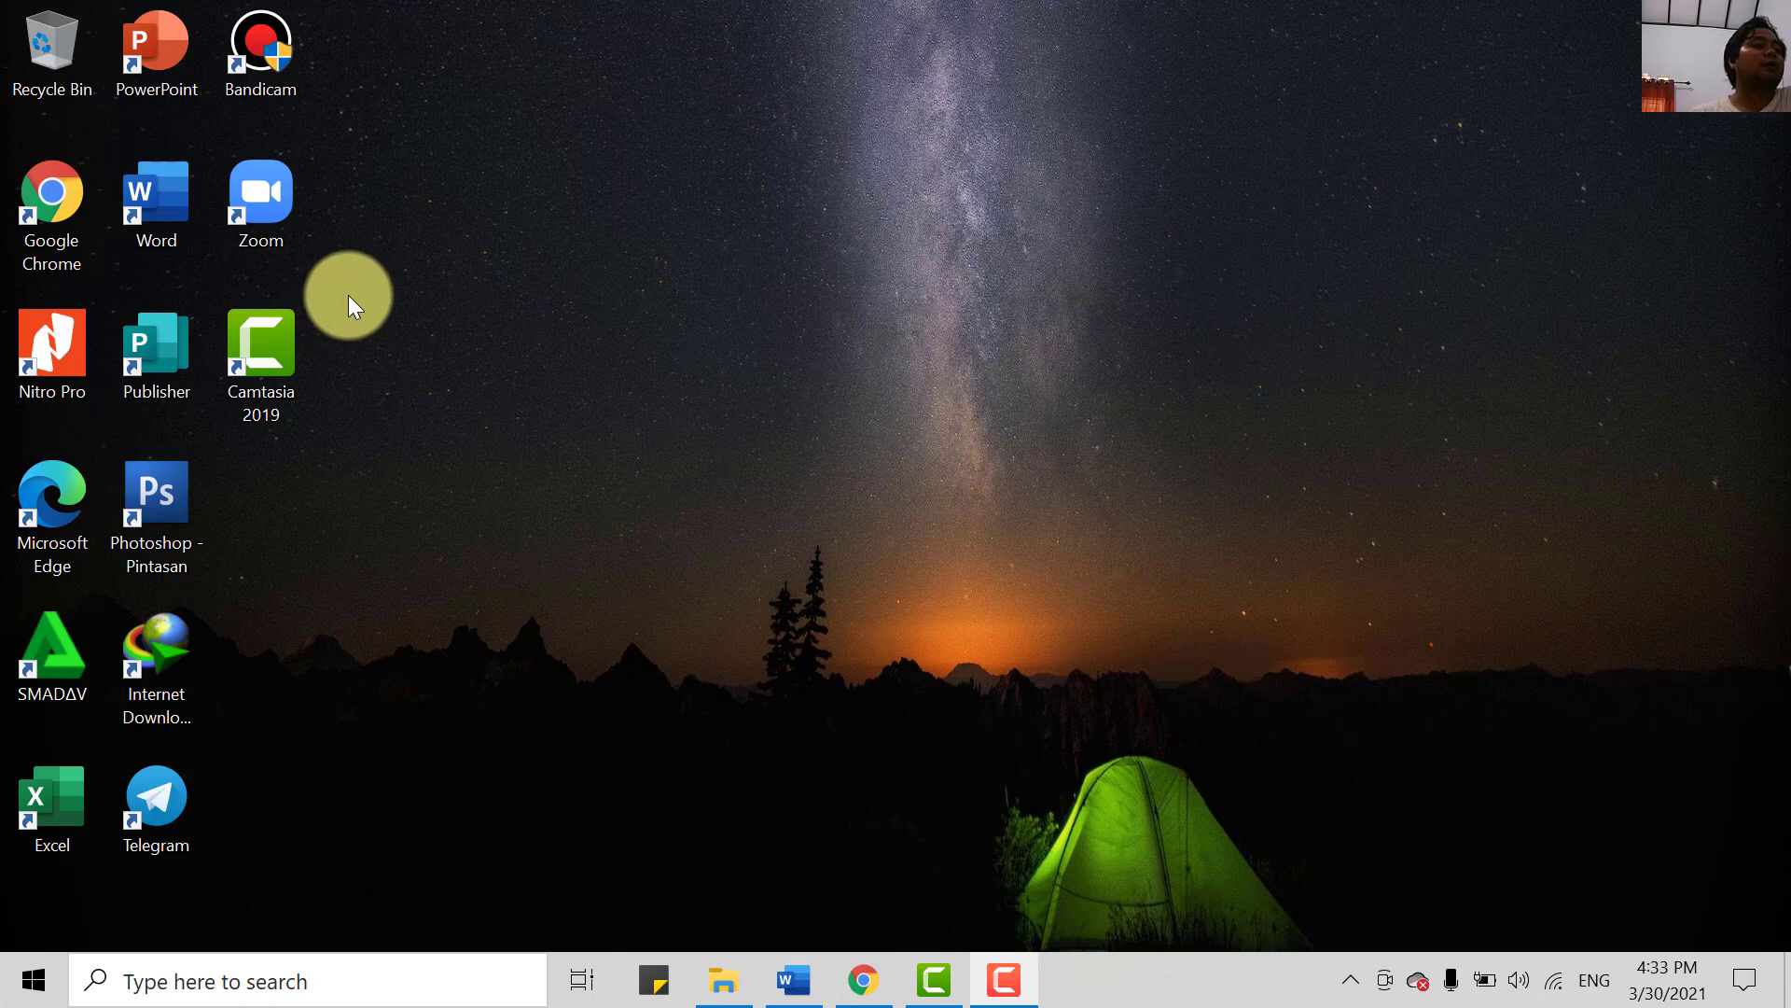
# - Launch Word into a new blank document and maximize its window to fill the screen
pyautogui.doubleClick(176, 189)
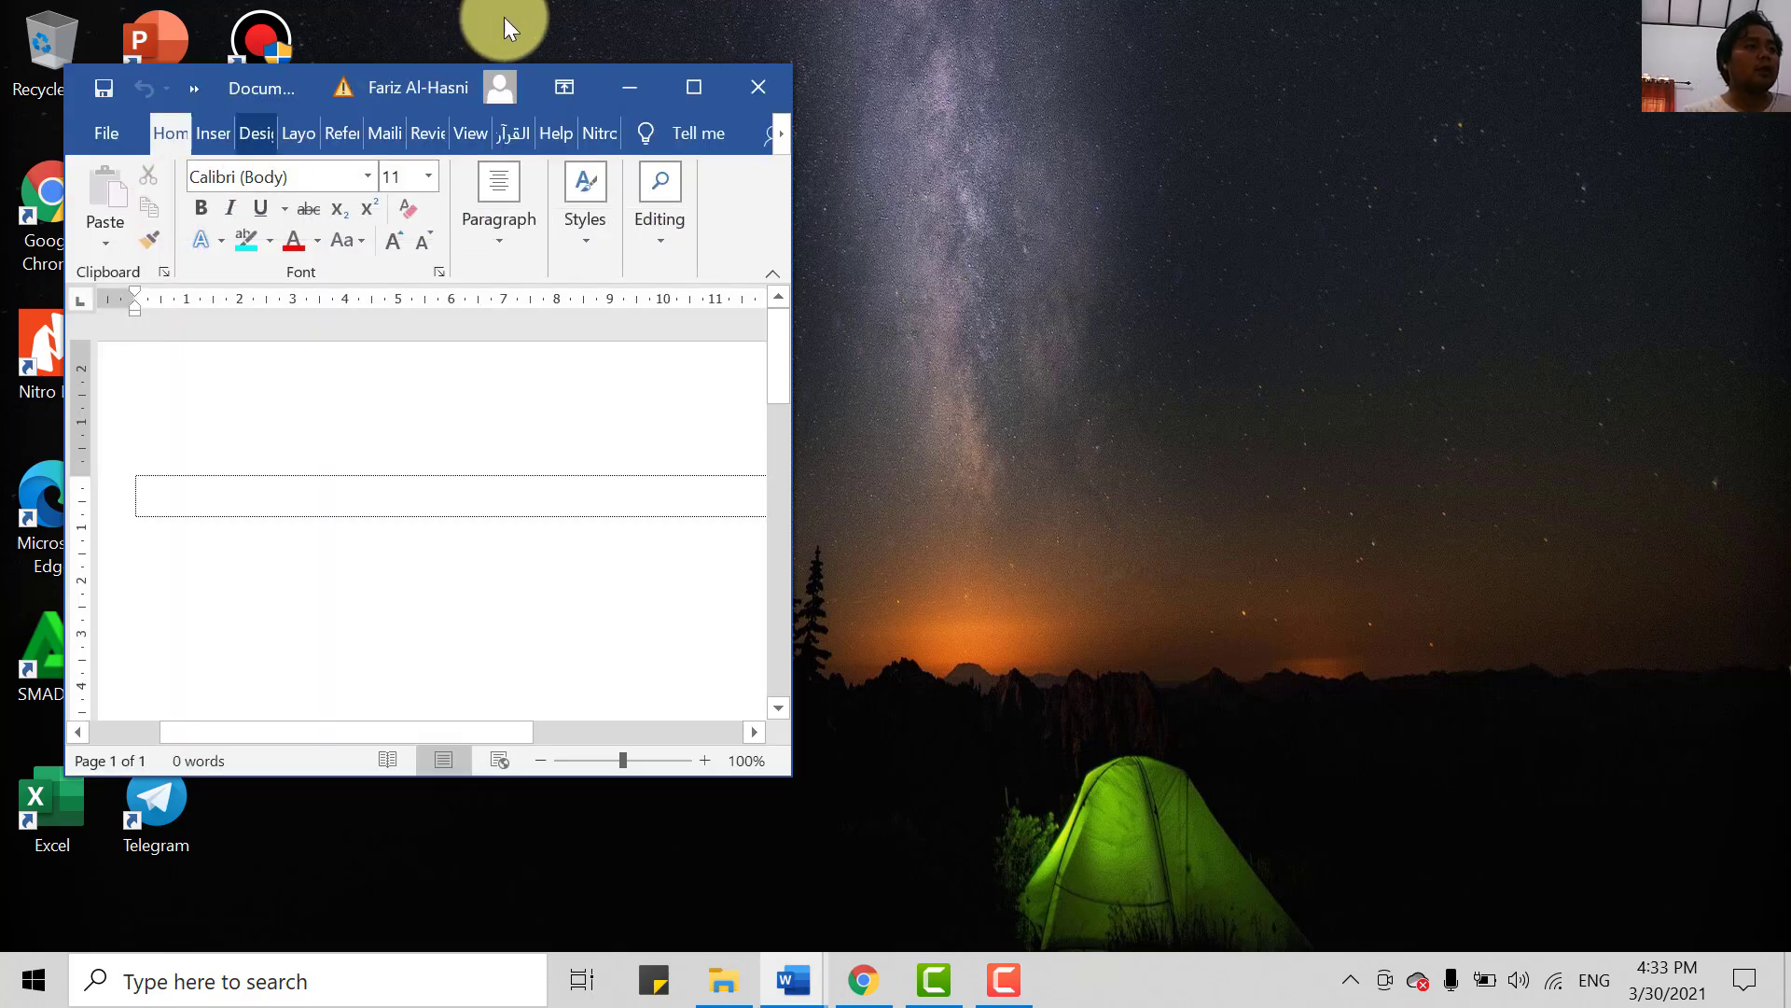
pyautogui.click(695, 88)
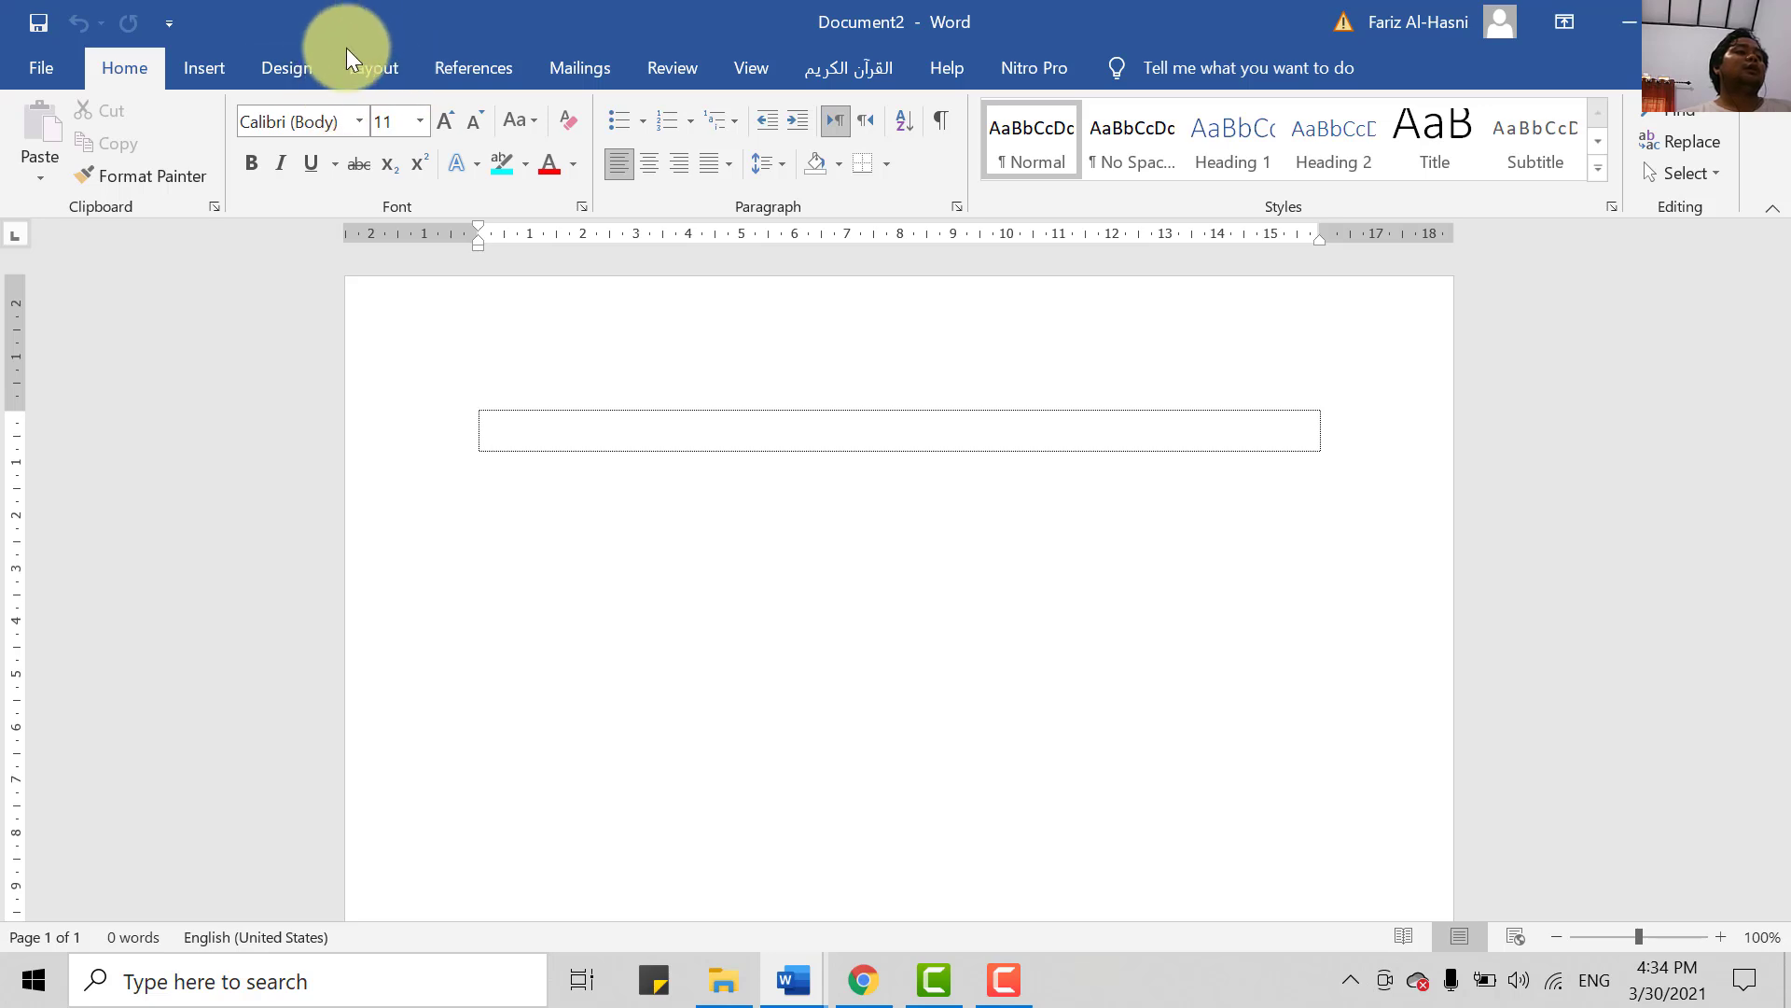
# - Open the Page Setup dialog through Layout > Margins > Custom Margins
pyautogui.click(373, 71)
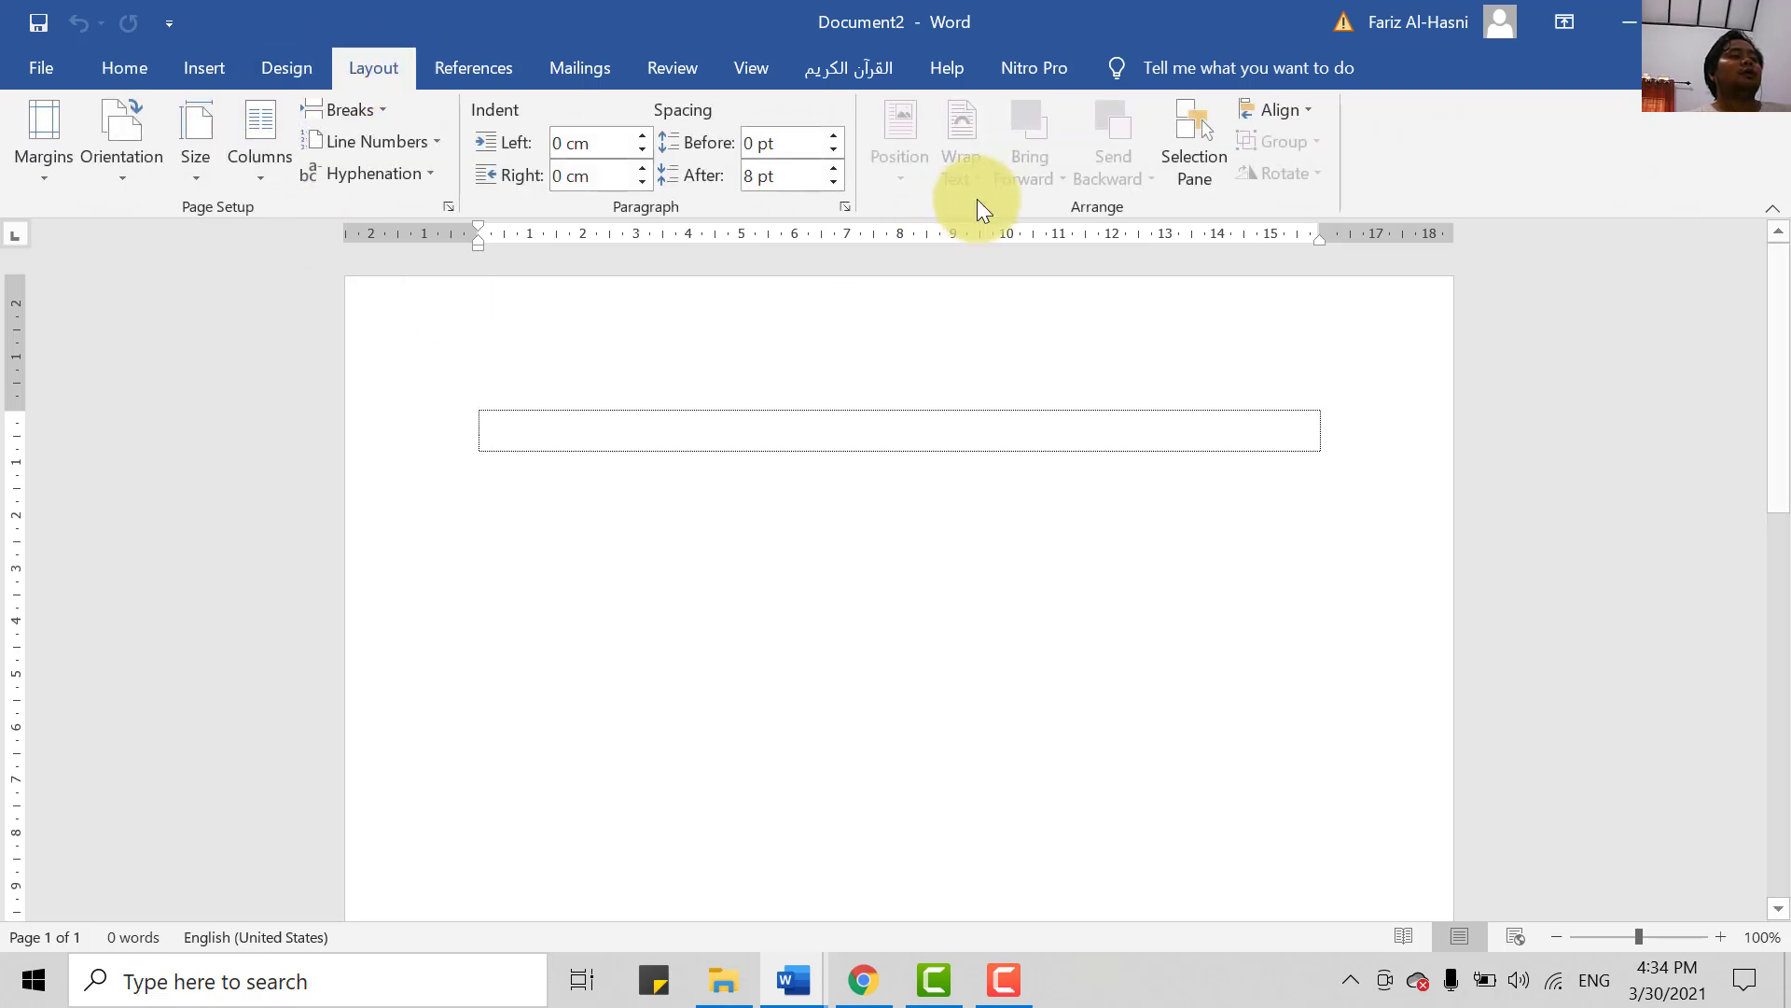
pyautogui.click(30, 170)
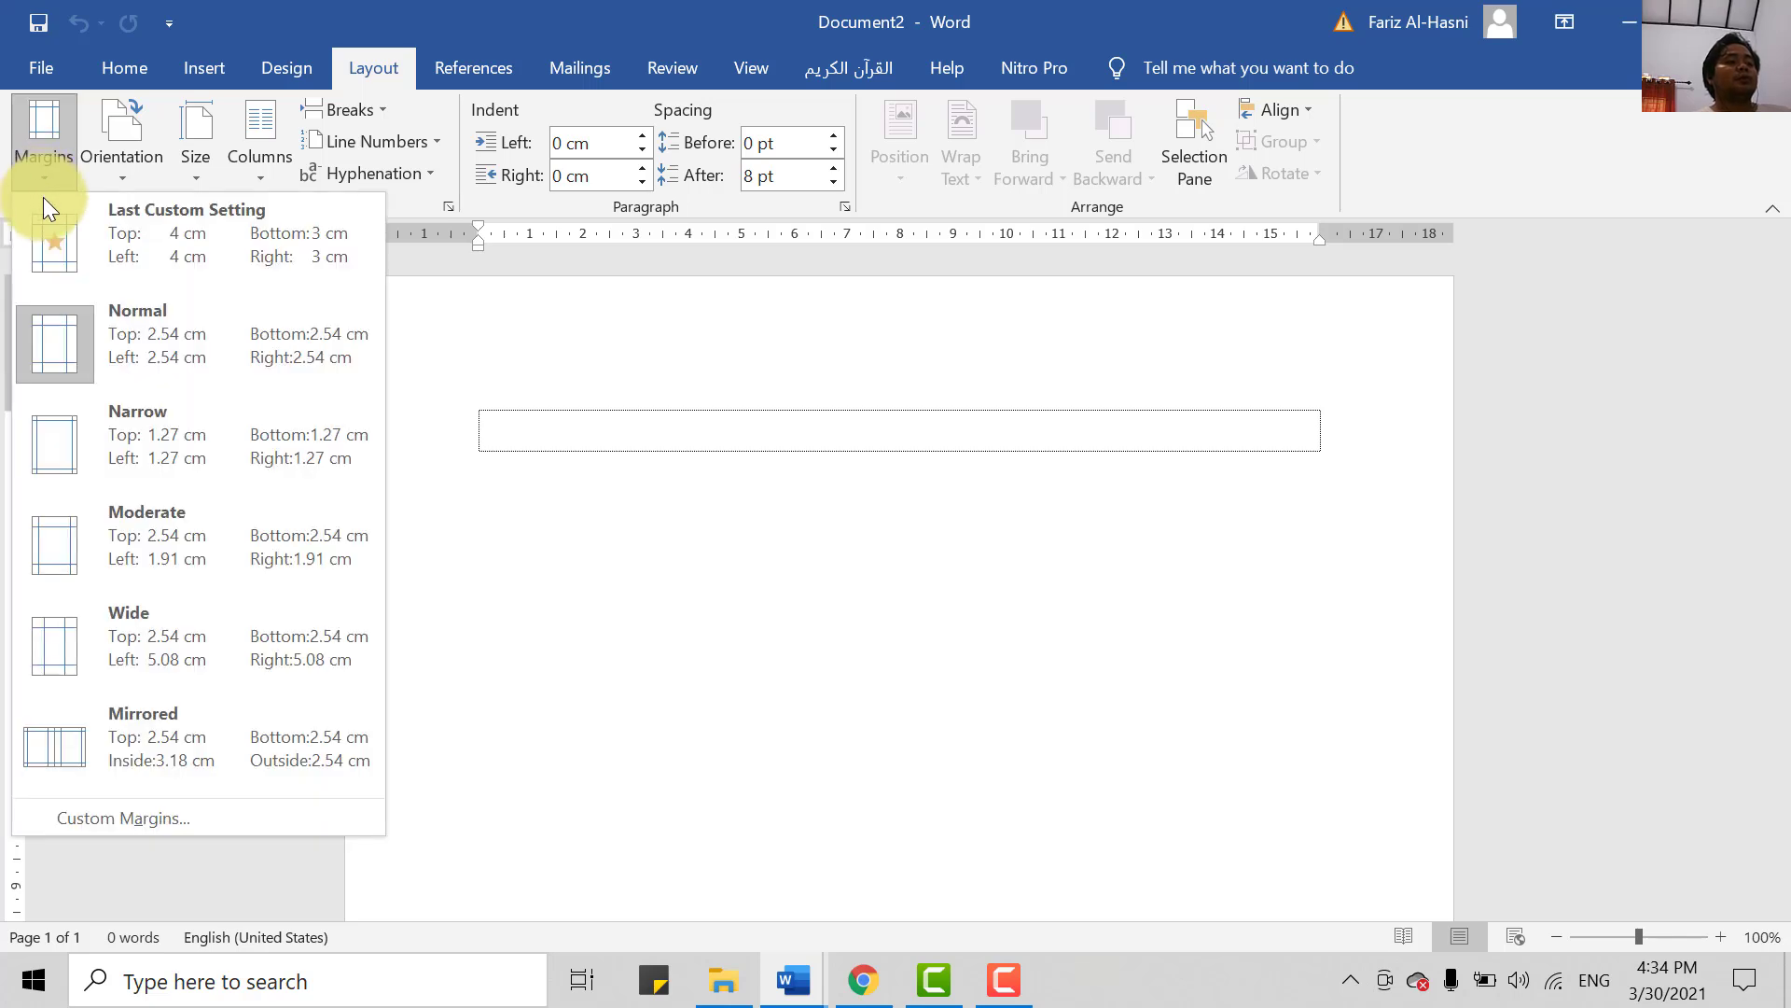
pyautogui.click(155, 820)
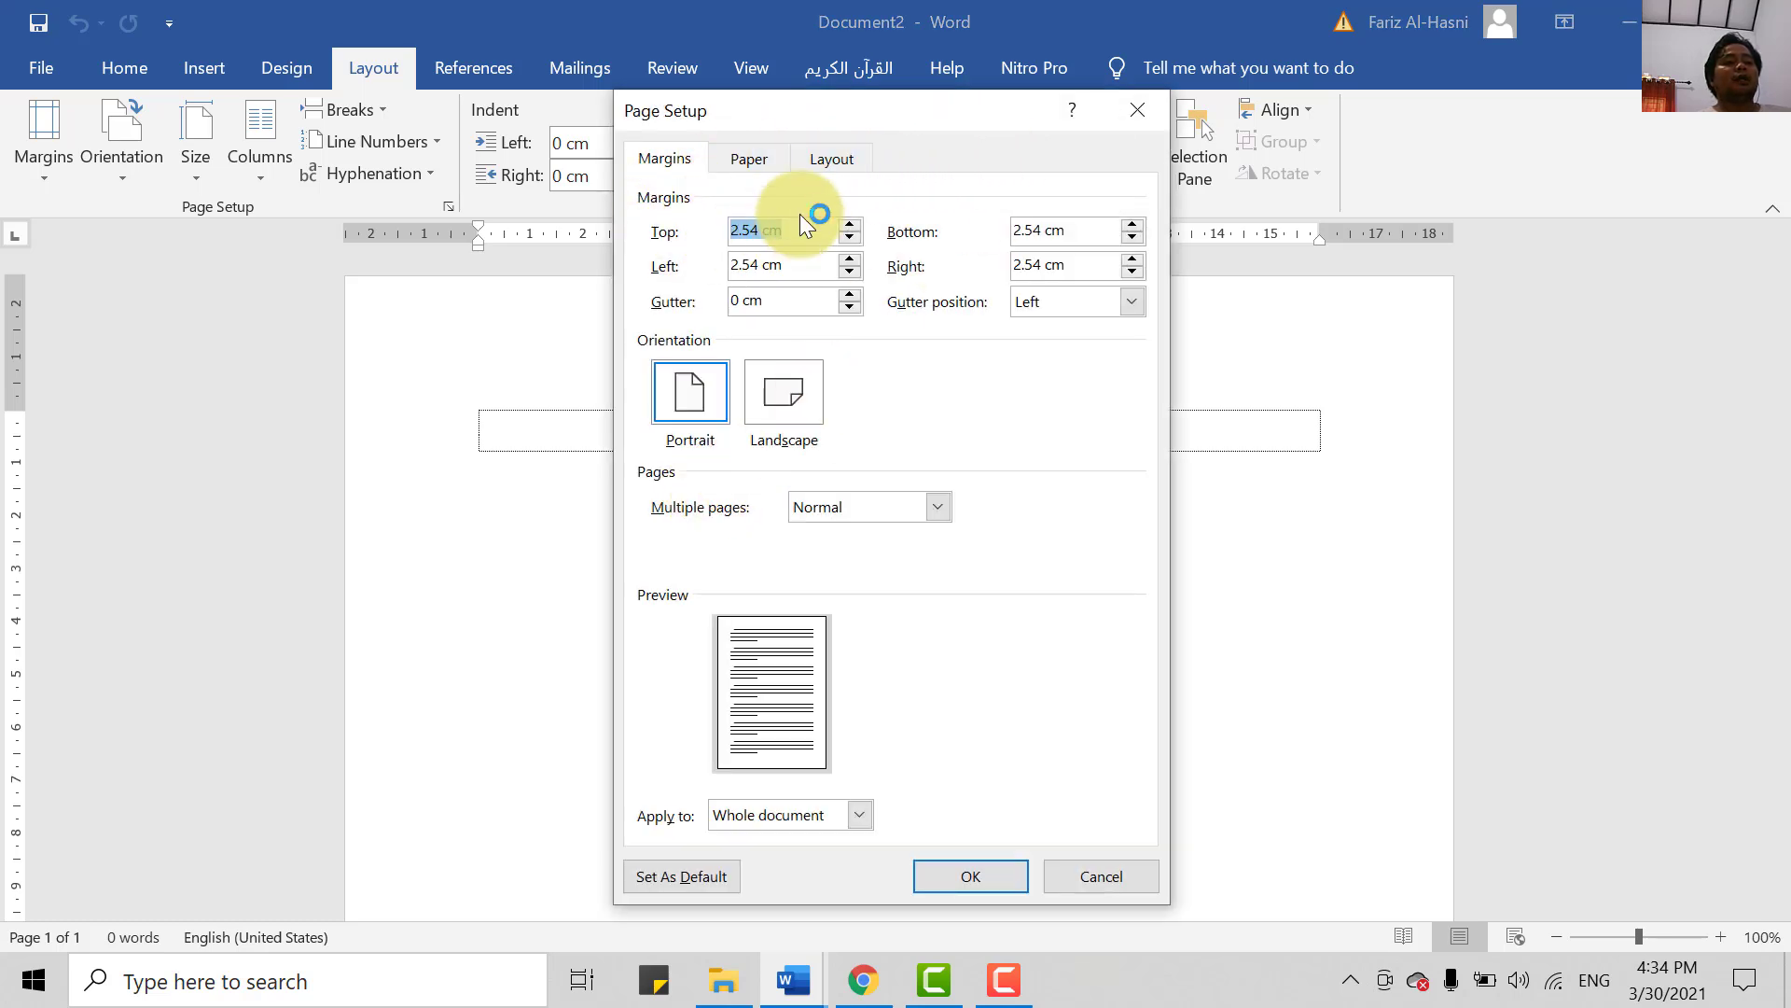
# - On the Paper tab, choose Legal as the paper size
pyautogui.click(752, 159)
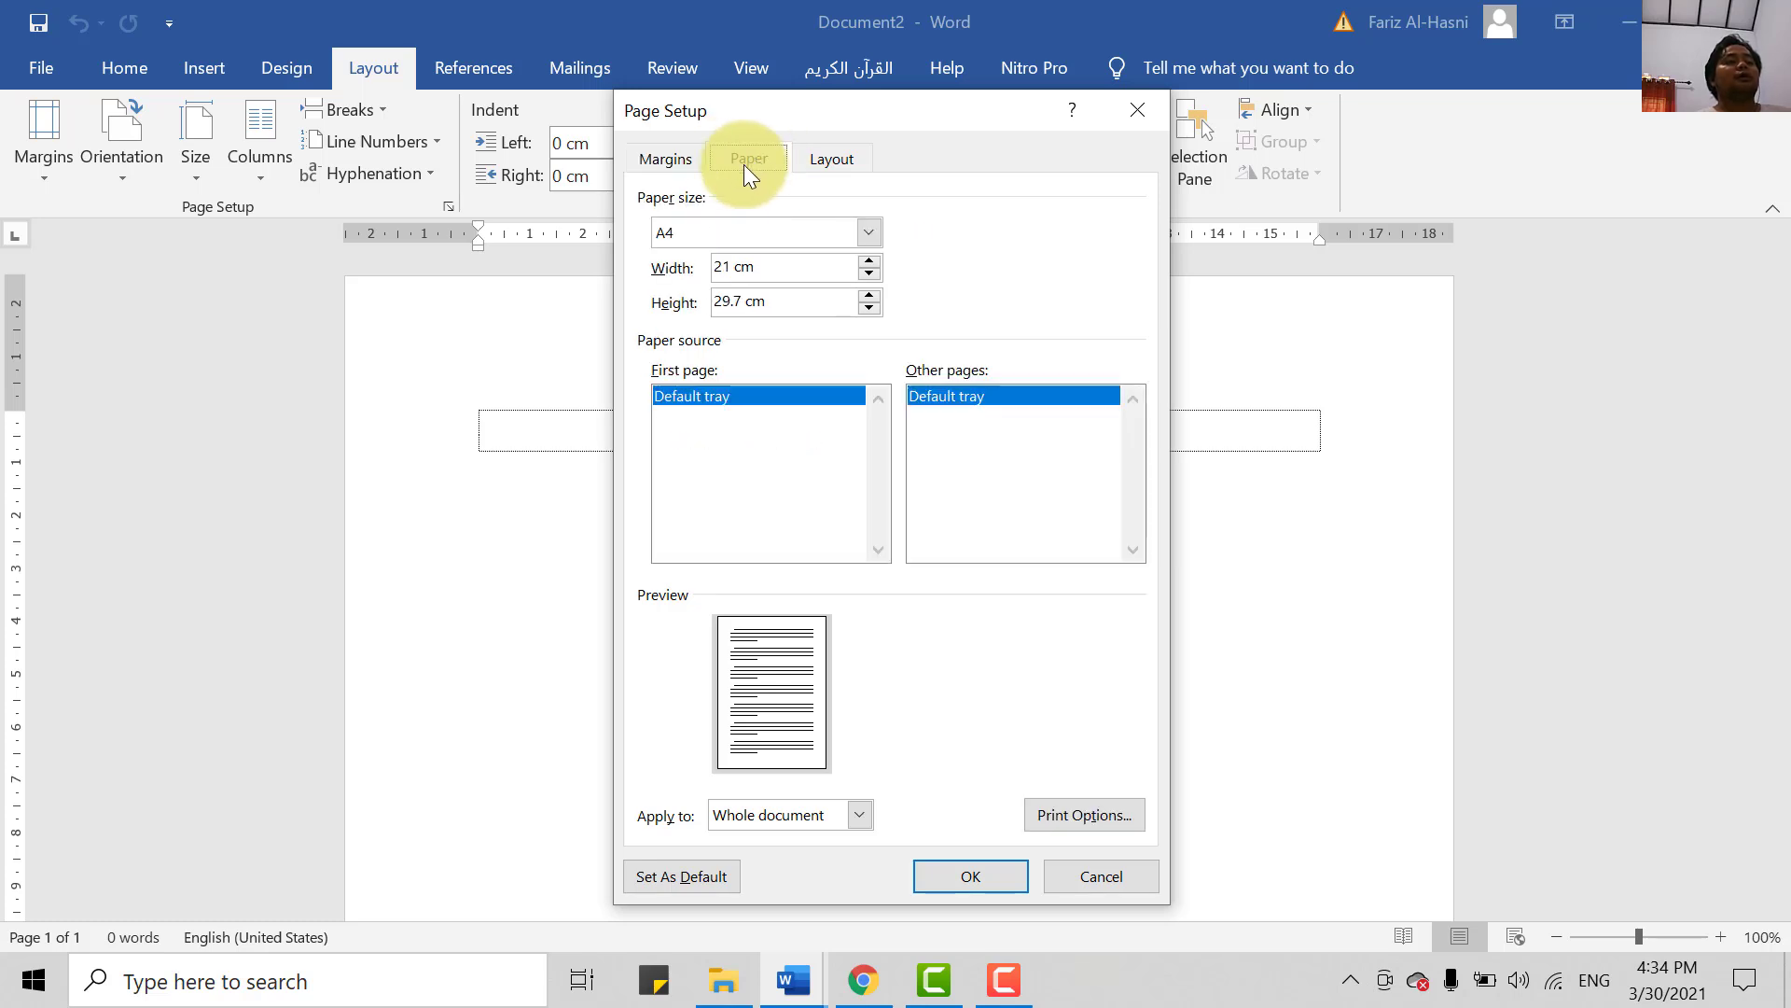
pyautogui.click(752, 231)
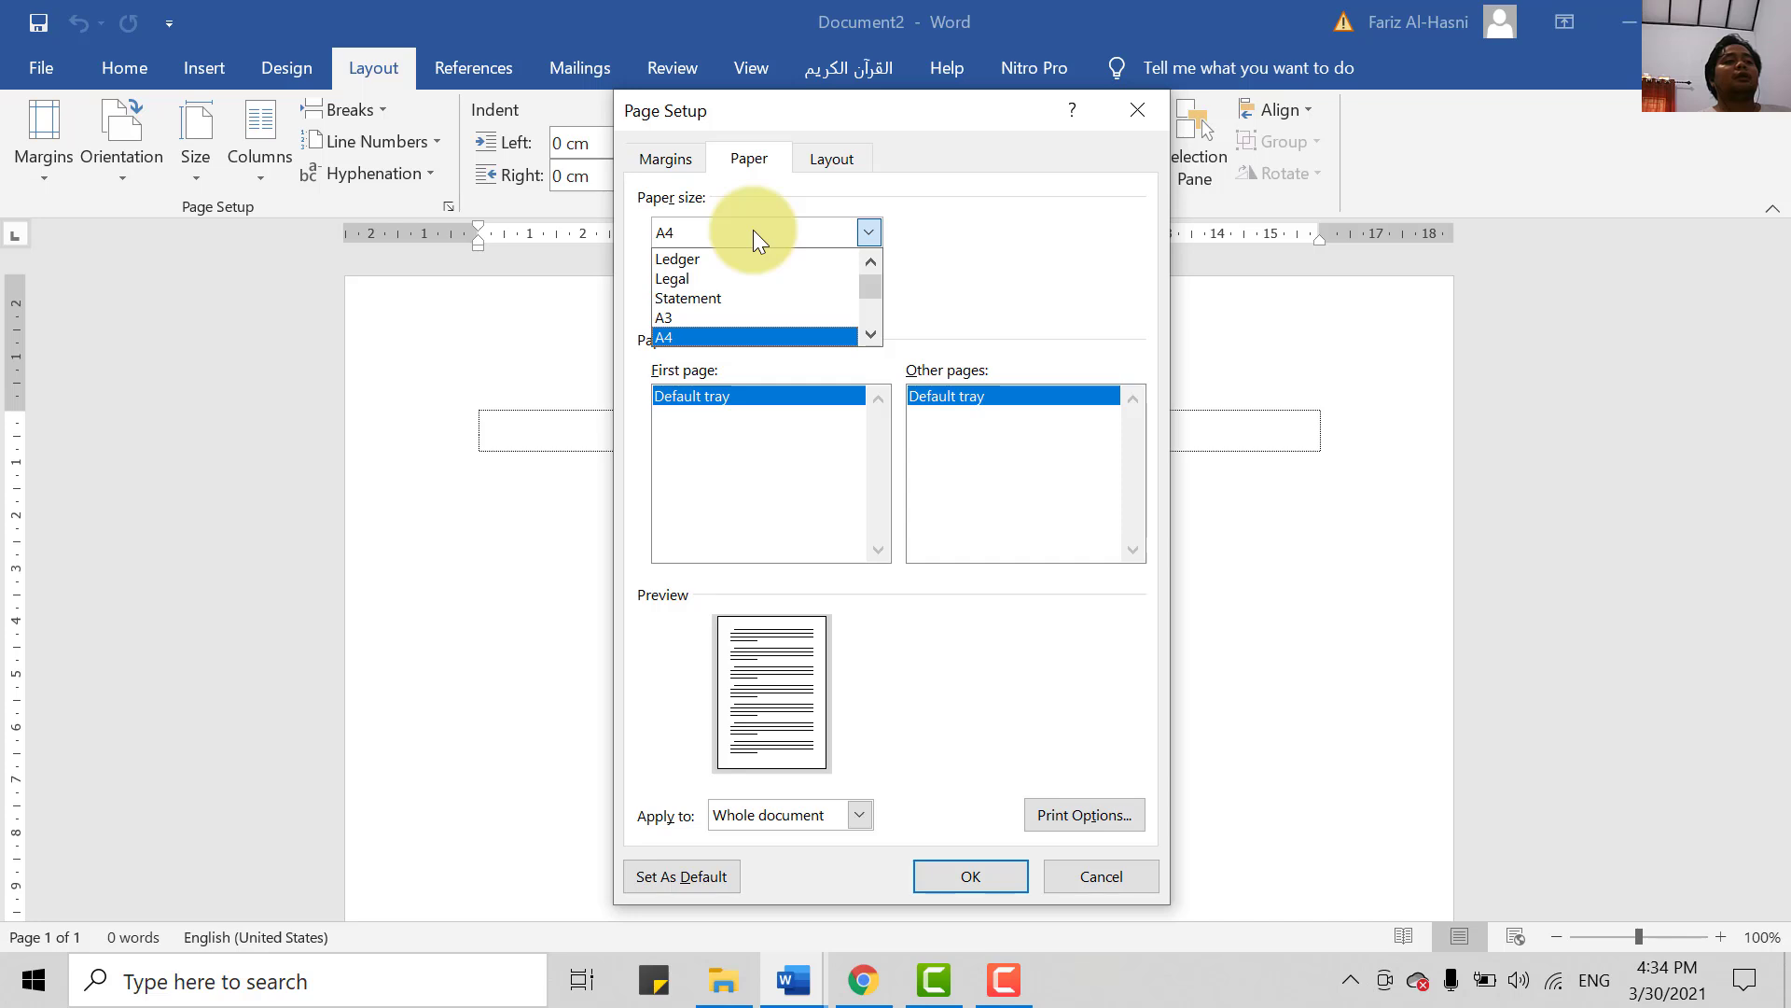
pyautogui.scroll(-5, 752, 298)
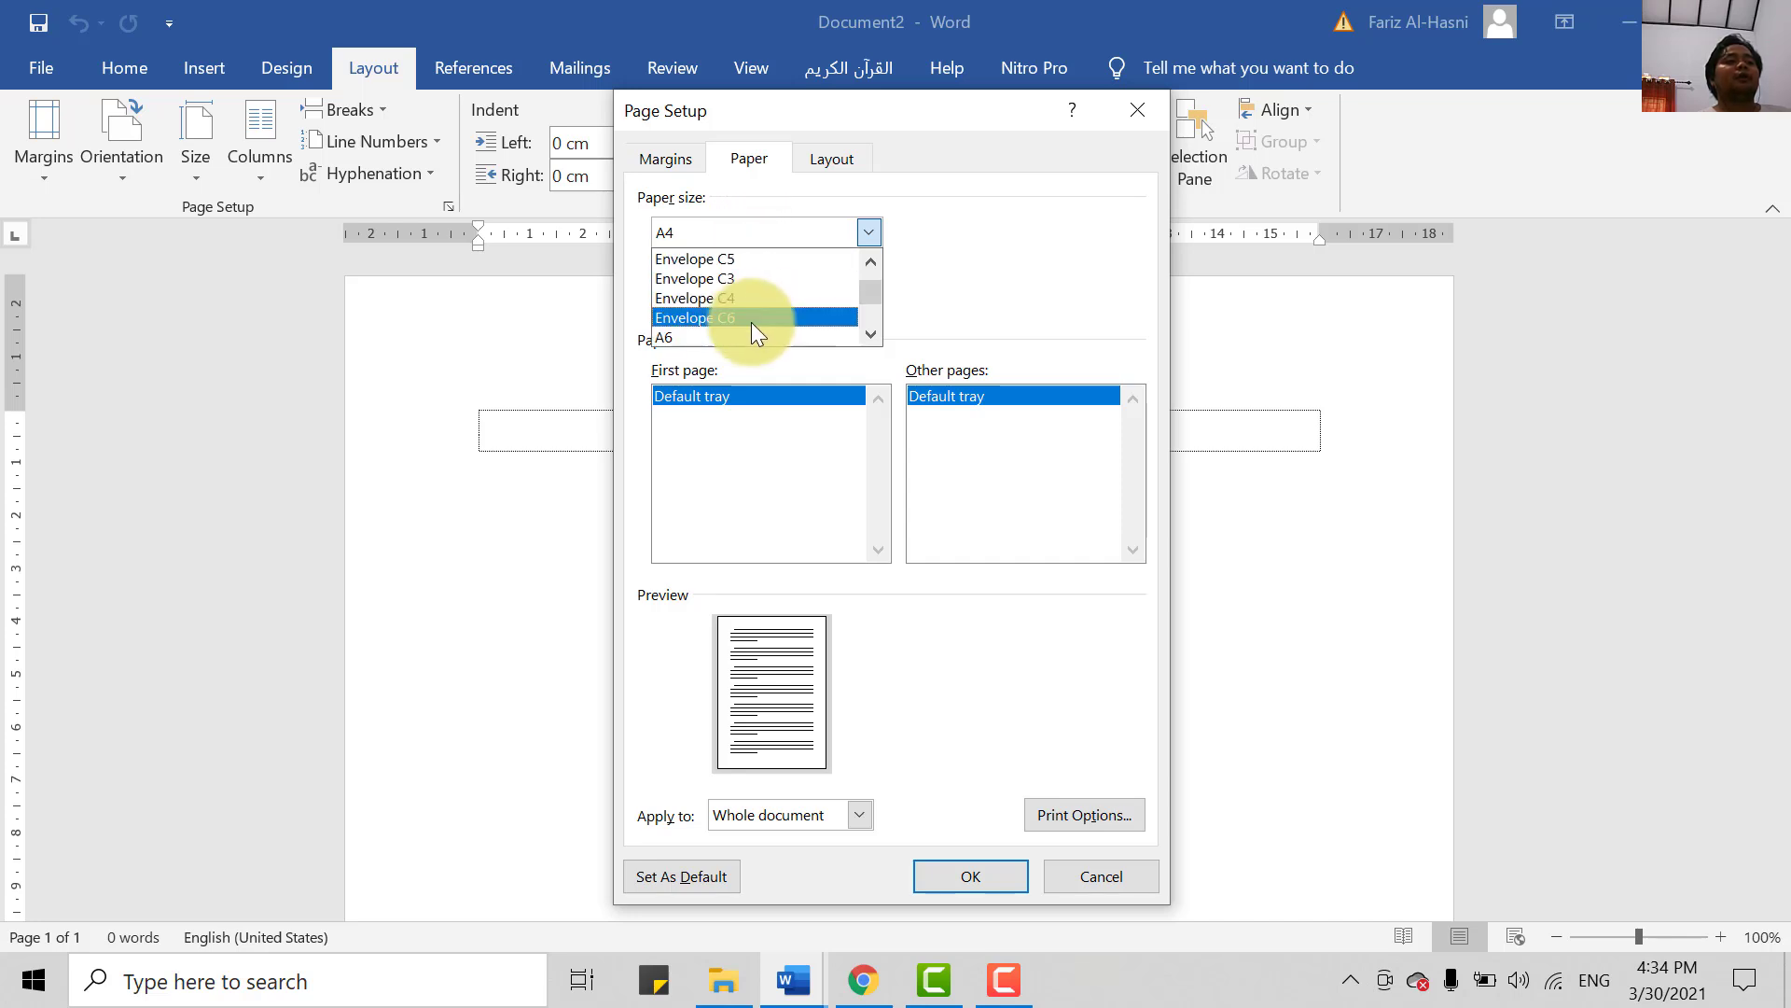
pyautogui.scroll(-1, 752, 322)
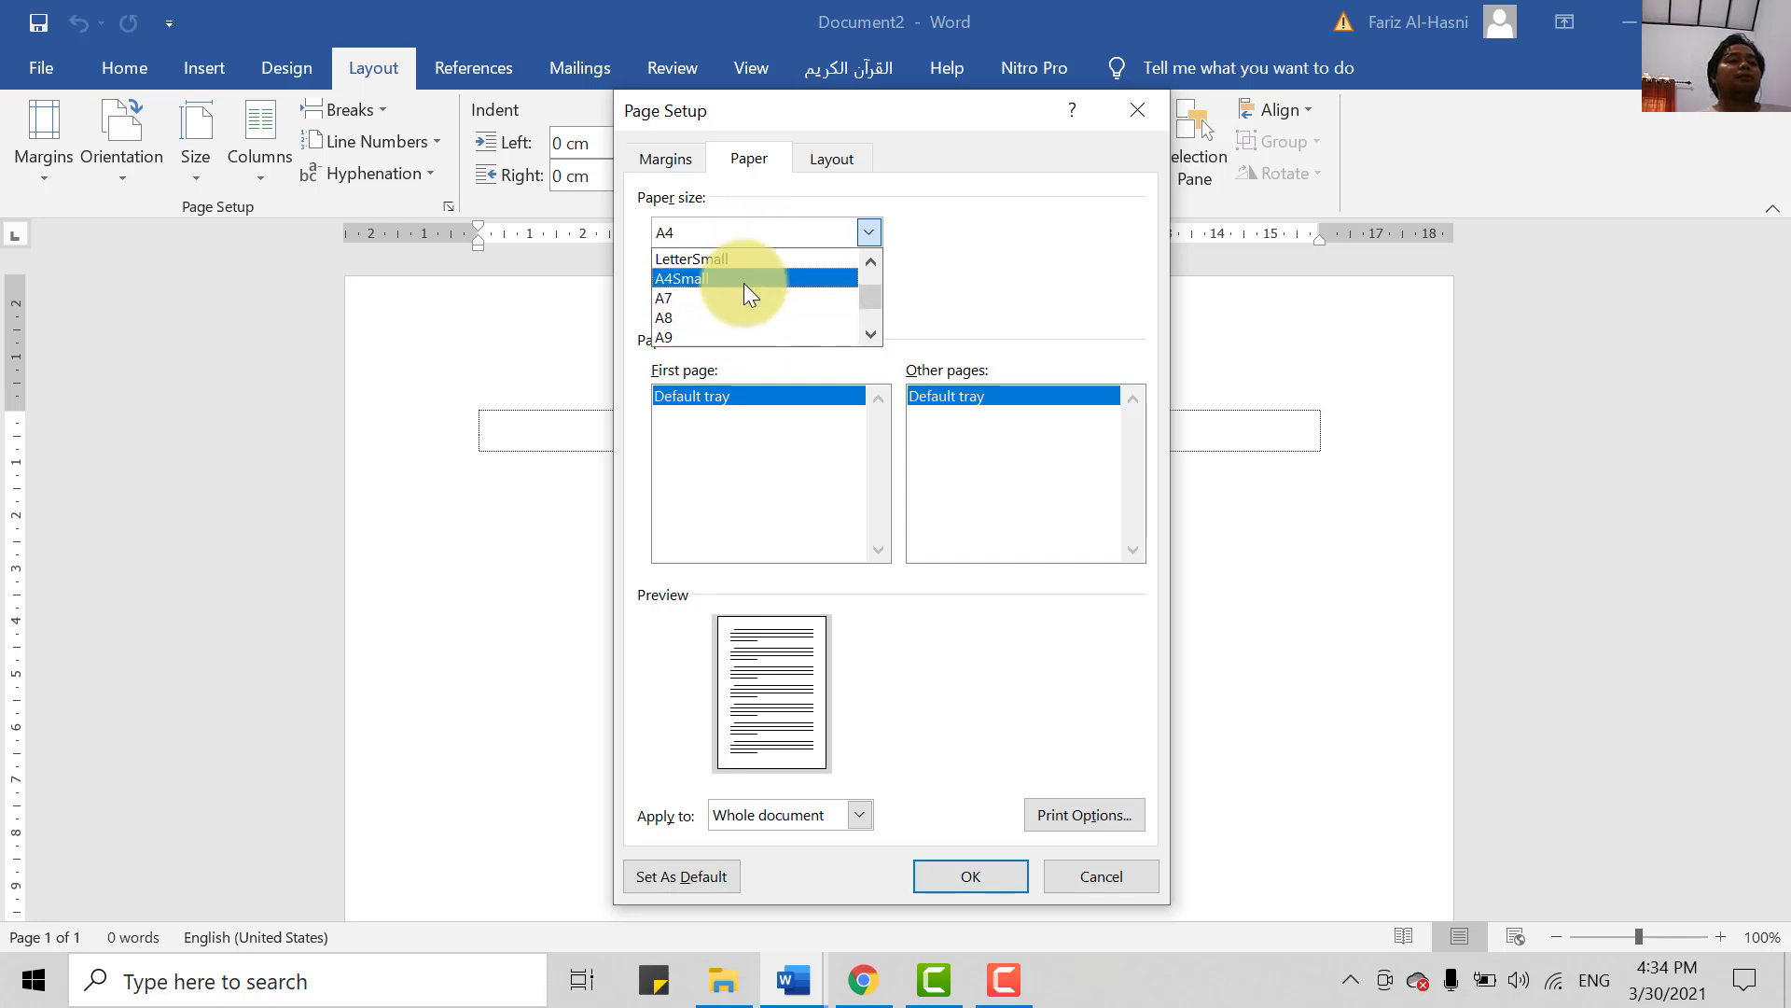
pyautogui.scroll(2, 746, 322)
pyautogui.scroll(5, 756, 312)
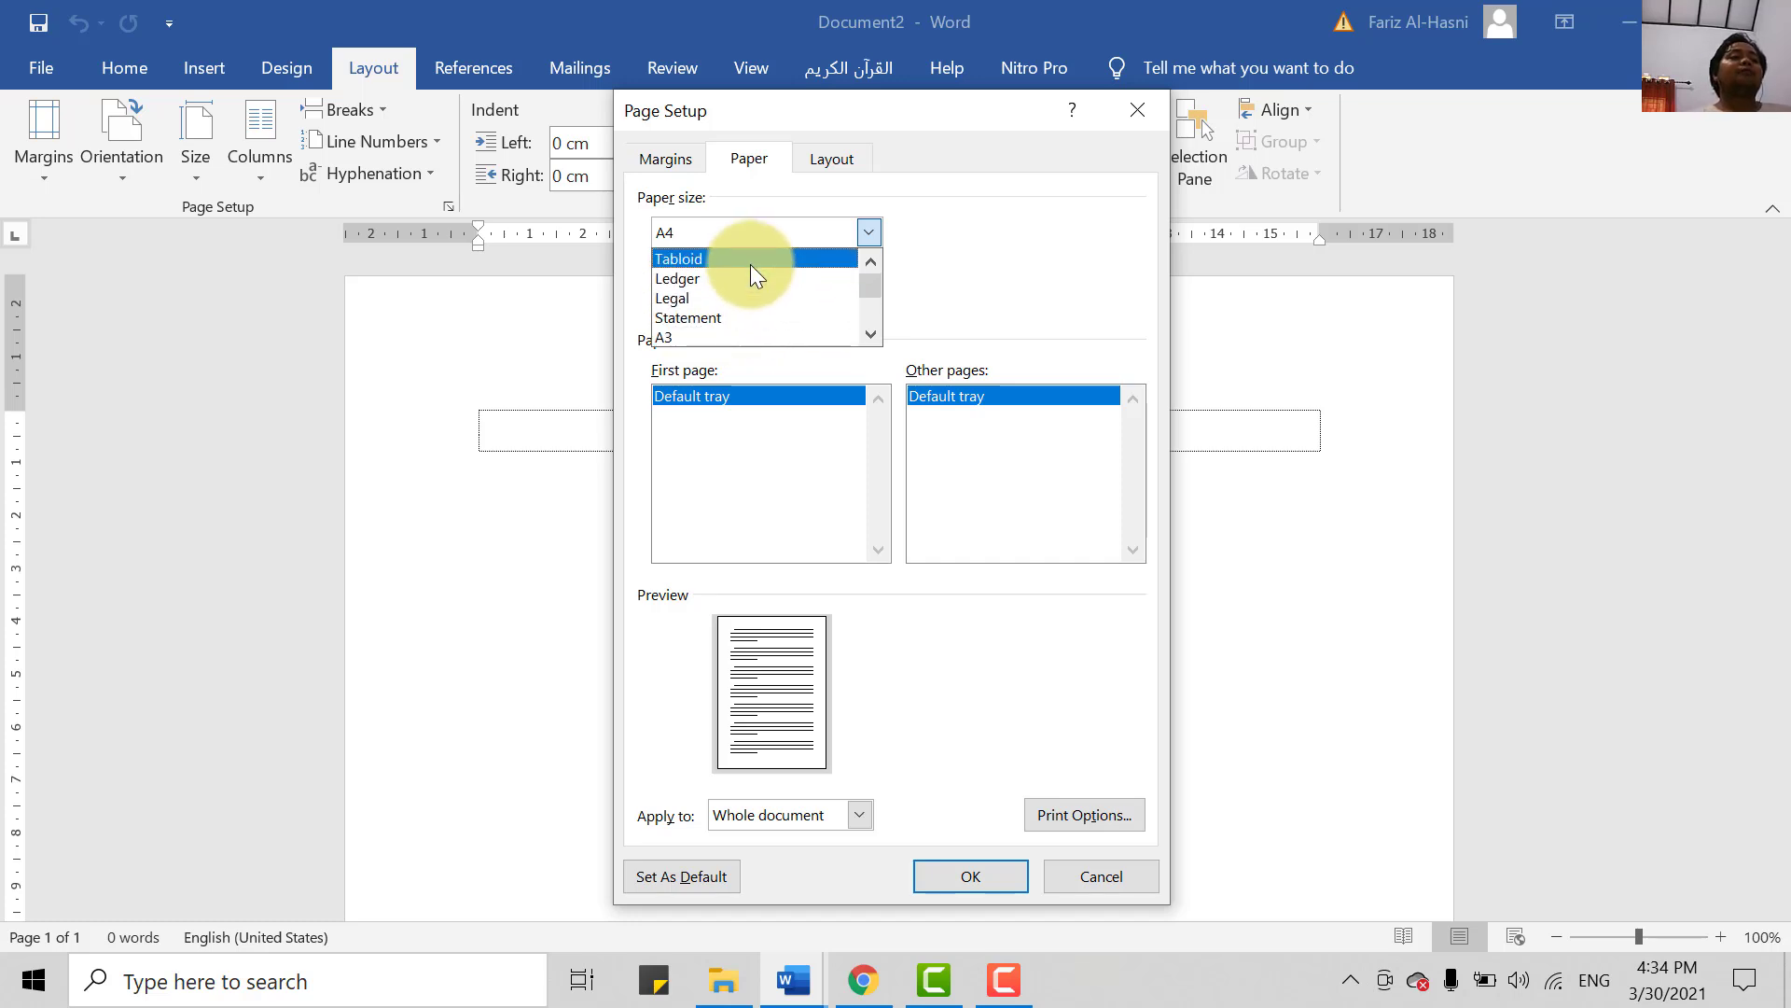
pyautogui.scroll(-1, 746, 284)
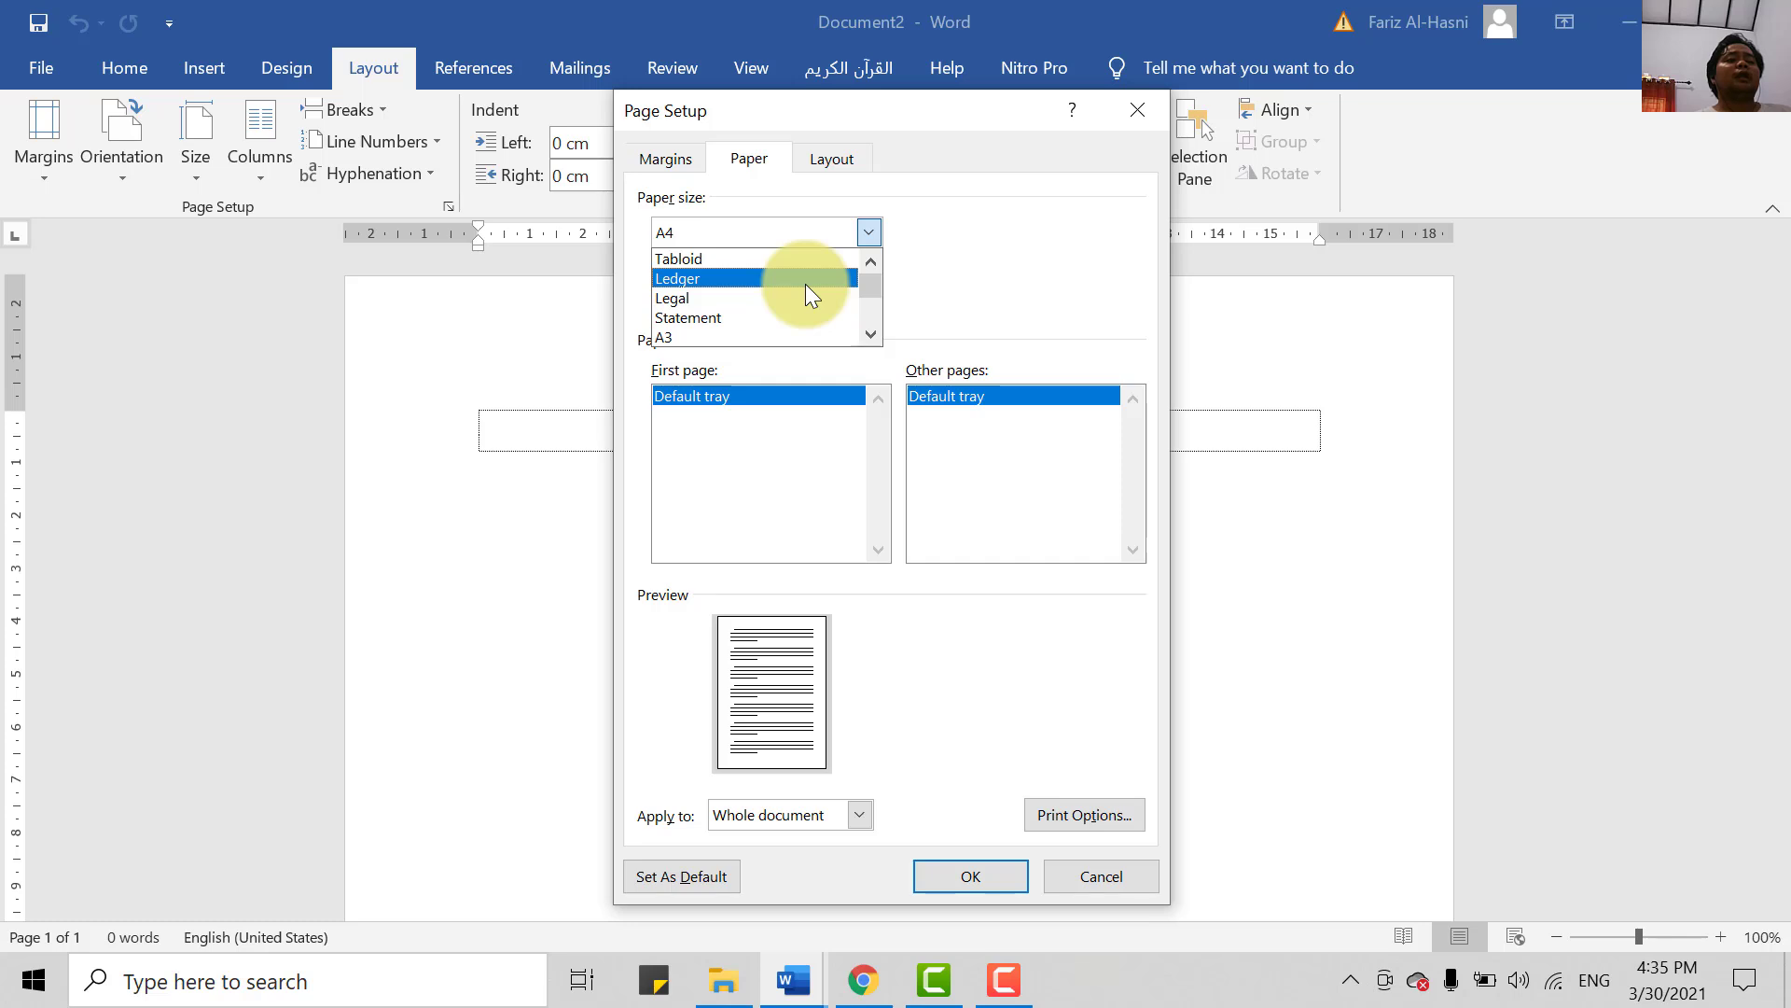
pyautogui.click(719, 299)
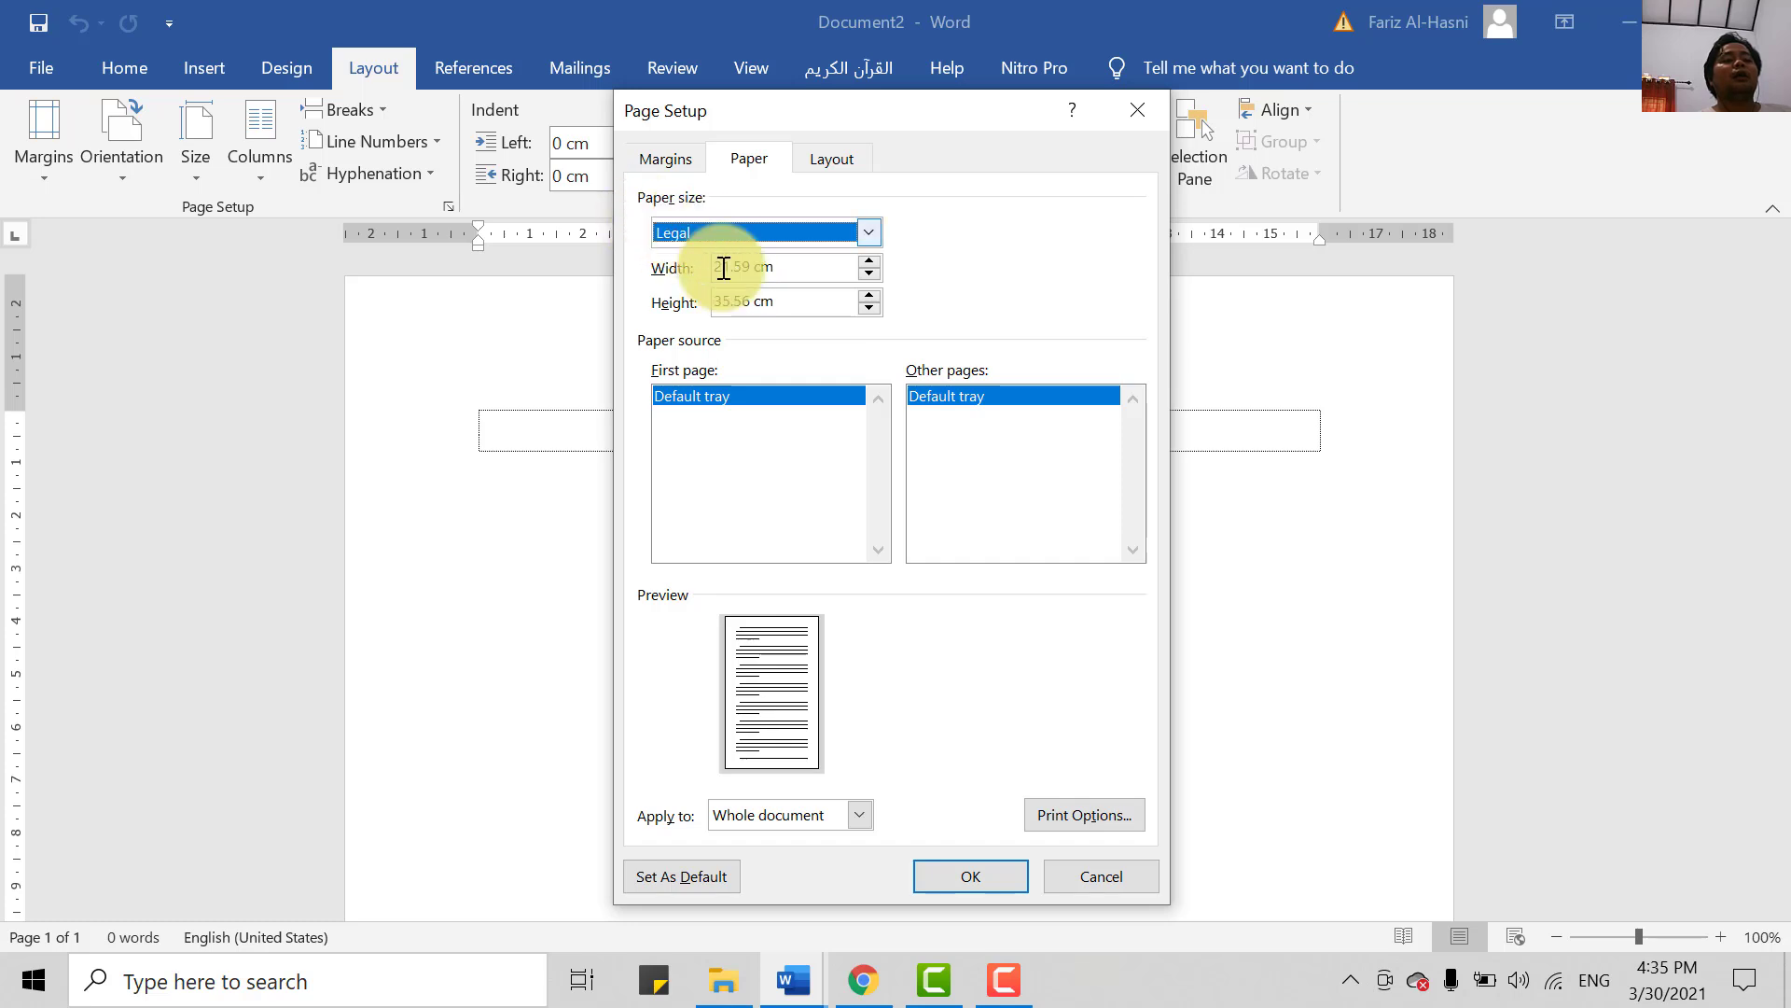
# - Replace the 35.56 cm page height with 33
pyautogui.click(774, 304)
pyautogui.moveTo(775, 304); pyautogui.dragTo(712, 304)
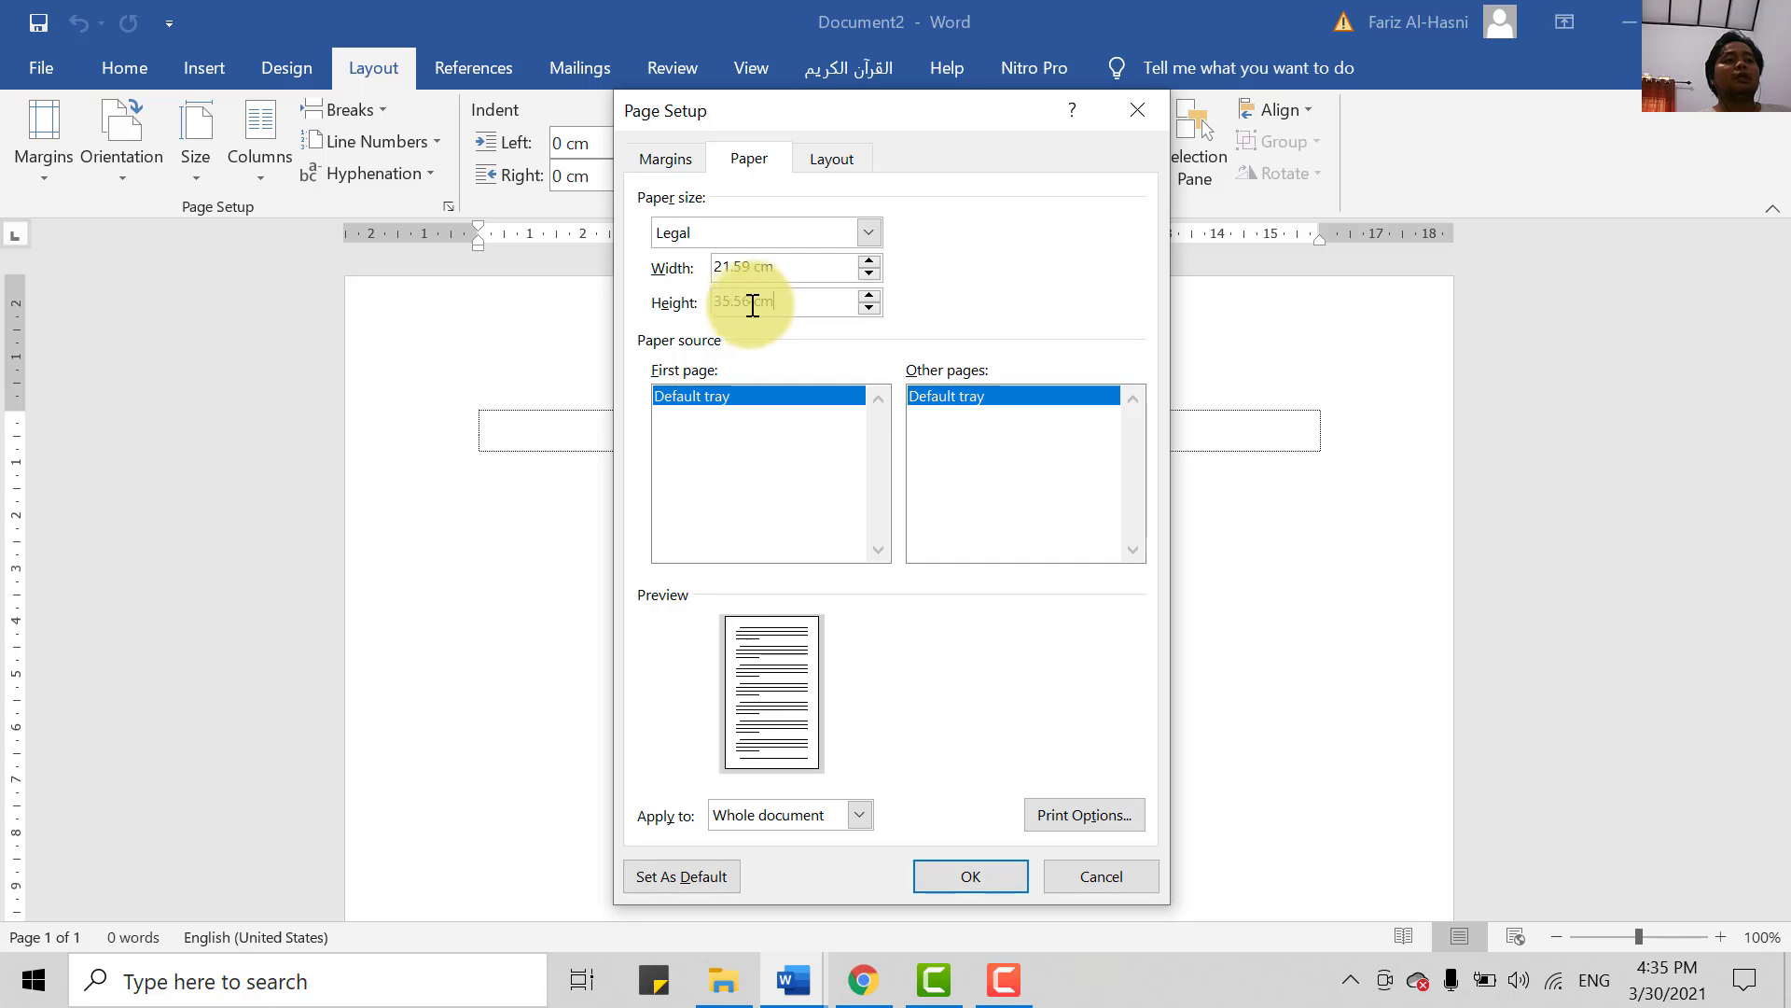
pyautogui.moveTo(800, 304); pyautogui.dragTo(713, 304)
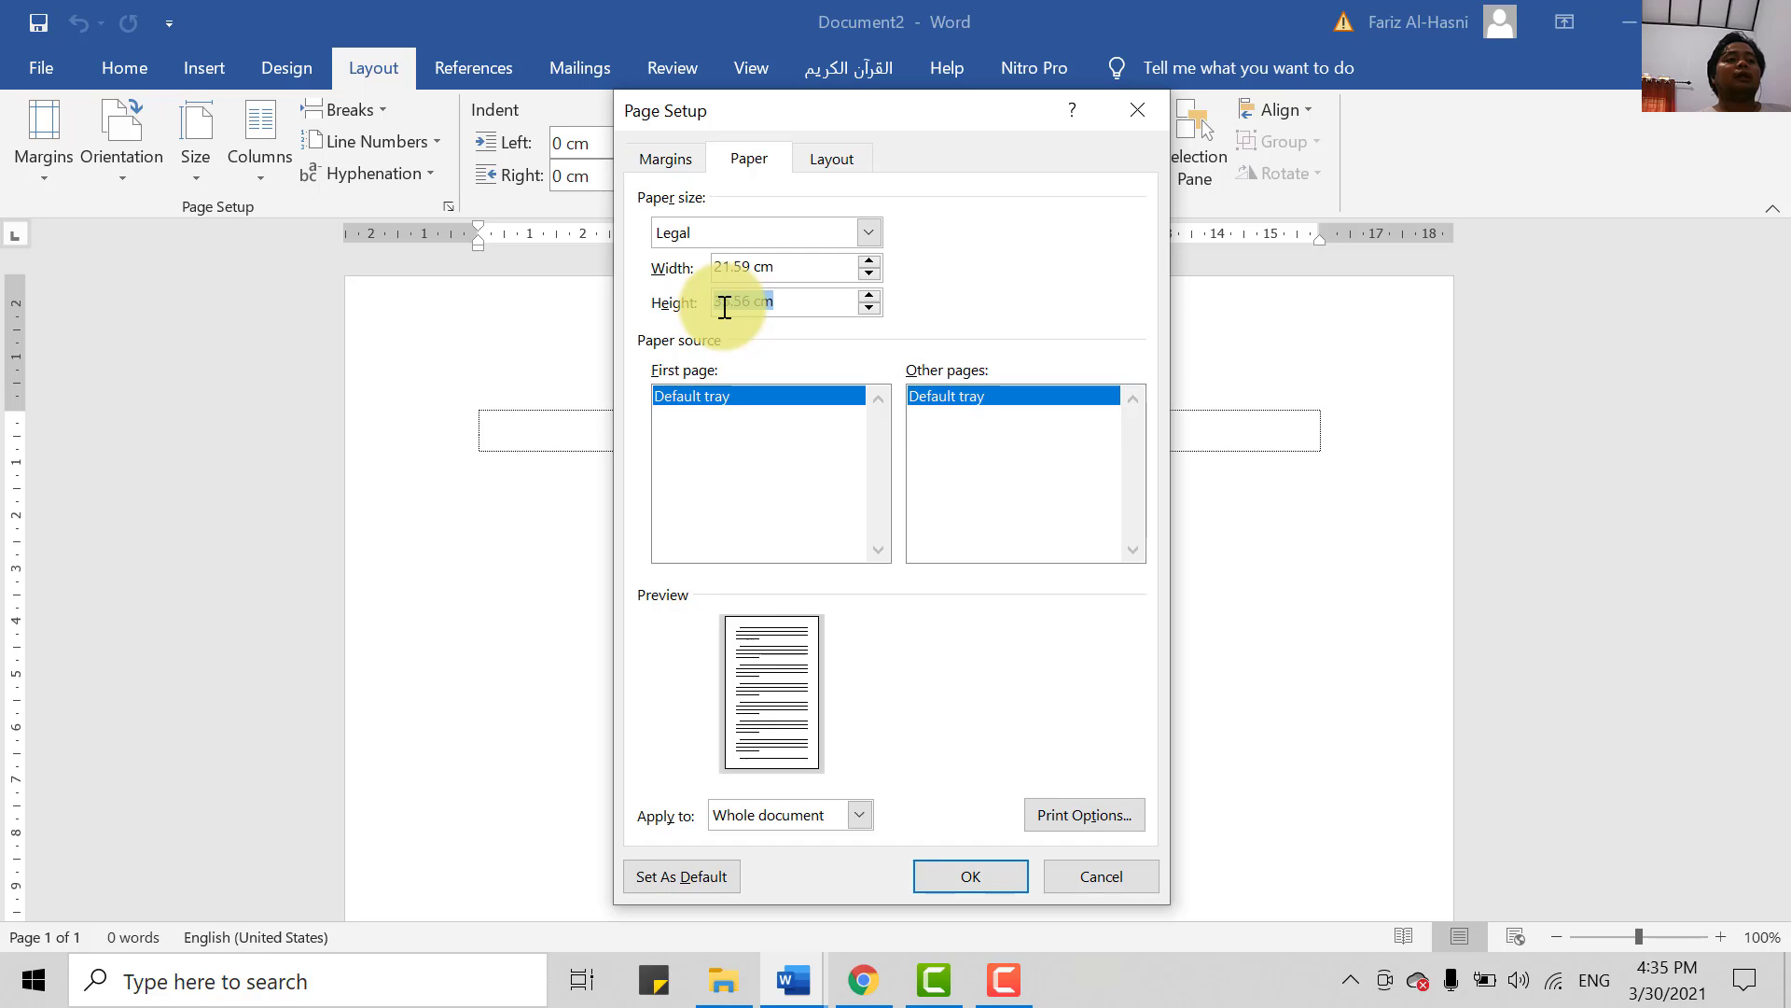
pyautogui.click(747, 308)
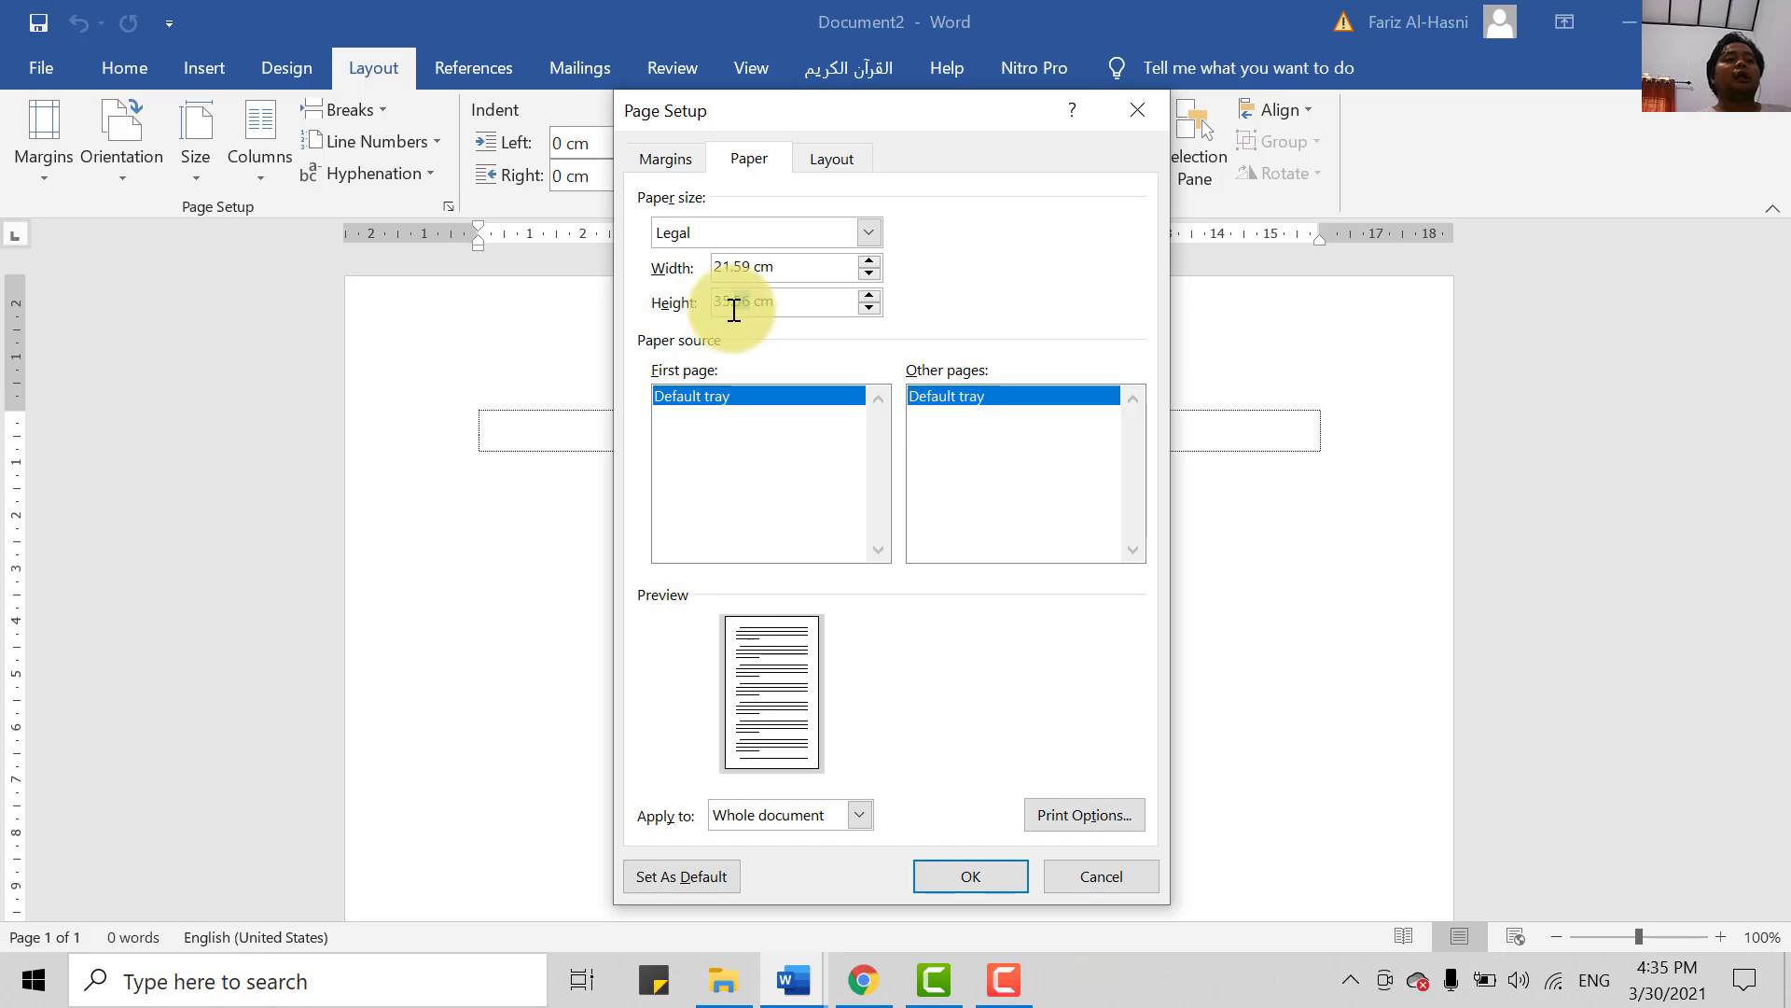
pyautogui.moveTo(729, 303); pyautogui.dragTo(751, 303)
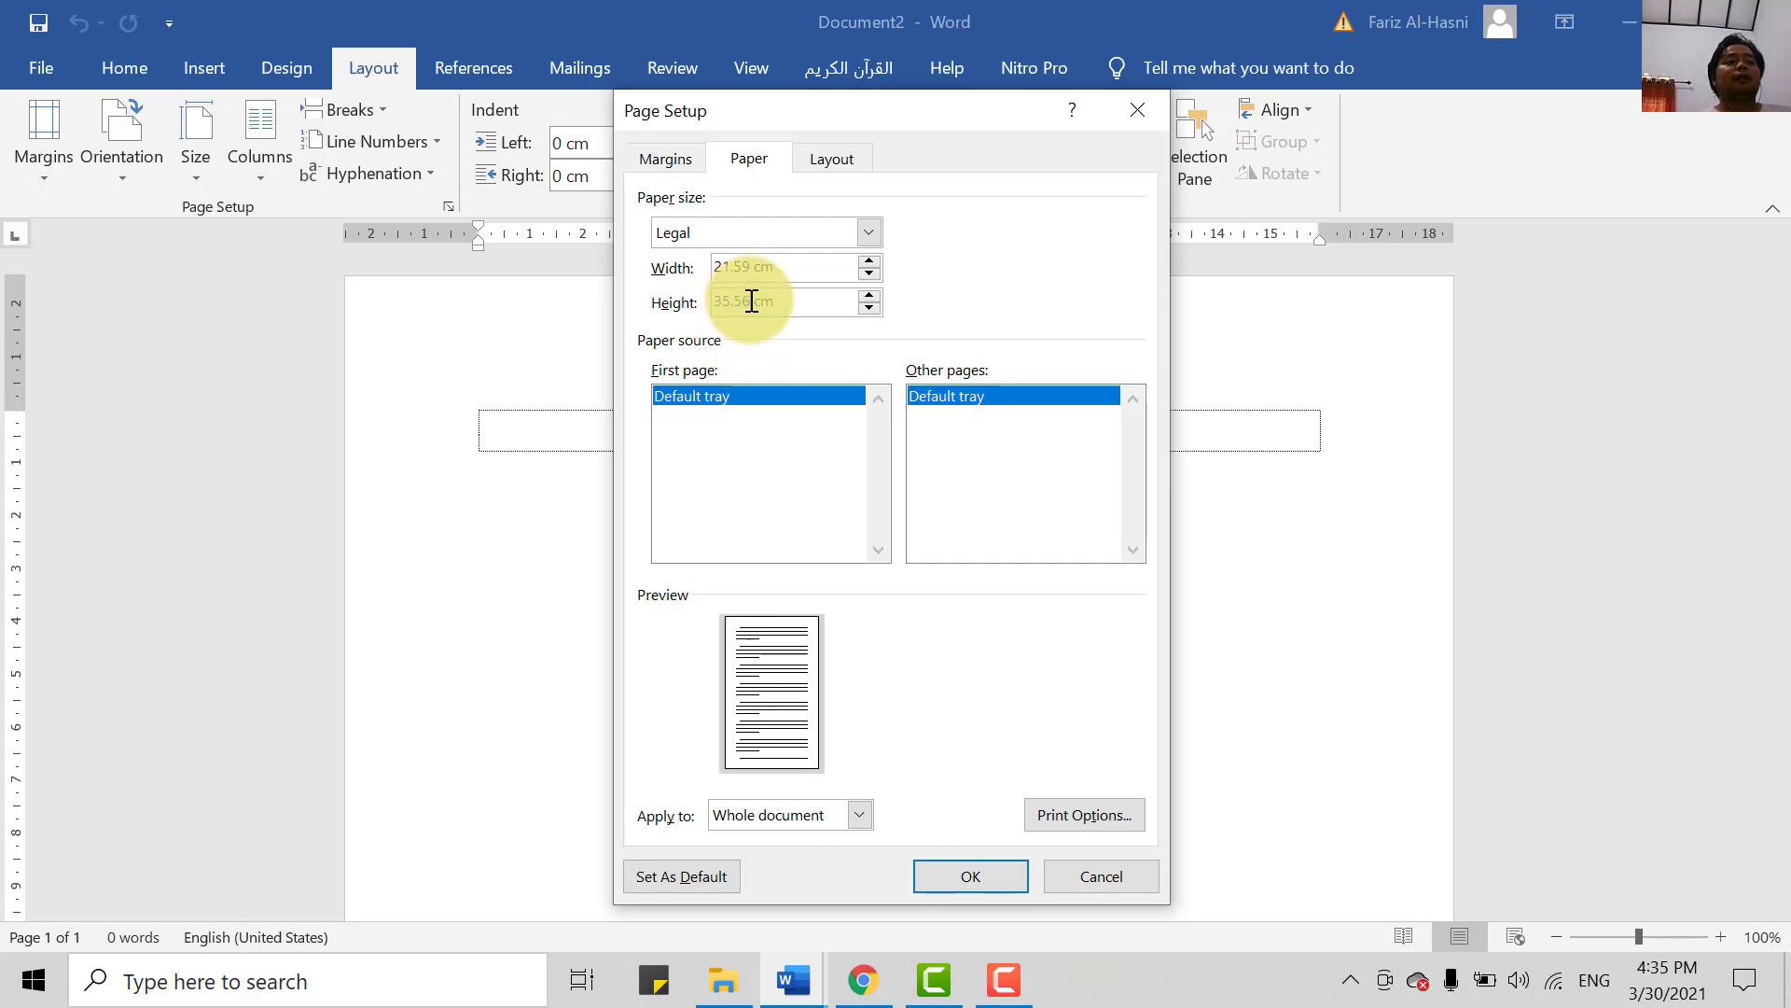
pyautogui.moveTo(751, 302); pyautogui.dragTo(708, 306)
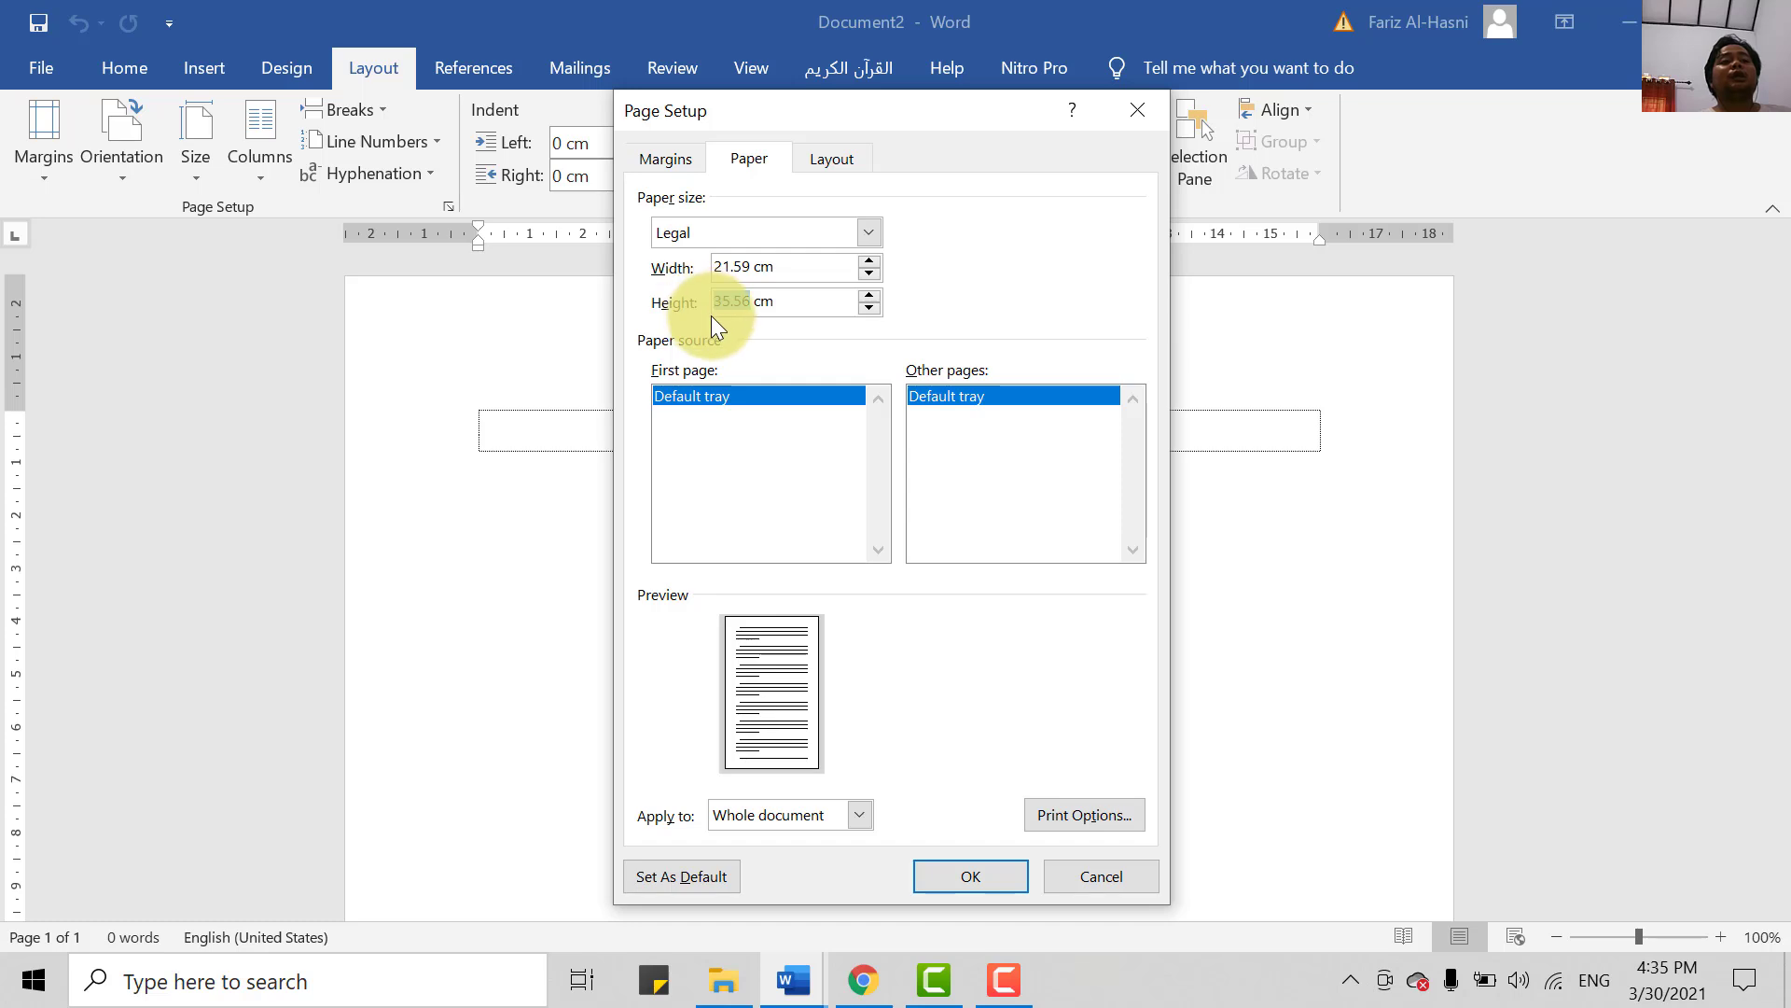
pyautogui.write('33')
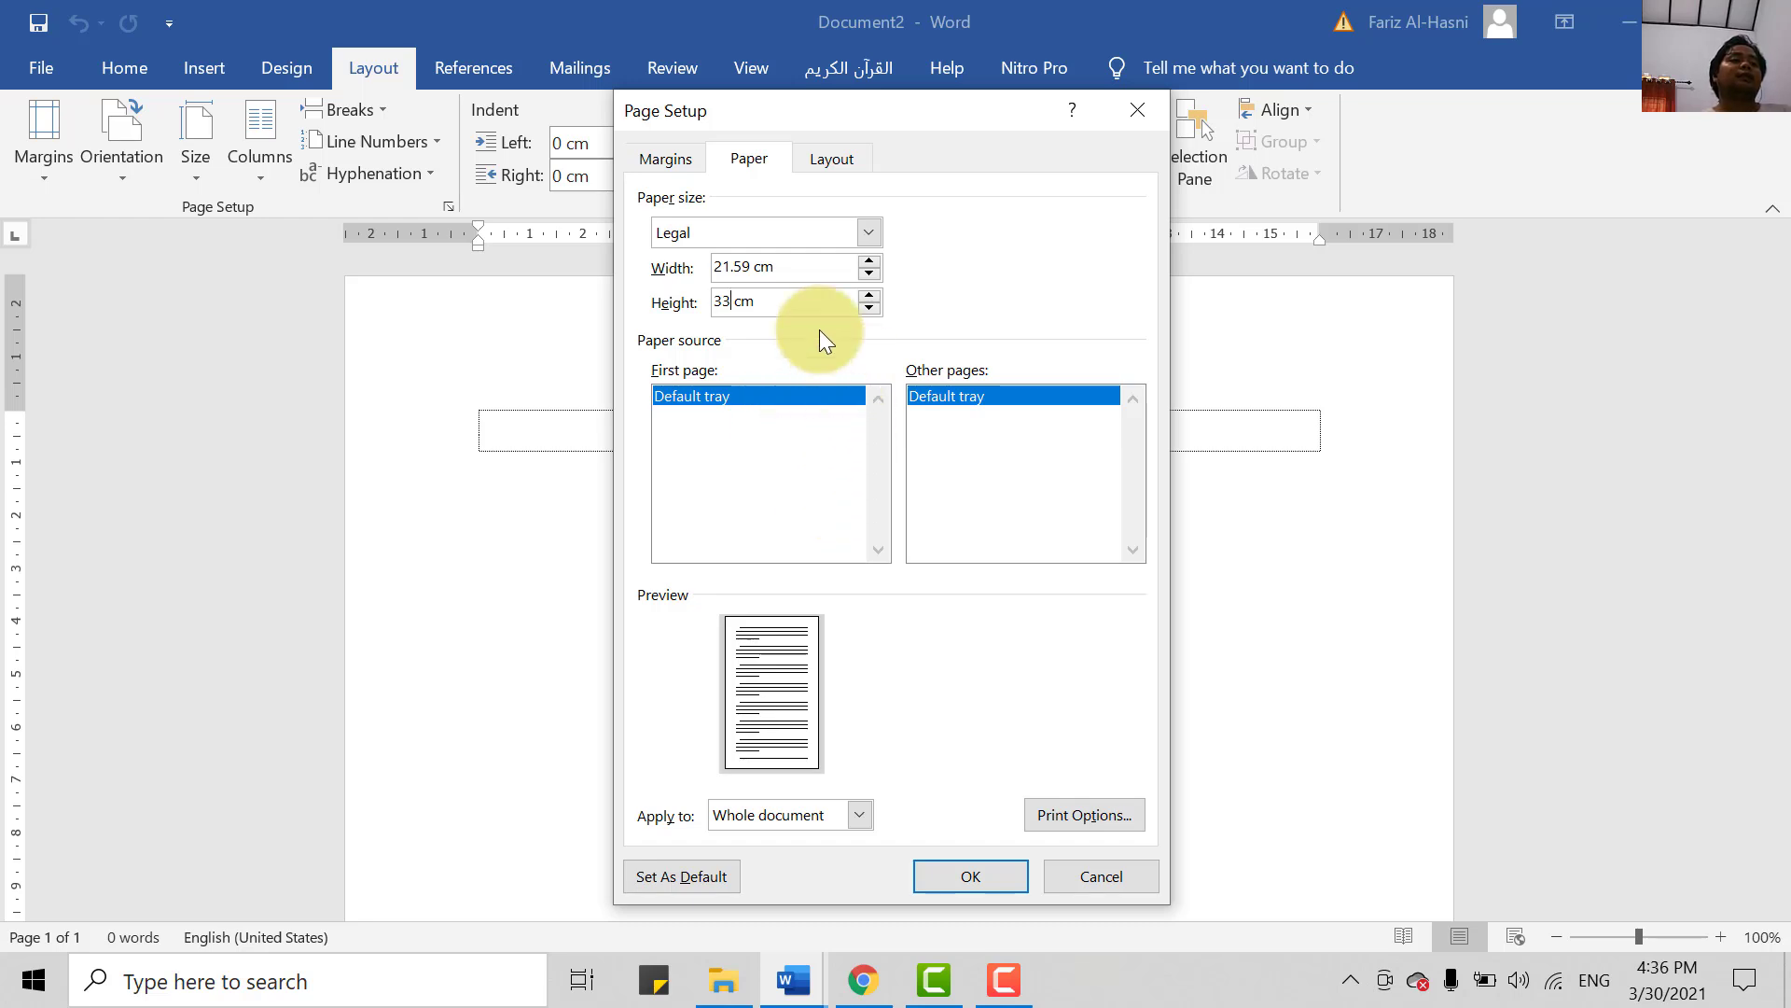
# - Apply the 21.59 × 33 cm page with OK and zoom out to see the whole page
pyautogui.click(655, 155)
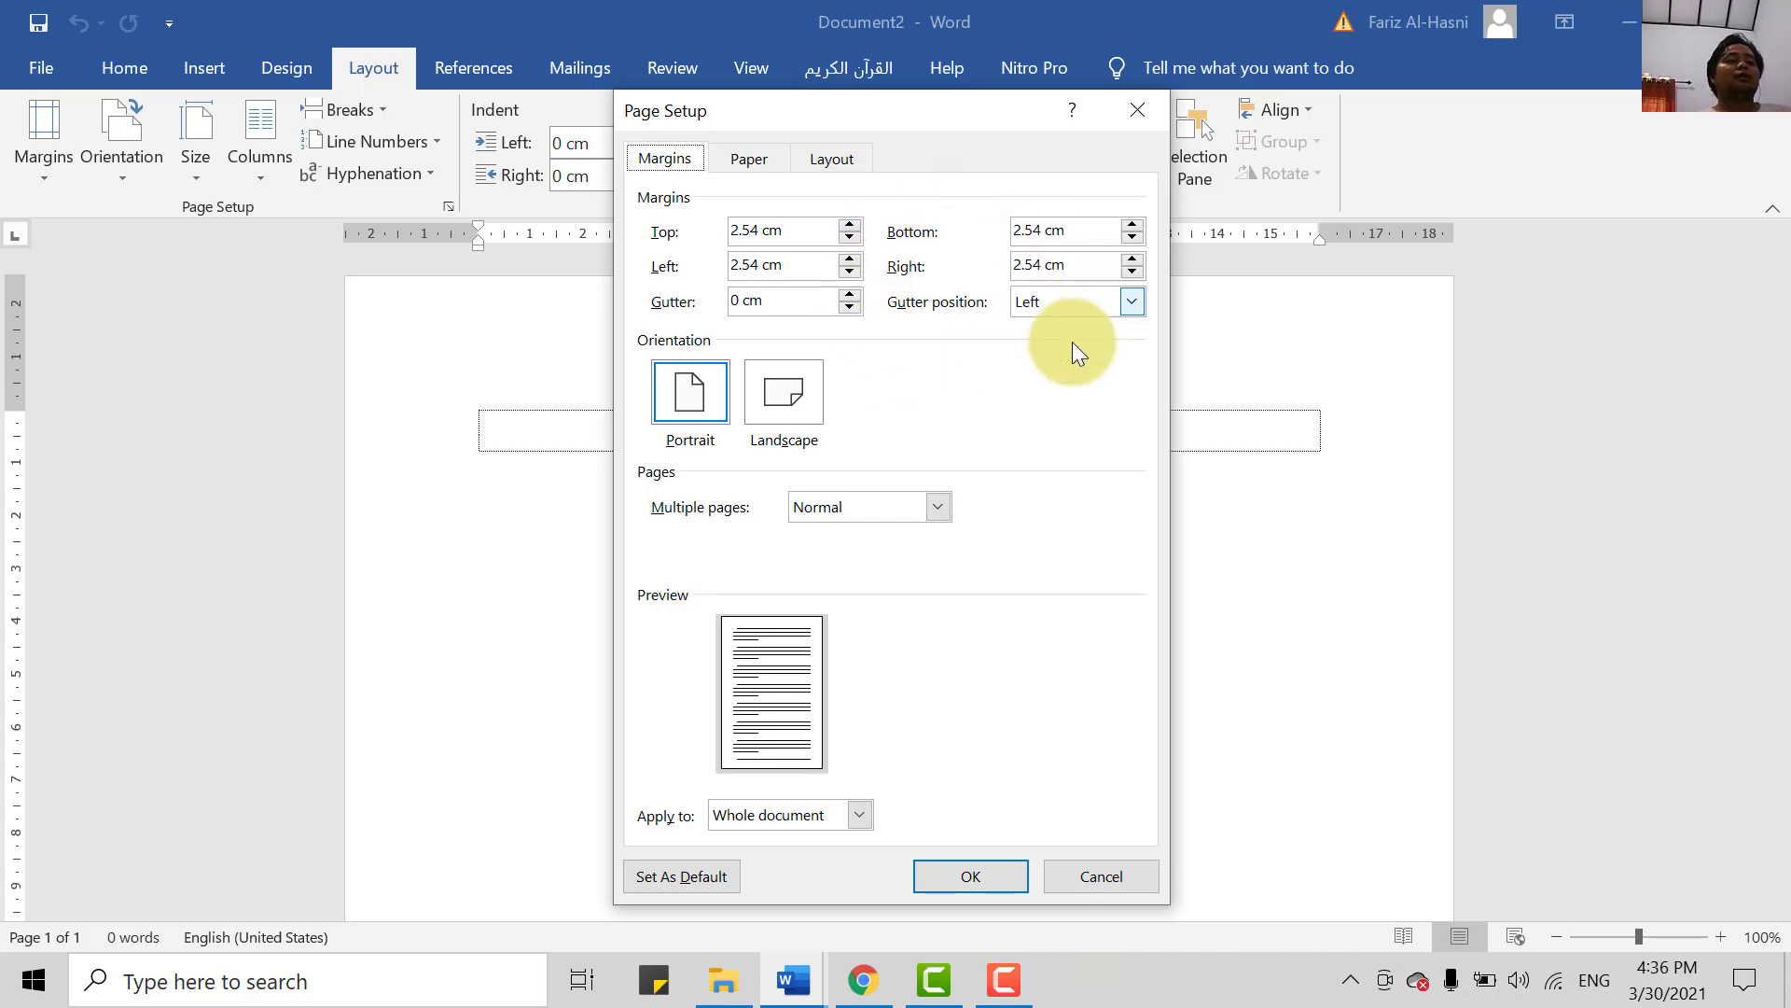
pyautogui.click(986, 880)
pyautogui.click(1560, 934)
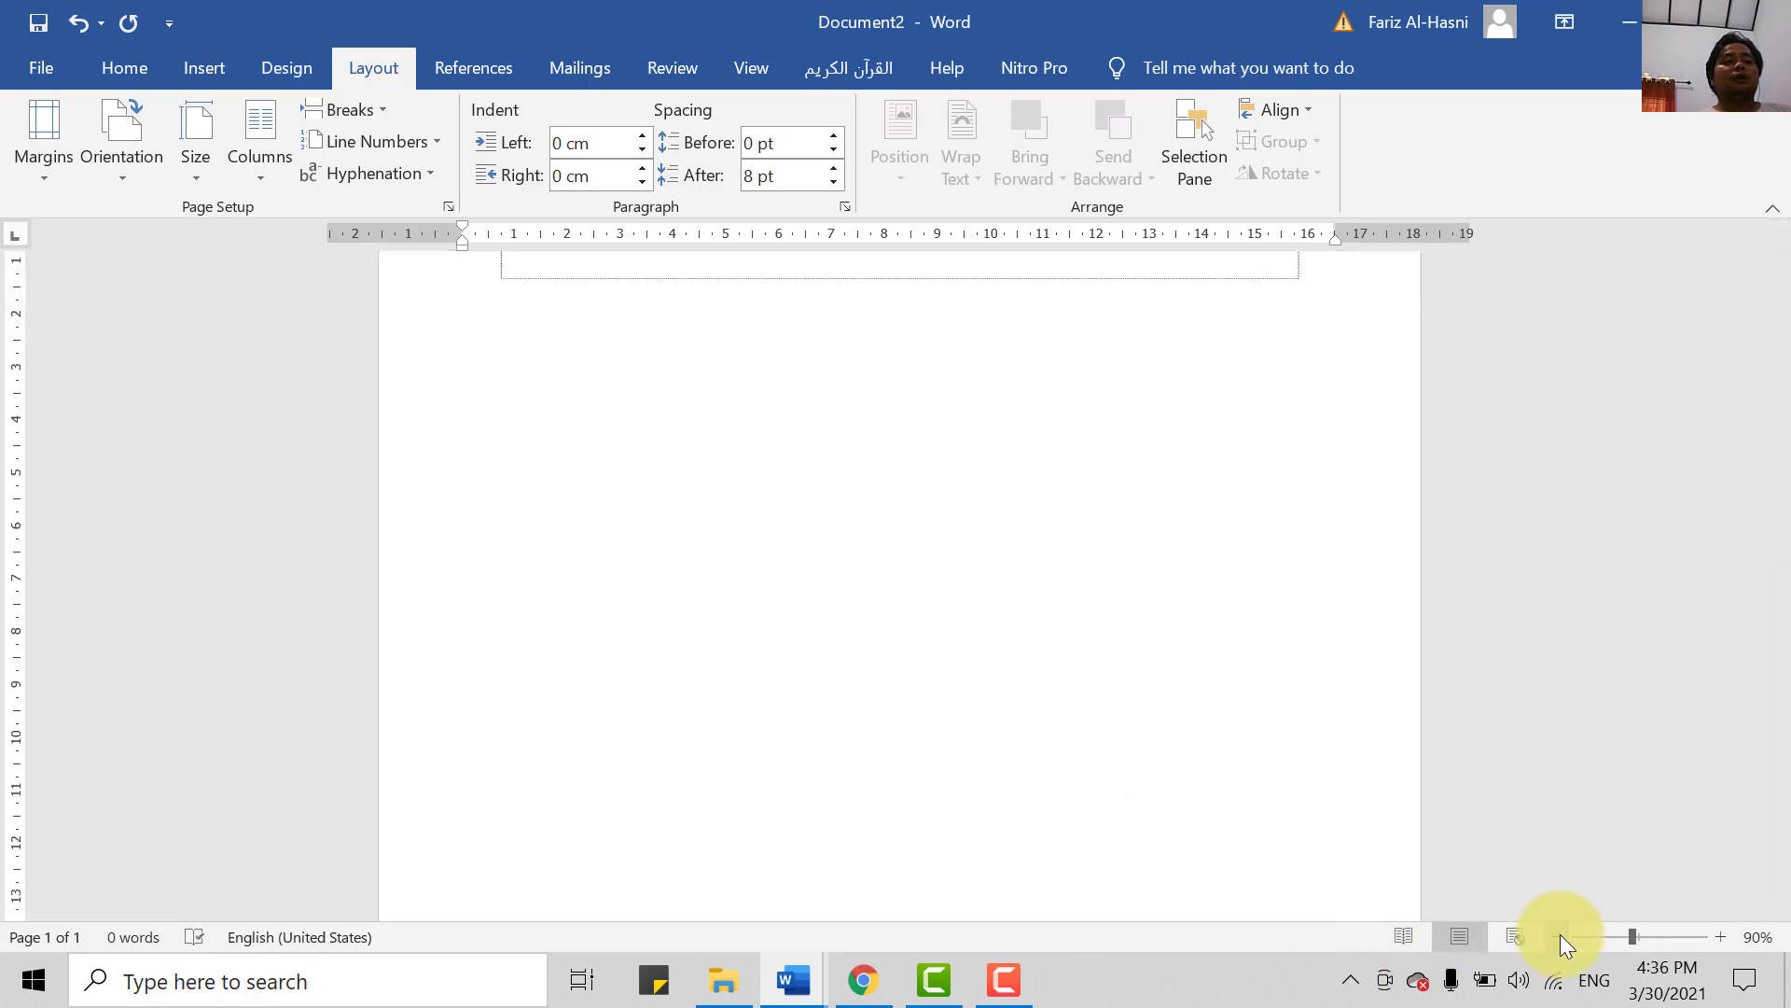
pyautogui.click(1561, 934)
pyautogui.click(1562, 934)
pyautogui.click(1562, 934)
pyautogui.click(1562, 934)
pyautogui.click(1558, 936)
pyautogui.click(1557, 937)
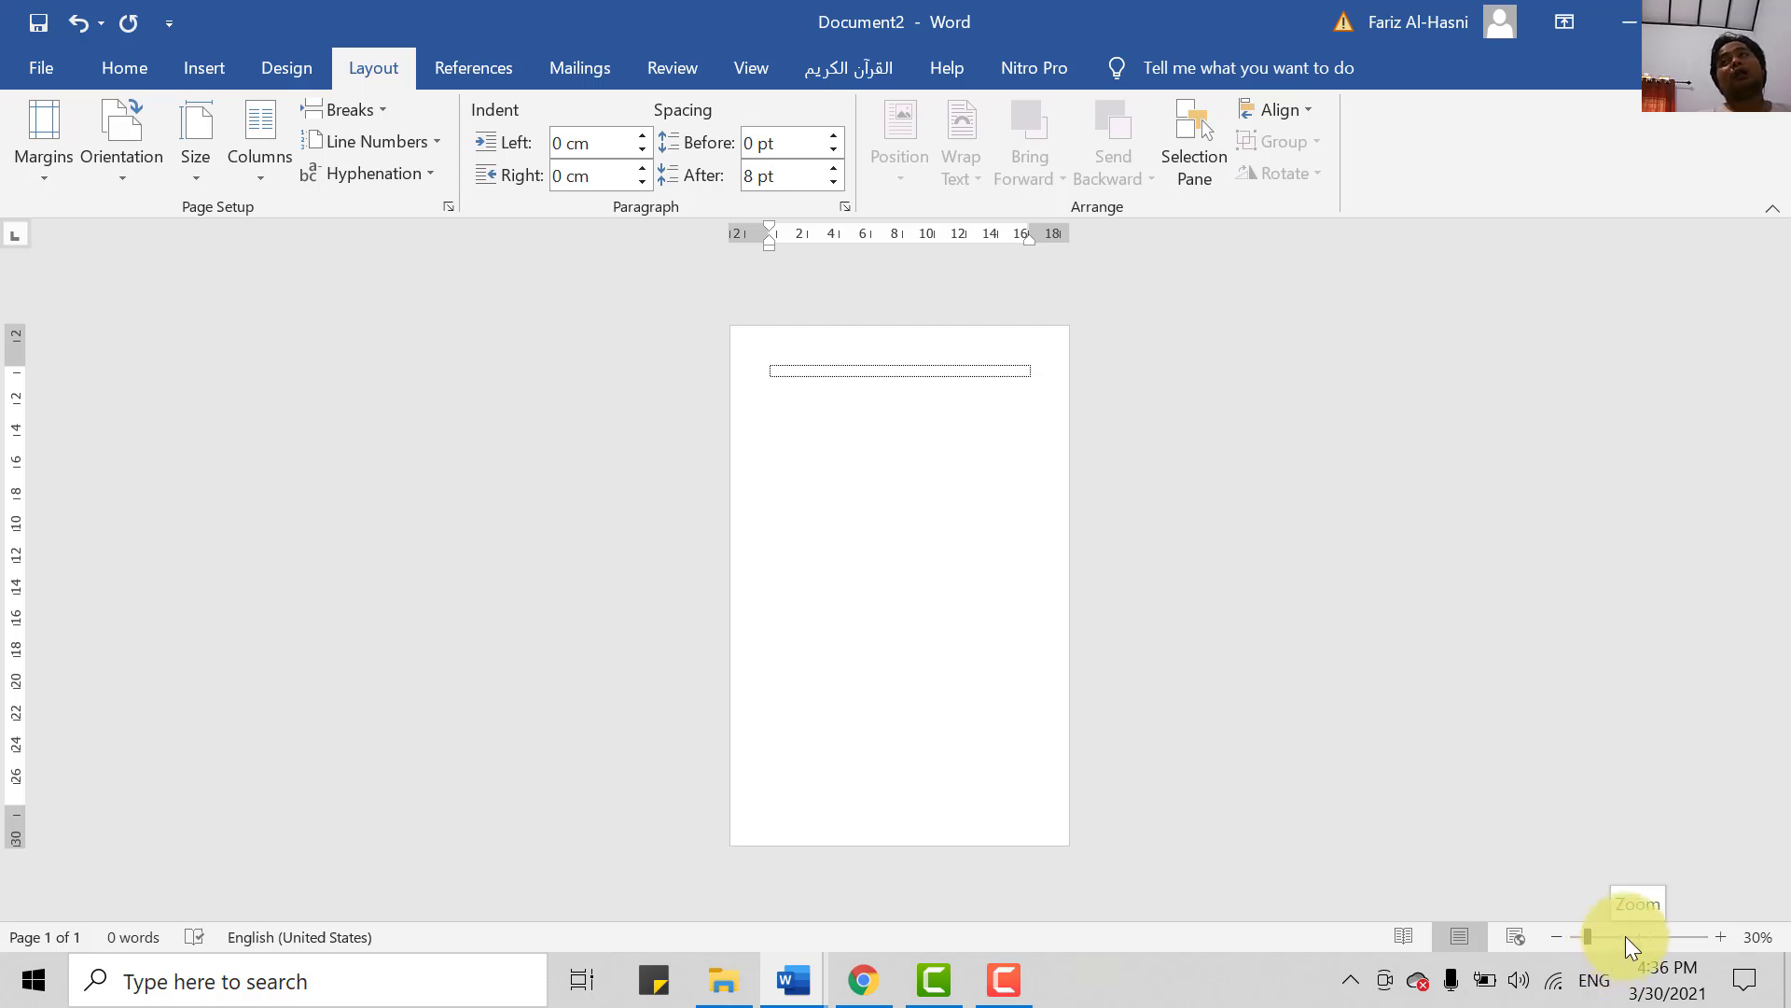
# - Zoom back in on the page and switch to the Insert ribbon
pyautogui.click(1723, 938)
pyautogui.click(1723, 939)
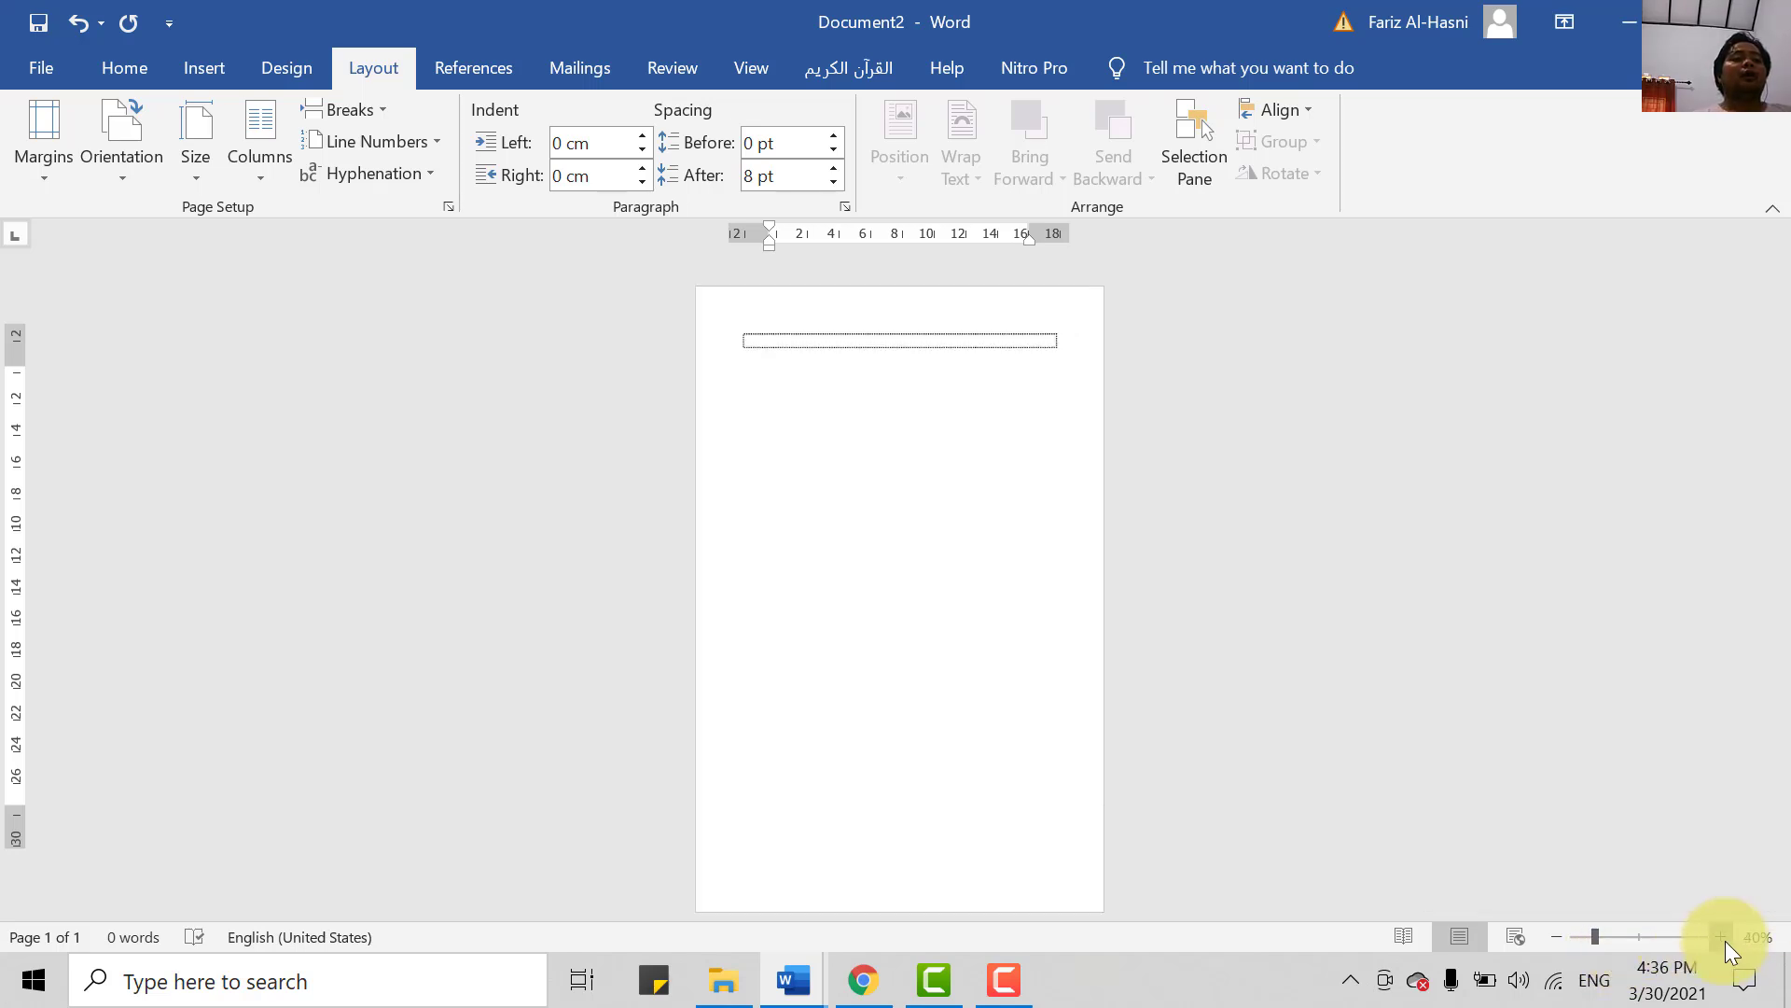
pyautogui.click(1723, 938)
pyautogui.click(1723, 939)
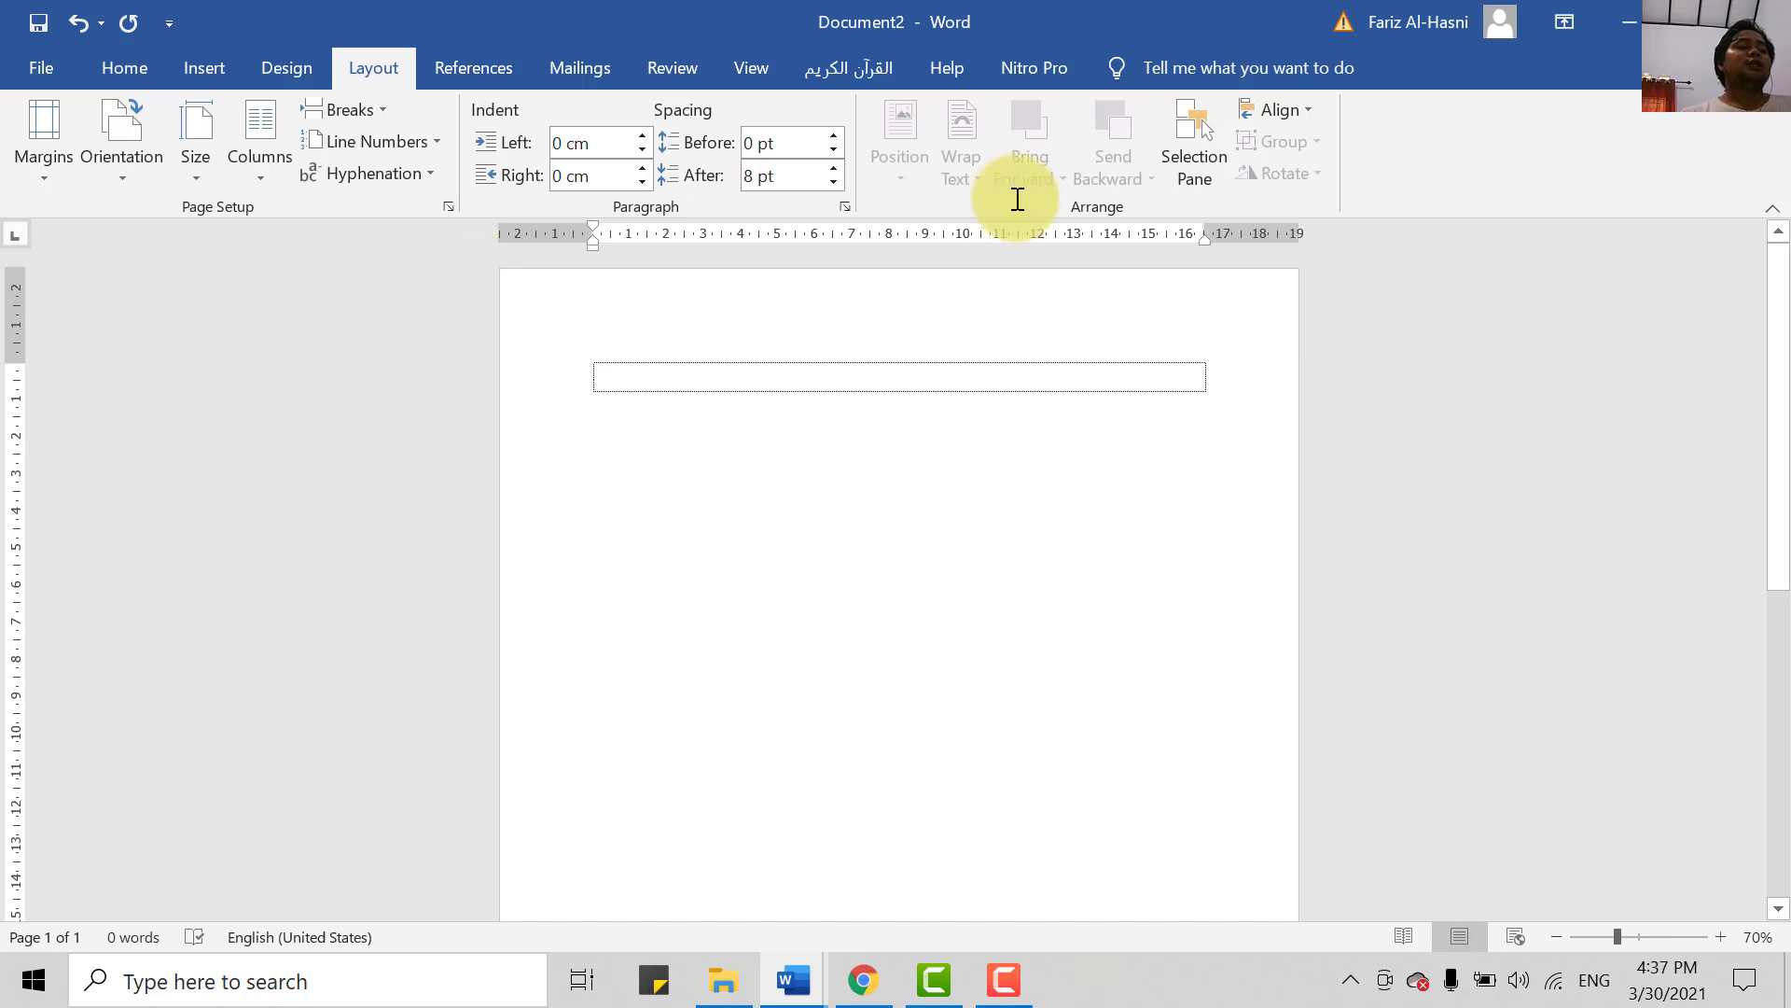
pyautogui.click(215, 62)
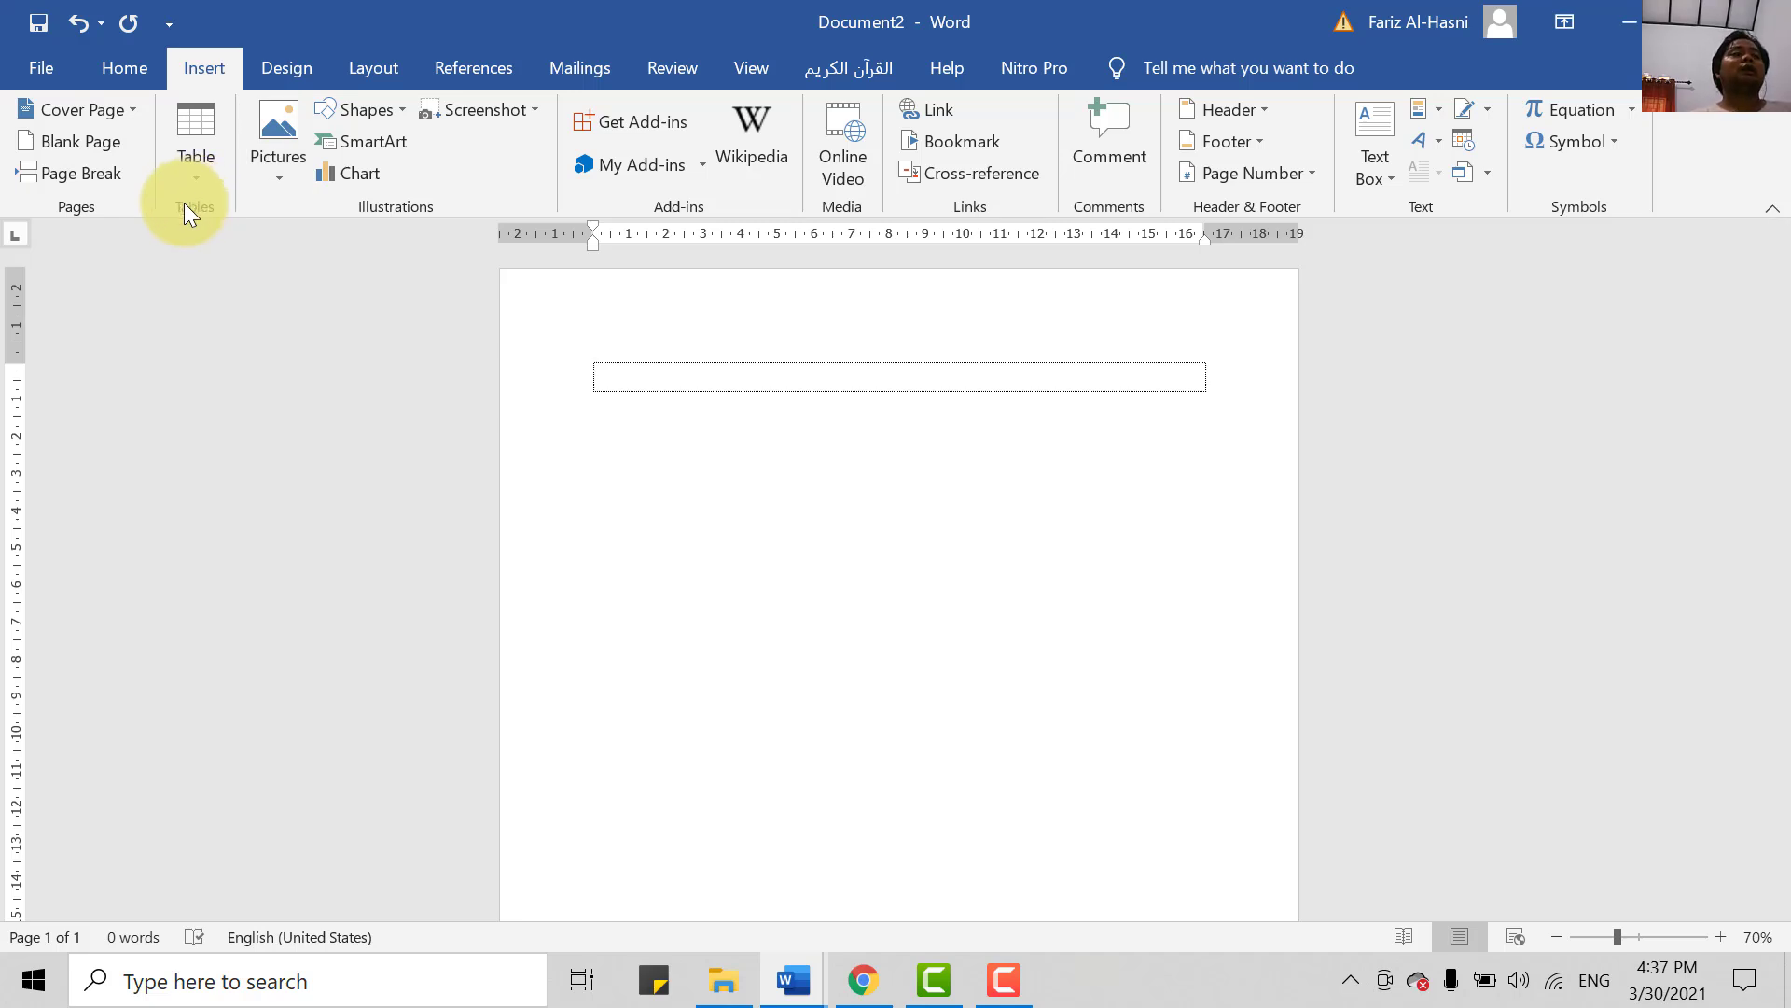
pyautogui.click(207, 174)
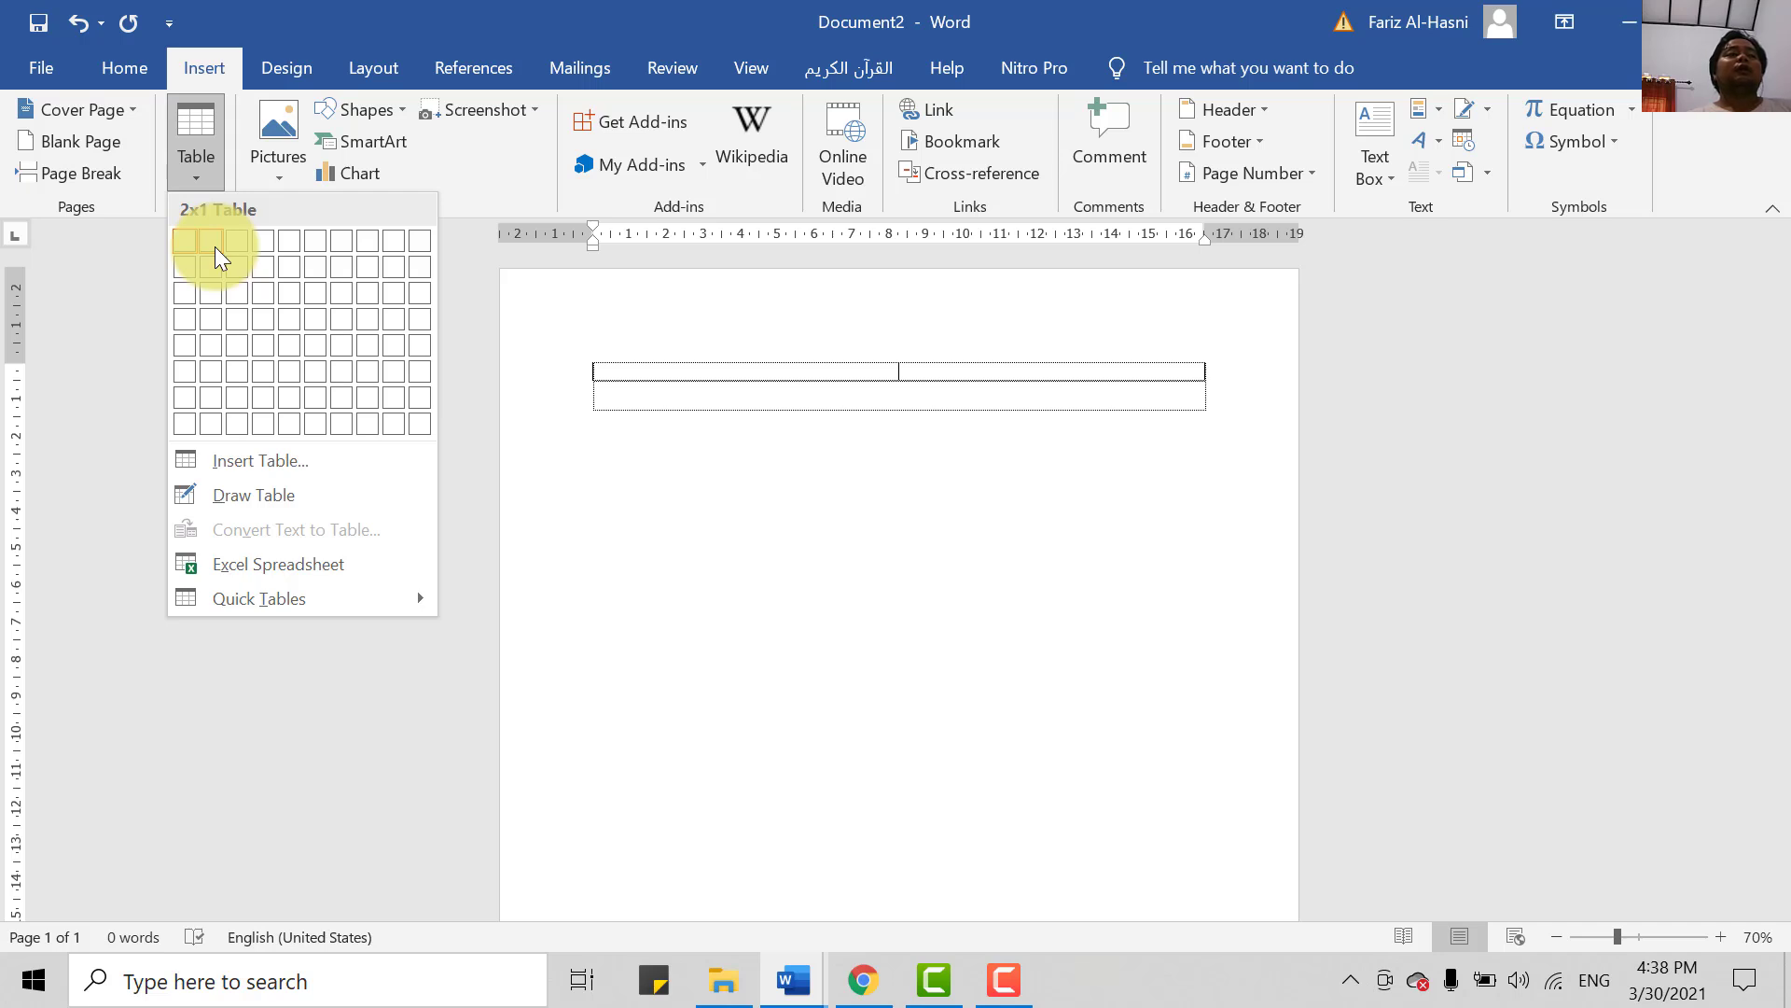
pyautogui.click(681, 523)
# - In File Explorer, go to Downloads and select the Undangan Peserta Workshop PDF
pyautogui.click(721, 978)
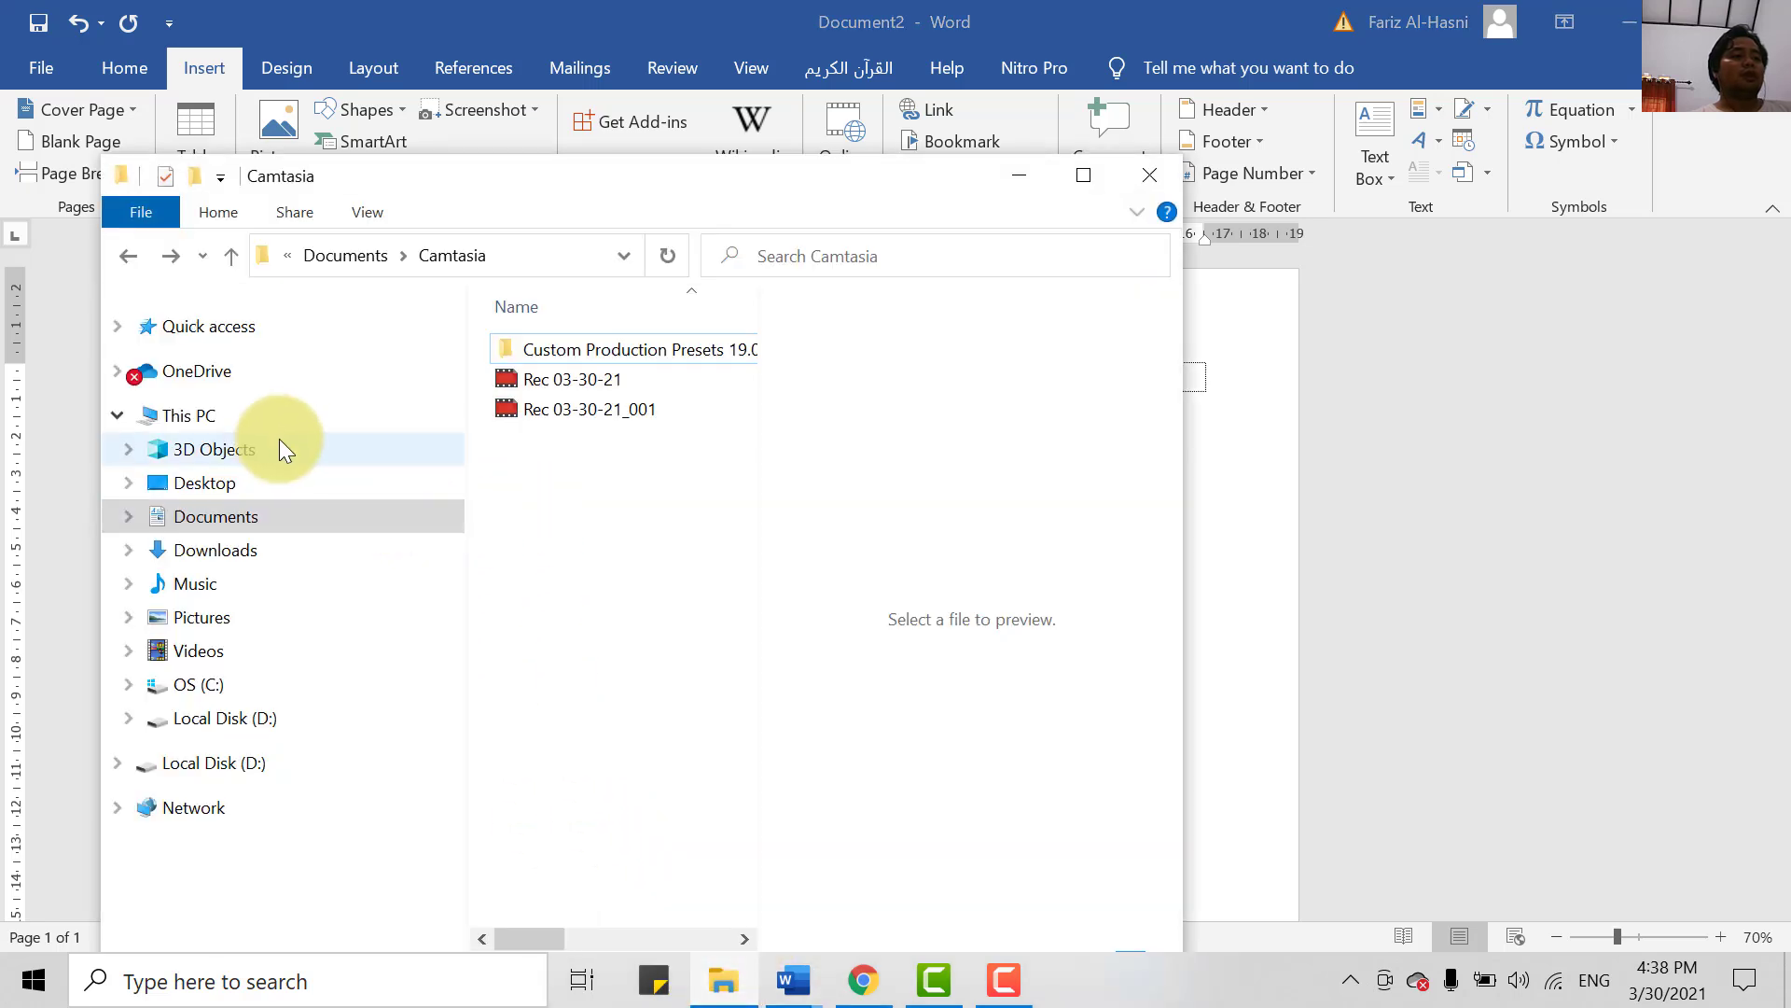
pyautogui.click(237, 515)
pyautogui.scroll(-3, 500, 538)
pyautogui.scroll(3, 641, 500)
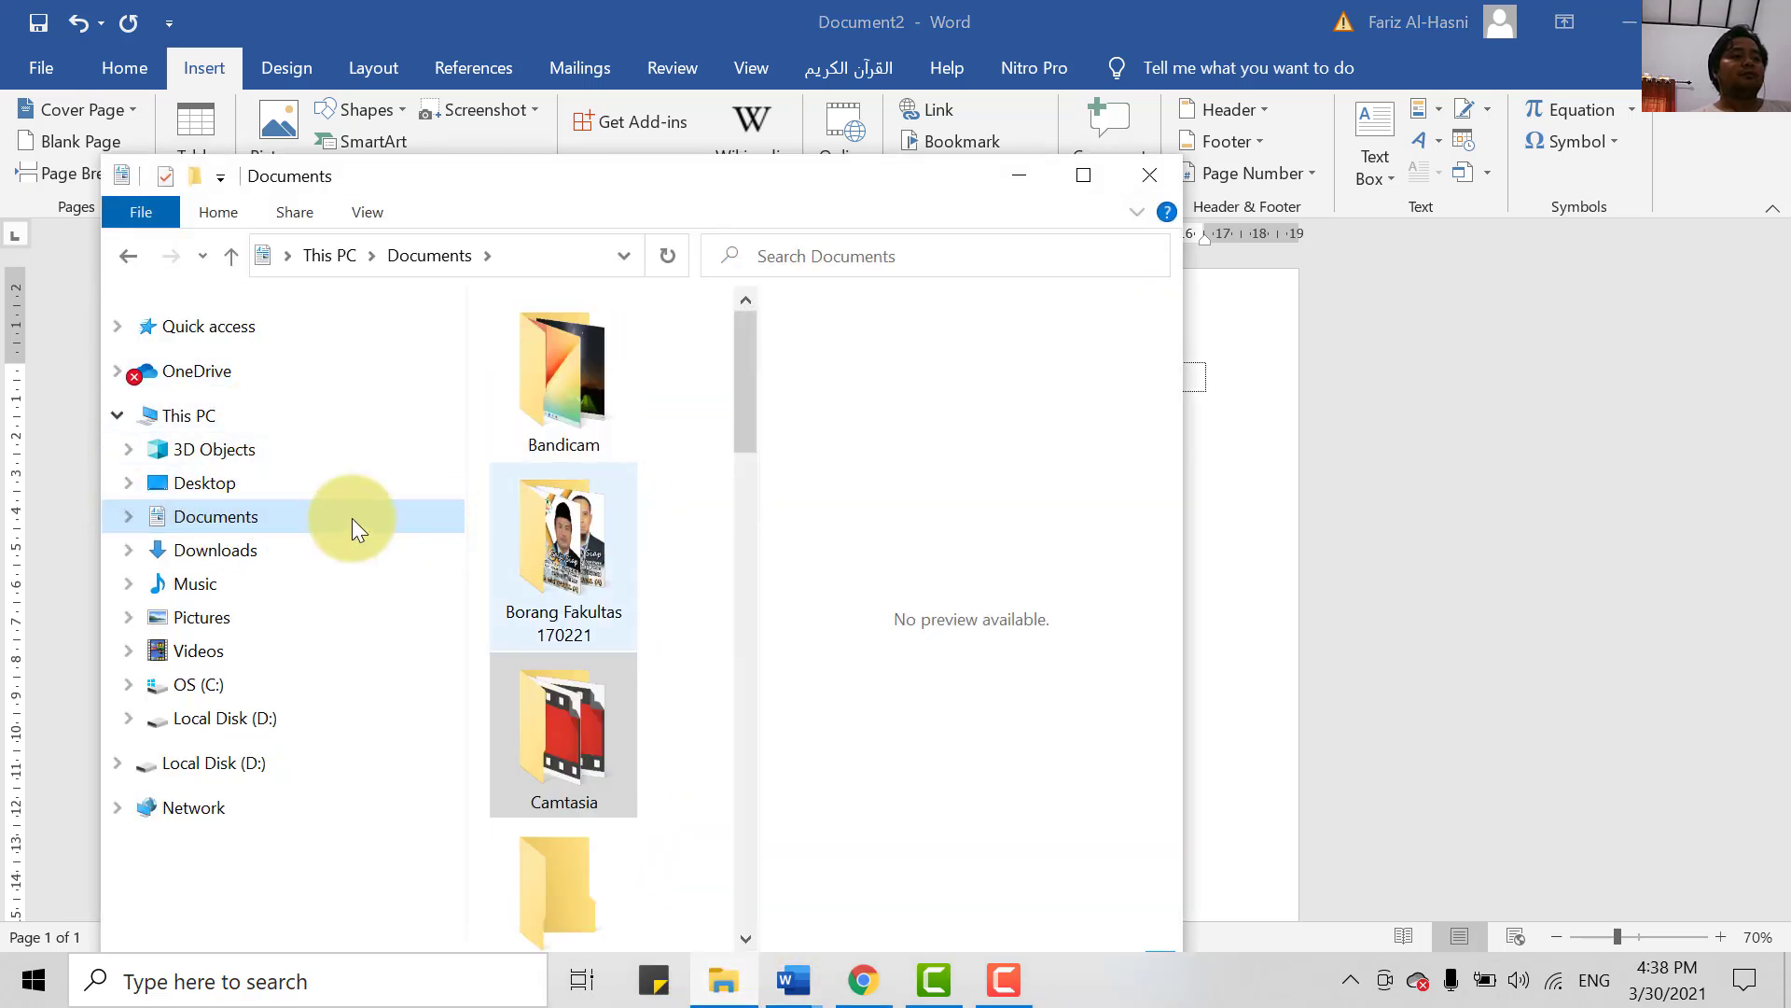
pyautogui.click(215, 549)
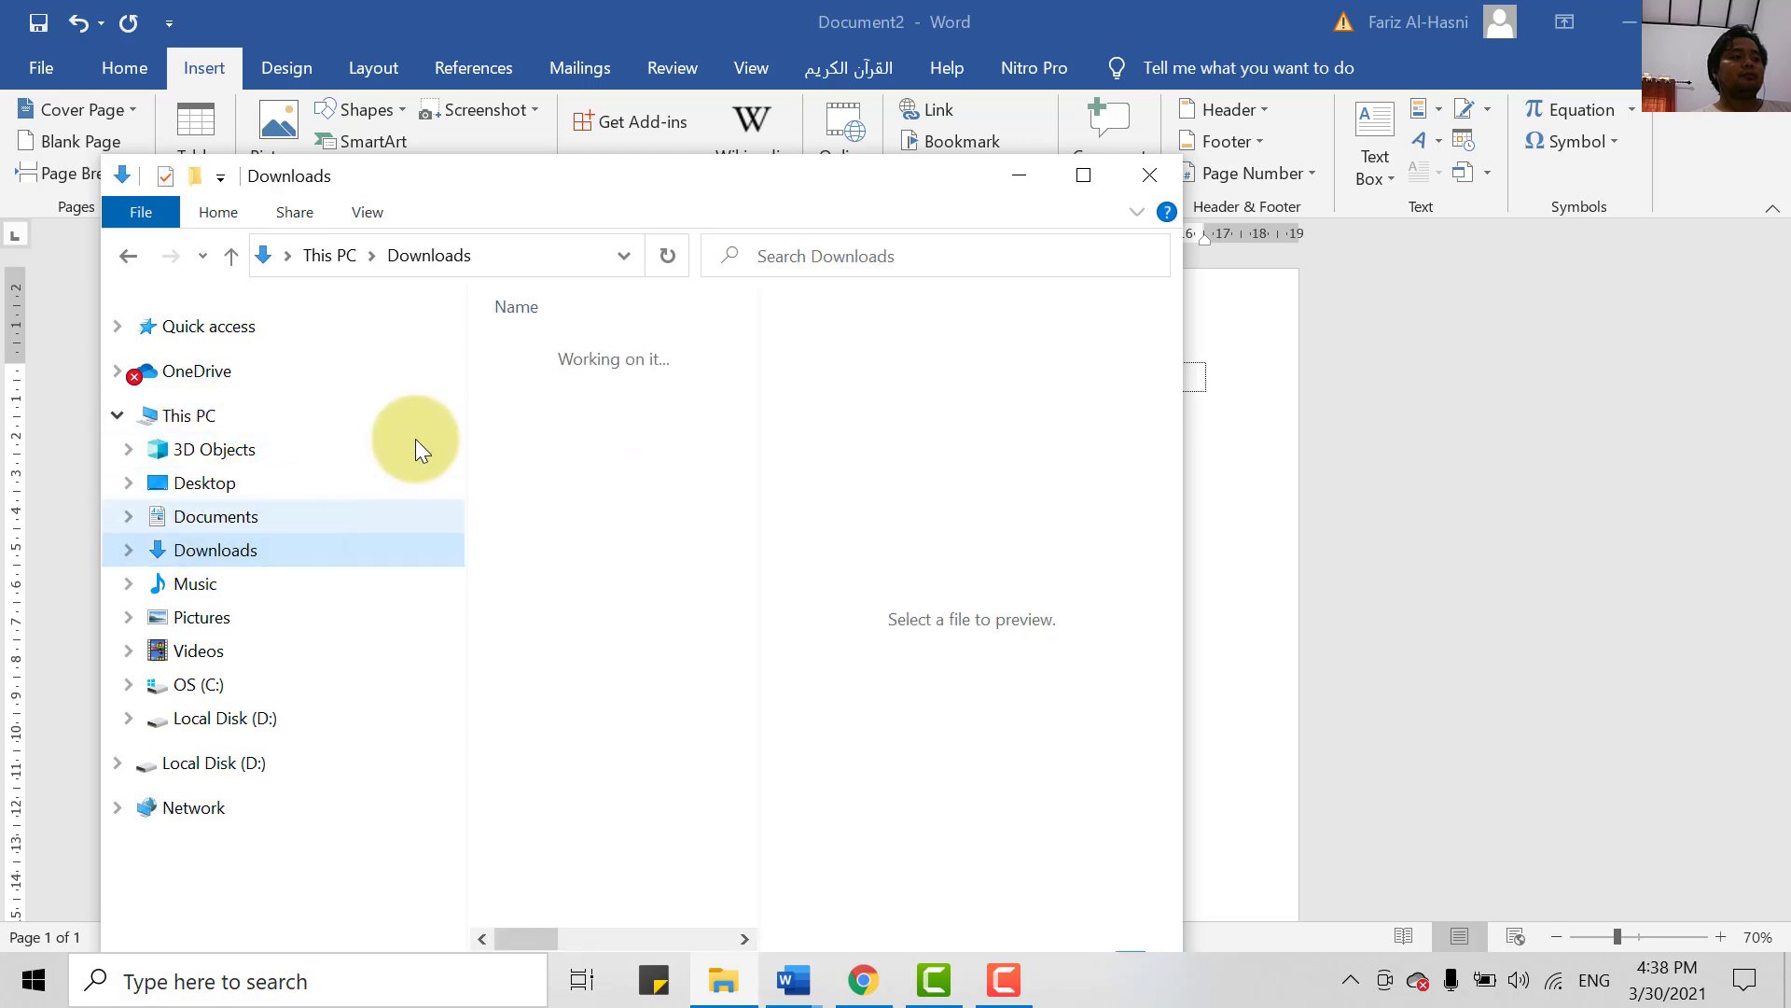
pyautogui.moveTo(748, 412); pyautogui.dragTo(745, 470)
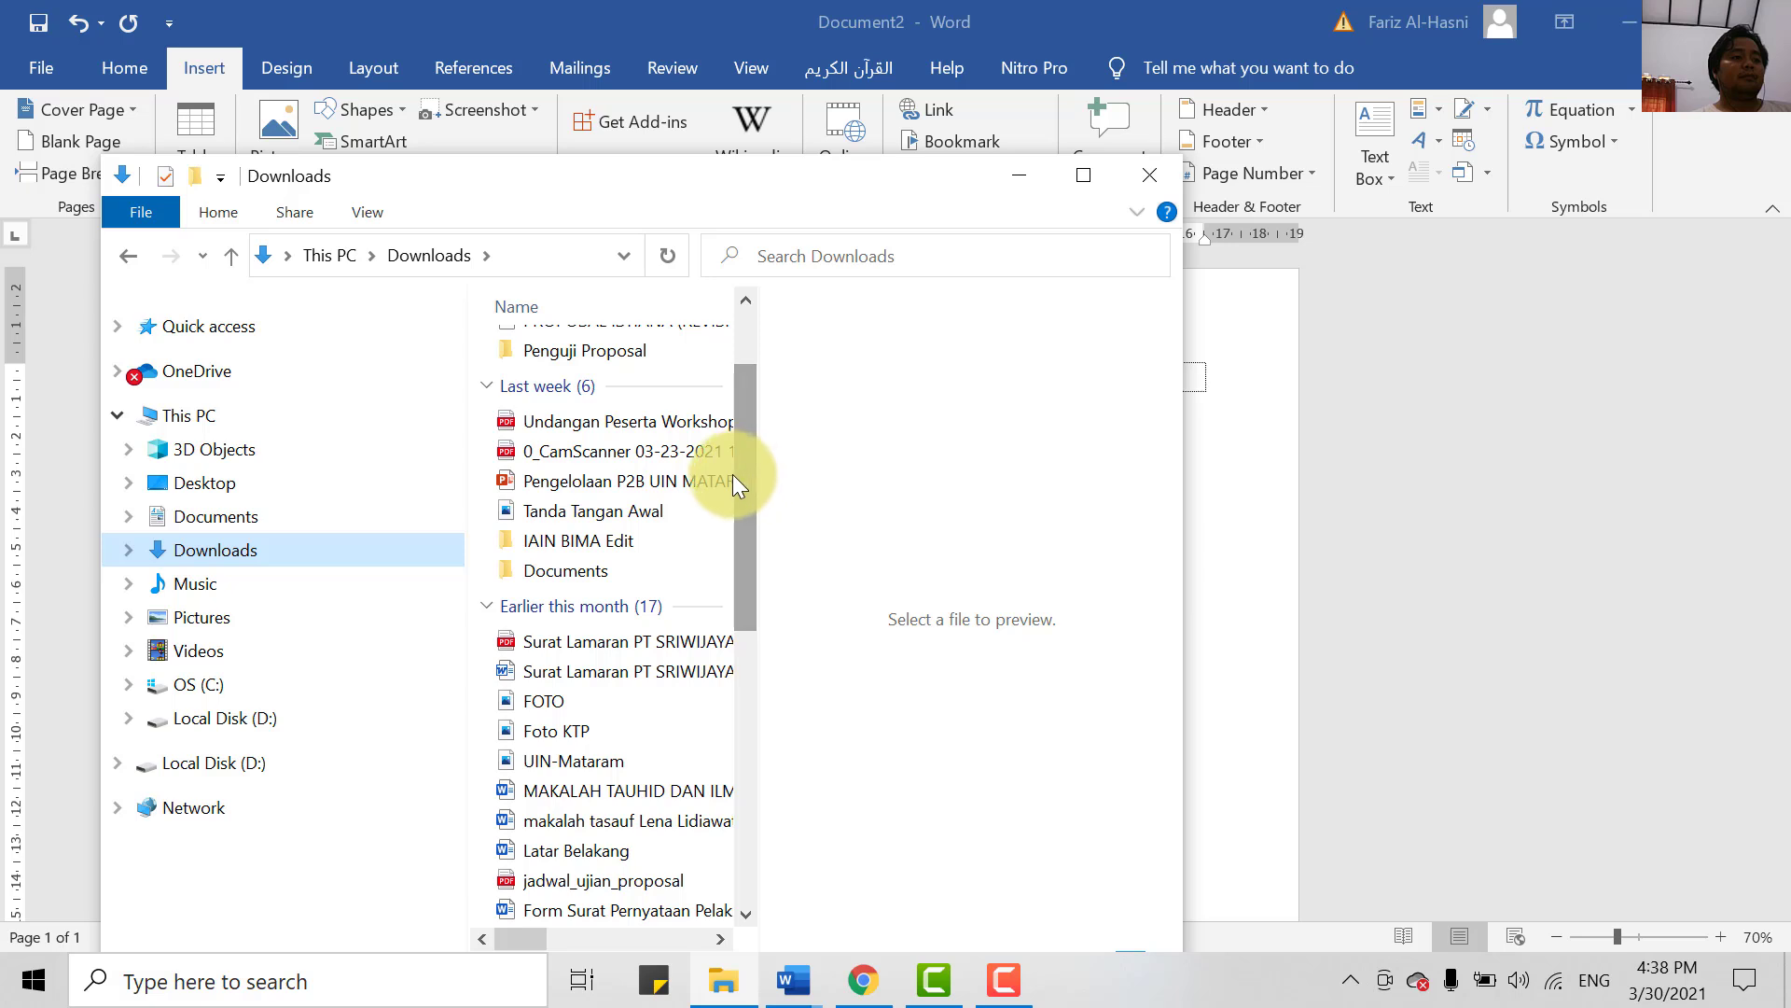
pyautogui.click(636, 419)
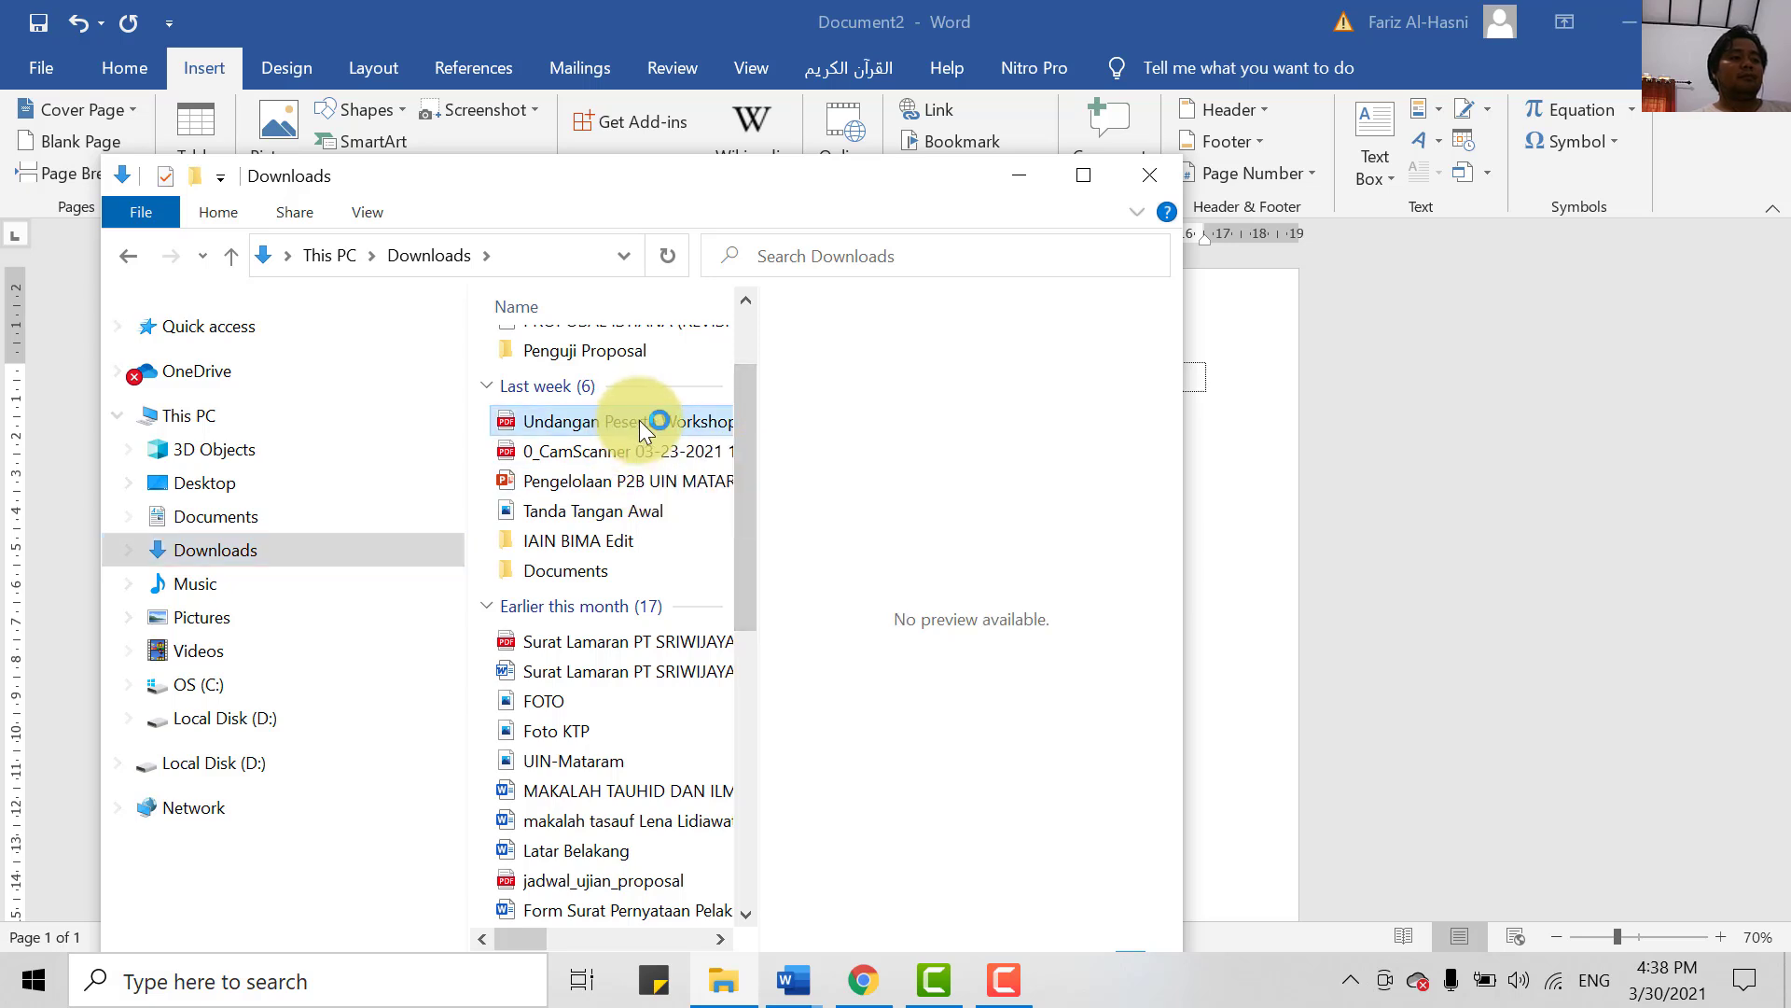
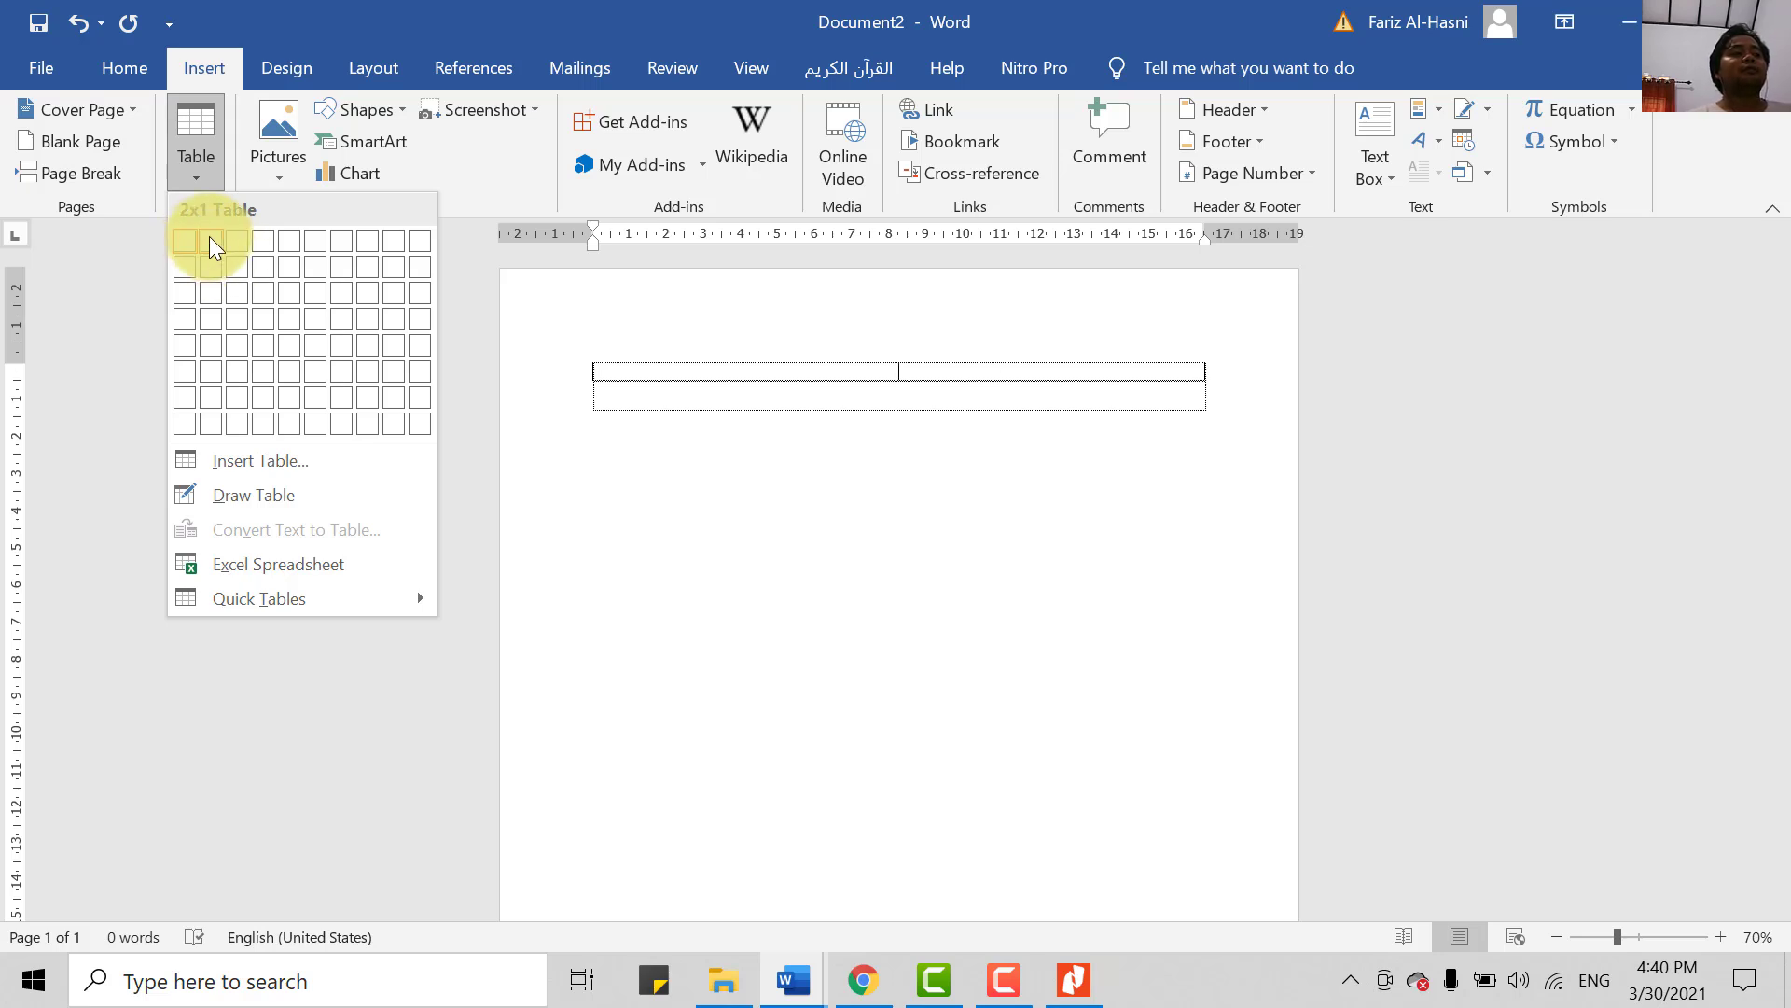
# - Insert a 2×1 table (one row, two columns) at the top of the blank page
pyautogui.click(209, 237)
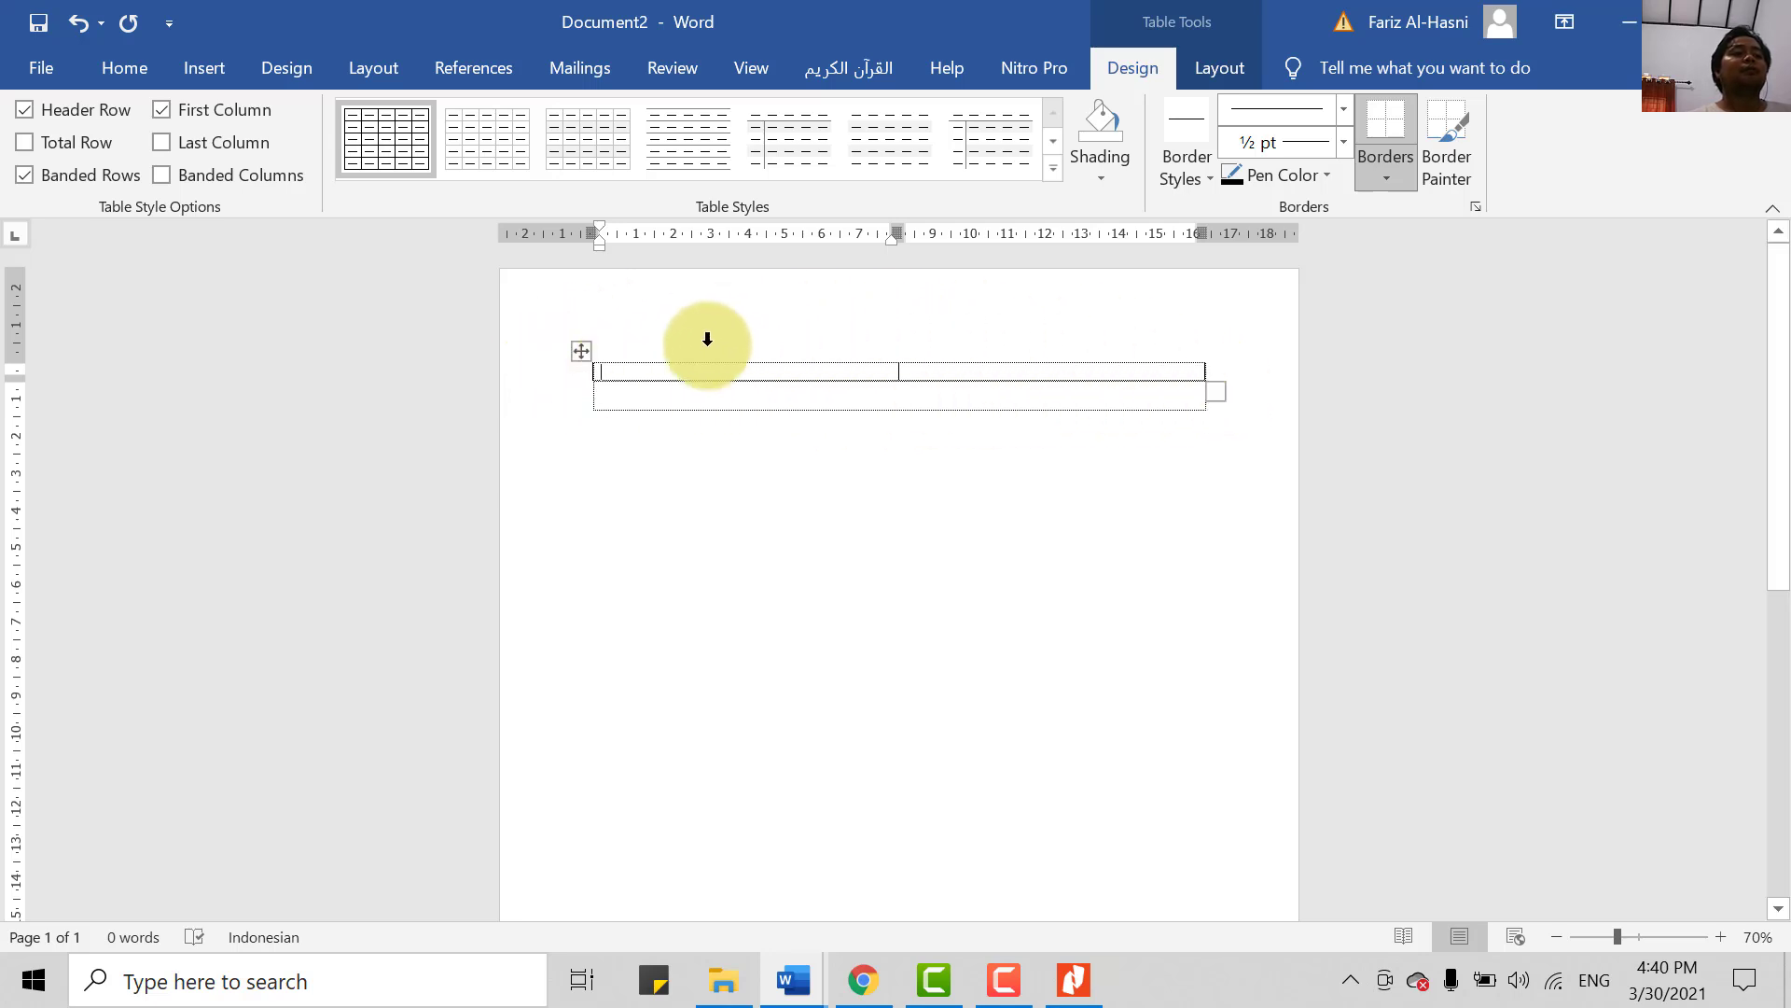
# - Drag the column divider left so the first column is narrow and the second much wider
pyautogui.moveTo(591, 379)
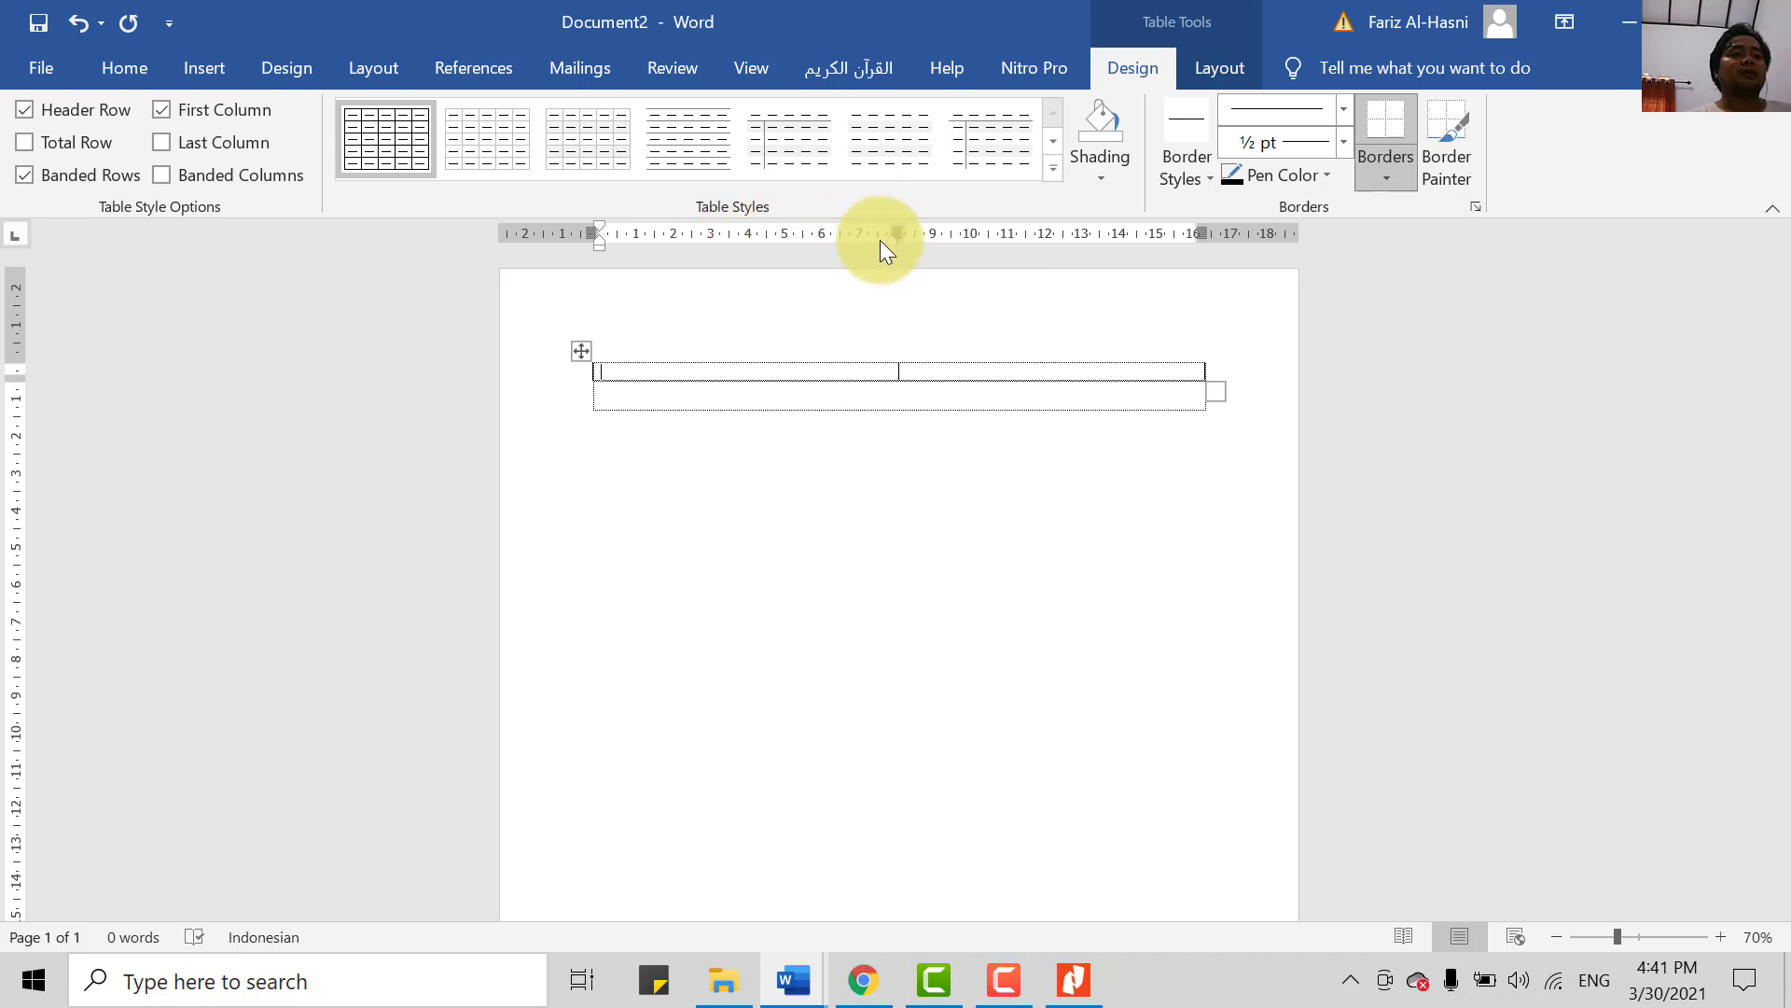
pyautogui.moveTo(891, 230)
pyautogui.mouseDown()
pyautogui.moveTo(712, 273)
pyautogui.moveTo(915, 271)
pyautogui.mouseUp()
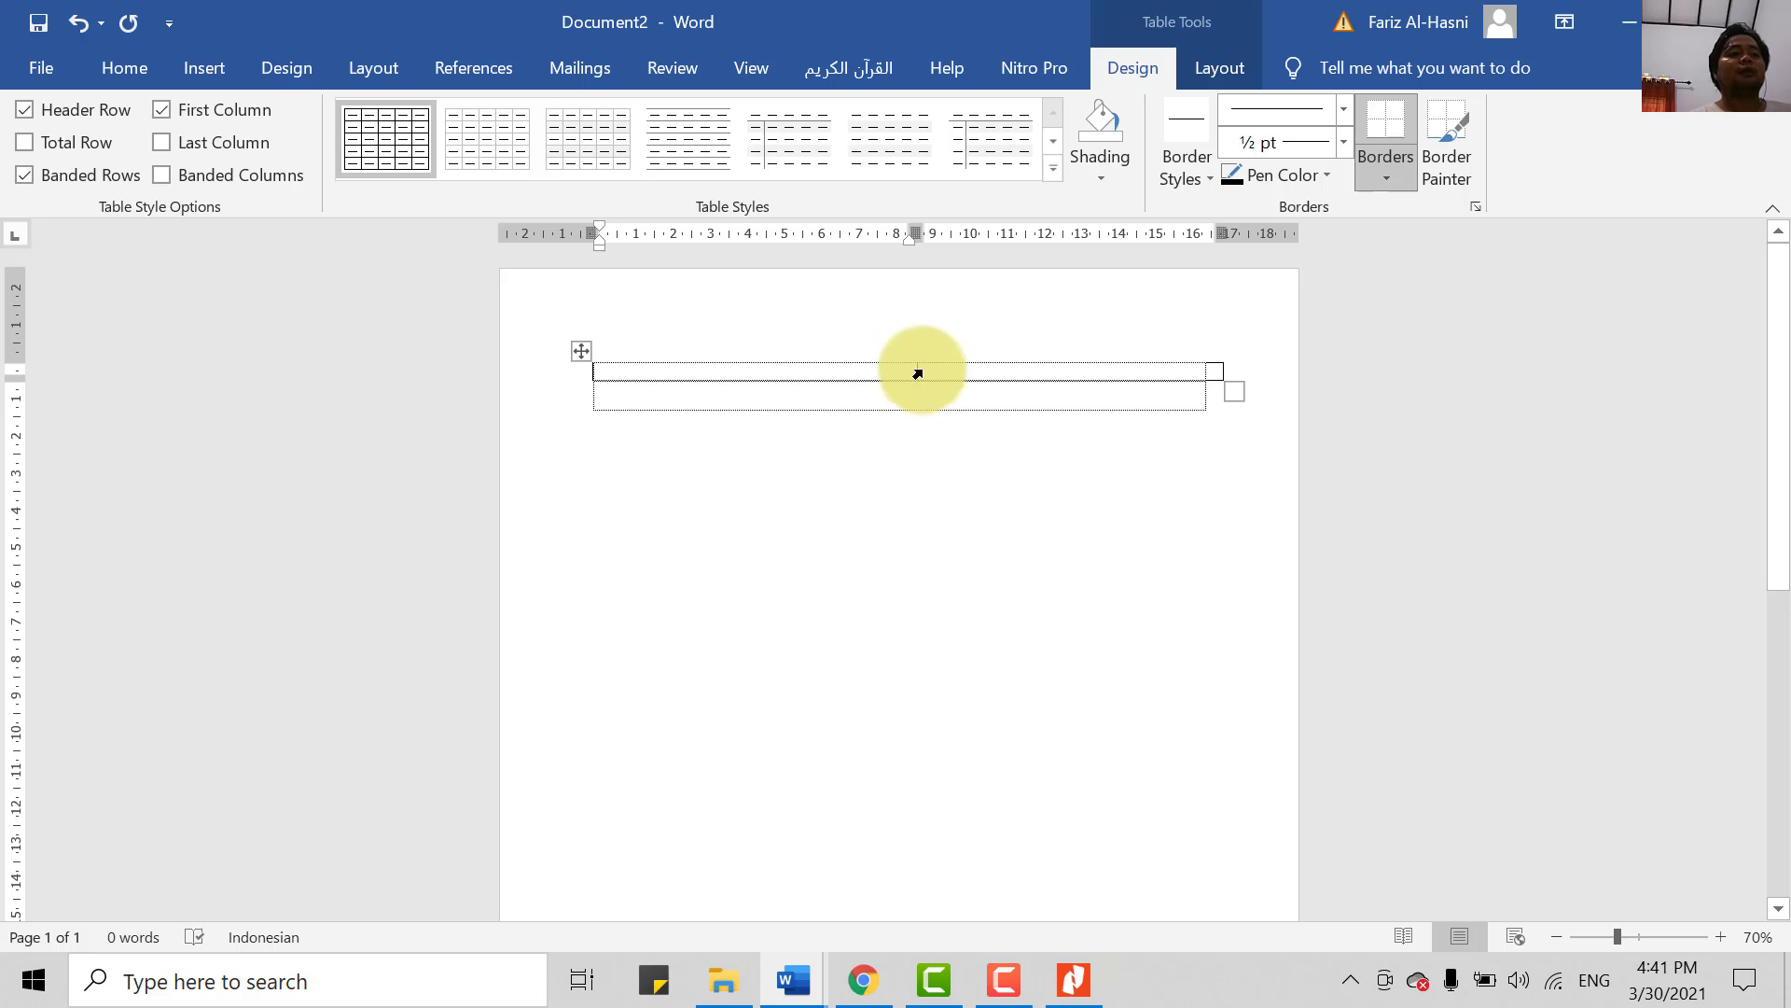
pyautogui.moveTo(915, 369)
pyautogui.mouseDown()
pyautogui.moveTo(700, 392)
pyautogui.moveTo(740, 395)
pyautogui.mouseUp()
pyautogui.press('Return')
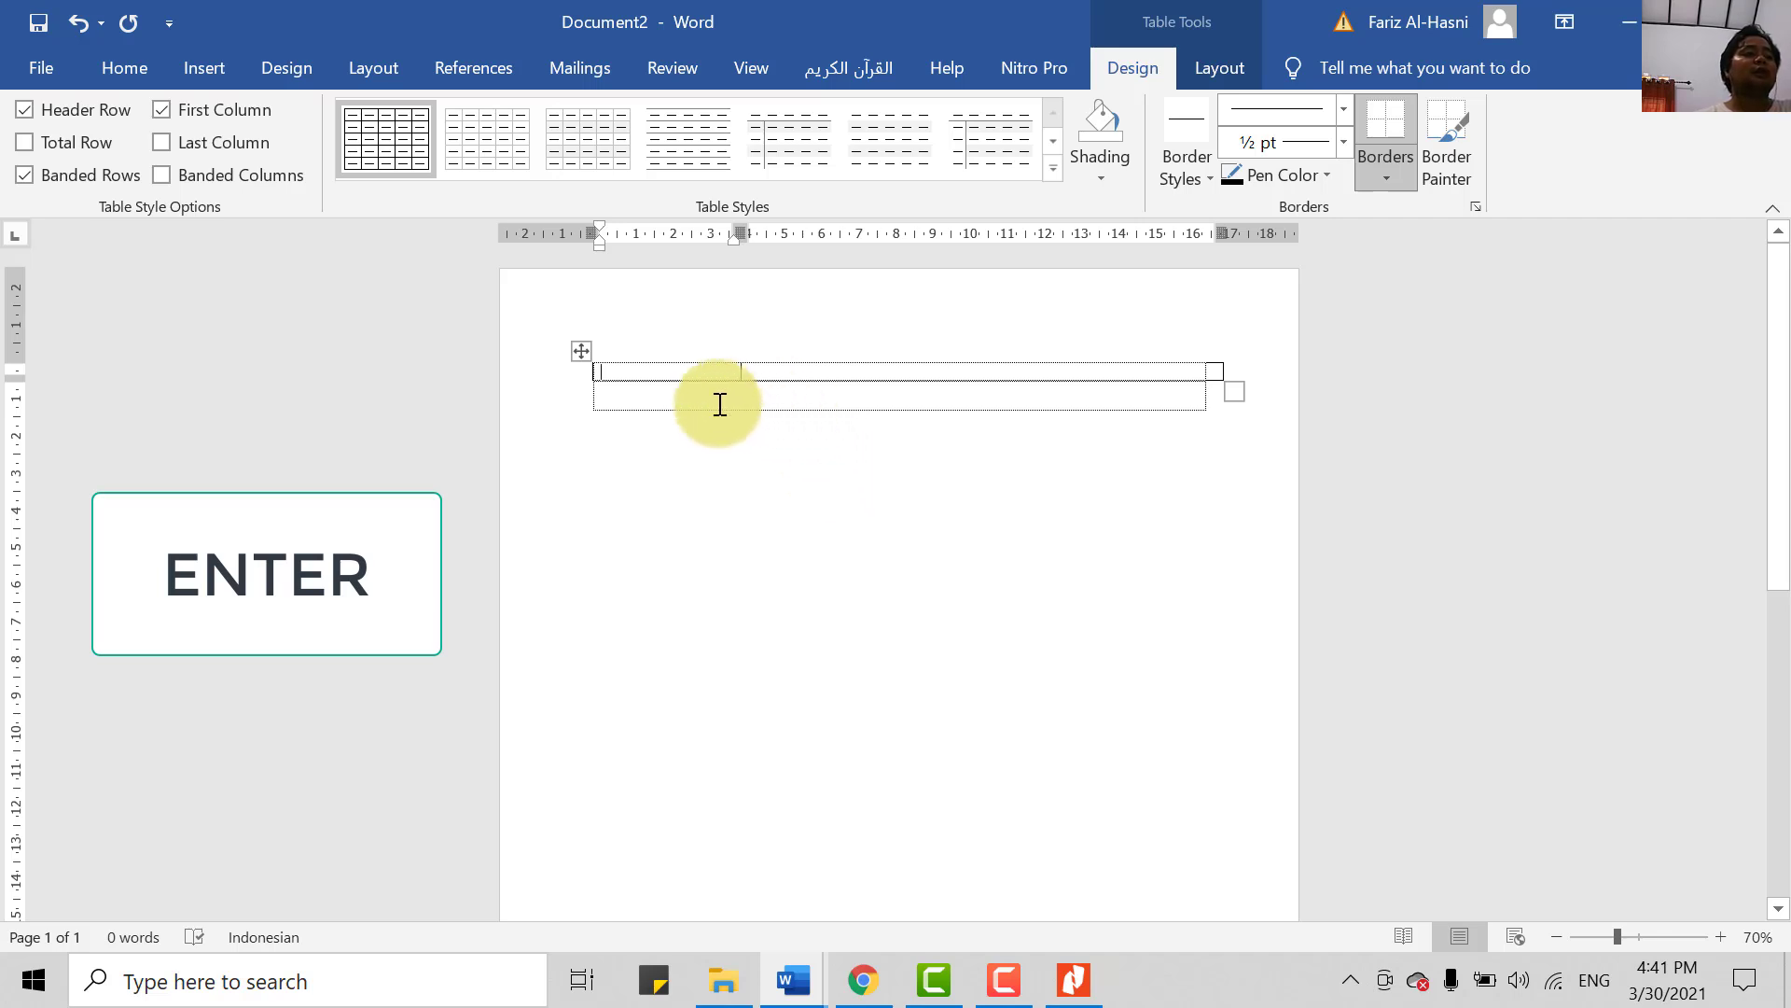
# - Try a blank line above the table and a taller first row, undoing both
pyautogui.press('Return')
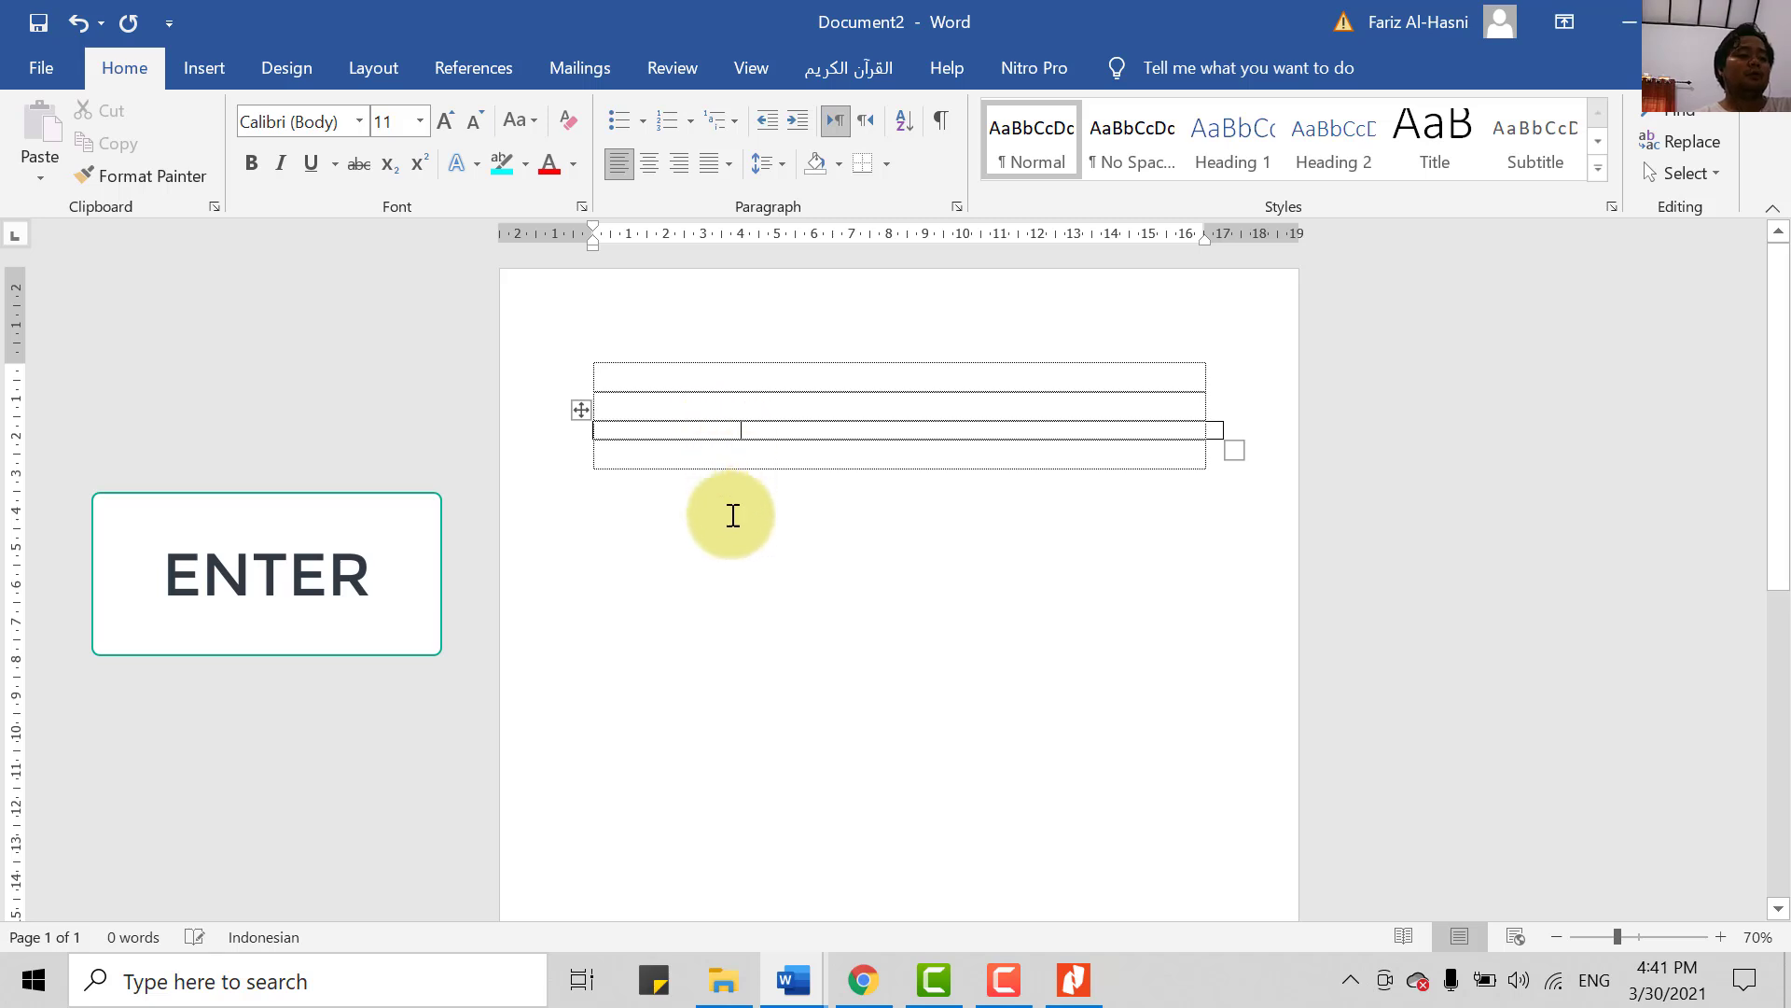
pyautogui.hotkey('ctrl', 'z')
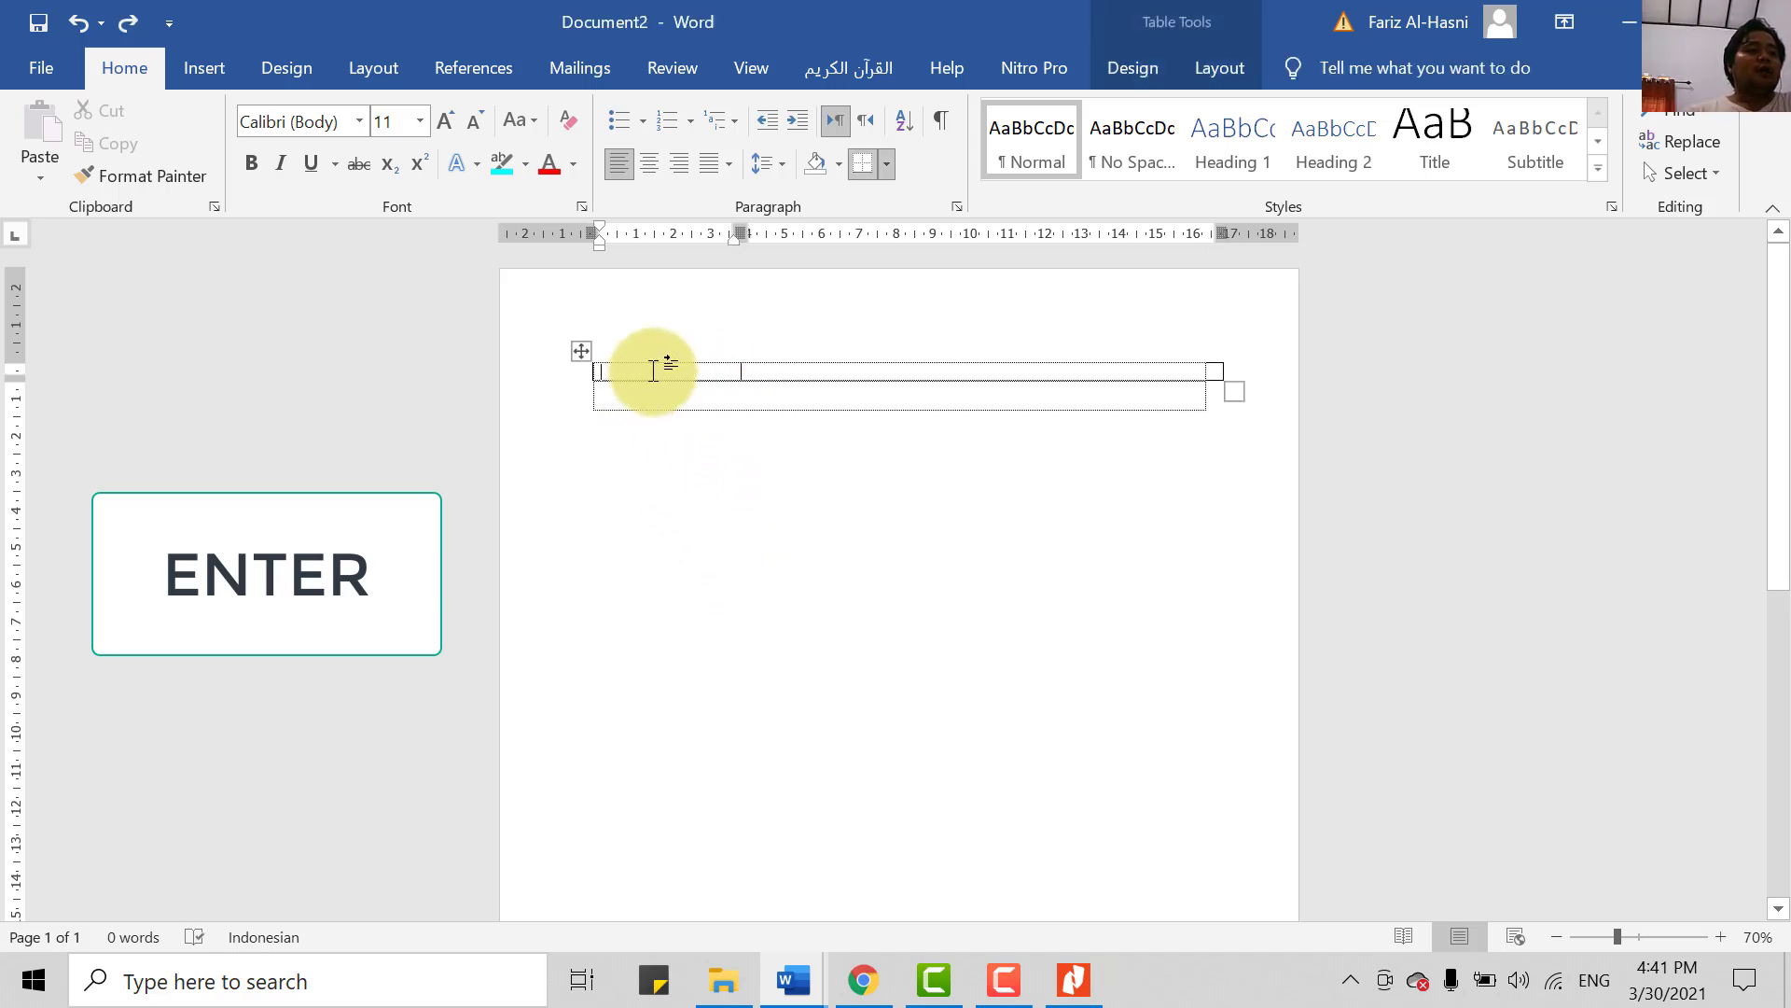
pyautogui.press('Return')
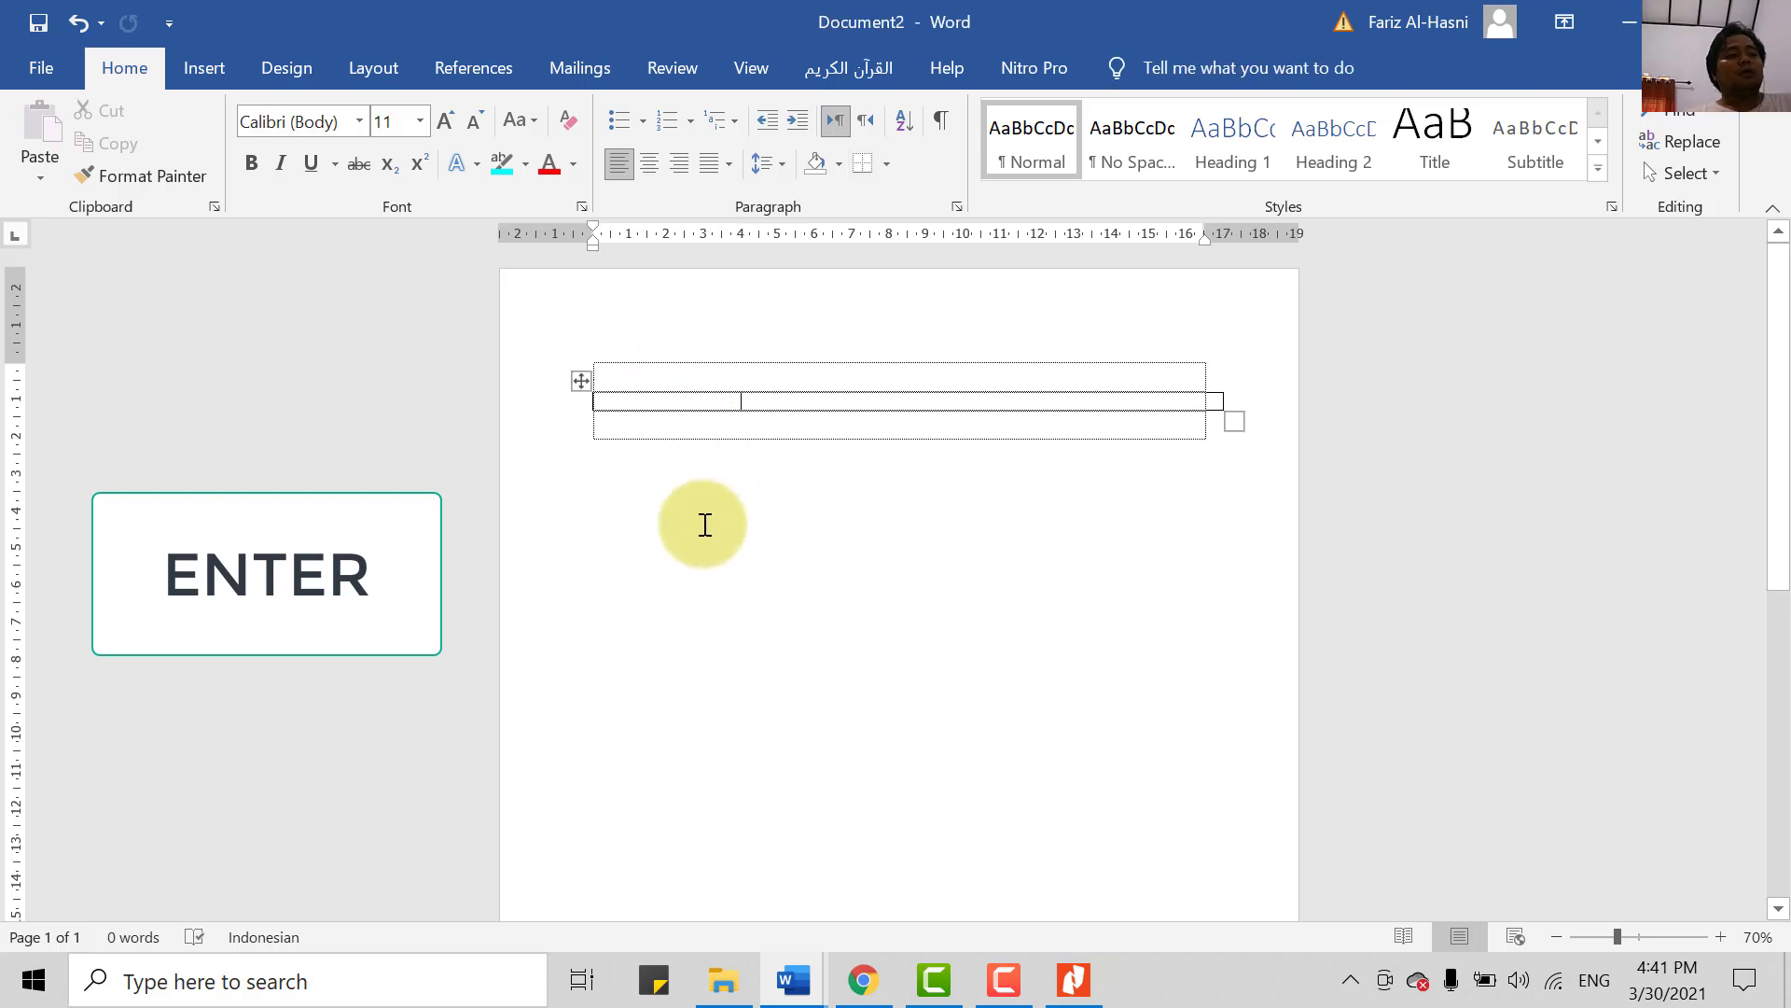
pyautogui.hotkey('ctrl', 'z')
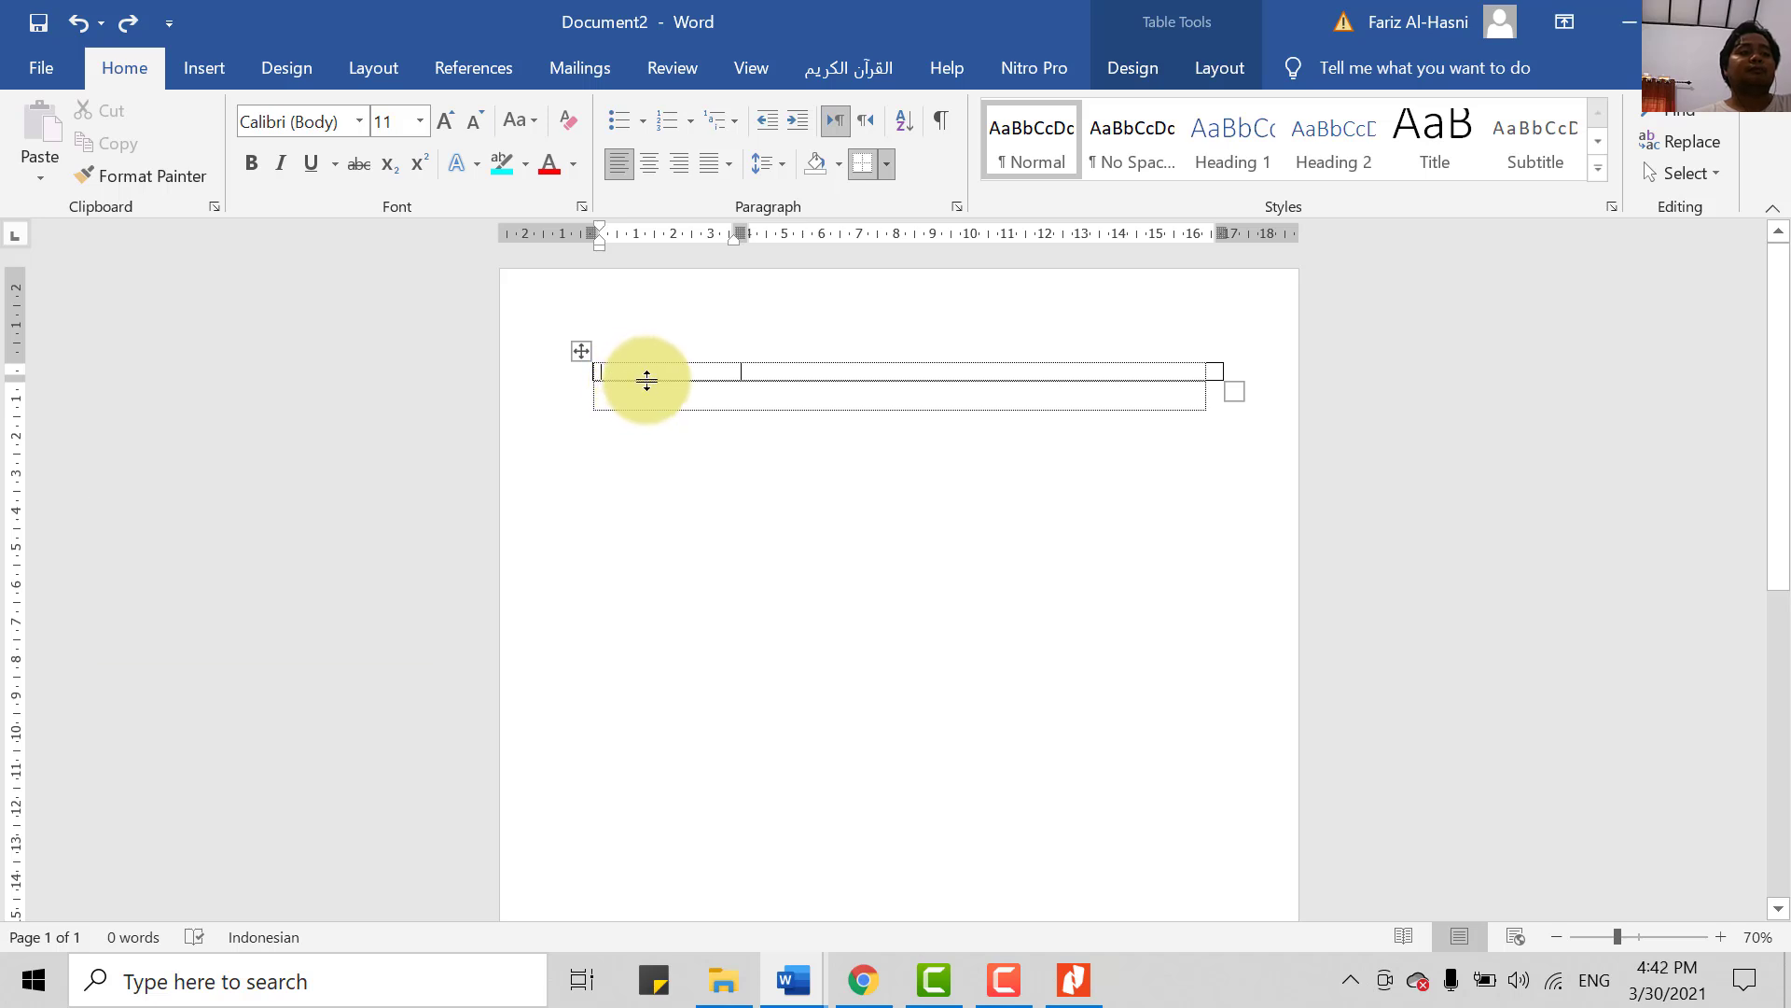
pyautogui.moveTo(643, 380); pyautogui.dragTo(652, 500)
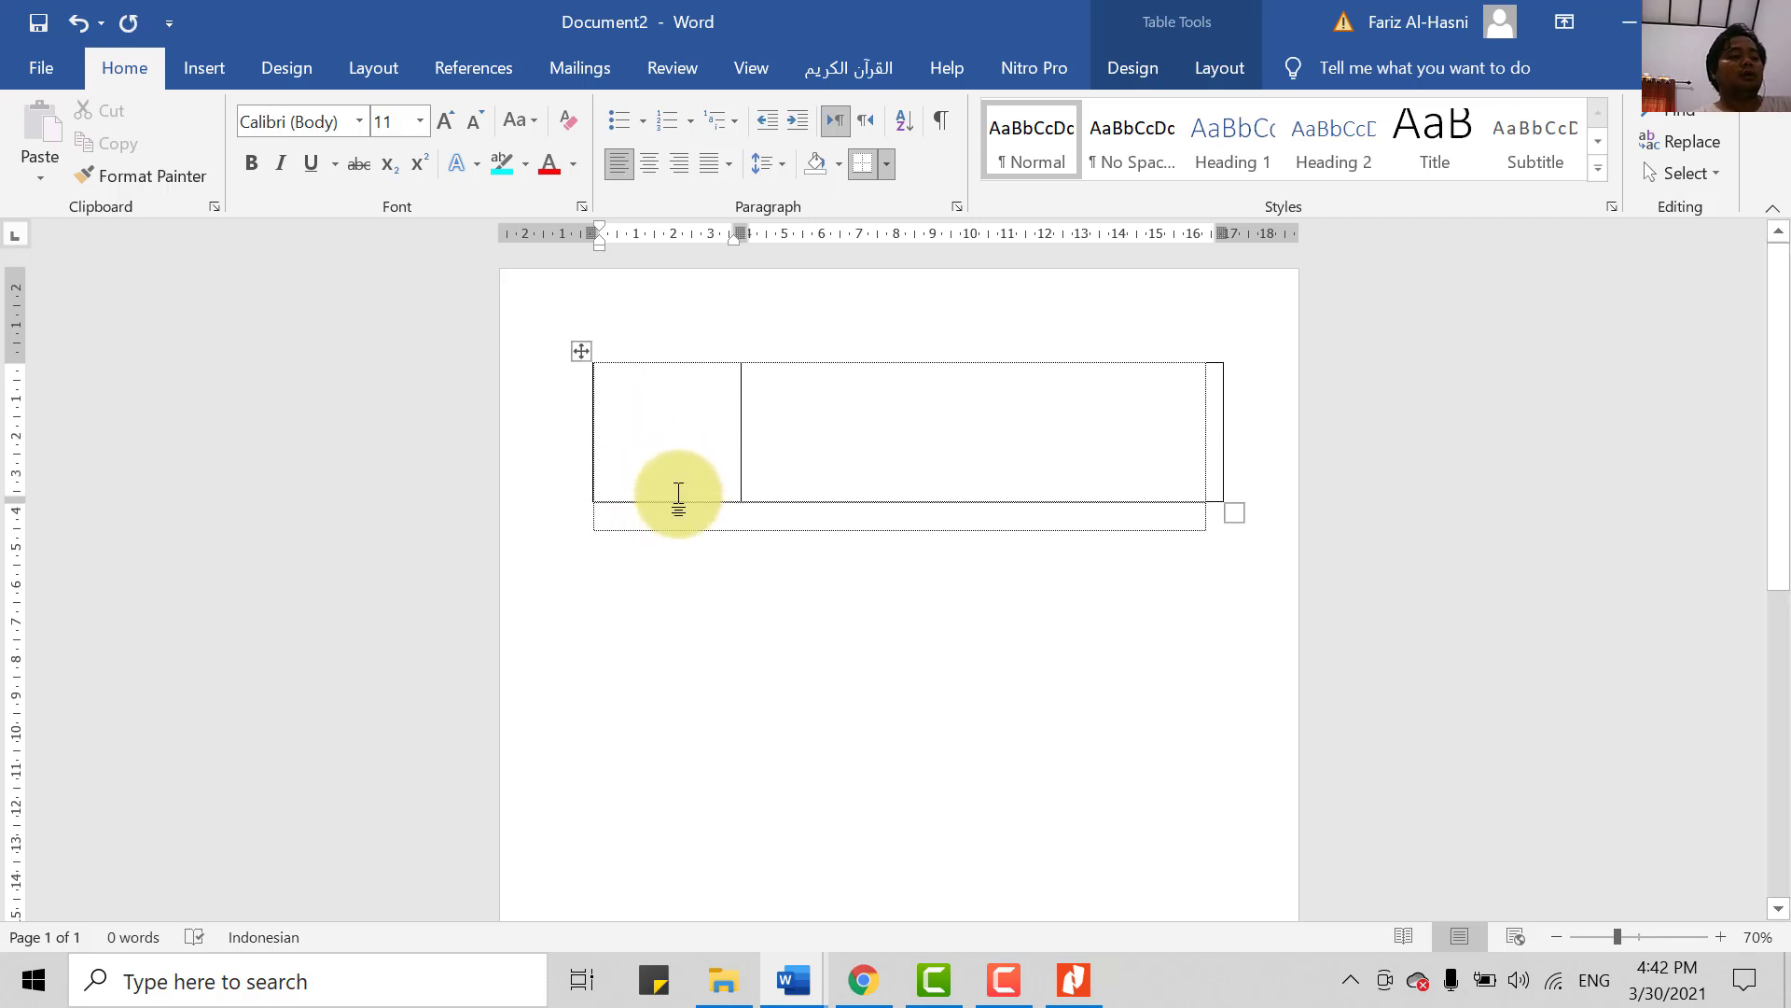
pyautogui.hotkey('ctrl', 'z')
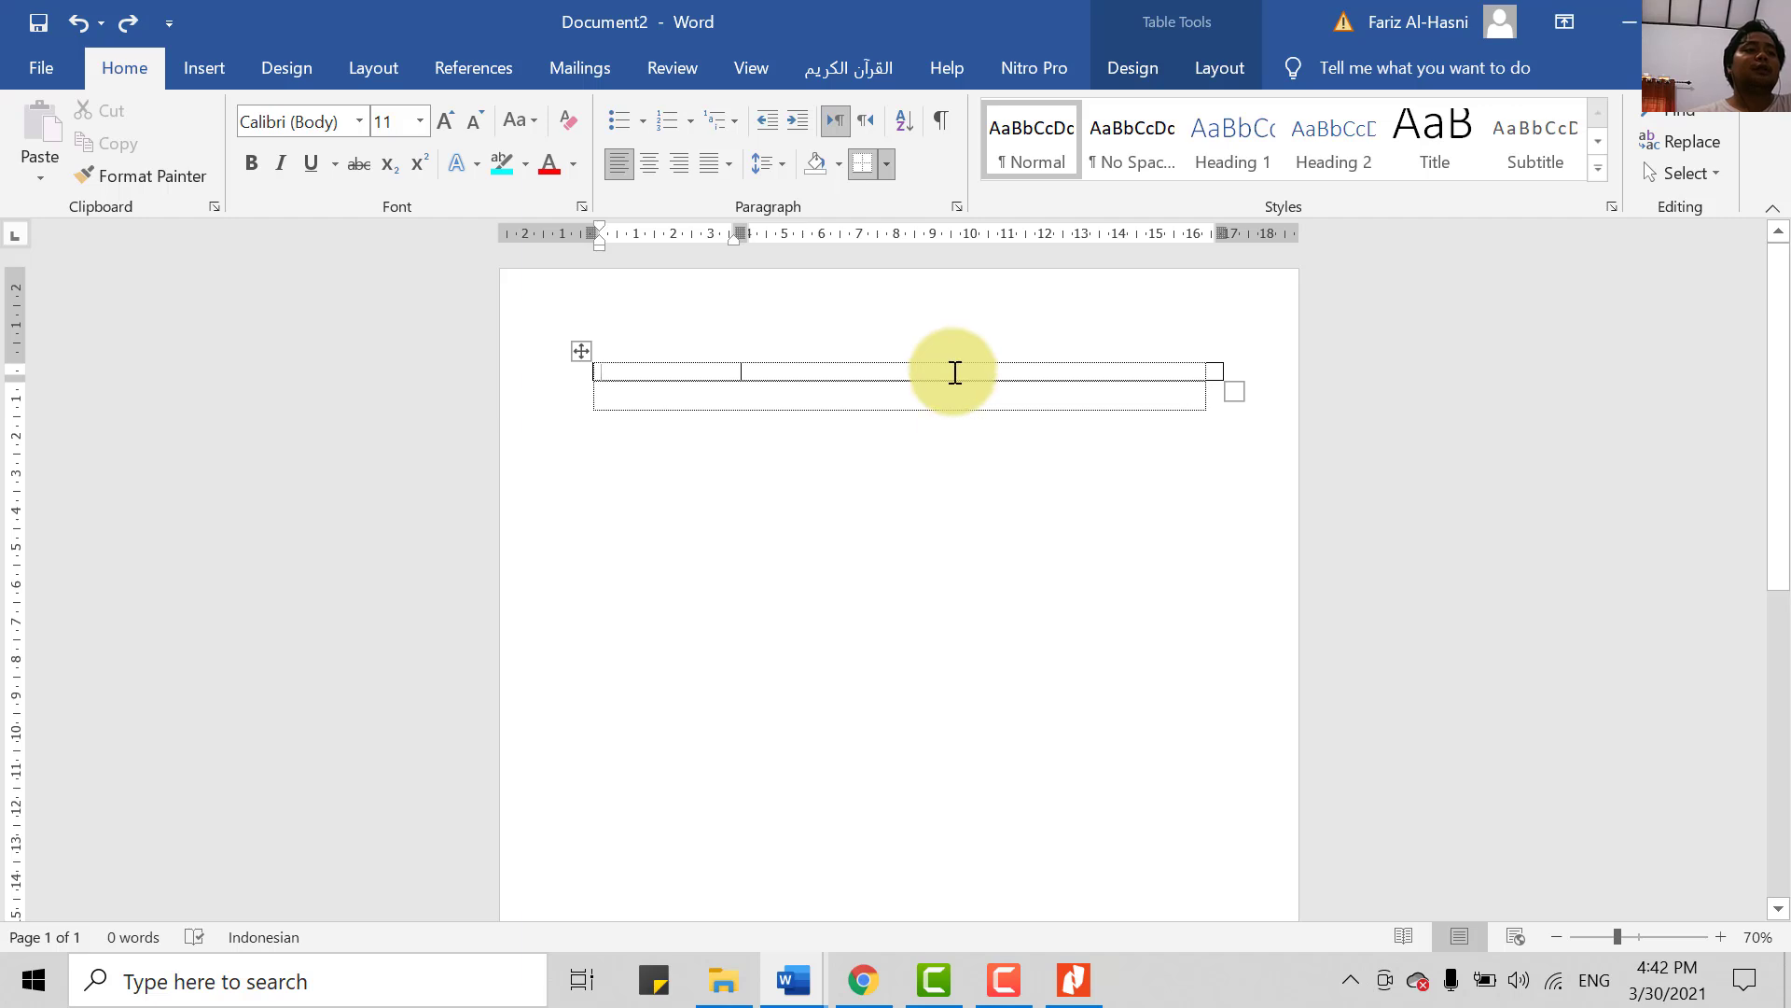
# - Select the table's first row and show the Table Layout options
pyautogui.click(1133, 66)
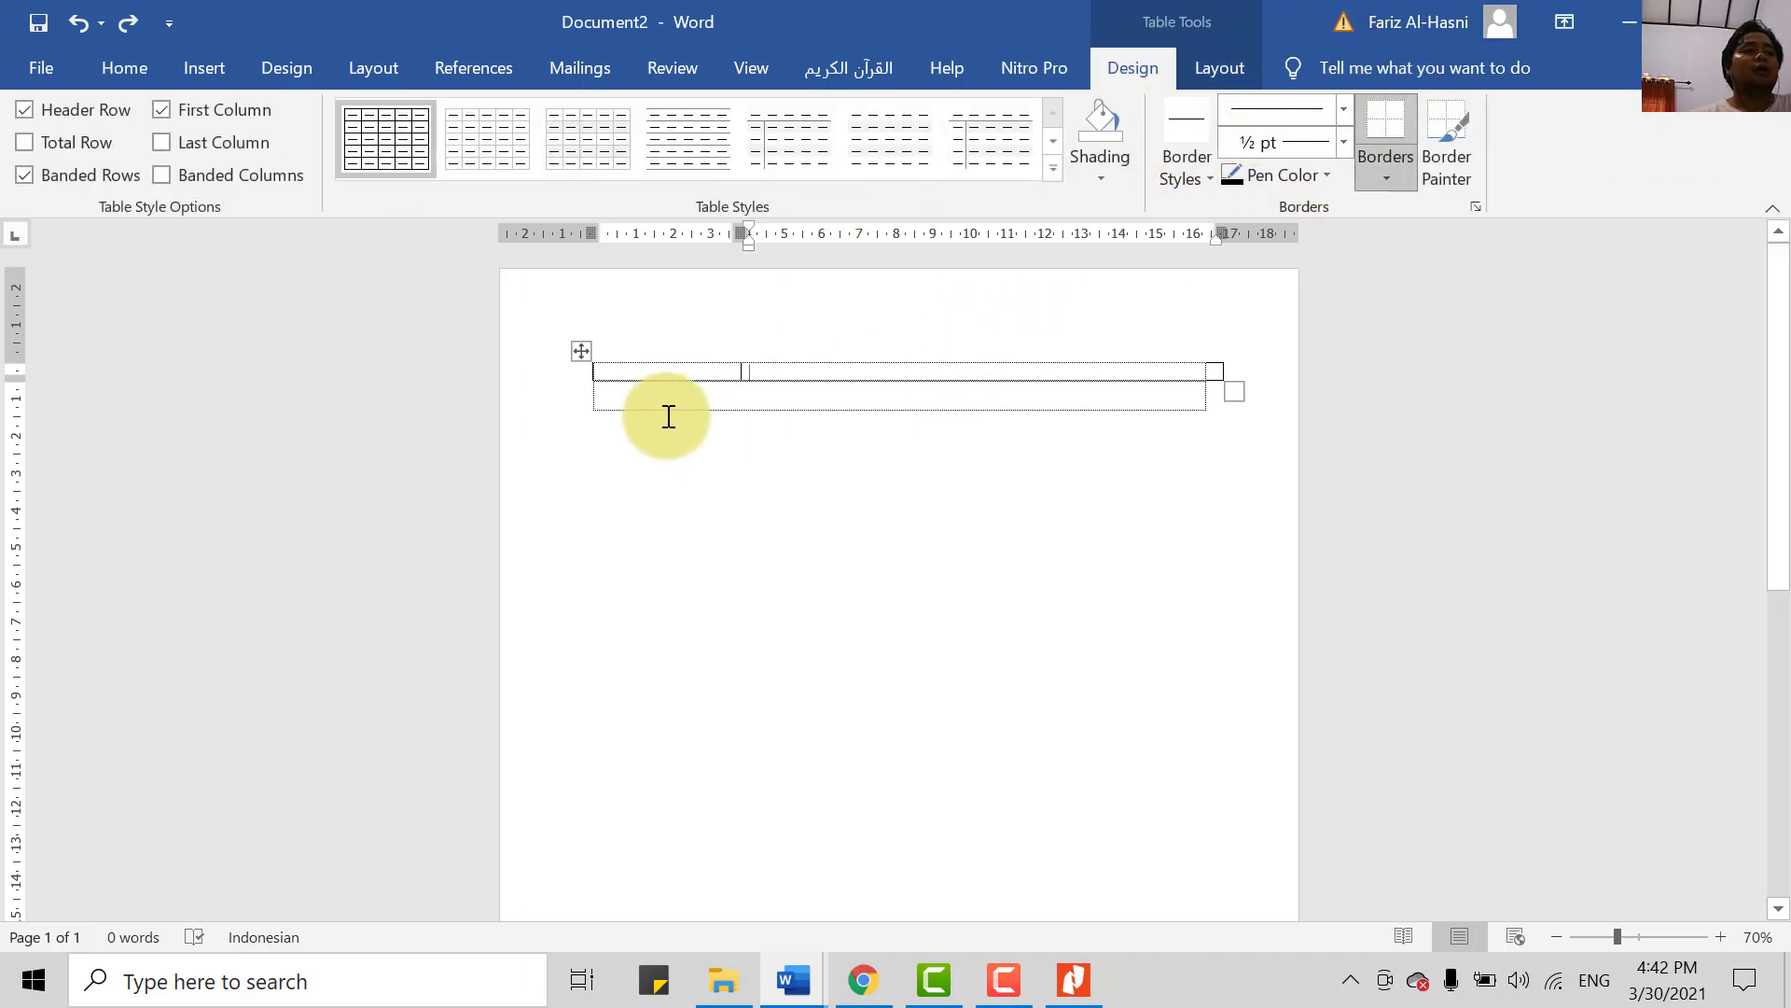
pyautogui.click(595, 371)
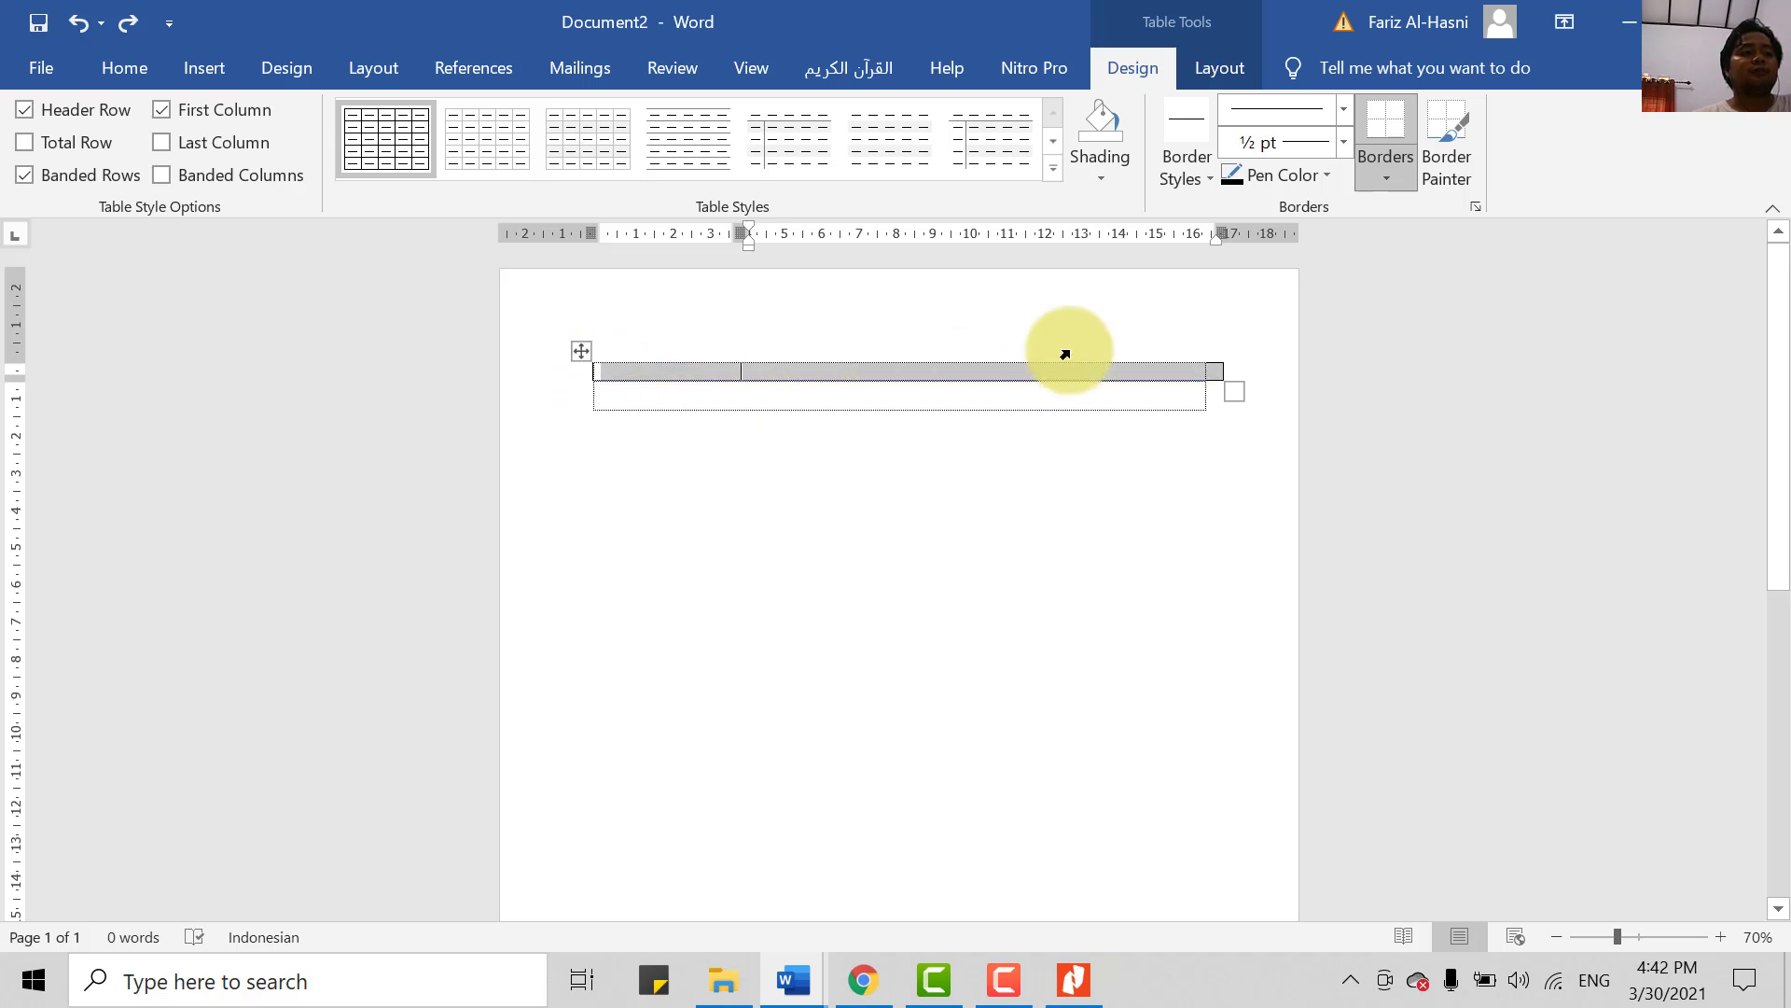
pyautogui.click(1218, 65)
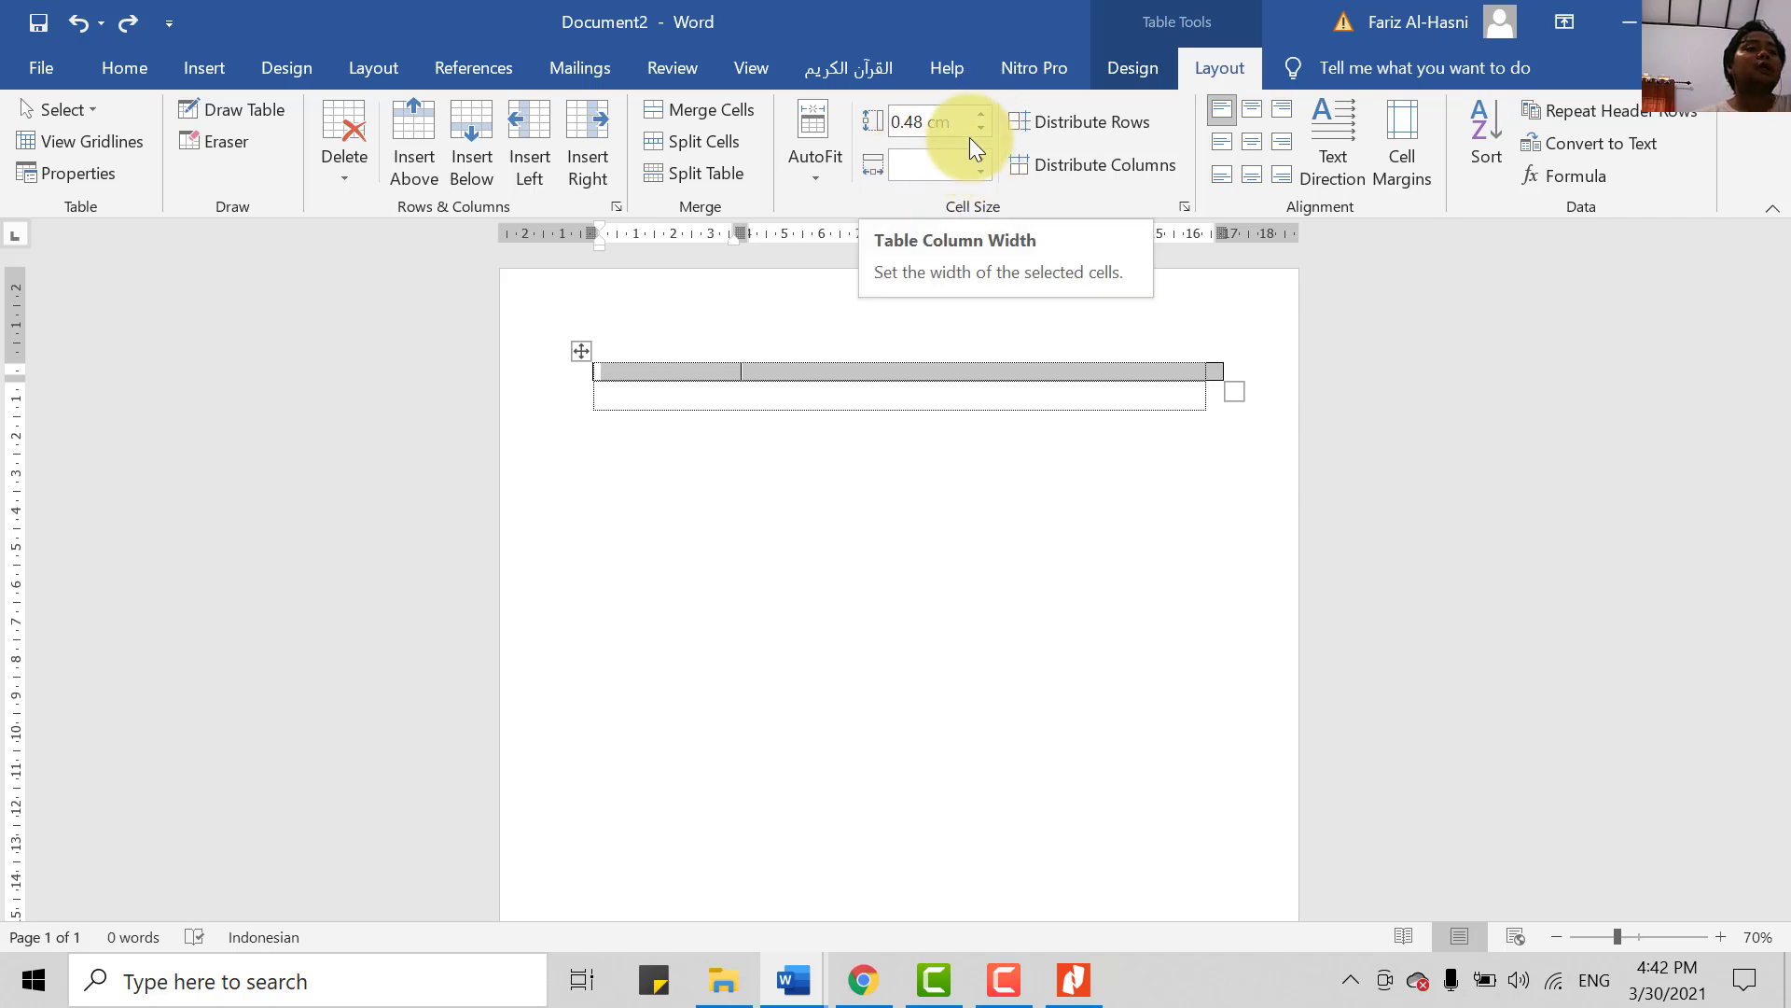
# - Set the first row height to 4 cm, replacing a trial 8 cm, then nudge its border up slightly
pyautogui.click(916, 123)
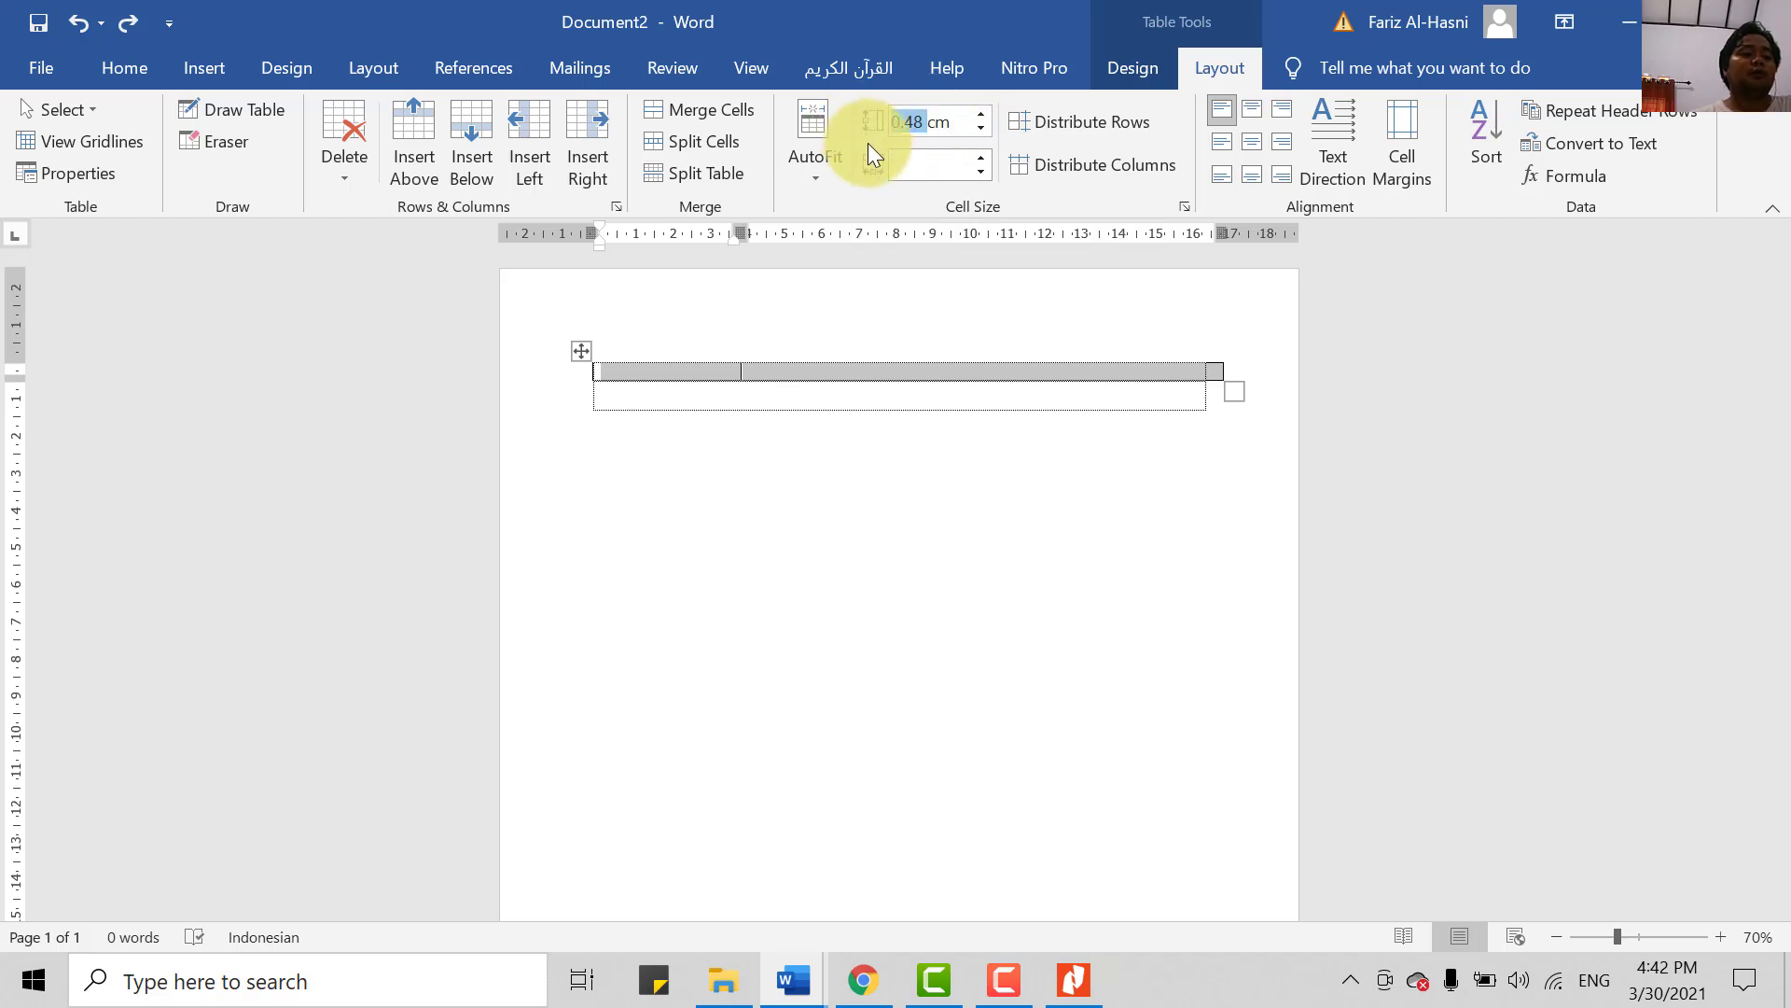
pyautogui.write('8')
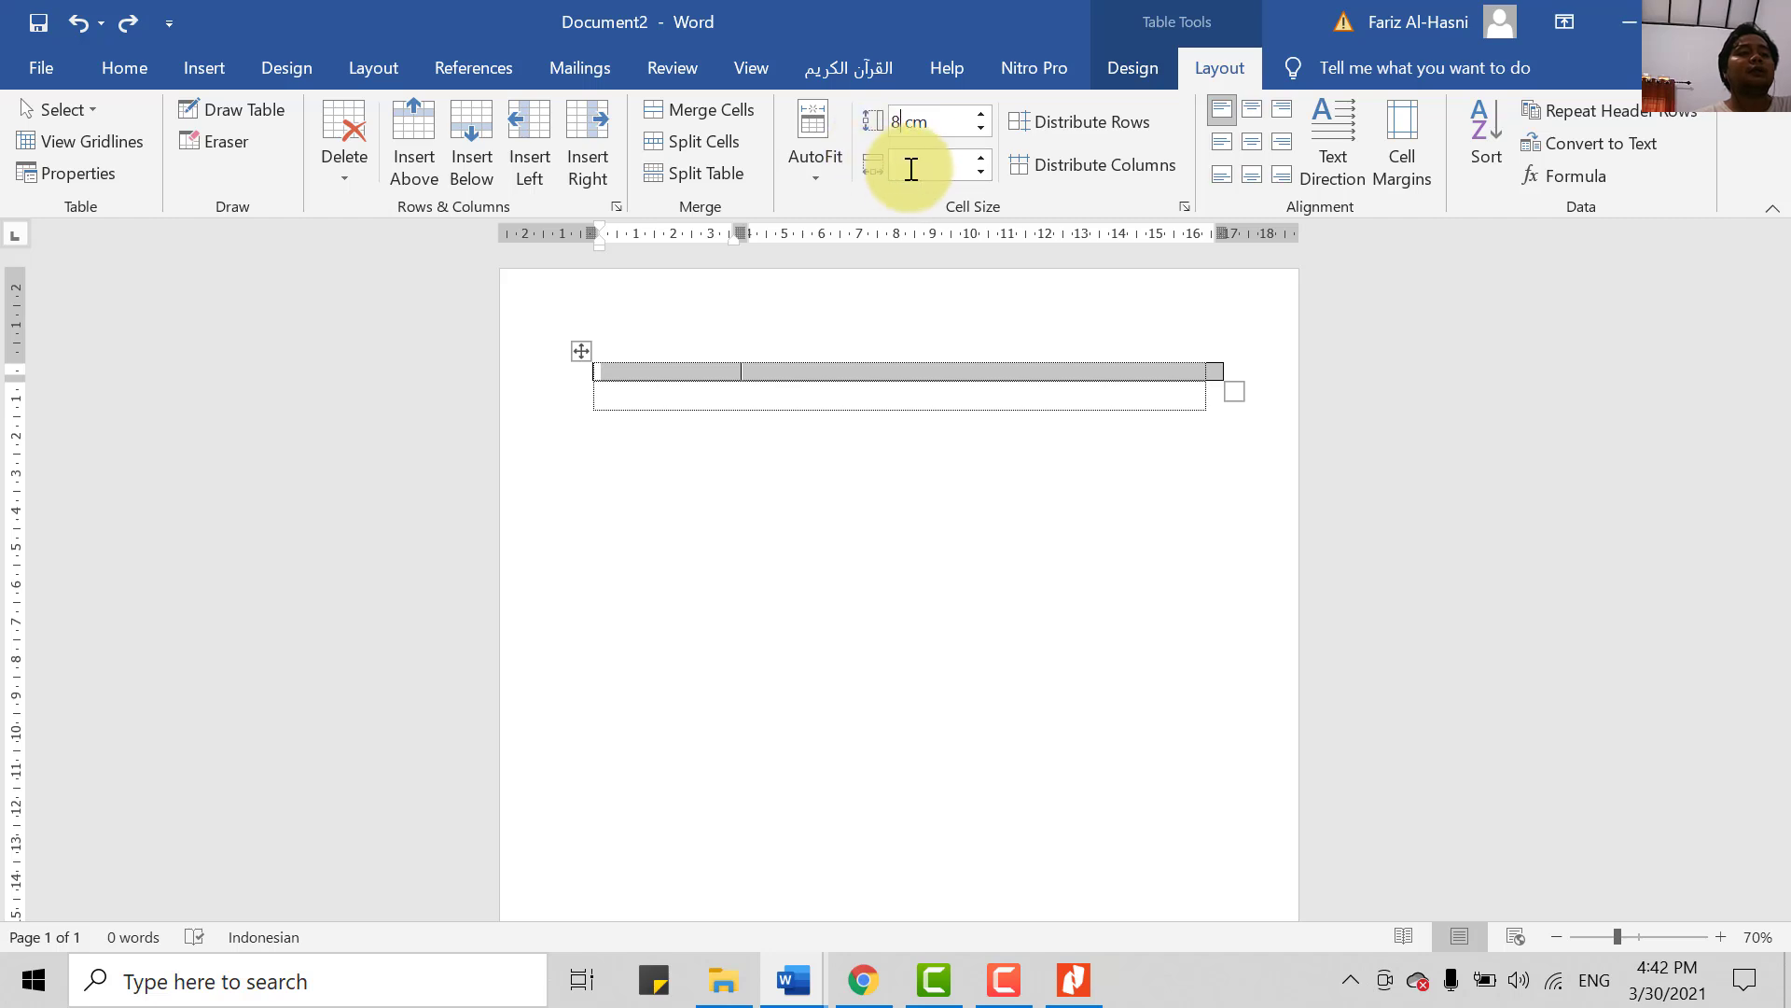
pyautogui.press('Return')
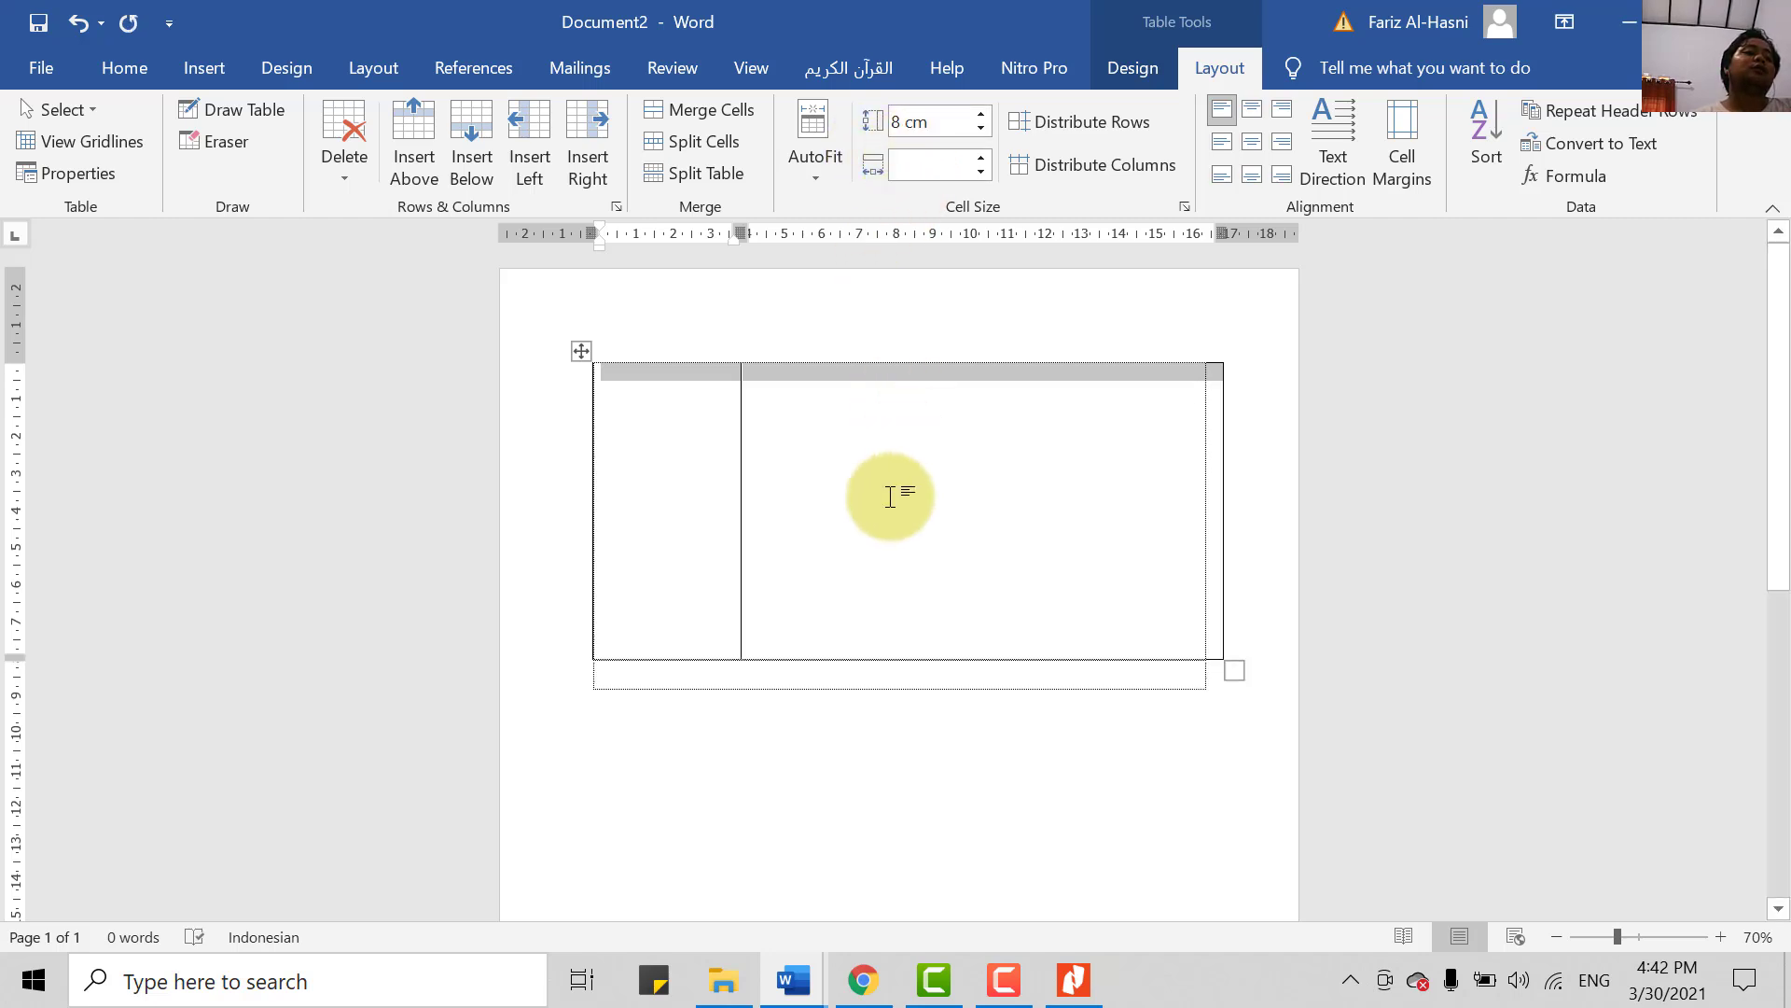
pyautogui.doubleClick(895, 123)
pyautogui.write('4')
pyautogui.press('Return')
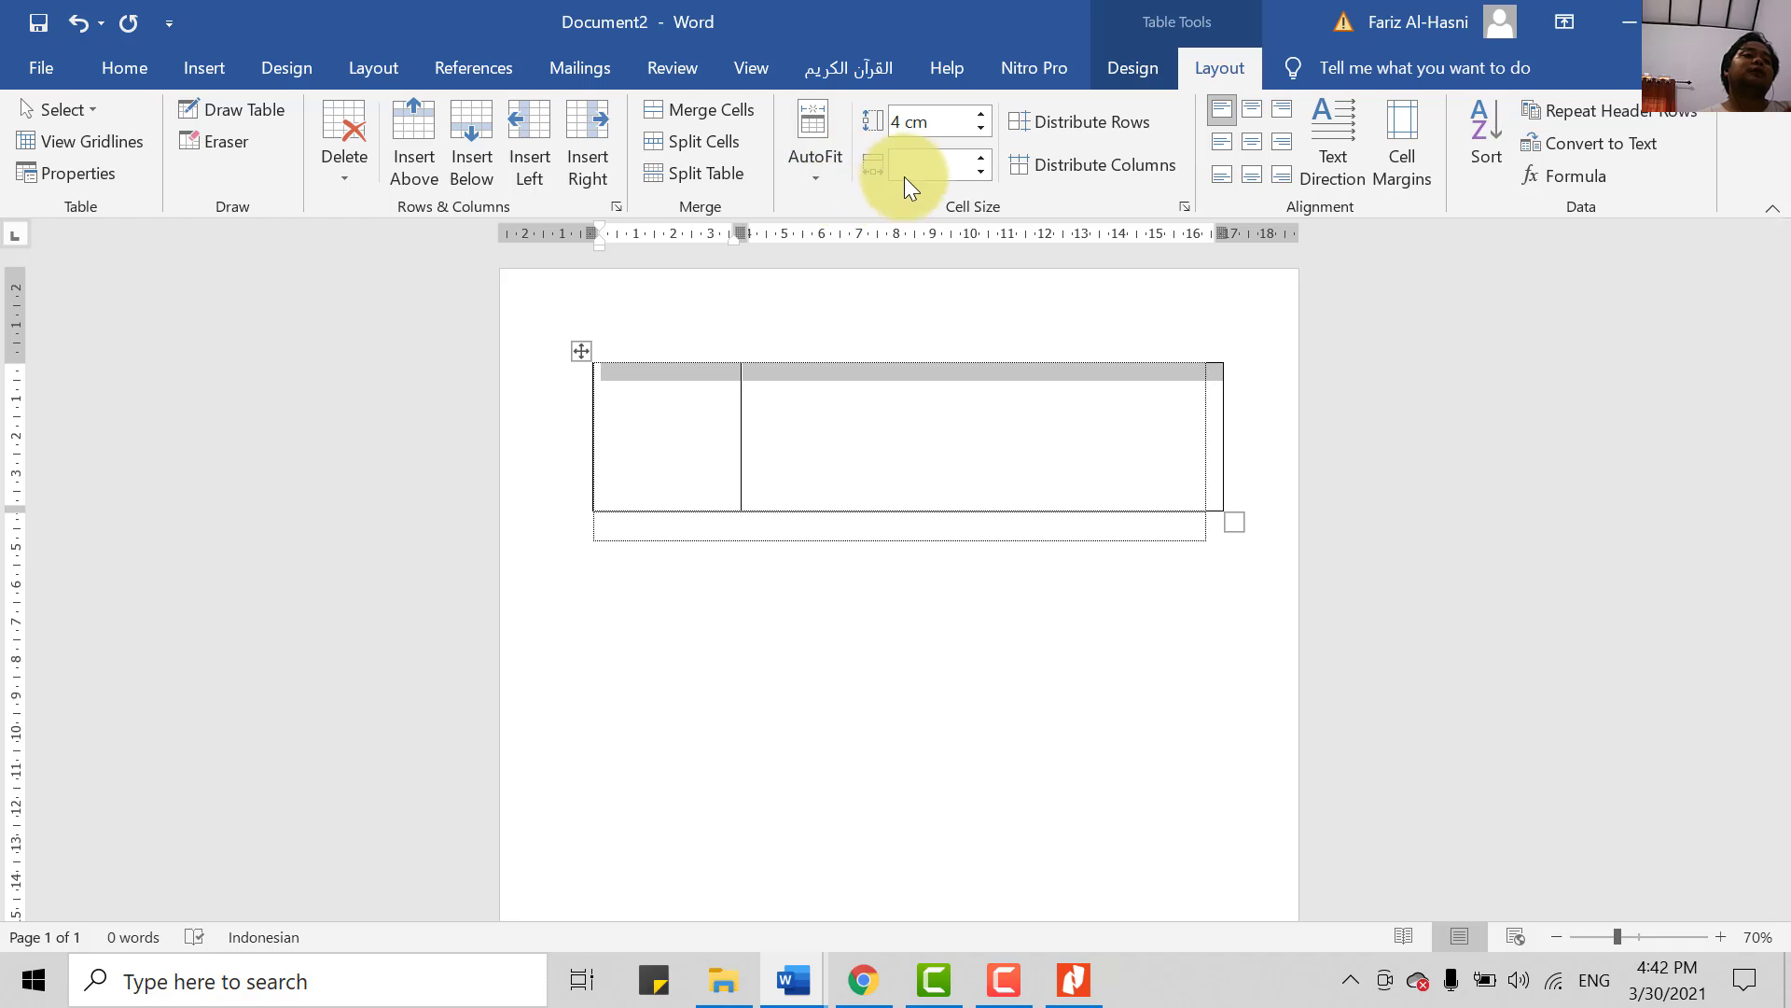
pyautogui.click(930, 513)
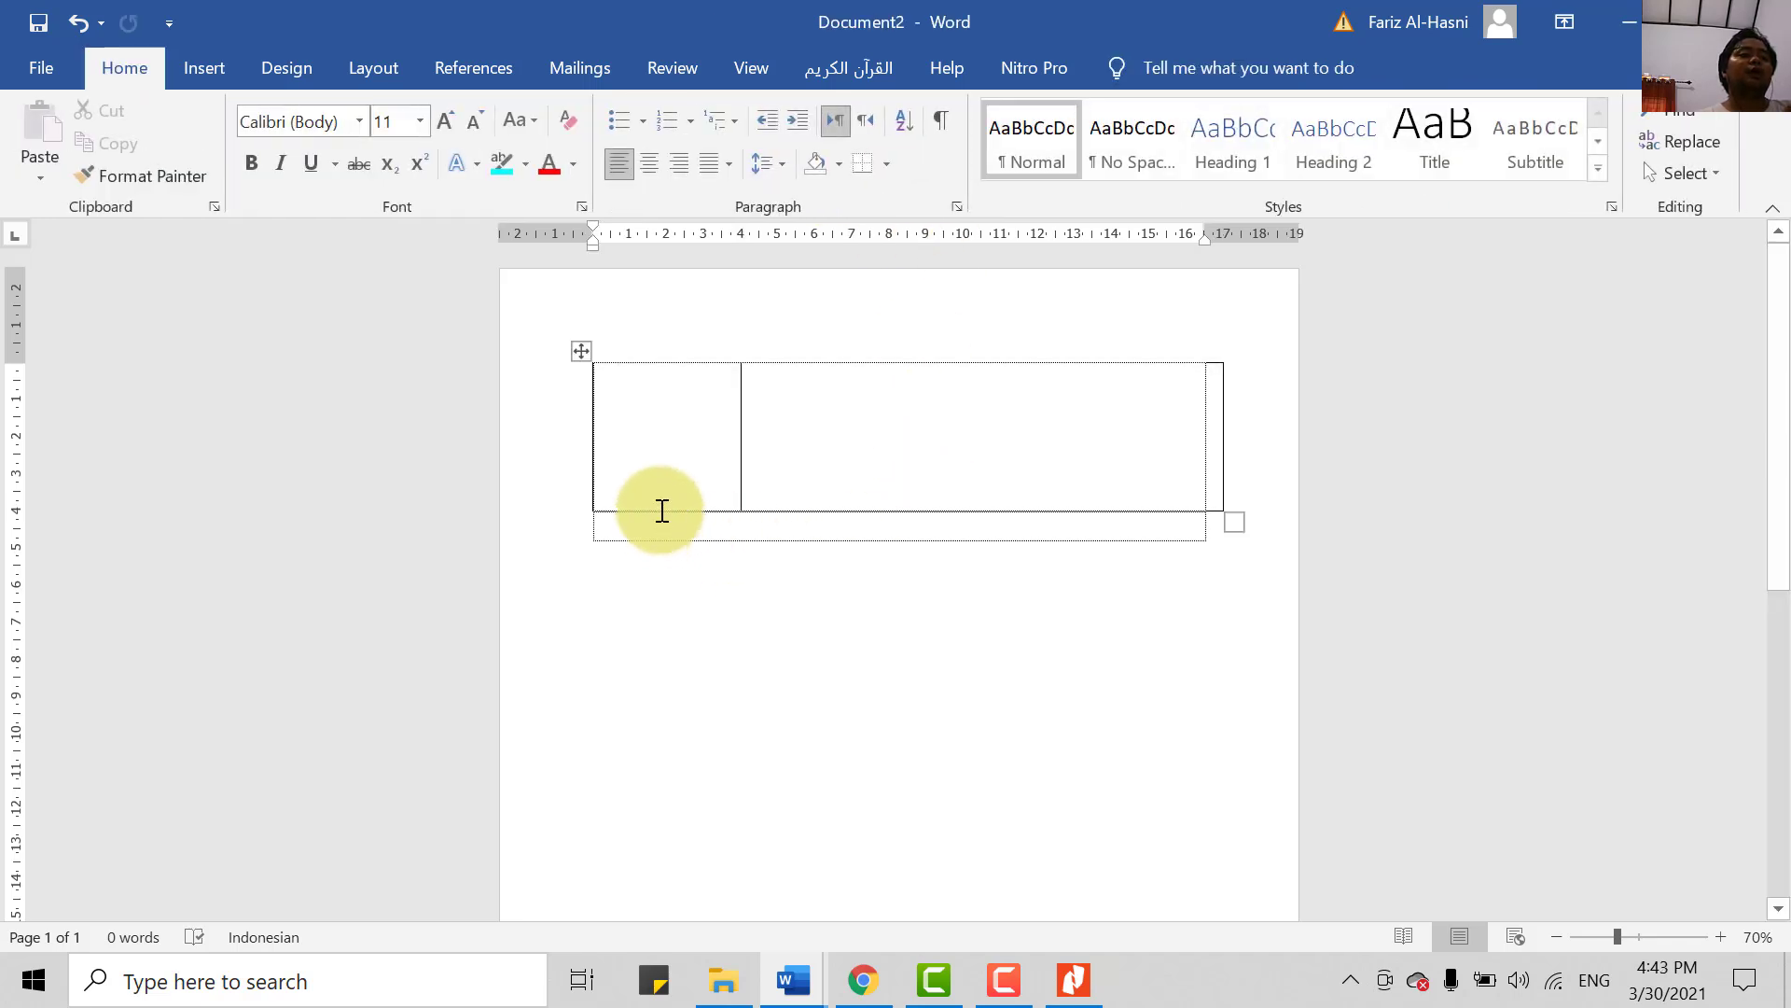
pyautogui.moveTo(667, 511); pyautogui.dragTo(678, 492)
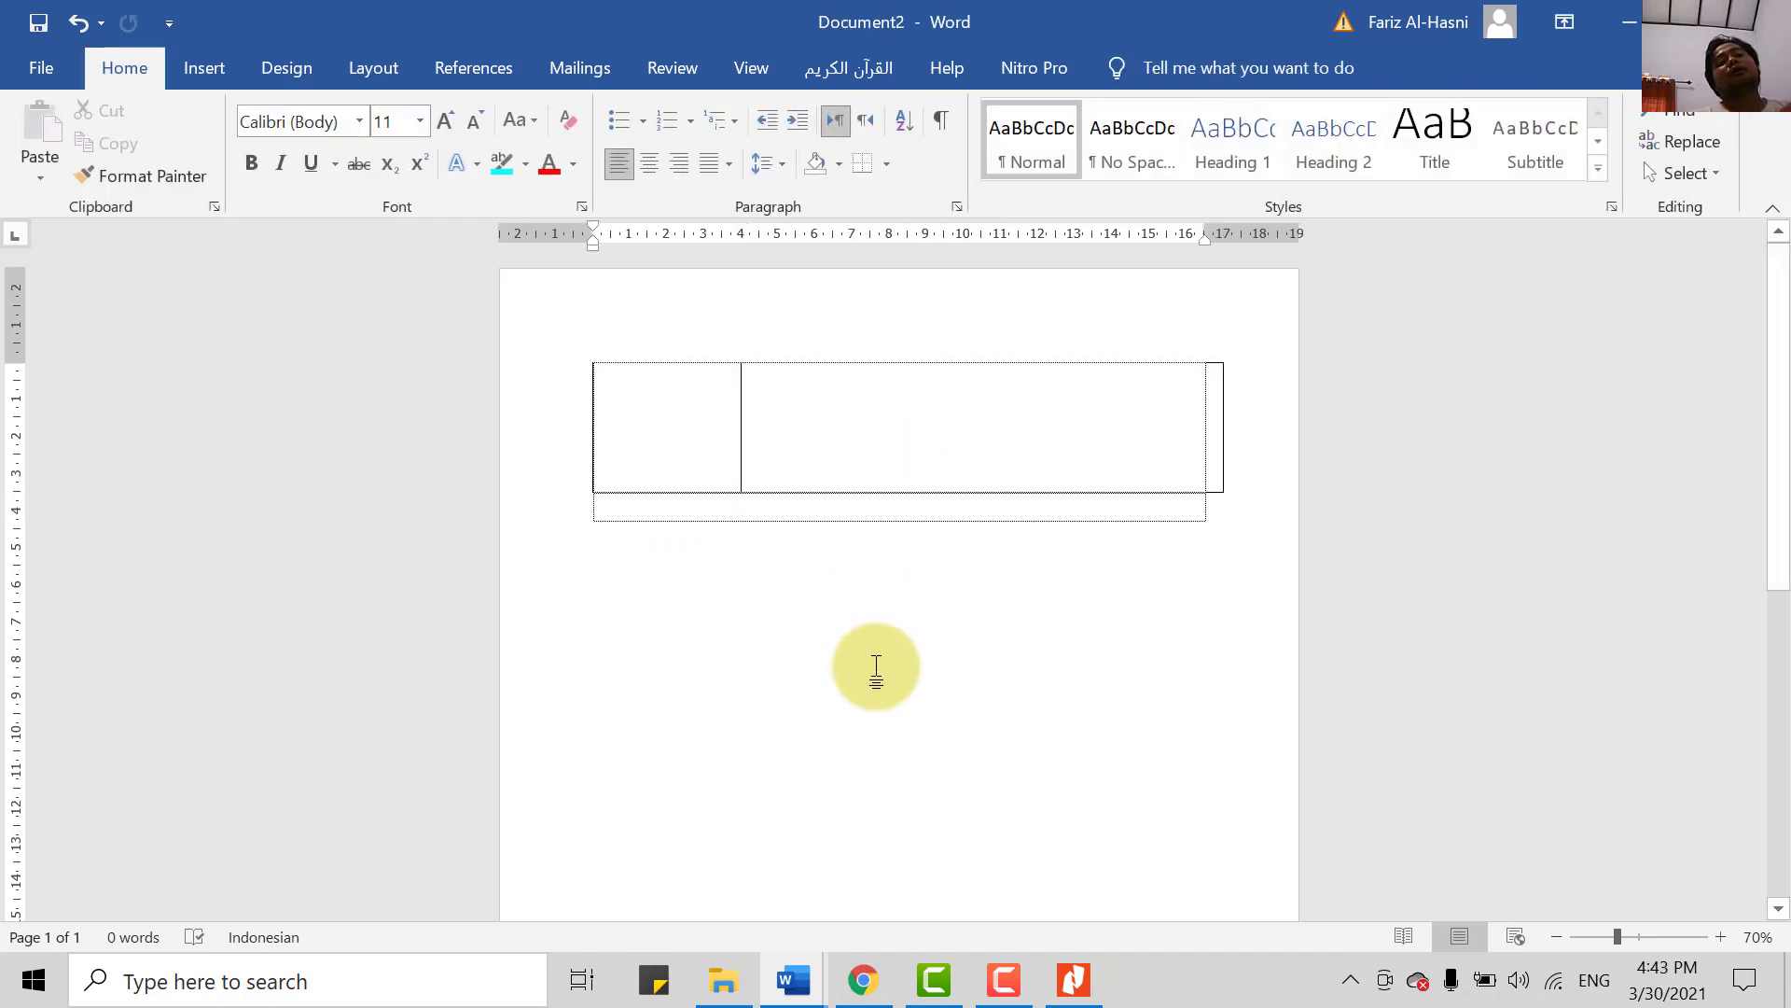
pyautogui.click(943, 429)
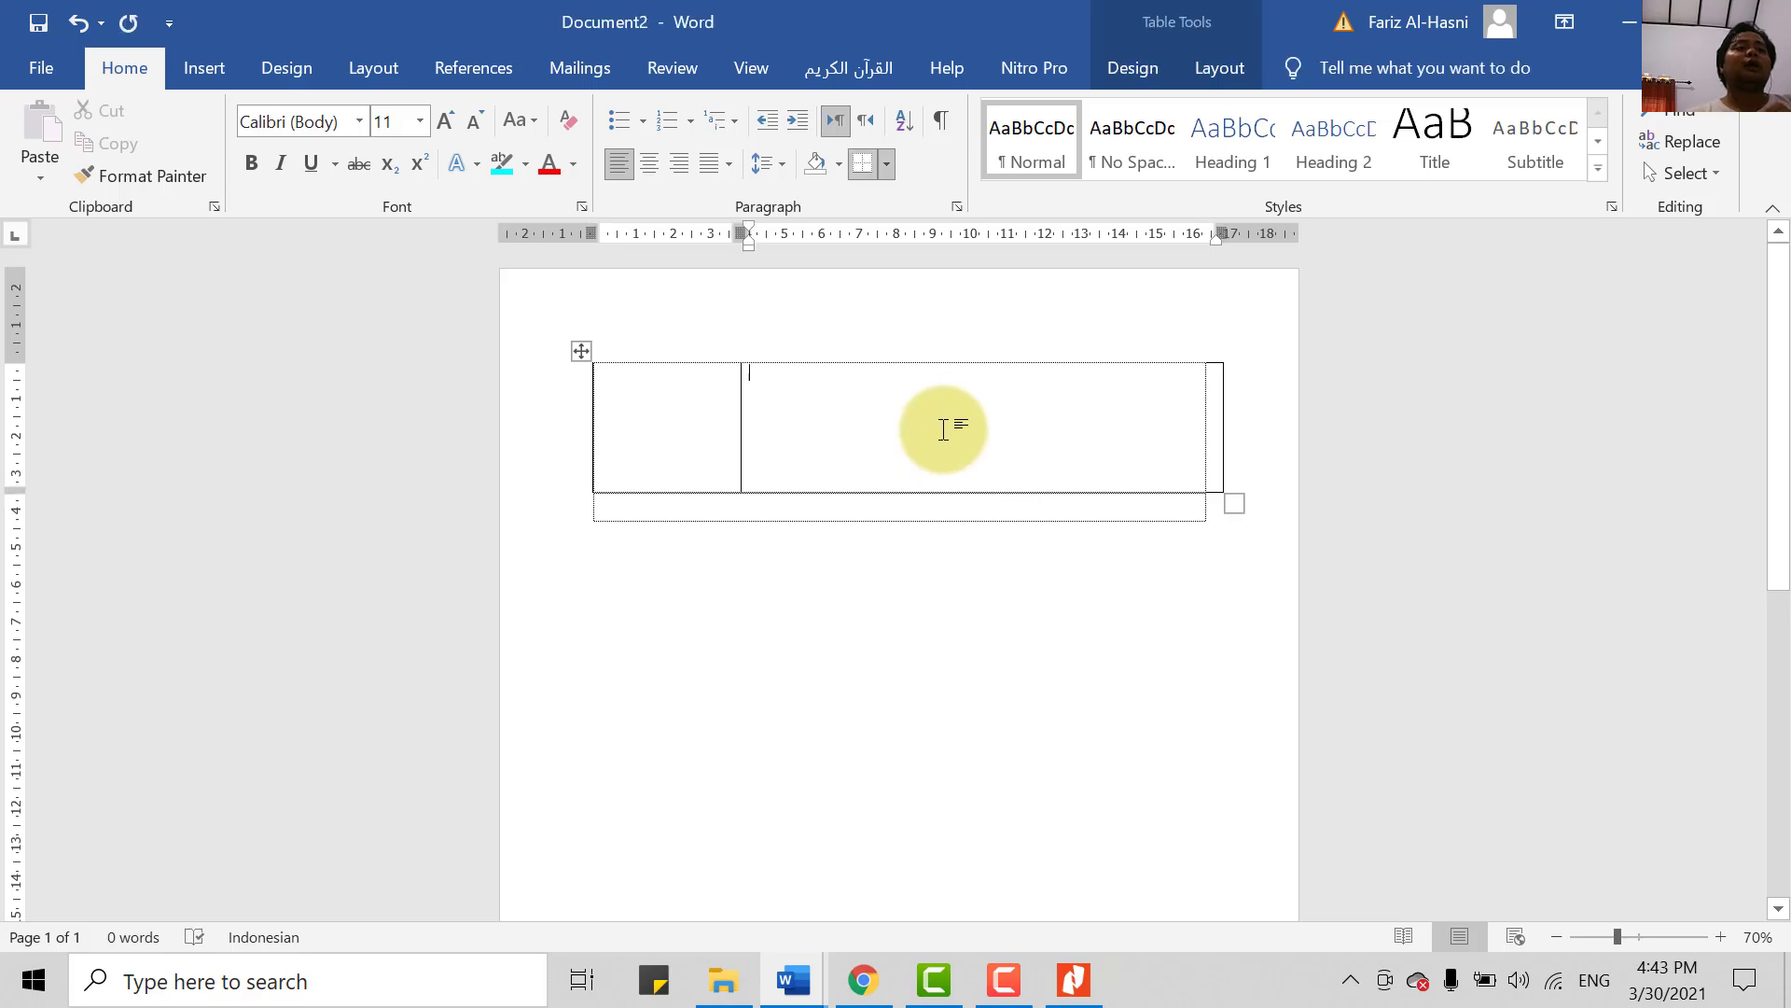
# - Copy the header and address lines from Undangan Peserta Workshop.pdf in Nitro Pro
pyautogui.click(1080, 975)
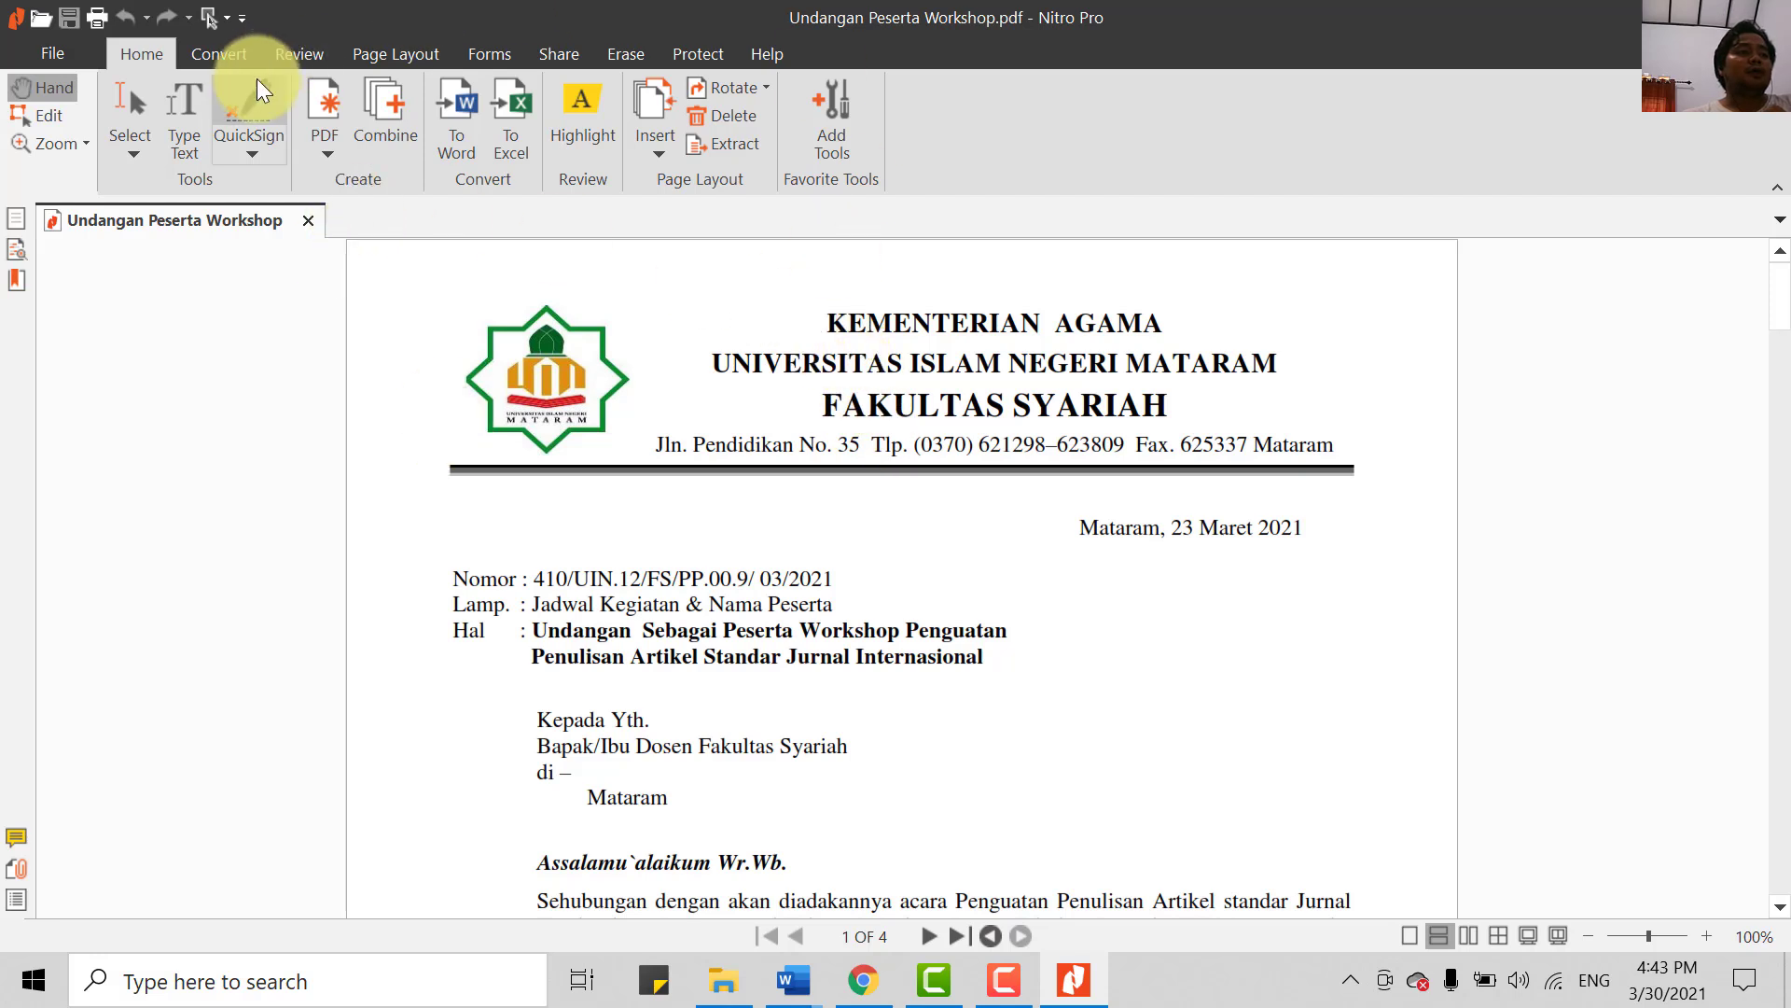
pyautogui.click(189, 97)
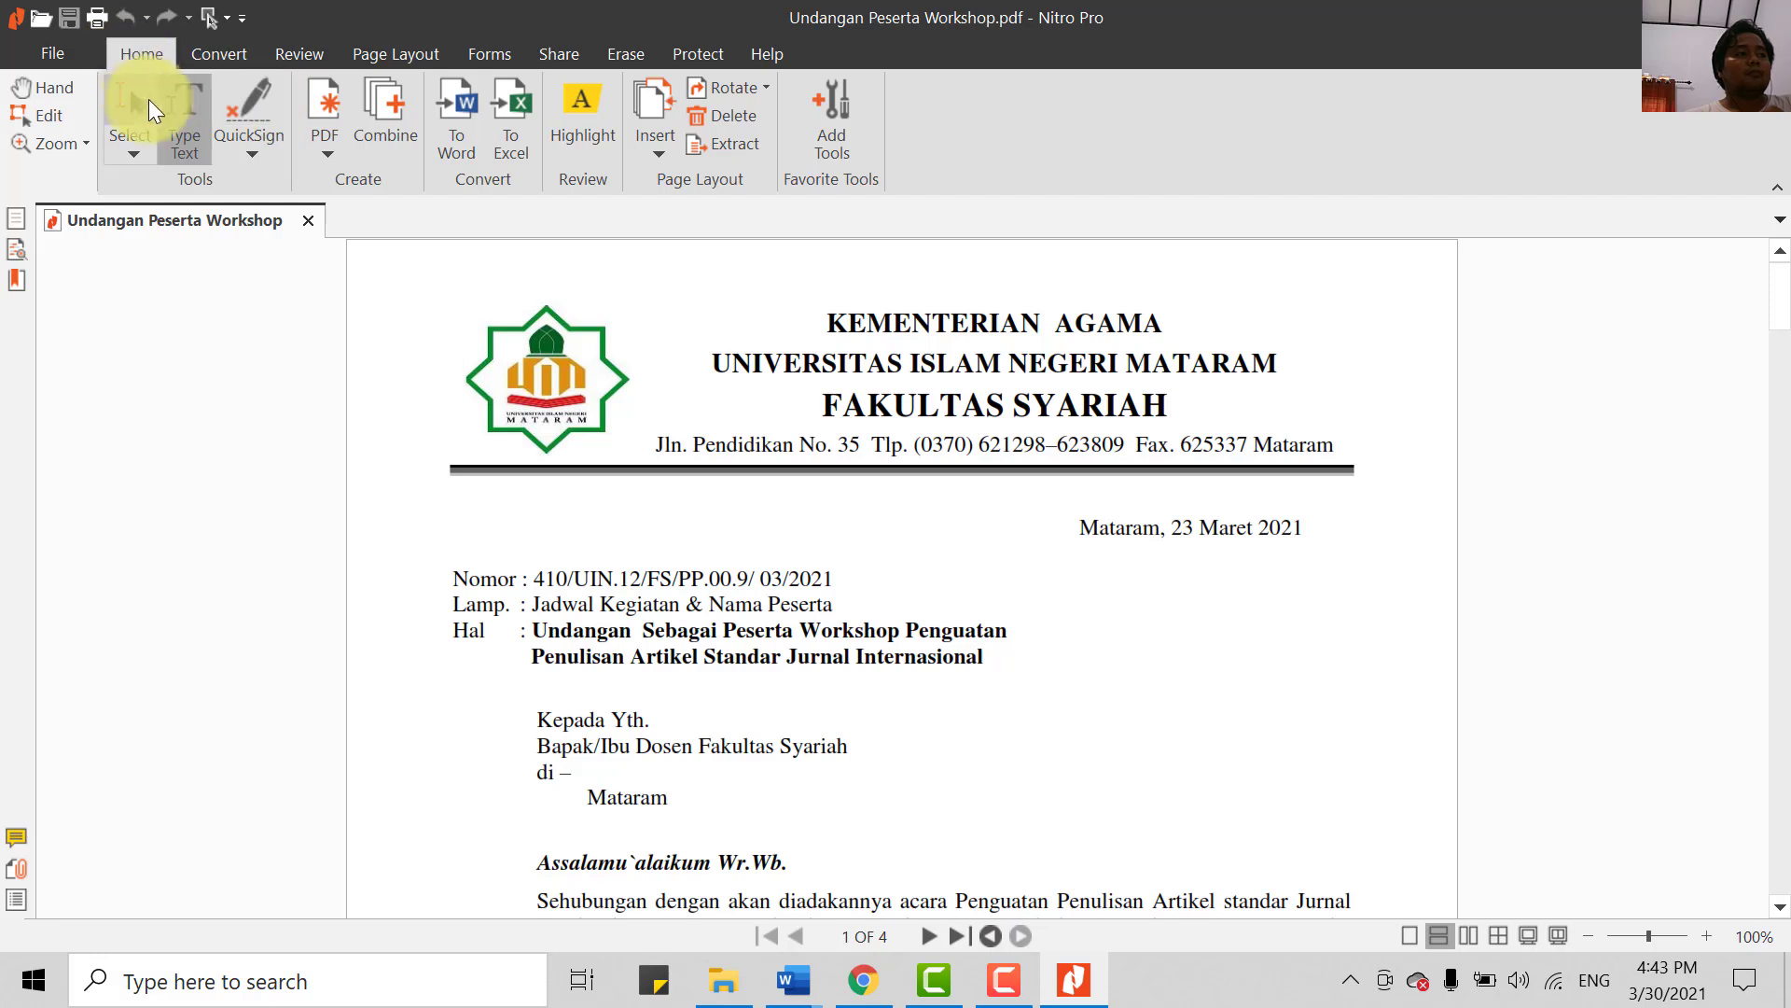
pyautogui.click(154, 110)
pyautogui.moveTo(640, 296); pyautogui.dragTo(1357, 452)
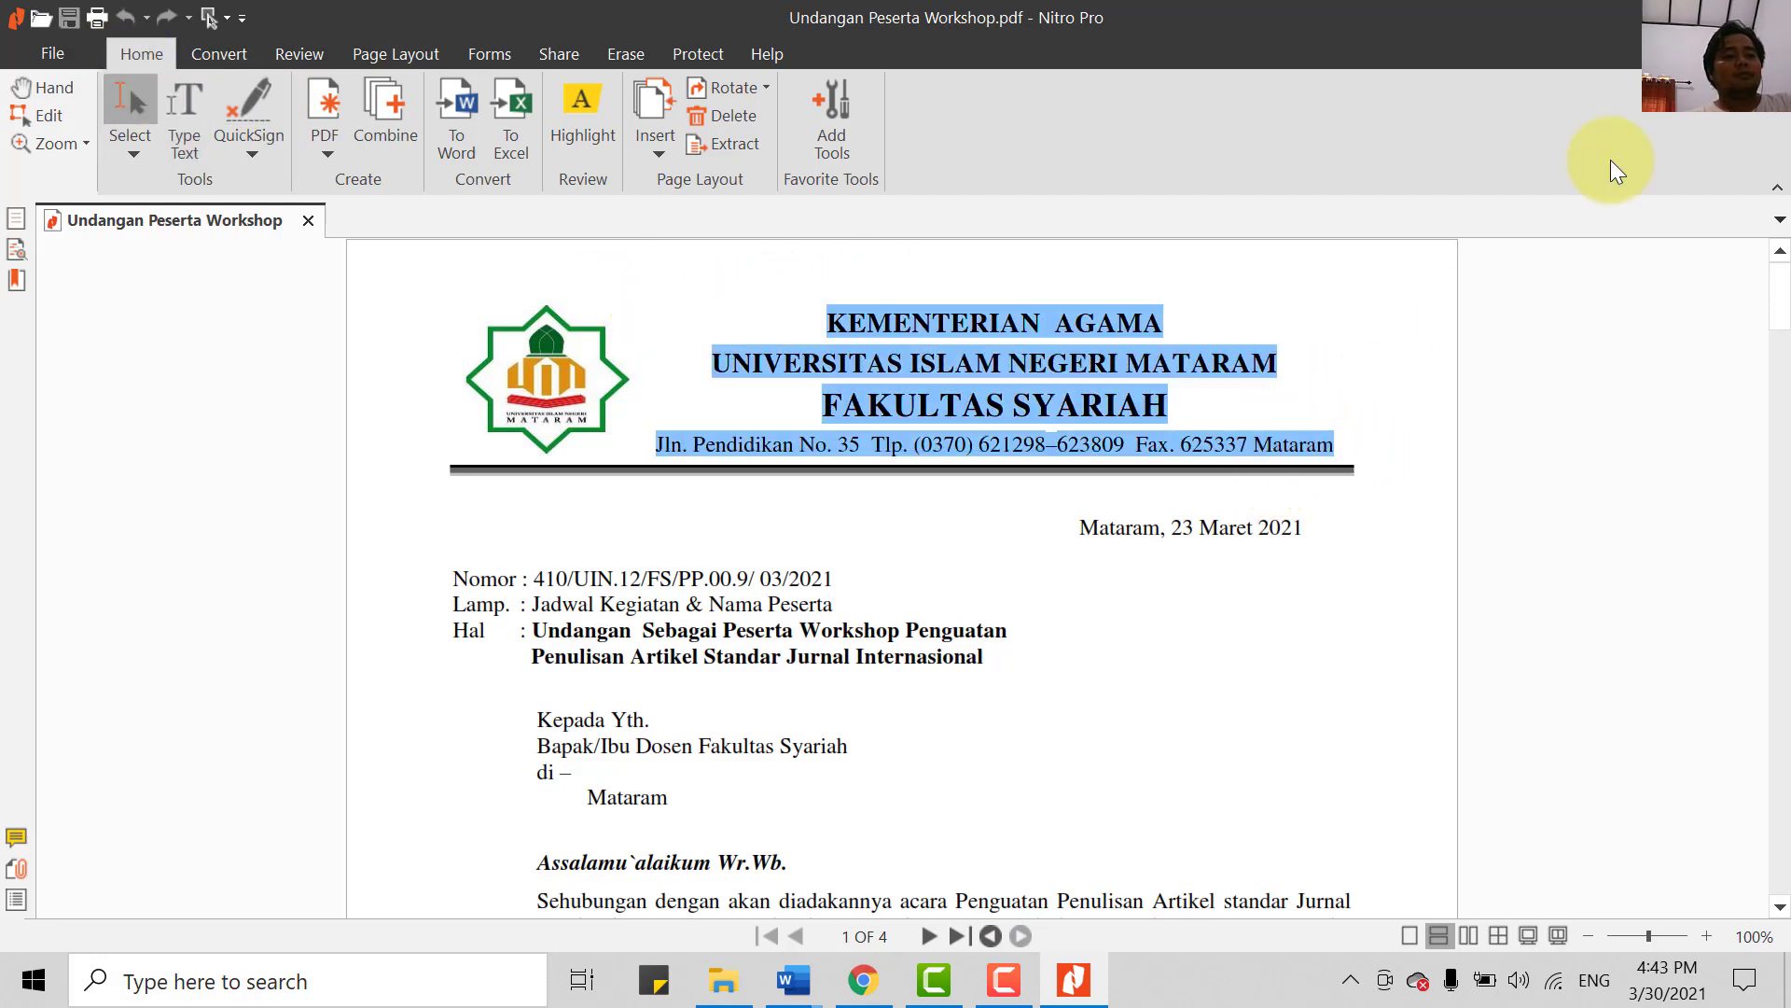
pyautogui.click(1627, 19)
# - Paste the header lines as plain text into the right-hand cell and enlarge them
pyautogui.rightClick(837, 400)
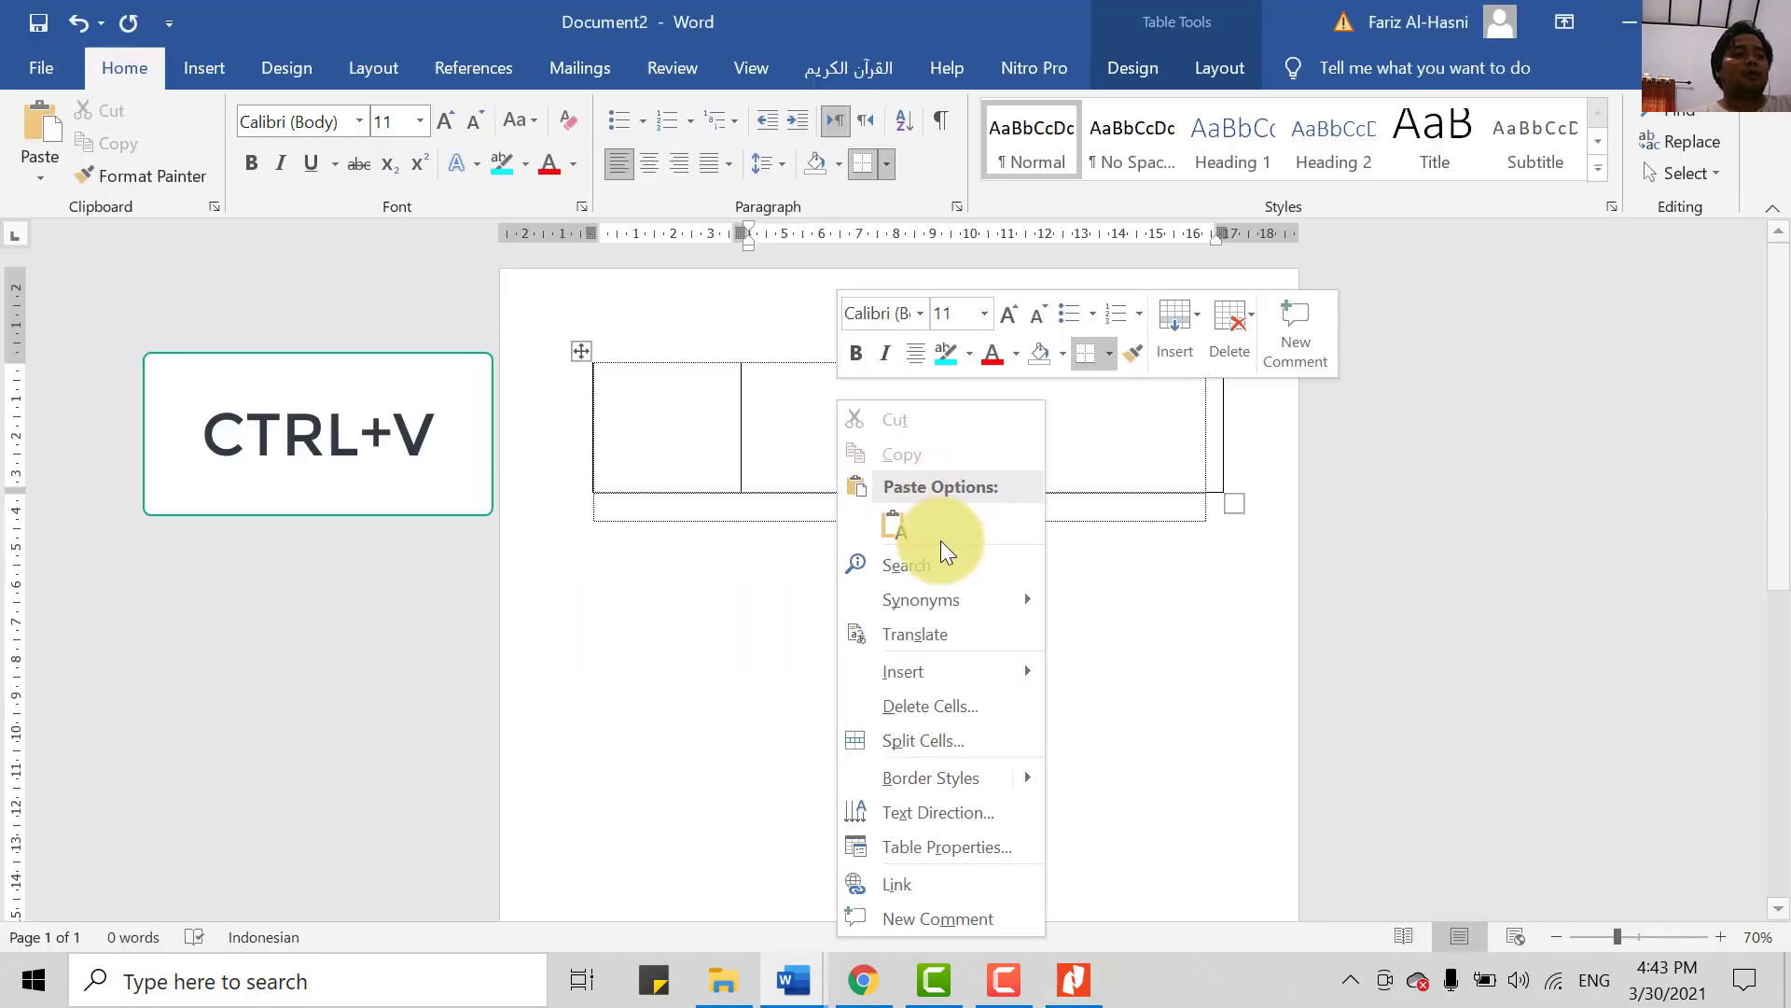
pyautogui.click(911, 530)
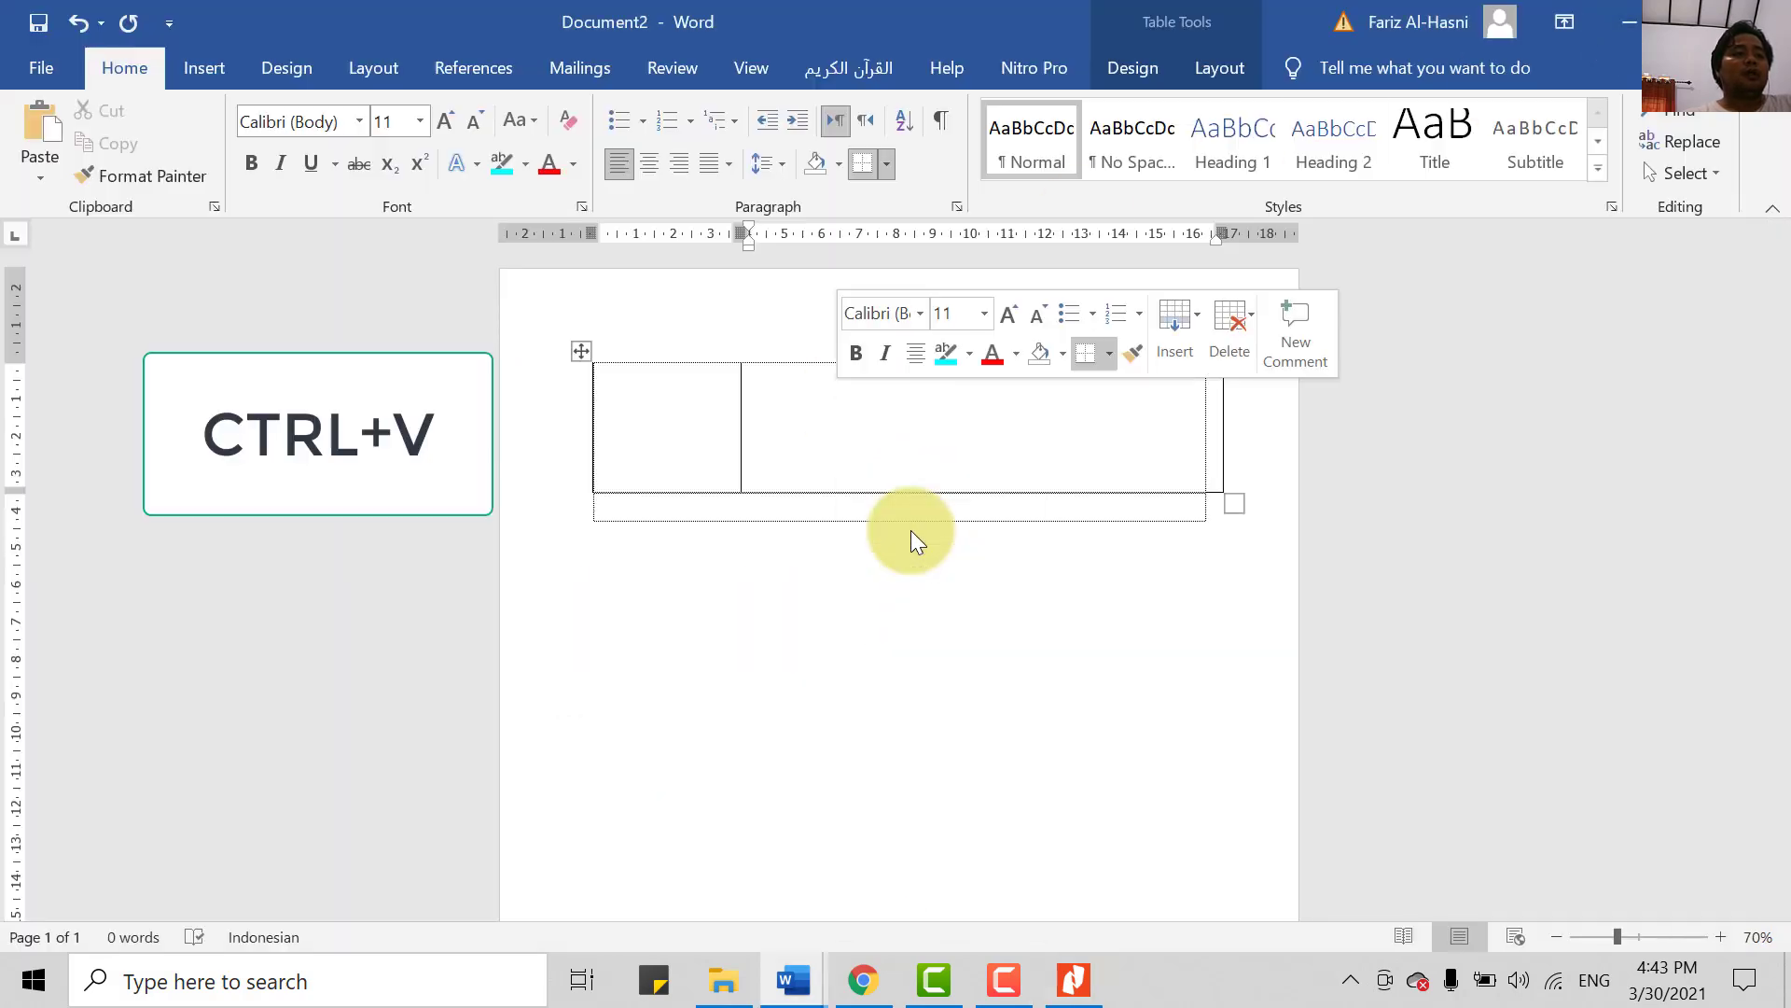
pyautogui.click(813, 478)
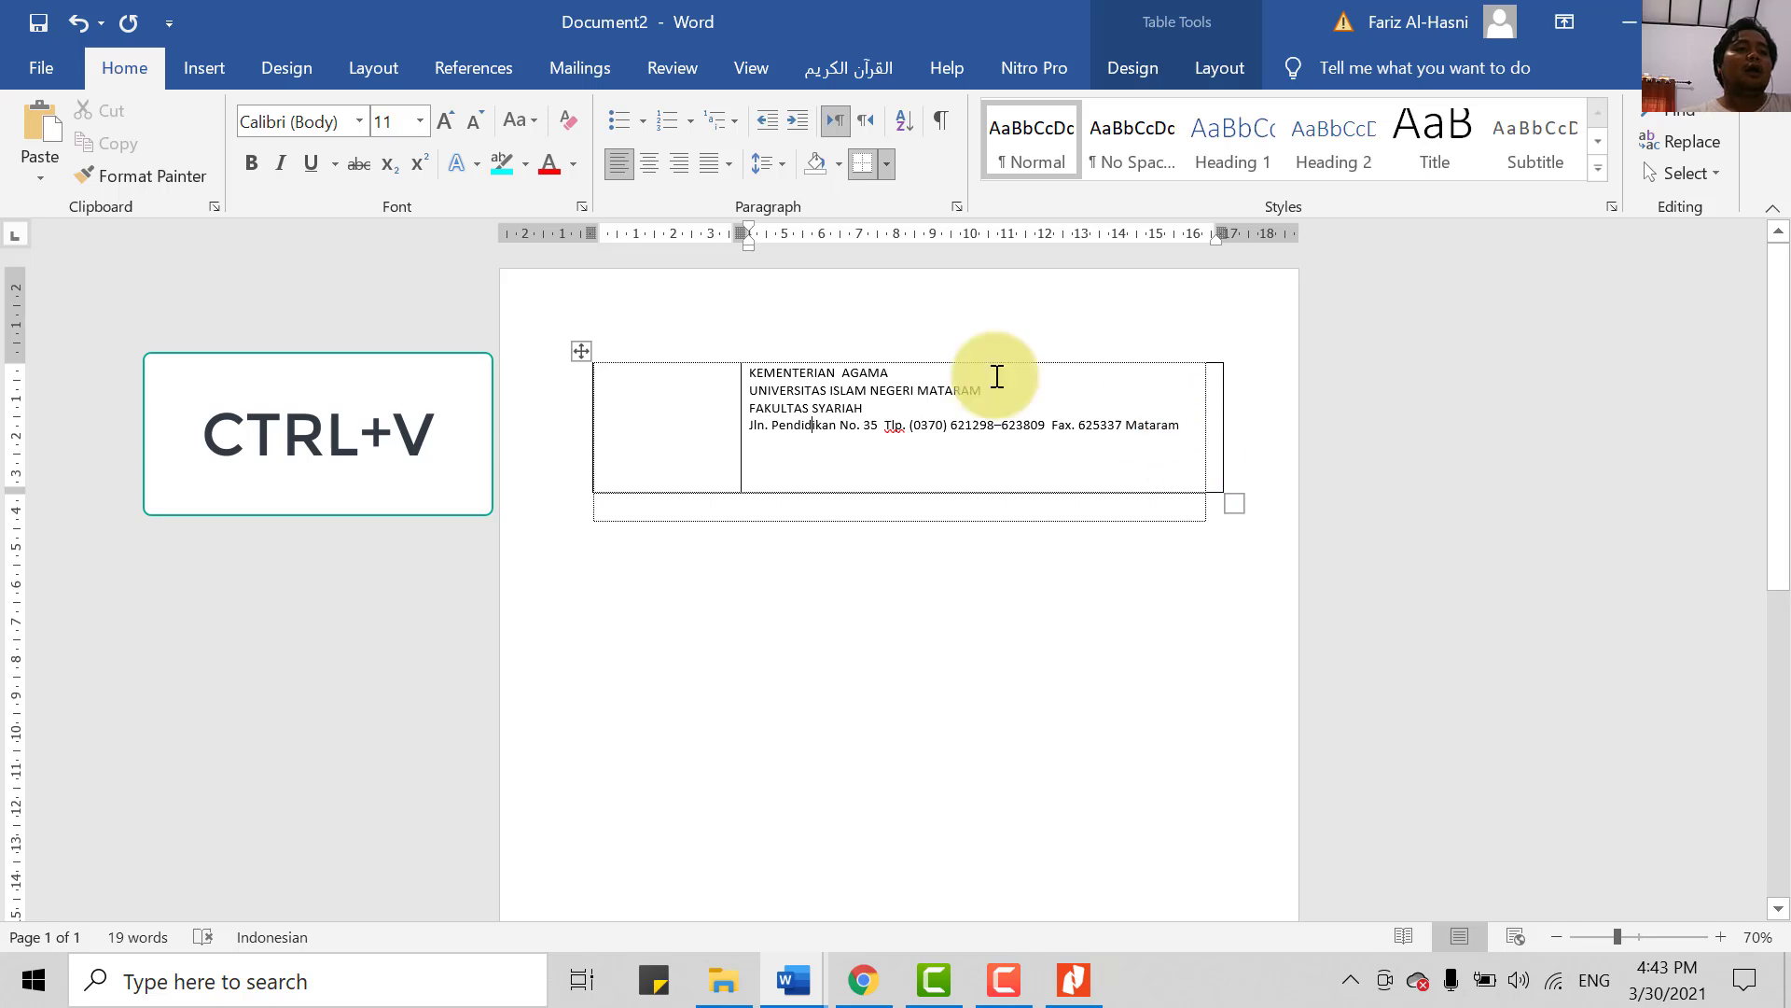
pyautogui.moveTo(1181, 426); pyautogui.dragTo(779, 364)
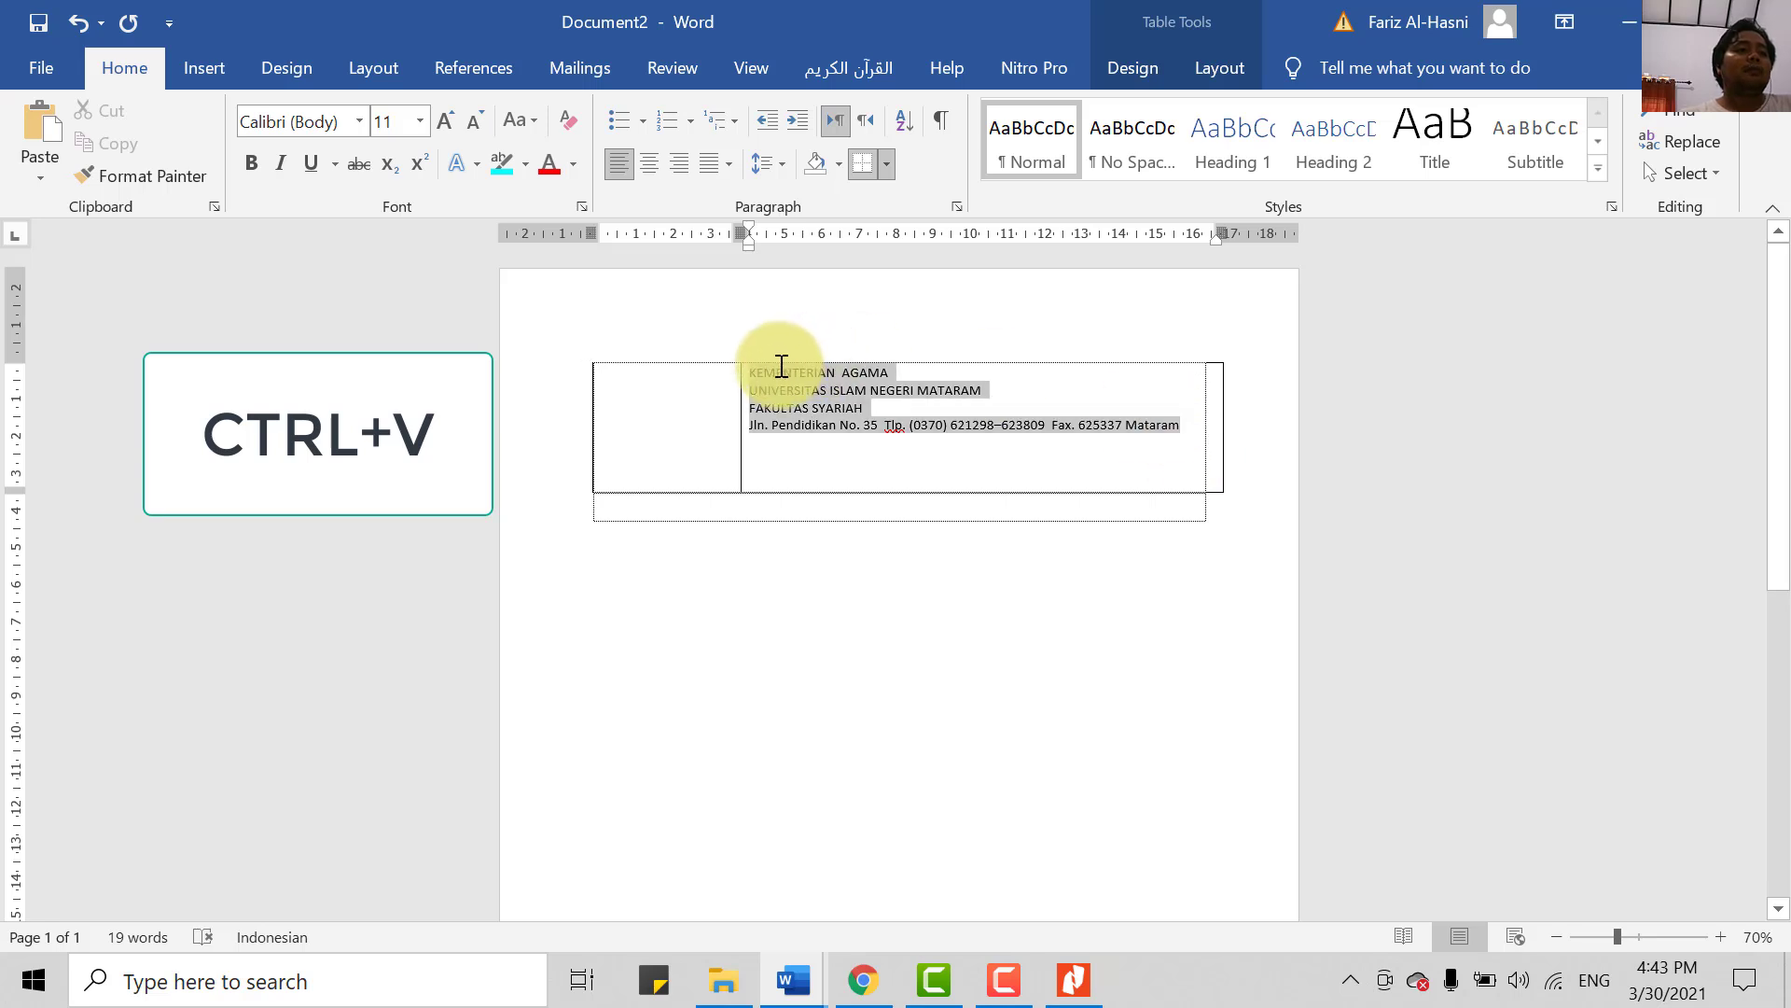
pyautogui.click(750, 486)
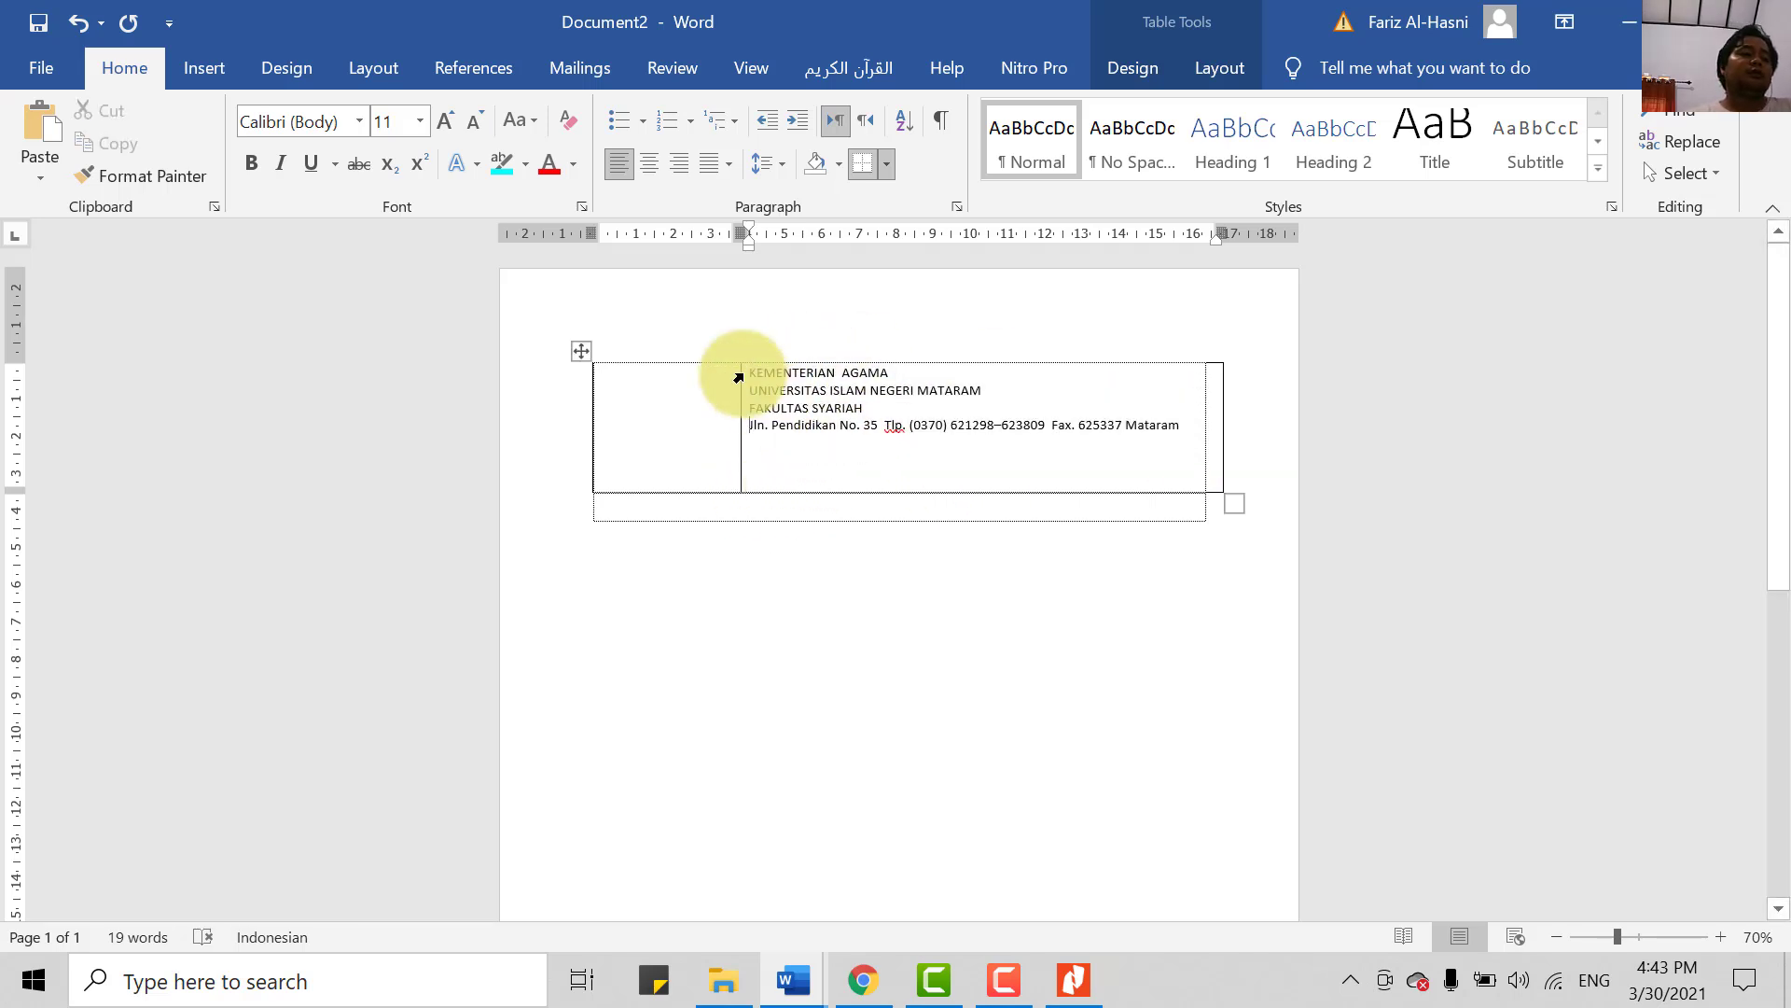
pyautogui.moveTo(738, 377); pyautogui.dragTo(1183, 465)
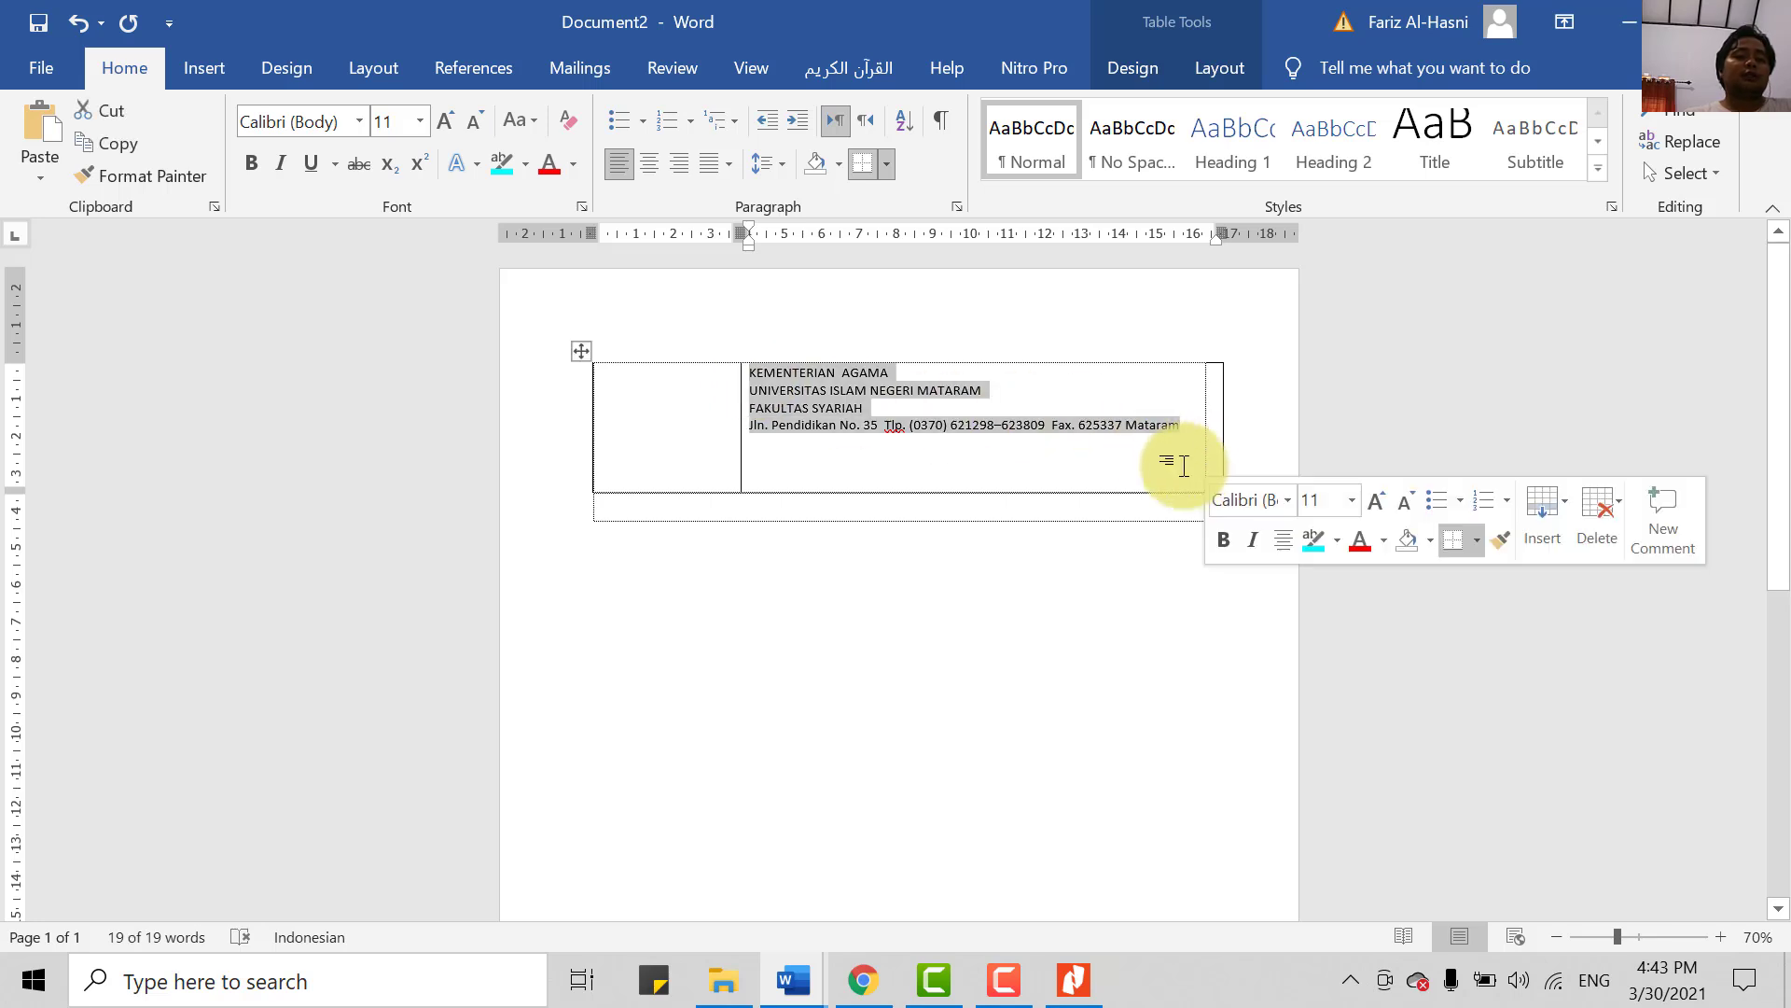
pyautogui.hotkey('ctrl', ']')
pyautogui.hotkey('ctrl', ']')
pyautogui.hotkey('ctrl', ']')
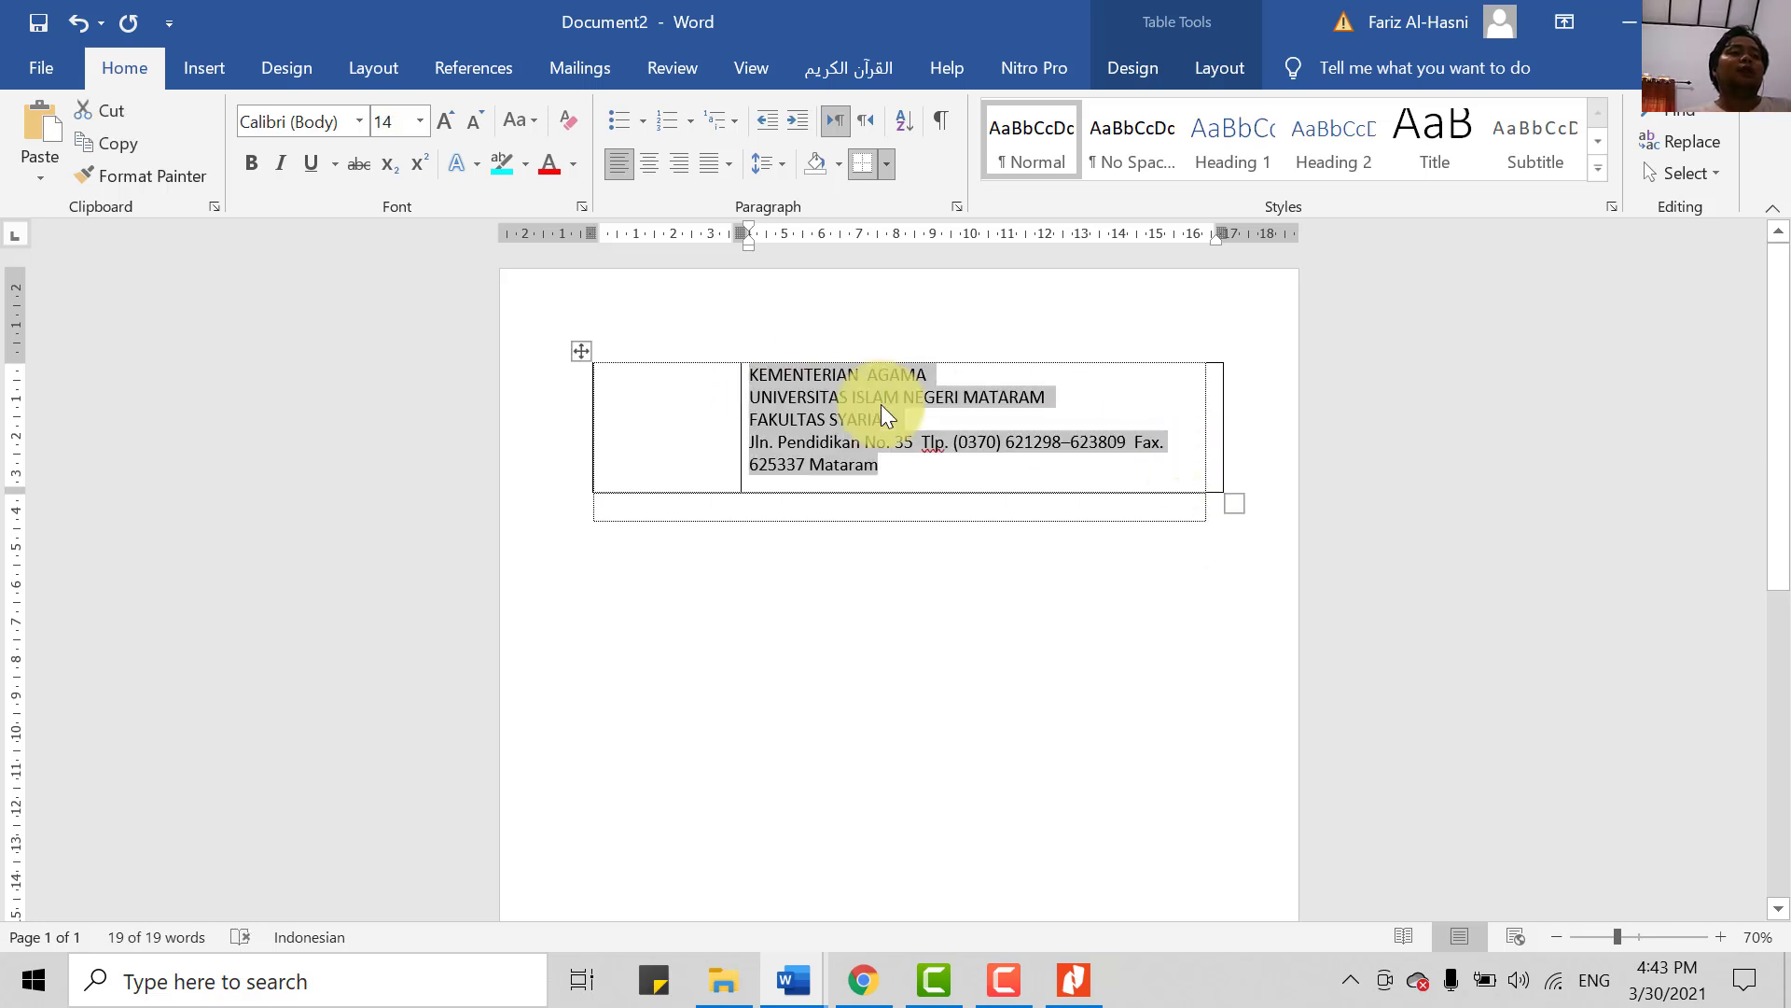
pyautogui.click(942, 481)
# - Set all four cell lines to 12 pt and select the three institution lines
pyautogui.moveTo(941, 472); pyautogui.dragTo(744, 380)
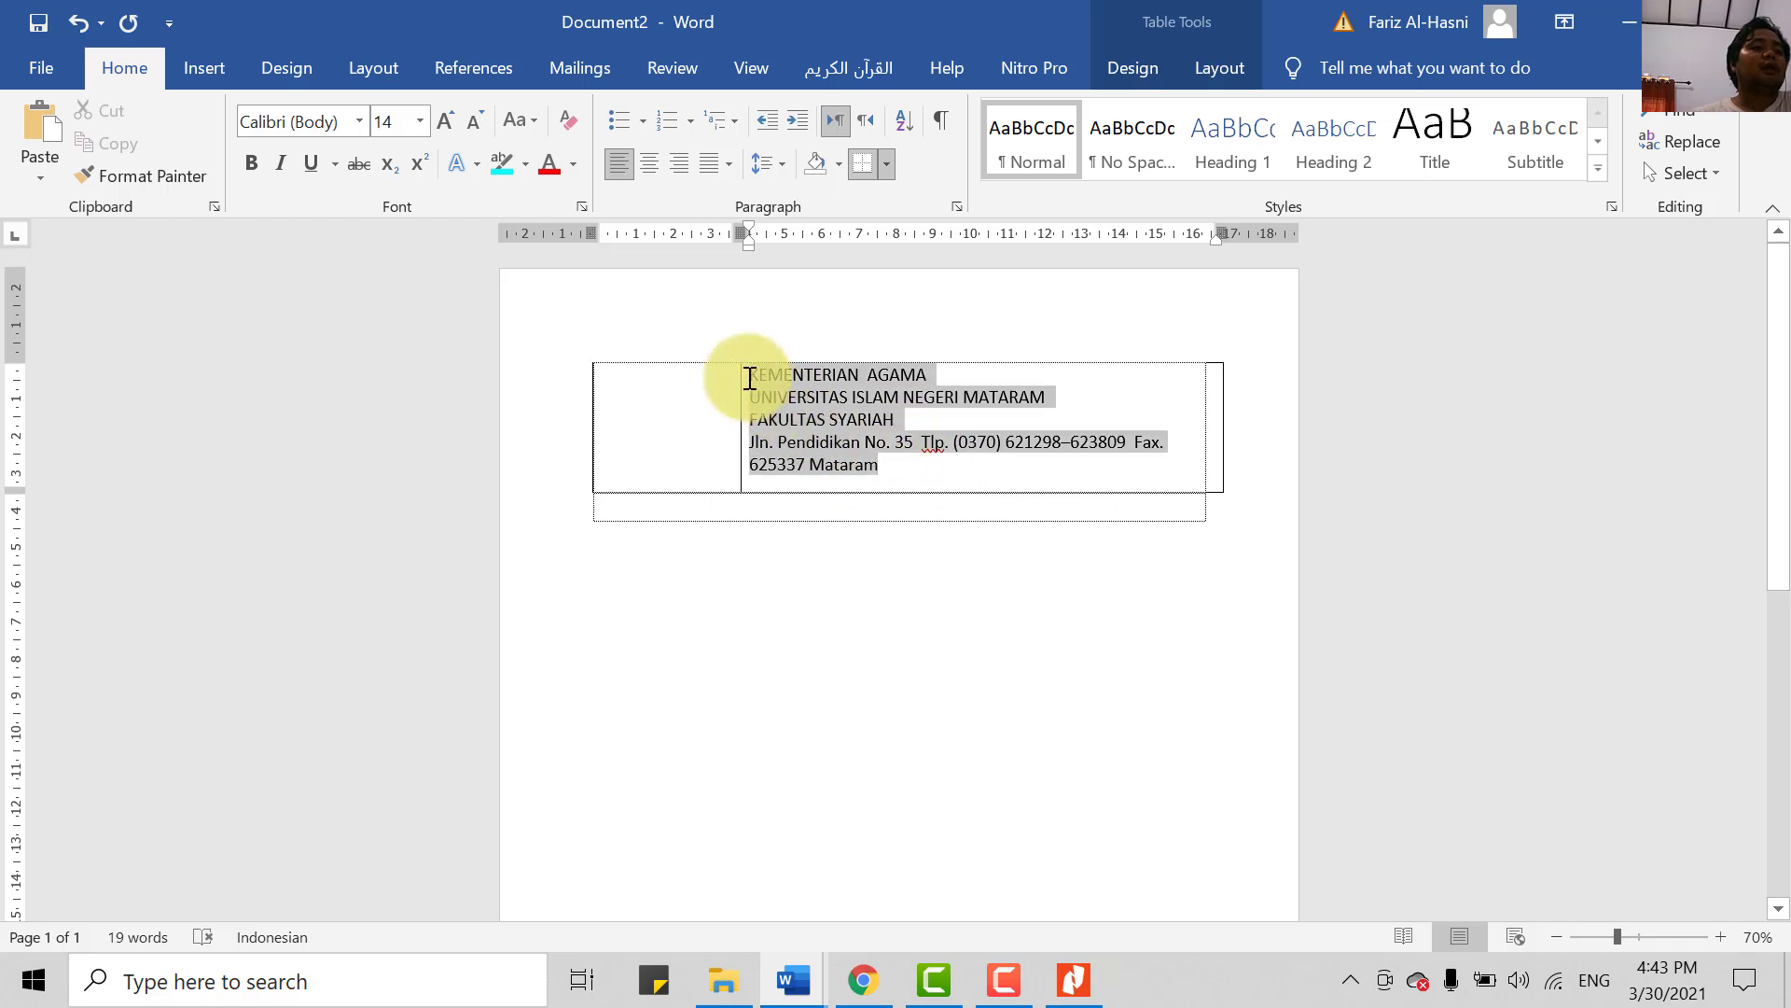
pyautogui.click(419, 120)
pyautogui.click(416, 272)
pyautogui.click(881, 455)
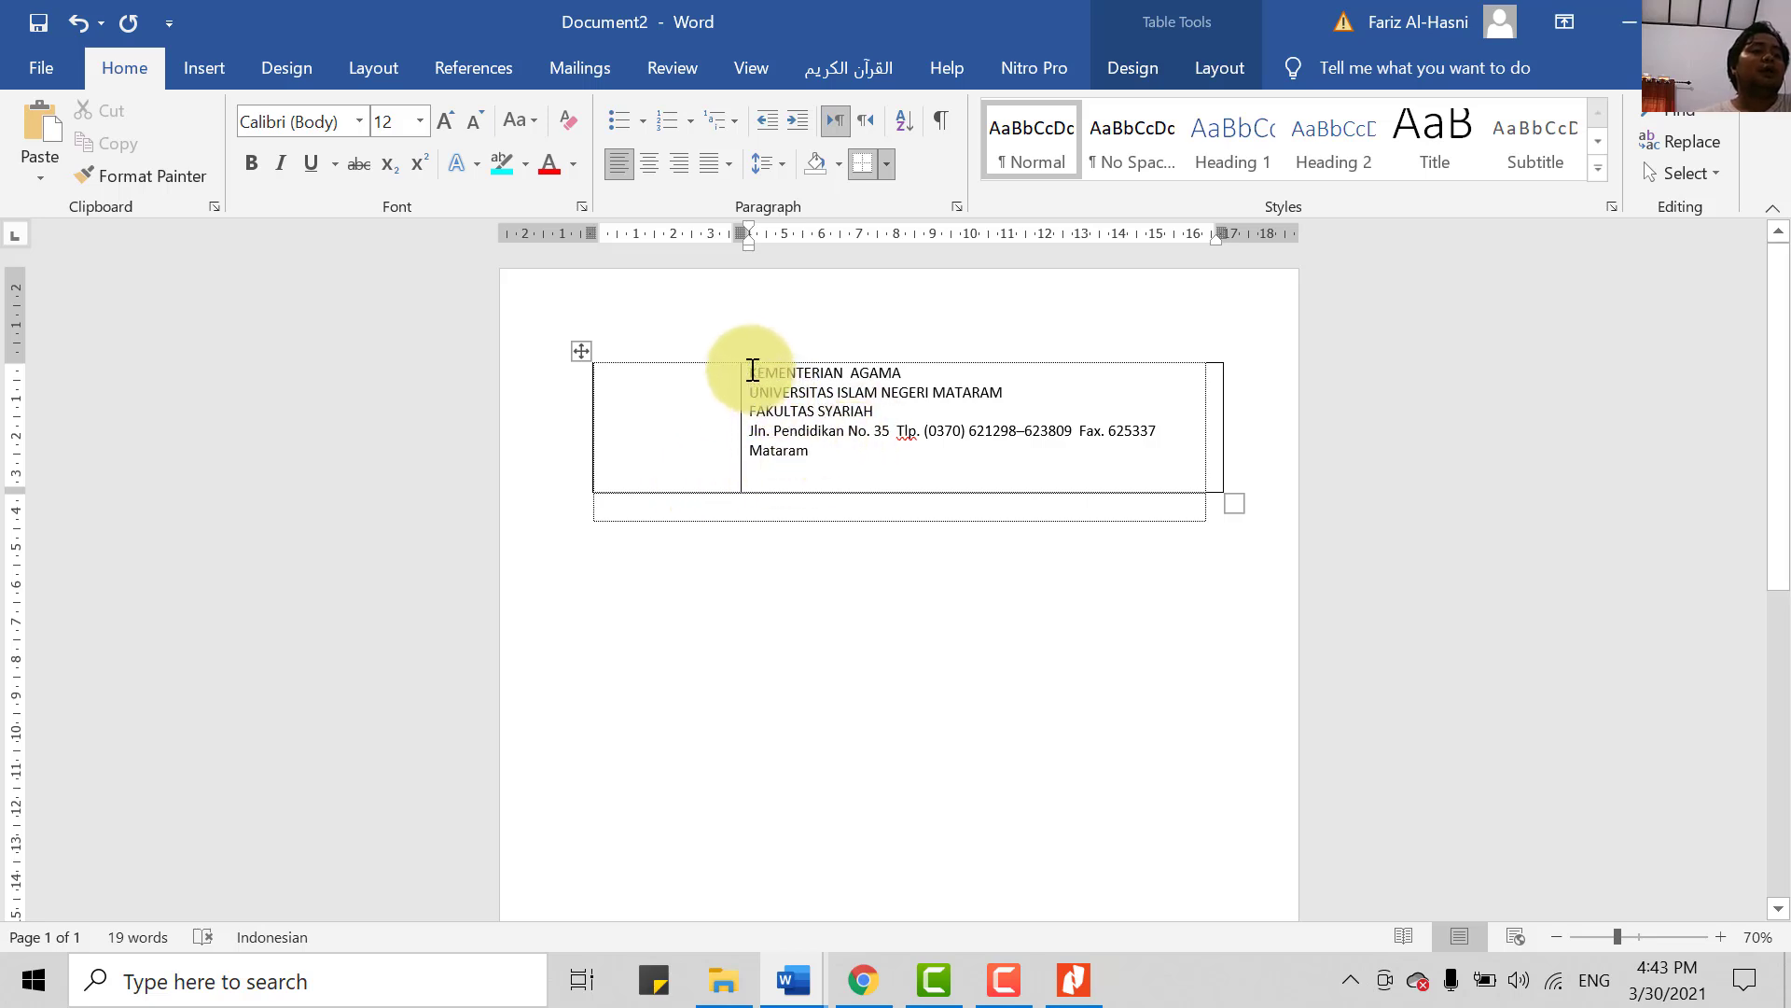
pyautogui.moveTo(752, 370); pyautogui.dragTo(872, 411)
pyautogui.click(480, 112)
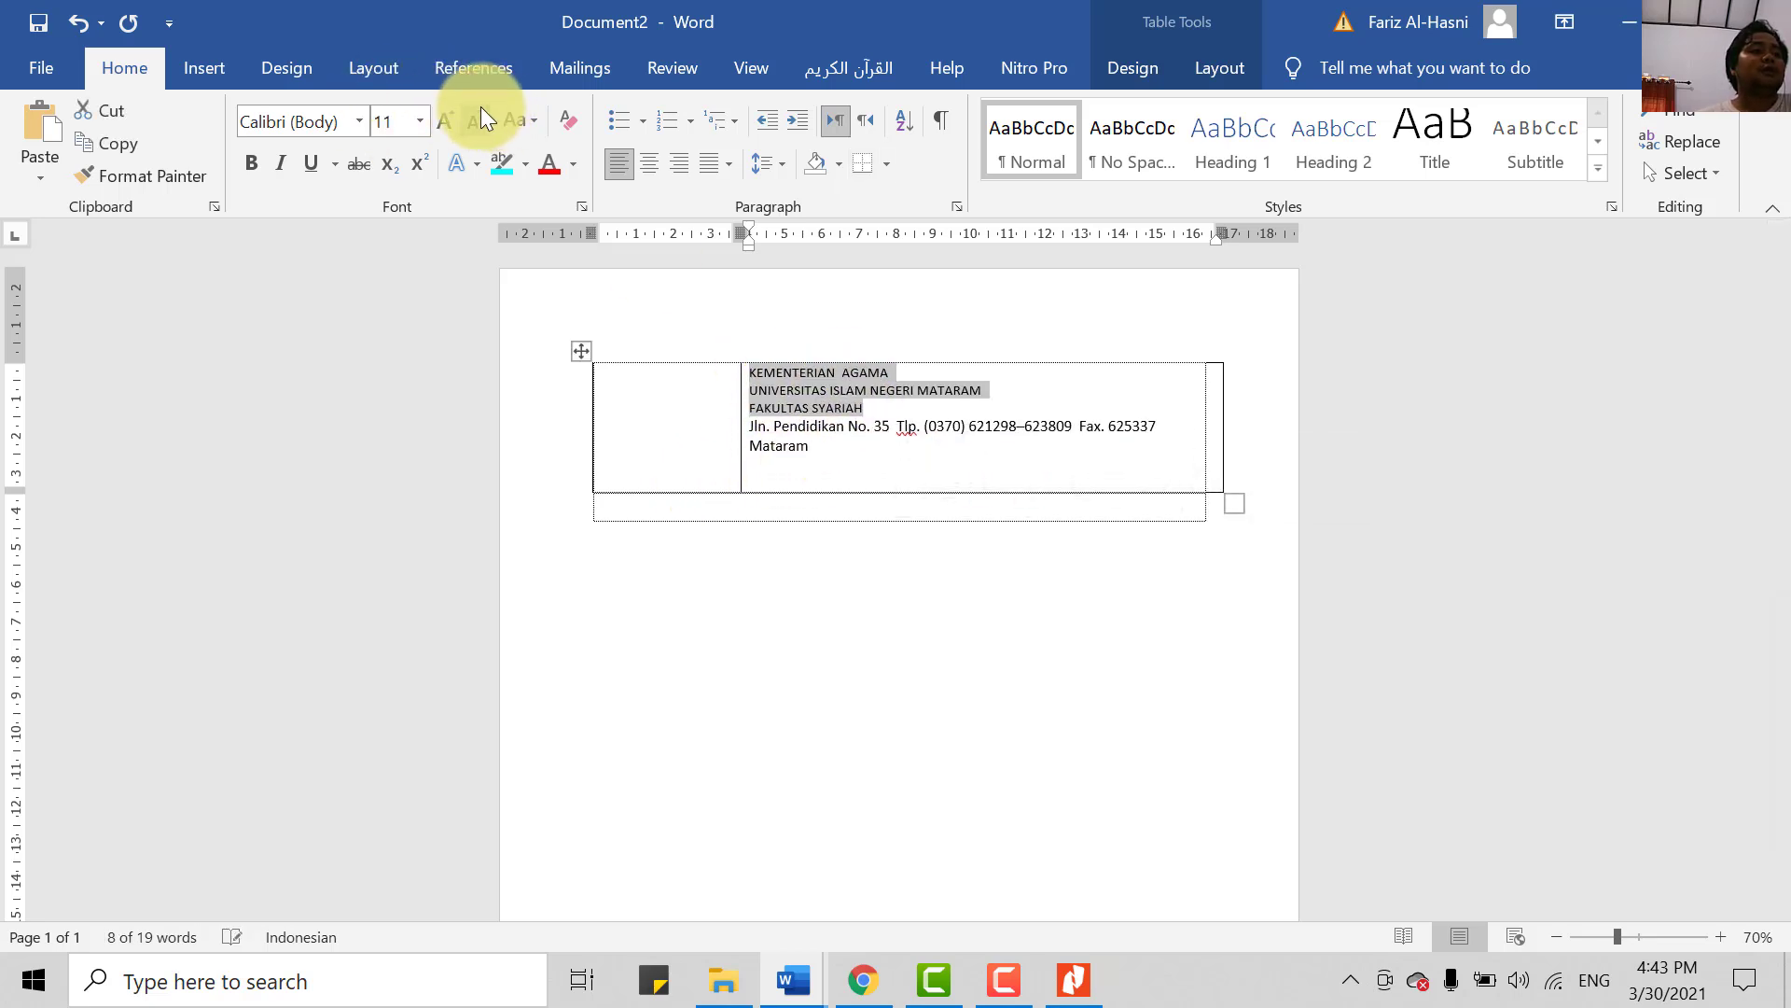
pyautogui.click(537, 118)
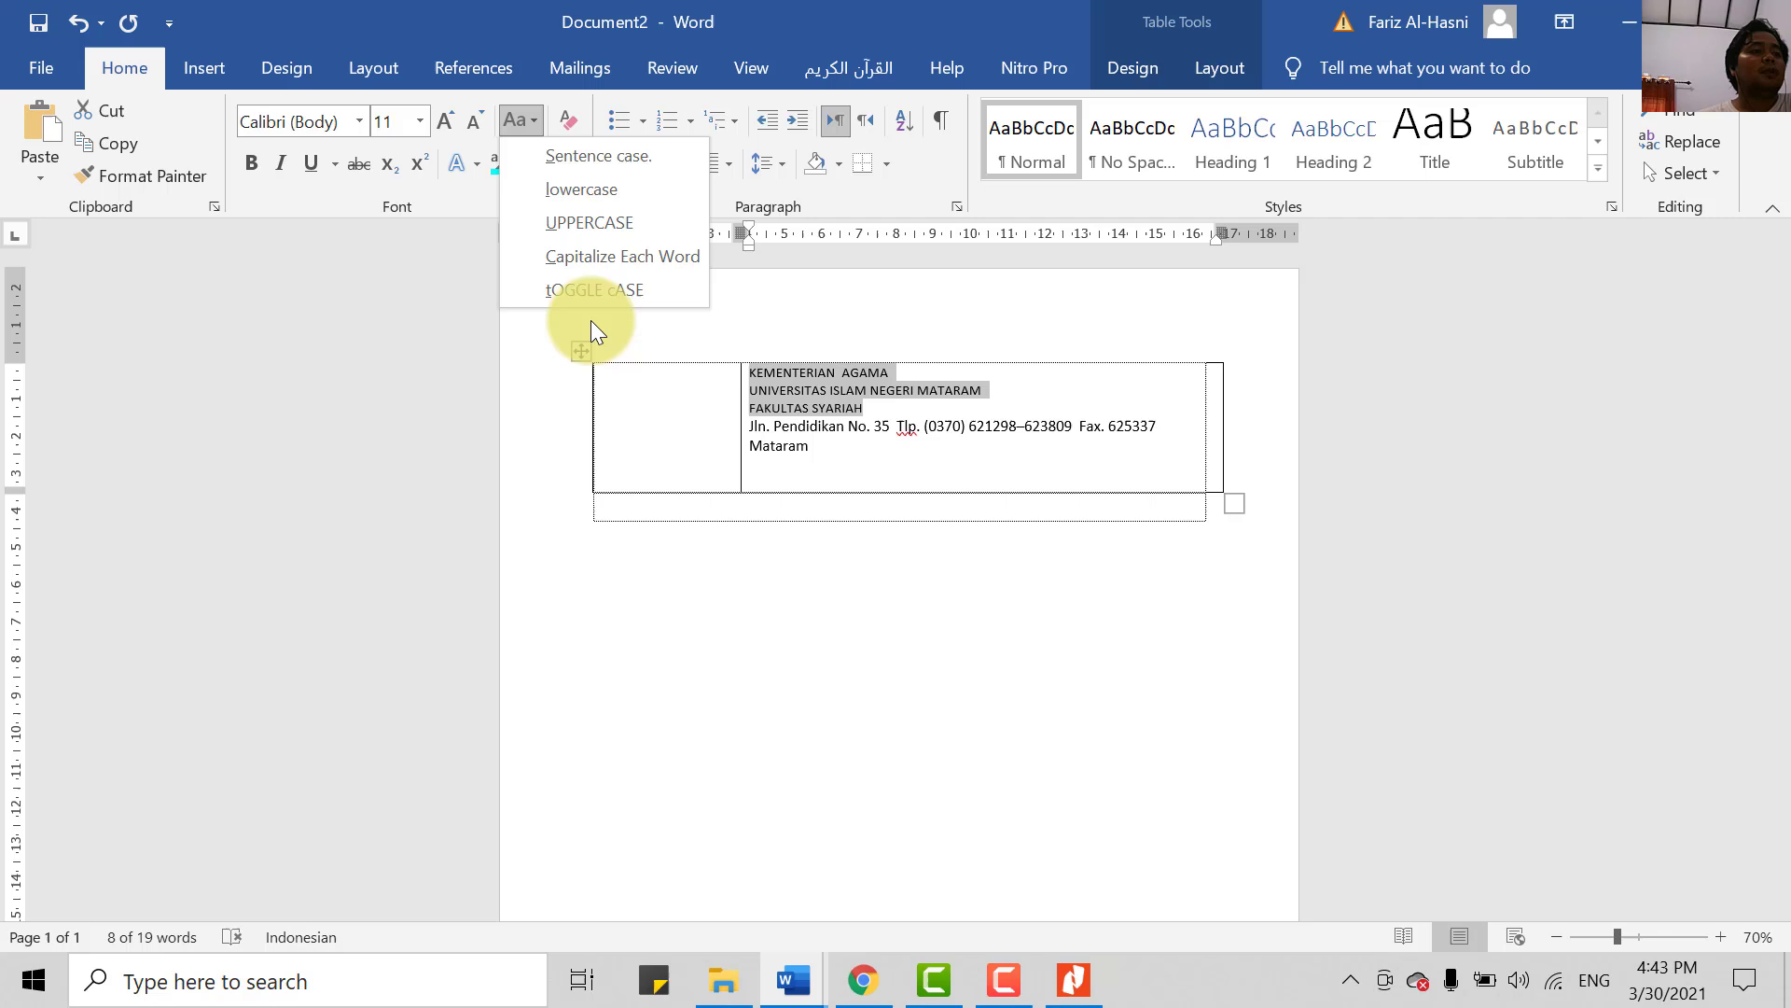
pyautogui.click(612, 184)
pyautogui.moveTo(872, 471); pyautogui.dragTo(749, 427)
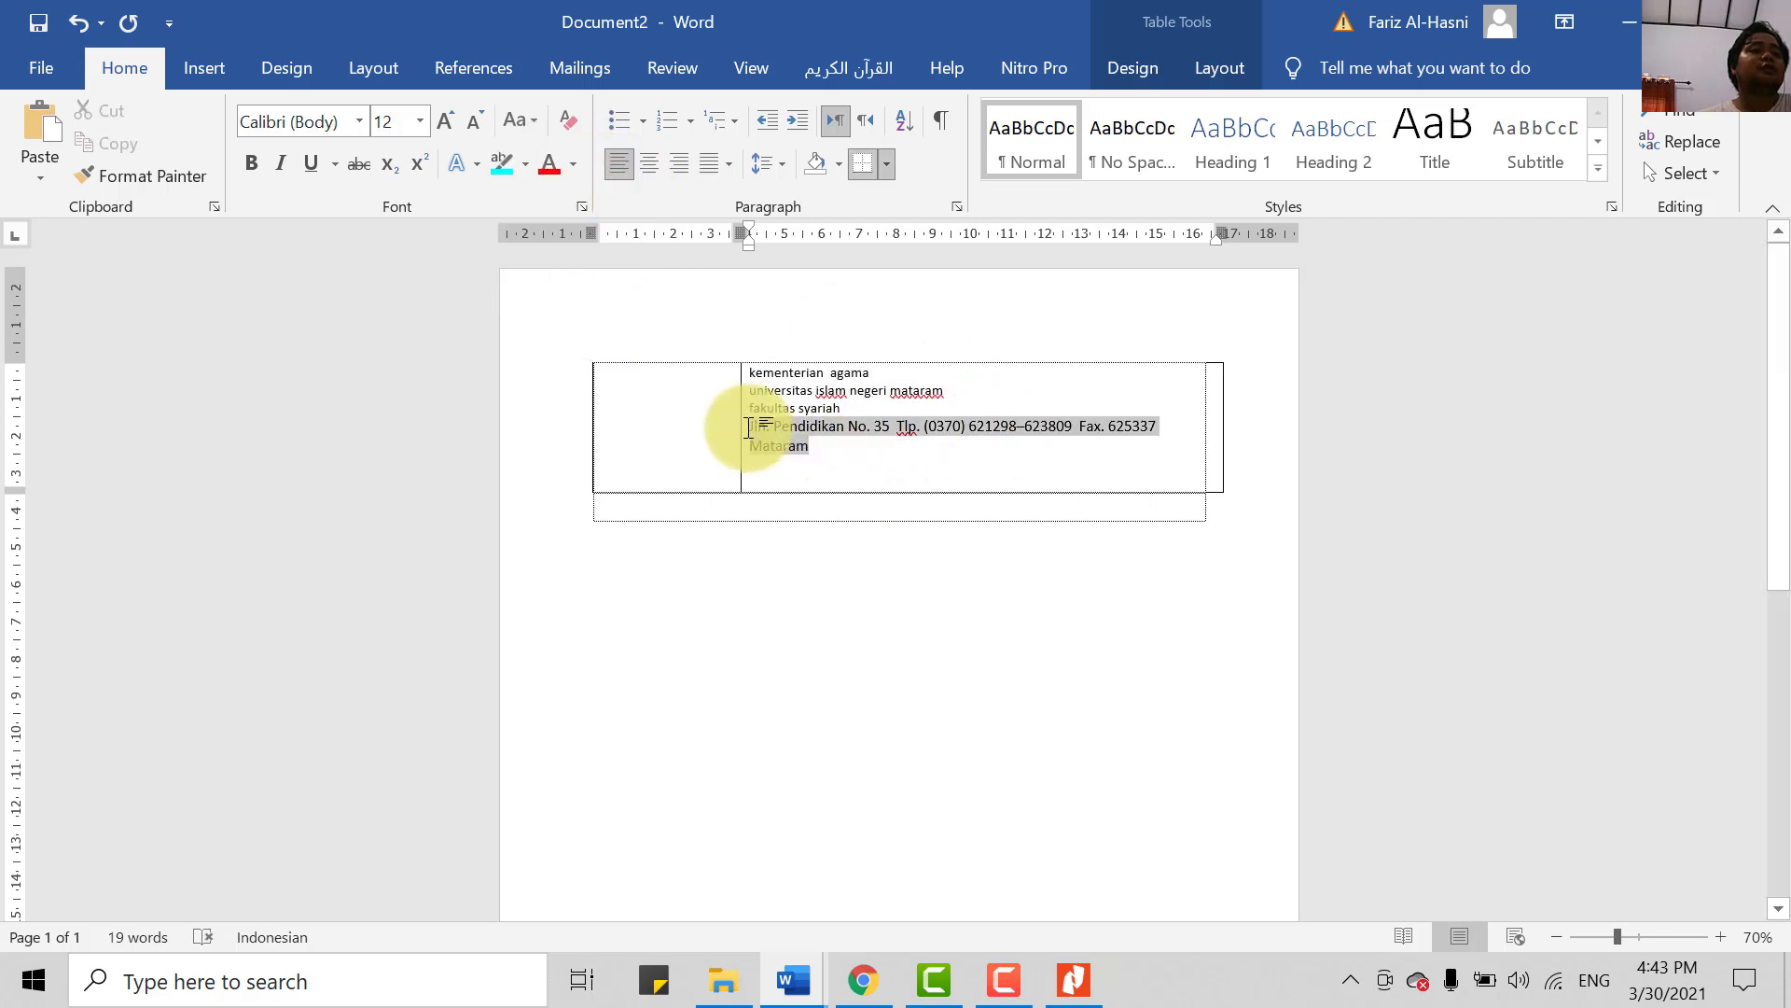
pyautogui.click(981, 482)
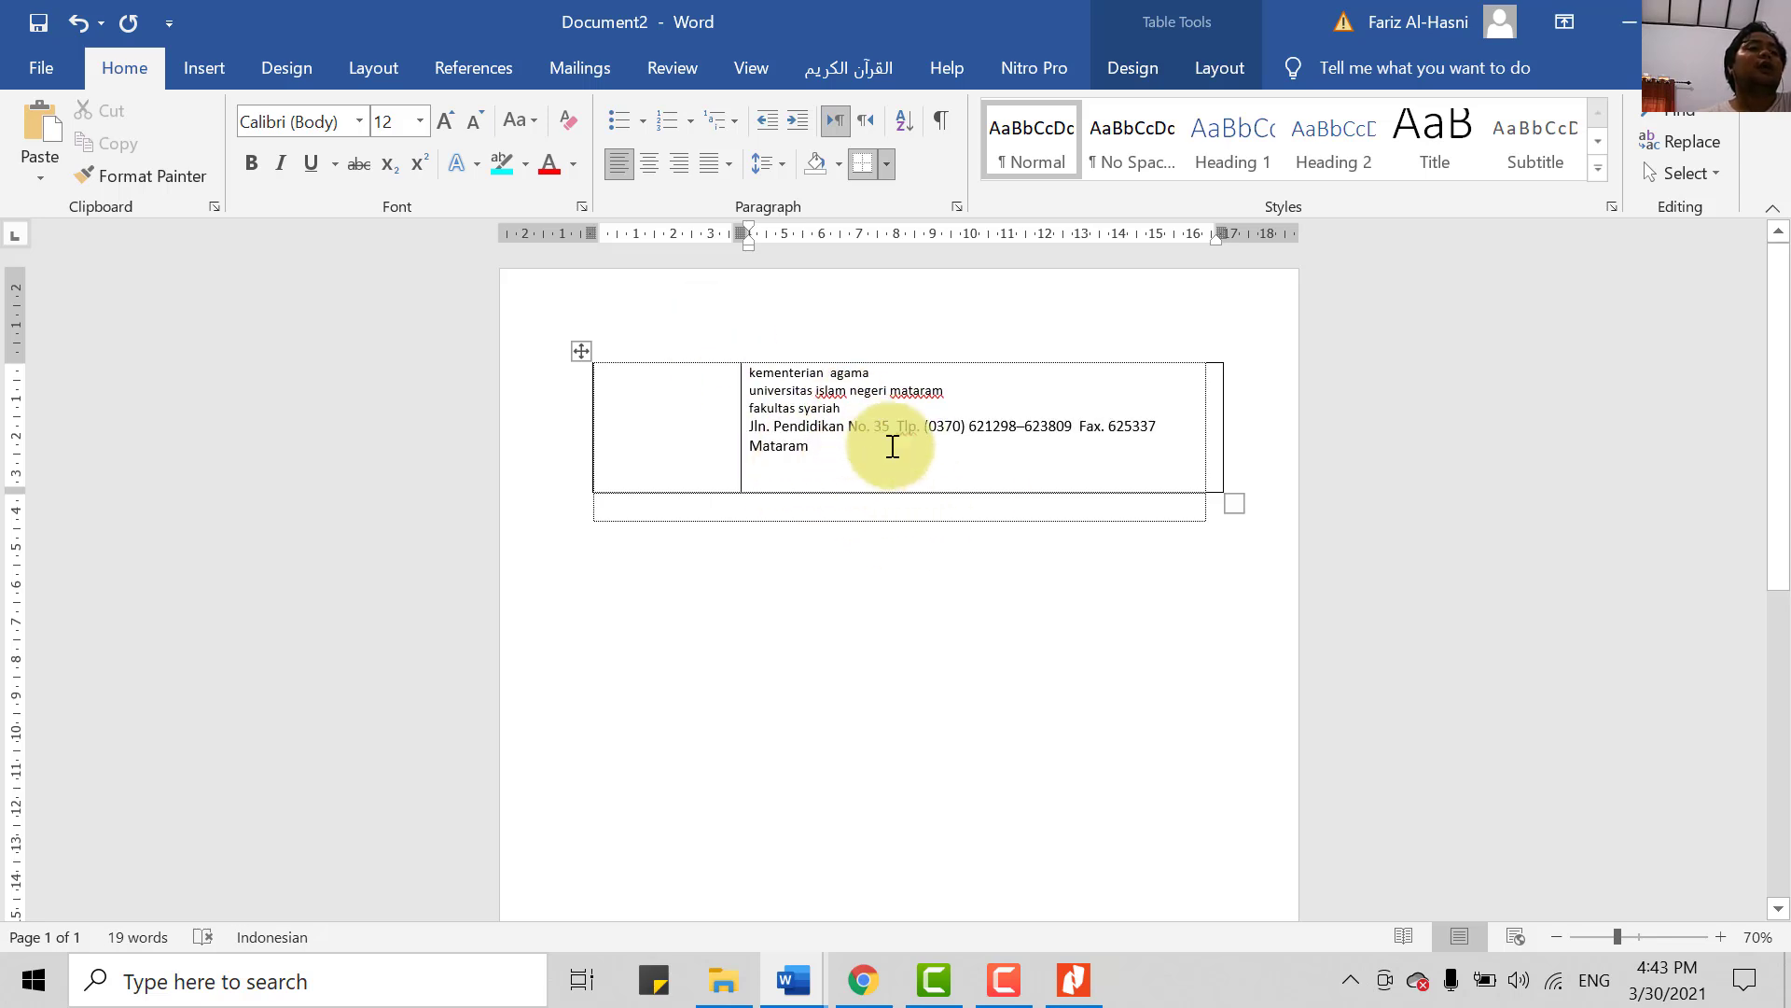
pyautogui.moveTo(809, 384); pyautogui.dragTo(716, 362)
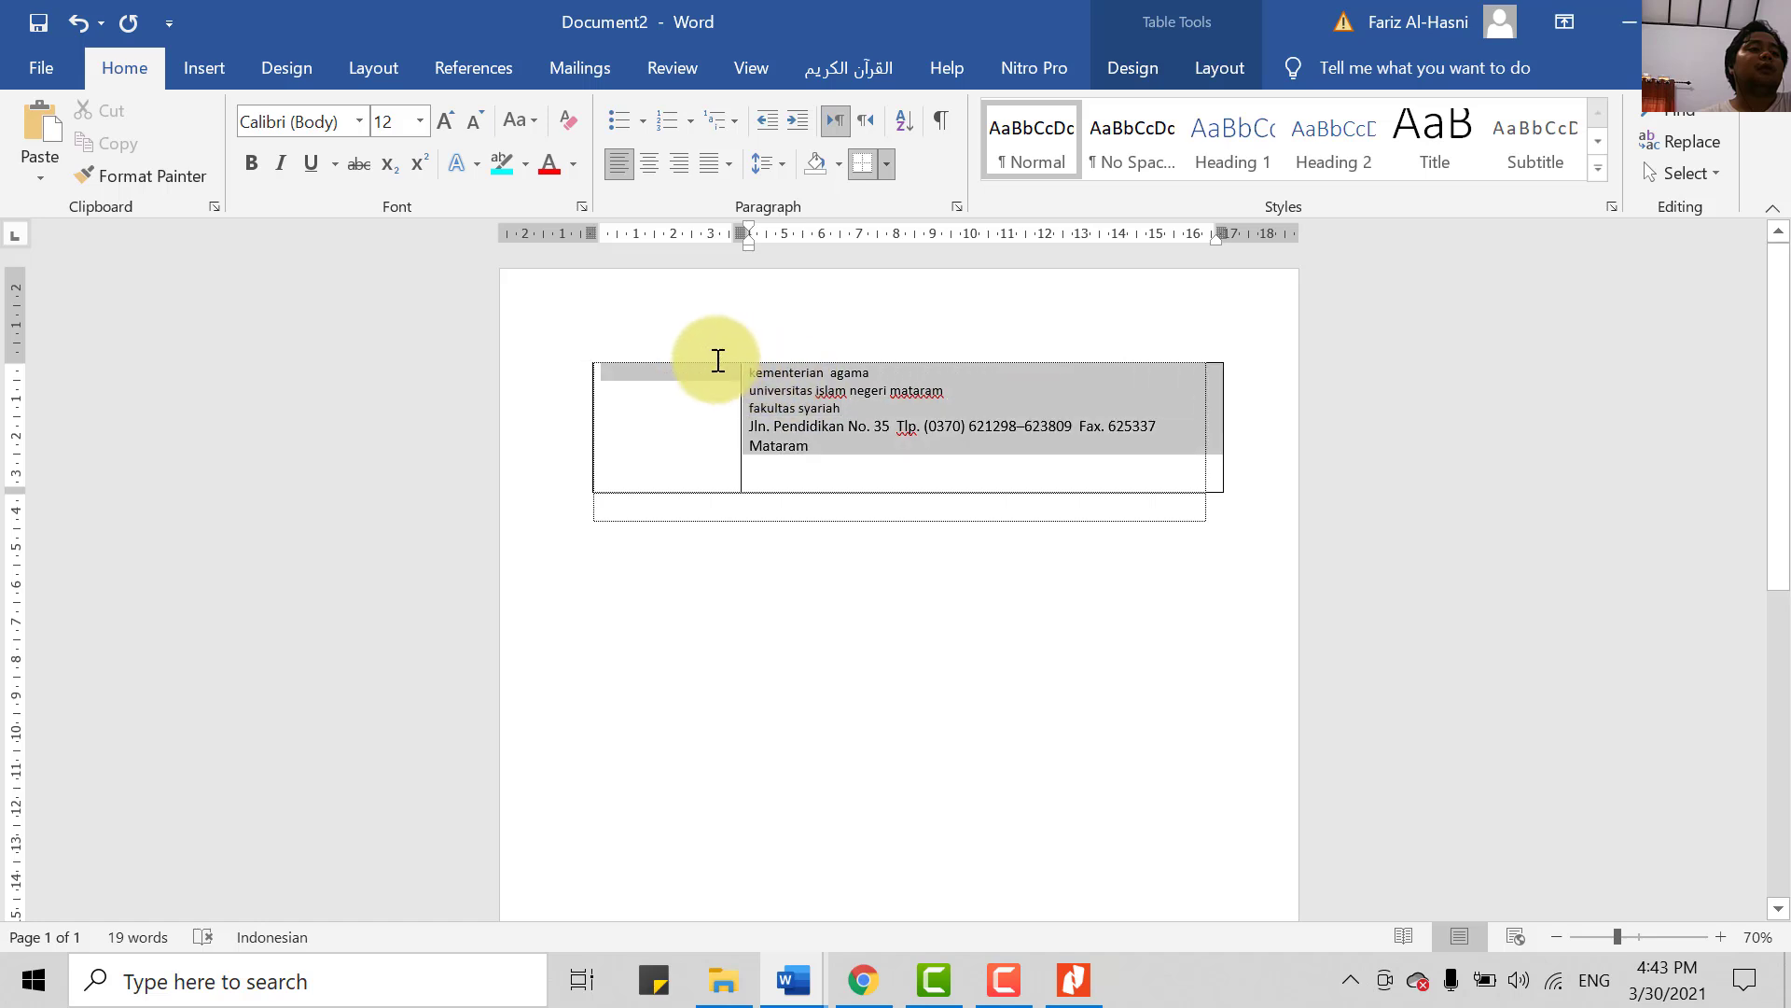
pyautogui.click(763, 373)
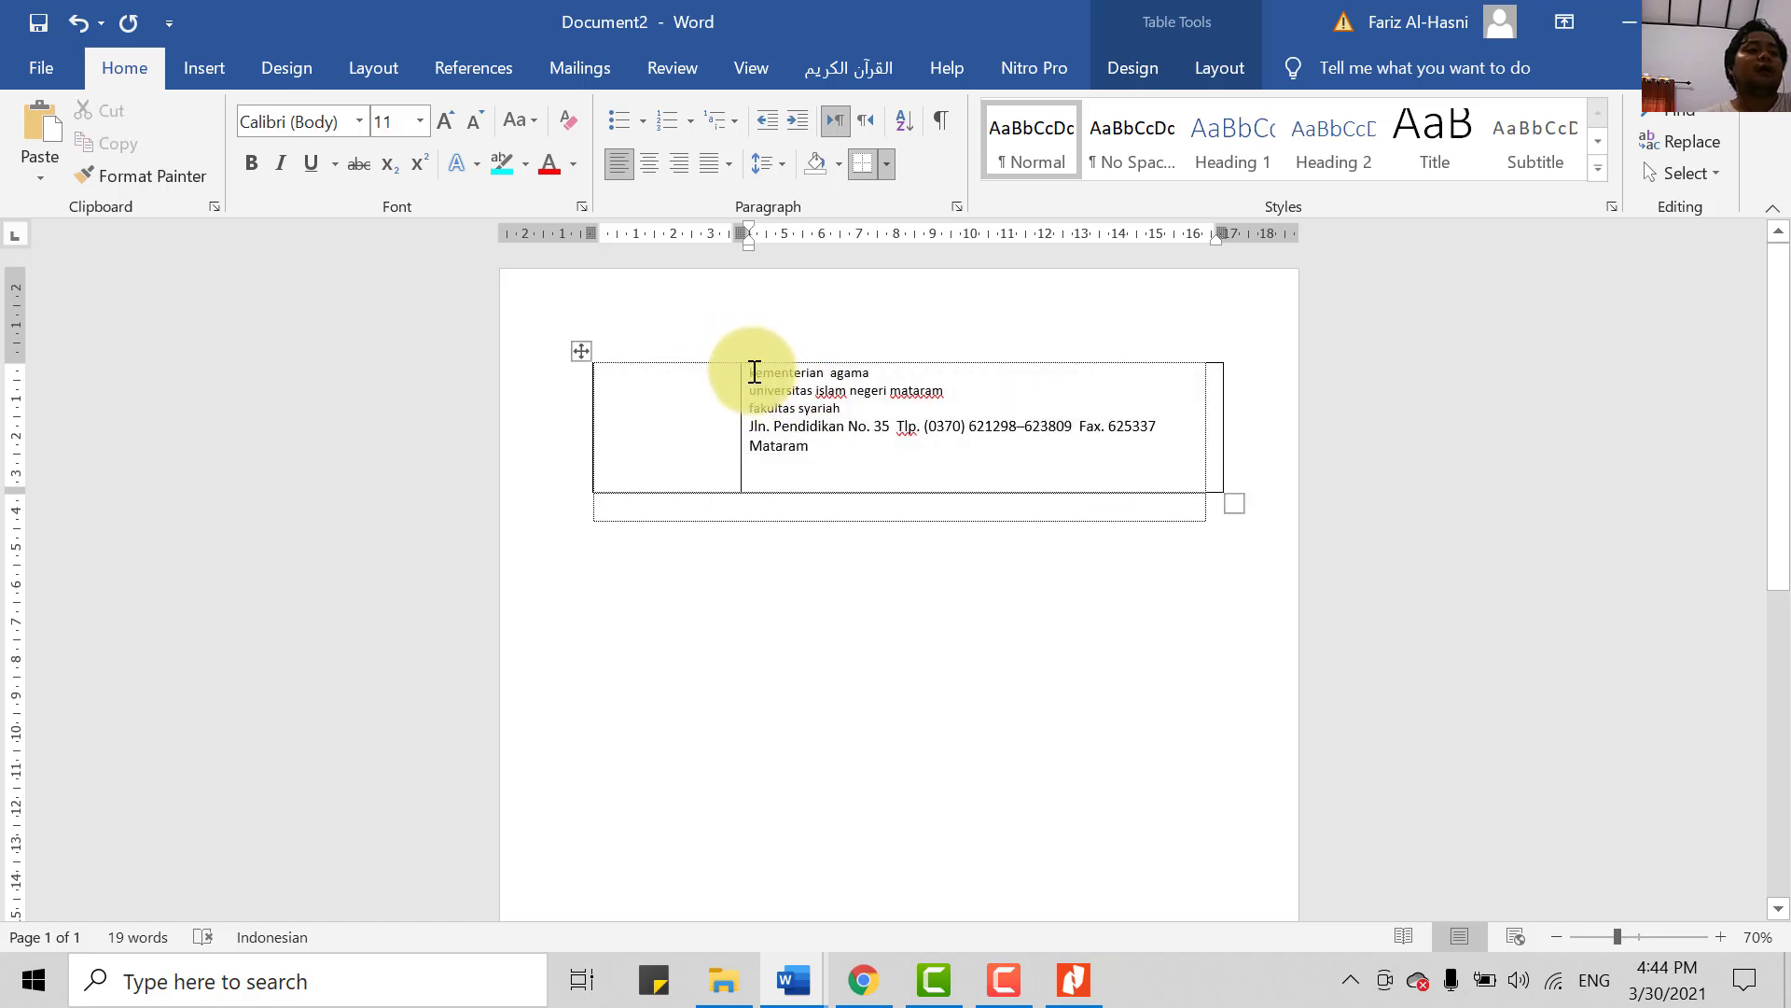
pyautogui.moveTo(754, 374); pyautogui.dragTo(879, 411)
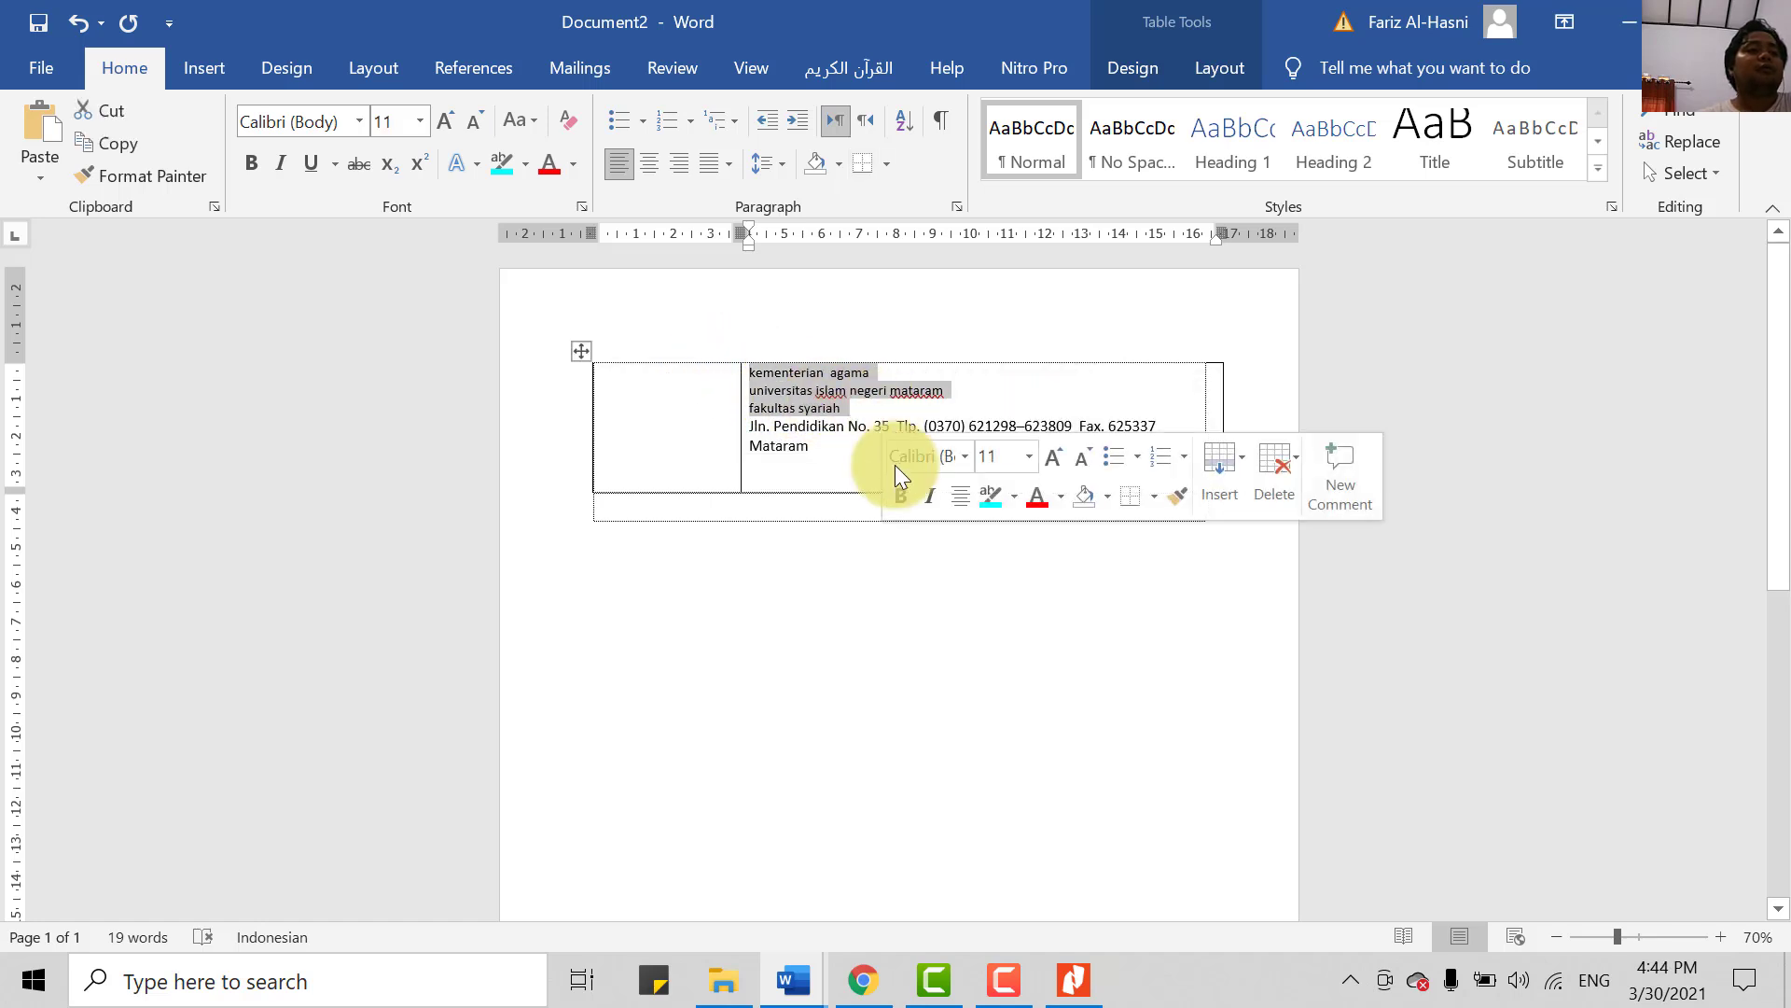
pyautogui.click(521, 120)
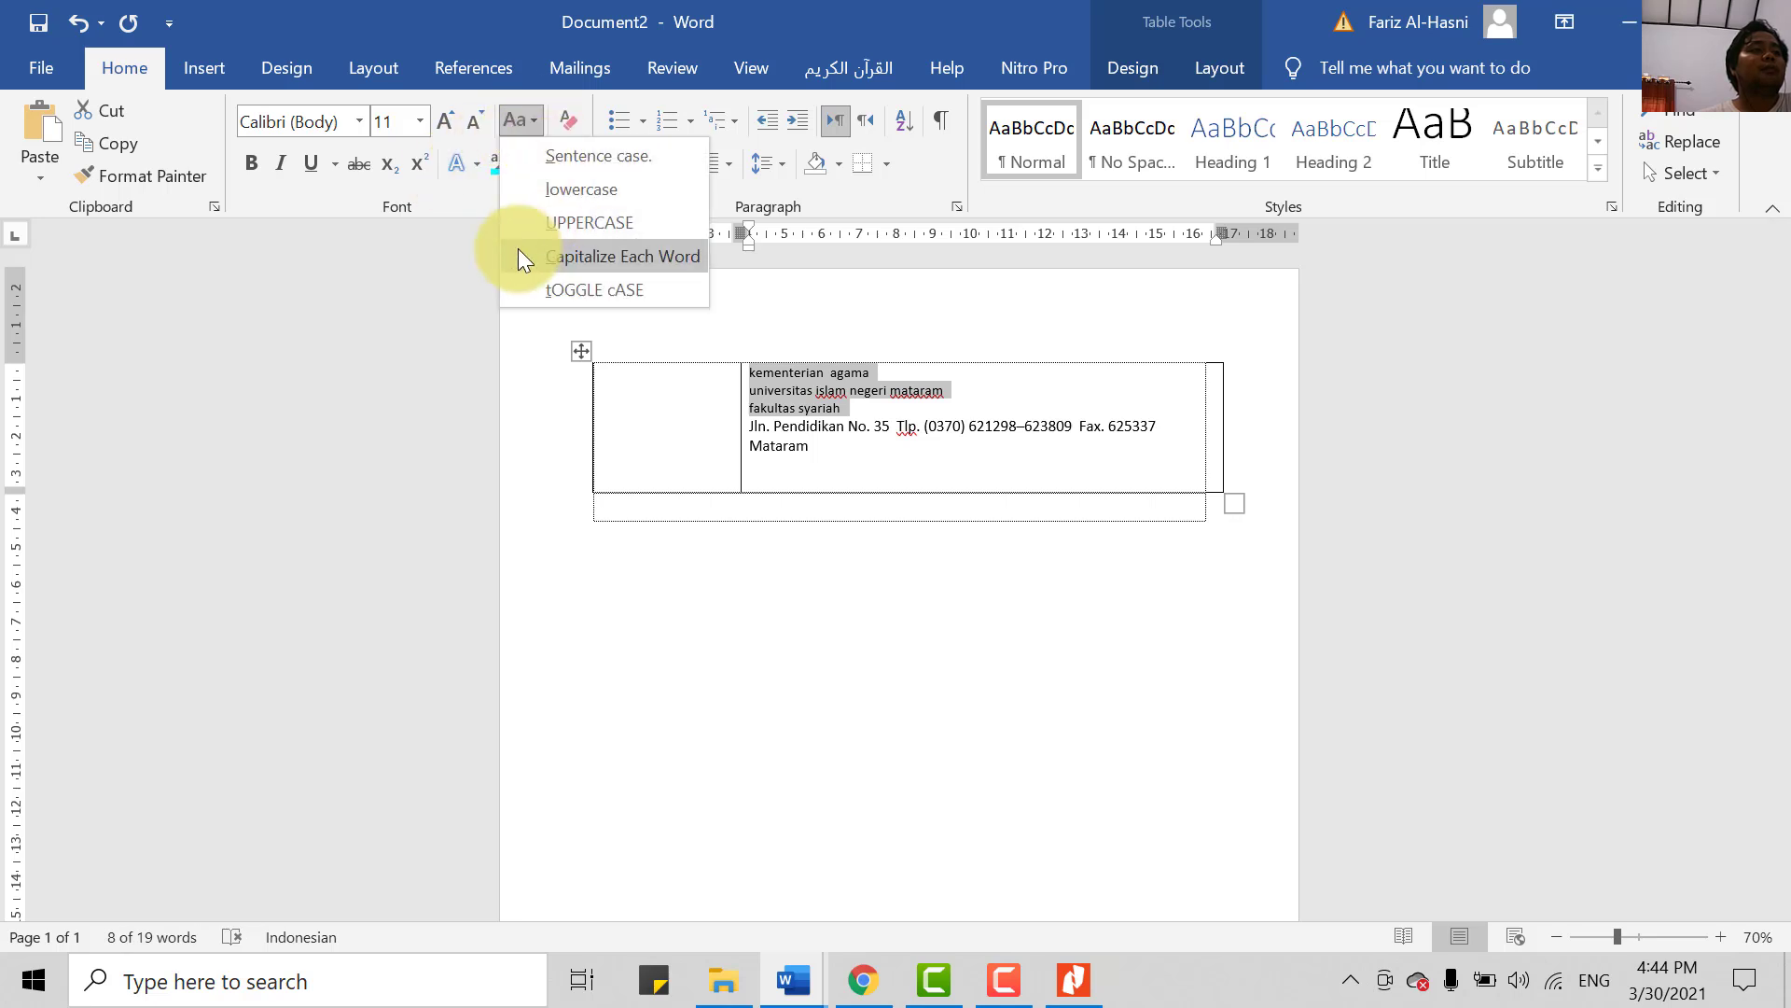
pyautogui.click(590, 224)
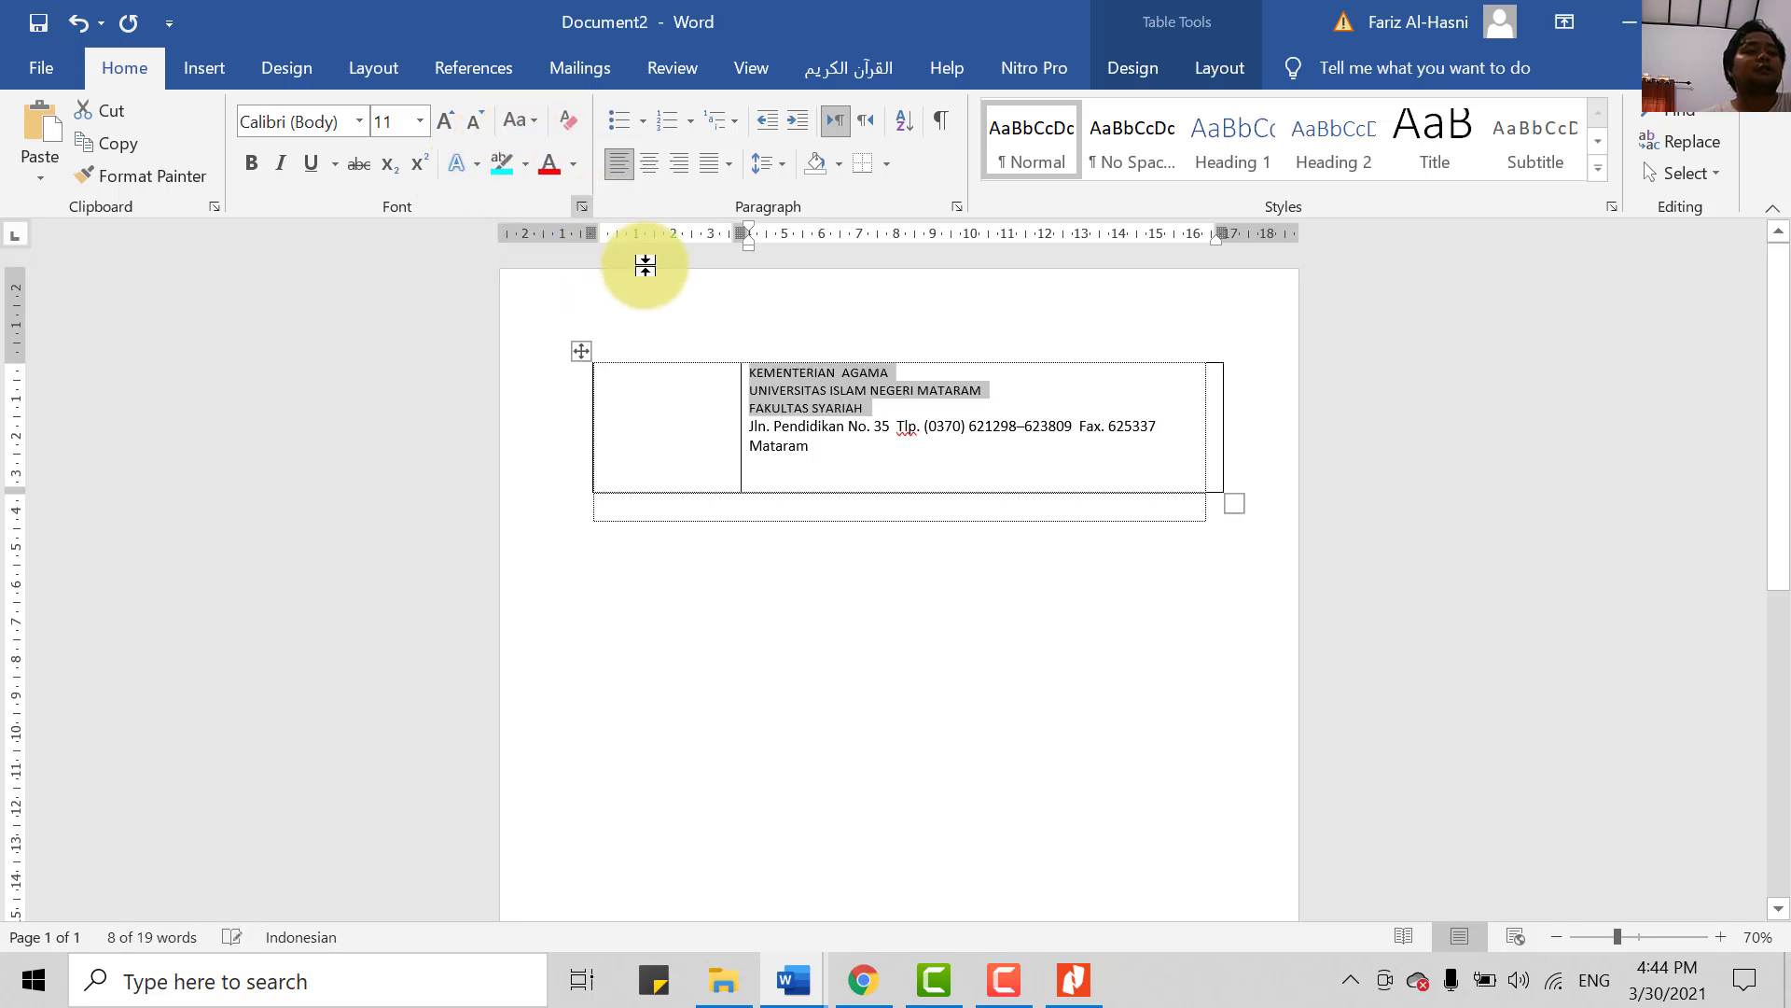
pyautogui.moveTo(784, 429); pyautogui.dragTo(740, 428)
pyautogui.click(780, 431)
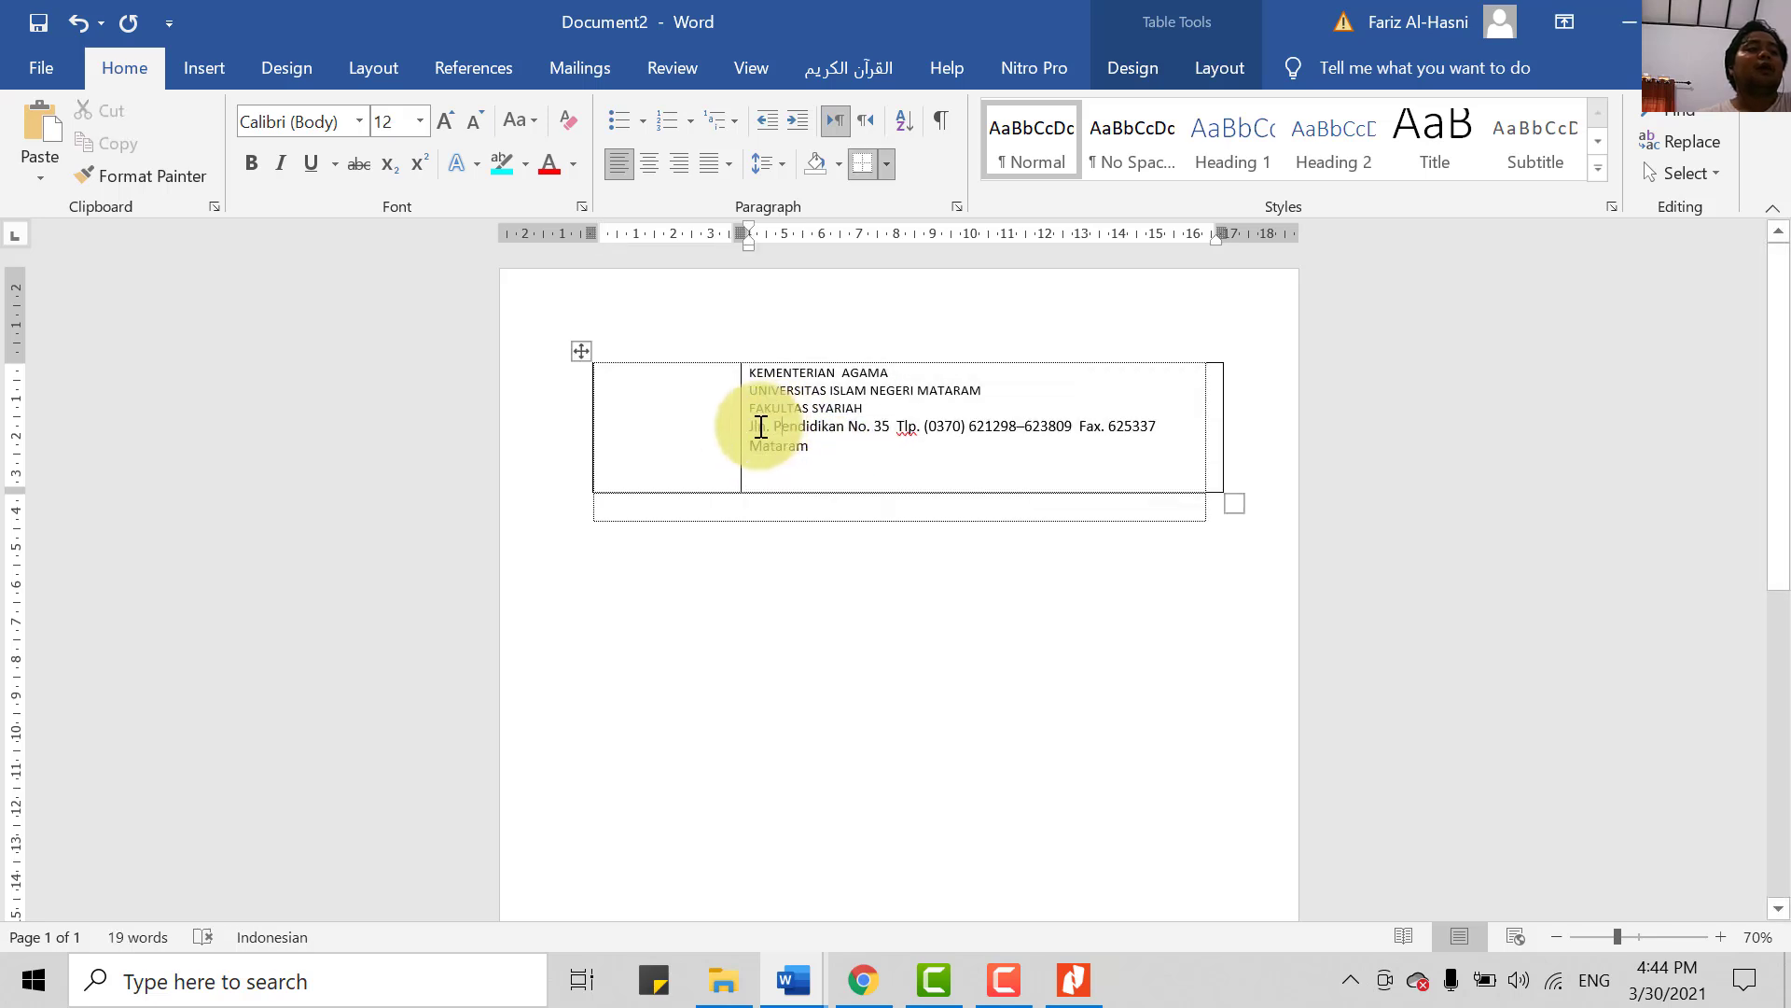
pyautogui.moveTo(755, 426); pyautogui.dragTo(804, 447)
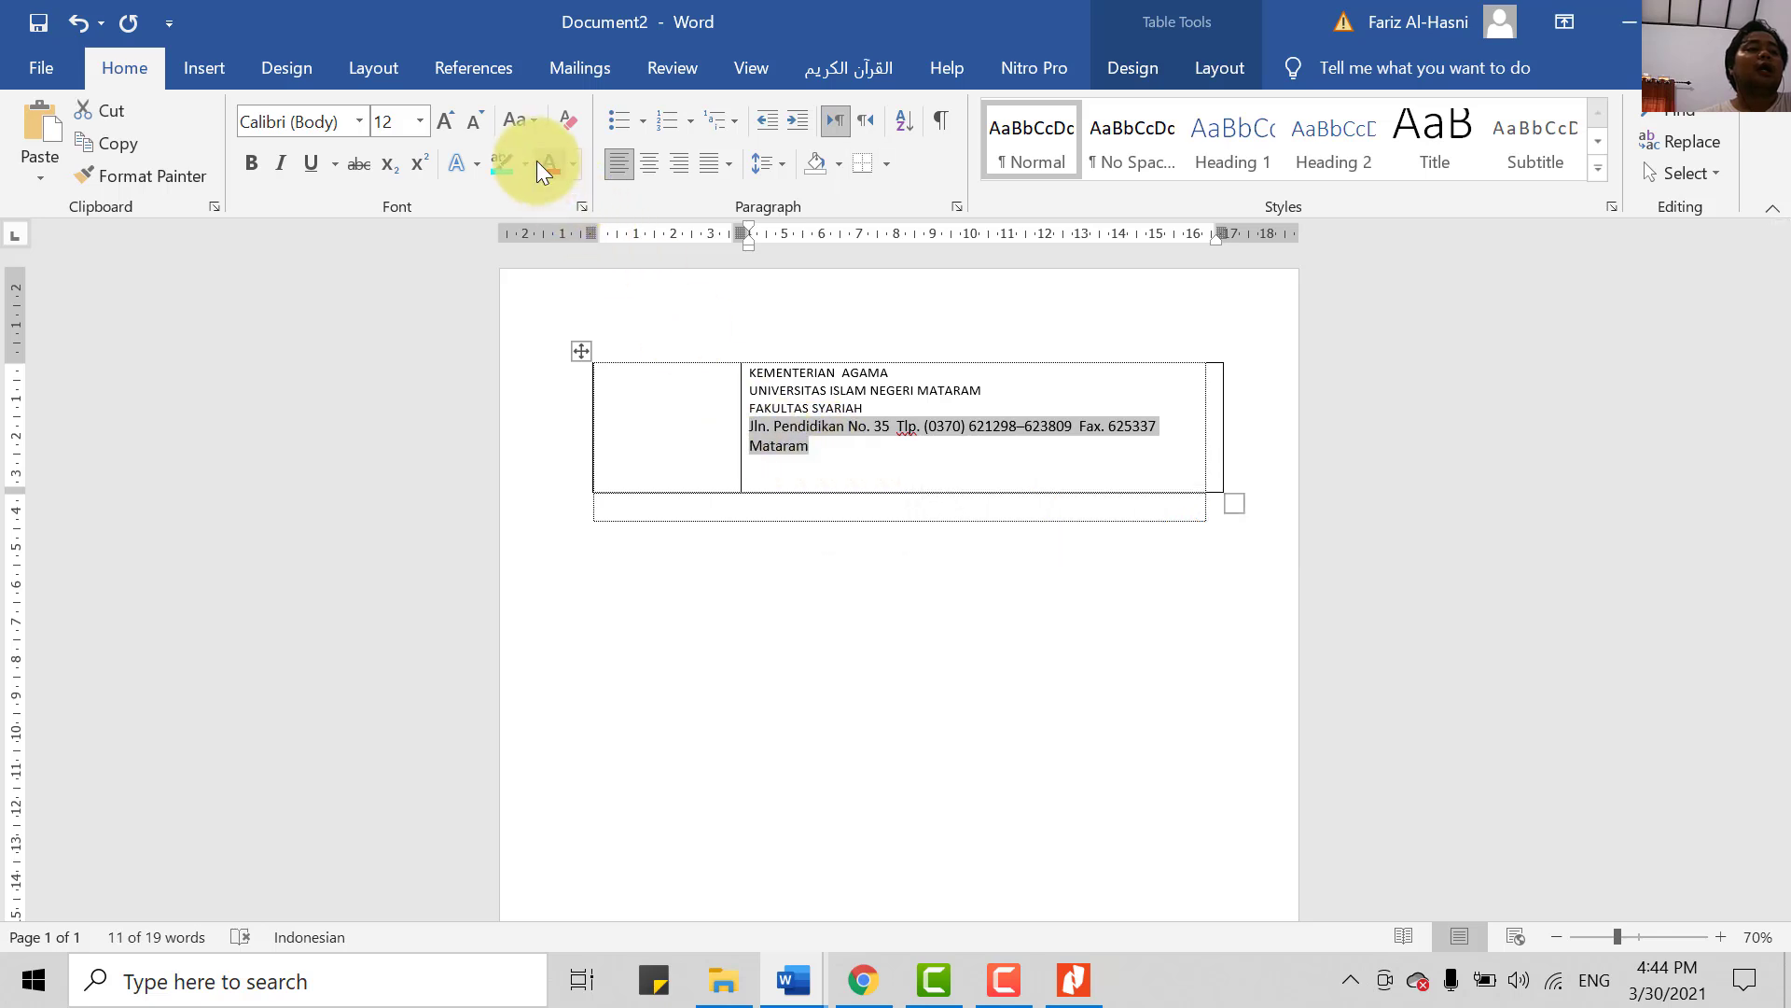
pyautogui.click(522, 121)
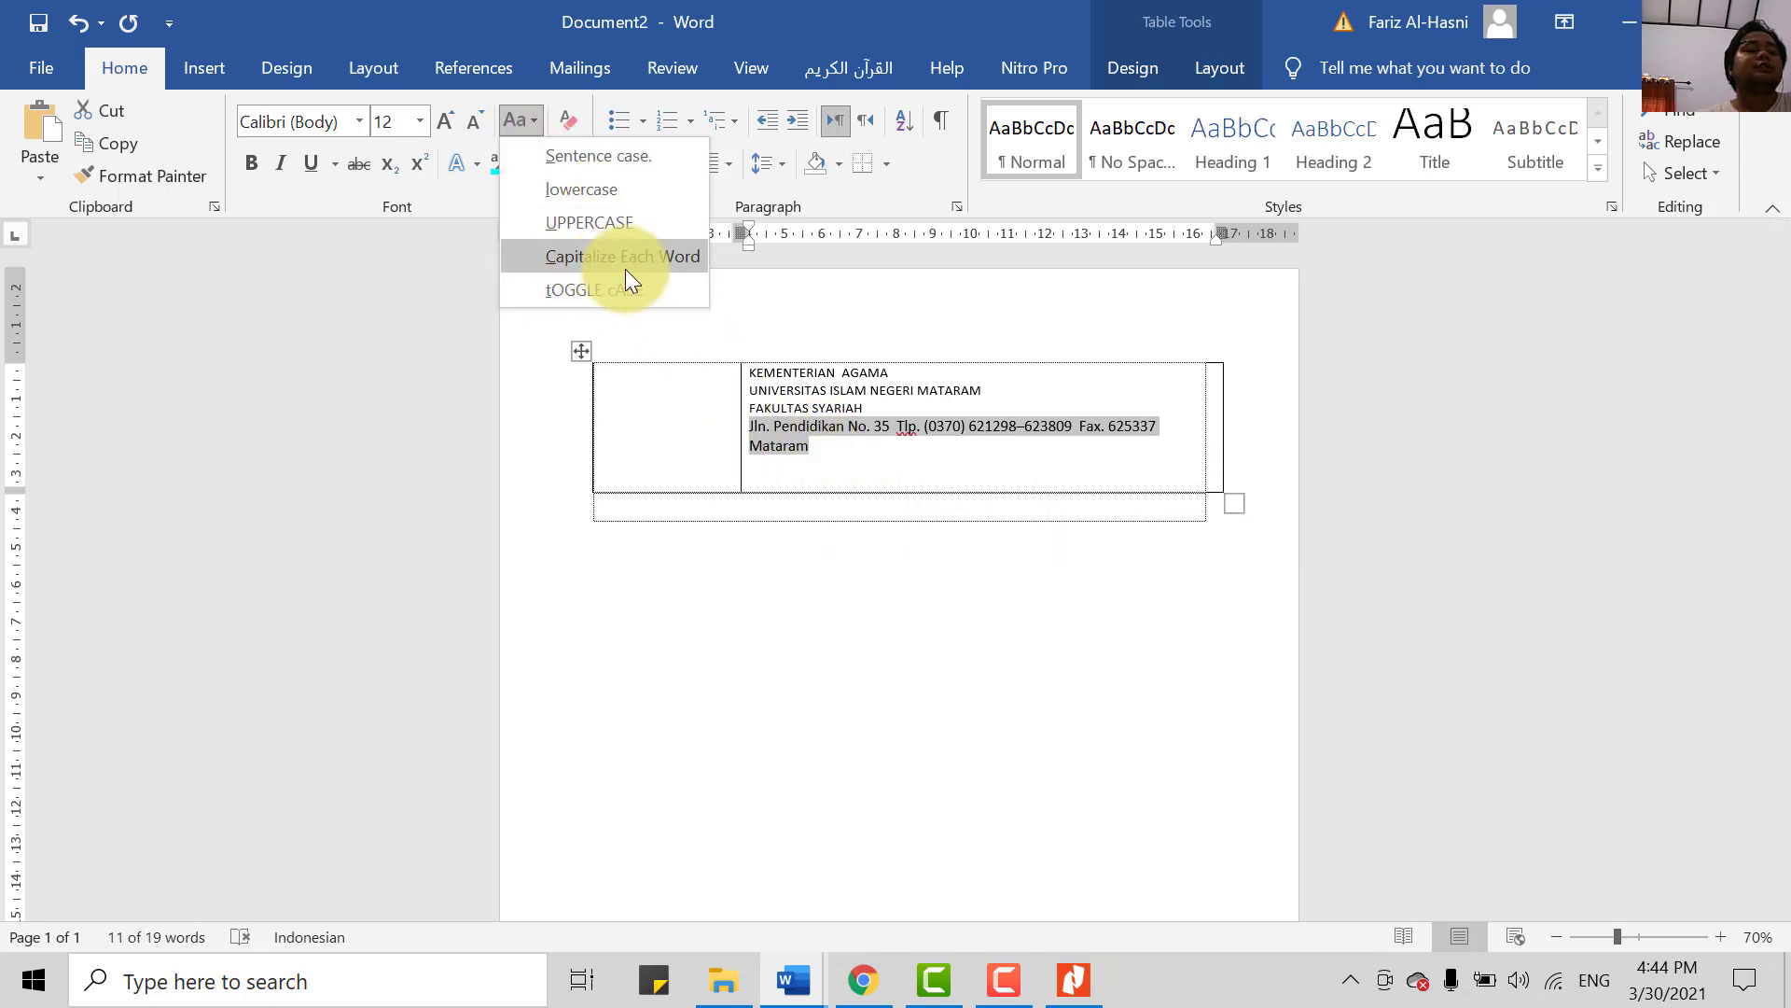
# - Set the three institution heading lines to 18 pt, leaving the address line at 12 pt
pyautogui.click(804, 446)
pyautogui.click(827, 455)
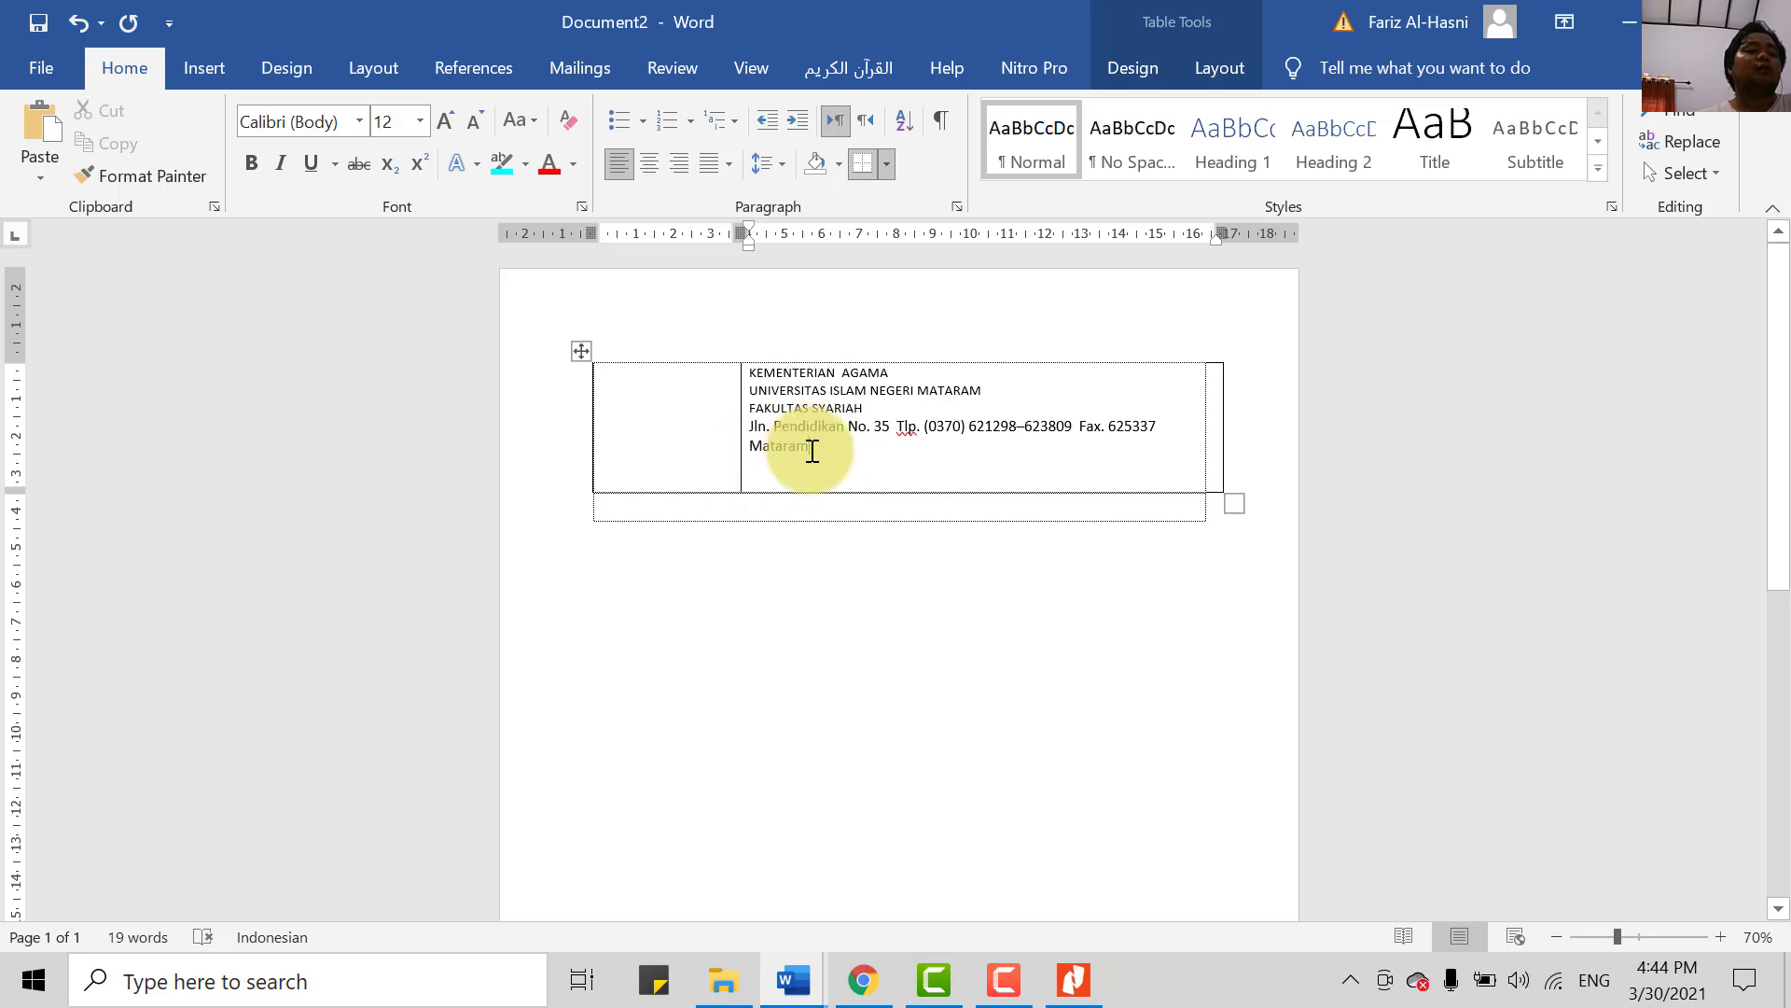
pyautogui.moveTo(753, 371); pyautogui.dragTo(901, 427)
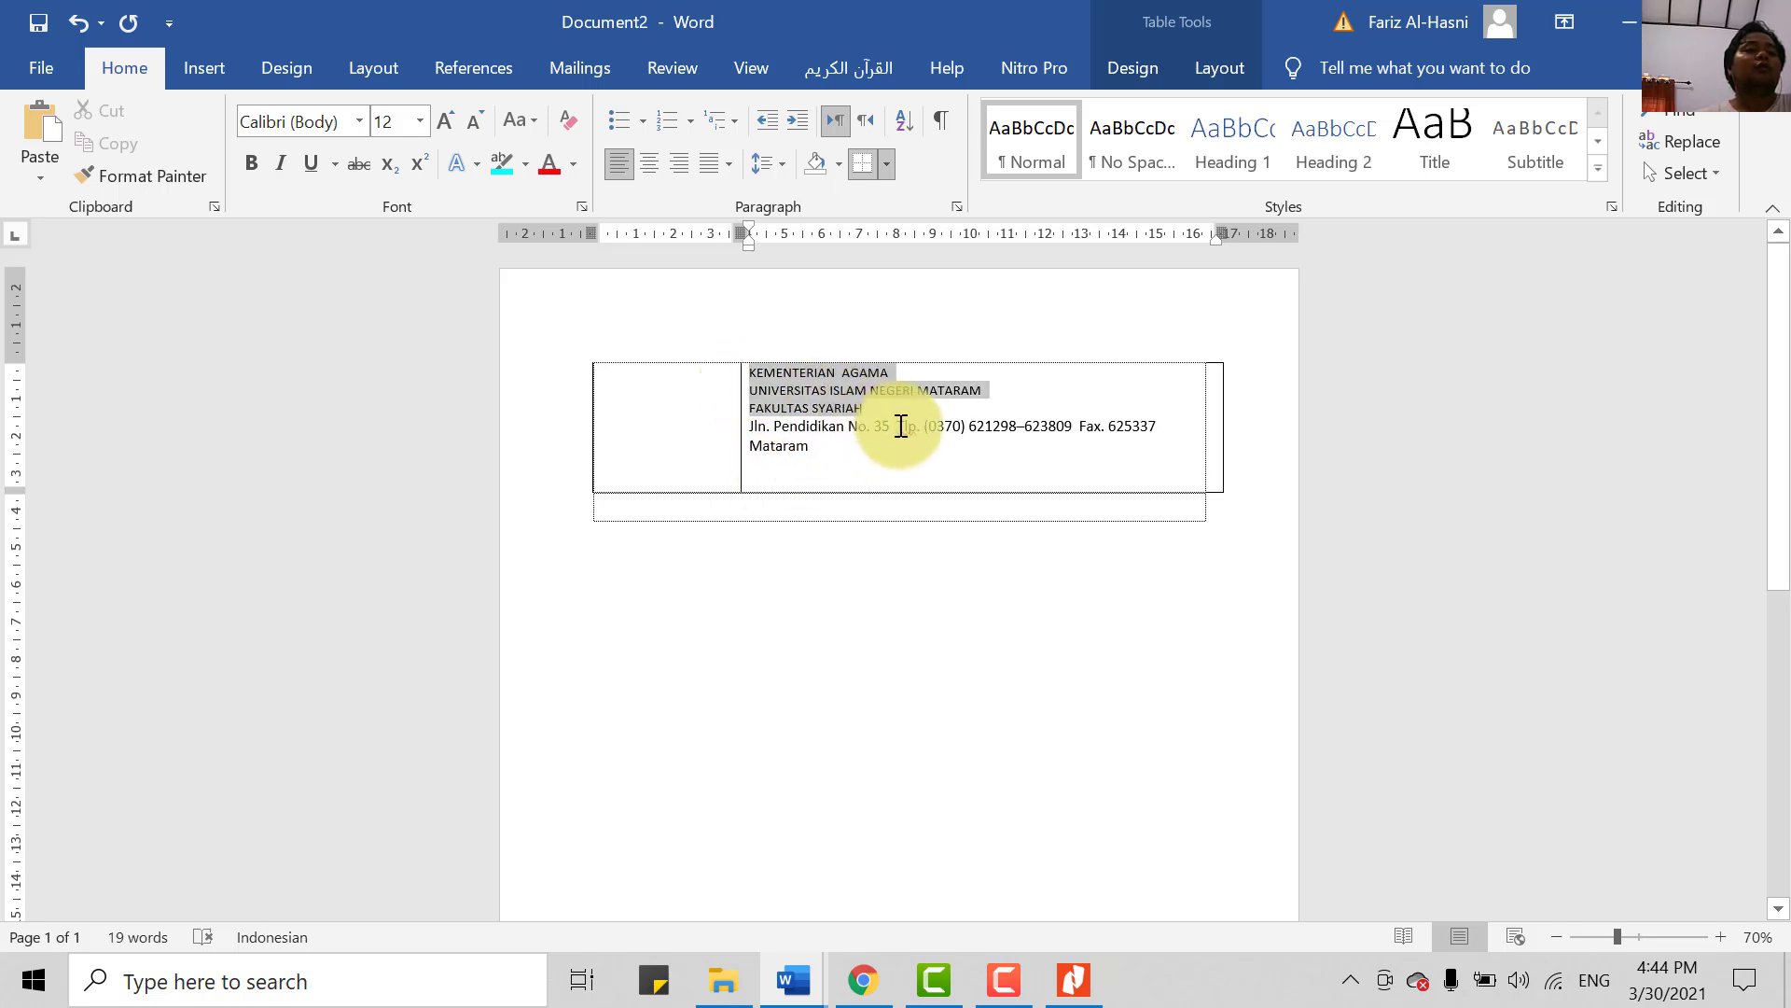
pyautogui.click(421, 122)
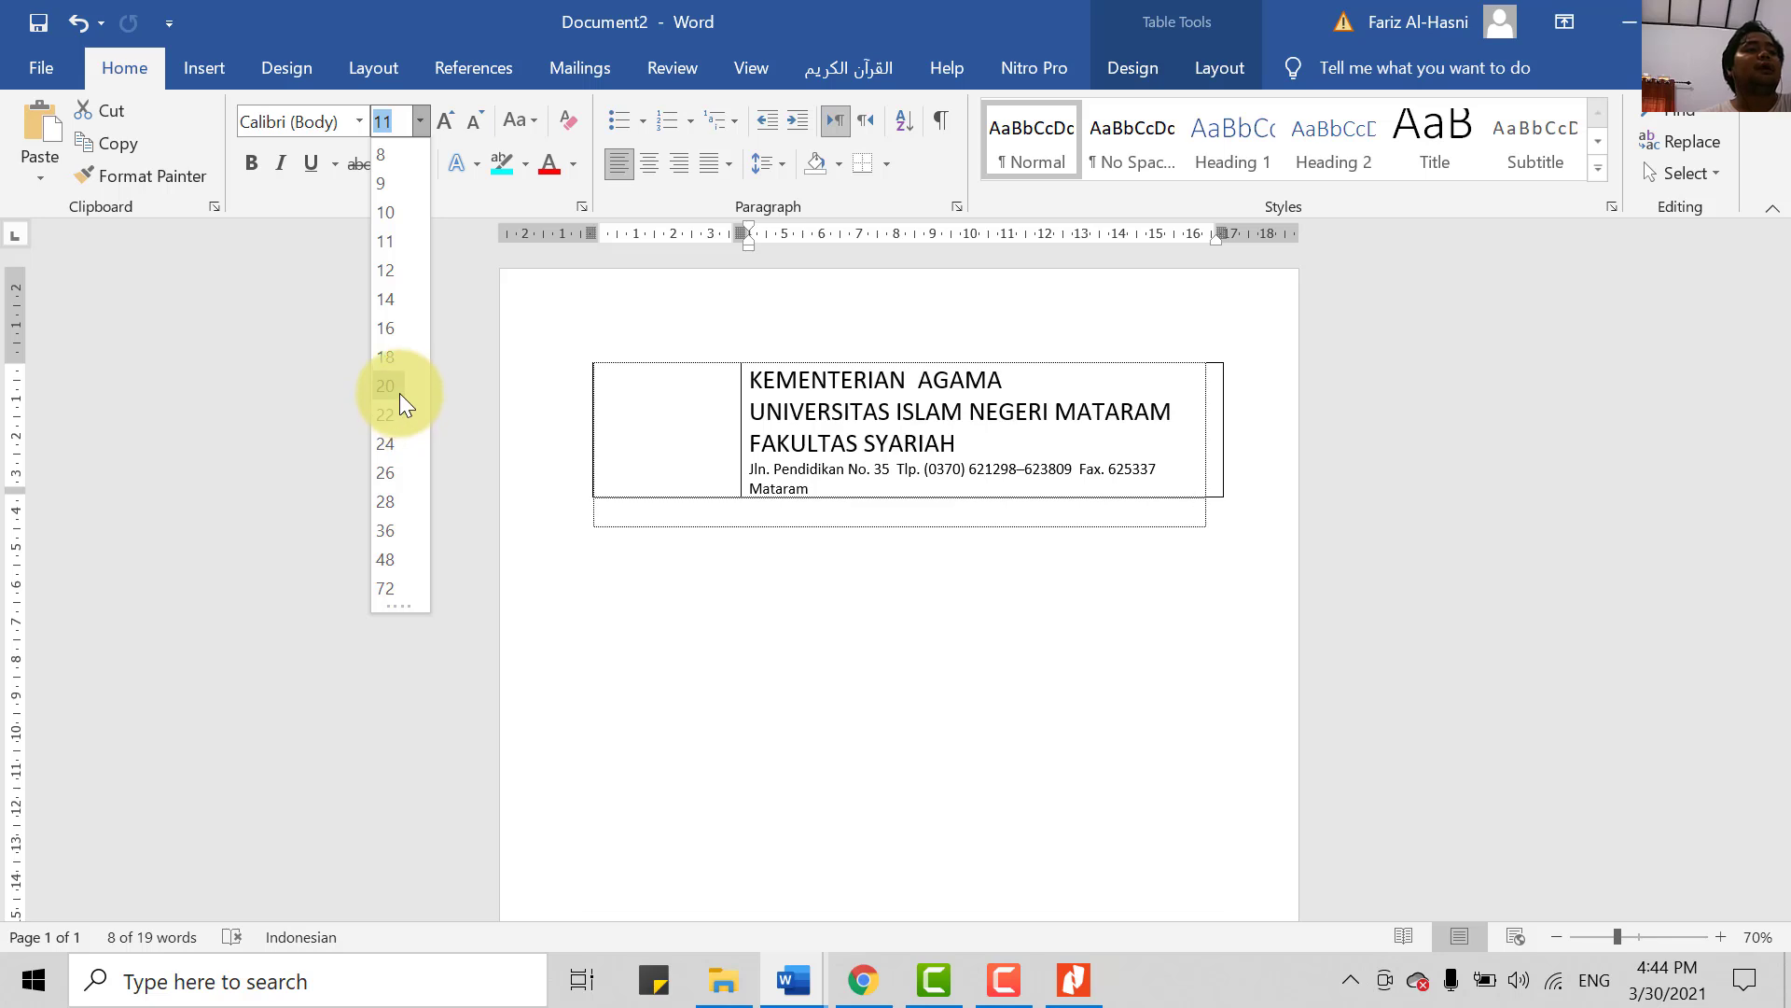
pyautogui.click(397, 366)
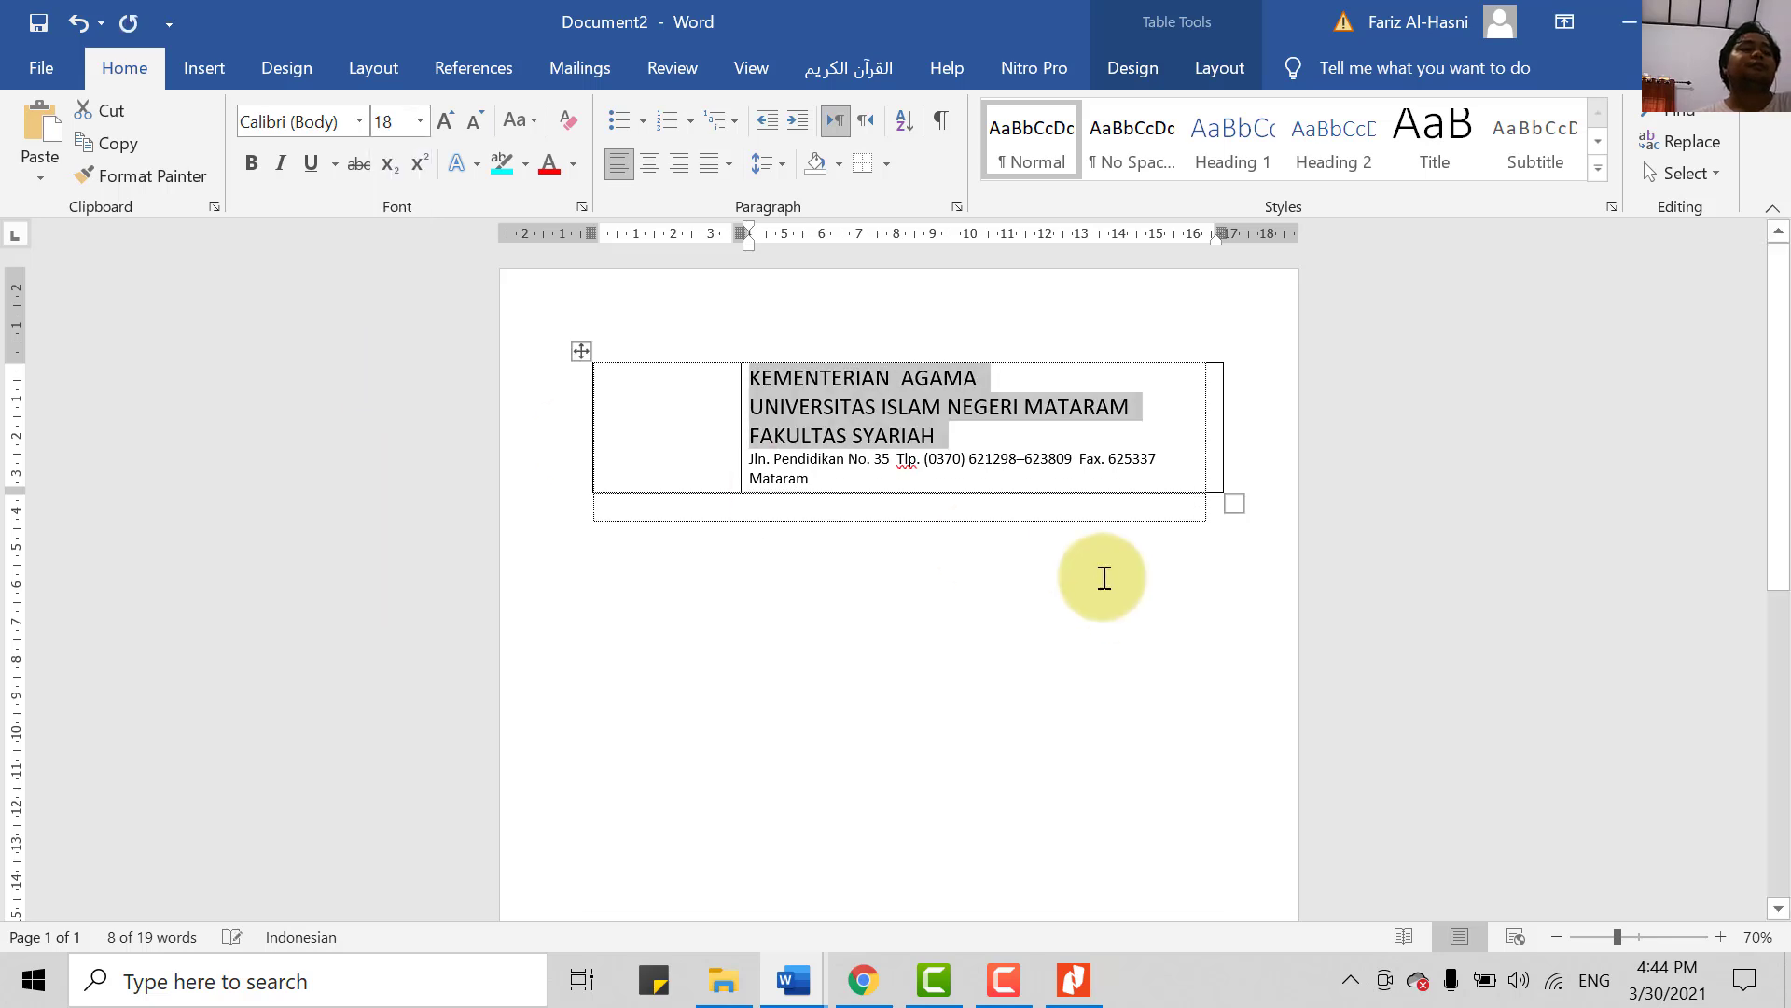
pyautogui.click(969, 461)
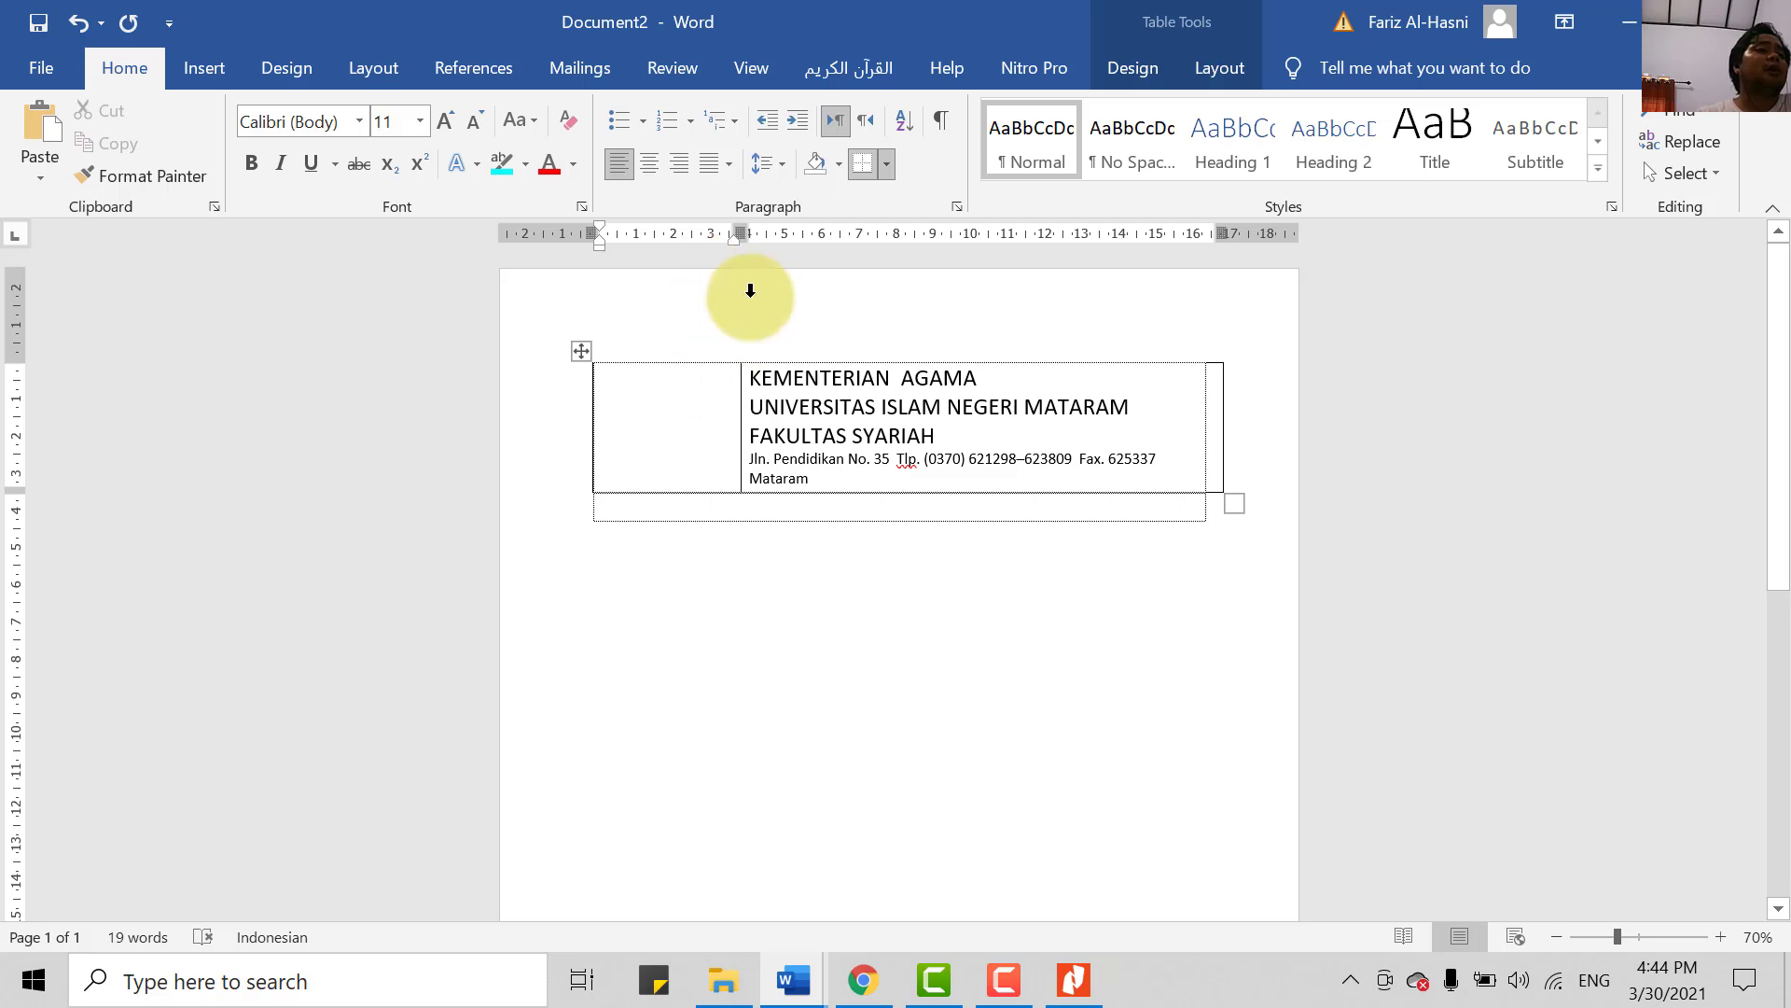
# - Look at Word's Insert picture choices, then close them without inserting anything
pyautogui.click(207, 71)
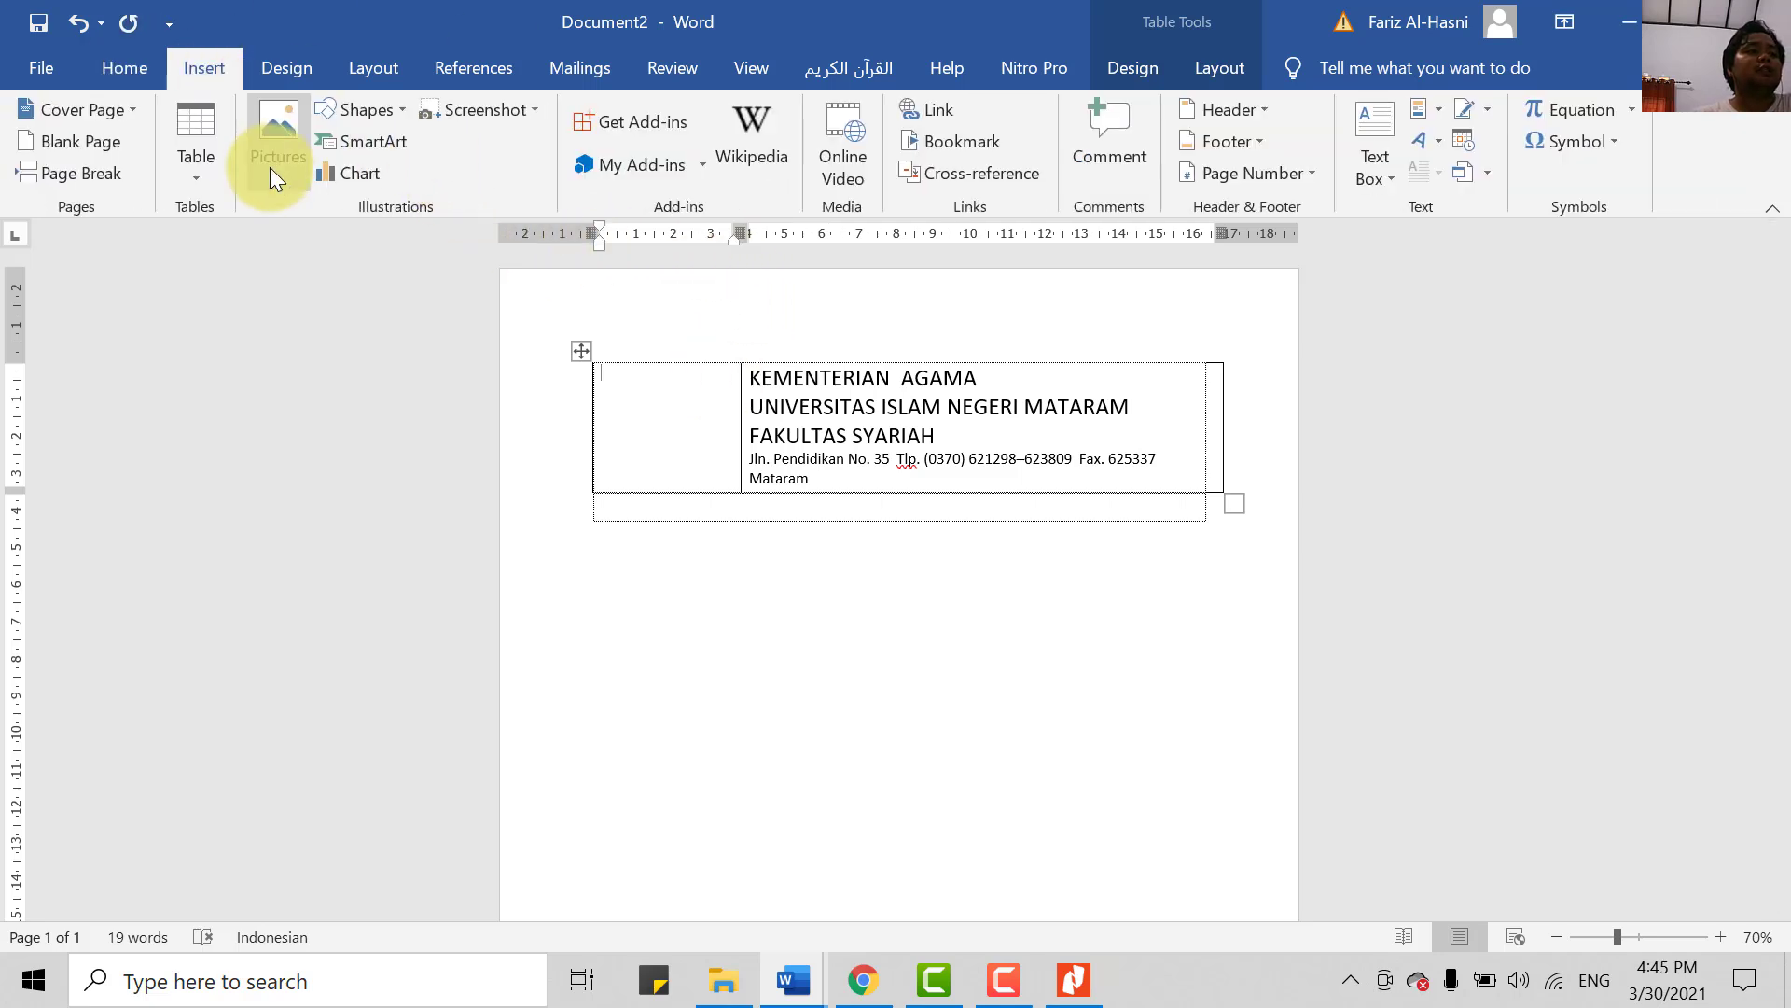
pyautogui.click(272, 165)
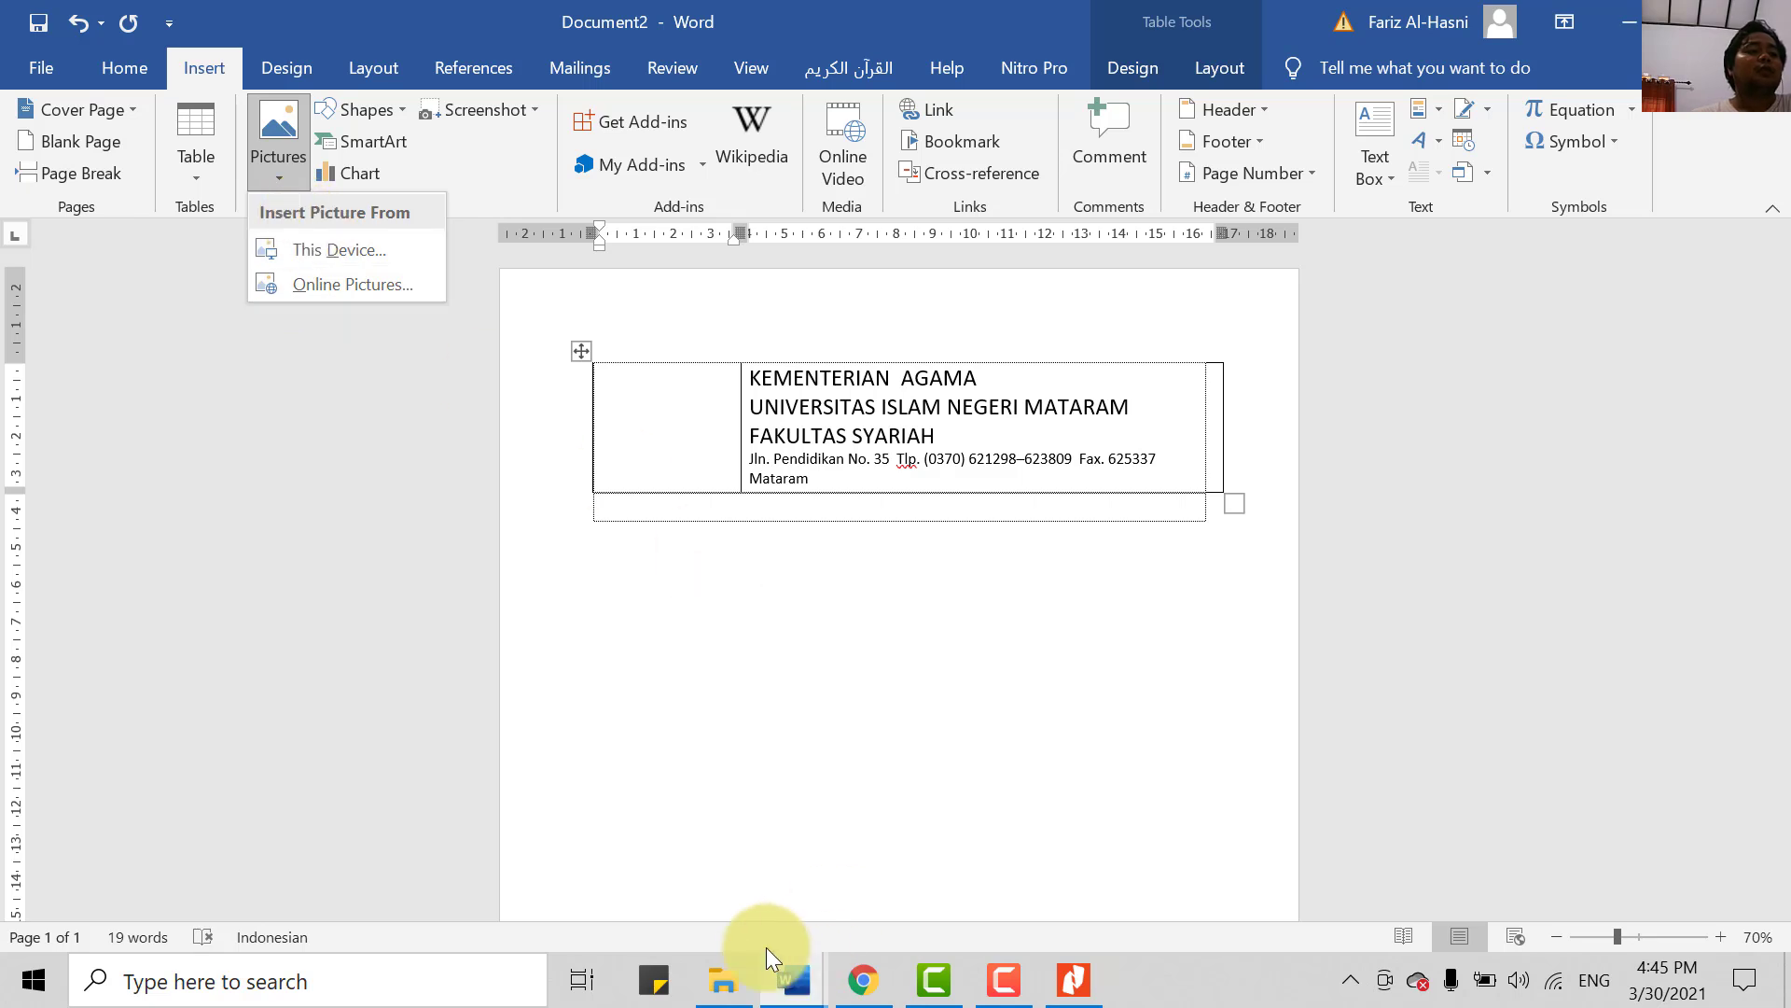
pyautogui.click(724, 709)
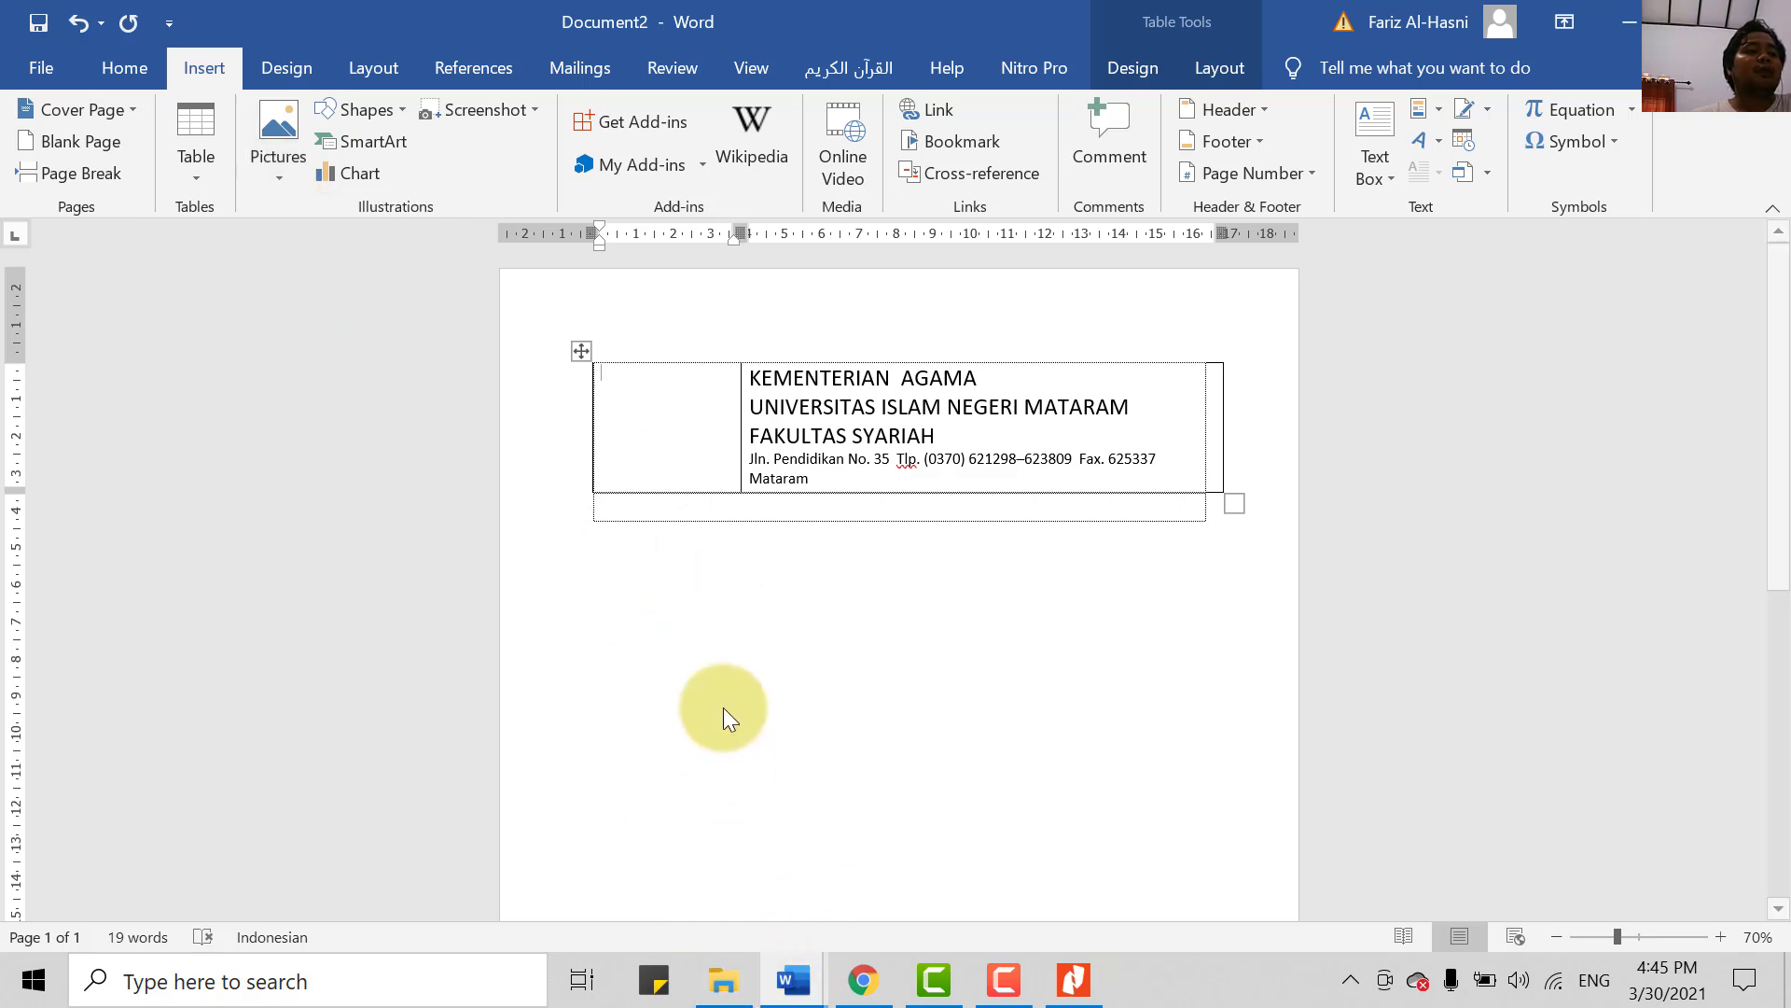
# - Copy the UIN-Mataram logo file from the Downloads folder
pyautogui.click(729, 996)
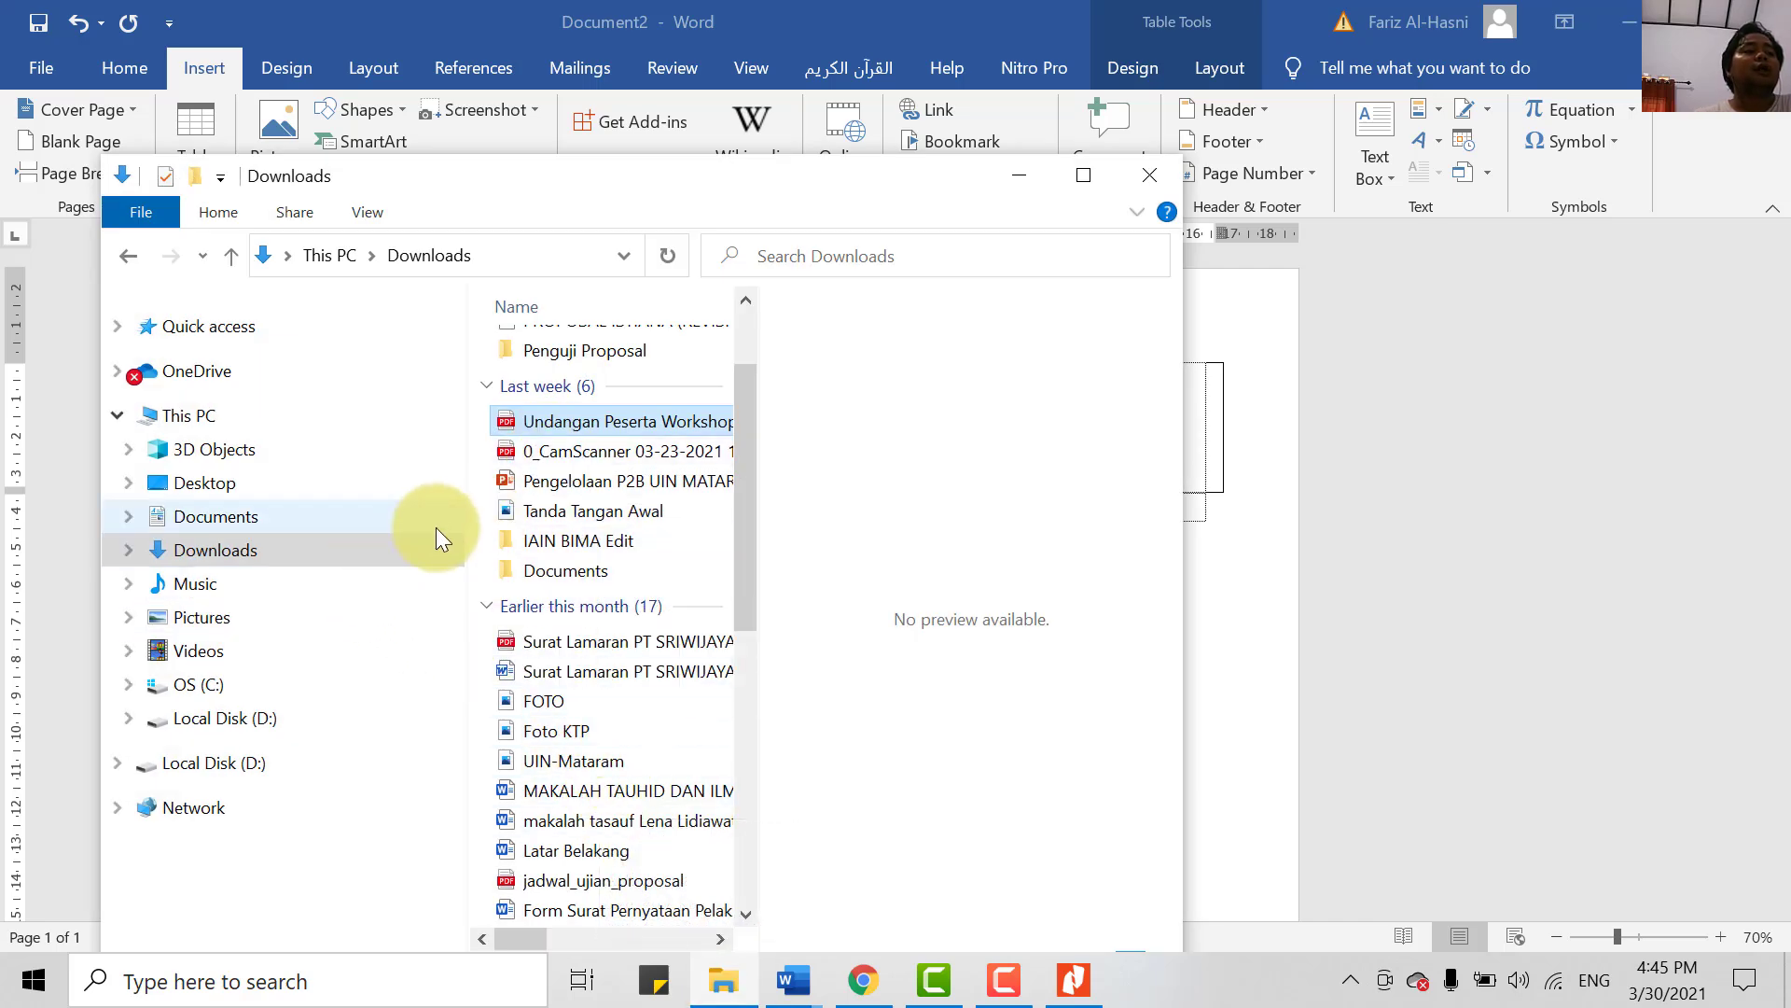
pyautogui.click(576, 762)
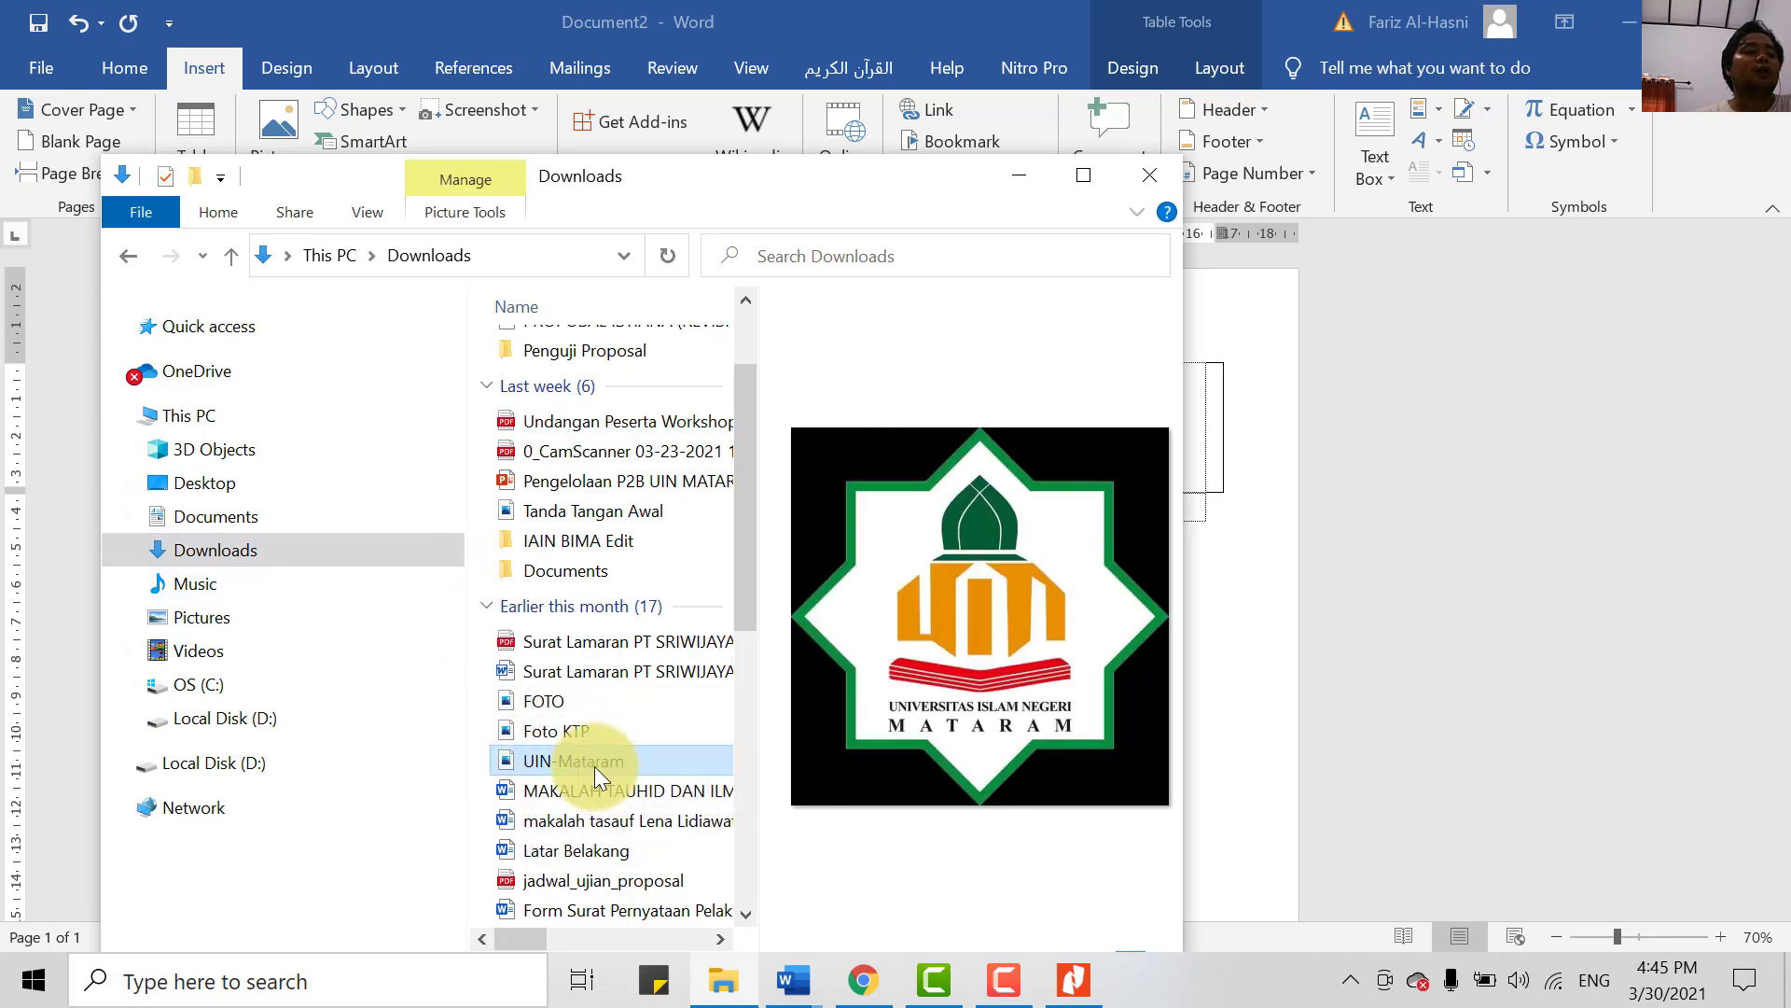
pyautogui.rightClick(597, 760)
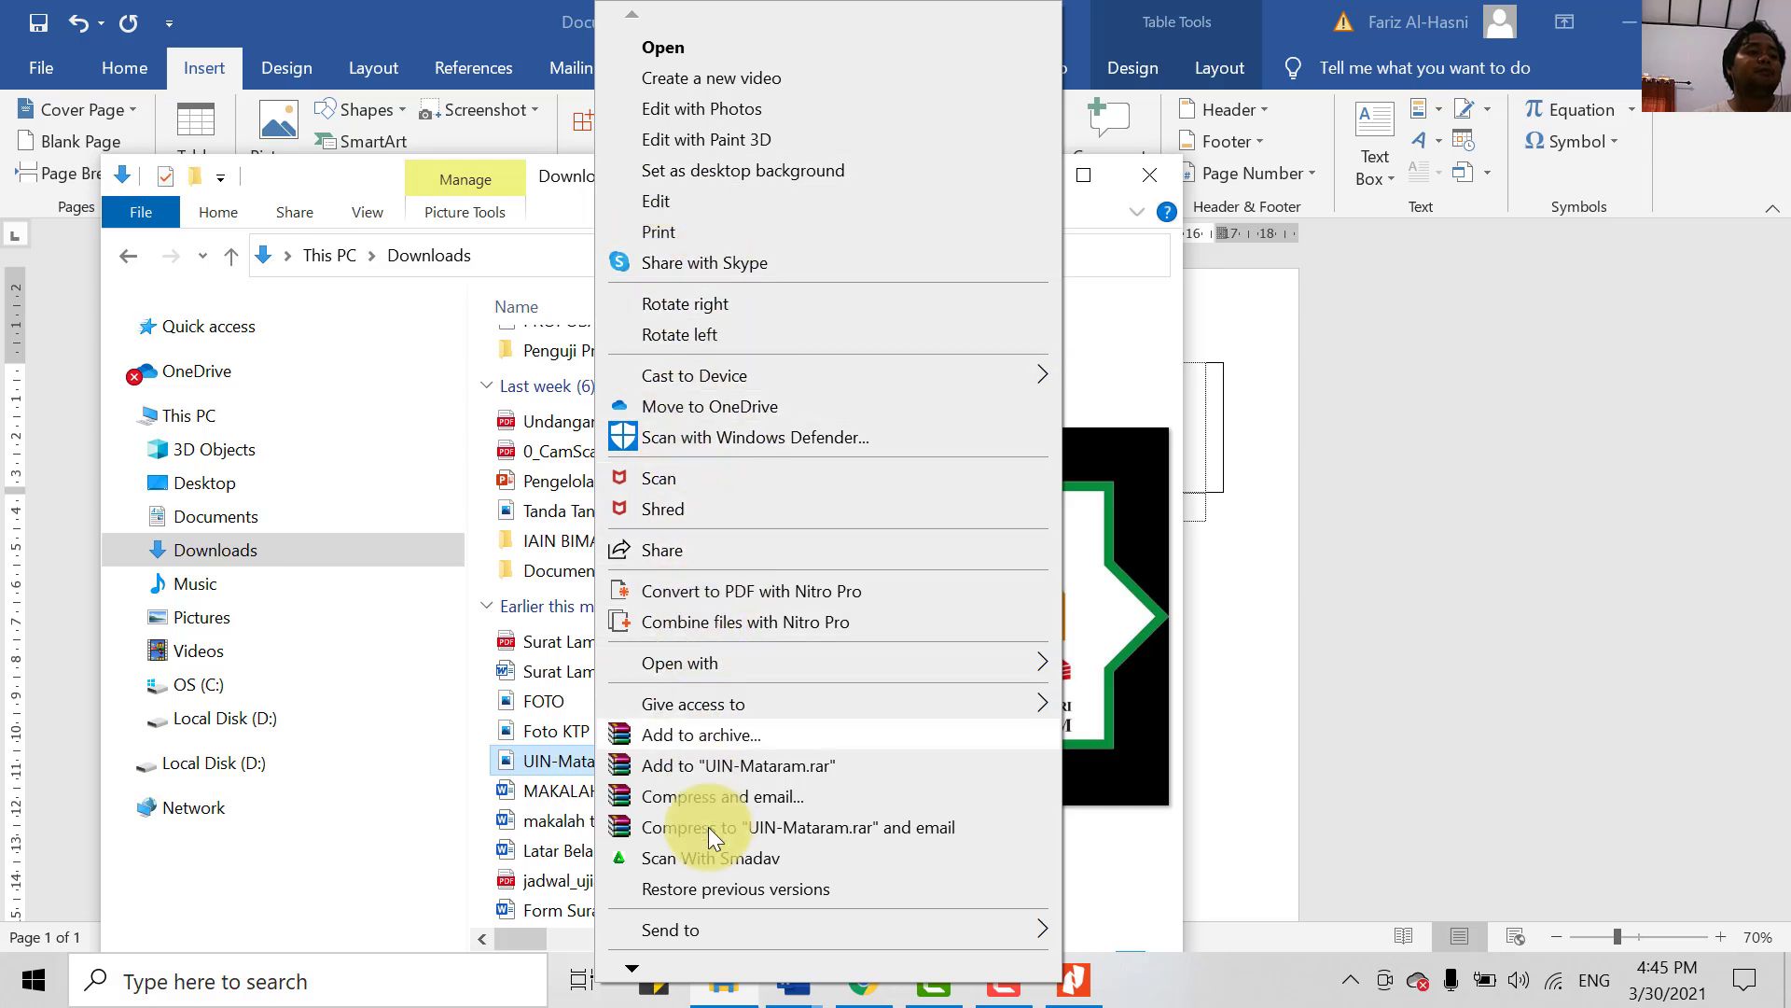
pyautogui.click(679, 935)
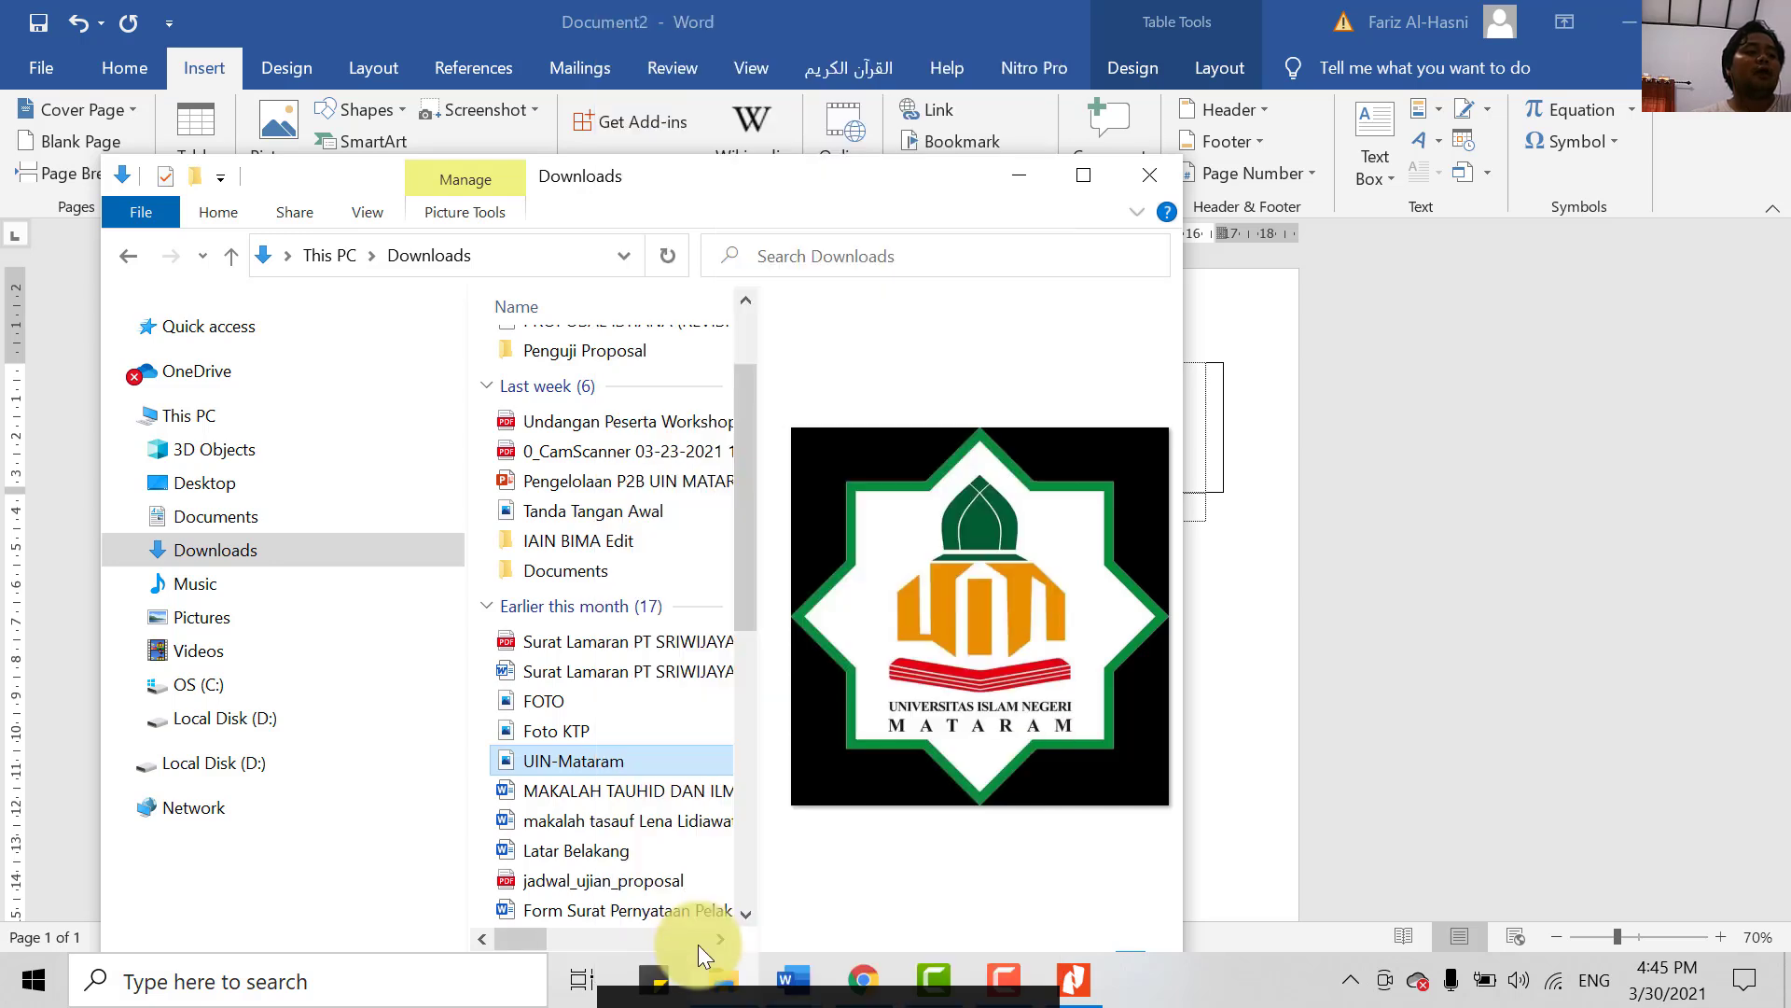
pyautogui.hotkey('ctrl', 'c')
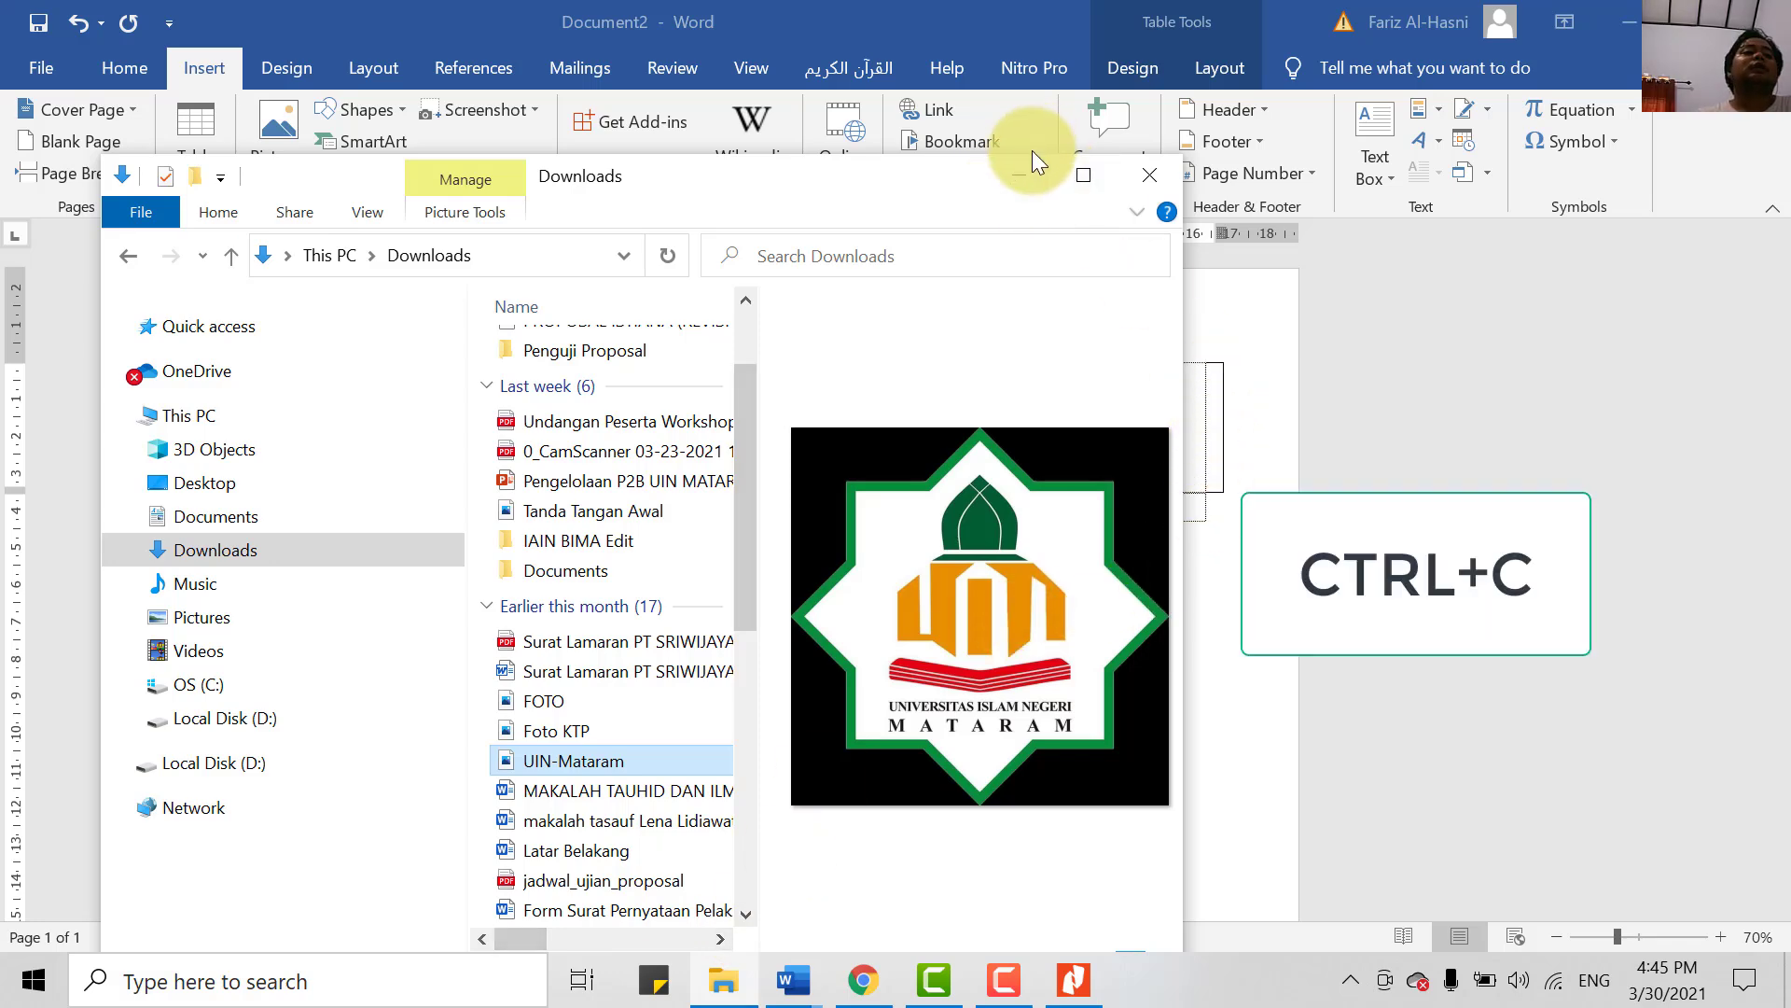
# - Paste the UIN-Mataram logo into the letterhead table
pyautogui.click(1016, 175)
pyautogui.rightClick(751, 596)
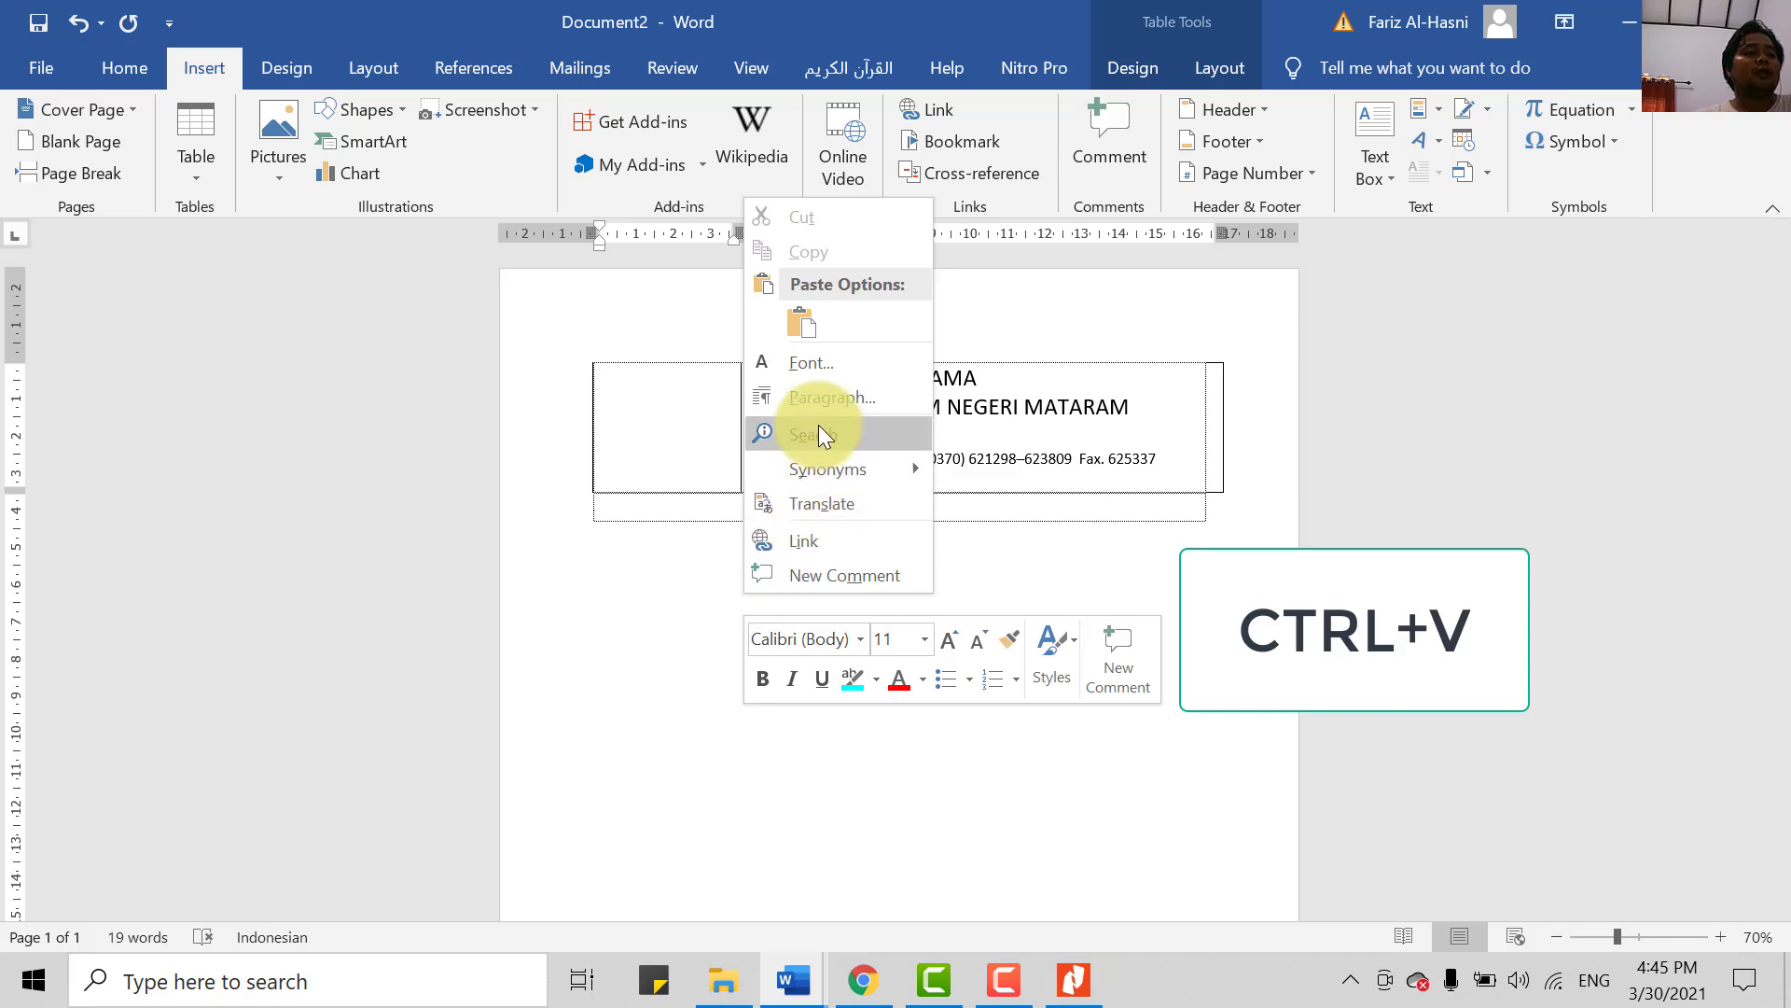
pyautogui.click(802, 322)
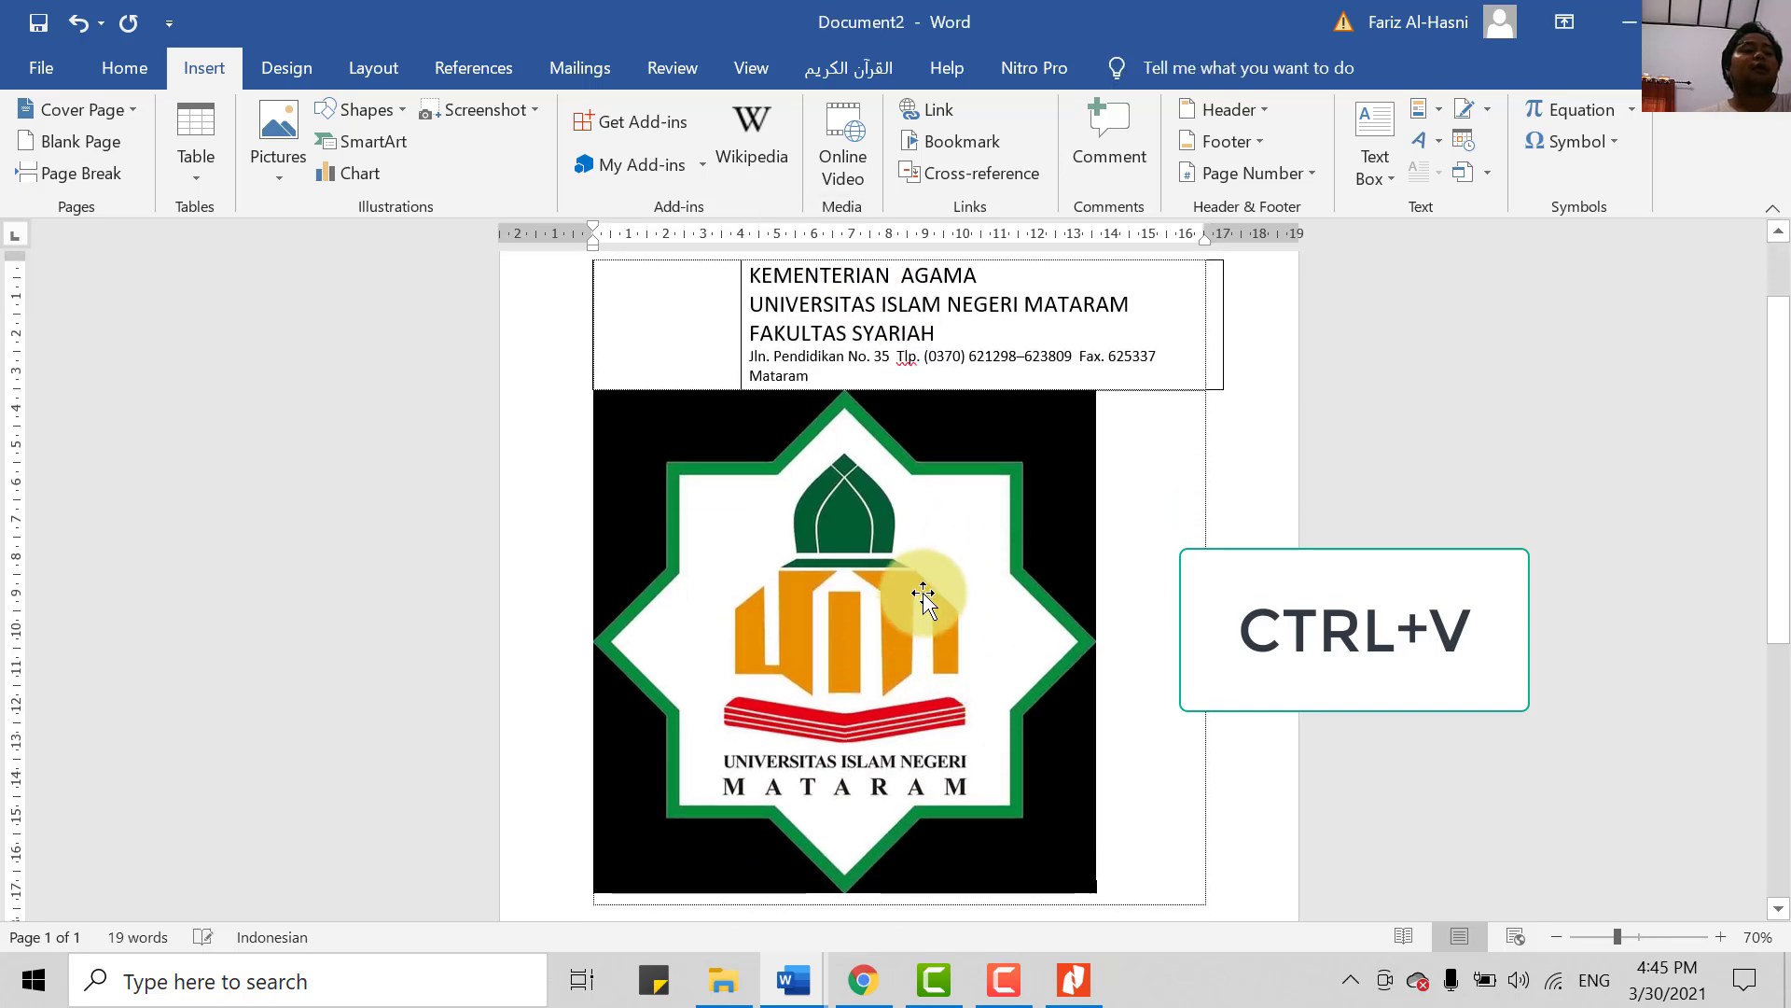
pyautogui.click(1006, 681)
pyautogui.scroll(-1, 1008, 640)
pyautogui.scroll(3, 991, 668)
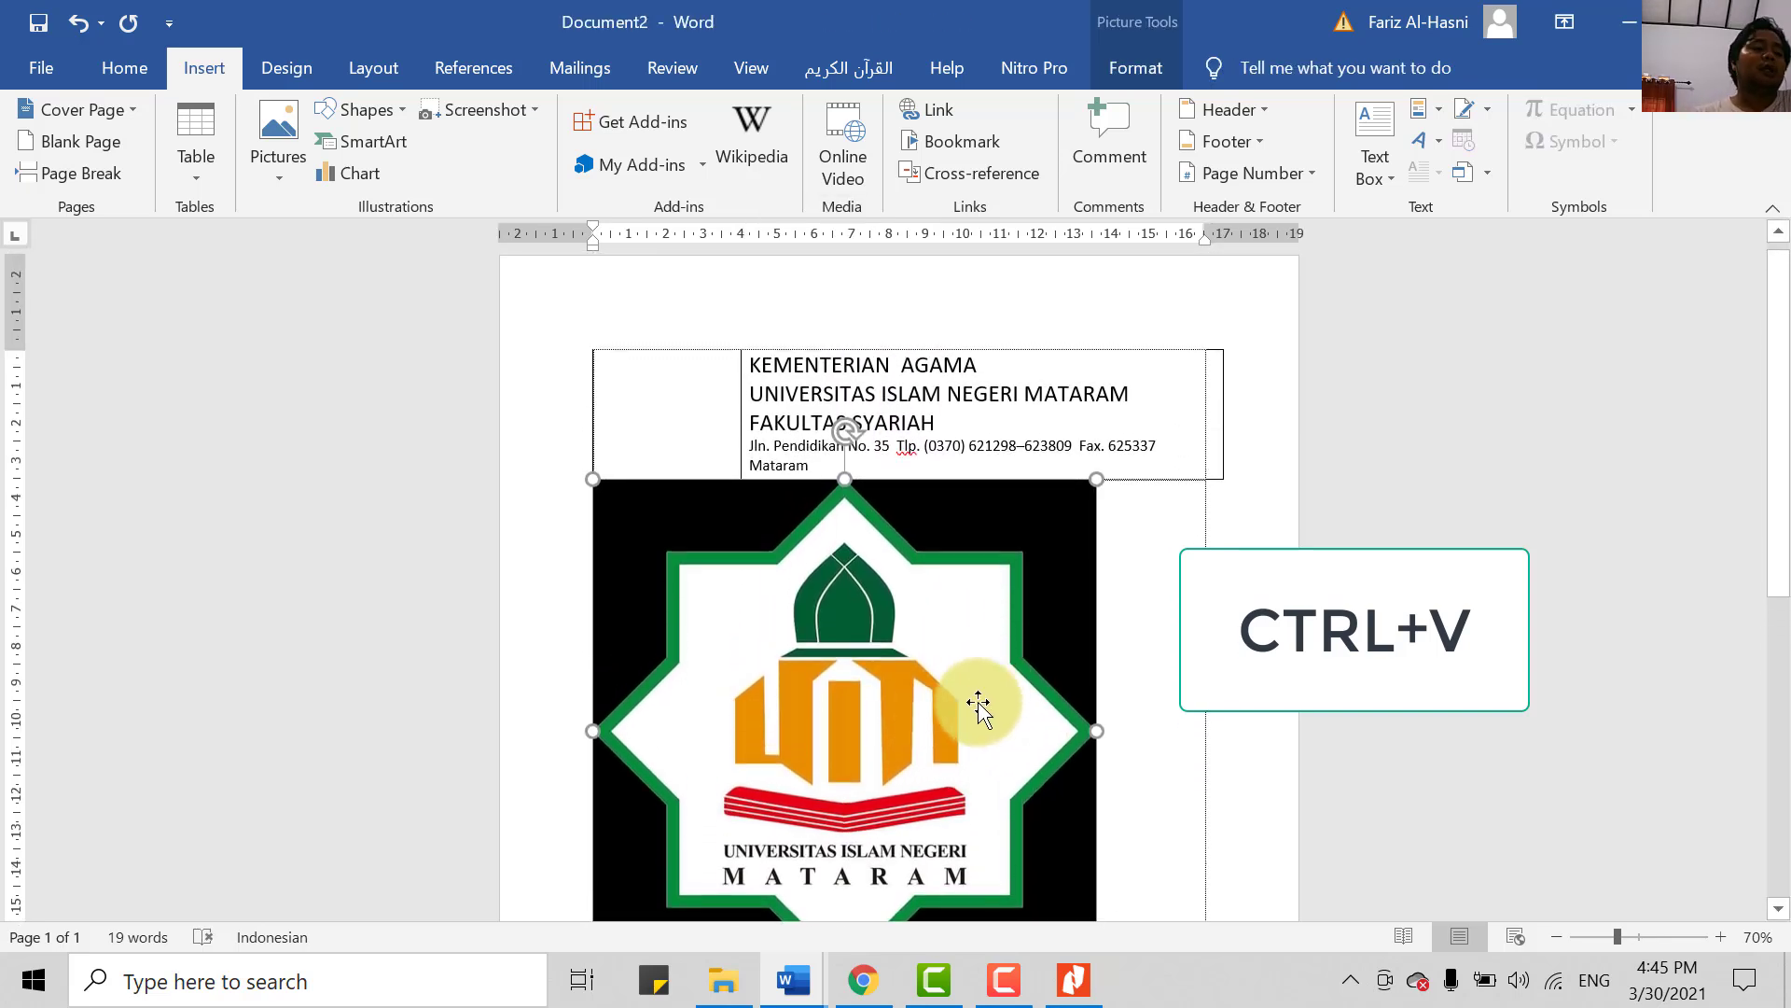
pyautogui.scroll(-2, 979, 709)
pyautogui.scroll(2, 968, 584)
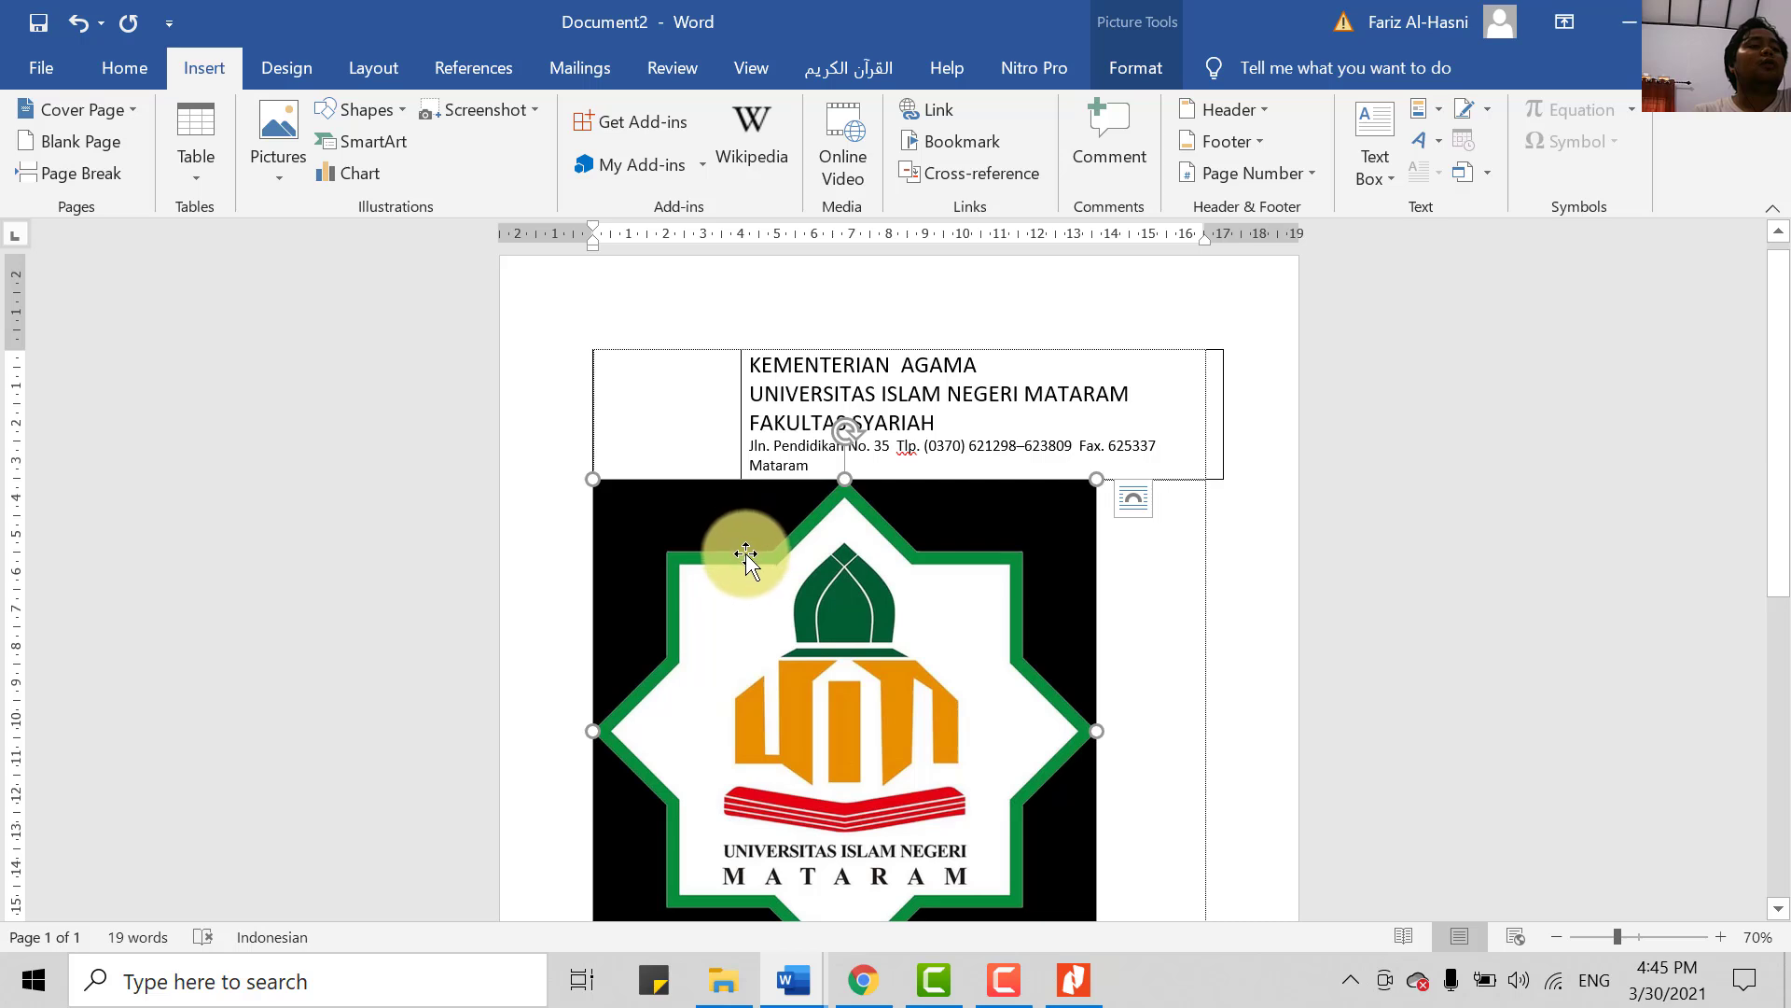
pyautogui.scroll(-1, 765, 559)
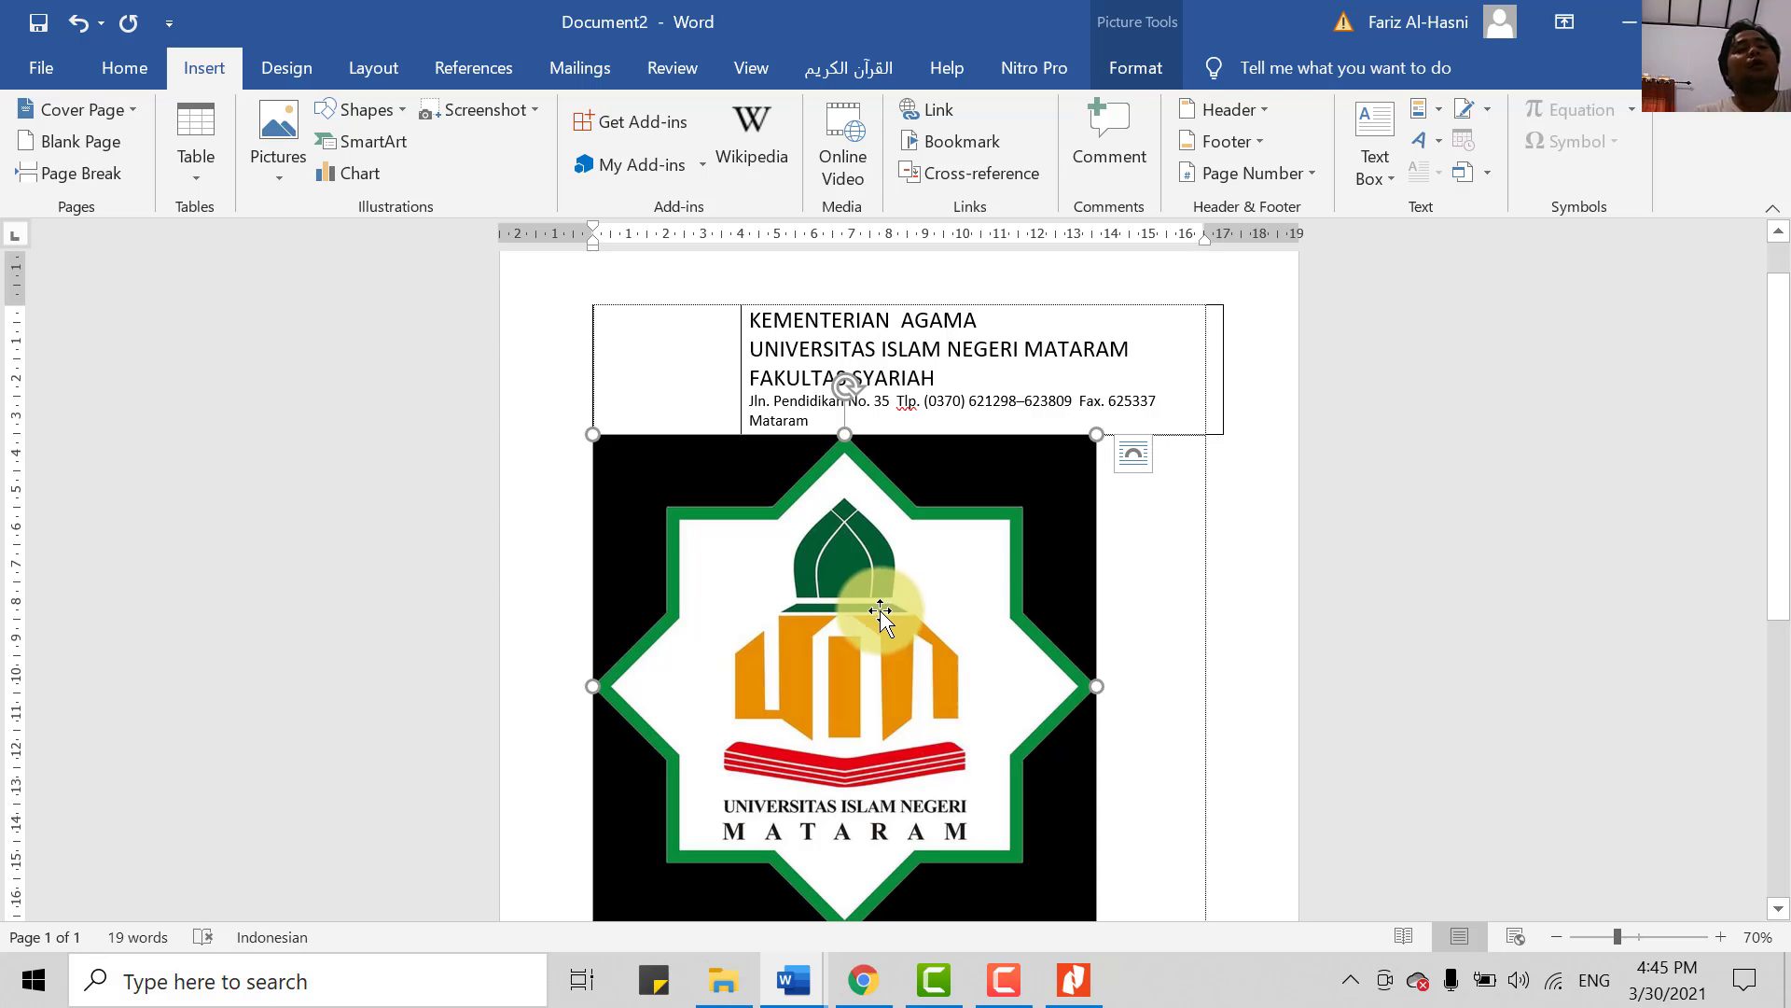
pyautogui.scroll(-1, 880, 611)
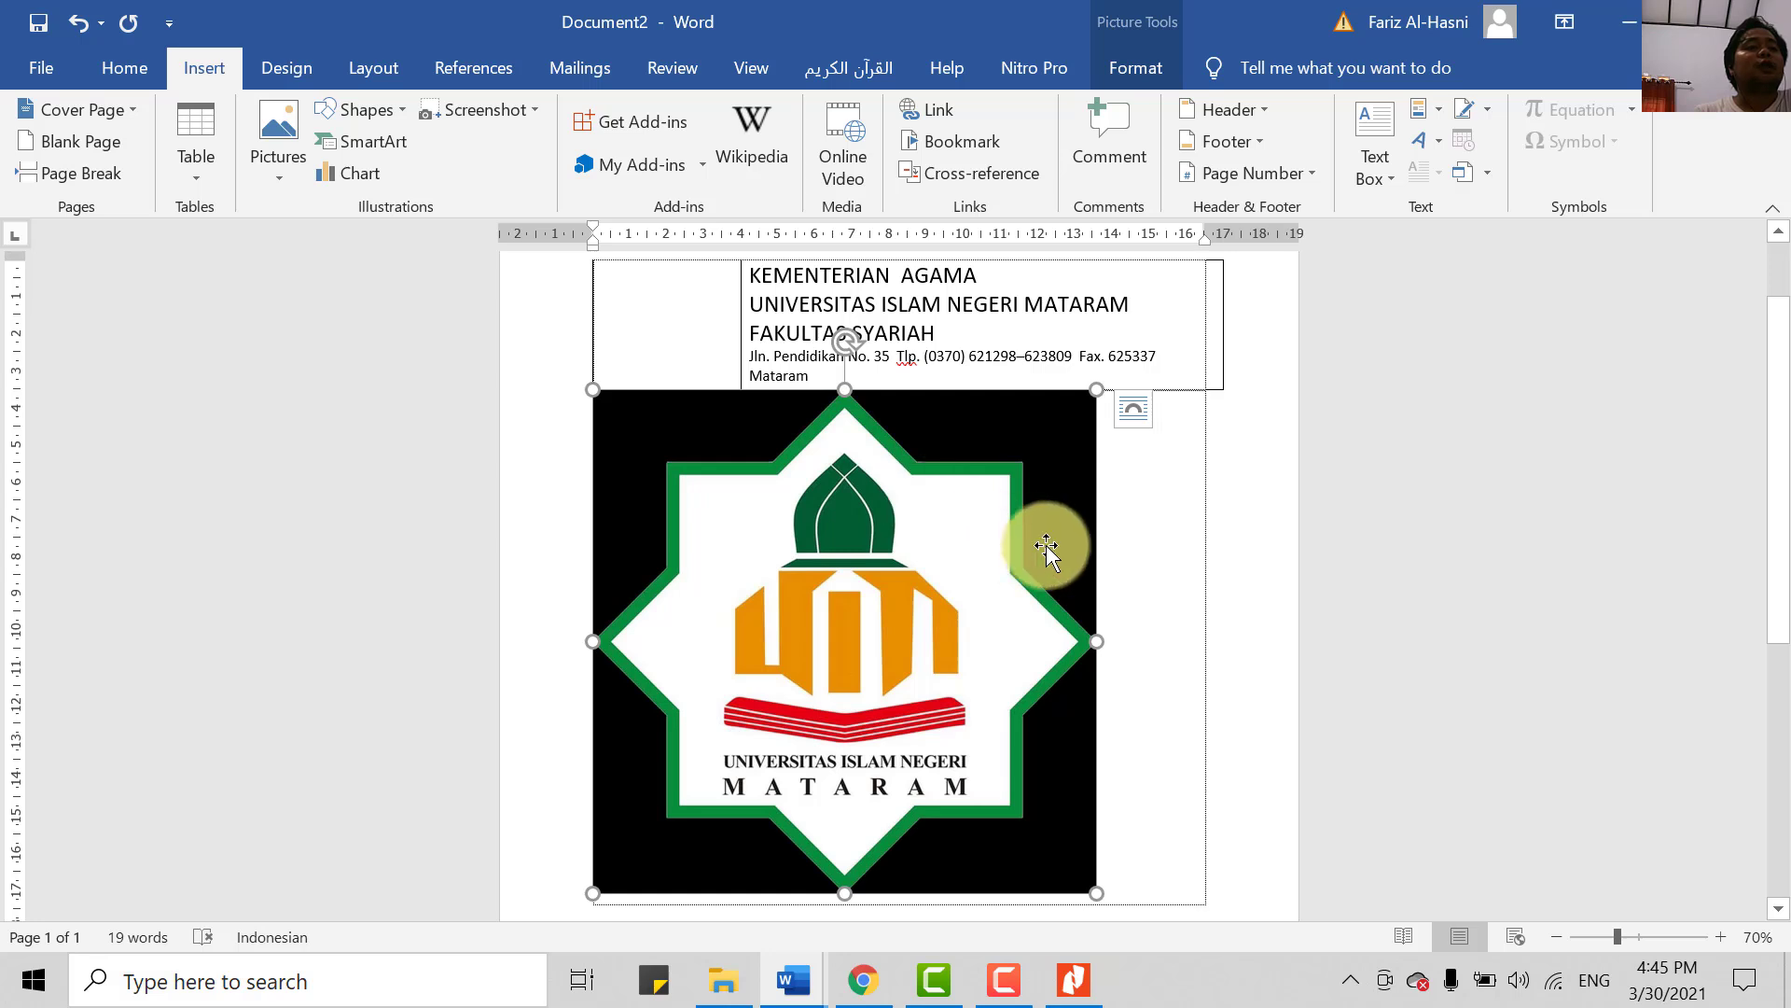
pyautogui.scroll(-1, 1038, 550)
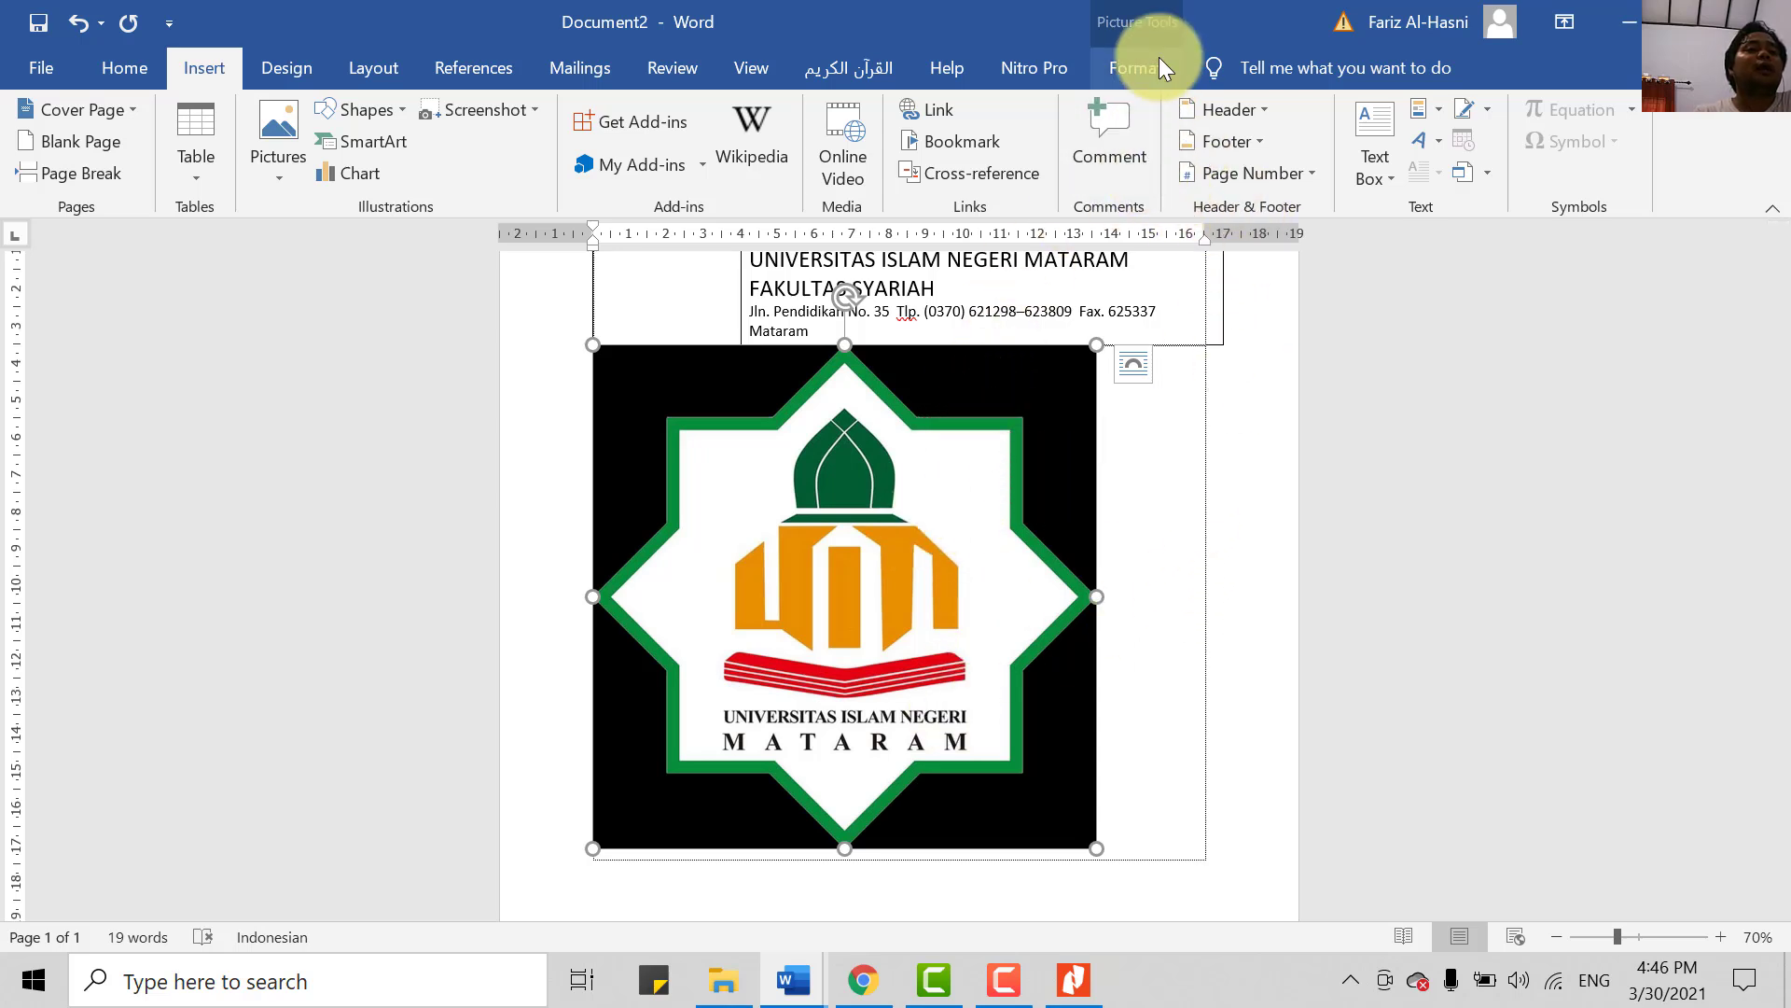
# - Select and deselect the pasted logo repeatedly until the Picture Format tab appears
pyautogui.click(1216, 536)
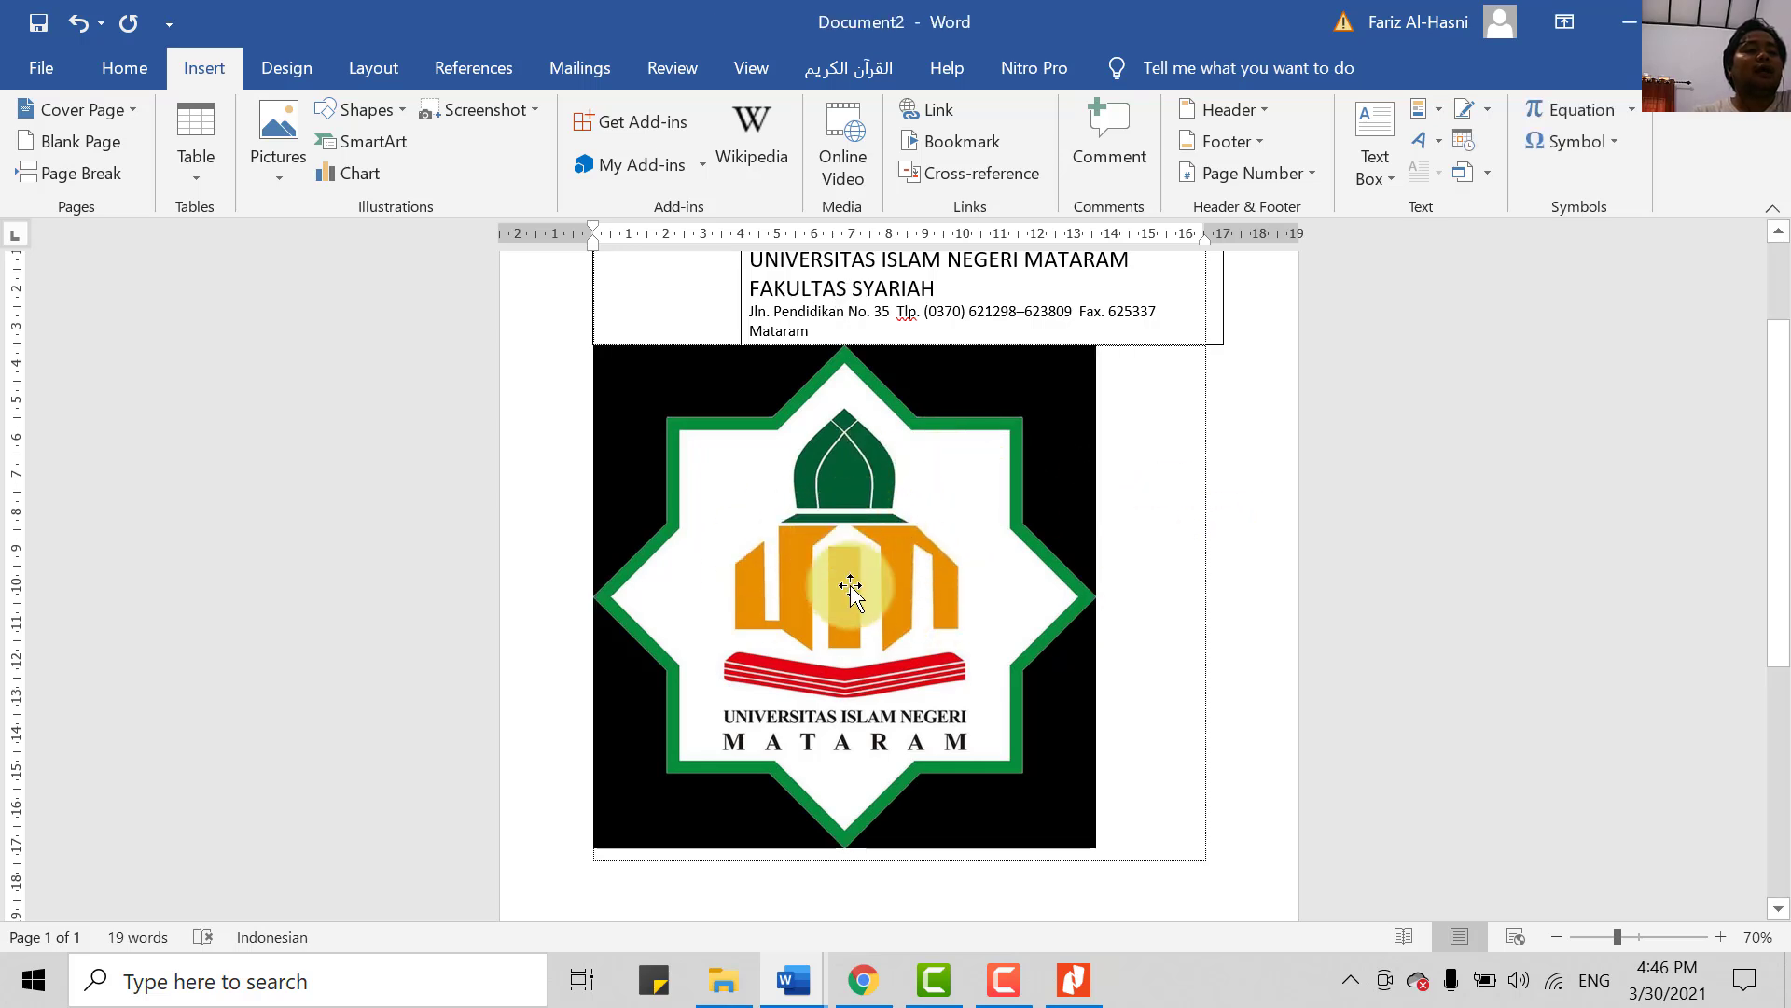
pyautogui.click(1082, 551)
pyautogui.click(1184, 579)
pyautogui.click(800, 572)
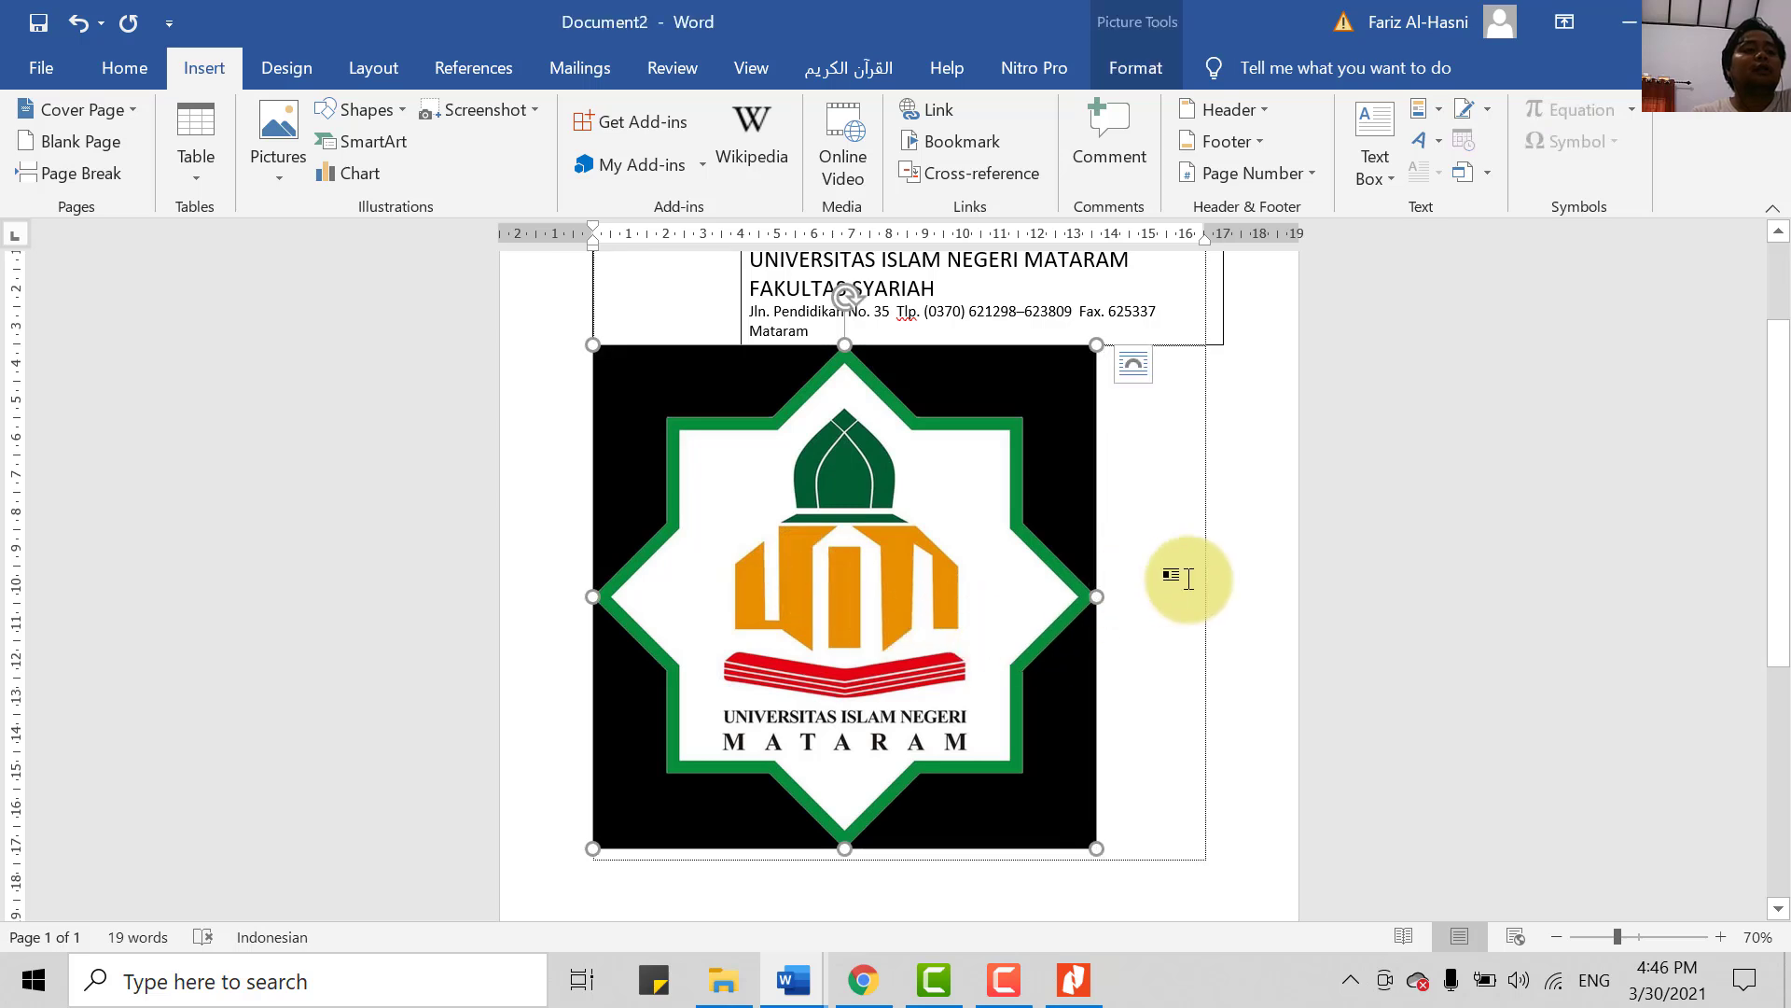
pyautogui.click(1183, 579)
pyautogui.click(884, 604)
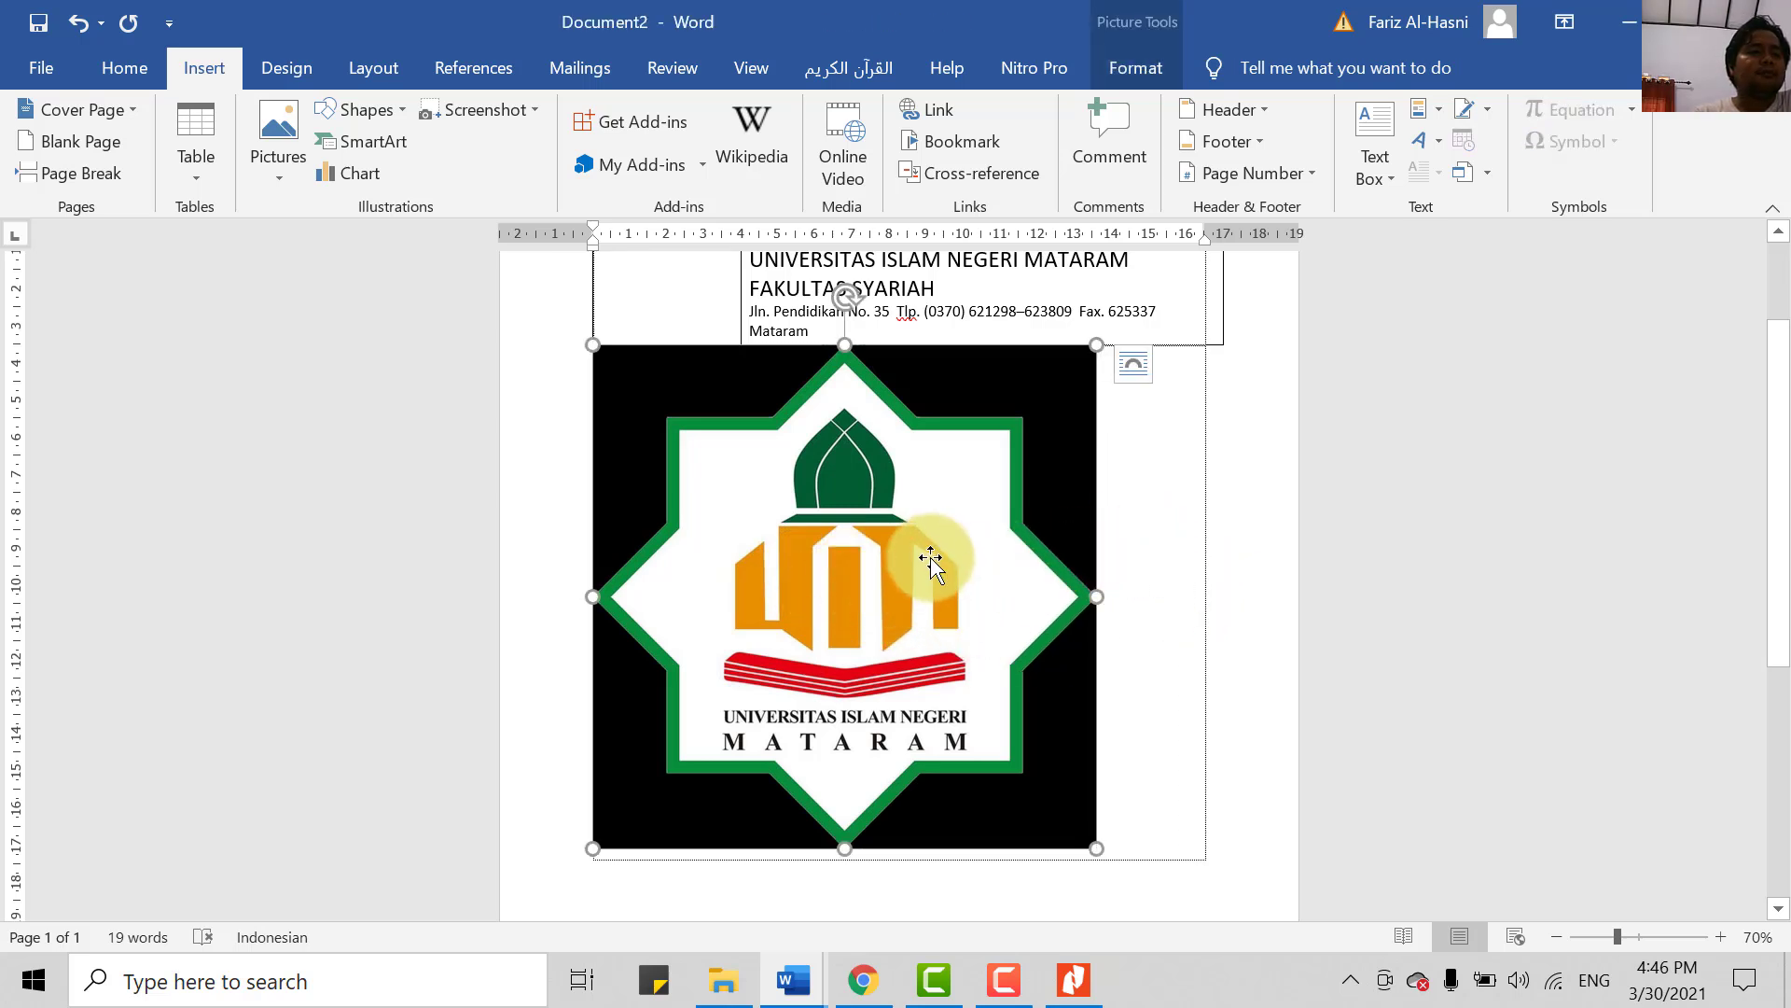
pyautogui.click(1145, 541)
pyautogui.click(934, 587)
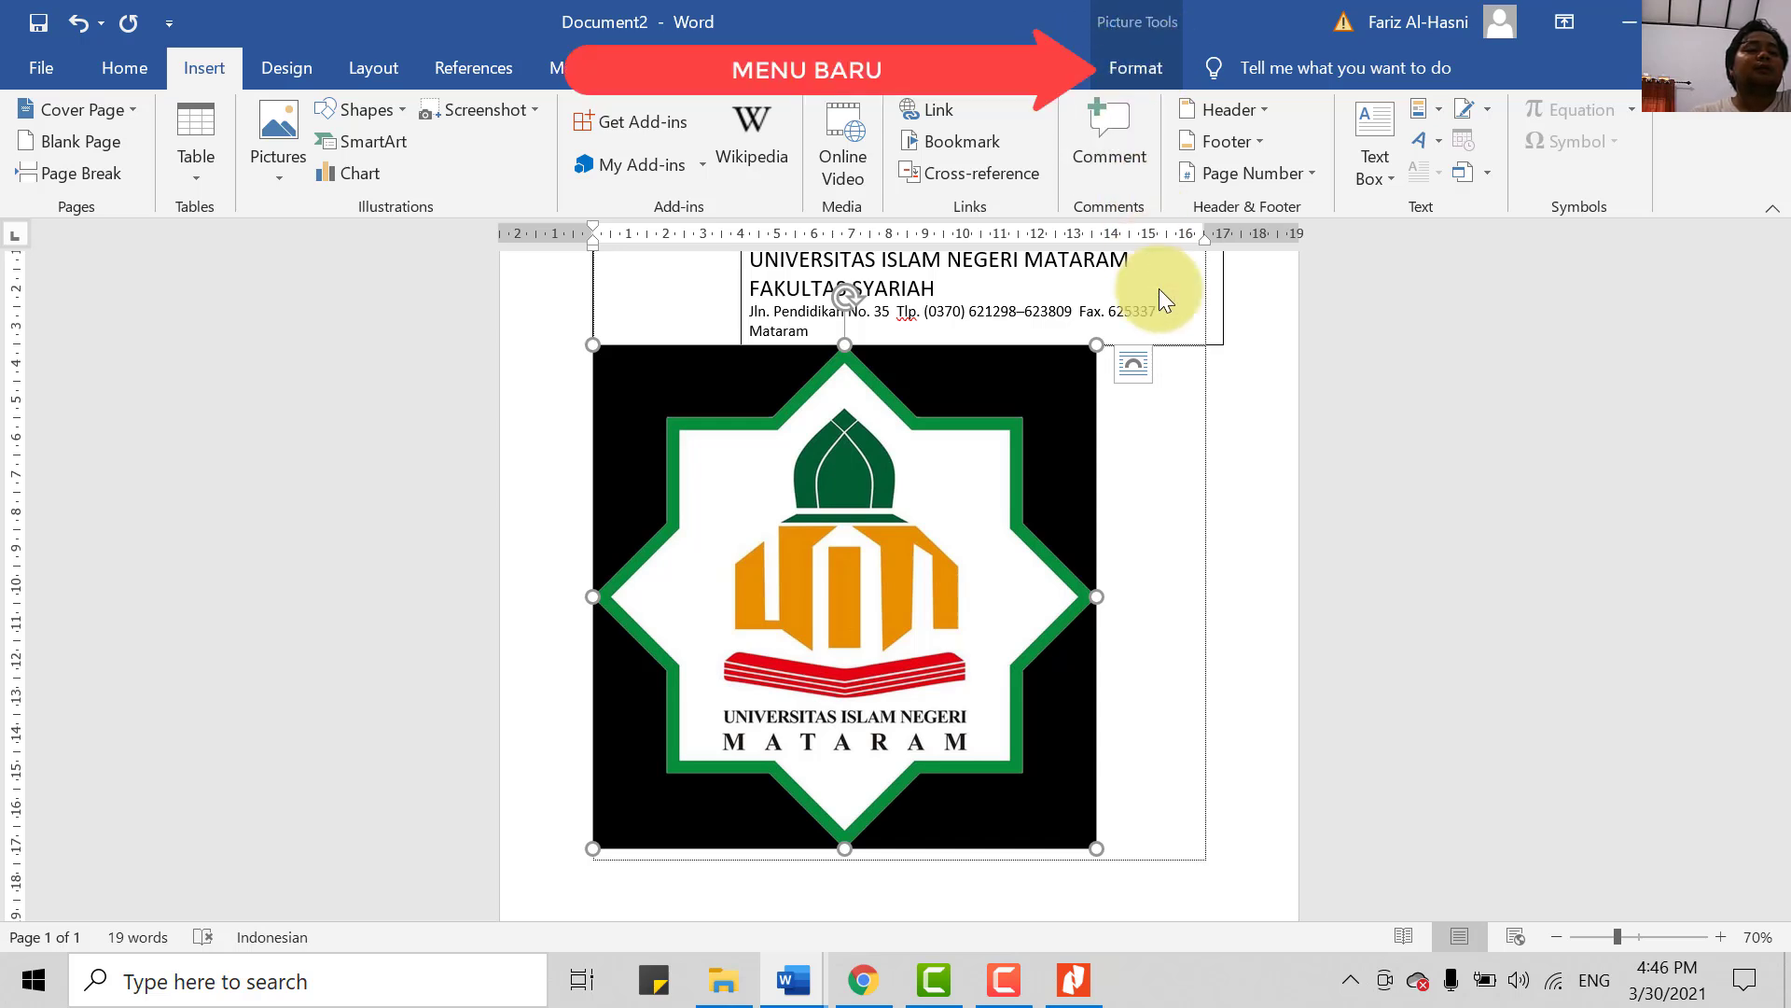
pyautogui.click(1183, 426)
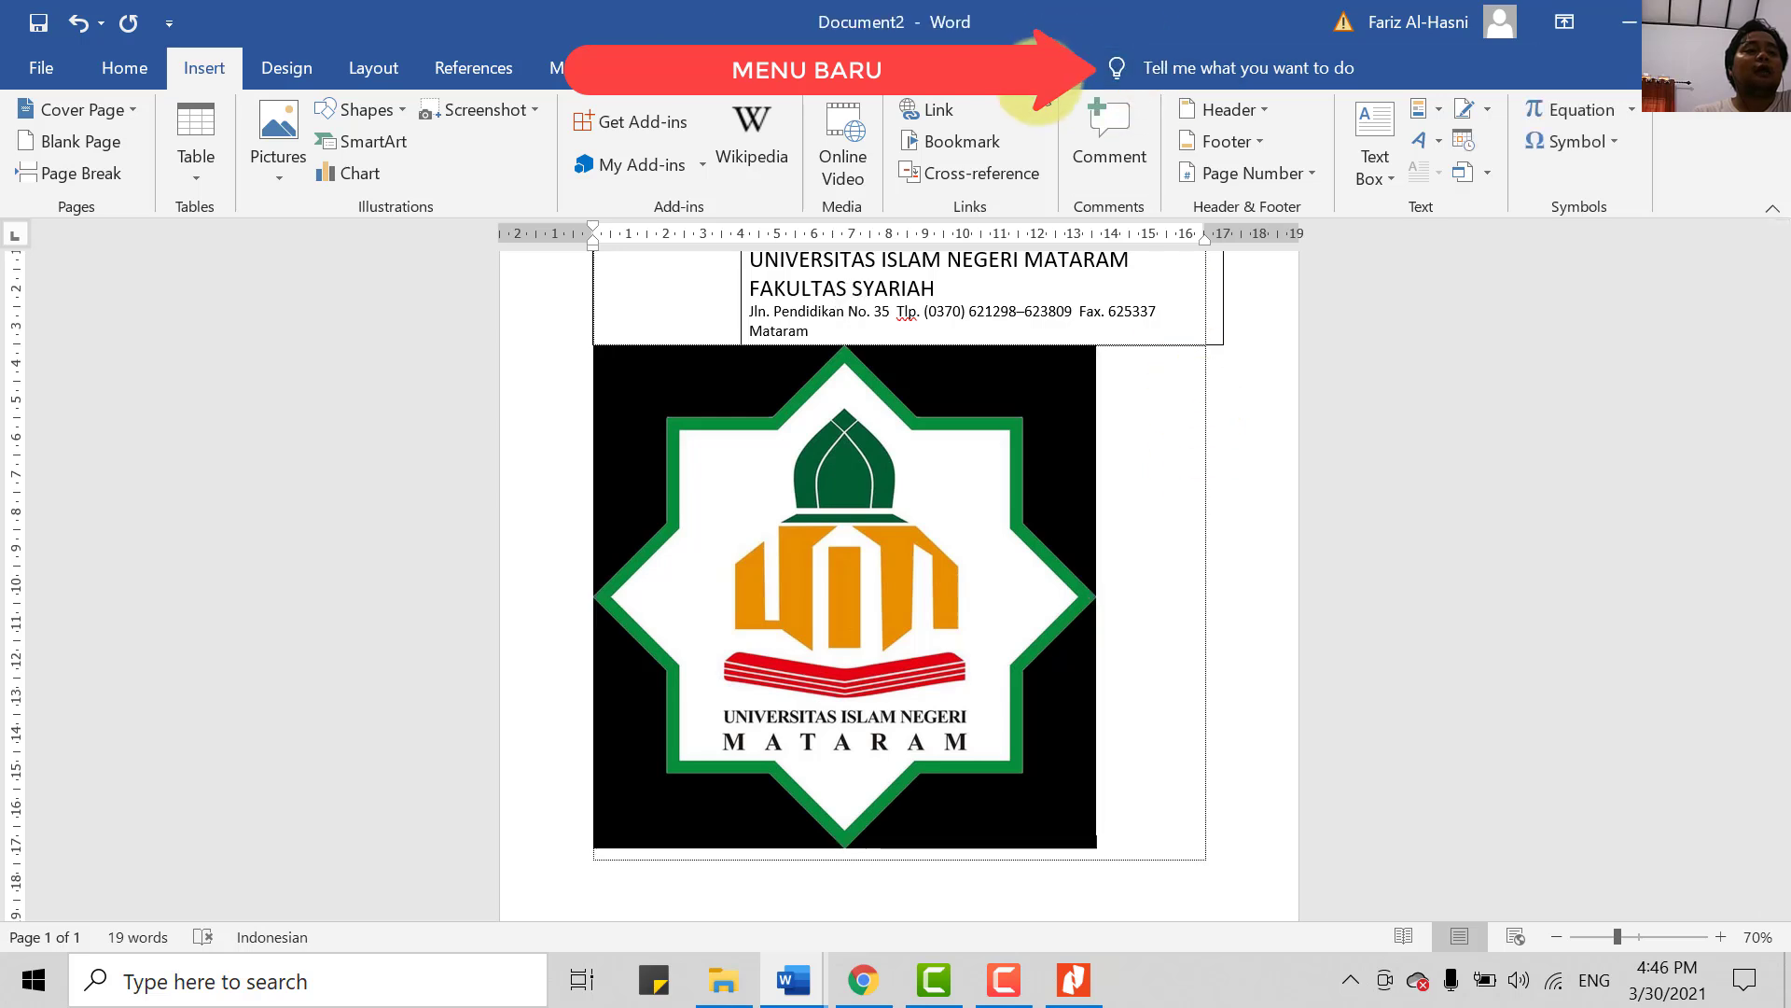
pyautogui.click(894, 466)
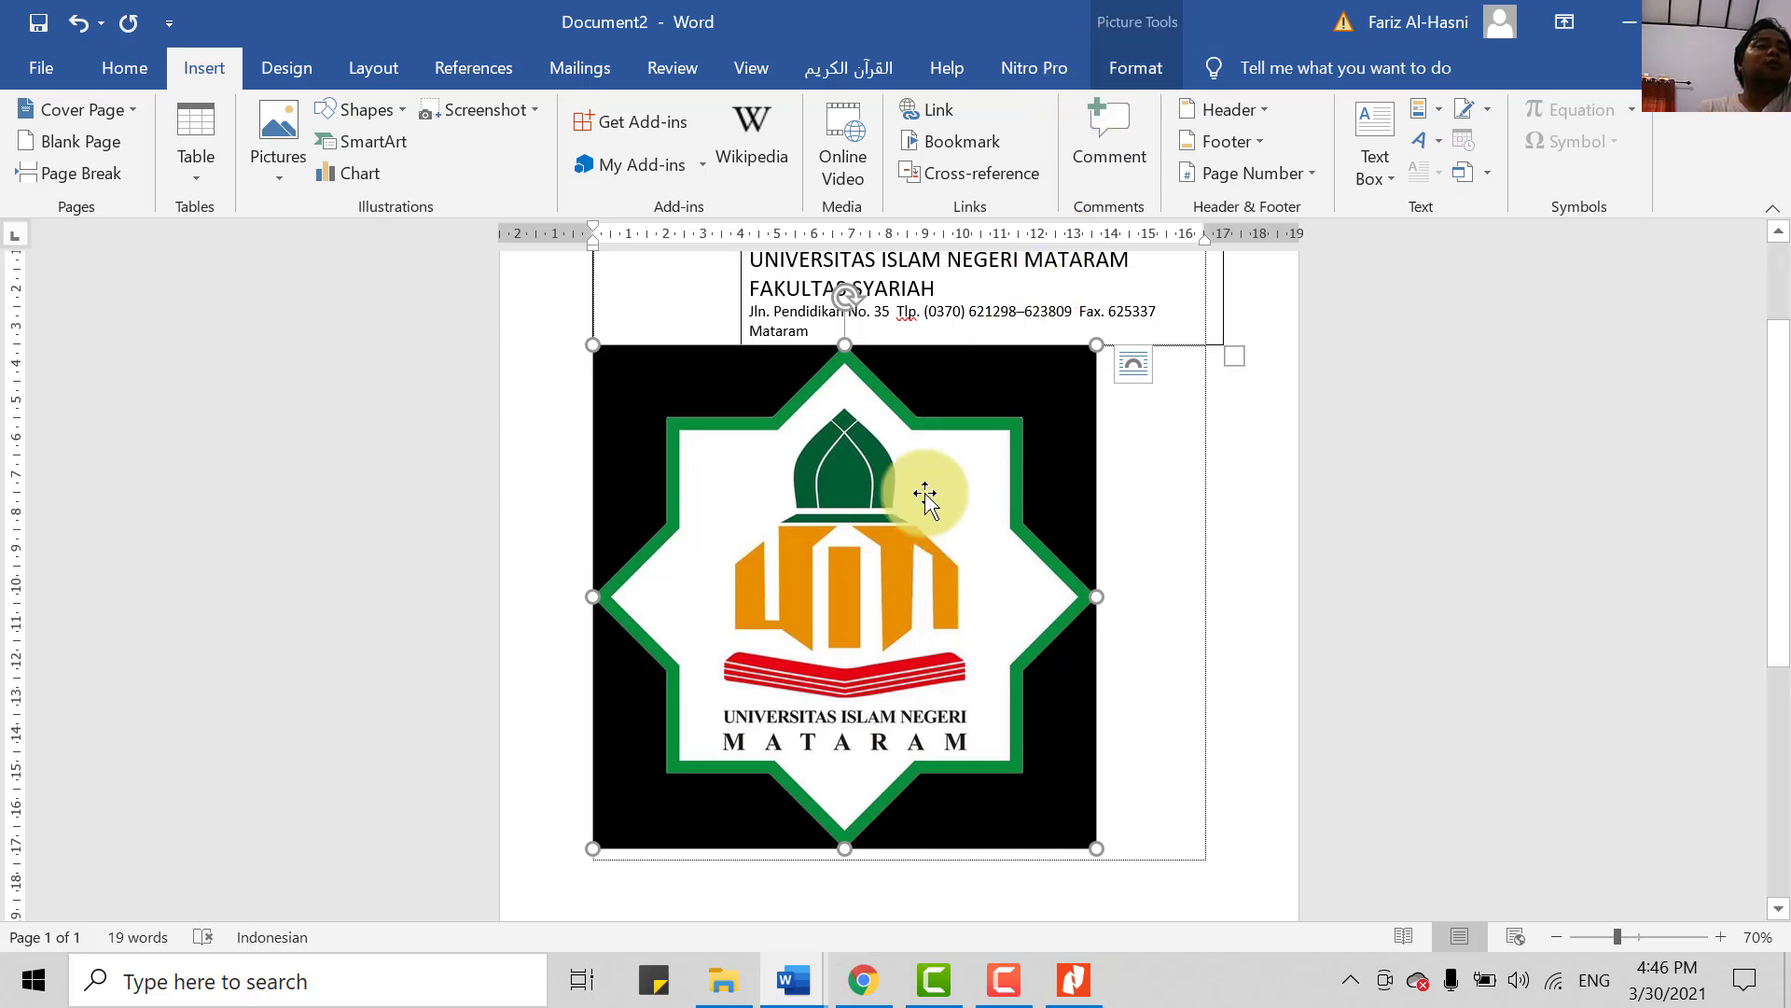
# - Make the logo's black background transparent with Set Transparent Color, then undo it
pyautogui.click(1139, 61)
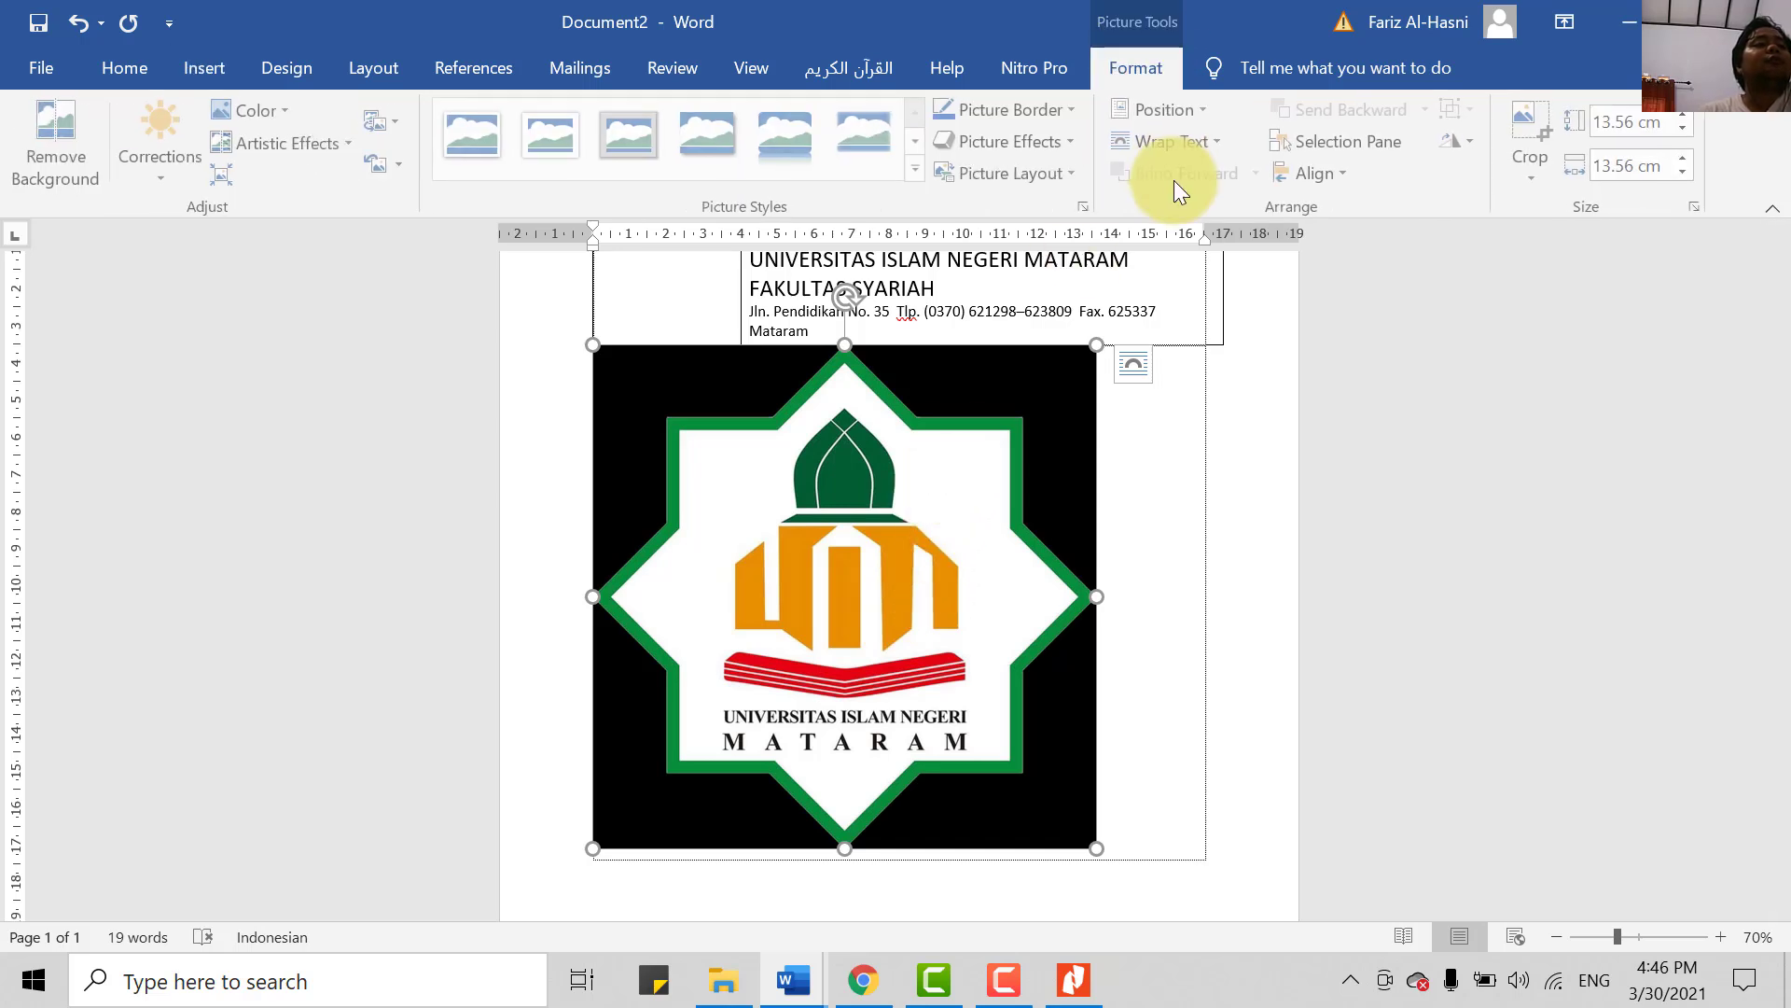
pyautogui.click(281, 108)
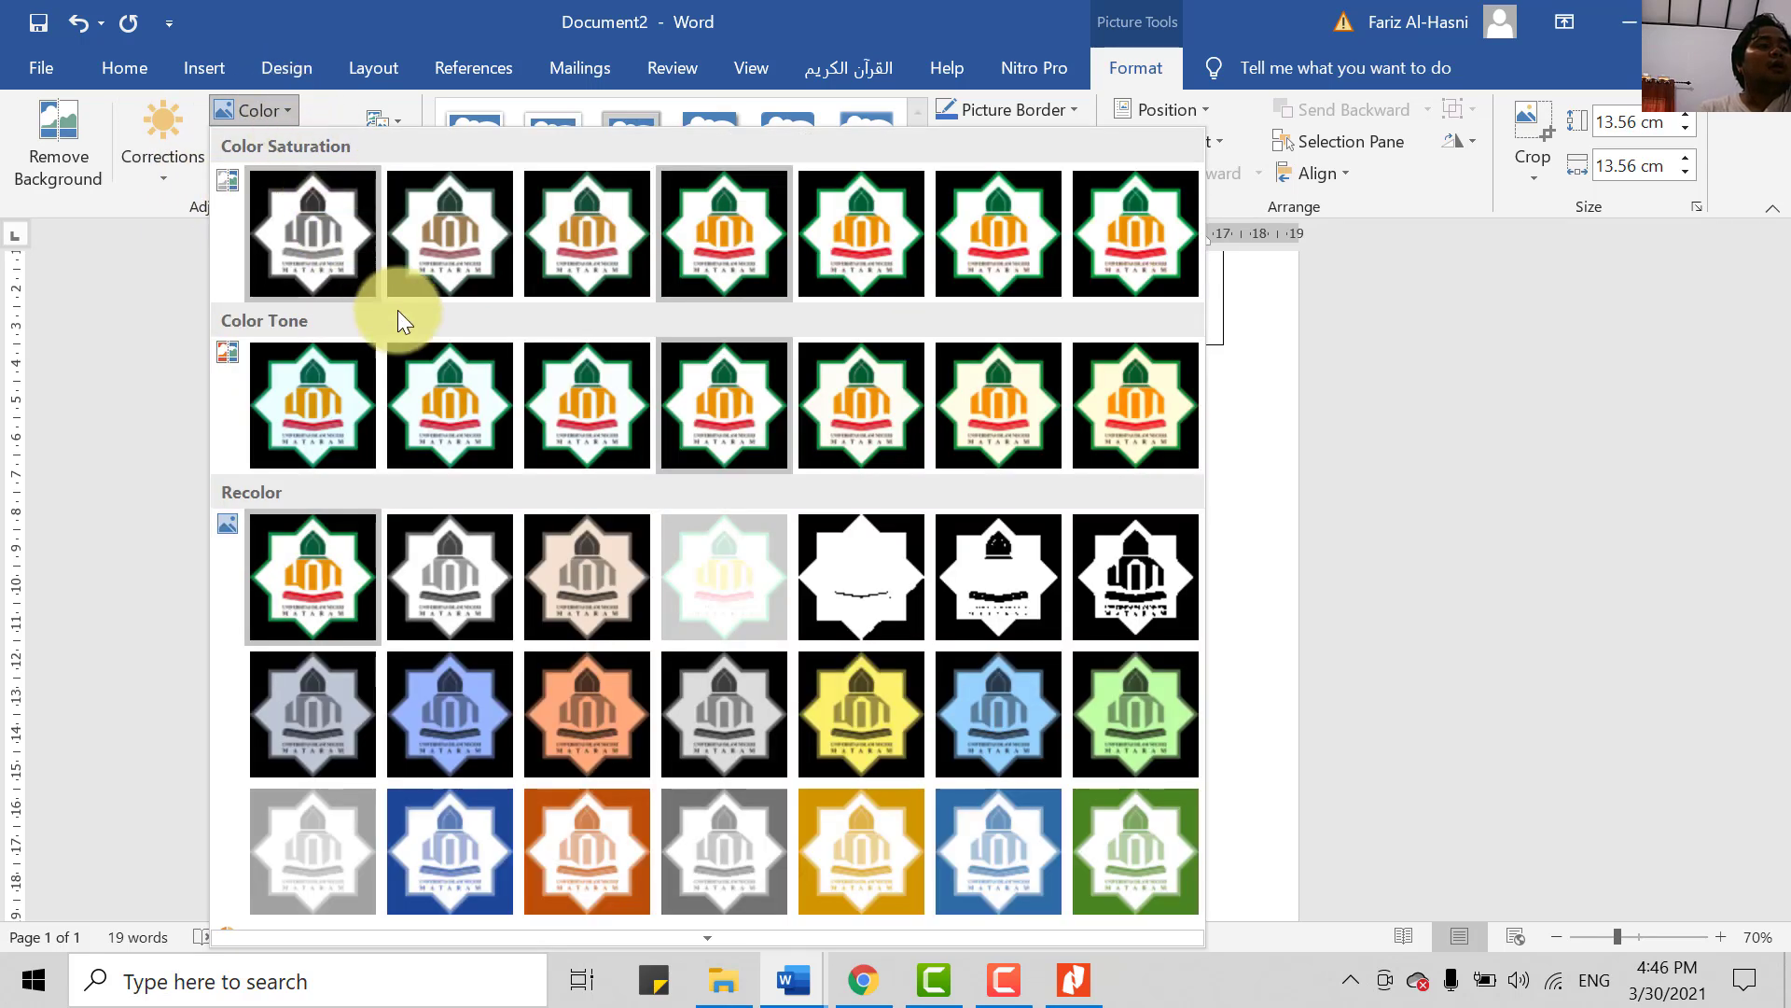
pyautogui.scroll(-2, 586, 461)
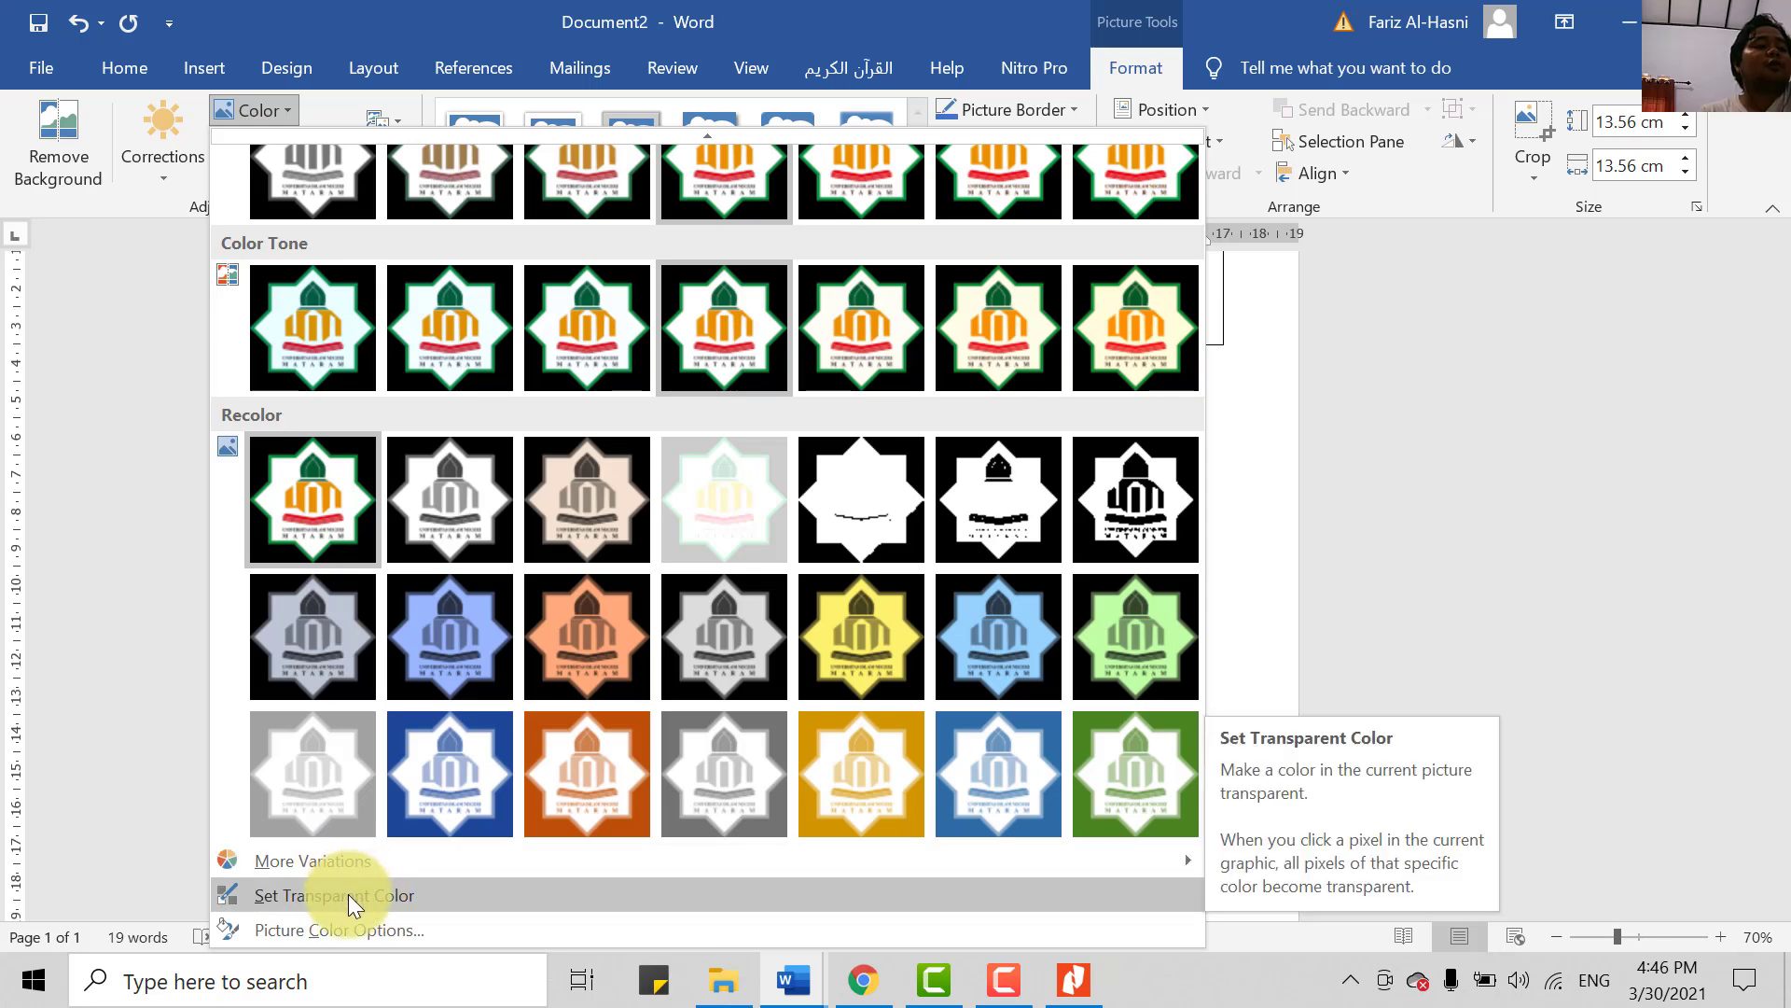
pyautogui.click(349, 894)
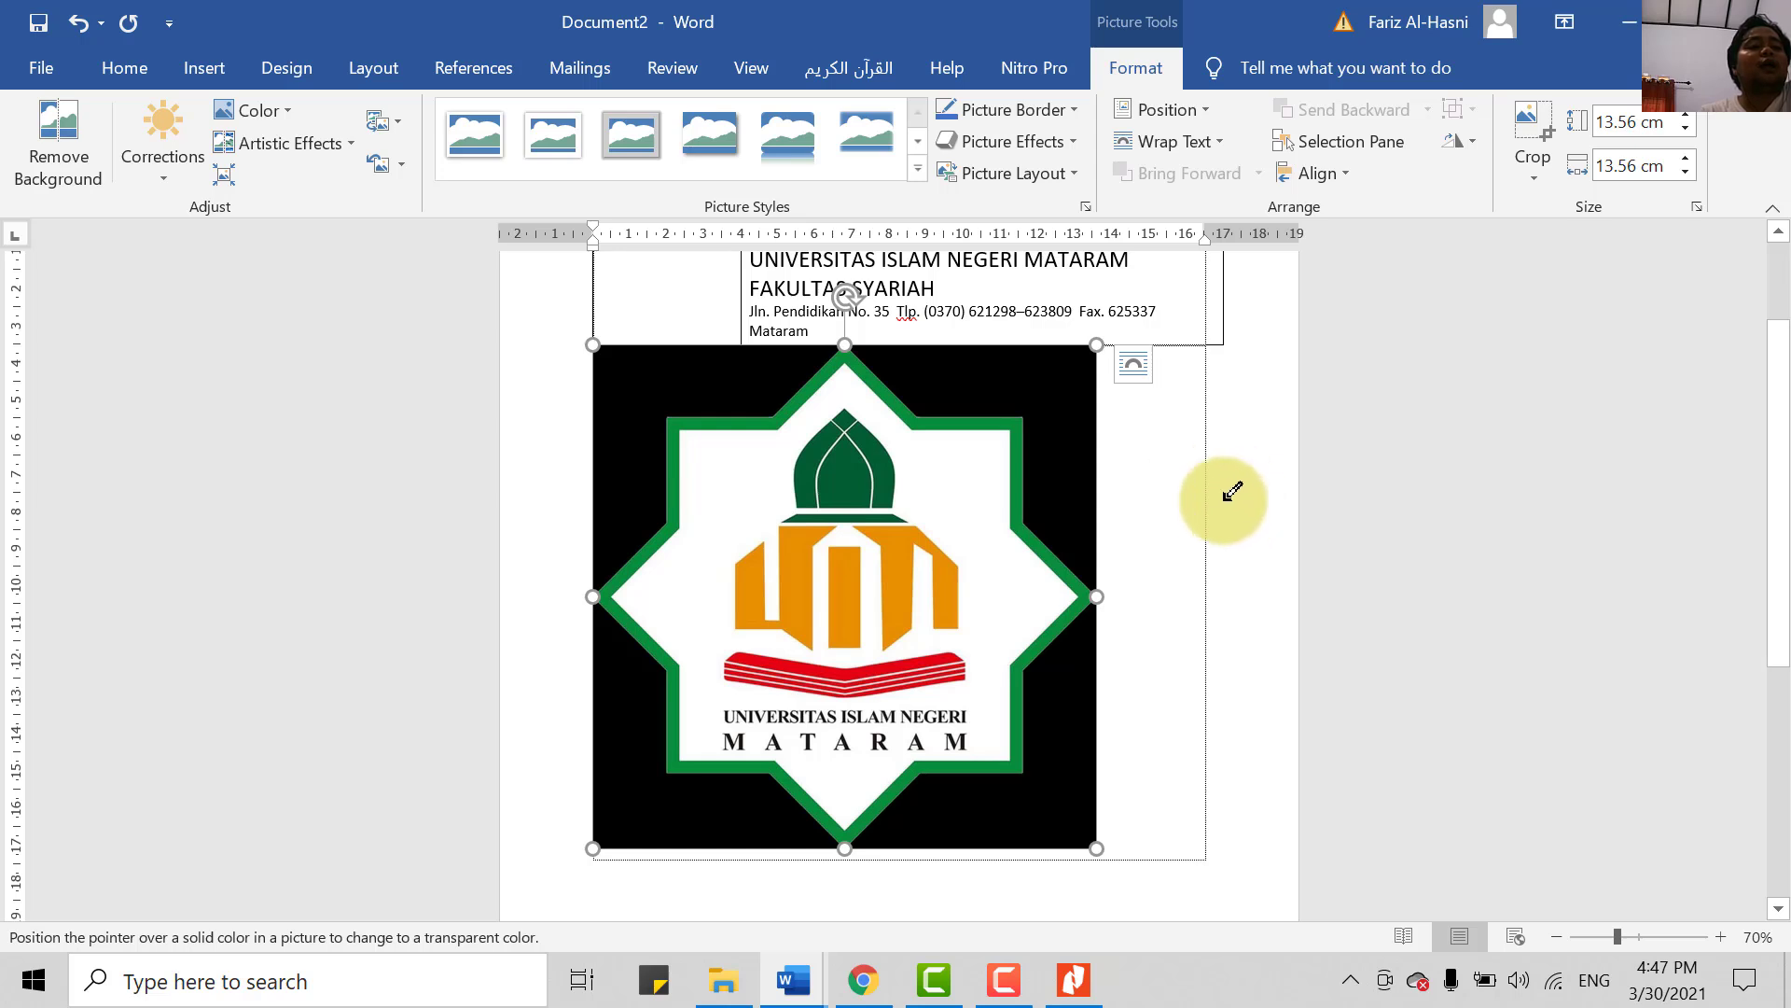
pyautogui.click(1046, 368)
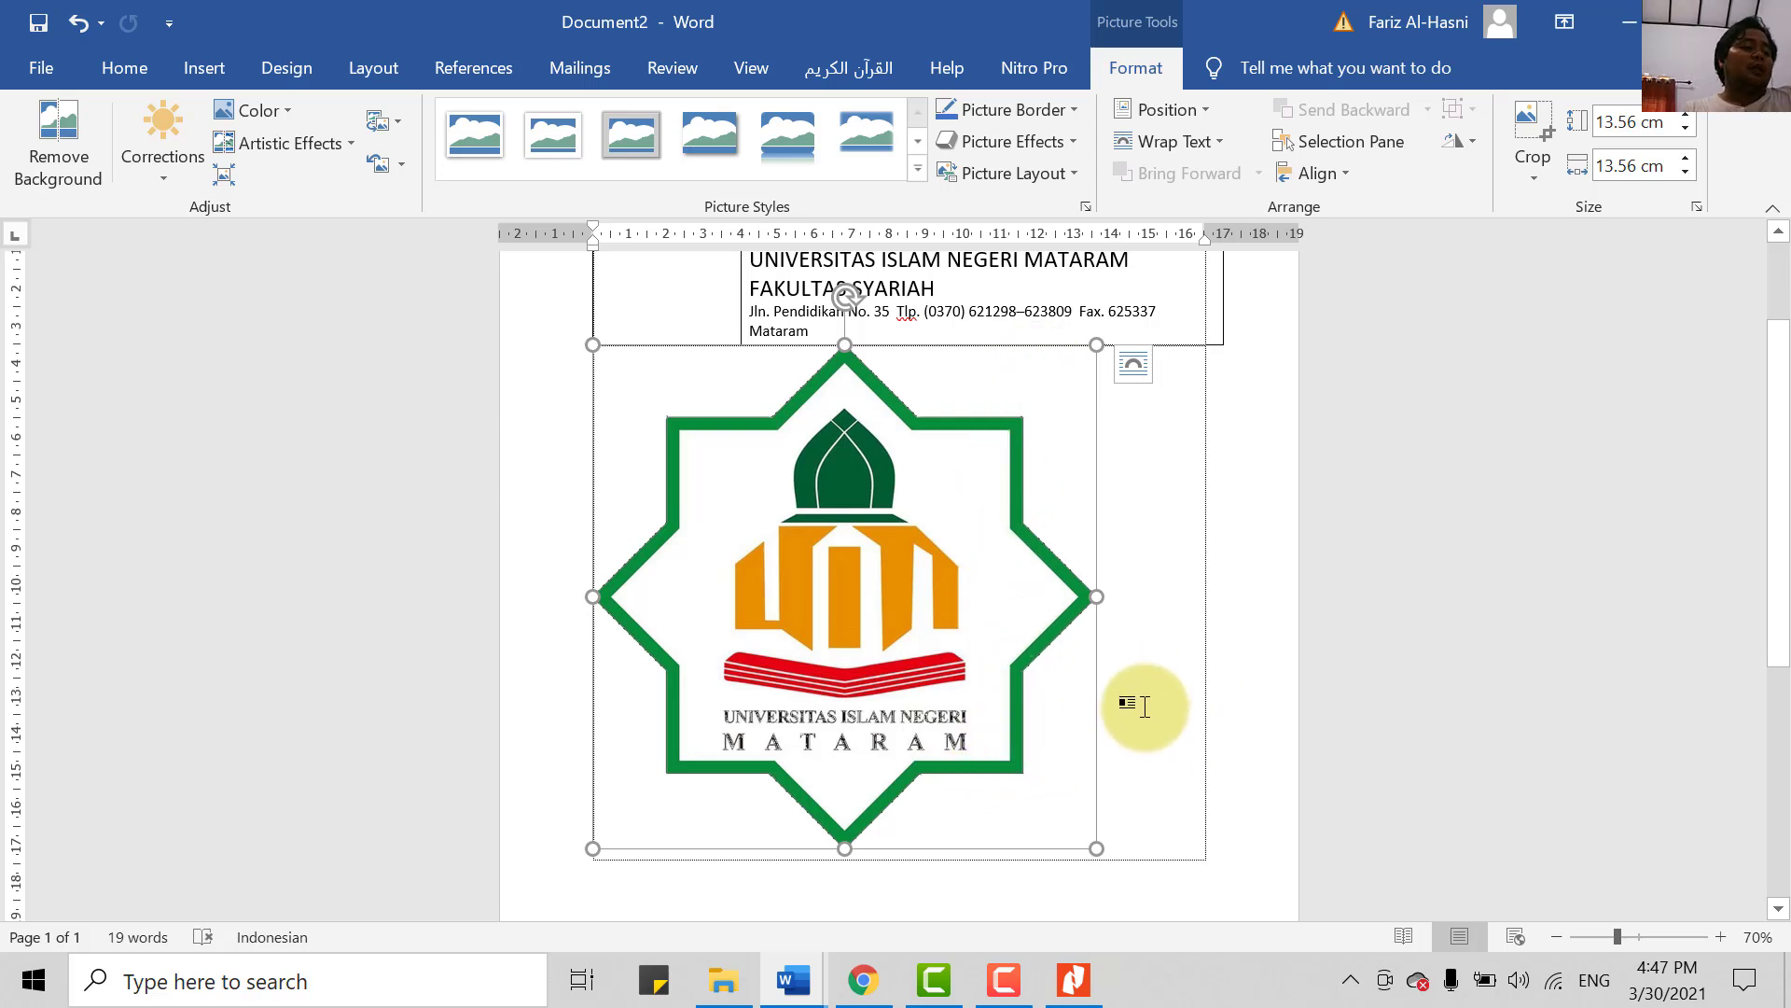
pyautogui.hotkey('ctrl', 'z')
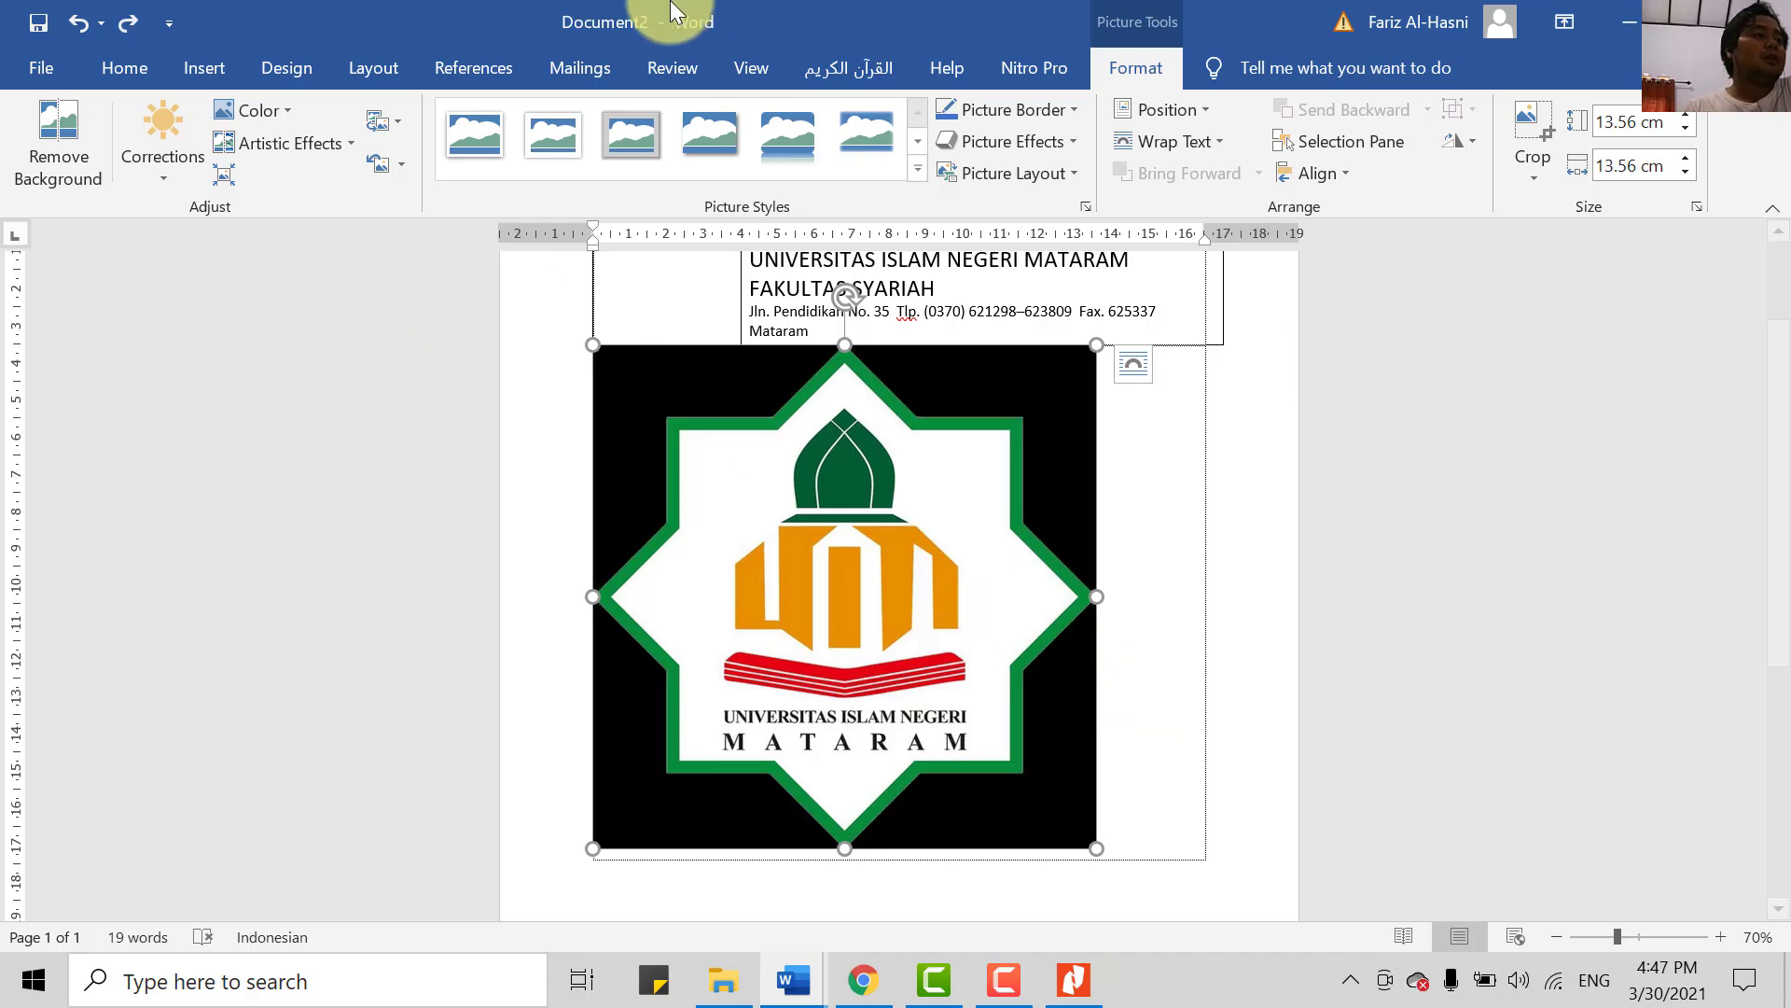
# - Reapply Set Transparent Color to the logo's black background
pyautogui.click(288, 109)
pyautogui.scroll(-1, 445, 687)
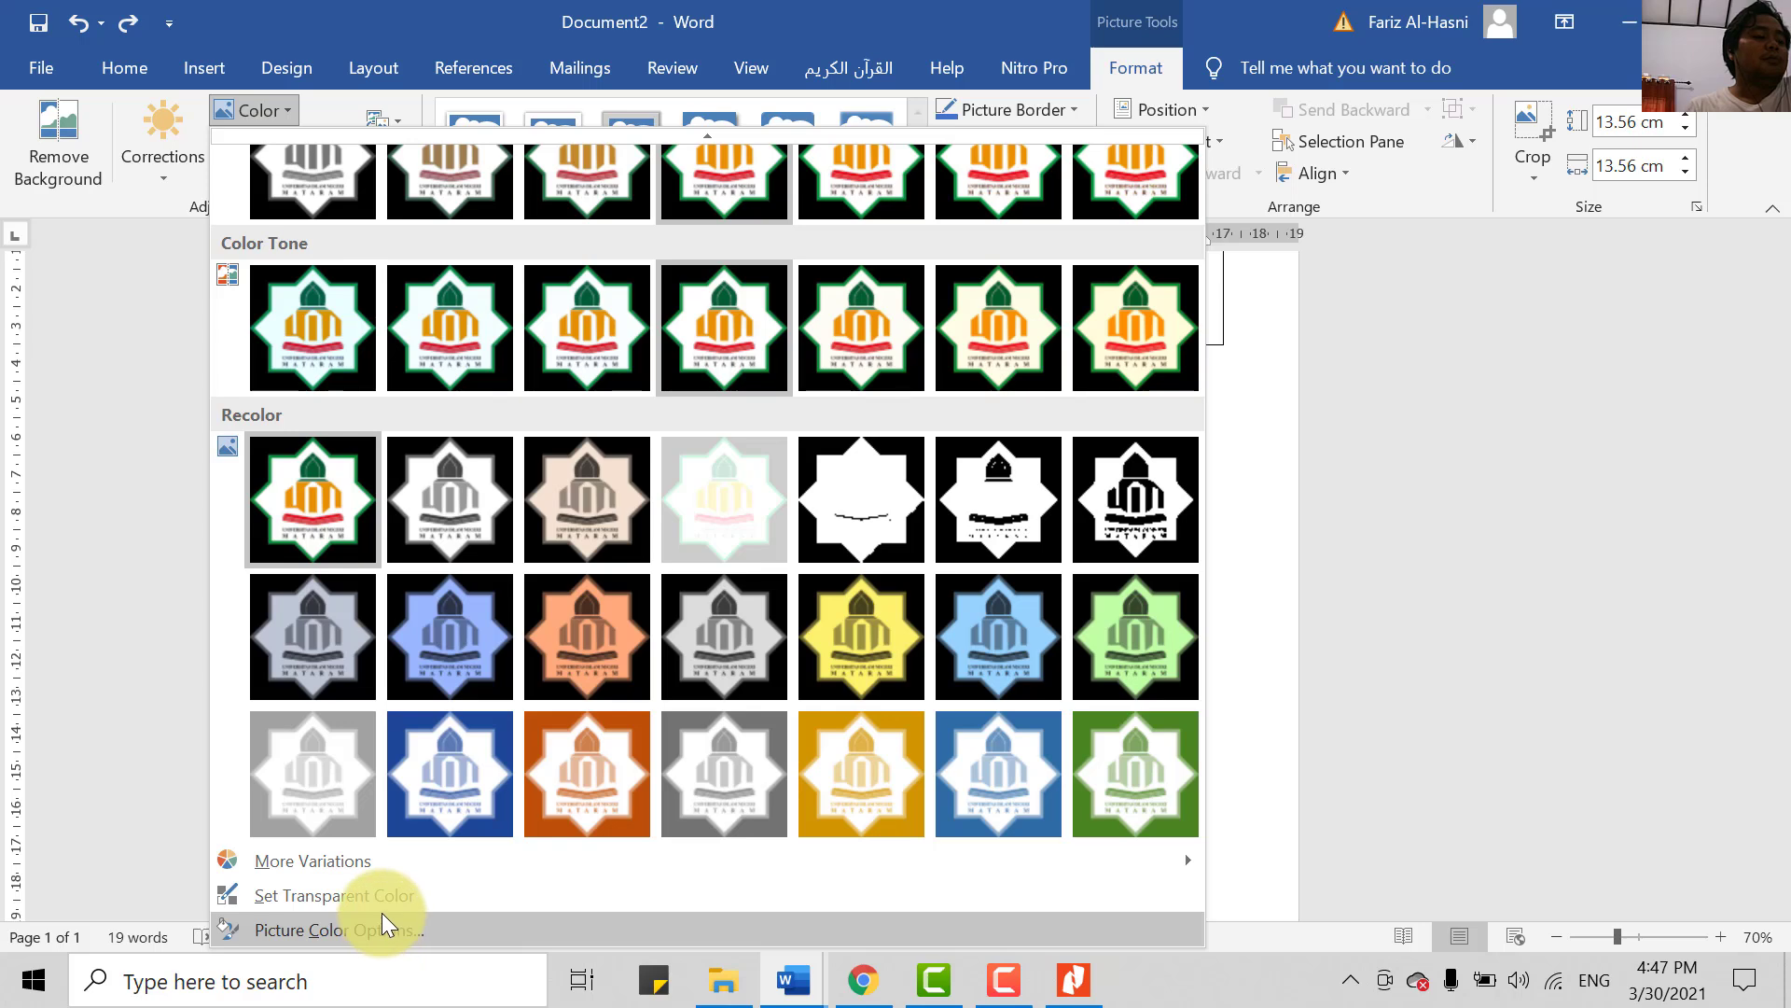
pyautogui.click(450, 895)
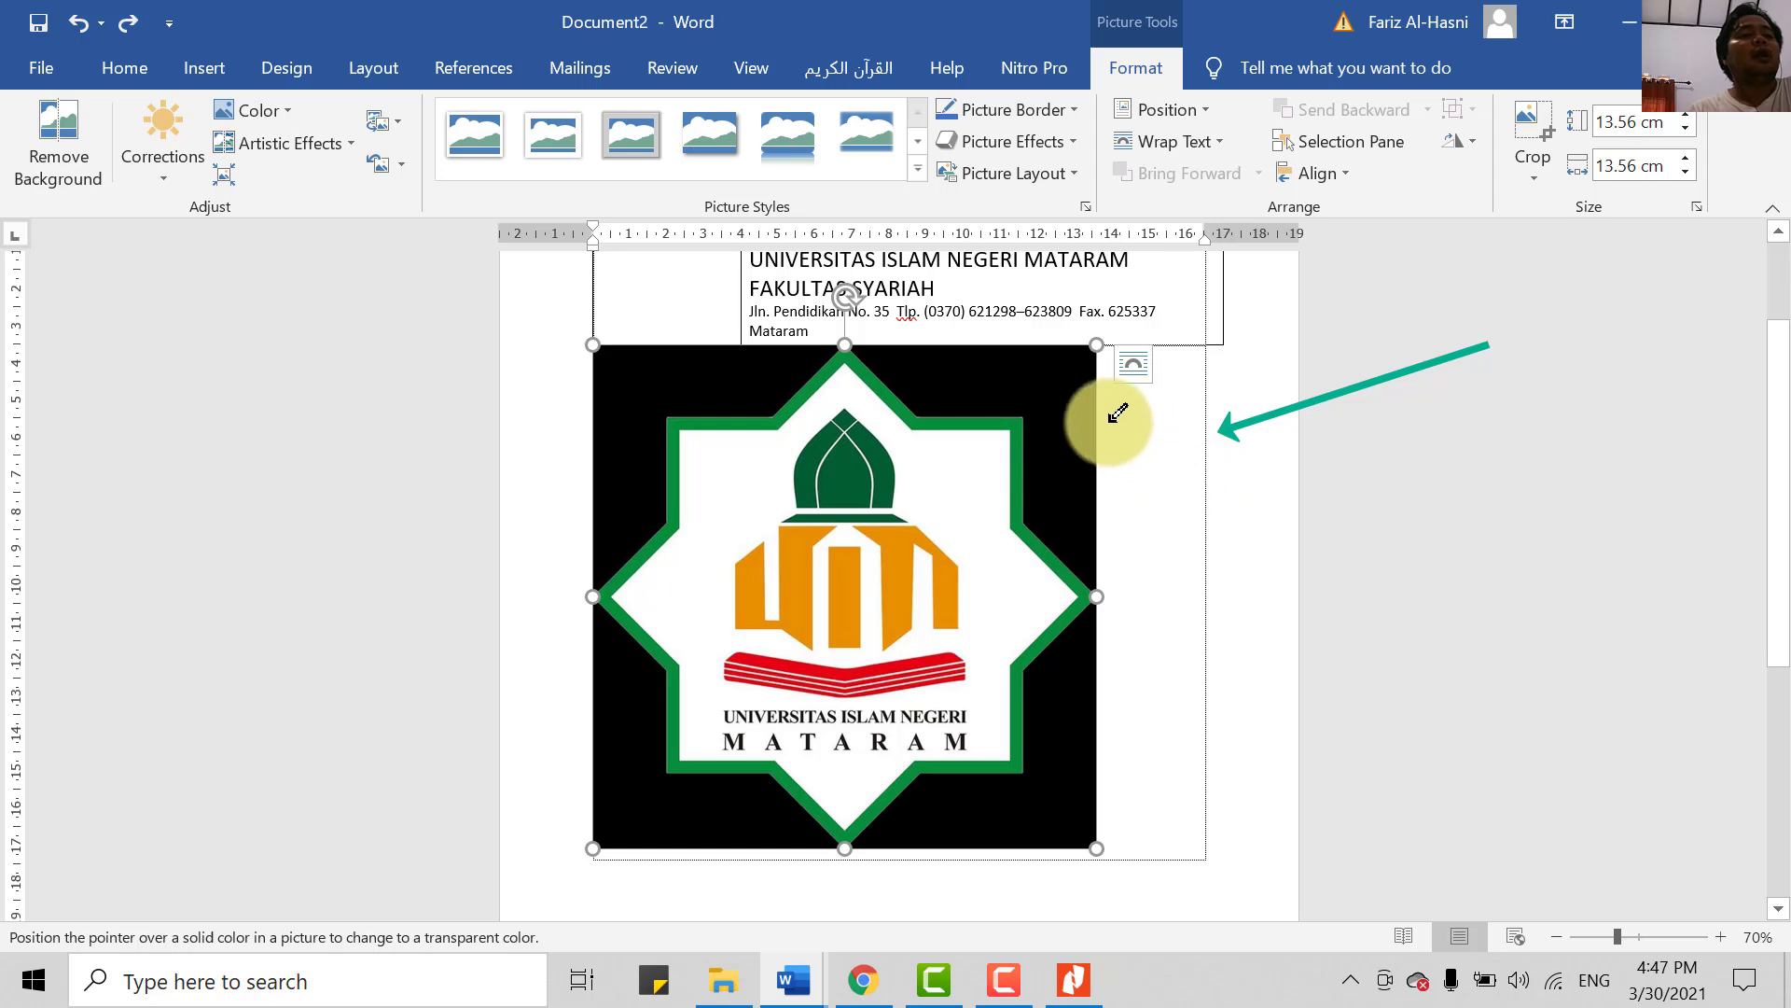
pyautogui.click(1057, 380)
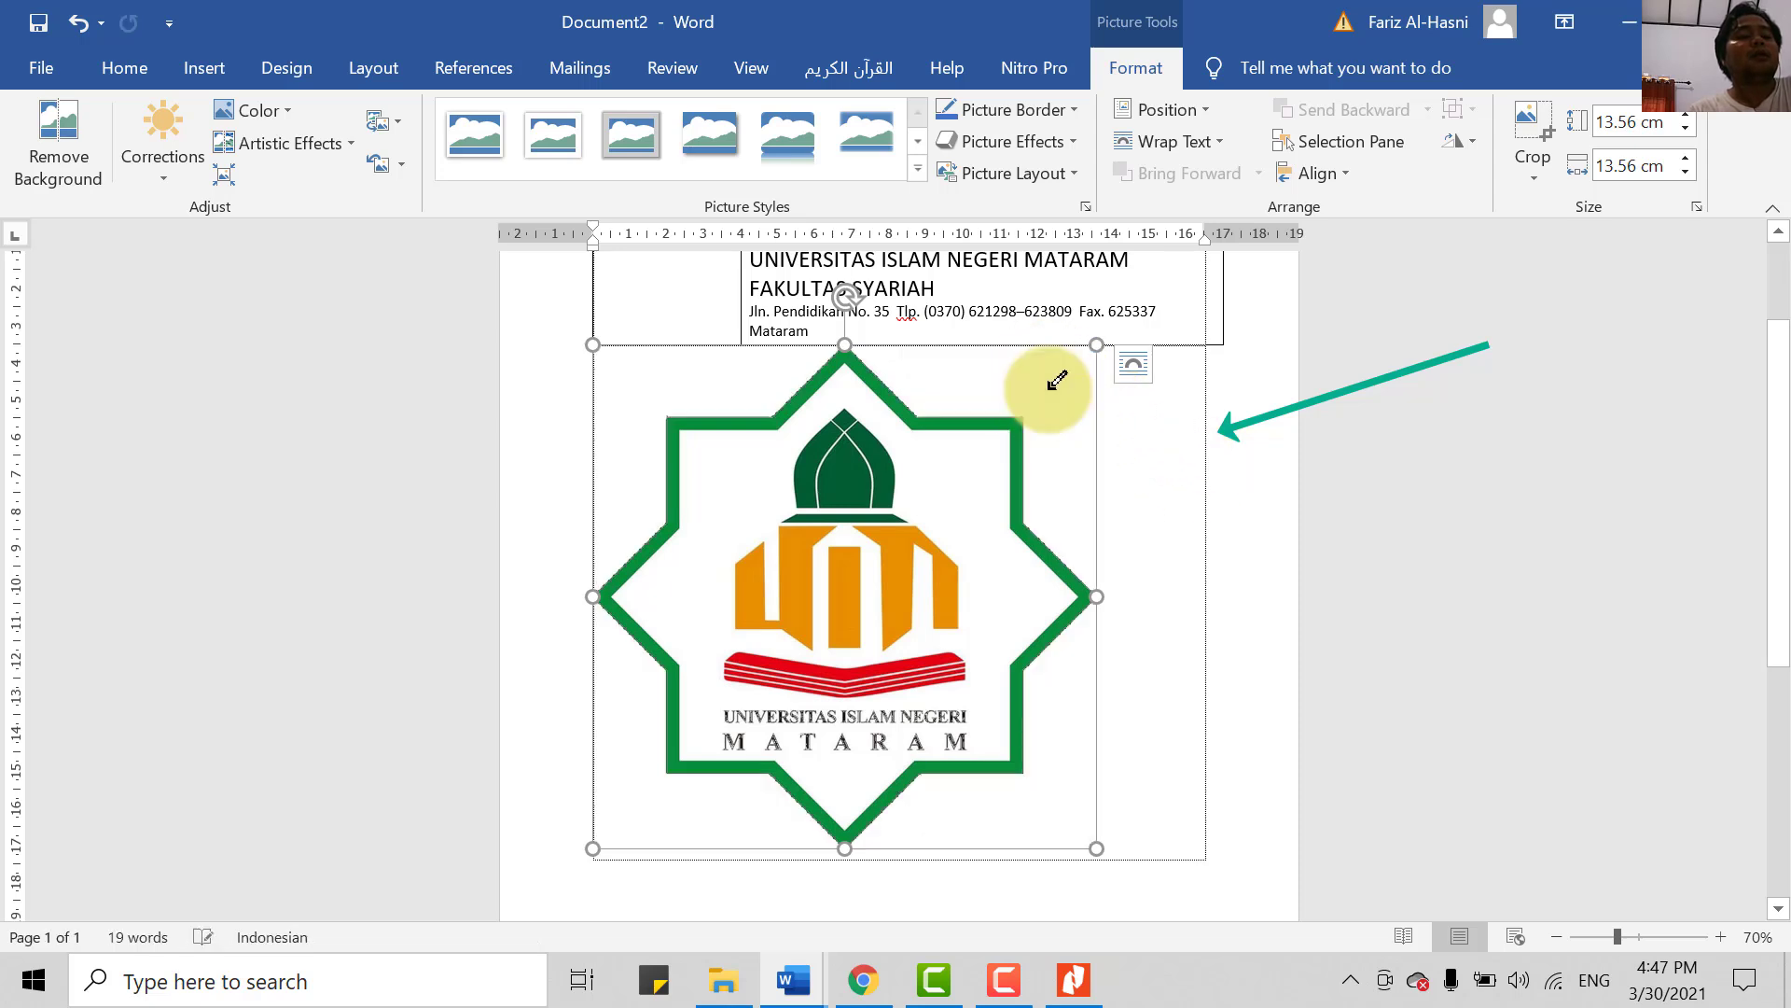
pyautogui.scroll(1, 1147, 681)
pyautogui.scroll(-2, 1085, 774)
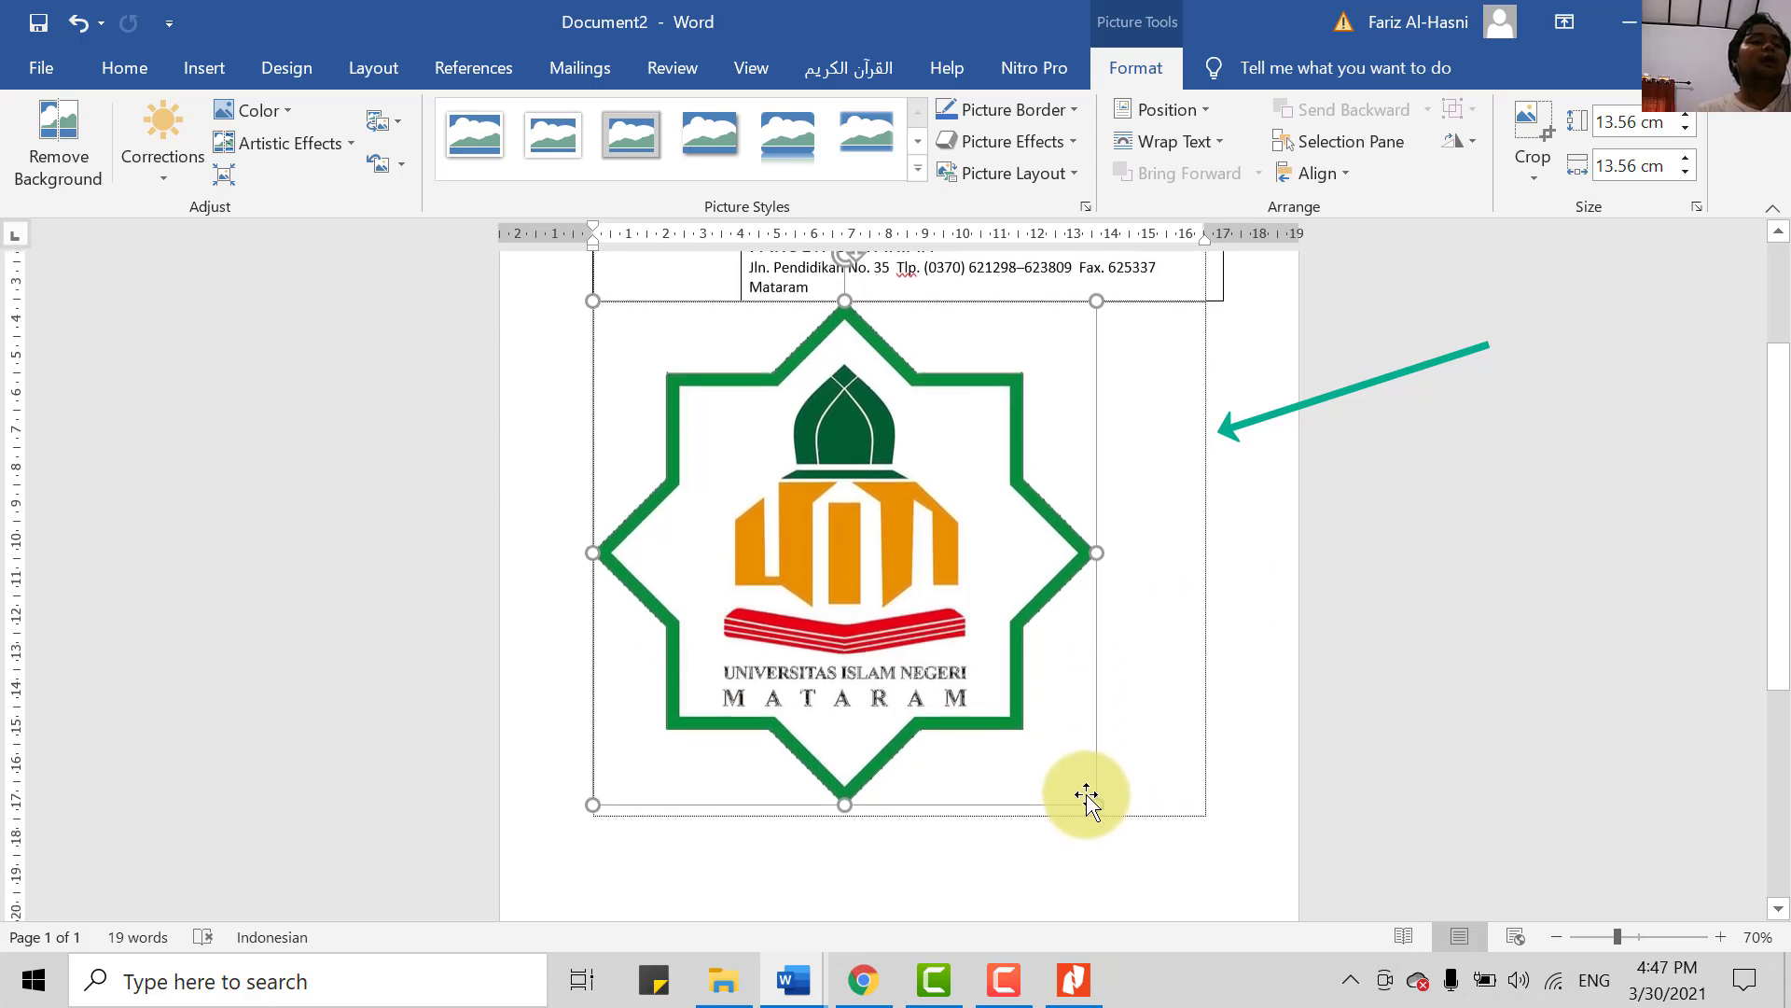
pyautogui.scroll(2, 935, 540)
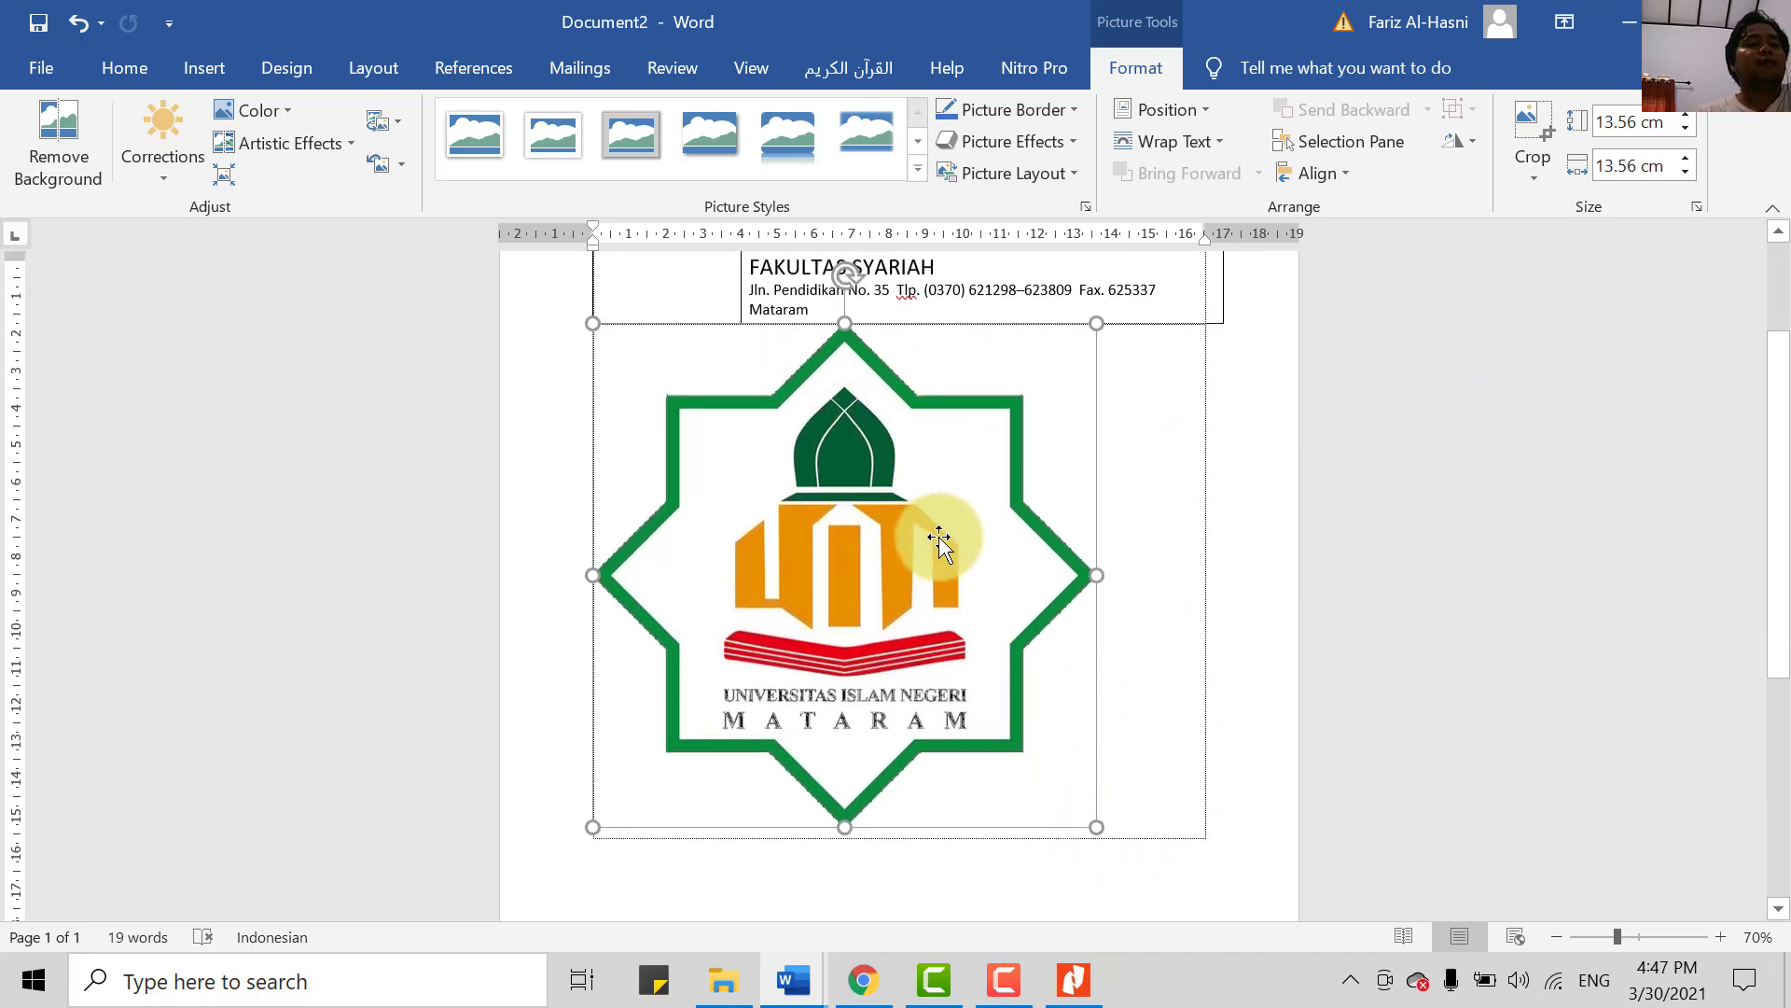
pyautogui.scroll(-1, 1015, 643)
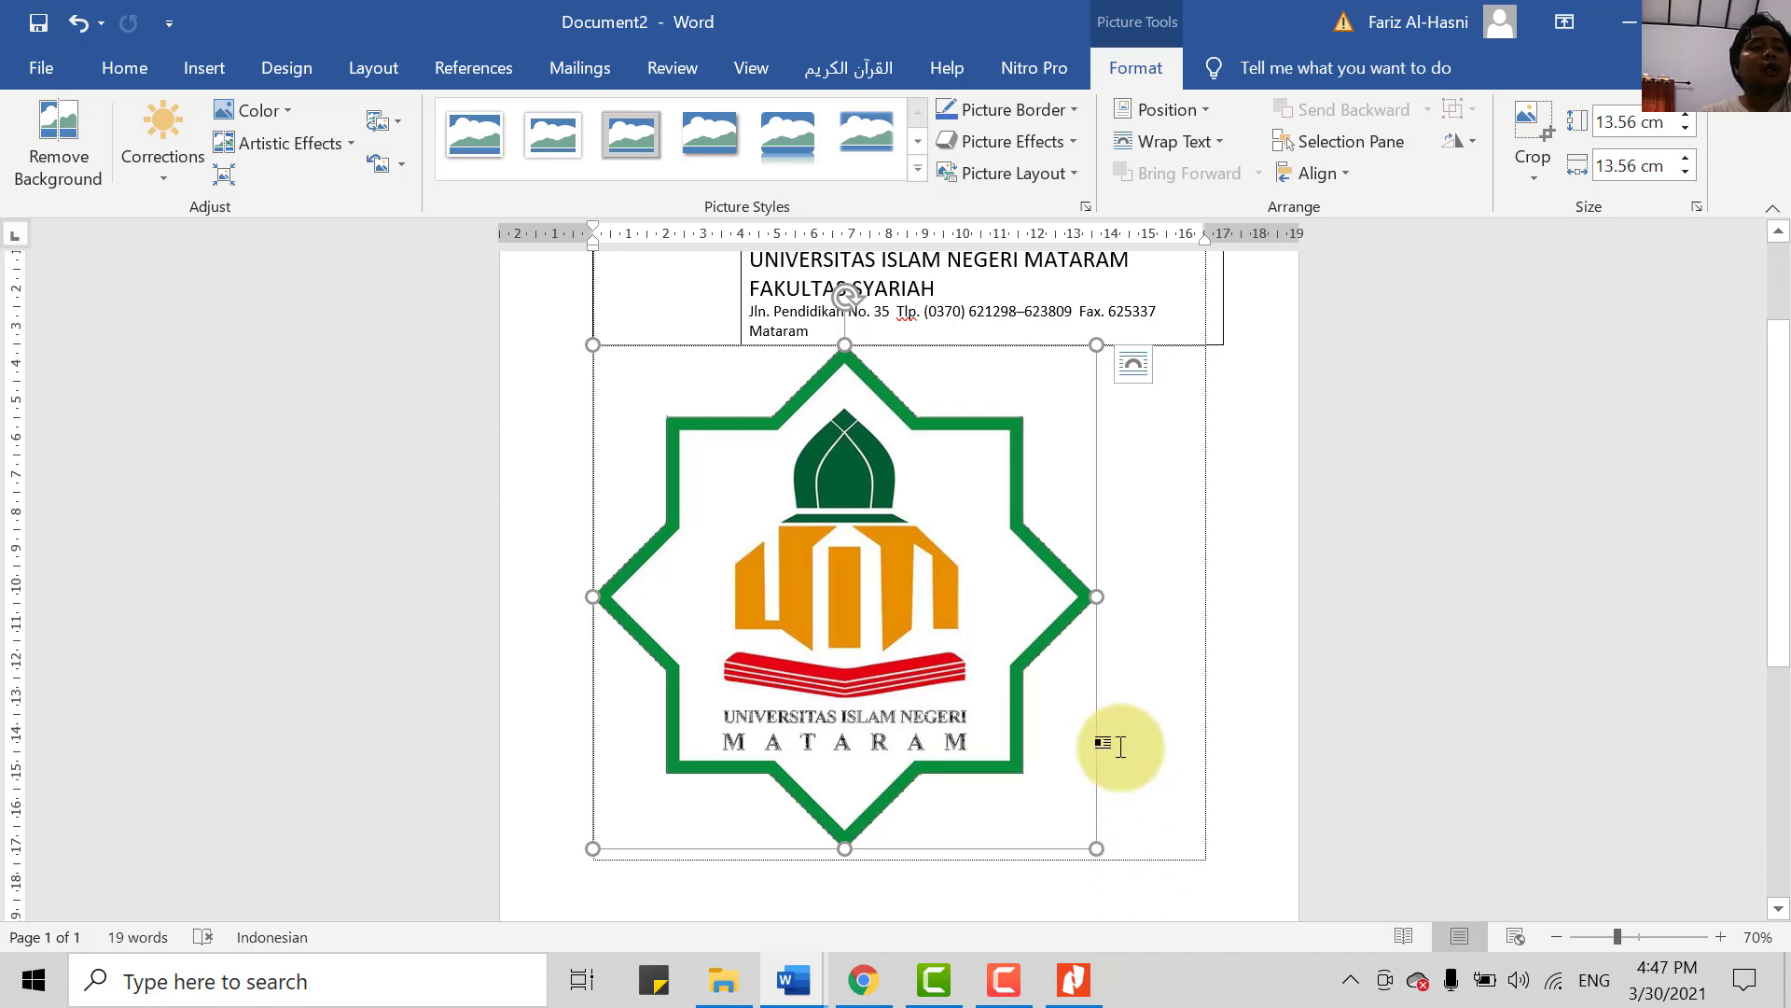
# - Undo an accidental narrowing of the logo, then set its height to 8 cm
pyautogui.moveTo(1097, 593); pyautogui.dragTo(936, 597)
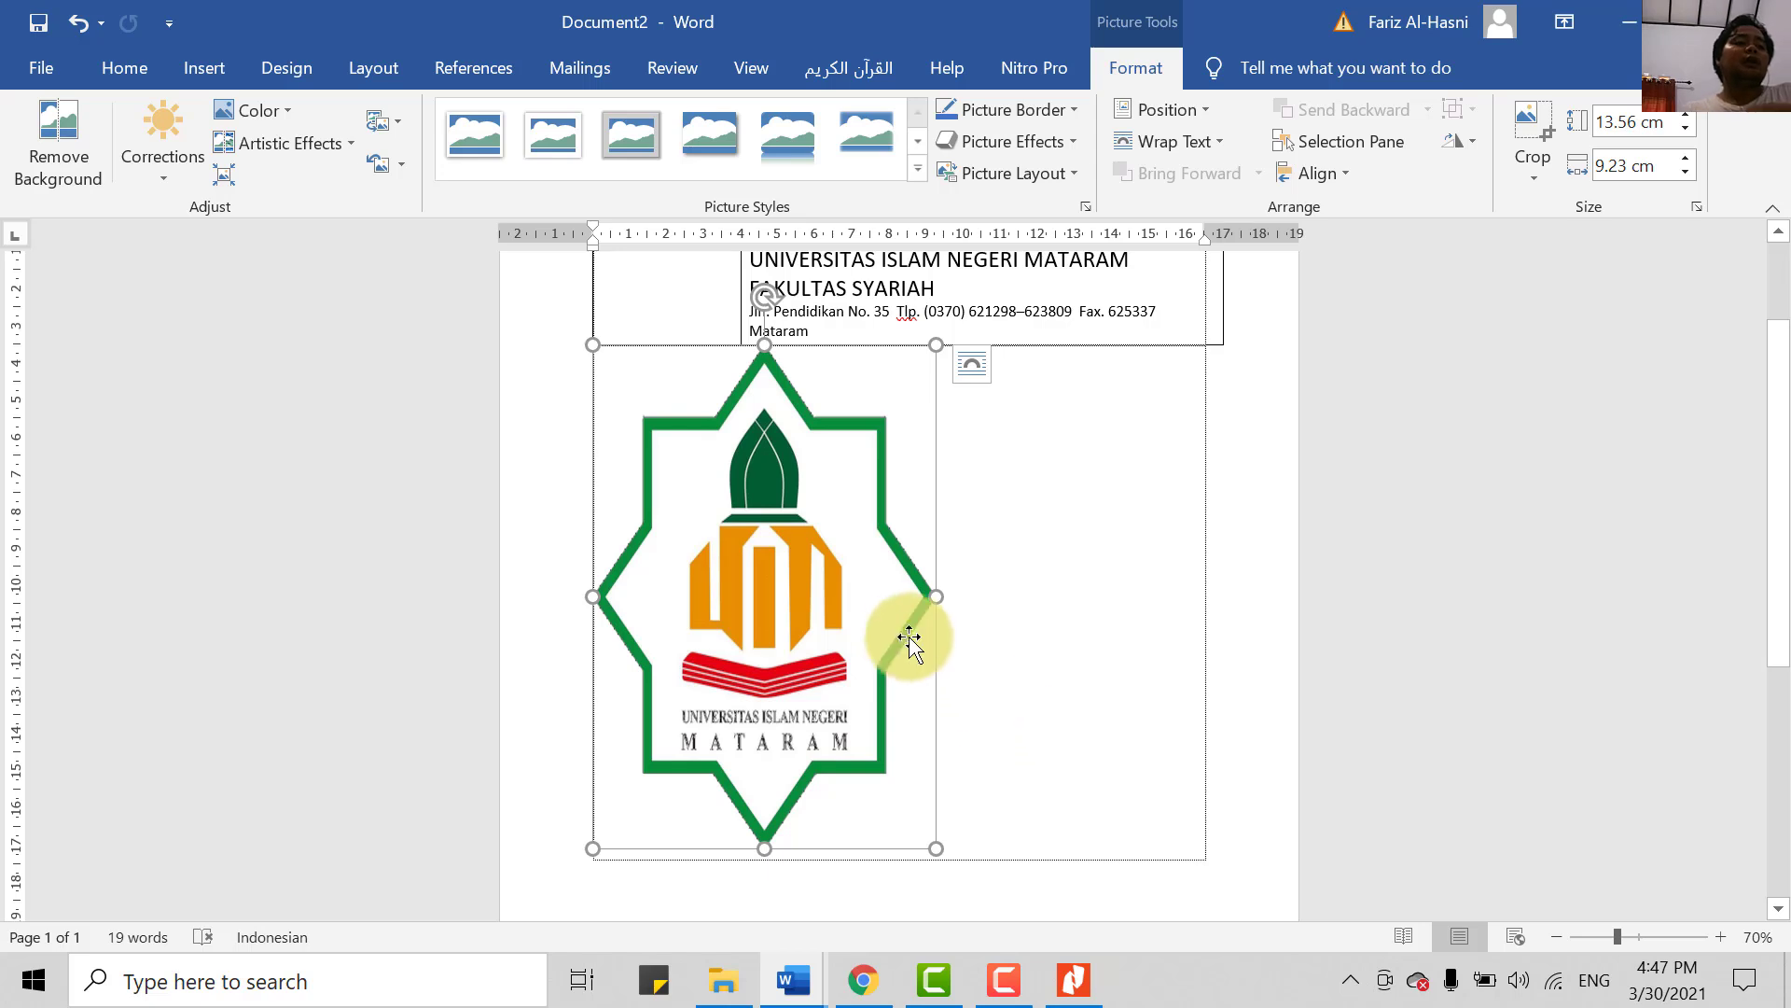
pyautogui.hotkey('ctrl', 'z')
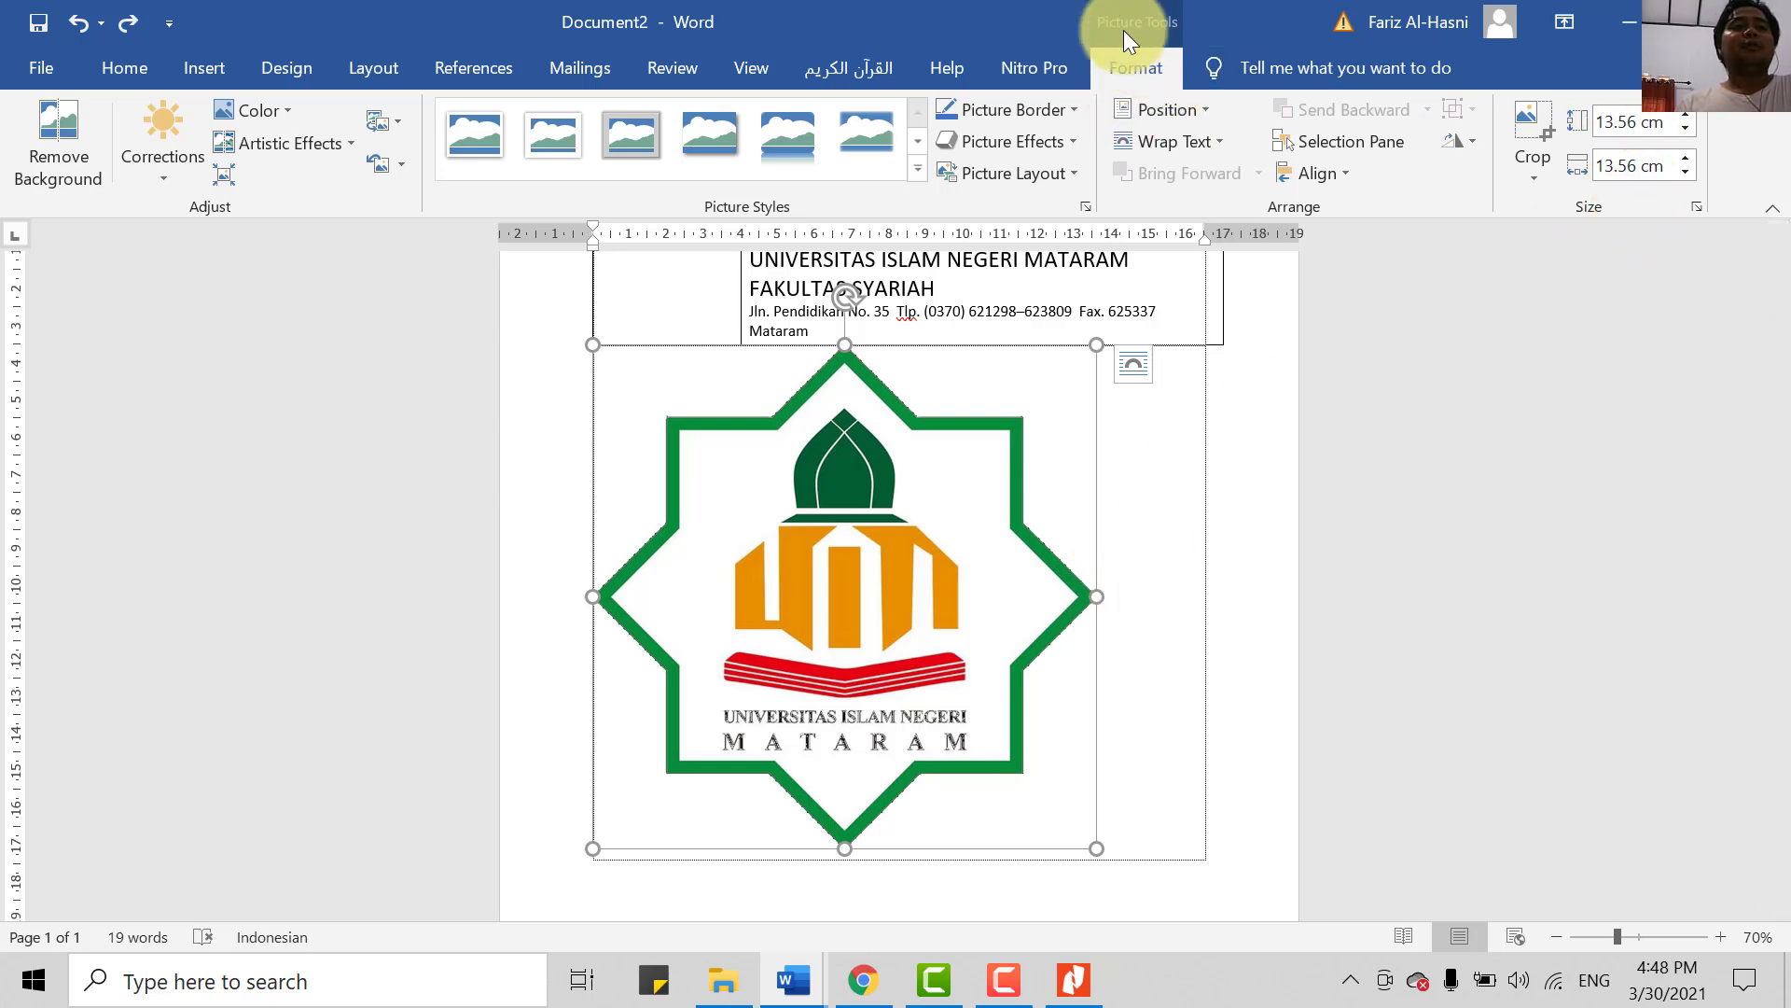
pyautogui.click(1127, 67)
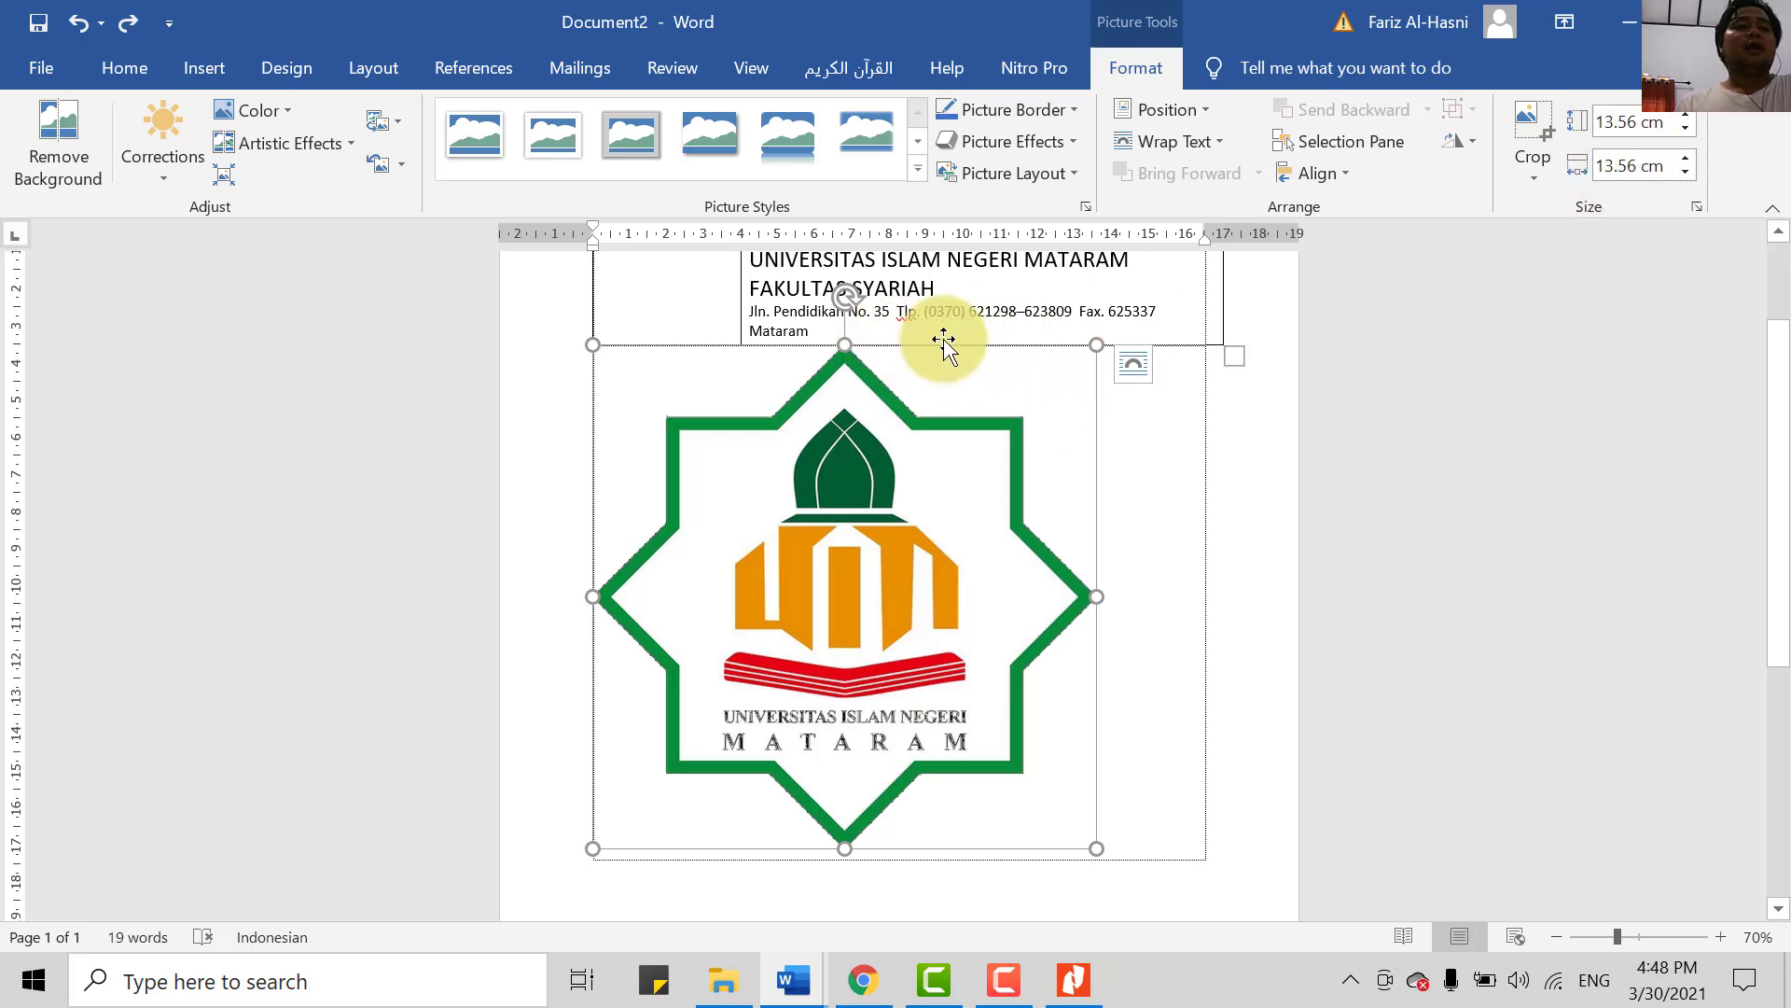
pyautogui.doubleClick(1622, 121)
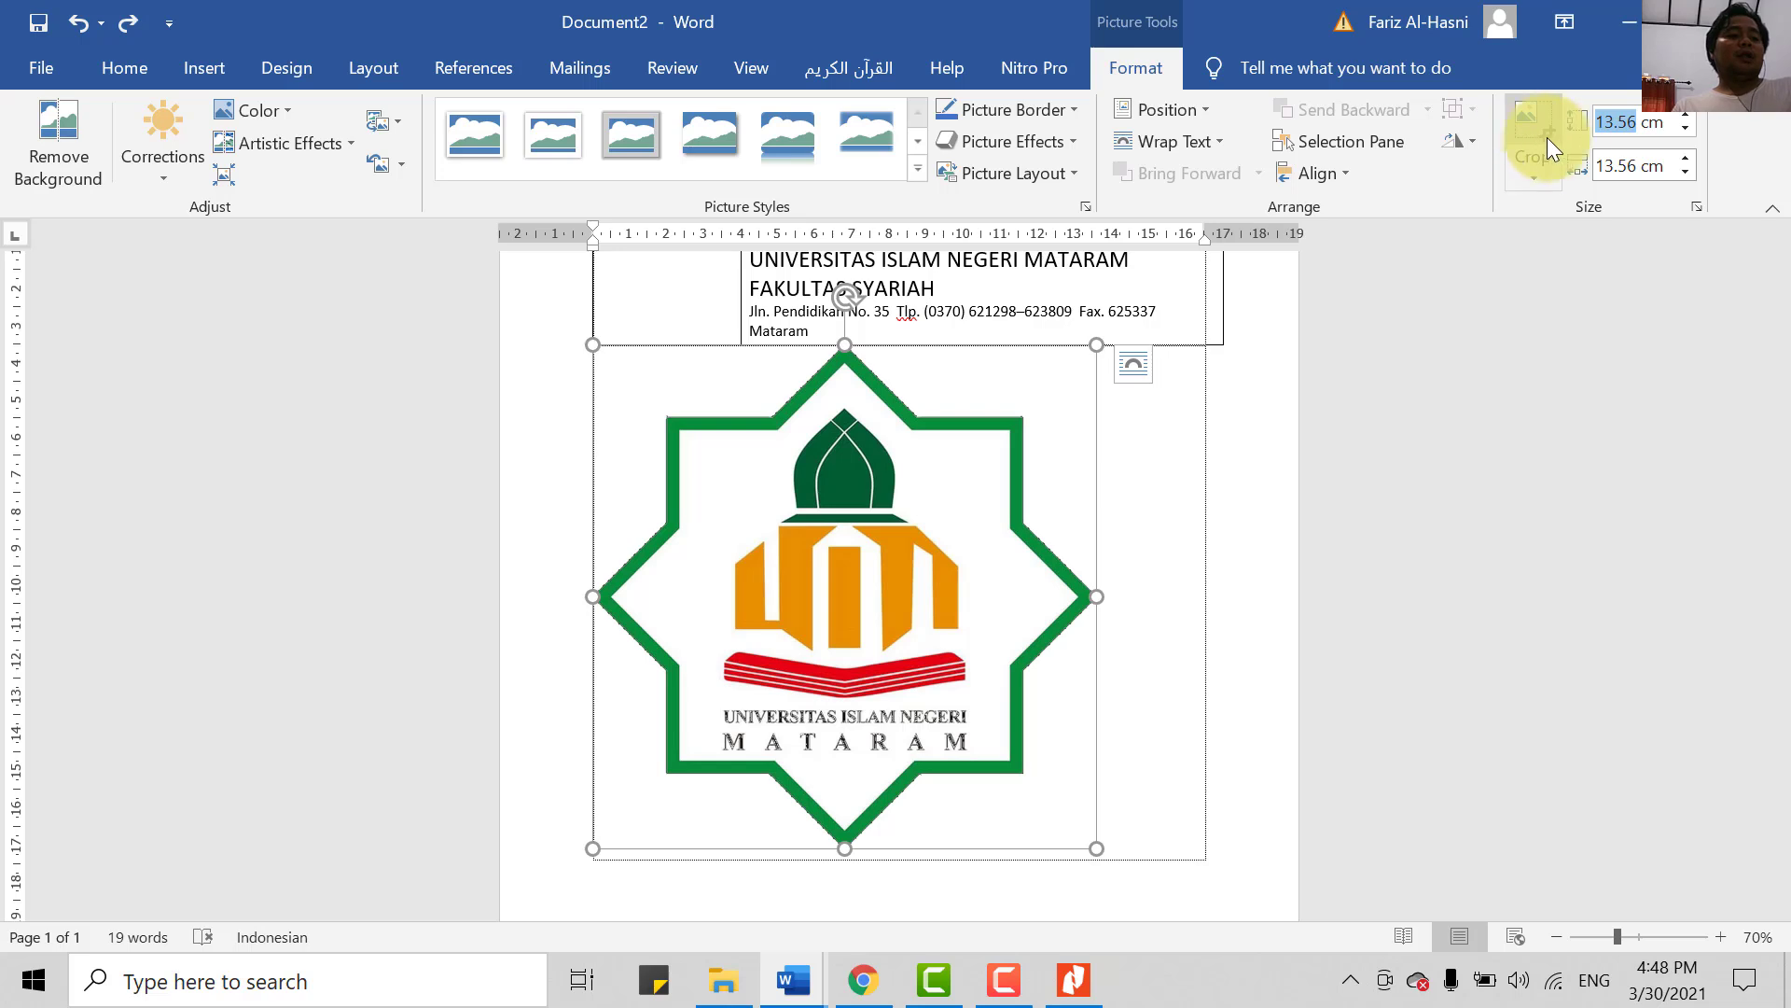
pyautogui.write('8')
pyautogui.press('Return')
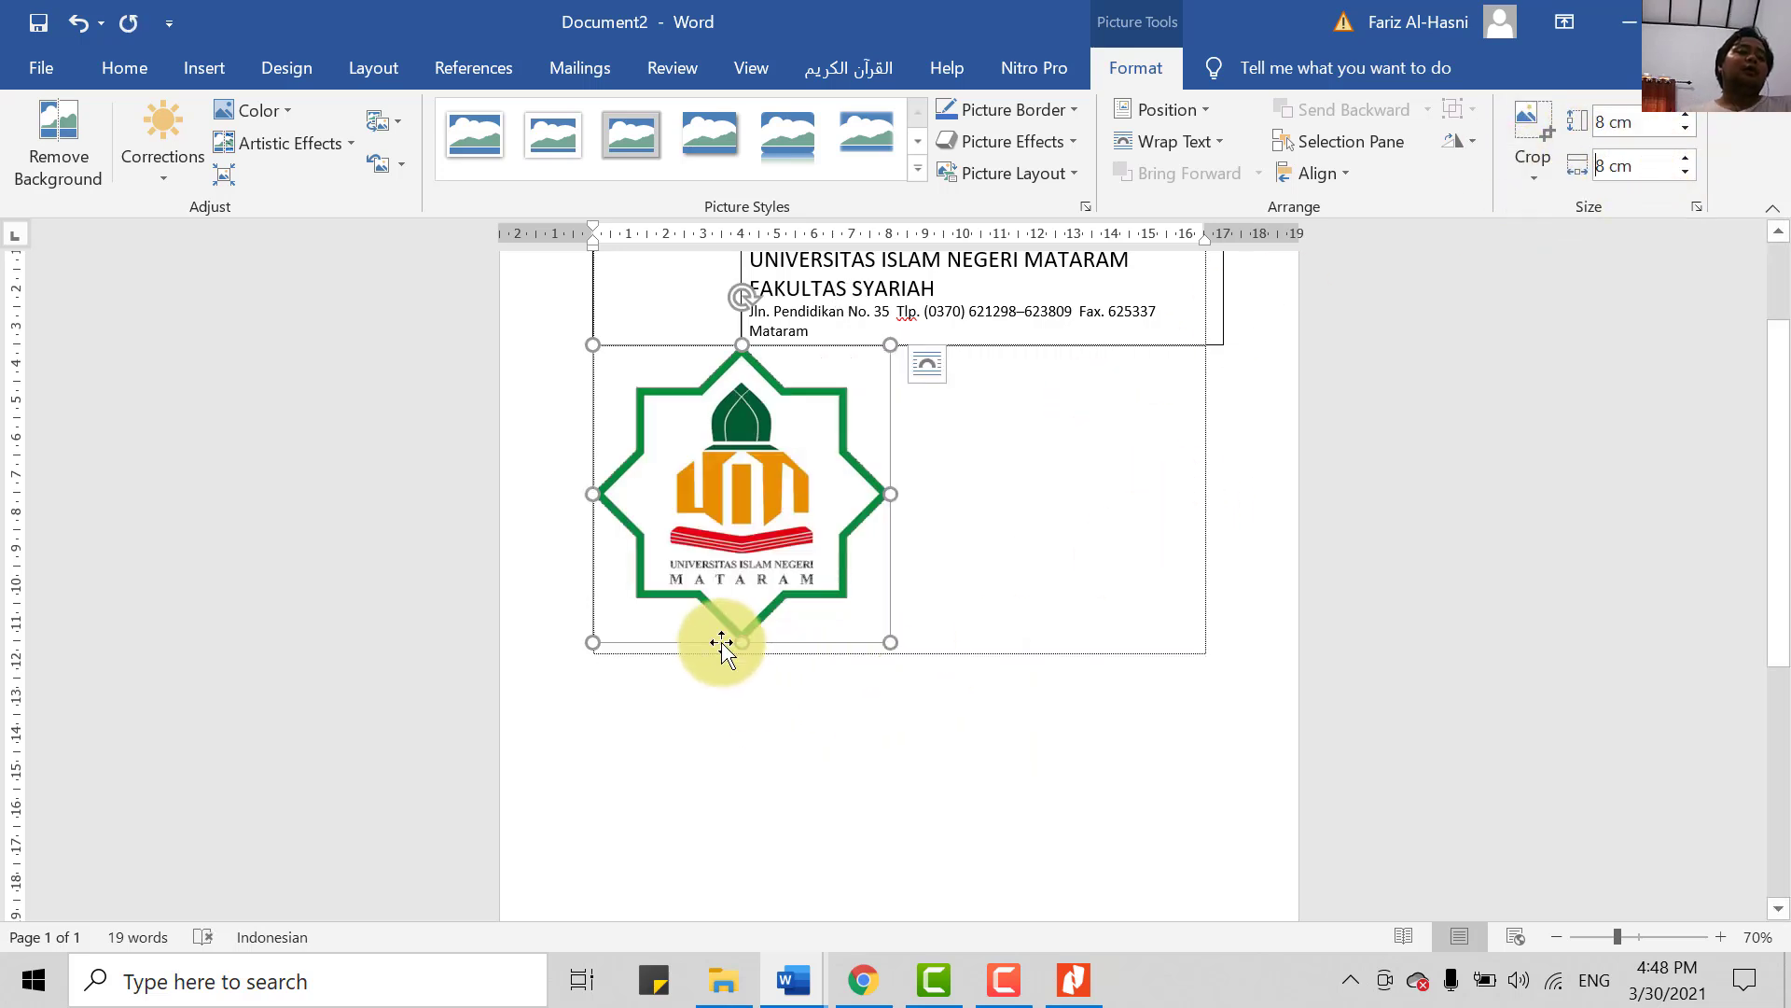
# - Drag the logo's corner to shrink it proportionally to about 3.82 cm square
pyautogui.click(861, 667)
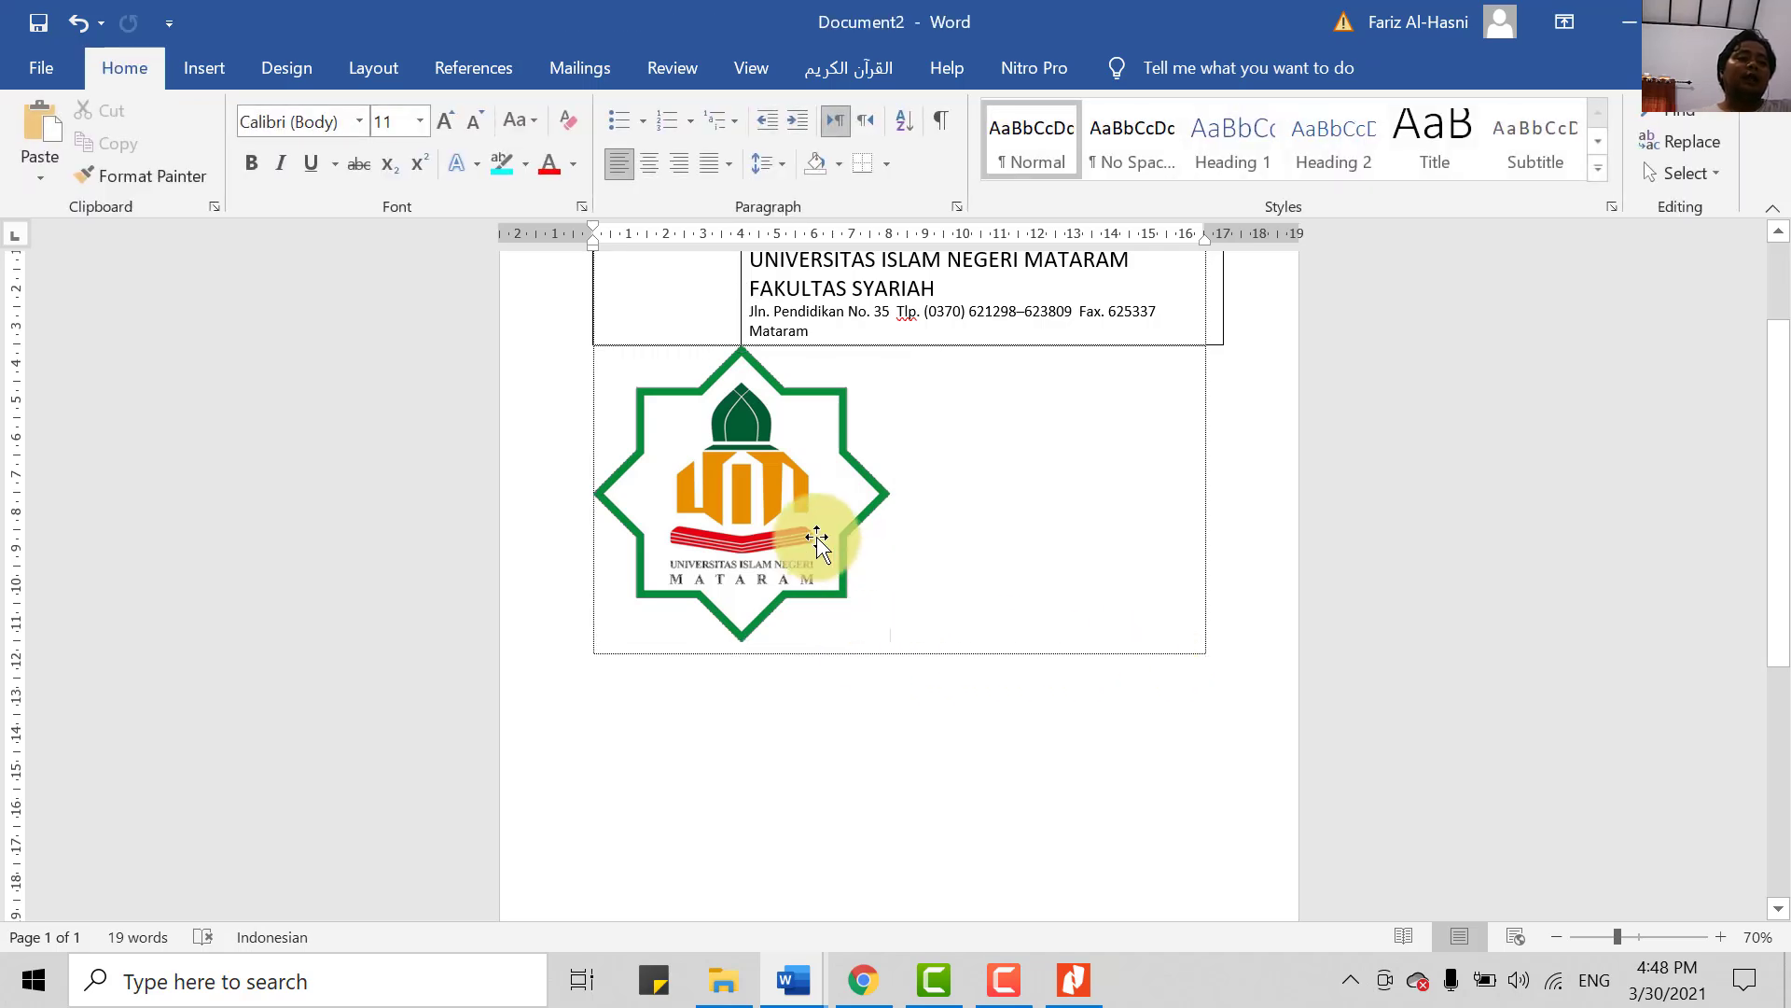
pyautogui.click(849, 518)
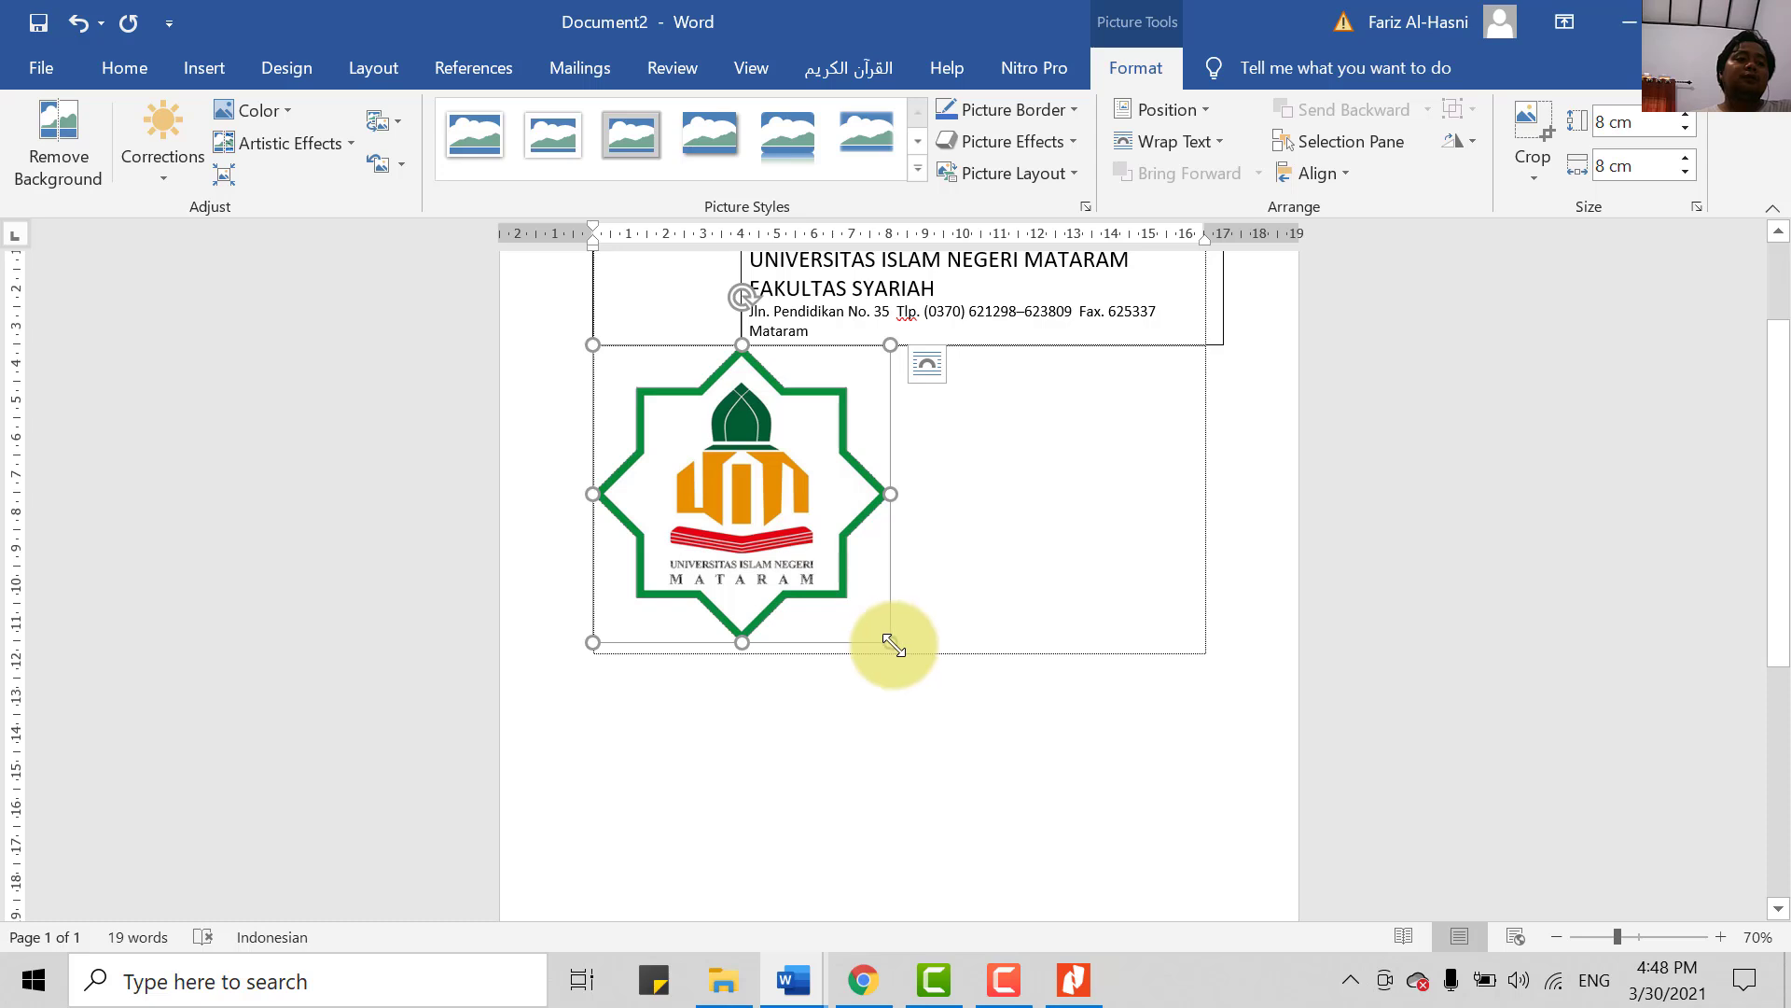
pyautogui.moveTo(893, 643); pyautogui.dragTo(736, 487)
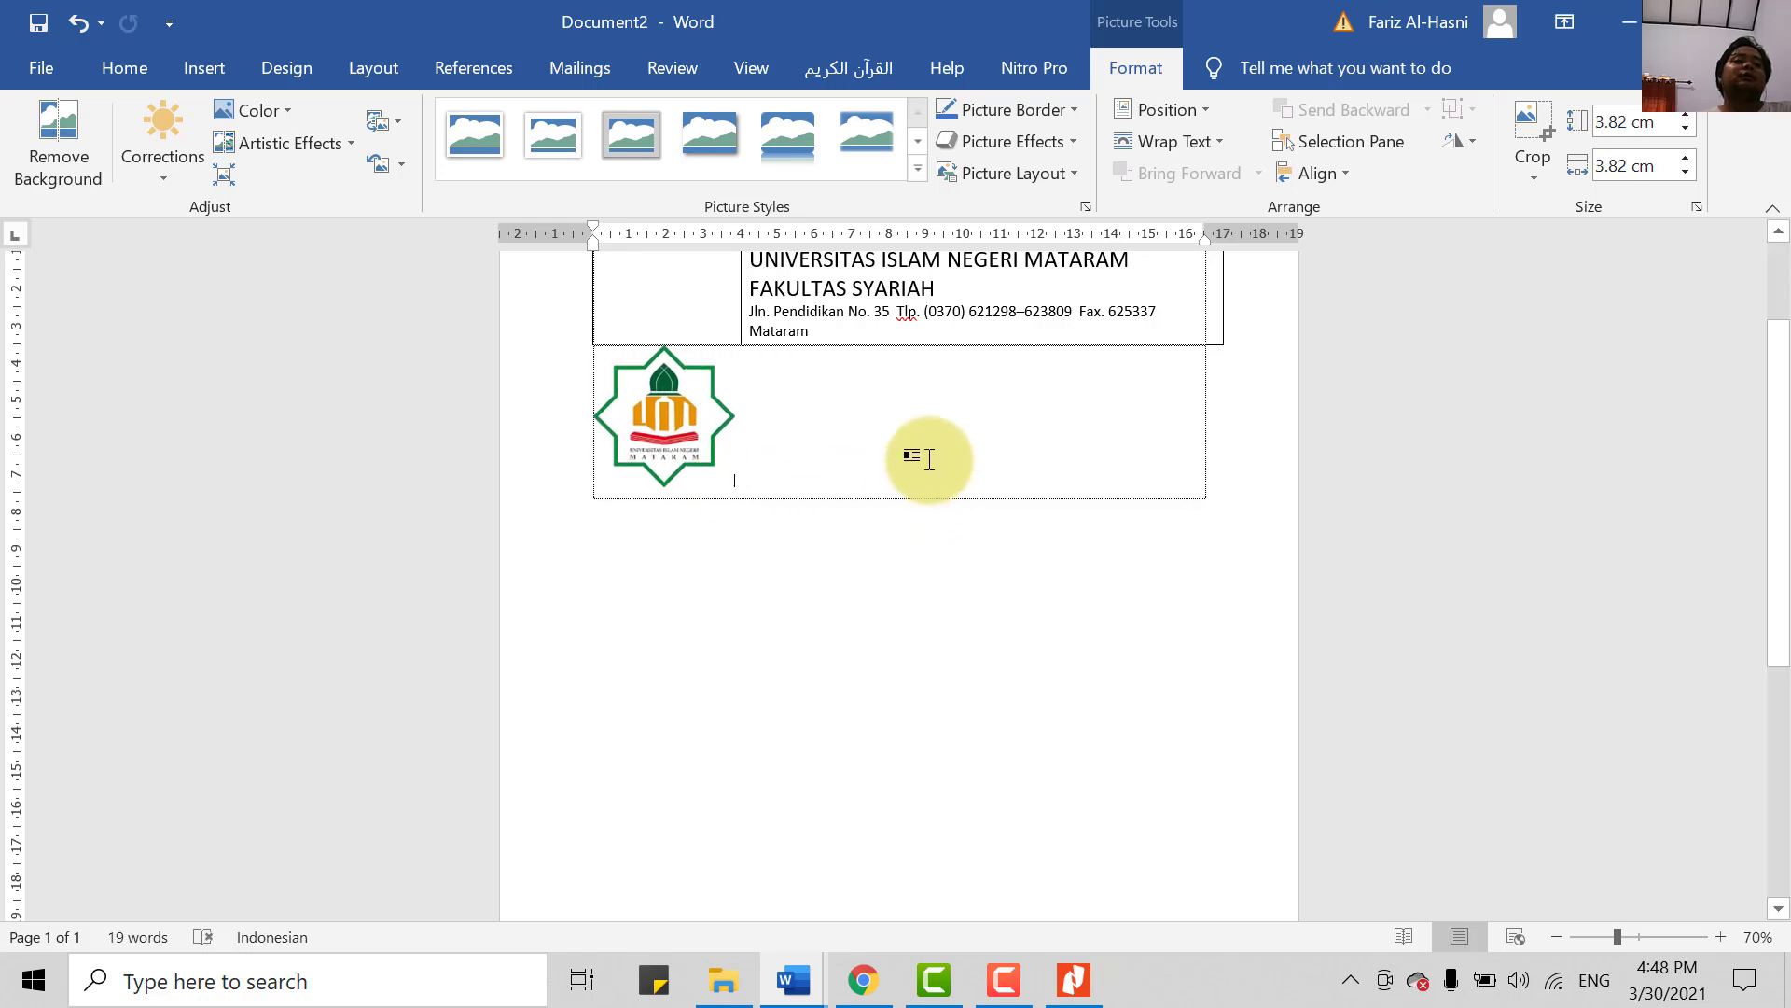
# - Set the UIN Mataram logo's text wrapping to In Front of Text
pyautogui.click(933, 504)
pyautogui.scroll(1, 951, 606)
pyautogui.click(688, 452)
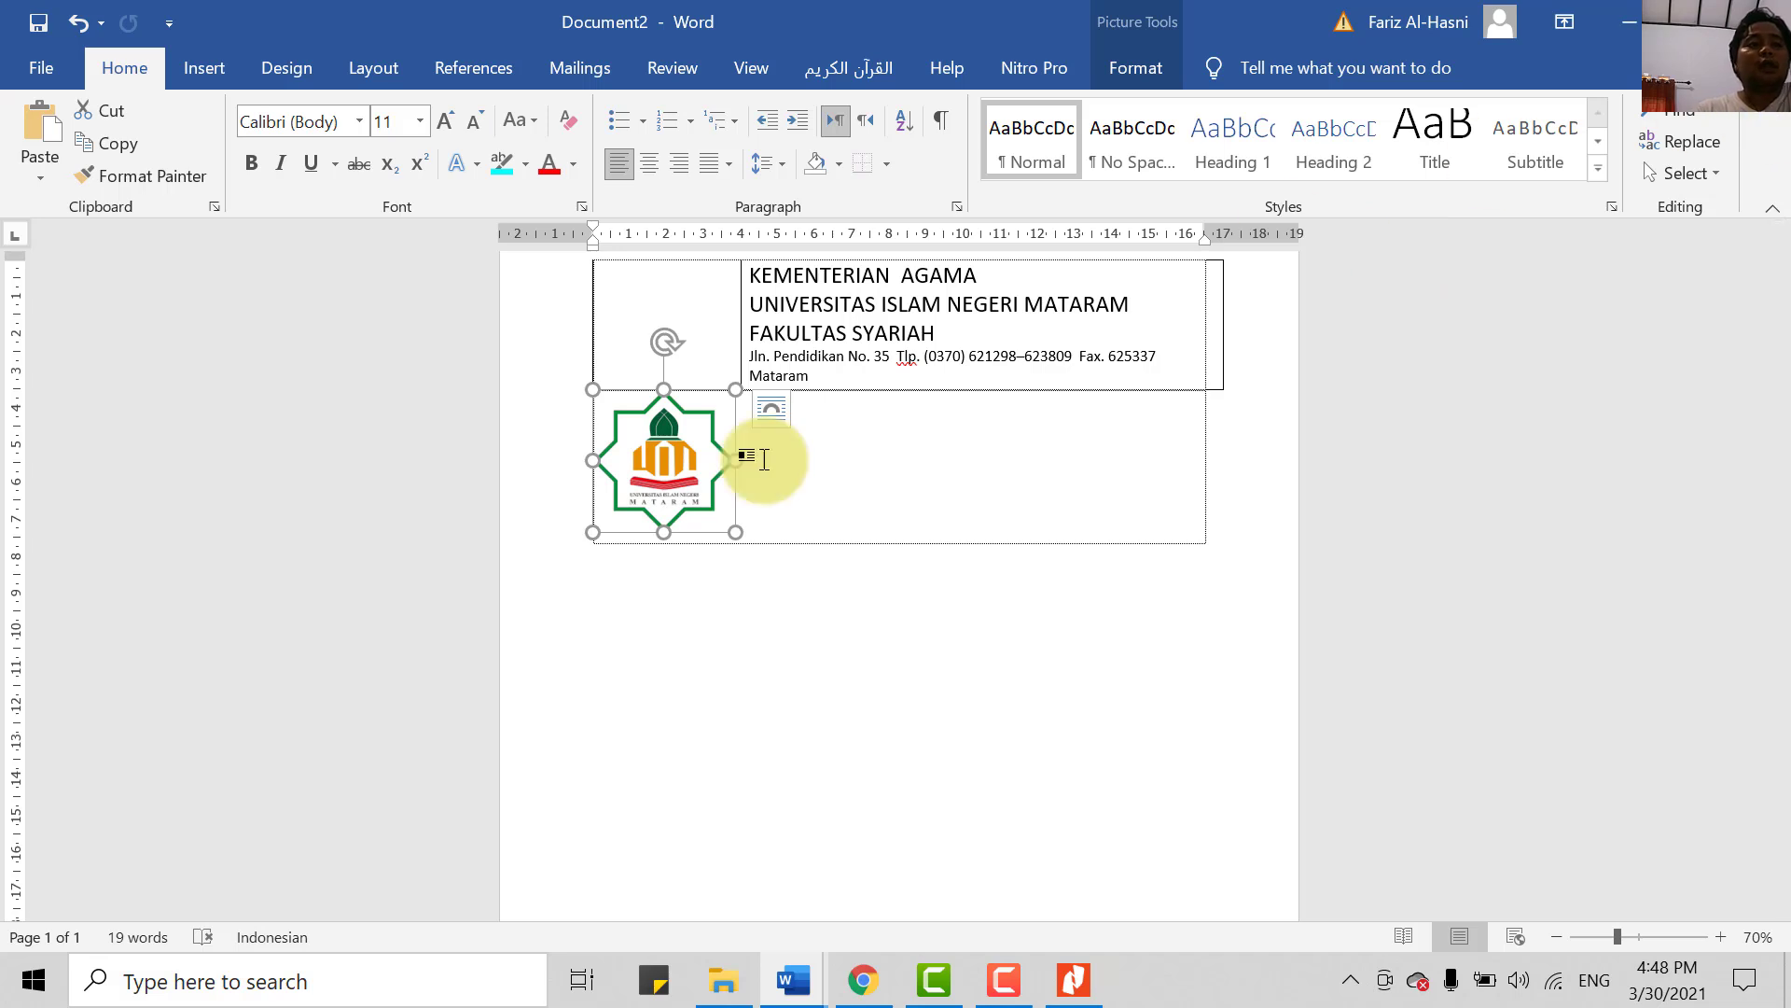
pyautogui.click(1129, 65)
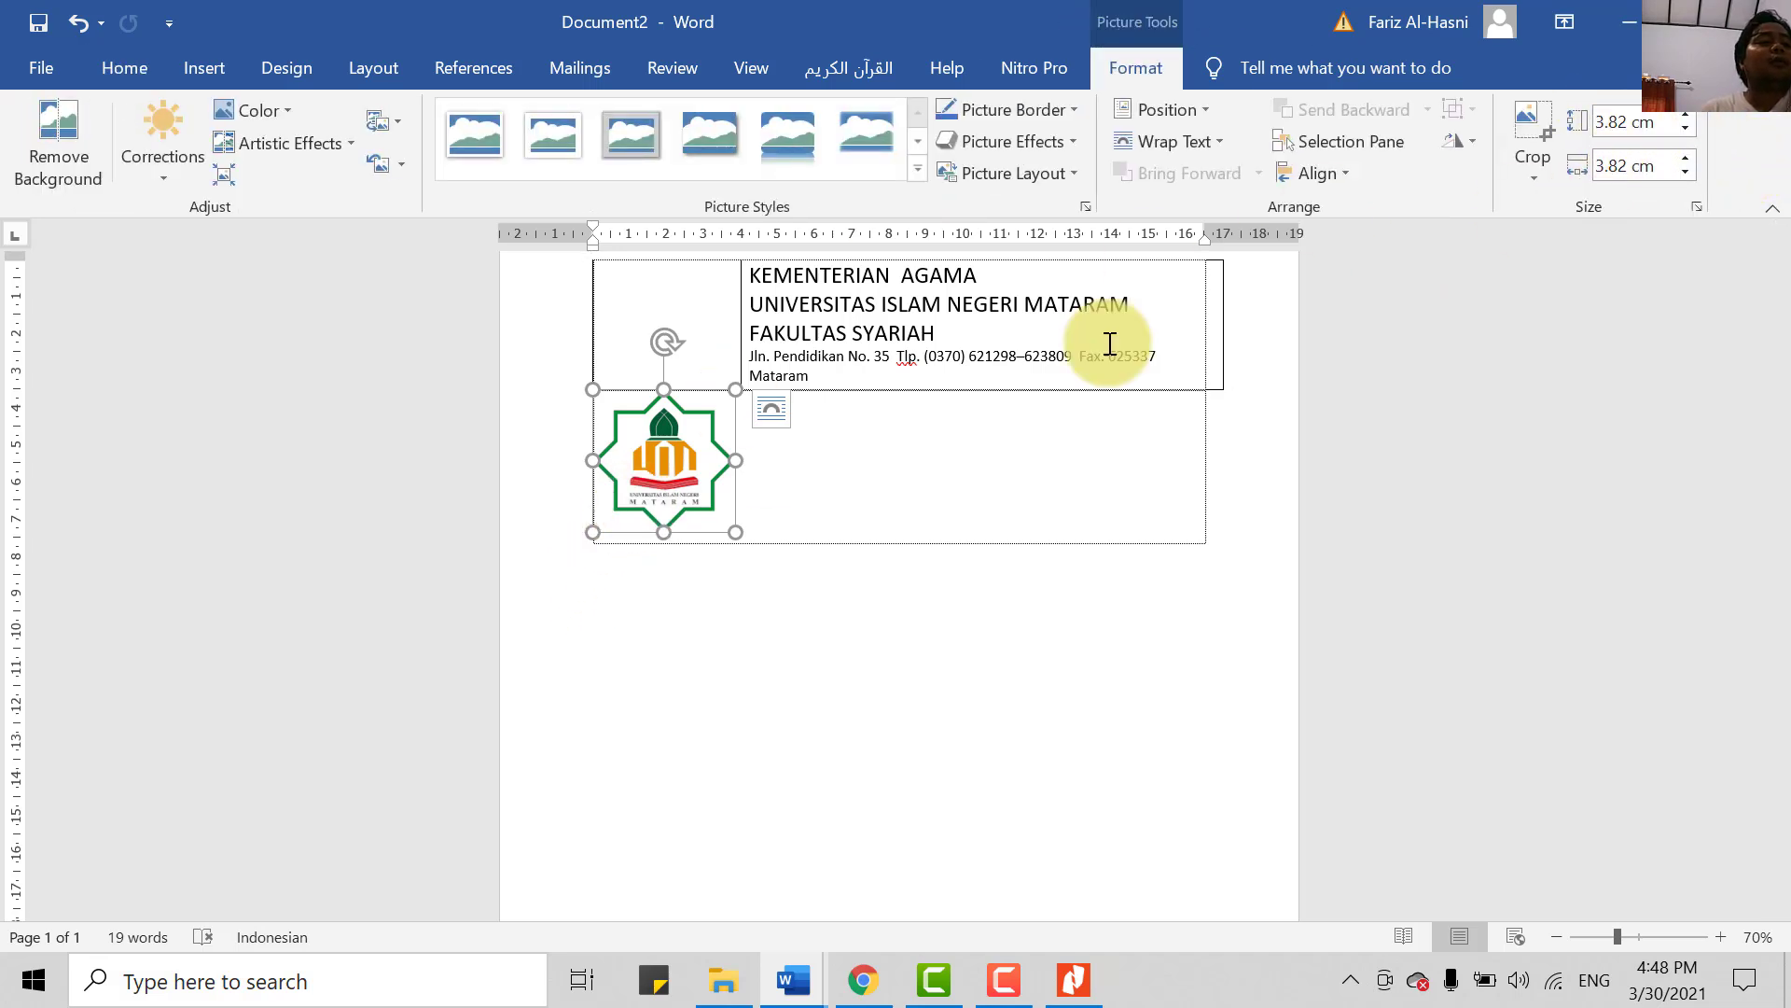
pyautogui.scroll(1, 519, 621)
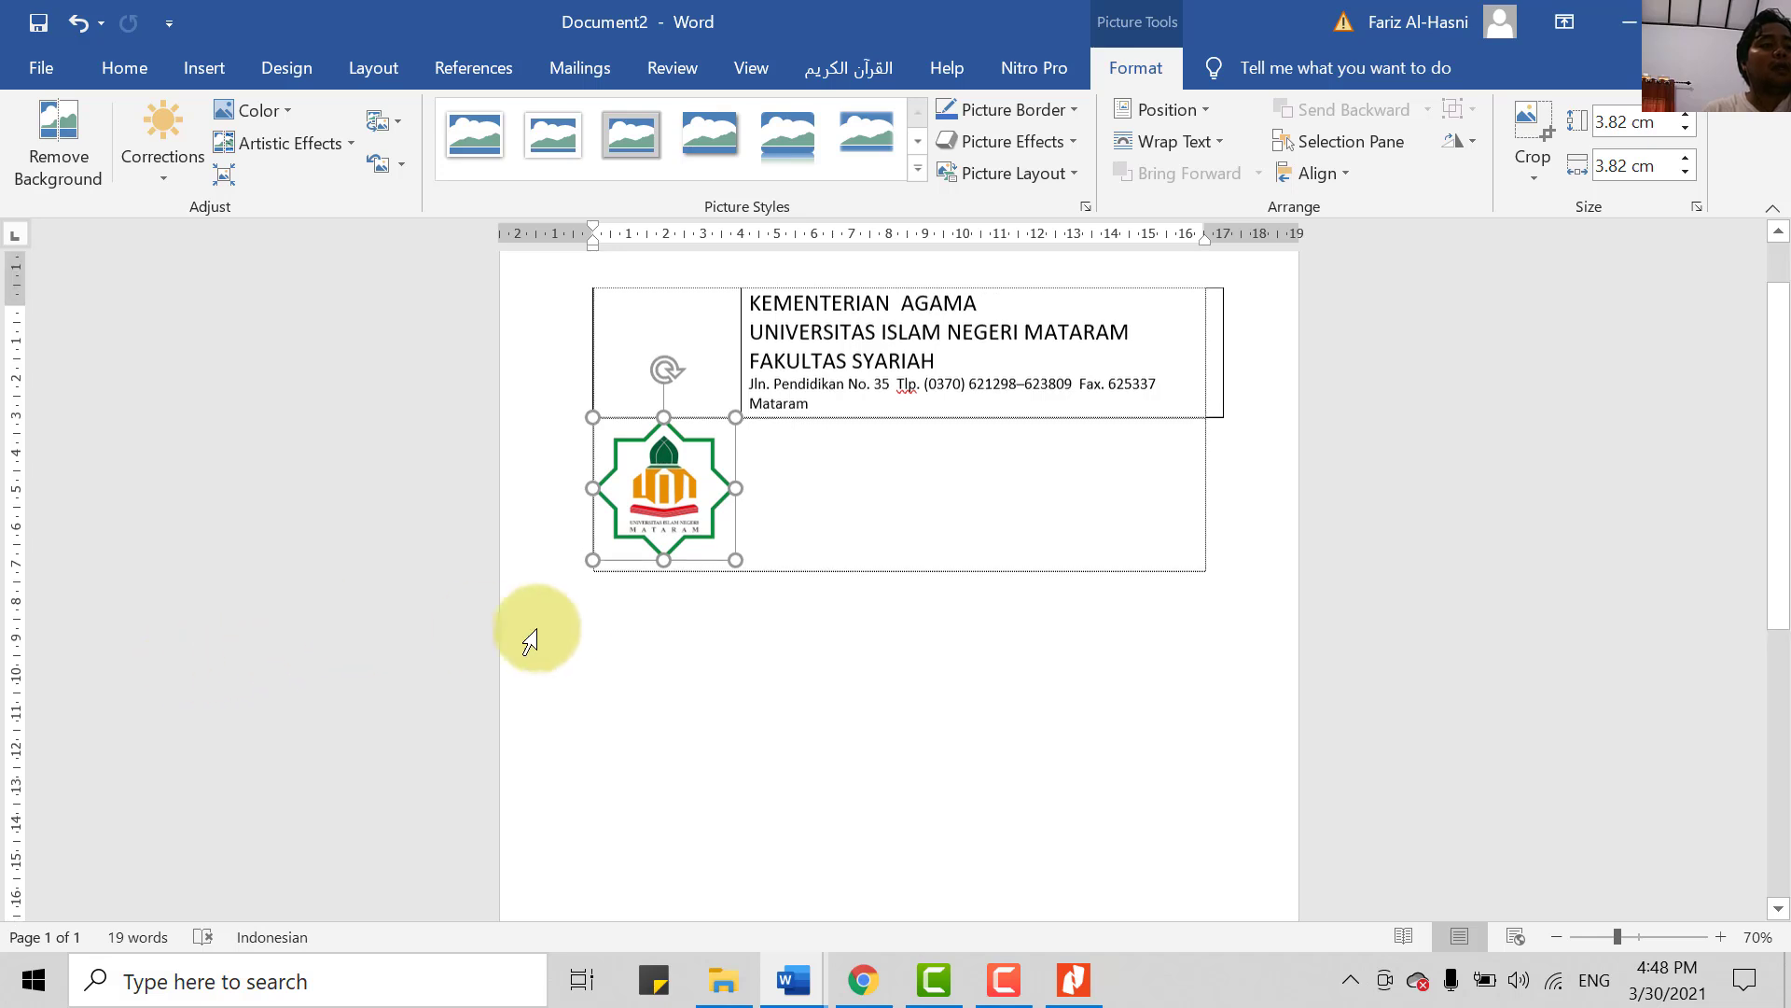
pyautogui.rightClick(663, 476)
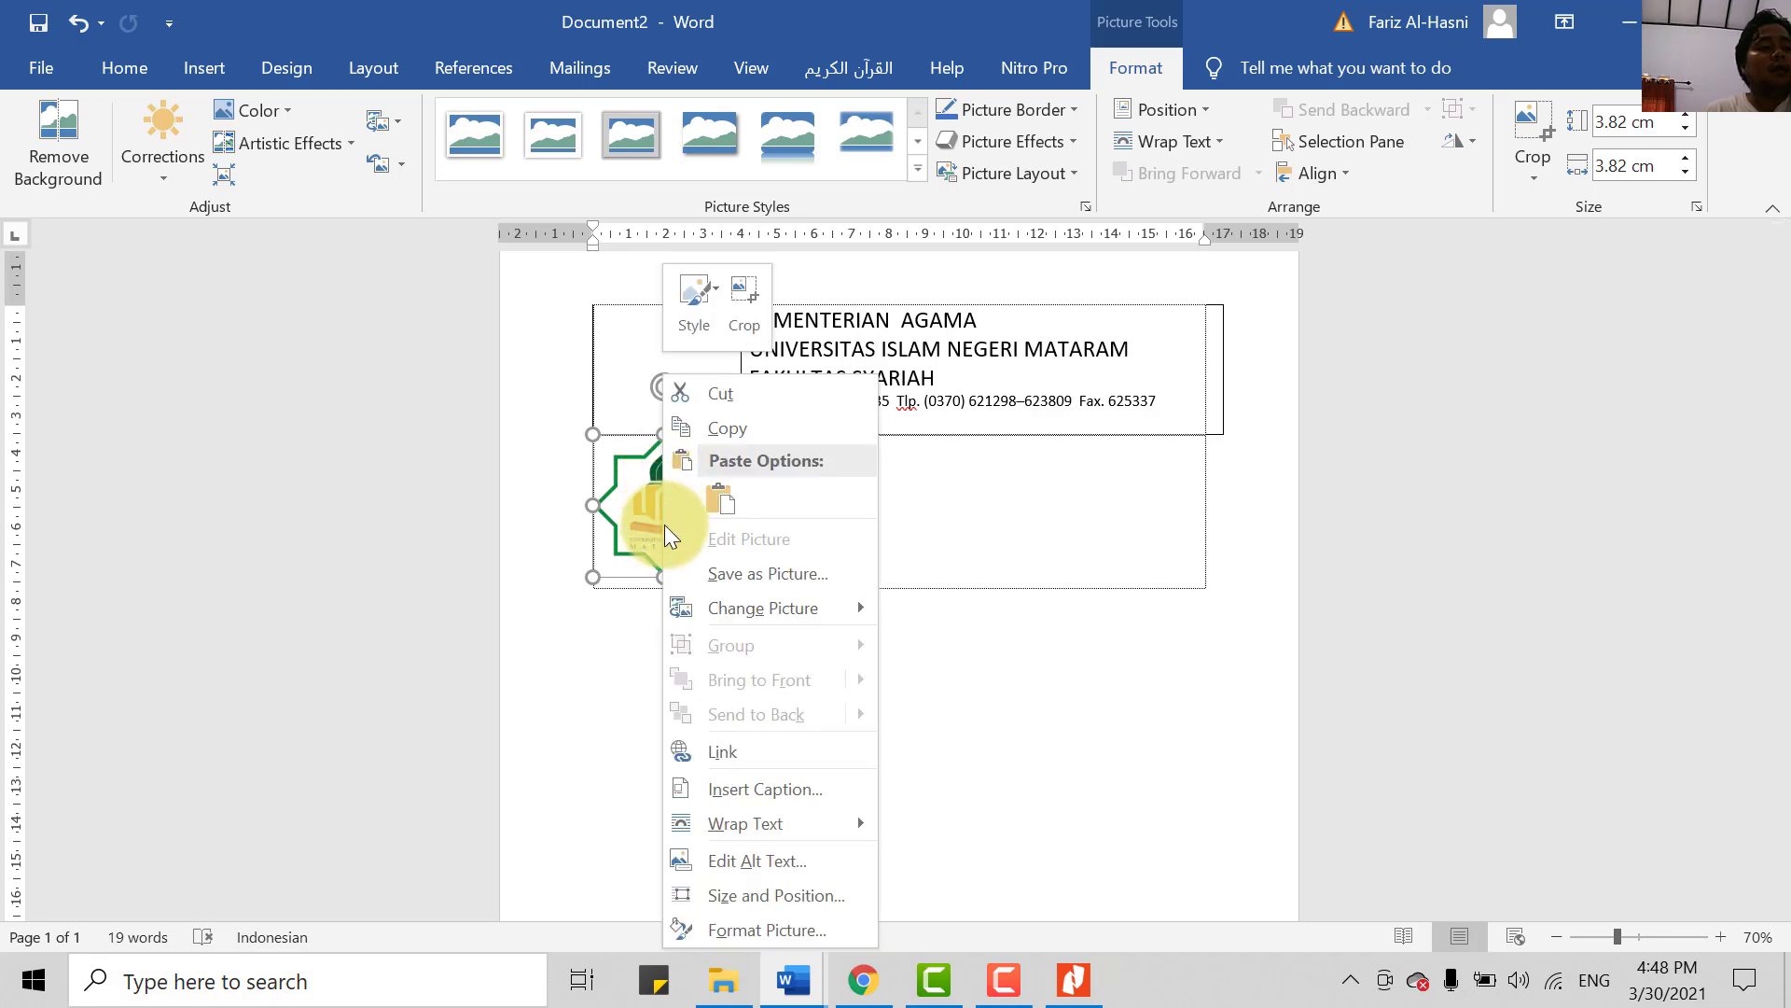
pyautogui.moveTo(773, 812)
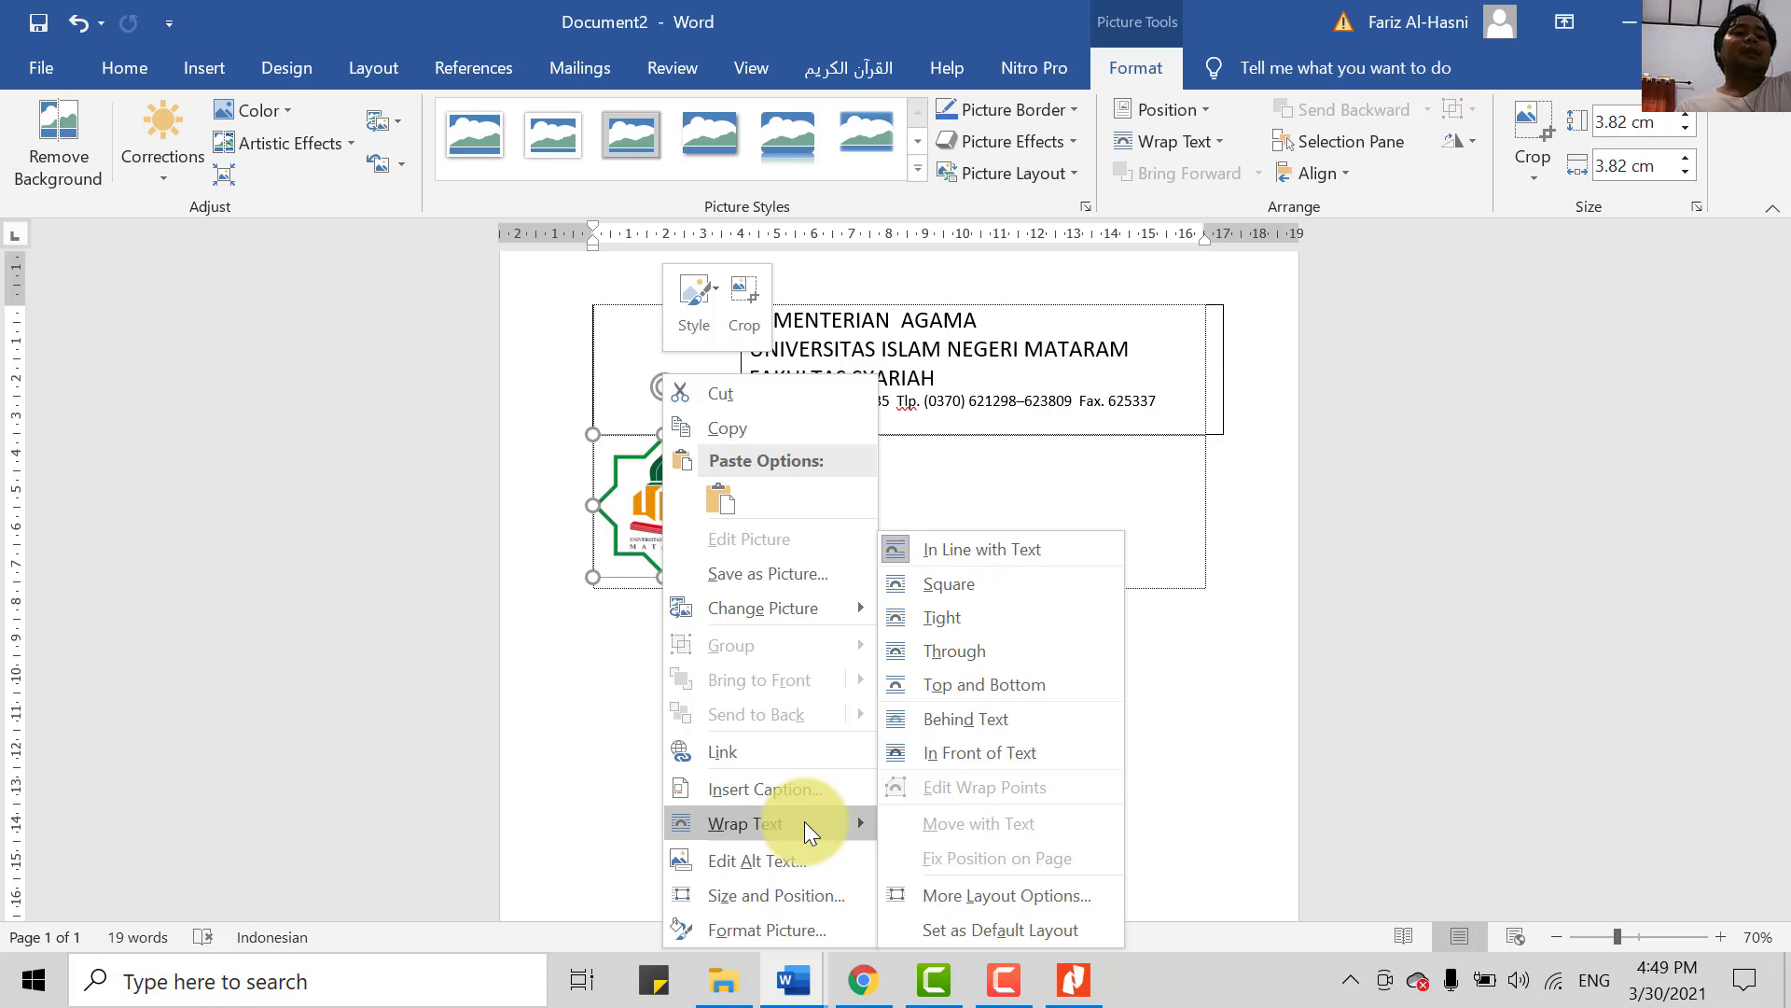
pyautogui.click(1043, 756)
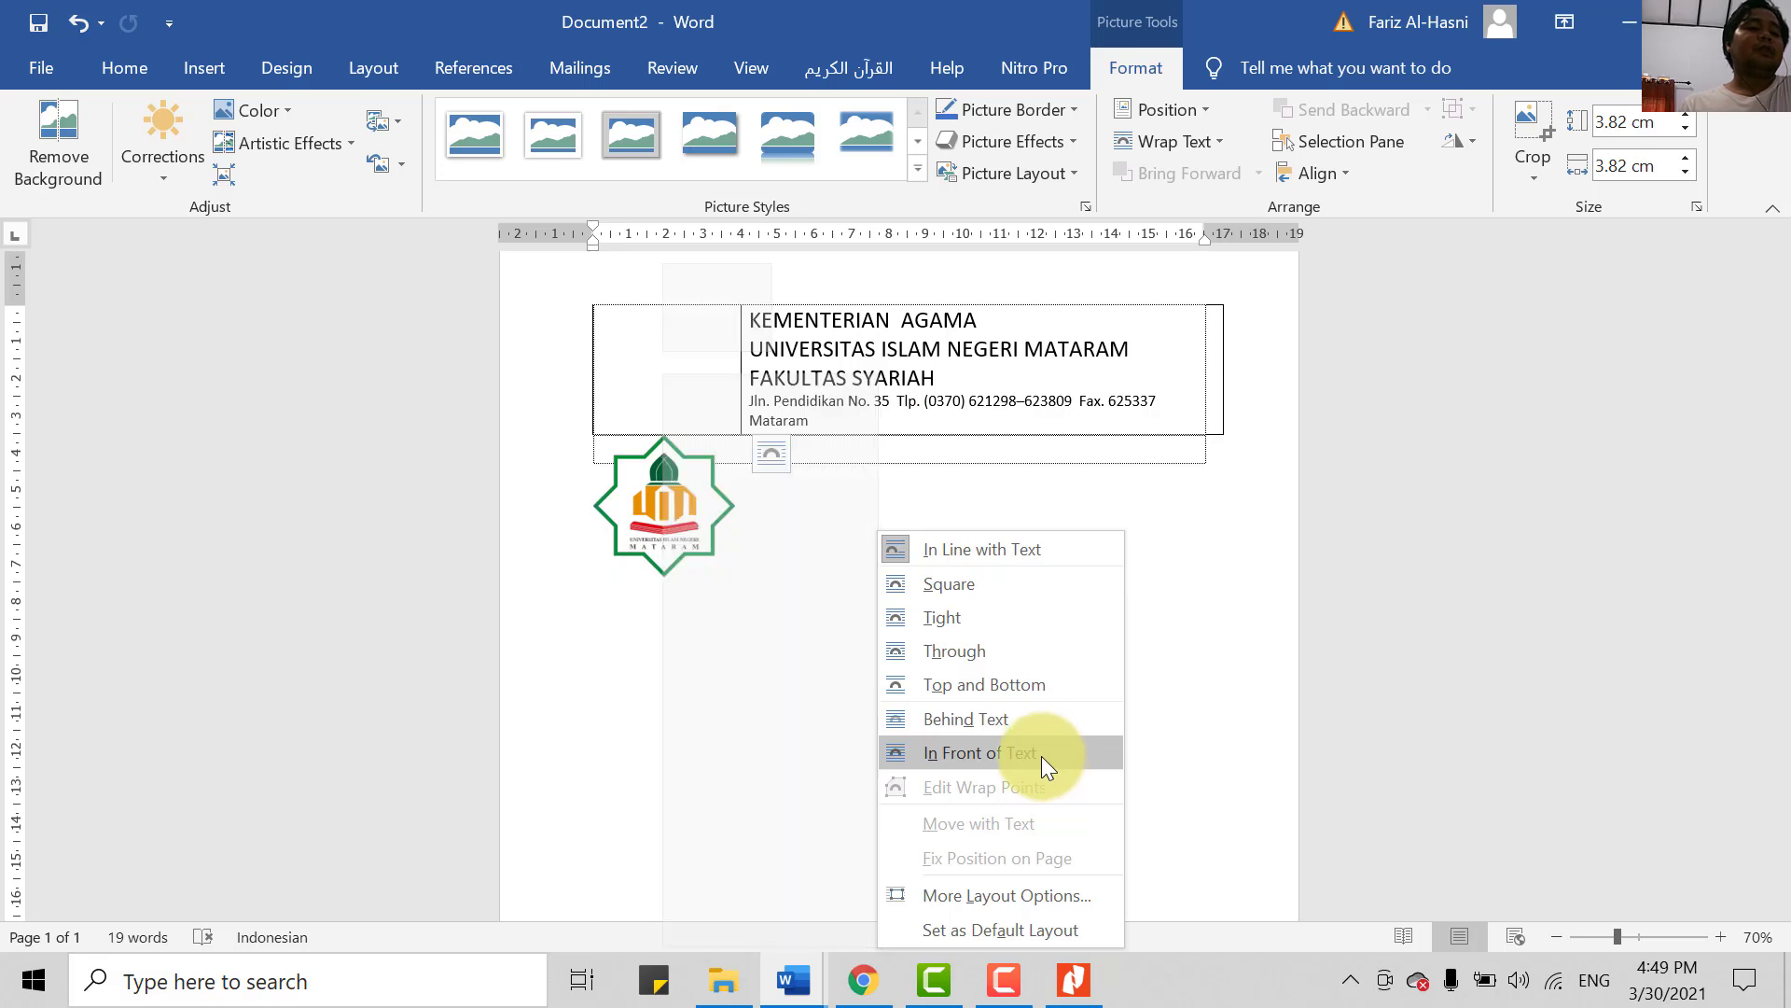
pyautogui.click(960, 762)
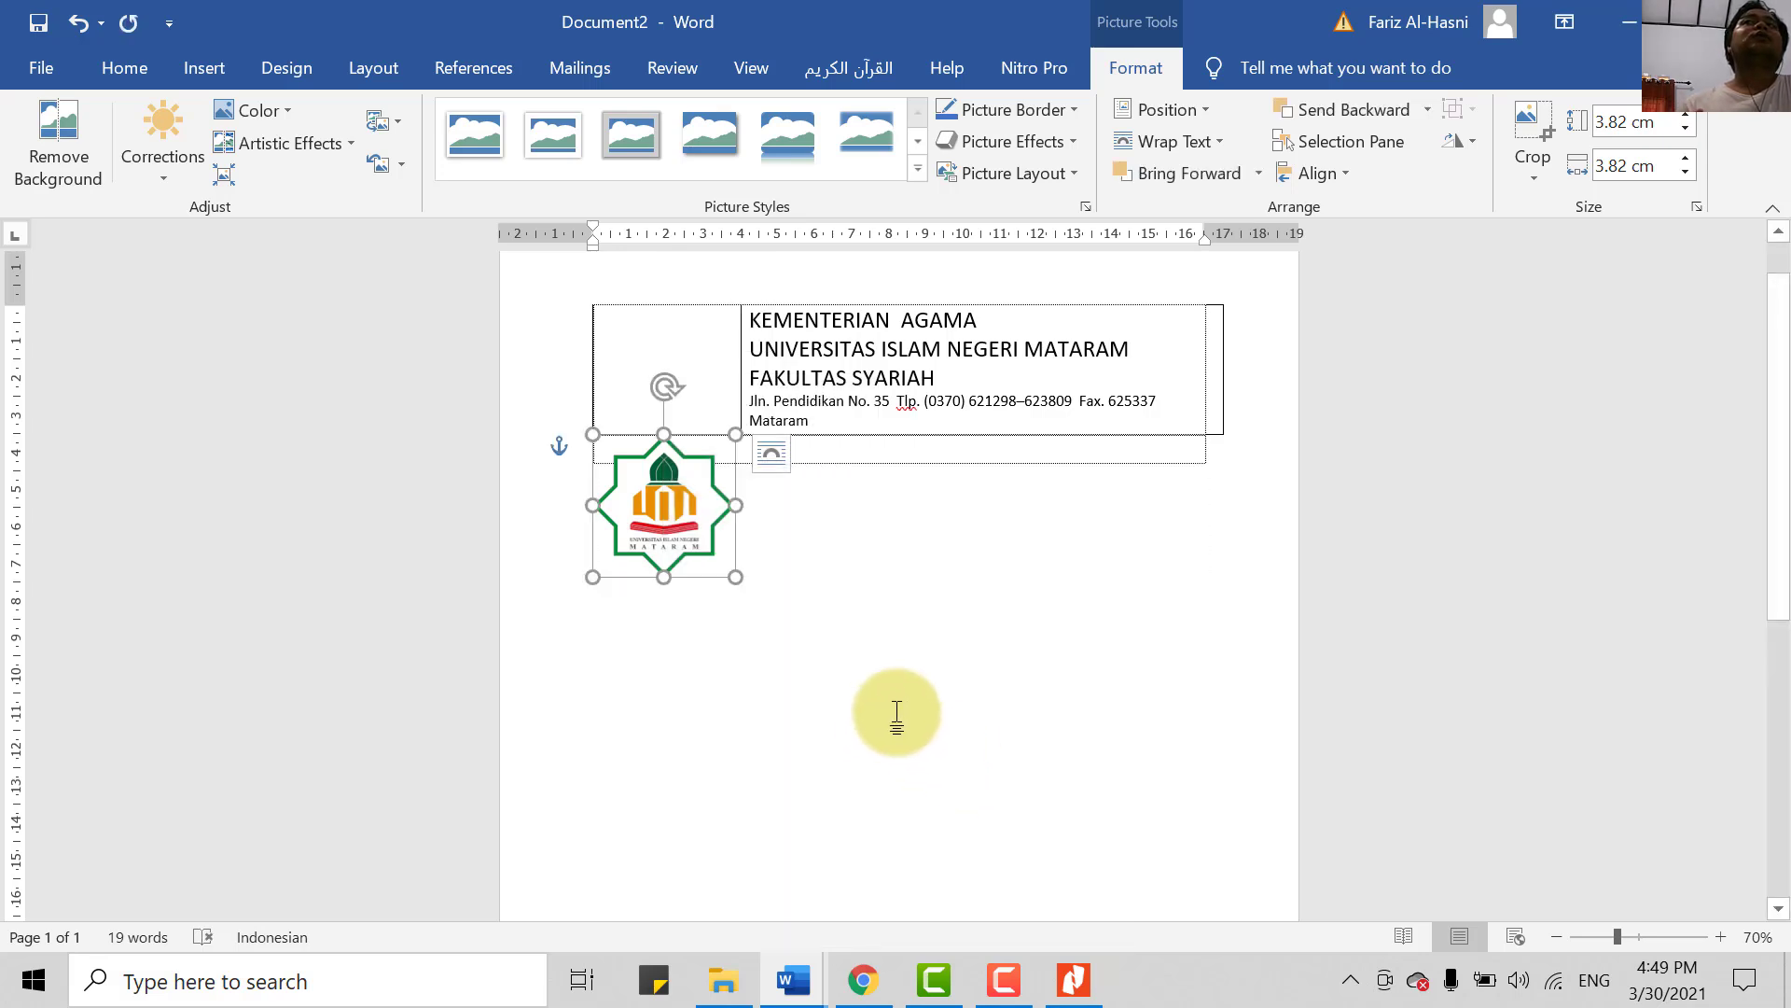
# - Move the logo into the header table's left cell and resize it to 3.55 cm square
pyautogui.moveTo(640, 508); pyautogui.dragTo(635, 361)
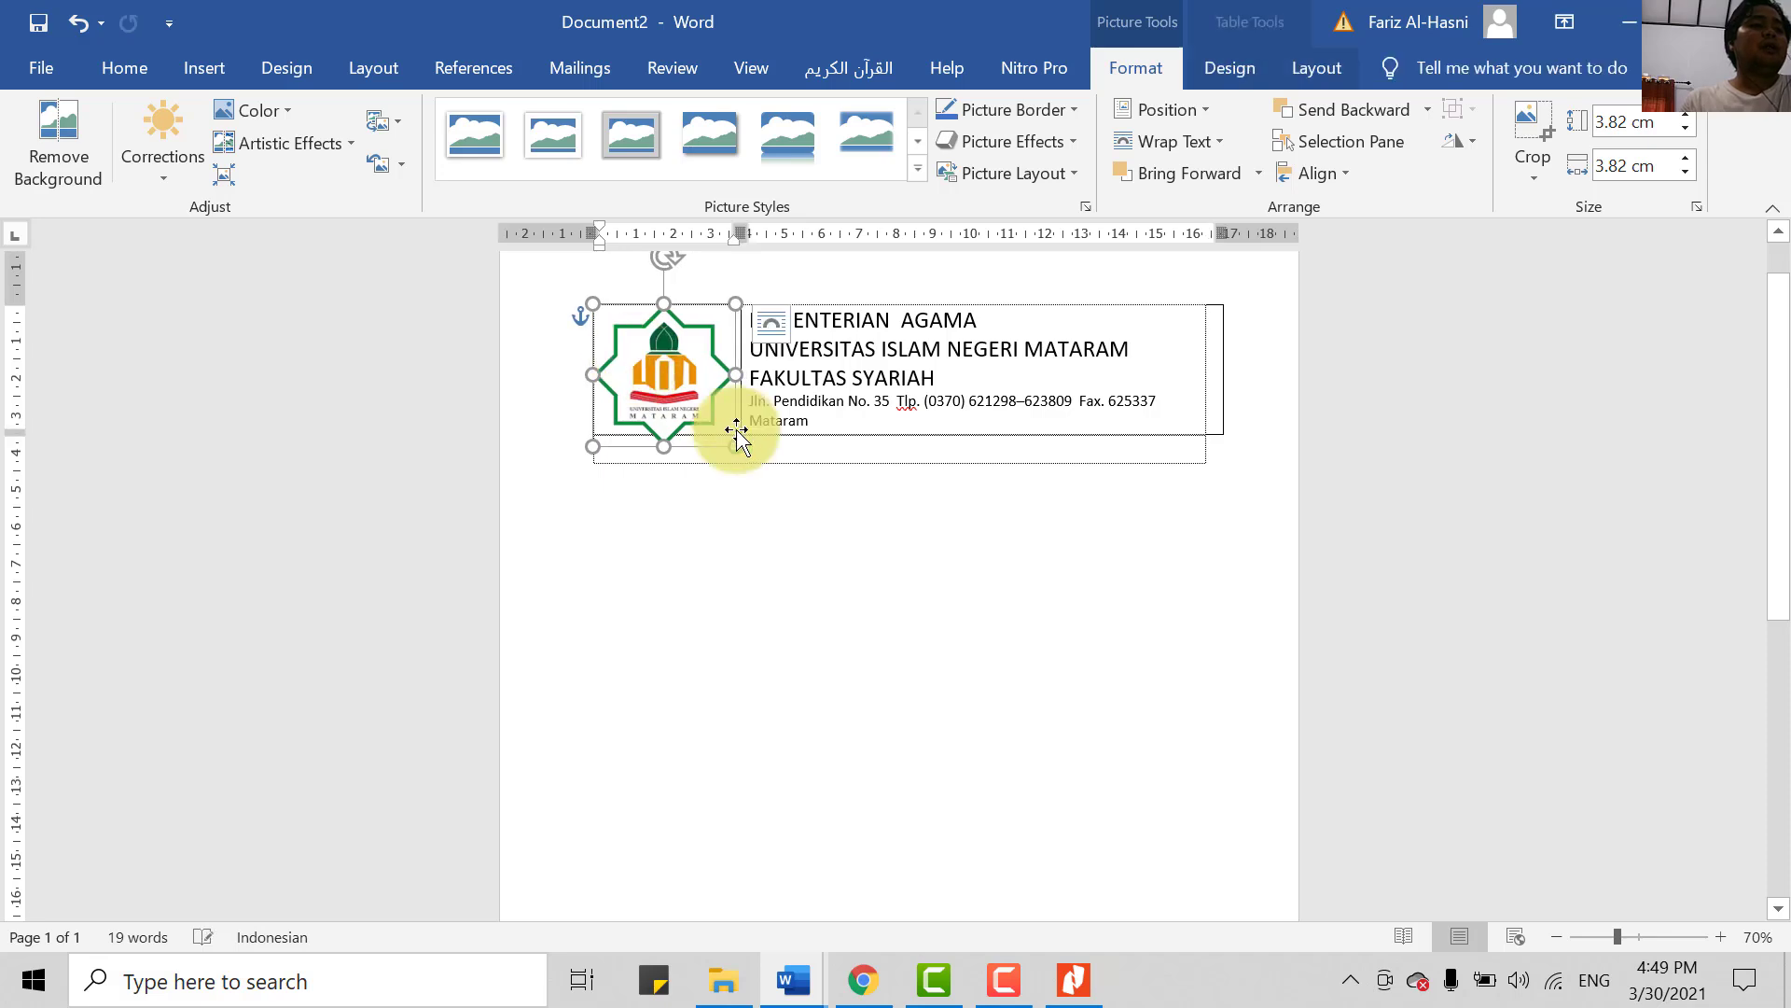
pyautogui.moveTo(733, 446); pyautogui.dragTo(721, 436)
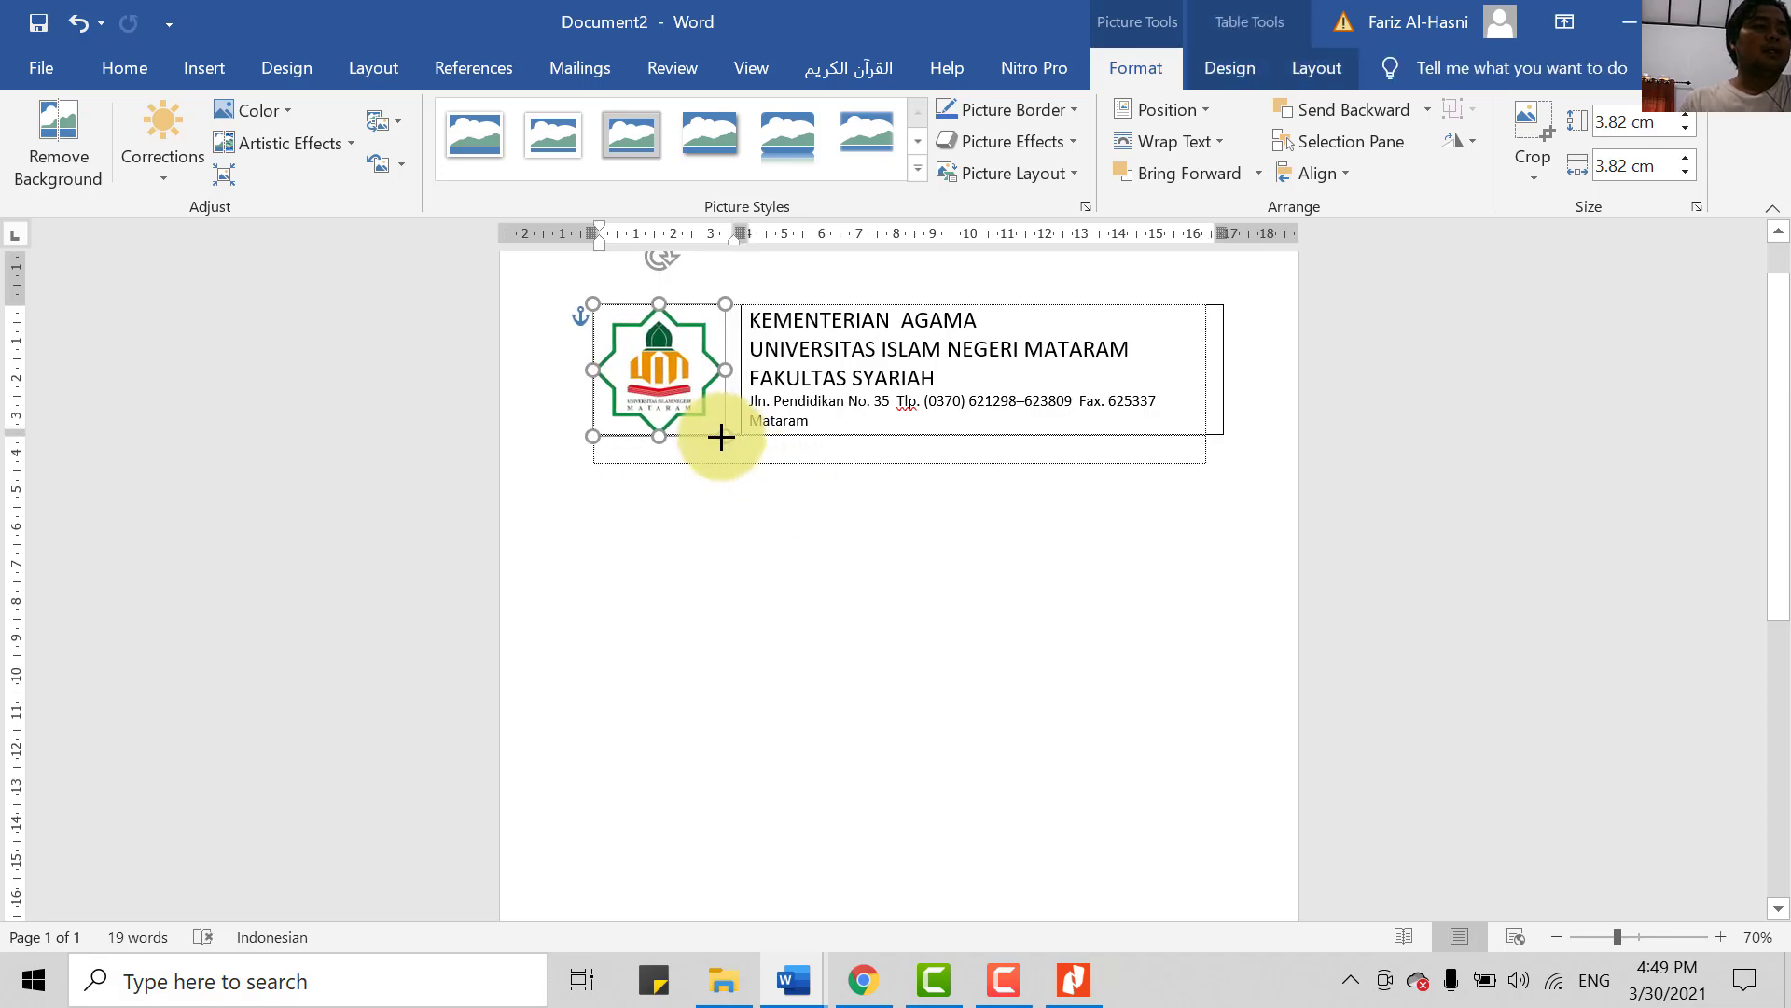
pyautogui.click(793, 560)
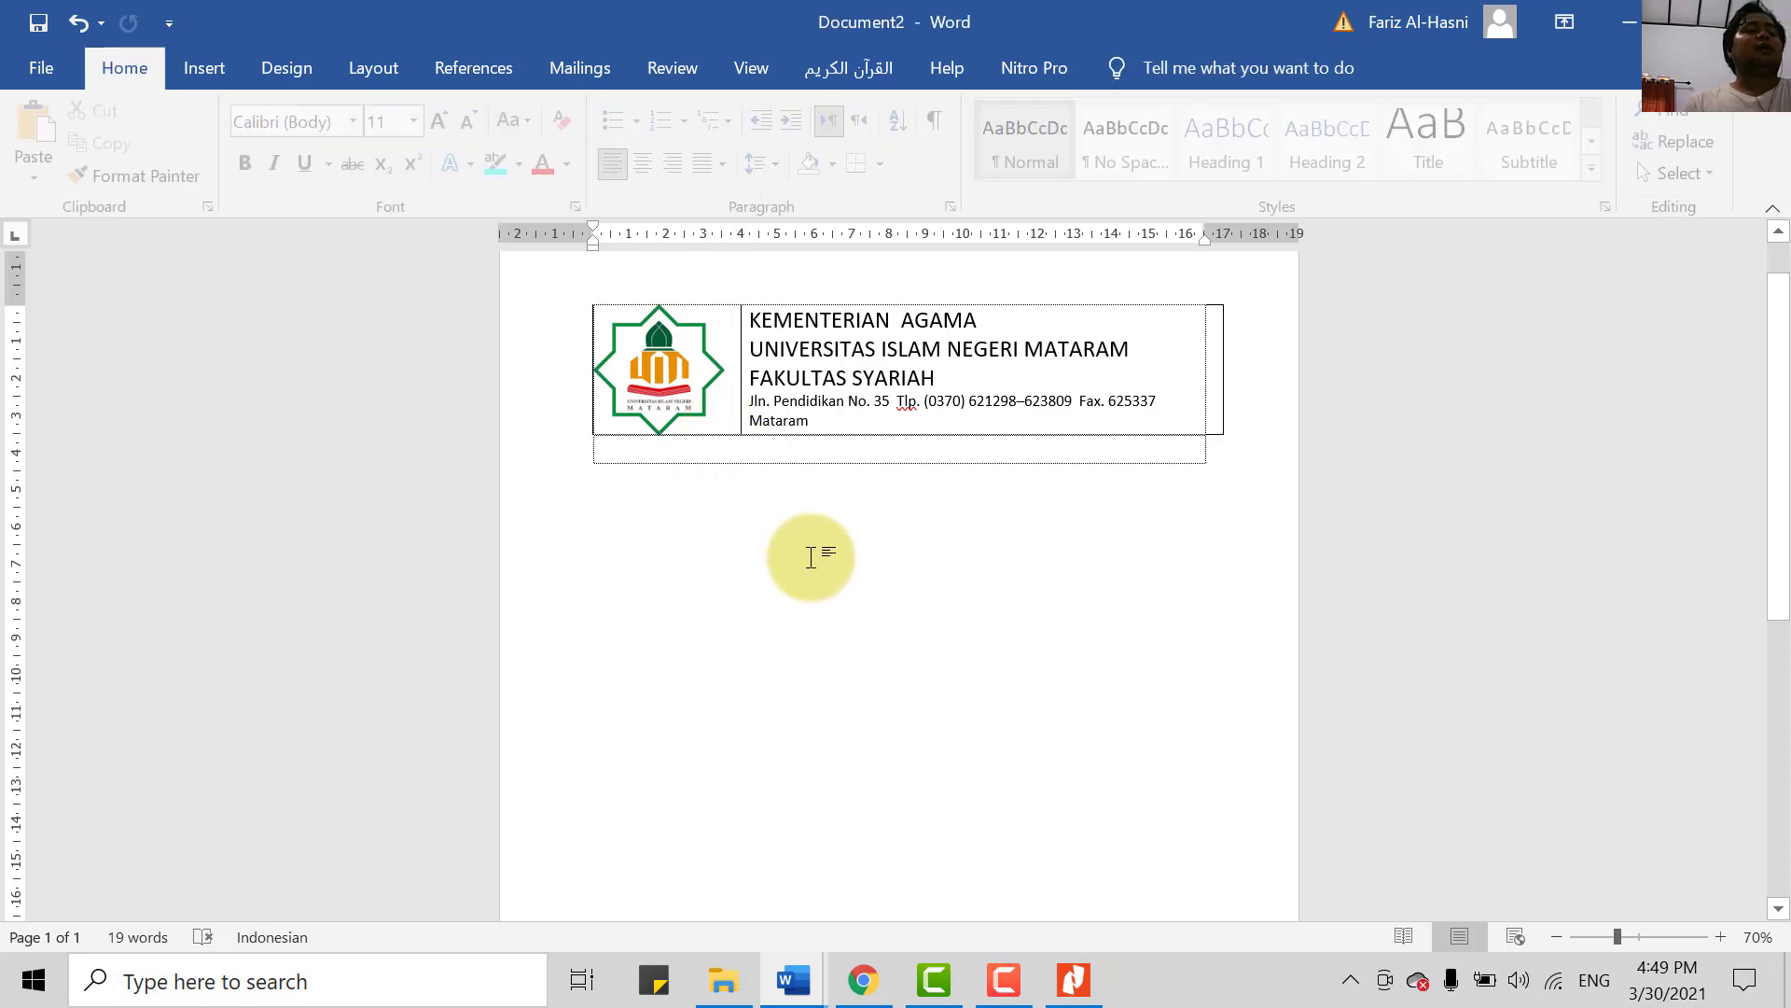
pyautogui.click(664, 399)
# - Nudge the selected logo left and right with the arrow keys to align it
pyautogui.press('Right')
pyautogui.press('Right')
pyautogui.press('Right')
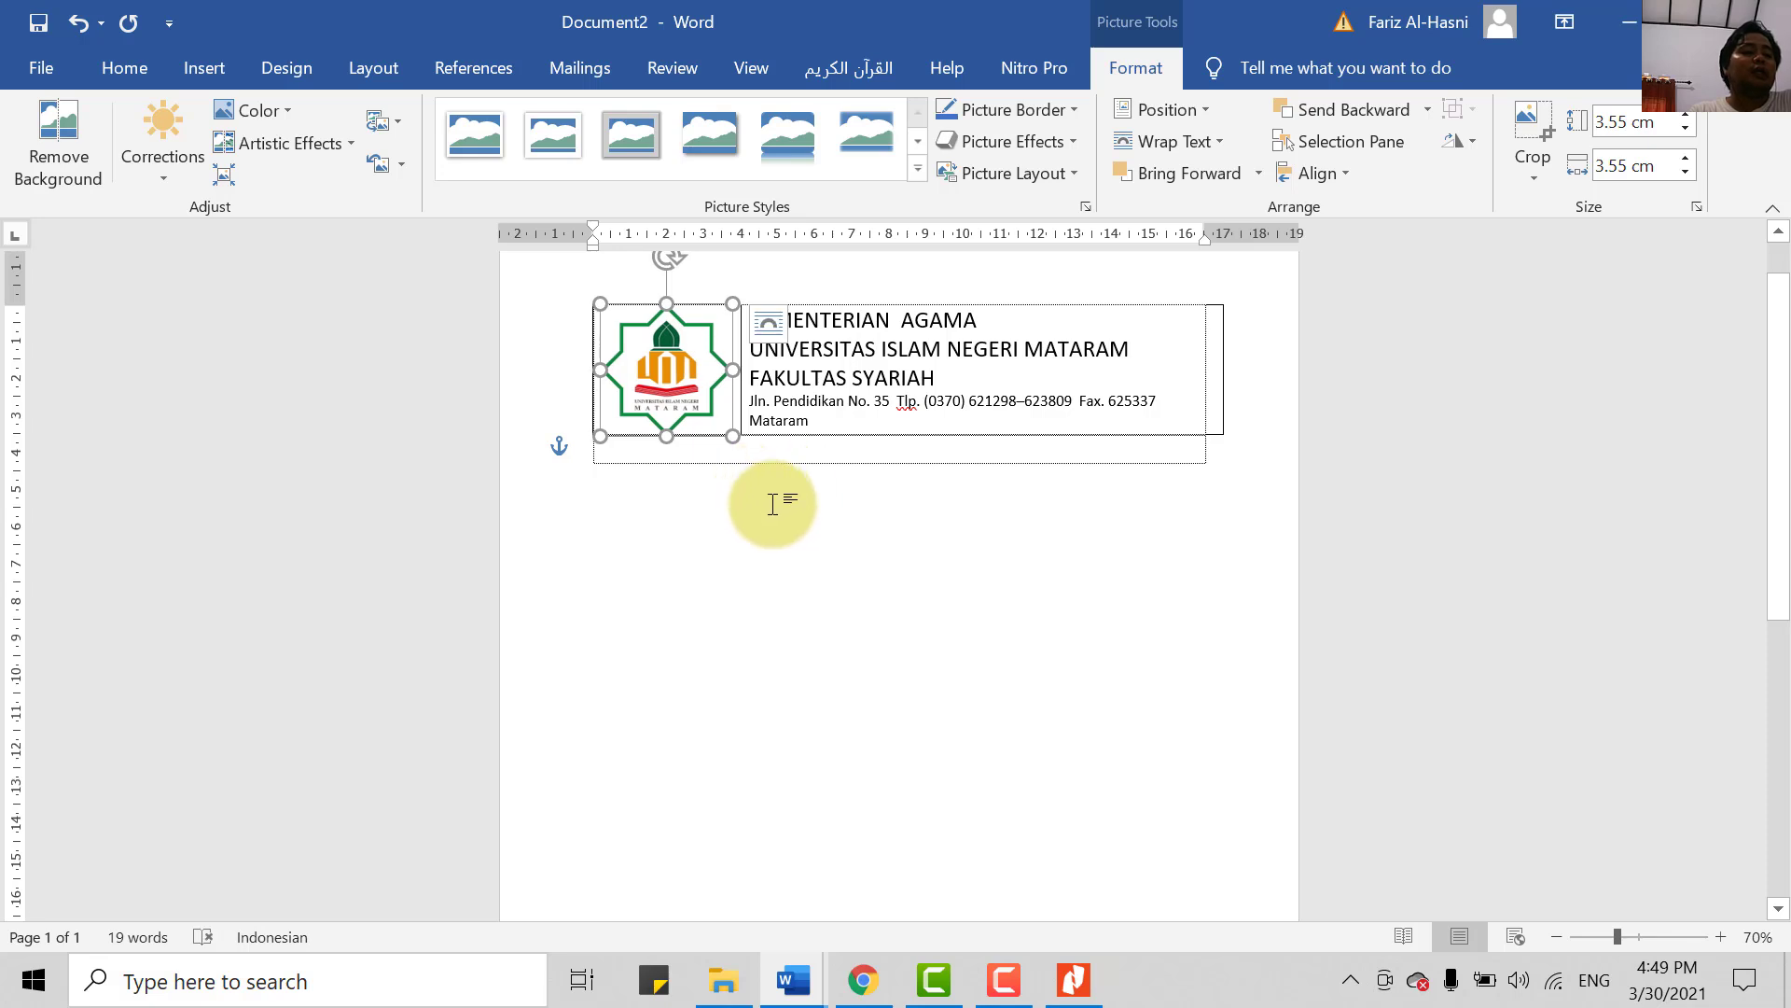
pyautogui.press('Left')
pyautogui.press('Left')
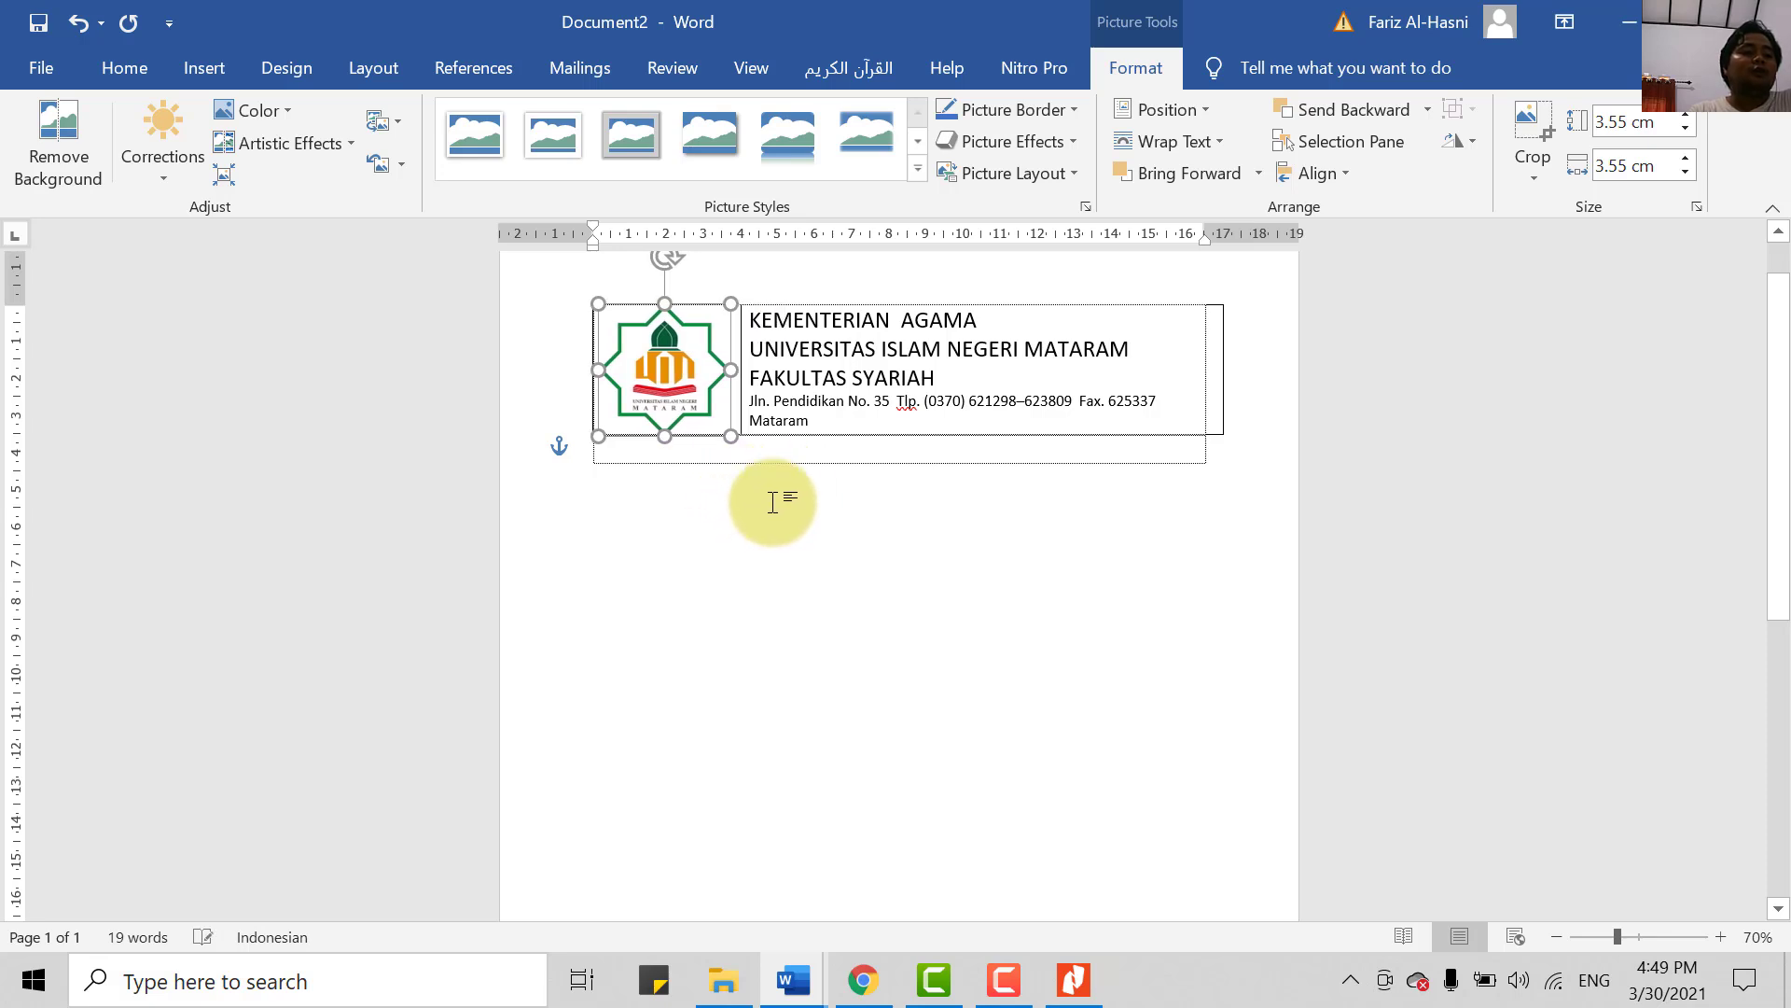
pyautogui.press('Right')
pyautogui.press('Left')
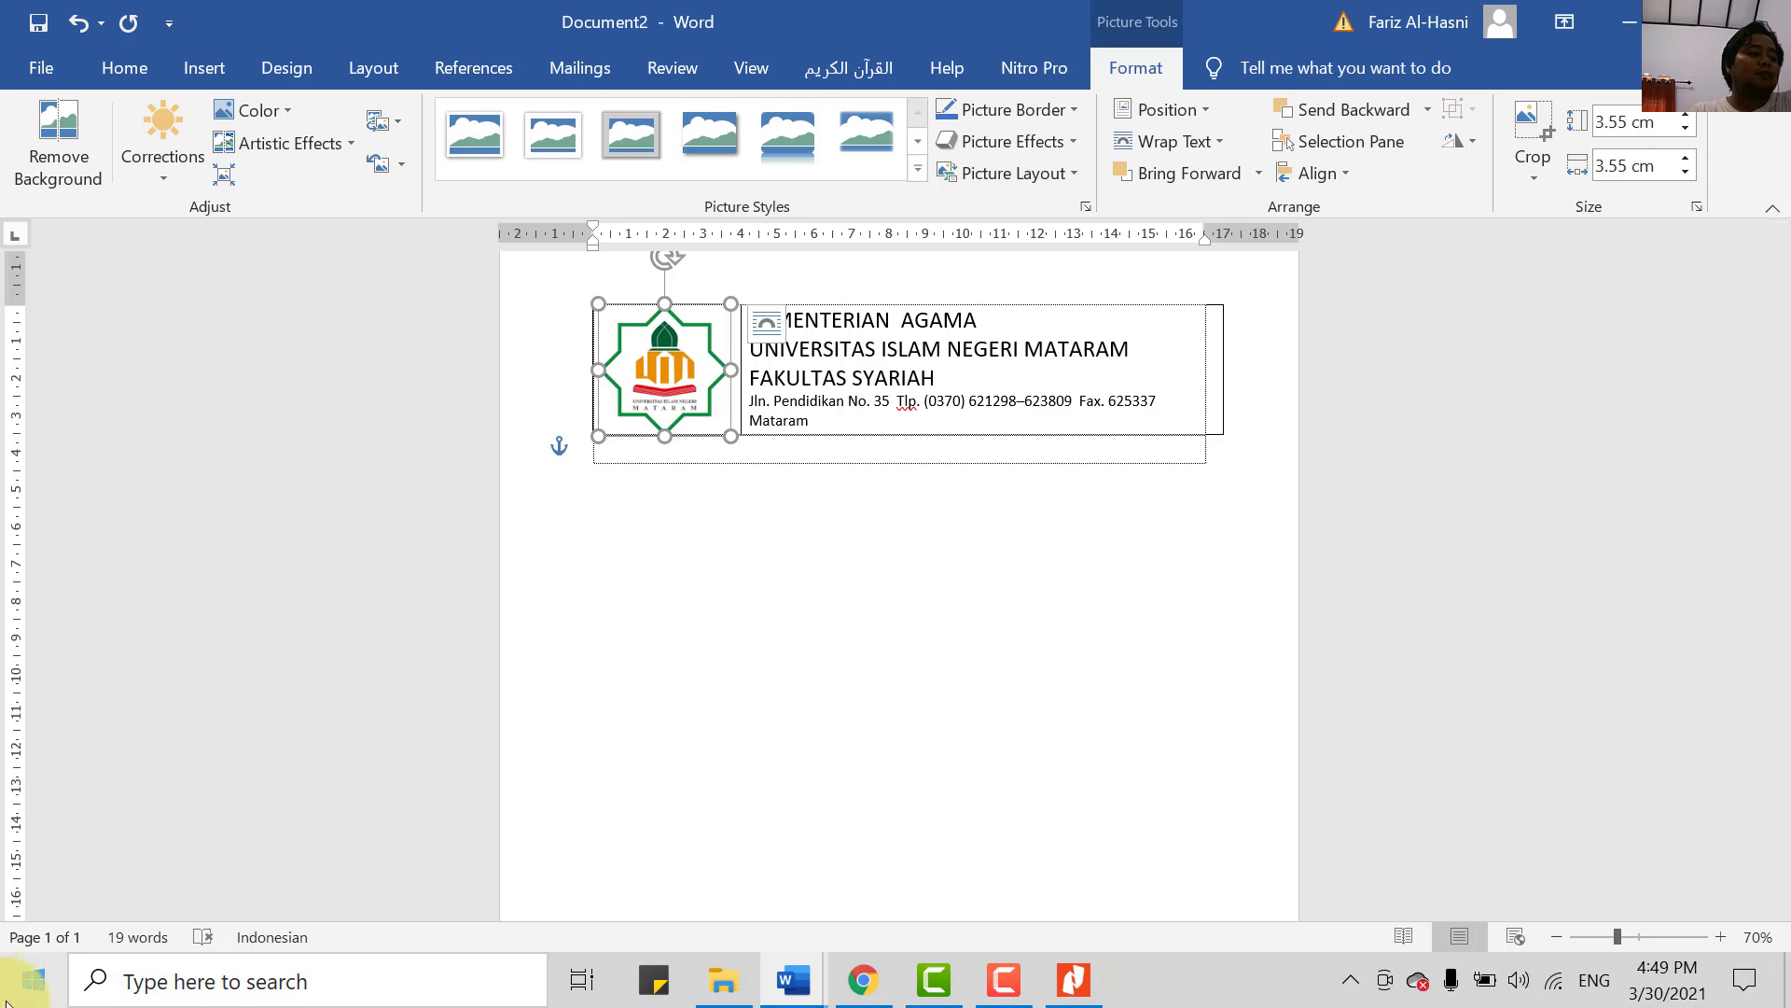
# - Launch the On-Screen Keyboard and use its Left/Right arrows to fine-tune the logo's position
pyautogui.click(182, 979)
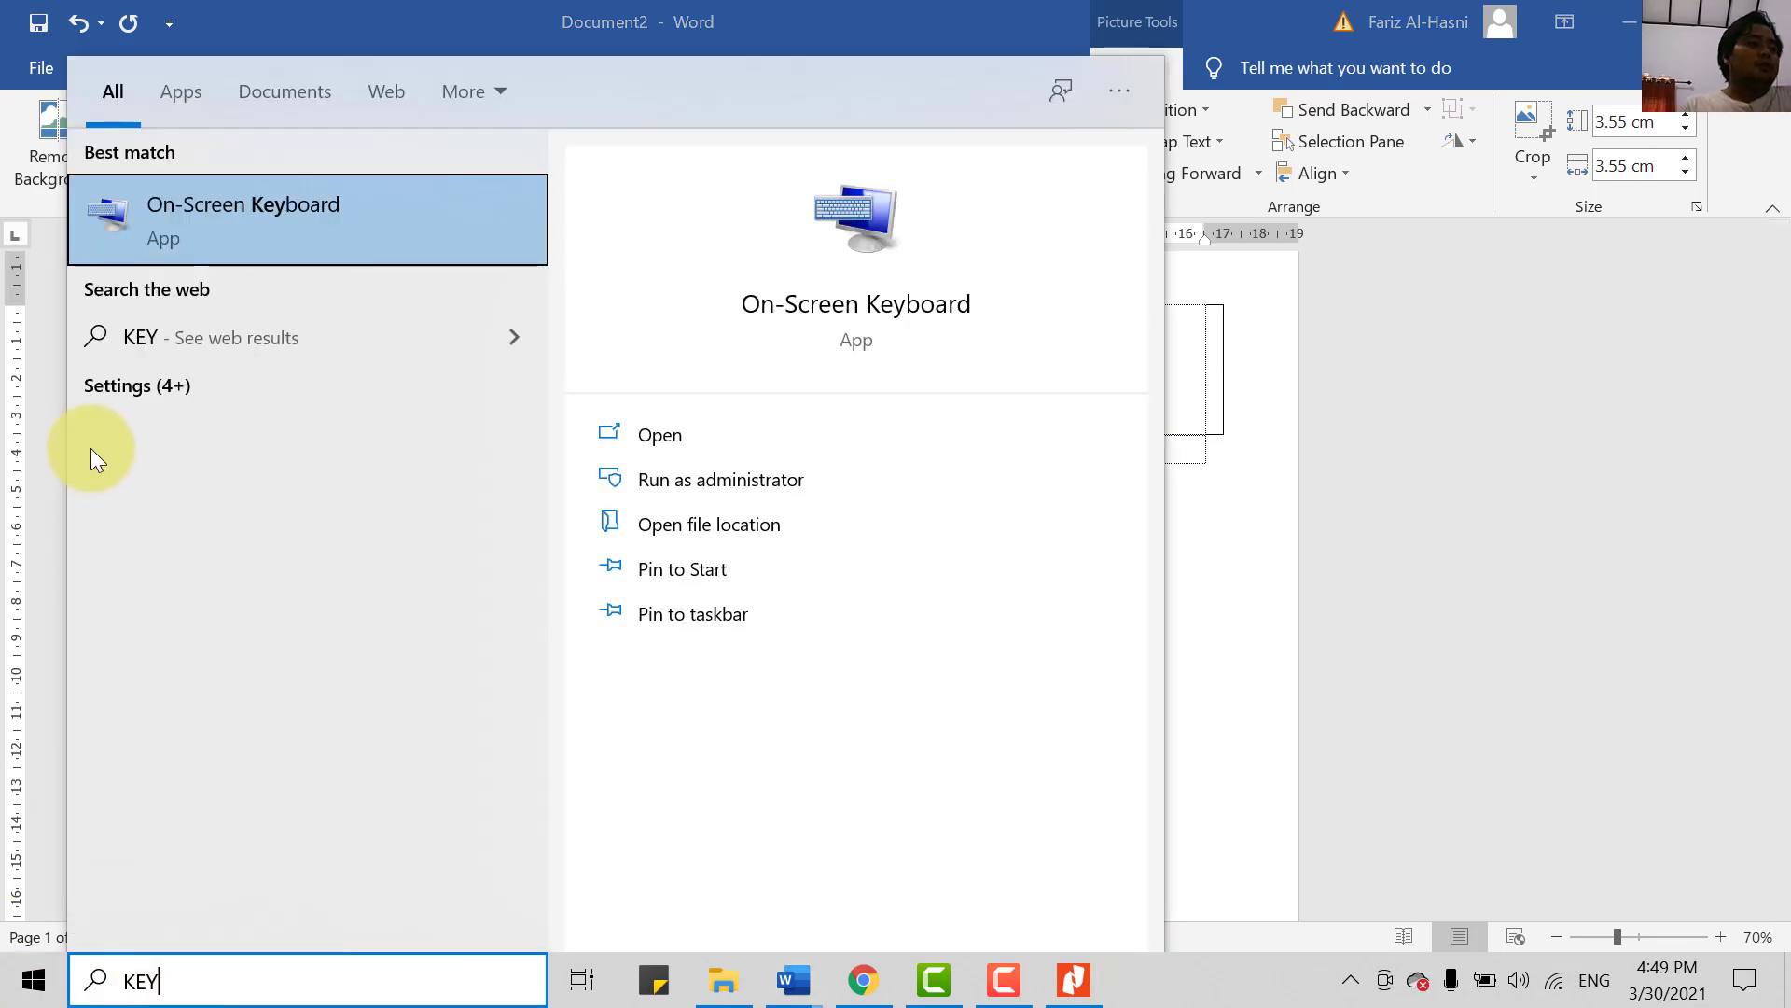
pyautogui.click(288, 184)
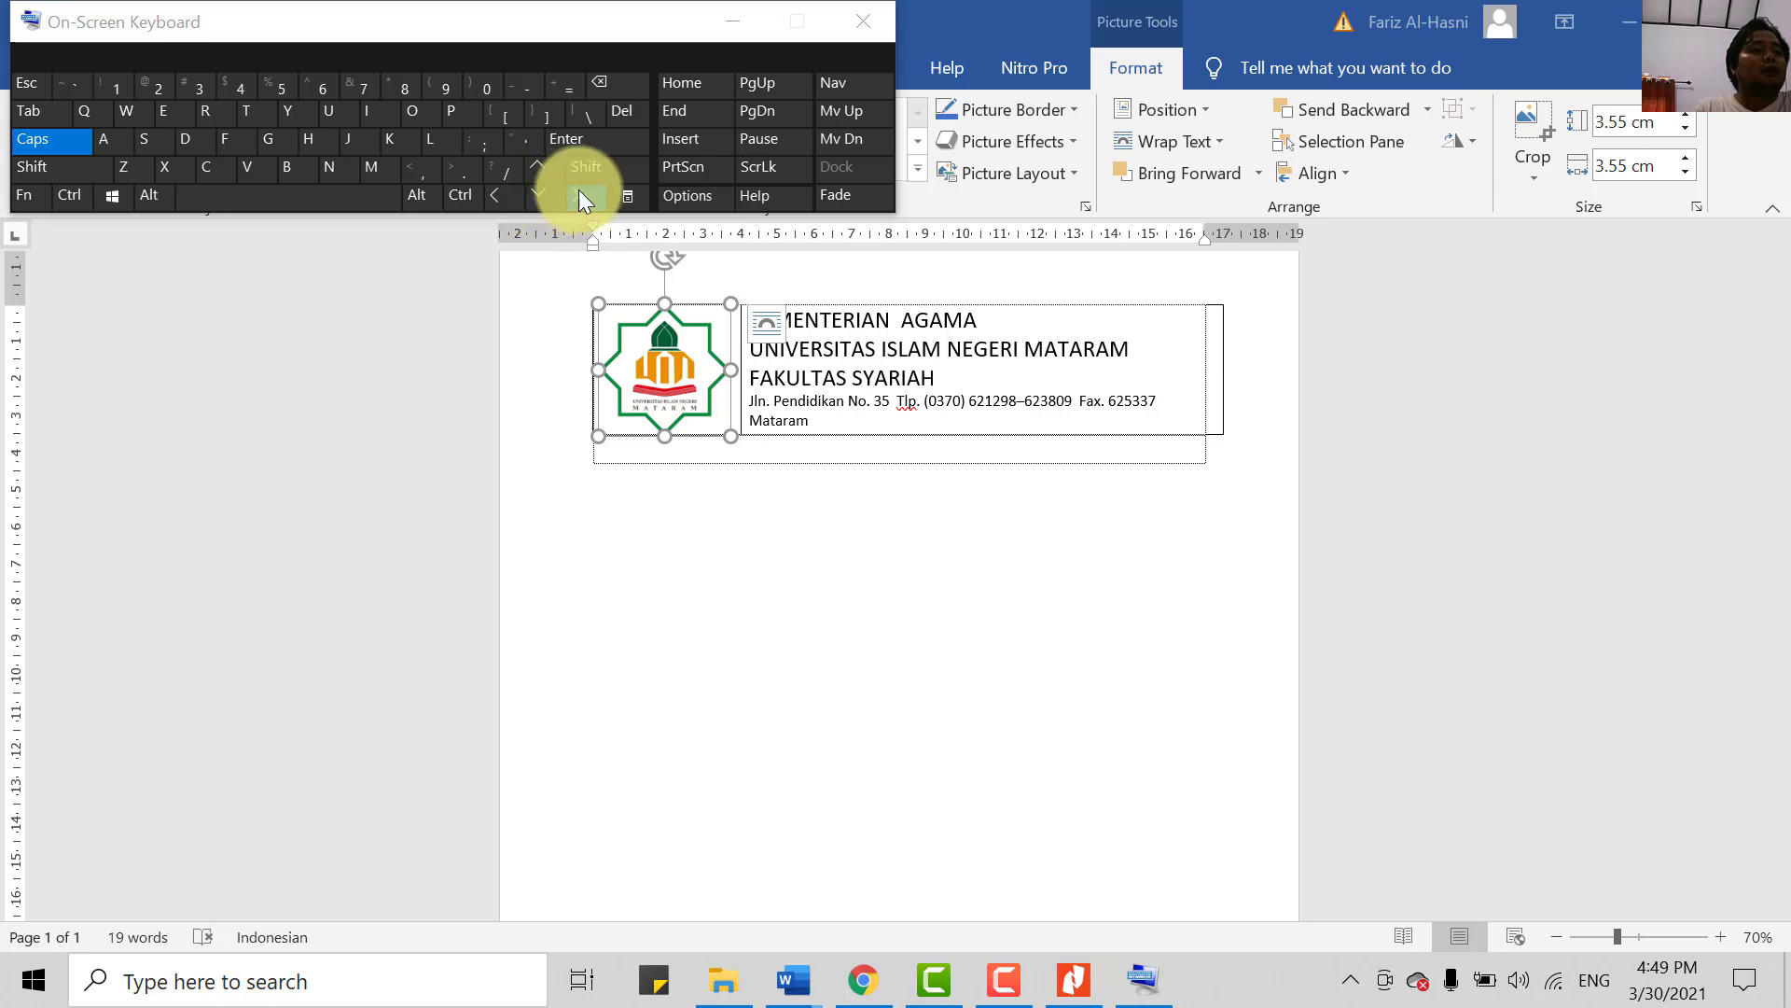
pyautogui.click(505, 198)
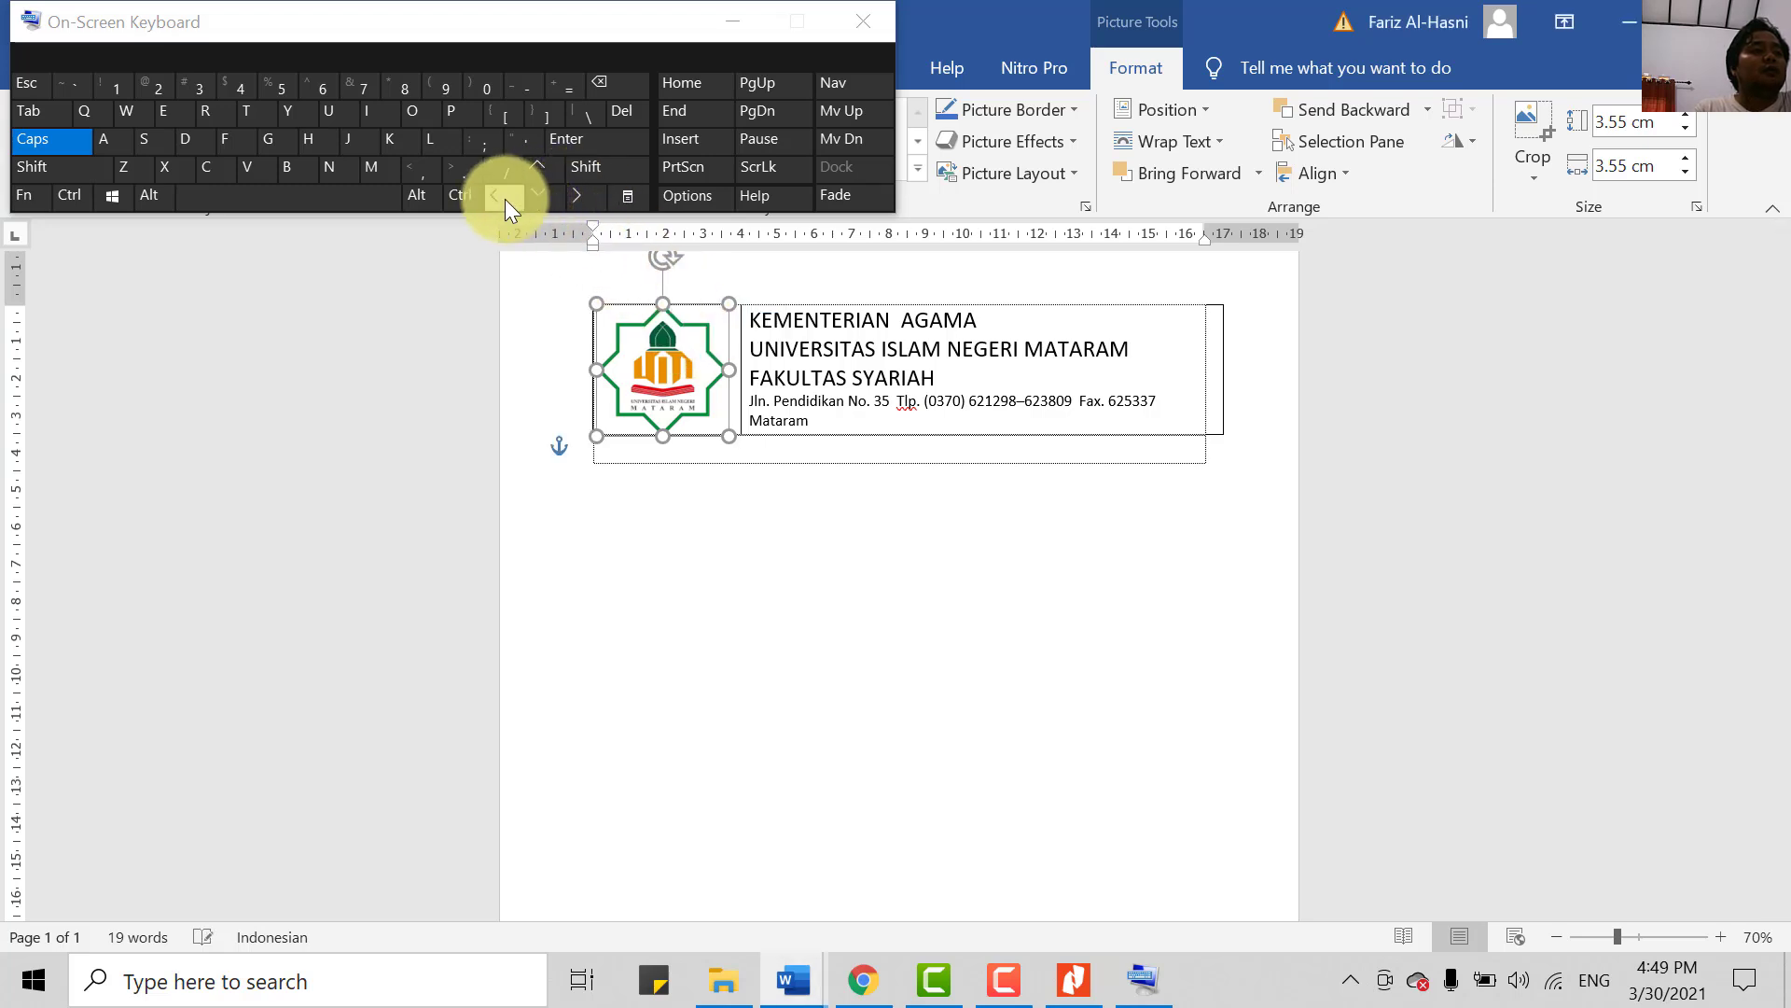
pyautogui.click(577, 195)
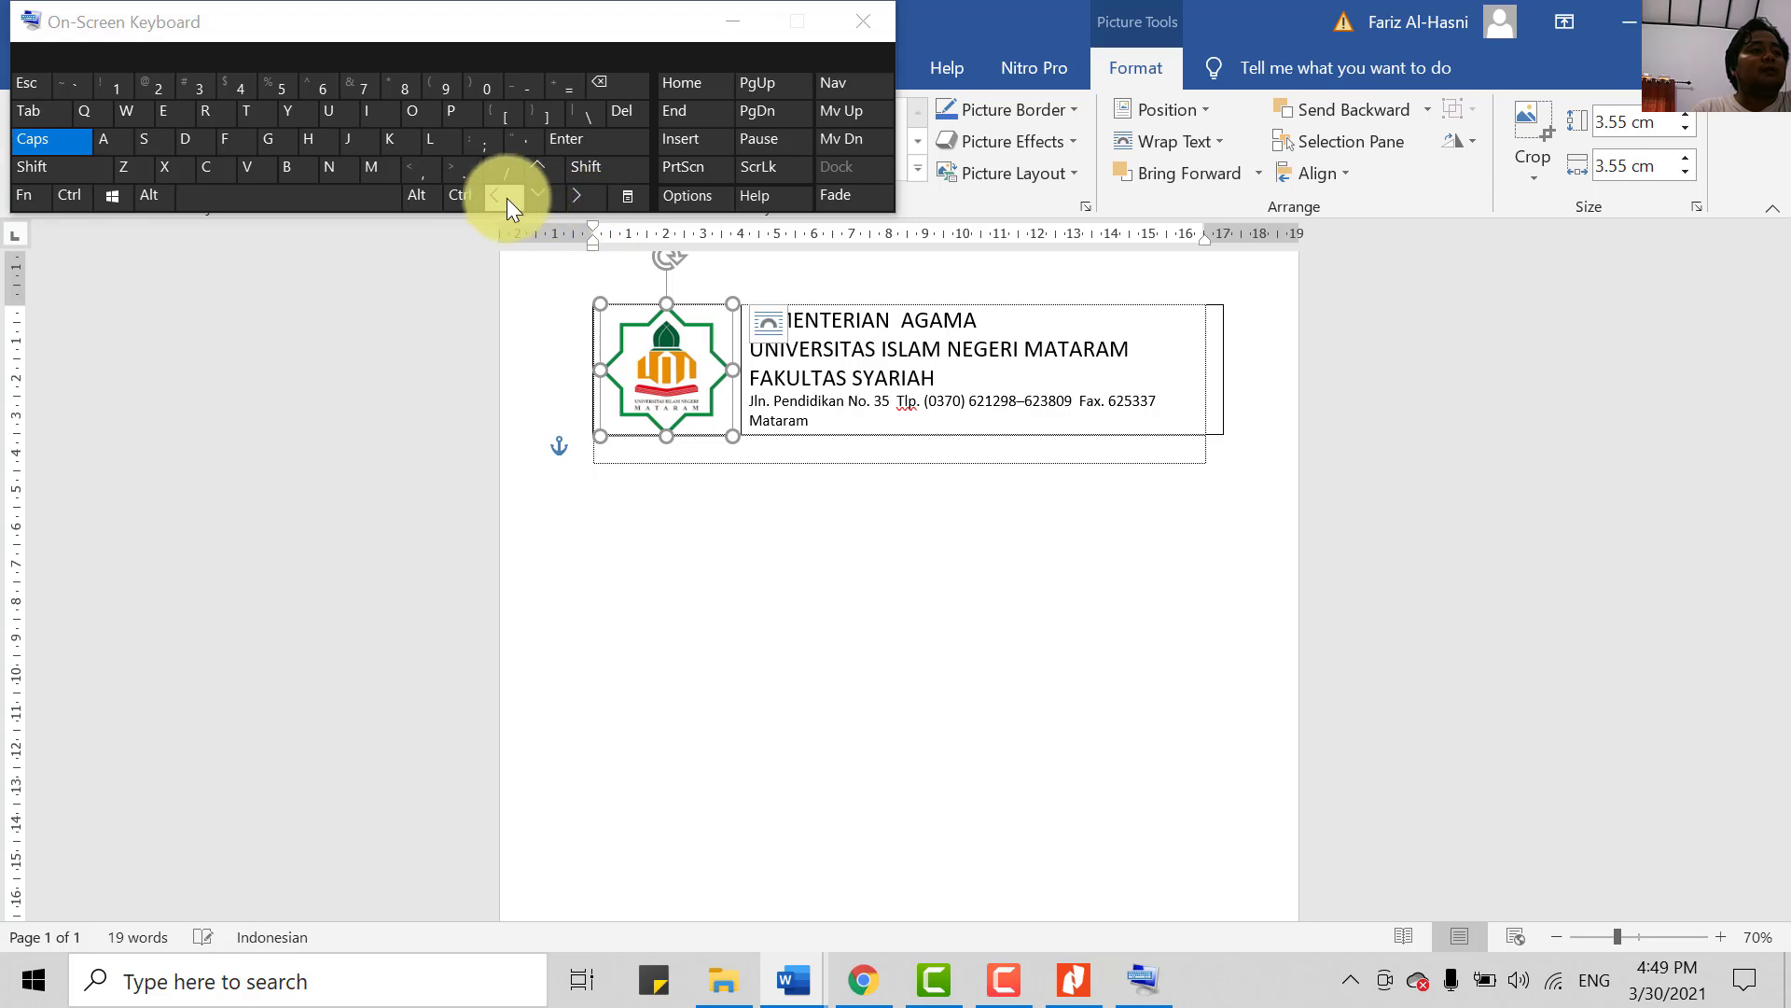
pyautogui.click(507, 198)
pyautogui.click(582, 198)
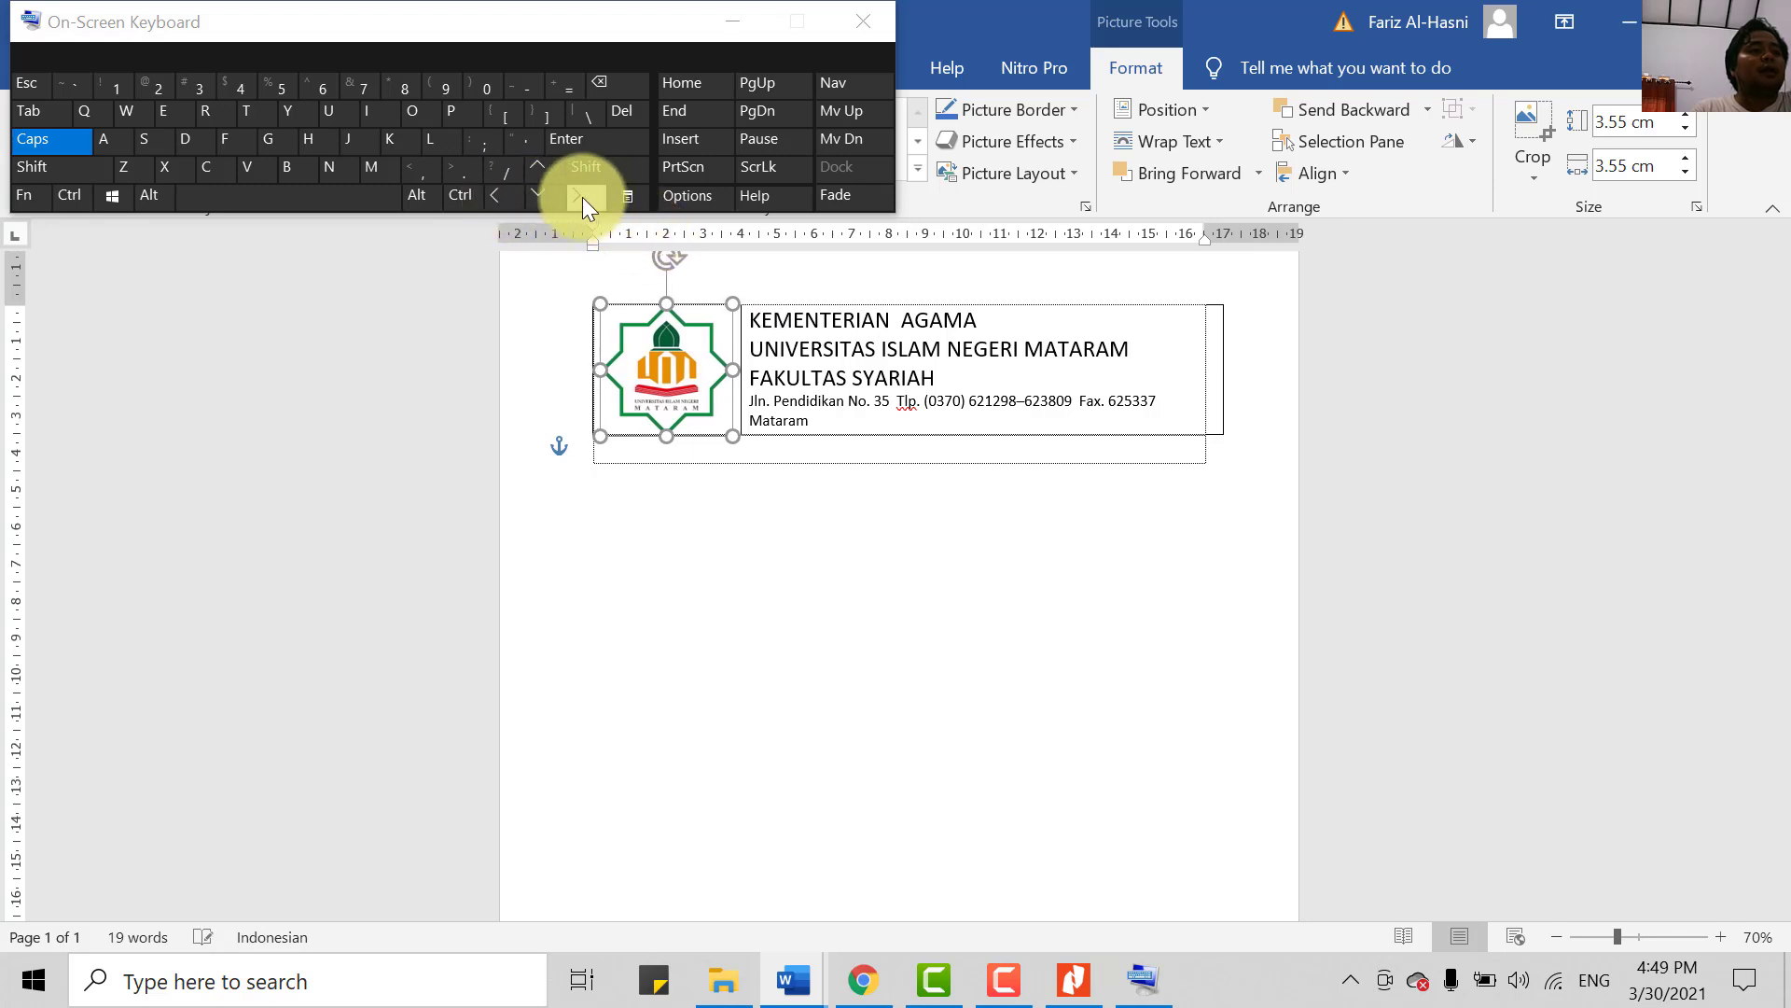
pyautogui.click(770, 589)
pyautogui.scroll(1, 802, 653)
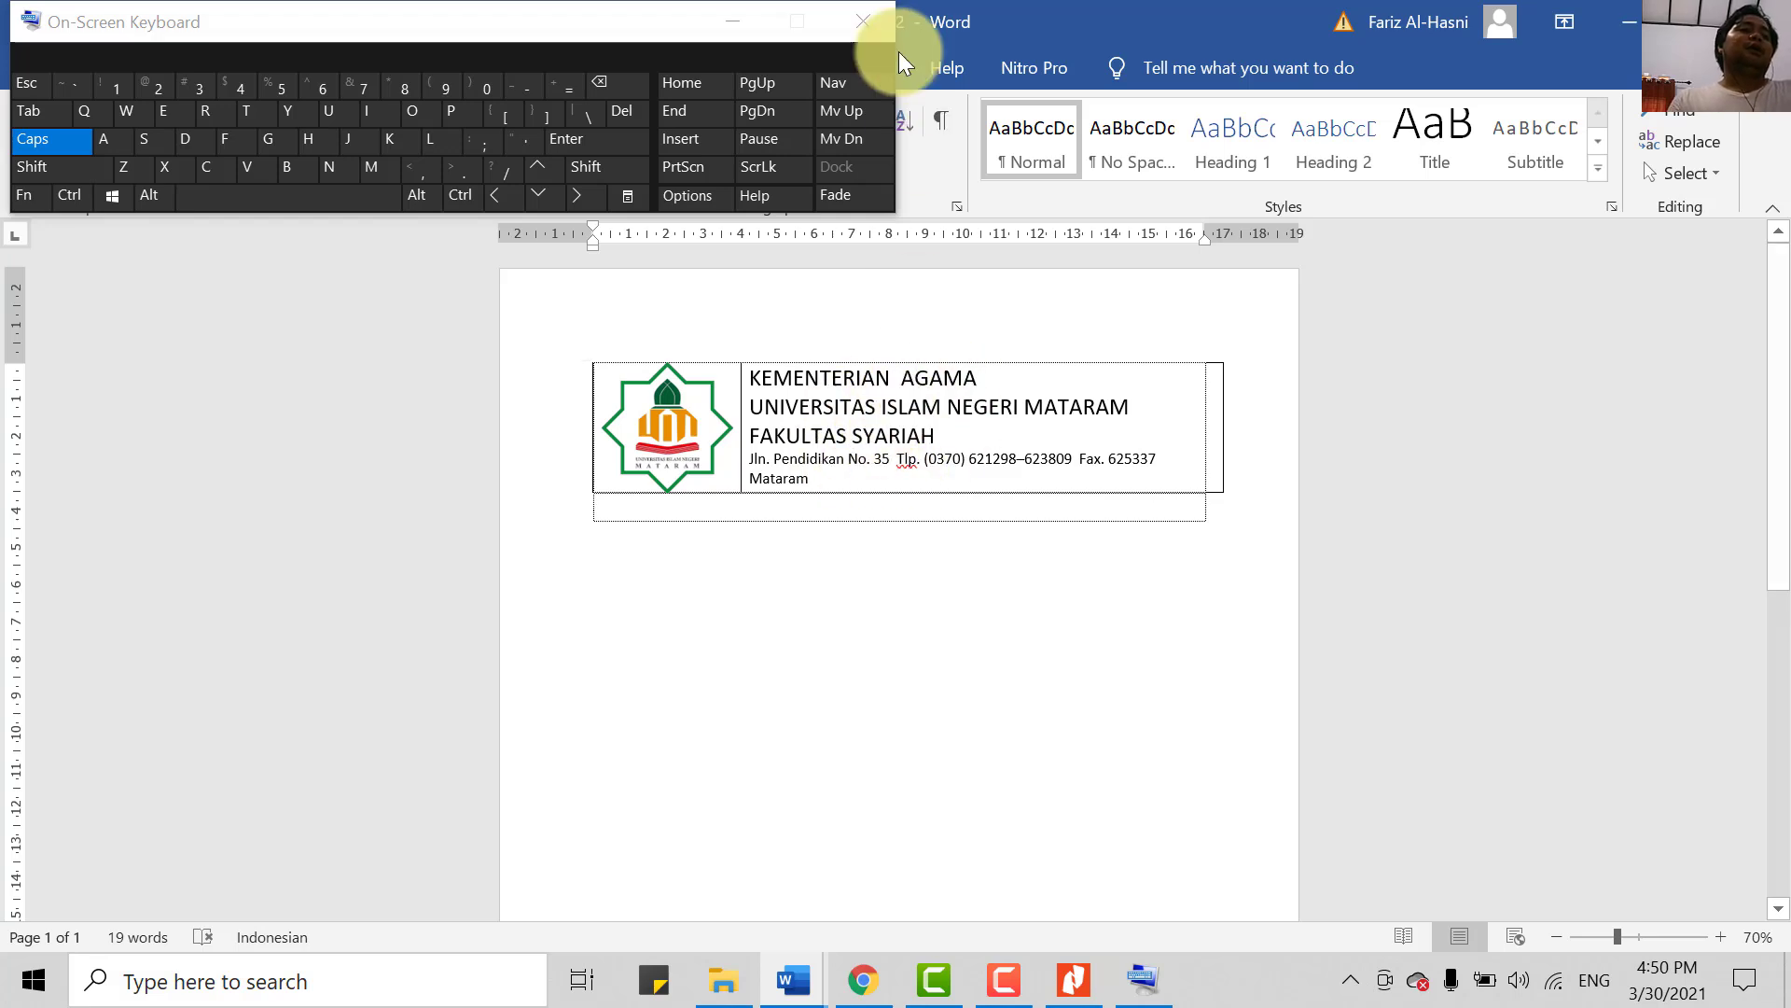
# - Make the three institution heading lines, KEMENTERIAN AGAMA through FAKULTAS SYARIAH, bold
pyautogui.click(720, 23)
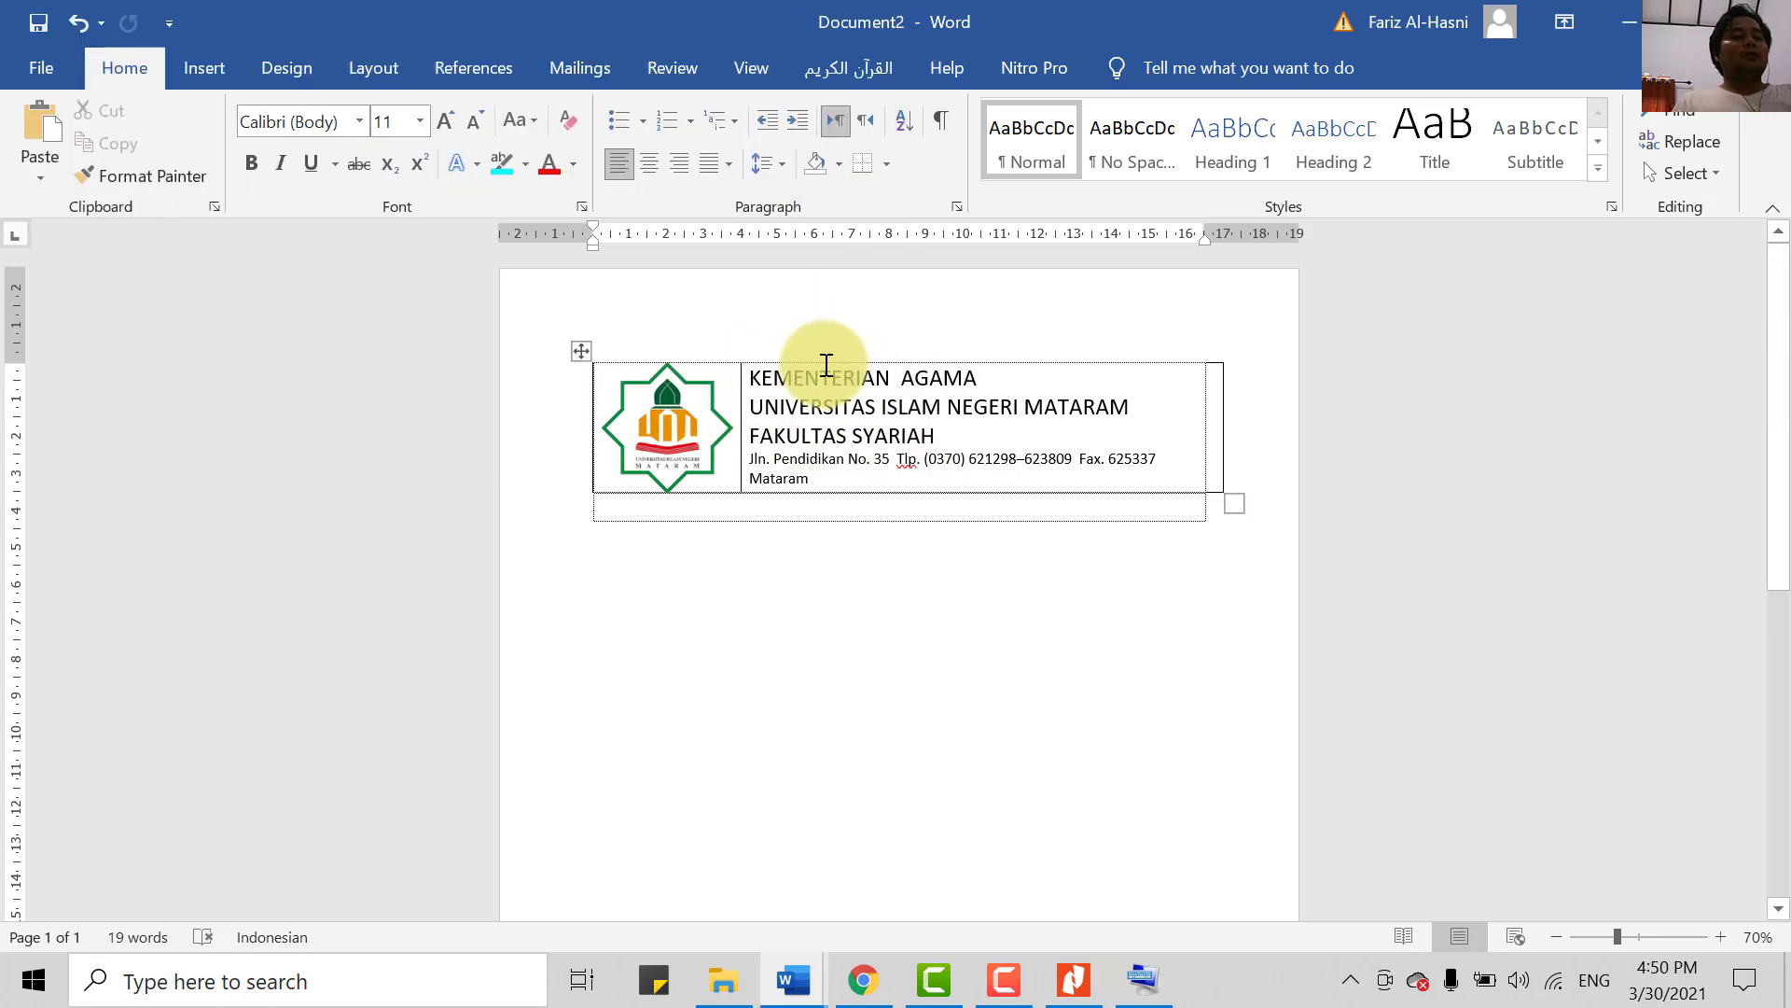
pyautogui.click(758, 378)
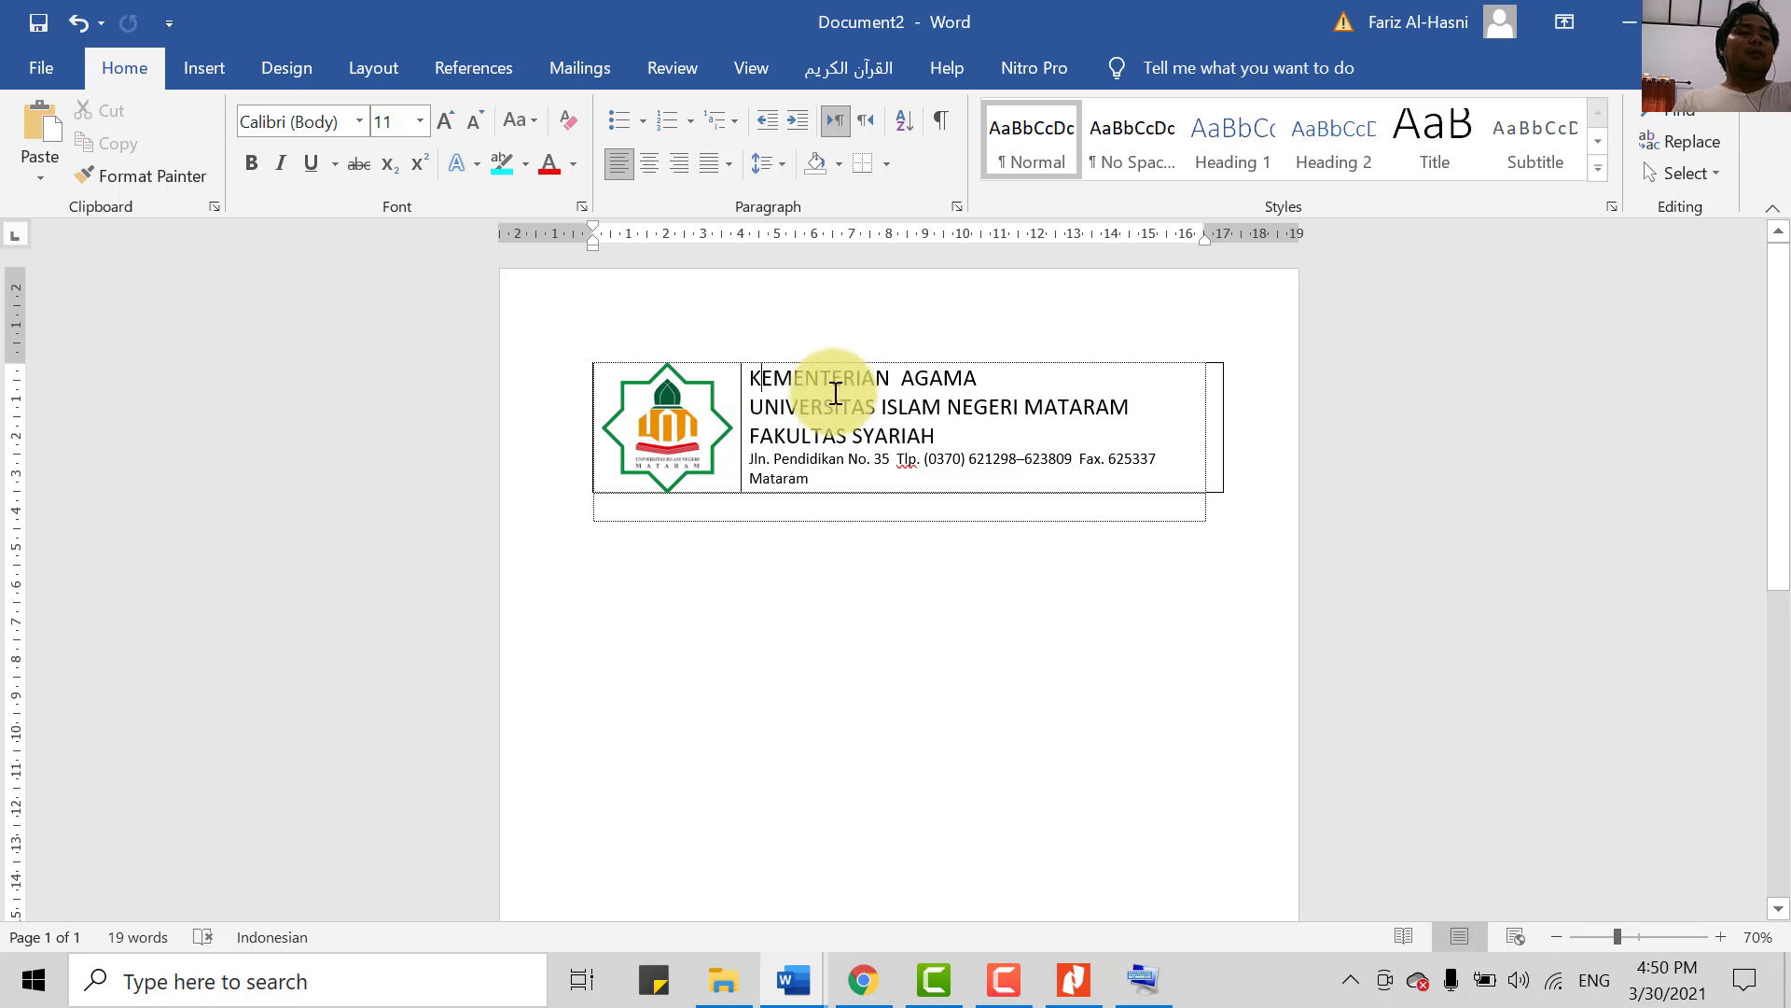
pyautogui.moveTo(835, 391); pyautogui.dragTo(966, 427)
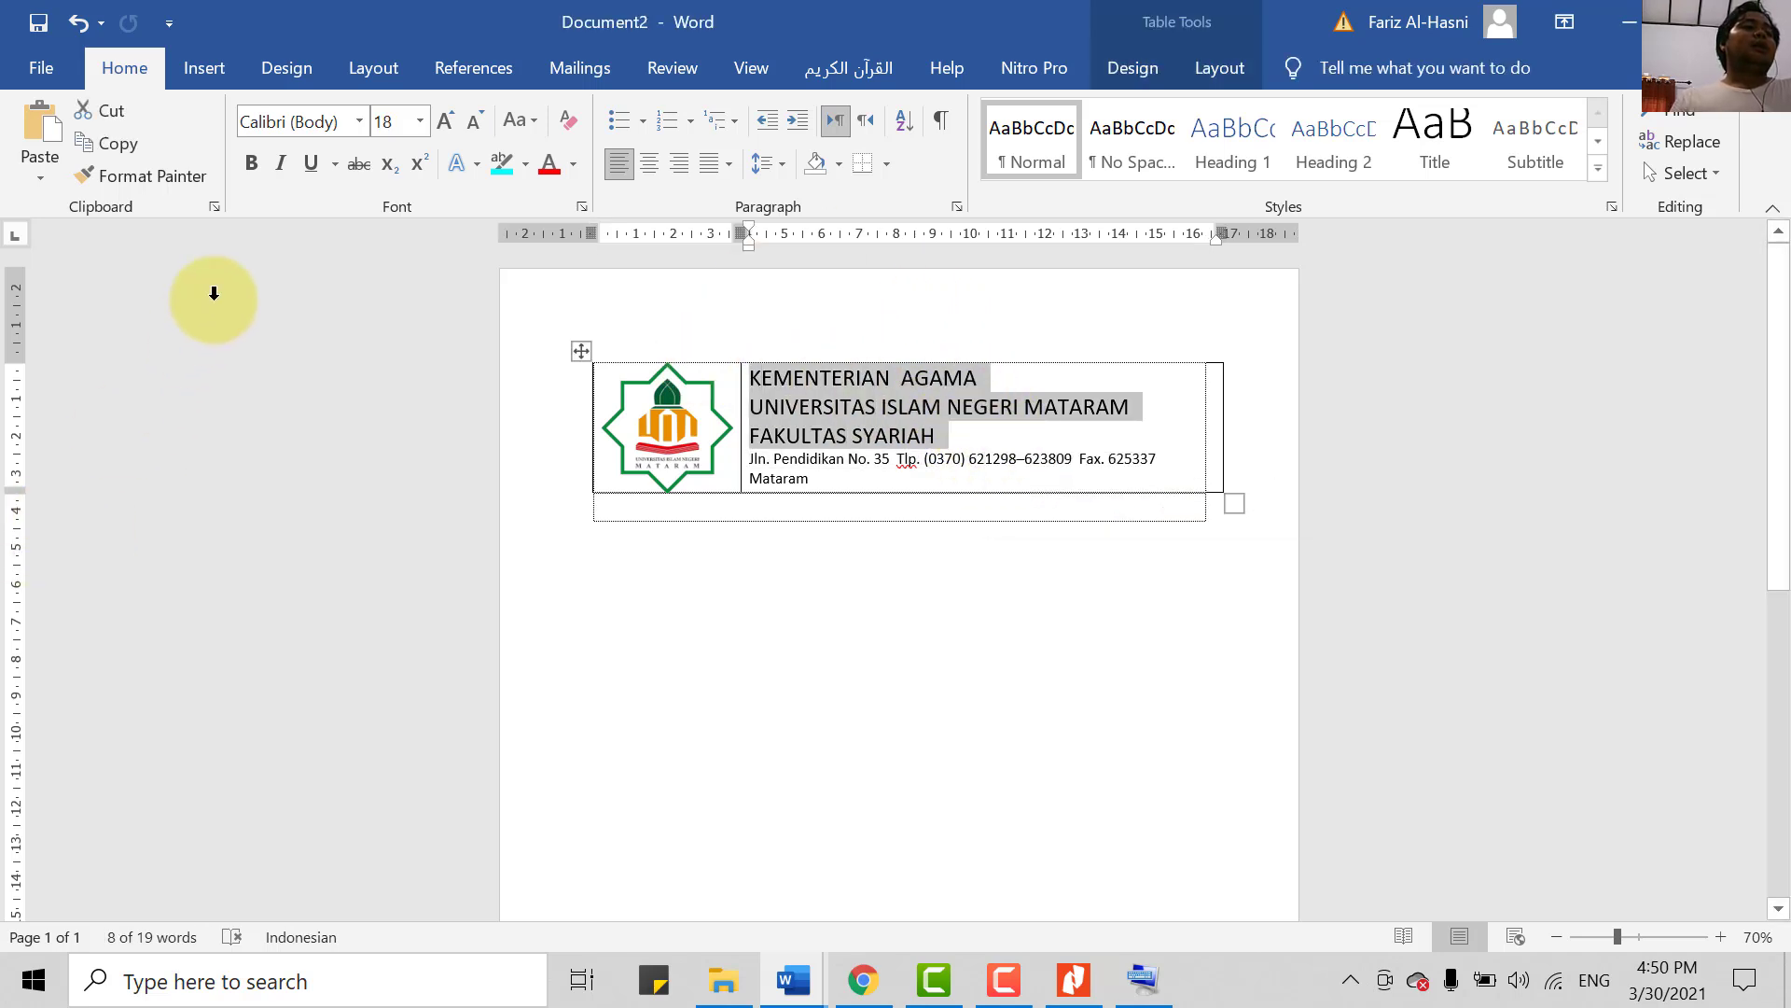
pyautogui.click(248, 158)
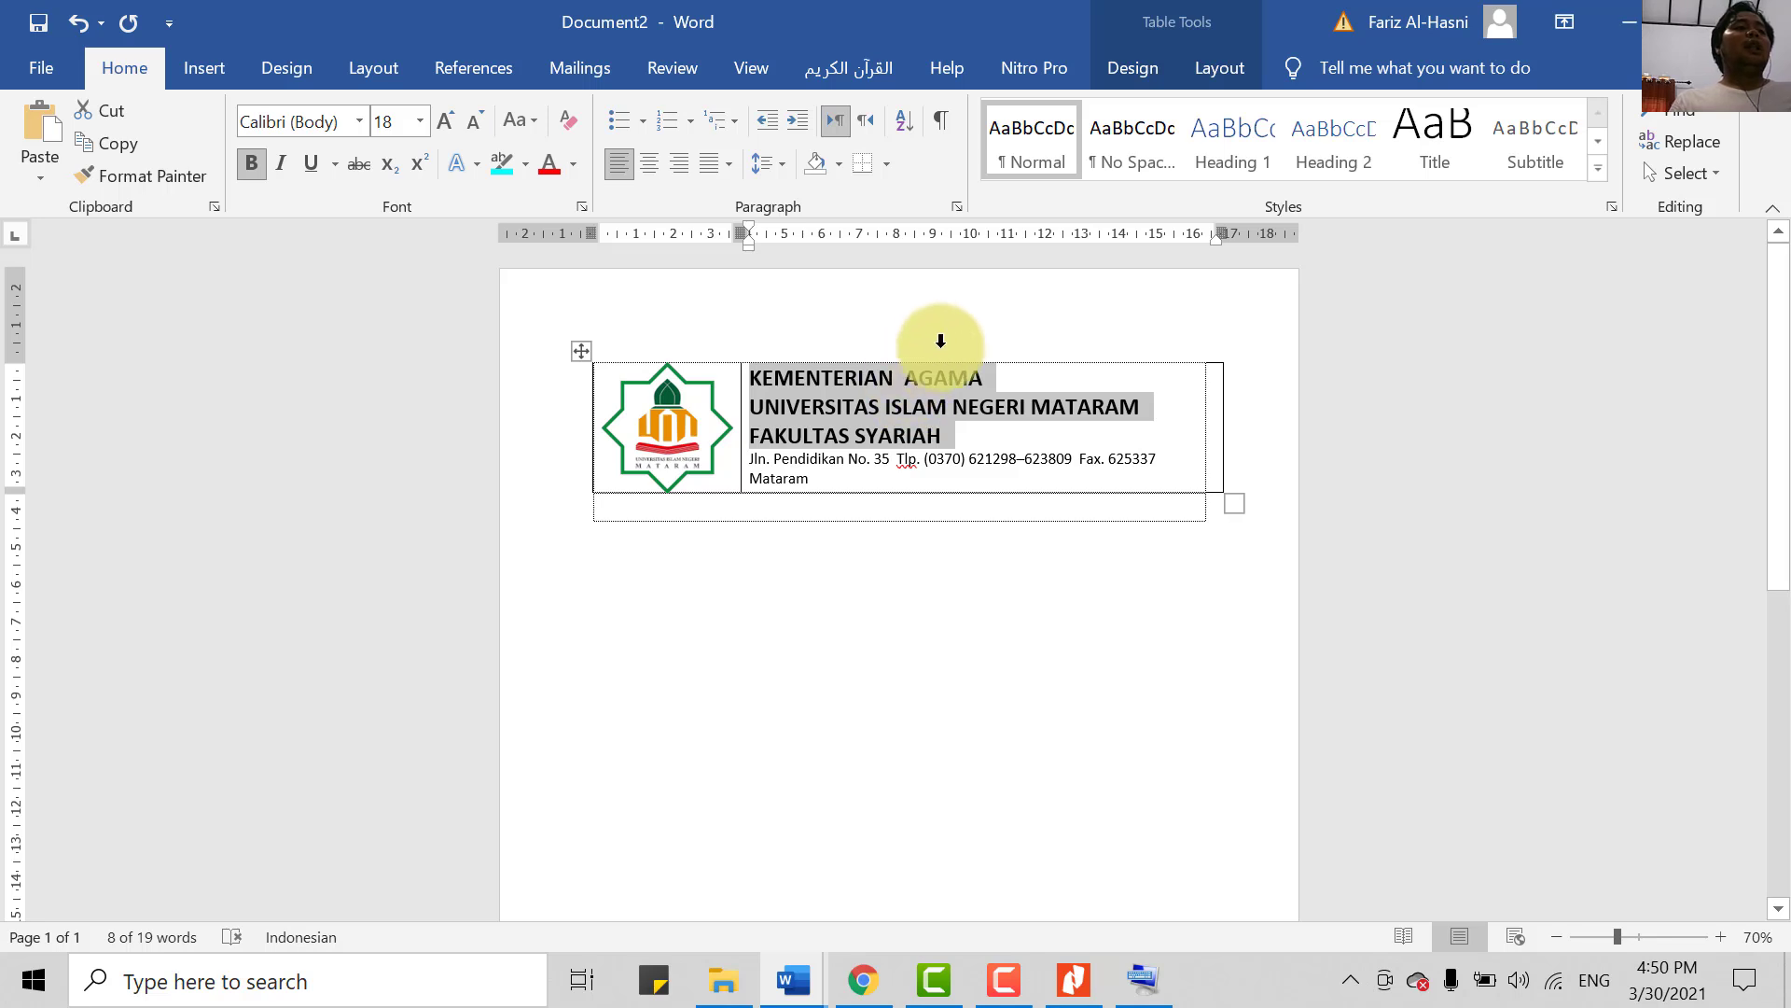
# - Centre the three heading lines in their cell using Ctrl+E on the on-screen keyboard
pyautogui.click(650, 170)
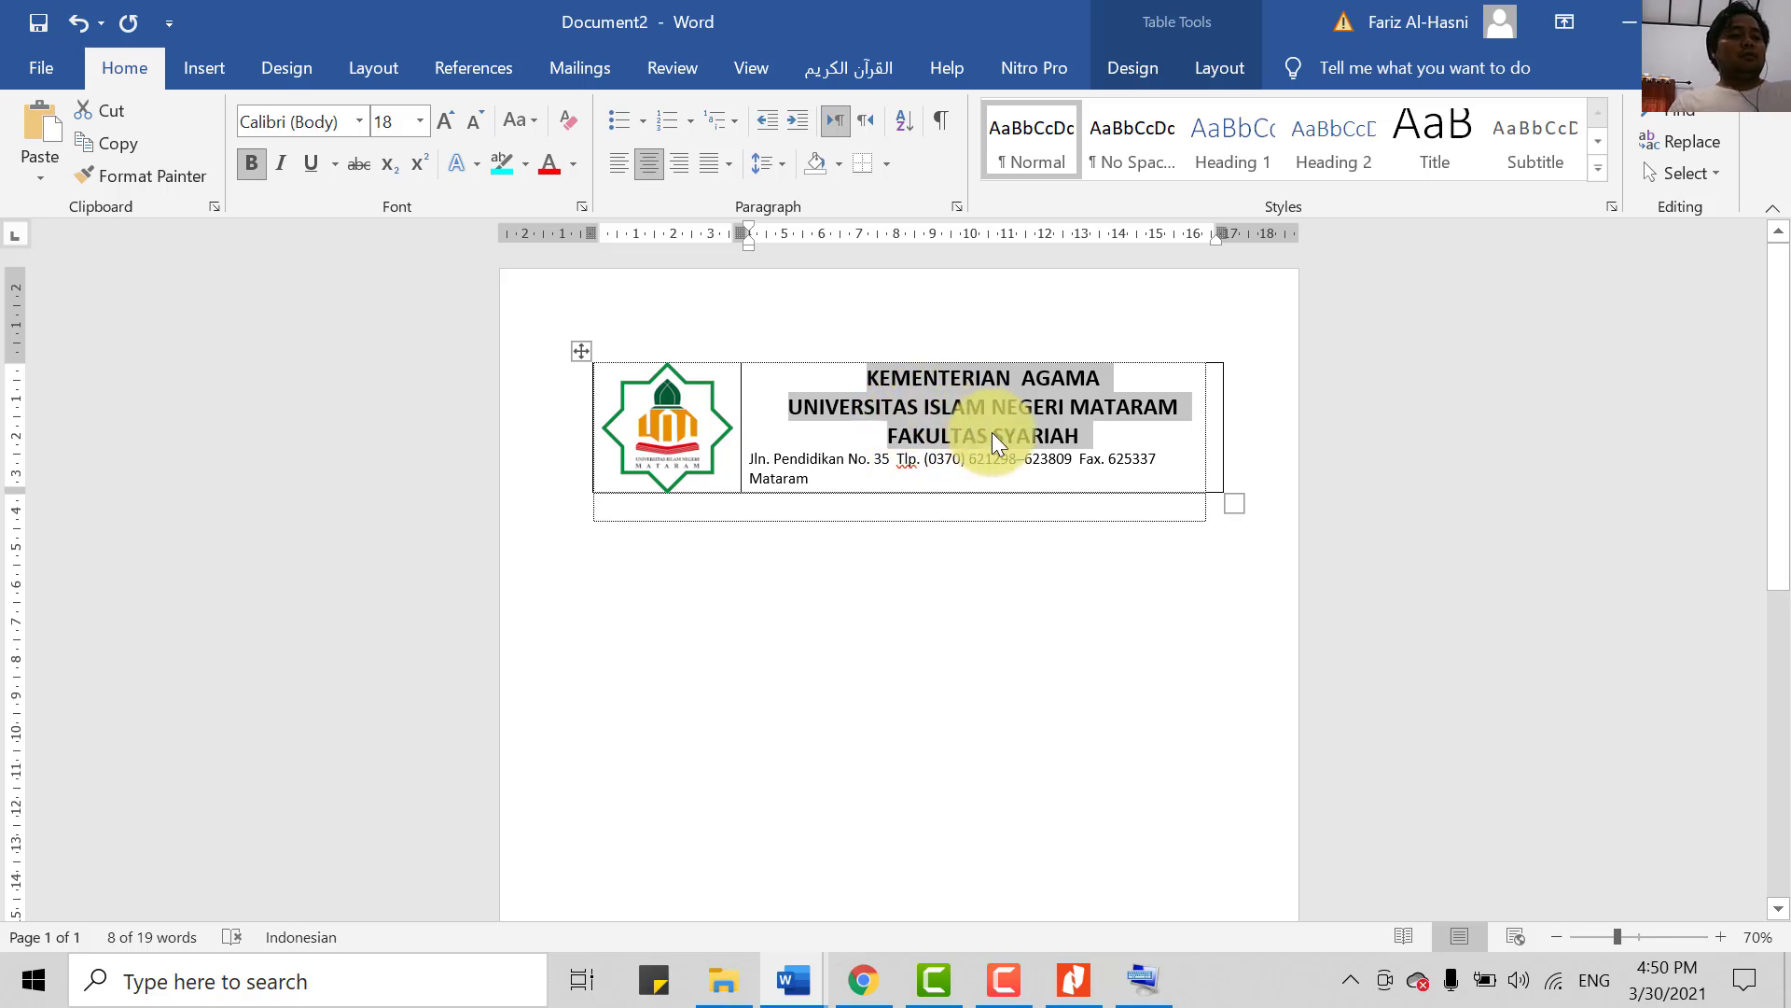
pyautogui.hotkey('ctrl', 'l')
pyautogui.click(1148, 975)
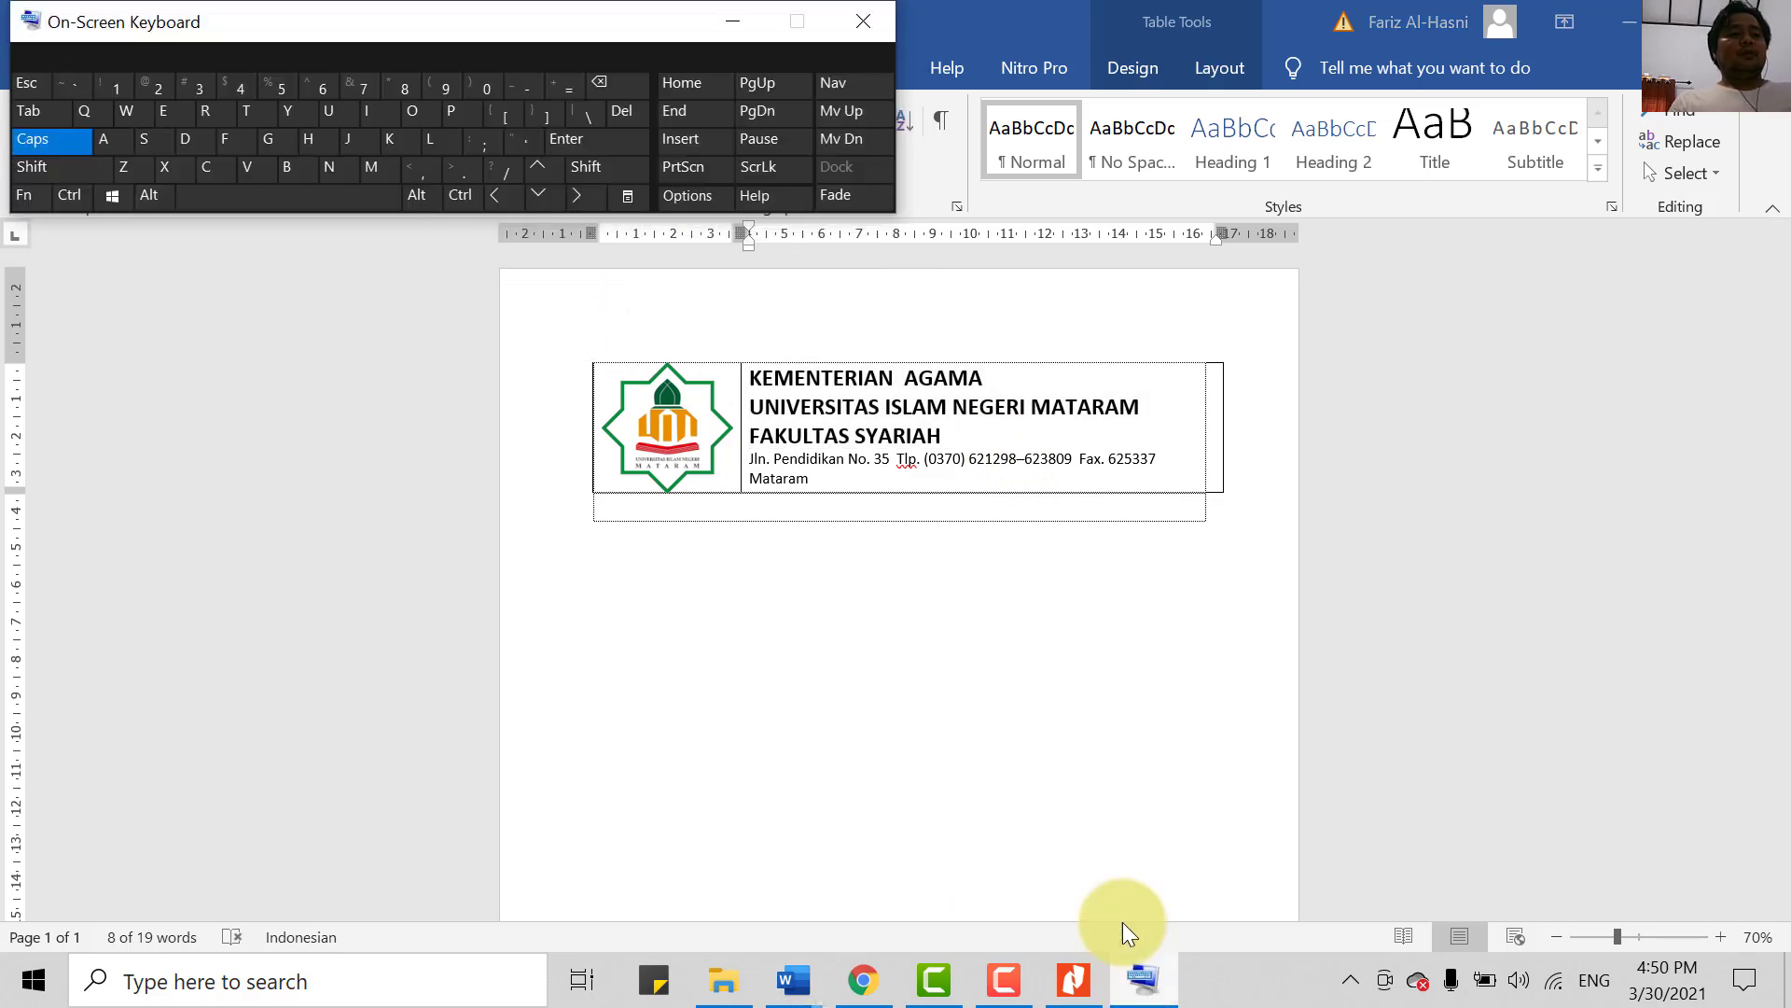
pyautogui.click(82, 201)
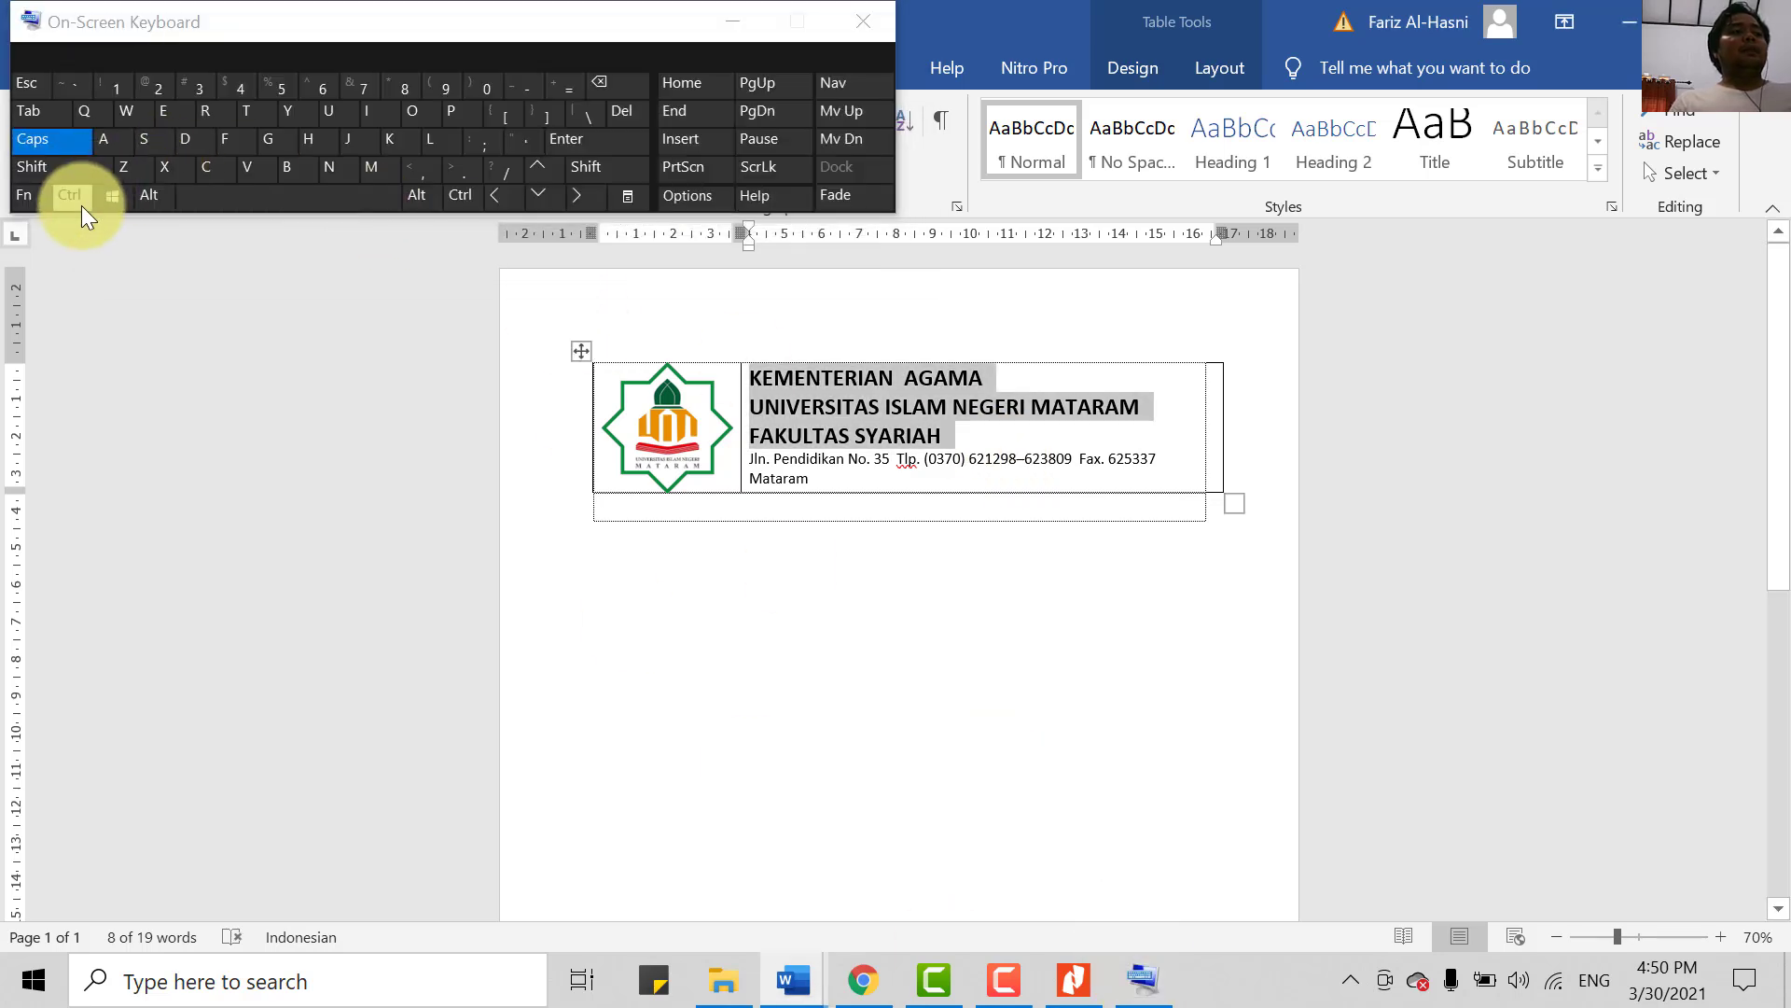
pyautogui.click(166, 110)
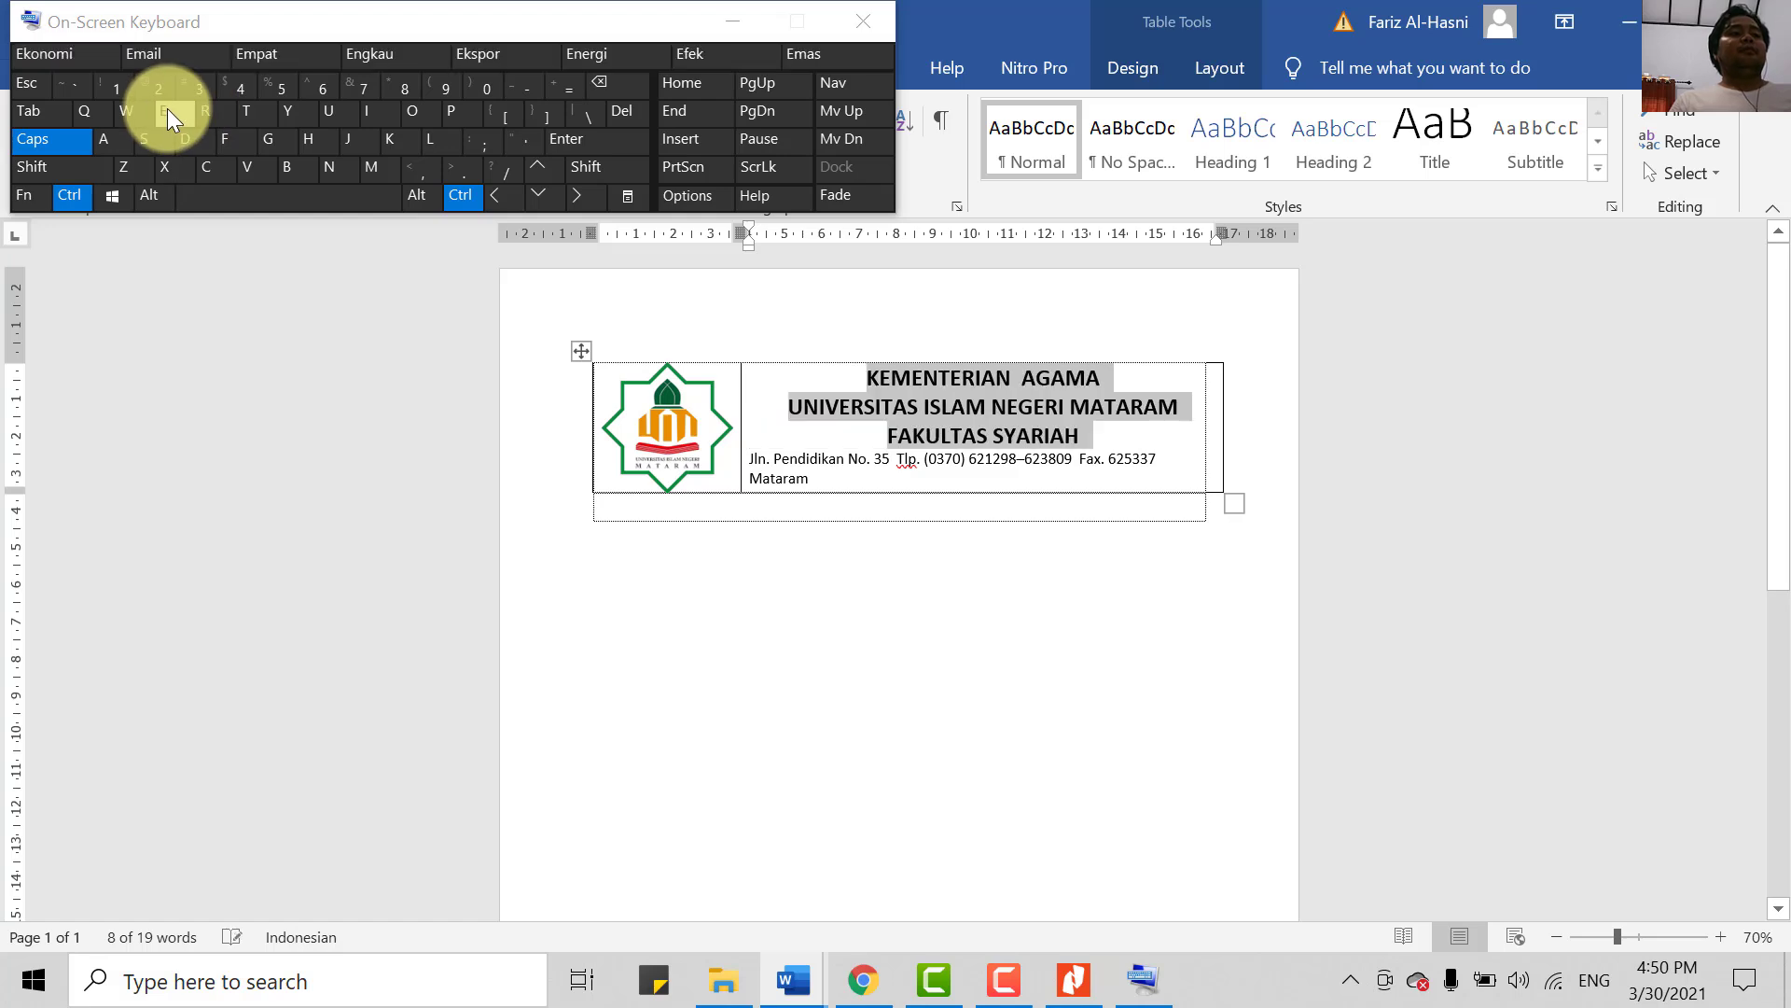
pyautogui.click(739, 20)
pyautogui.click(840, 499)
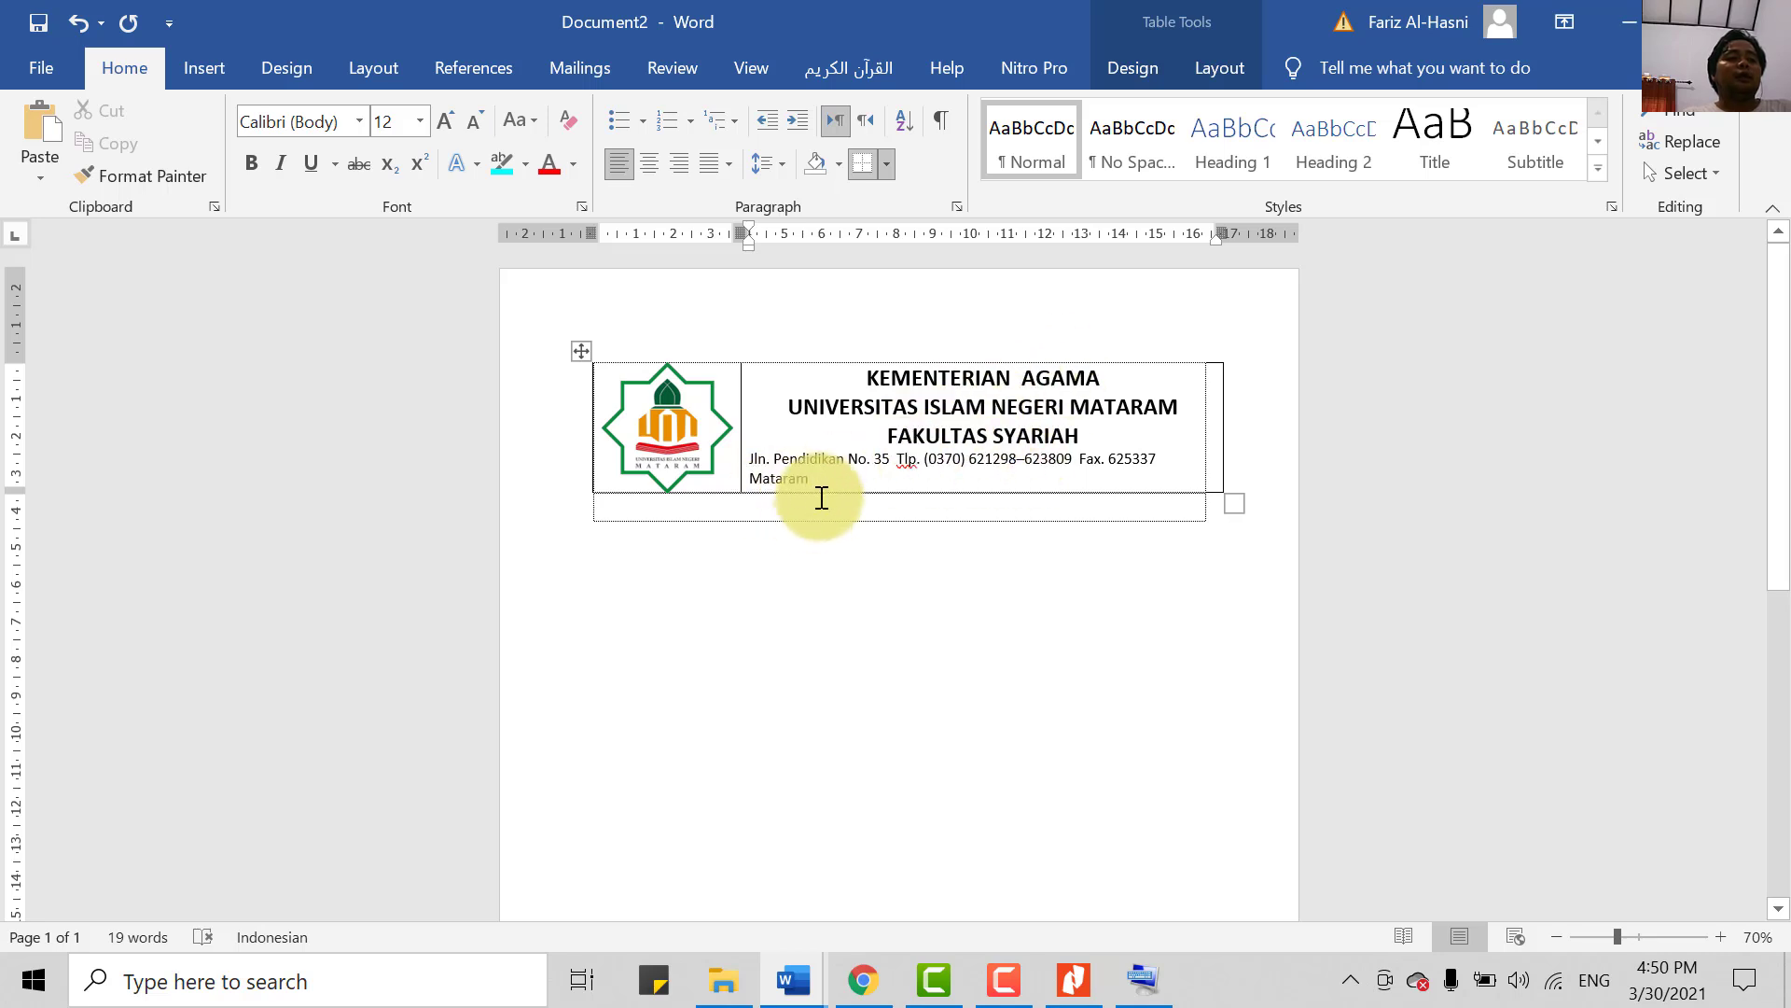
# - Centre the address line beneath the heading
pyautogui.moveTo(821, 478); pyautogui.dragTo(749, 458)
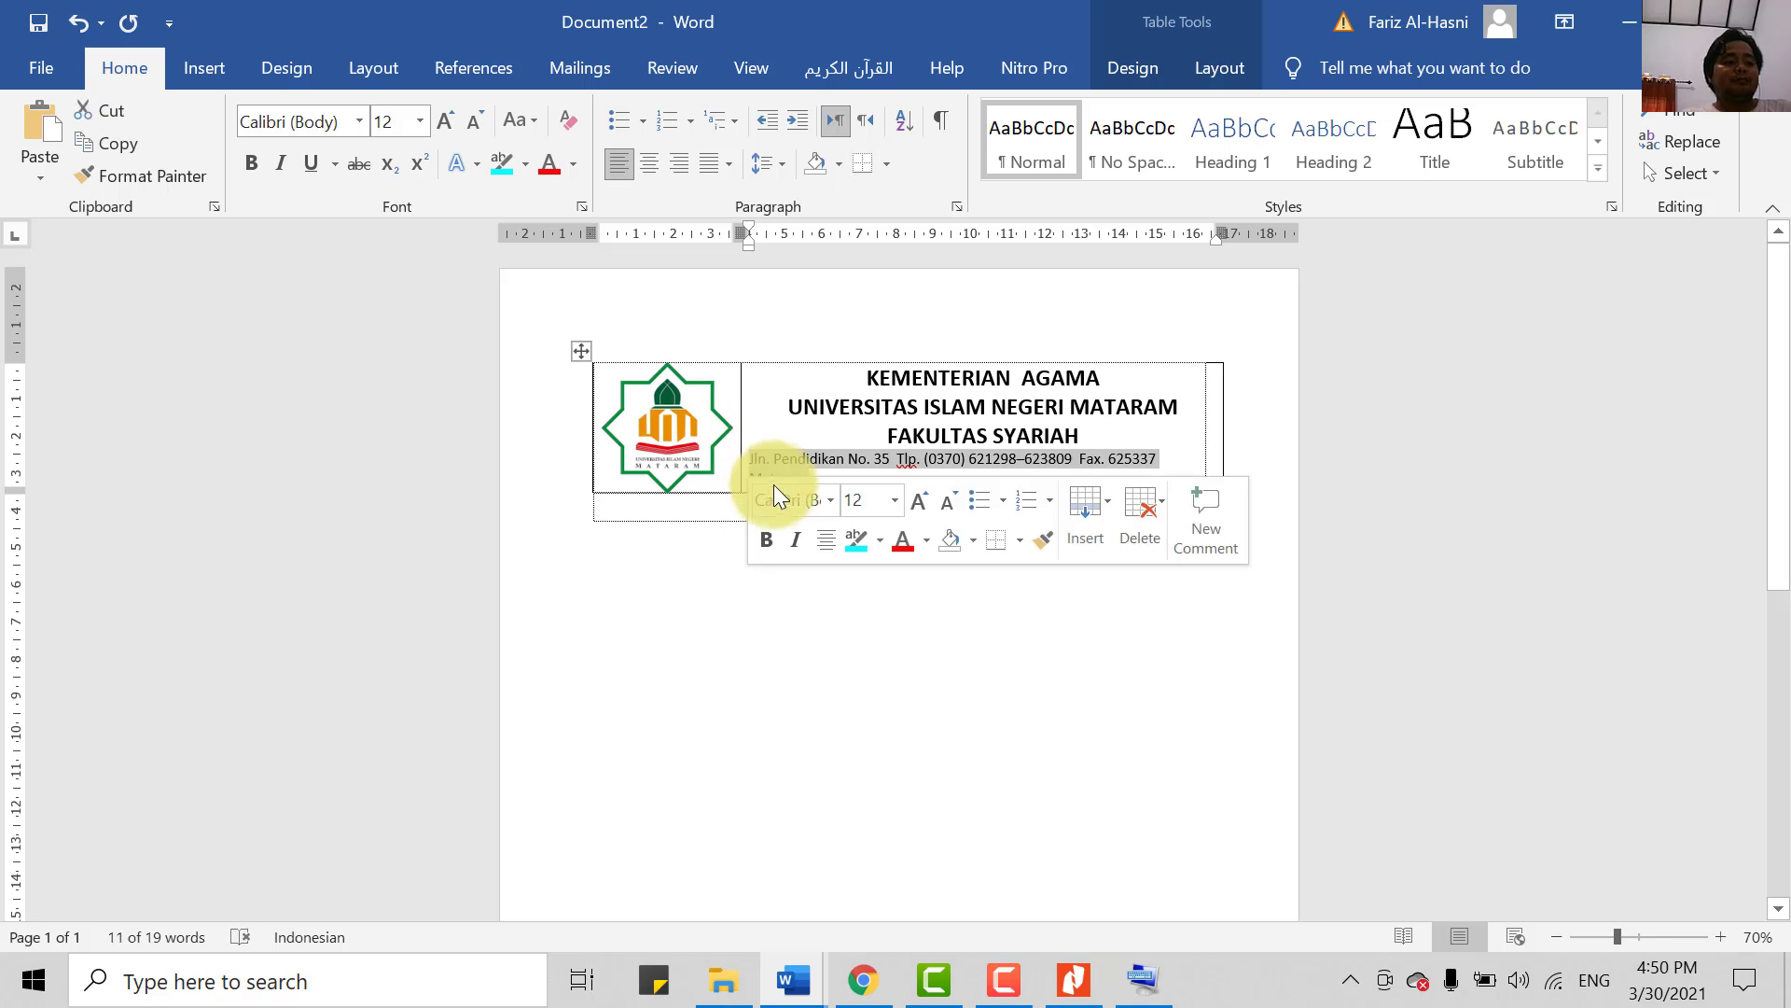
pyautogui.hotkey('ctrl', 'e')
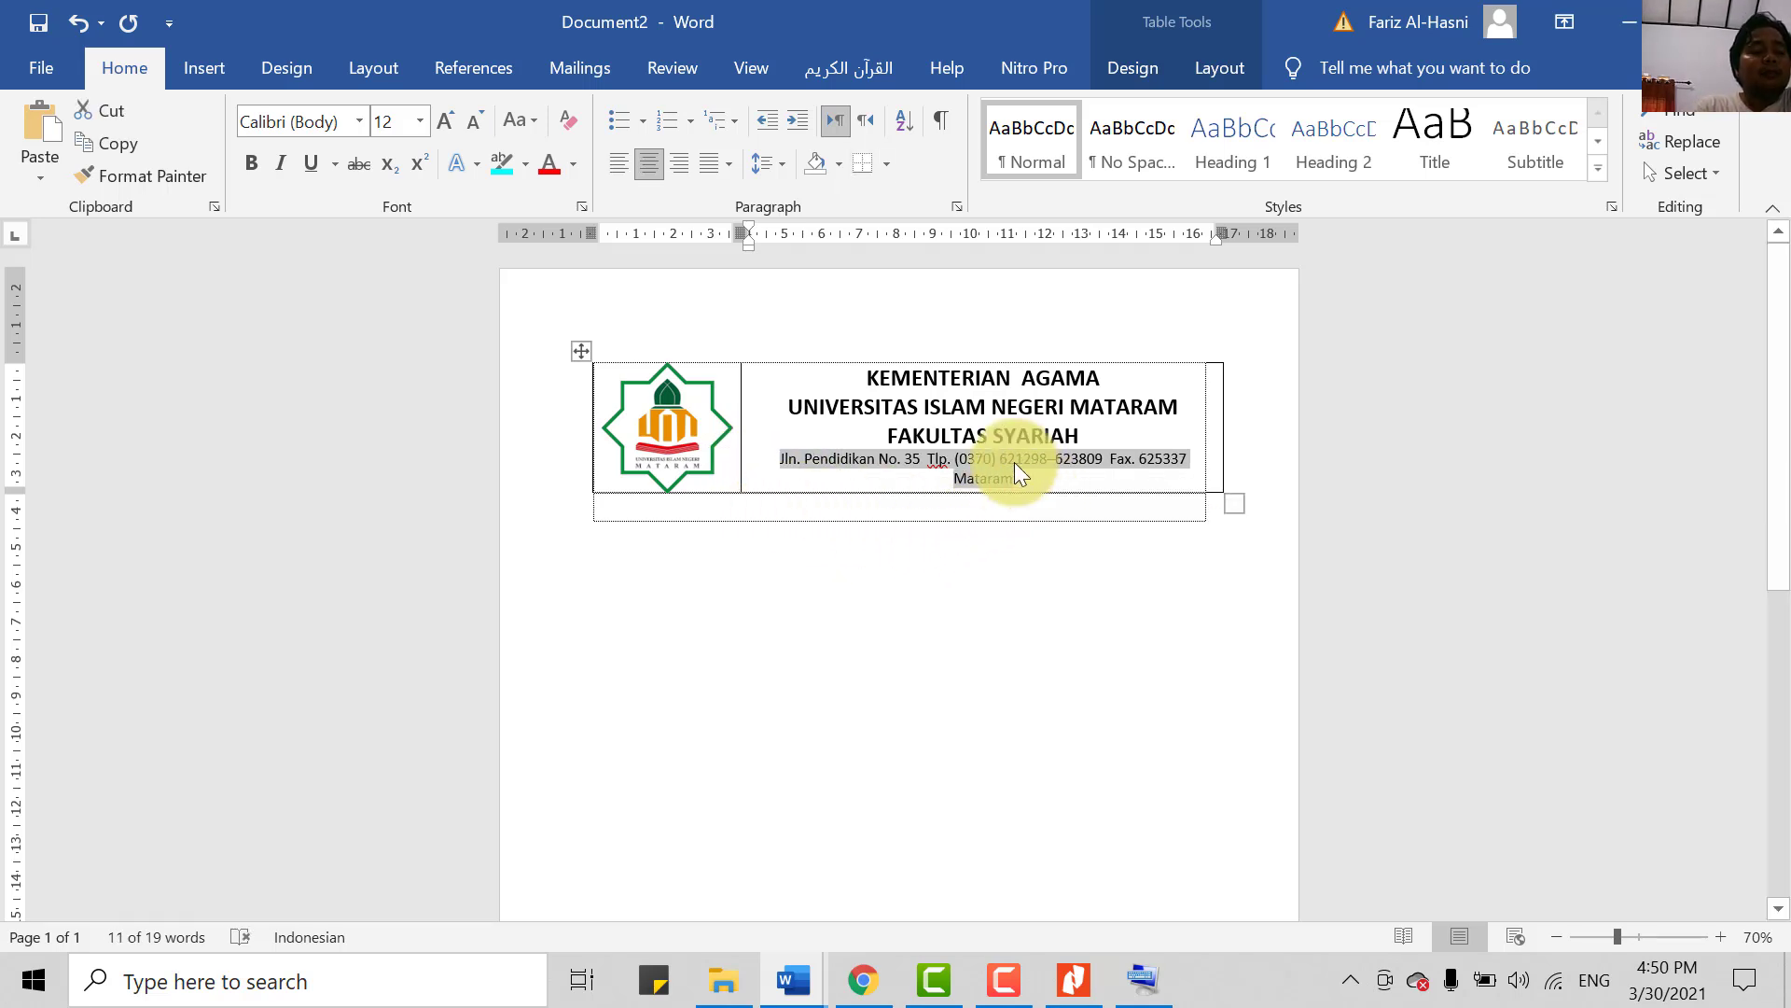
pyautogui.click(1010, 477)
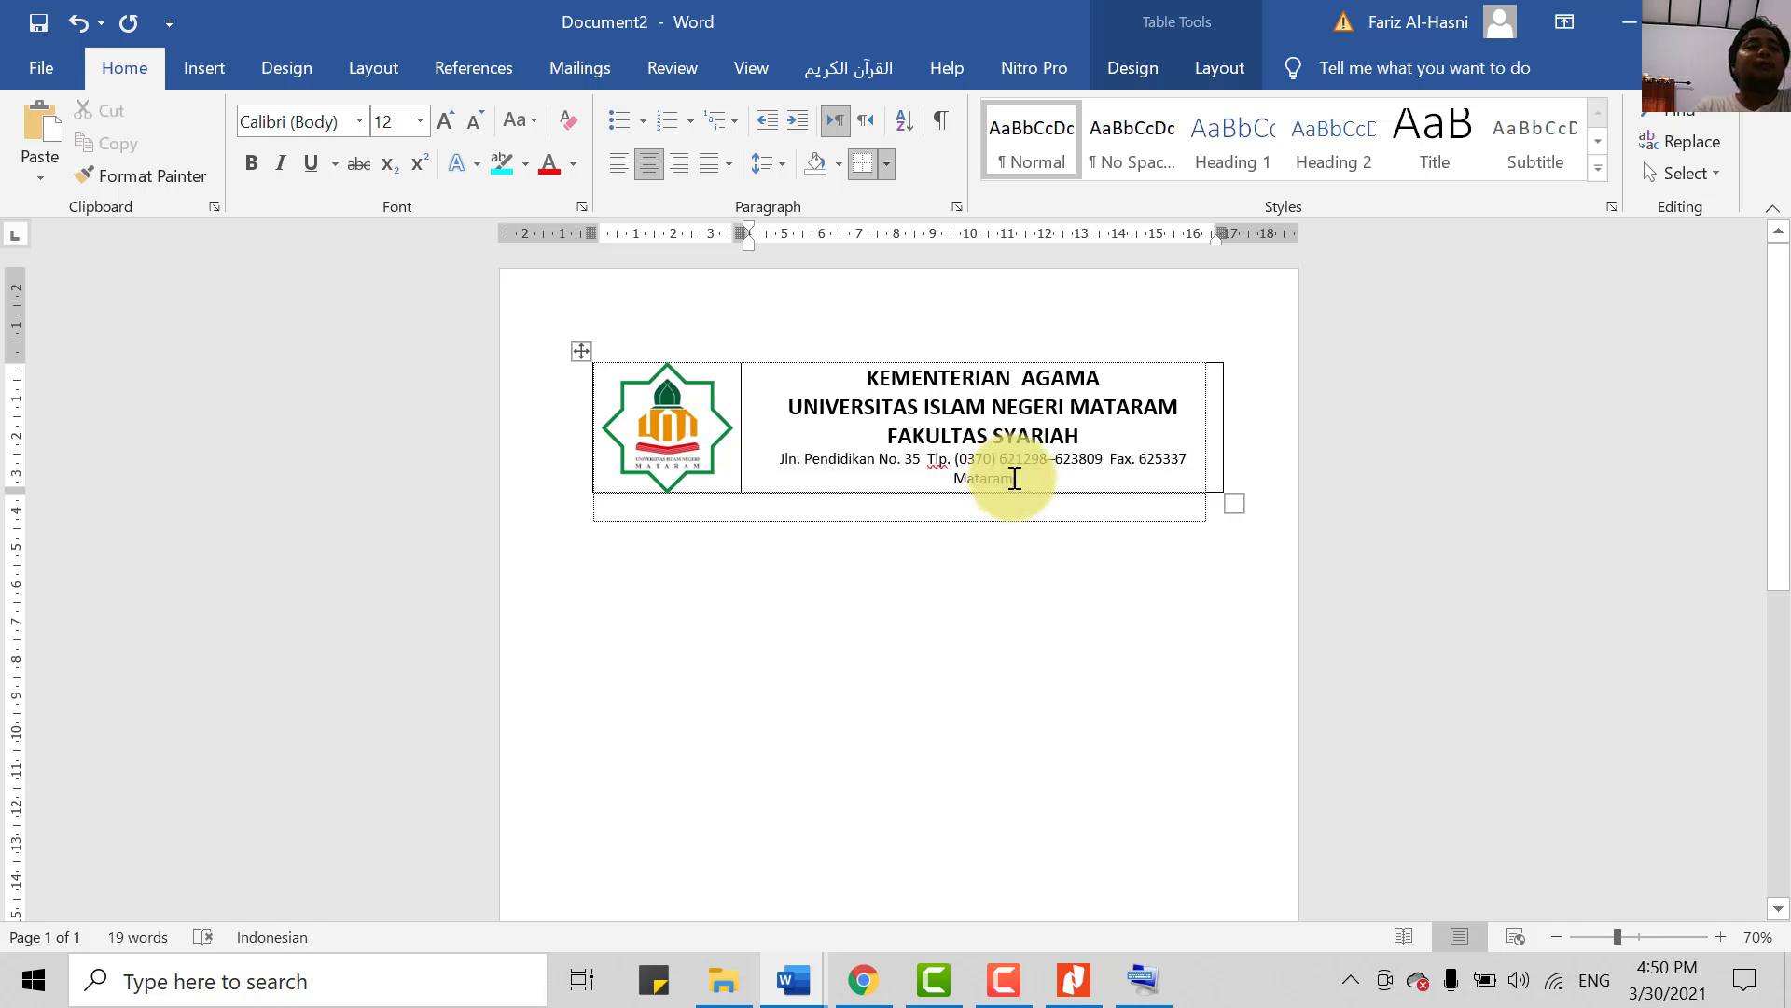
# - Reduce the address line to 11 pt so it fits on one line
pyautogui.tripleClick(948, 470)
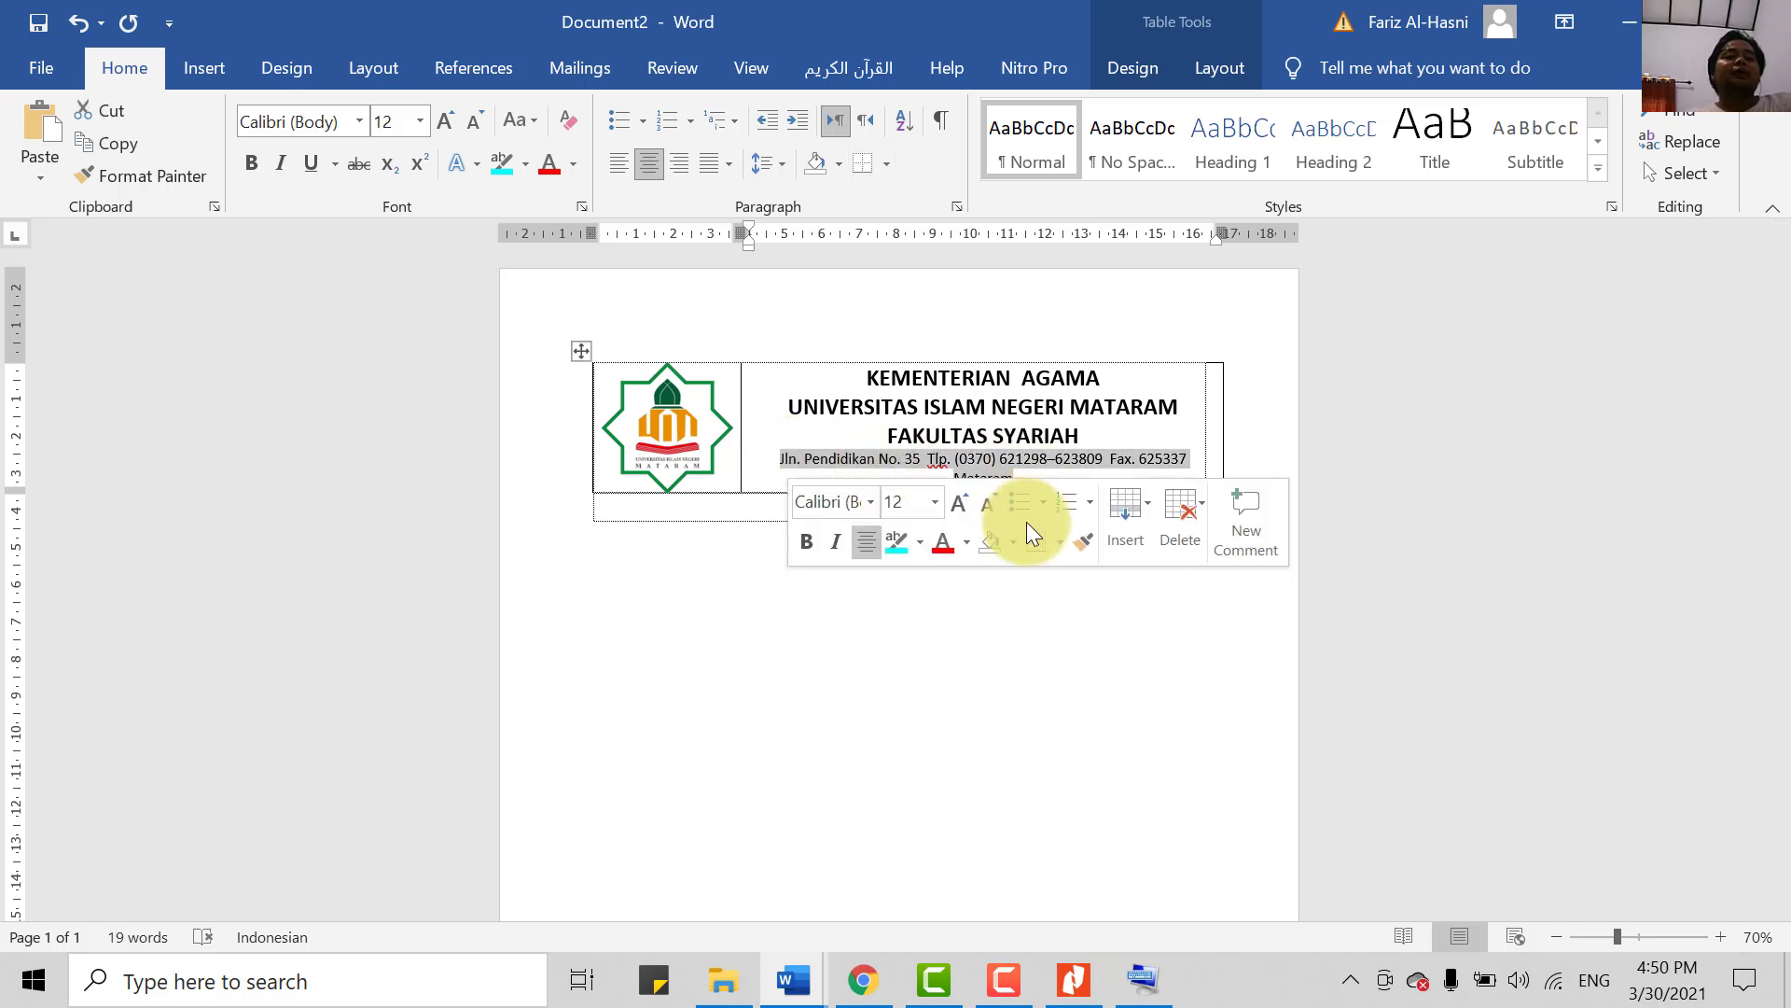
pyautogui.click(1124, 446)
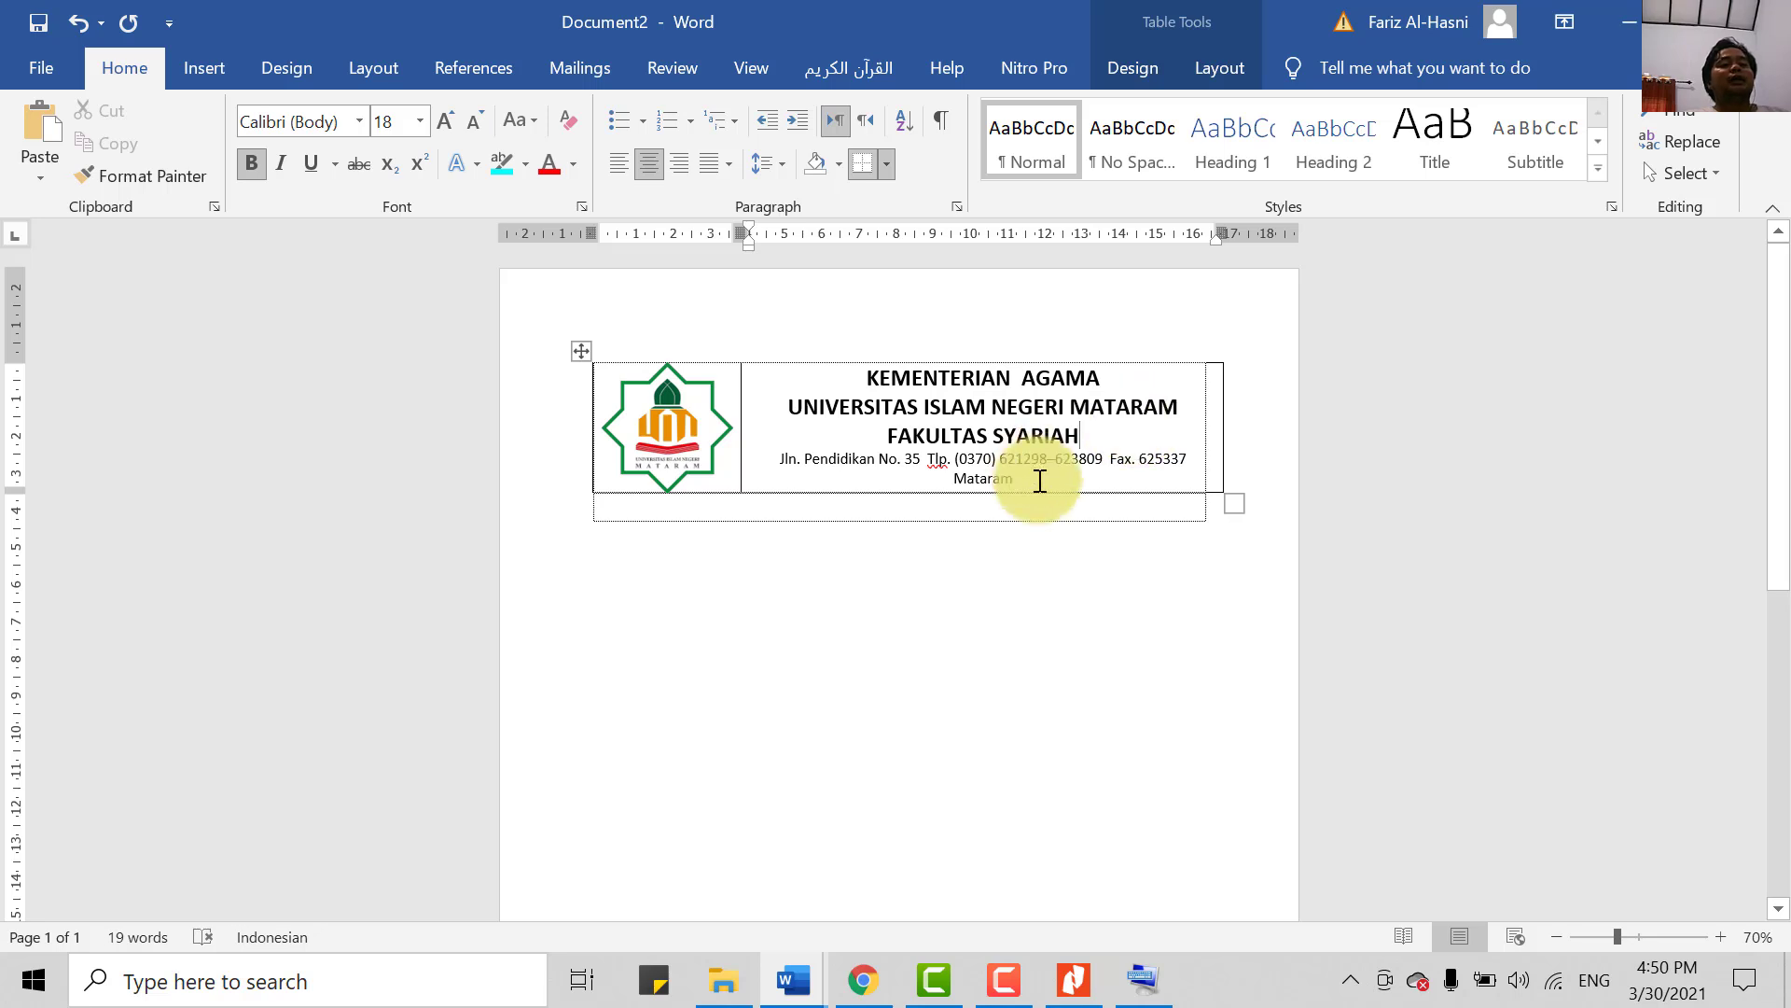
pyautogui.moveTo(1039, 480); pyautogui.dragTo(791, 454)
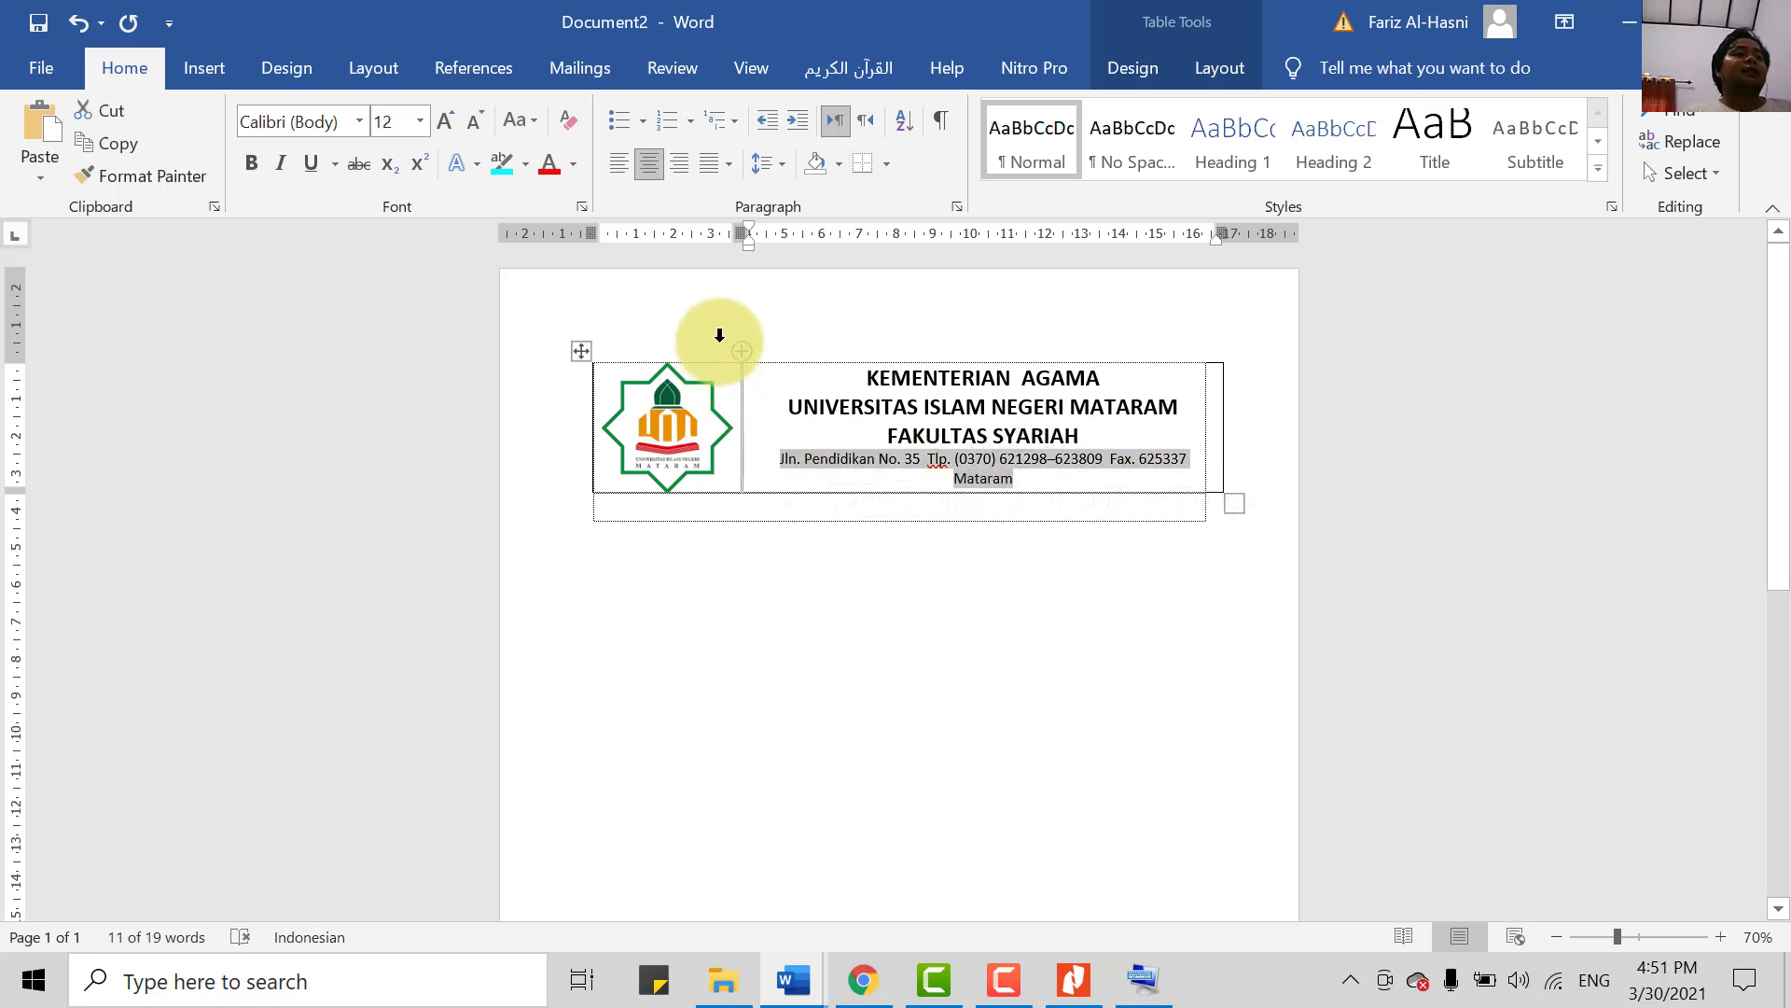
pyautogui.click(422, 120)
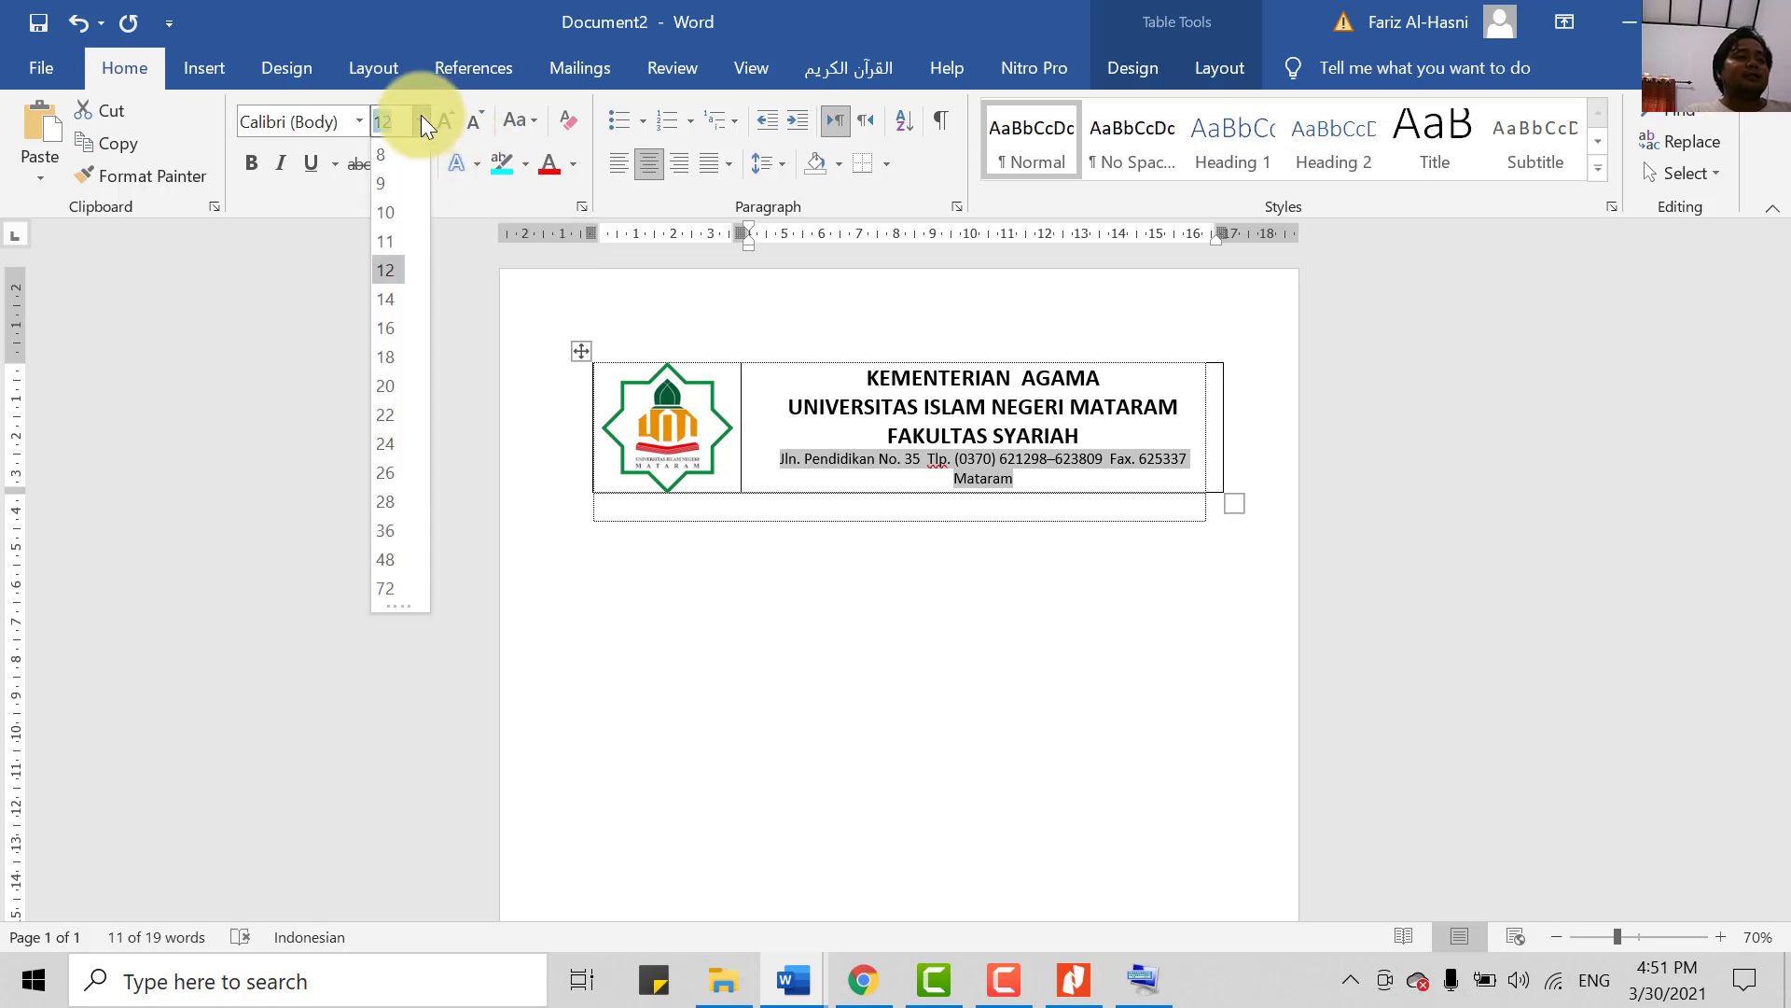
pyautogui.click(396, 244)
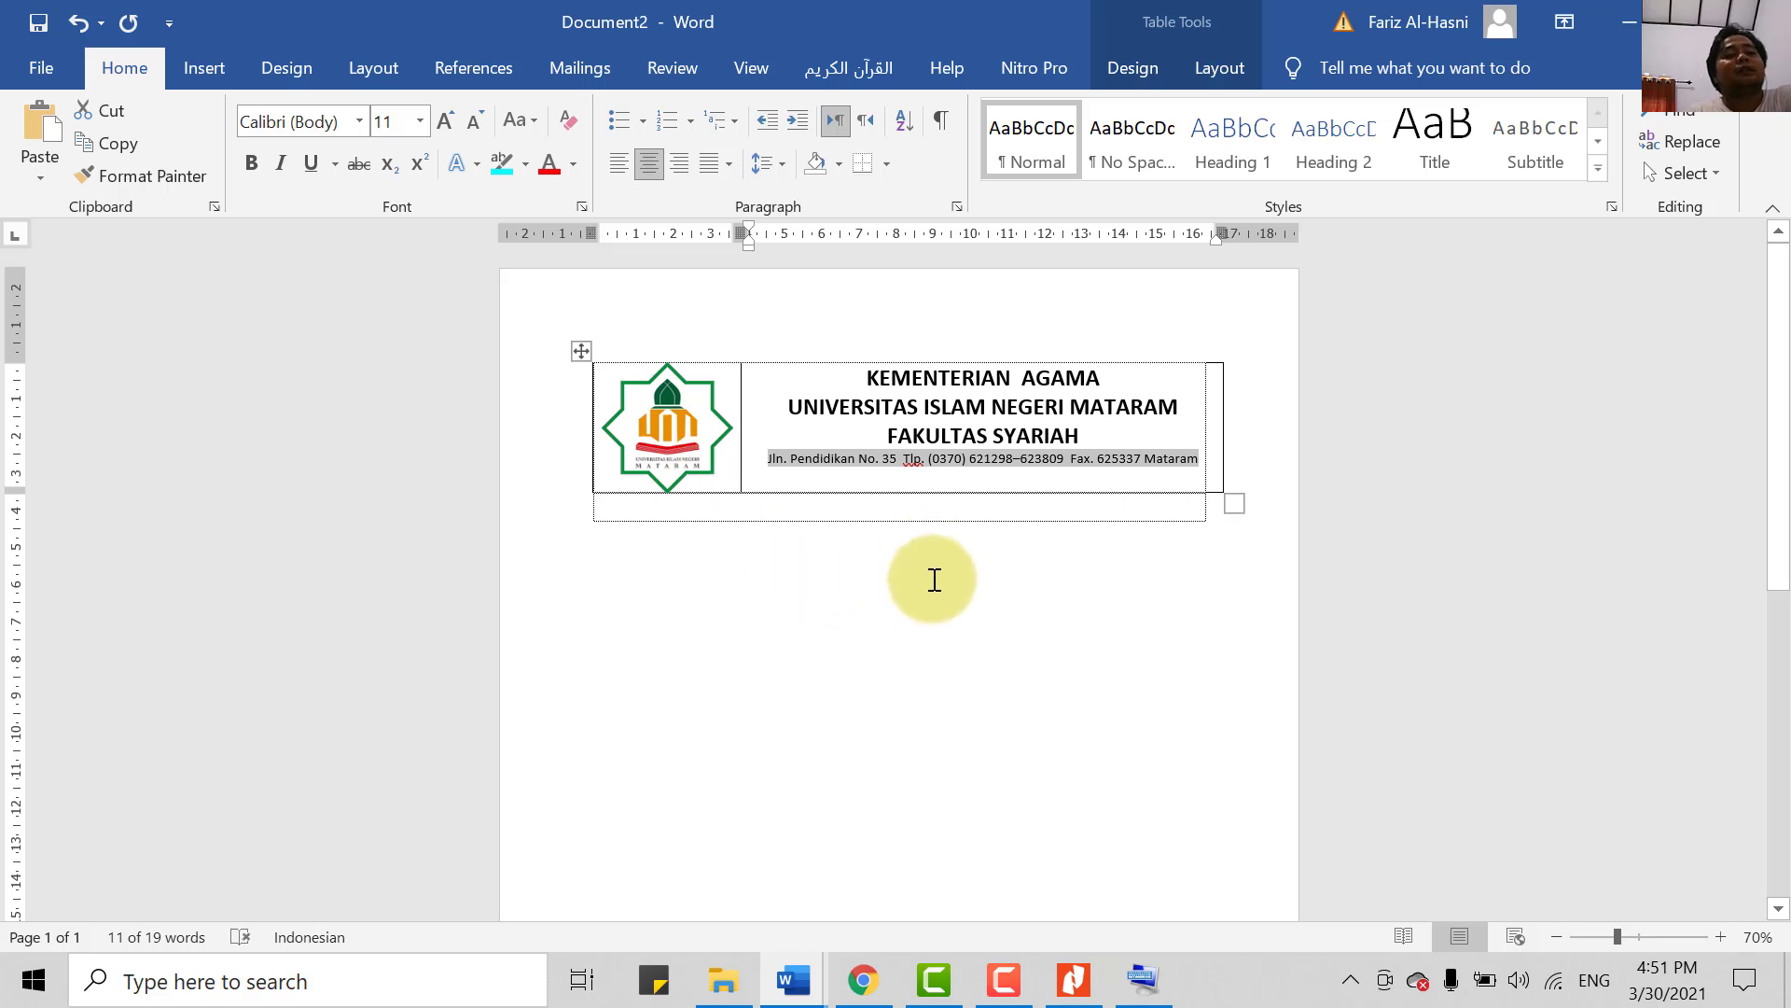
pyautogui.click(947, 606)
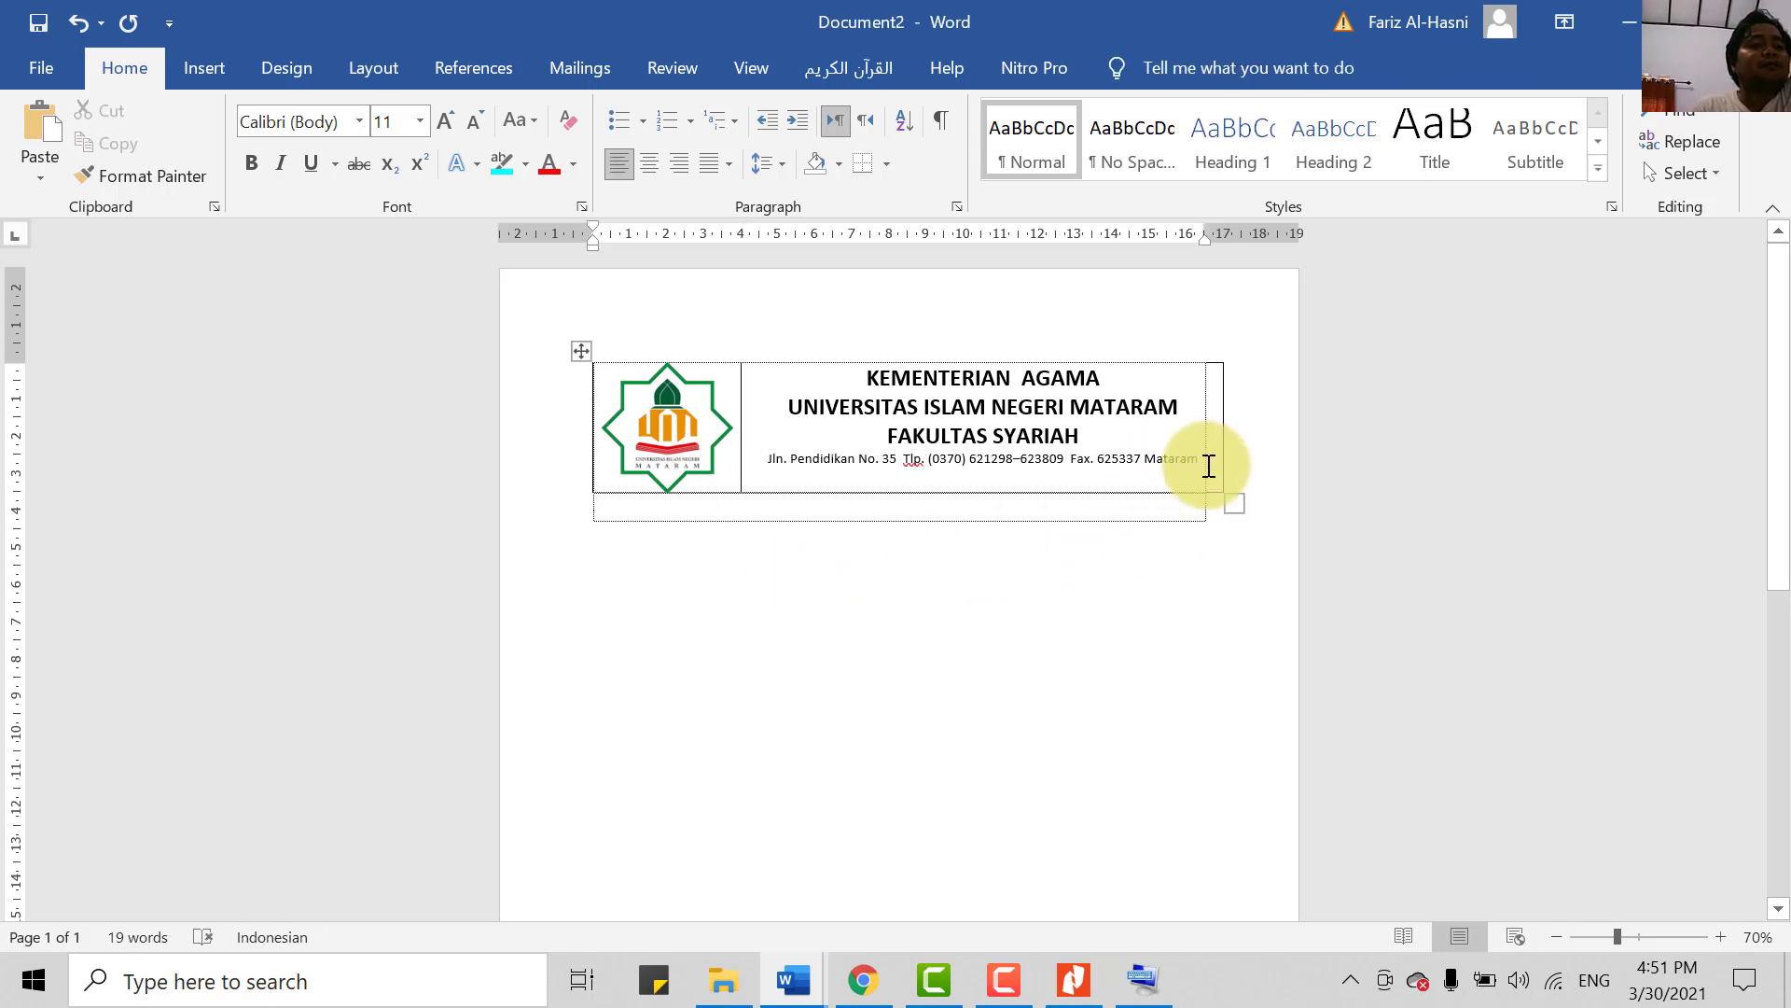
pyautogui.tripleClick(940, 422)
# - Enlarge the FAKULTAS SYARIAH line to 26 pt with Ctrl+]
pyautogui.click(968, 464)
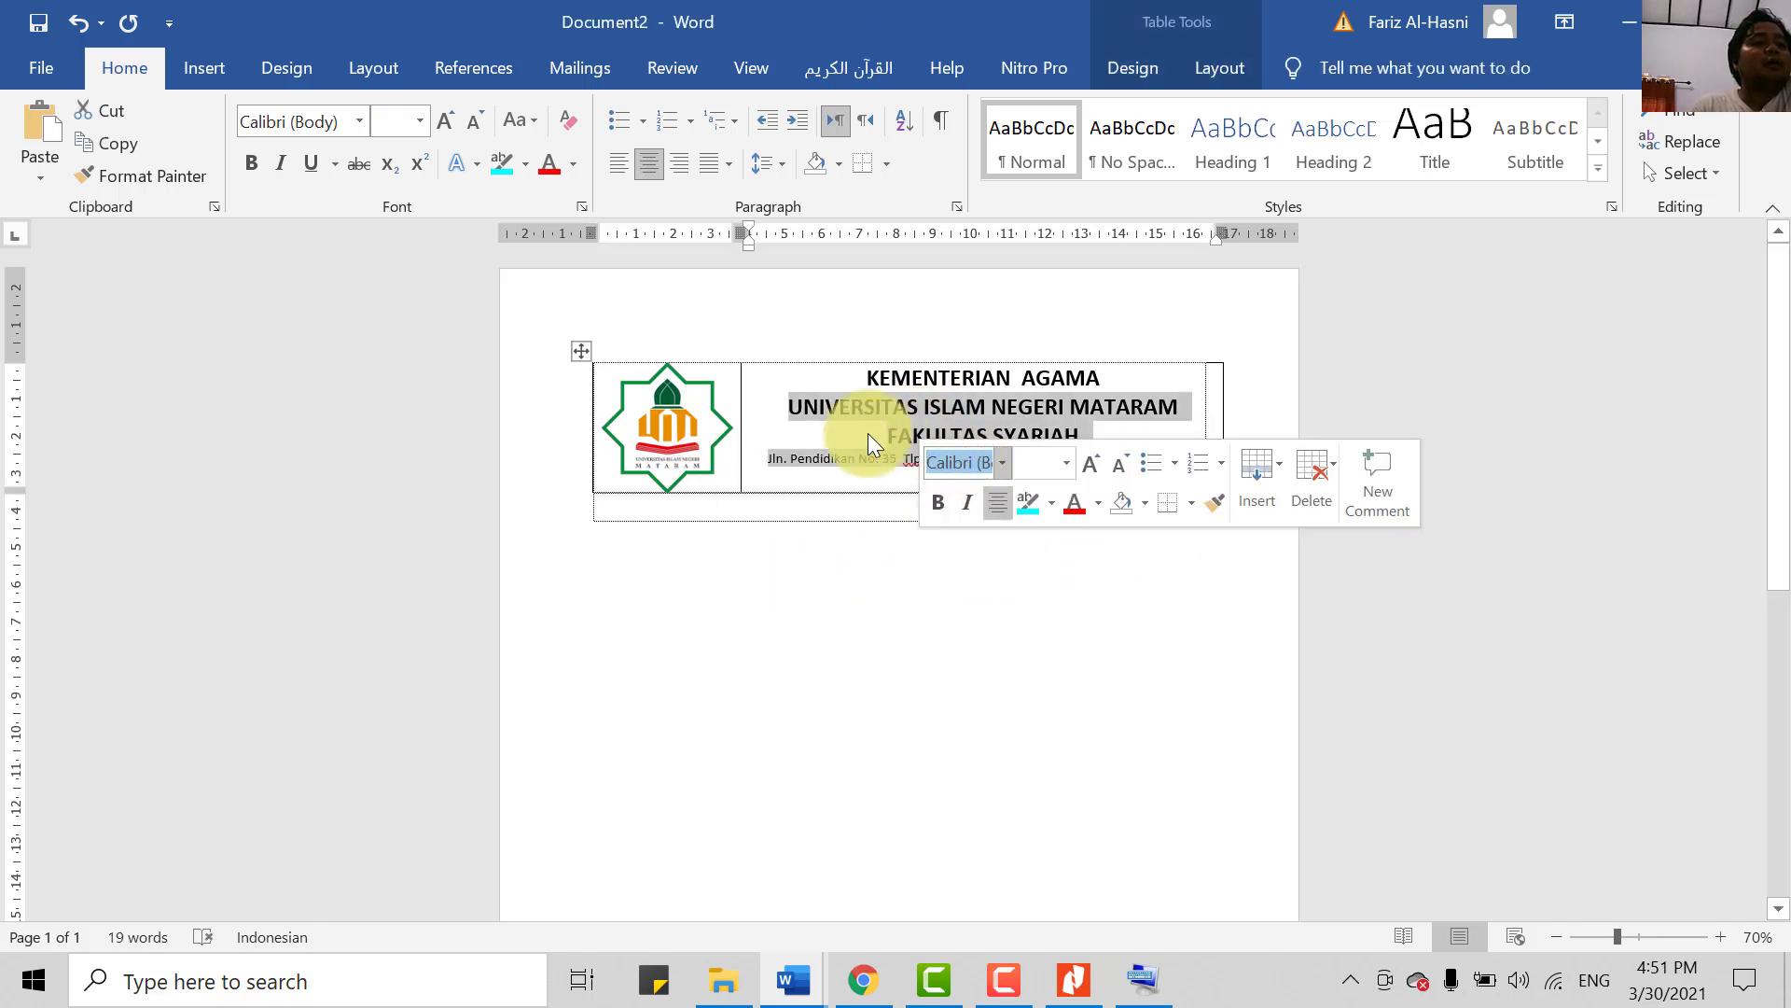
pyautogui.click(868, 433)
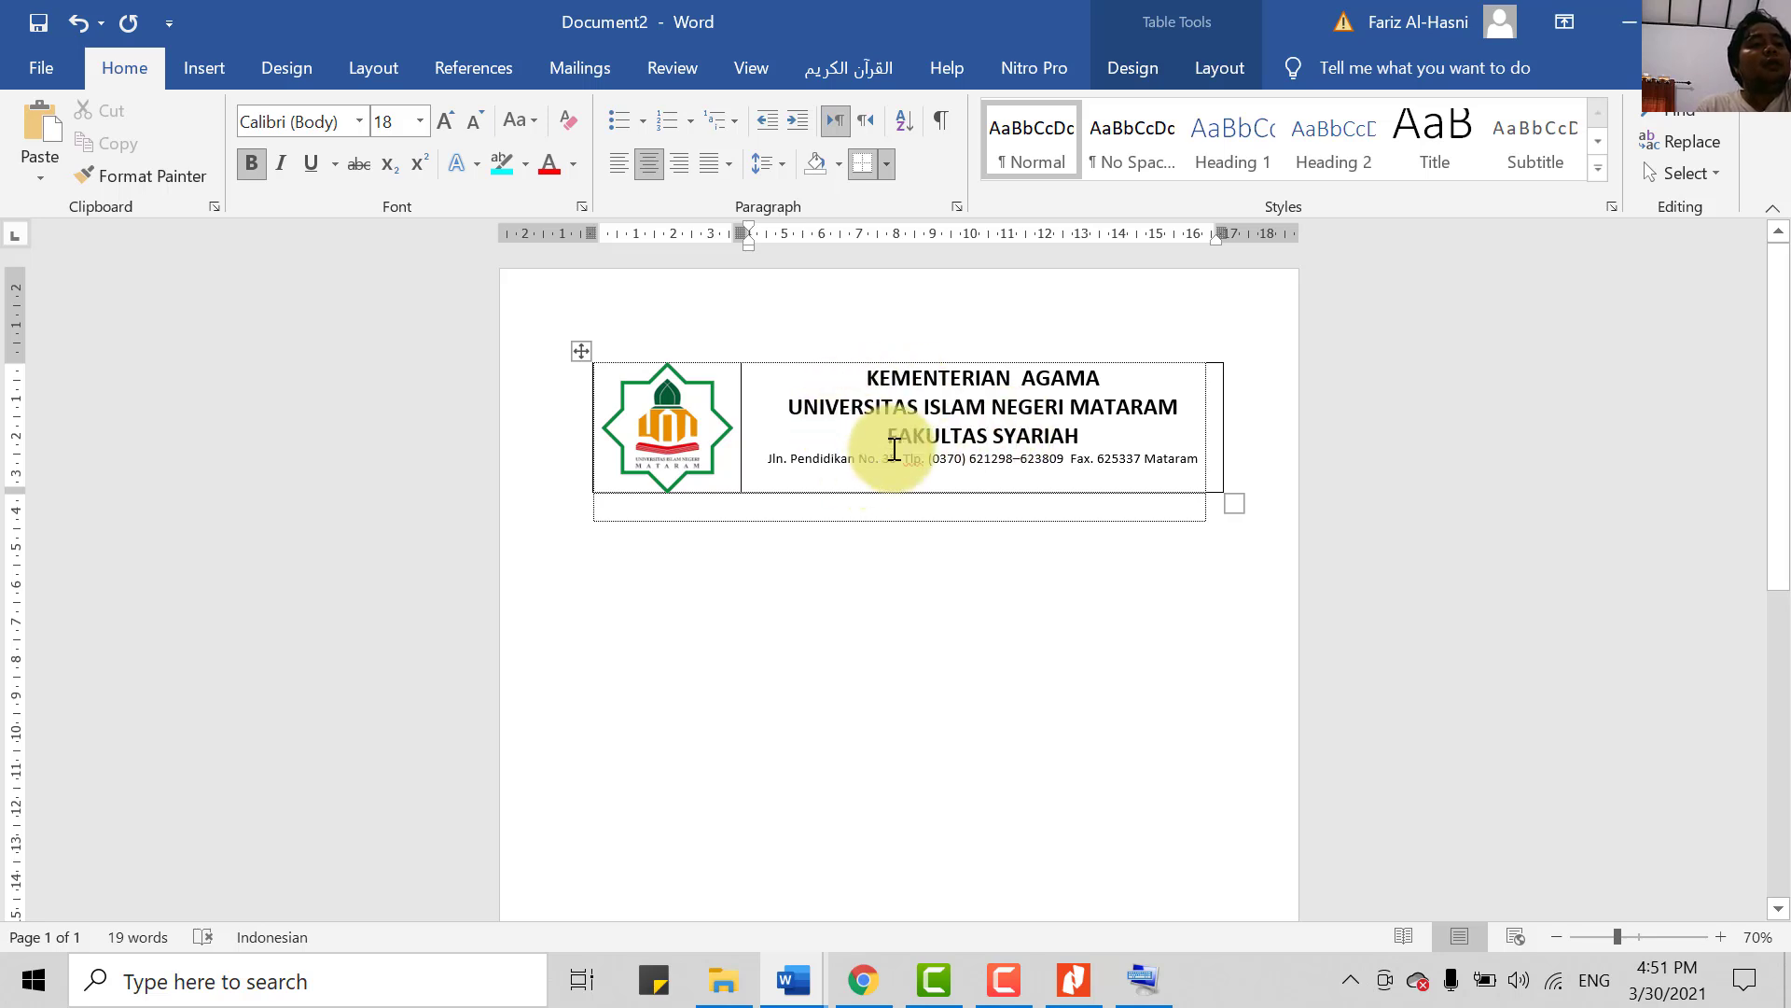
pyautogui.moveTo(948, 446); pyautogui.dragTo(1075, 437)
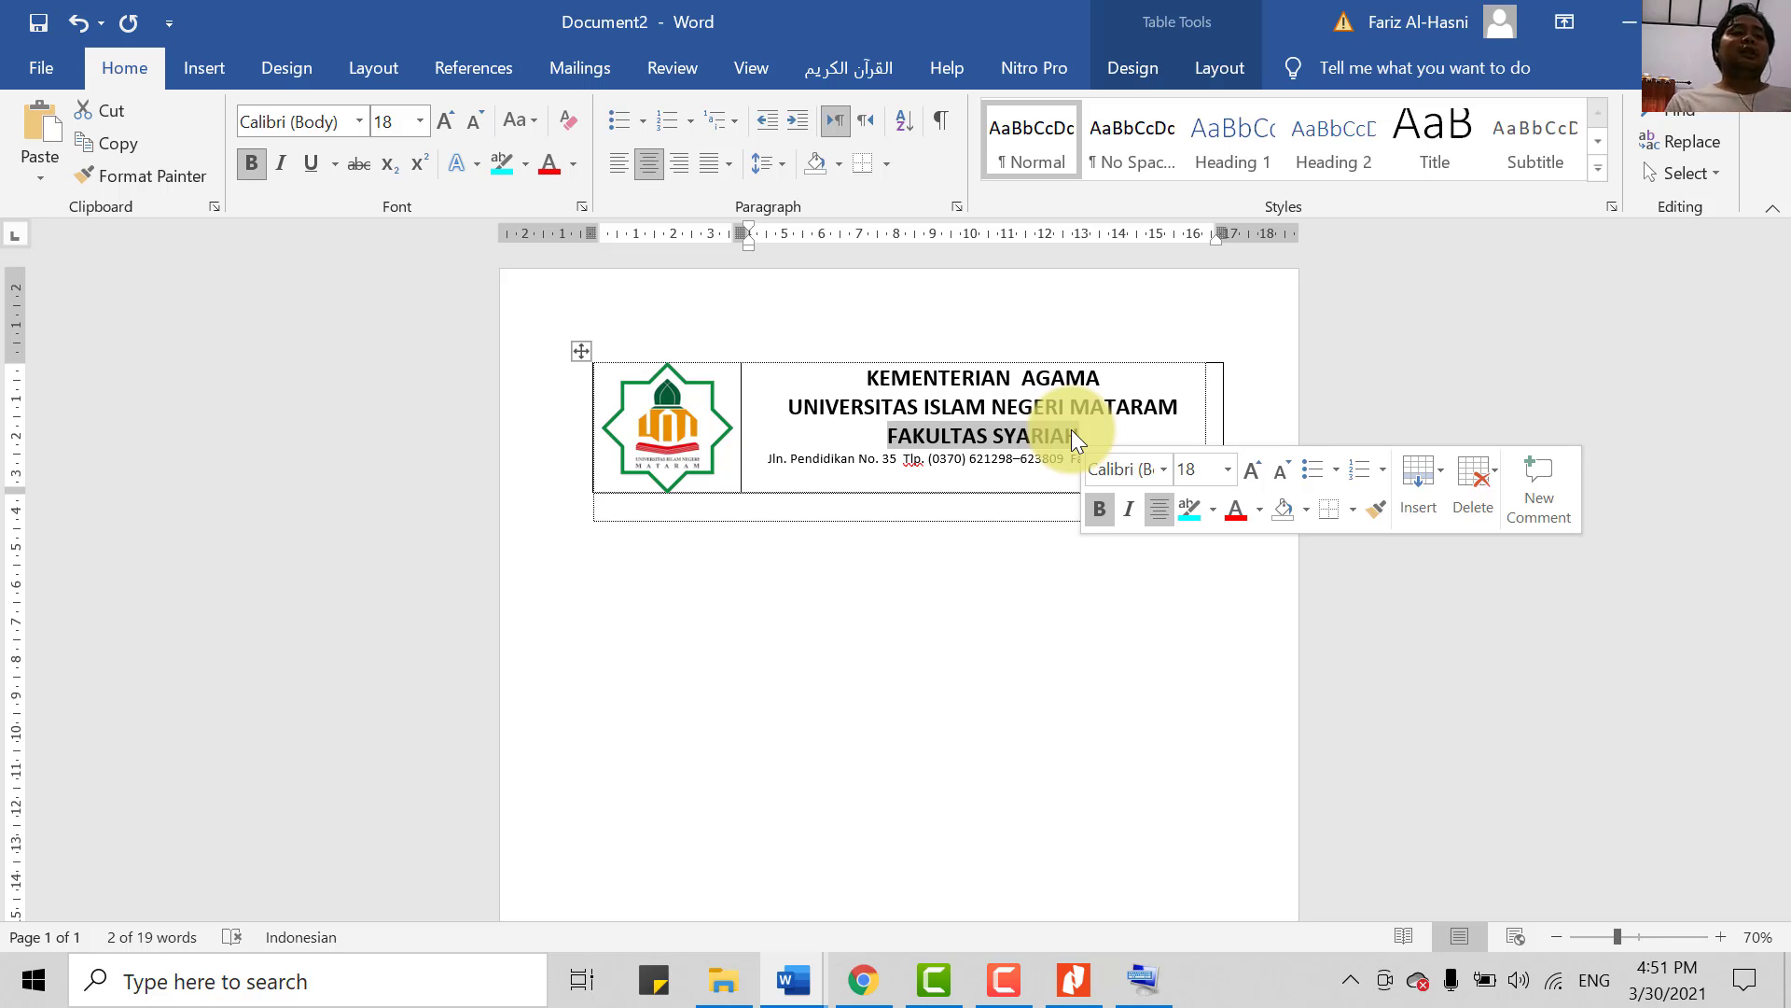
pyautogui.click(982, 378)
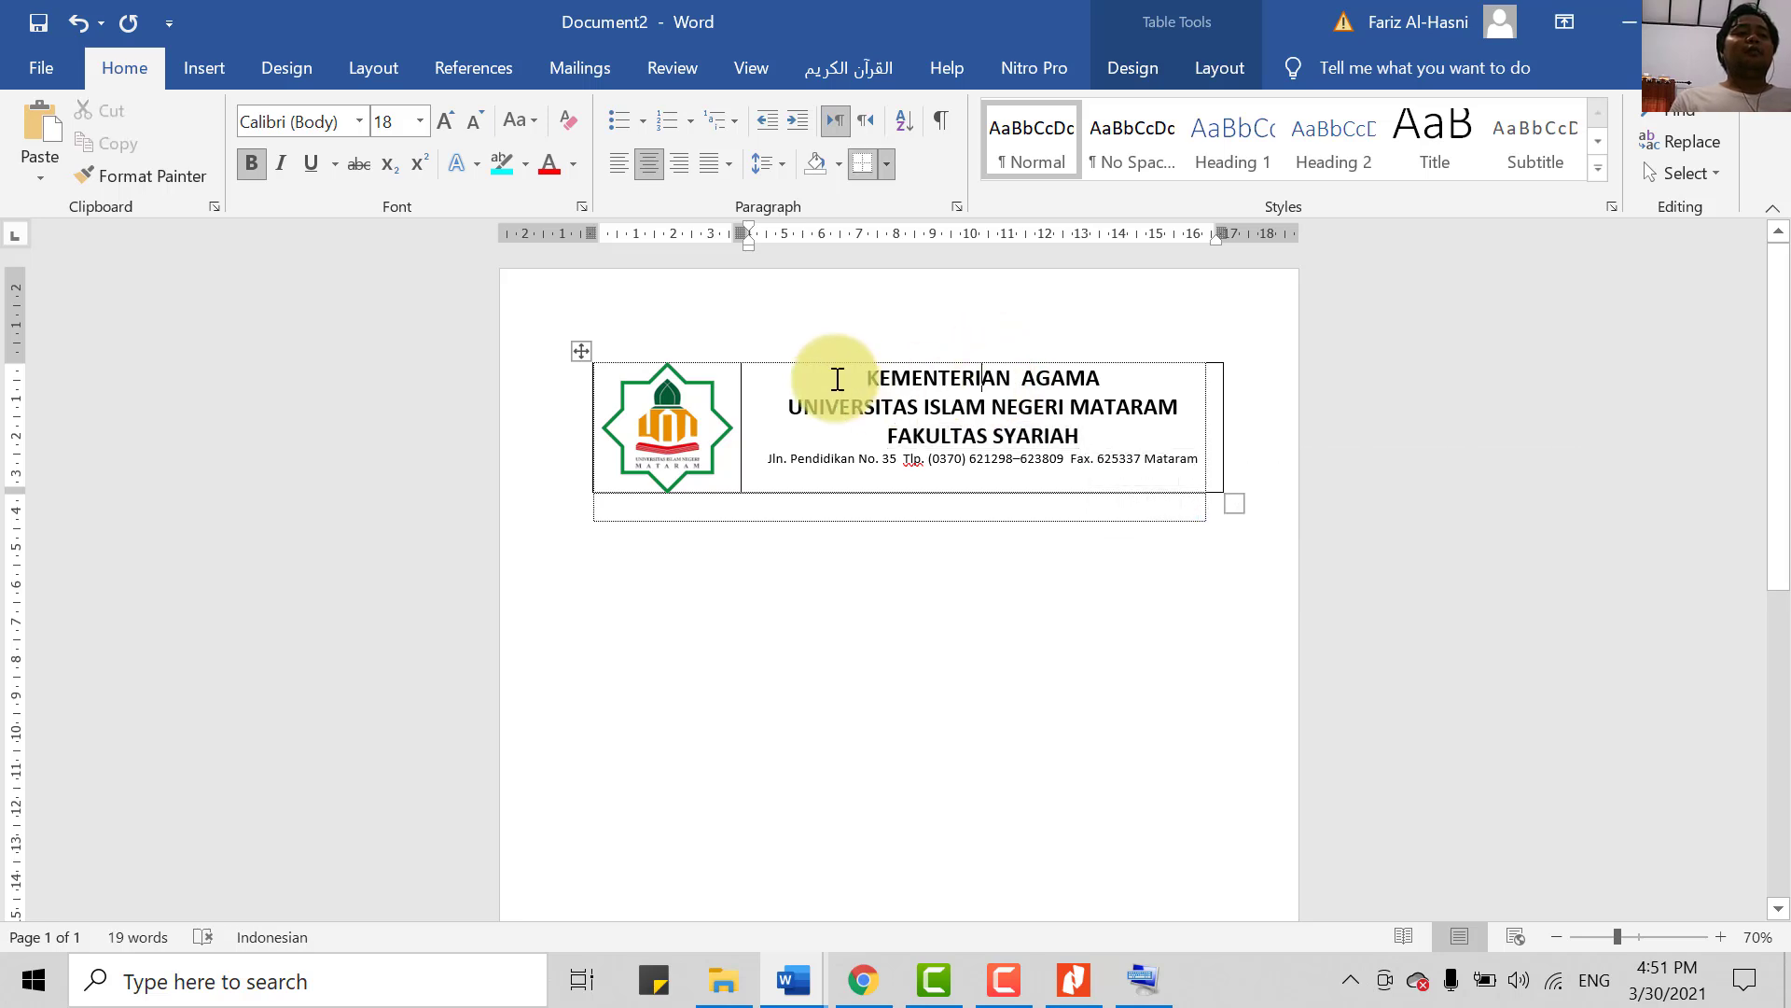
pyautogui.click(925, 406)
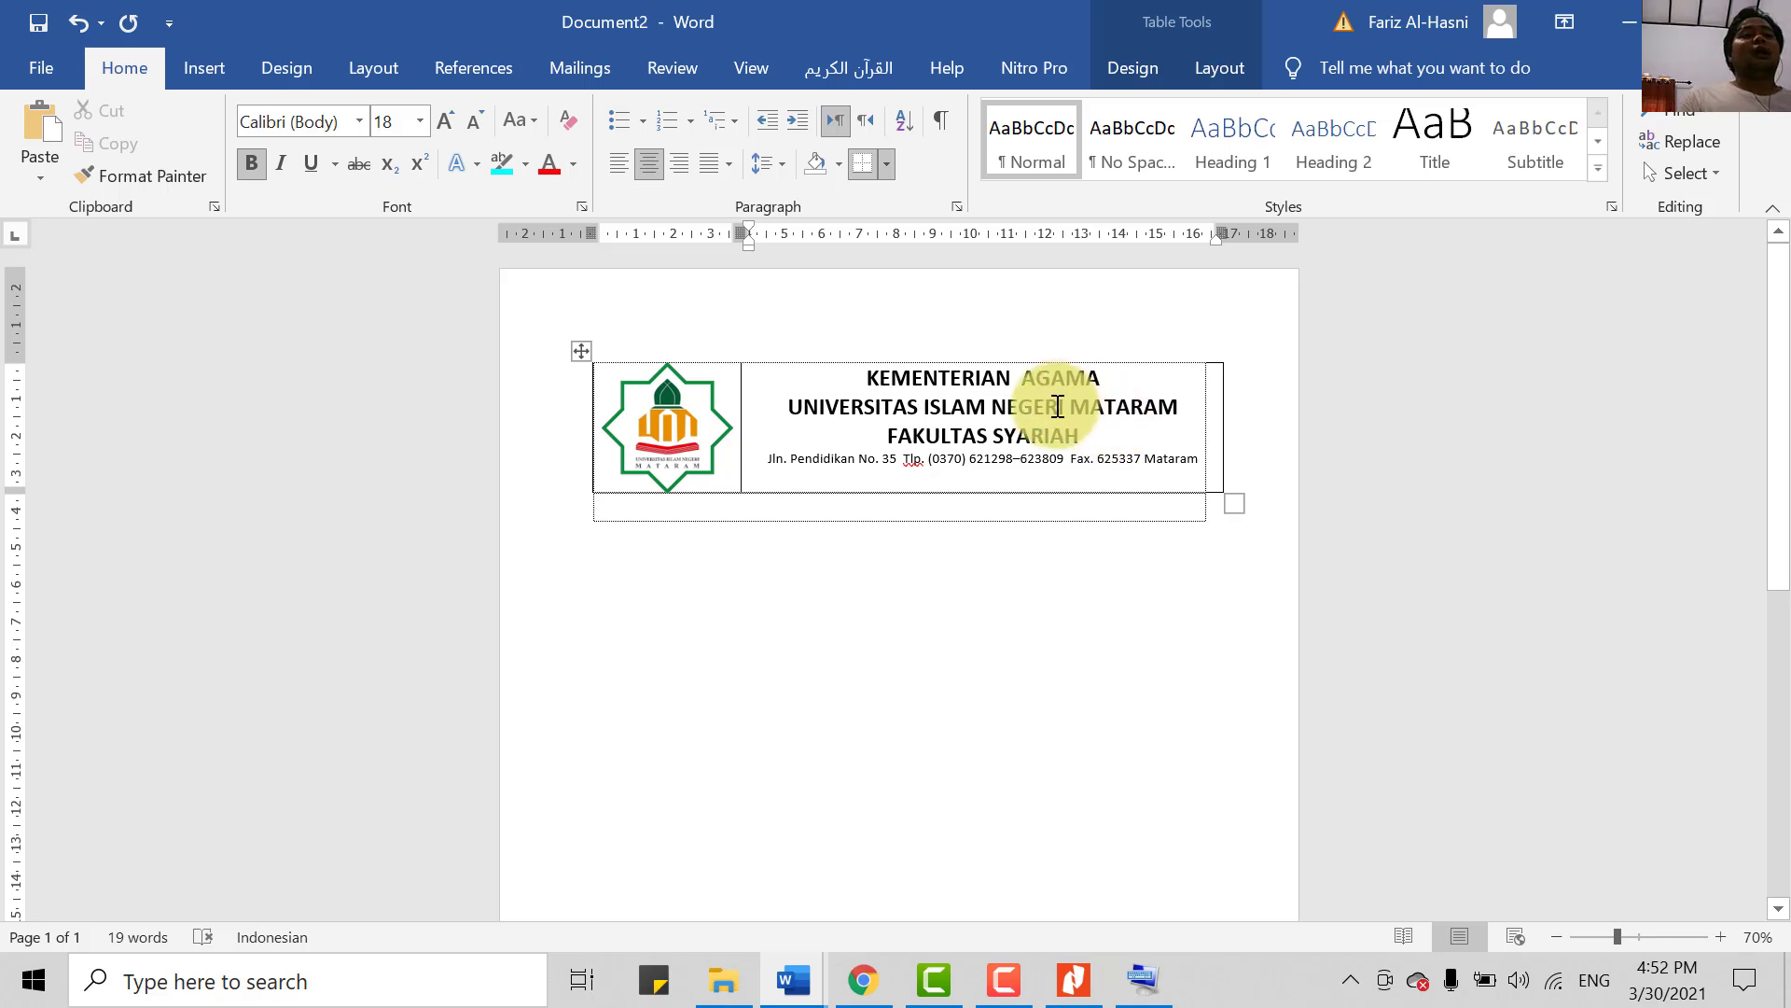
pyautogui.moveTo(1084, 431); pyautogui.dragTo(884, 433)
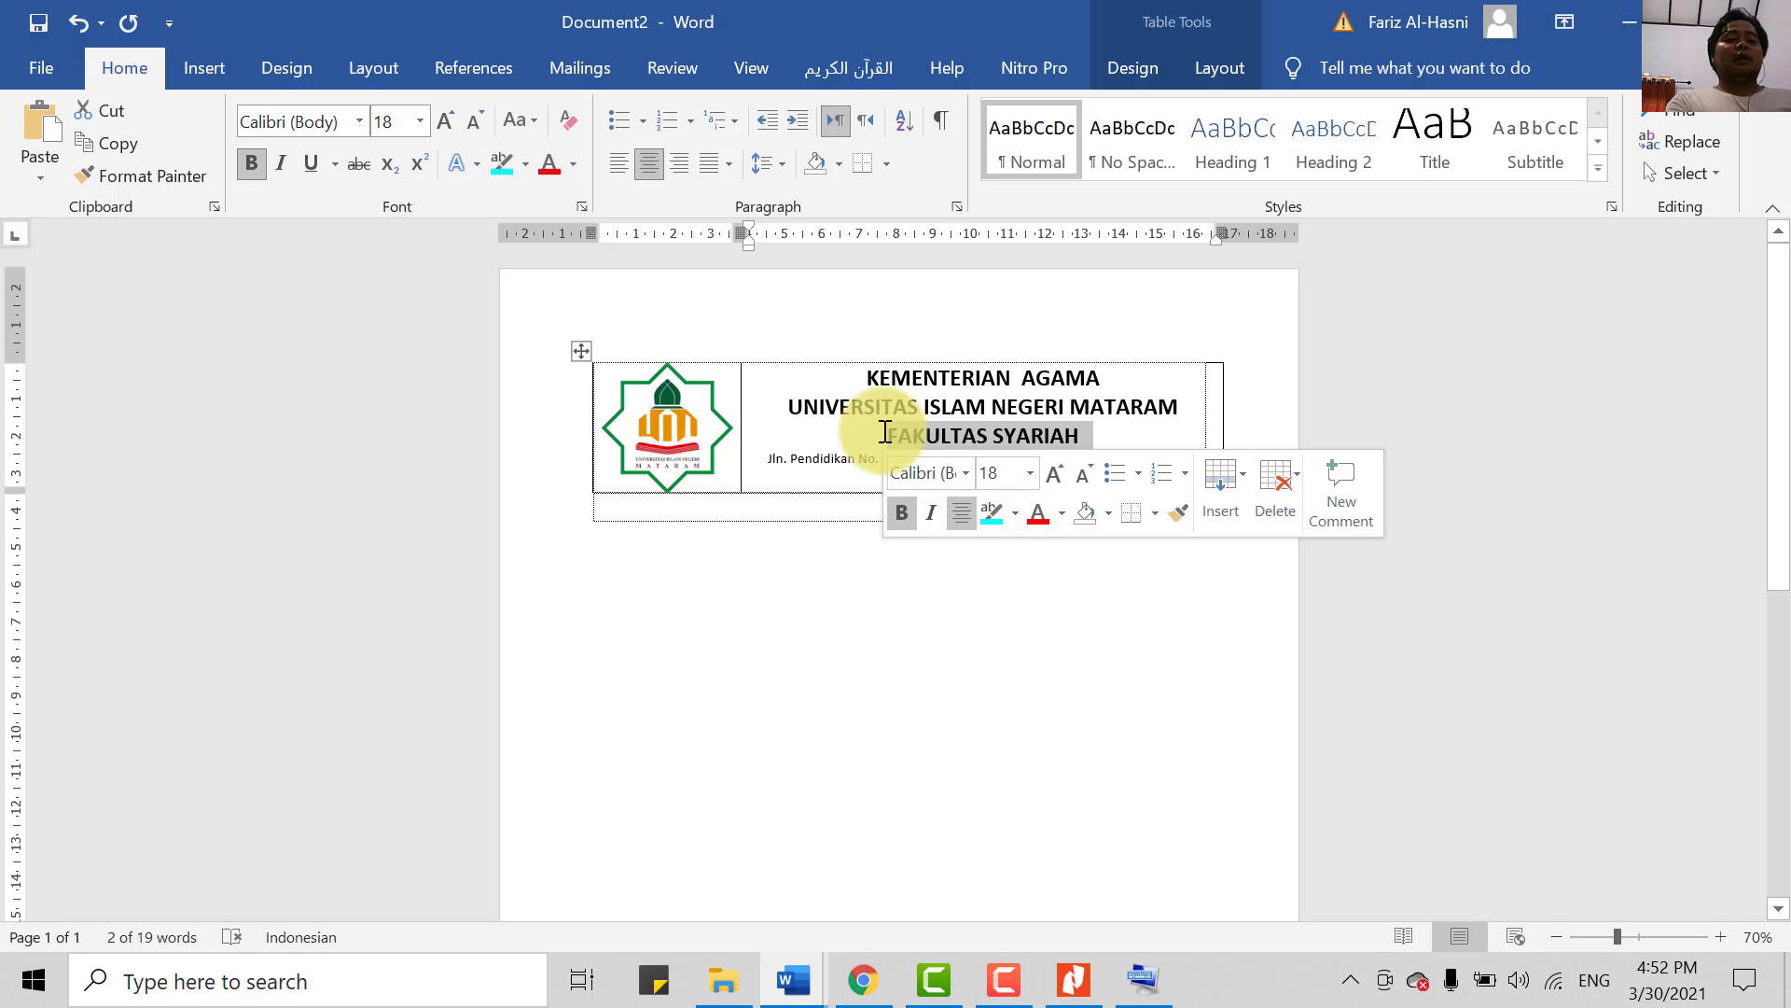
pyautogui.hotkey('ctrl', ']')
pyautogui.hotkey('ctrl', ']')
pyautogui.hotkey('ctrl', ']')
pyautogui.hotkey('ctrl', ']')
pyautogui.hotkey('ctrl', ']')
pyautogui.hotkey('ctrl', ']')
pyautogui.hotkey('ctrl', ']')
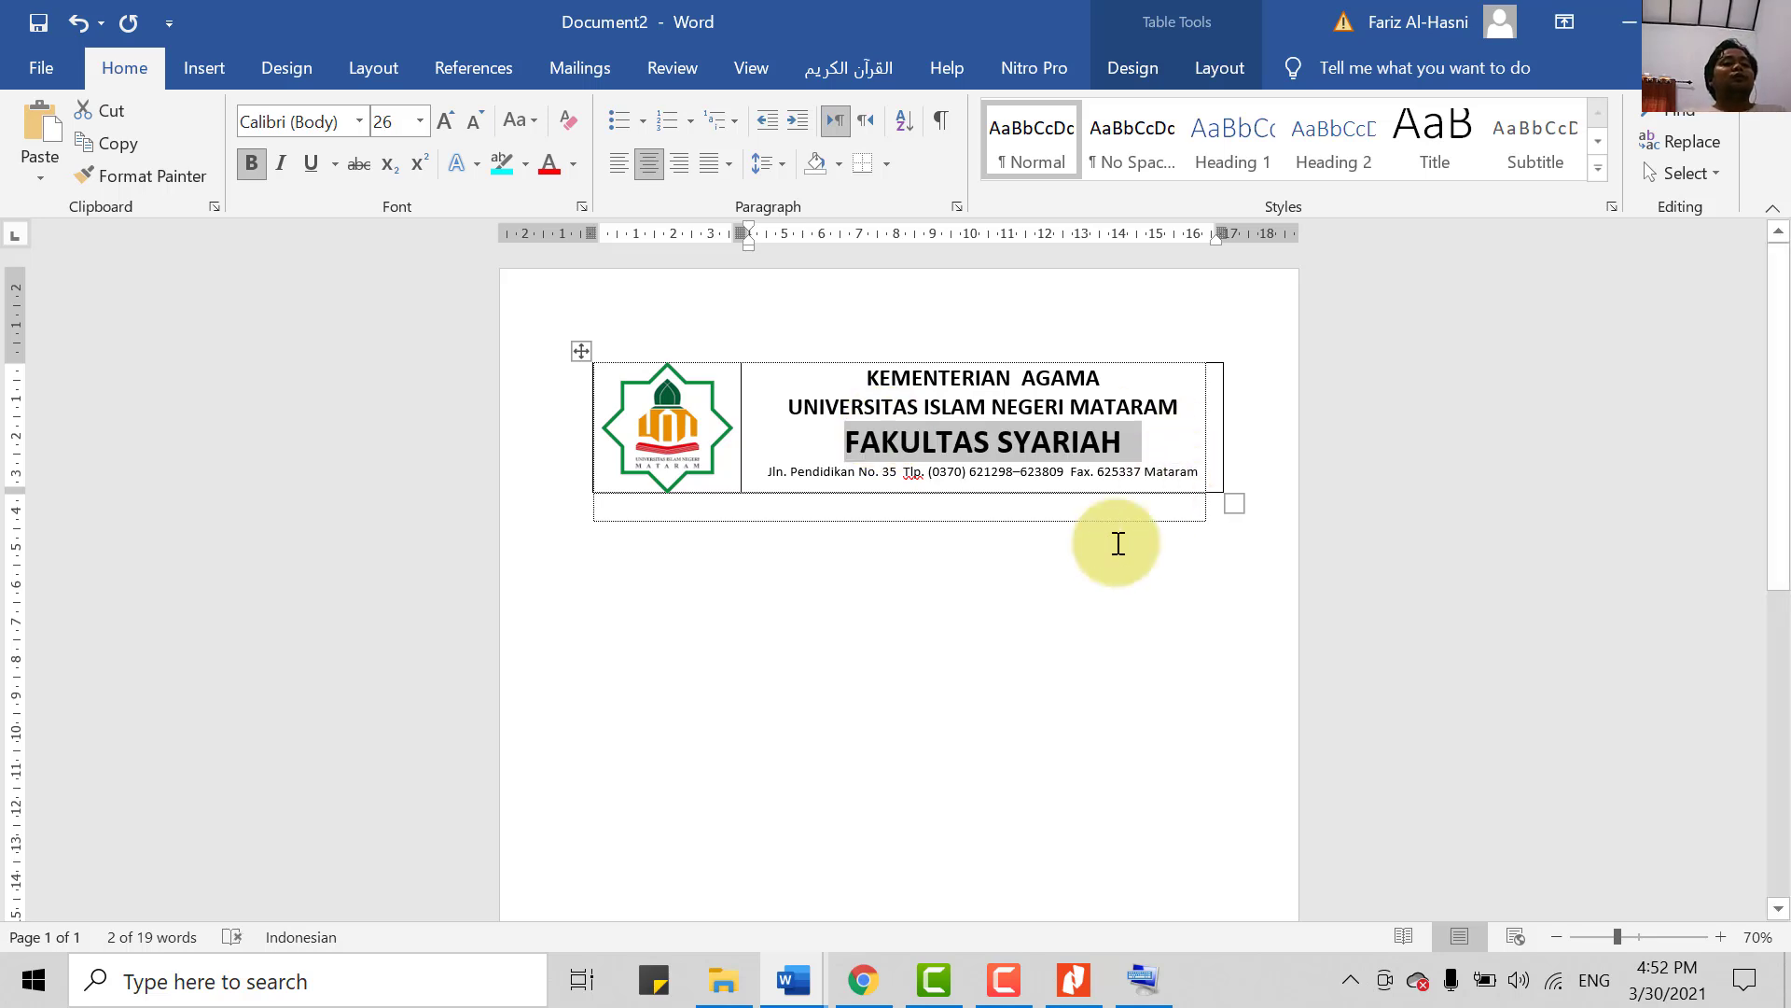
pyautogui.click(1067, 589)
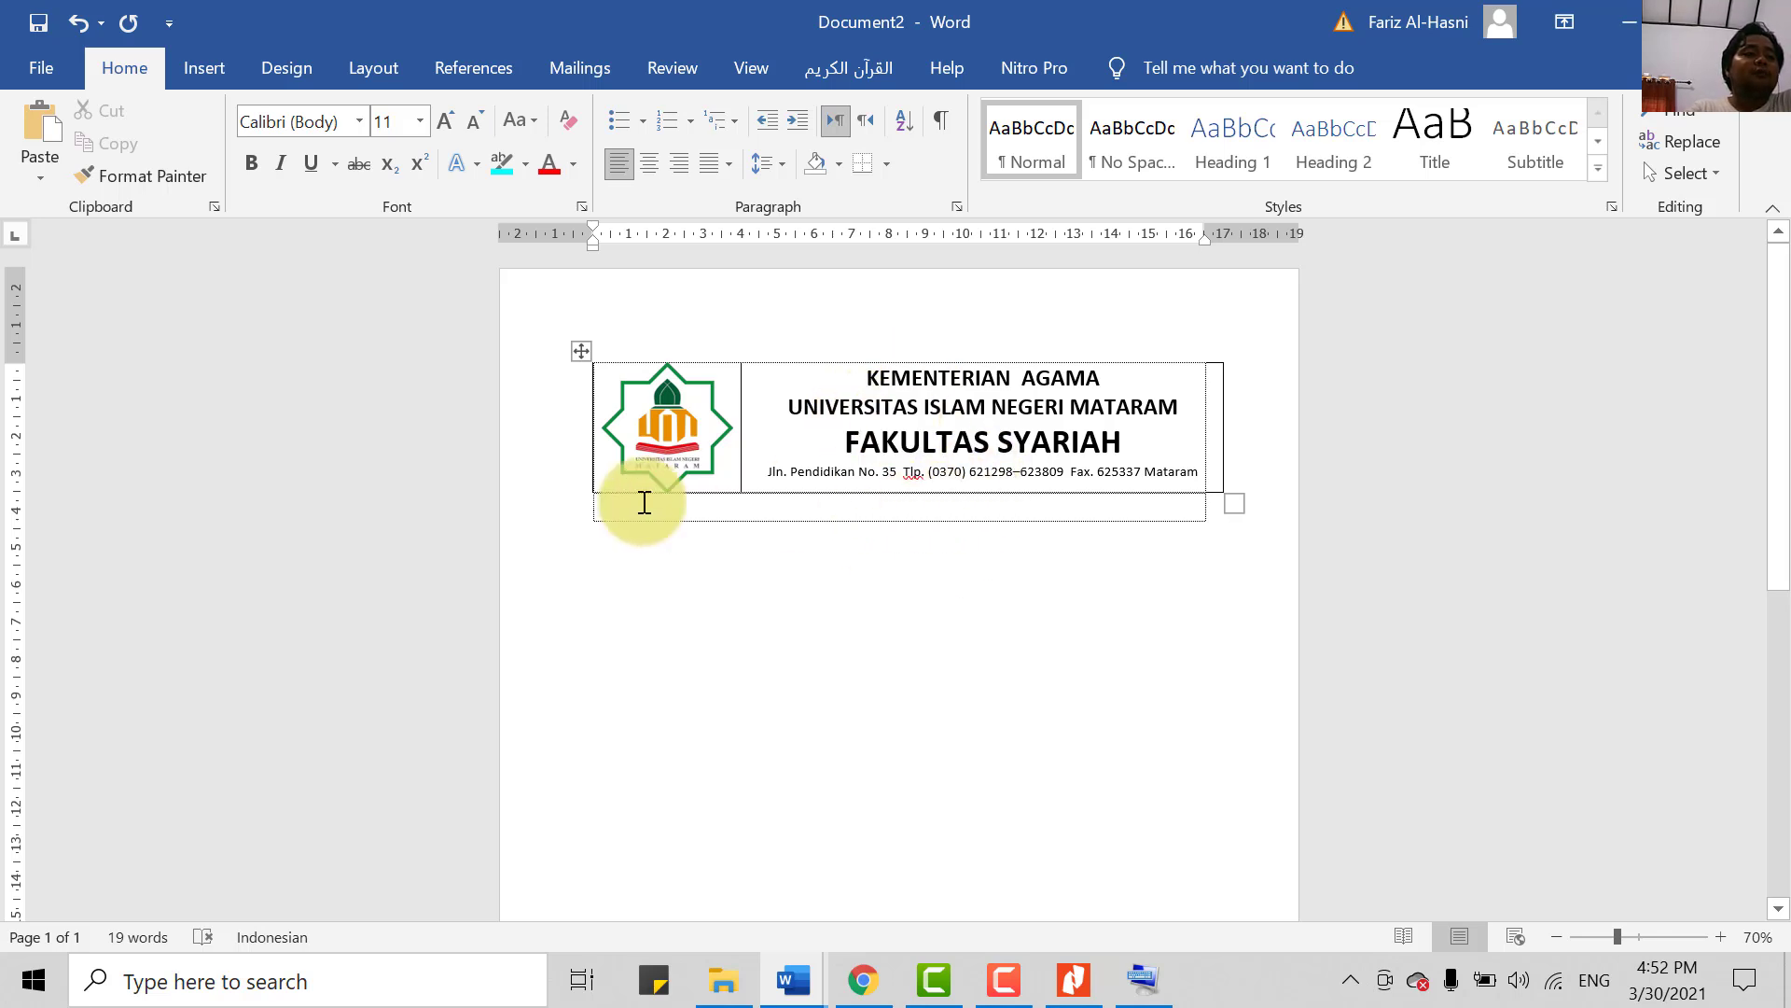
# - Shrink the logo slightly from its corner handle to fit its cell
pyautogui.click(670, 429)
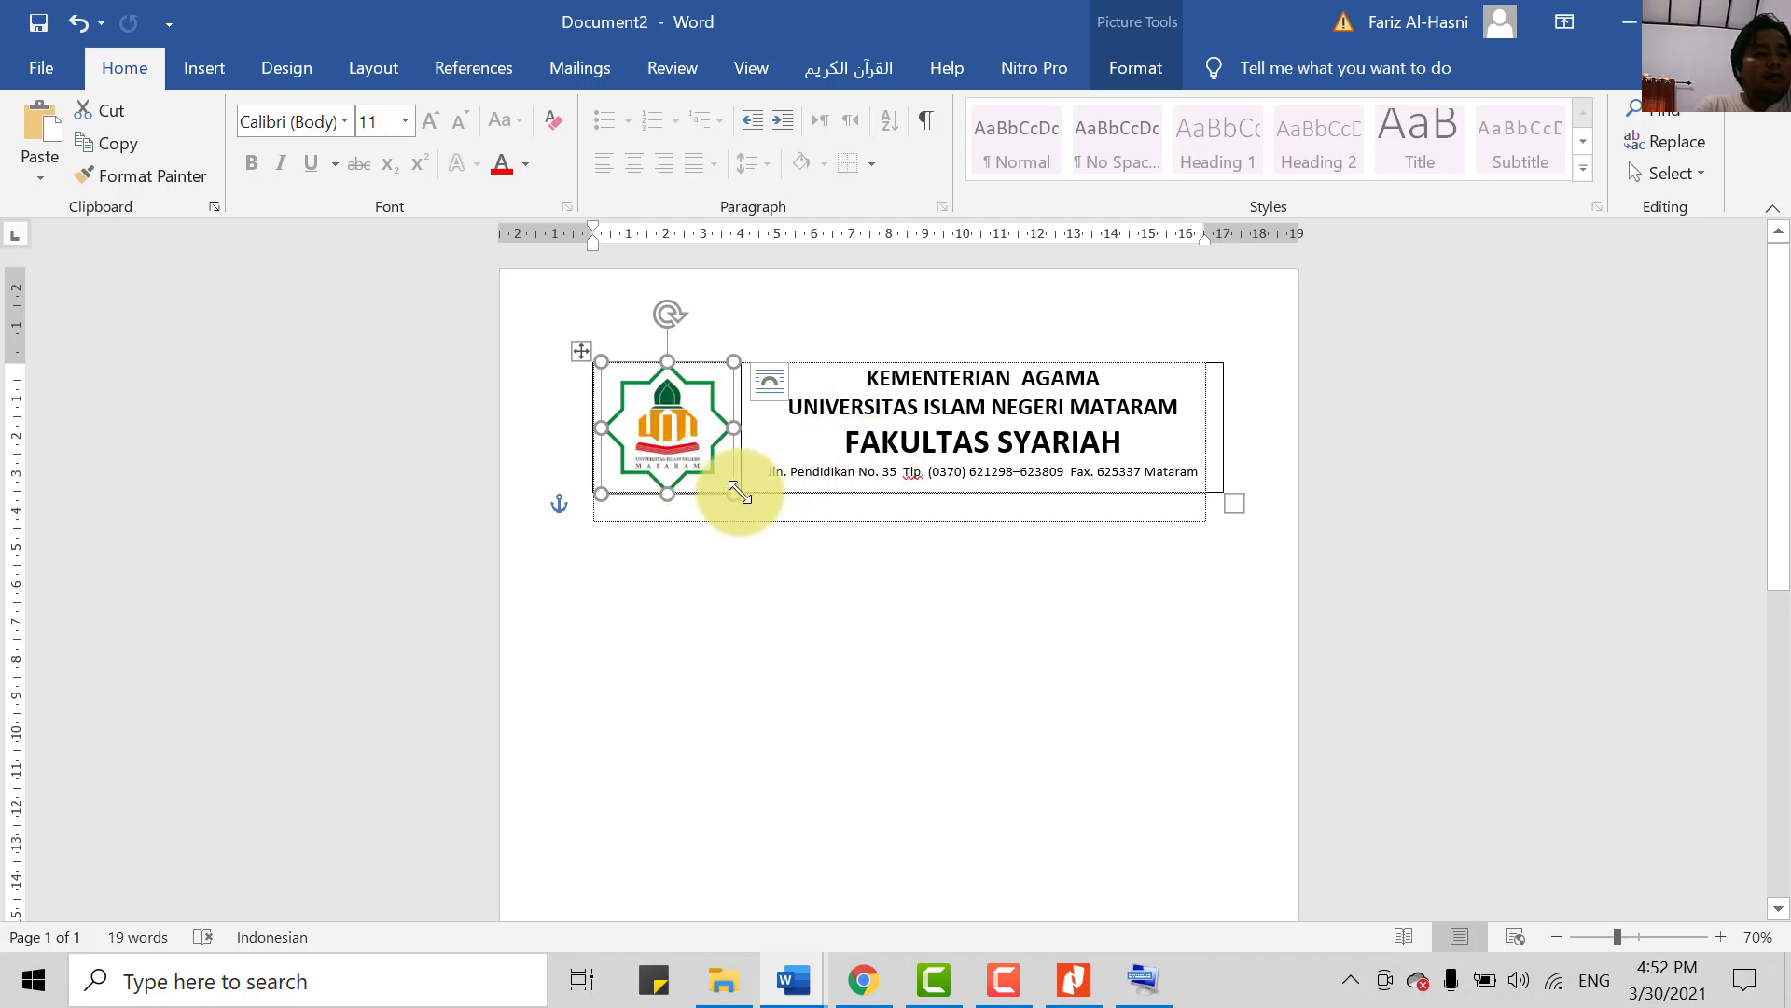
pyautogui.moveTo(740, 494); pyautogui.dragTo(725, 481)
pyautogui.click(944, 638)
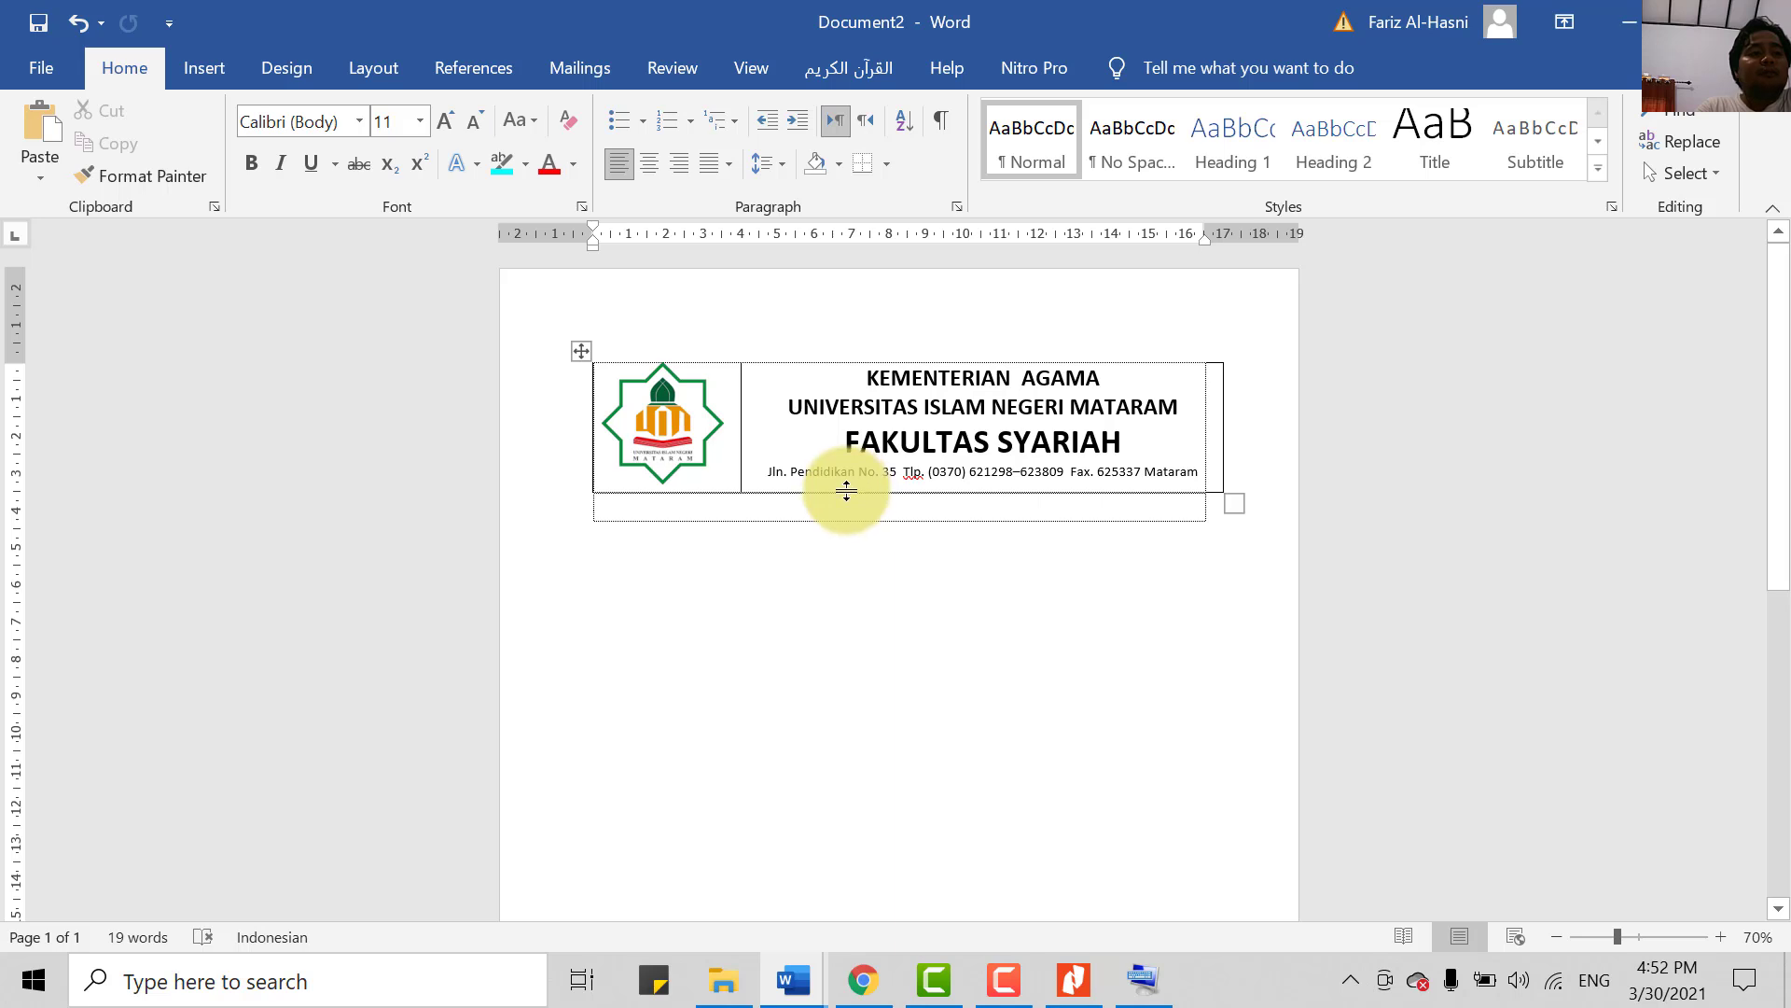
# - Drag the header row's bottom border up to reduce the row height
pyautogui.moveTo(844, 488); pyautogui.dragTo(842, 482)
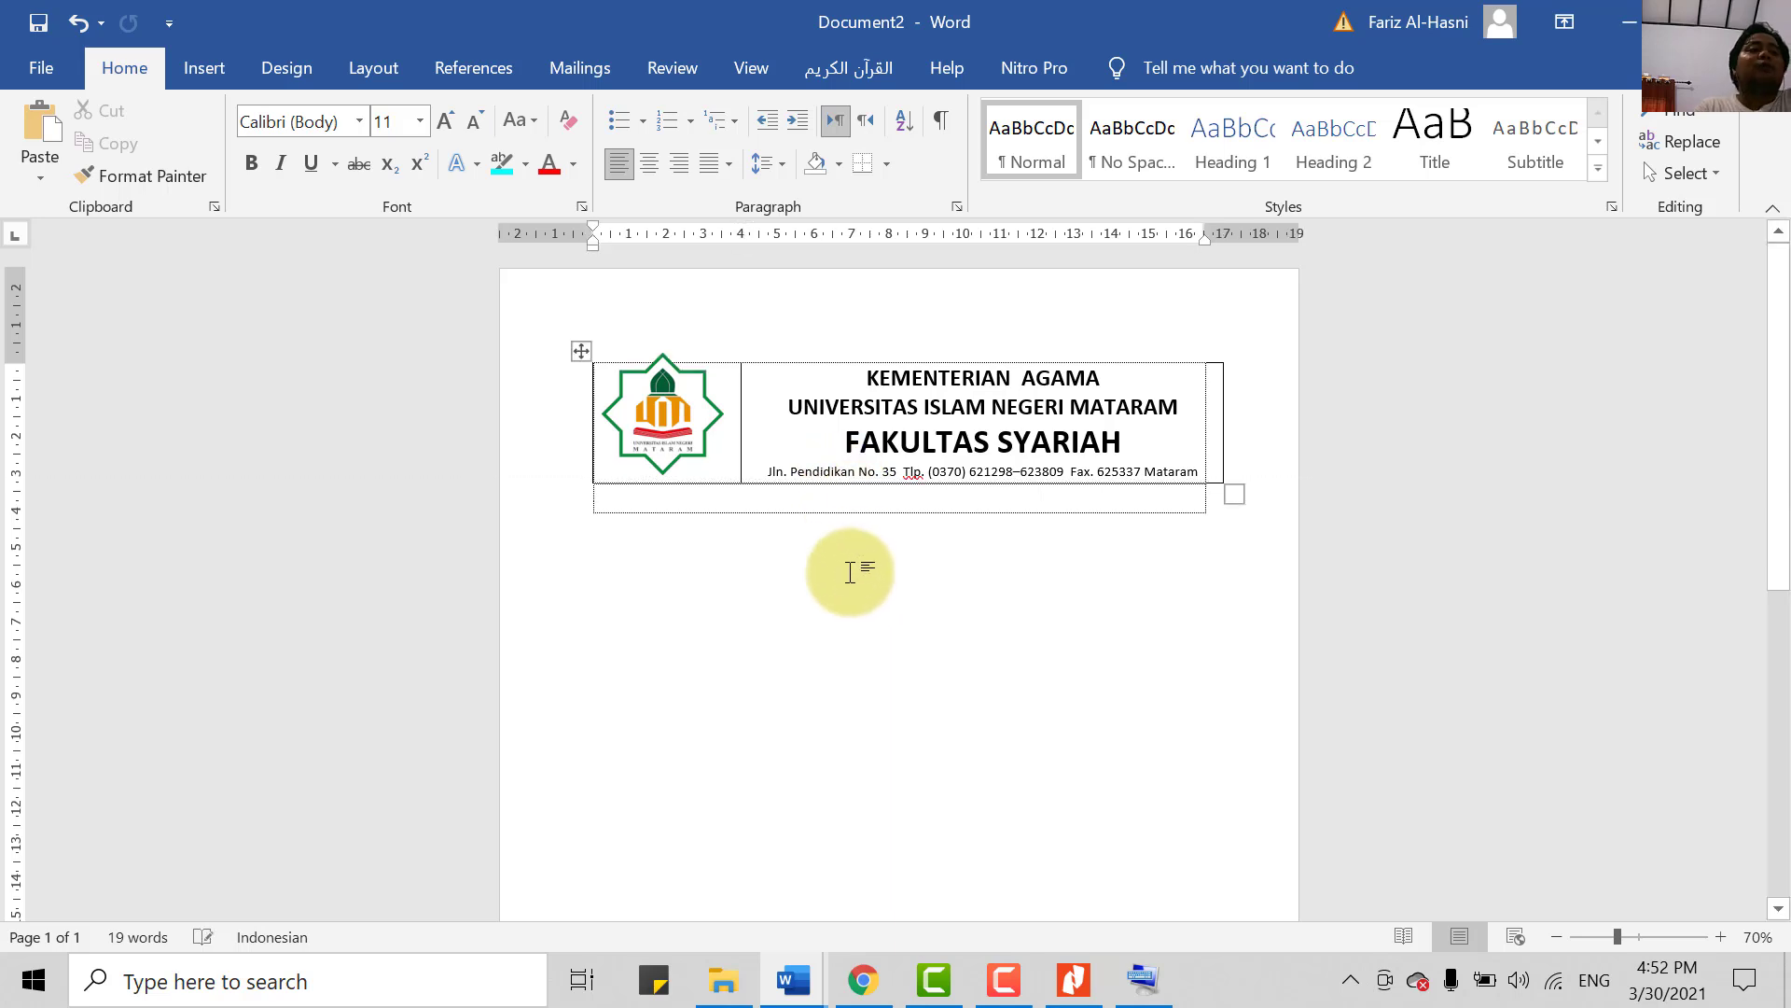
pyautogui.click(690, 443)
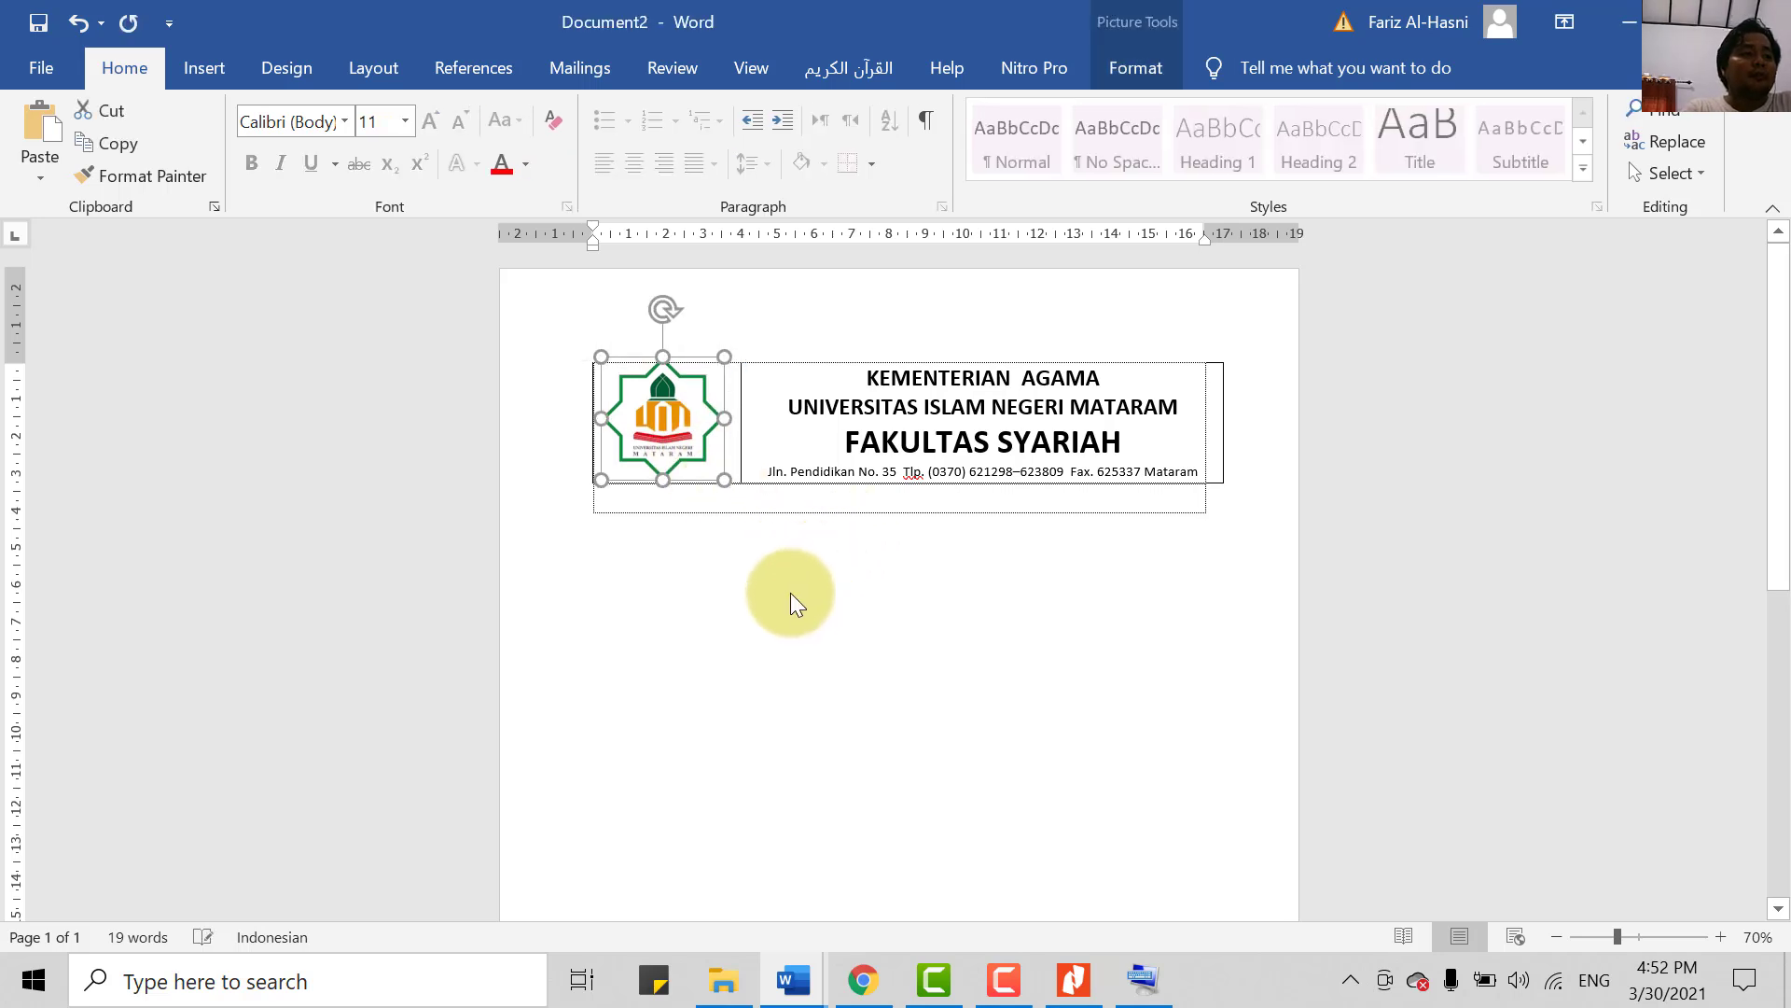
pyautogui.click(836, 641)
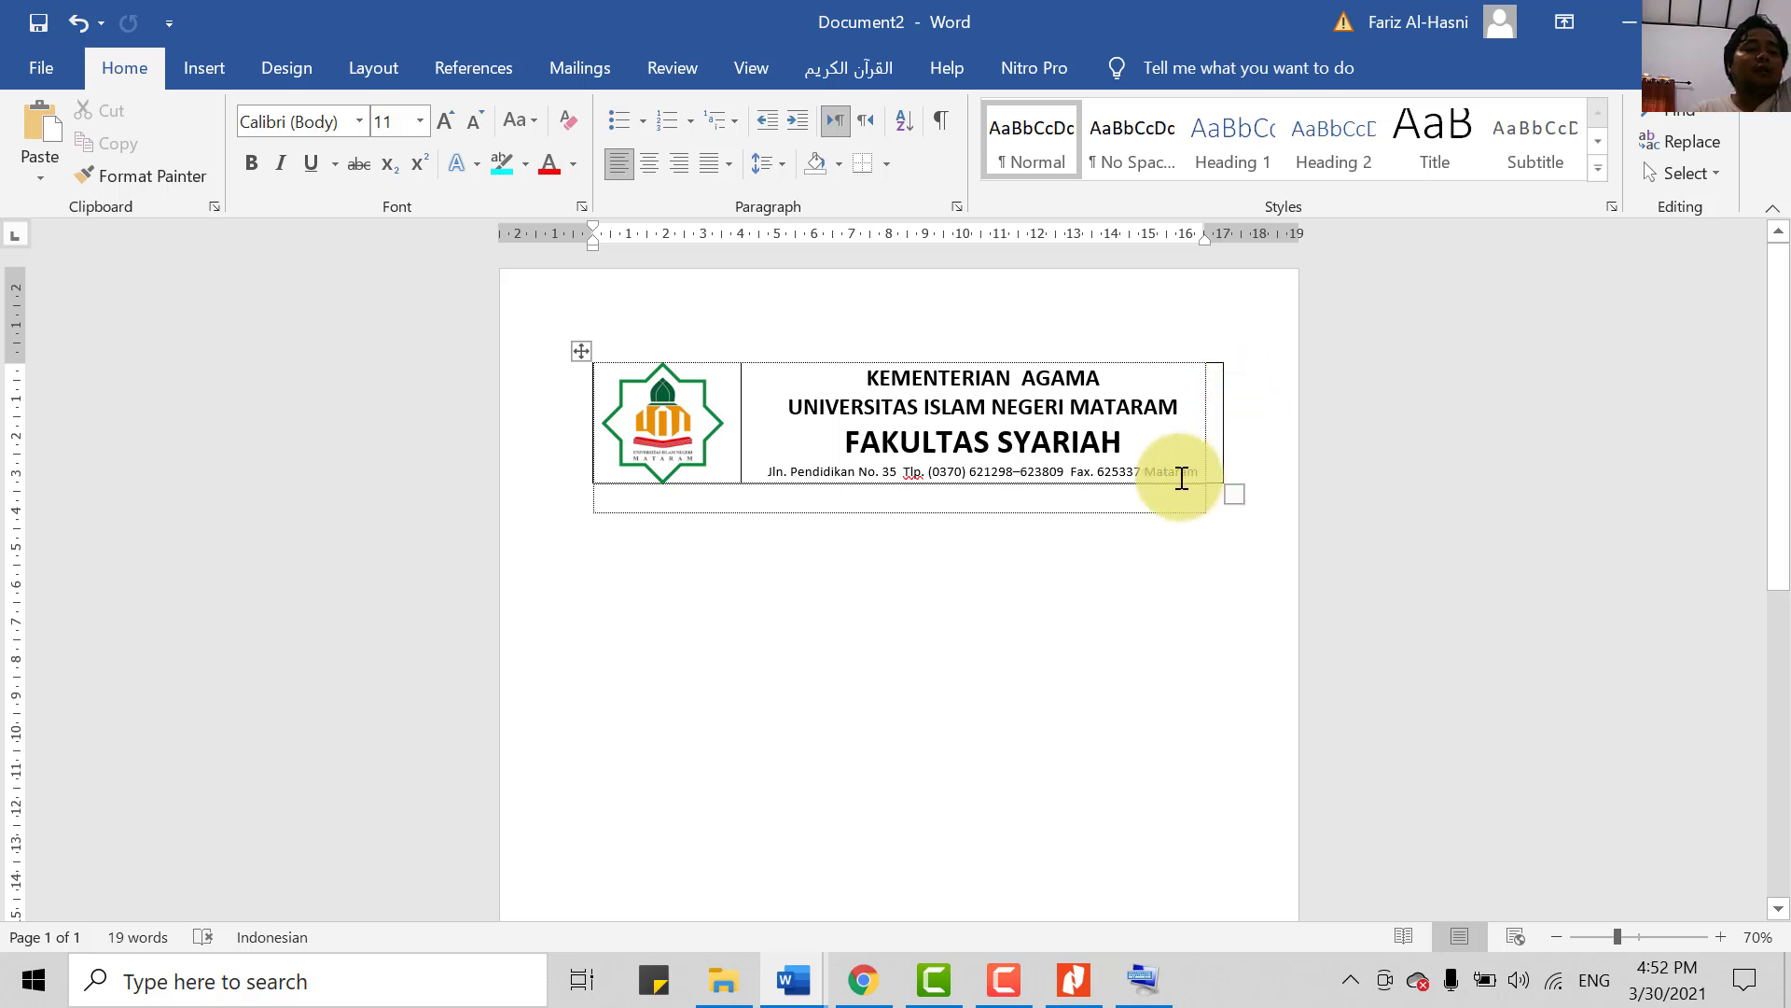
# - Open the print preview with Ctrl+P via the On-Screen Keyboard
pyautogui.click(1143, 989)
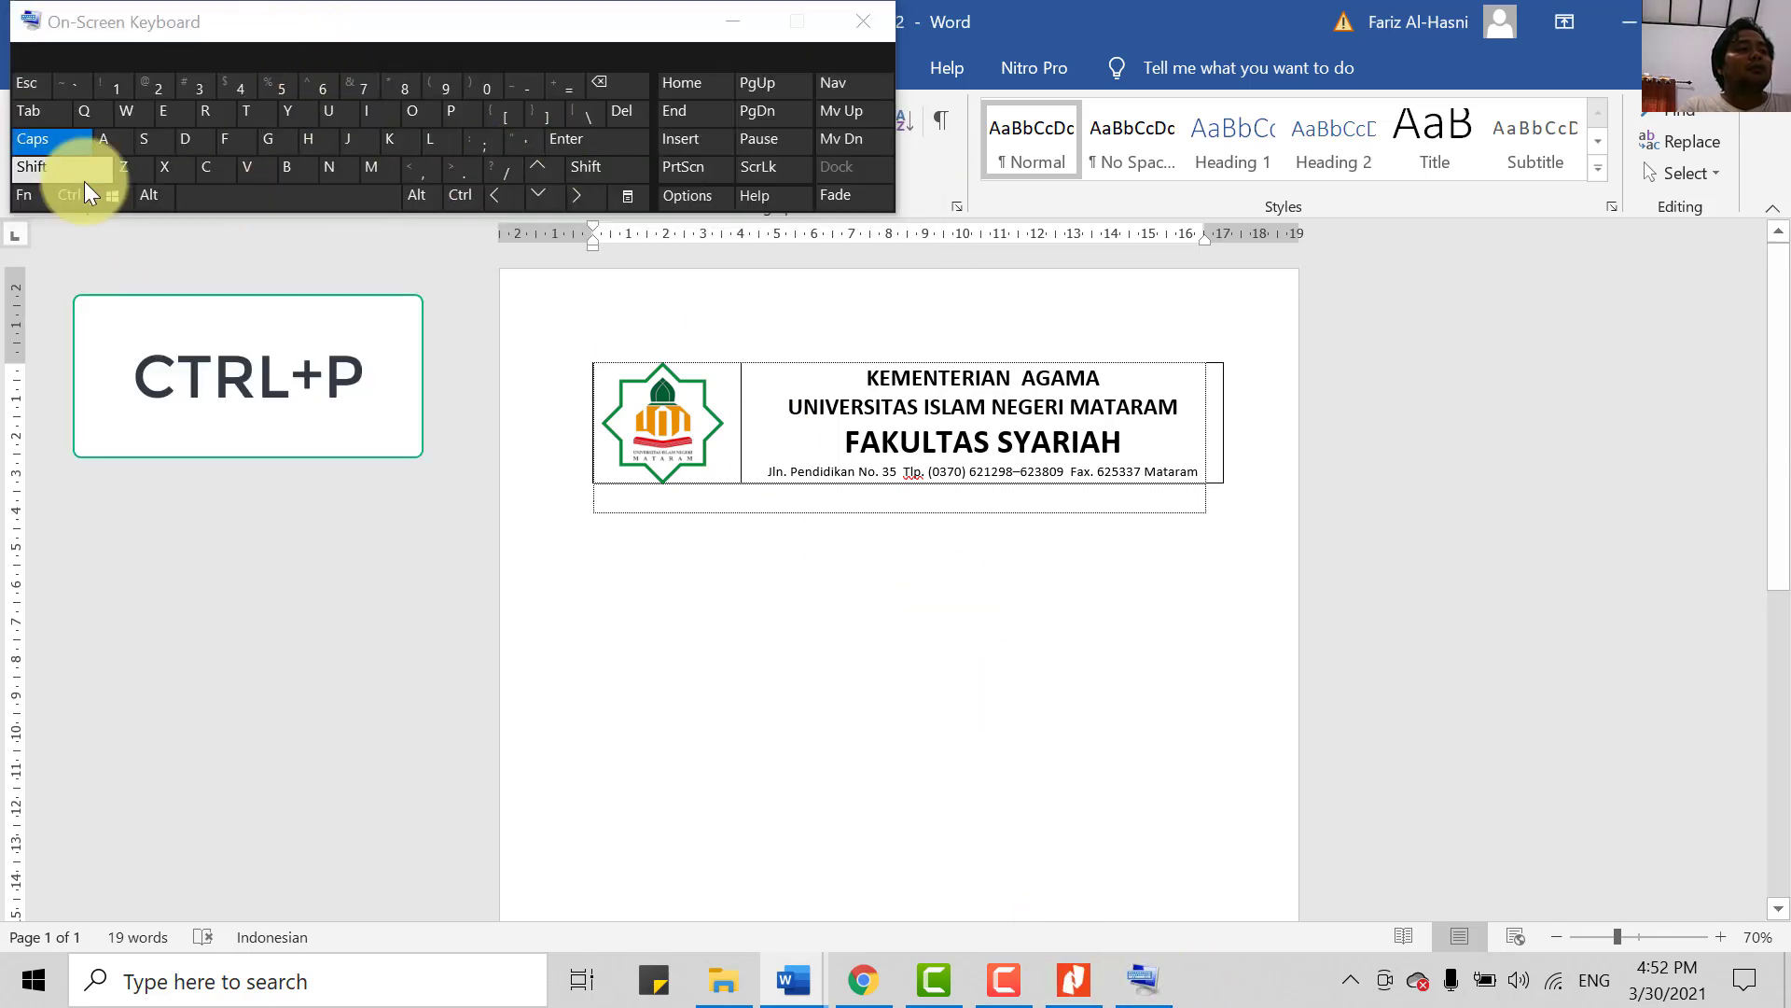
pyautogui.click(75, 192)
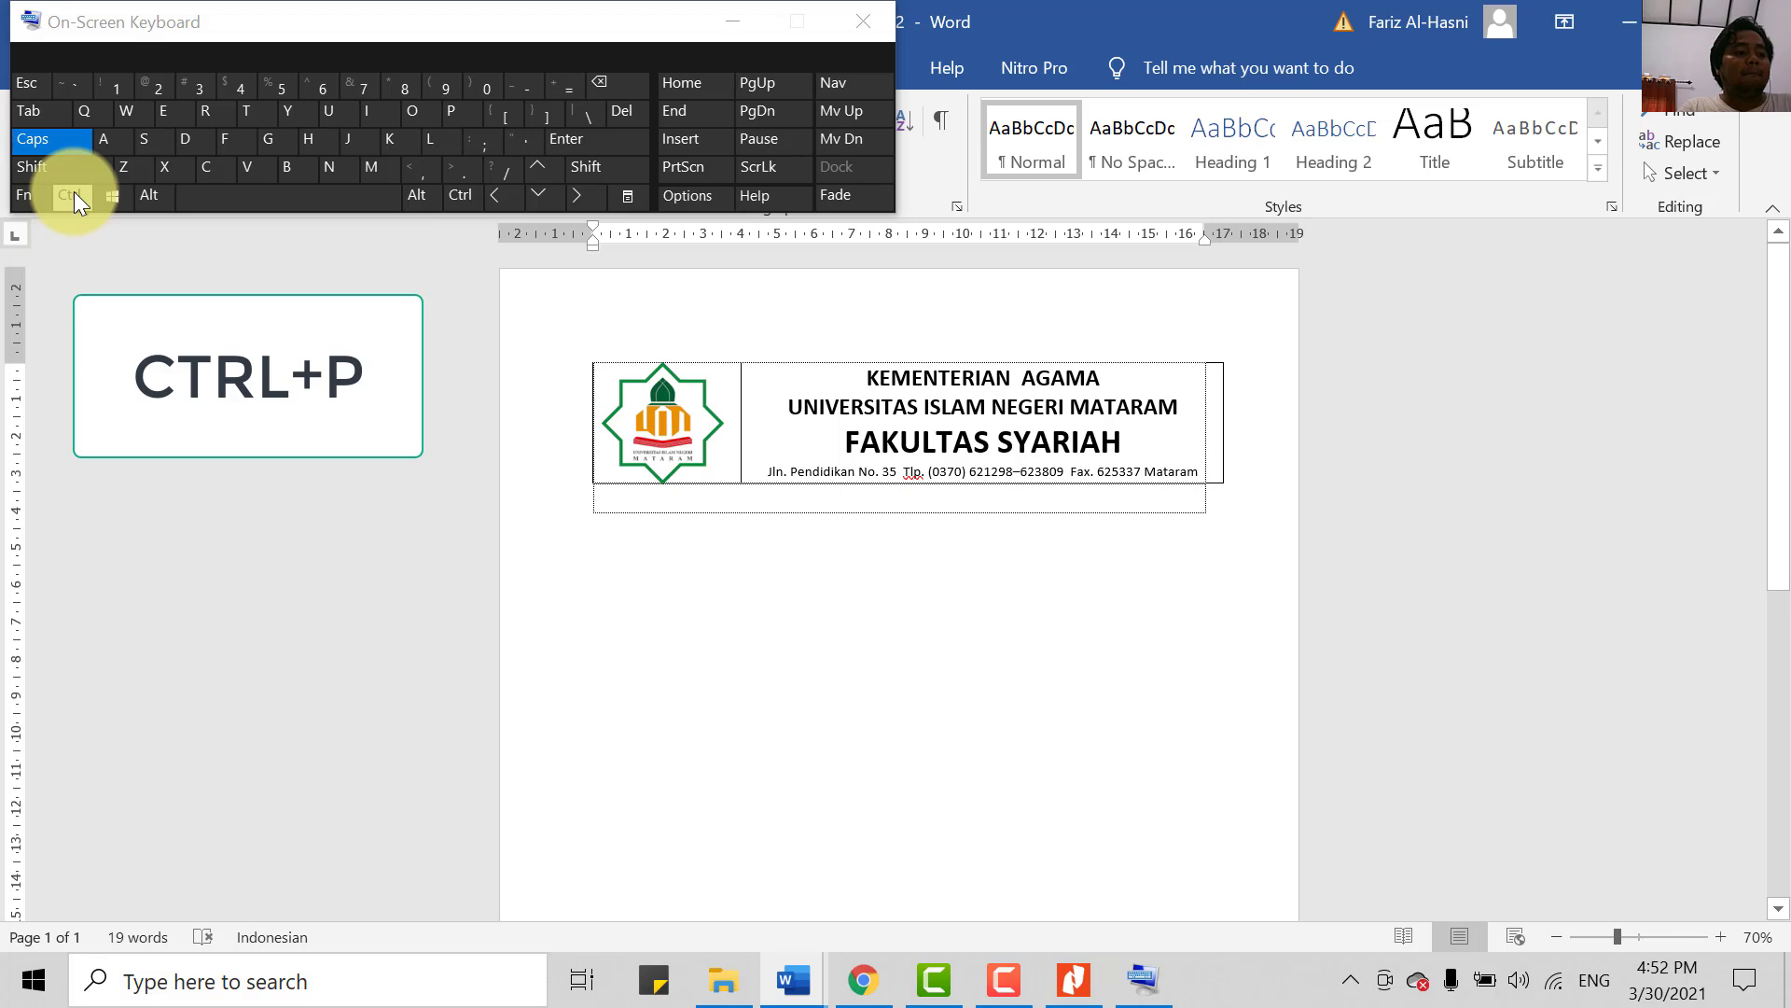
pyautogui.click(77, 194)
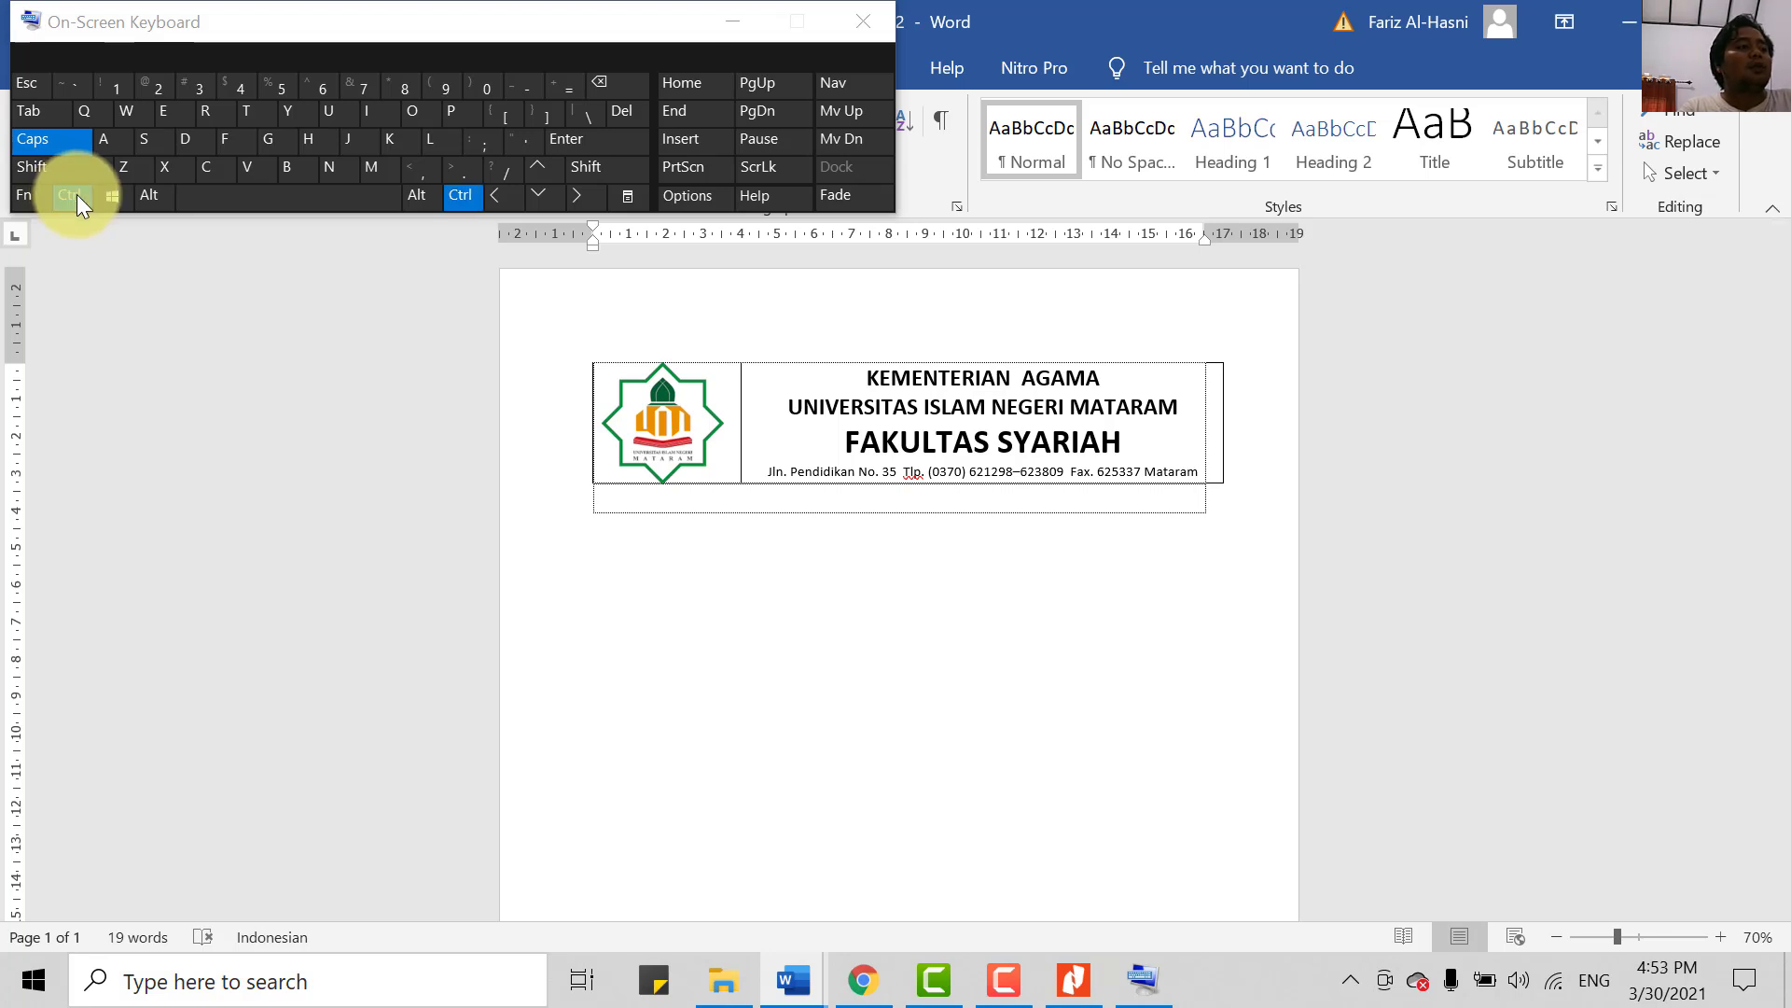
pyautogui.click(449, 114)
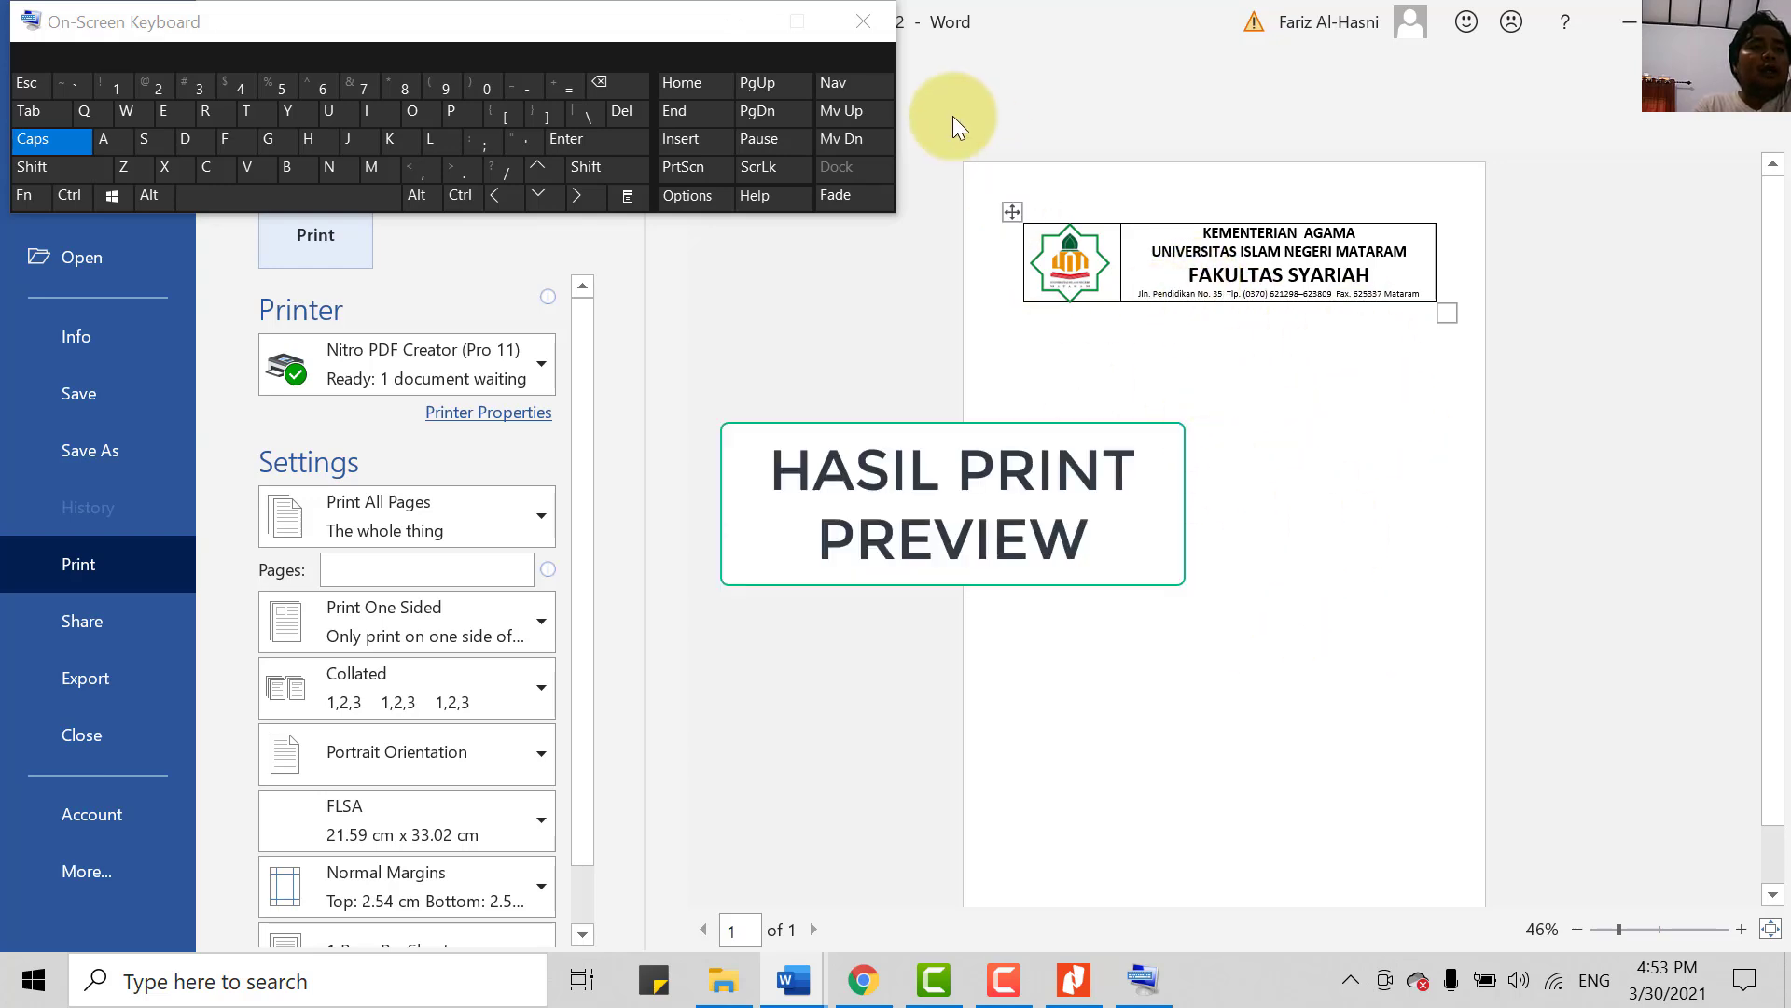
# - Close the On-Screen Keyboard, review the preview, and go back to editing Document2
pyautogui.click(863, 21)
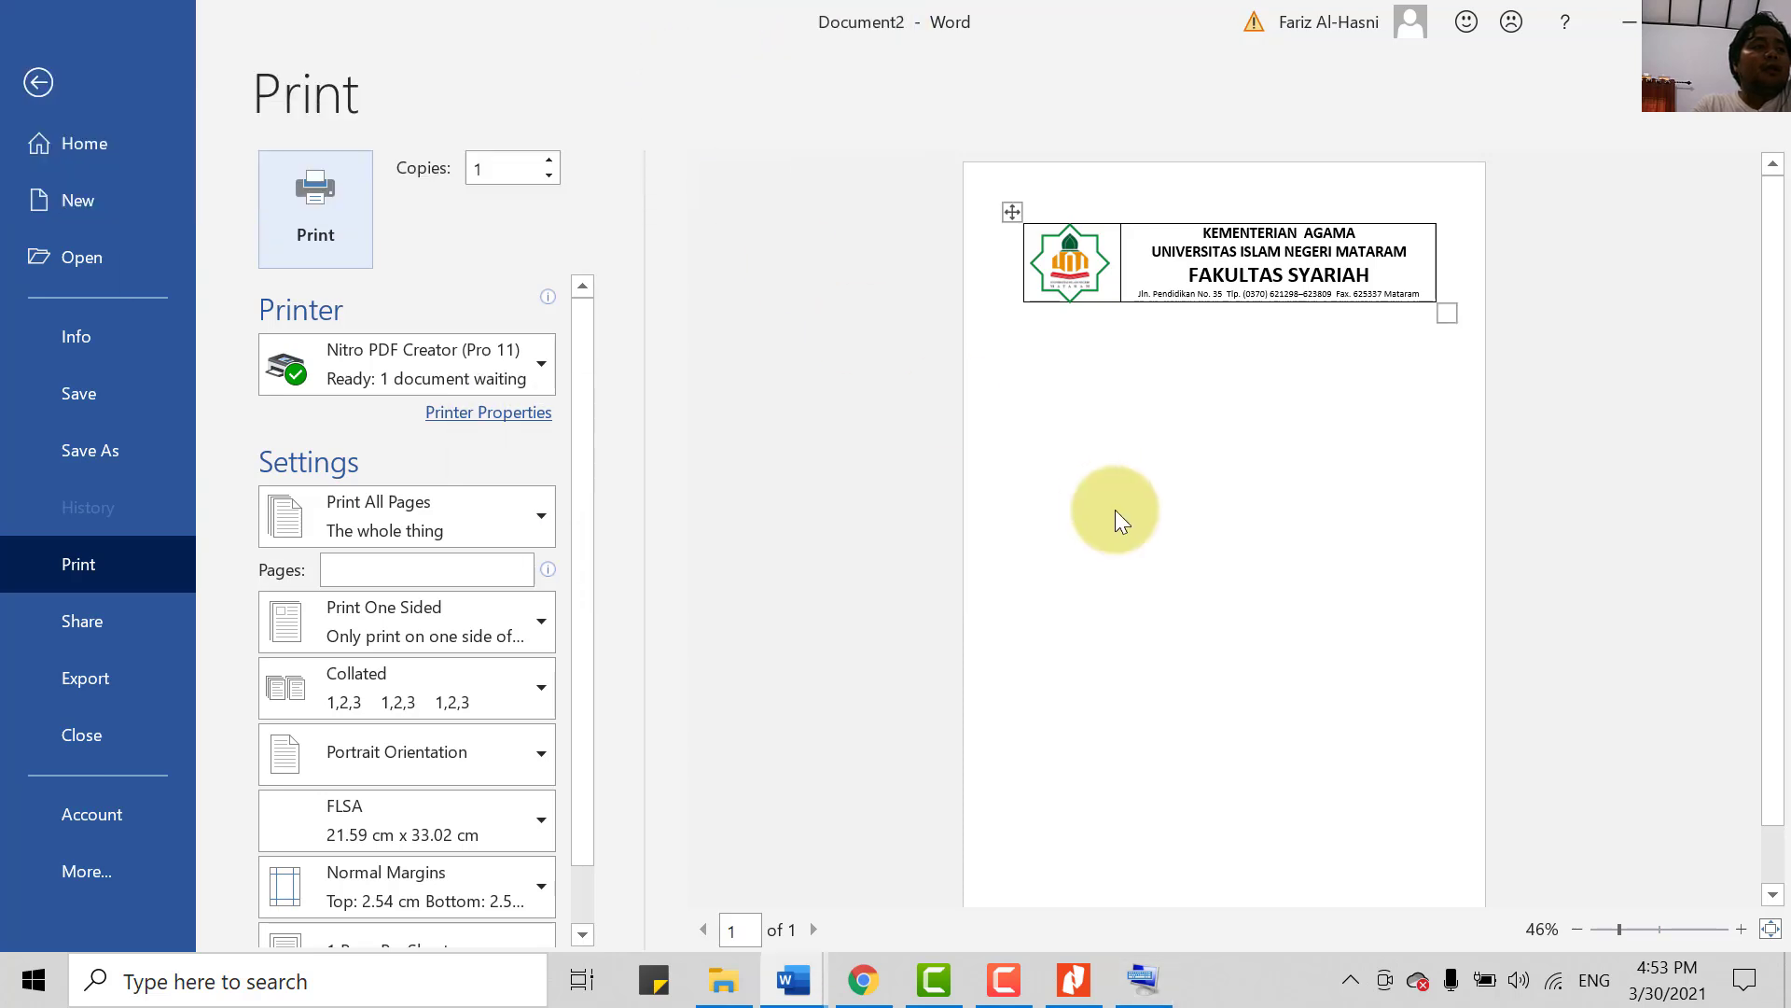
pyautogui.scroll(-1, 1101, 625)
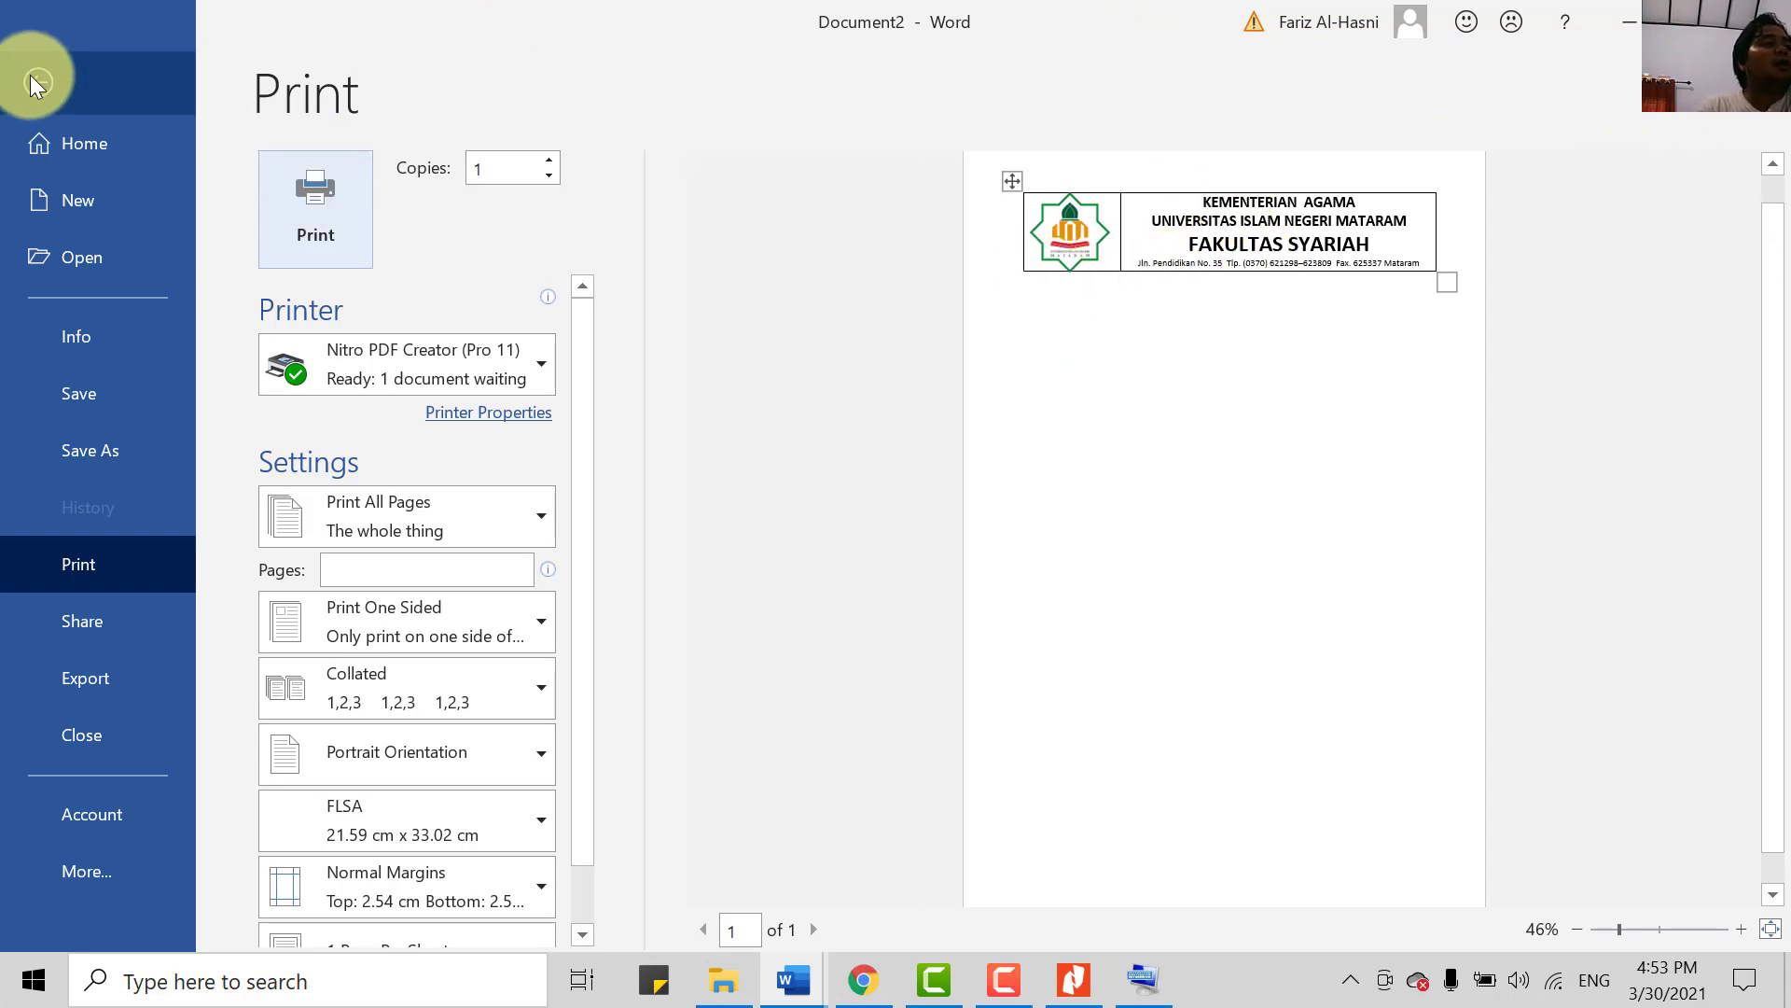
pyautogui.click(52, 65)
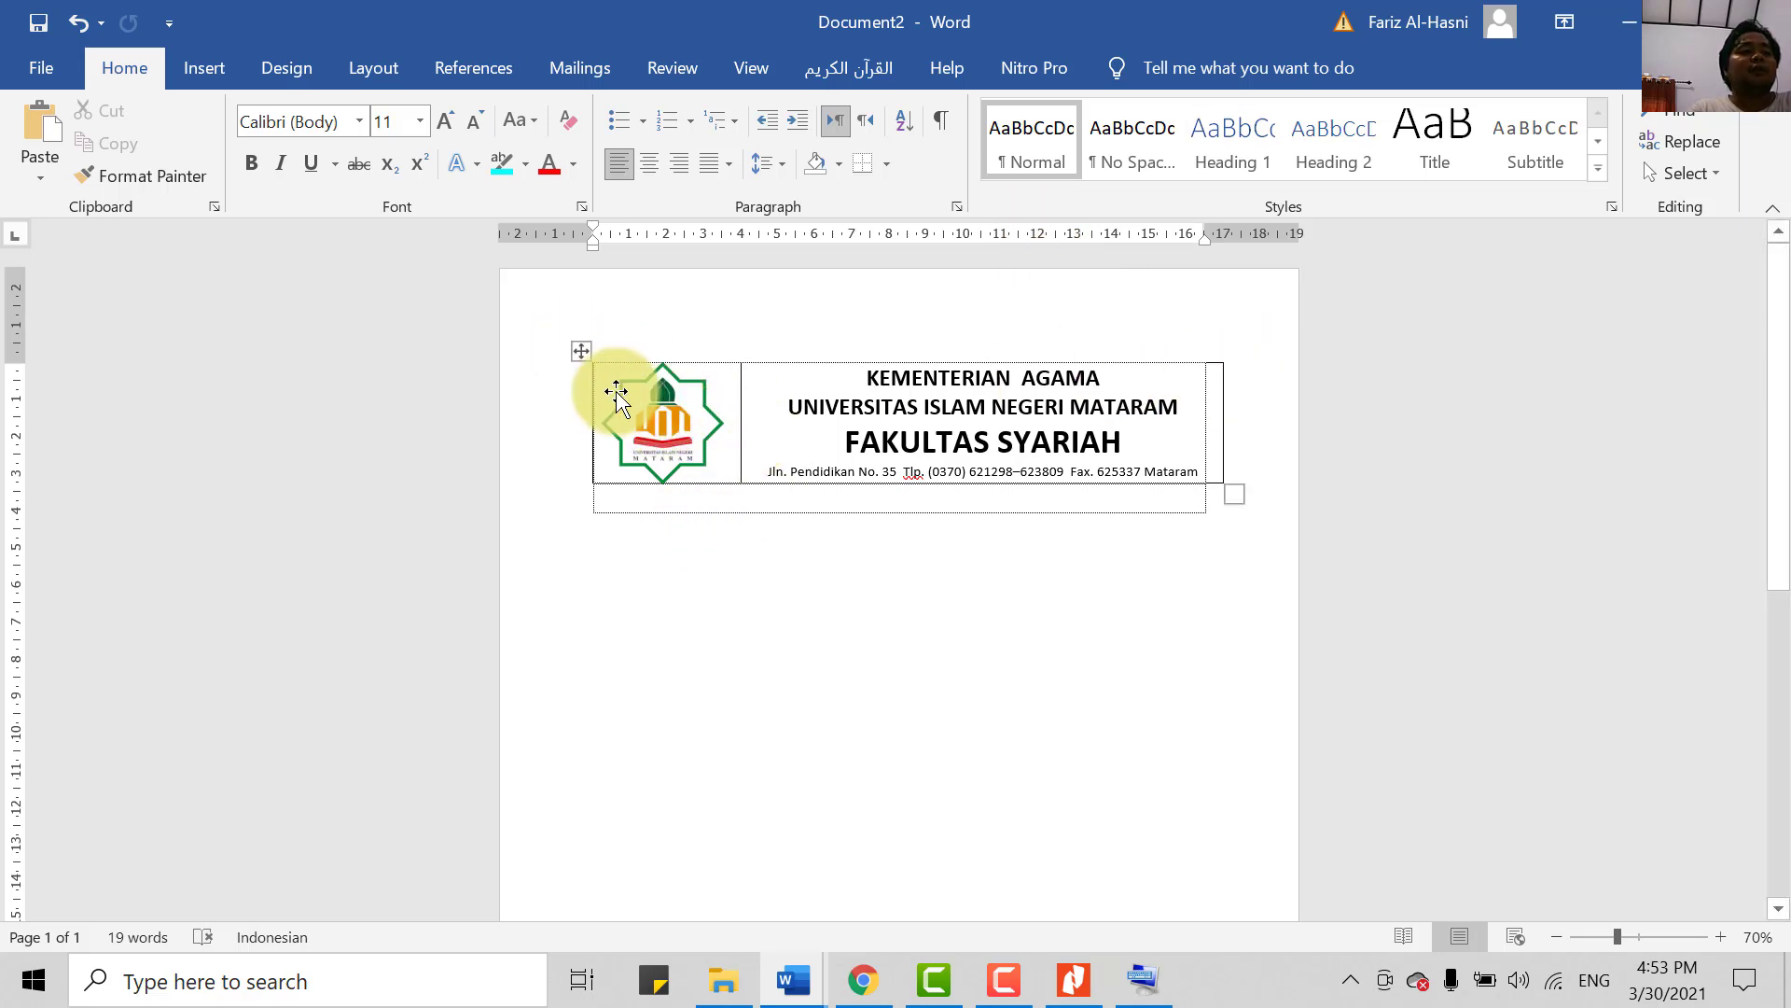
pyautogui.moveTo(551, 452); pyautogui.dragTo(887, 475)
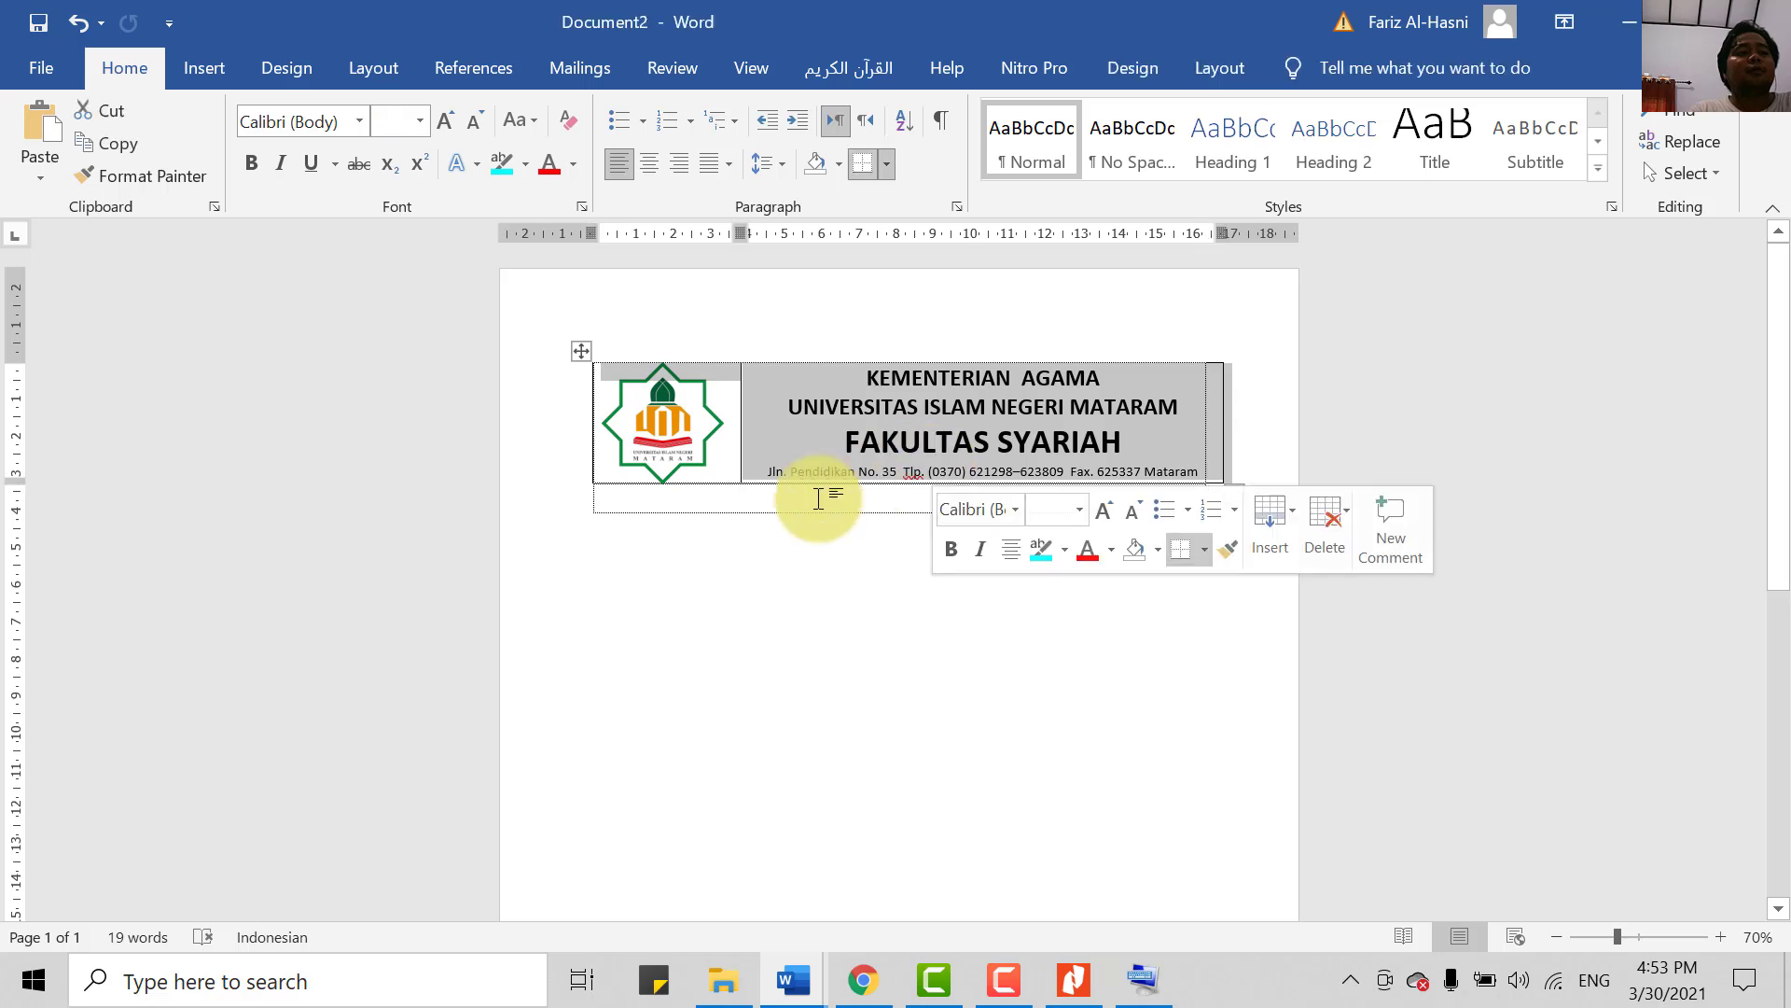
pyautogui.click(768, 528)
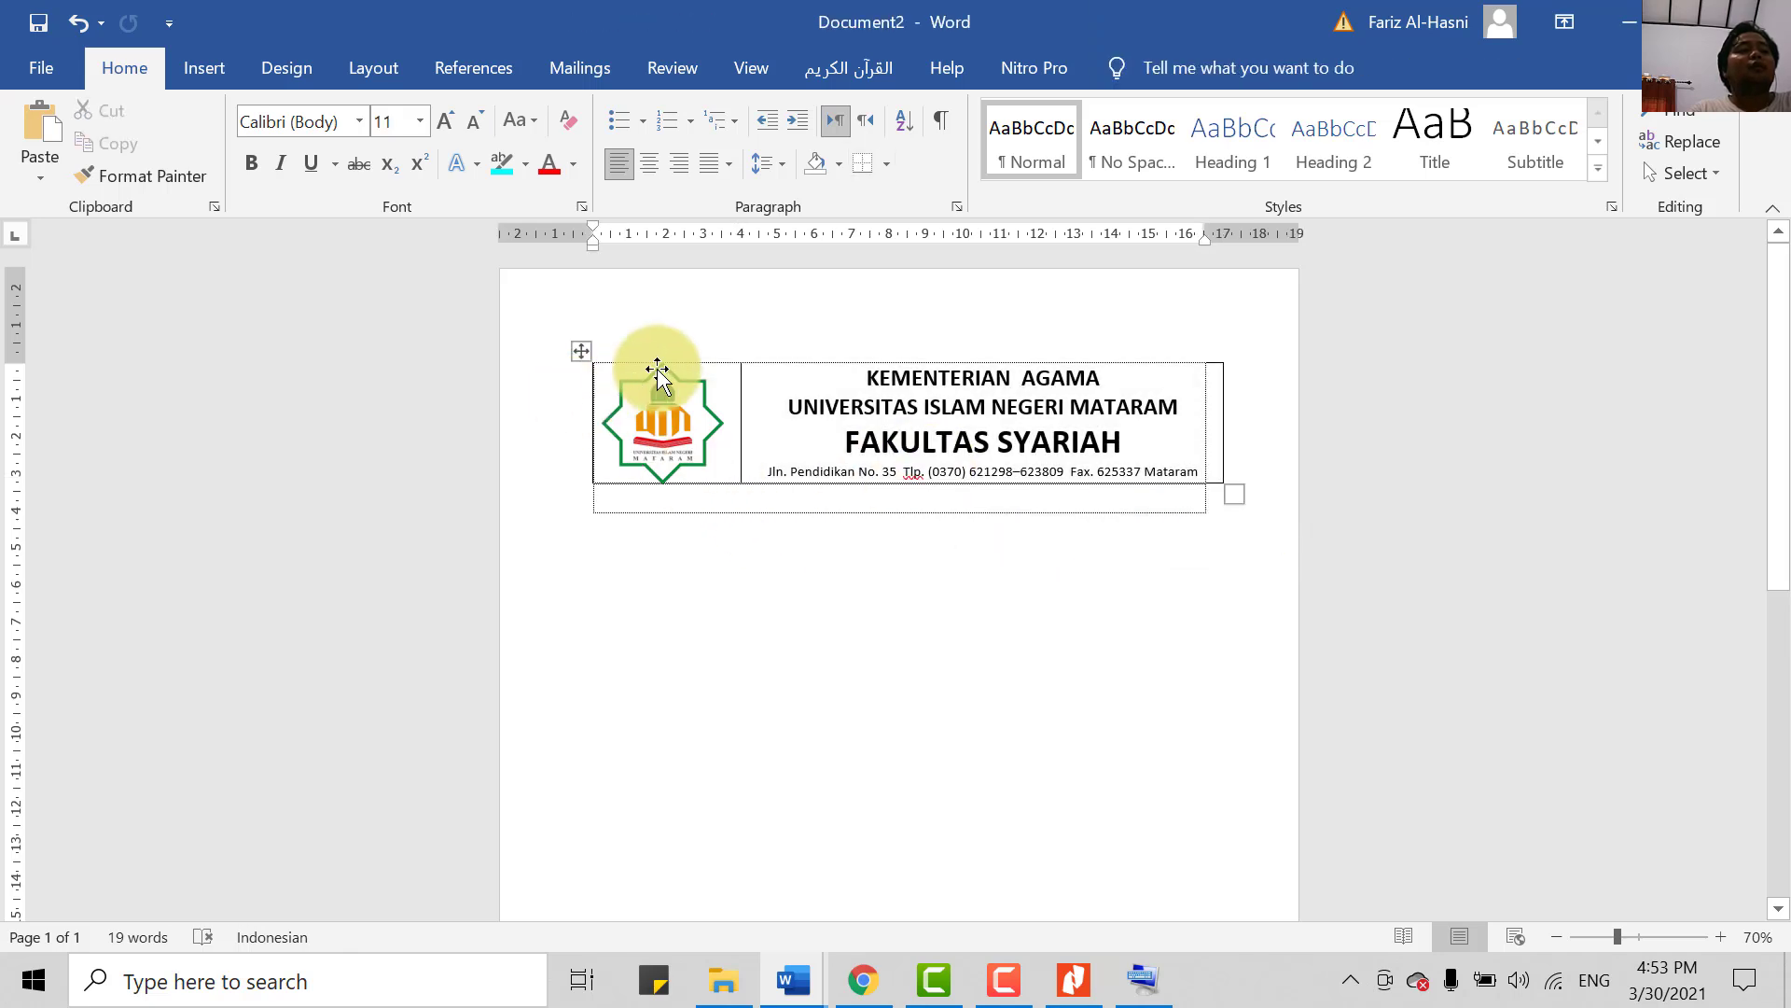
pyautogui.click(583, 353)
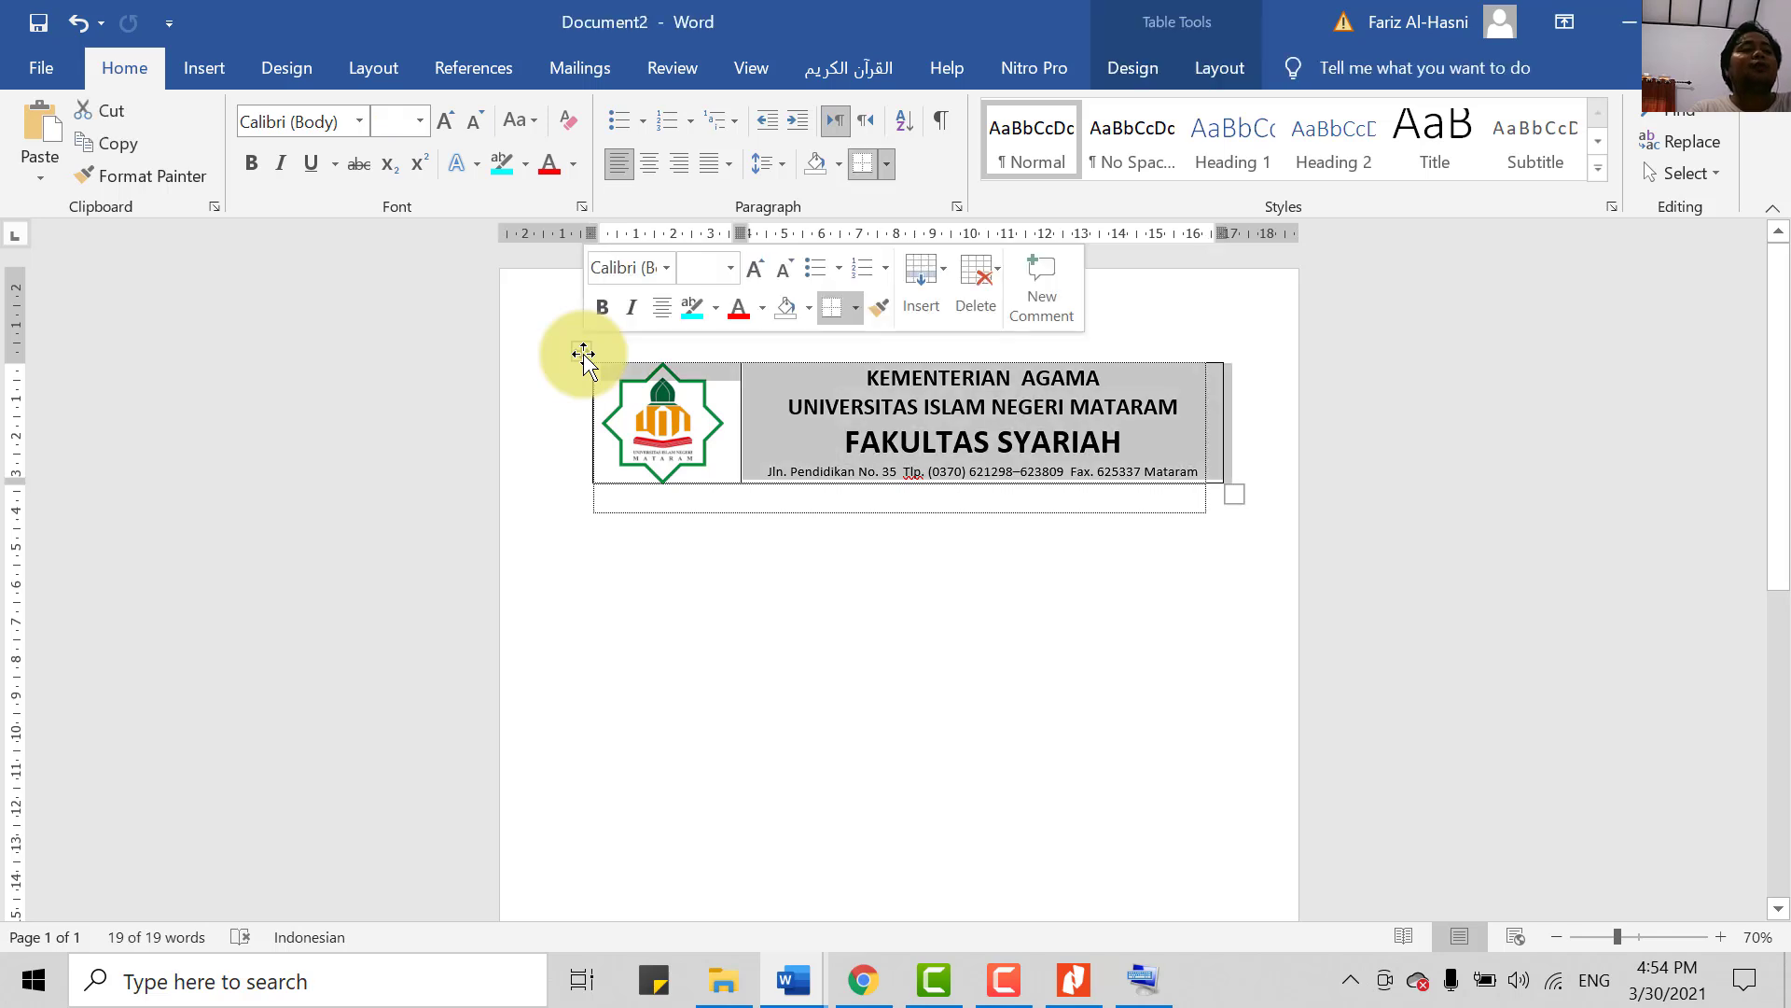
pyautogui.click(602, 446)
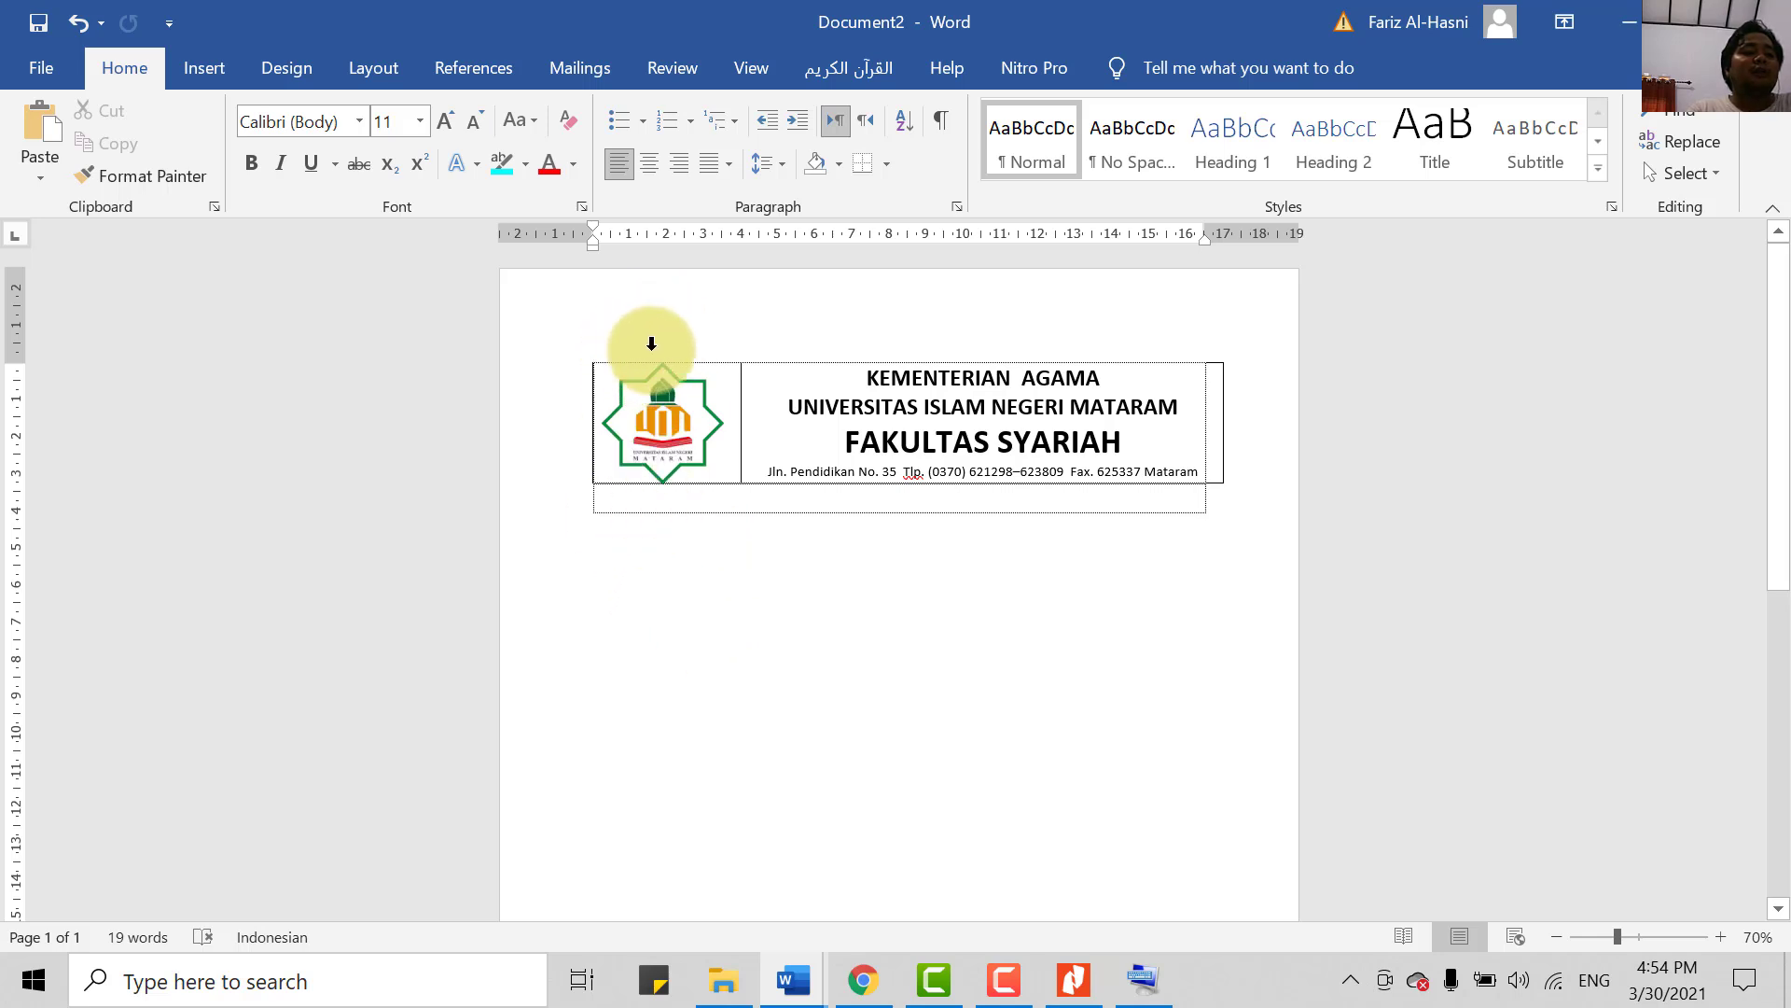
pyautogui.moveTo(658, 350); pyautogui.dragTo(891, 354)
pyautogui.click(689, 344)
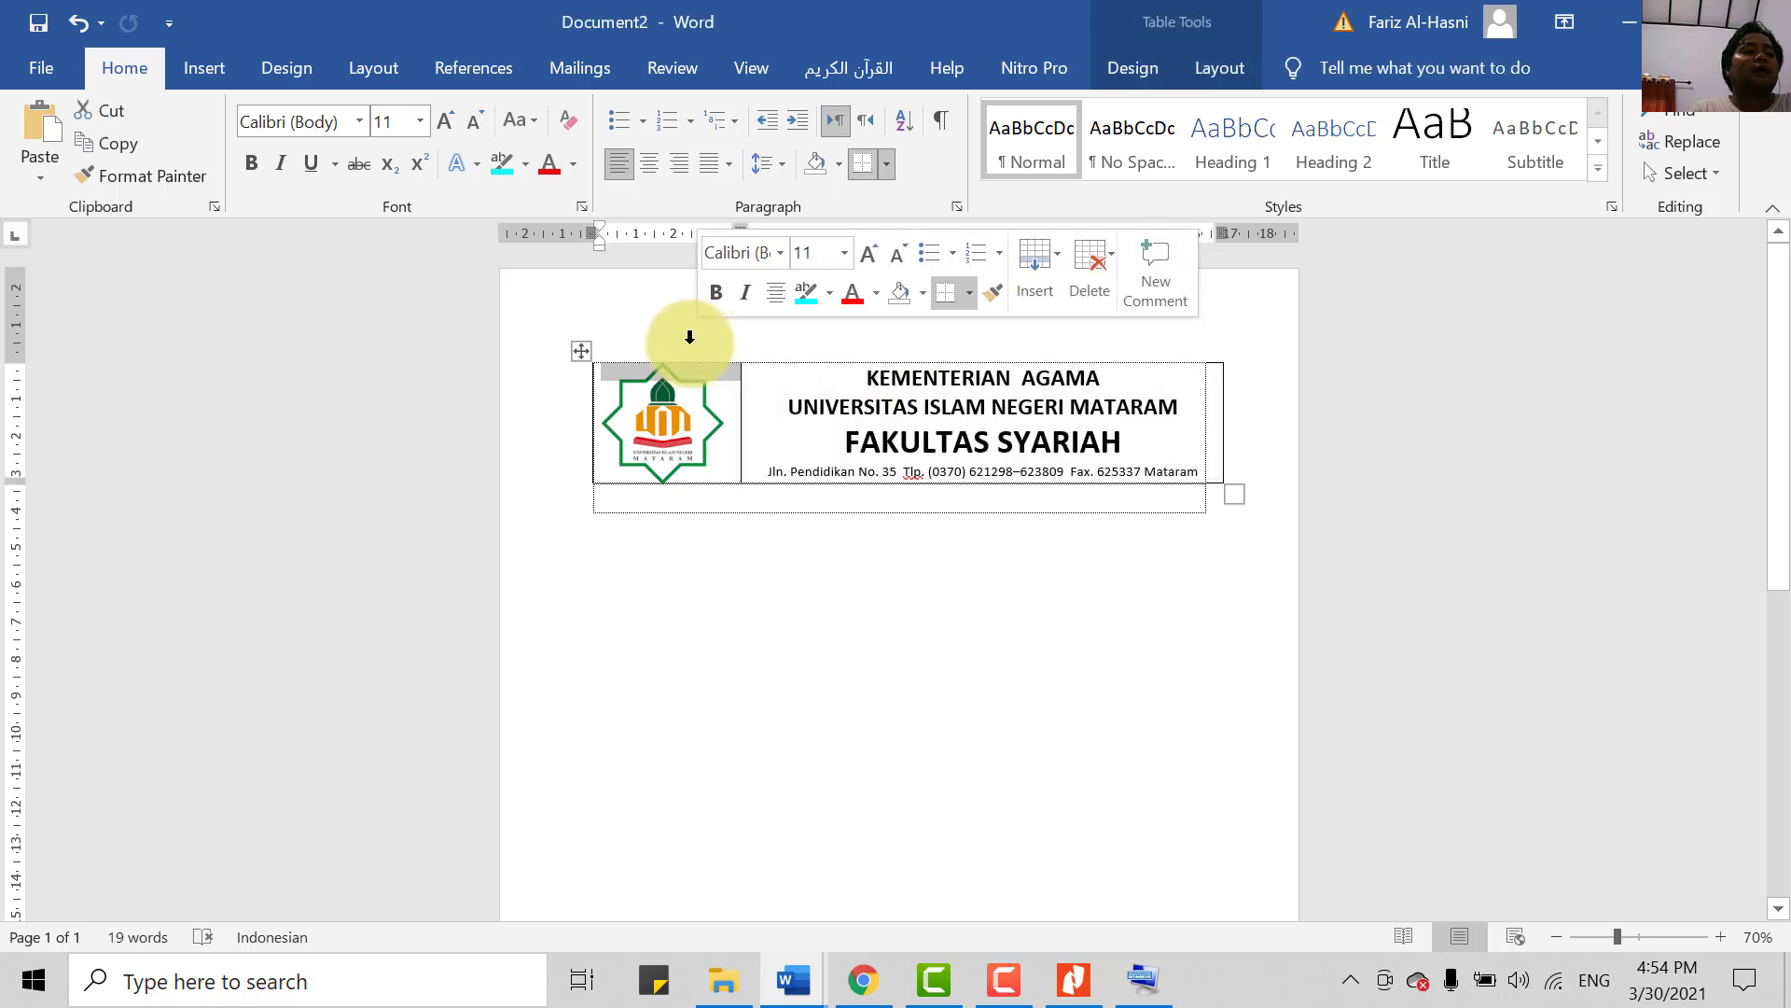
pyautogui.click(688, 571)
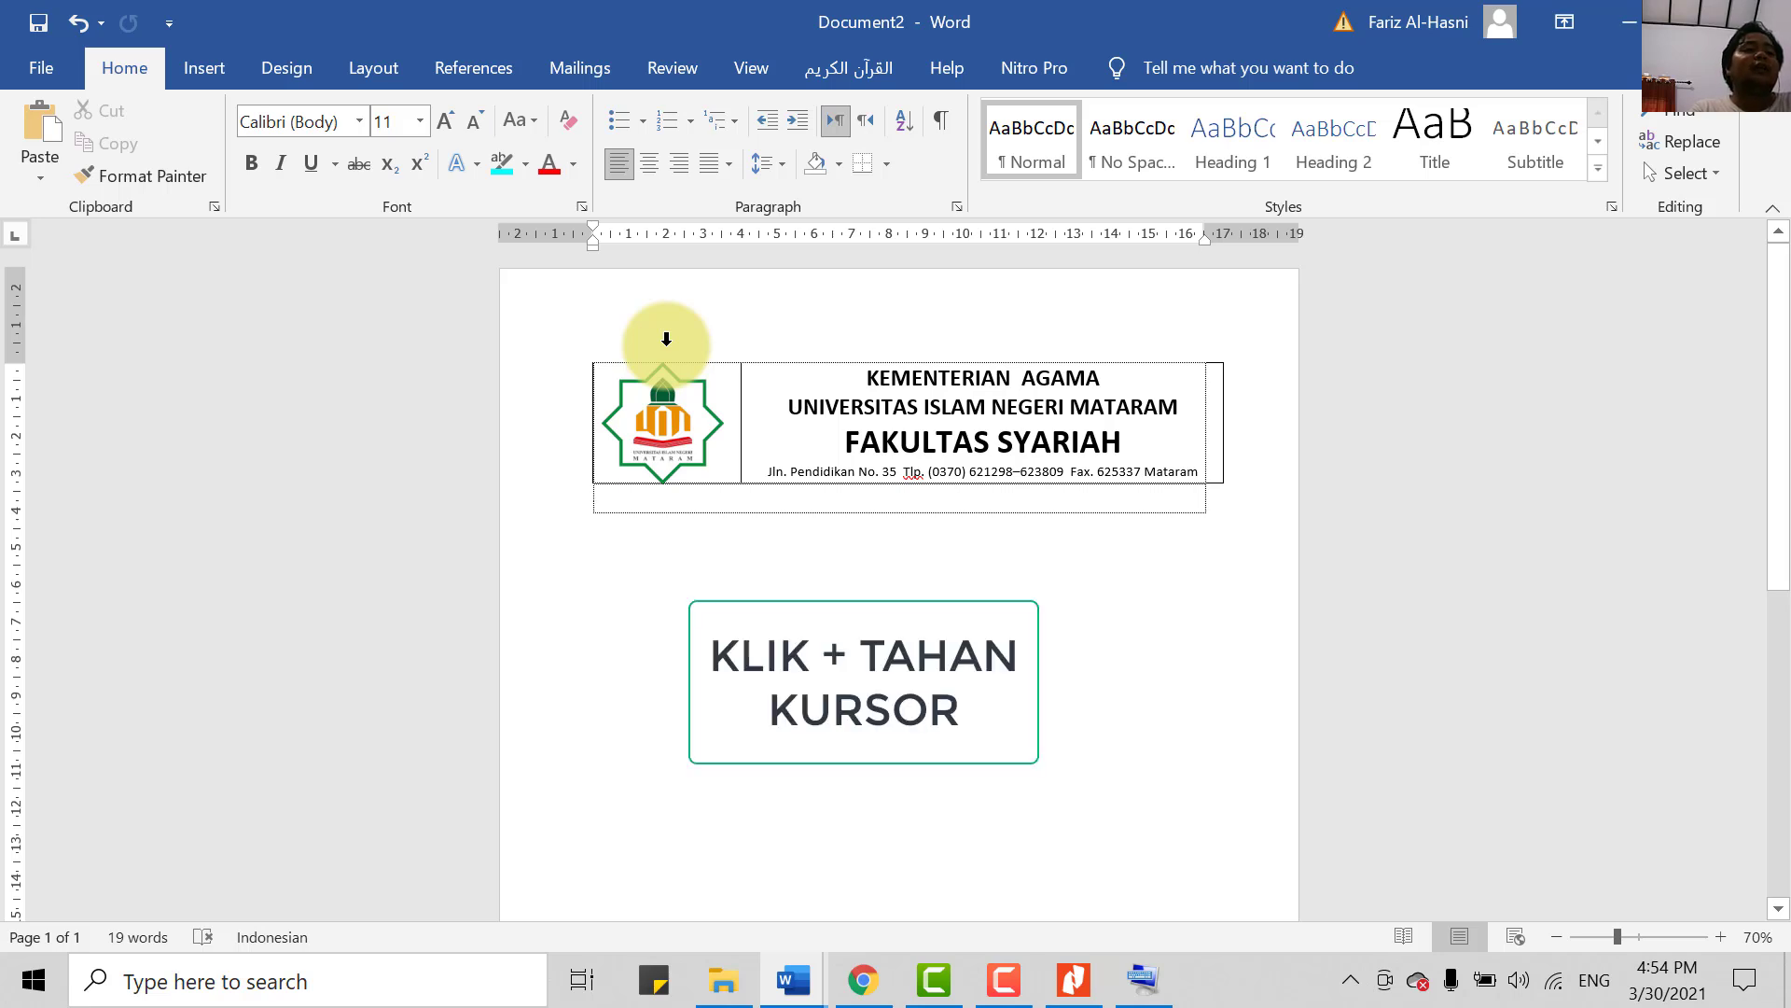
pyautogui.moveTo(666, 338); pyautogui.dragTo(945, 383)
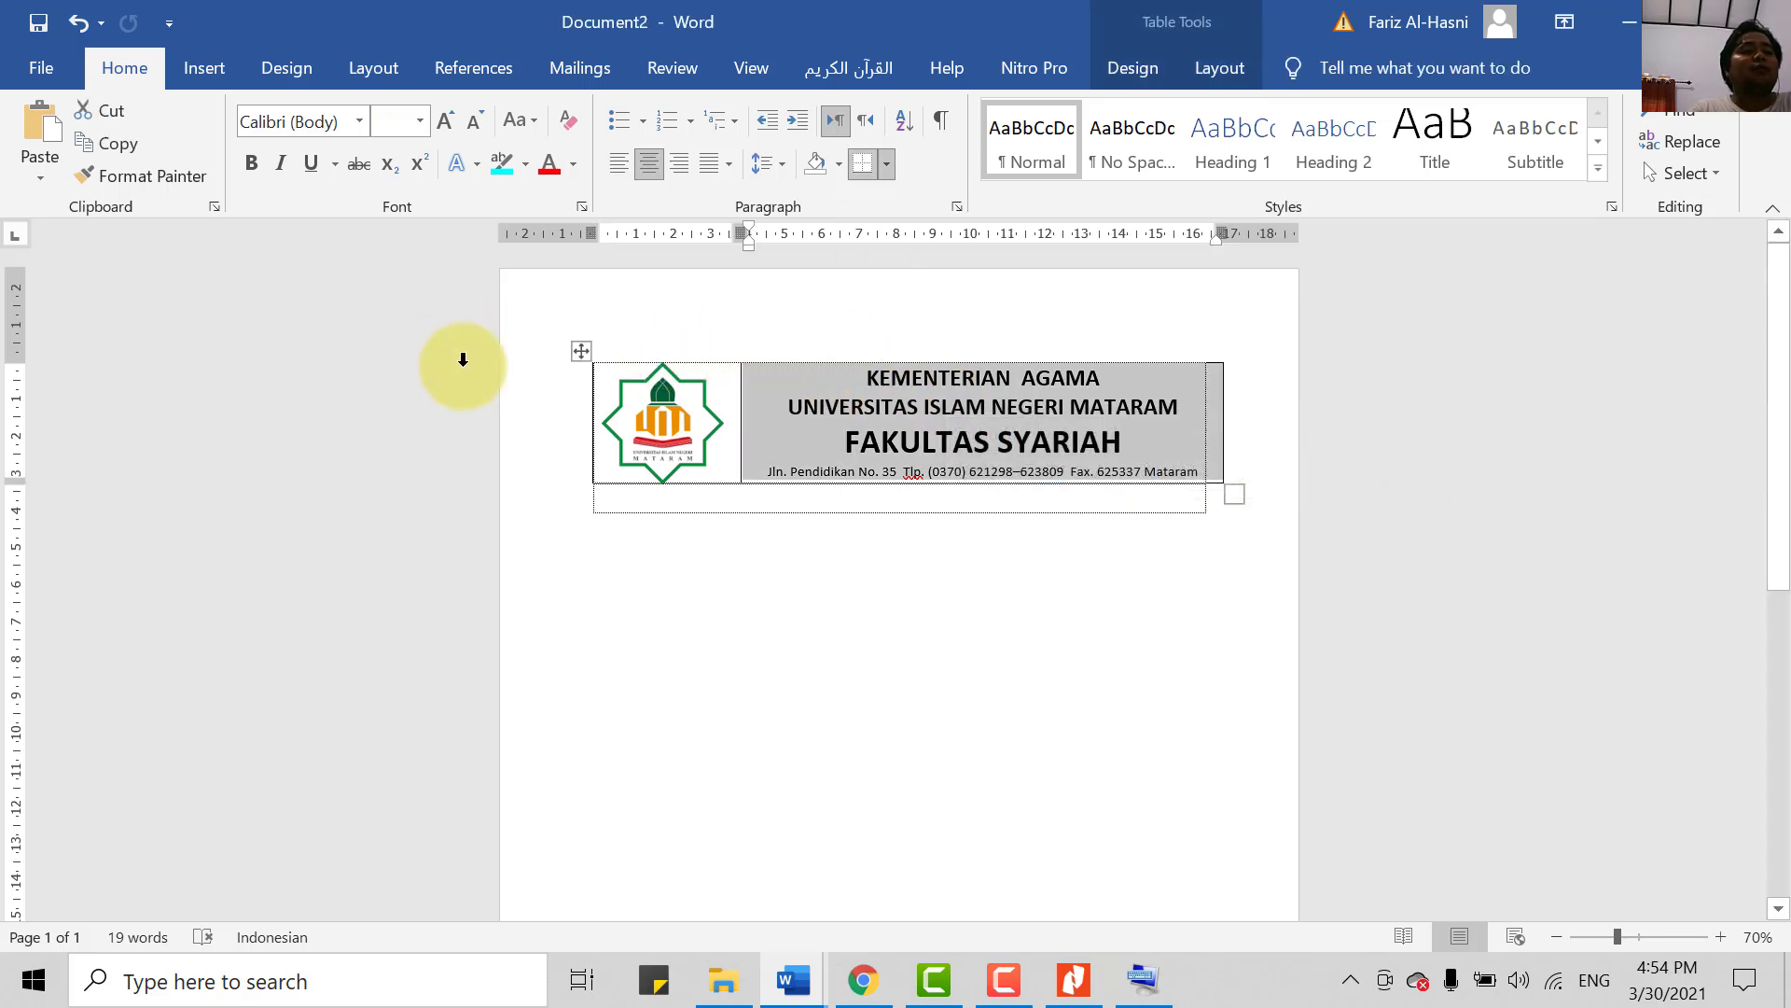
pyautogui.click(731, 628)
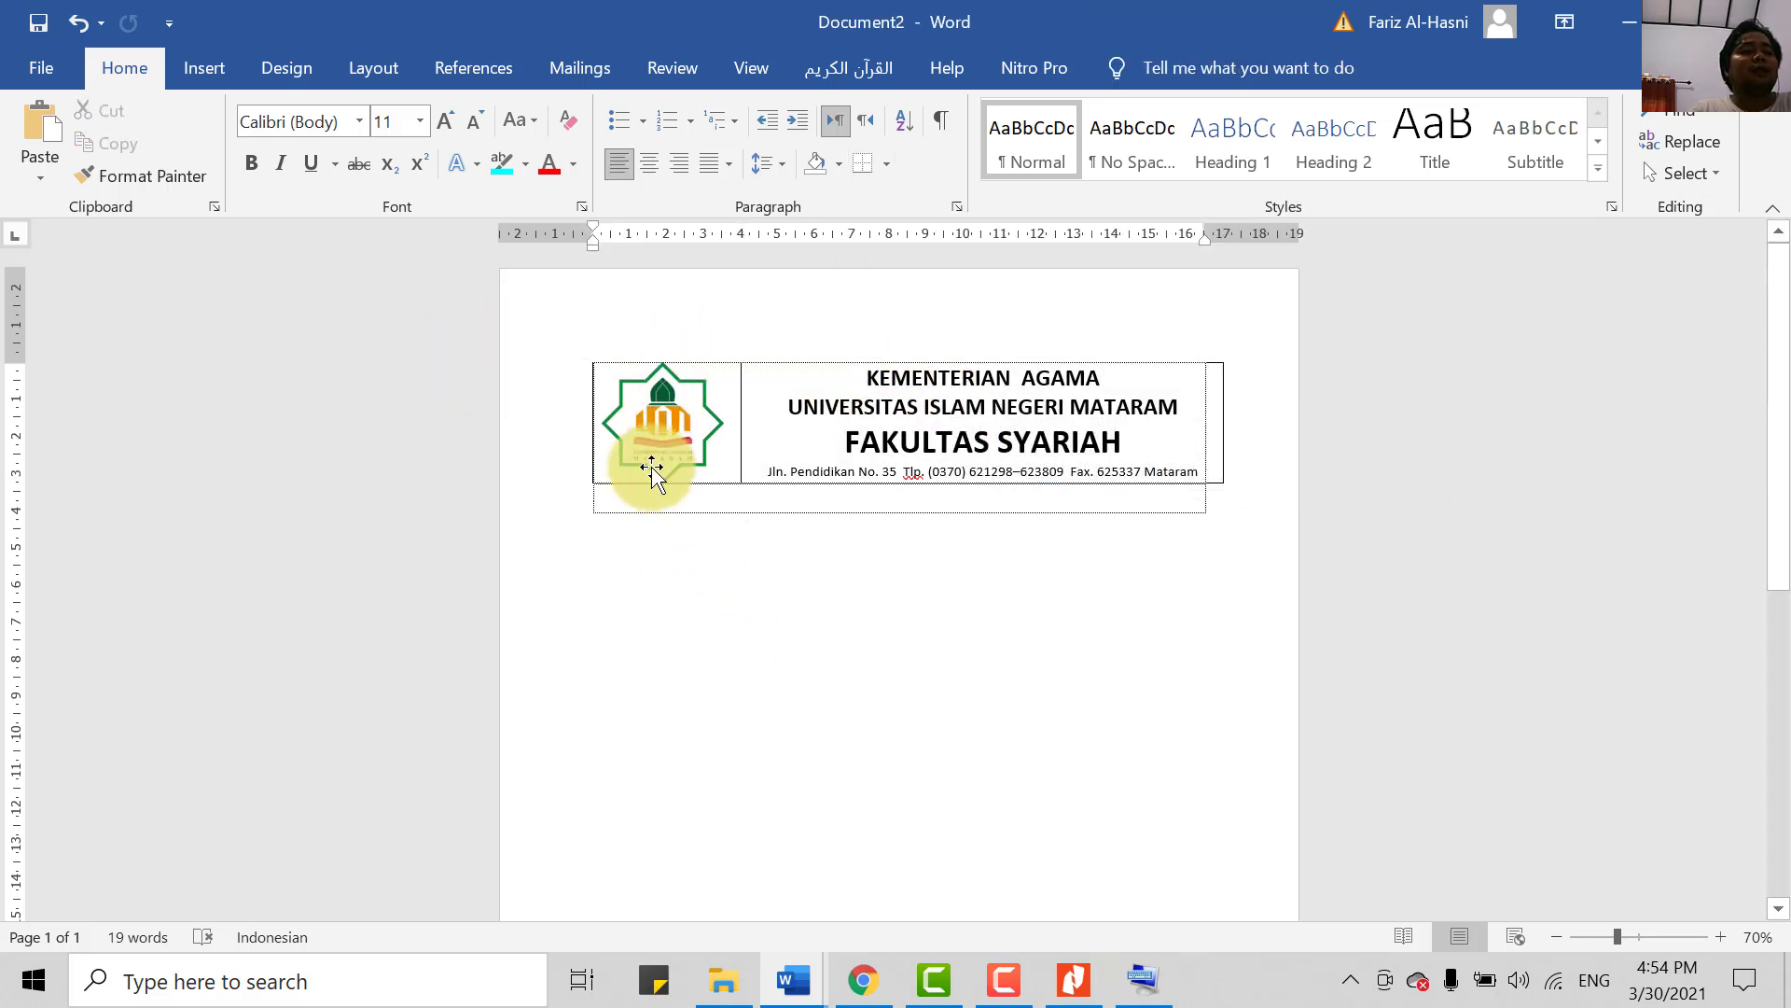
pyautogui.click(620, 337)
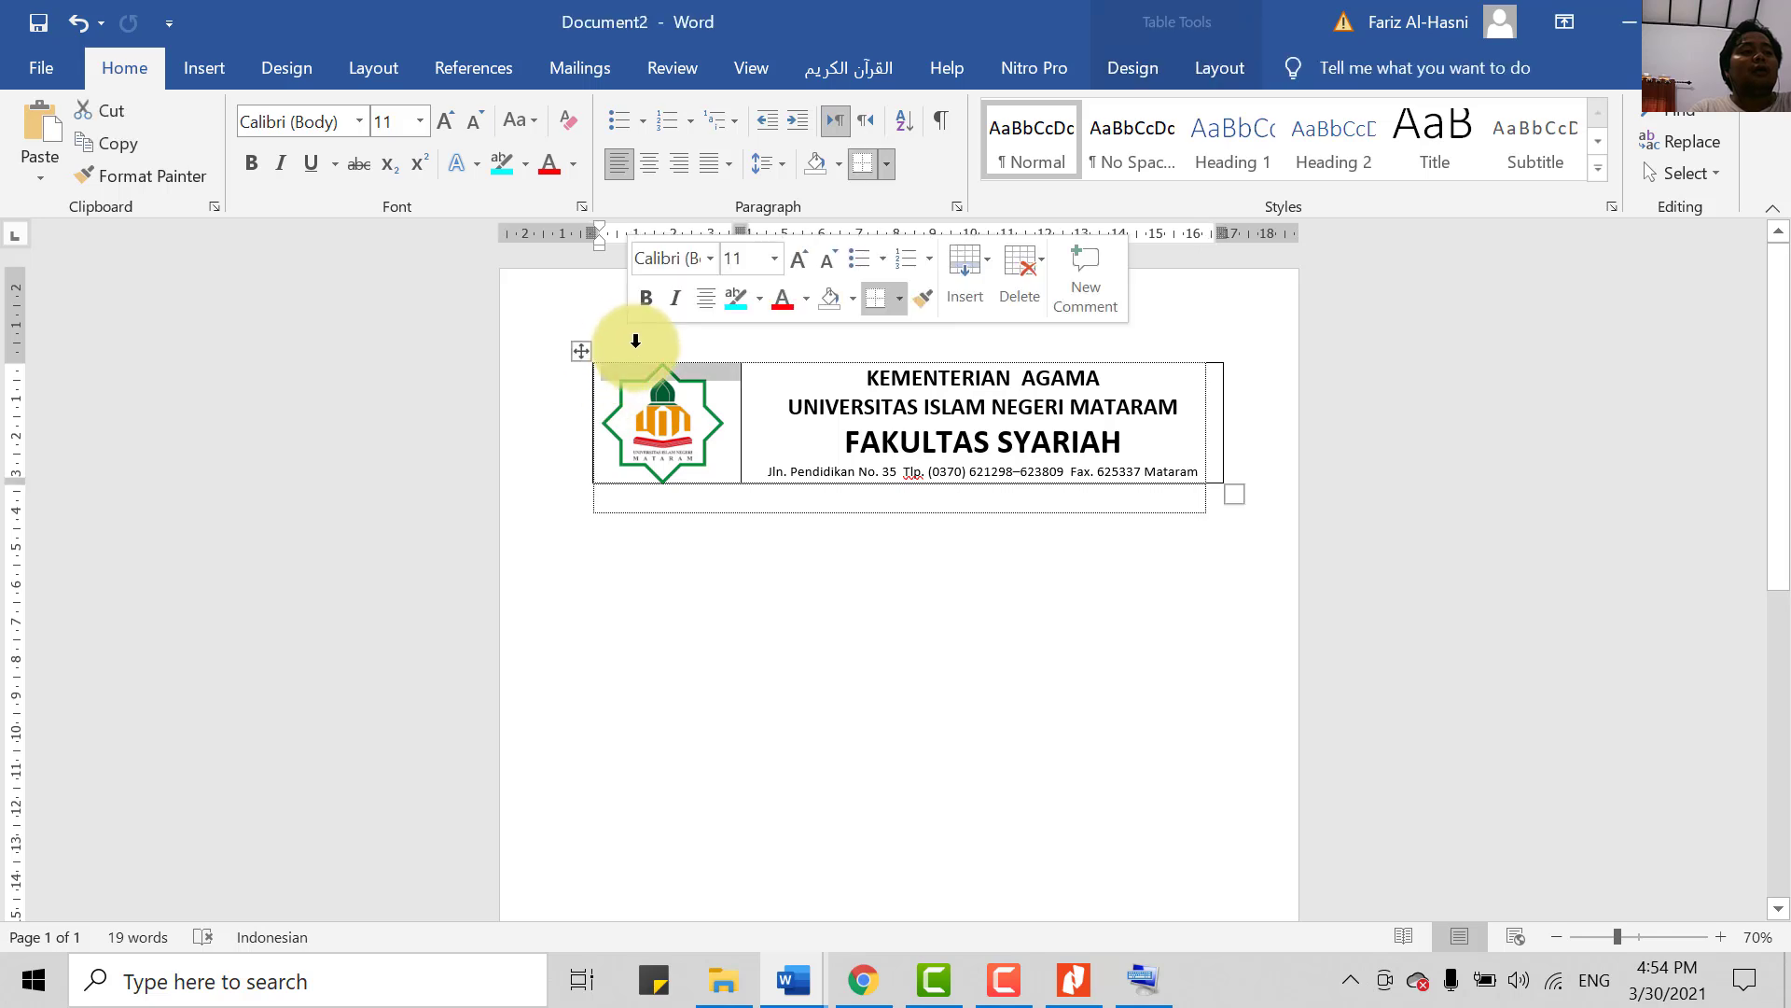
pyautogui.click(603, 411)
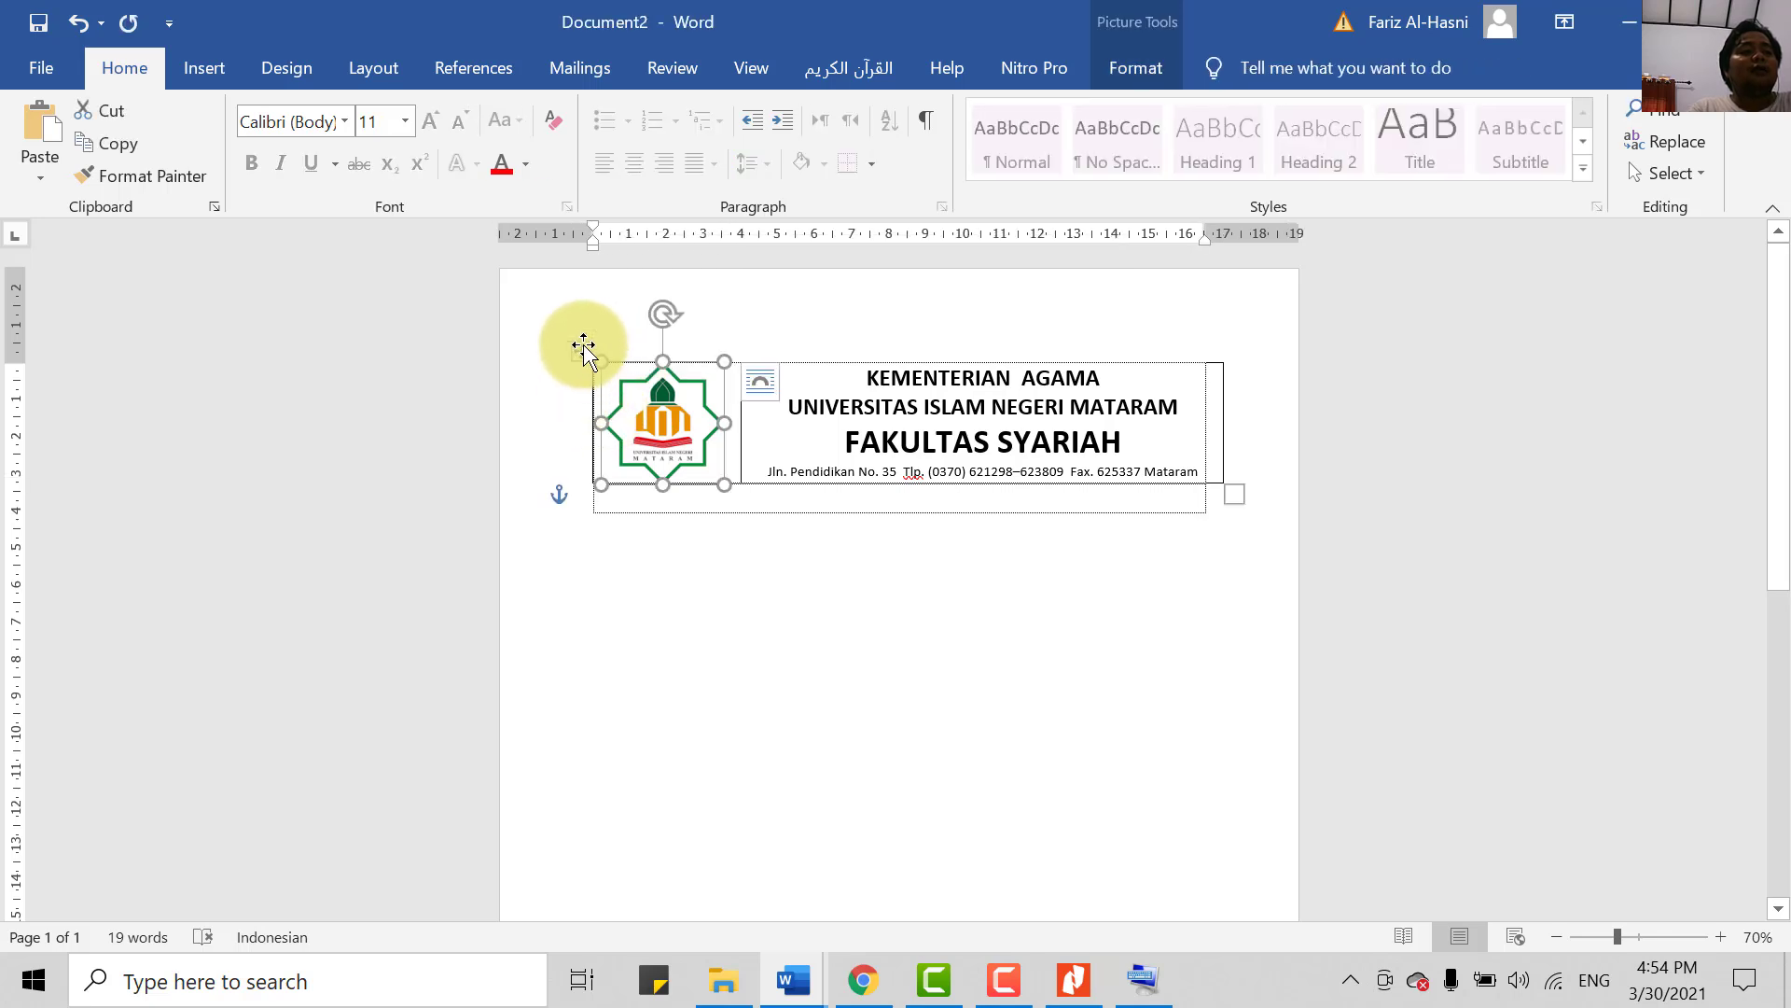
pyautogui.click(581, 349)
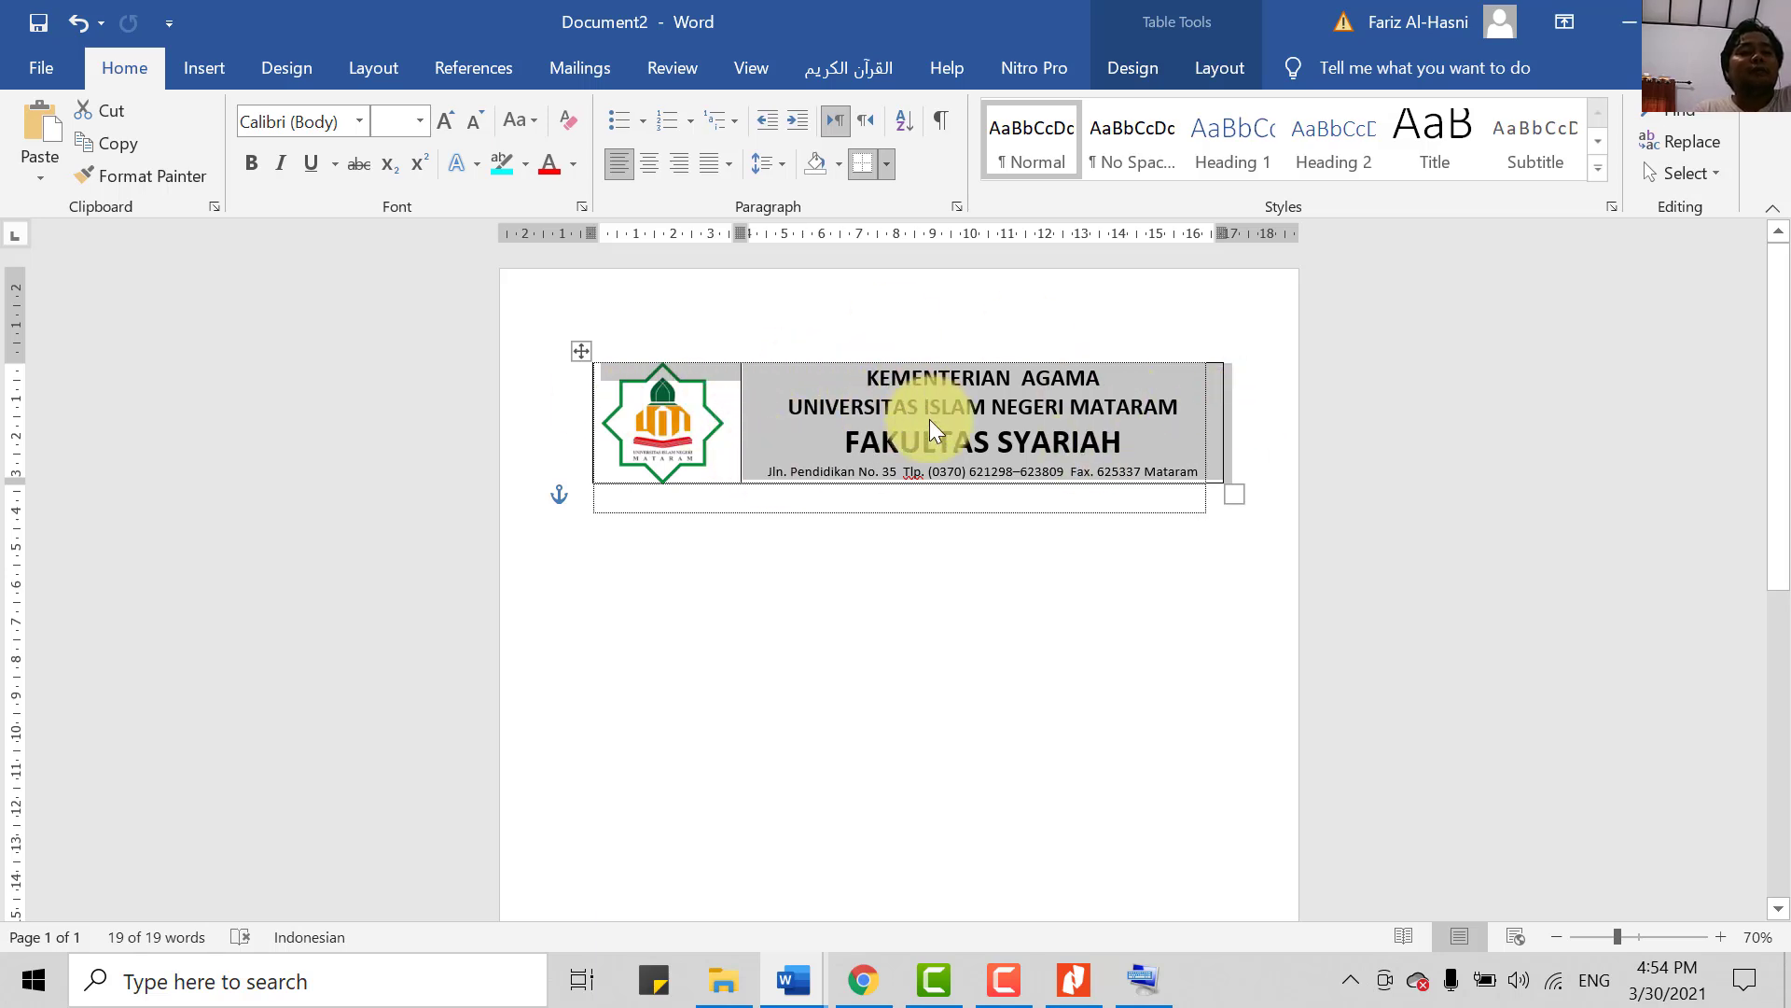
# - Open the Borders dropdown on the Table Tools Design tab for the letterhead table
pyautogui.click(1099, 71)
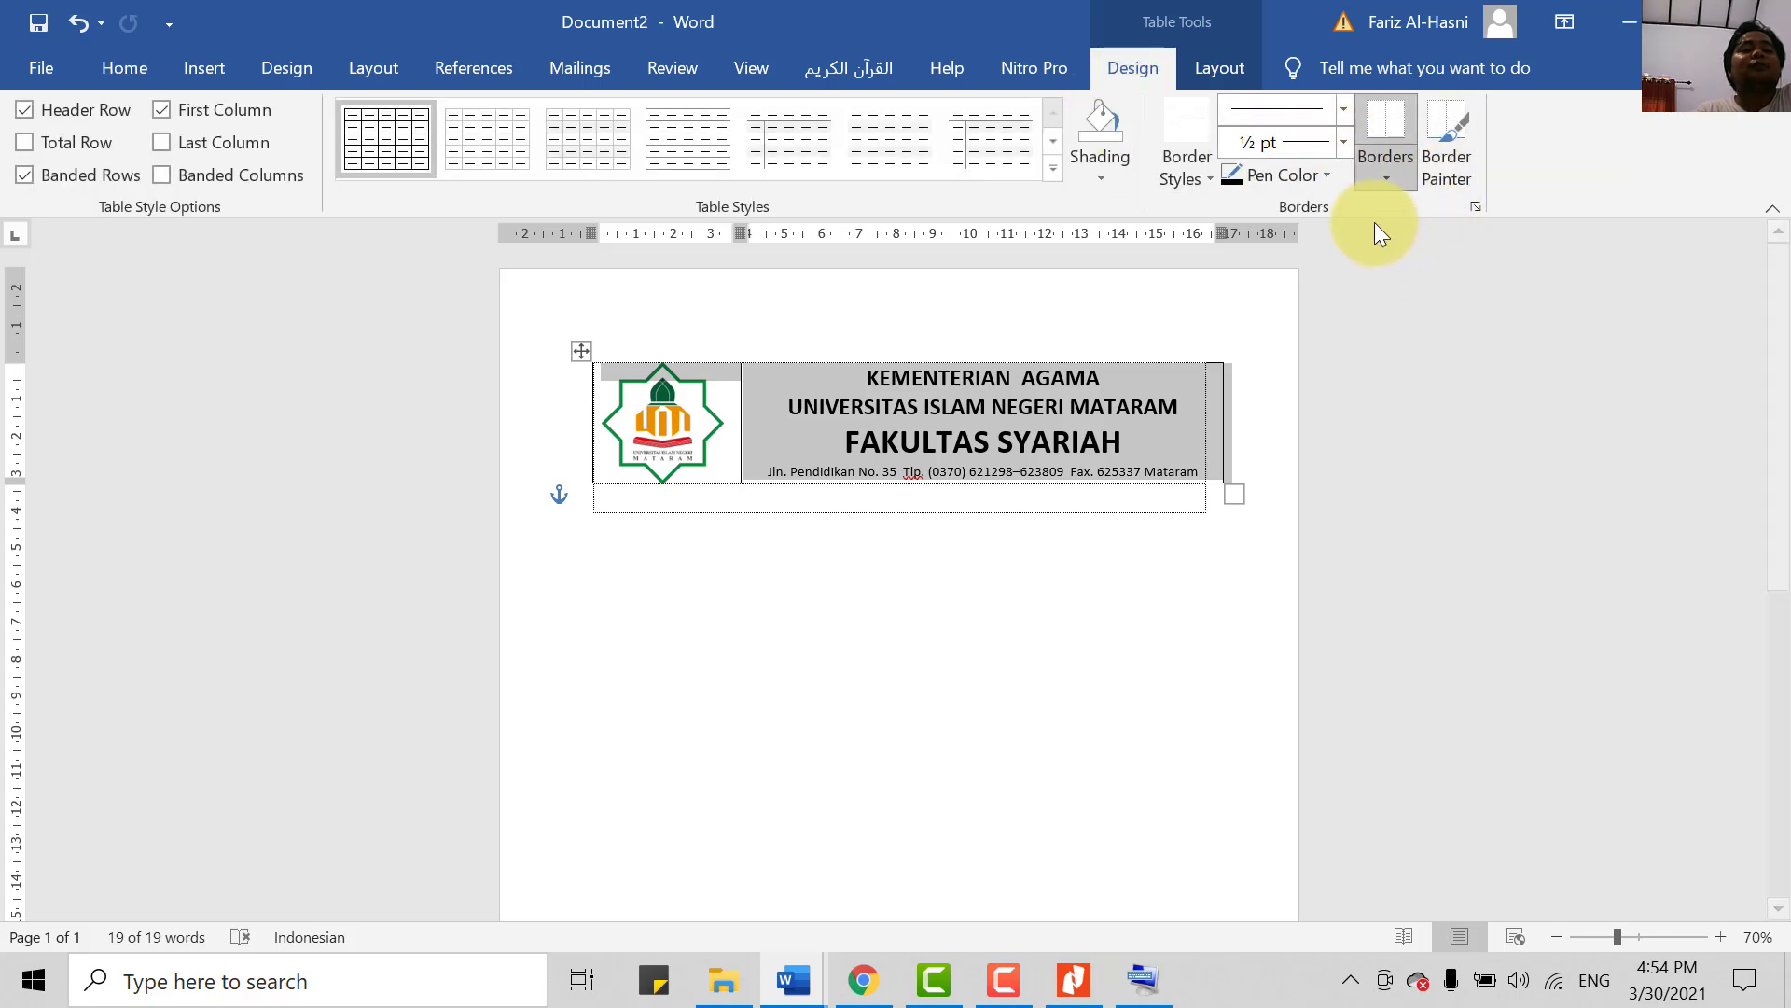
pyautogui.click(1211, 67)
pyautogui.click(1111, 74)
pyautogui.click(1241, 70)
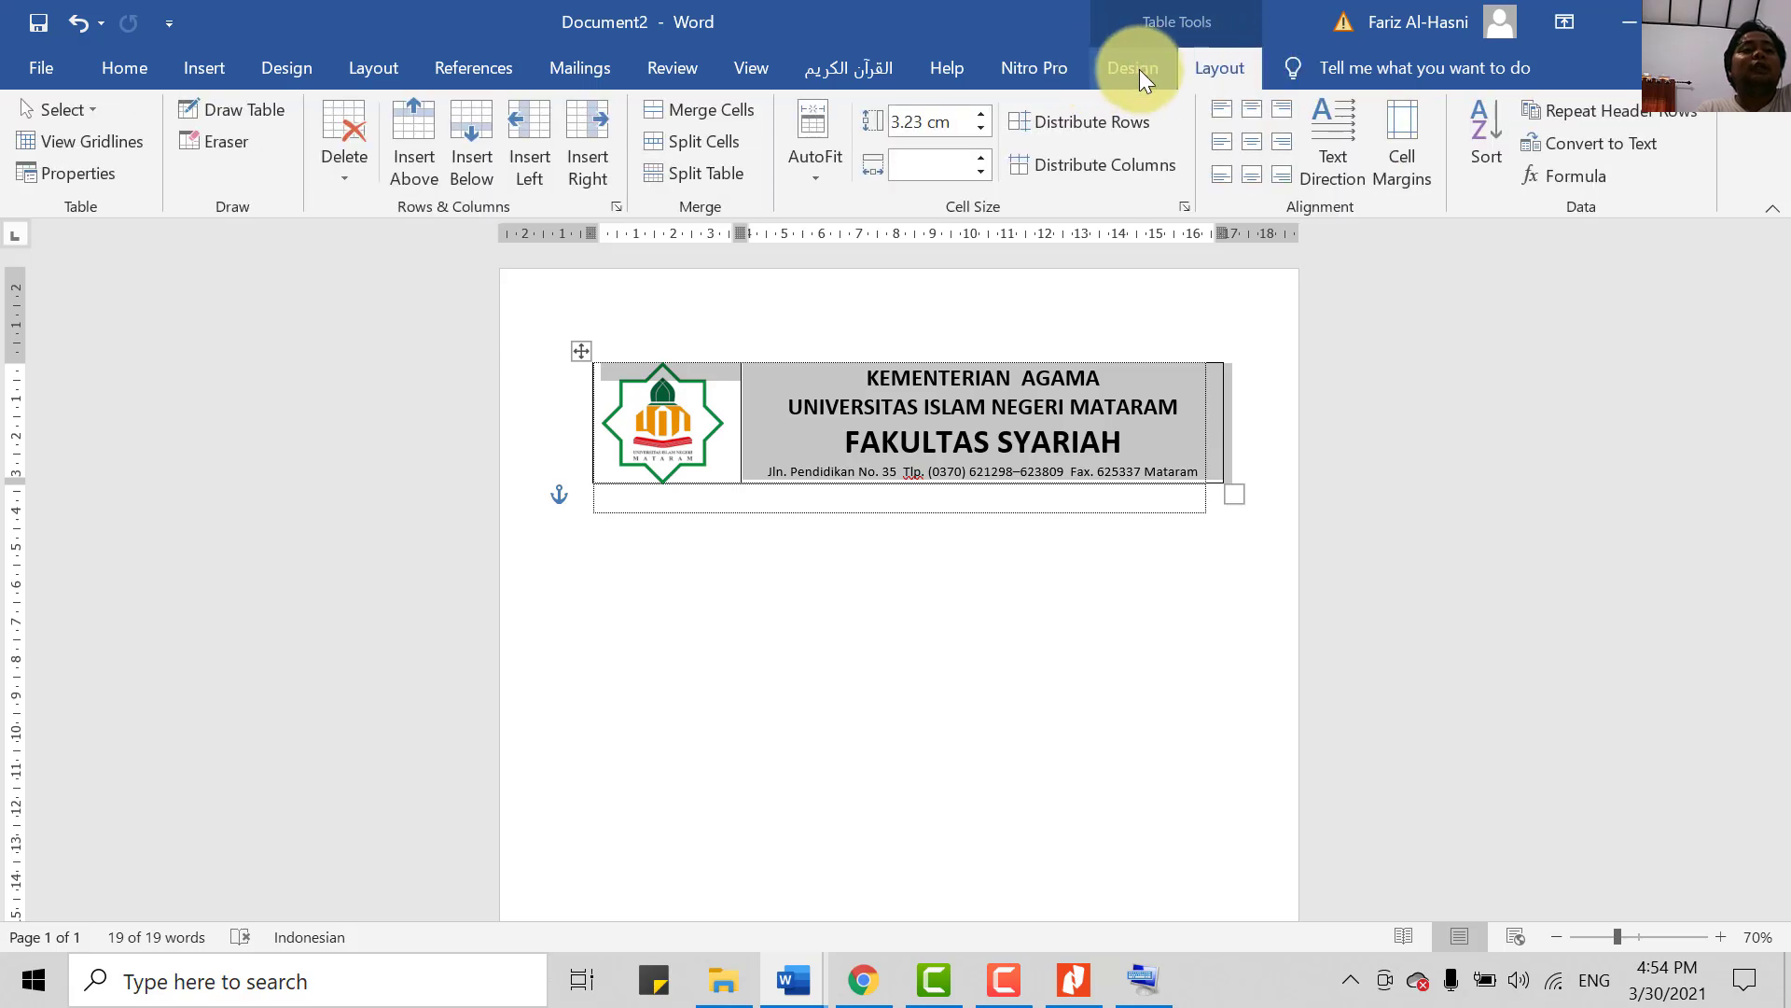
pyautogui.click(1139, 69)
pyautogui.click(1222, 56)
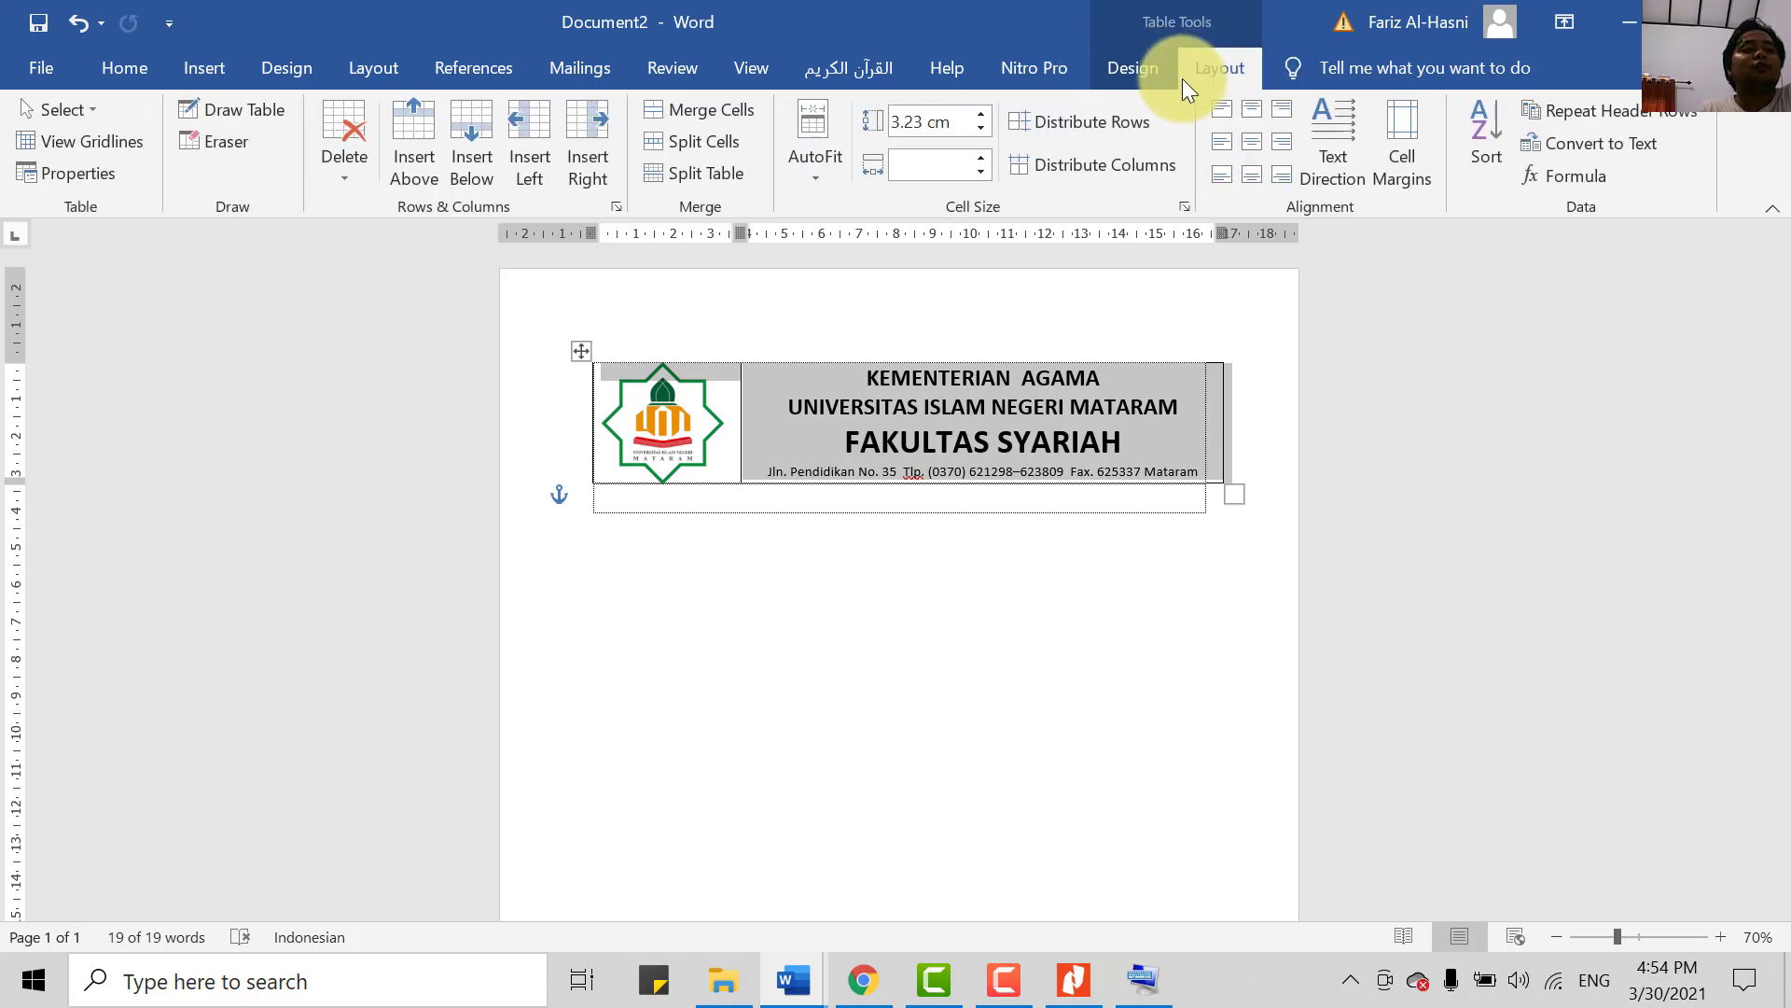
pyautogui.click(1122, 76)
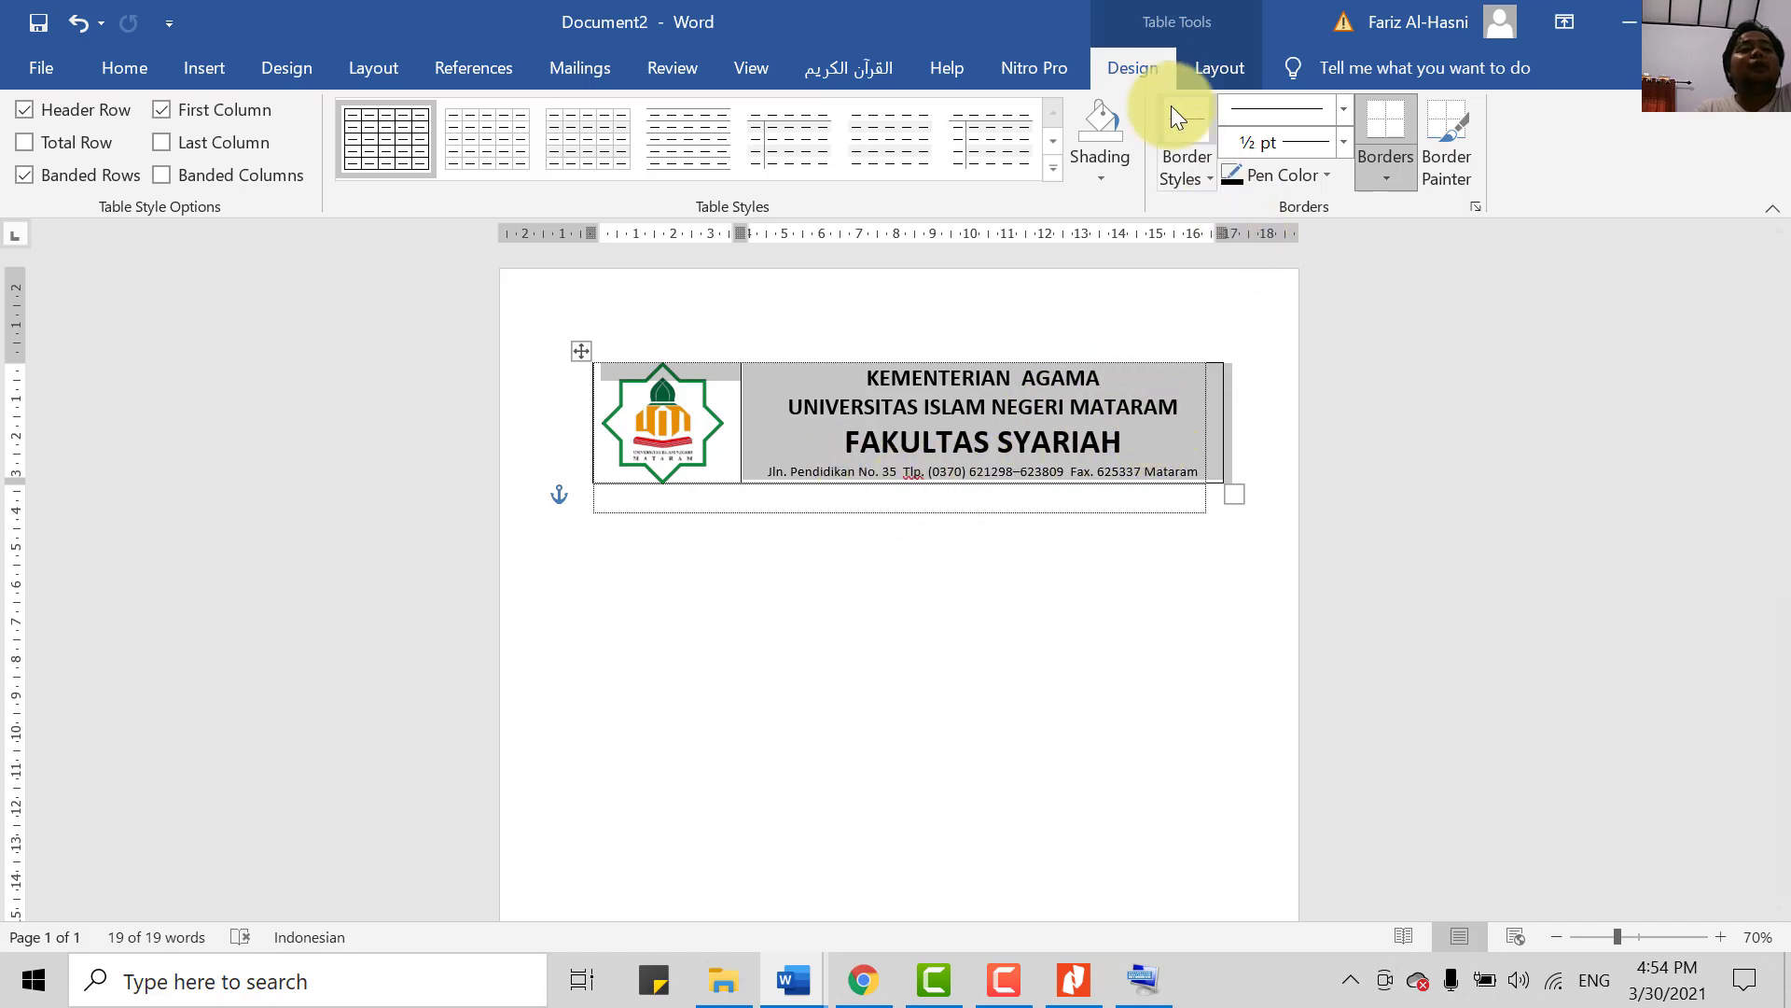
pyautogui.click(1237, 72)
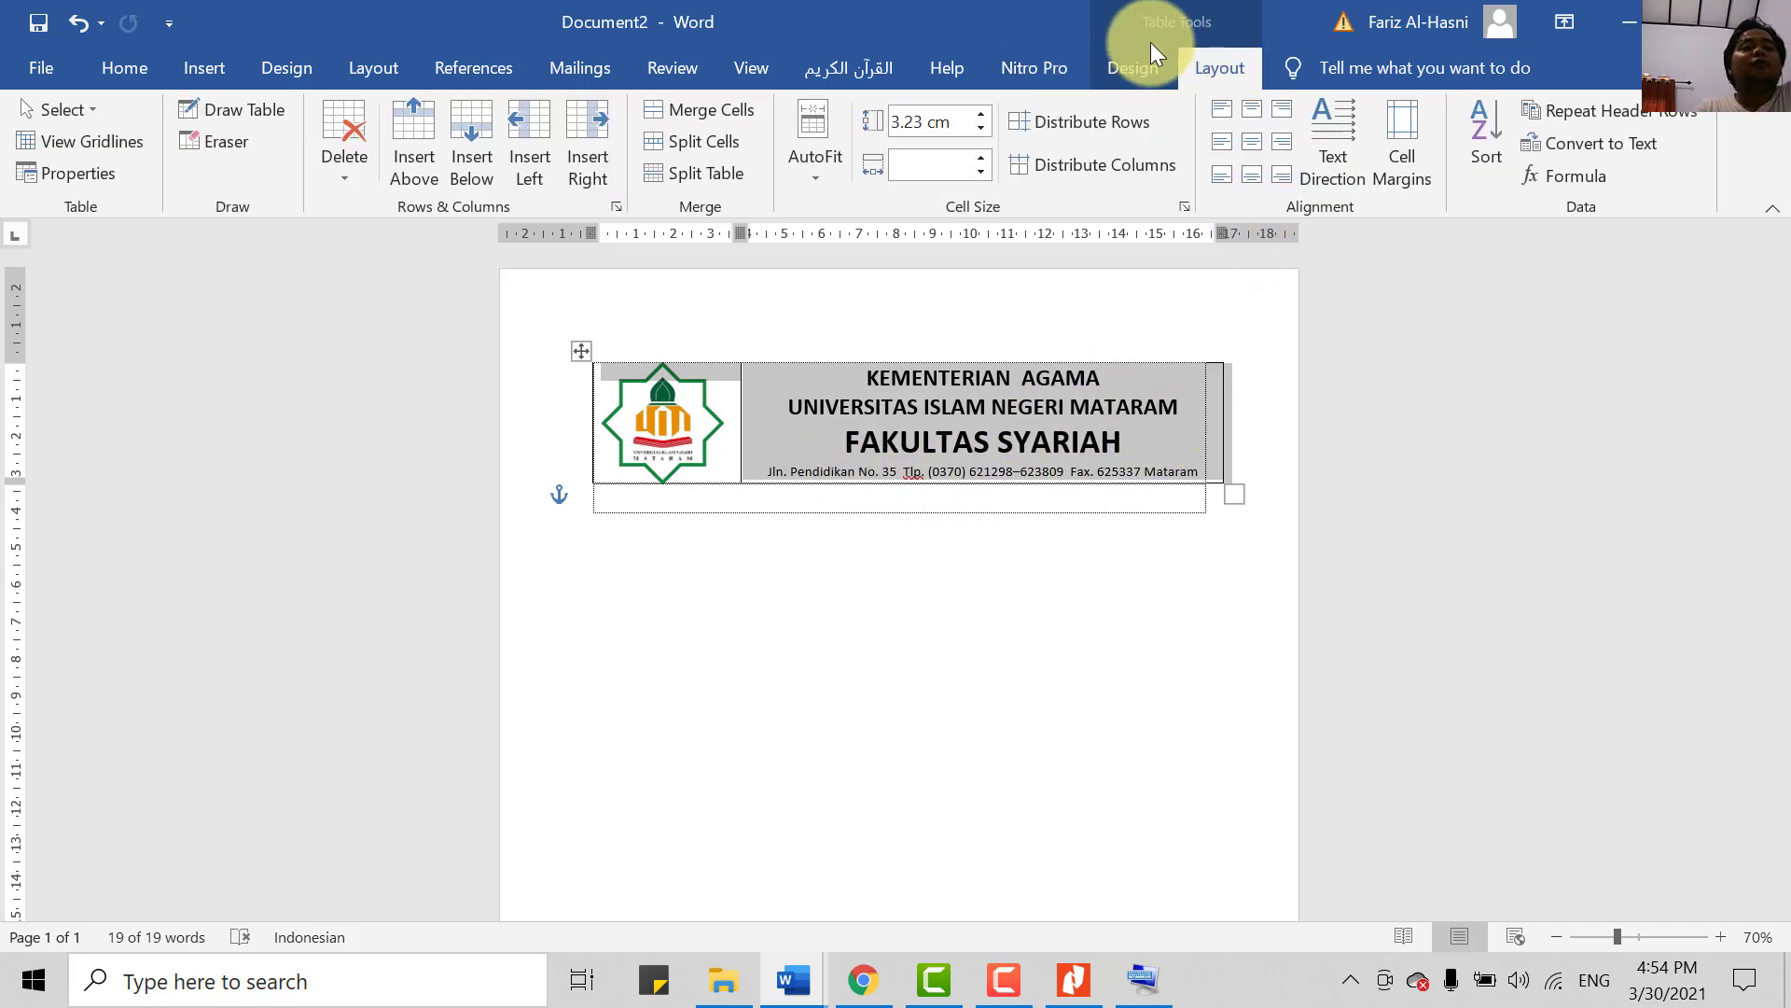
pyautogui.click(1127, 71)
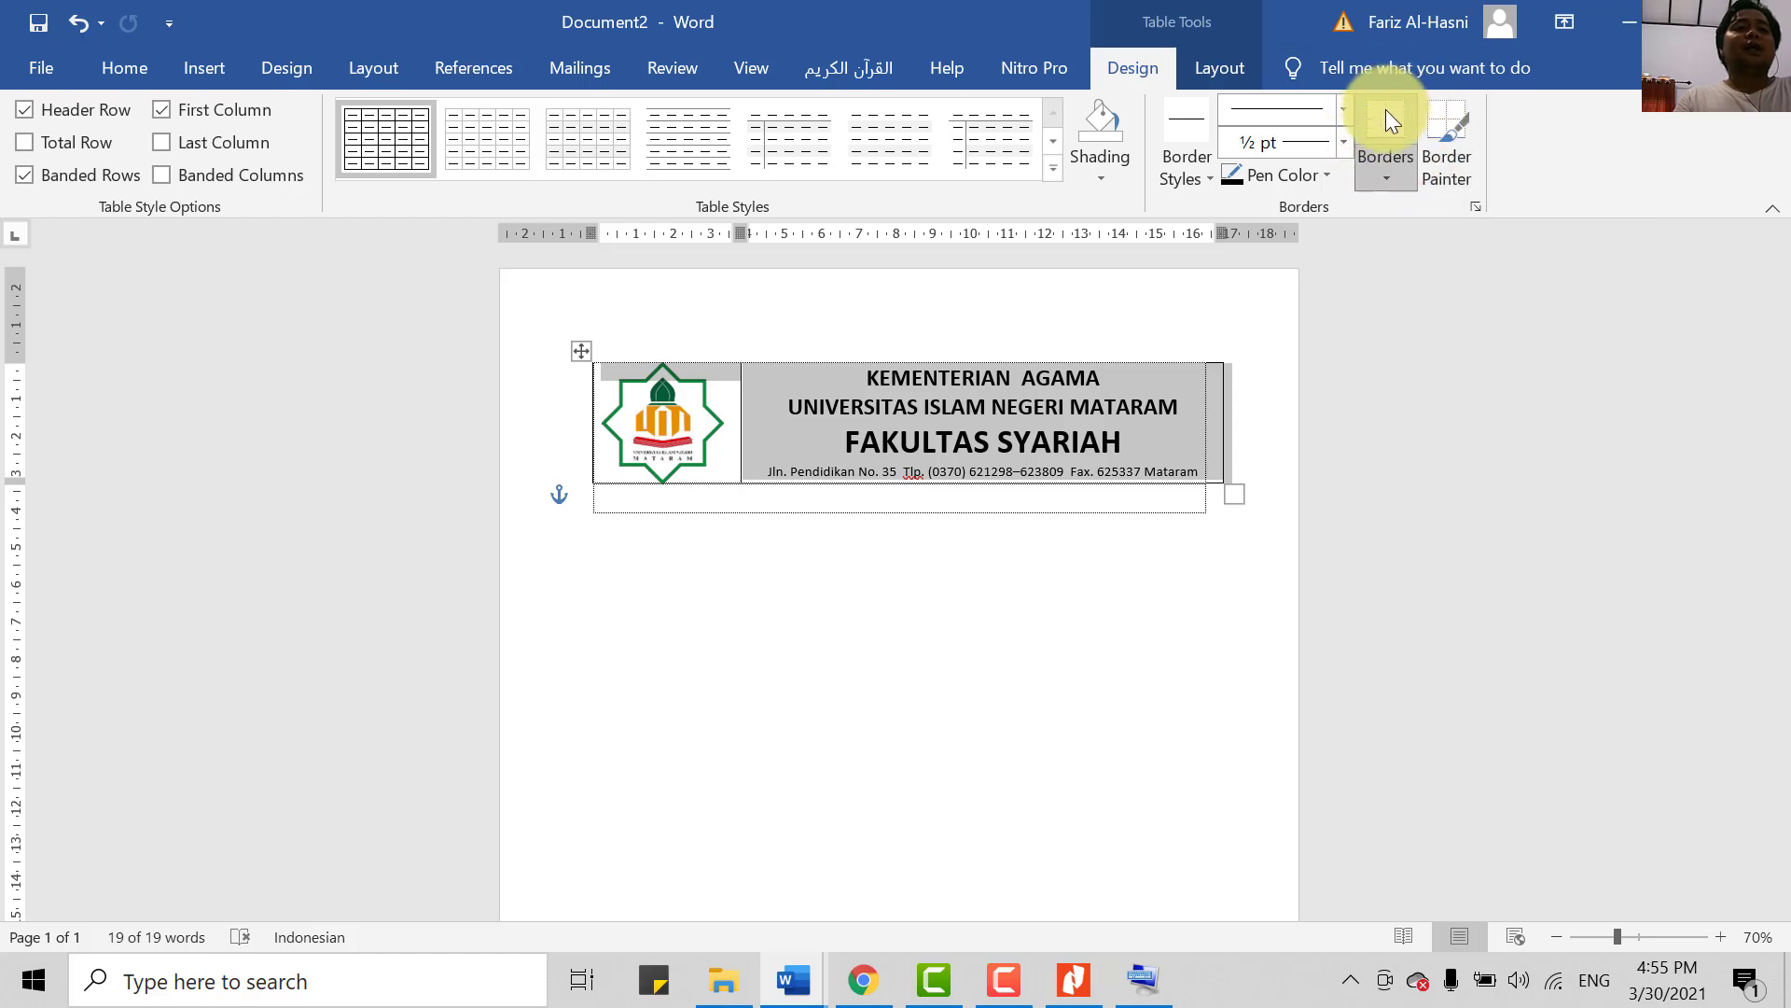
pyautogui.click(1385, 176)
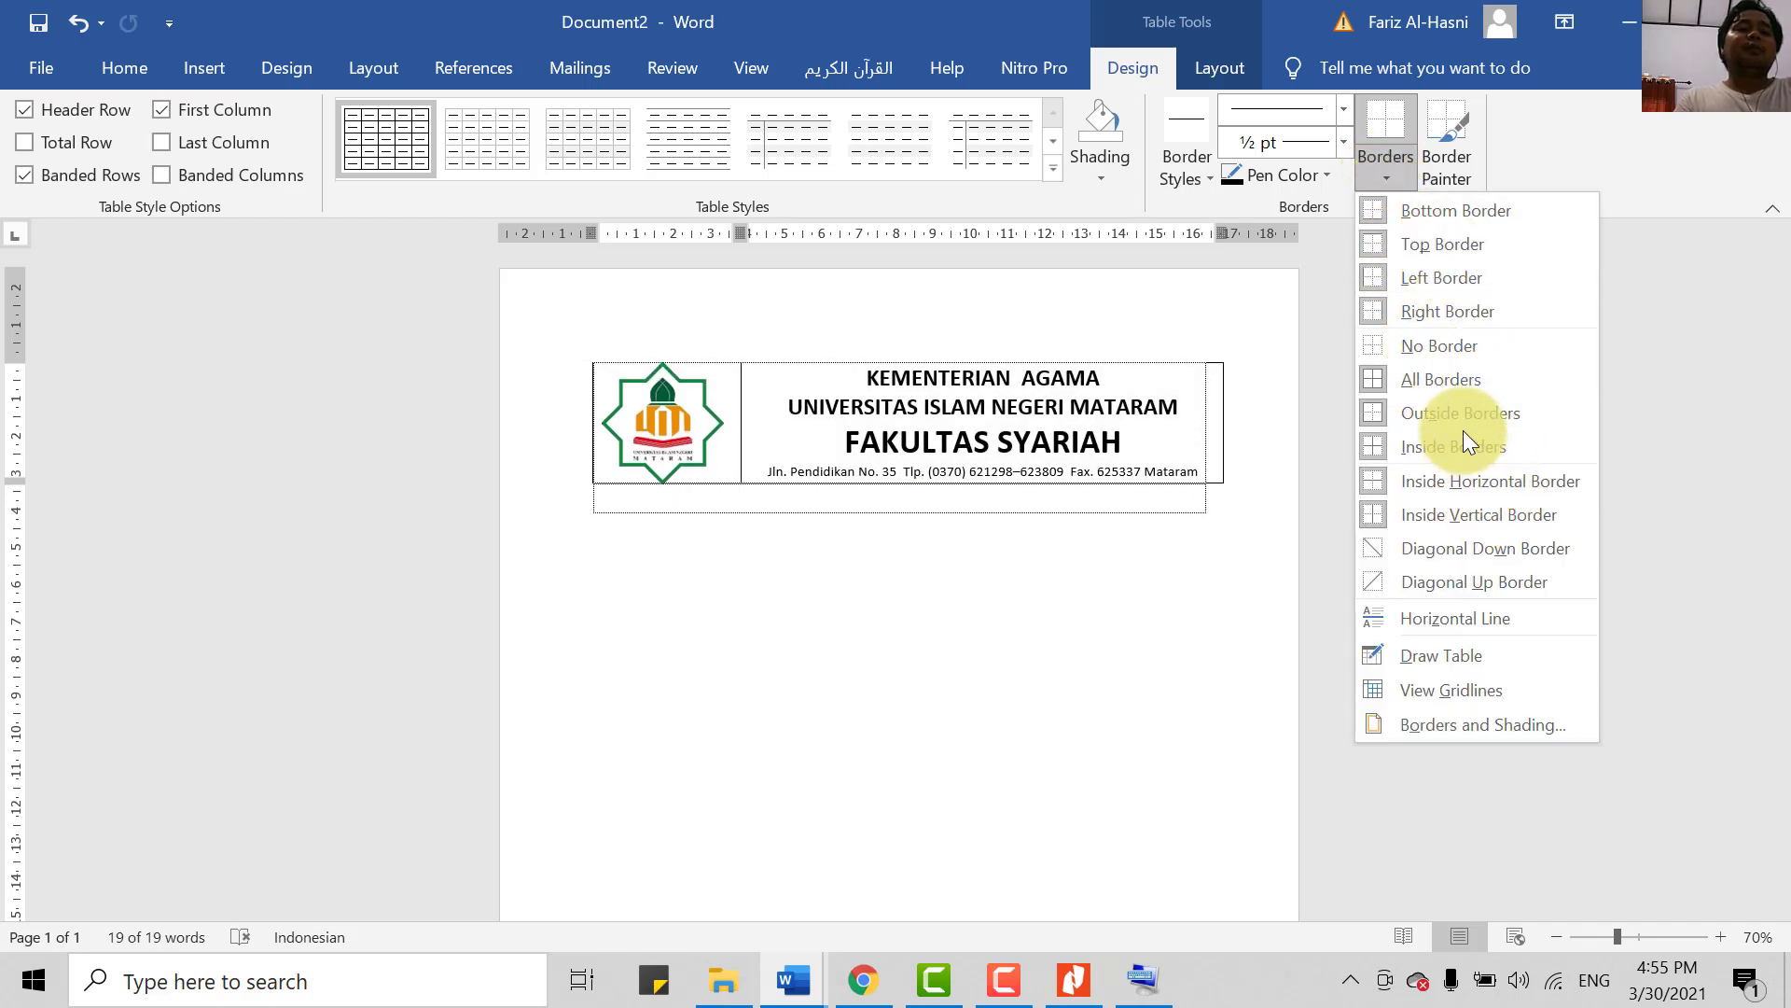
# - Apply a bottom-only border to the letterhead table as a first try
pyautogui.click(1429, 211)
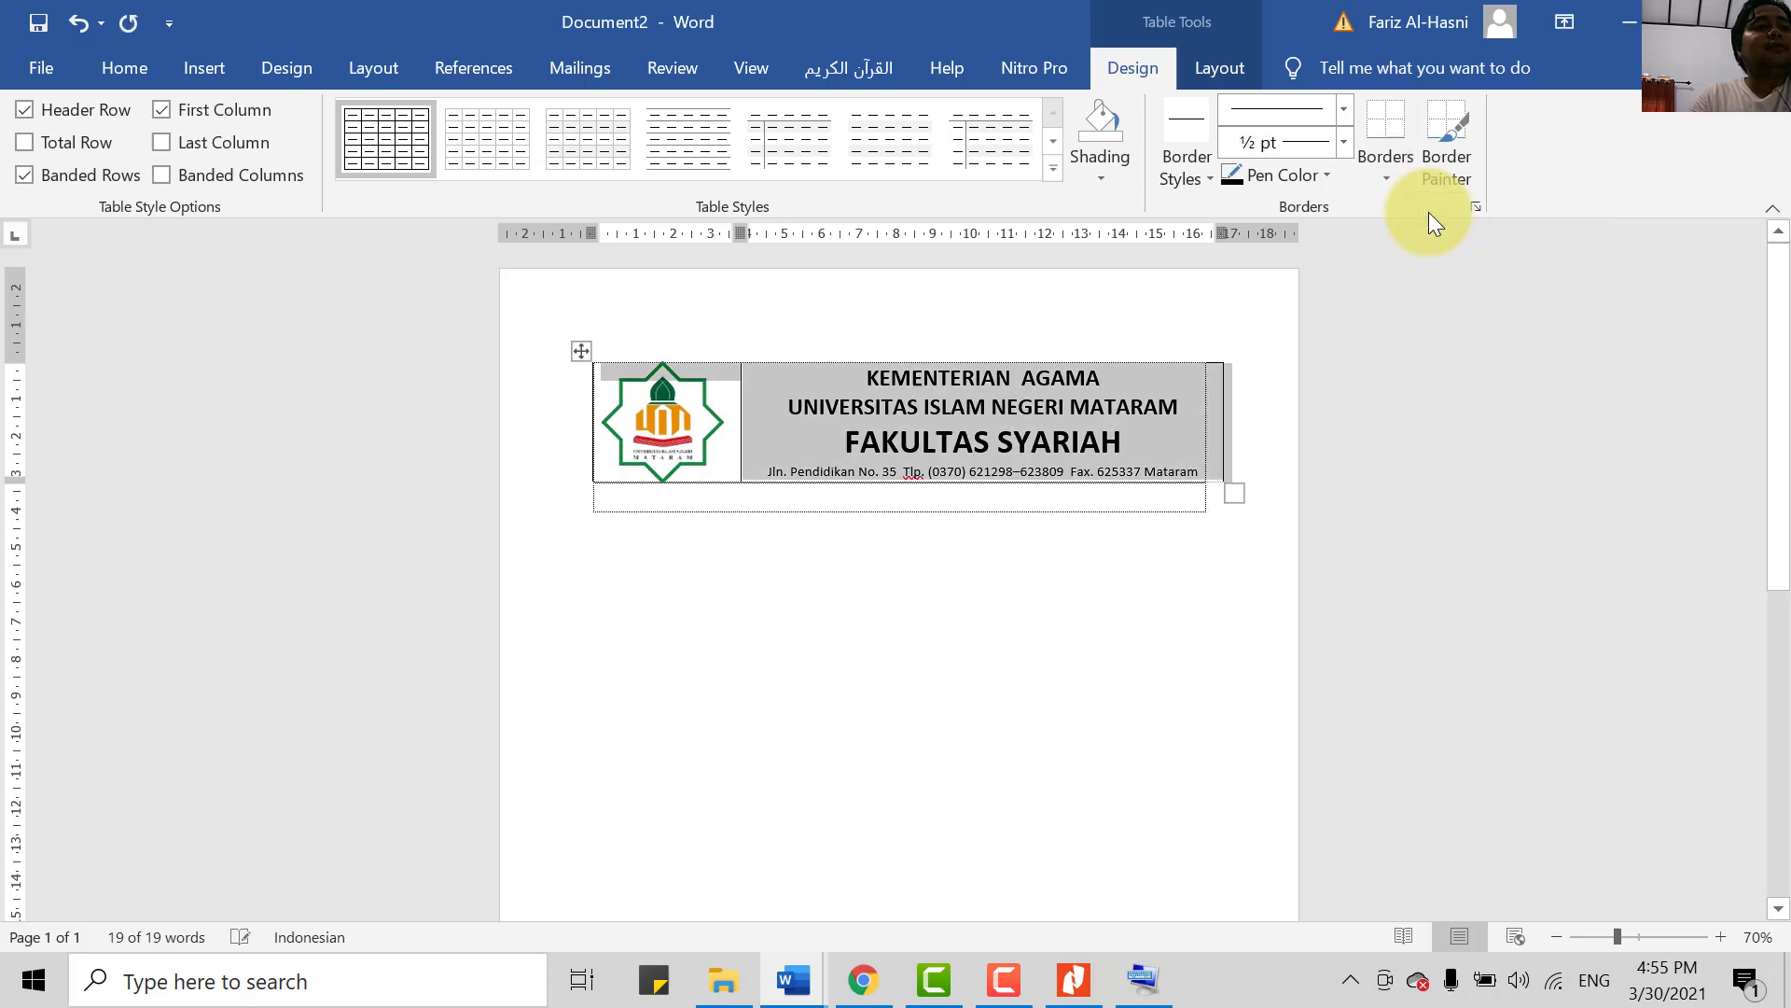
pyautogui.click(1241, 434)
pyautogui.scroll(-1, 1377, 483)
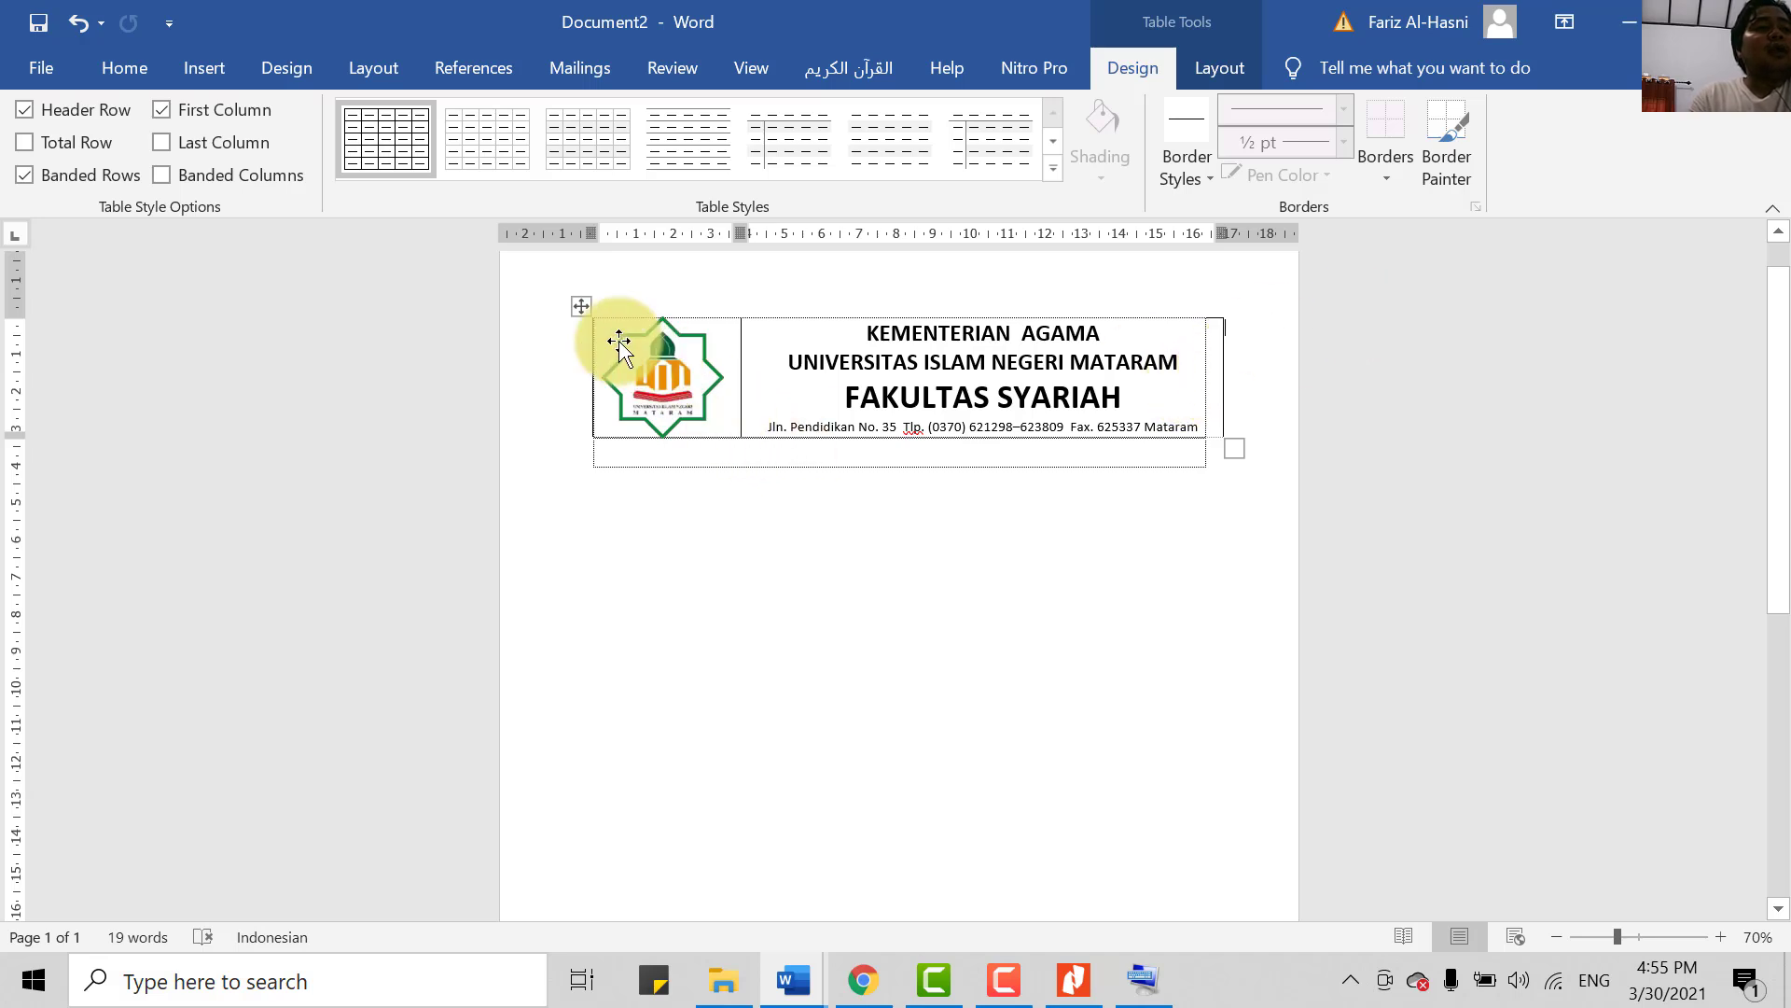
# - Select the whole letterhead table and set it to No Border
pyautogui.click(580, 306)
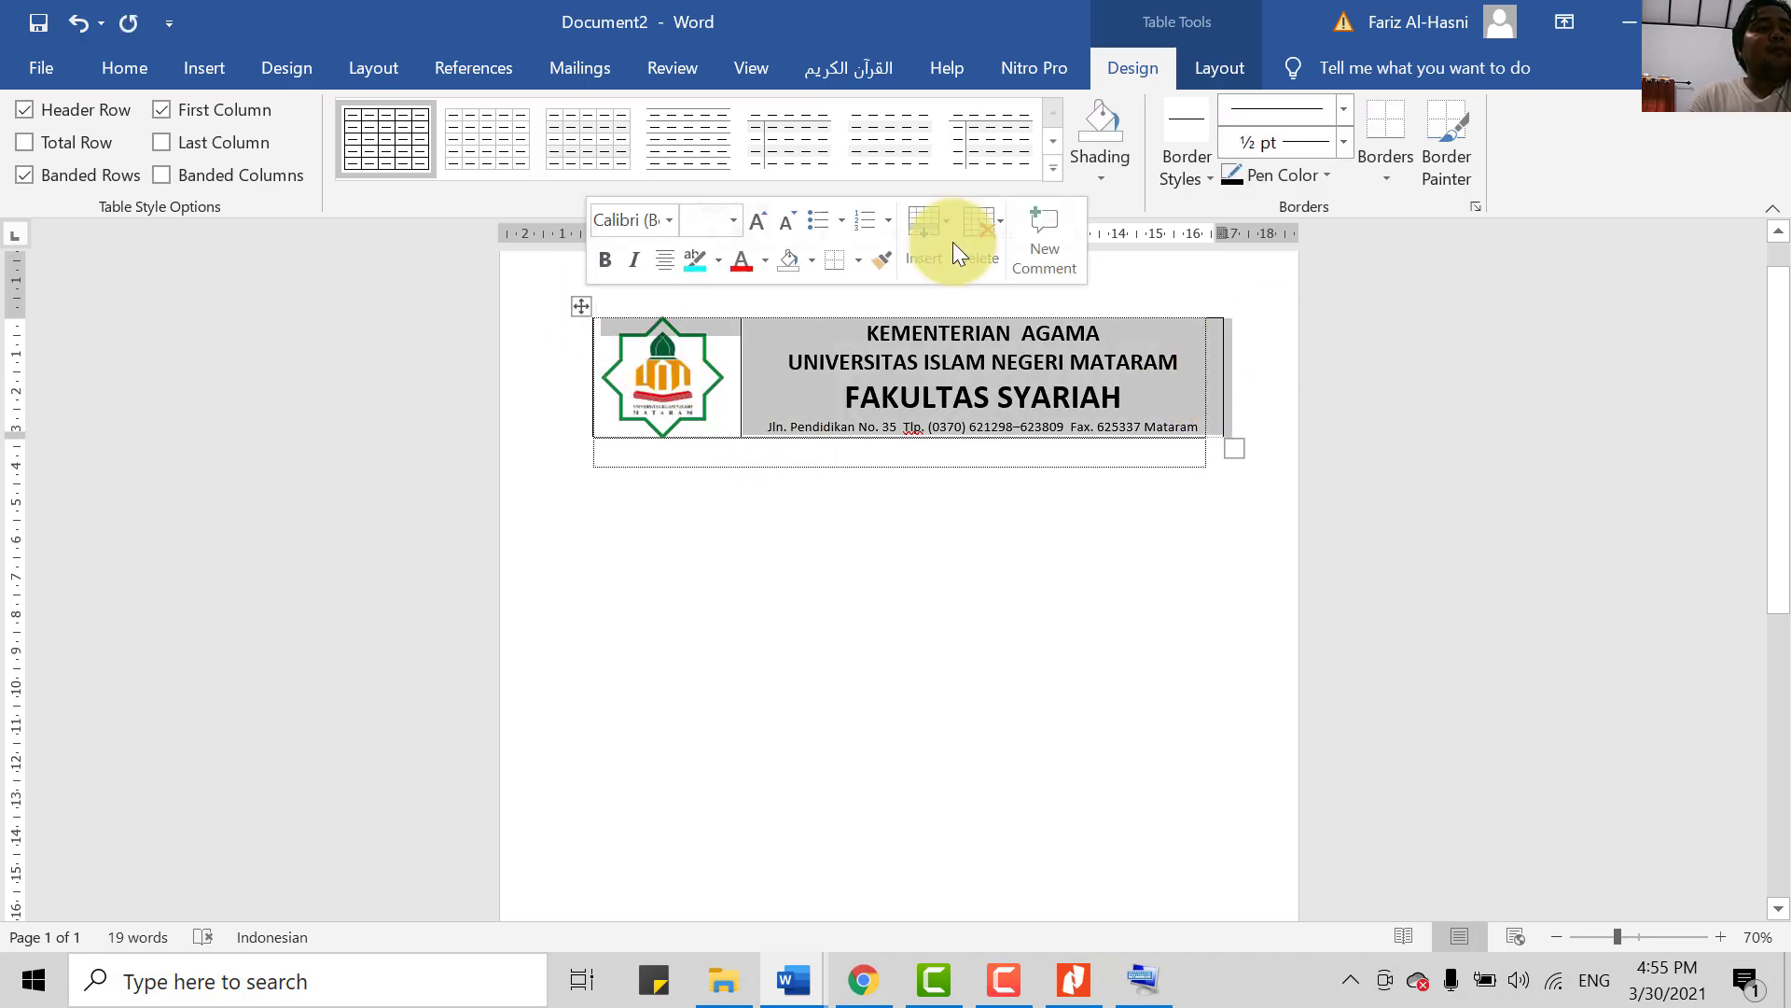
pyautogui.click(1400, 172)
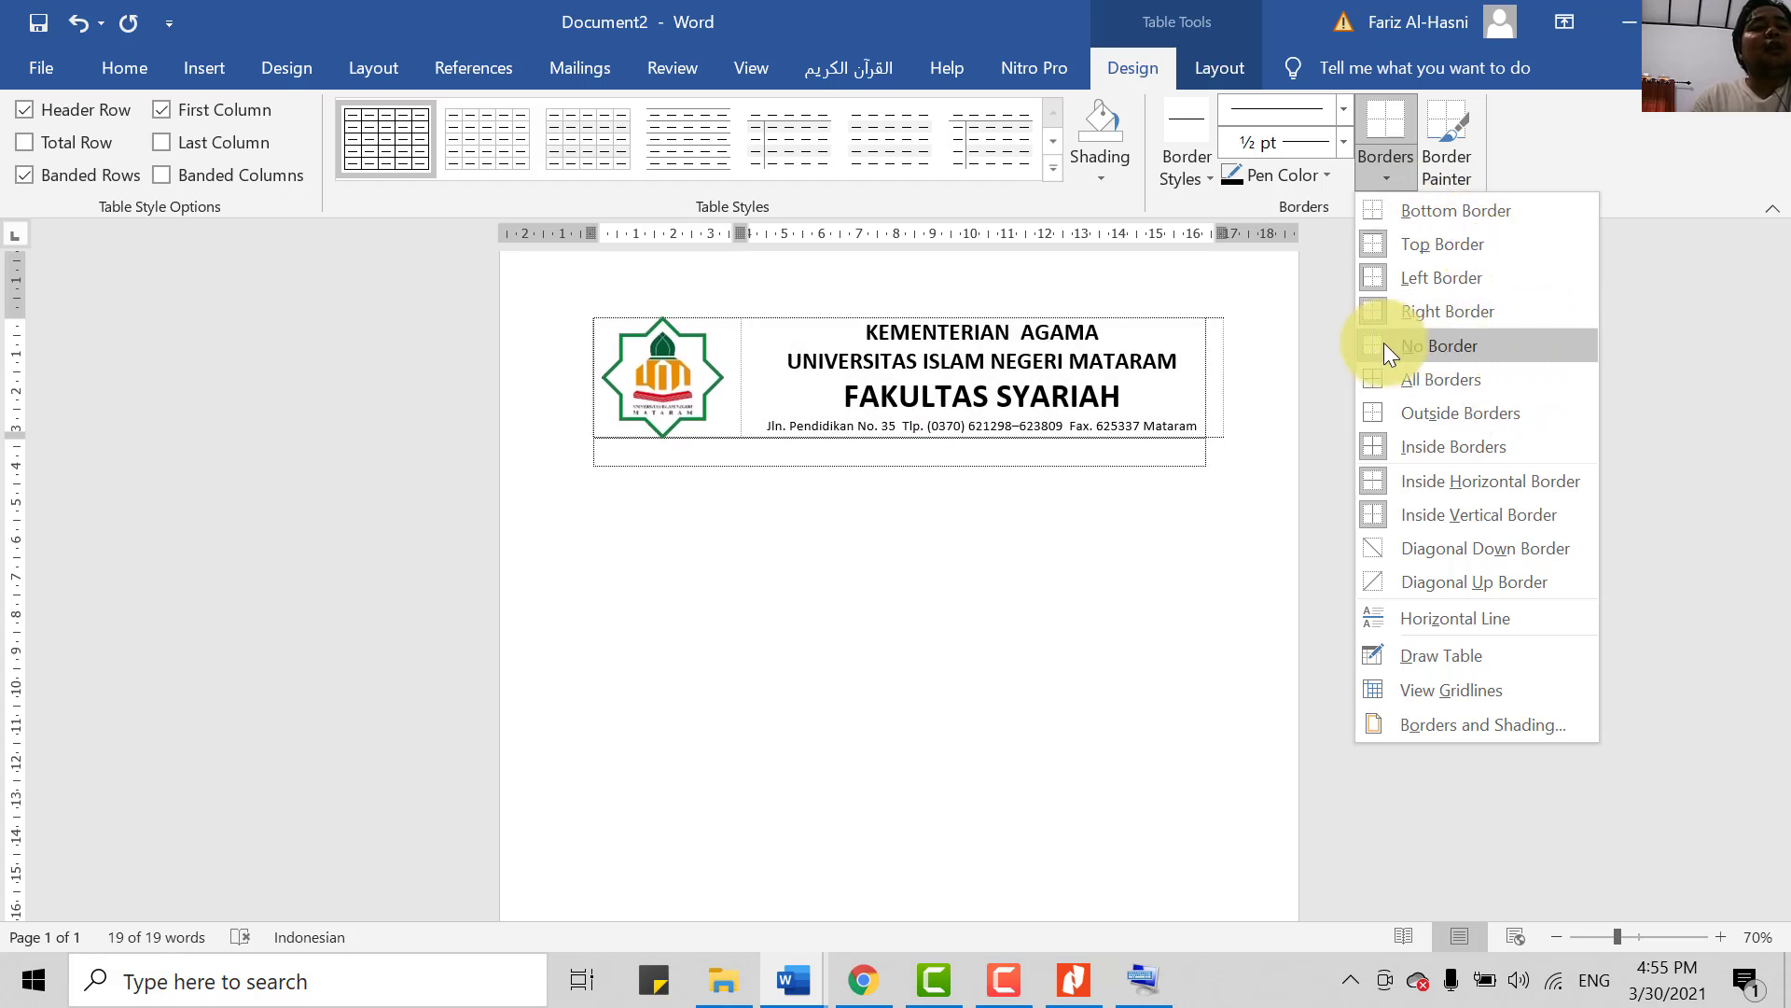
pyautogui.click(1415, 342)
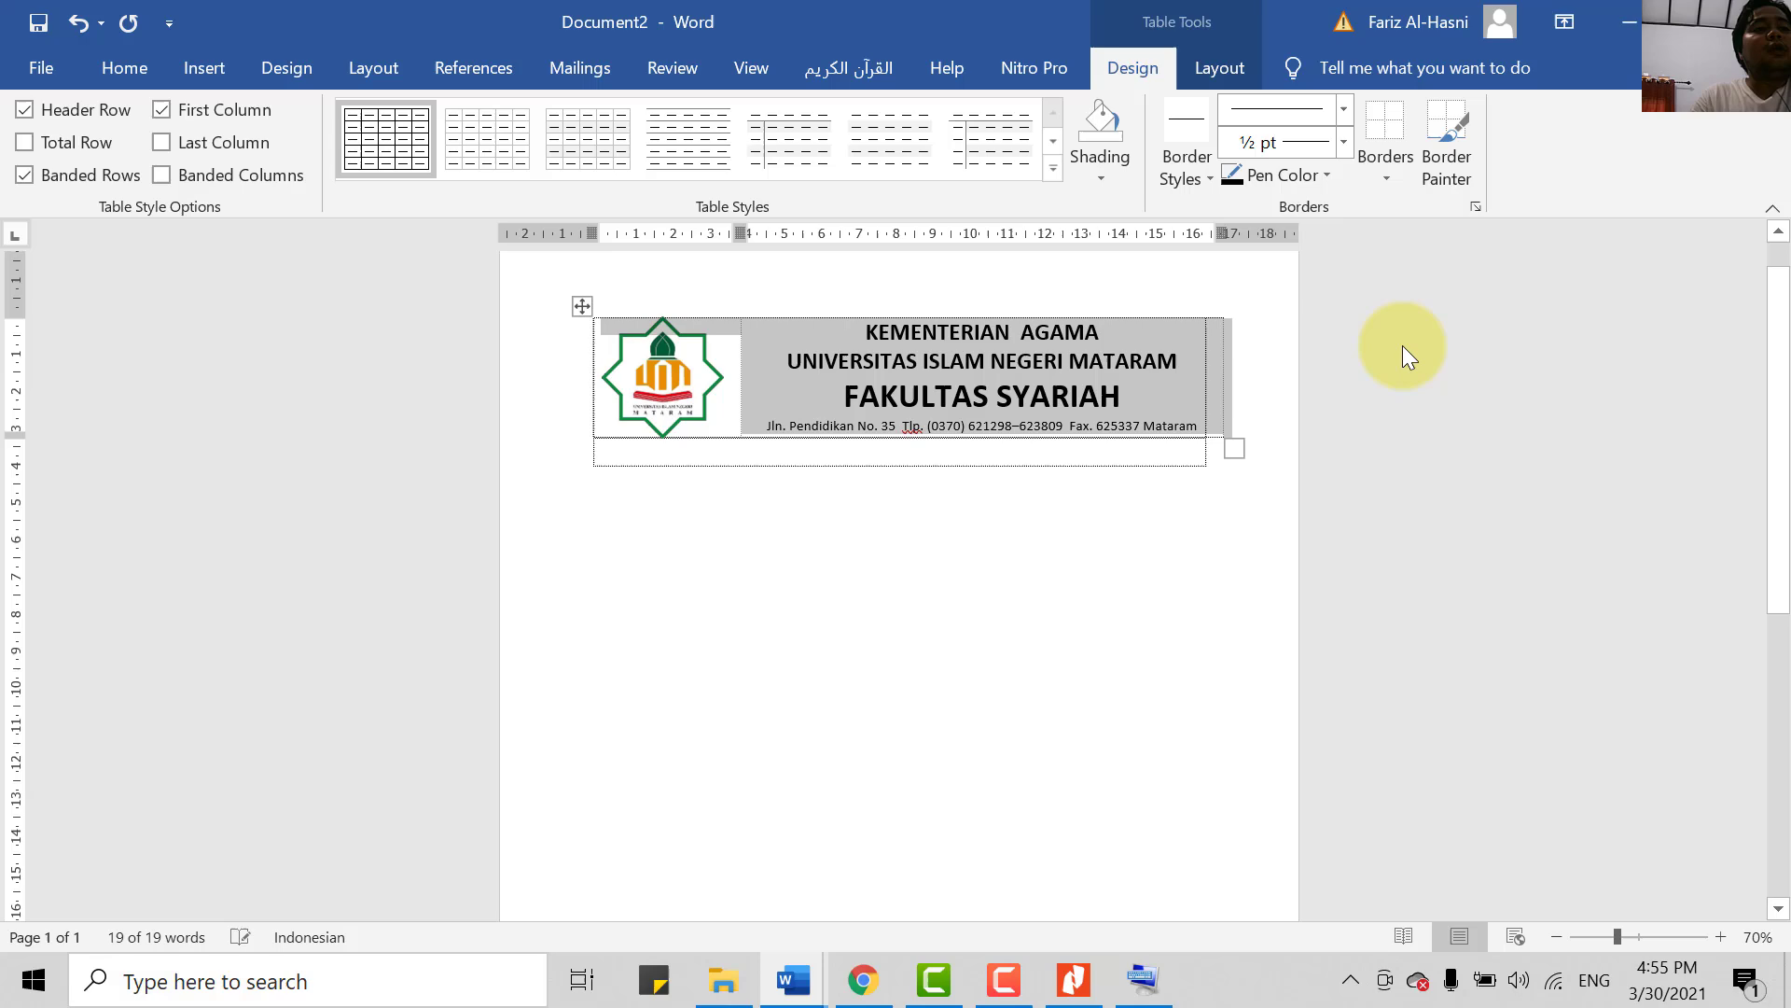
pyautogui.click(1160, 532)
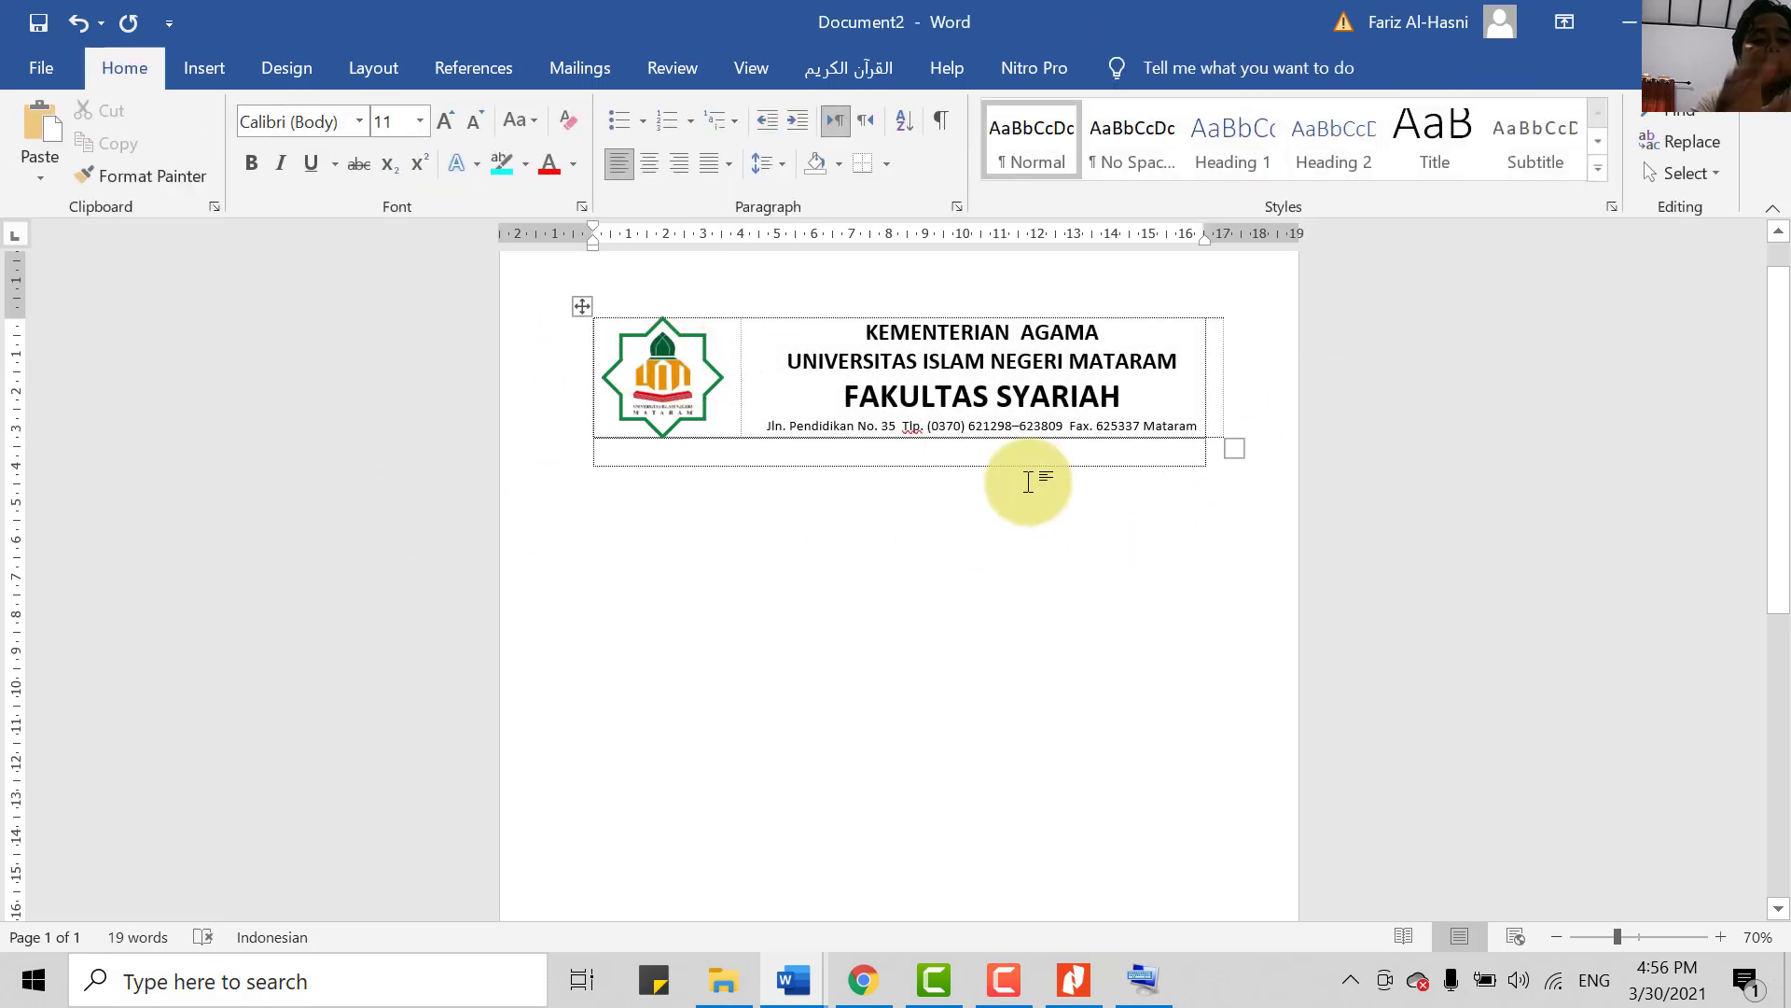
pyautogui.hotkey('ctrl', 'p')
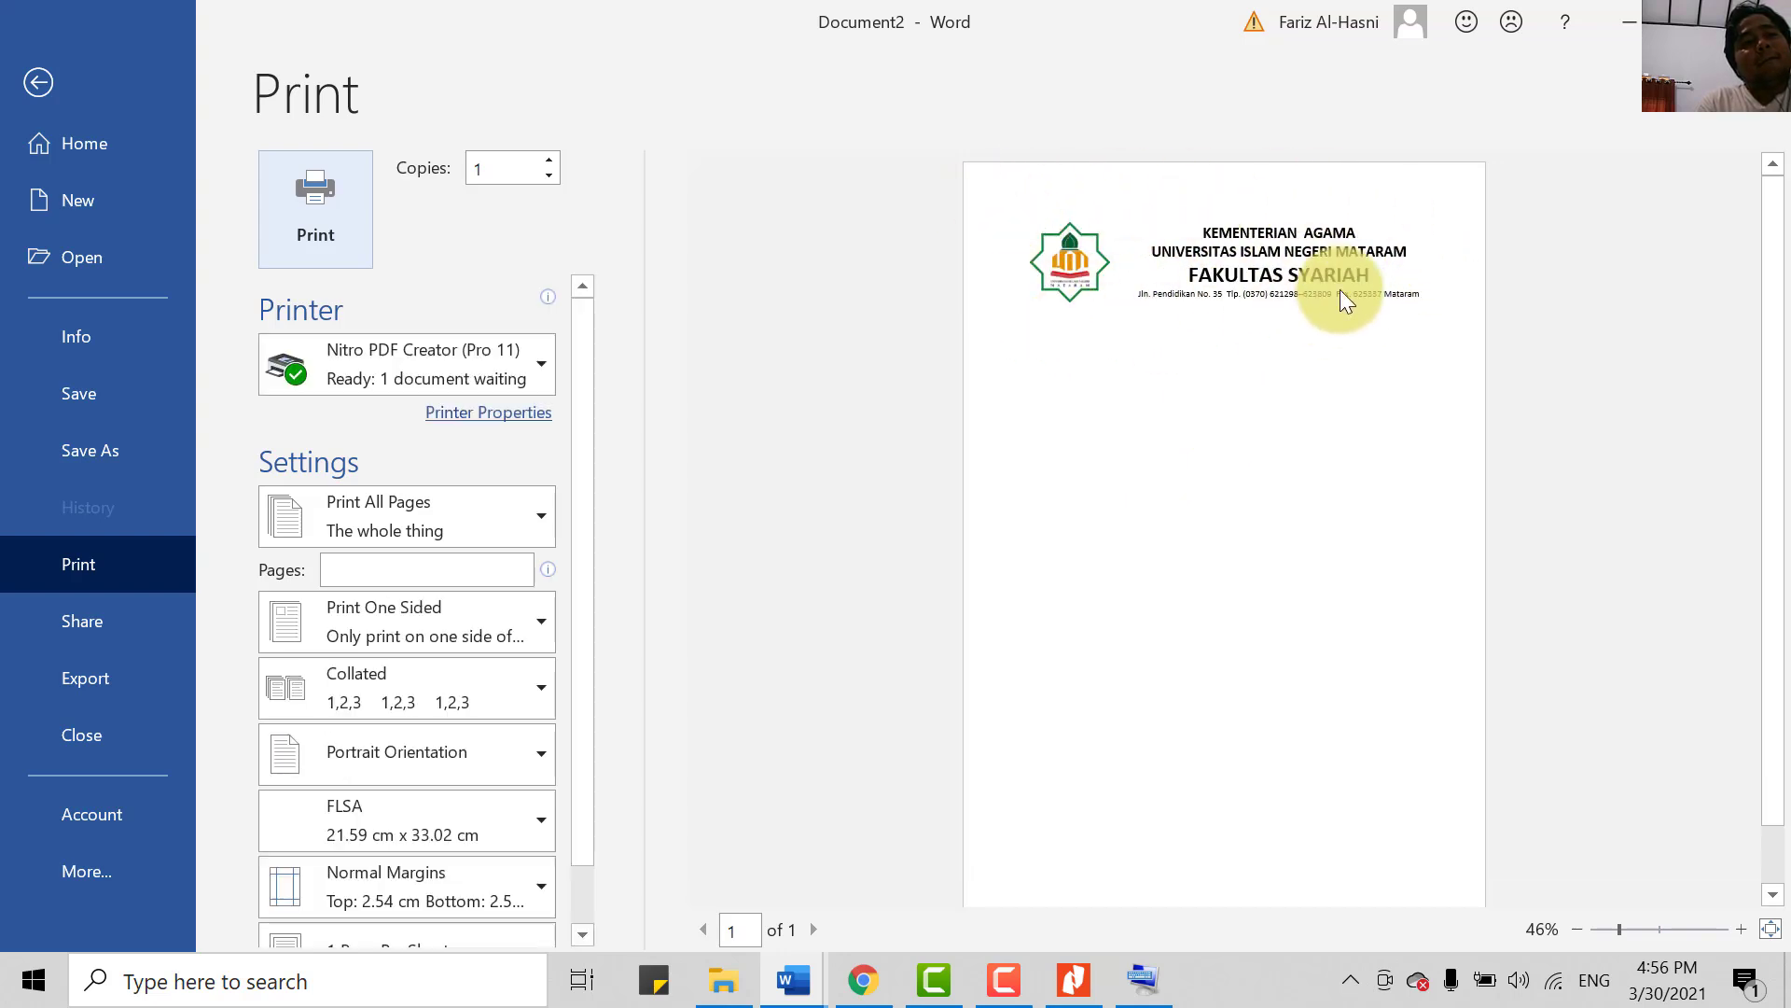
pyautogui.click(39, 86)
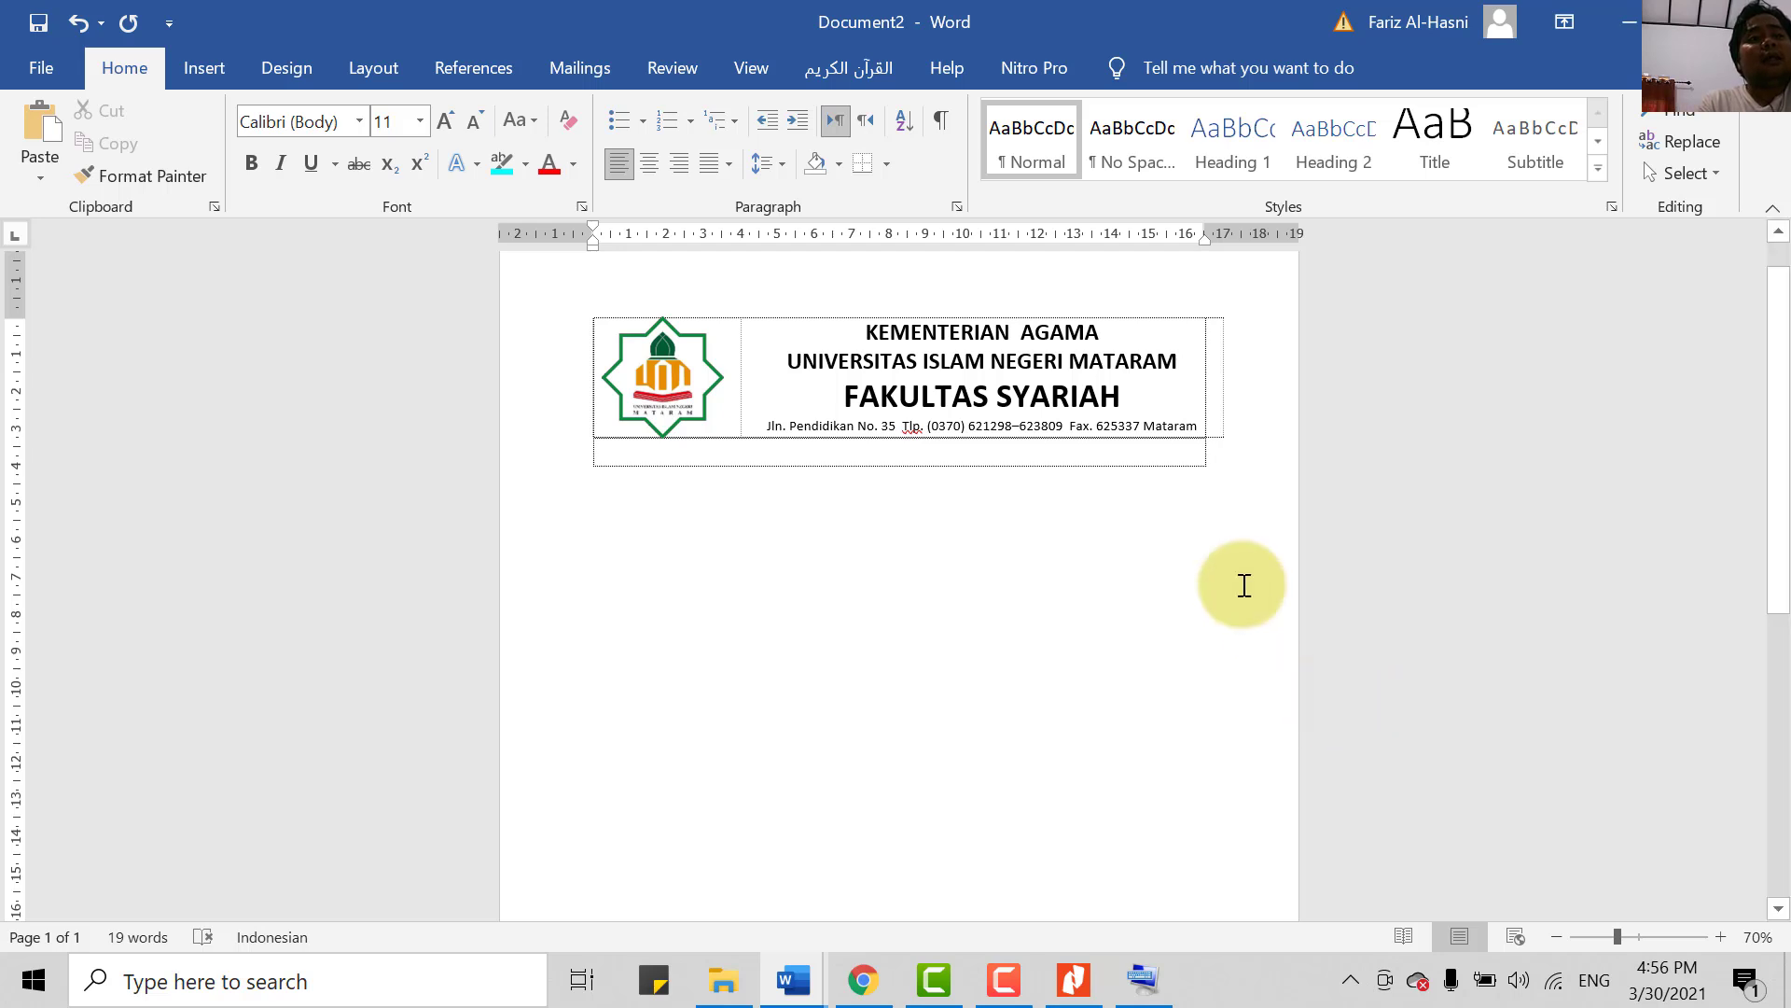
pyautogui.click(1722, 944)
pyautogui.click(1722, 944)
pyautogui.click(1722, 944)
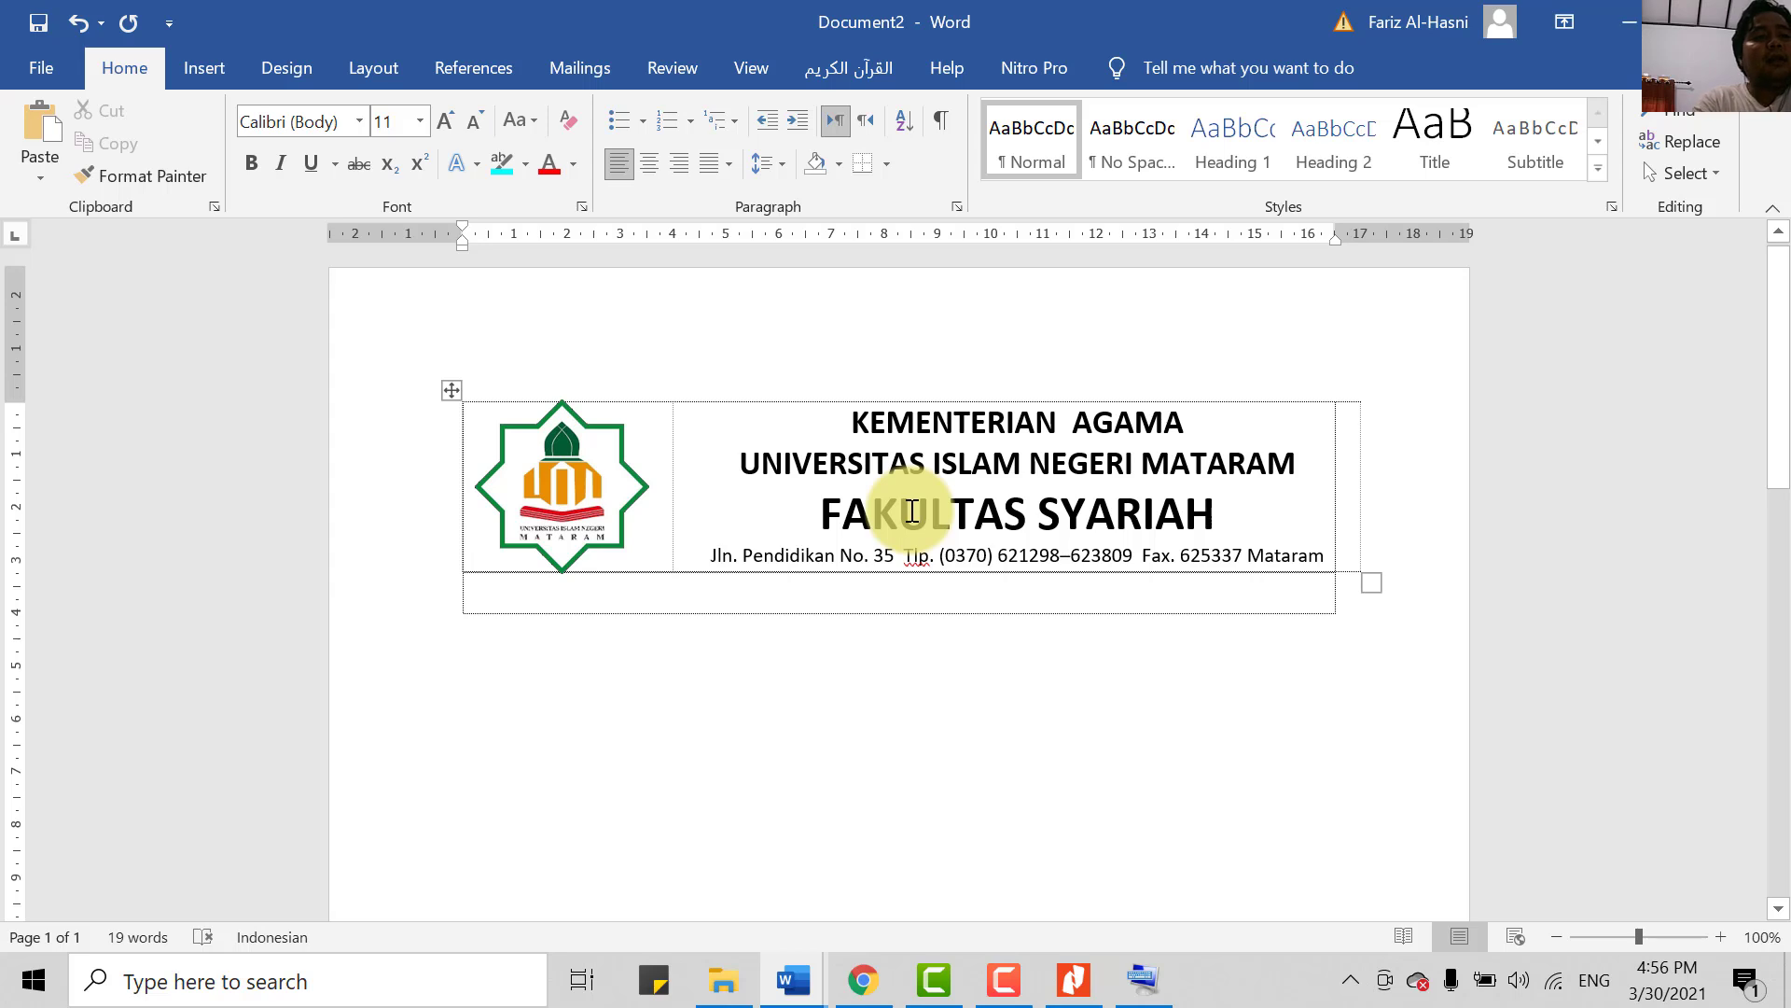
pyautogui.hotkey('ctrl', 'p')
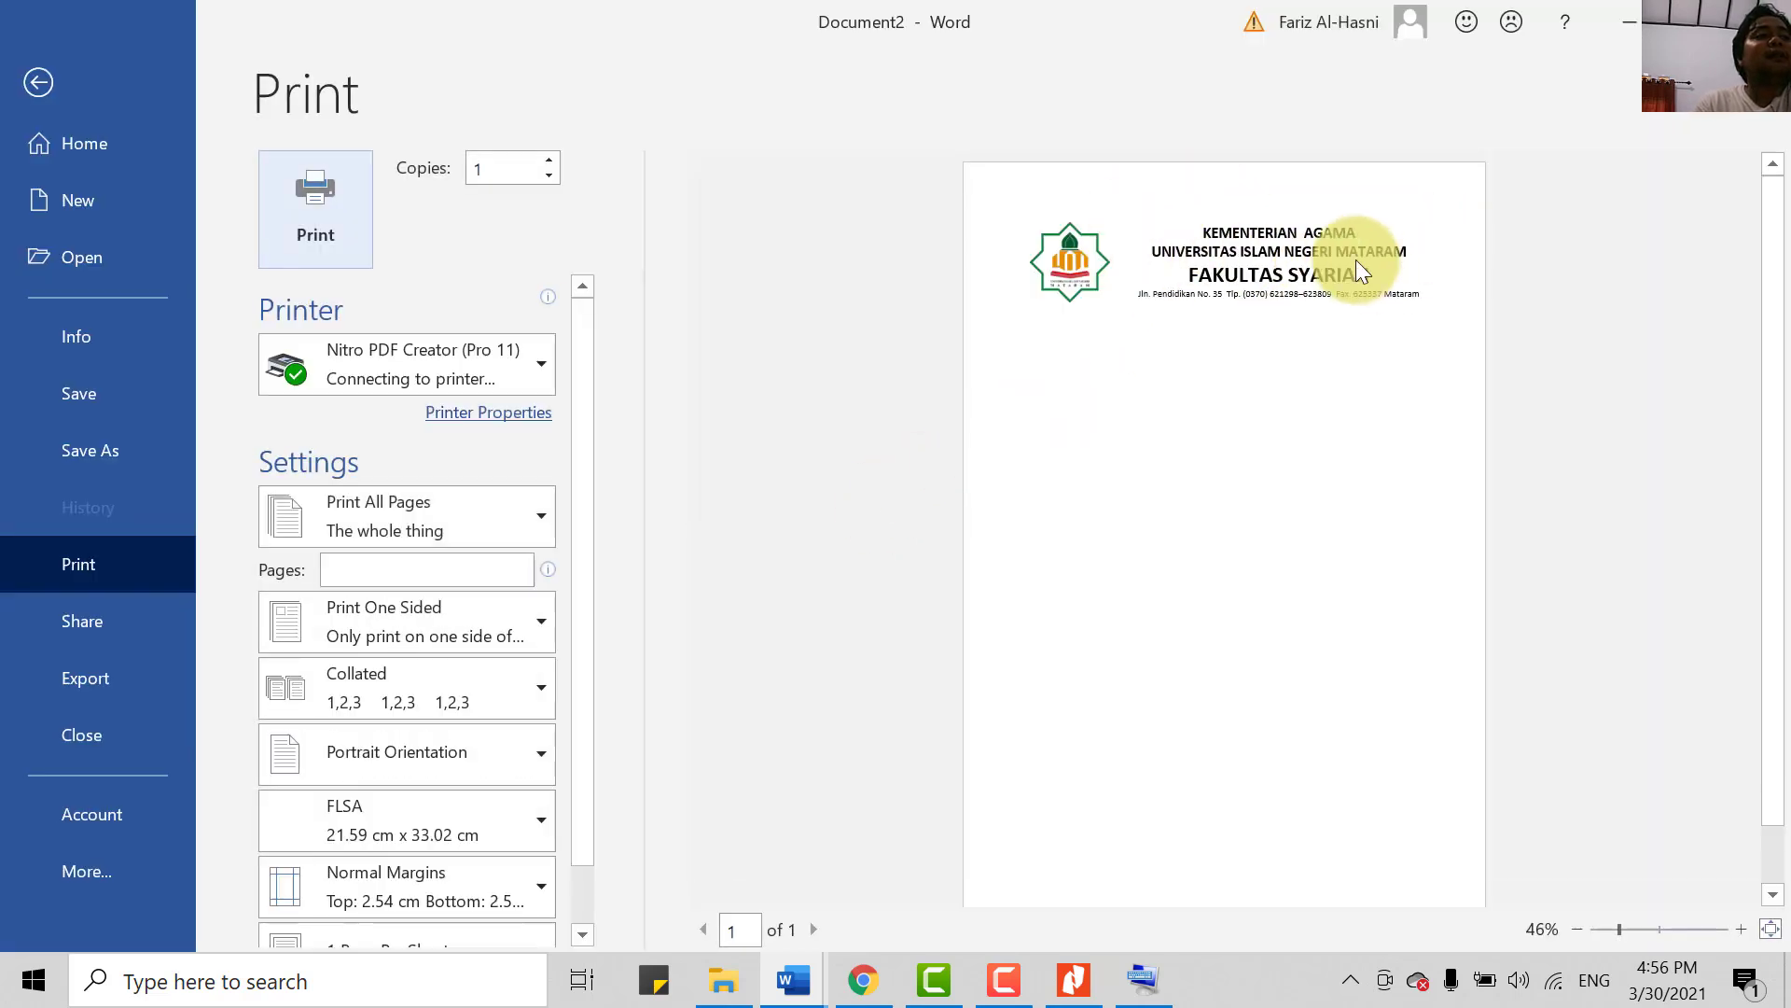
pyautogui.click(19, 88)
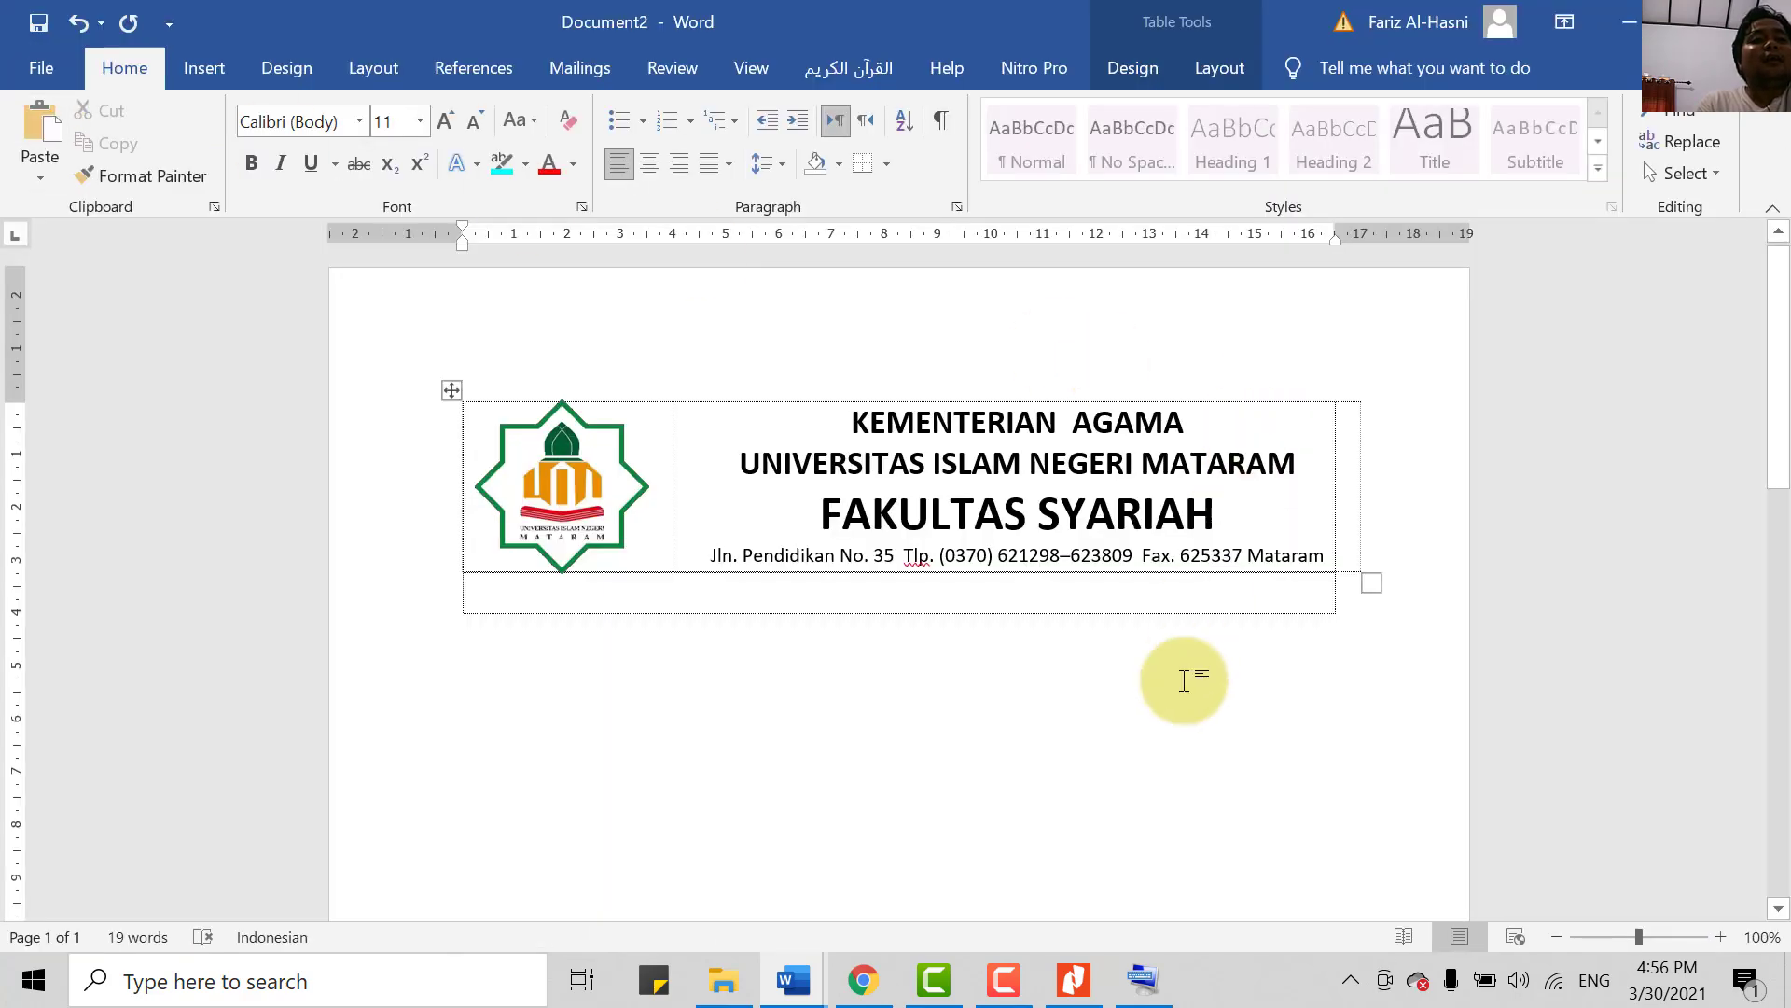
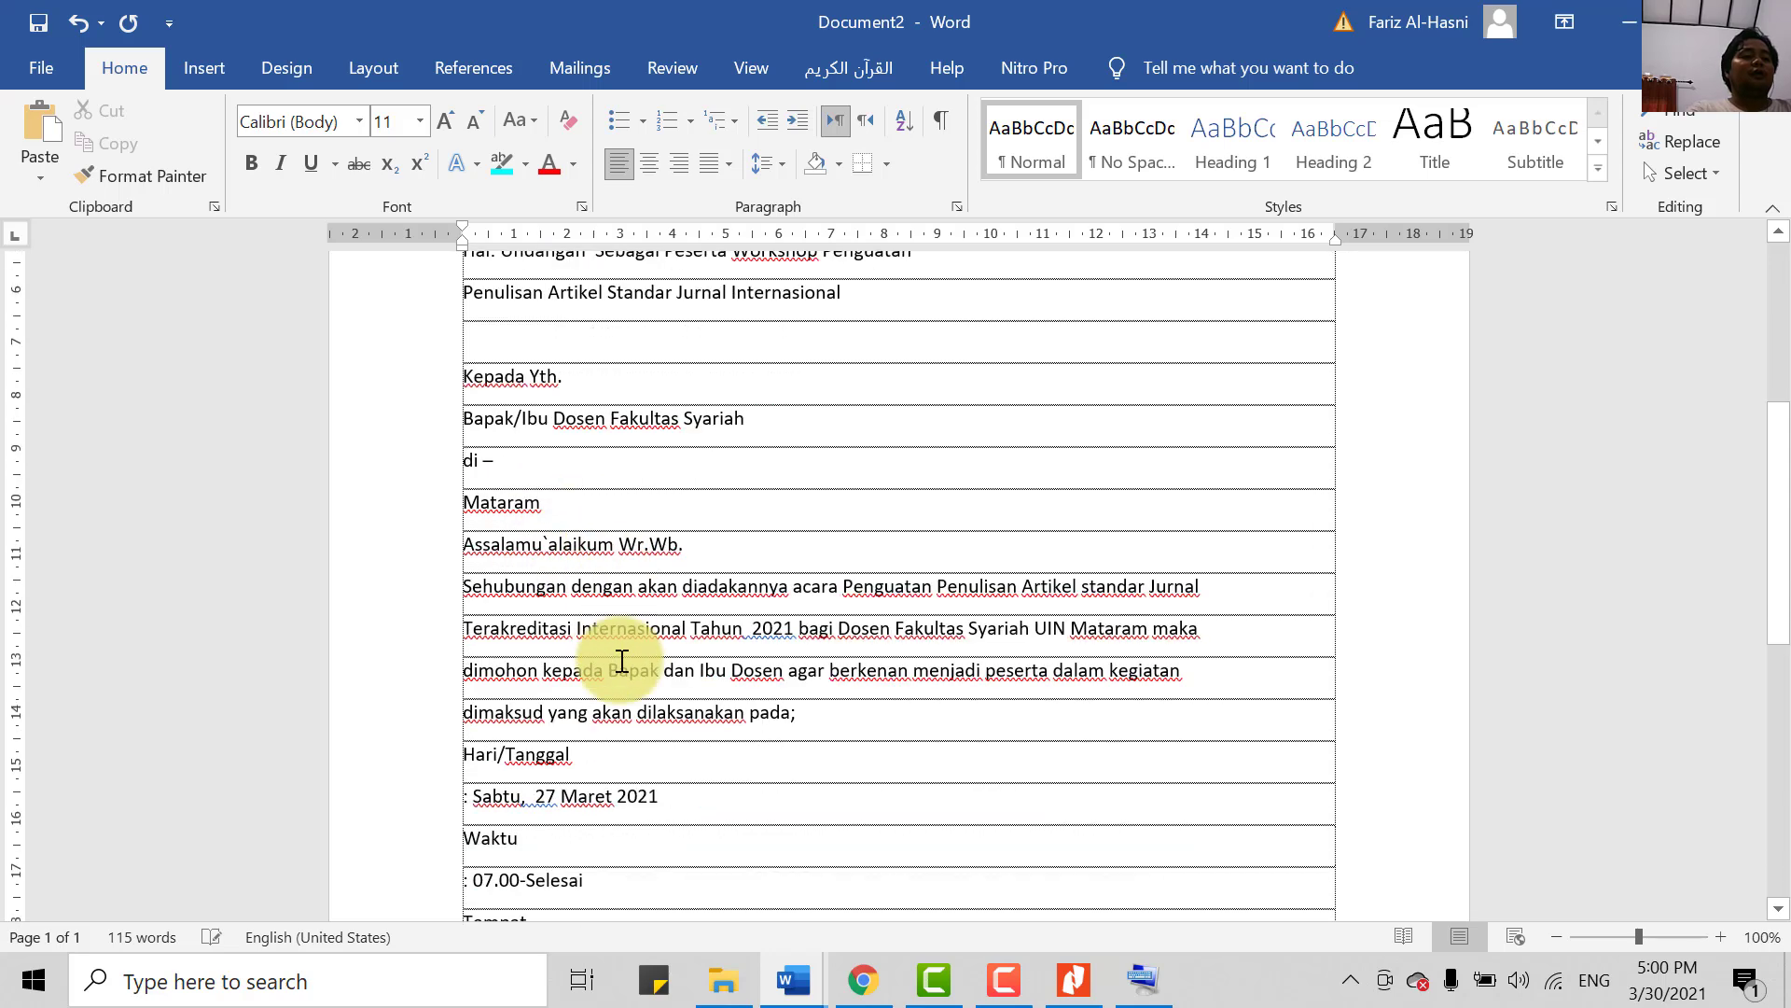
# - Select the letter body from the Nomor line through the Wassalamu`alaikum closing
pyautogui.scroll(2, 681, 774)
pyautogui.scroll(-6, 700, 821)
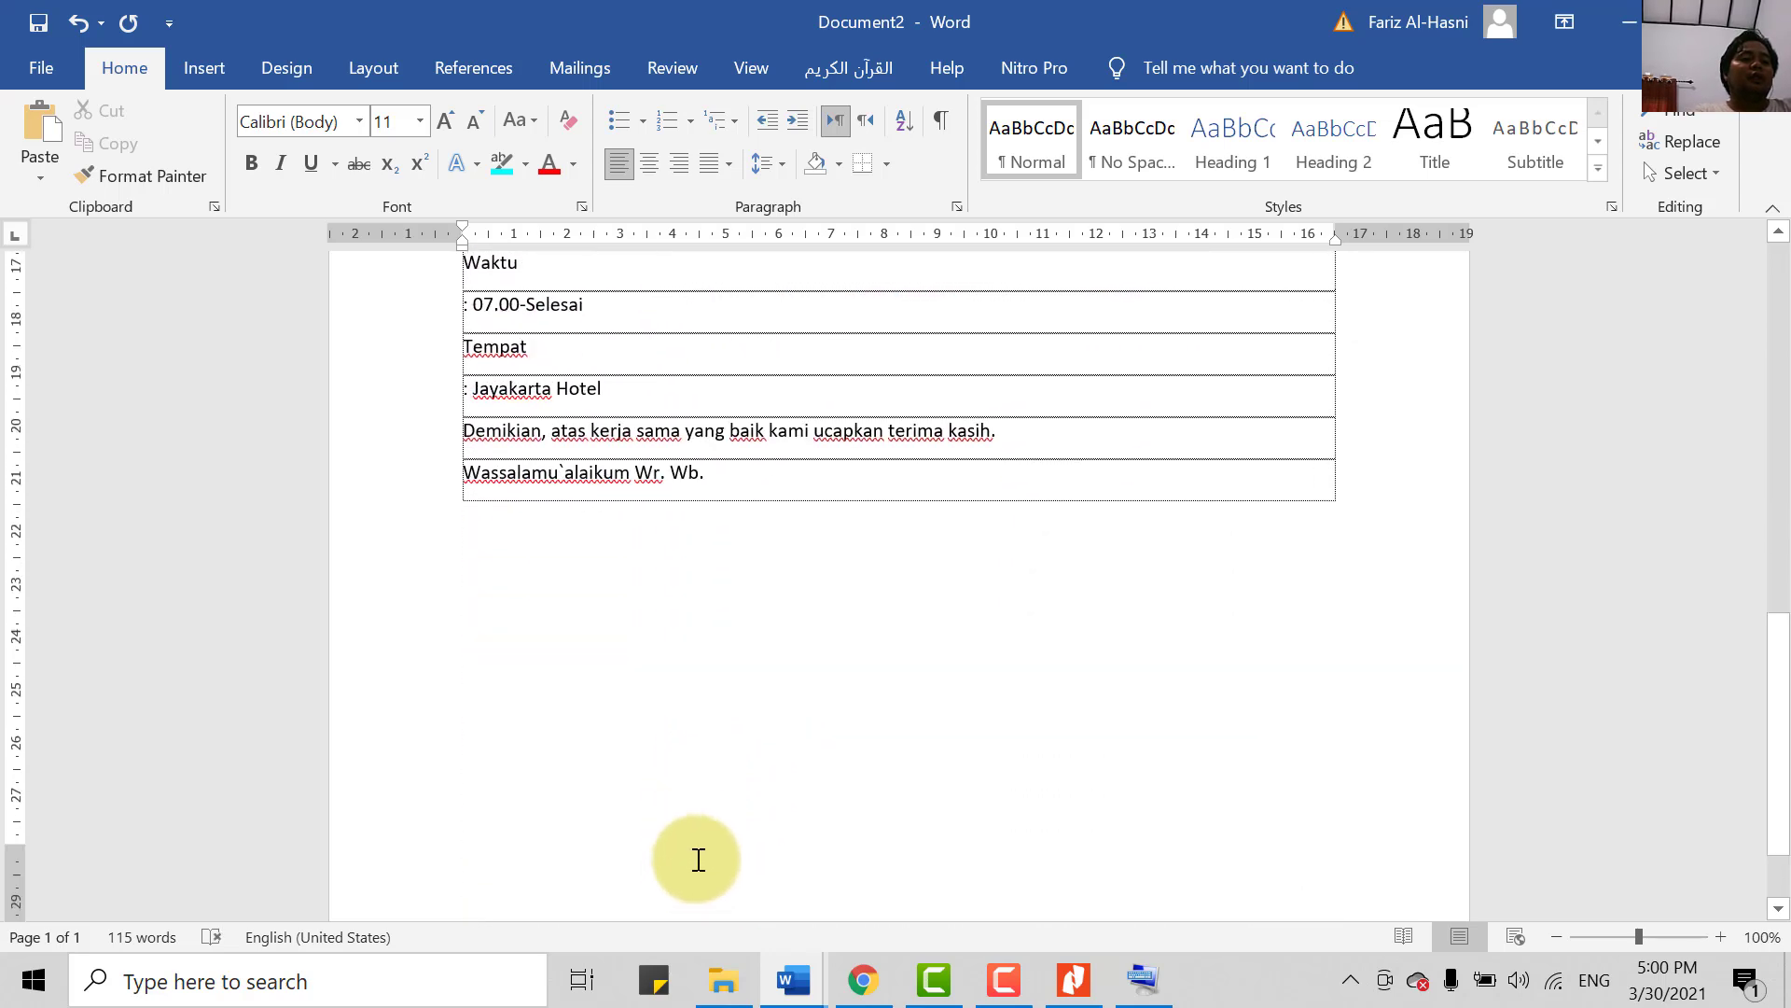
pyautogui.scroll(6, 698, 849)
pyautogui.scroll(1, 691, 823)
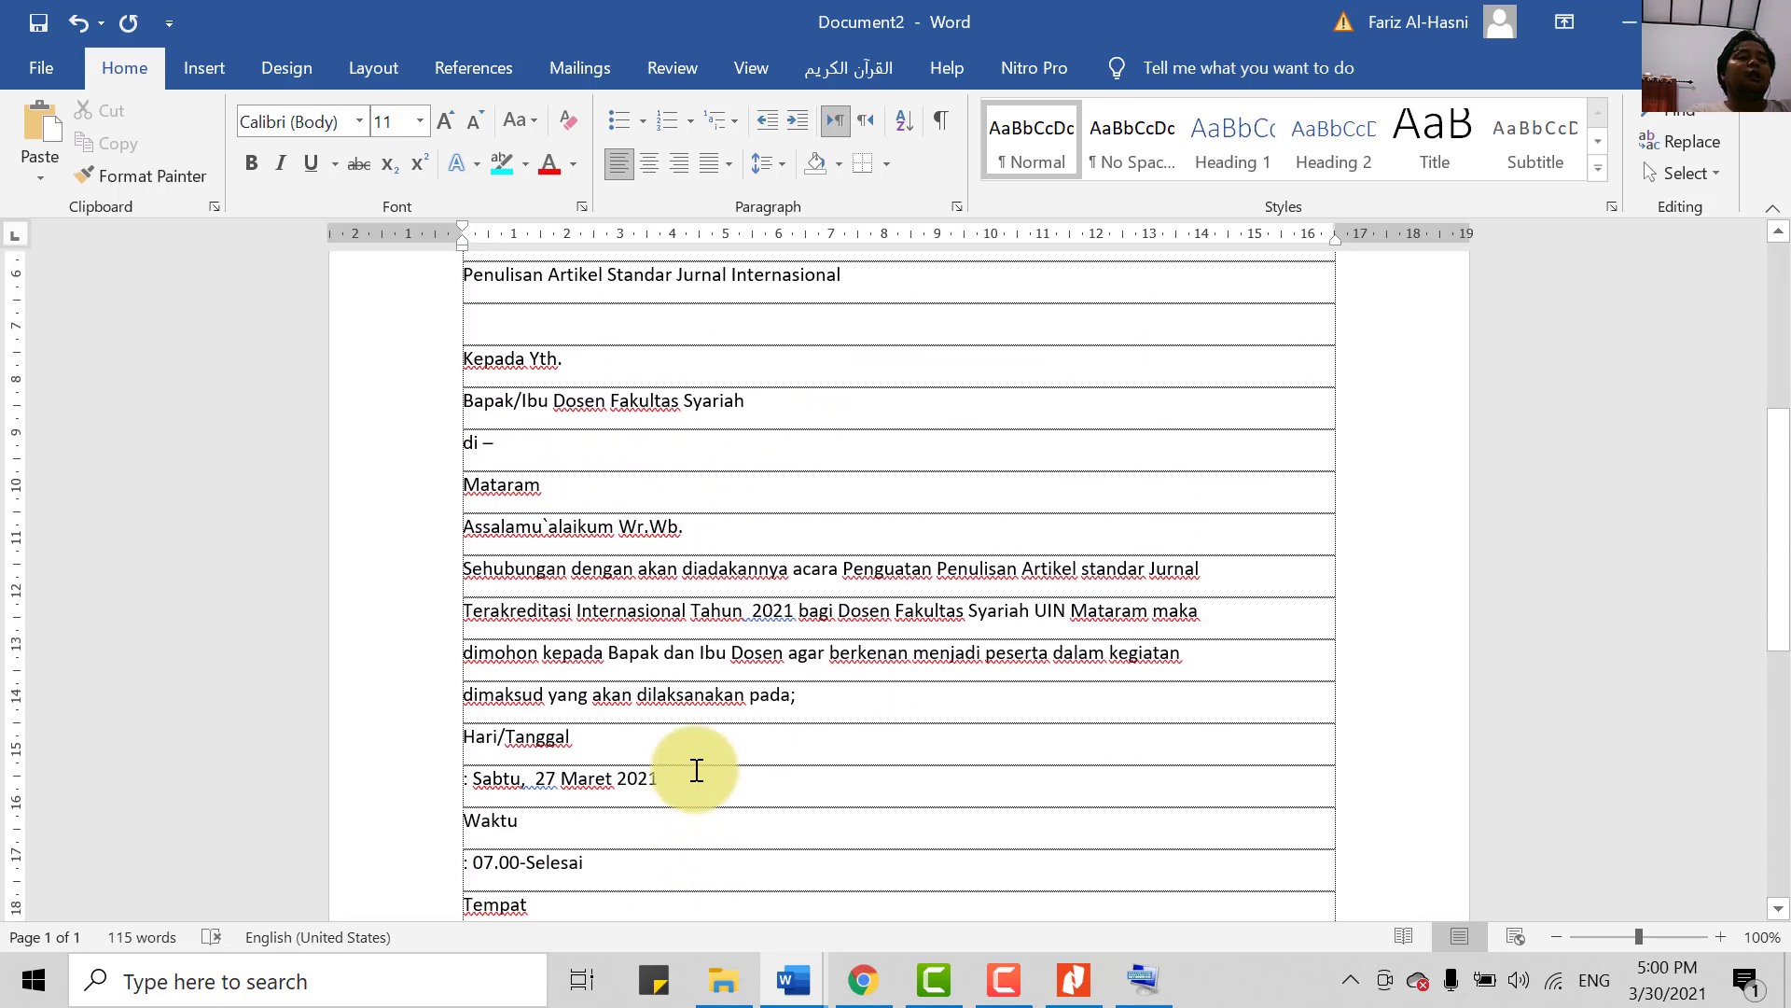
pyautogui.scroll(3, 695, 746)
pyautogui.scroll(-6, 701, 681)
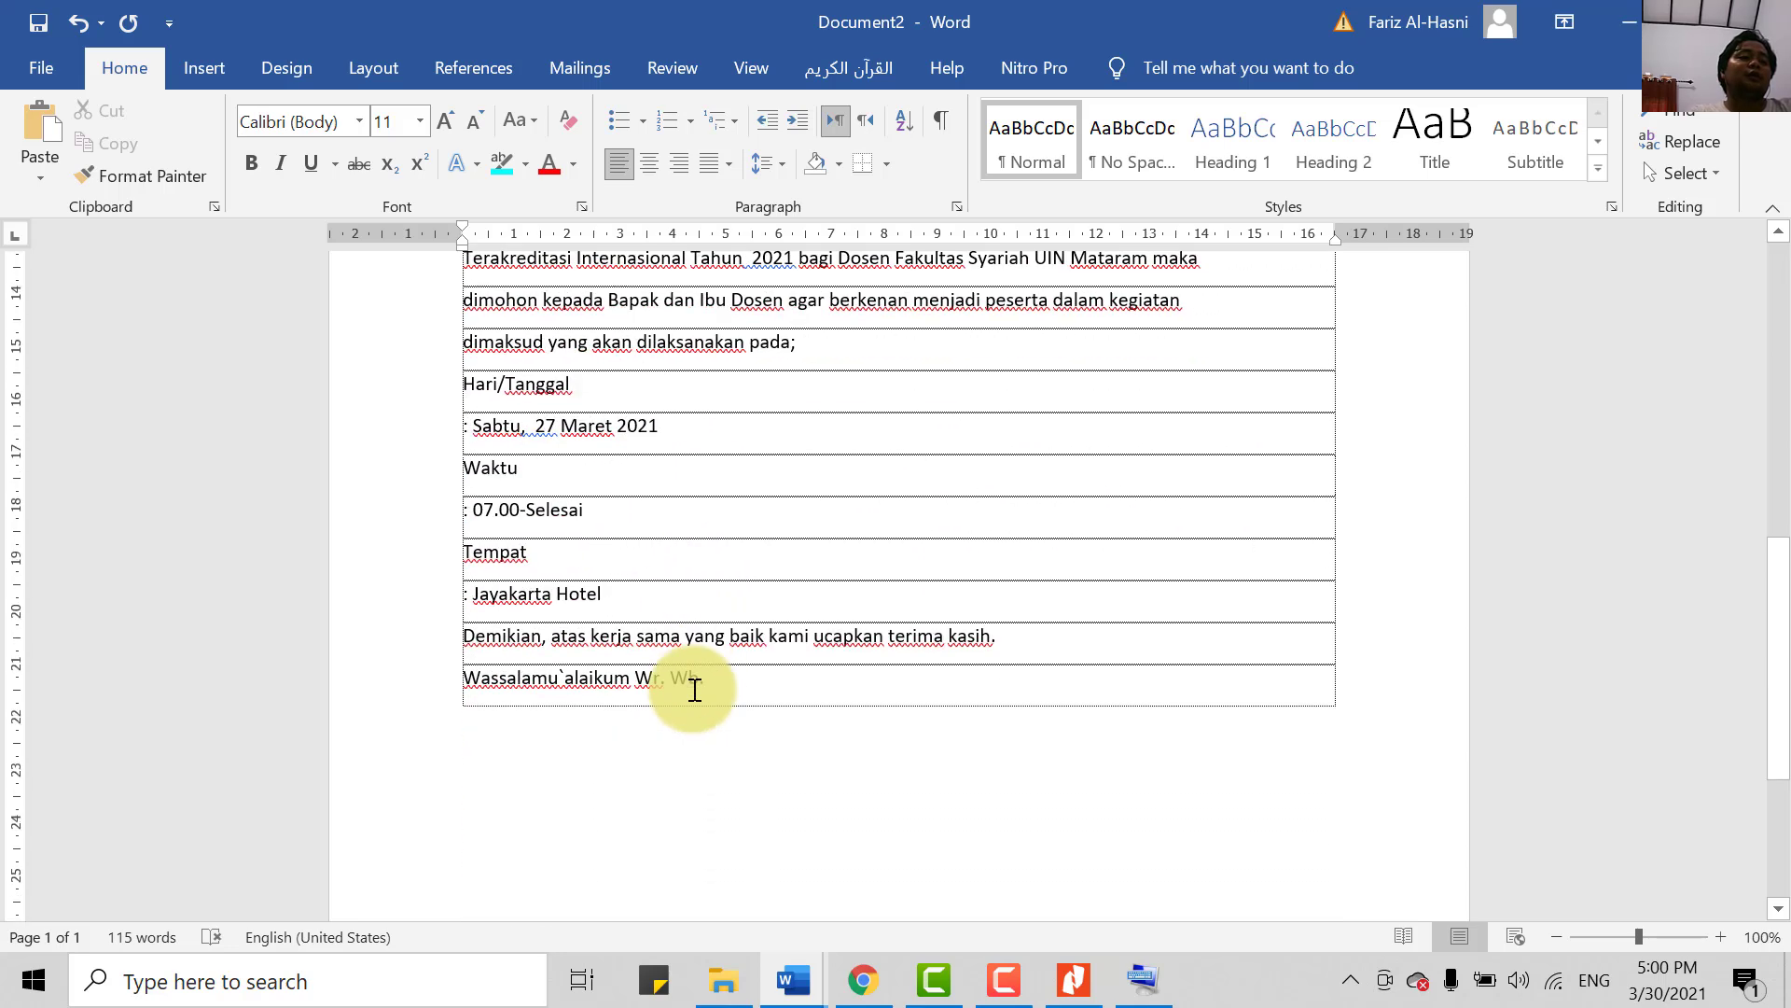
pyautogui.scroll(5, 704, 732)
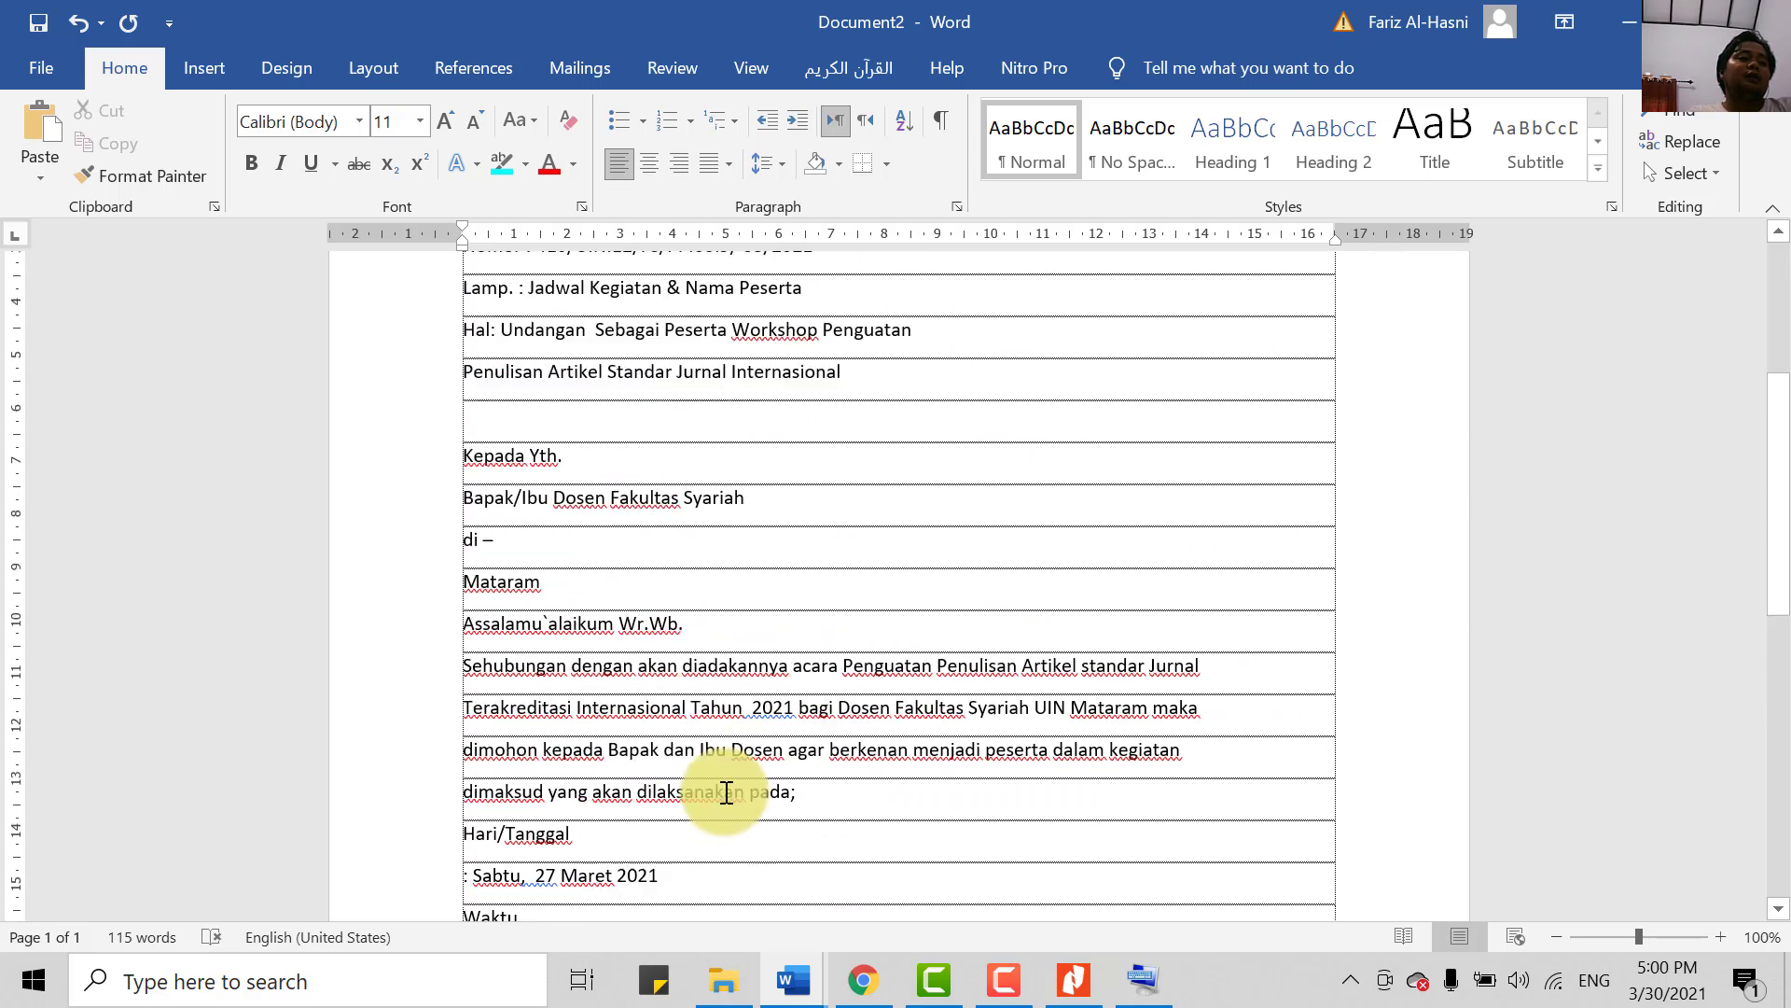
pyautogui.scroll(2, 727, 792)
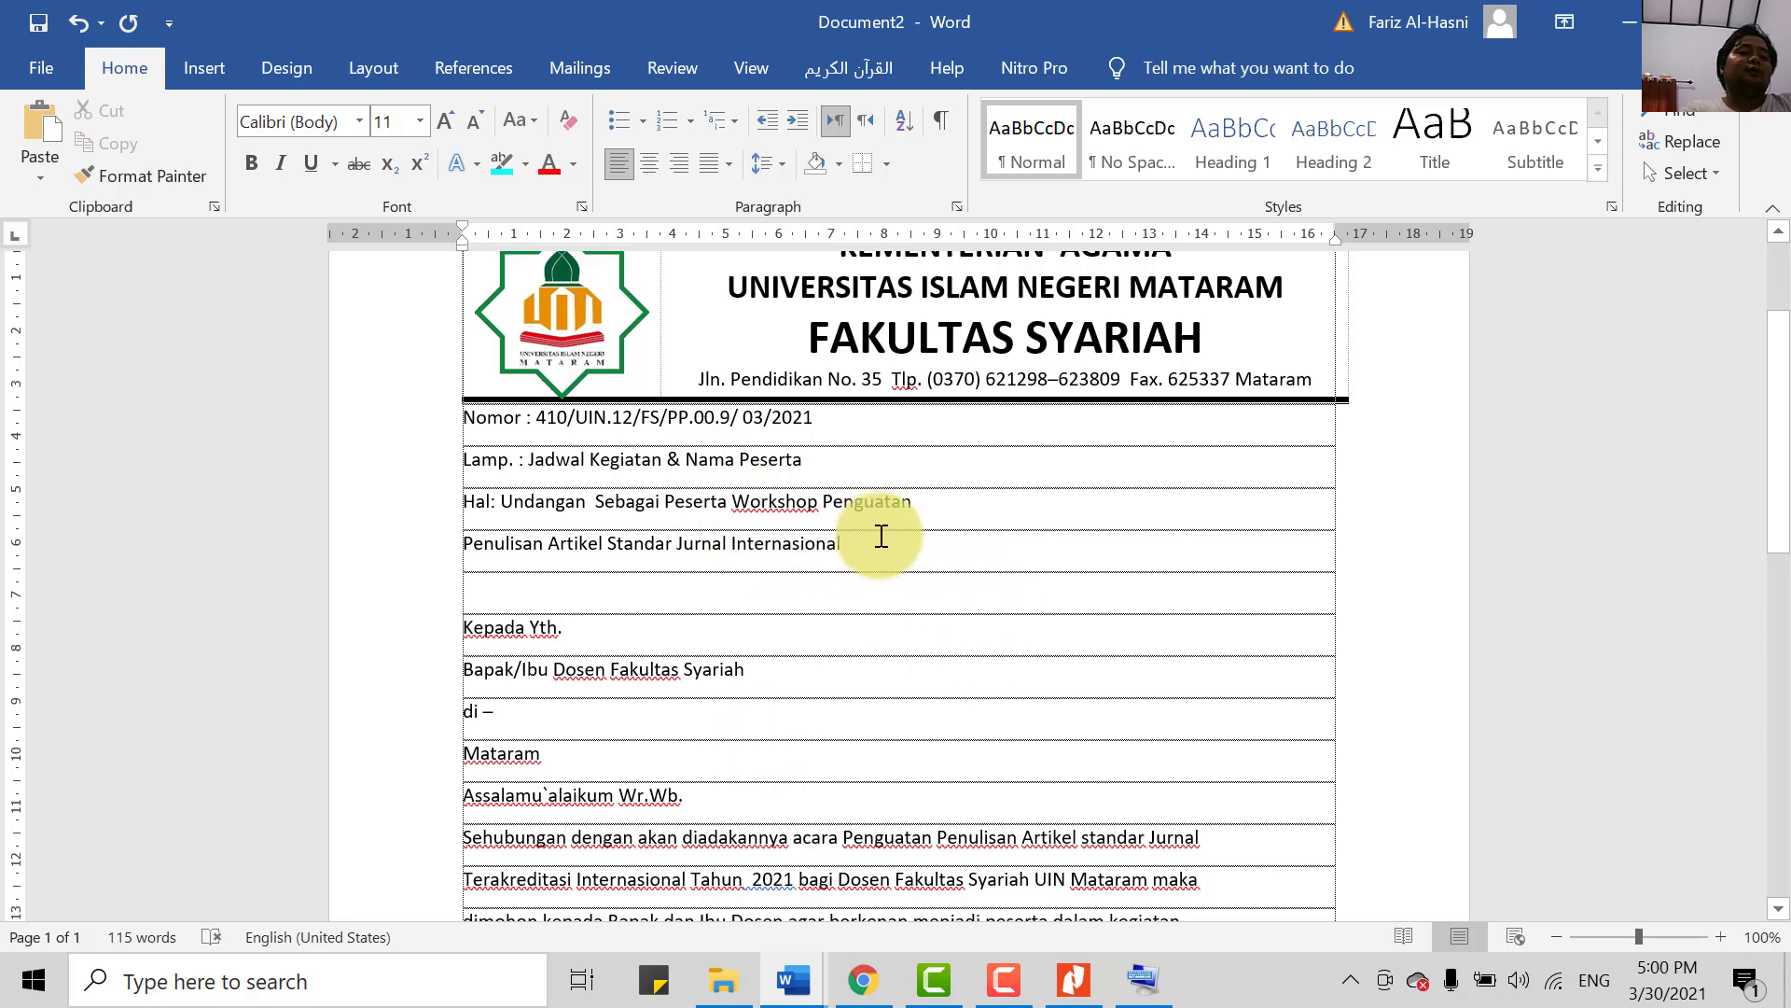
pyautogui.scroll(-1, 569, 578)
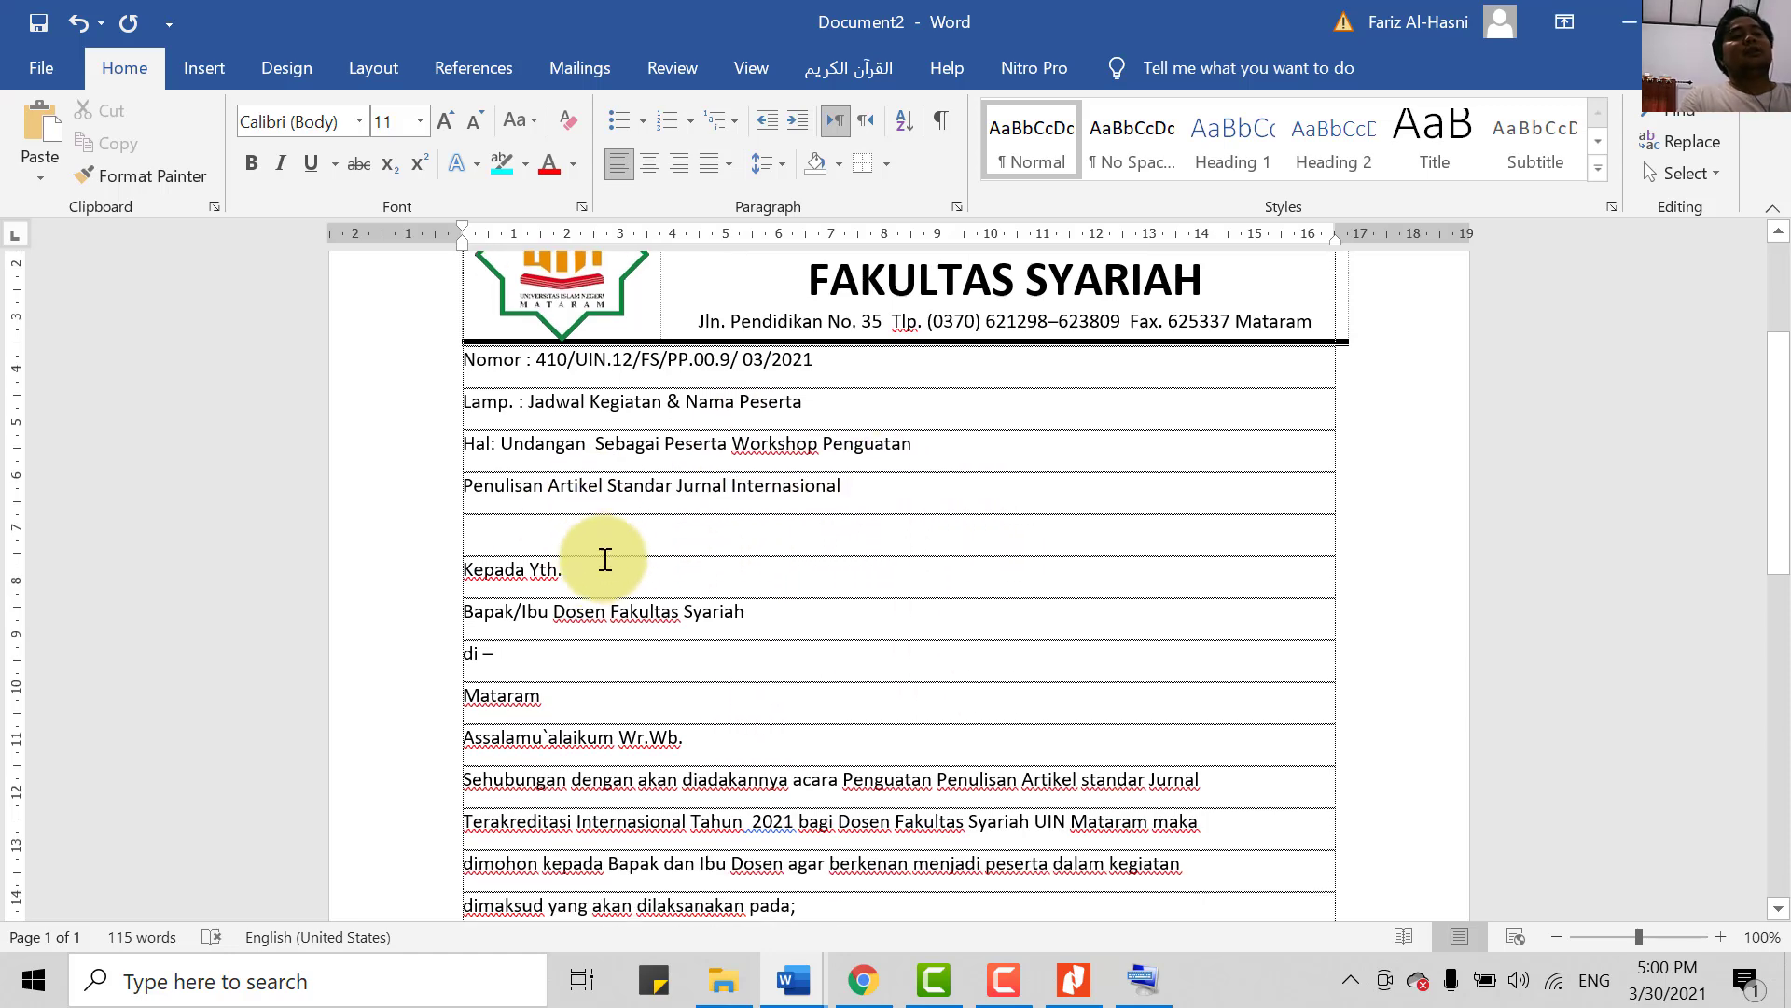
pyautogui.scroll(-2, 622, 534)
pyautogui.scroll(3, 607, 625)
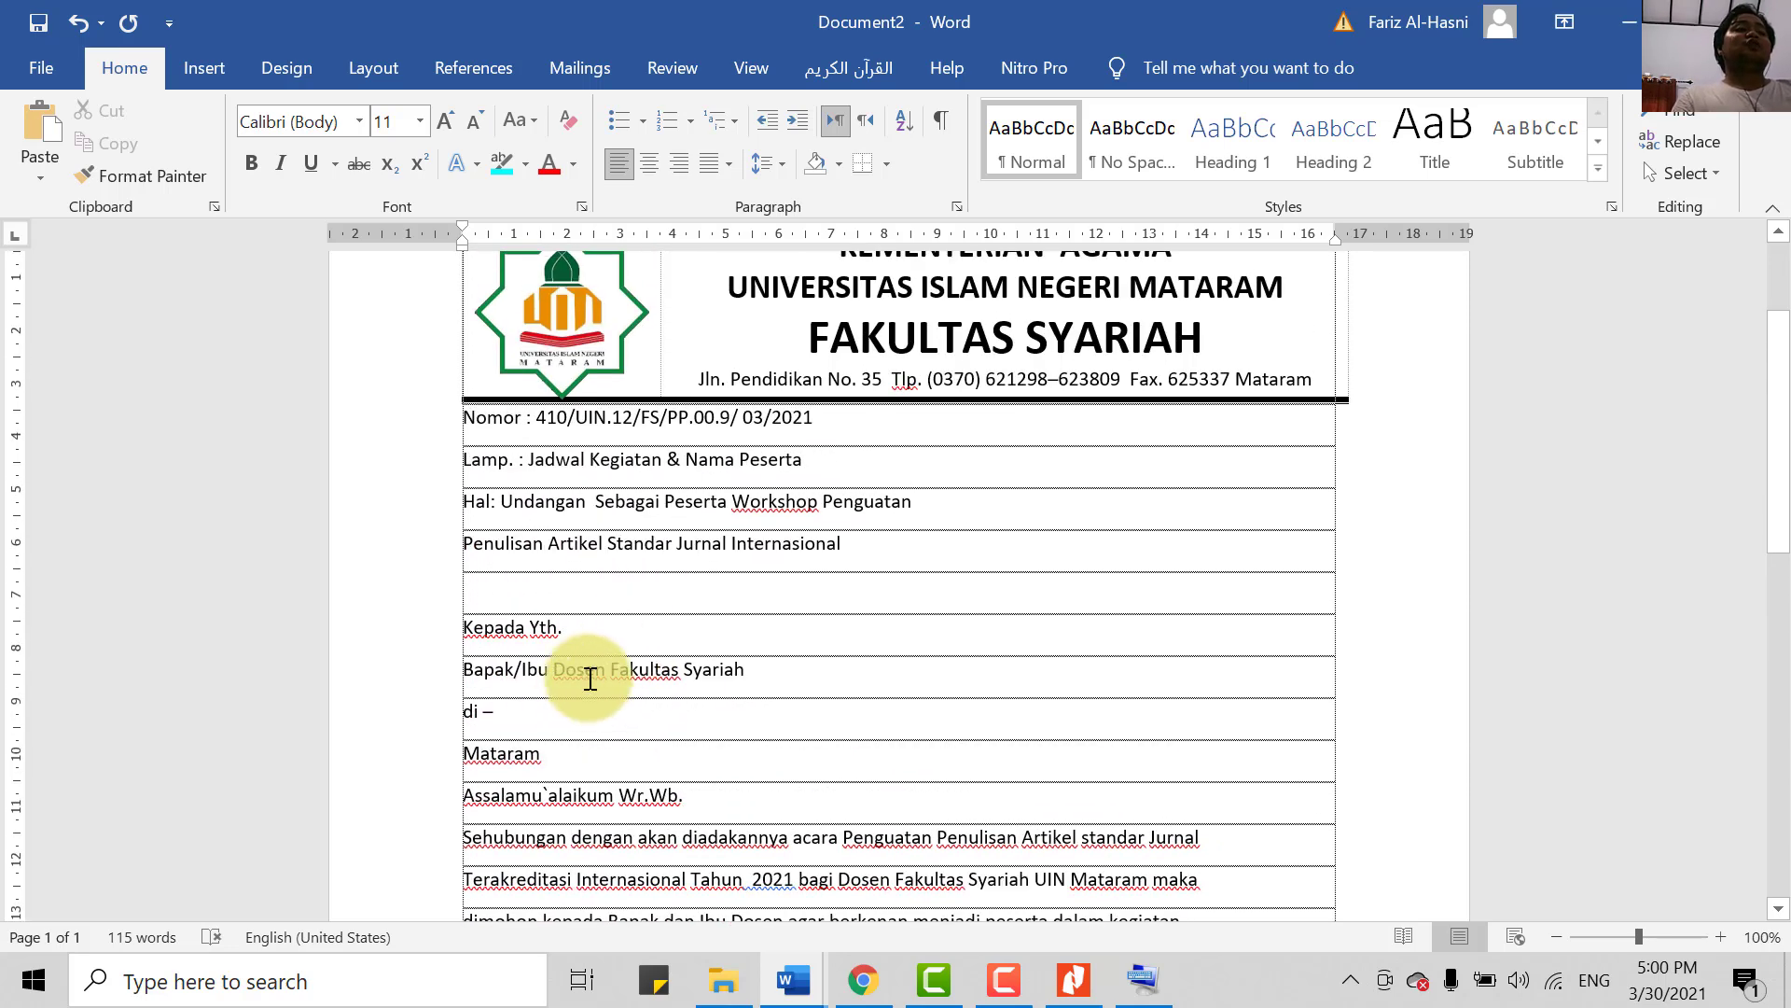
pyautogui.scroll(-2, 643, 616)
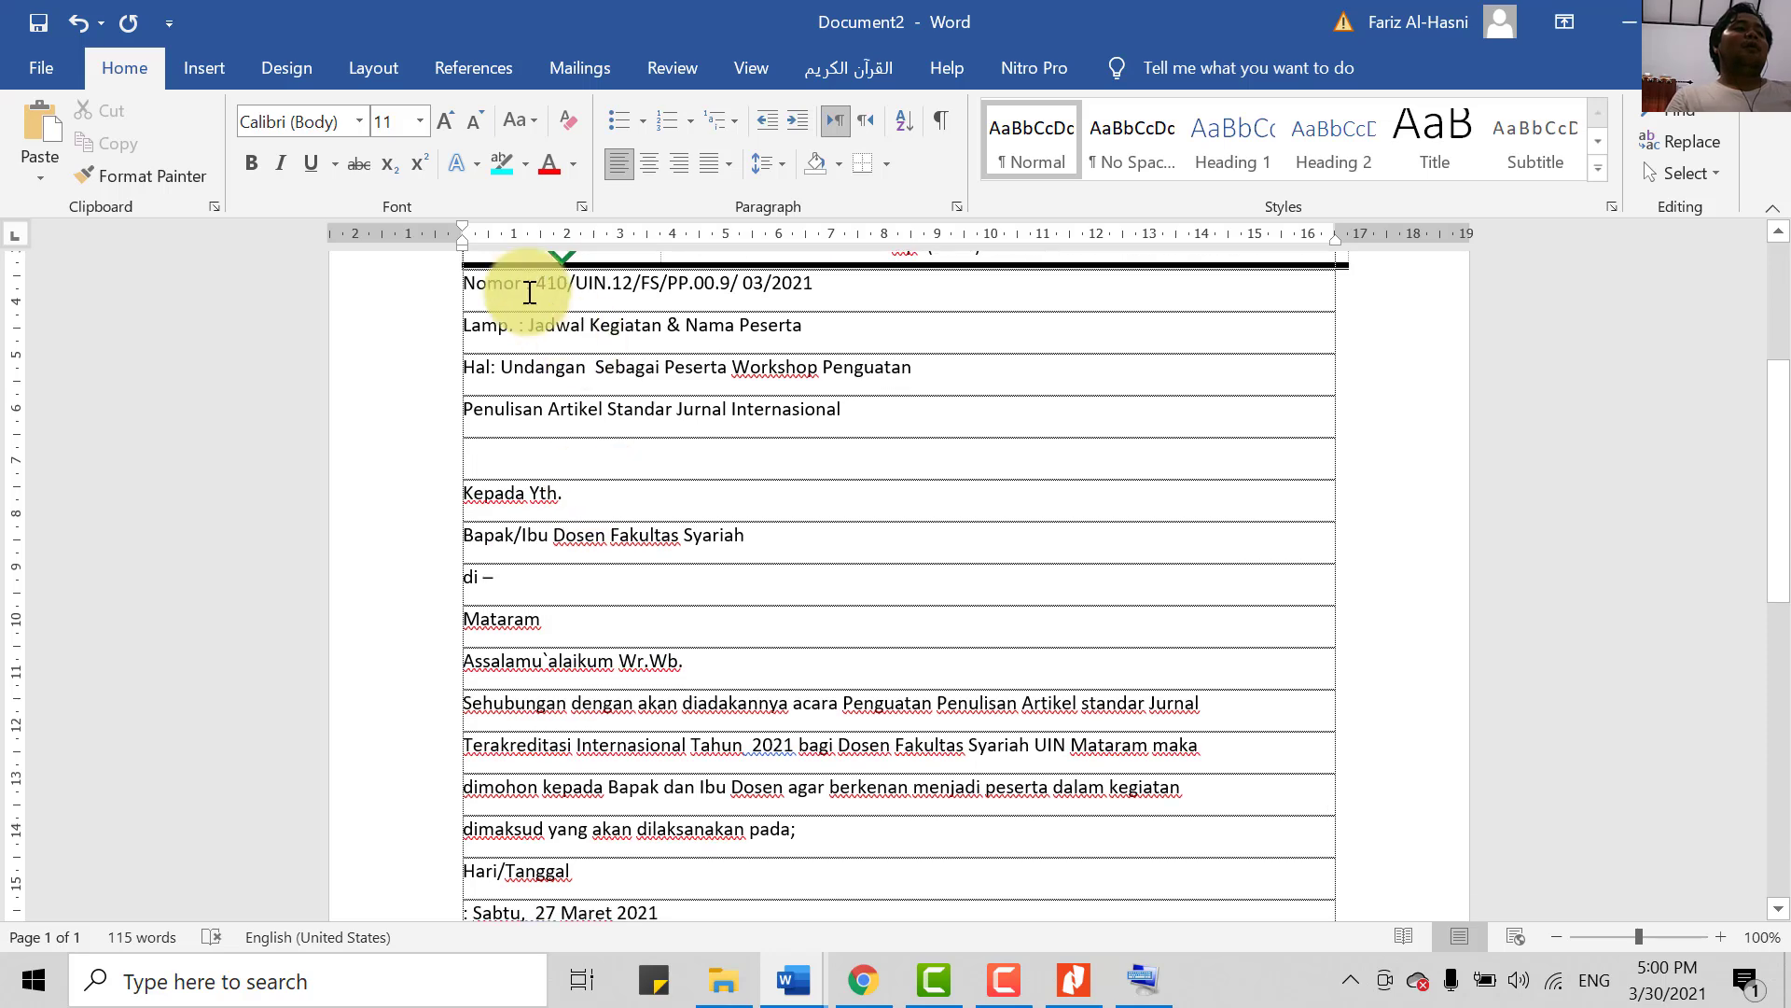
pyautogui.moveTo(462, 285); pyautogui.dragTo(960, 867)
pyautogui.scroll(-2, 948, 460)
pyautogui.scroll(2, 898, 723)
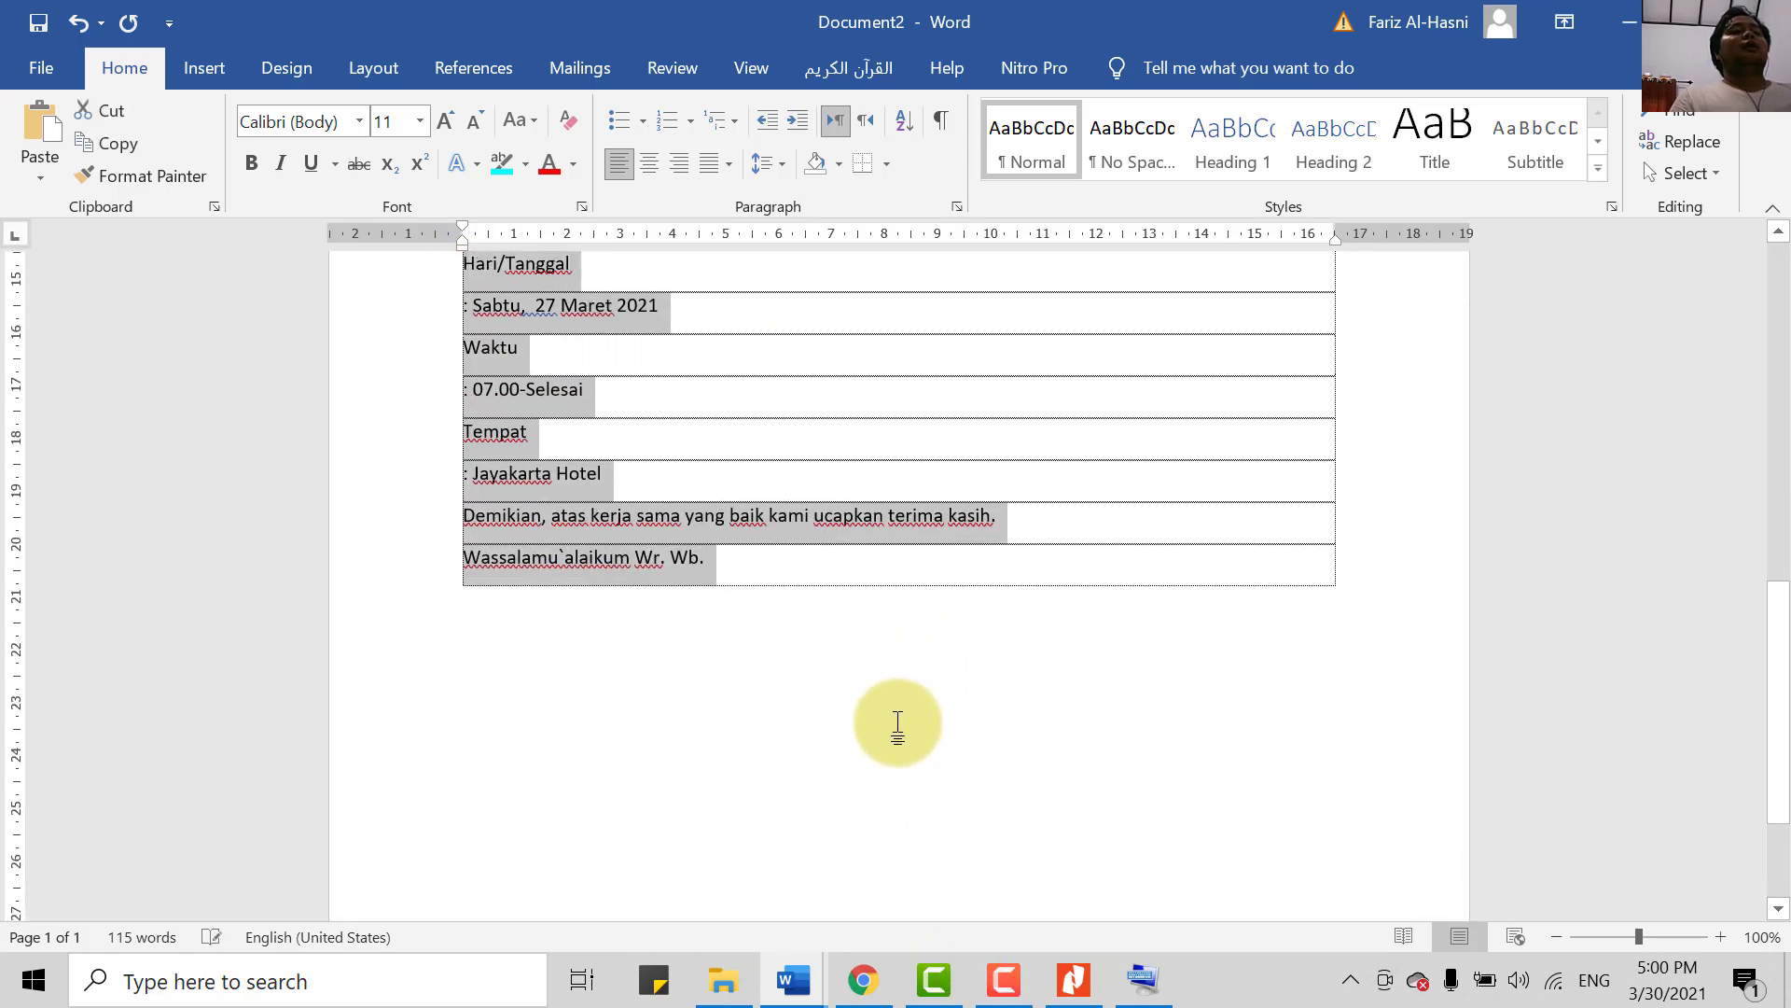
pyautogui.scroll(9, 896, 719)
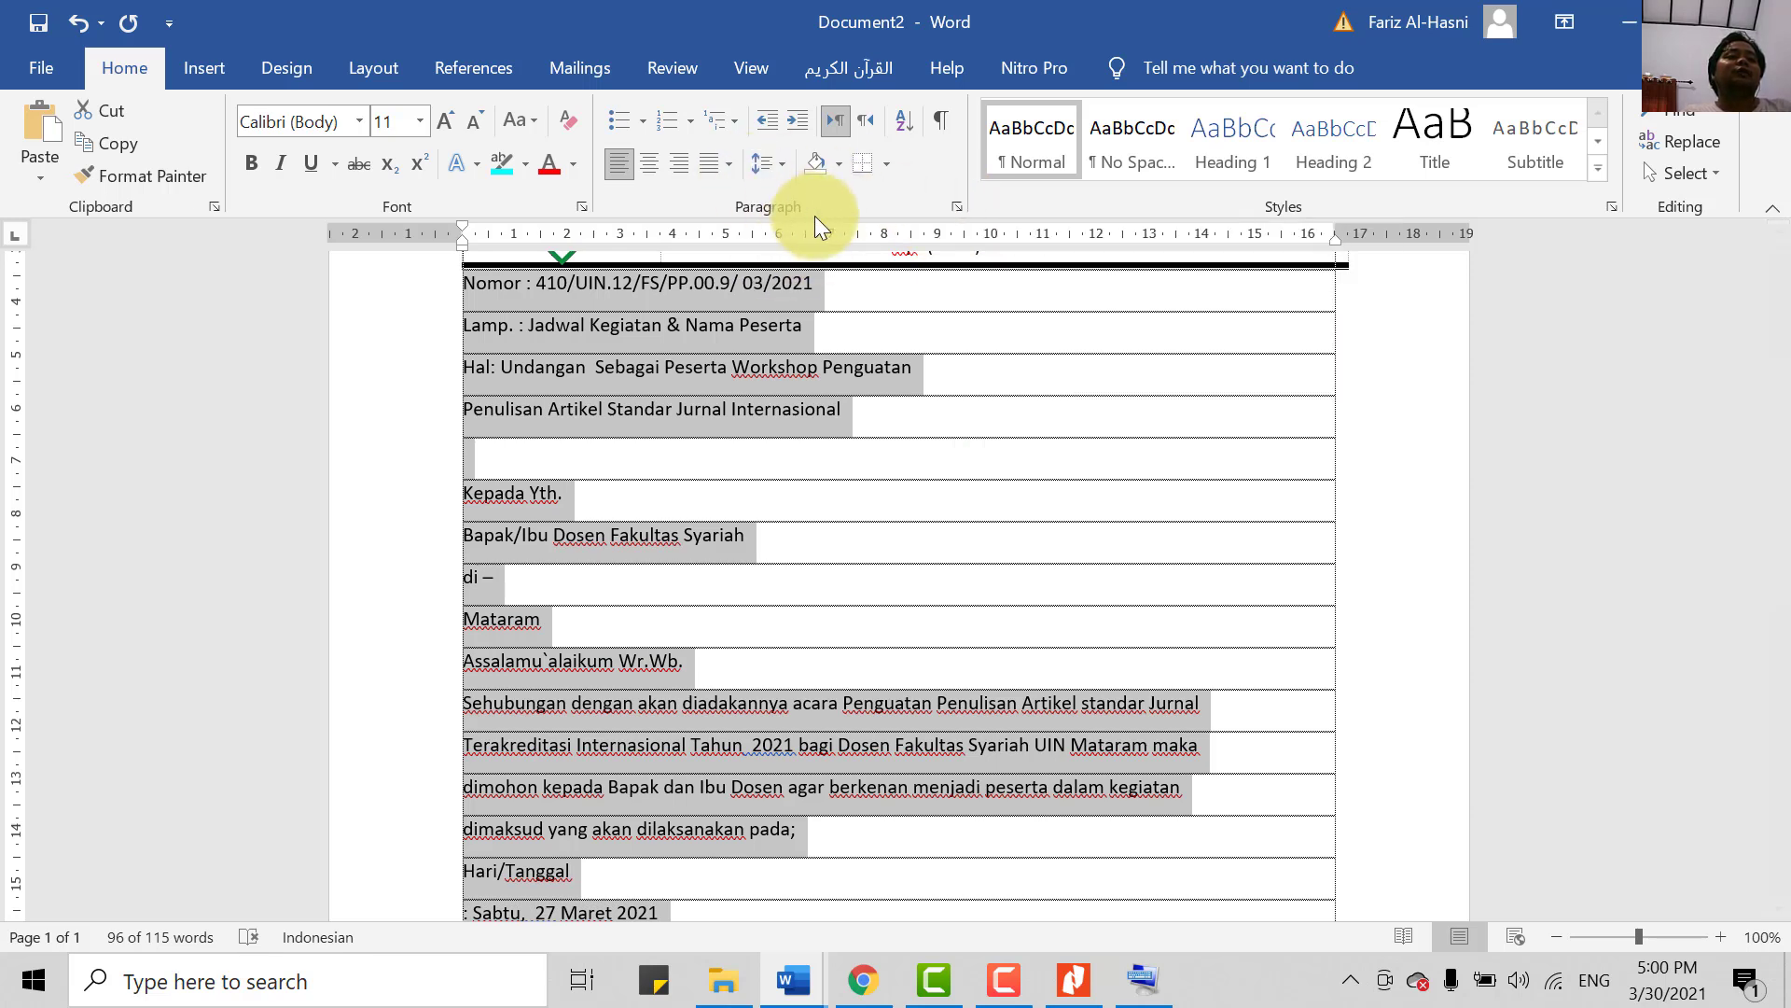
# - Give the selected letter text Single line spacing and 0 pt spacing after
pyautogui.click(958, 207)
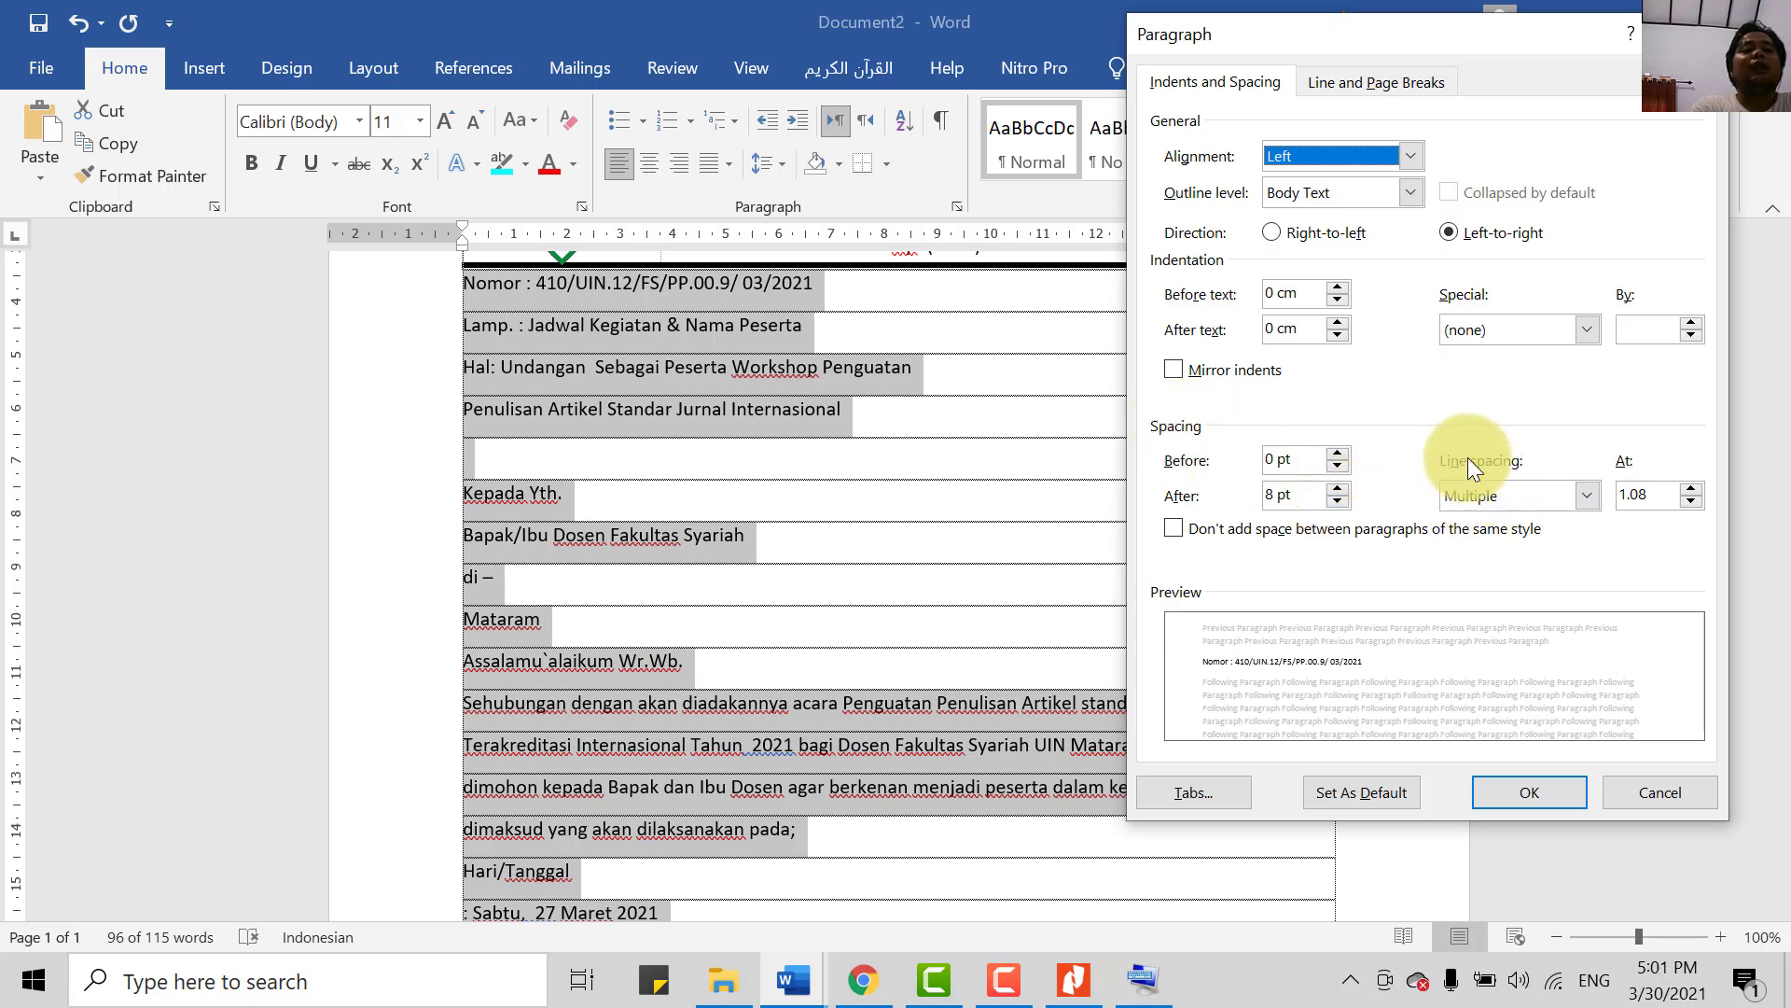
pyautogui.click(1502, 500)
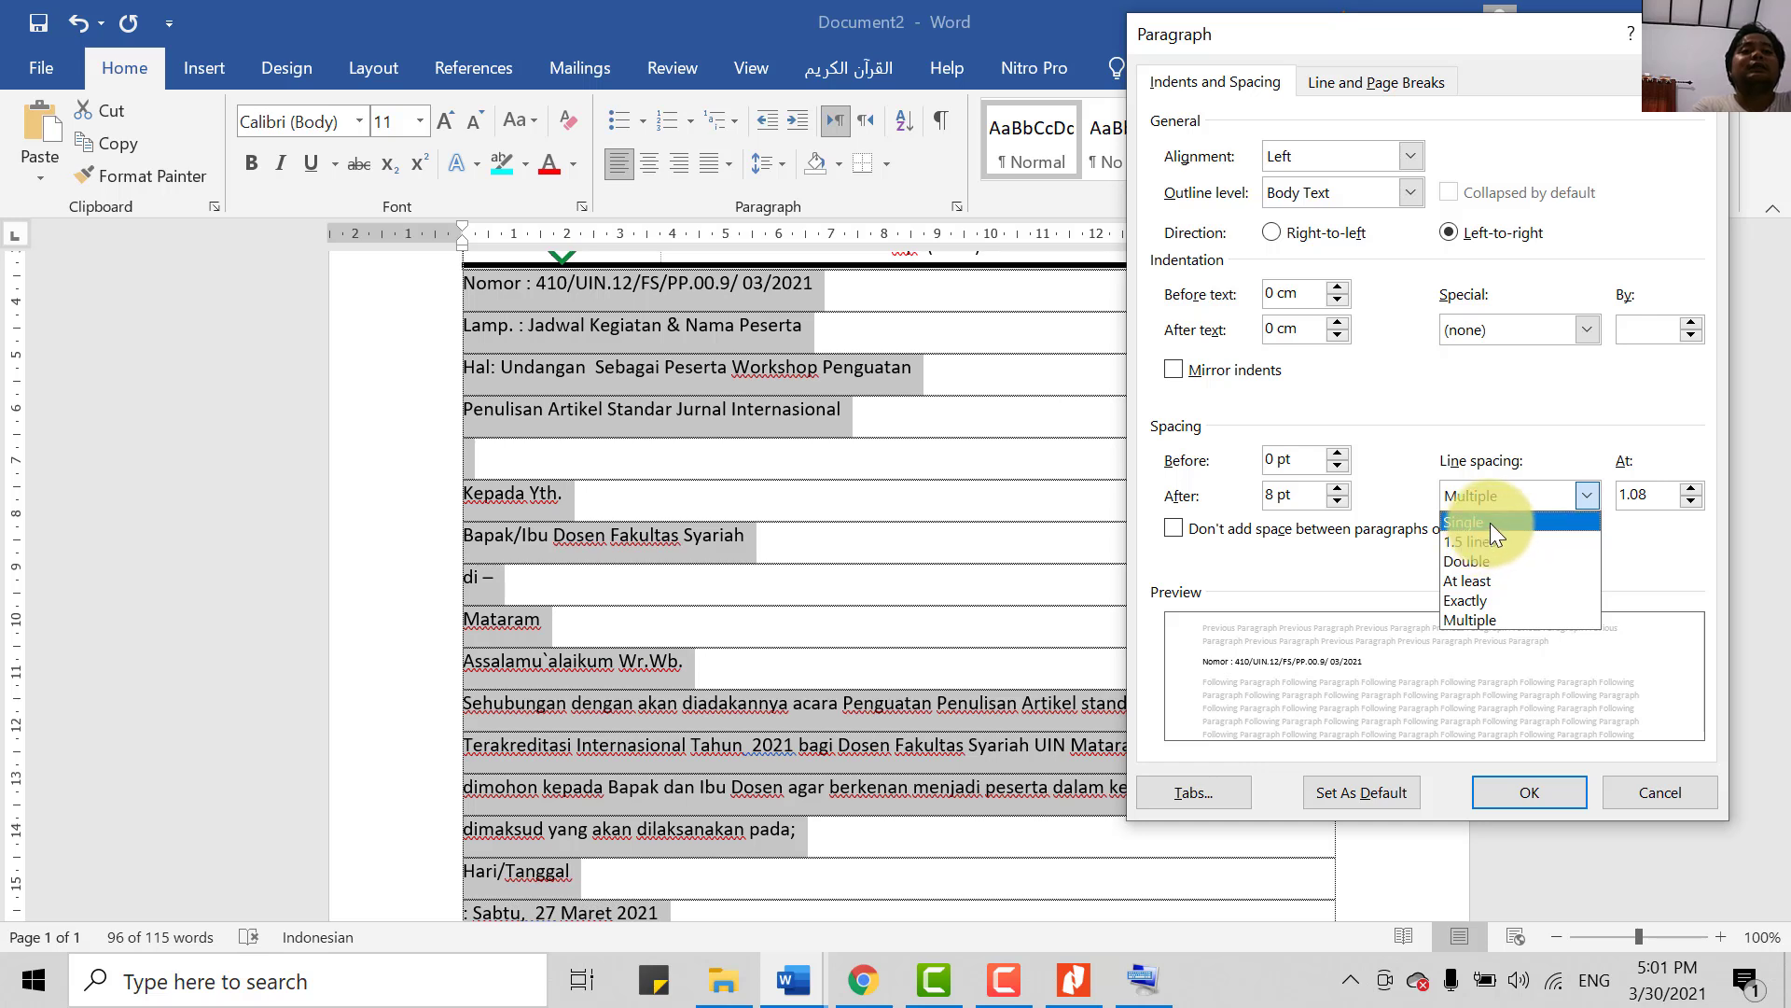
pyautogui.click(1491, 522)
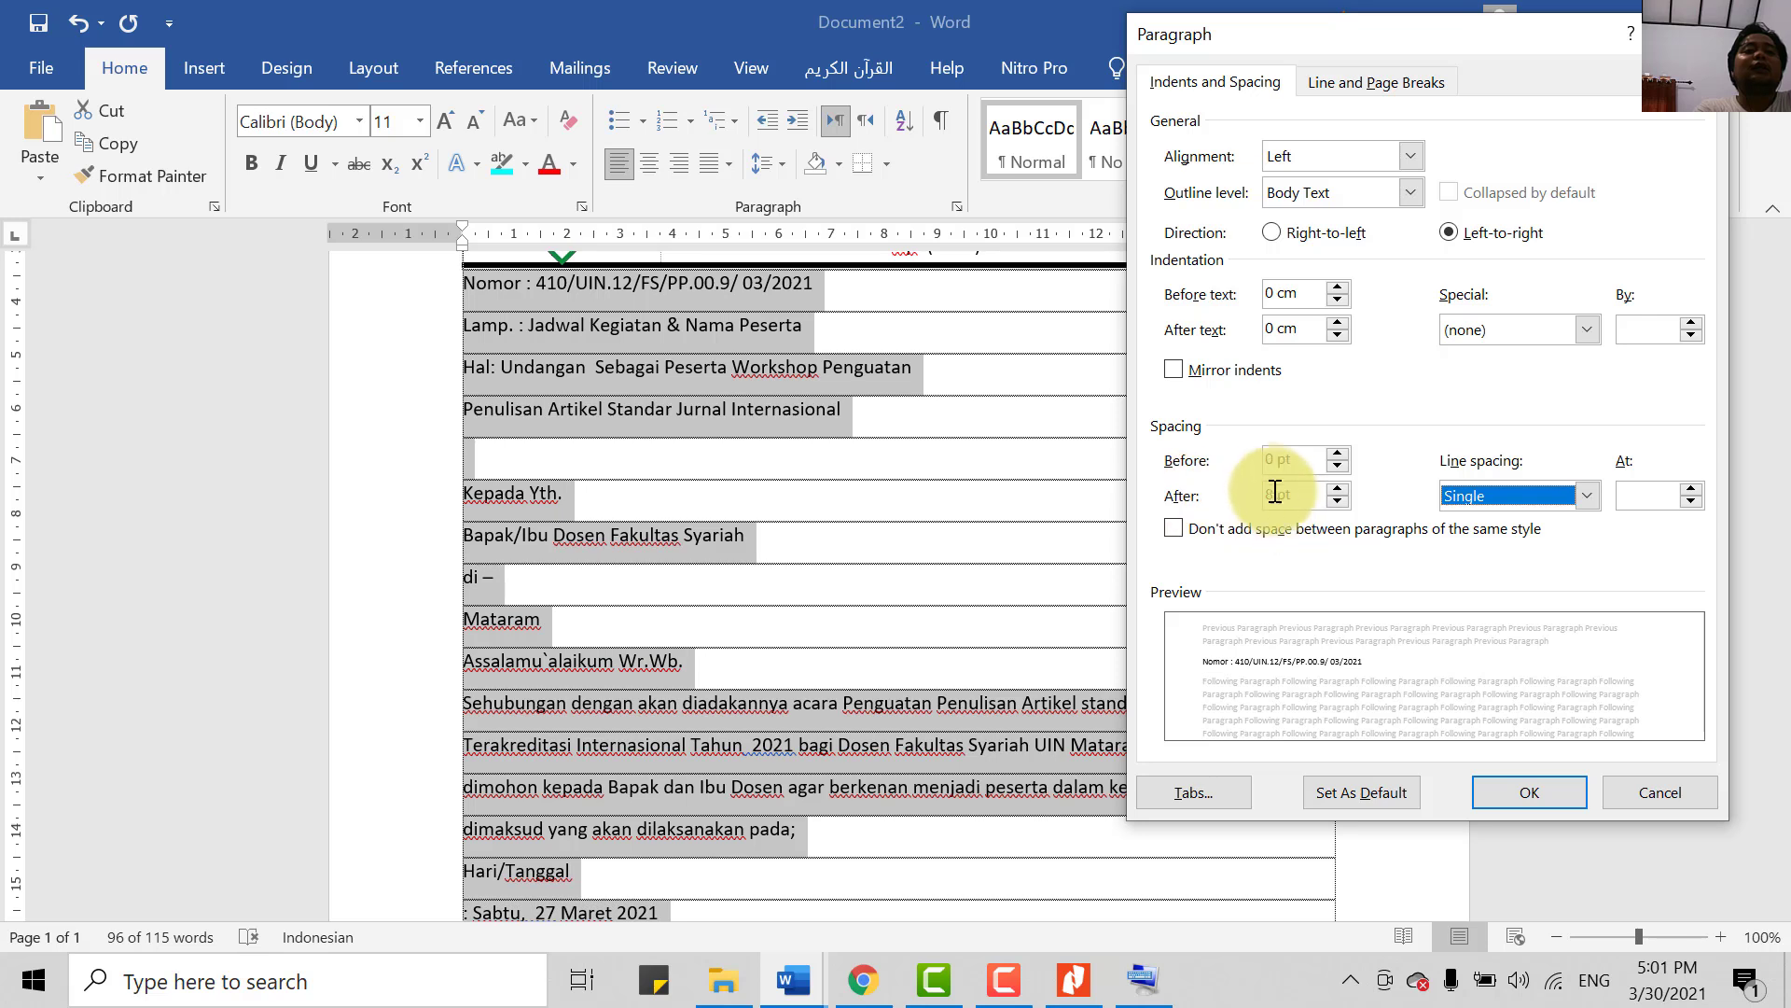
pyautogui.click(1338, 502)
pyautogui.click(1342, 502)
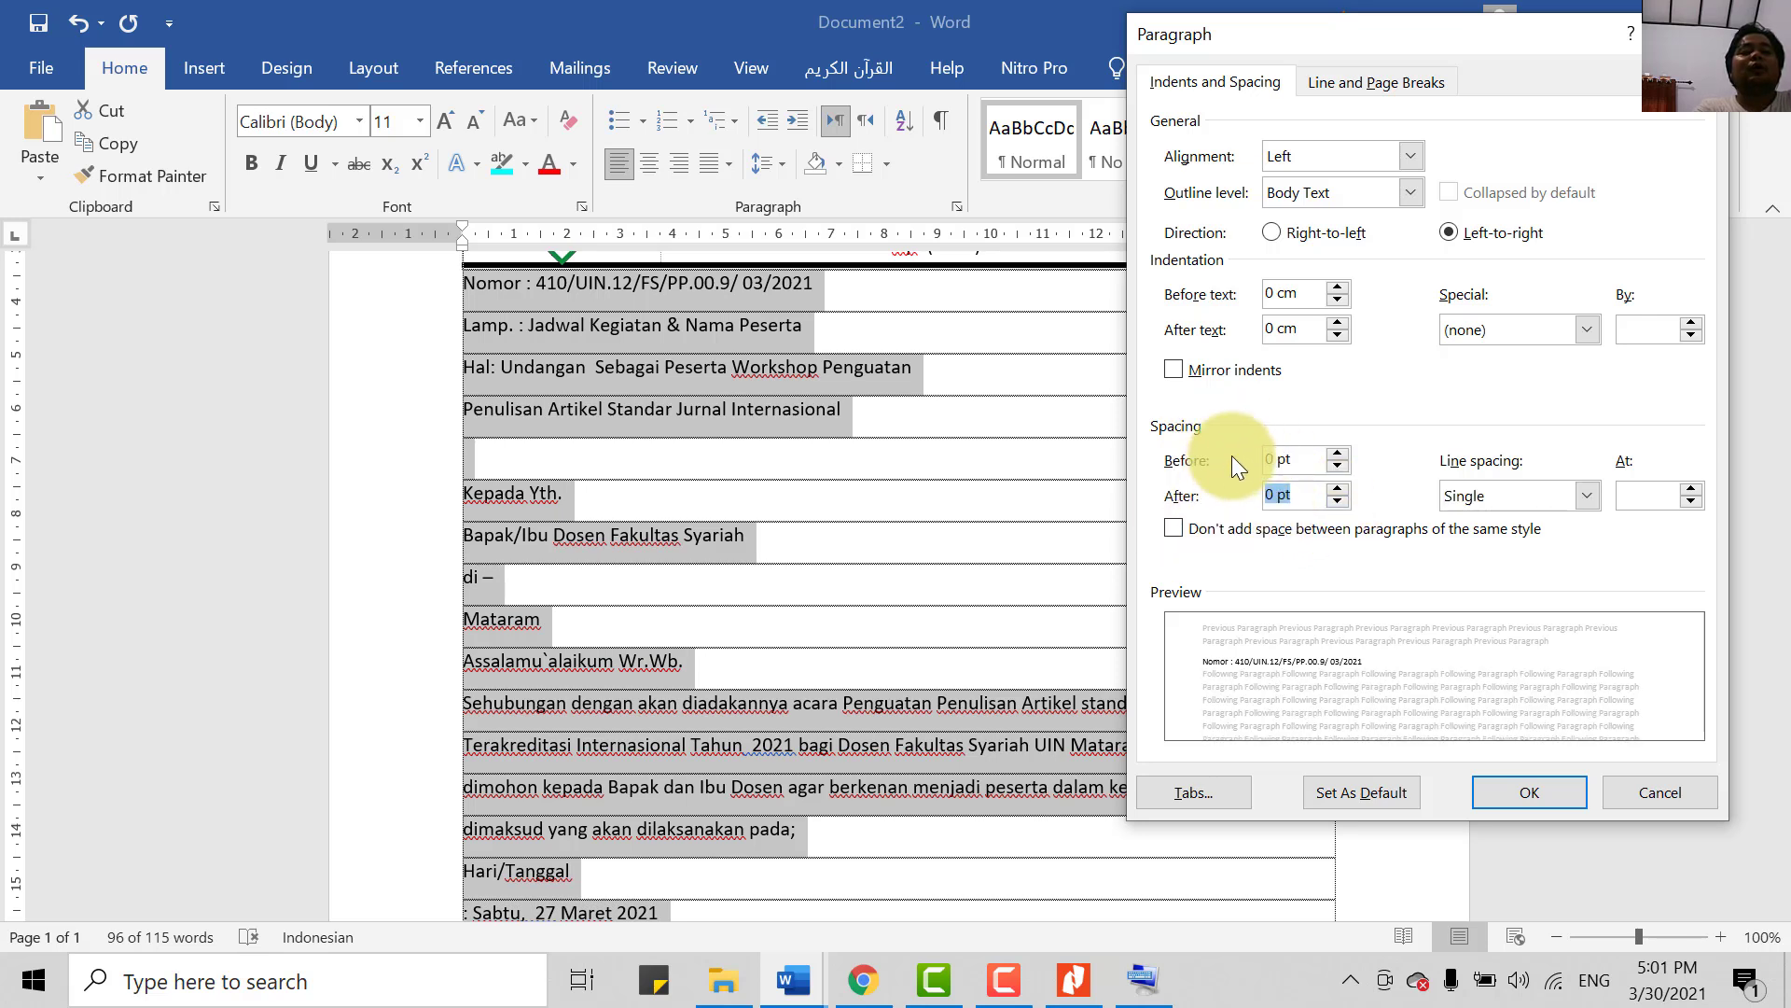
pyautogui.click(1524, 780)
pyautogui.click(589, 518)
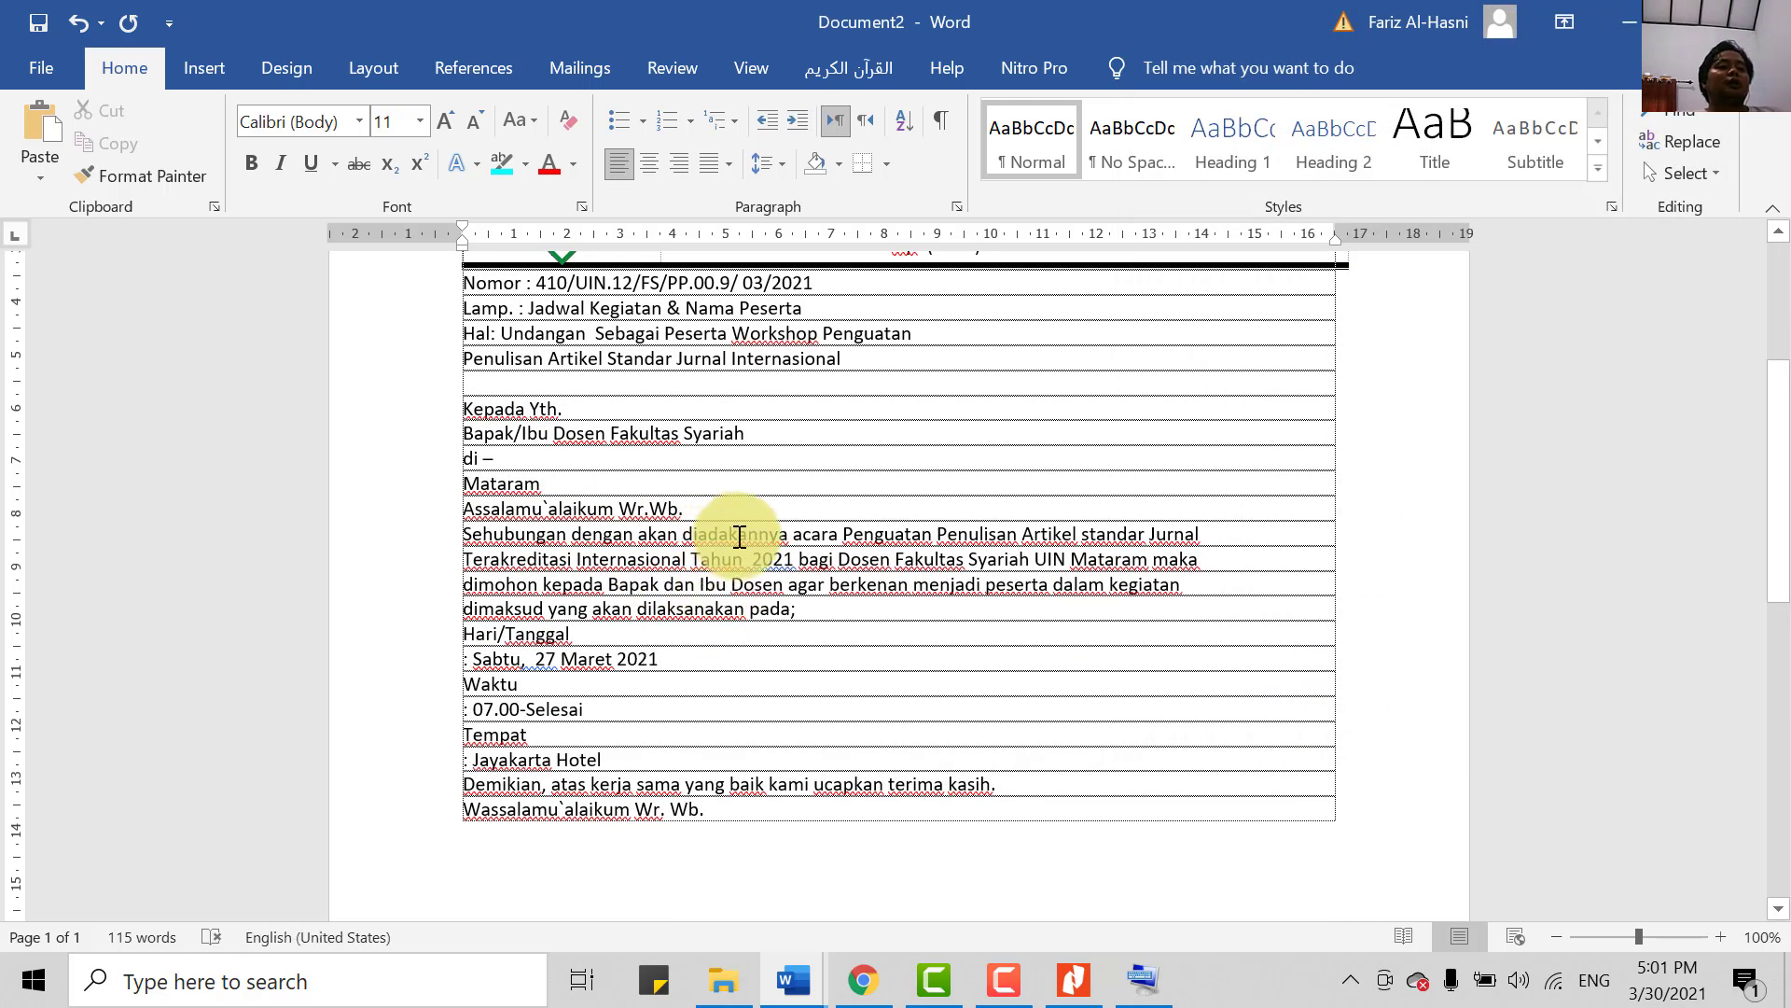
# - Change the letter body text from Calibri 11 to Times New Roman 12 pt
pyautogui.scroll(2, 746, 560)
pyautogui.scroll(-1, 780, 720)
pyautogui.scroll(3, 780, 720)
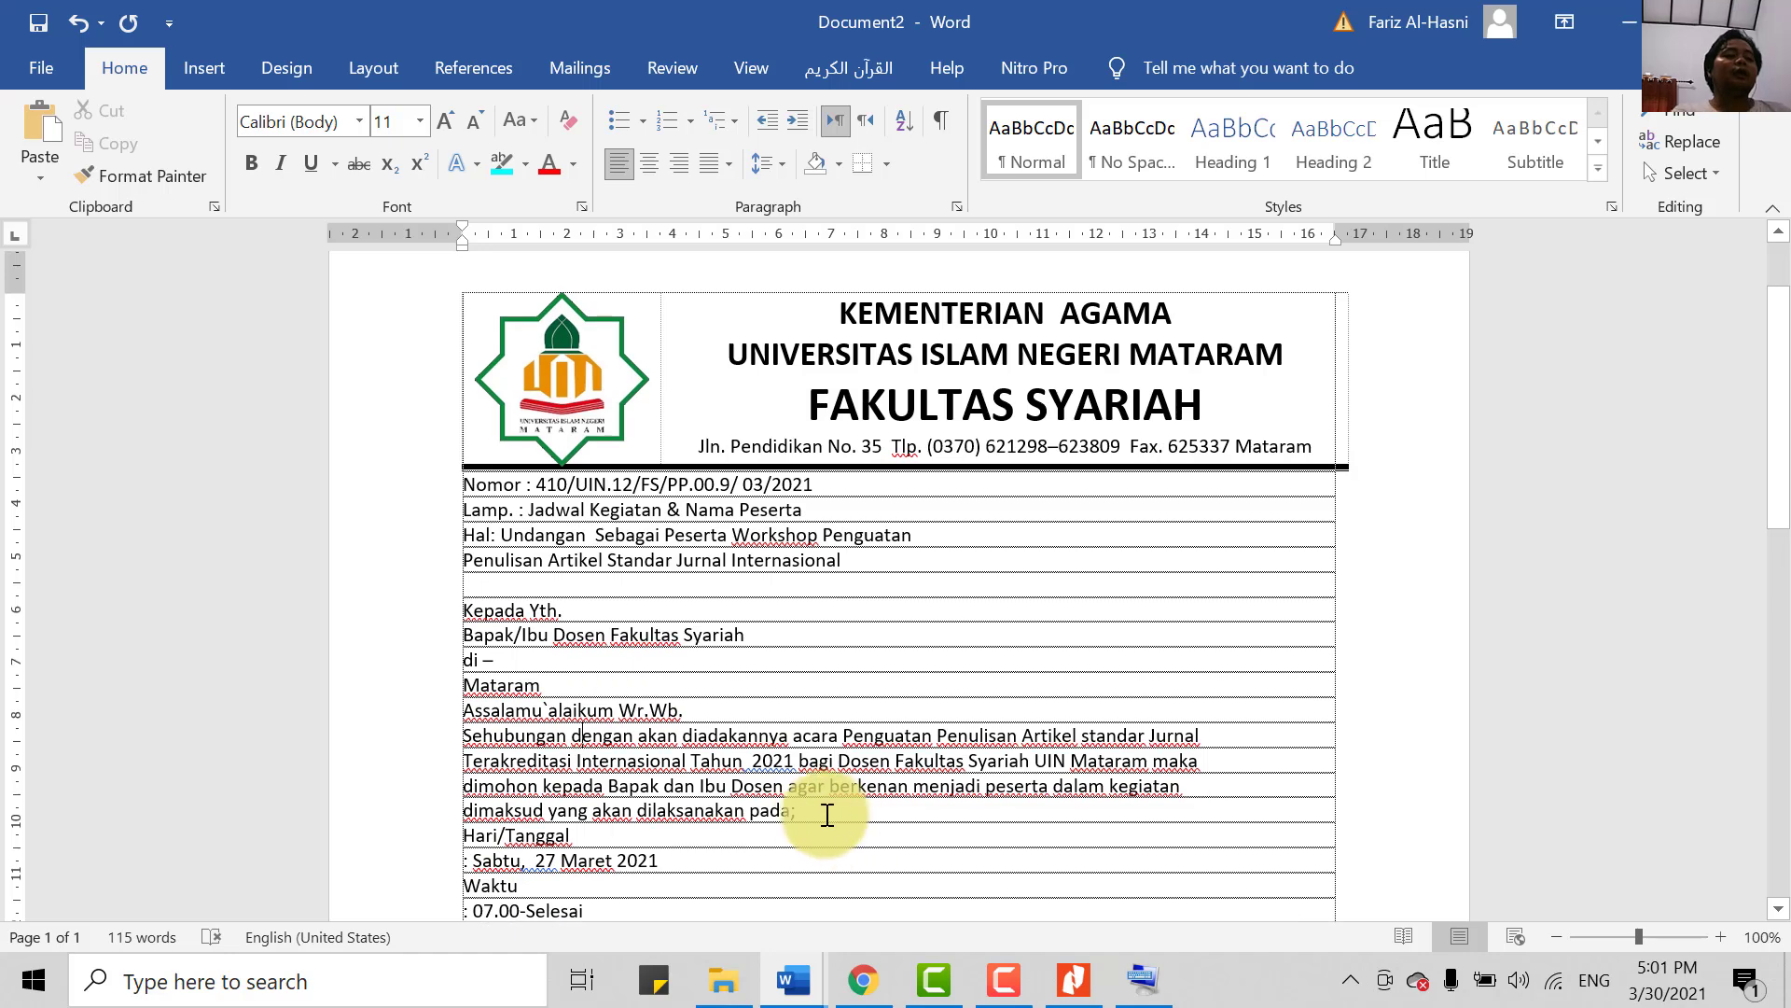
pyautogui.scroll(-2, 821, 811)
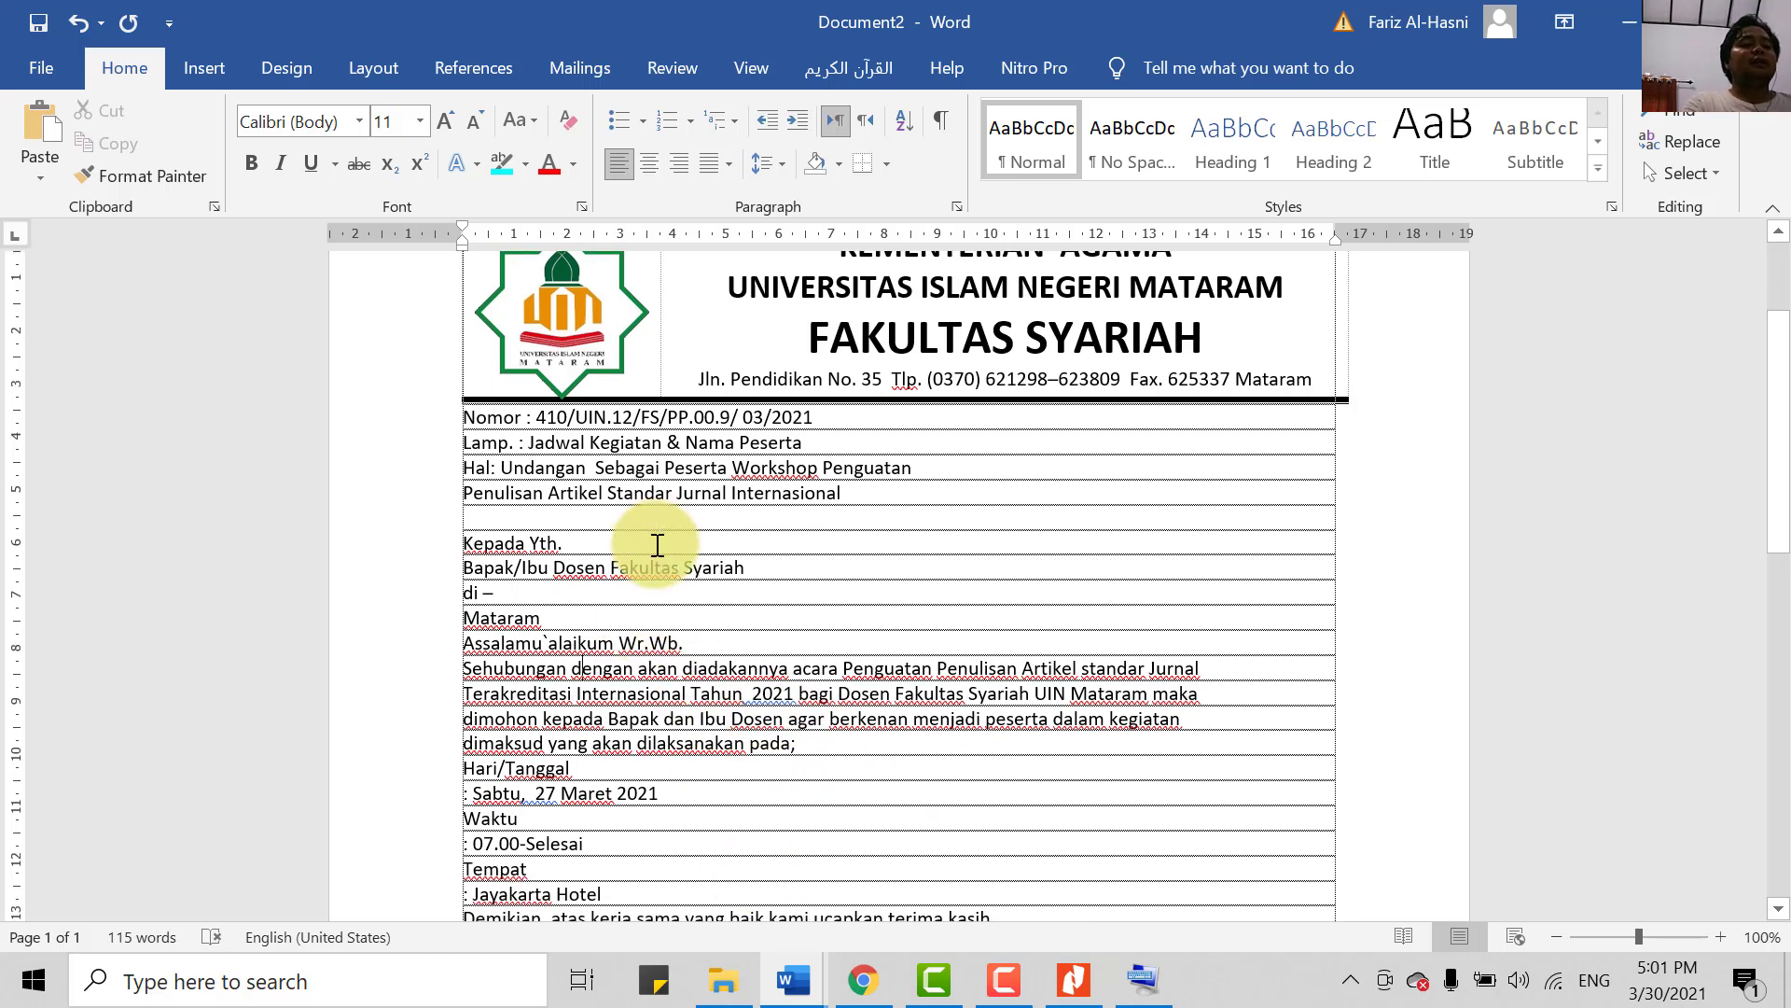
pyautogui.scroll(-1, 515, 501)
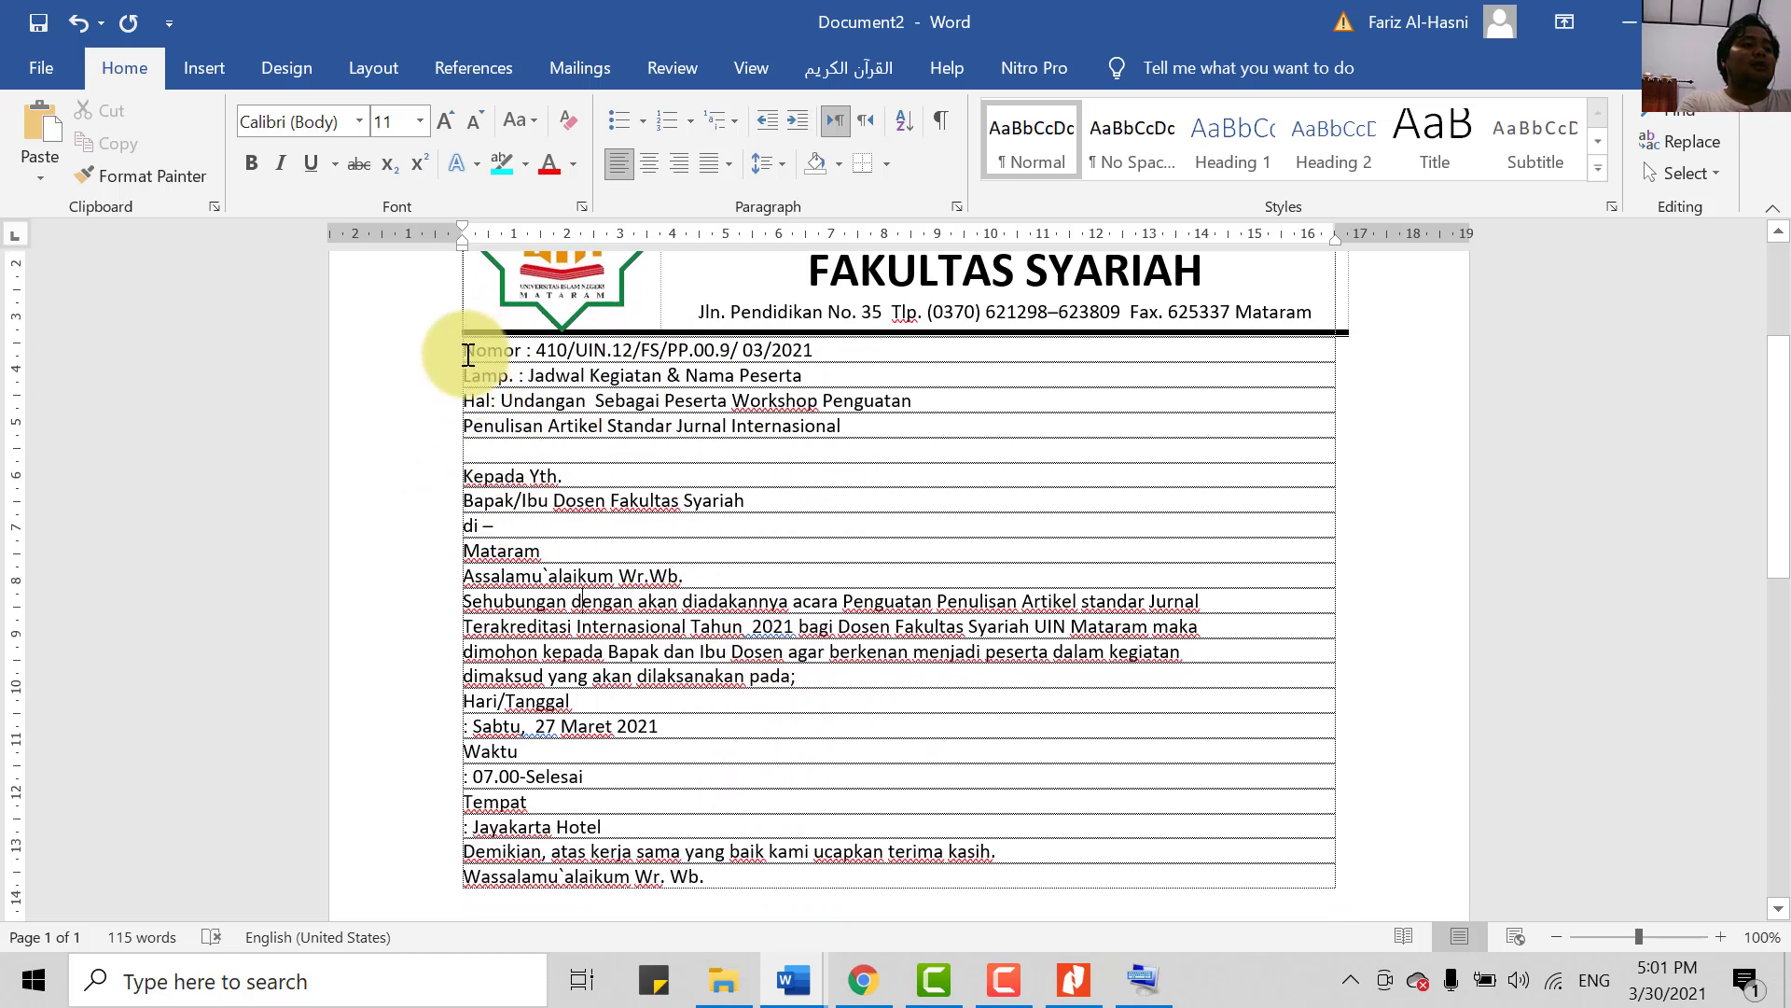
pyautogui.moveTo(465, 350); pyautogui.dragTo(1067, 883)
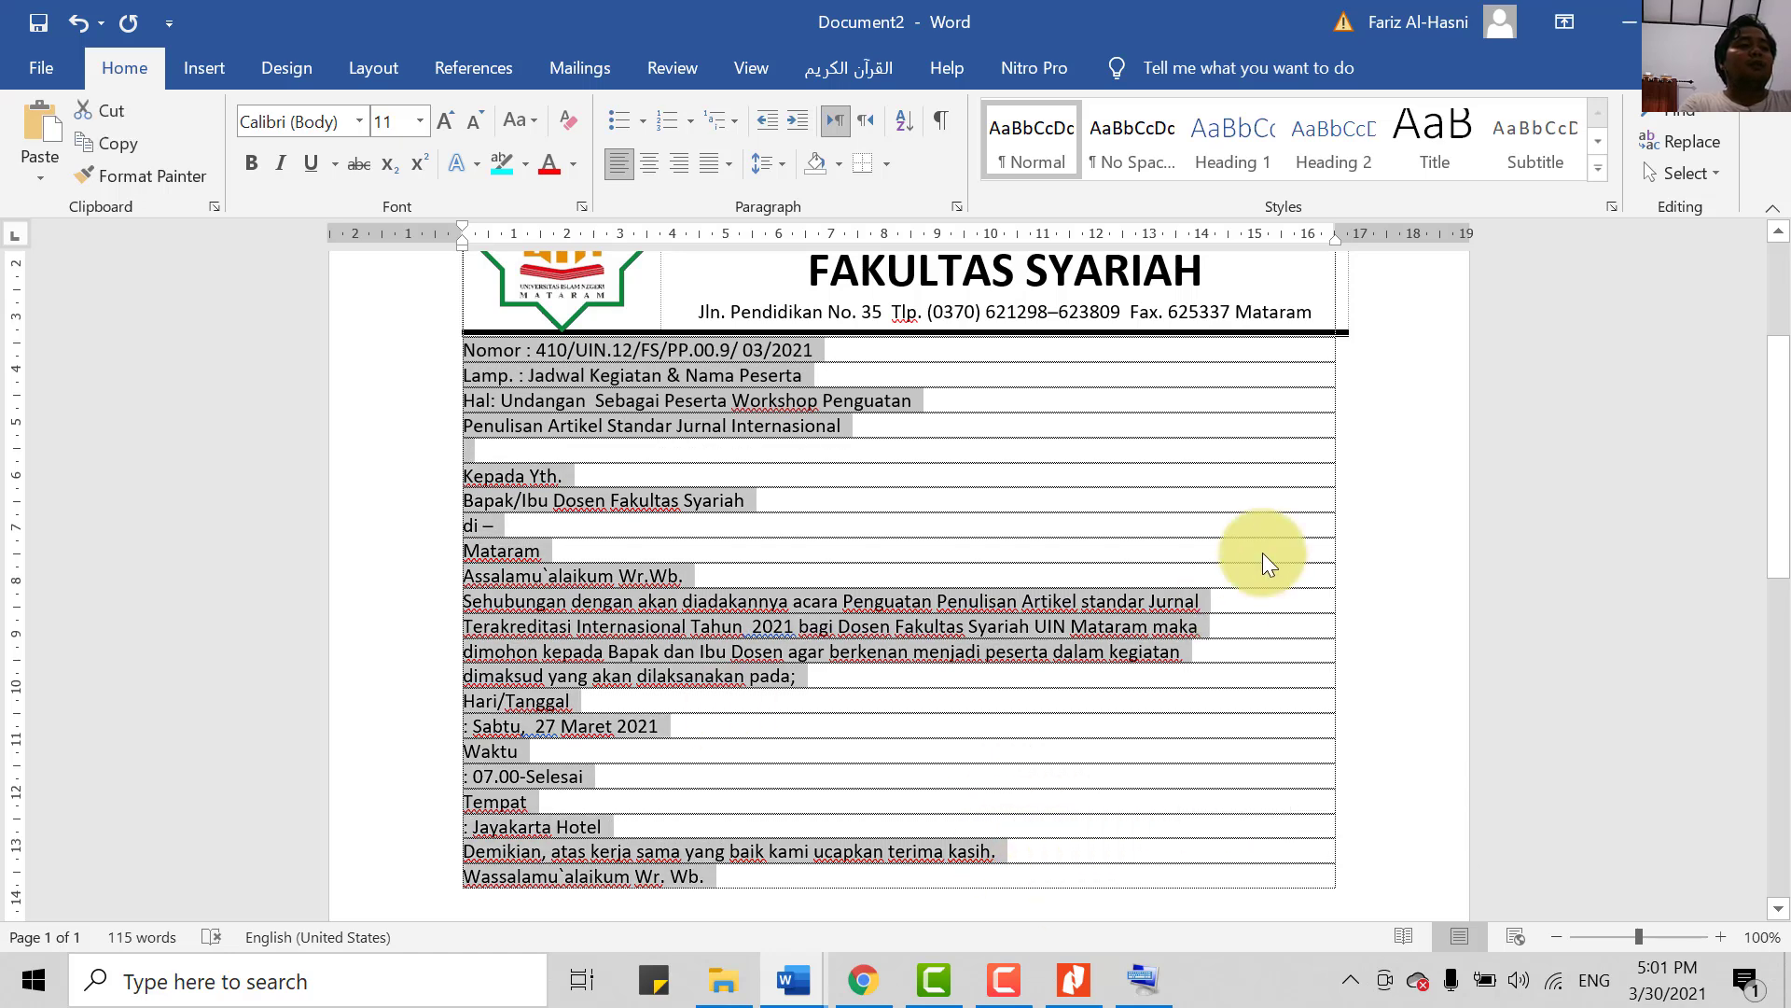
pyautogui.click(357, 122)
pyautogui.click(361, 257)
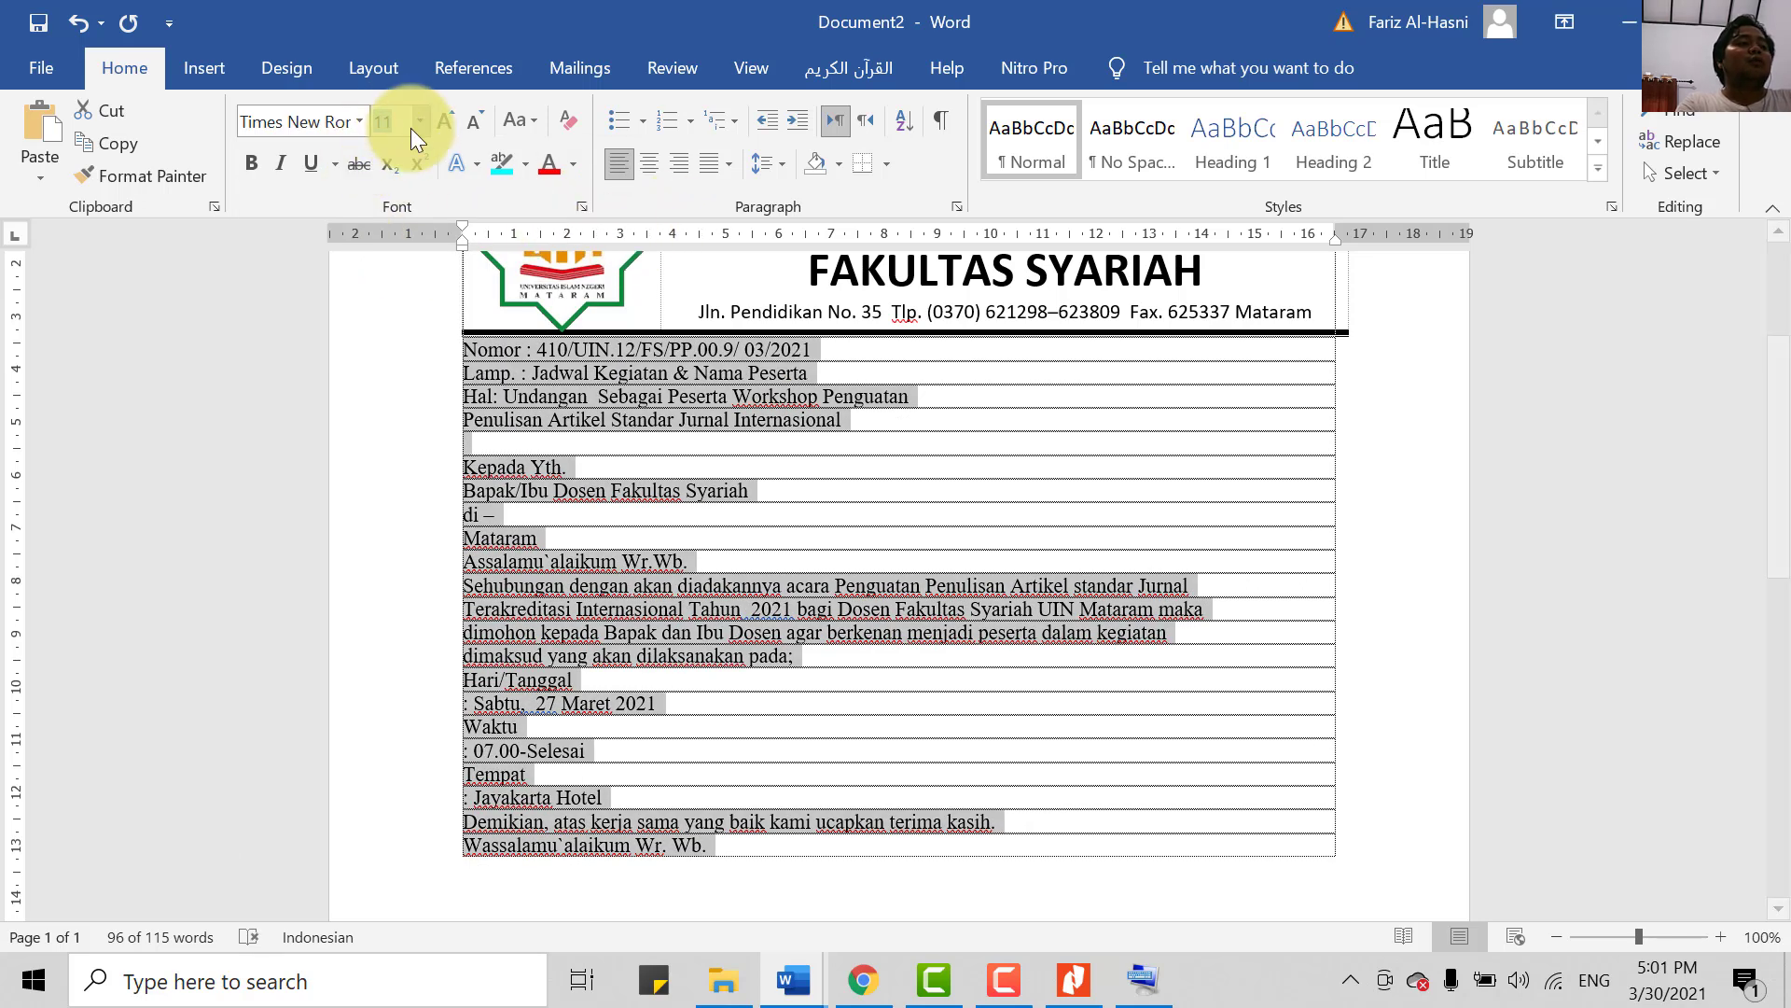
pyautogui.click(416, 121)
pyautogui.click(379, 271)
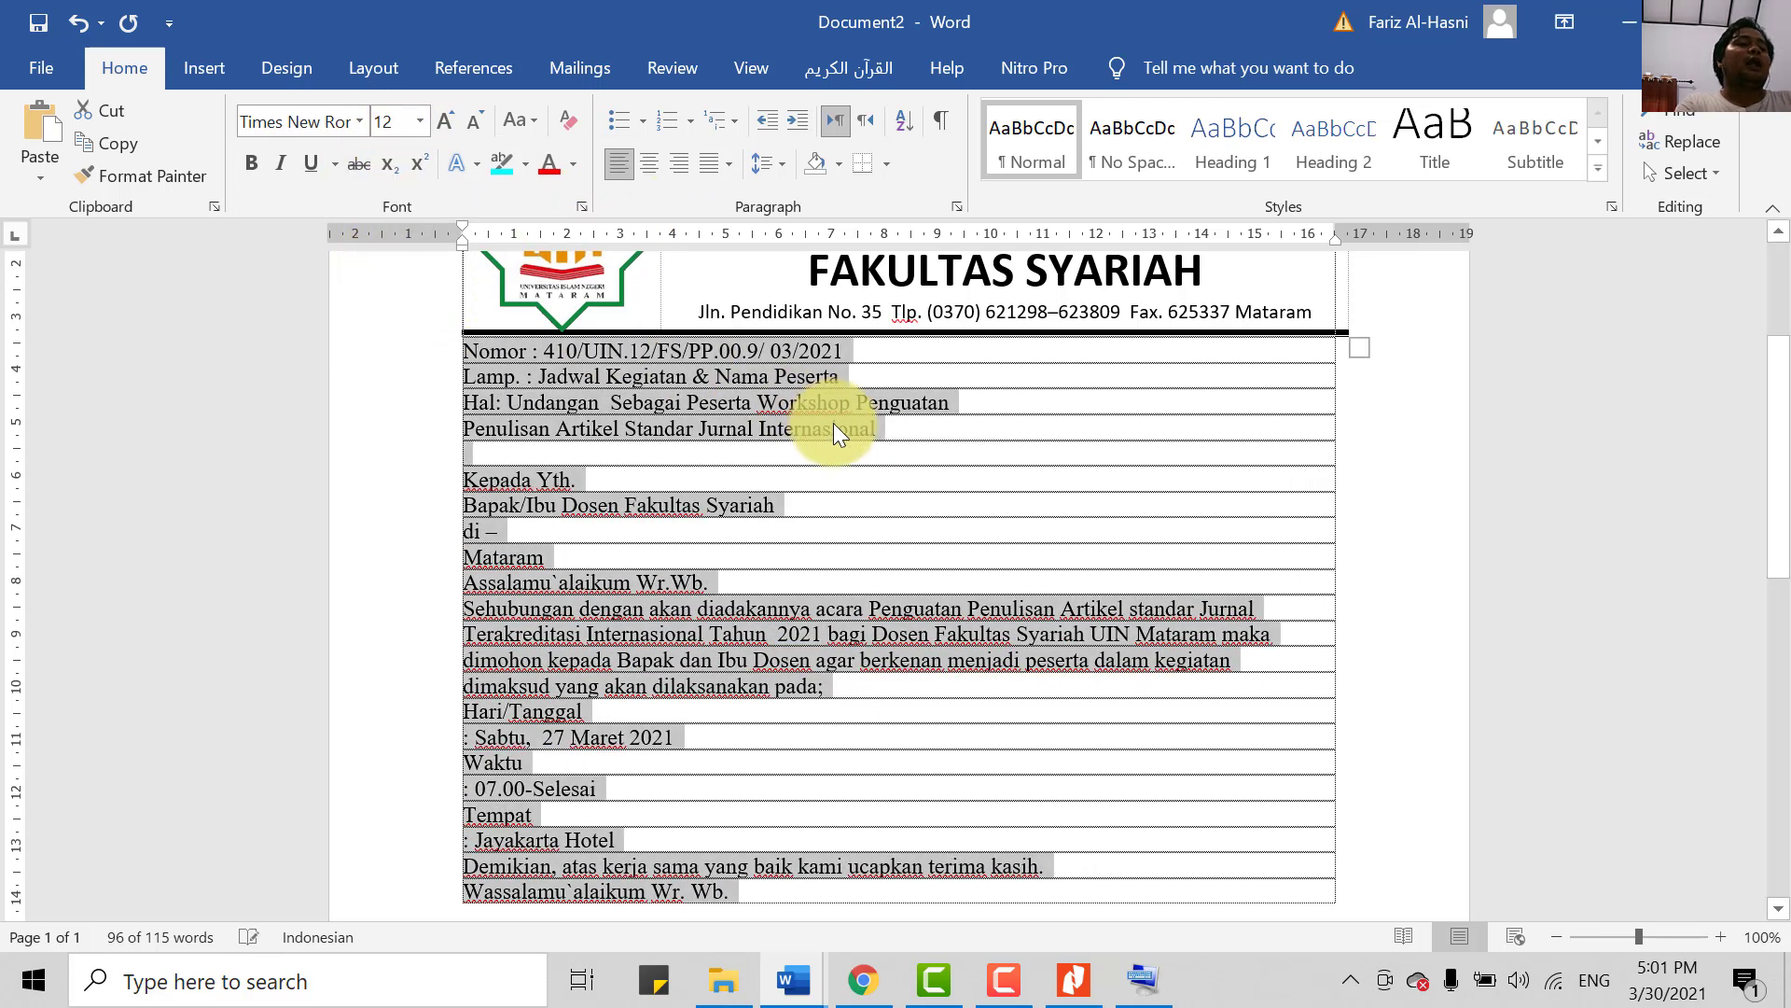
pyautogui.click(830, 485)
pyautogui.scroll(-3, 852, 499)
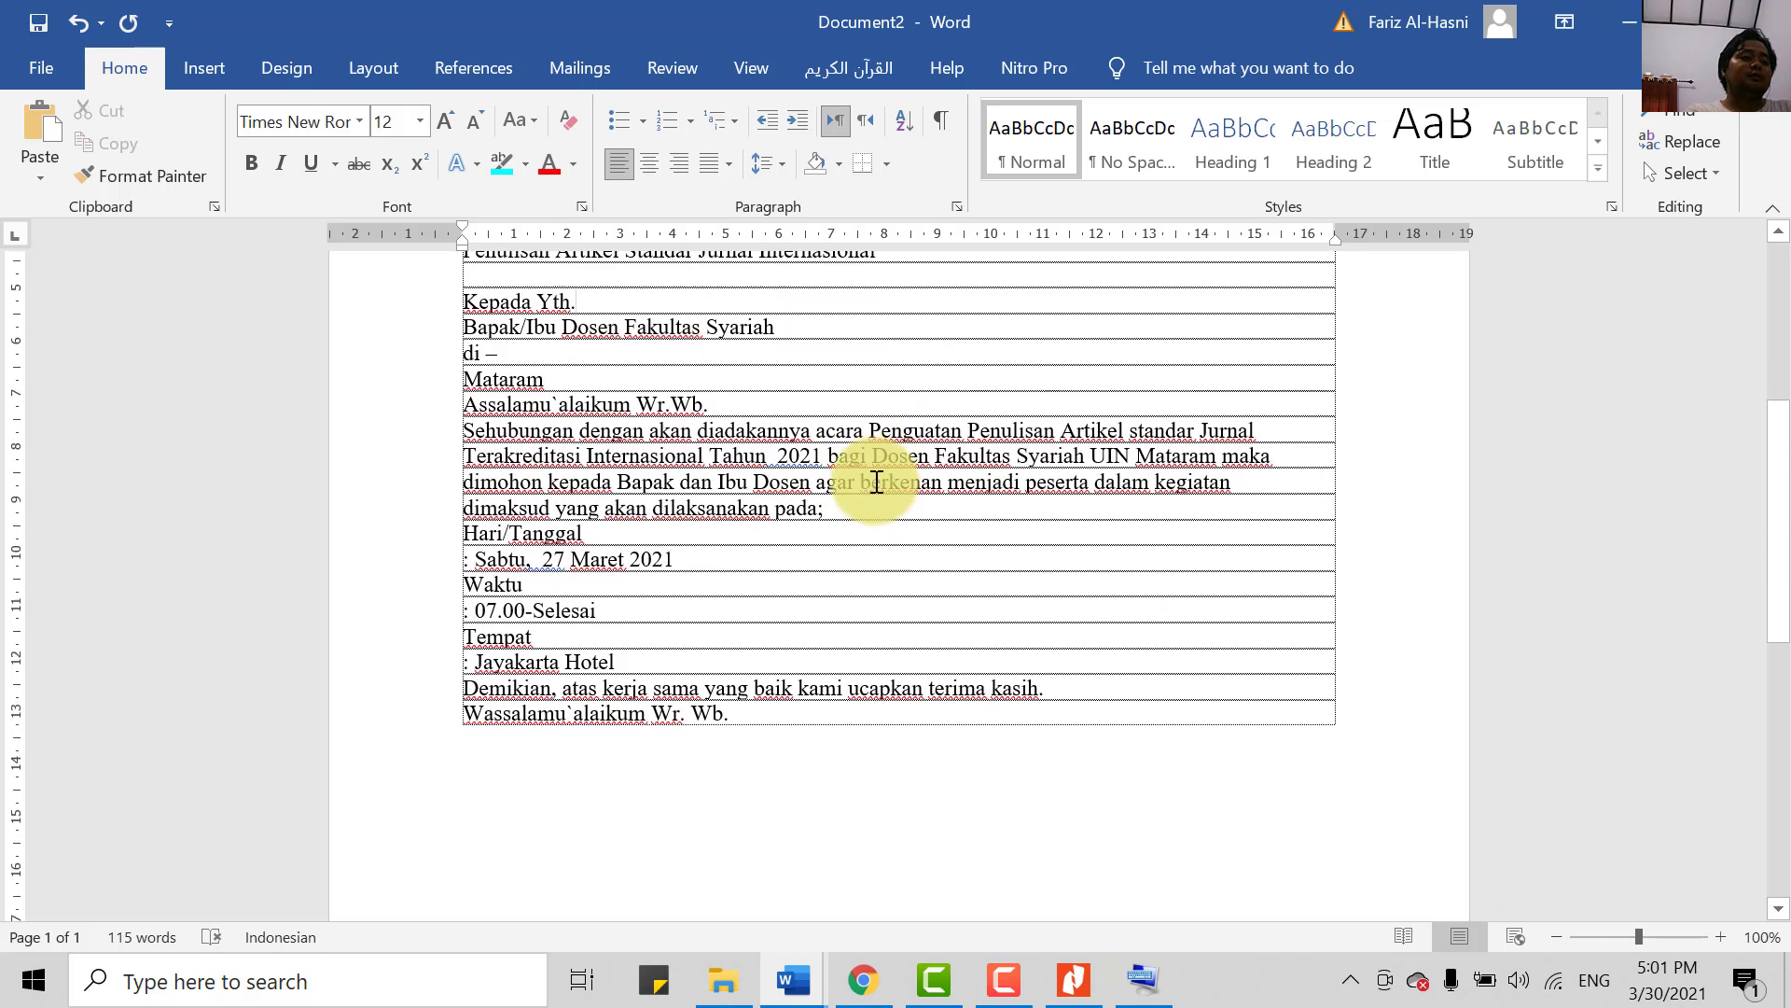
pyautogui.scroll(4, 876, 483)
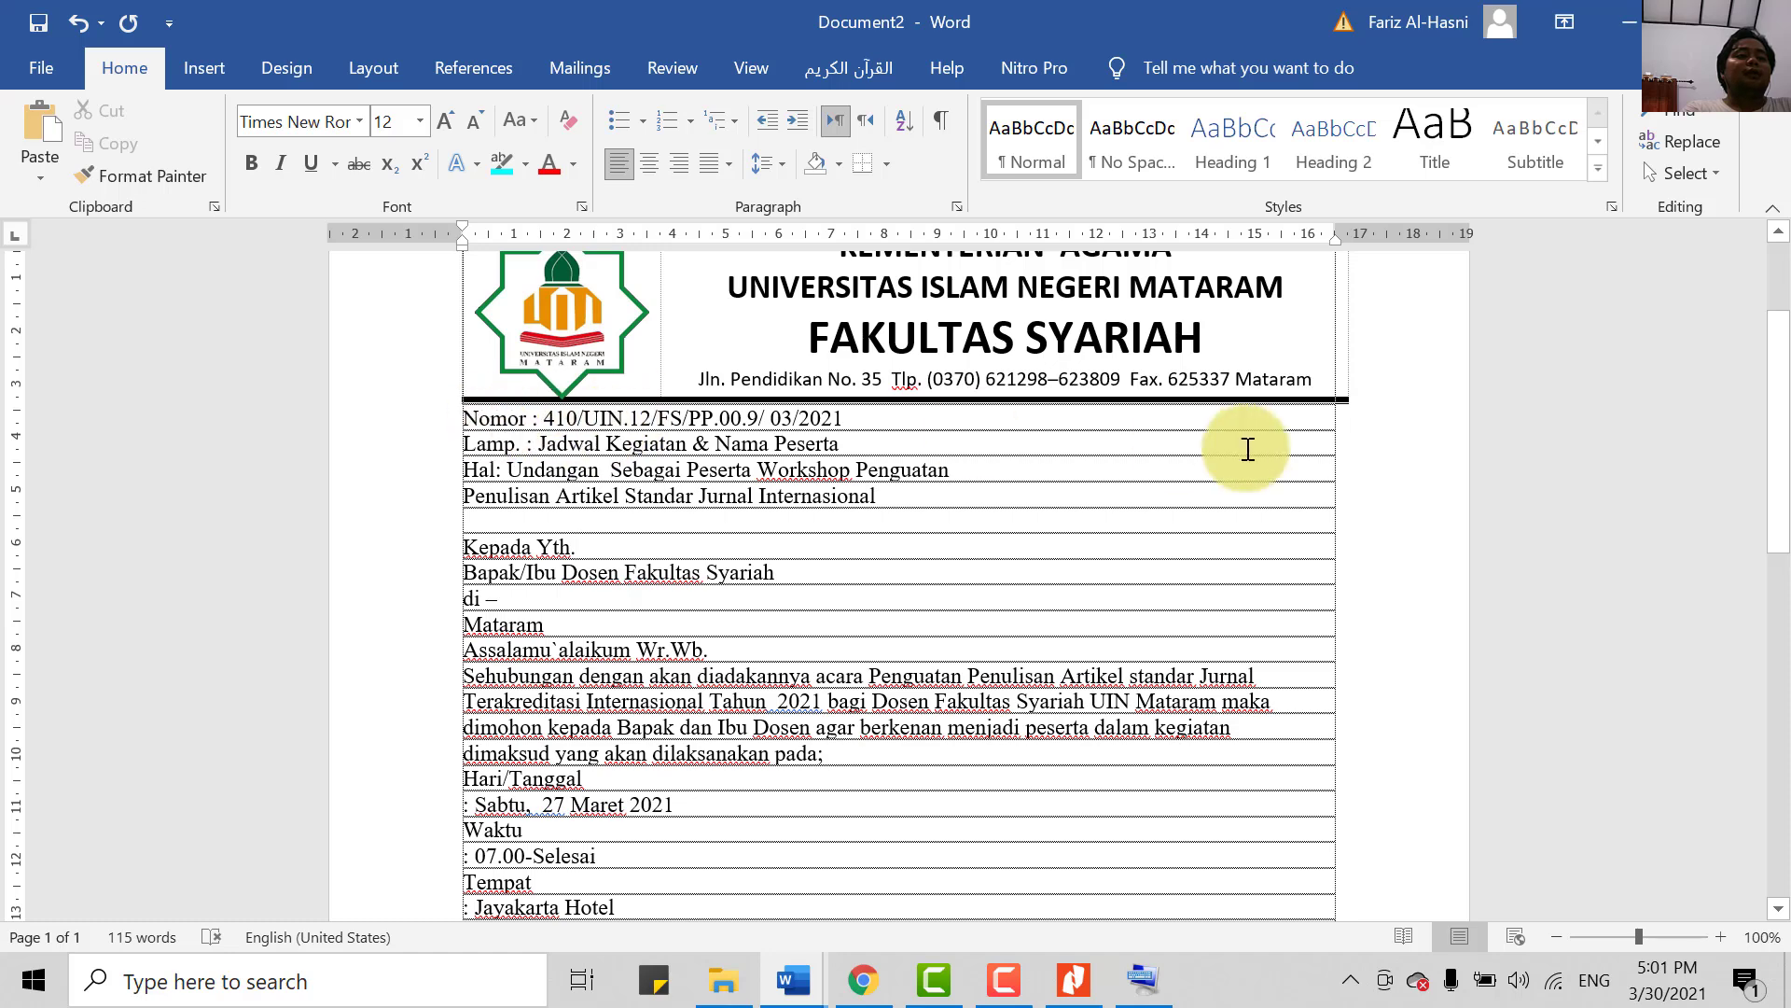
# - Place the cursor after the Nomor number, reopen the On-Screen Keyboard, and check the original PDF
pyautogui.click(1168, 423)
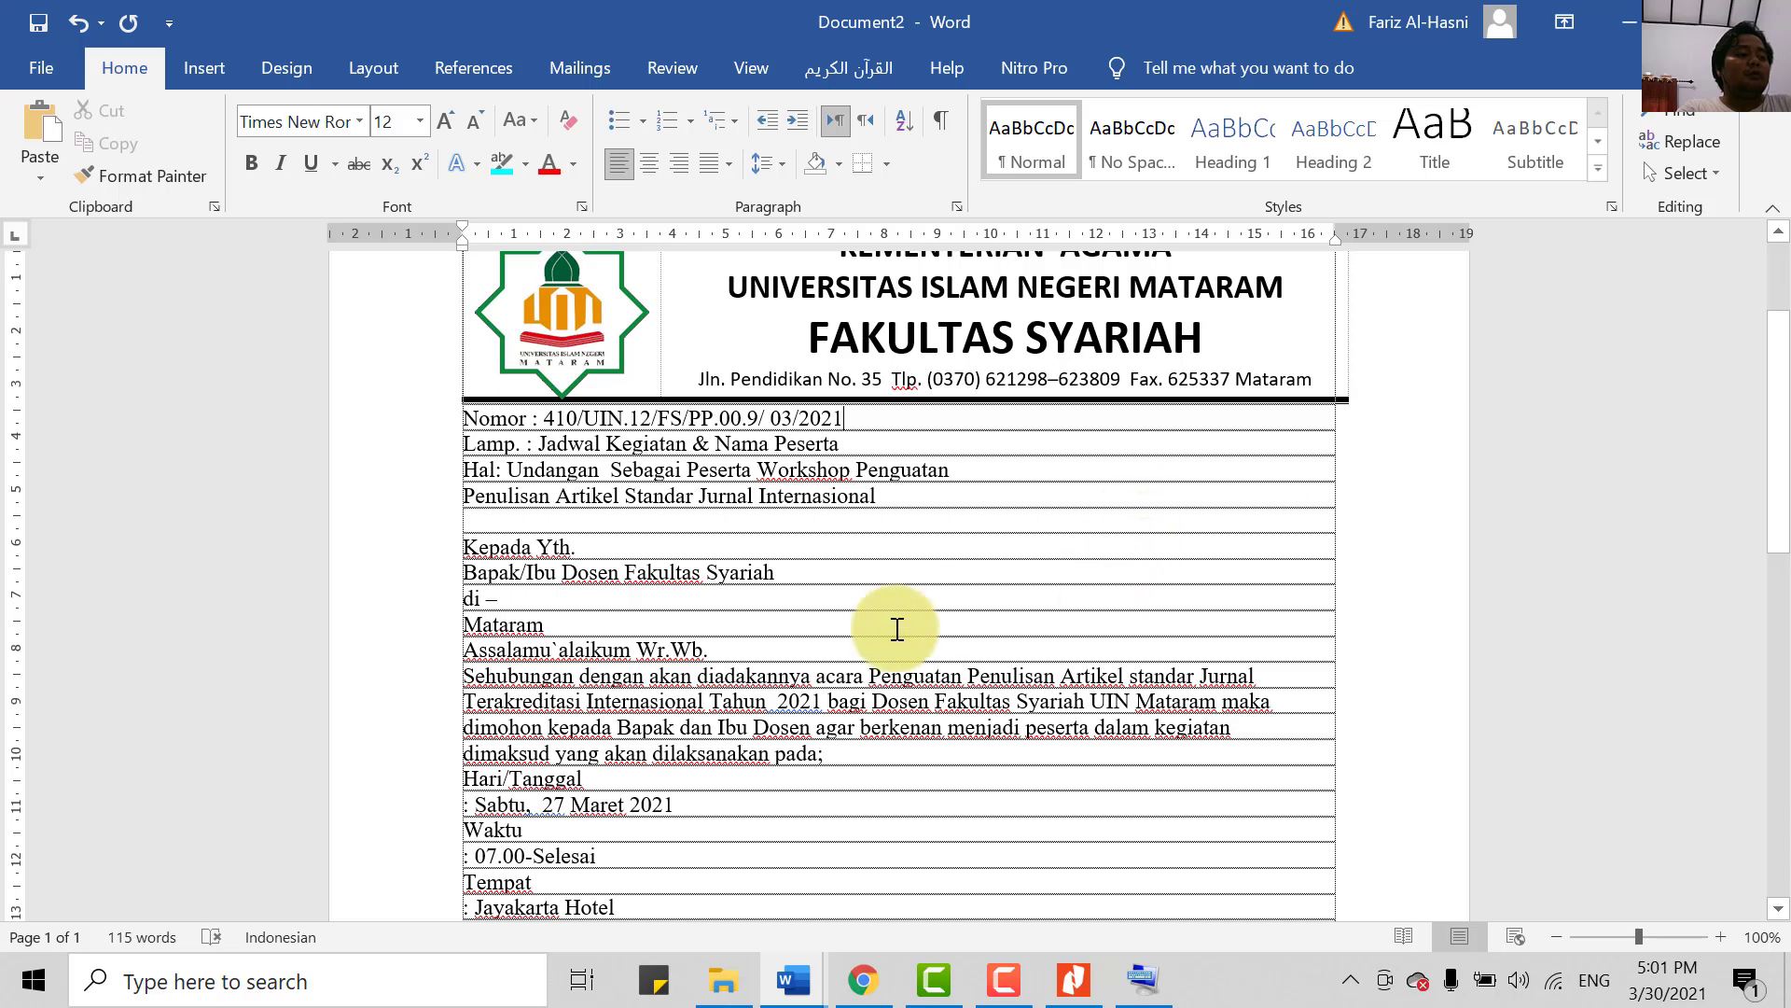
pyautogui.click(1142, 978)
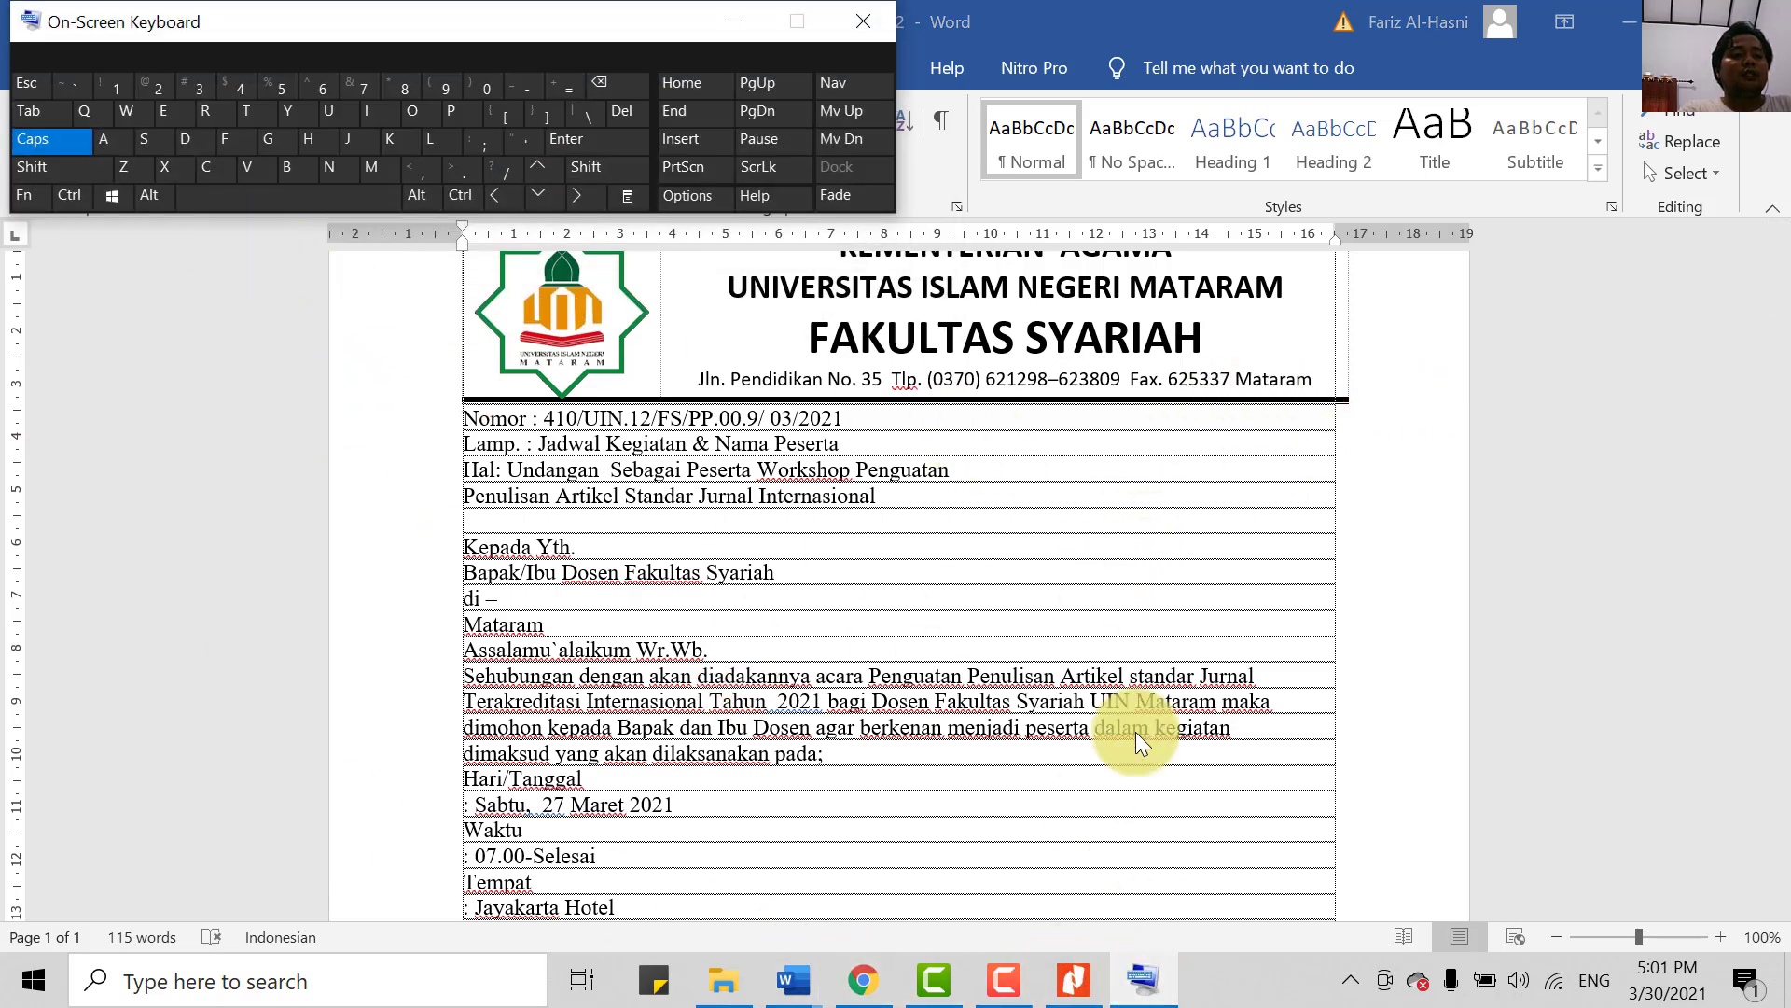
pyautogui.click(1072, 976)
pyautogui.scroll(5, 1204, 607)
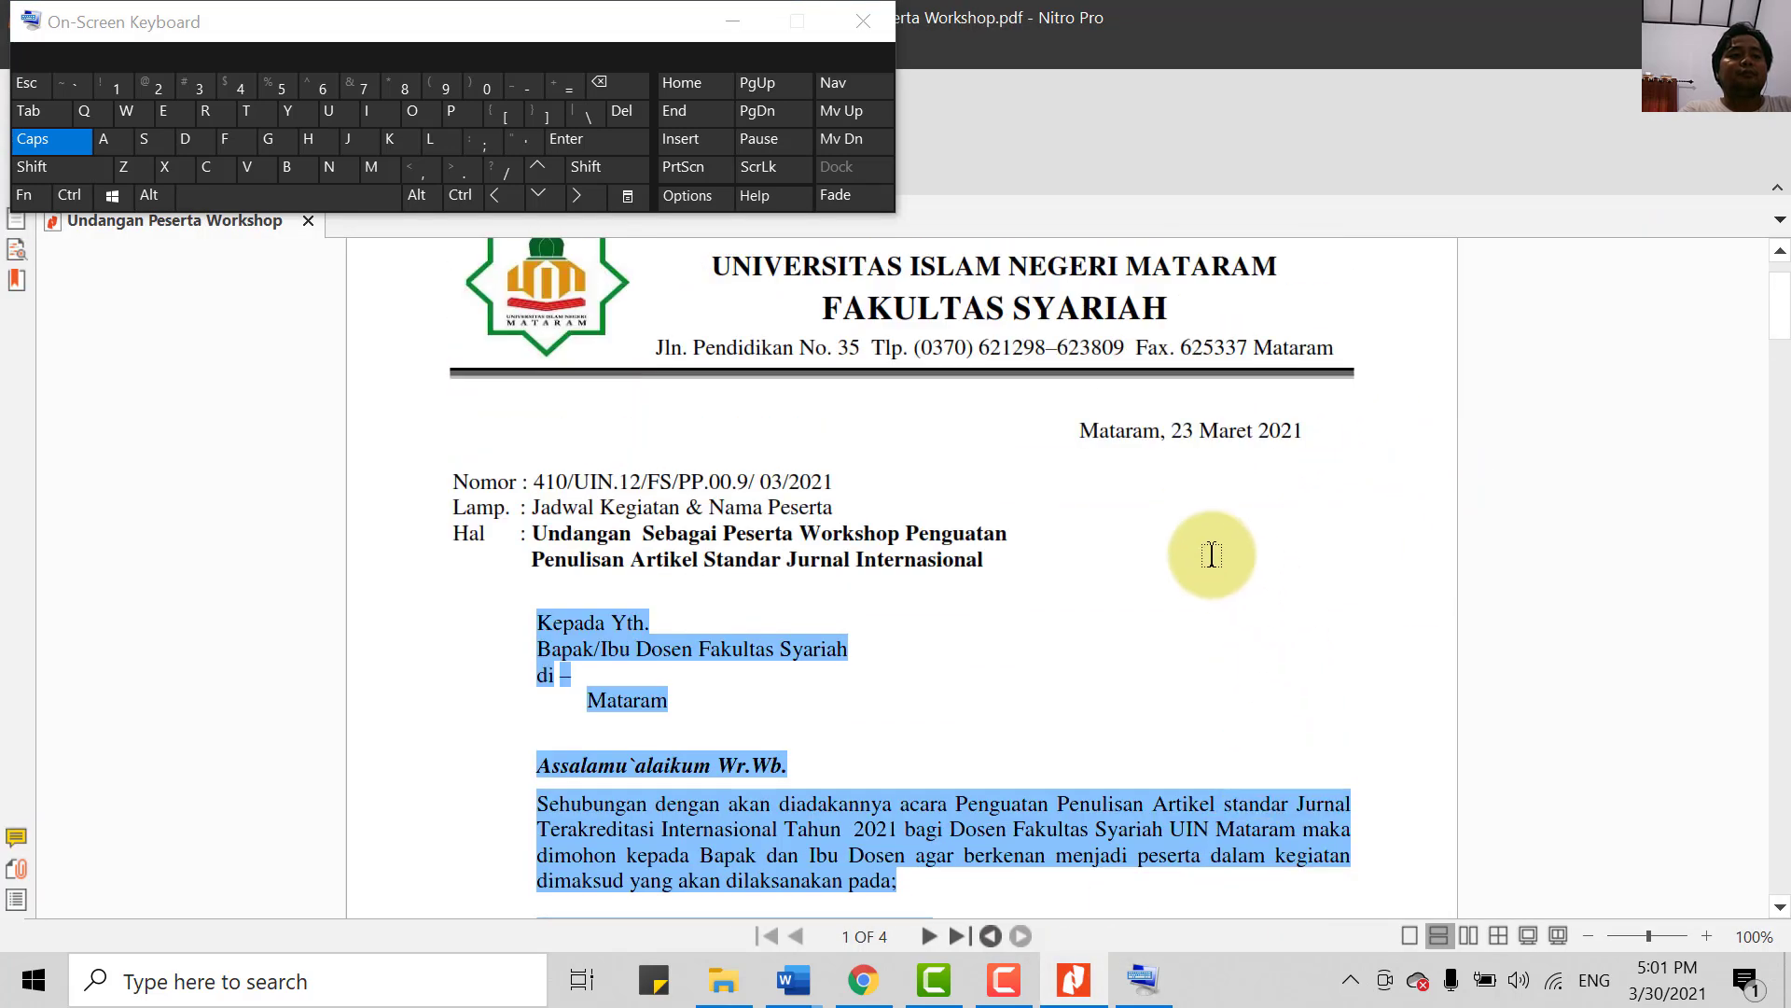
pyautogui.click(1211, 554)
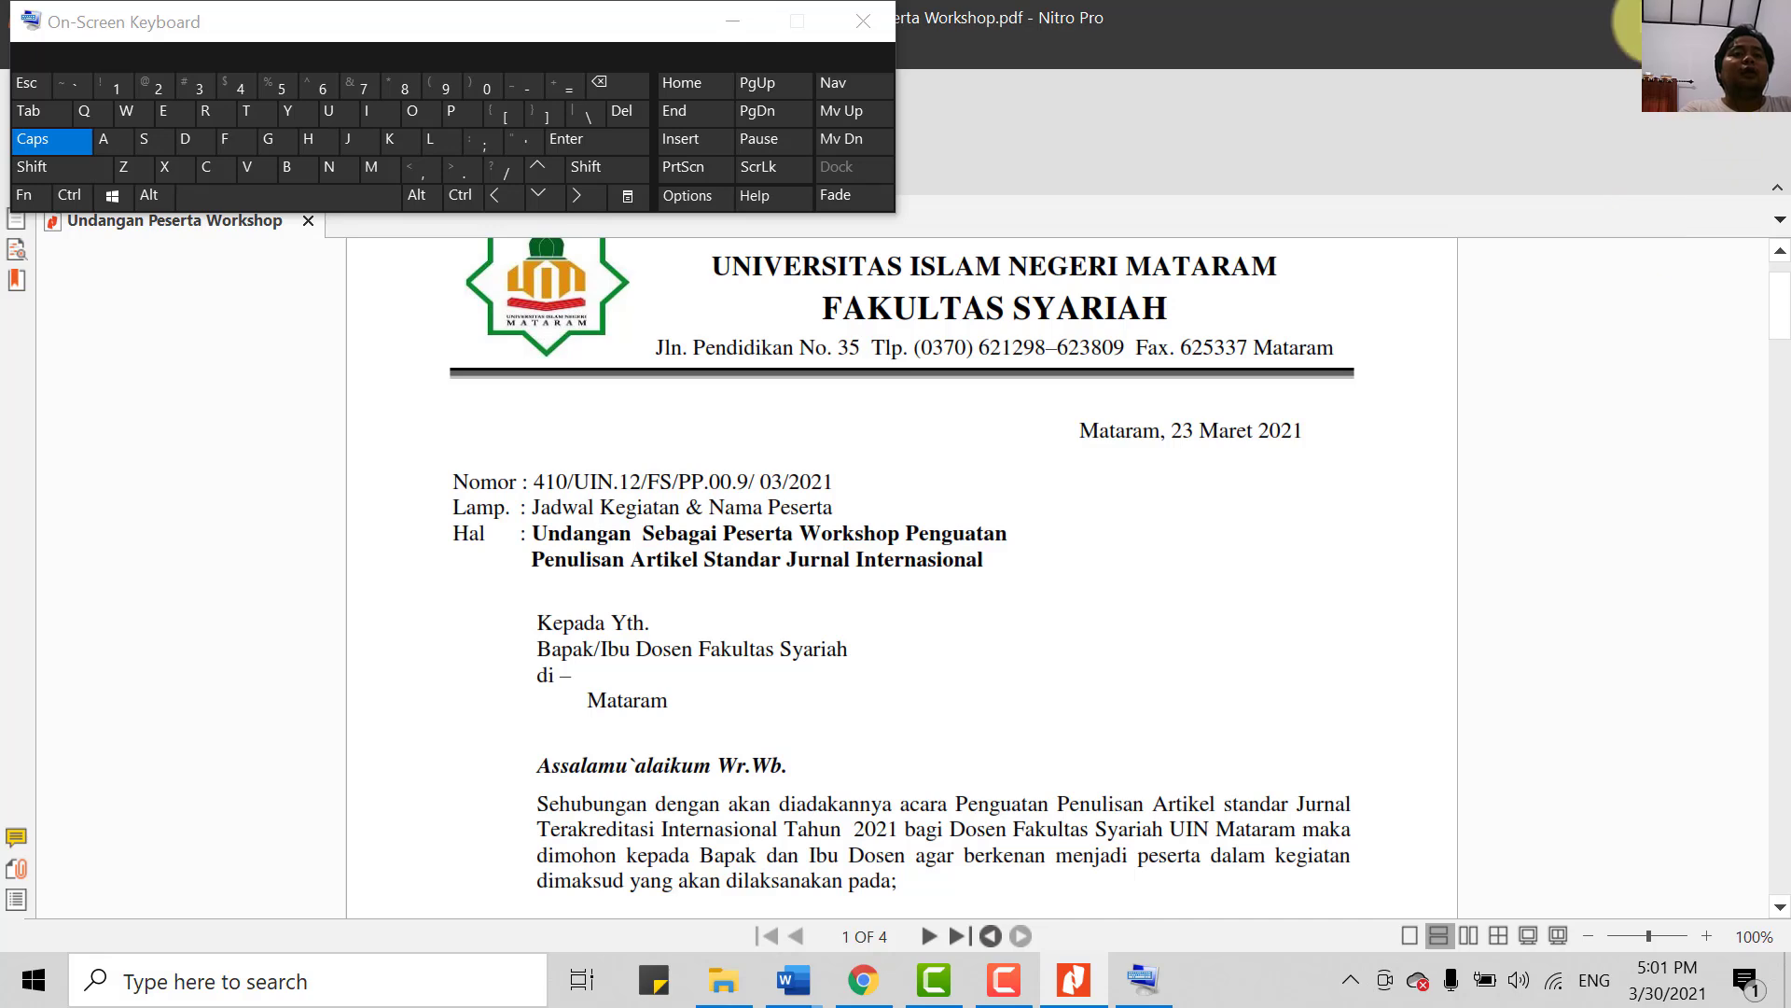
pyautogui.click(1654, 21)
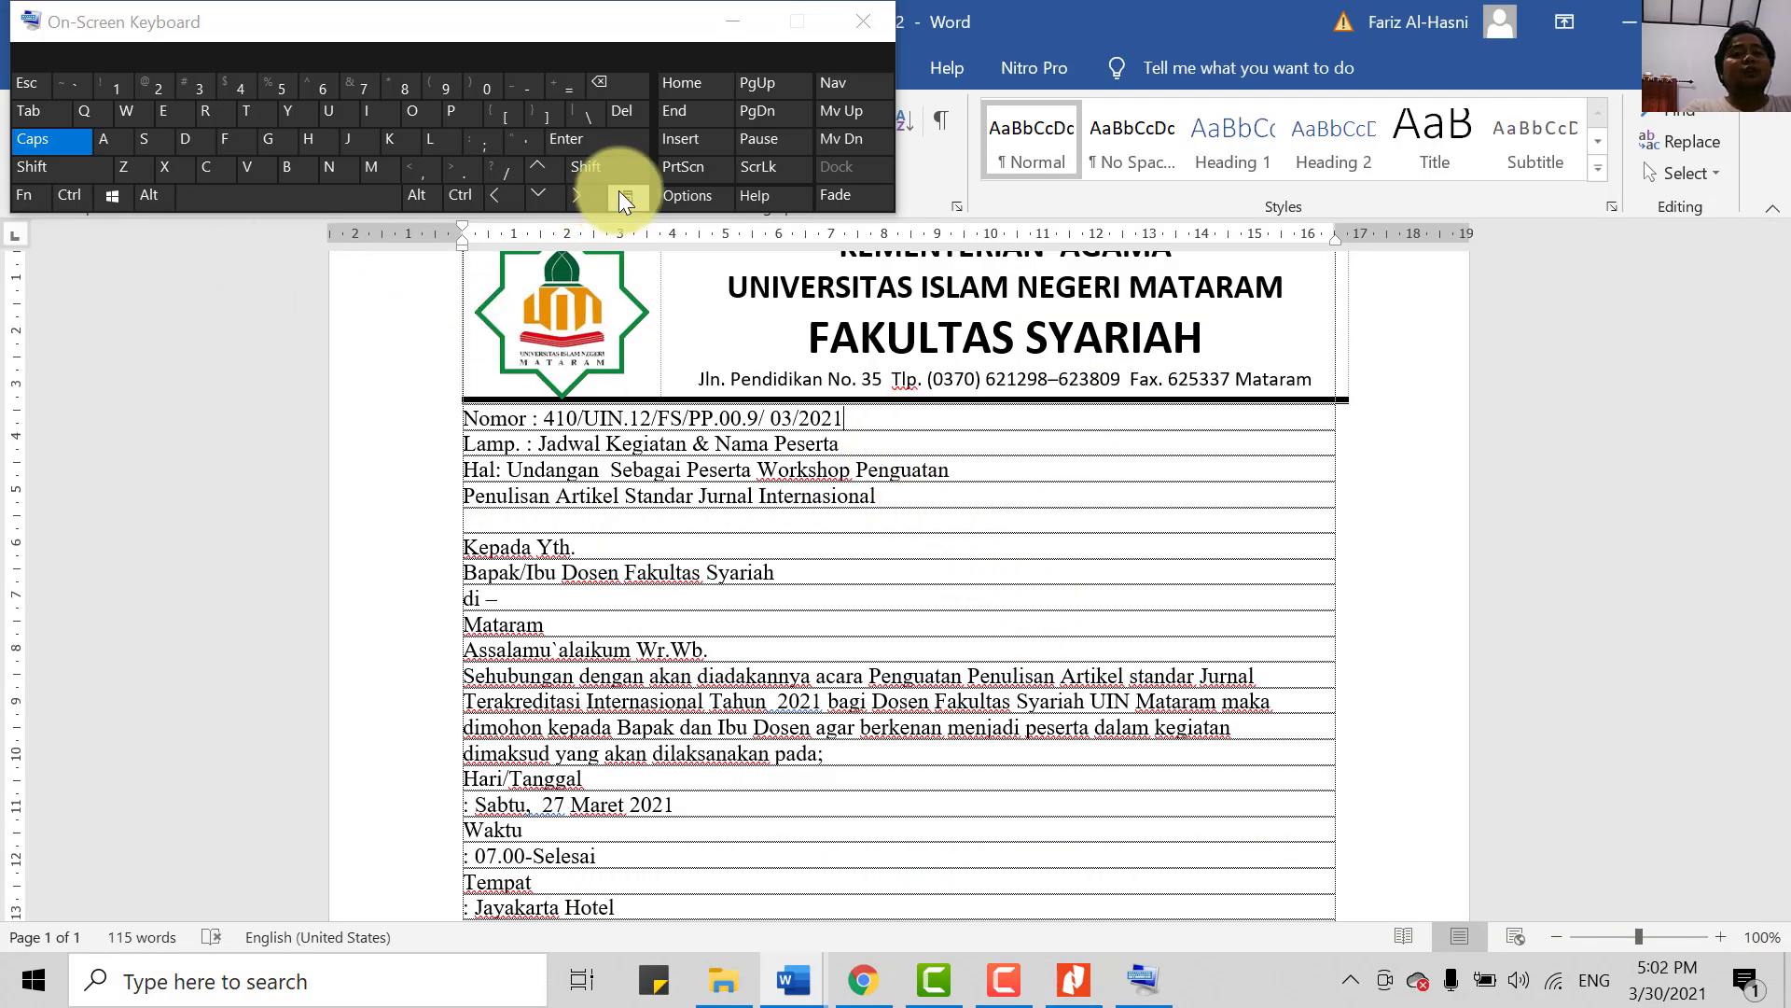
# - Type the date 'Mataram, 12 Februari 2021' after the Nomor number on one line
pyautogui.click(43, 112)
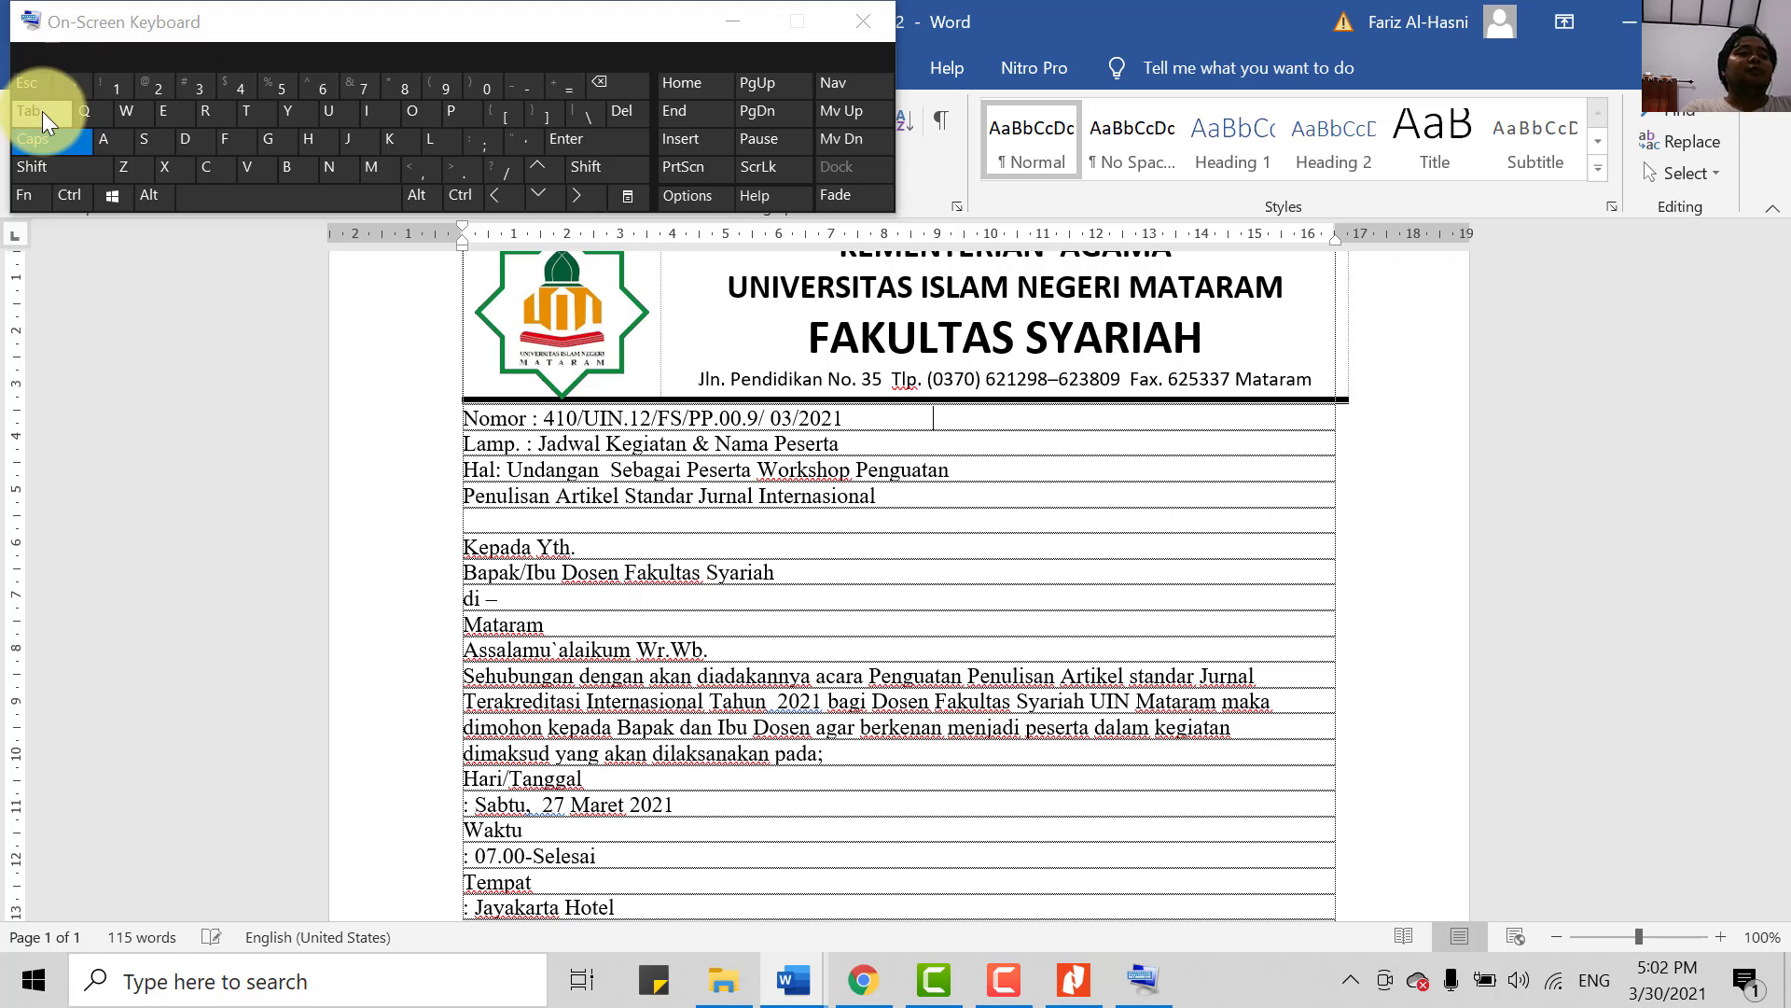
pyautogui.write('mA')
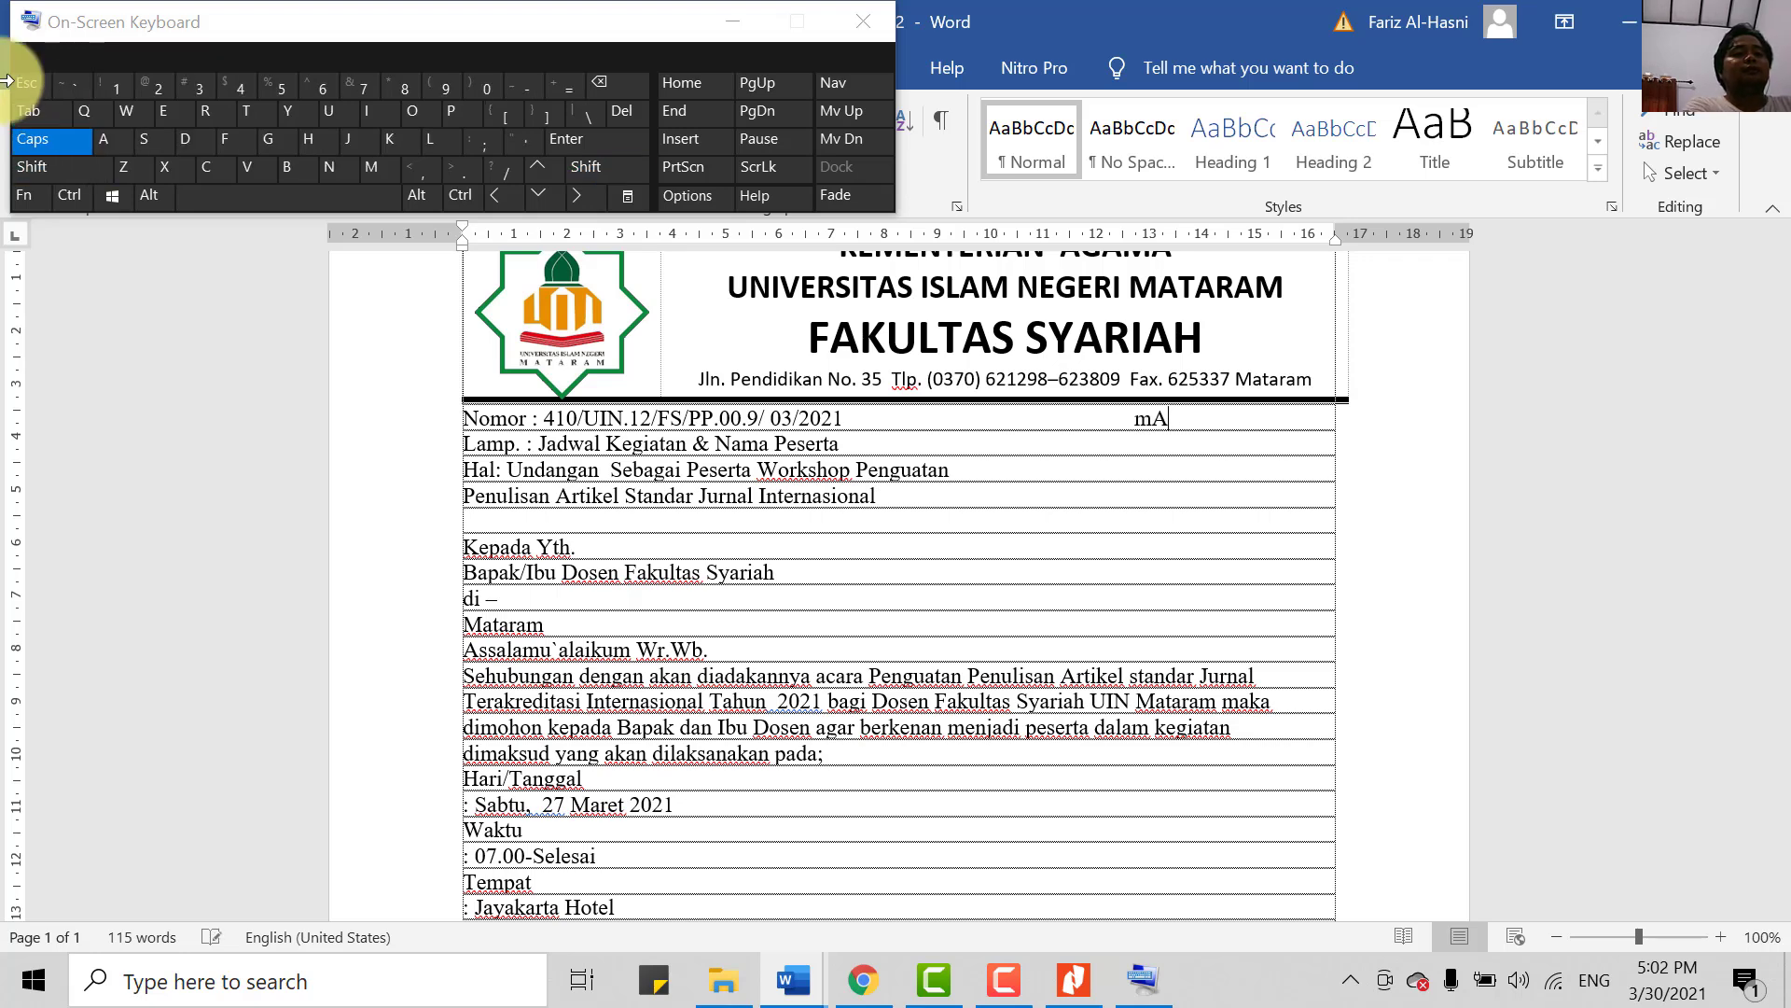
pyautogui.press('capslock')
pyautogui.write('Mat')
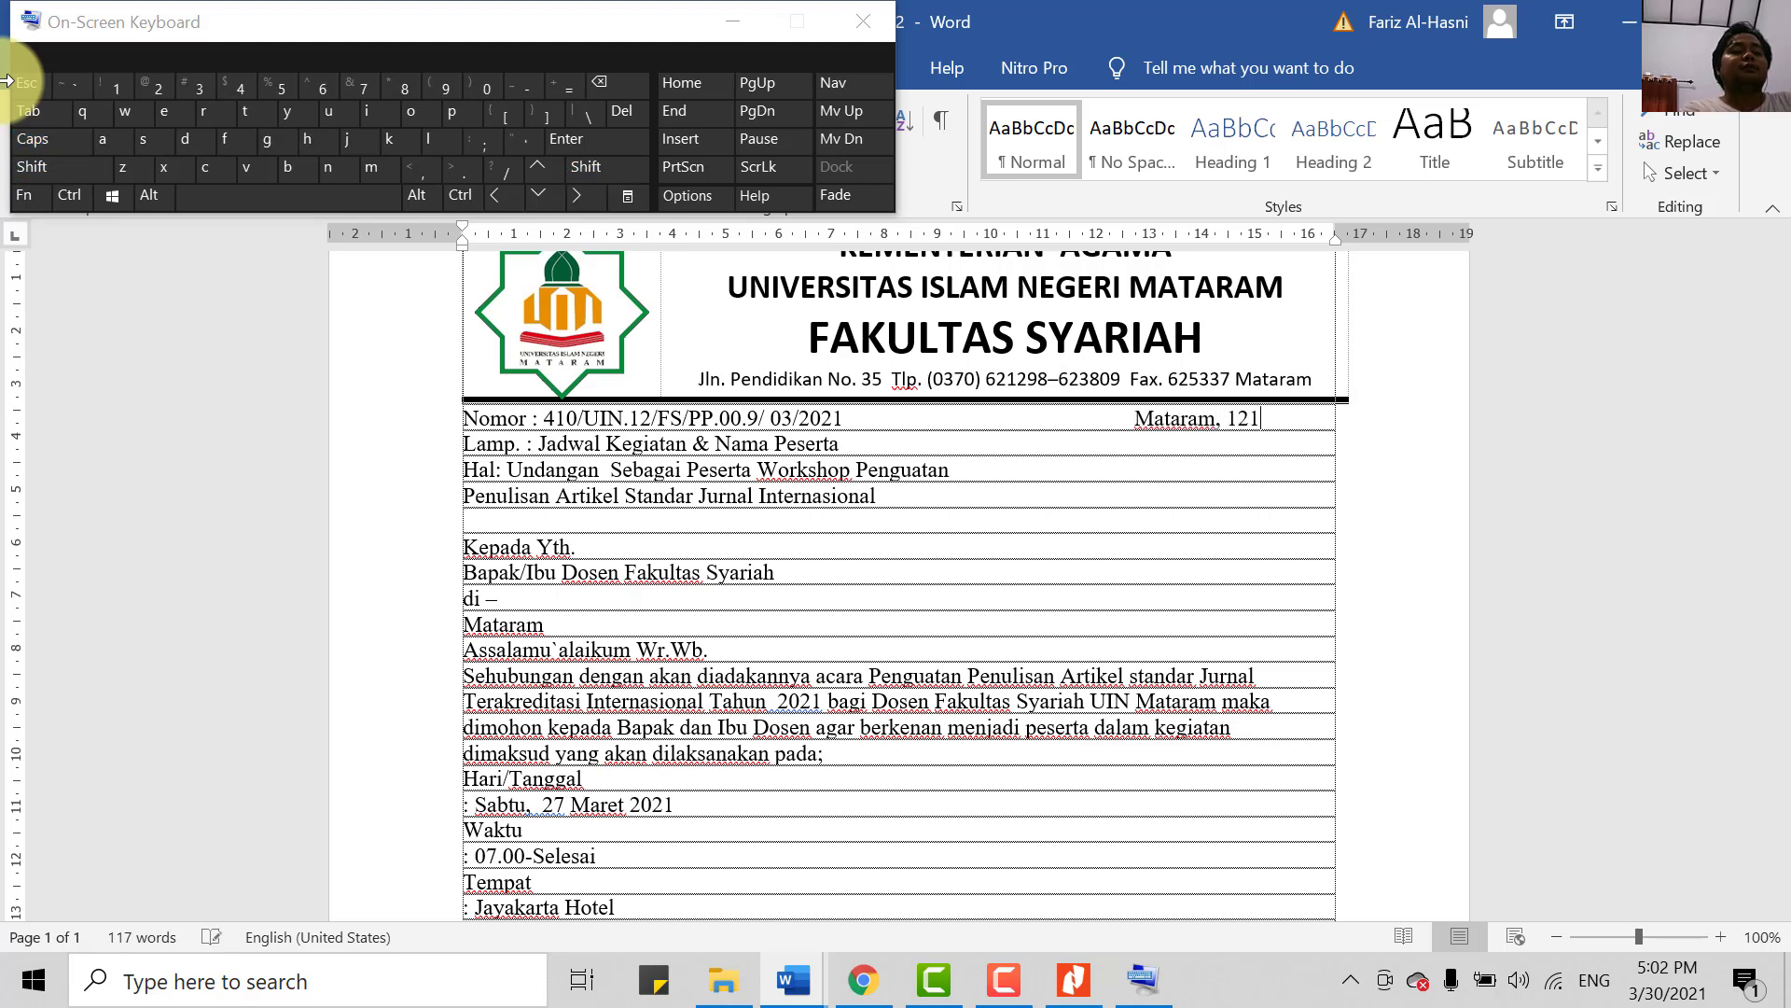
pyautogui.write('aram, 12 Febr')
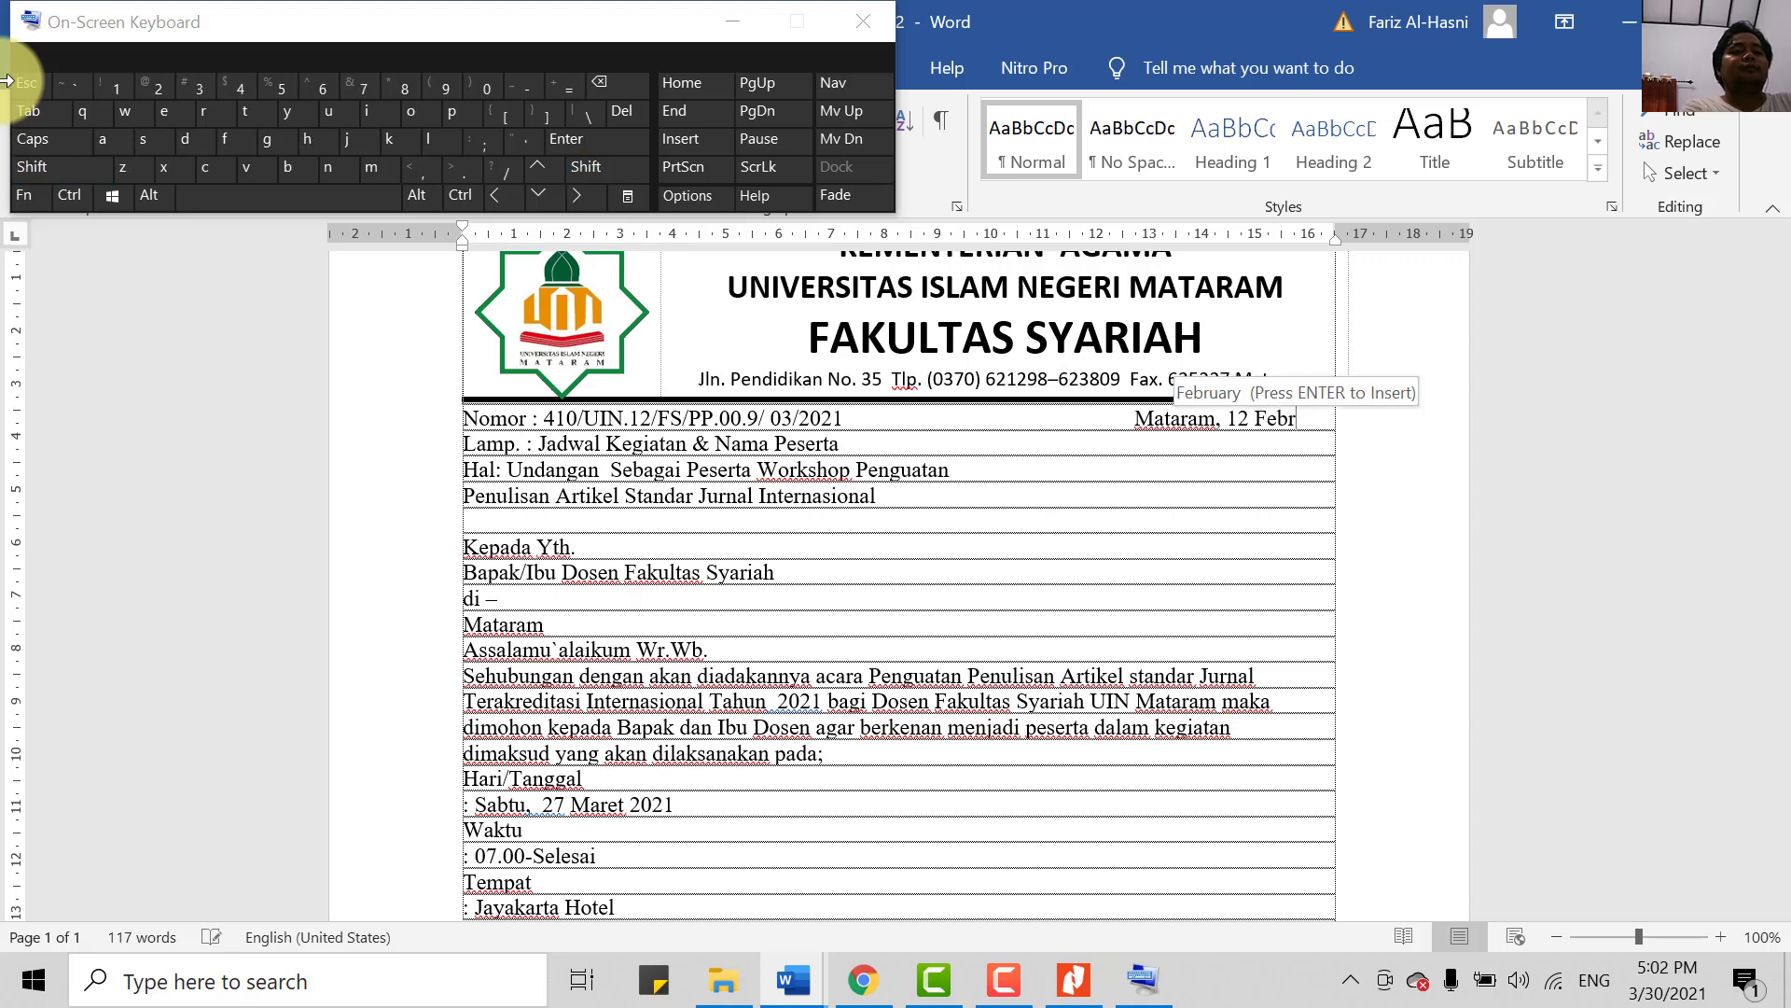
pyautogui.write('uari')
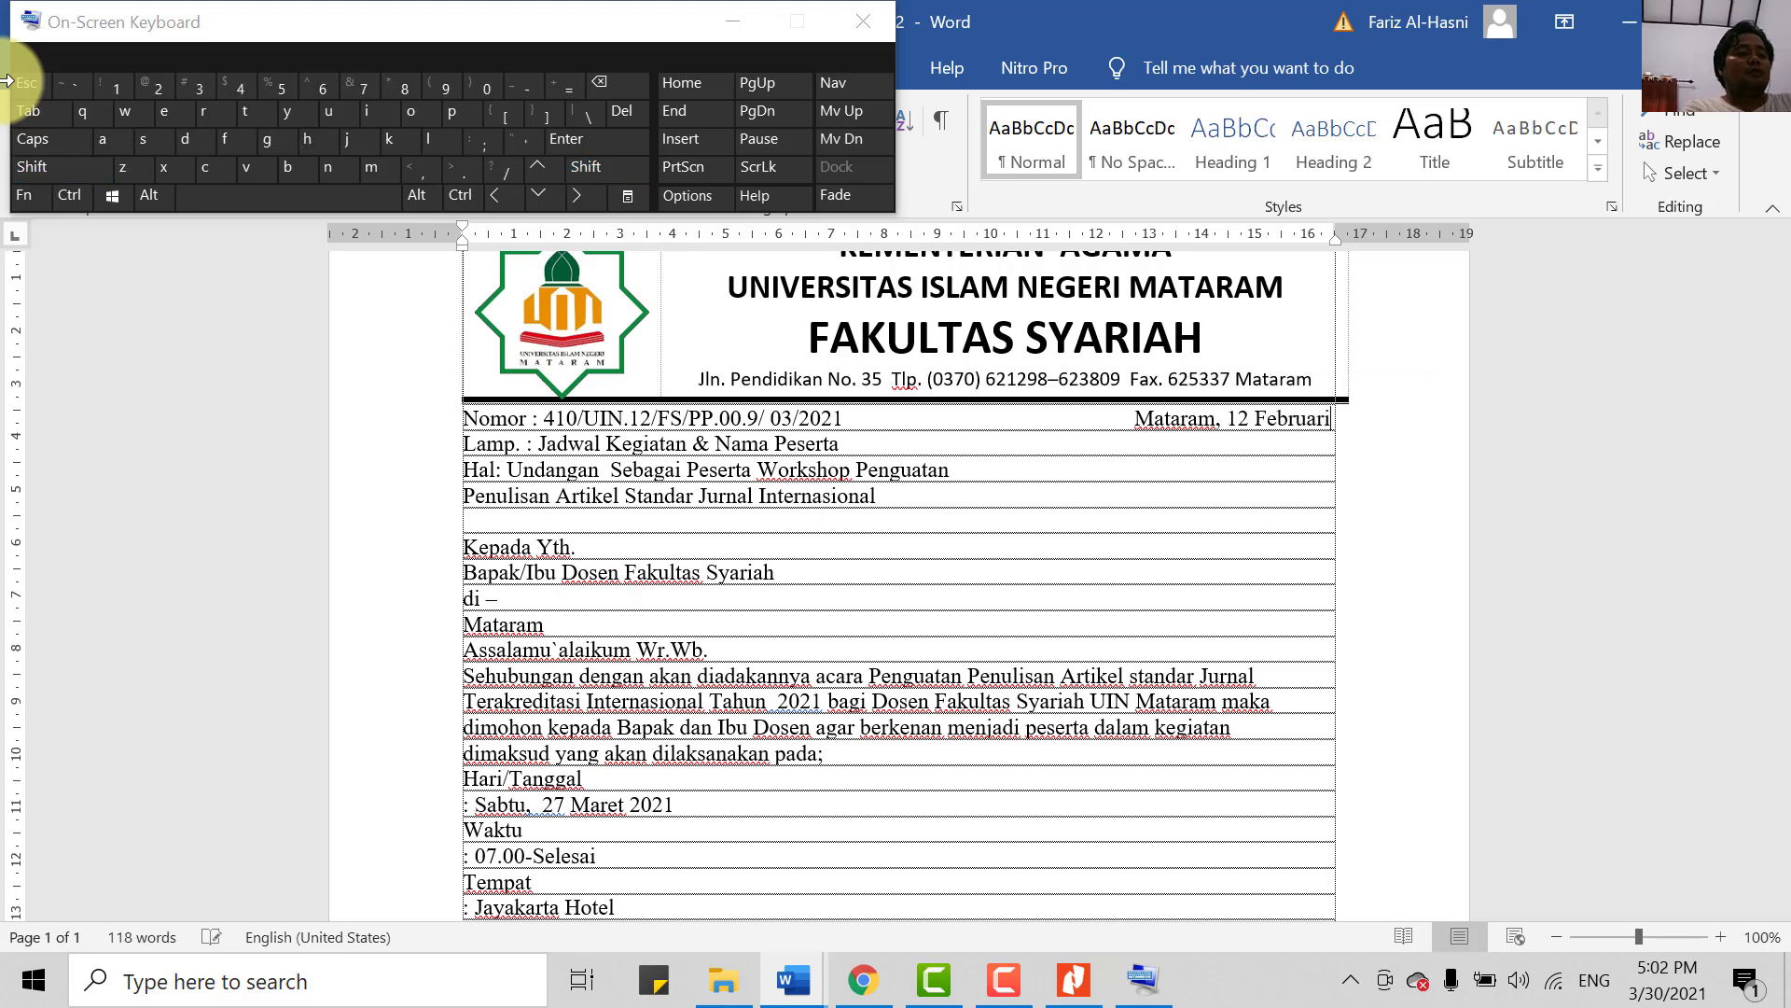
pyautogui.write(' 2021')
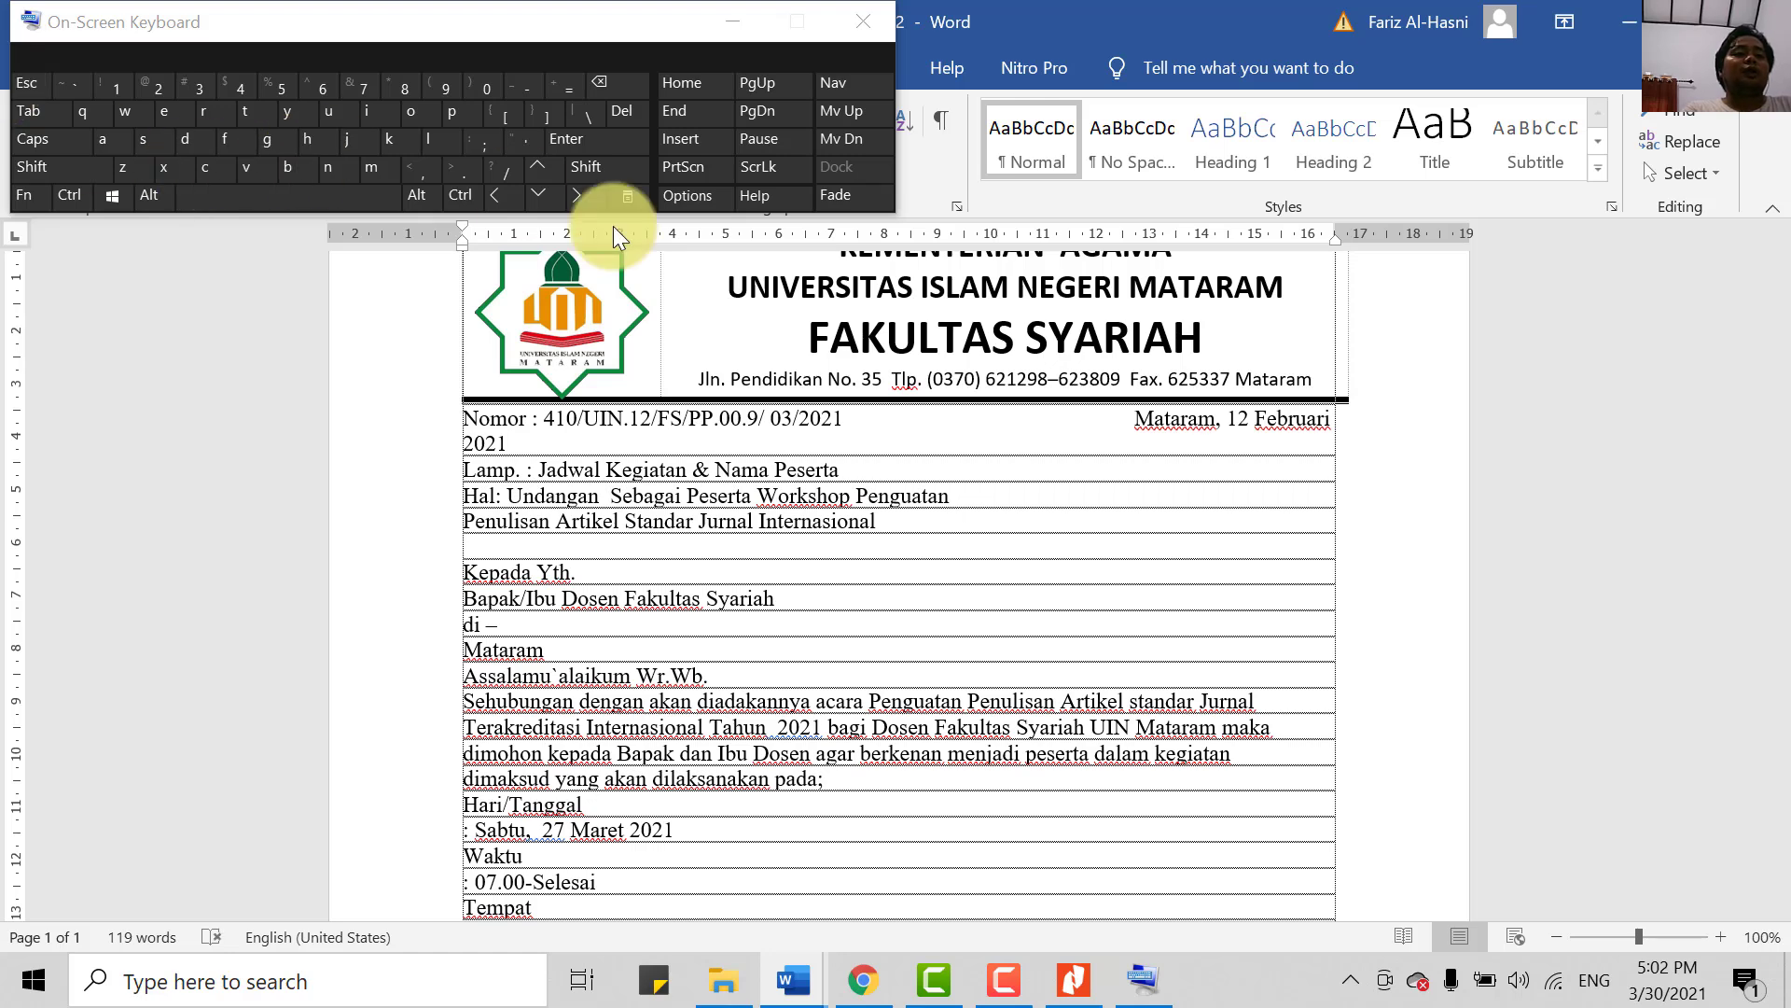
pyautogui.click(1134, 419)
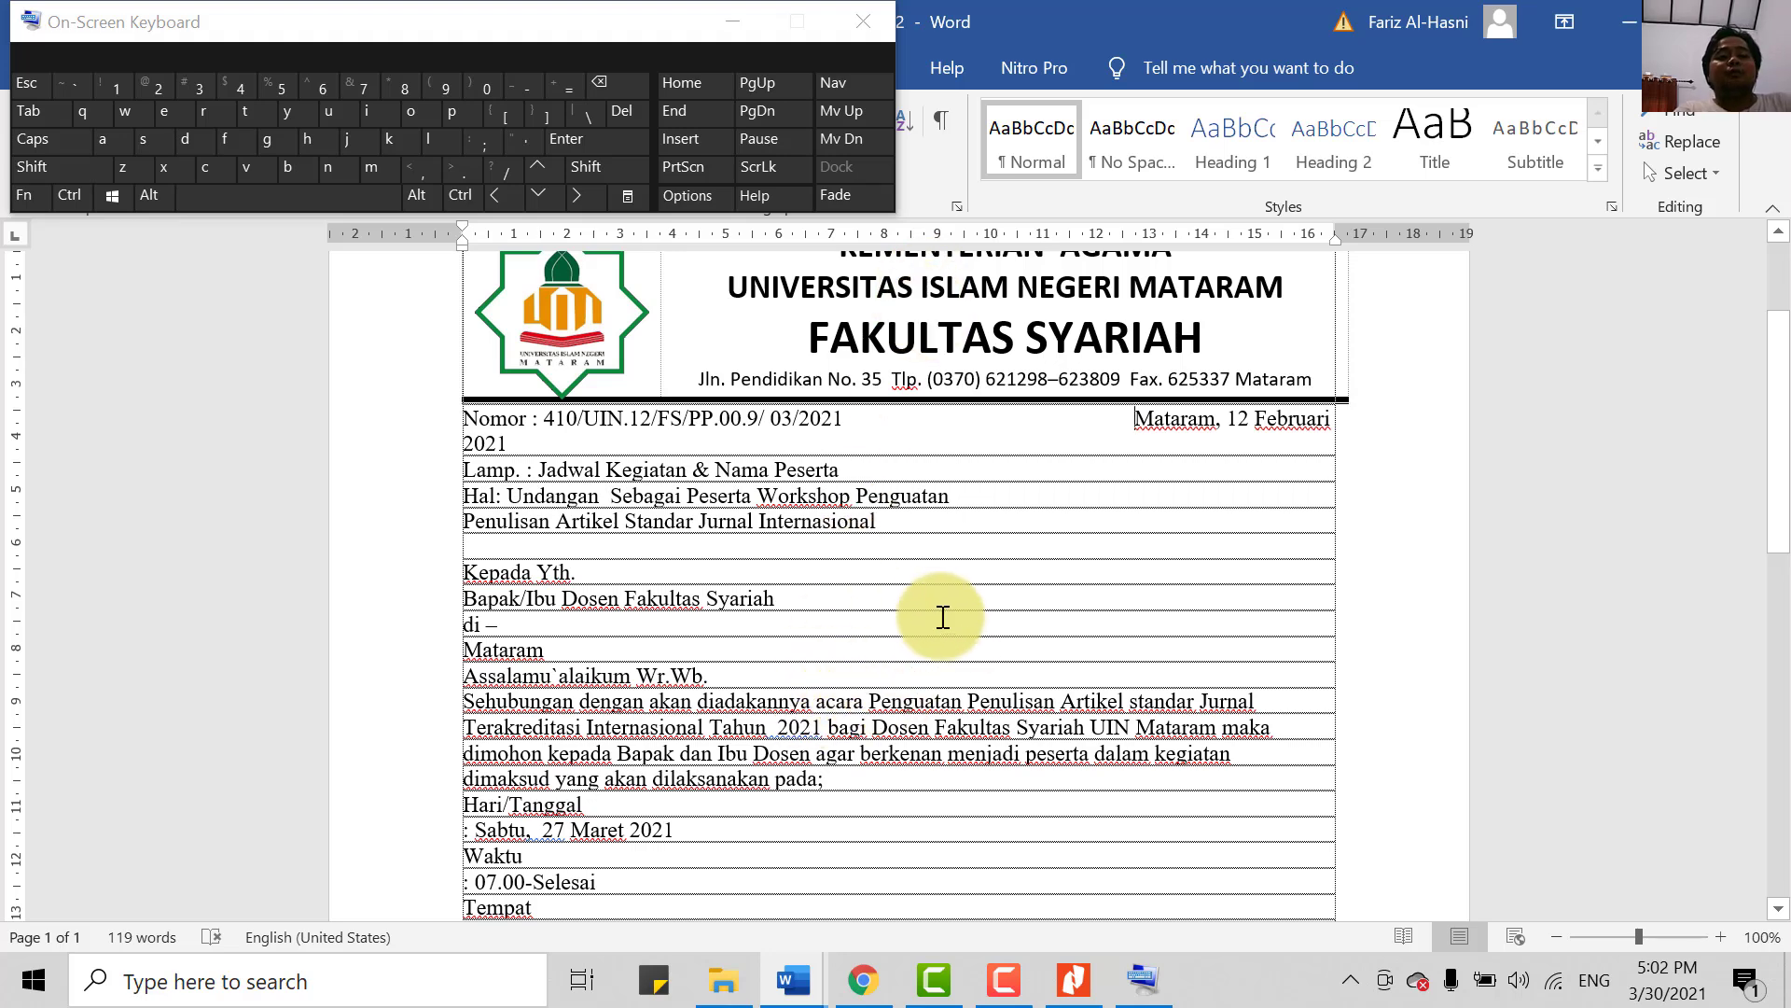
pyautogui.press('BackSpace')
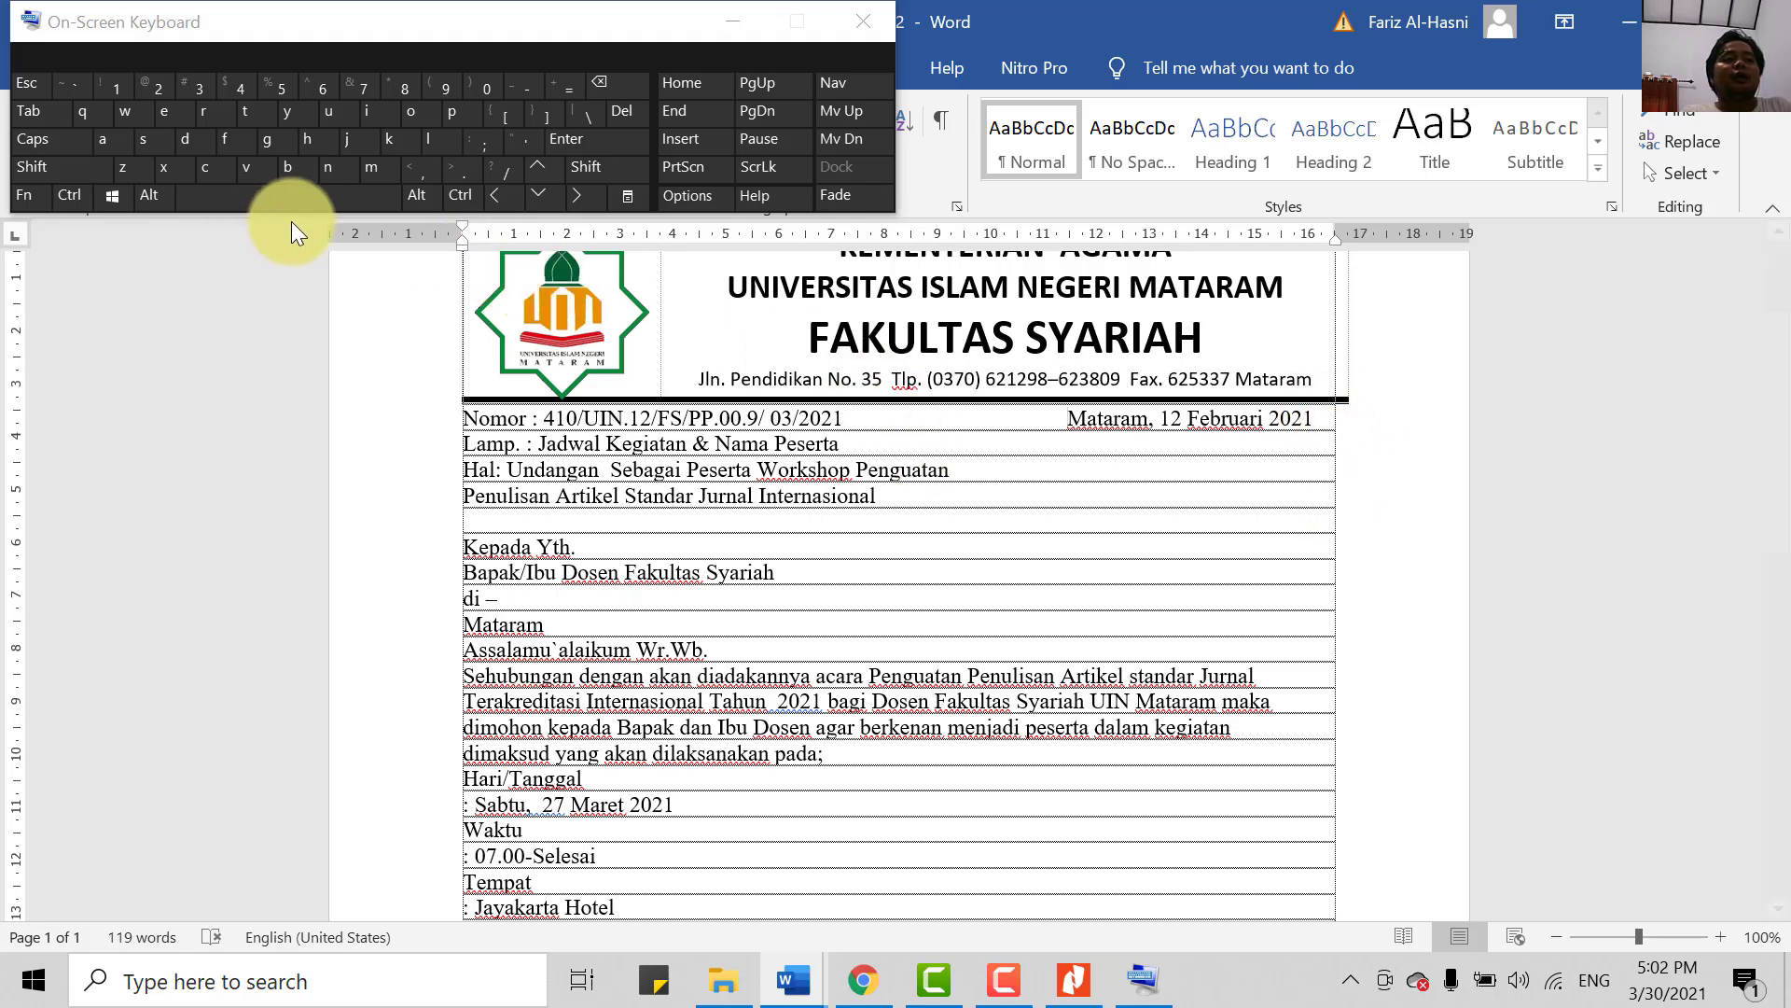
pyautogui.click(306, 192)
pyautogui.click(311, 192)
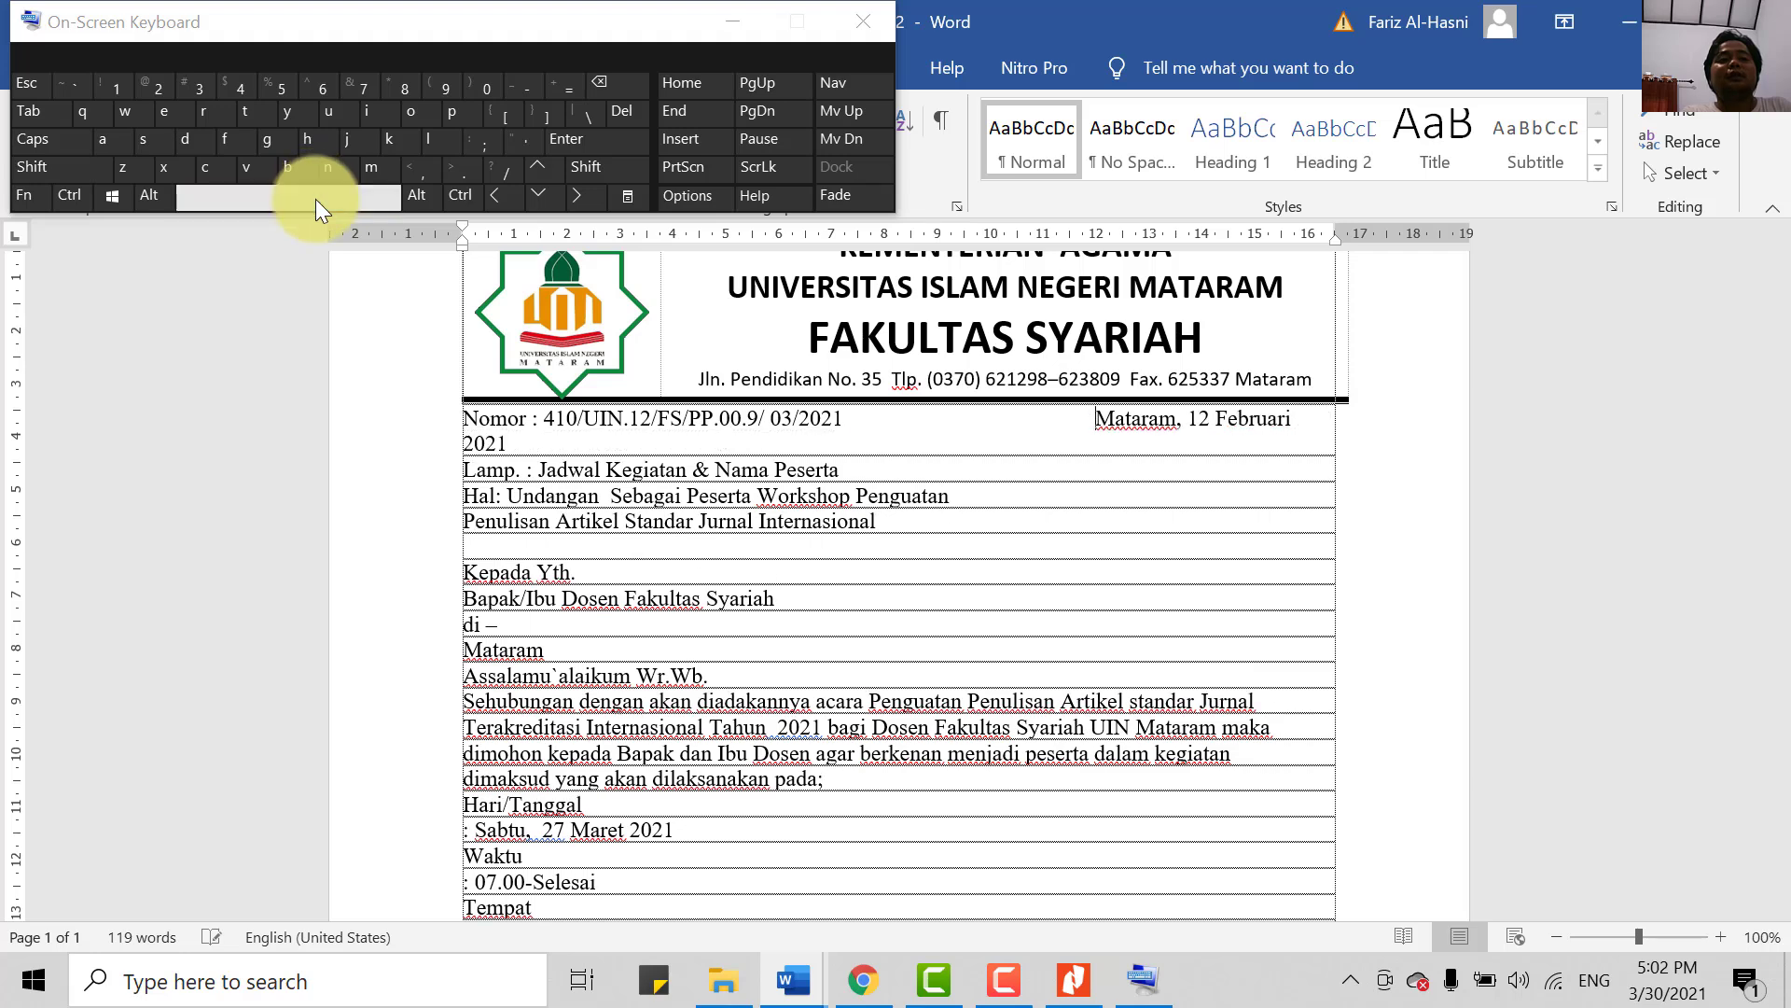
pyautogui.click(349, 192)
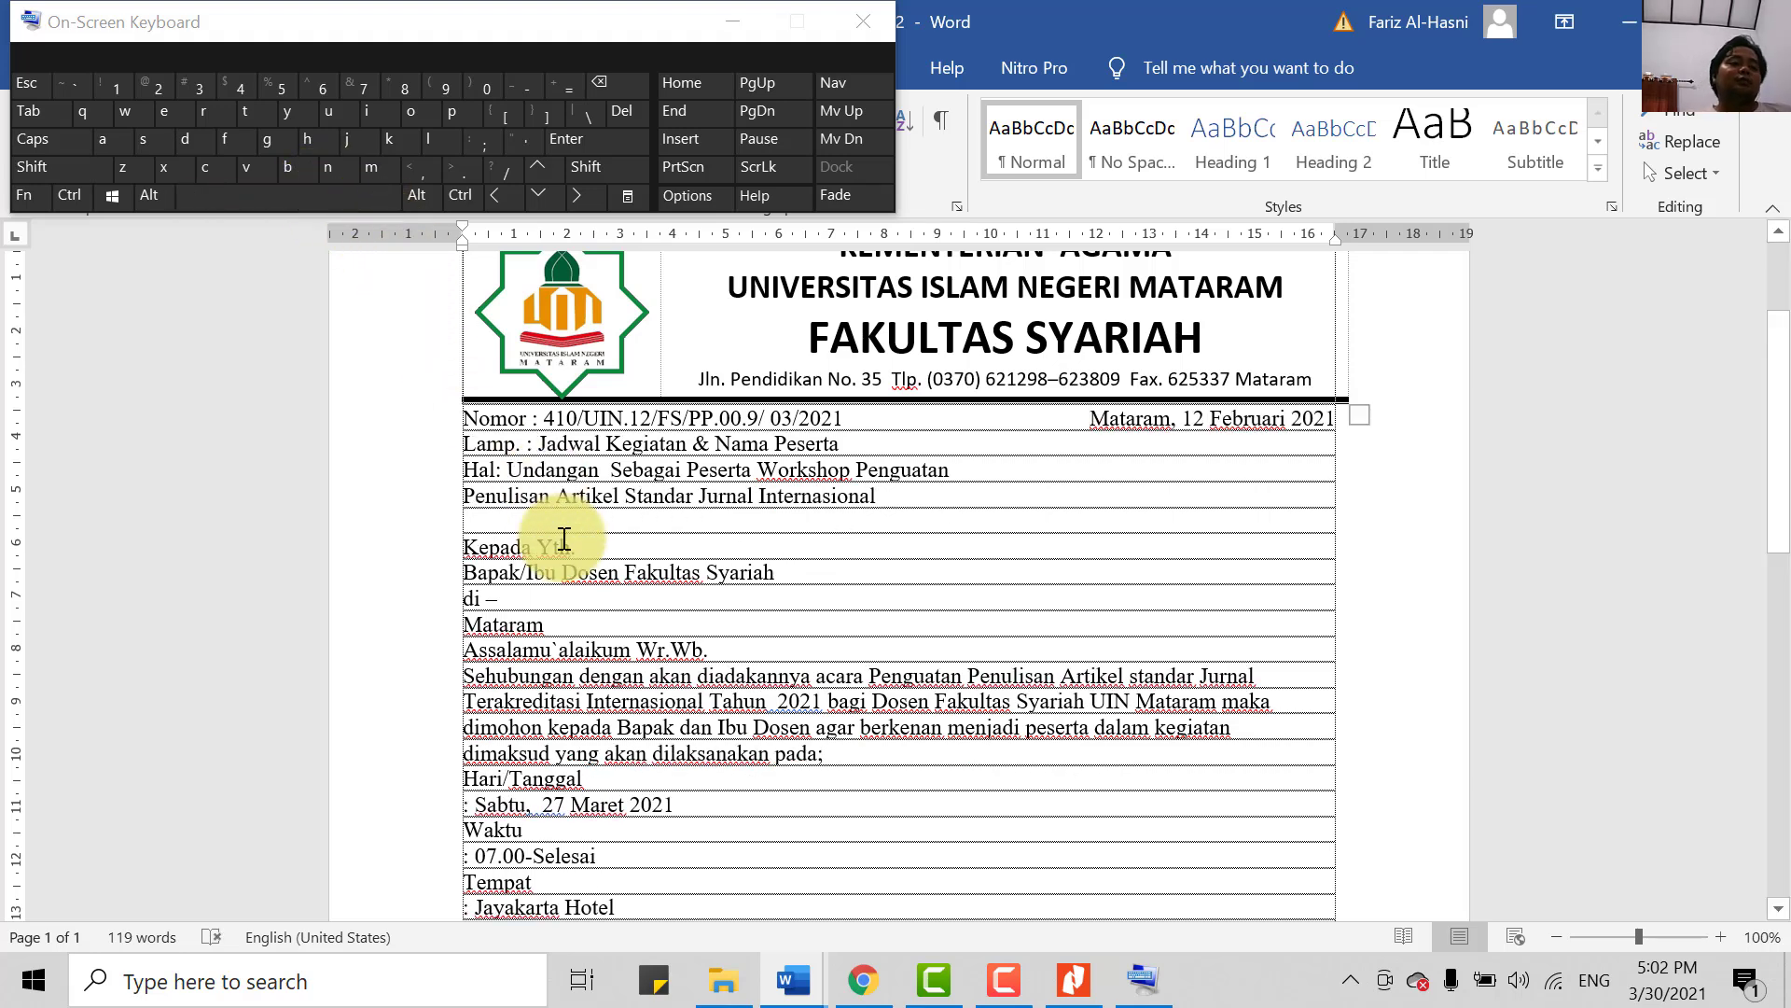
# - Delete that date and its trailing tabs, then add two blank lines above Nomor
pyautogui.moveTo(1099, 417); pyautogui.dragTo(1330, 425)
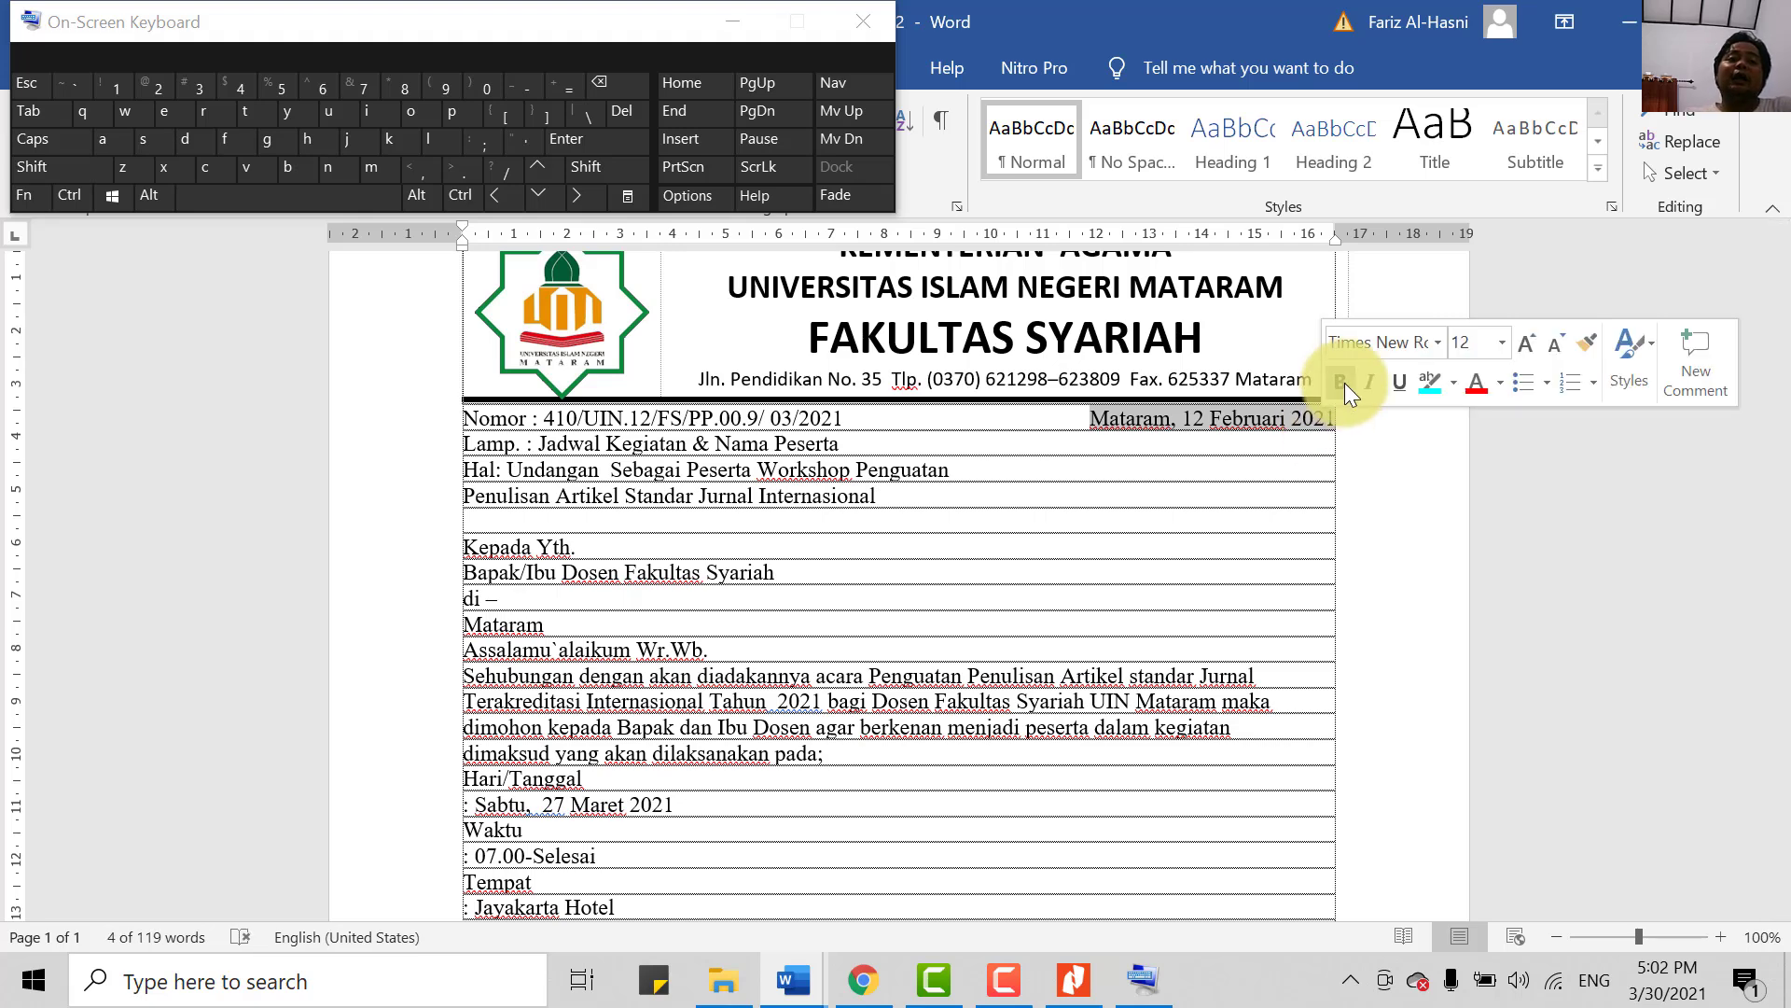
pyautogui.press('Delete')
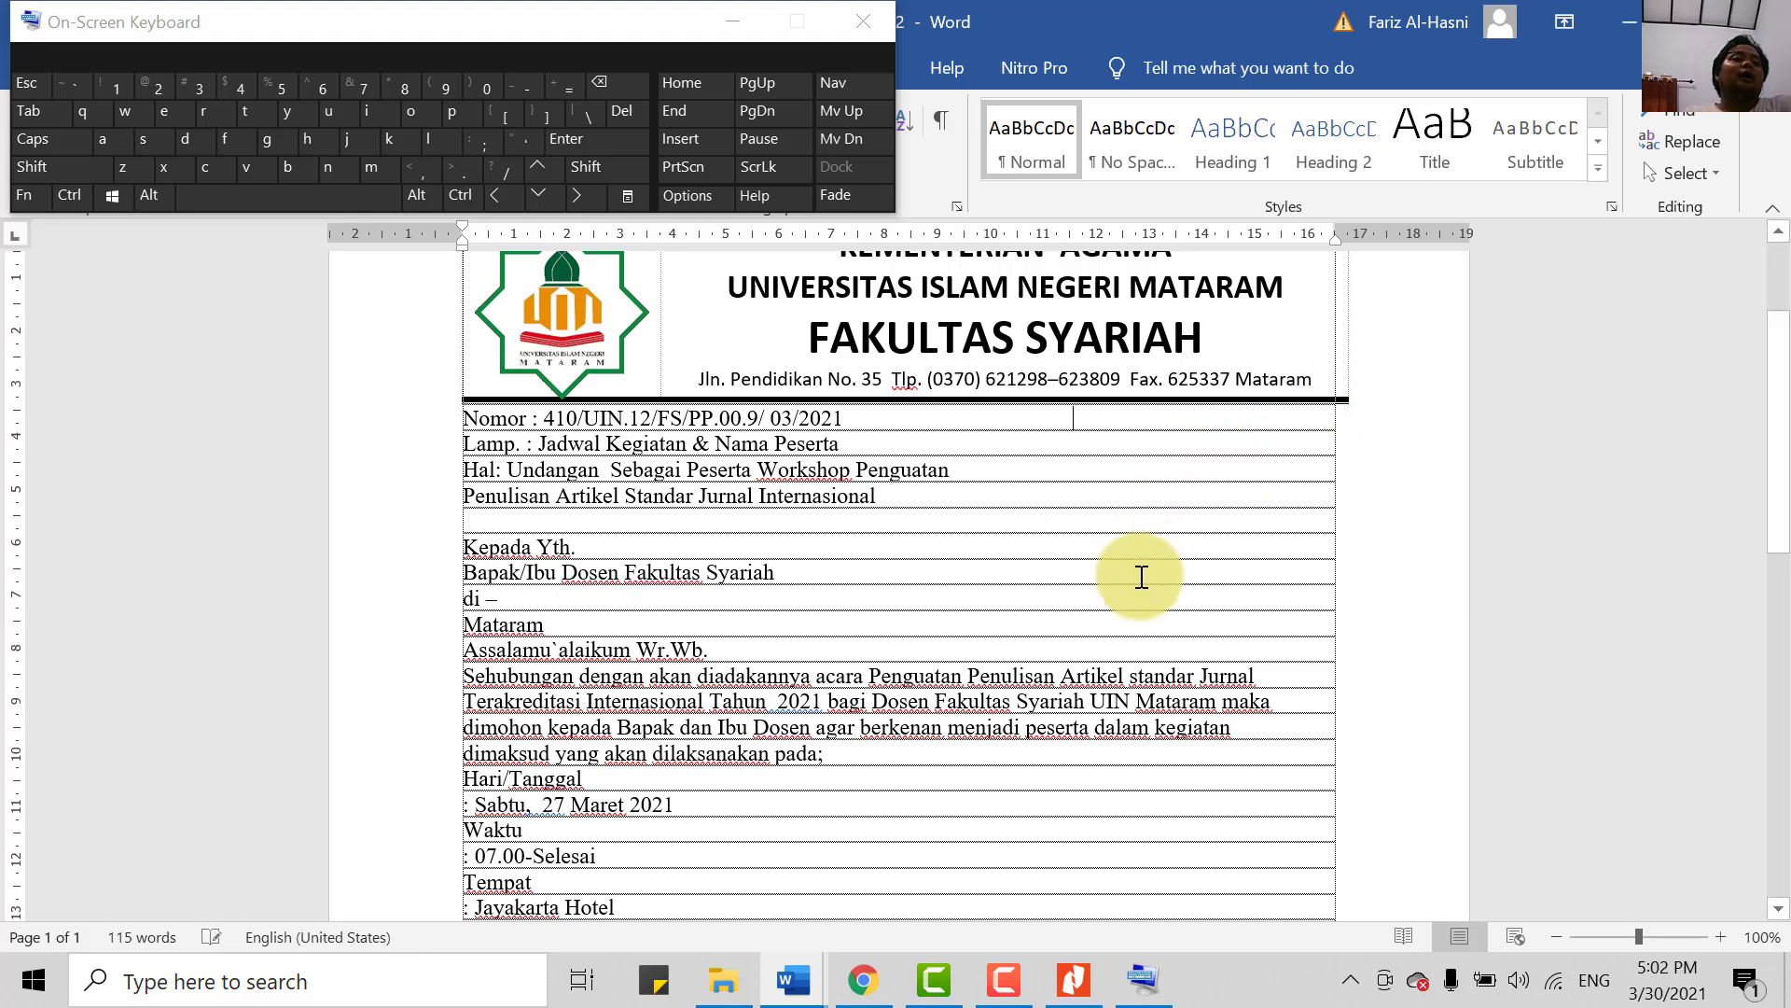
pyautogui.press('BackSpace')
pyautogui.press('BackSpace')
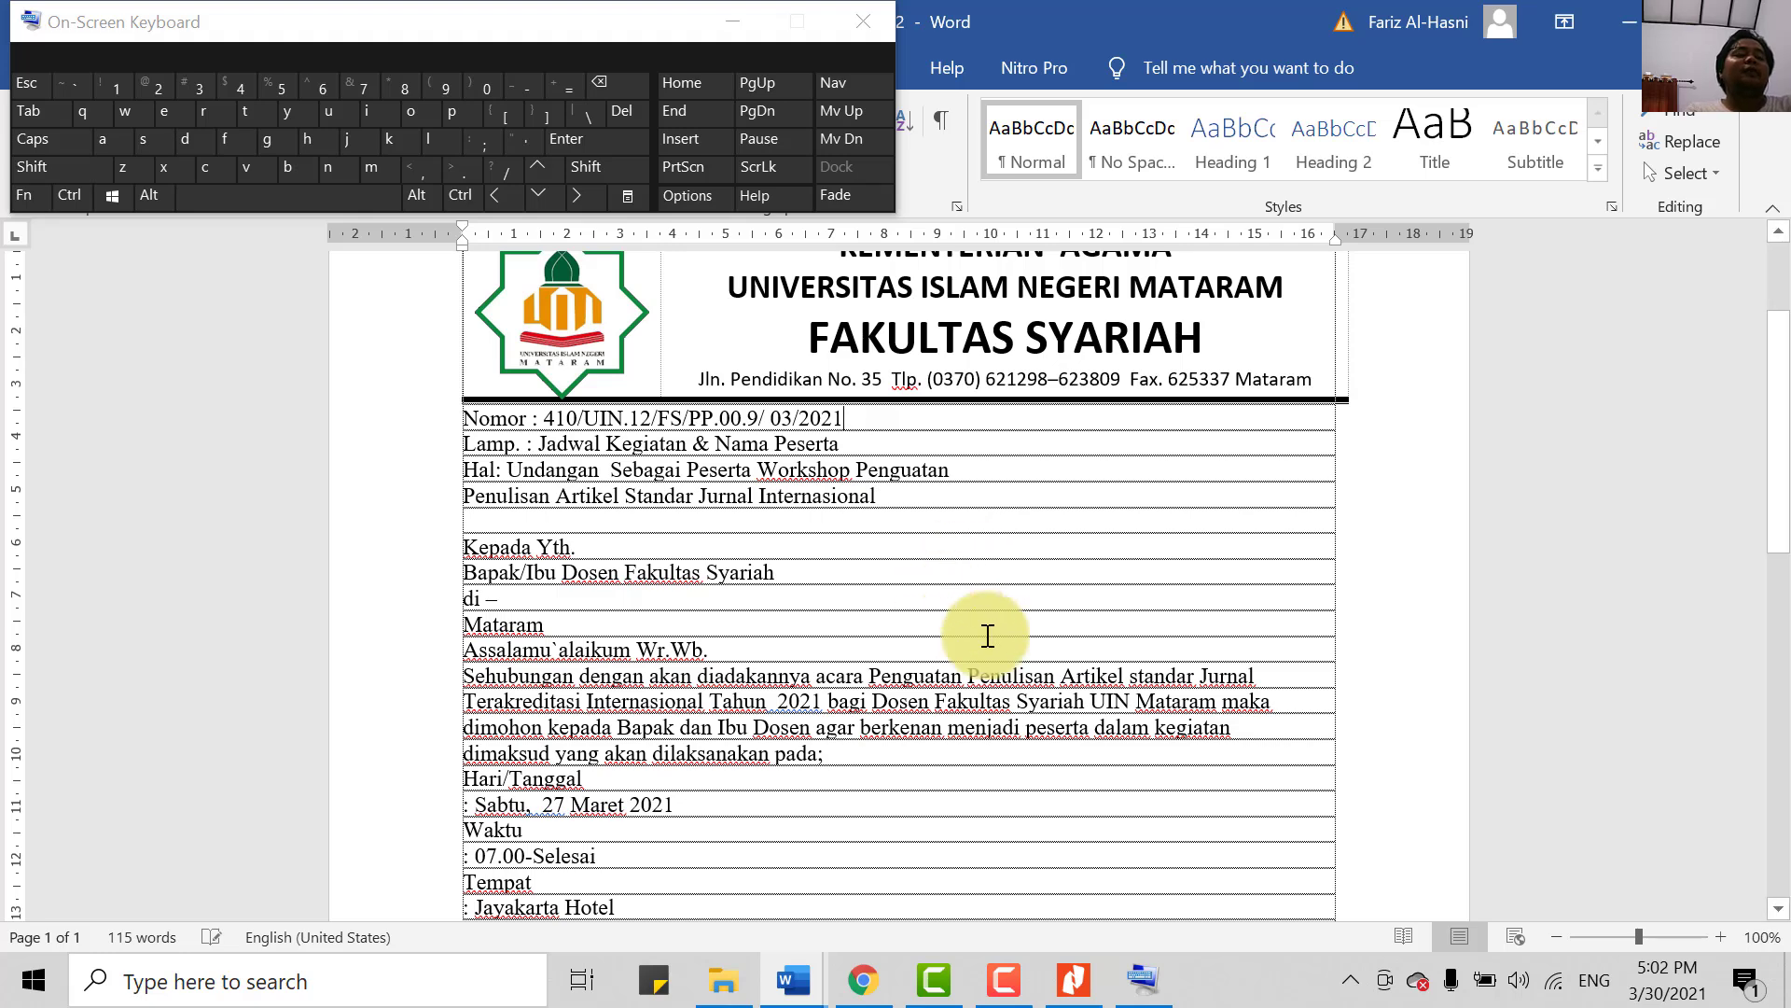
pyautogui.click(454, 420)
pyautogui.press('Return')
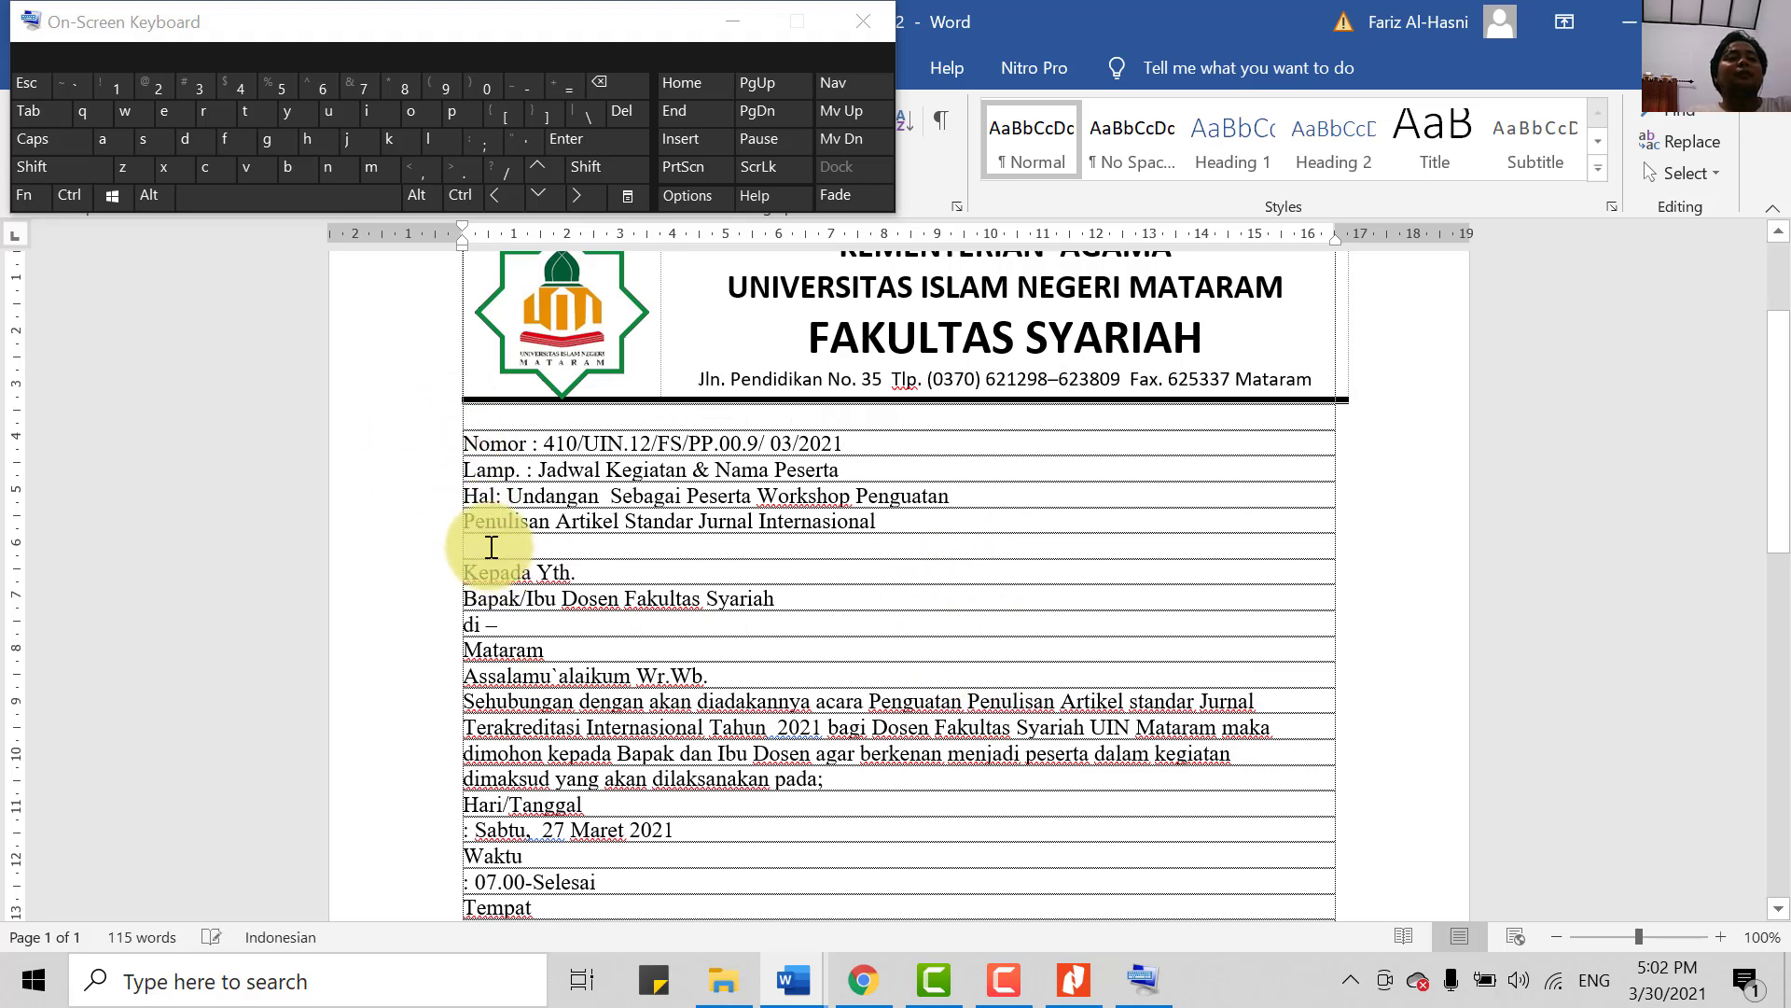
pyautogui.press('Return')
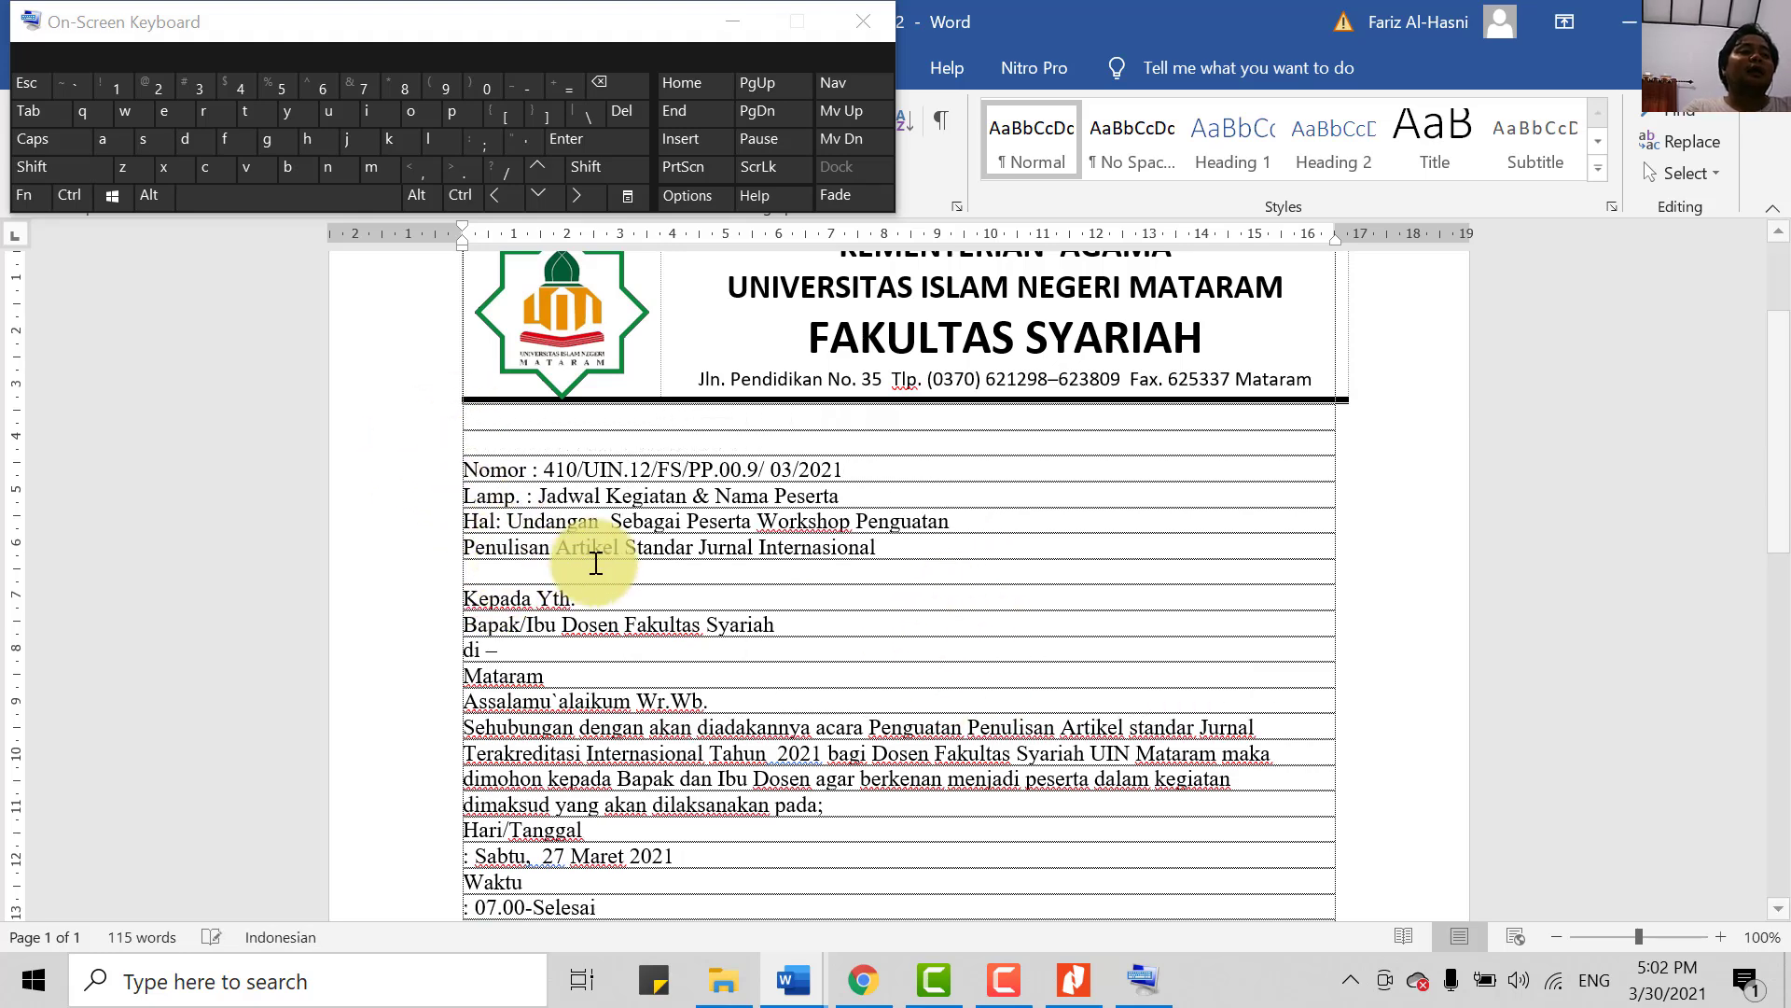
pyautogui.scroll(2, 592, 559)
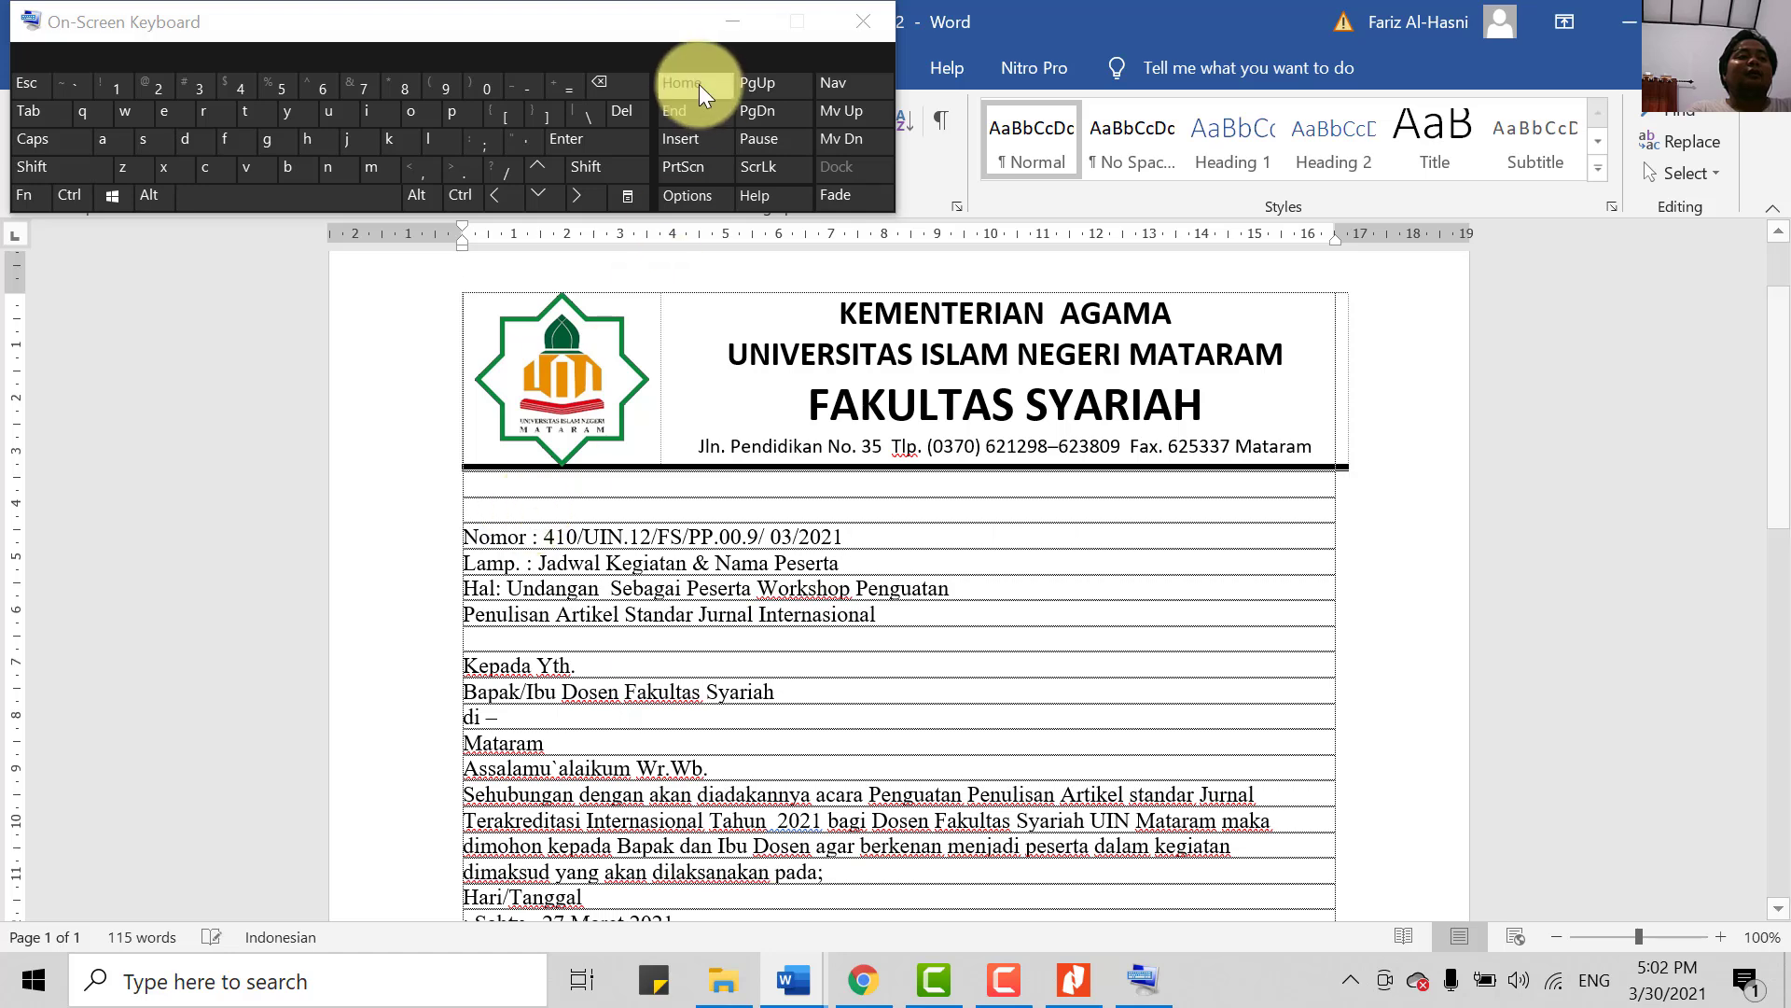
pyautogui.click(732, 21)
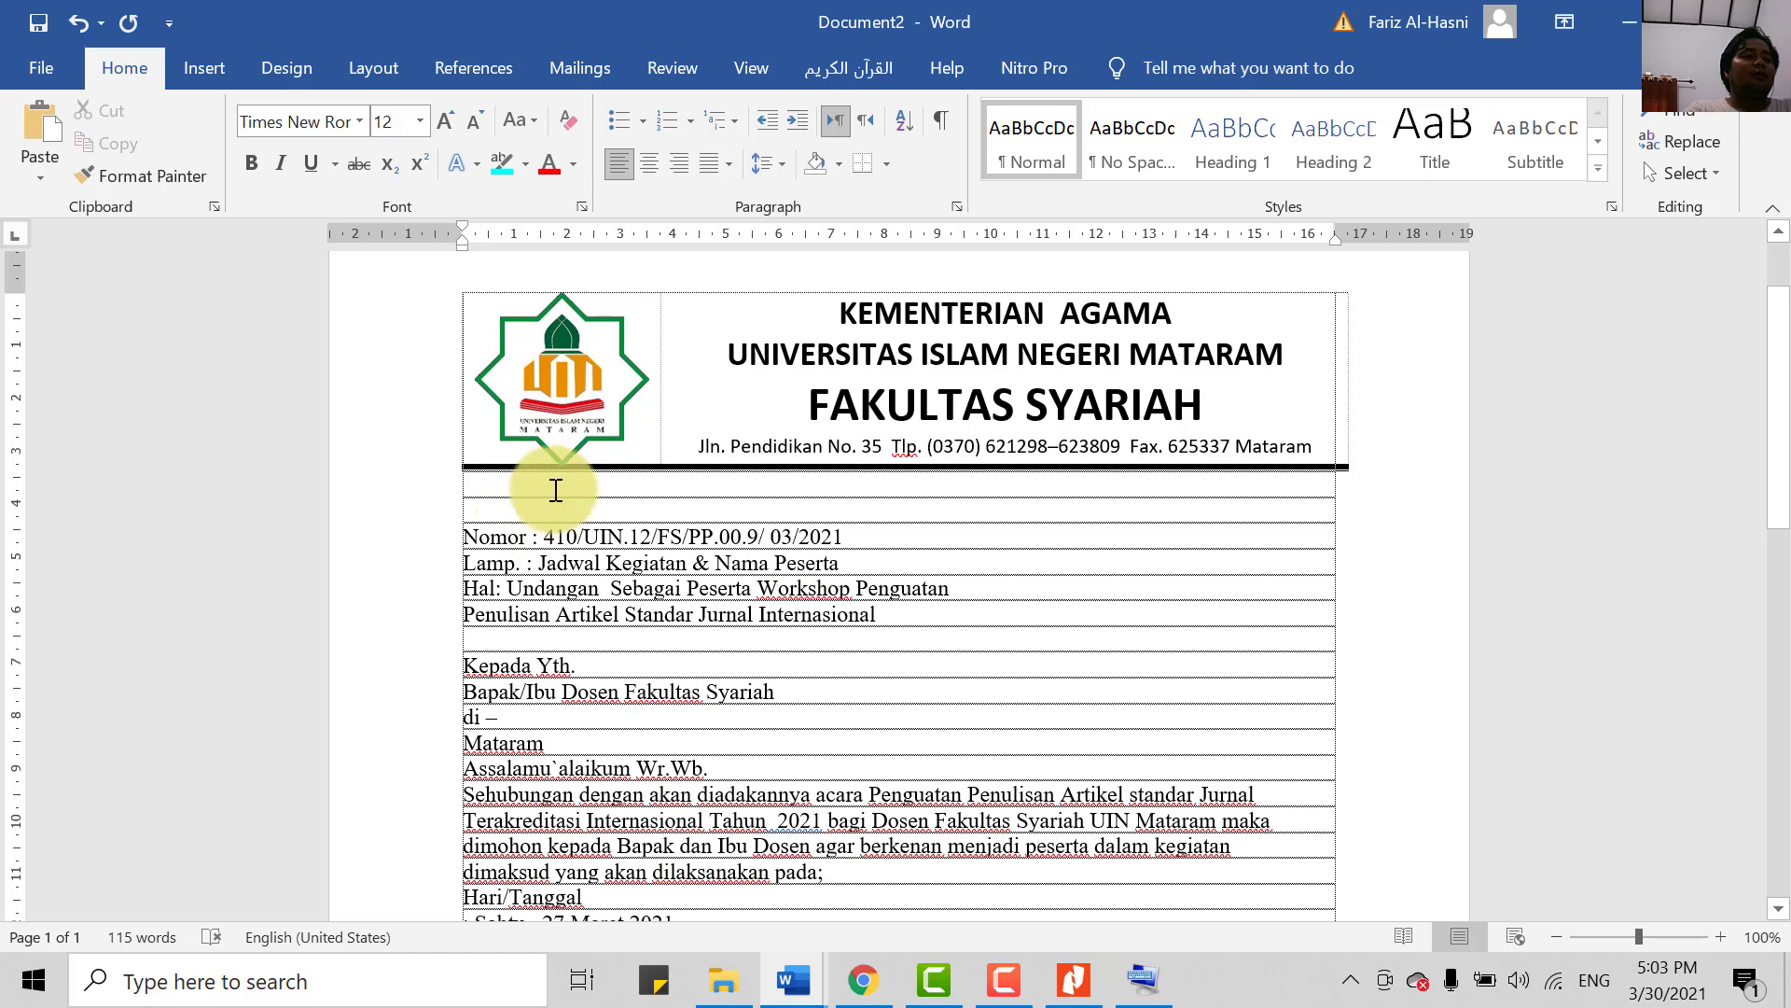
# - Insert a 4x4 table on the empty line between the letterhead and Nomor
pyautogui.click(504, 486)
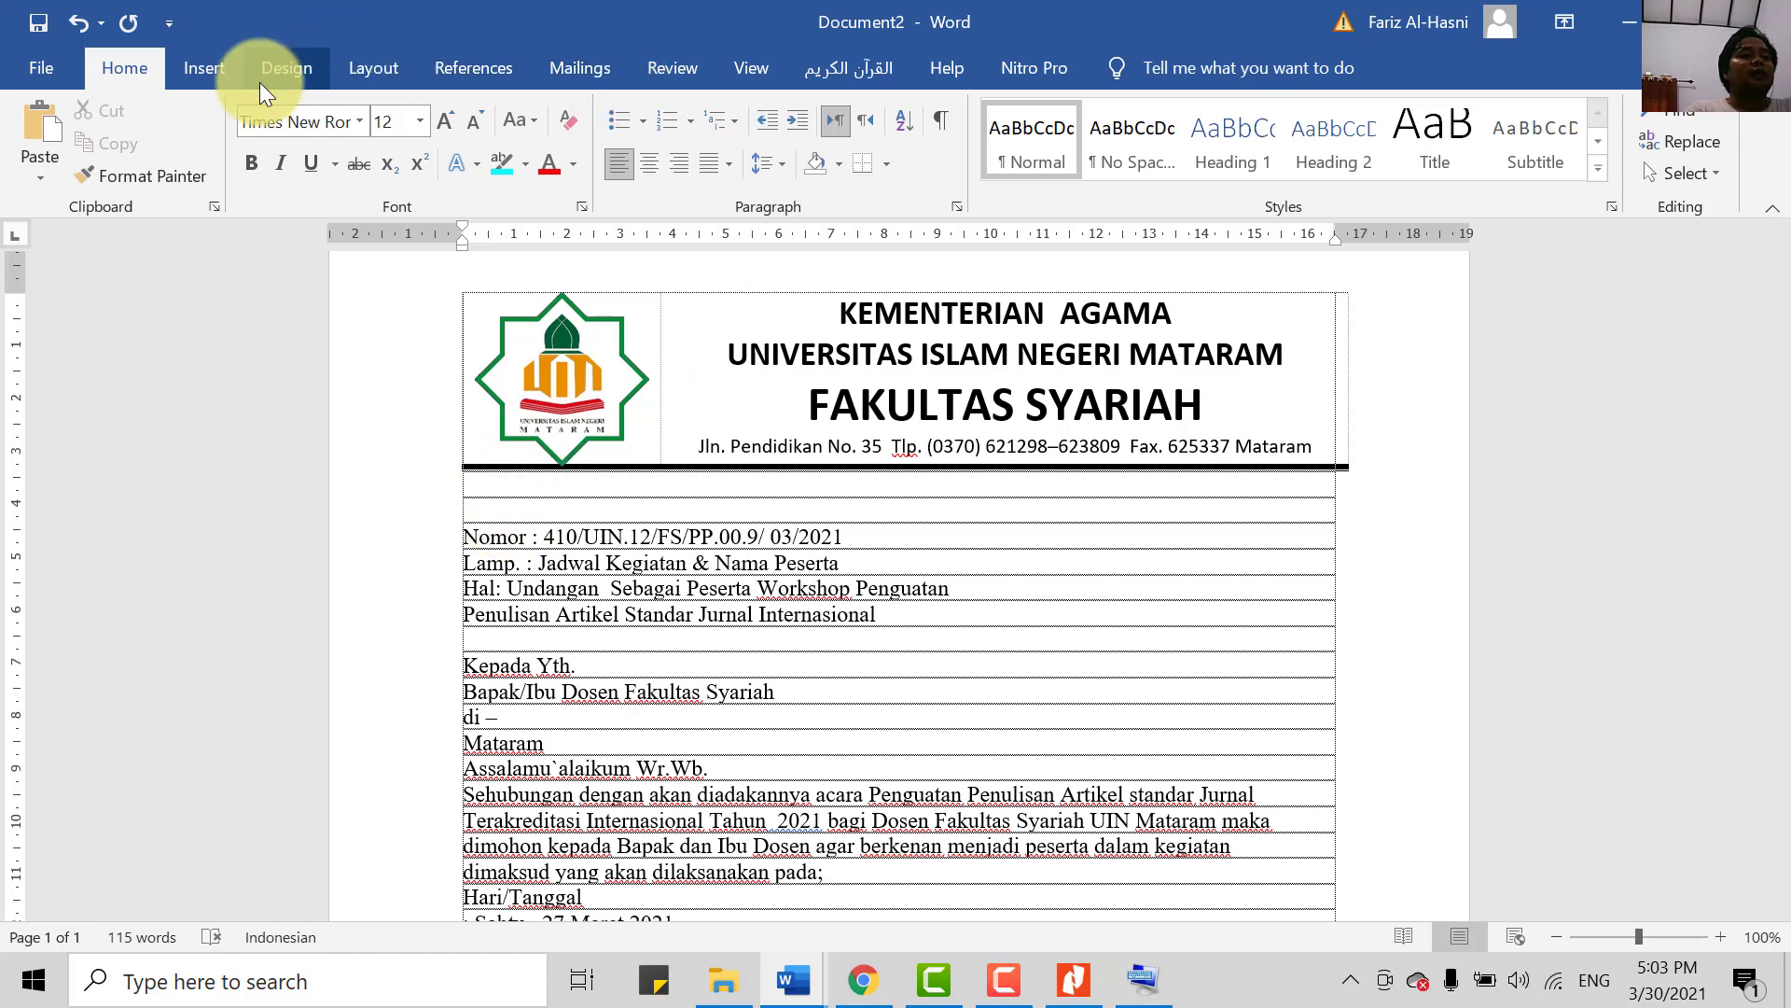
pyautogui.click(212, 58)
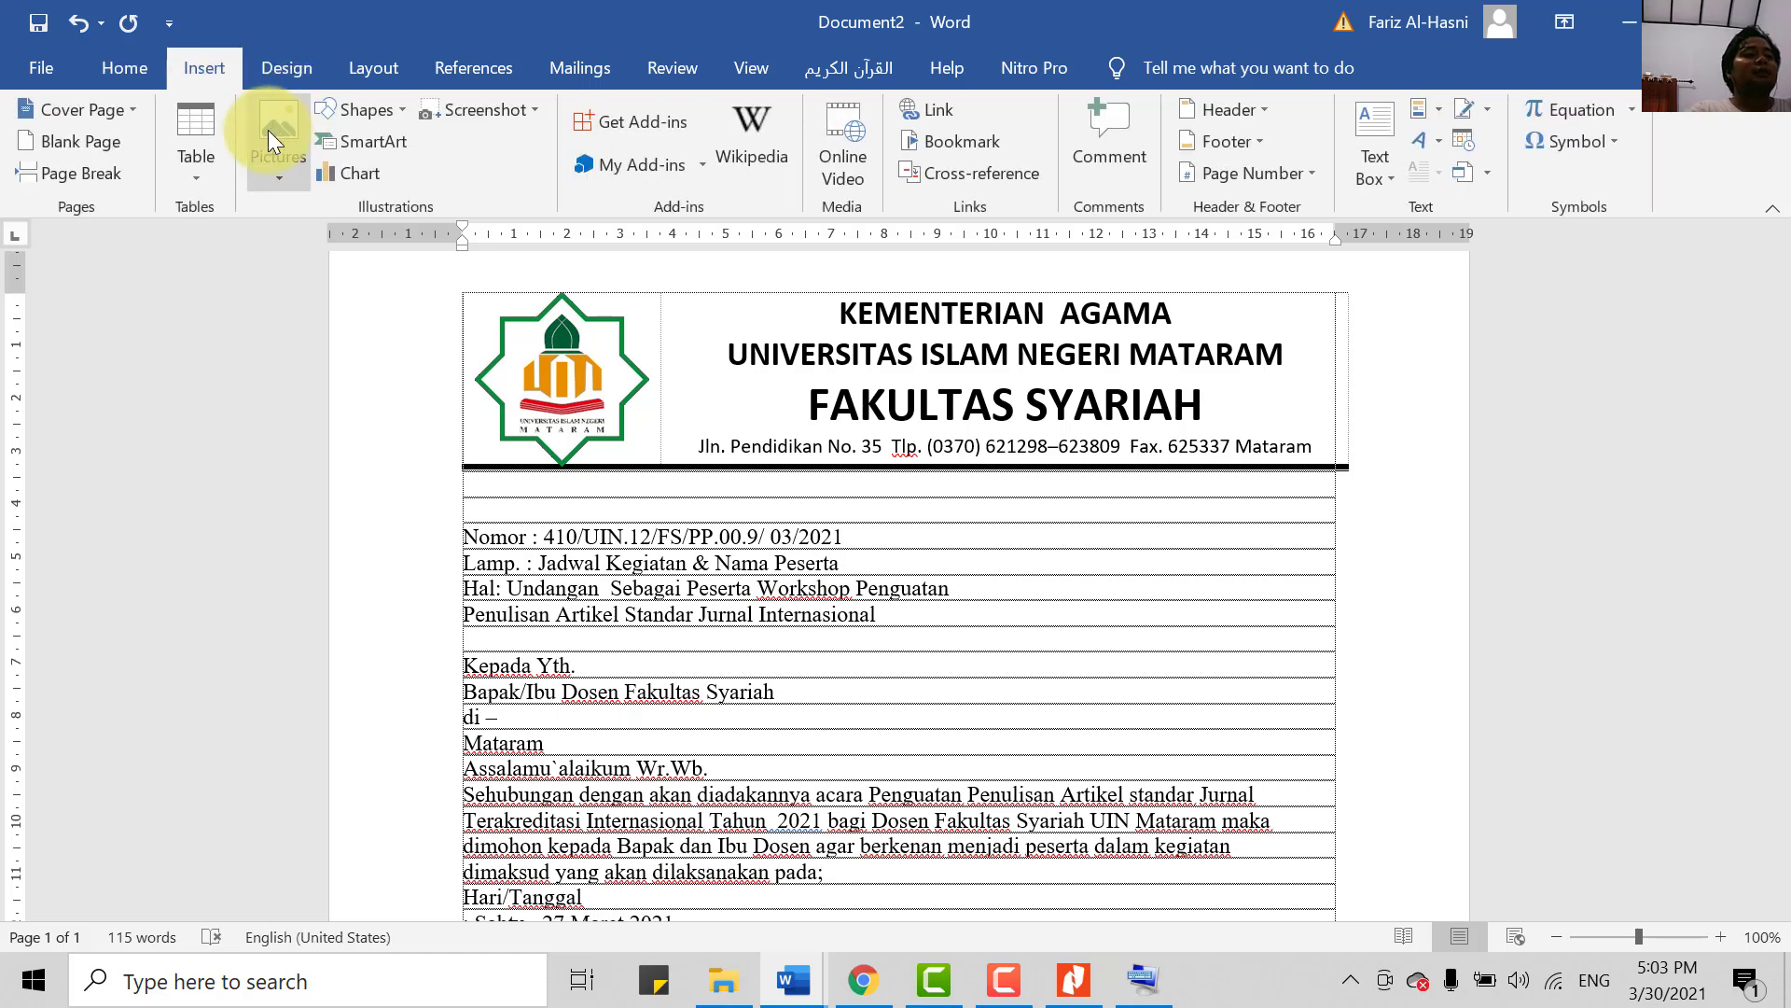
pyautogui.click(210, 166)
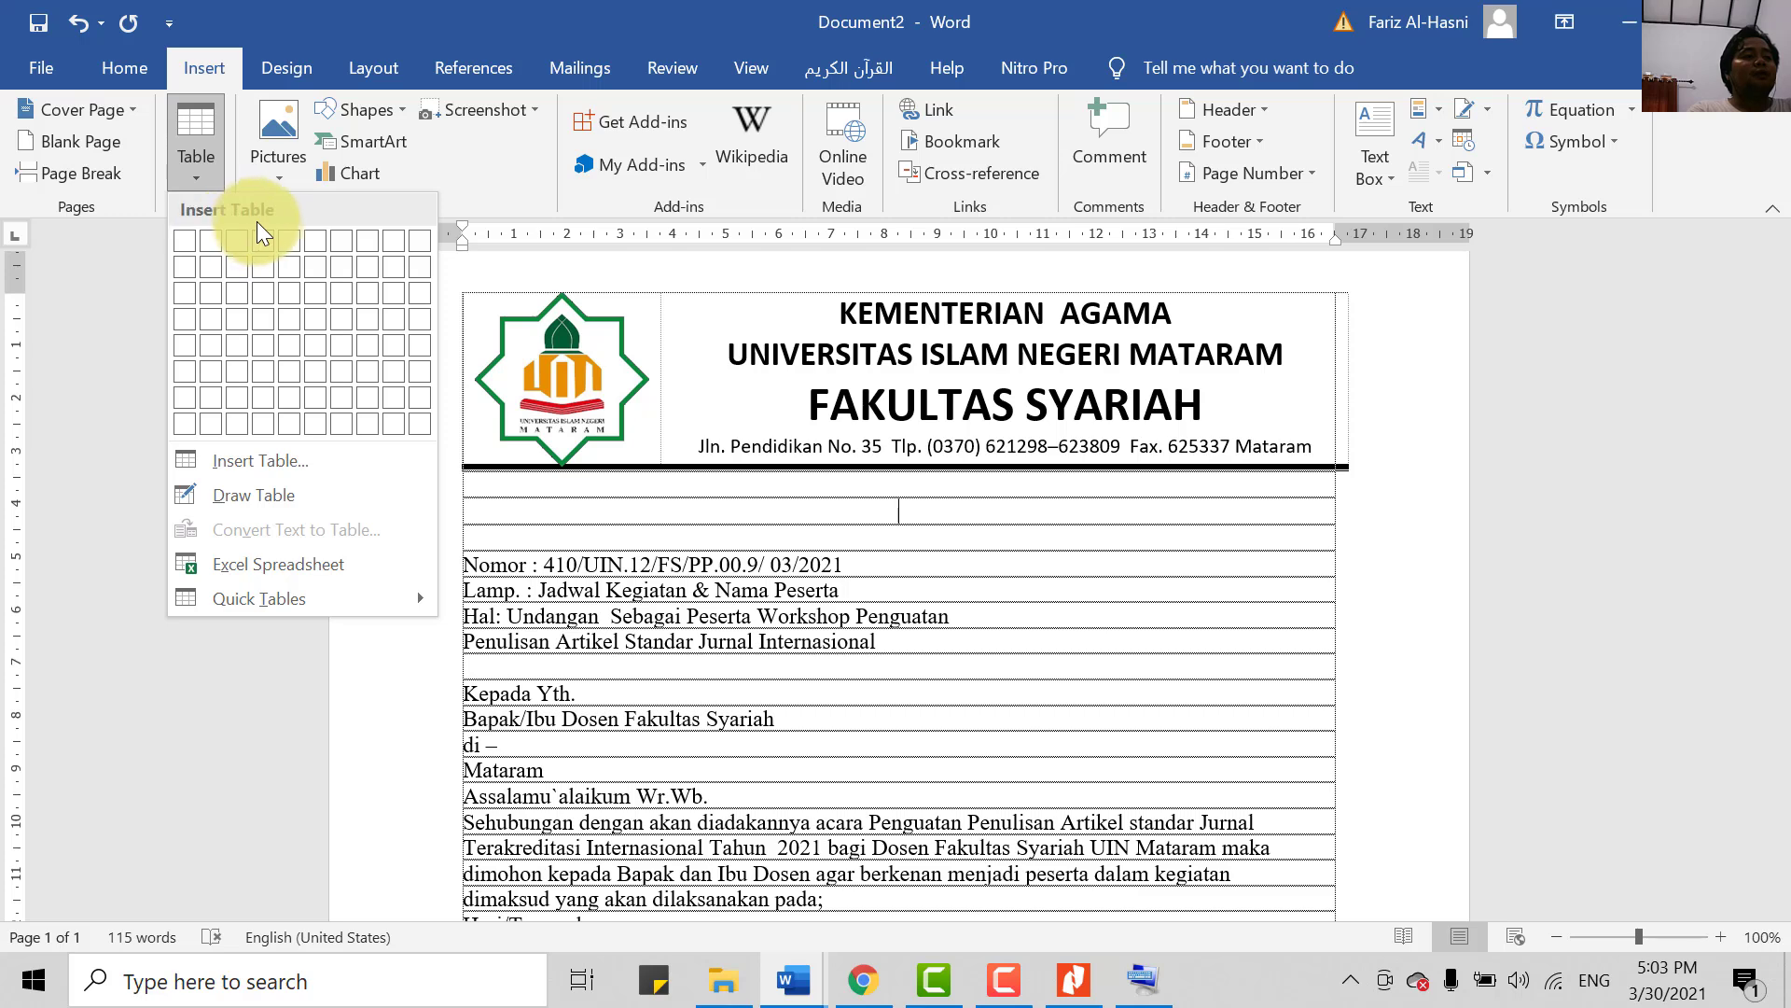
pyautogui.click(266, 313)
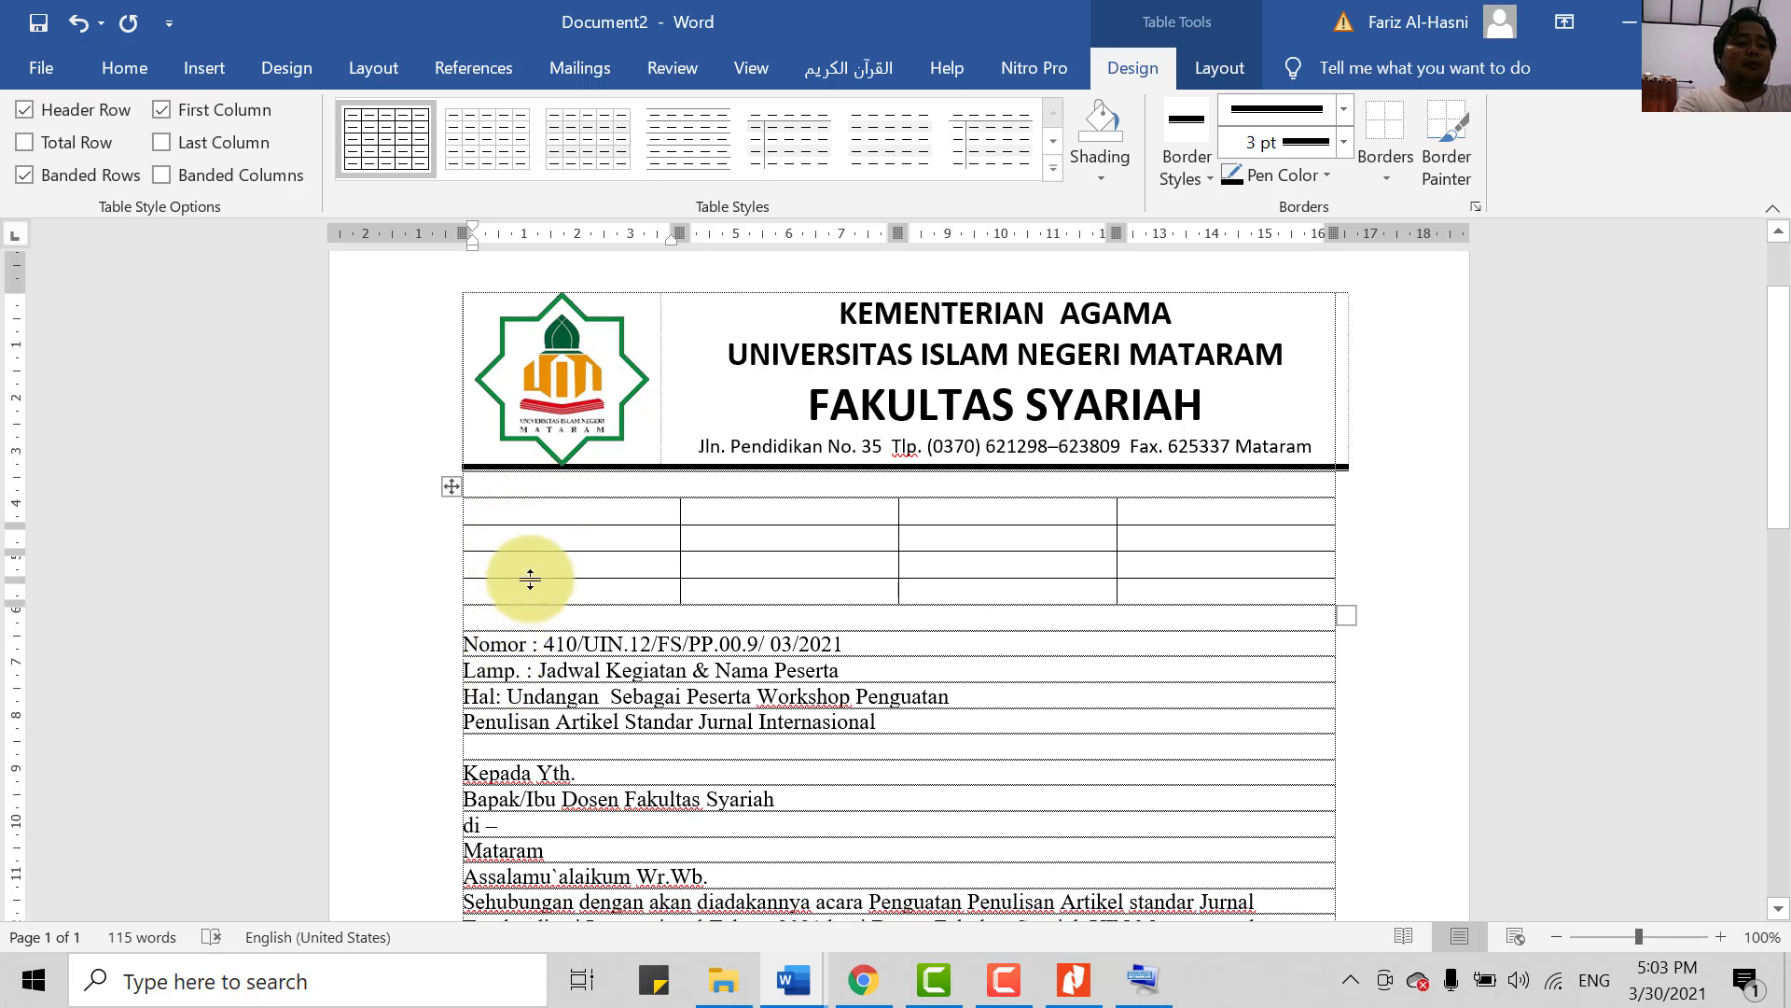
# - Type Nomor, Lamp. and Hal. down the first column and delete the empty fourth row
pyautogui.write('omor')
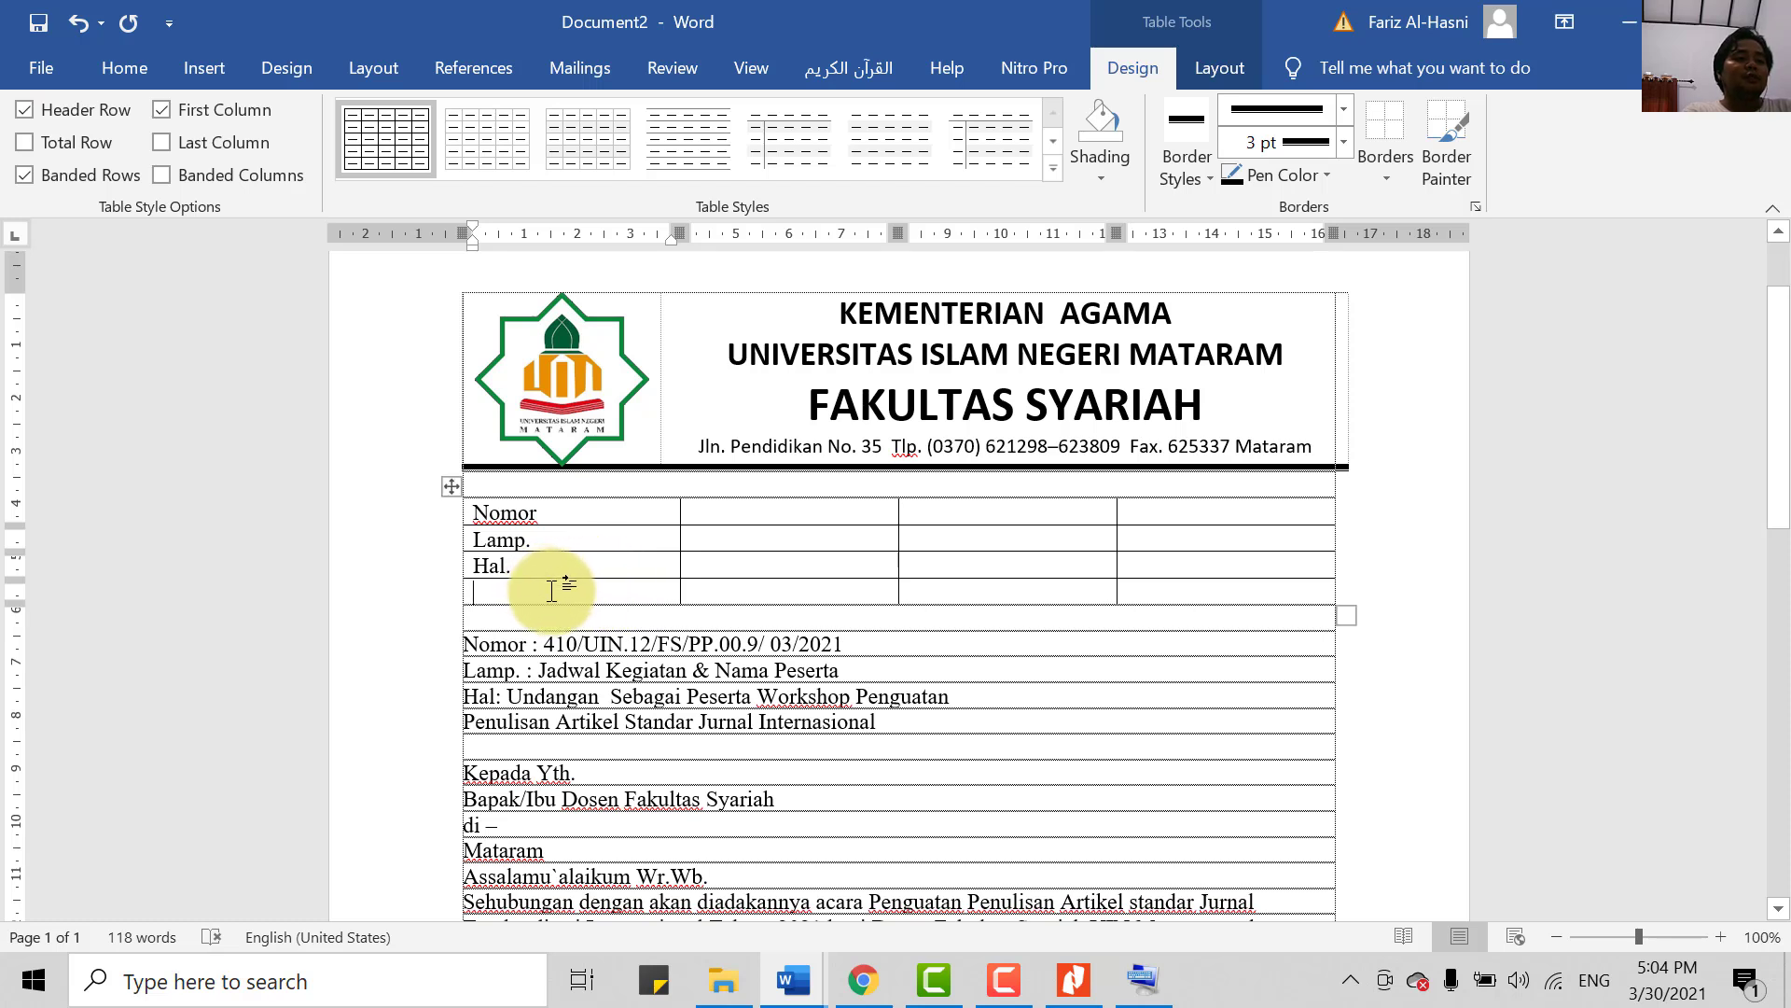
pyautogui.moveTo(557, 608); pyautogui.dragTo(1201, 590)
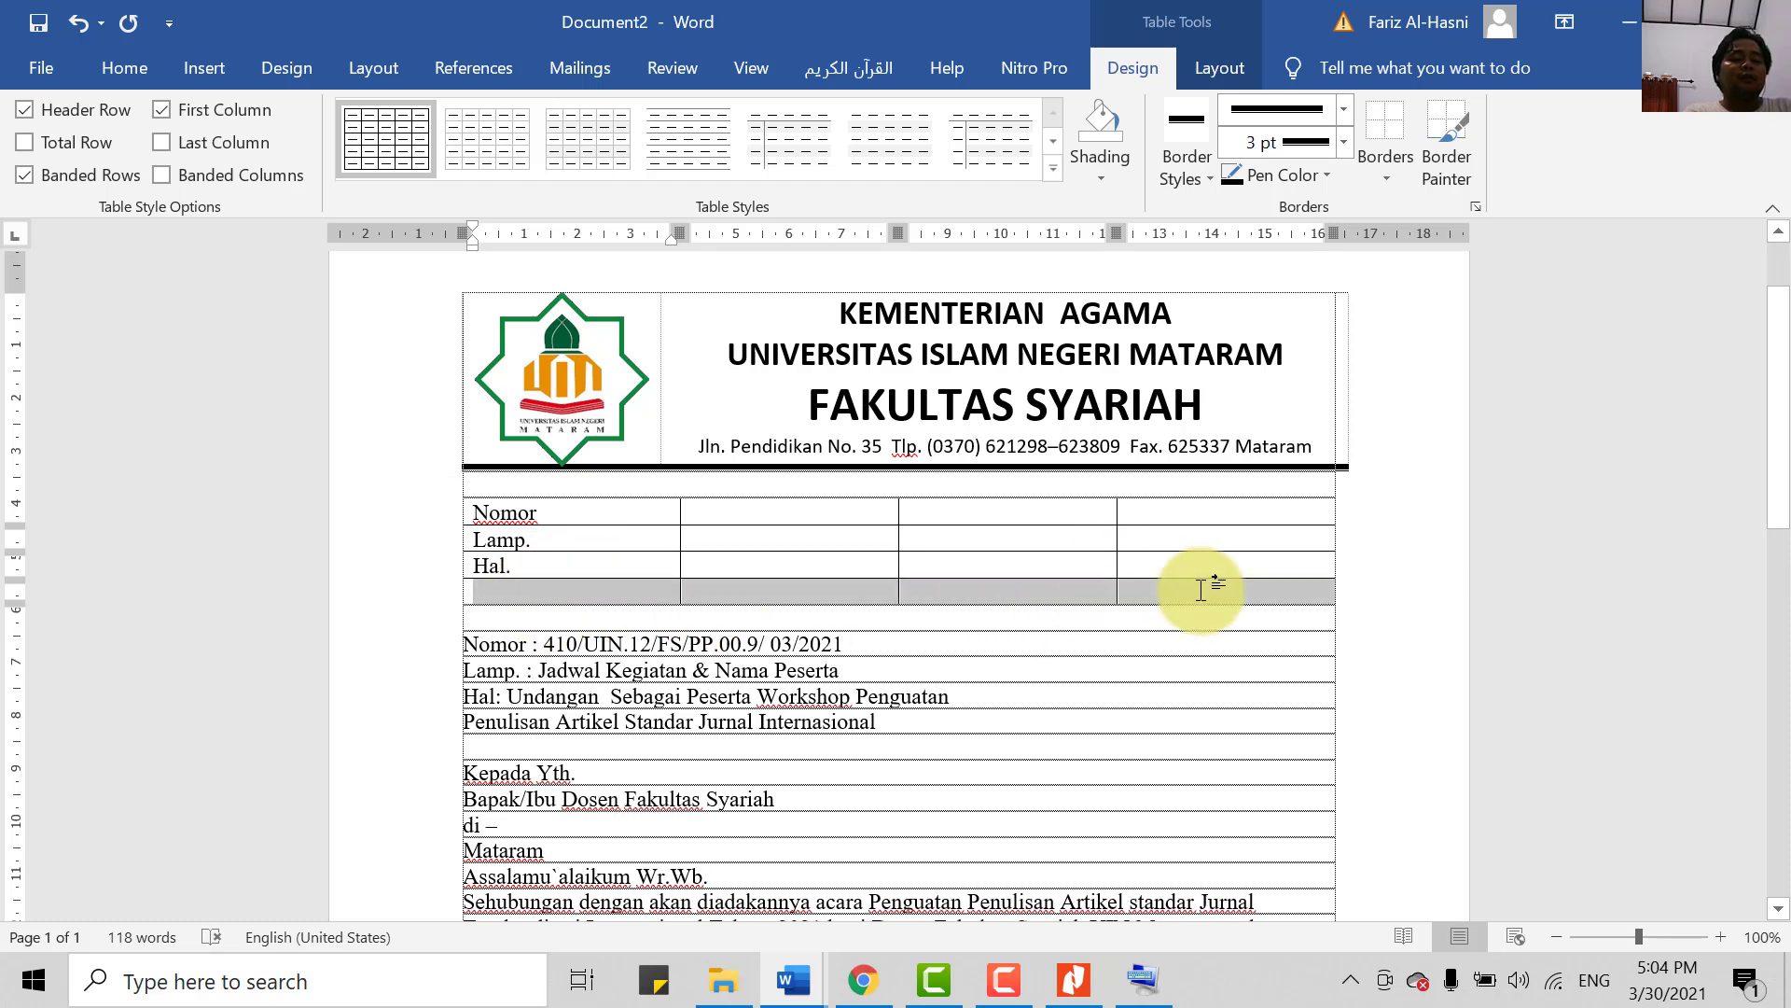
pyautogui.click(553, 592)
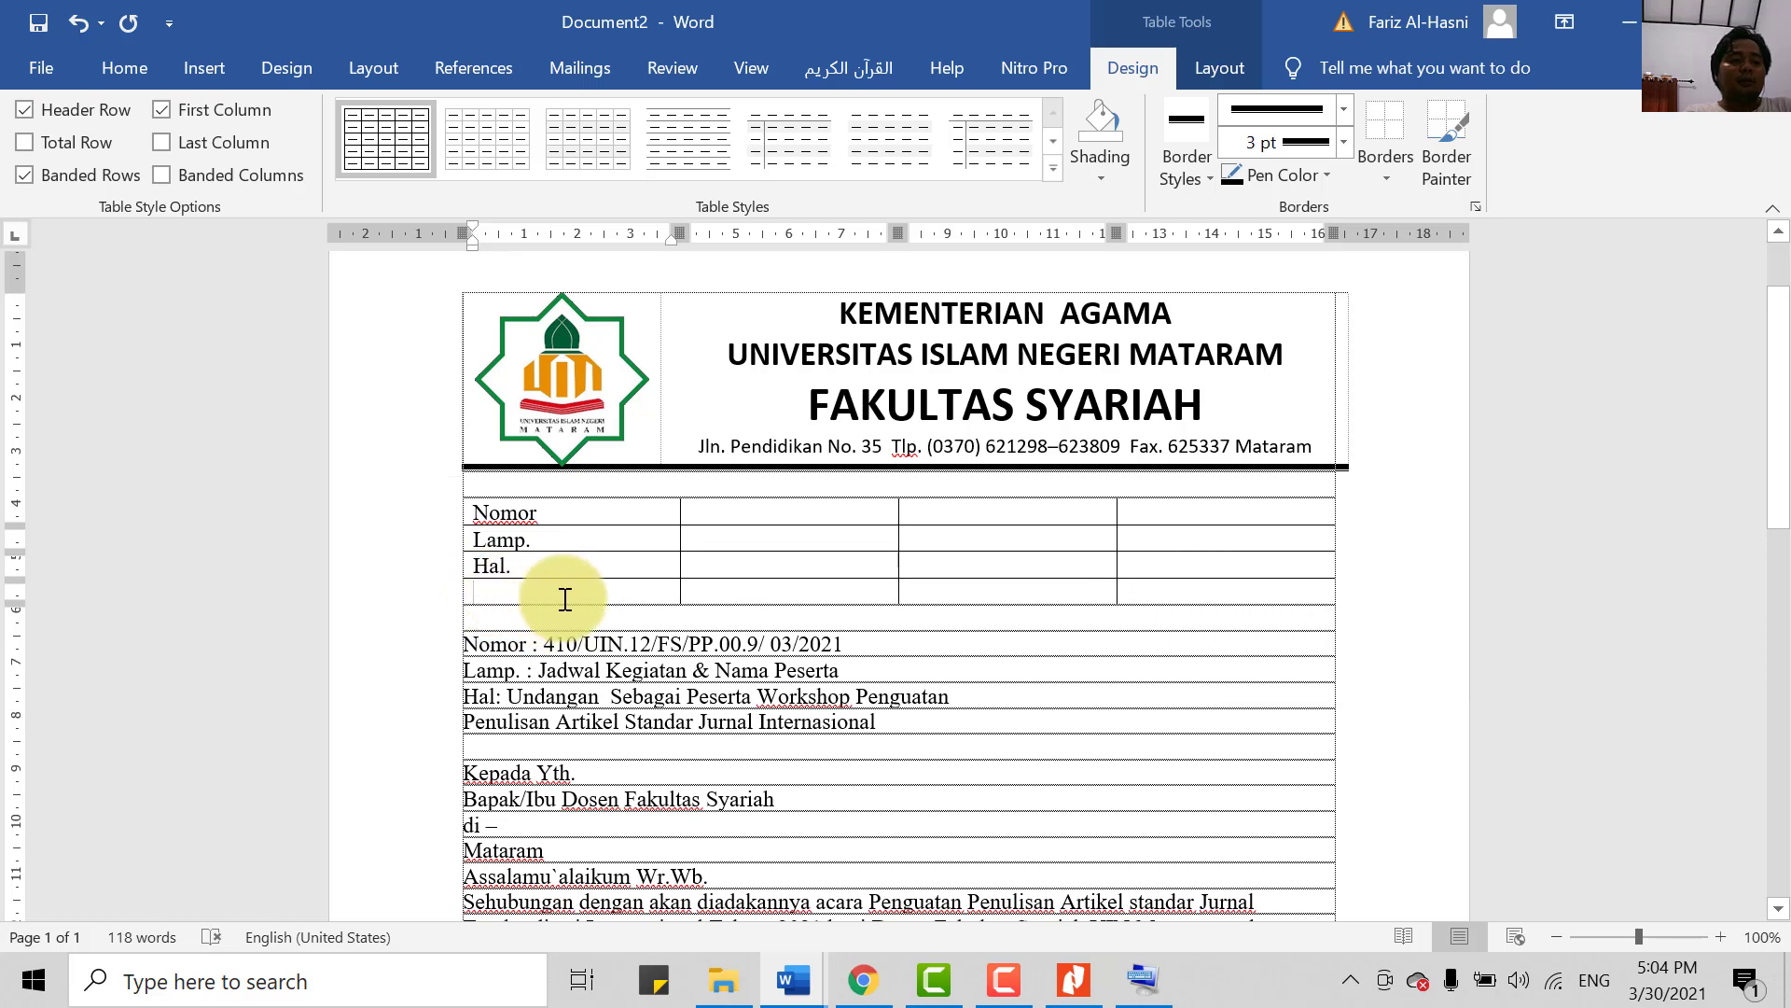
pyautogui.moveTo(572, 600); pyautogui.dragTo(1191, 595)
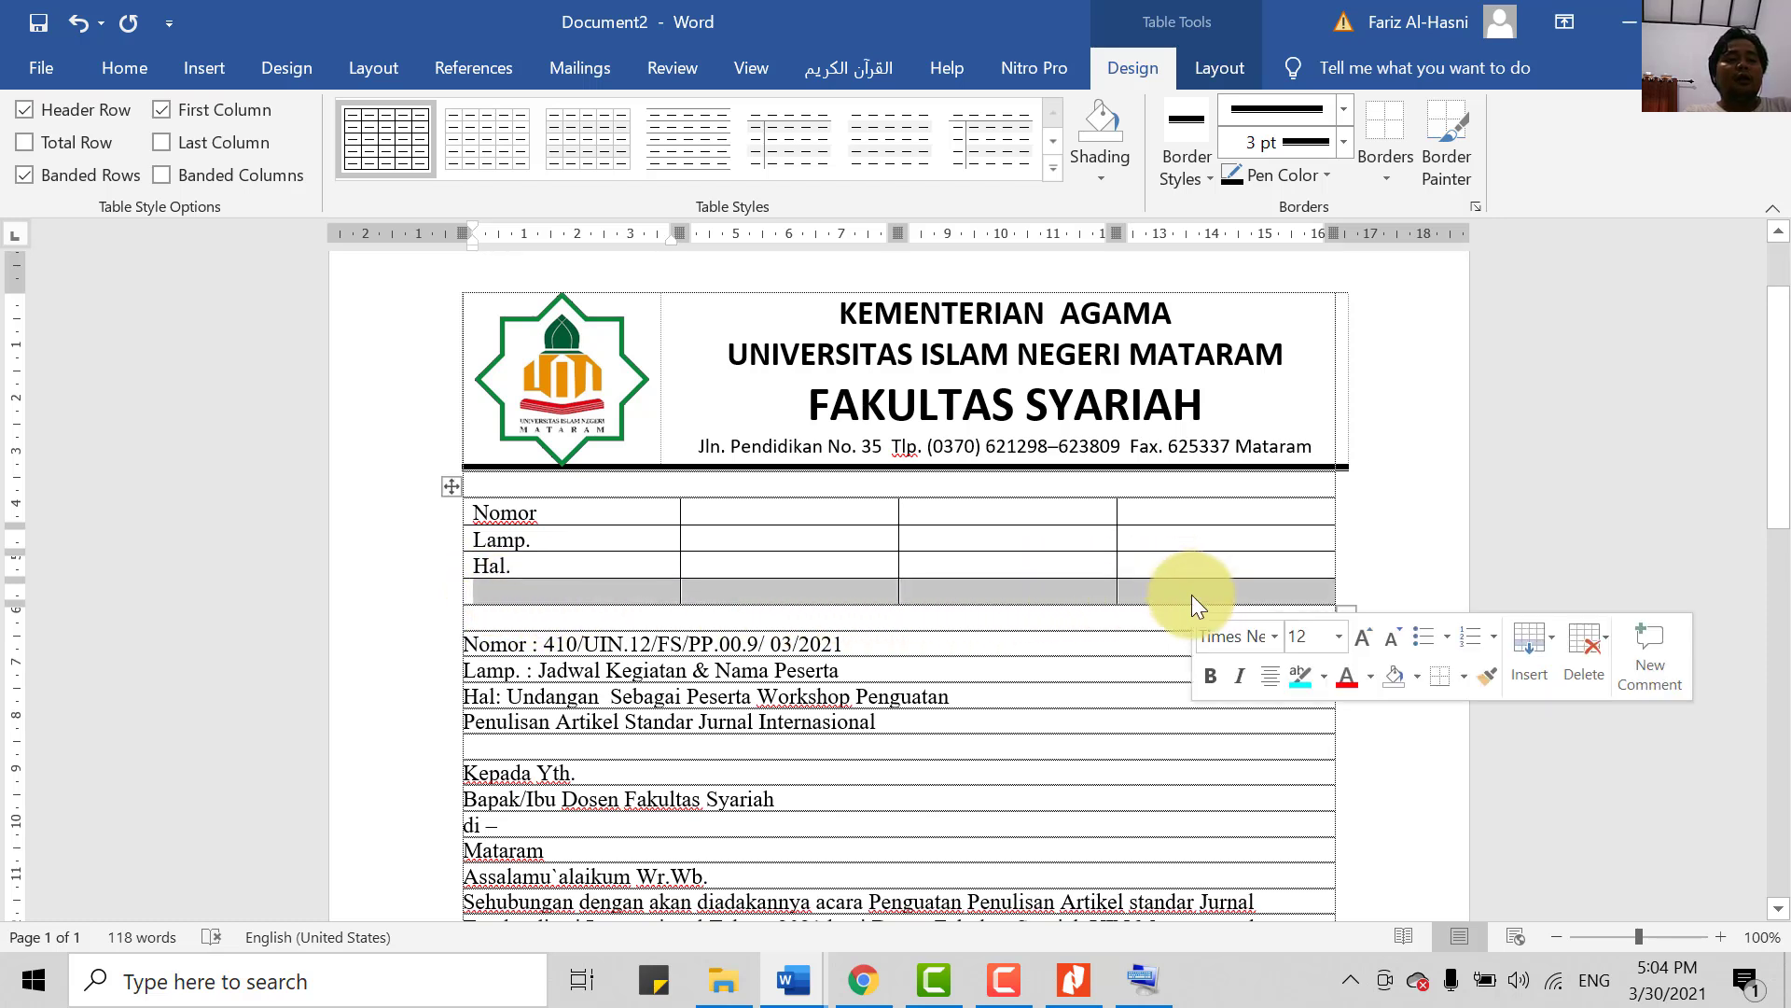
pyautogui.rightClick(1135, 597)
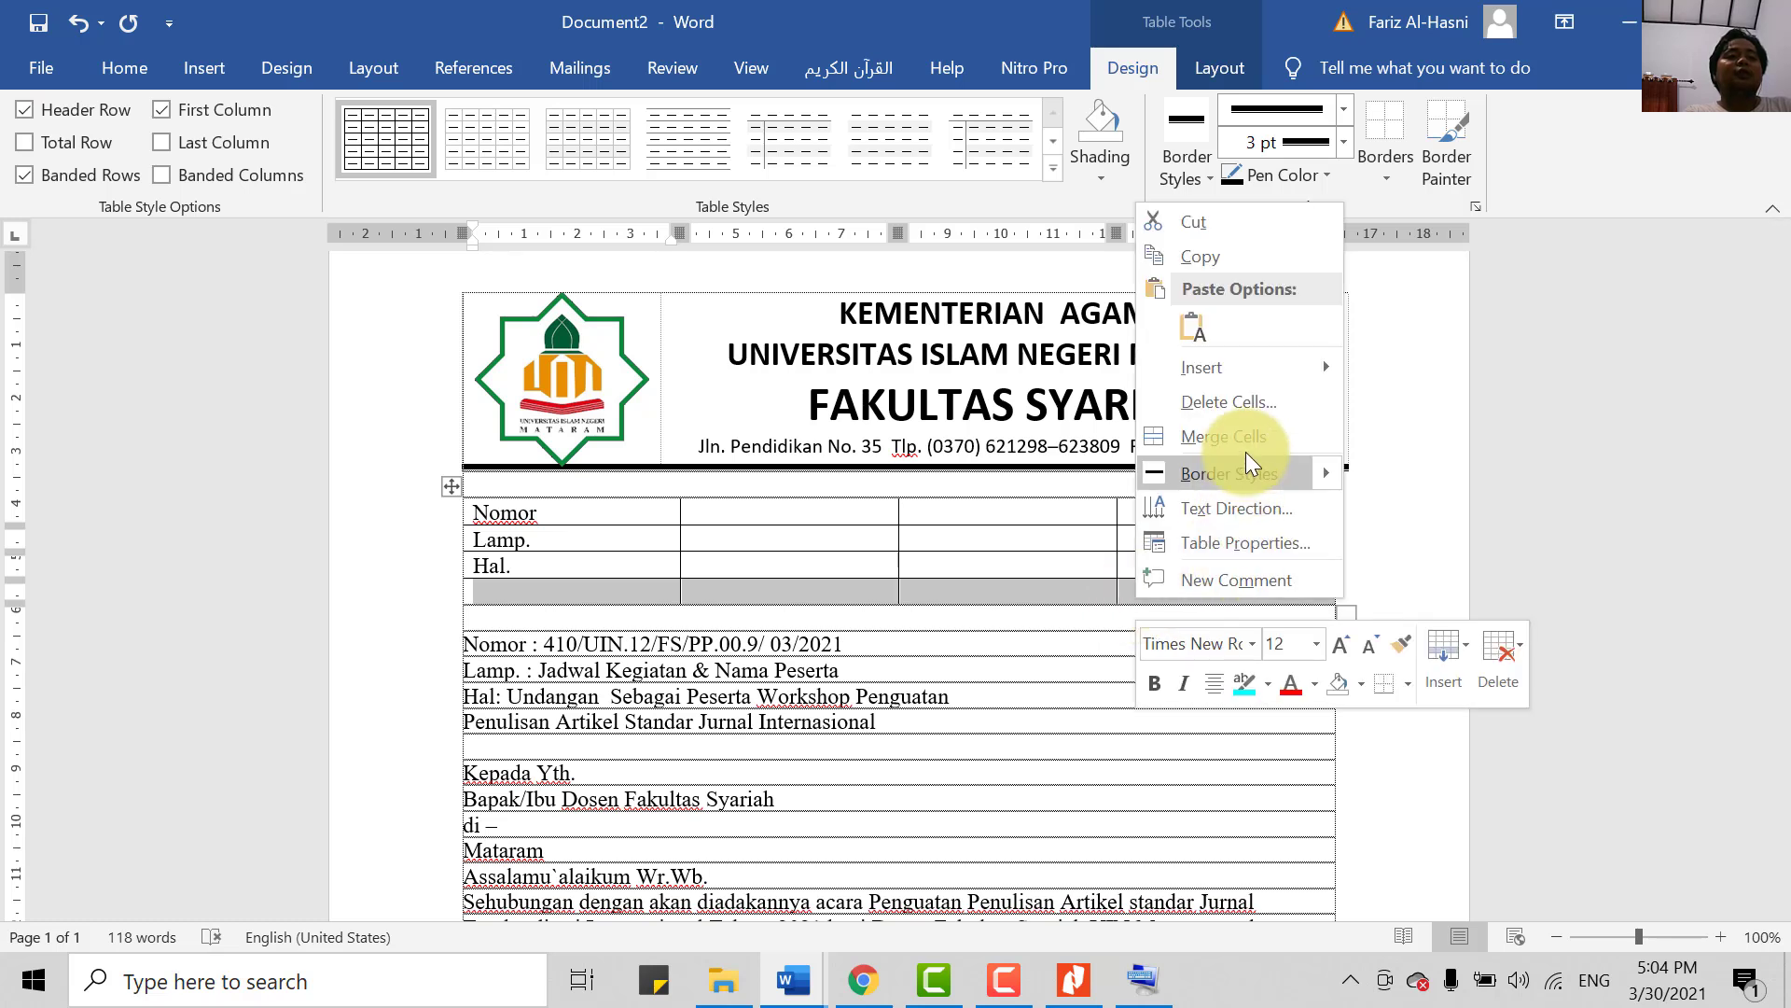
pyautogui.click(1228, 403)
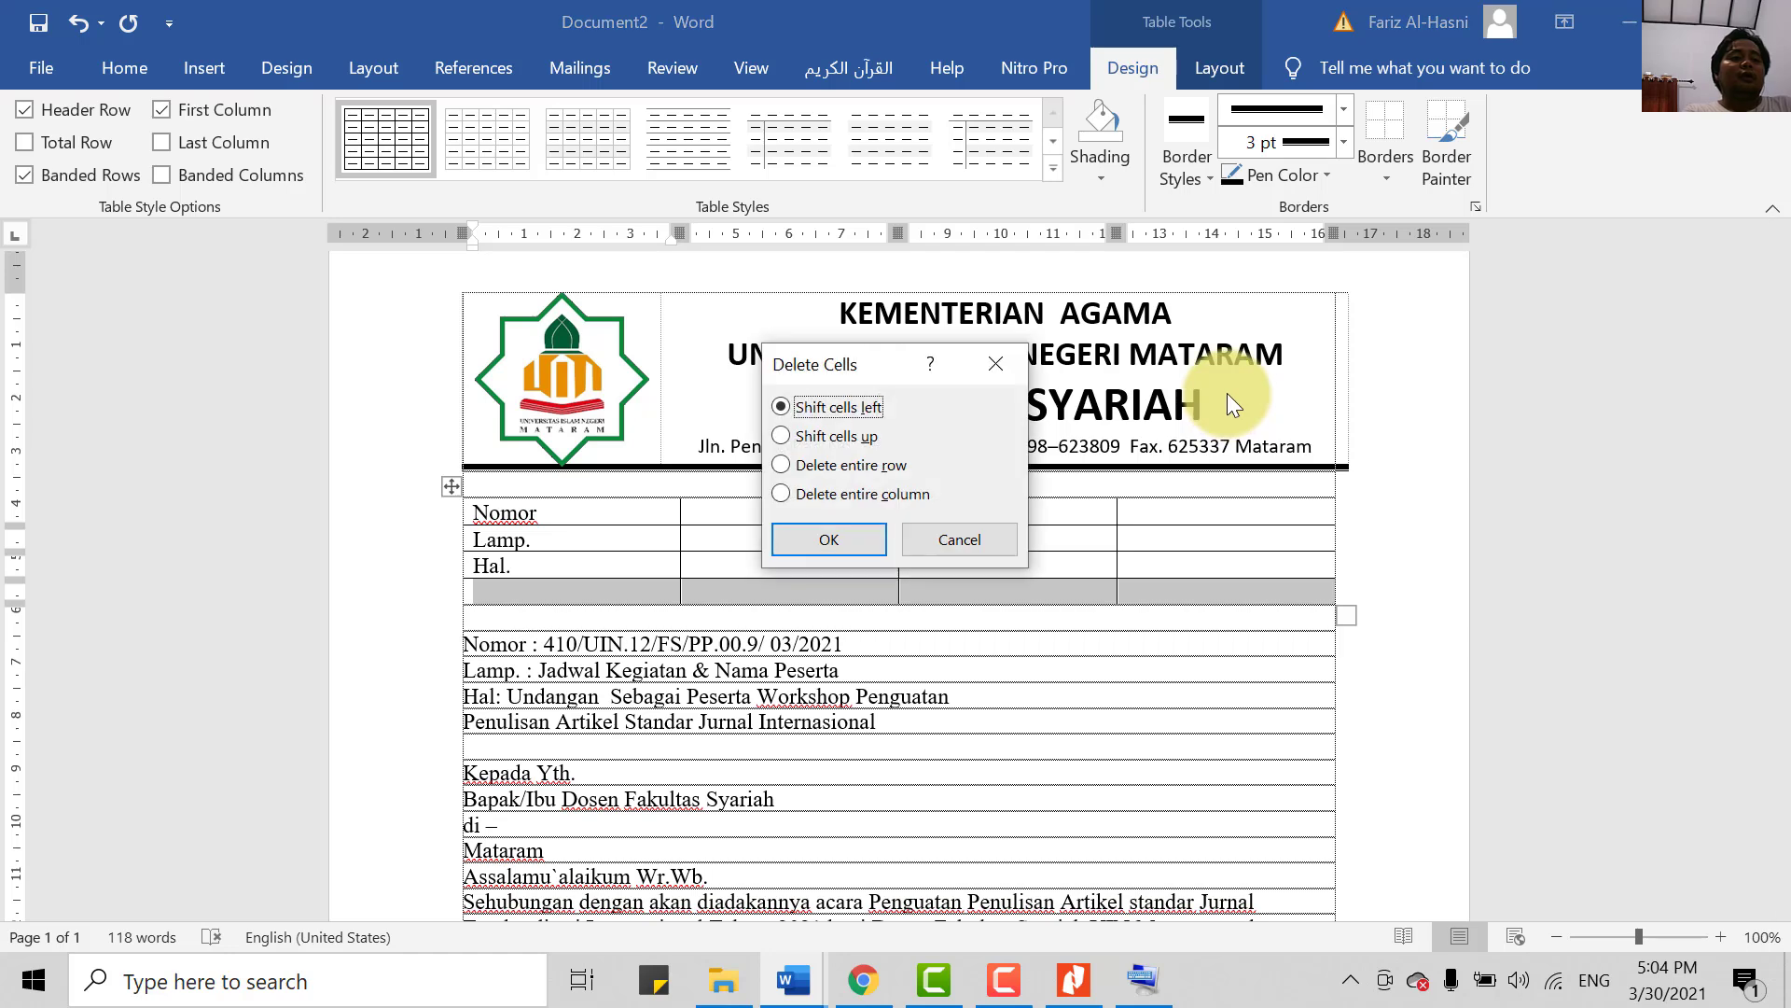
pyautogui.click(814, 406)
pyautogui.click(817, 537)
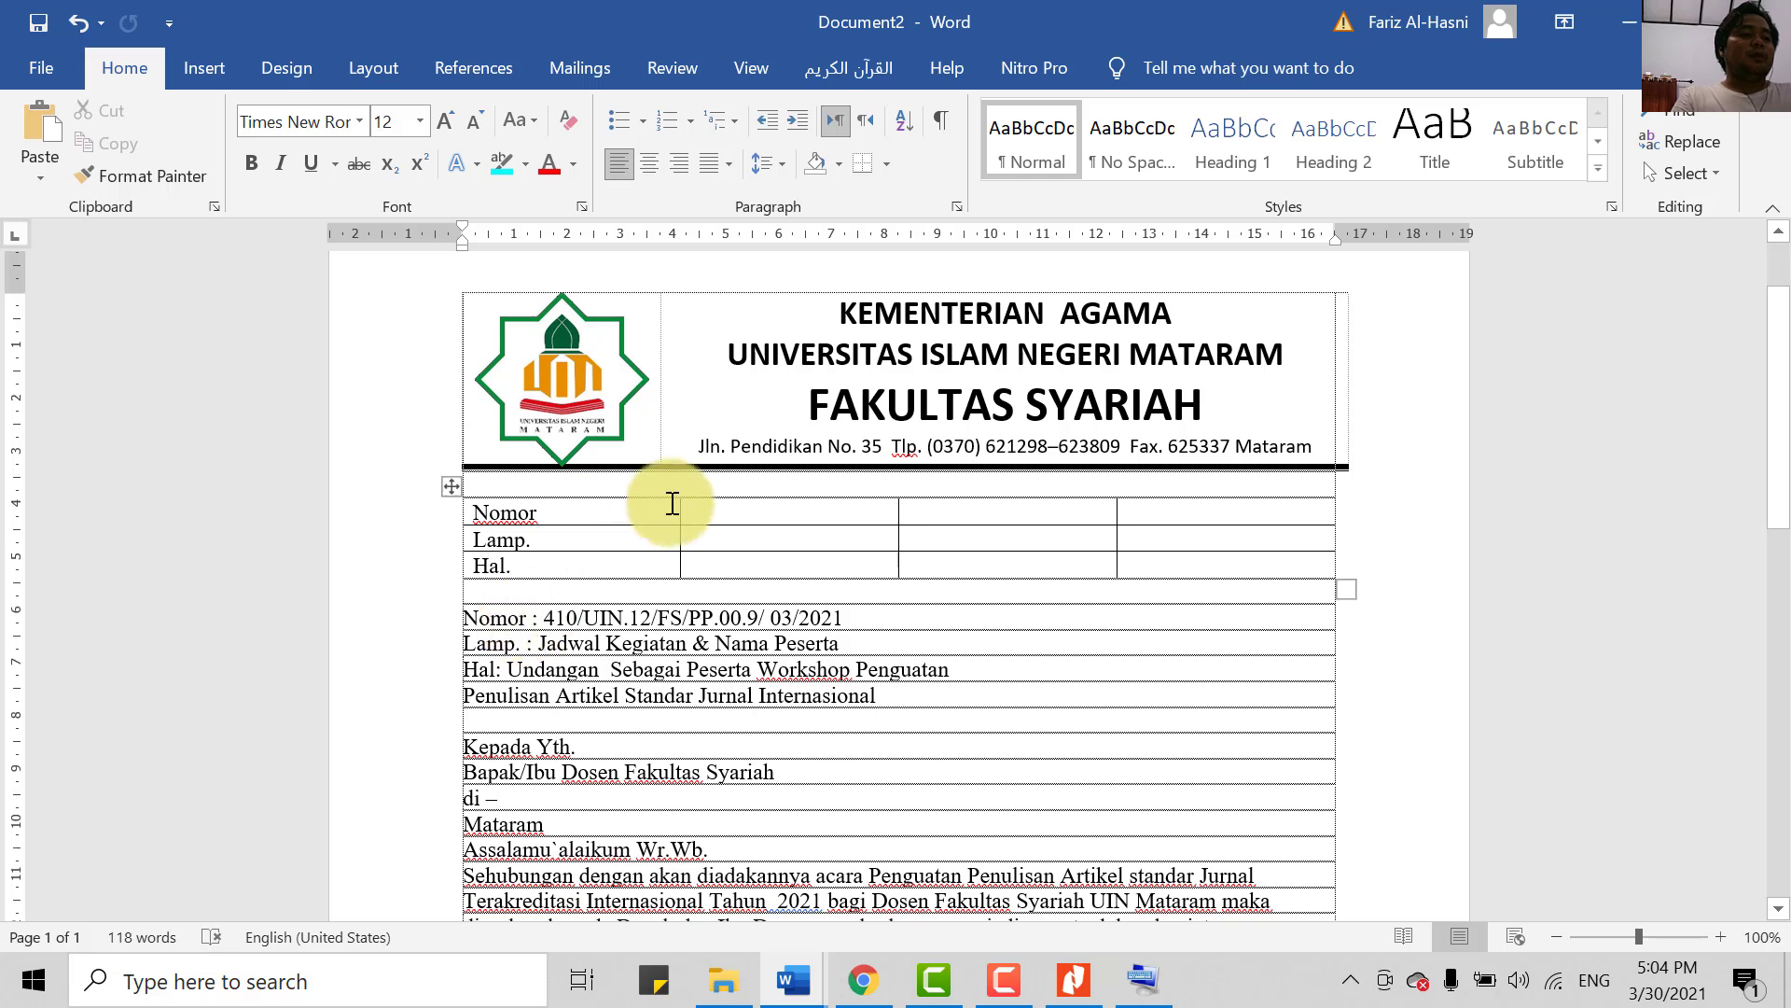
# - Narrow the table's first two columns to fit the Nomor, Lamp. and Hal. labels
pyautogui.moveTo(680, 511); pyautogui.dragTo(565, 539)
pyautogui.moveTo(900, 511); pyautogui.dragTo(751, 513)
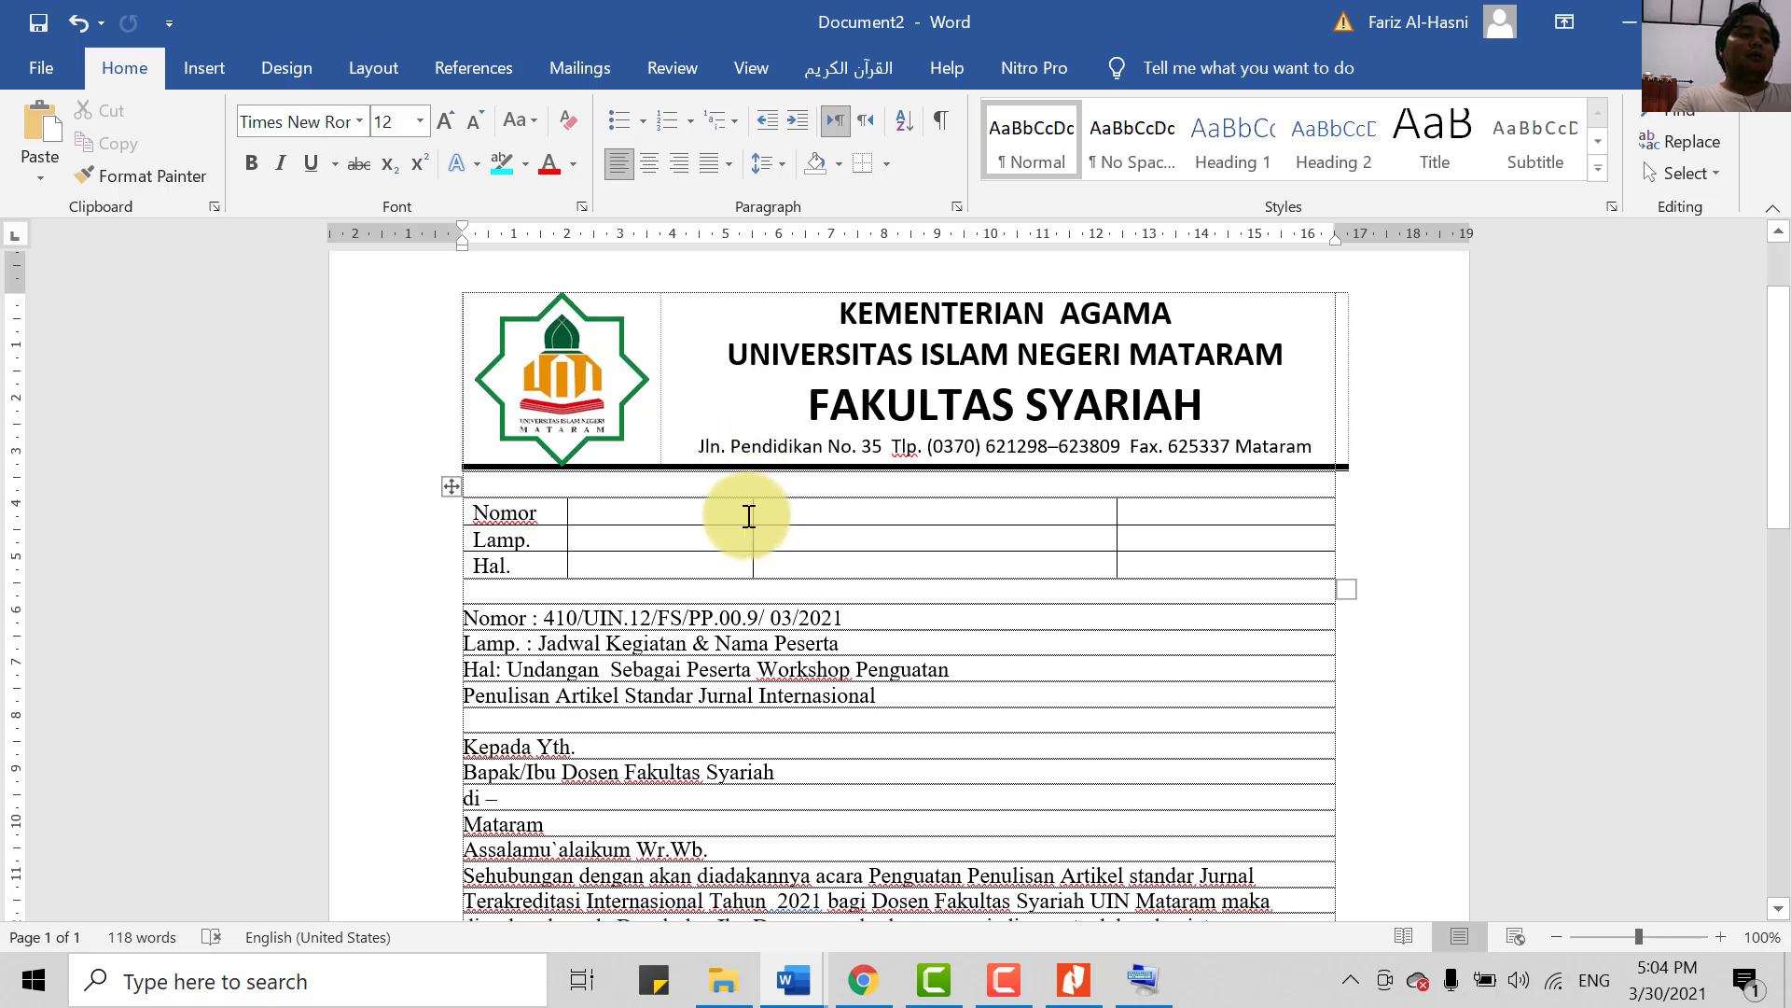
pyautogui.click(788, 512)
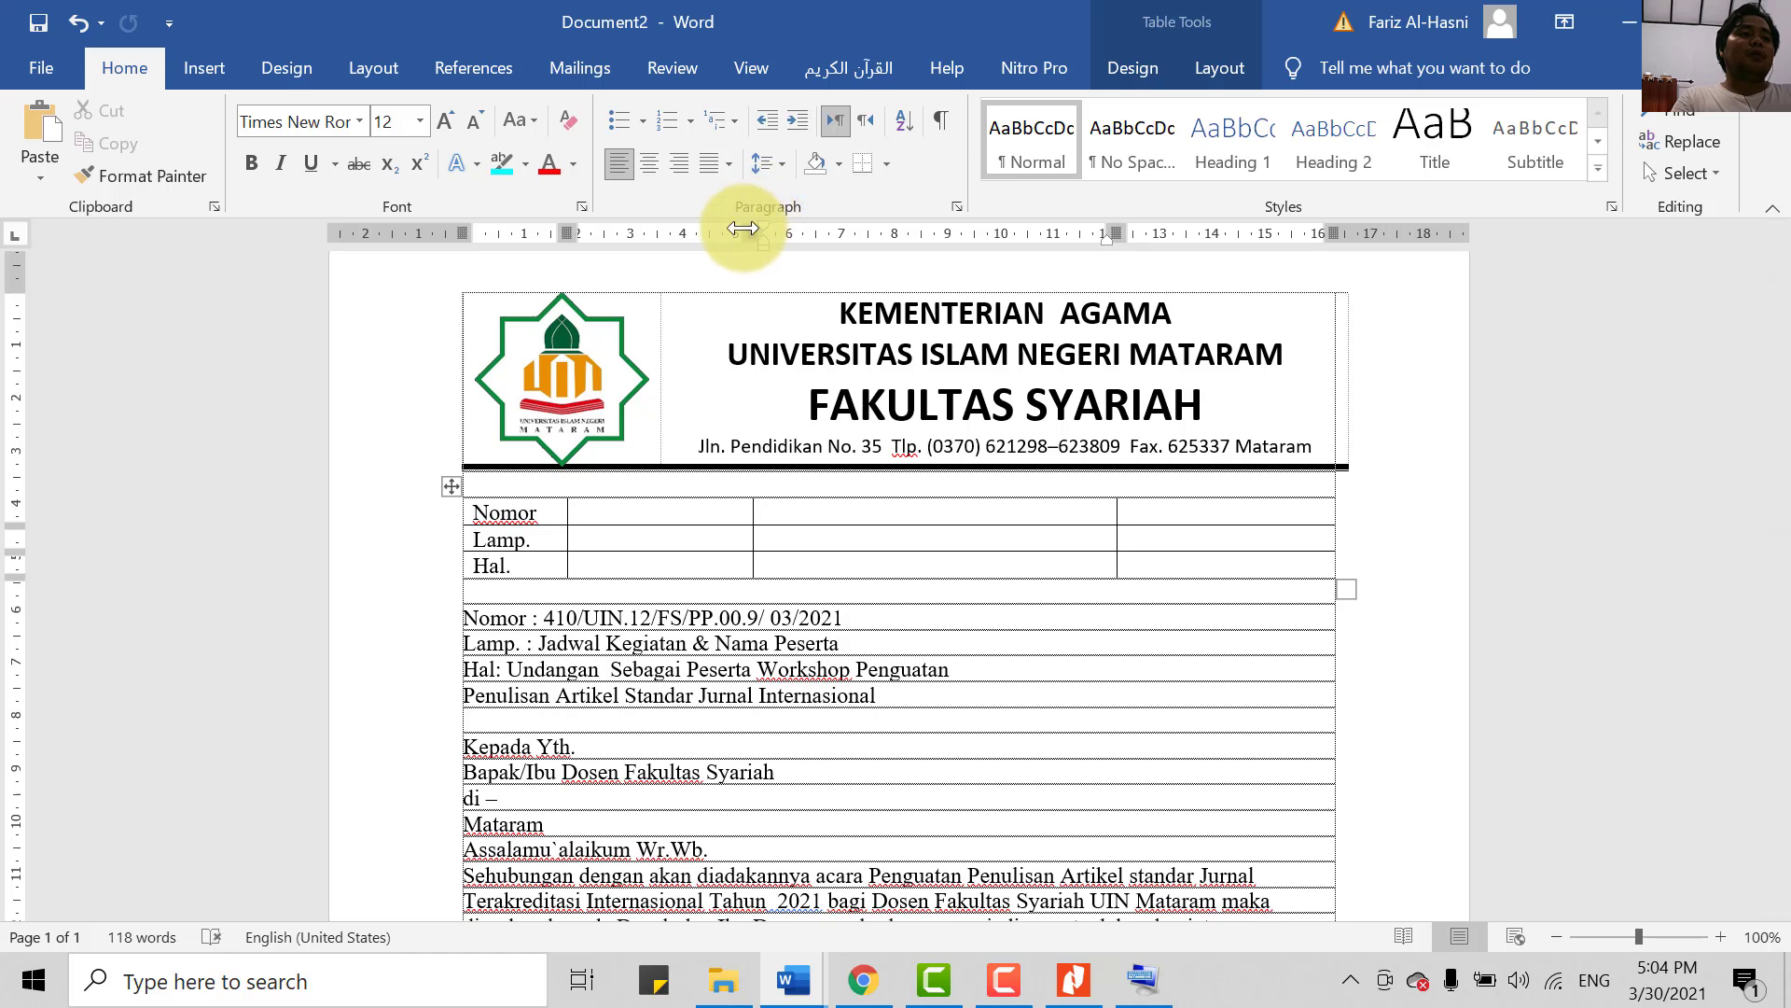
pyautogui.moveTo(745, 233)
pyautogui.mouseDown()
pyautogui.moveTo(681, 232)
pyautogui.moveTo(752, 248)
pyautogui.moveTo(672, 240)
pyautogui.moveTo(767, 253)
pyautogui.moveTo(747, 233)
pyautogui.moveTo(682, 229)
pyautogui.moveTo(603, 246)
pyautogui.mouseUp()
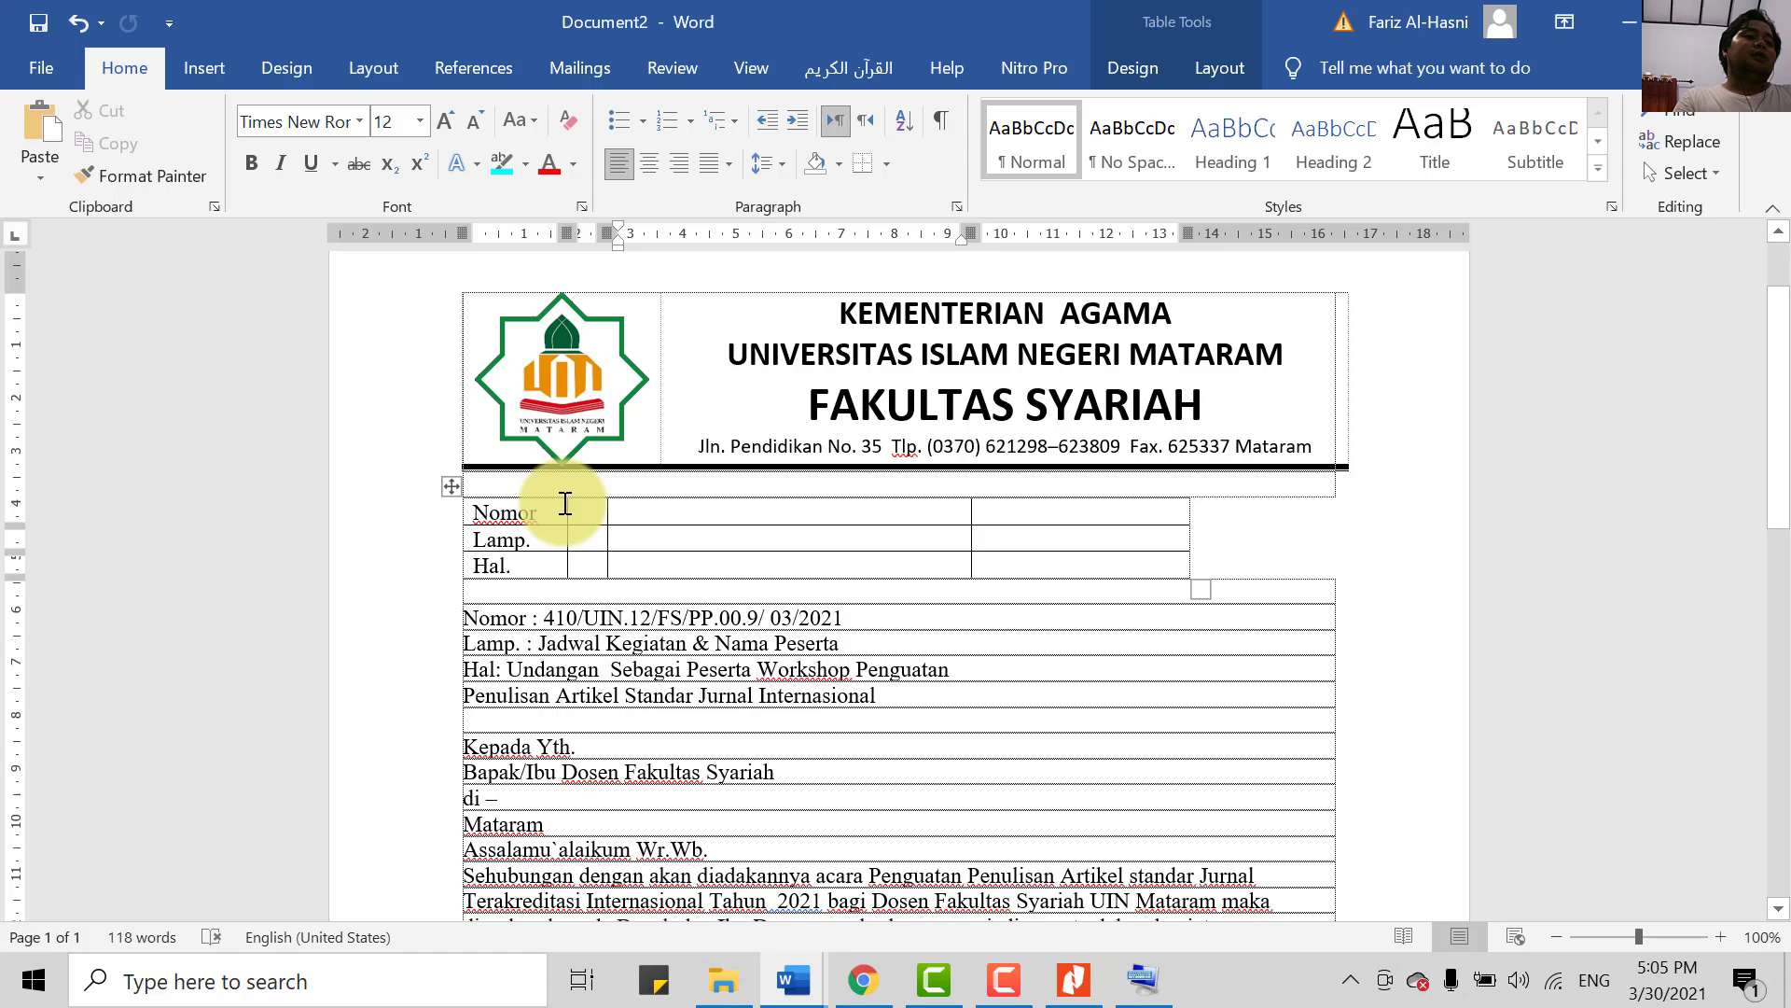
pyautogui.moveTo(566, 508); pyautogui.dragTo(620, 515)
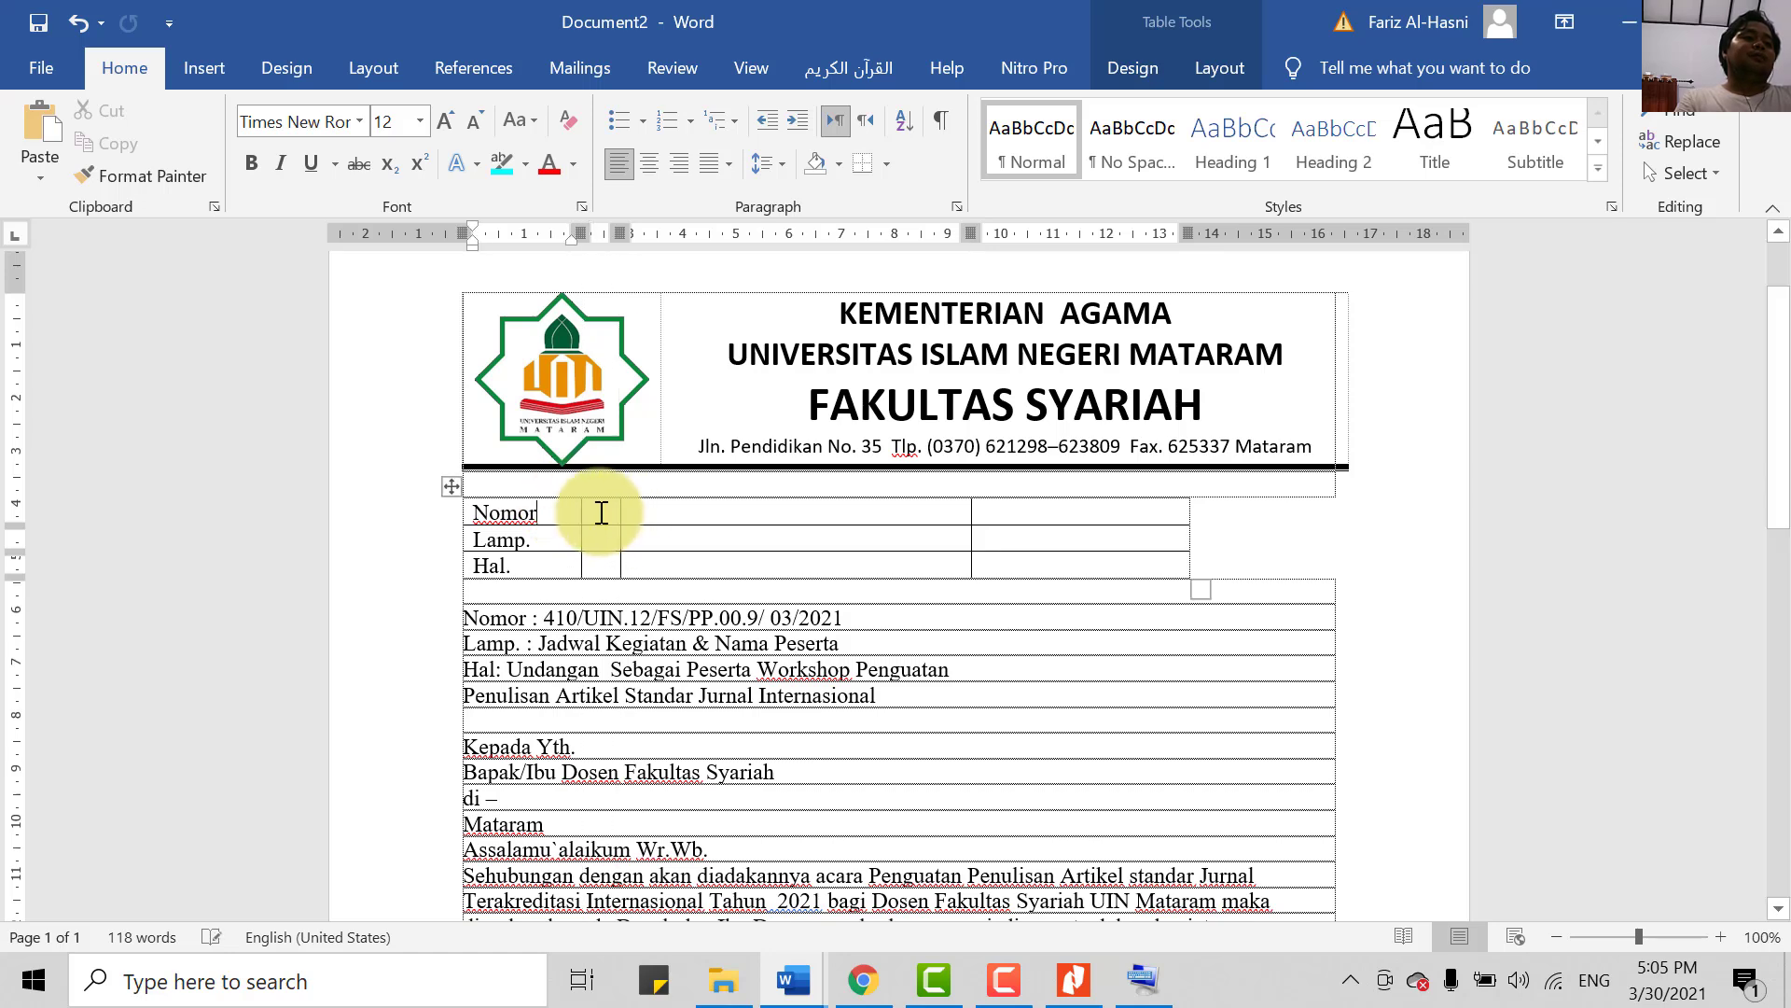
pyautogui.click(602, 512)
# - Type colons and move the body's reference number into the Nomor cell as plain text
pyautogui.write(':')
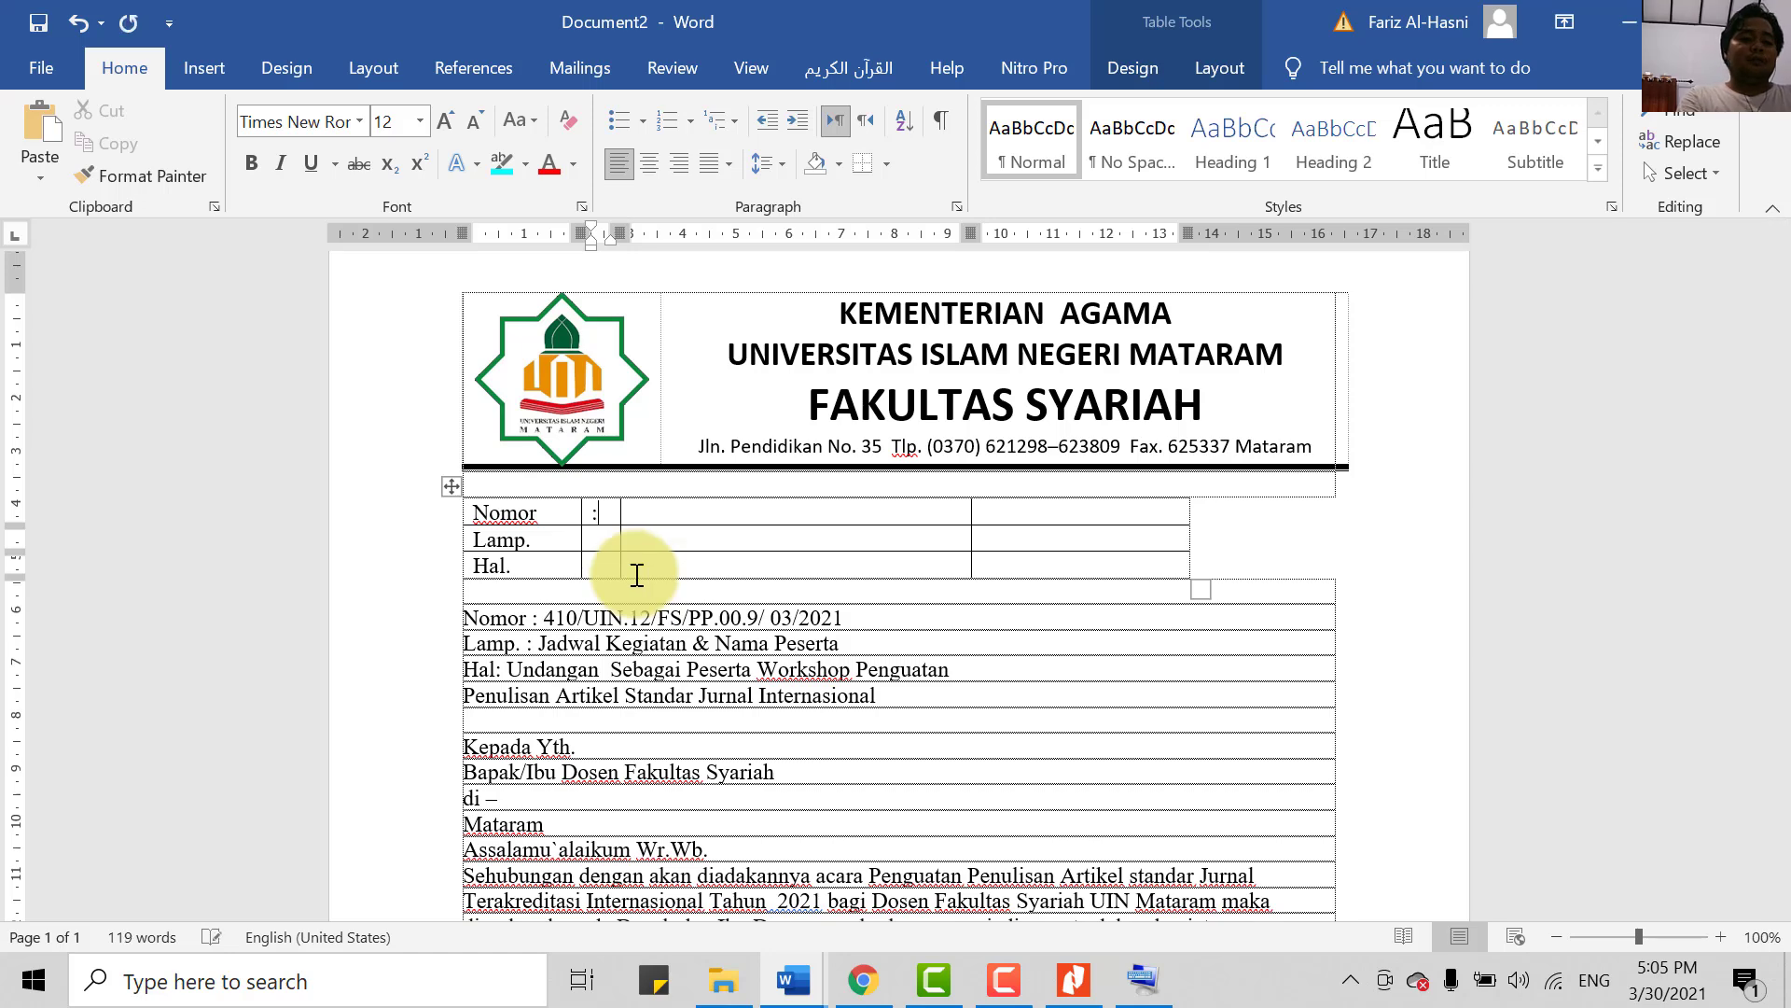
pyautogui.write(':')
pyautogui.press('BackSpace')
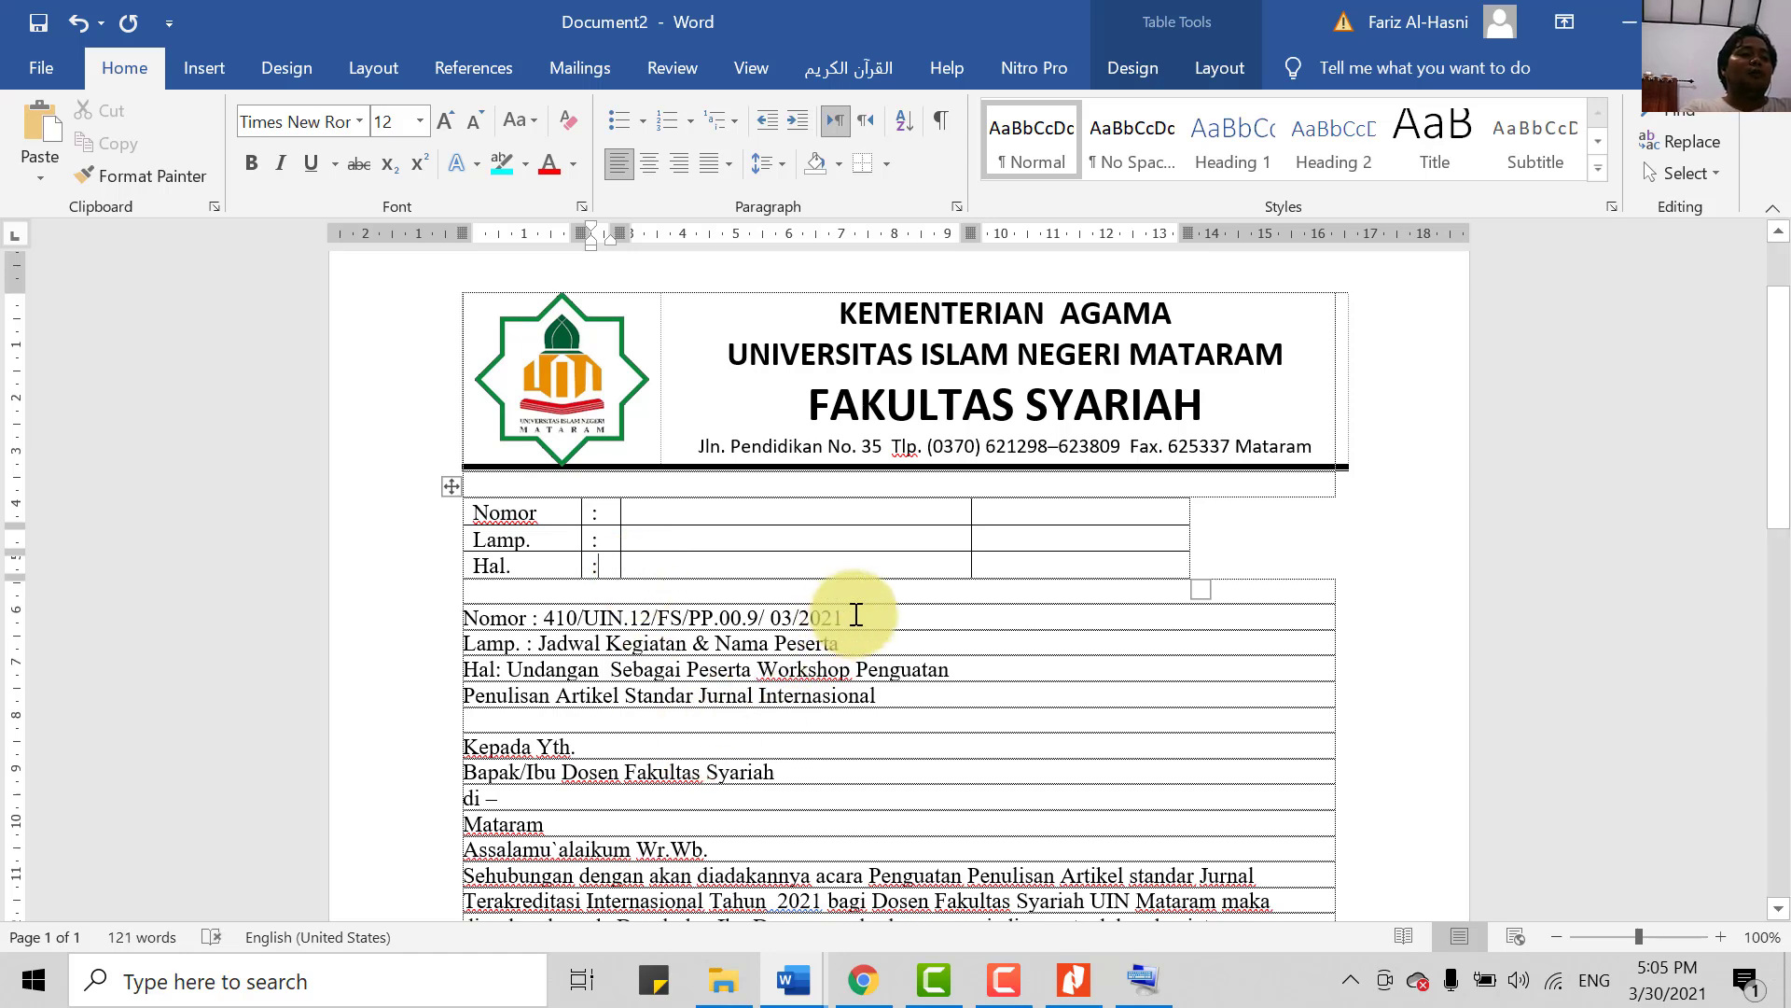
pyautogui.moveTo(855, 612); pyautogui.dragTo(576, 616)
pyautogui.hotkey('ctrl', 'c')
pyautogui.press('BackSpace')
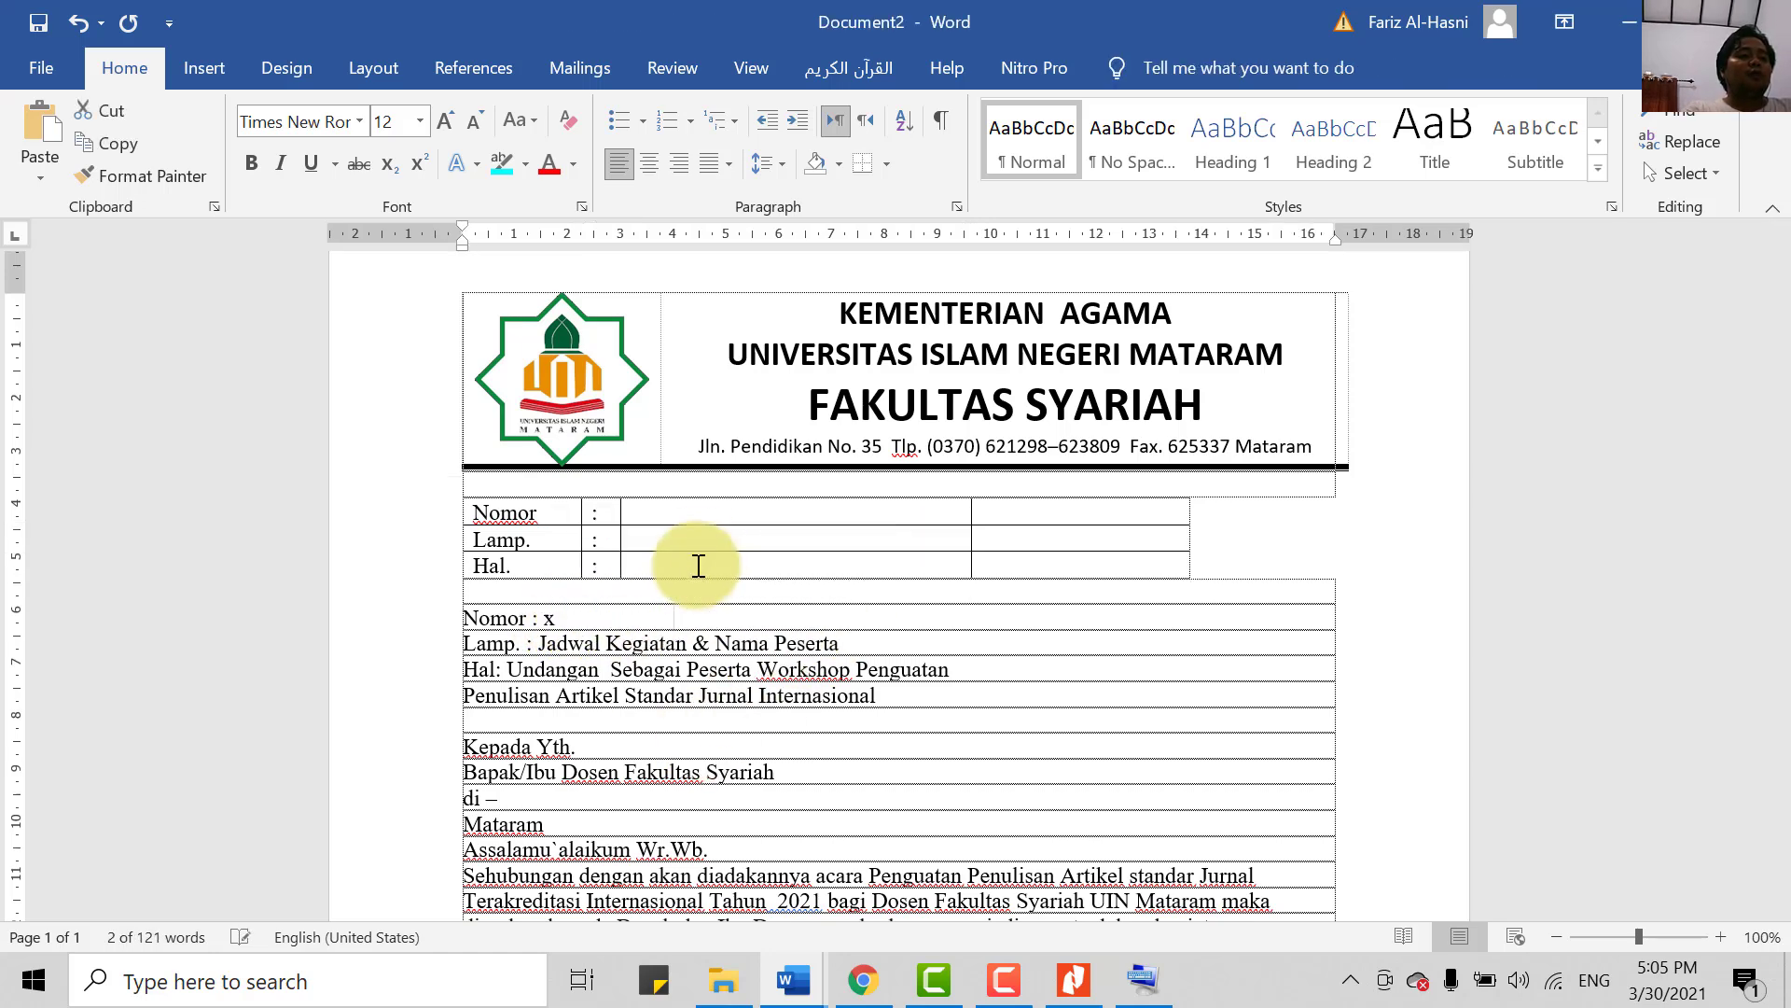
pyautogui.write('x')
pyautogui.click(710, 516)
pyautogui.rightClick(710, 516)
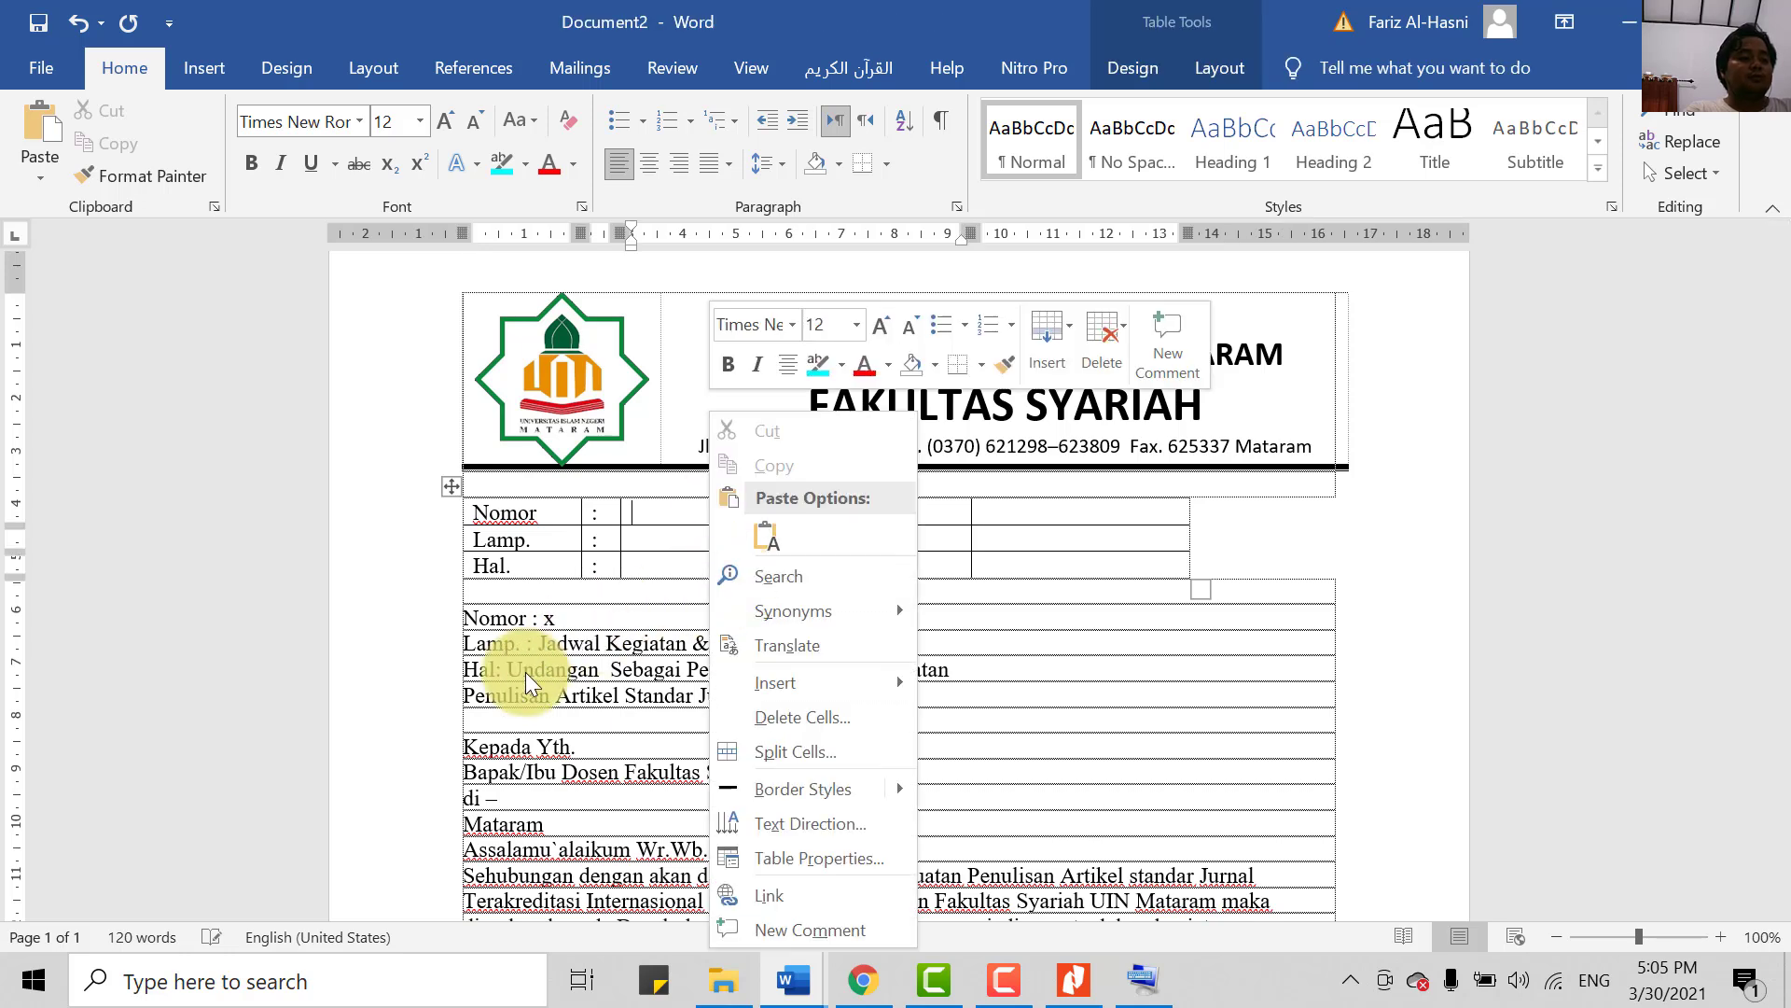
pyautogui.press('Escape')
pyautogui.hotkey('ctrl', 'z')
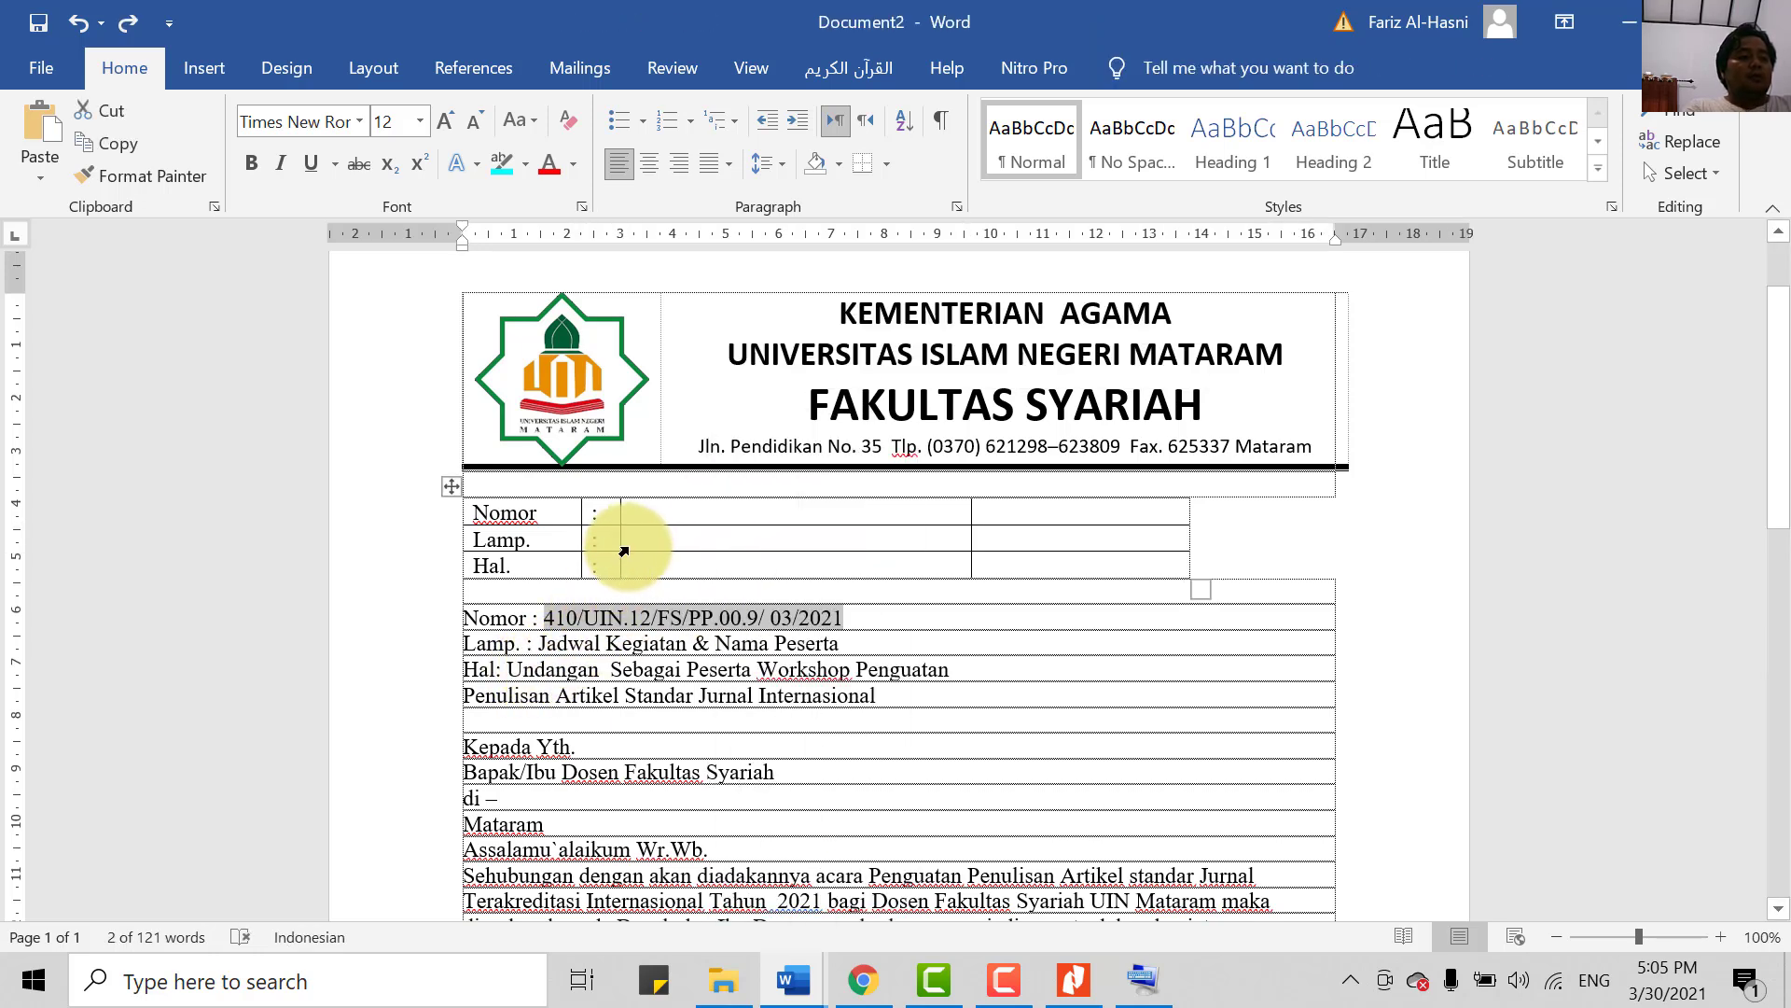
pyautogui.press('BackSpace')
pyautogui.rightClick(654, 516)
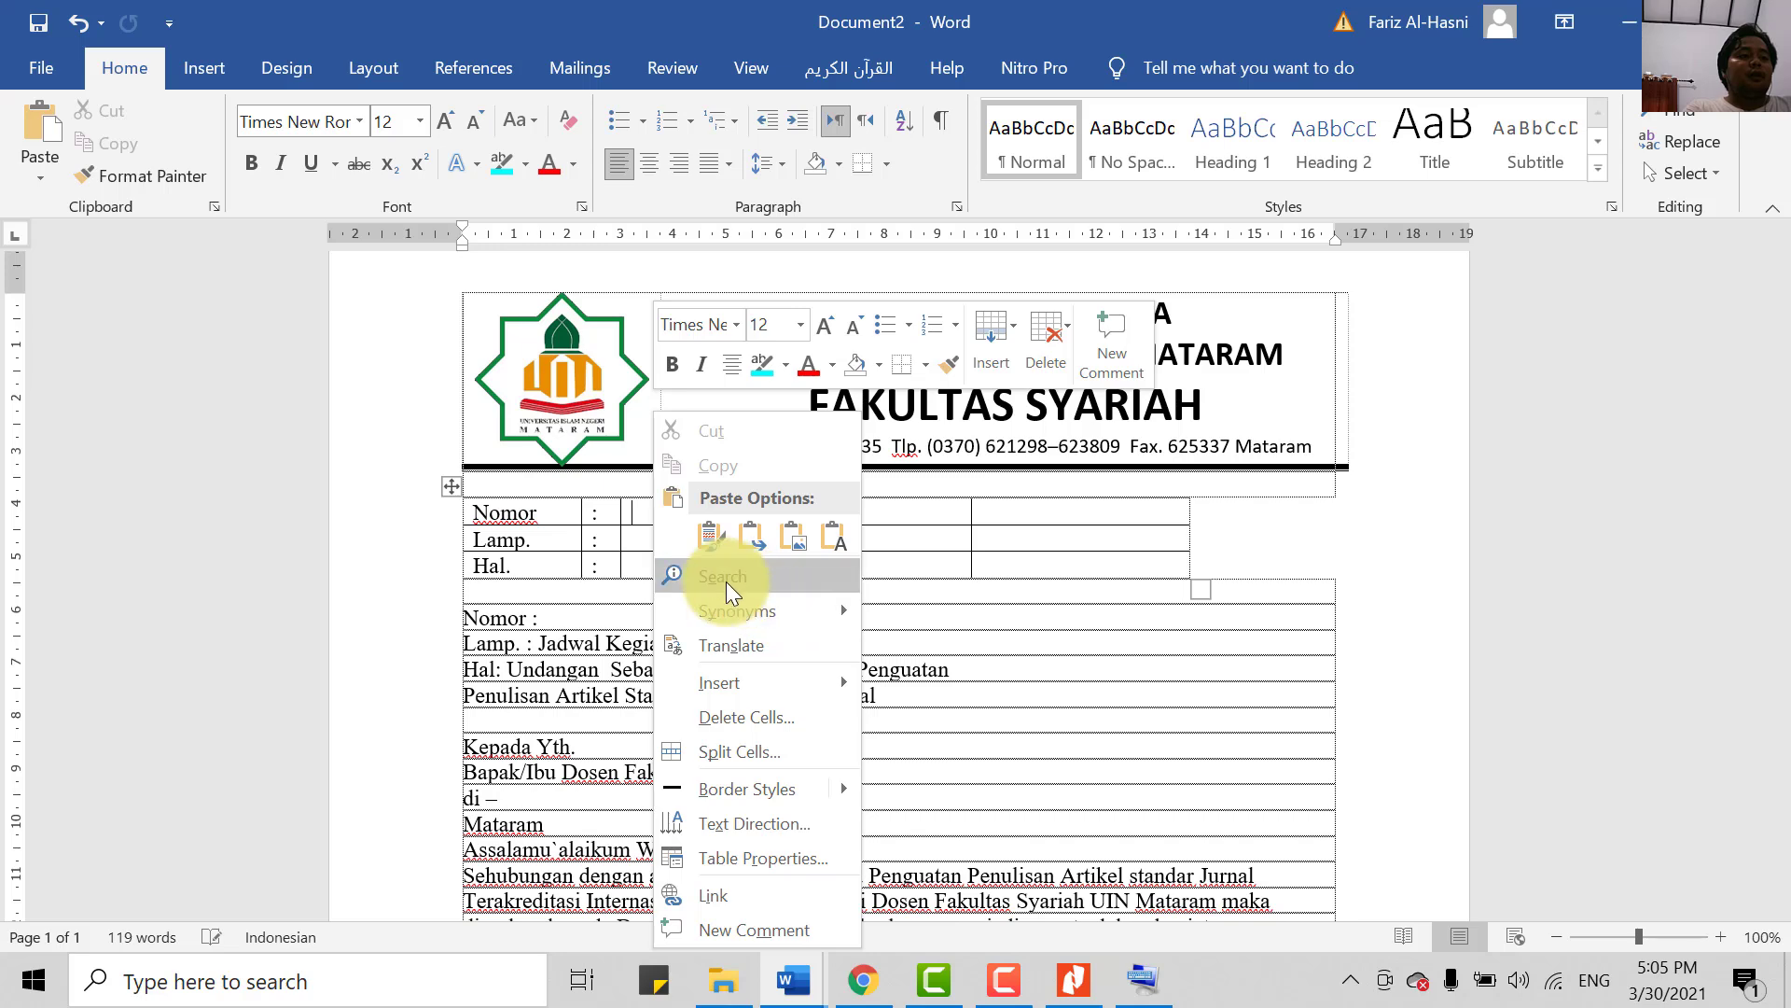
pyautogui.click(838, 544)
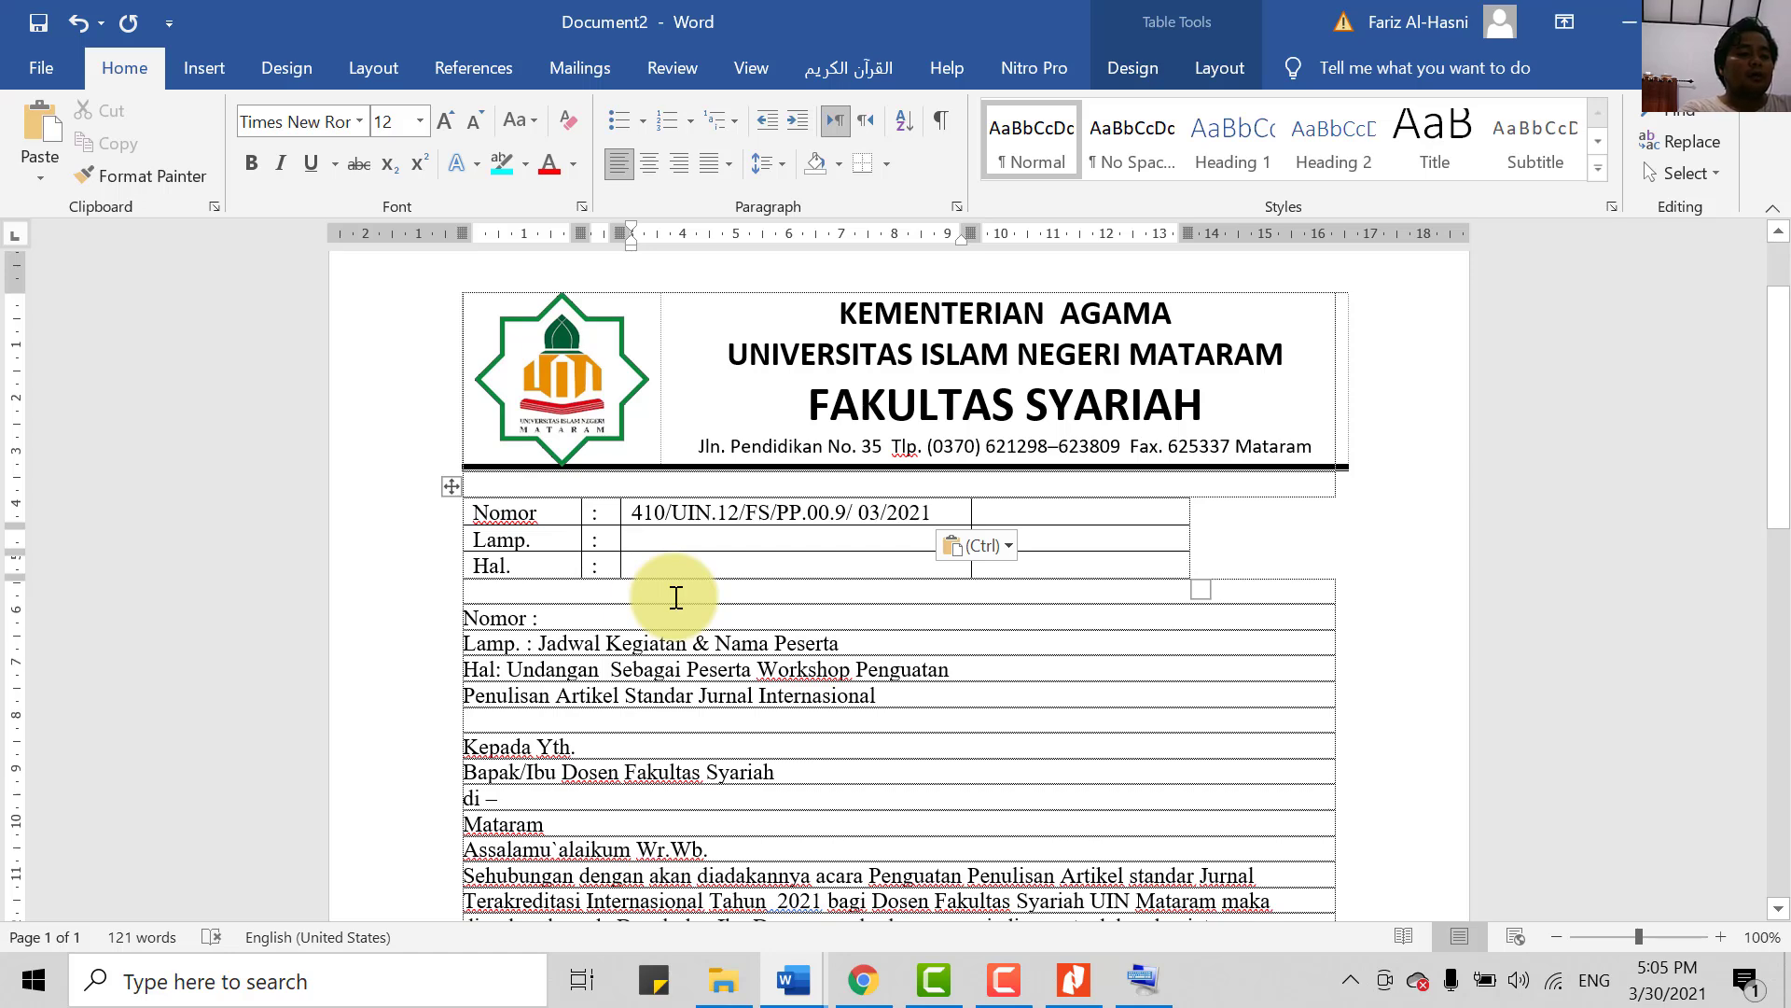
# - Enter '4 (empat) Lembar' for Lamp. and paste the invitation subject beside Hal
pyautogui.press('Down')
pyautogui.write('-')
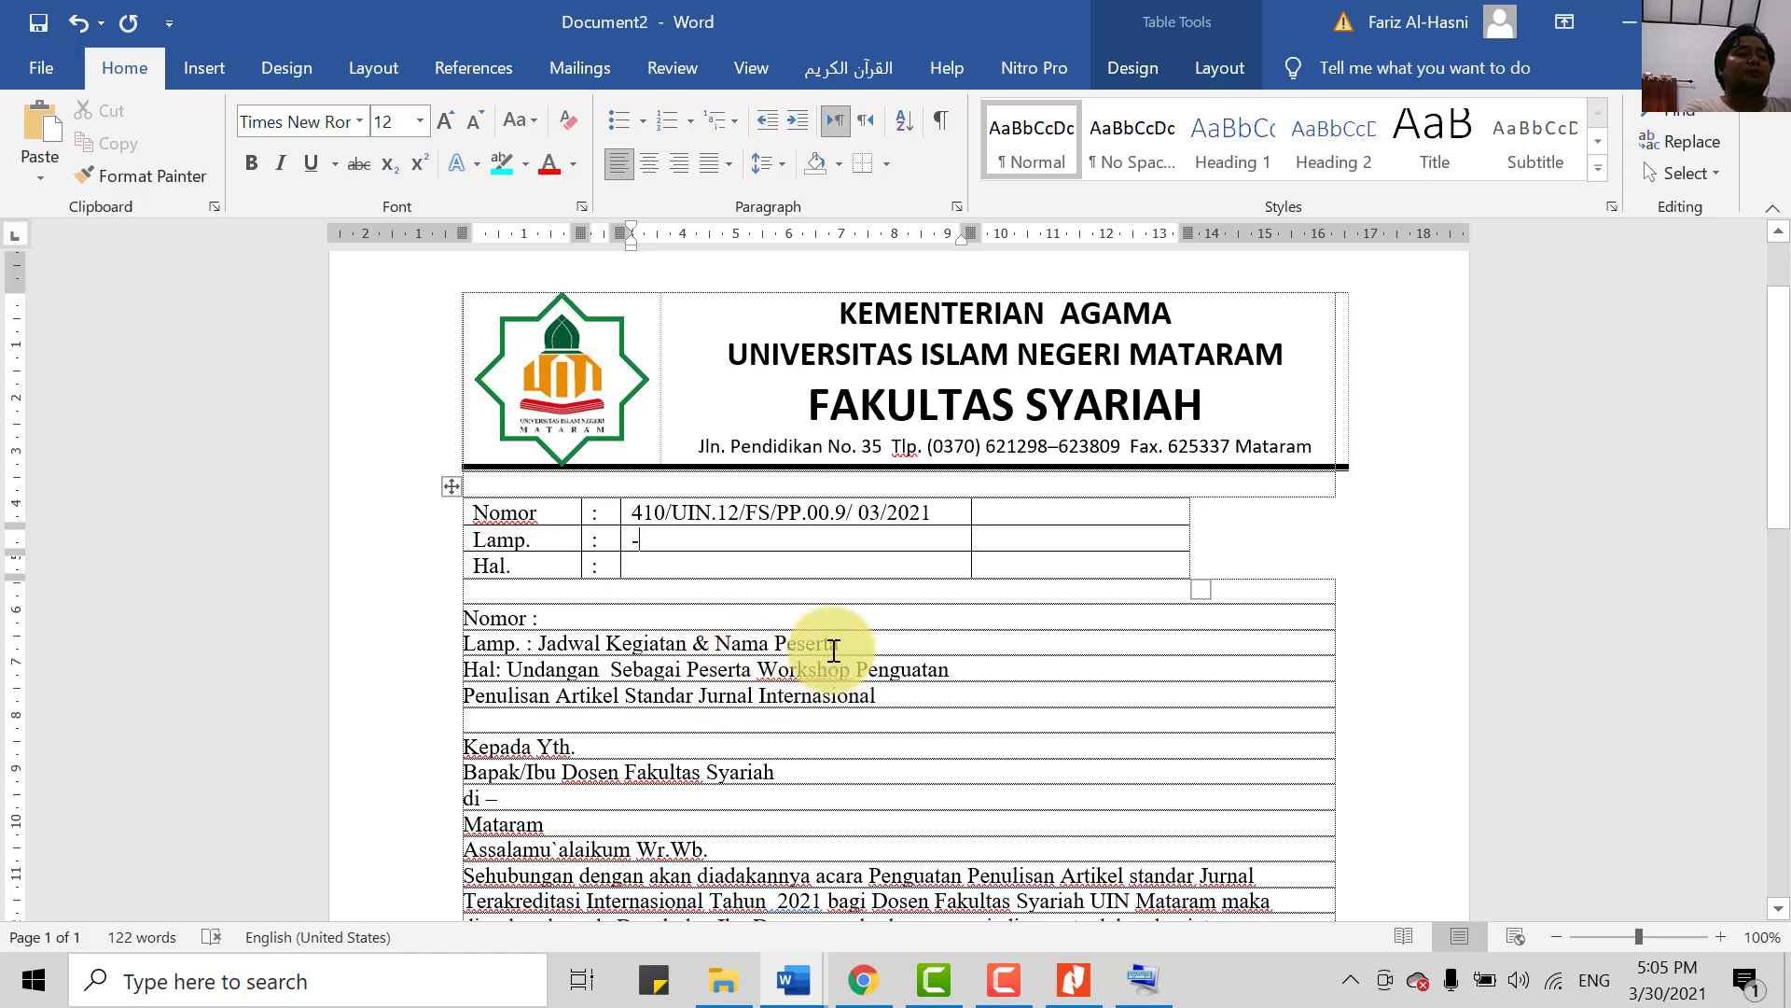
pyautogui.press('BackSpace')
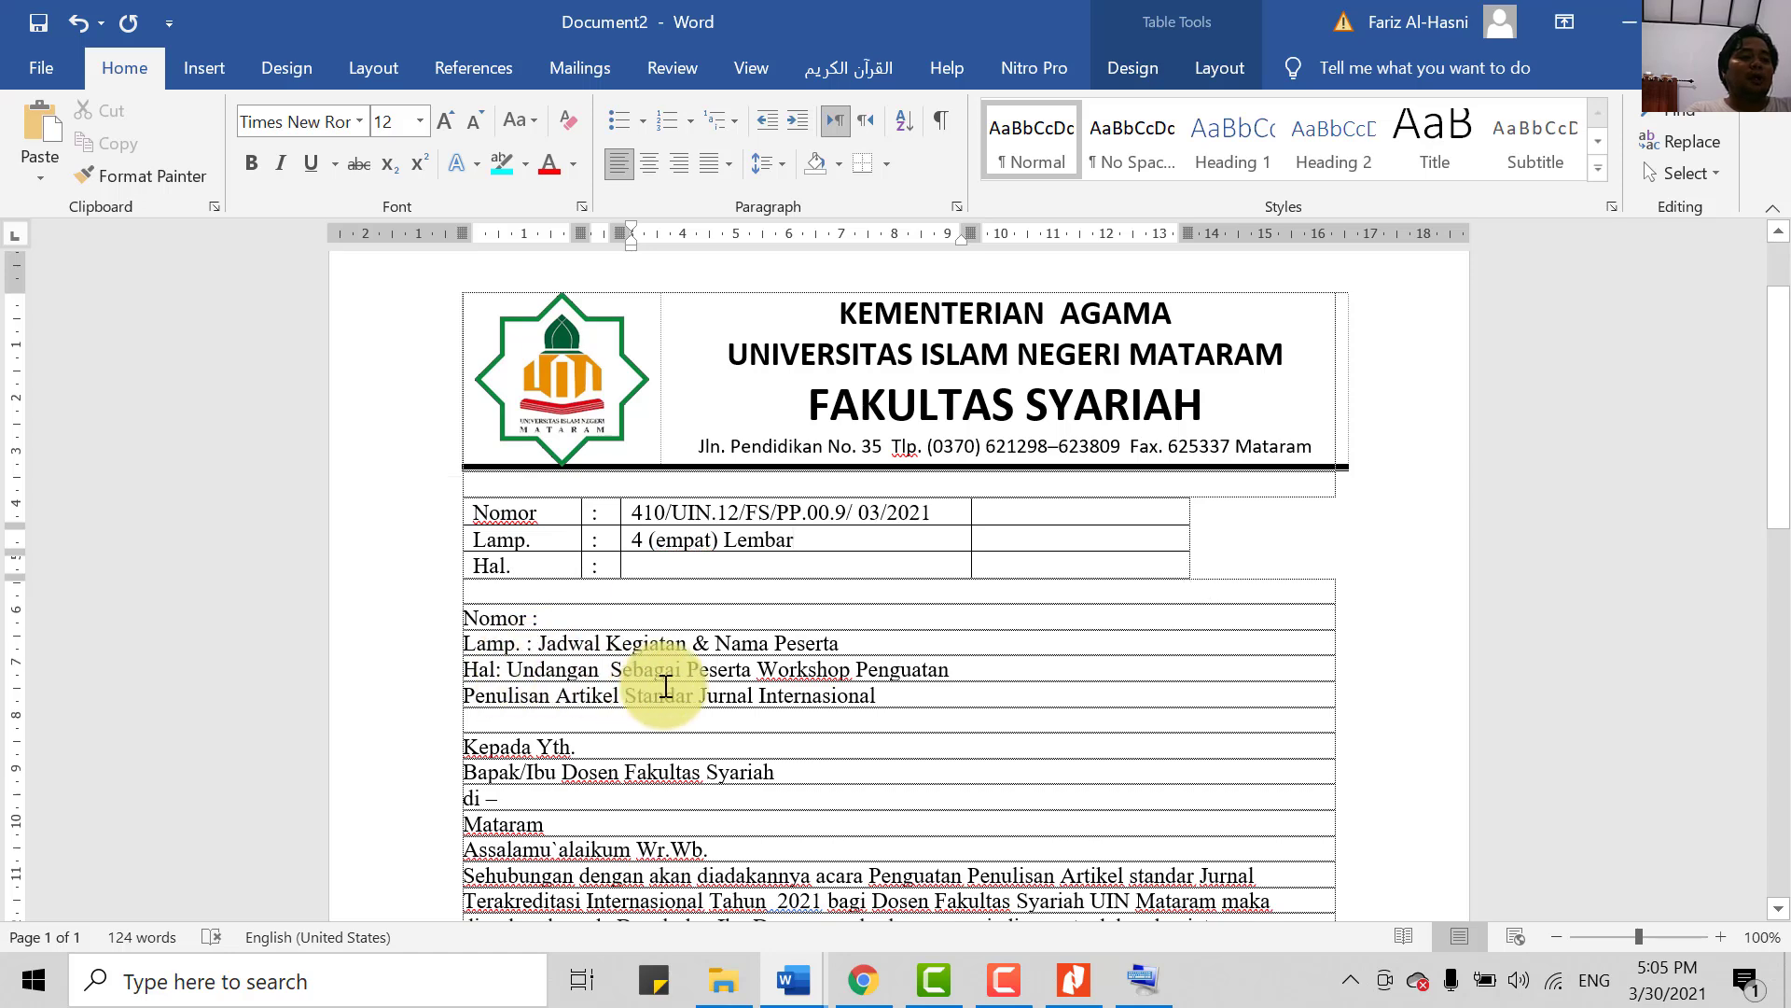
pyautogui.moveTo(506, 669); pyautogui.dragTo(882, 696)
pyautogui.hotkey('ctrl', 'c')
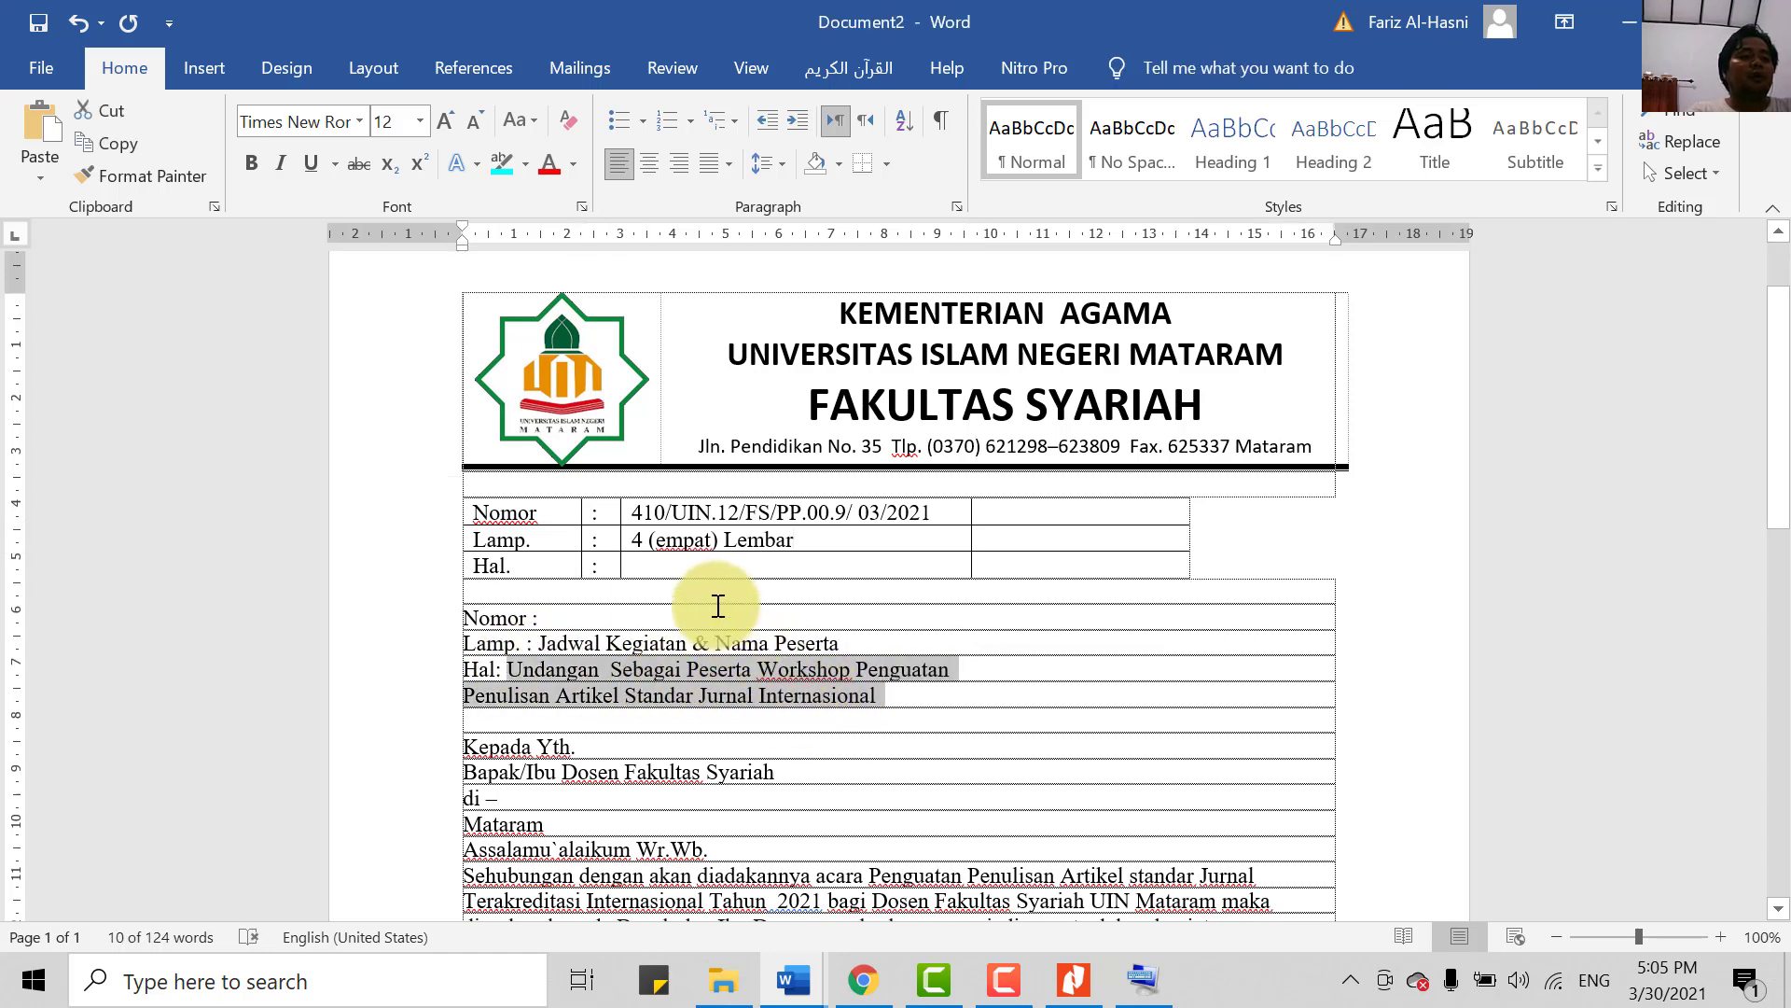
pyautogui.rightClick(715, 557)
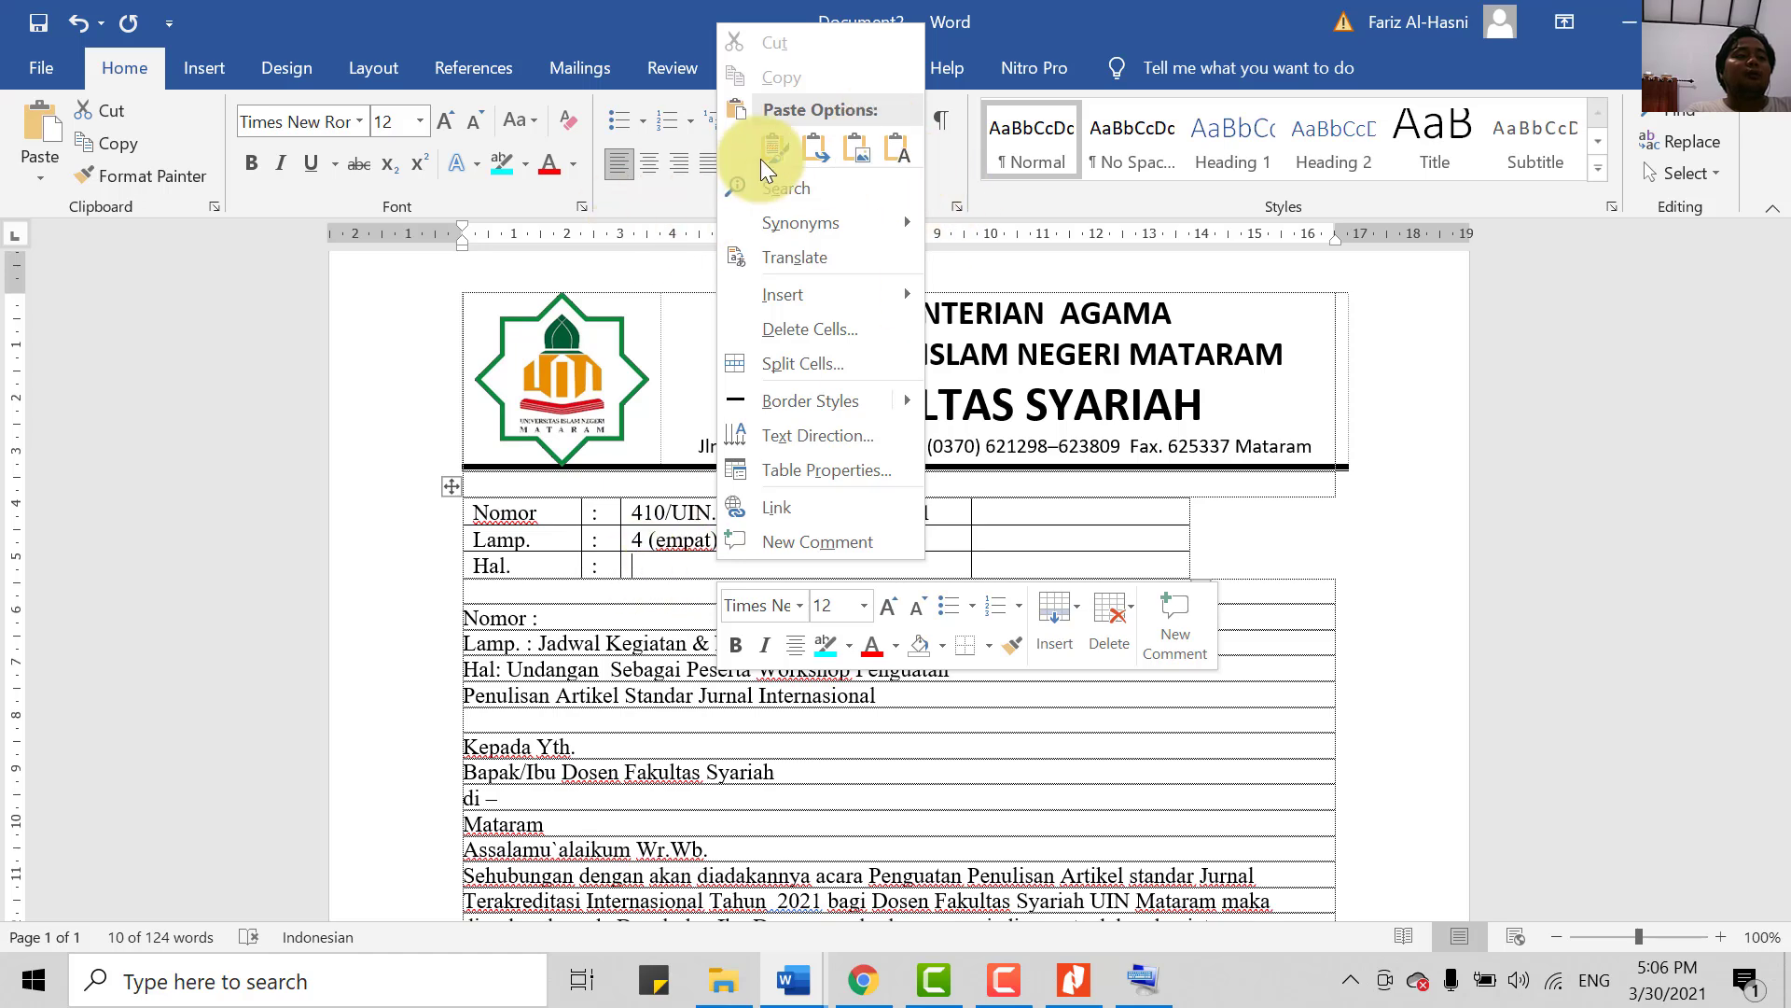
pyautogui.click(893, 144)
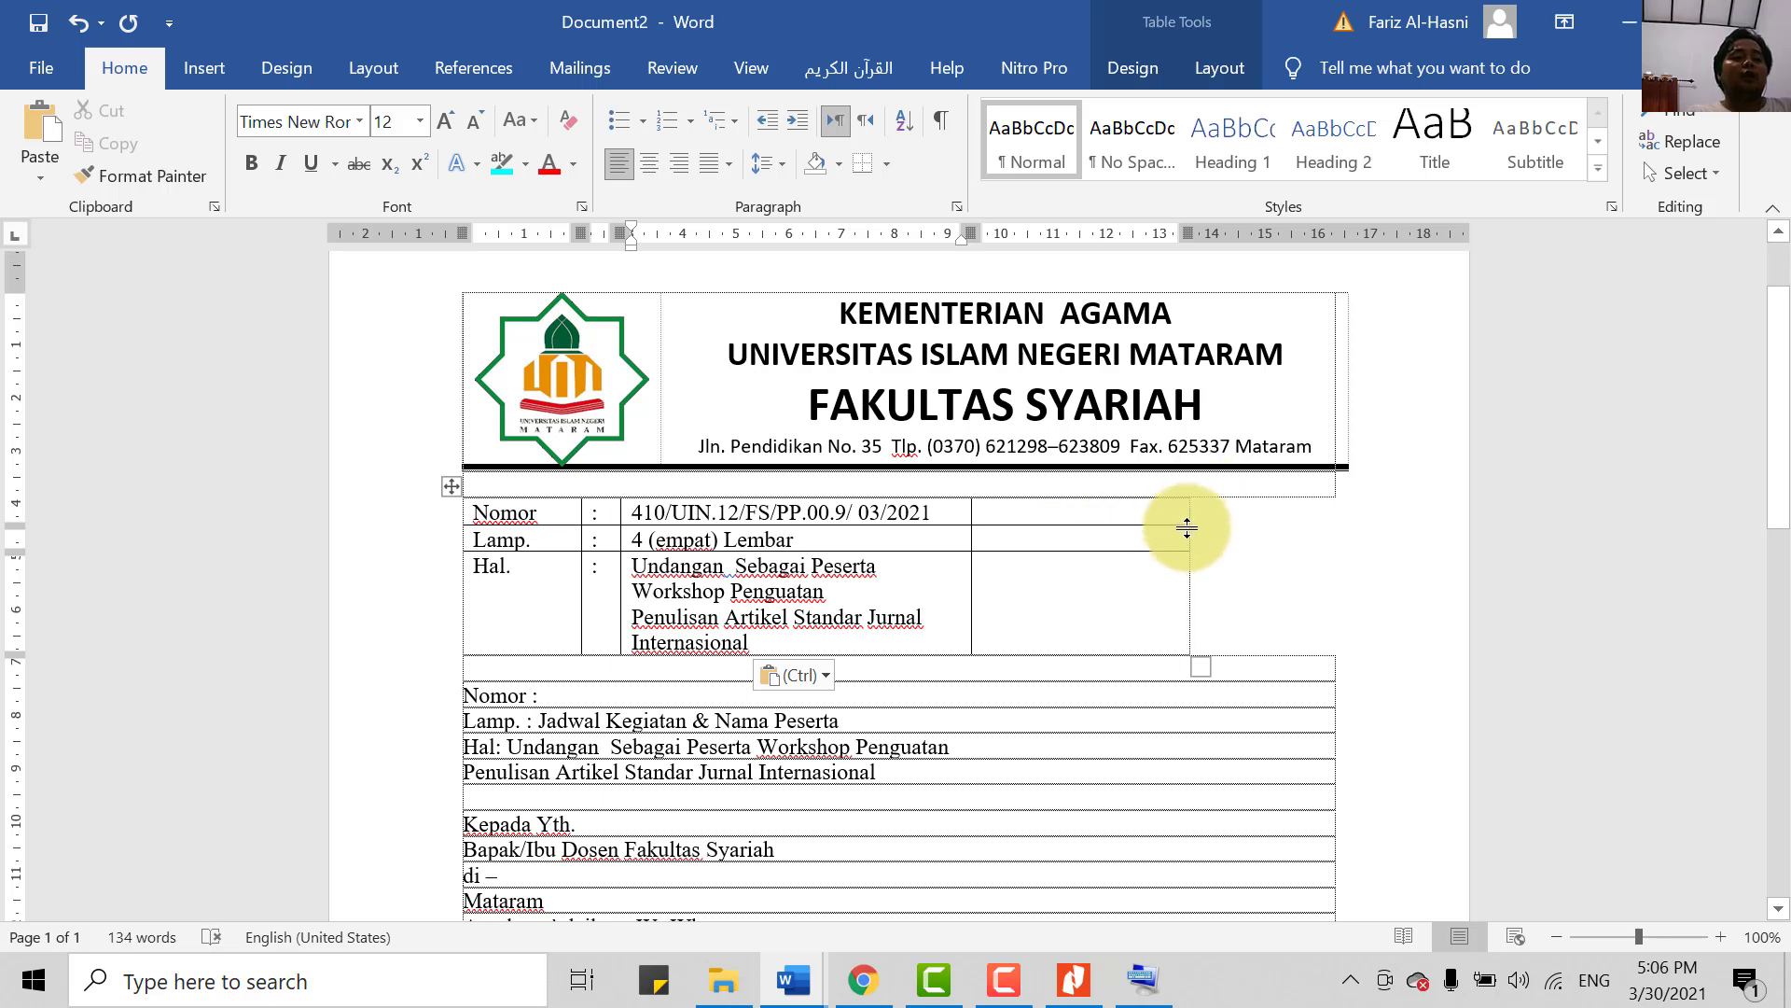
# - Widen the table and value column so the Hal. subject reflows as one paragraph
pyautogui.moveTo(1189, 513); pyautogui.dragTo(1351, 543)
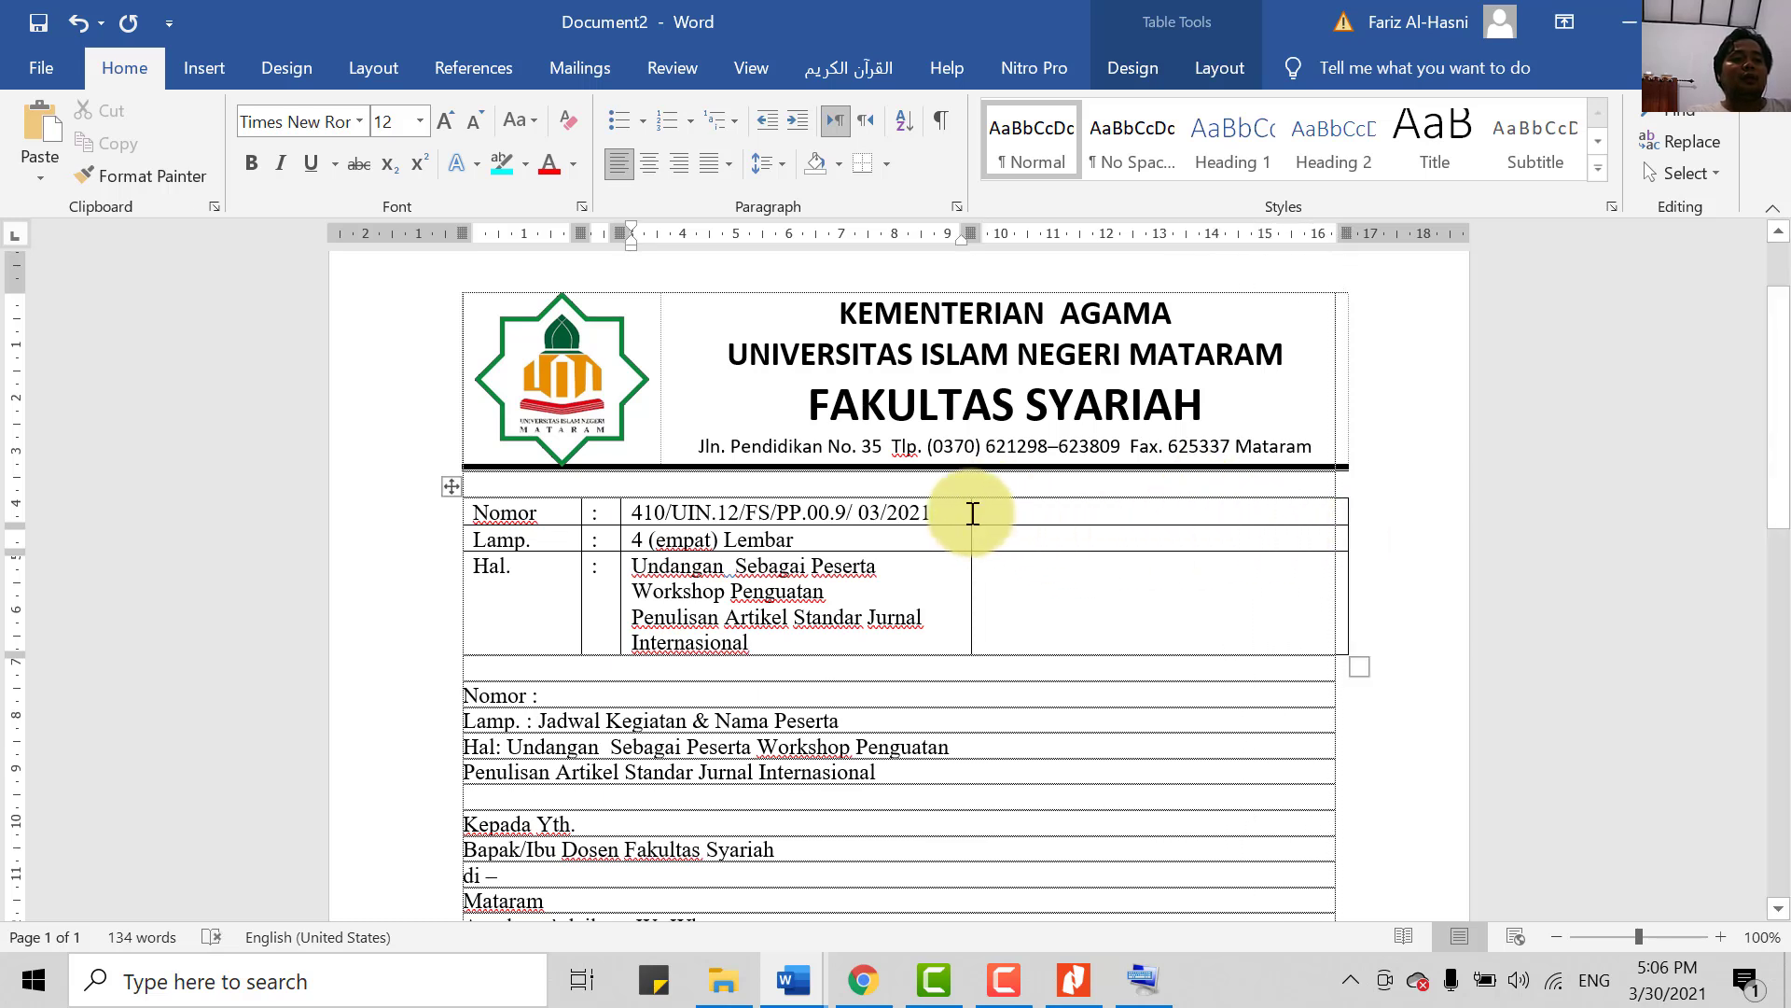
pyautogui.moveTo(972, 512); pyautogui.dragTo(1069, 551)
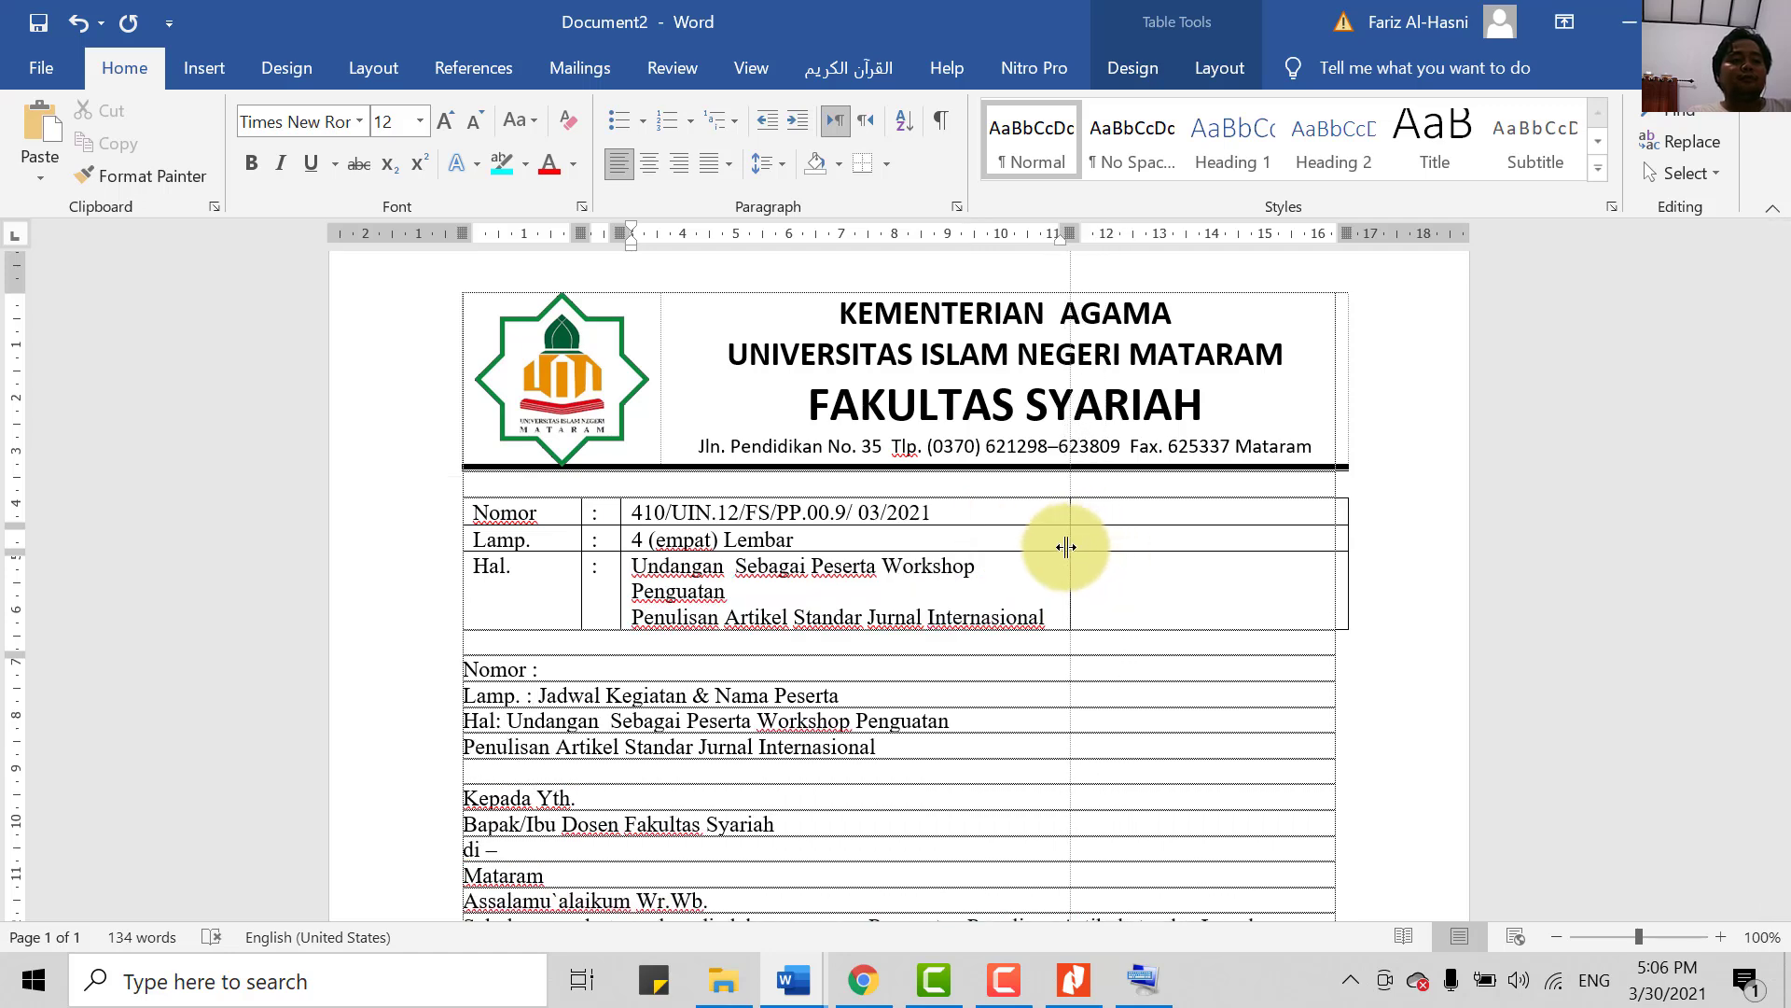
pyautogui.press('BackSpace')
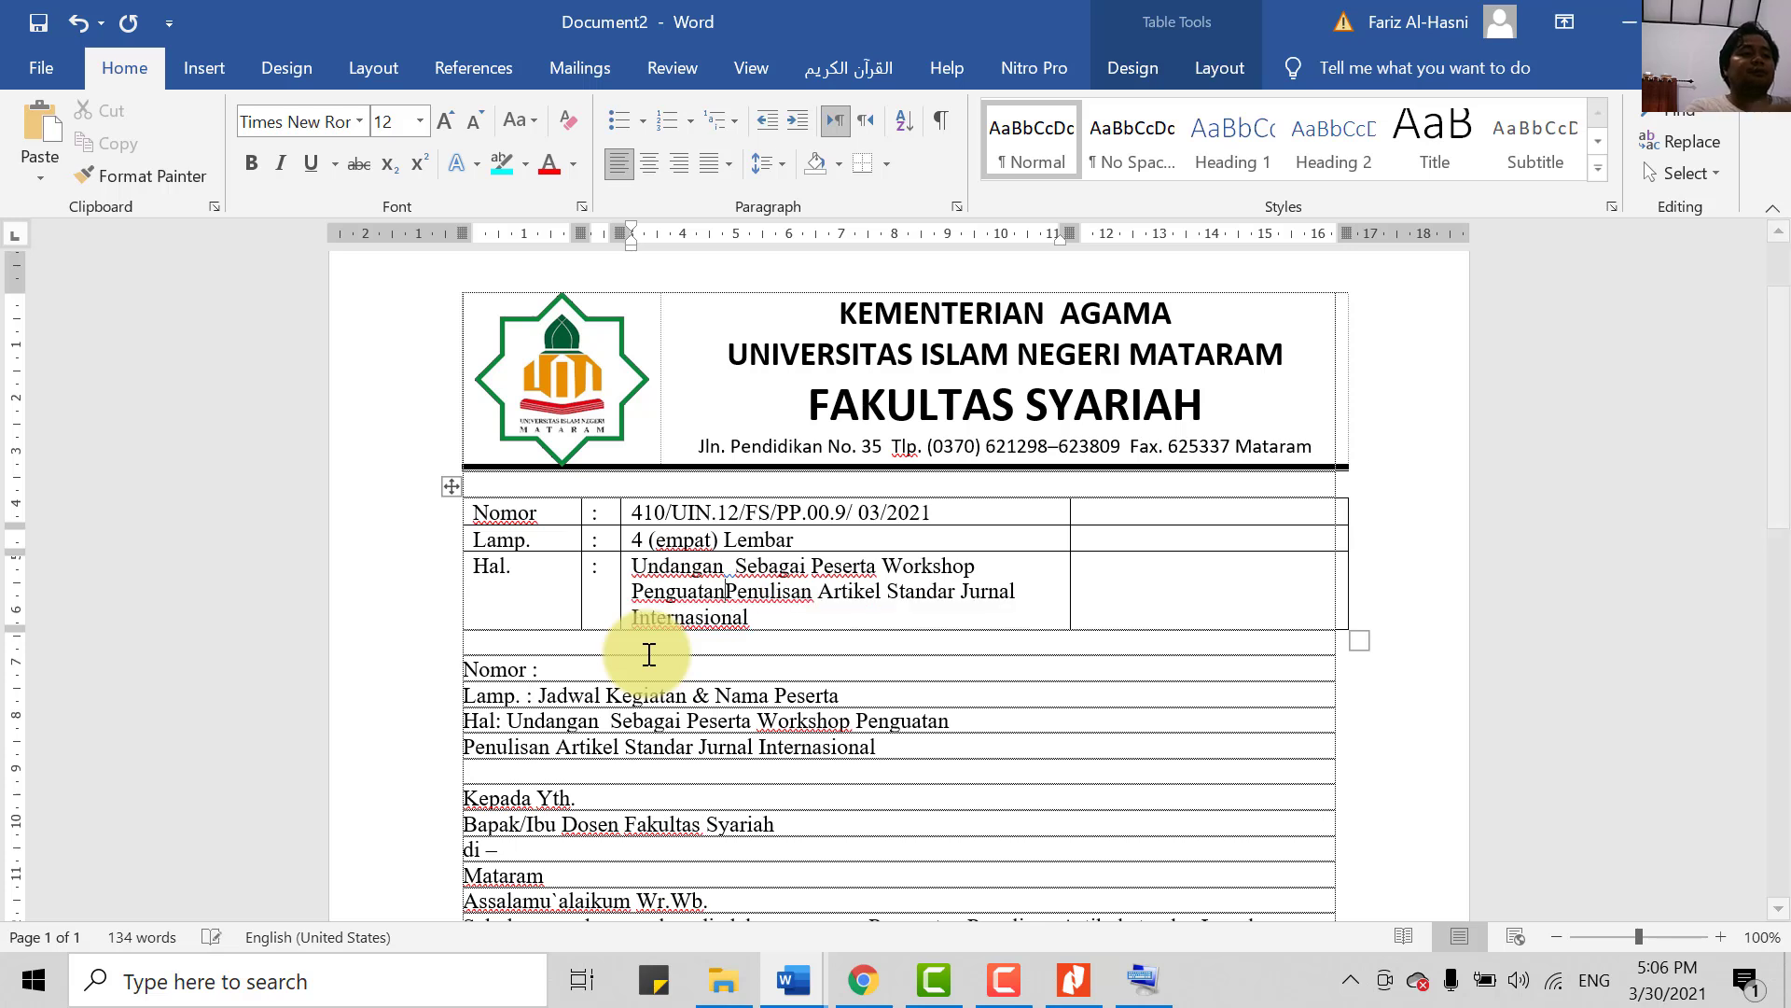
pyautogui.click(902, 566)
pyautogui.scroll(1, 917, 653)
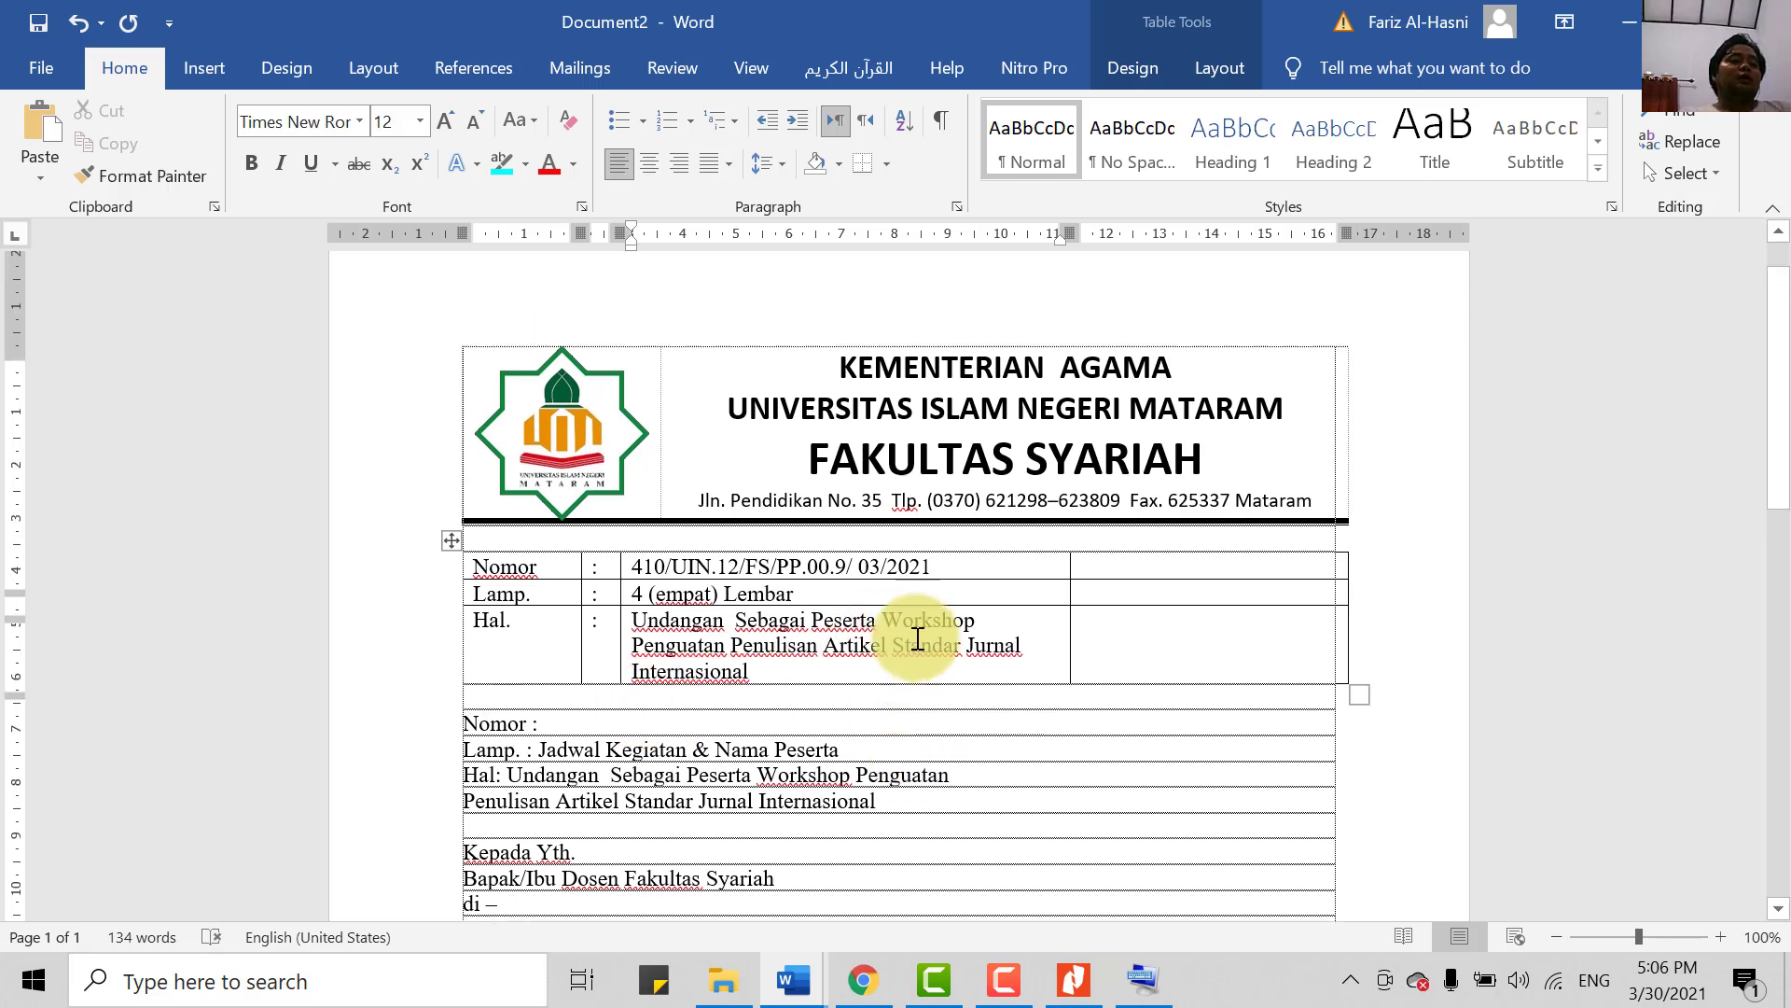
# - Add 'Mataram, 20 Maret 2021' right-aligned in the Nomor row's right-hand cell
pyautogui.click(1143, 558)
pyautogui.click(1143, 560)
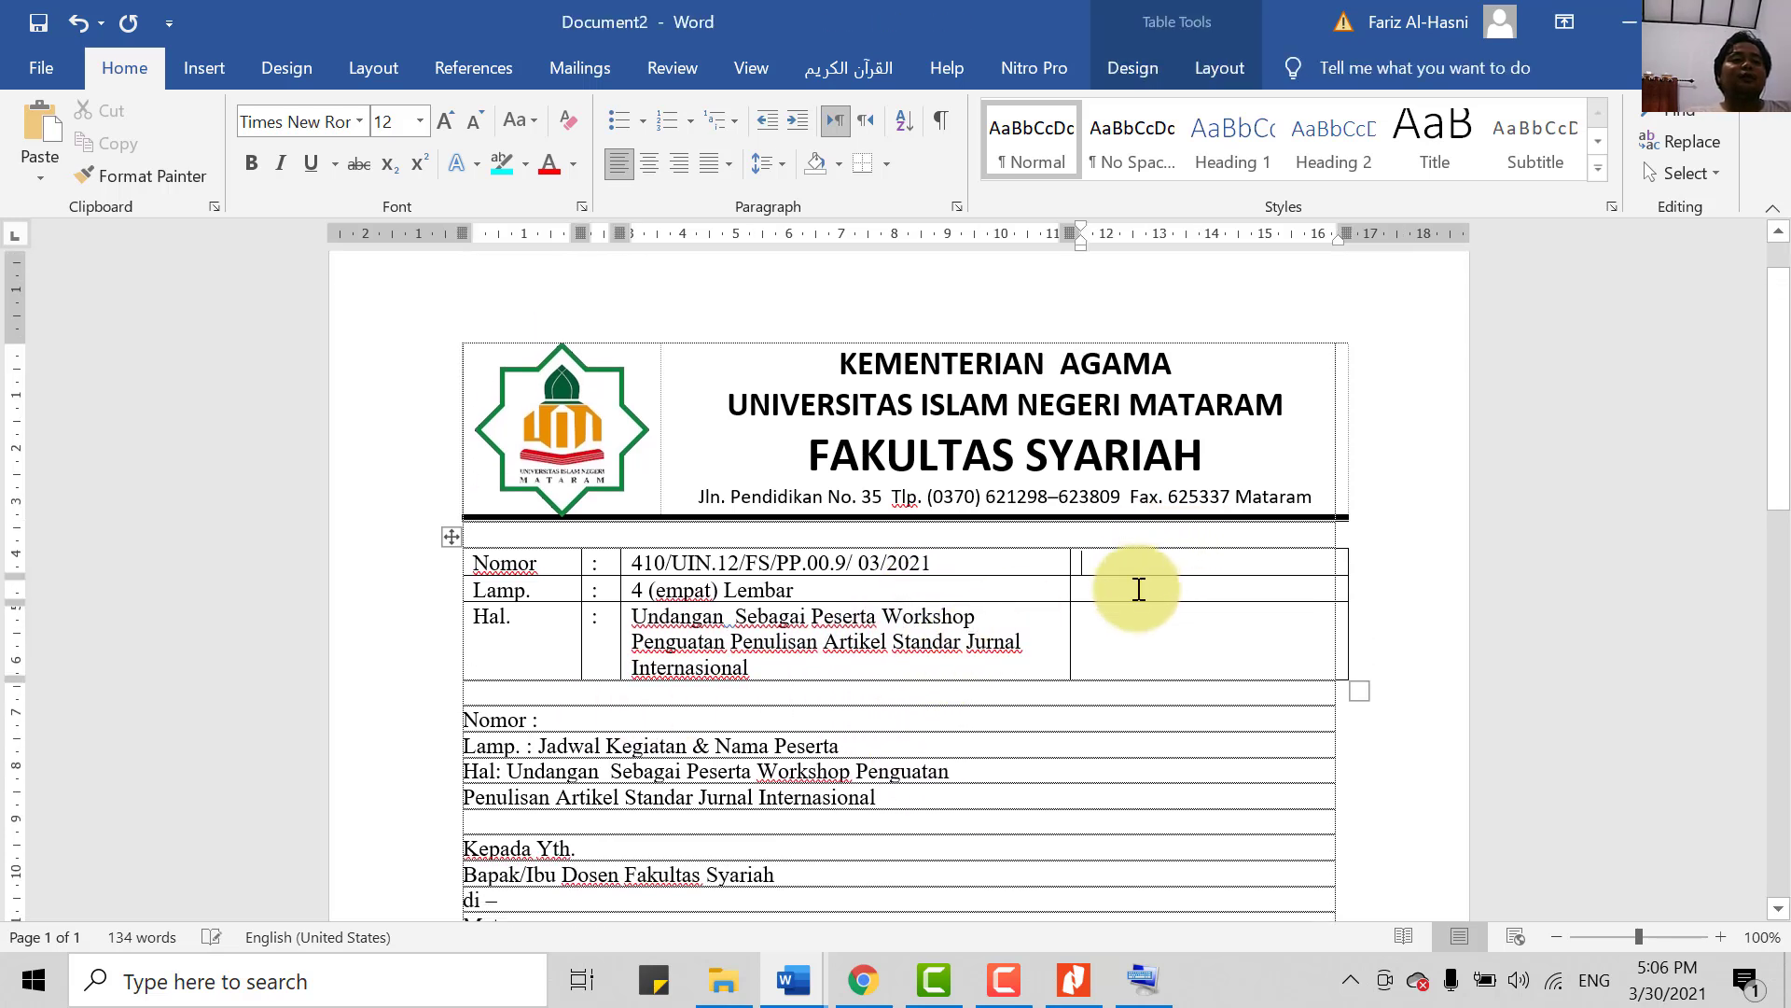
pyautogui.write('Mataram, 20 Maret 2021')
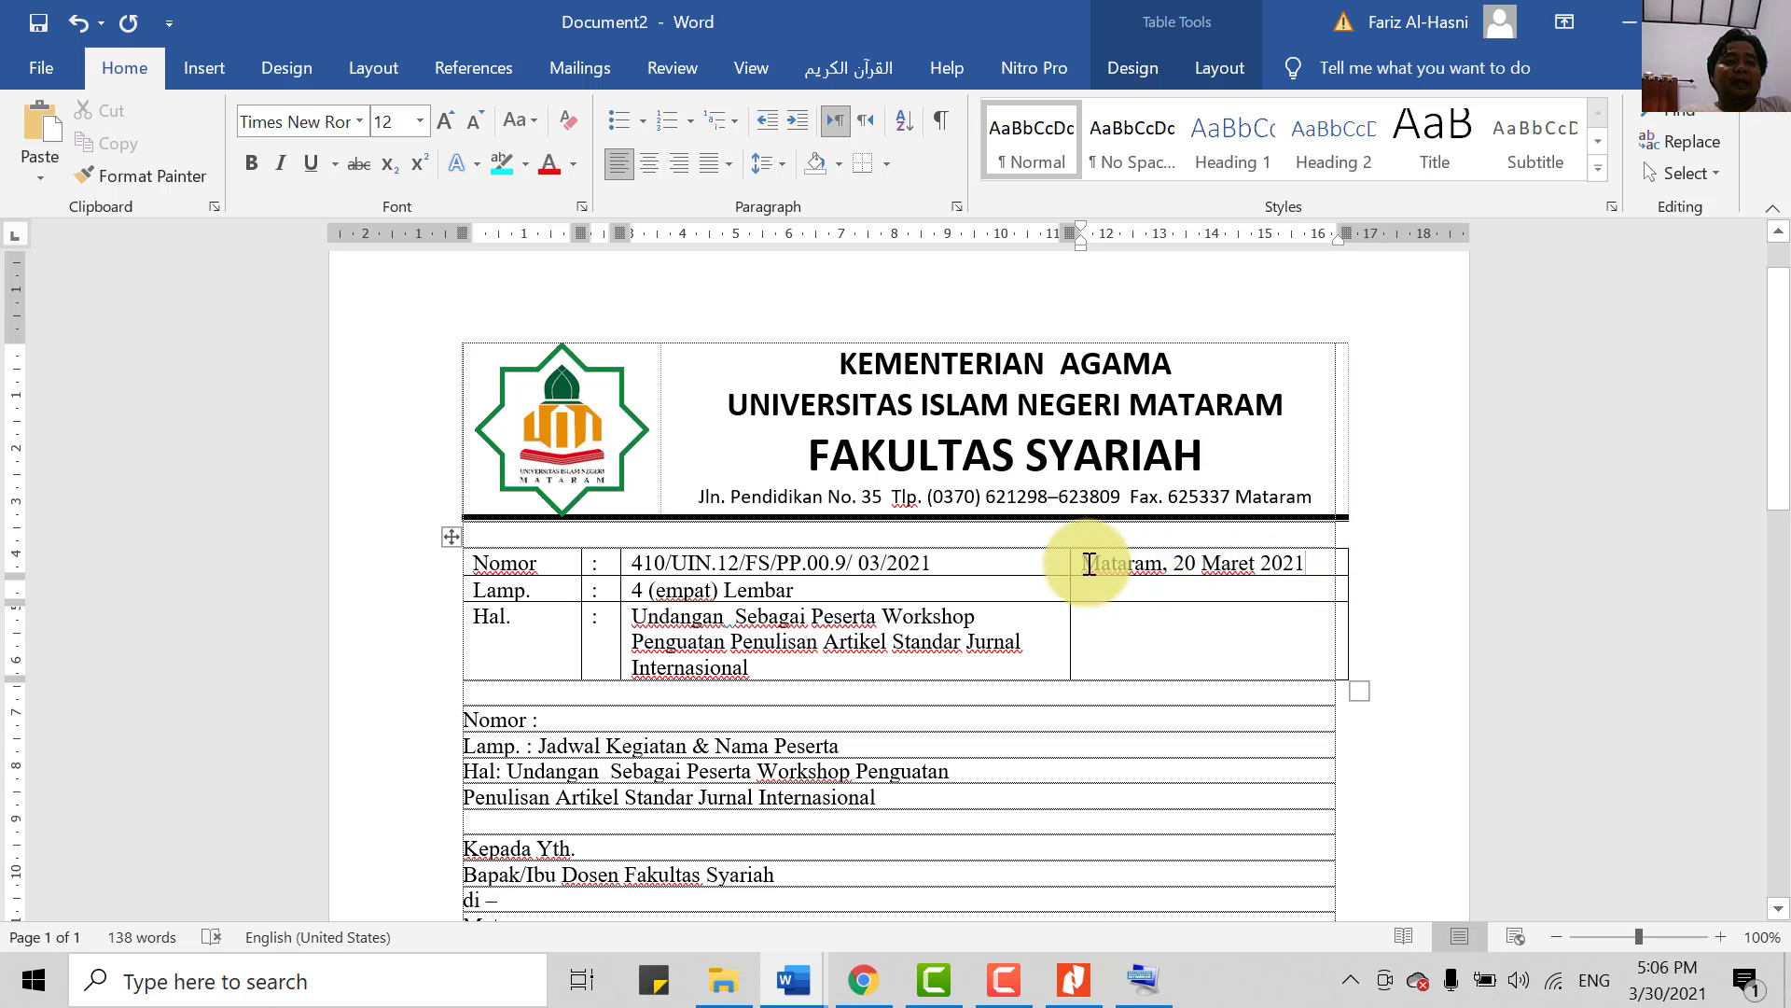
pyautogui.tripleClick(1165, 550)
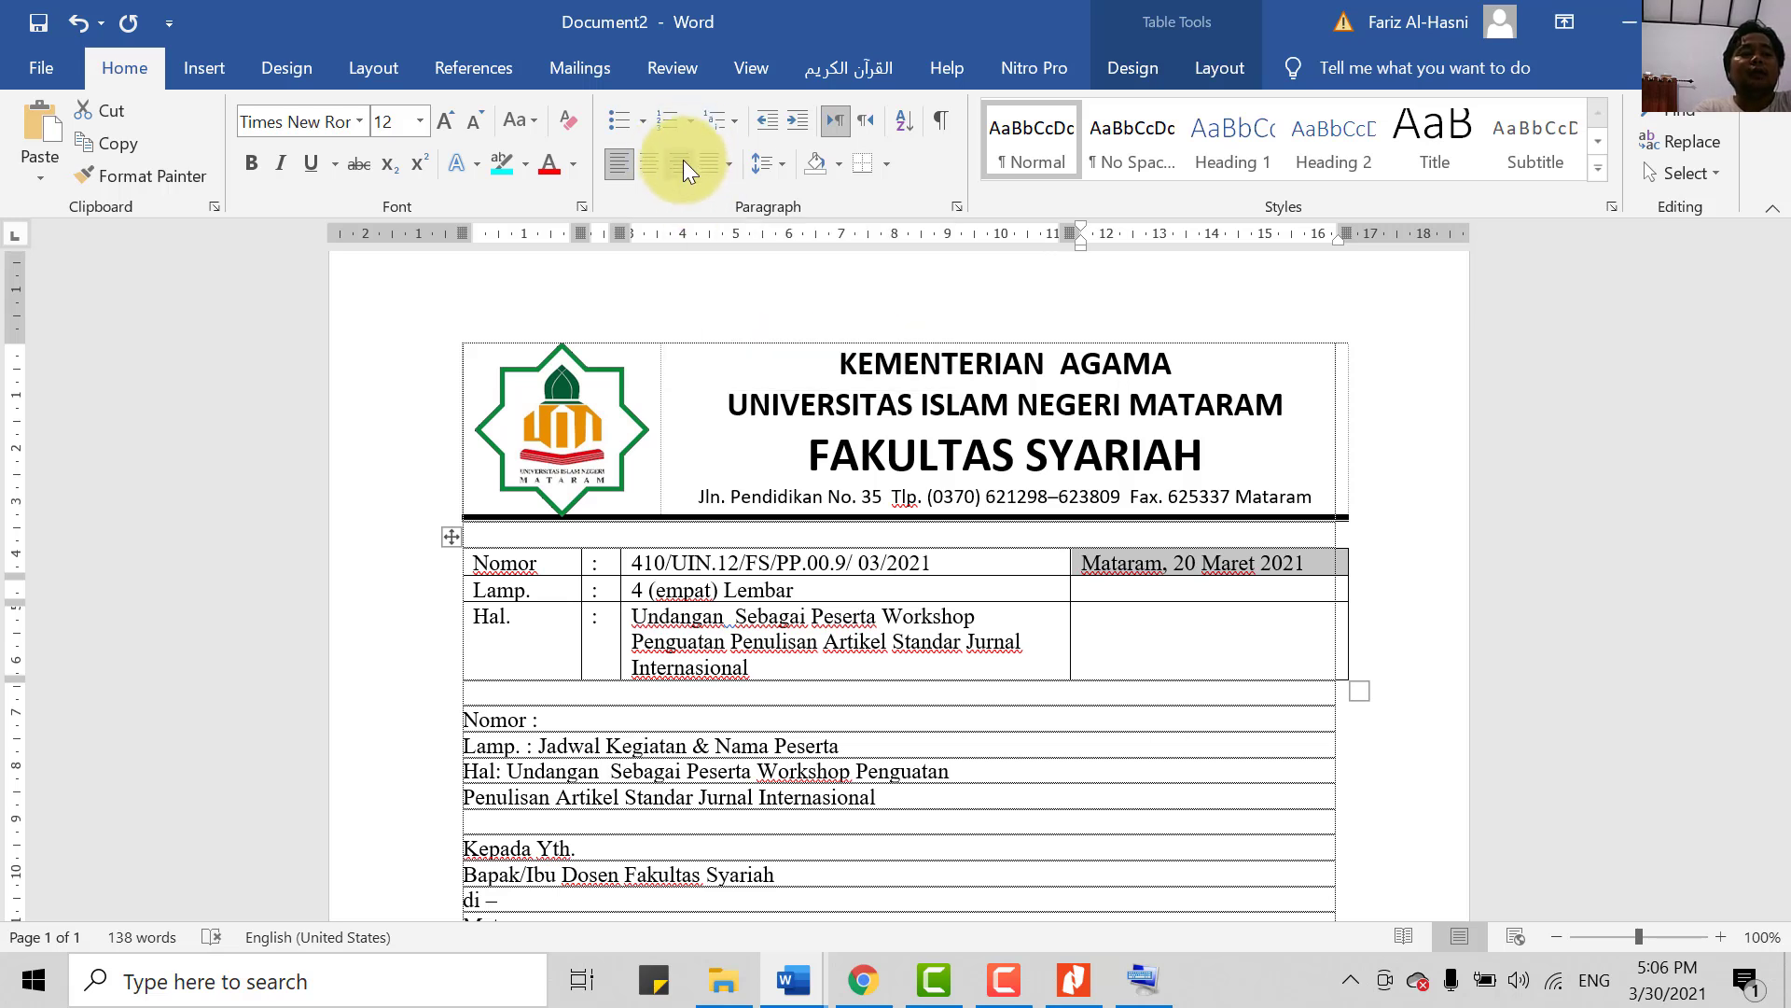
pyautogui.click(678, 166)
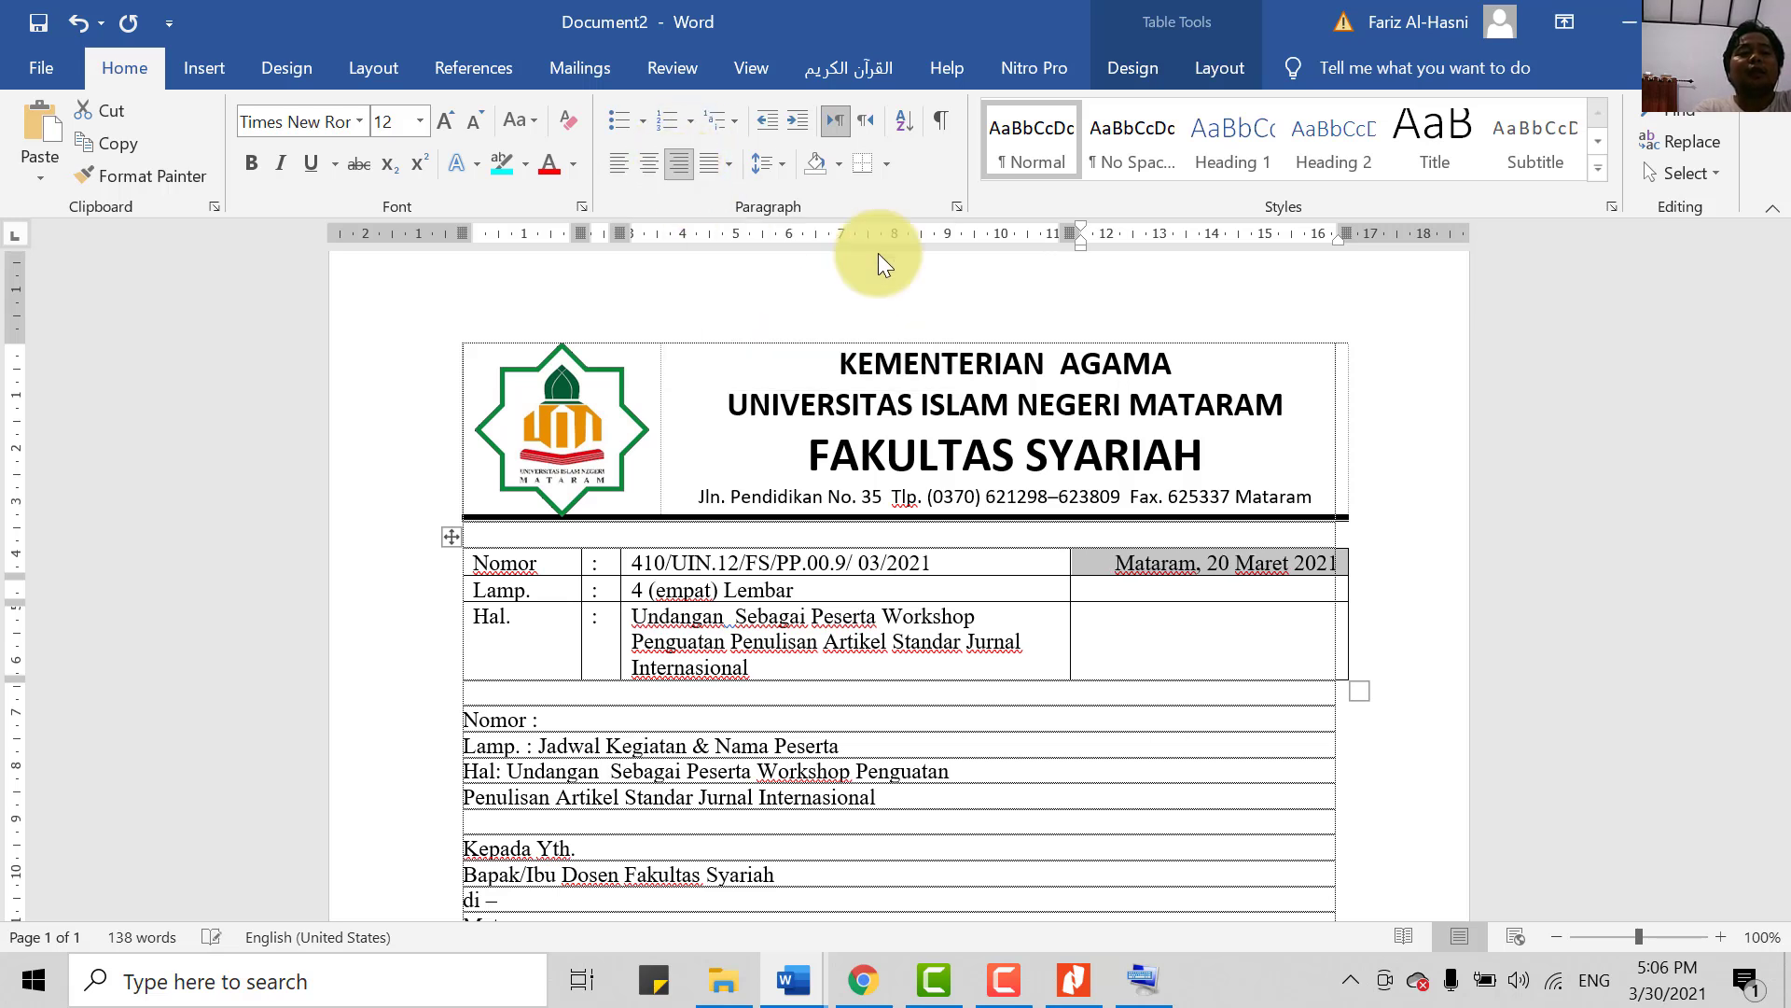
pyautogui.click(1264, 599)
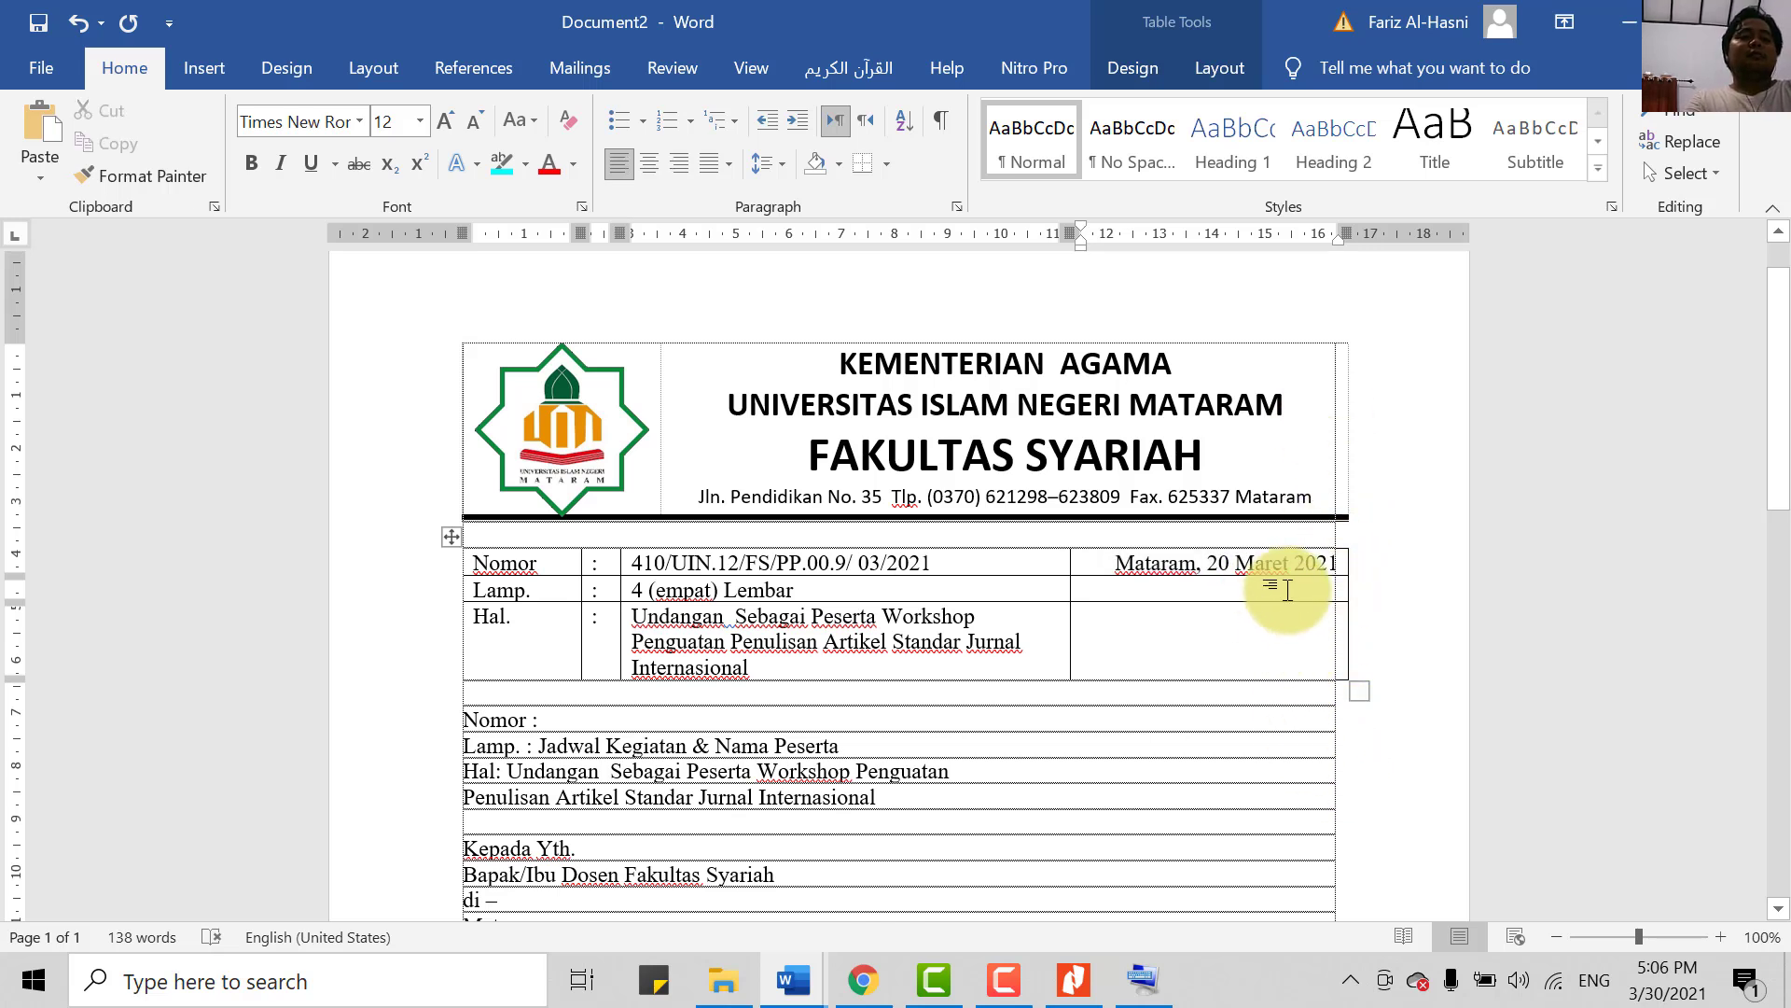
# - Left-align the Hal. subject text and remove the extra space before Sebagai
pyautogui.scroll(-1, 1131, 744)
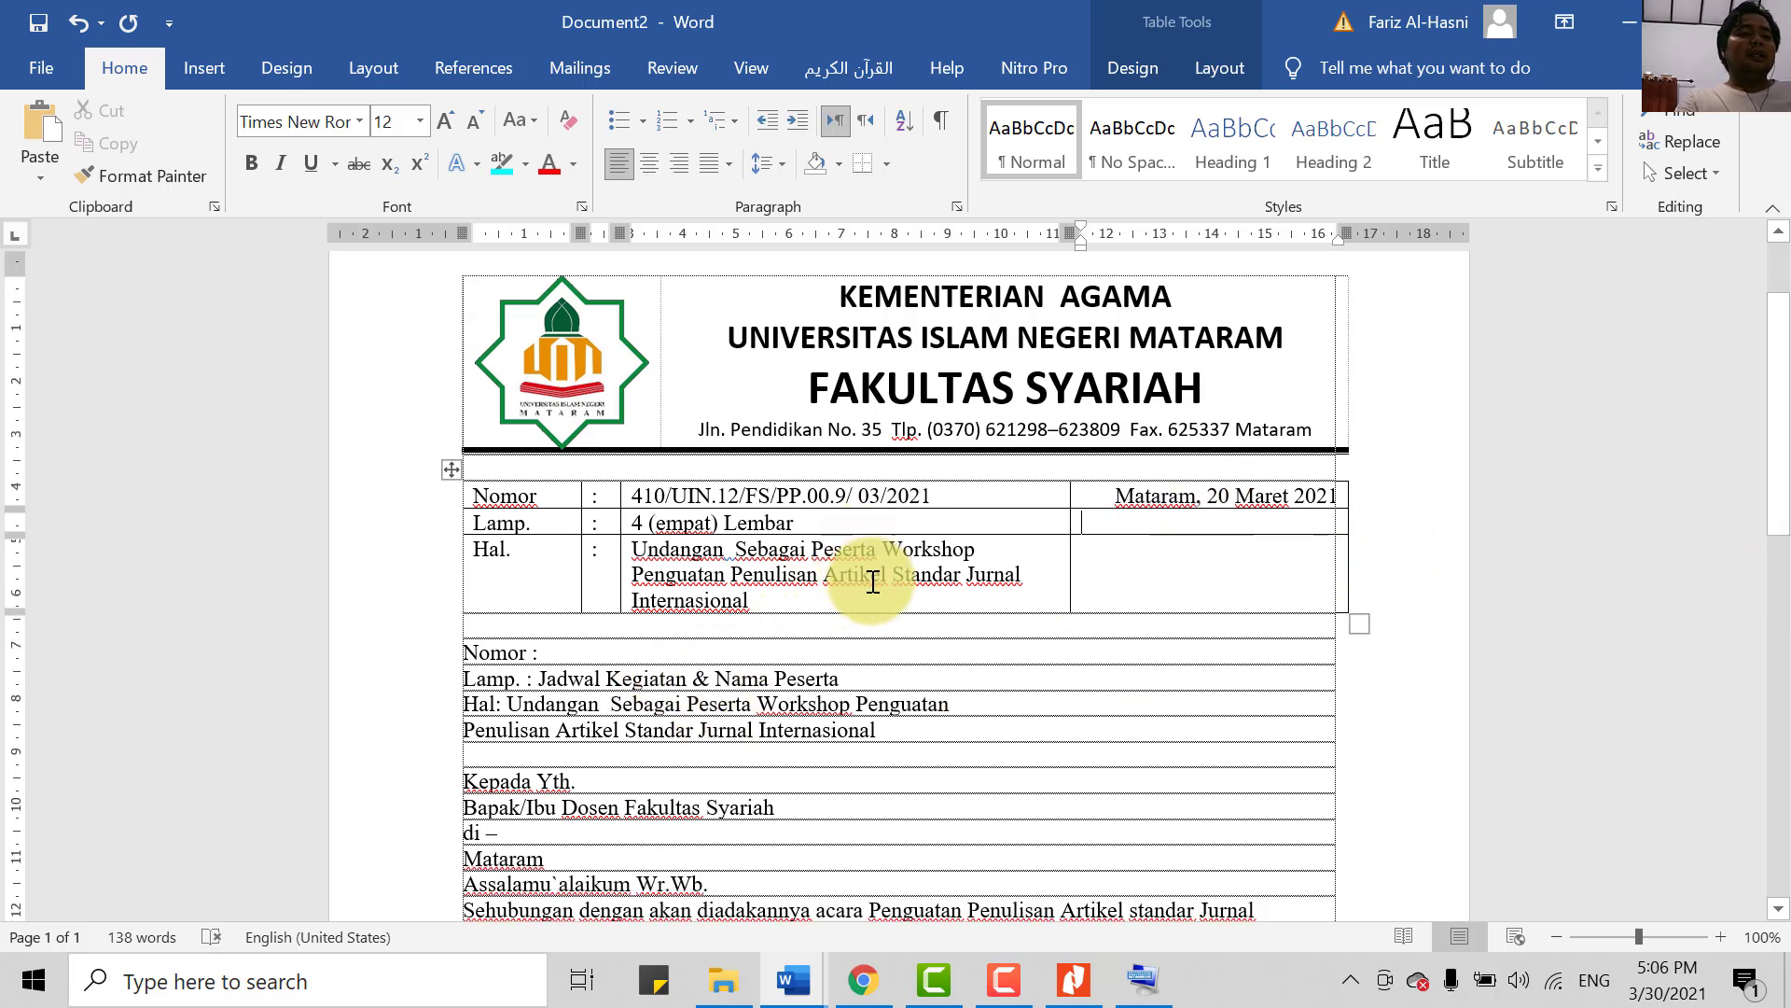
pyautogui.moveTo(754, 602); pyautogui.dragTo(677, 566)
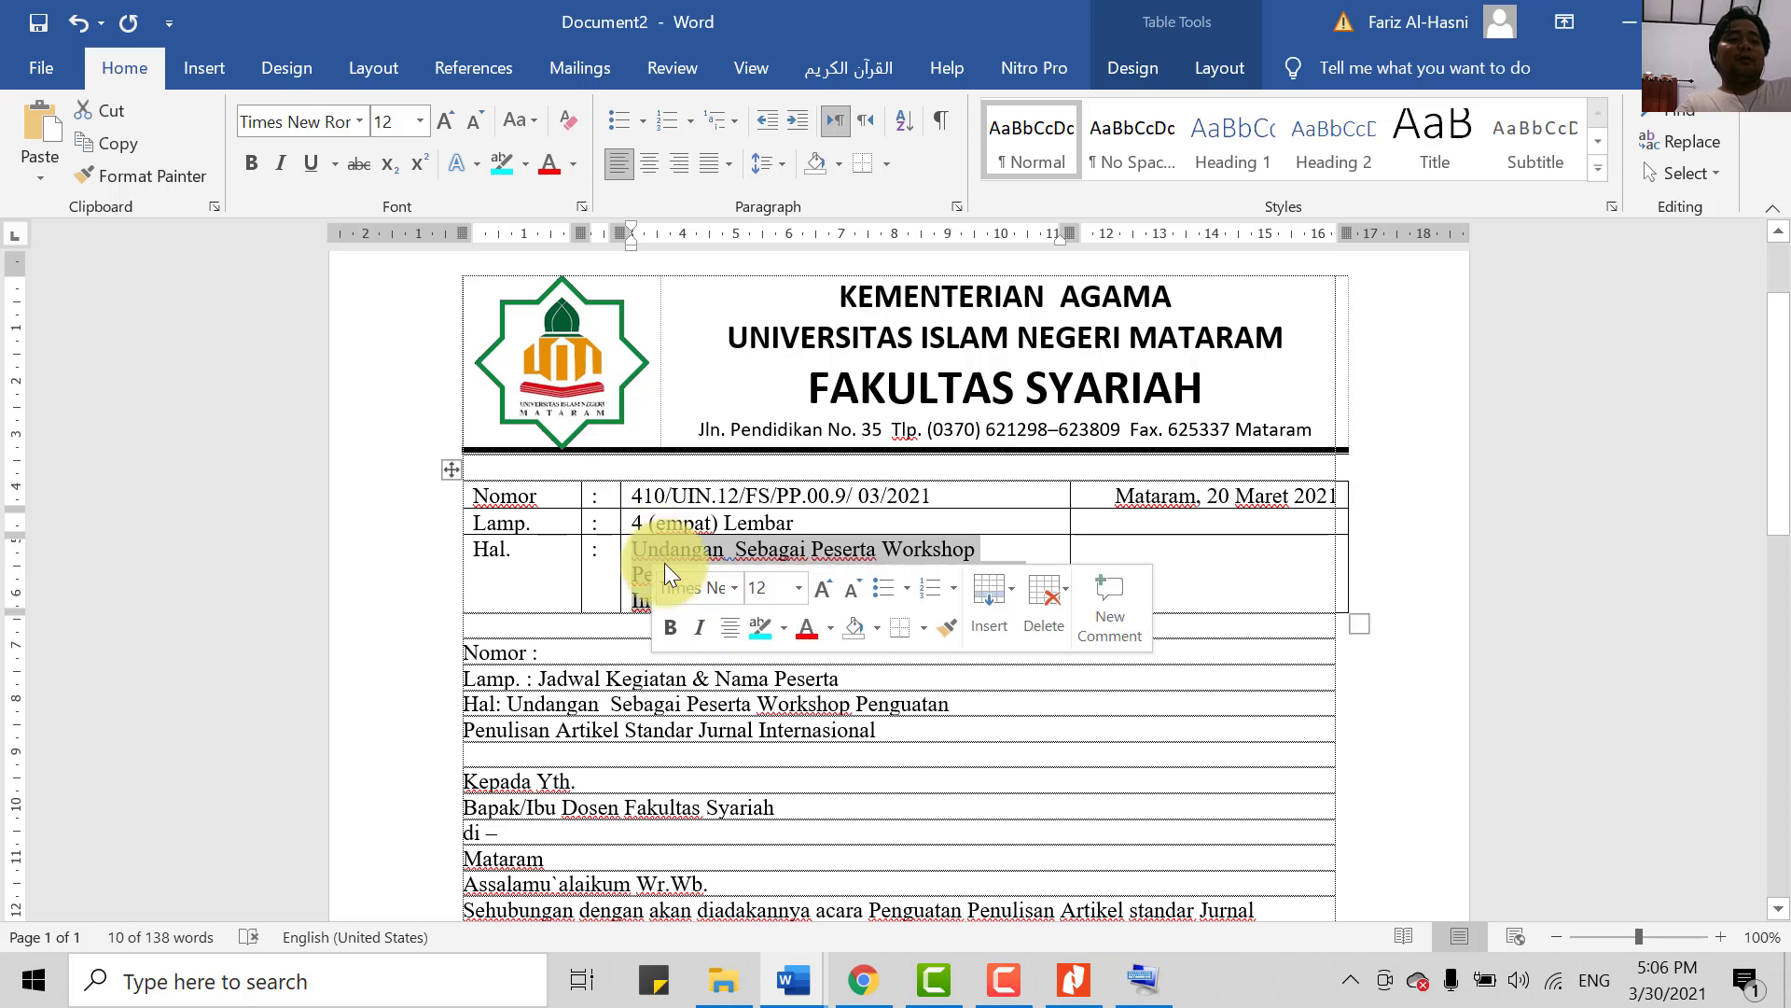
pyautogui.hotkey('ctrl', 'j')
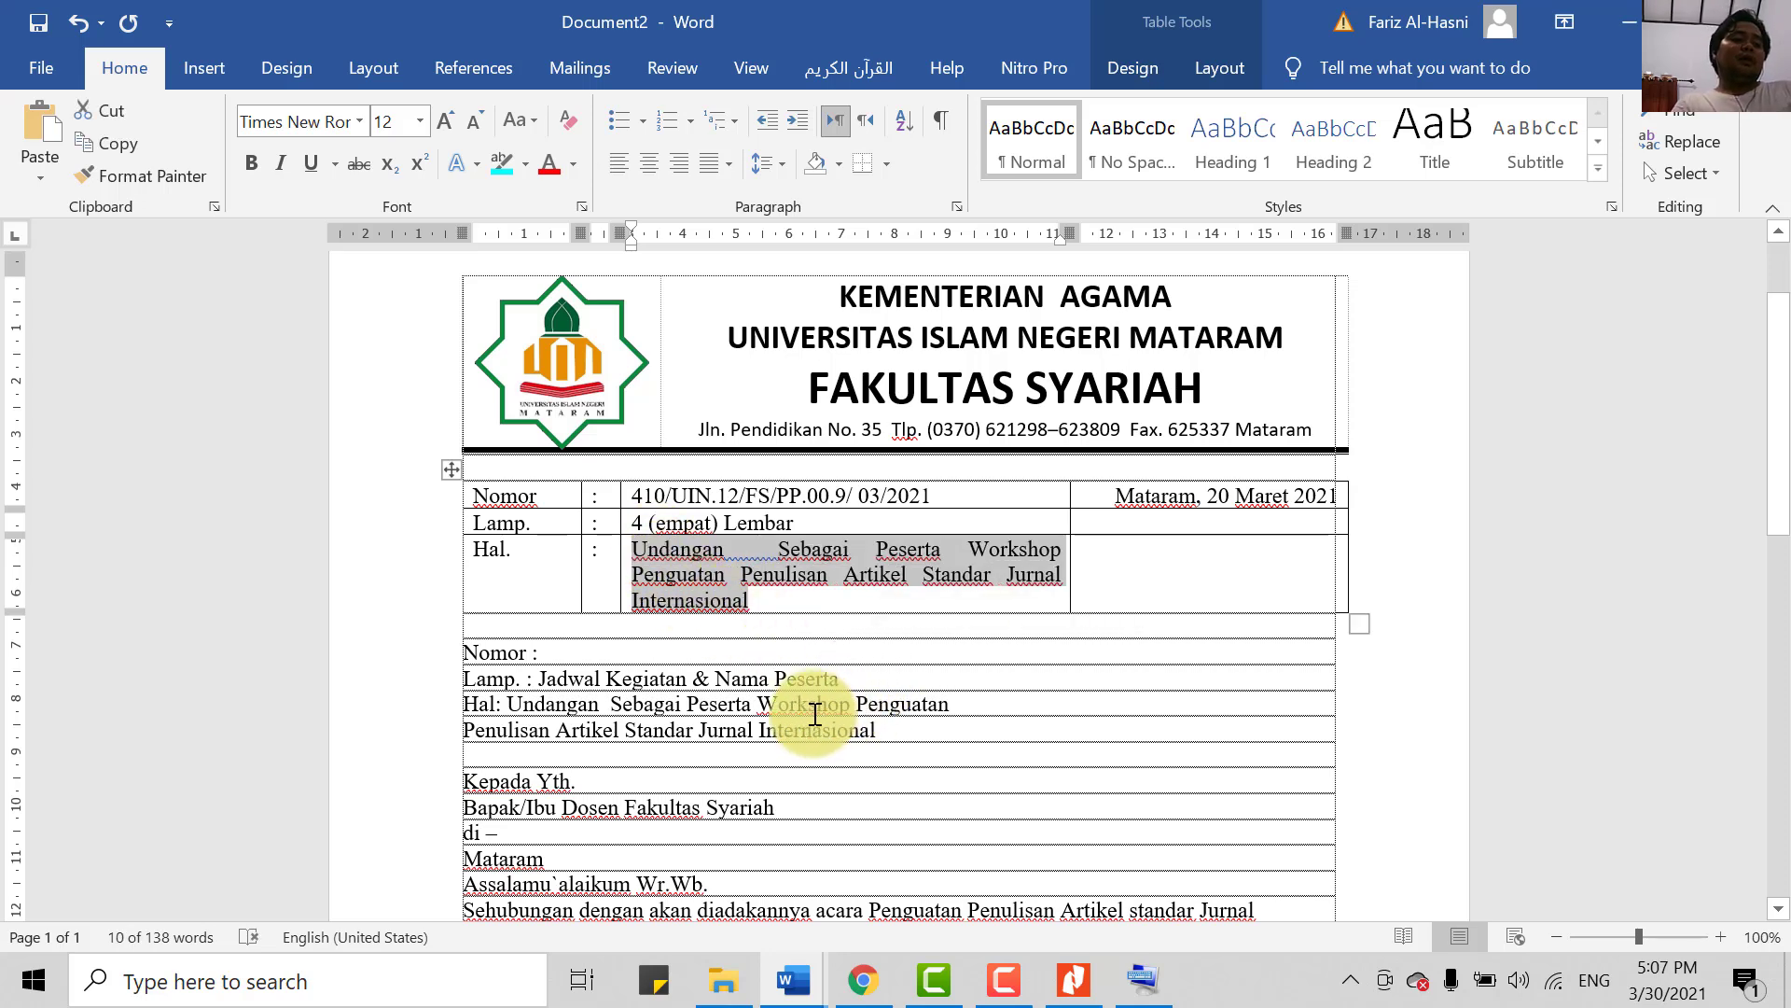
pyautogui.hotkey('ctrl', 'l')
pyautogui.click(734, 551)
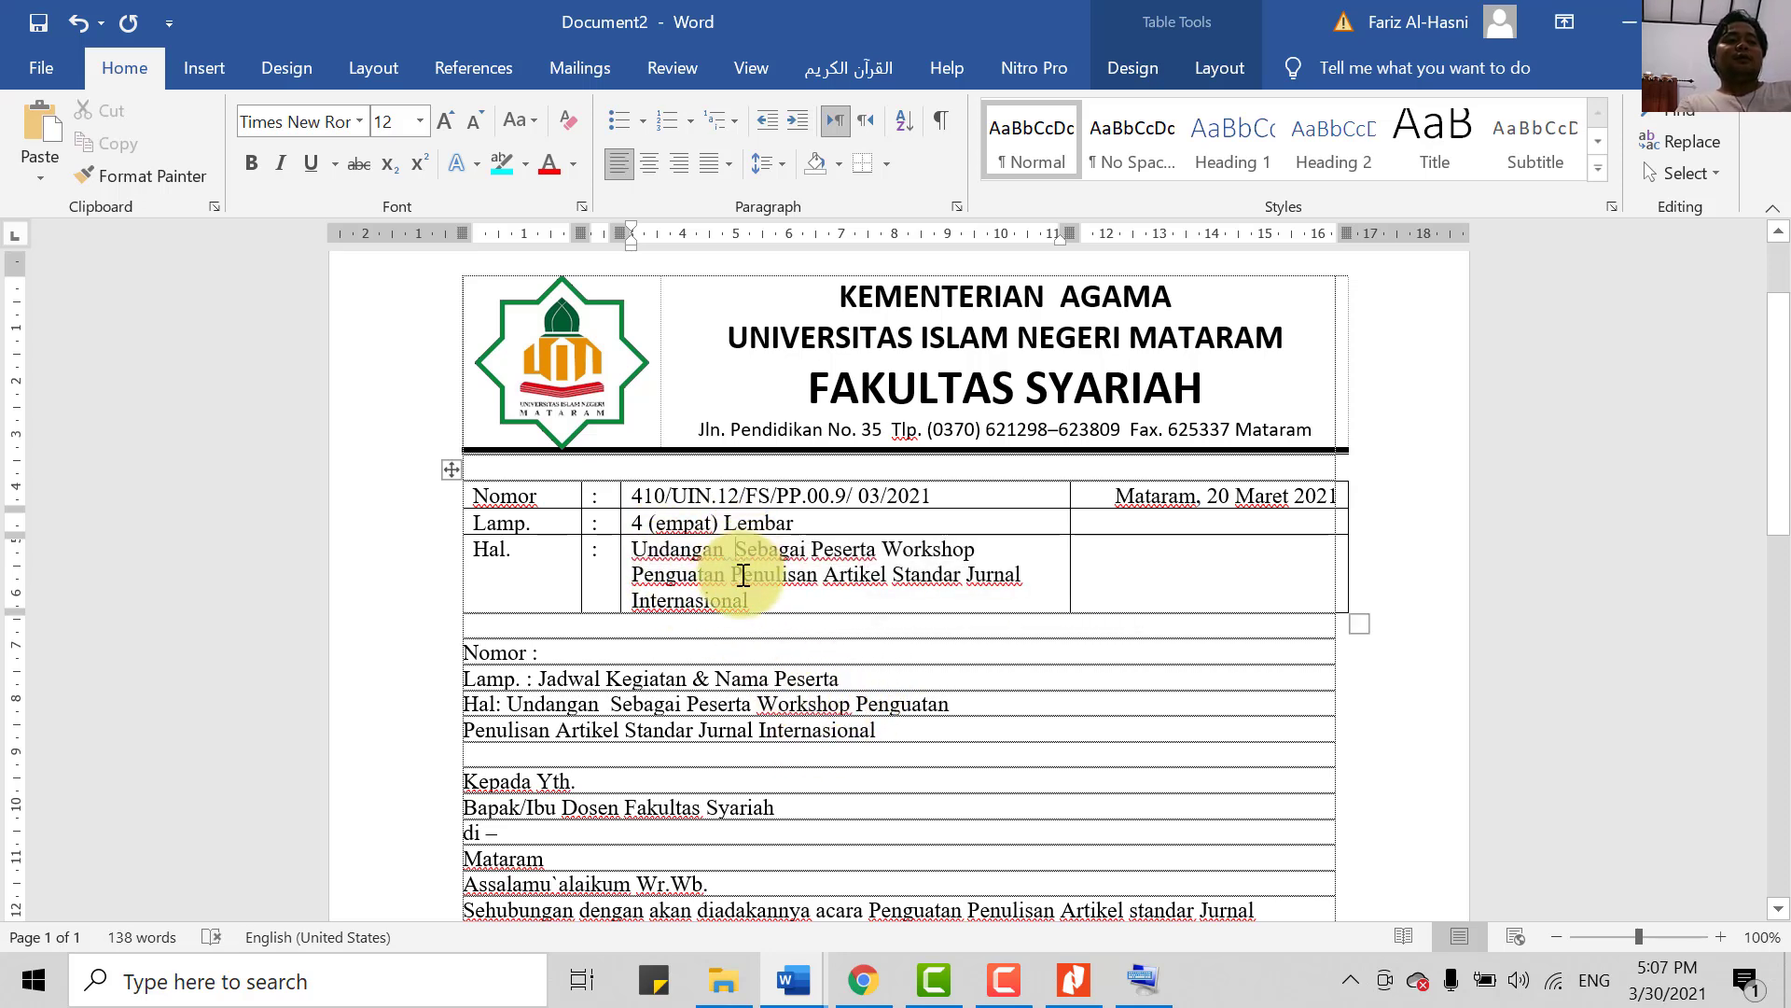
pyautogui.press('BackSpace')
pyautogui.click(941, 733)
# - Narrow the colon column so the Hal. subject fits on two lines
pyautogui.scroll(-1, 881, 829)
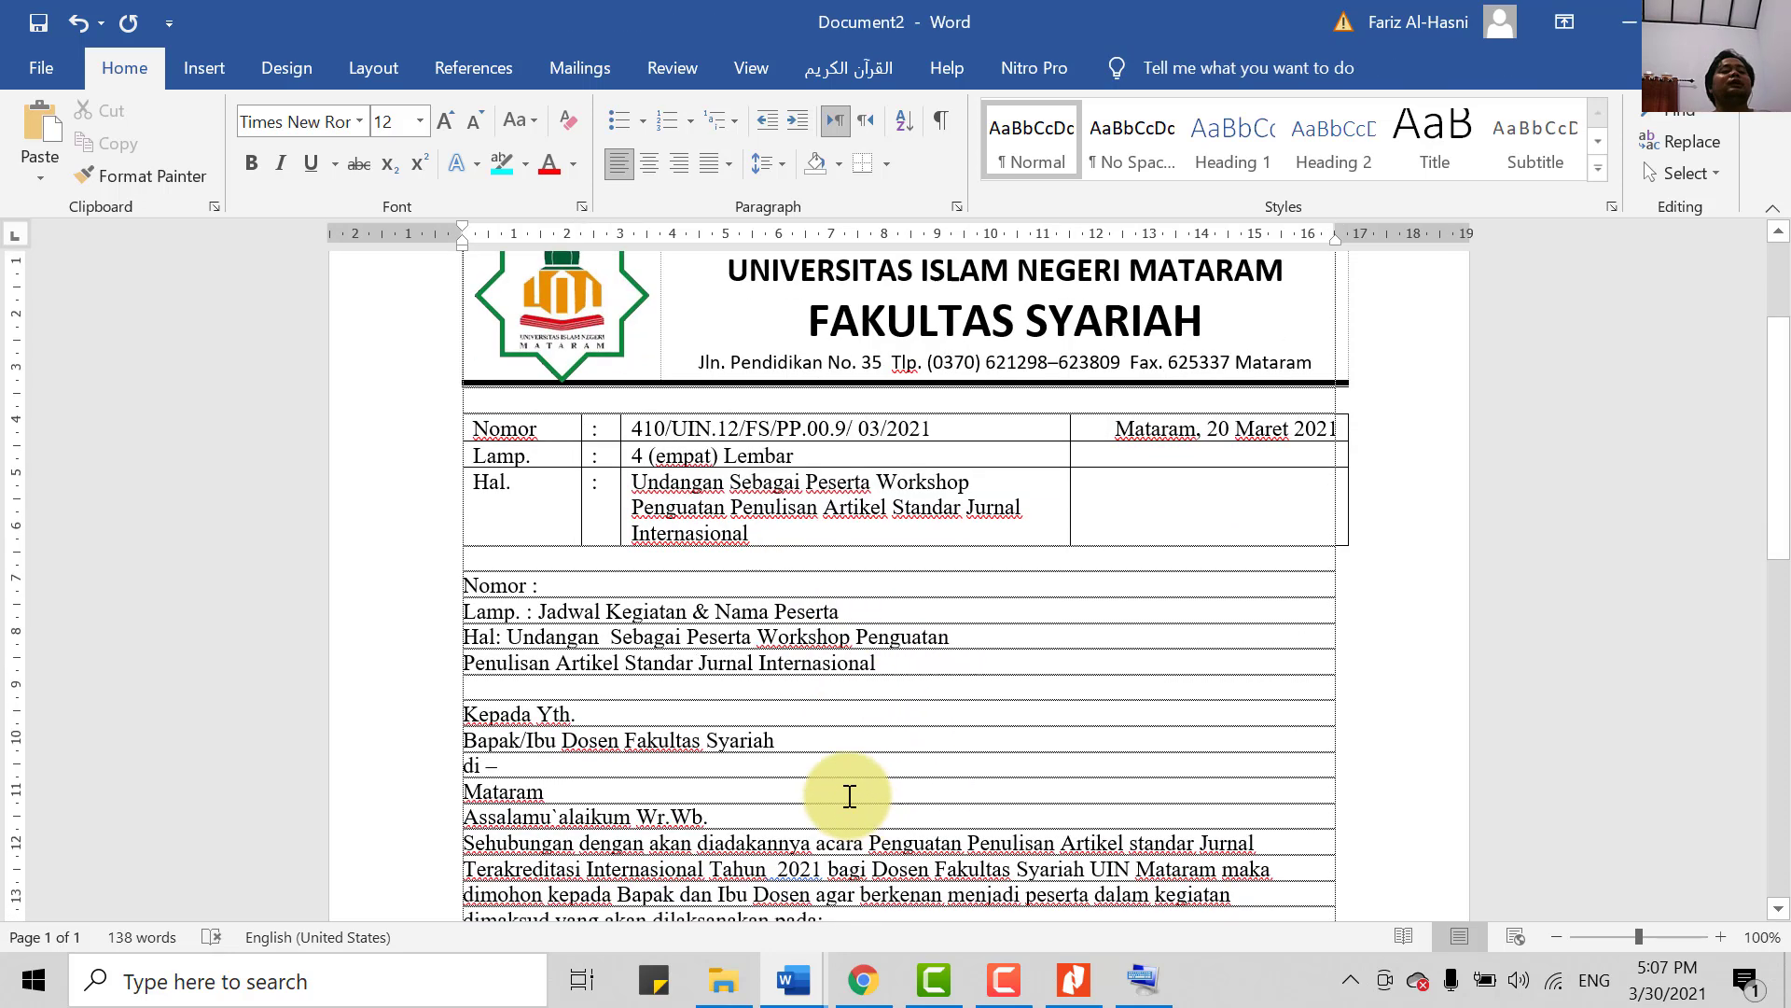
pyautogui.scroll(-1, 852, 577)
pyautogui.scroll(1, 834, 651)
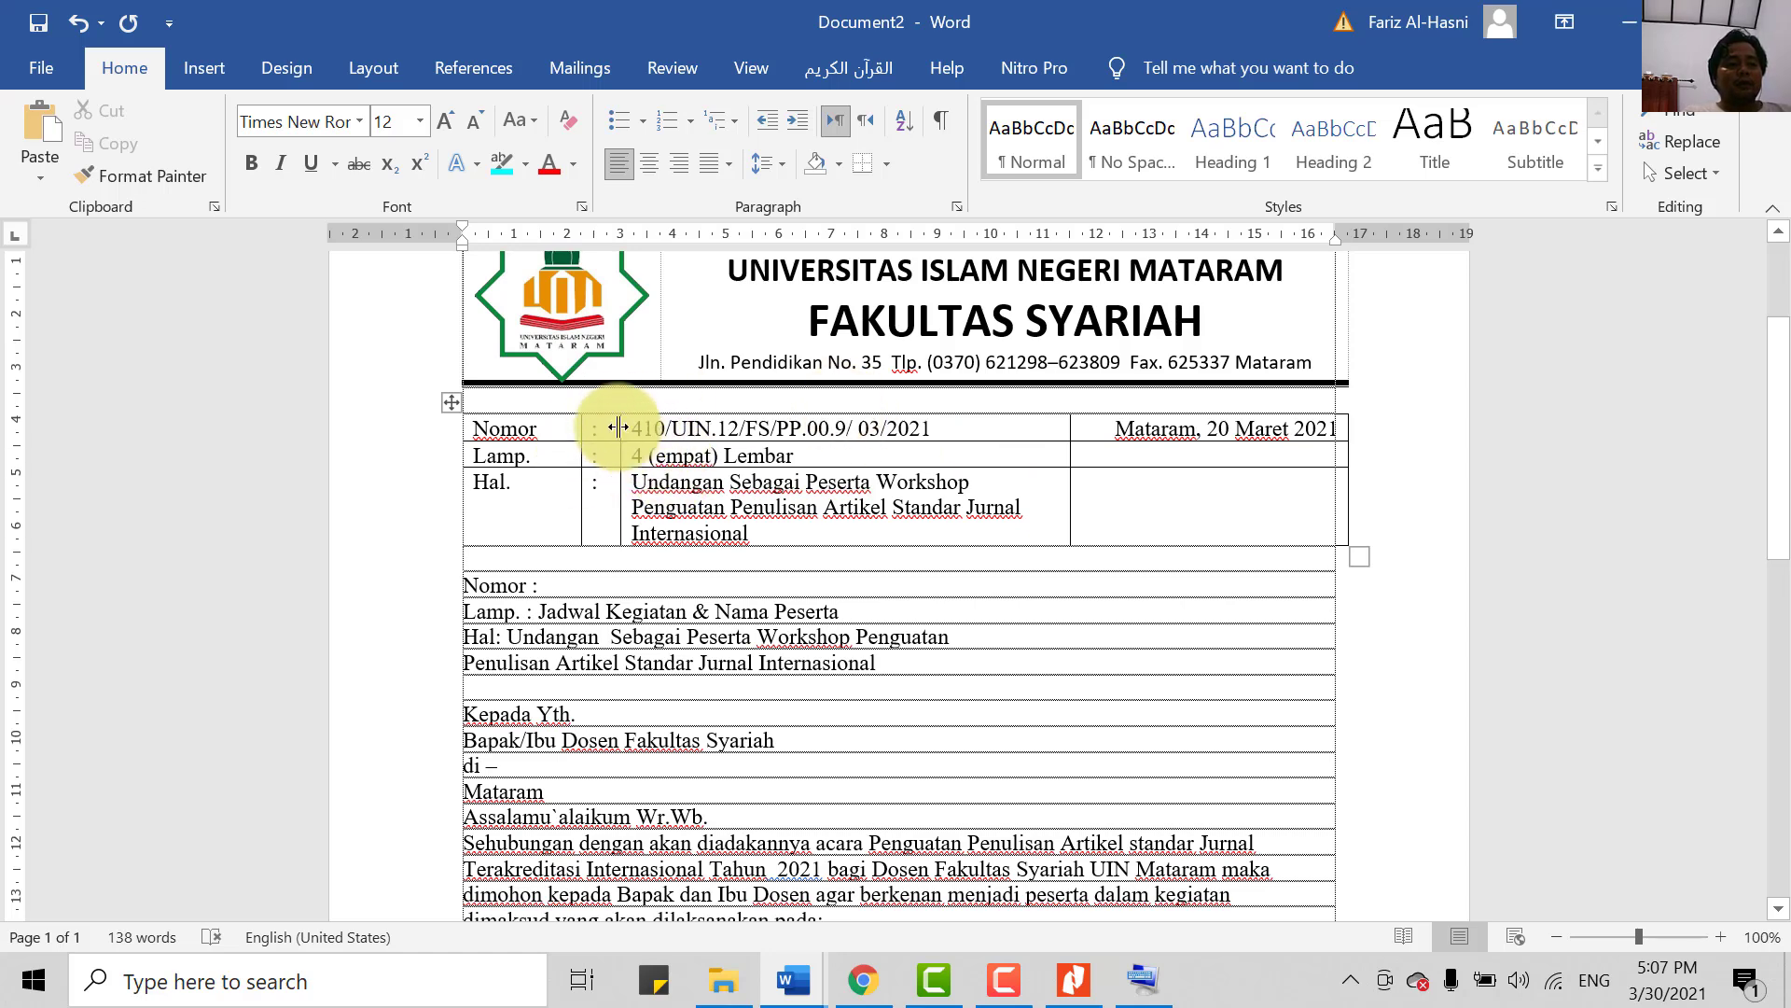
pyautogui.moveTo(617, 427); pyautogui.dragTo(598, 430)
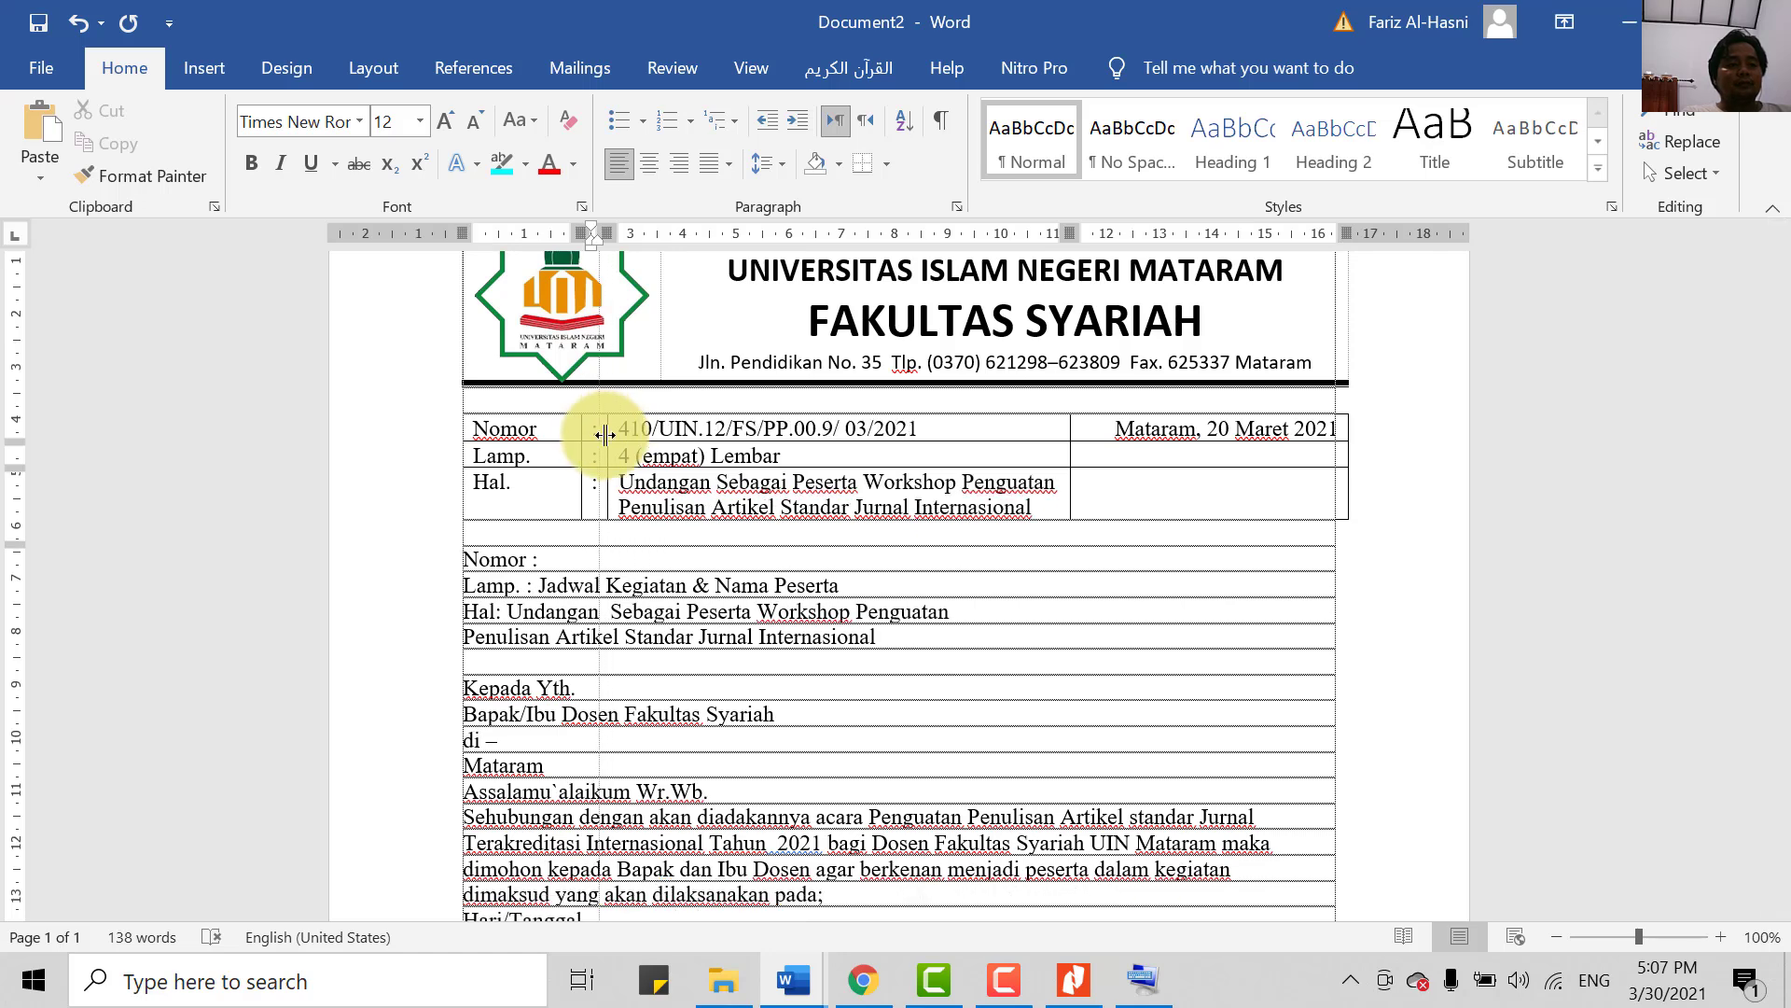
pyautogui.scroll(1, 1059, 497)
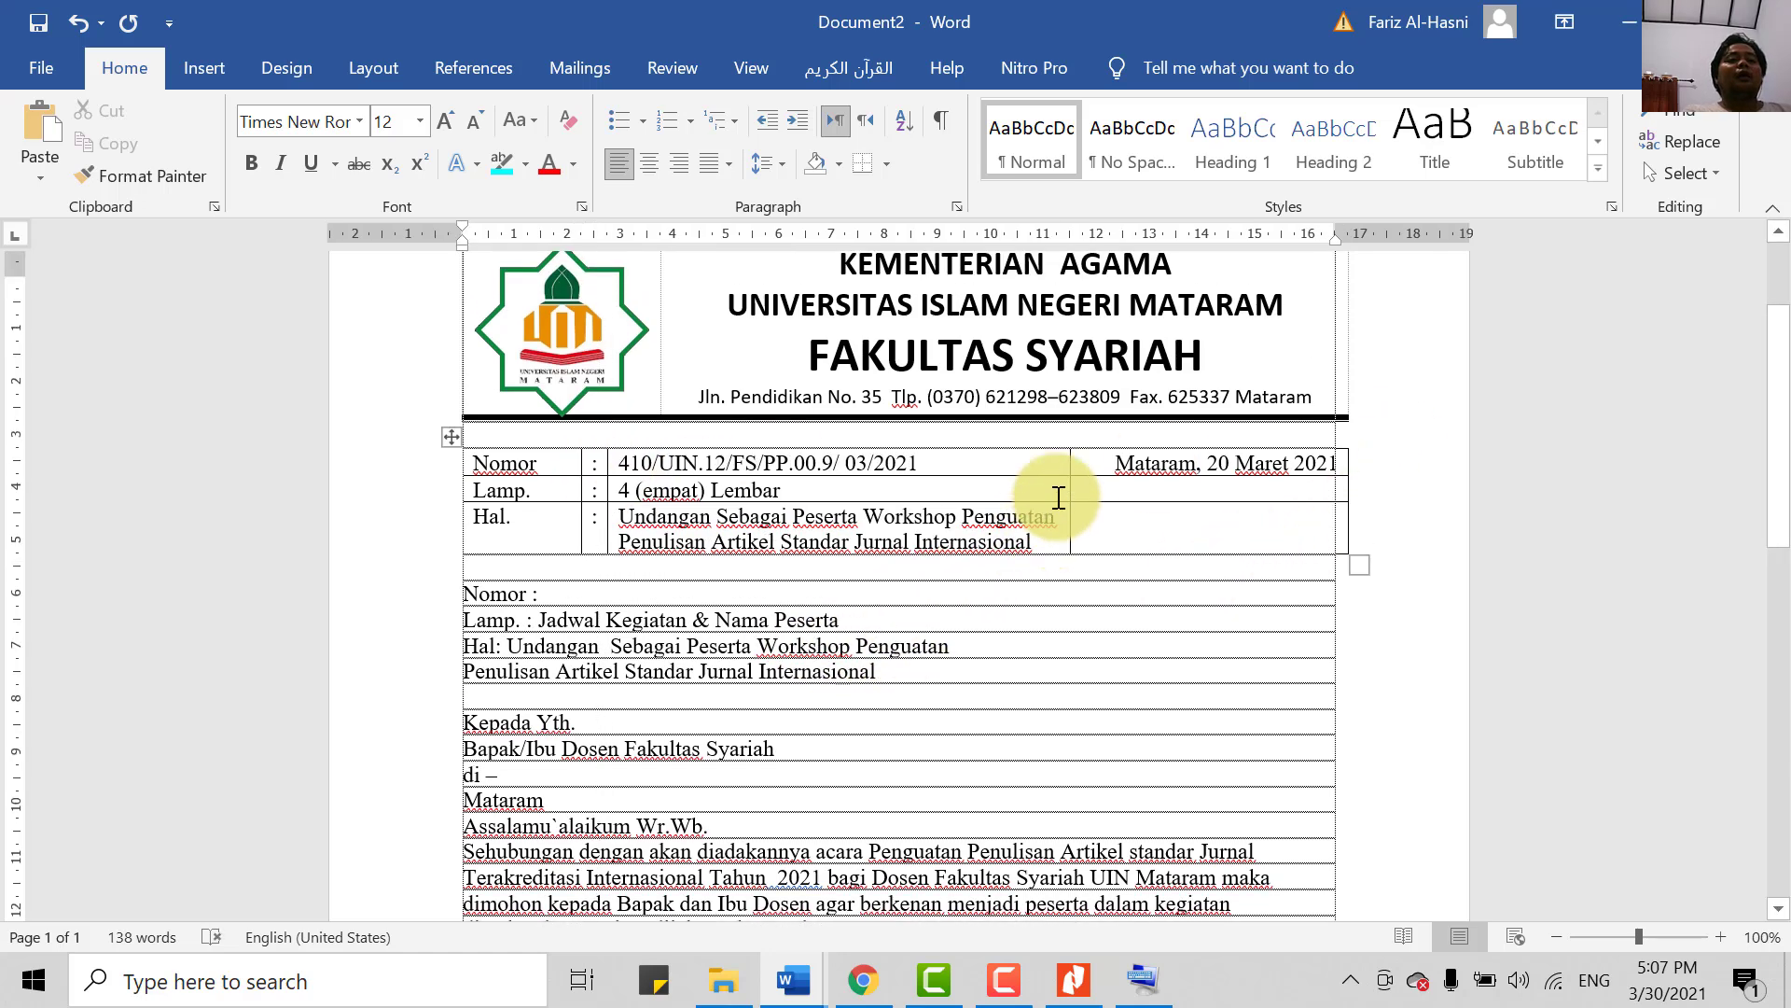
pyautogui.scroll(-1, 1059, 497)
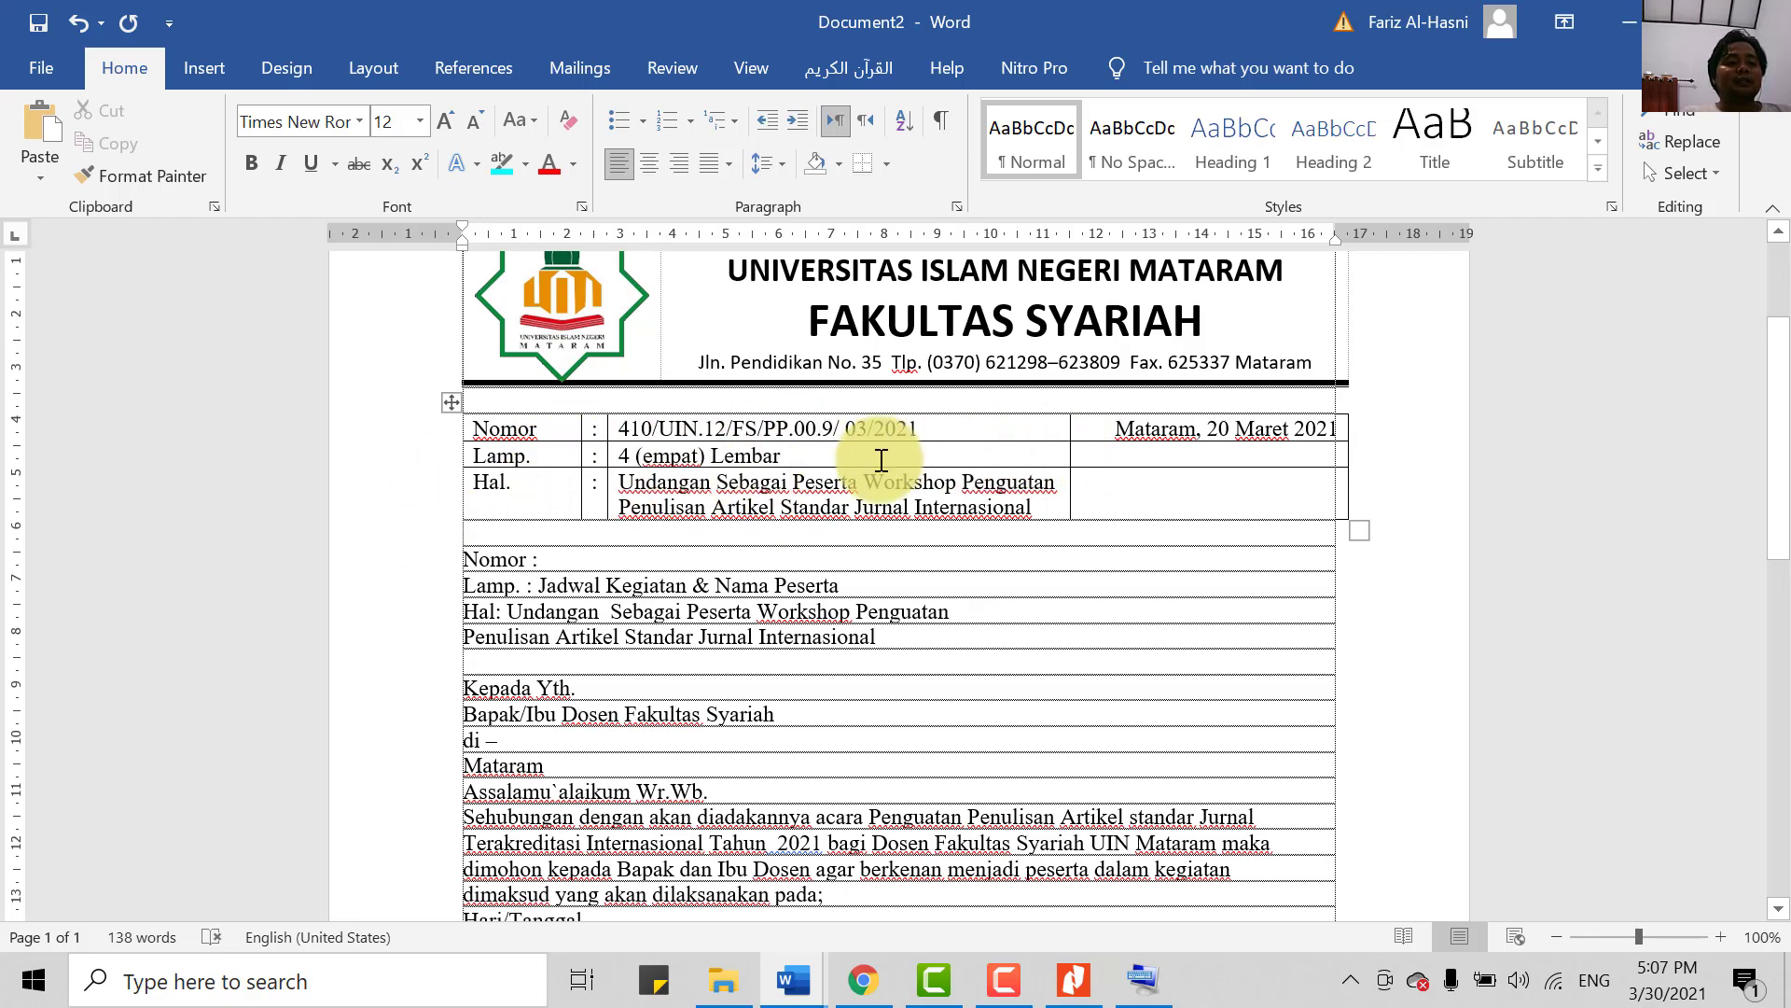
# - Zoom in and select the whole Nomor, Lamp. and Hal. details table
pyautogui.click(1722, 935)
pyautogui.click(1721, 935)
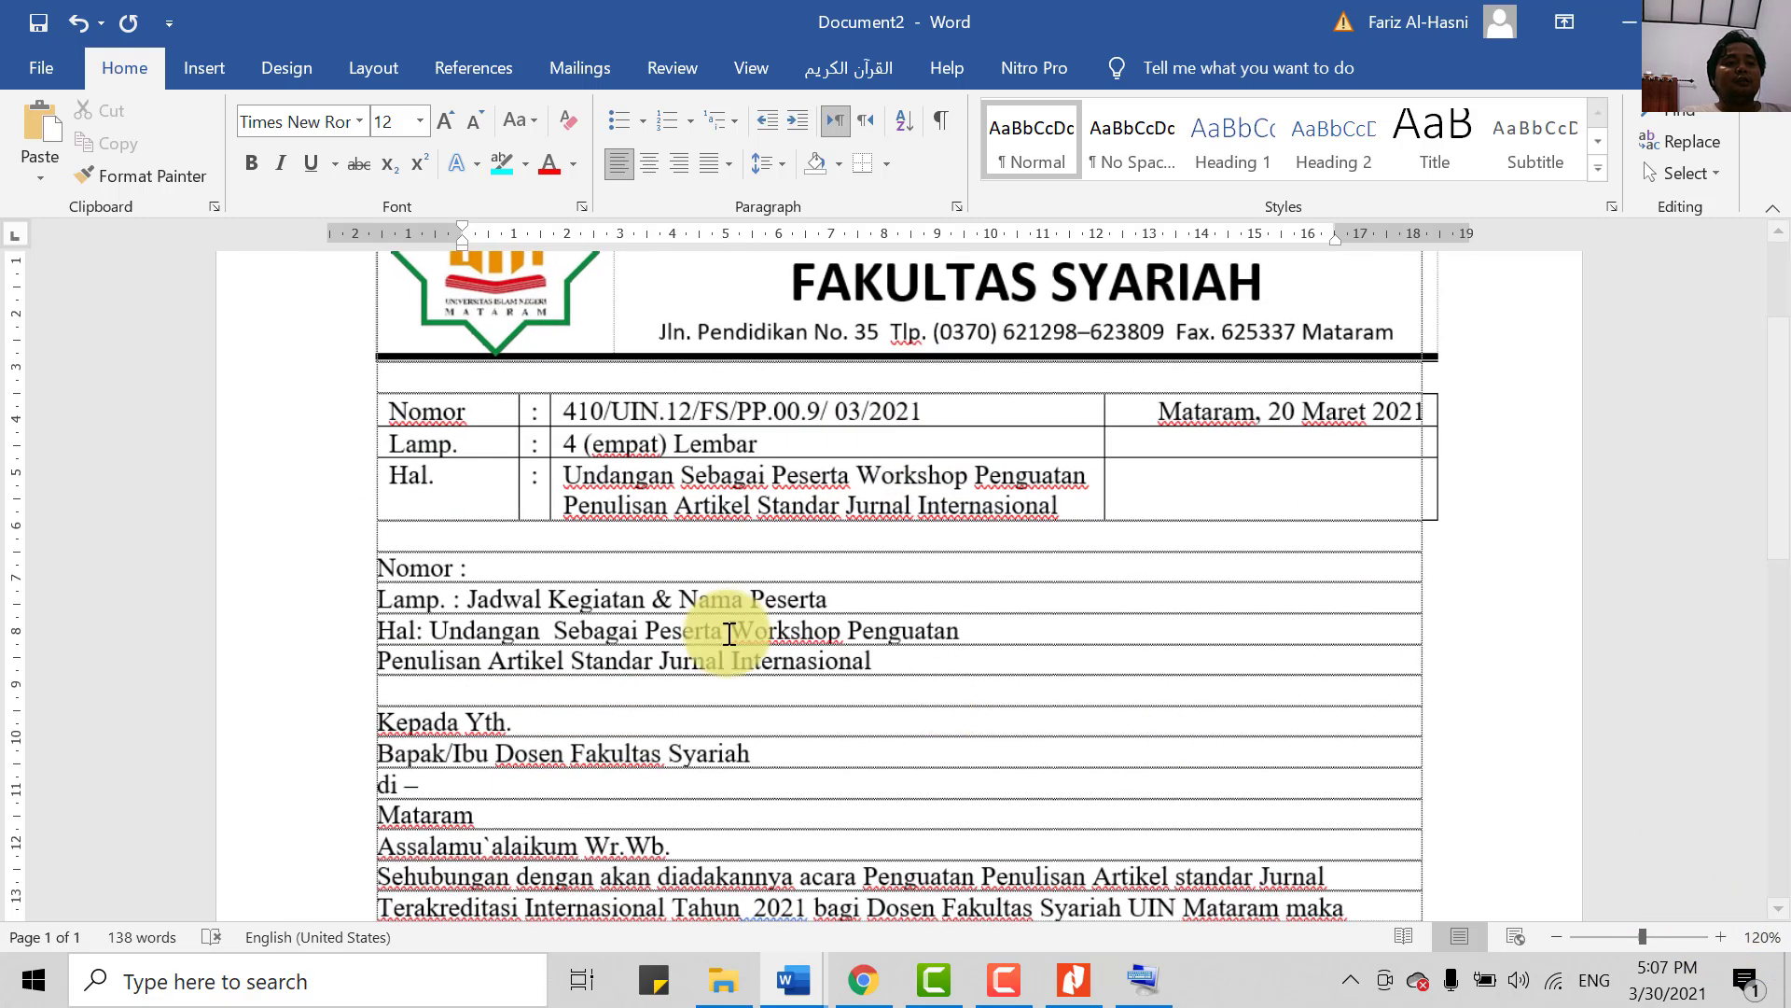
pyautogui.scroll(3, 411, 630)
pyautogui.scroll(2, 544, 427)
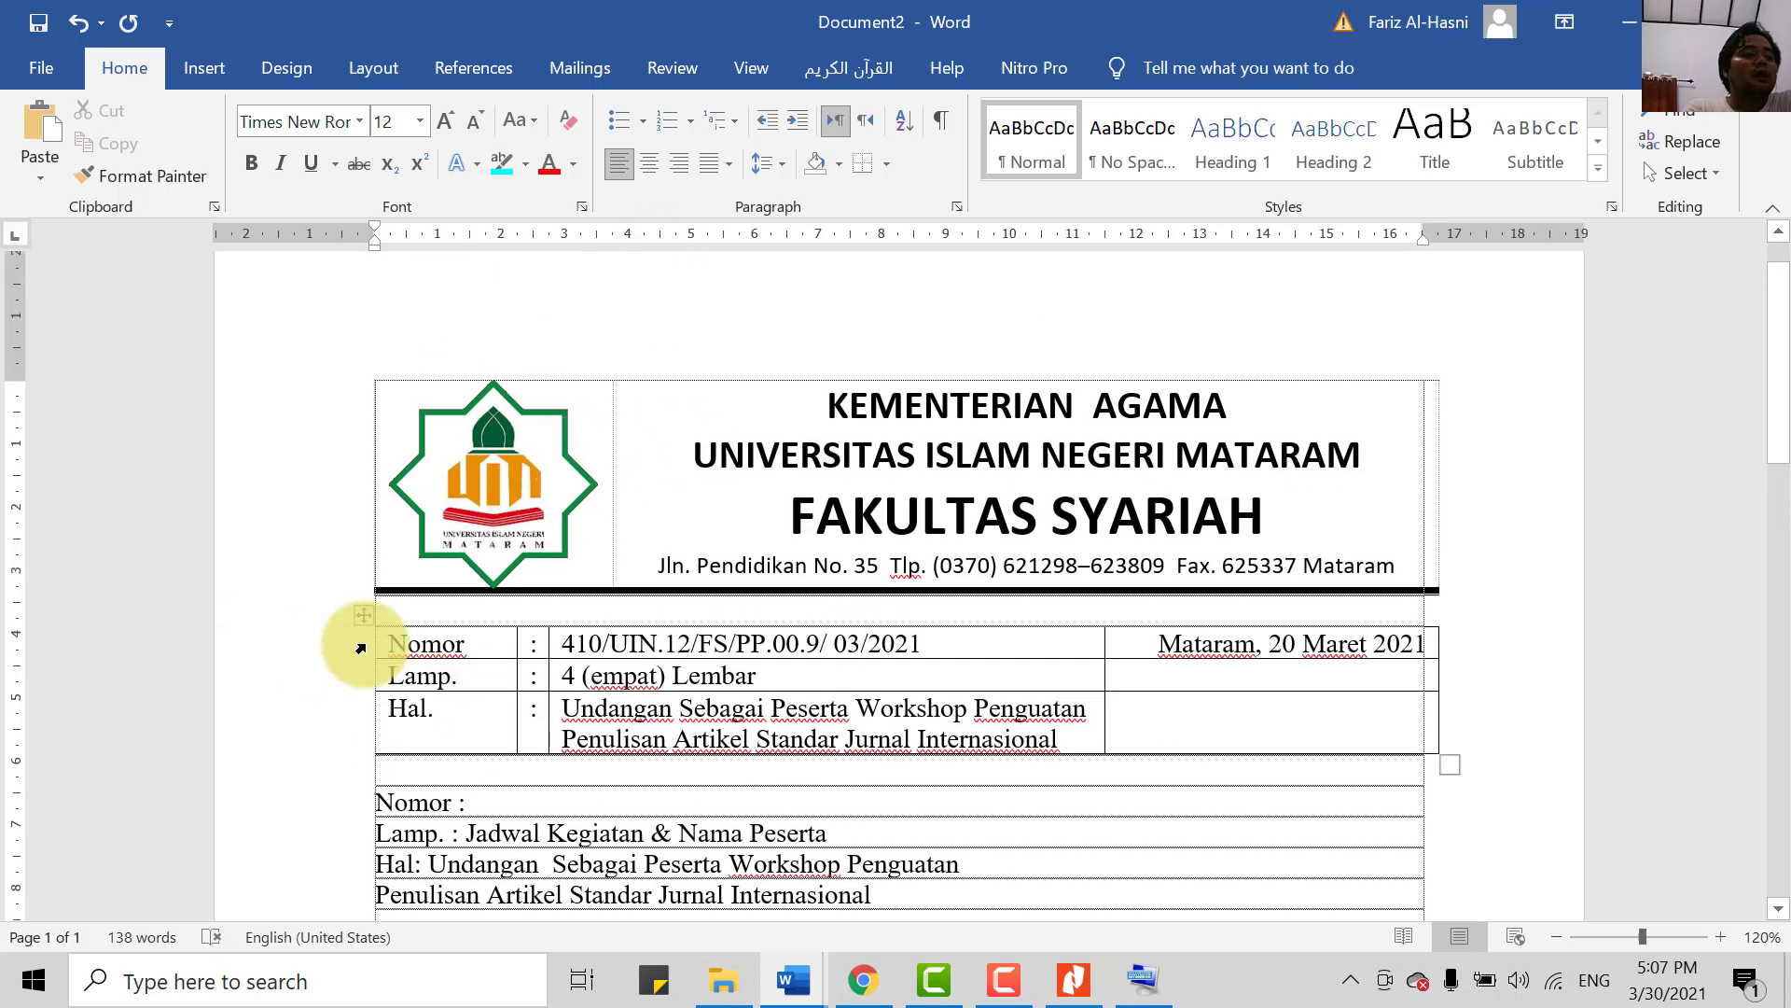
pyautogui.click(364, 615)
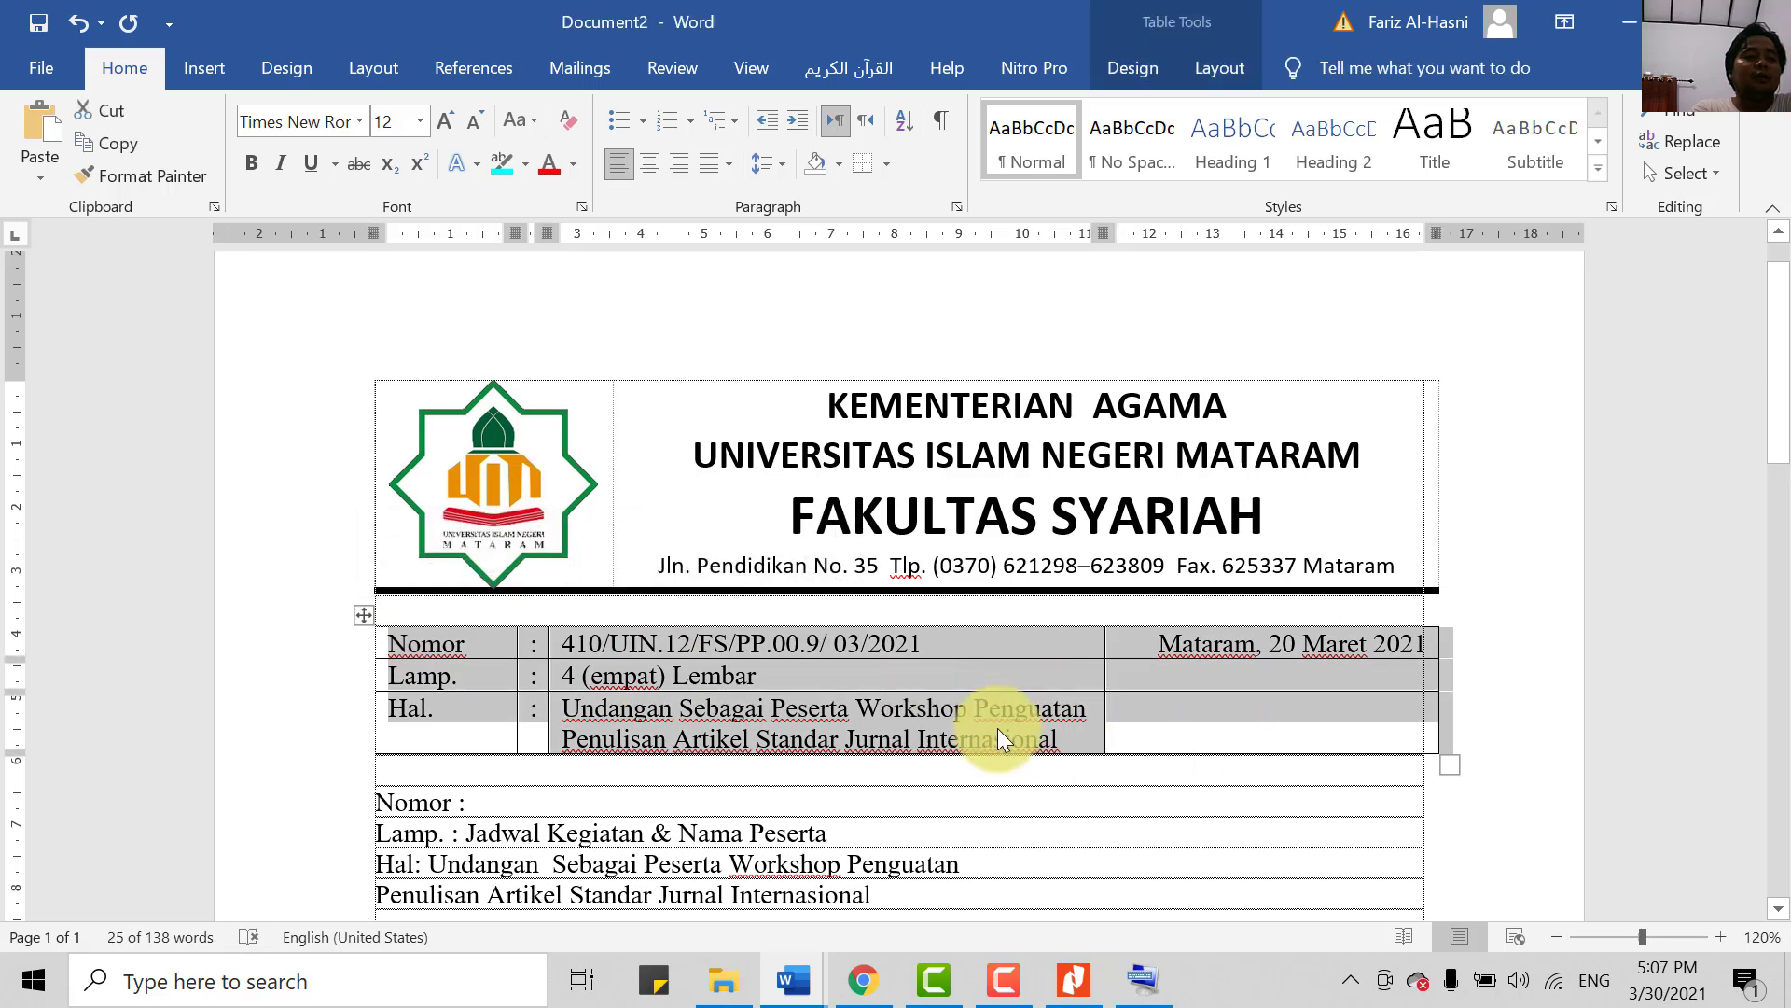
pyautogui.click(1151, 724)
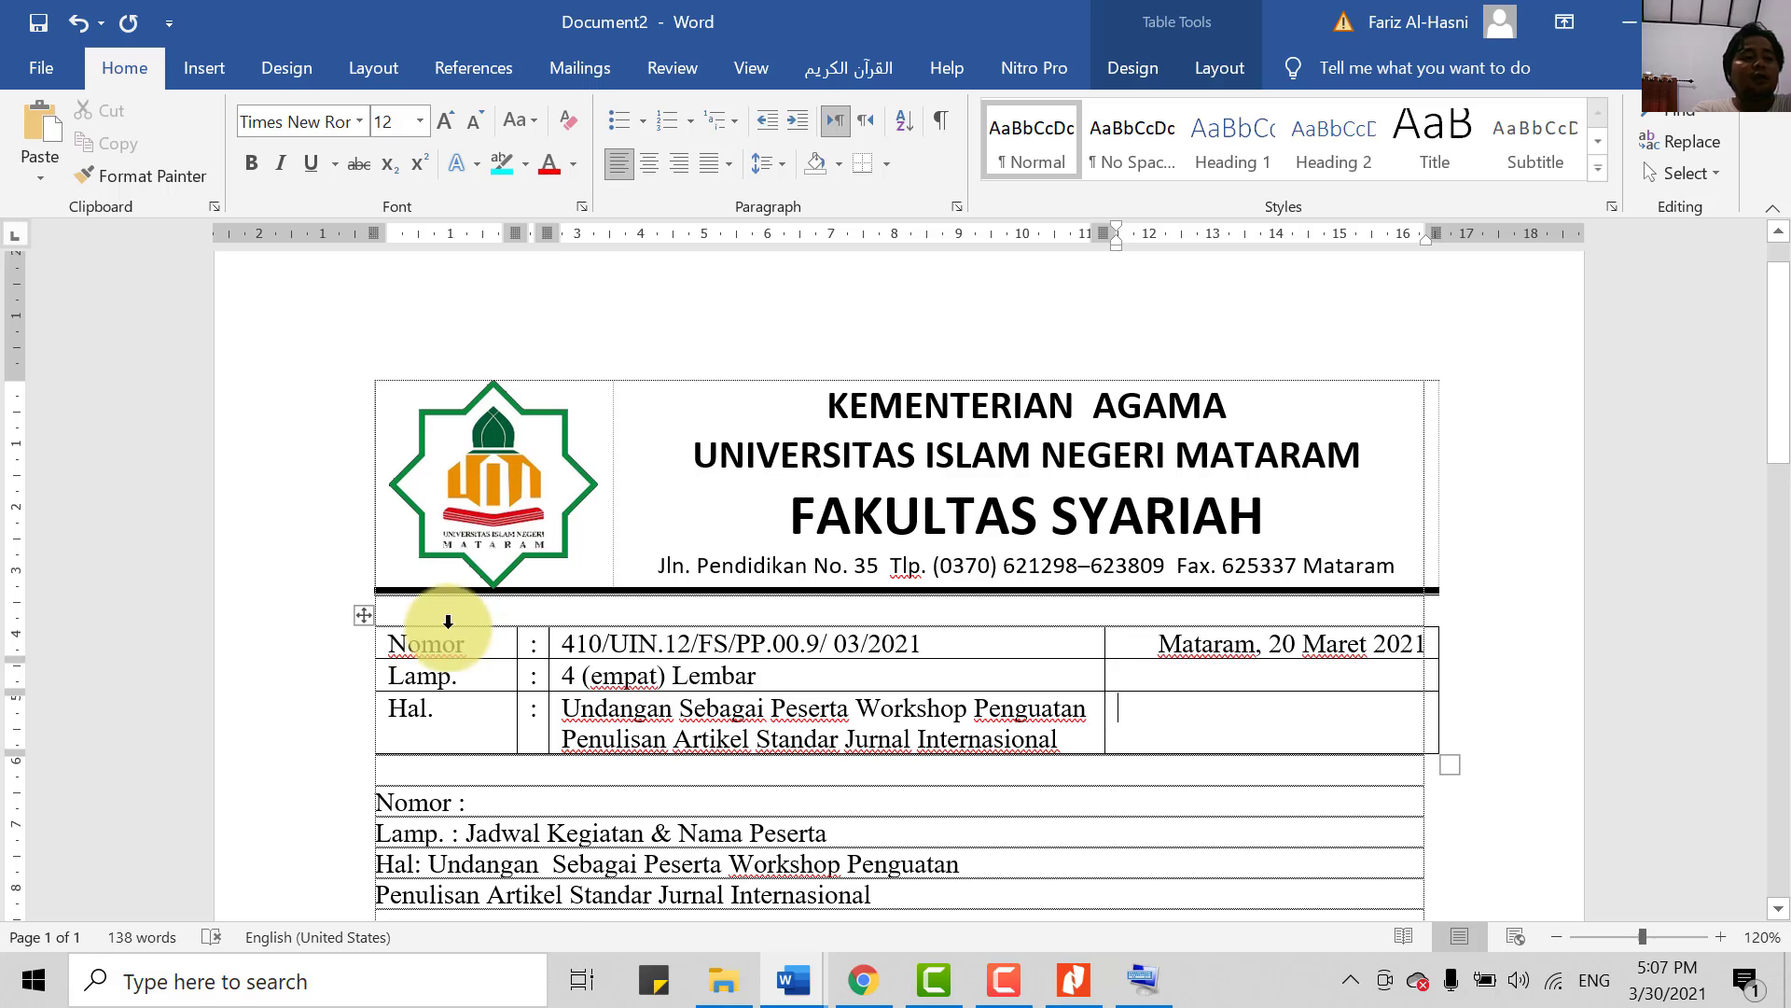
pyautogui.moveTo(448, 622); pyautogui.dragTo(1287, 689)
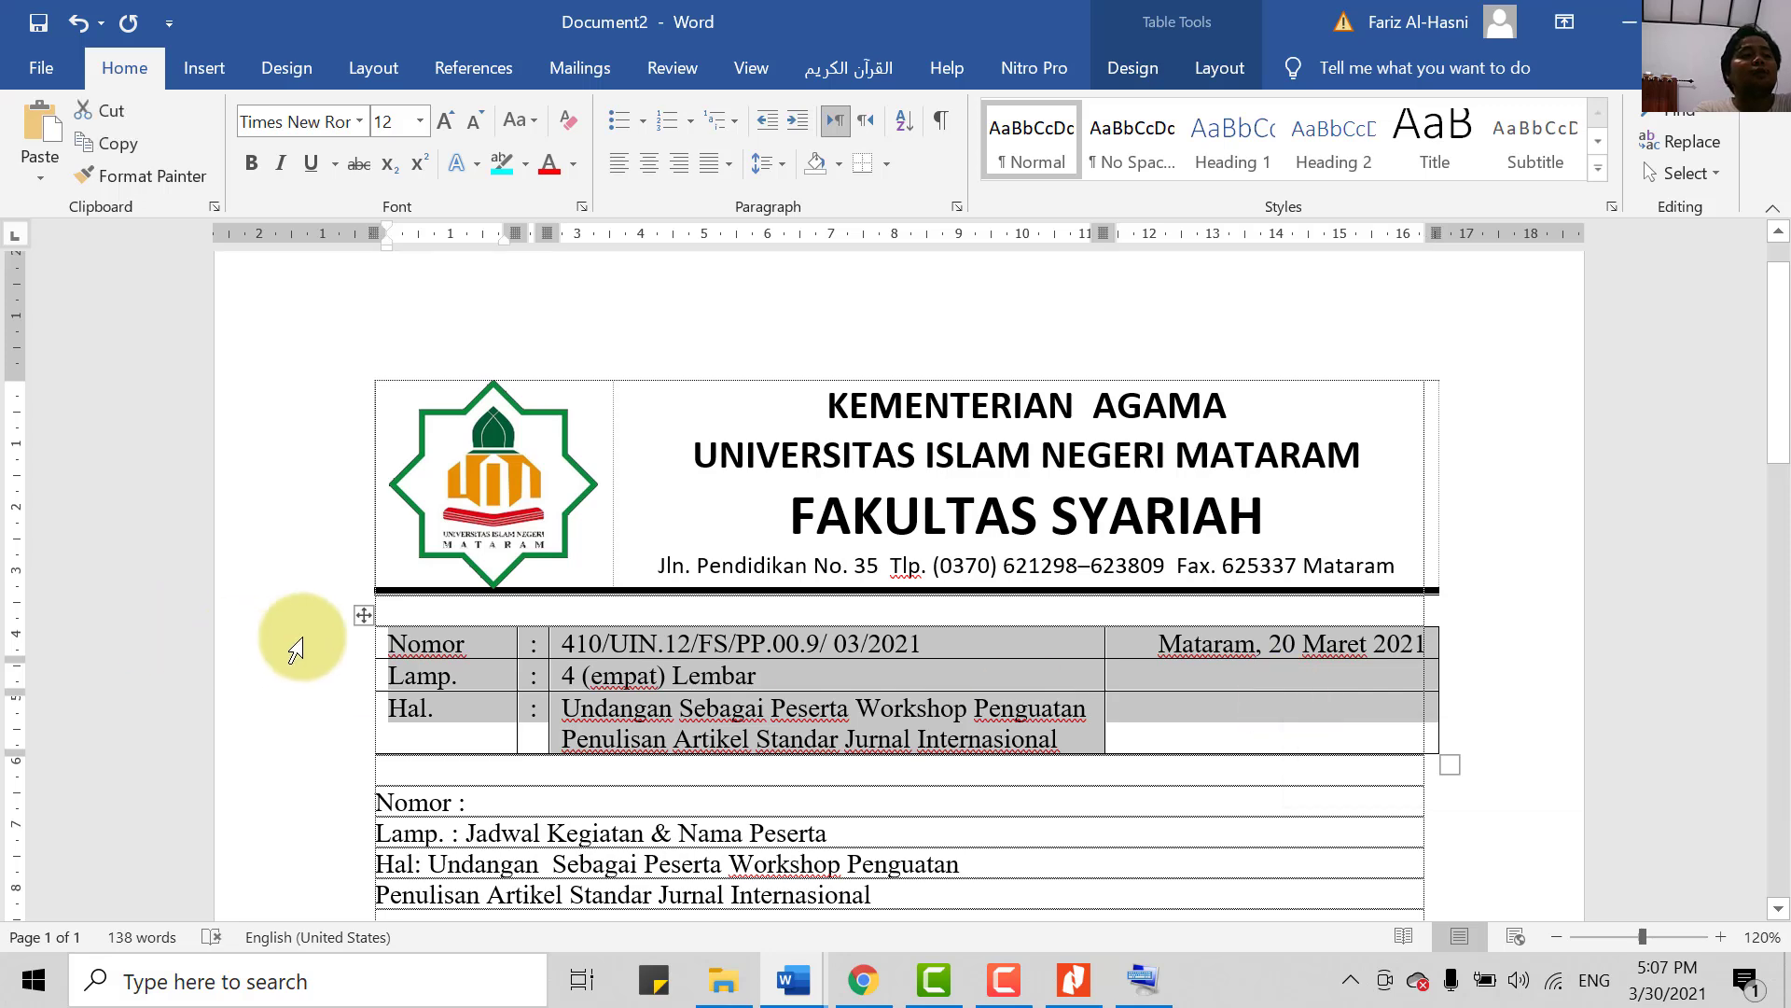
pyautogui.click(308, 688)
pyautogui.click(508, 769)
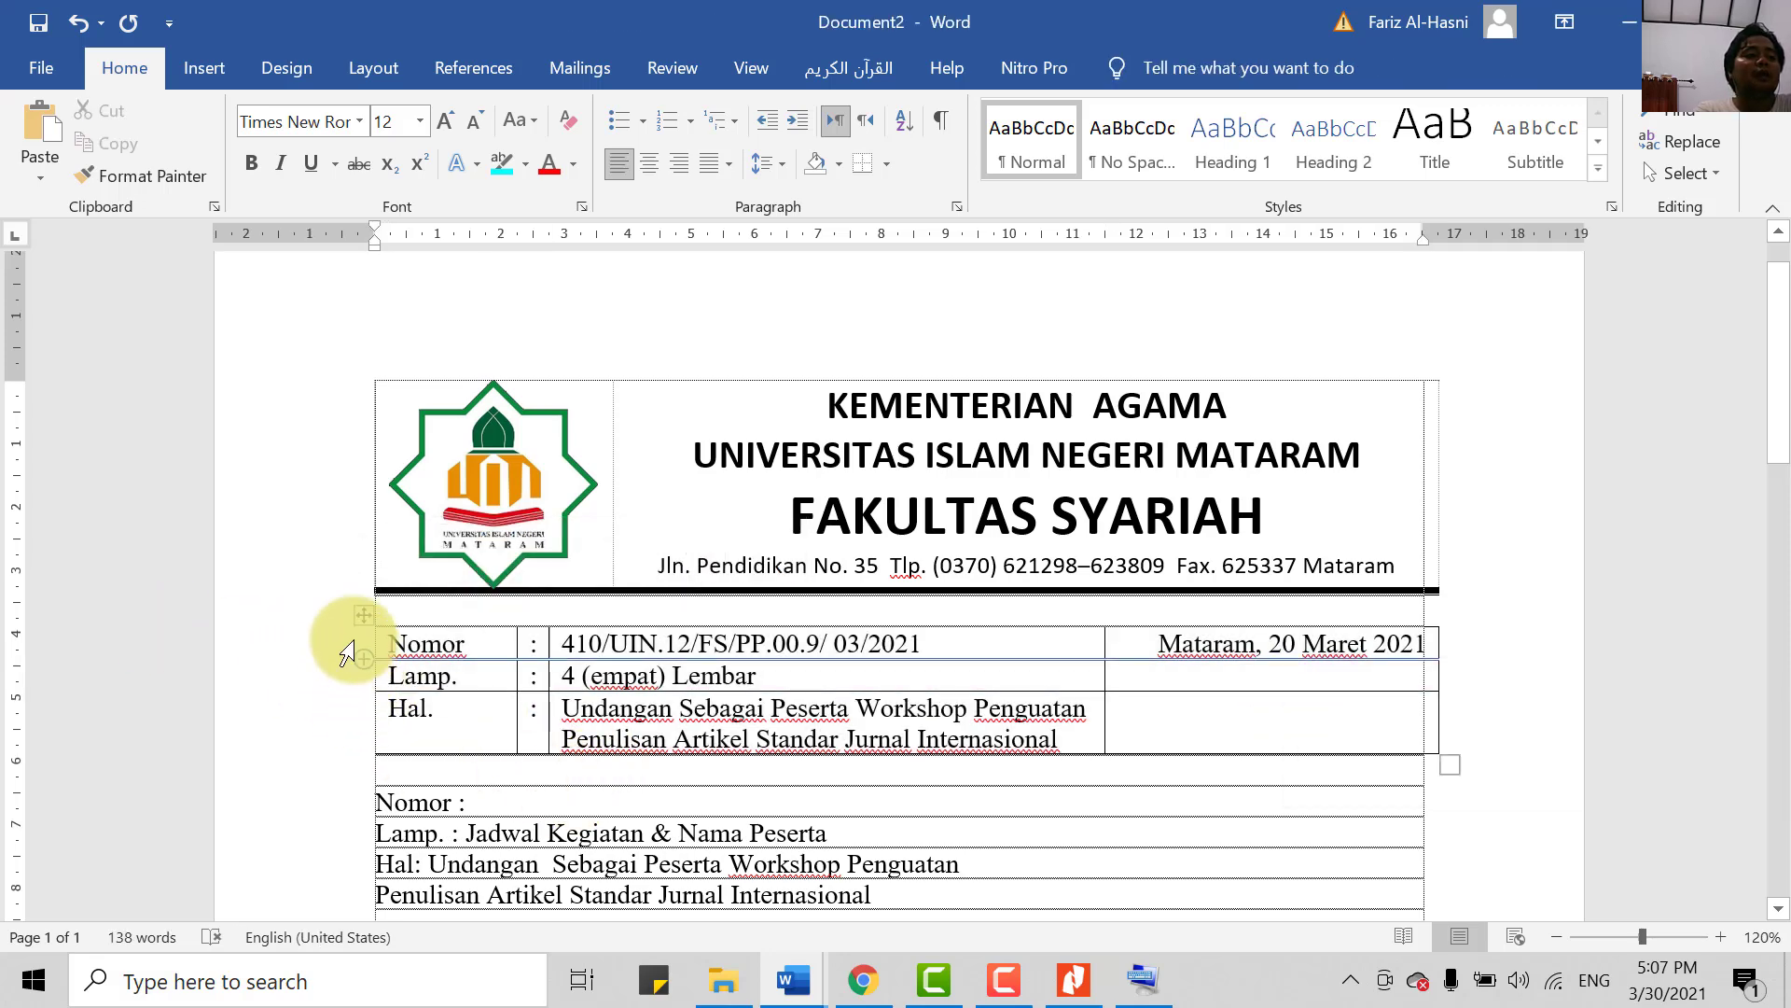
pyautogui.click(360, 618)
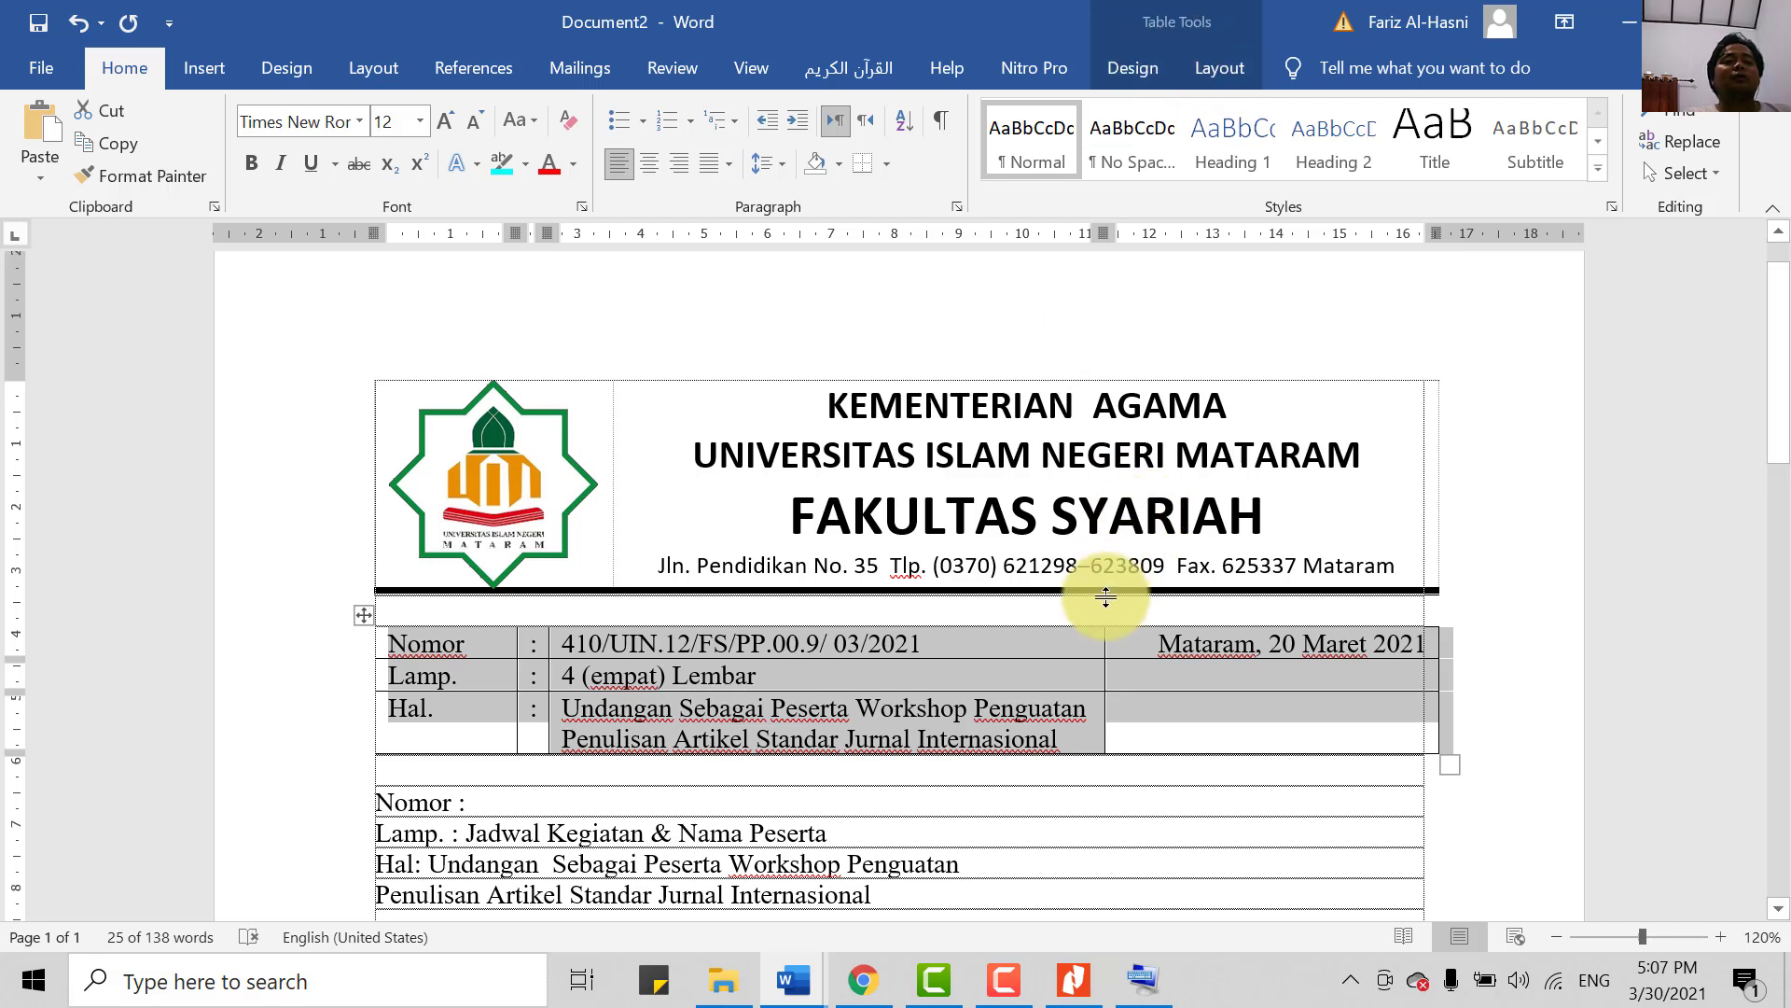
# - Apply No Border to the selected details table from Table Design > Borders
pyautogui.click(1135, 65)
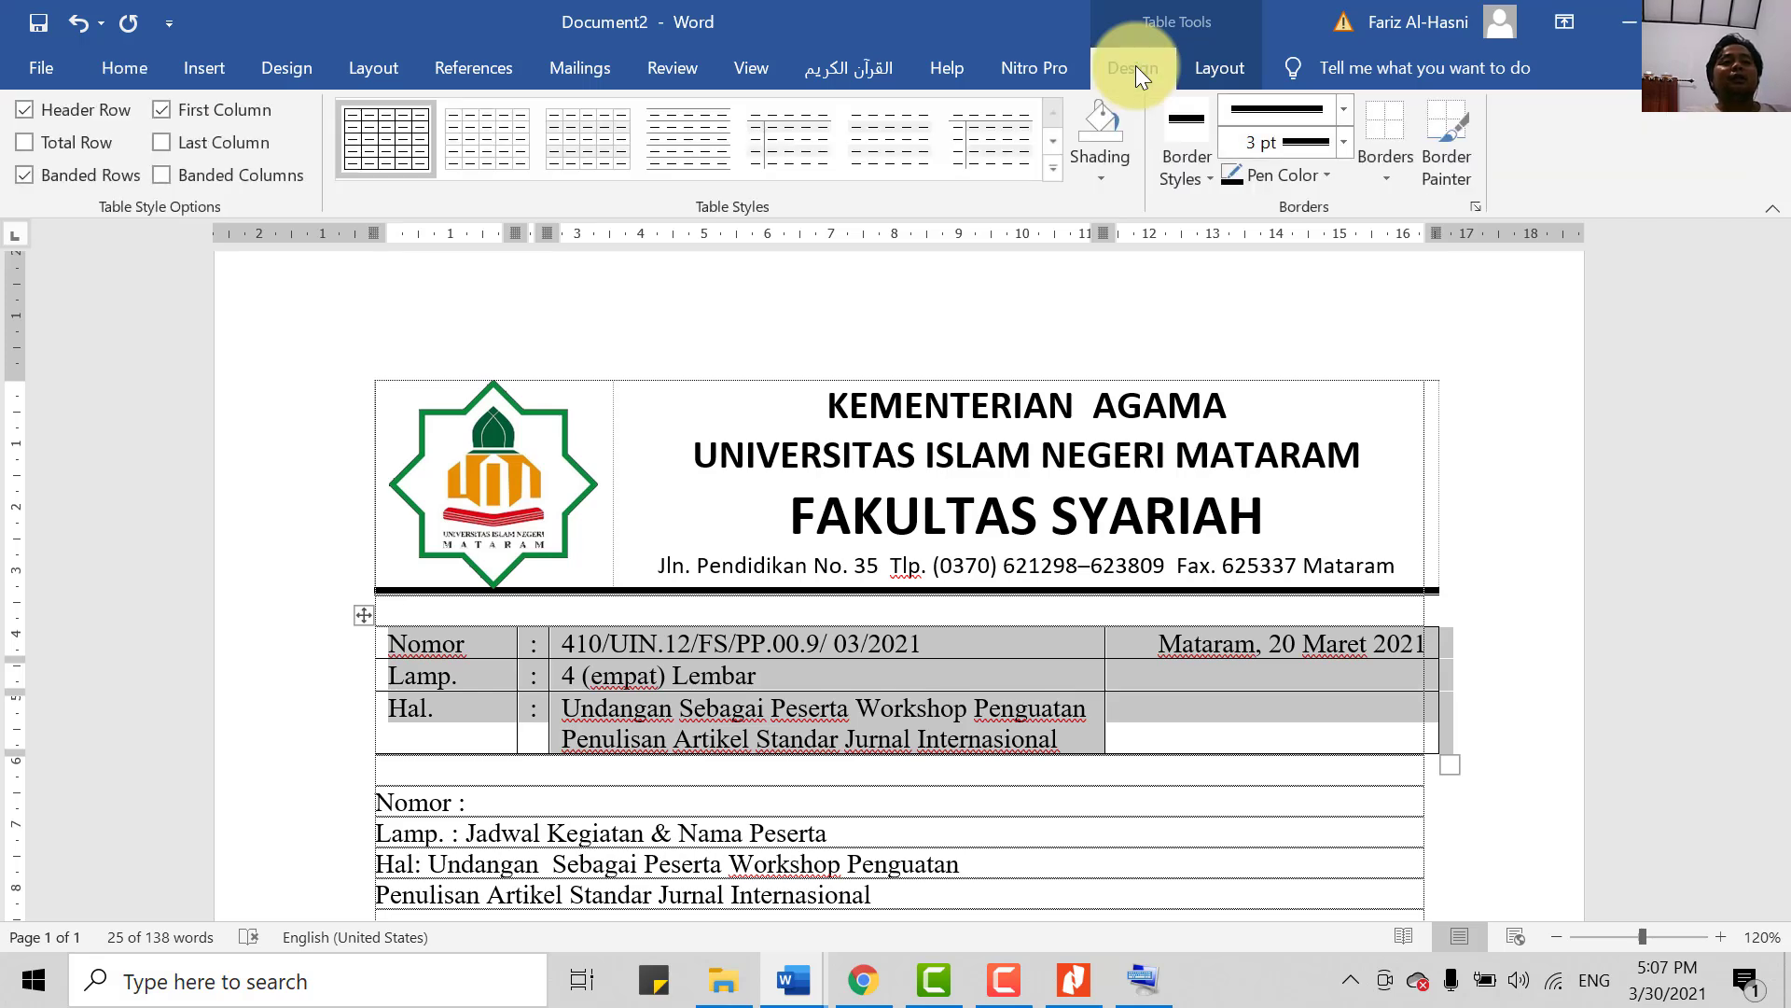
pyautogui.click(1365, 177)
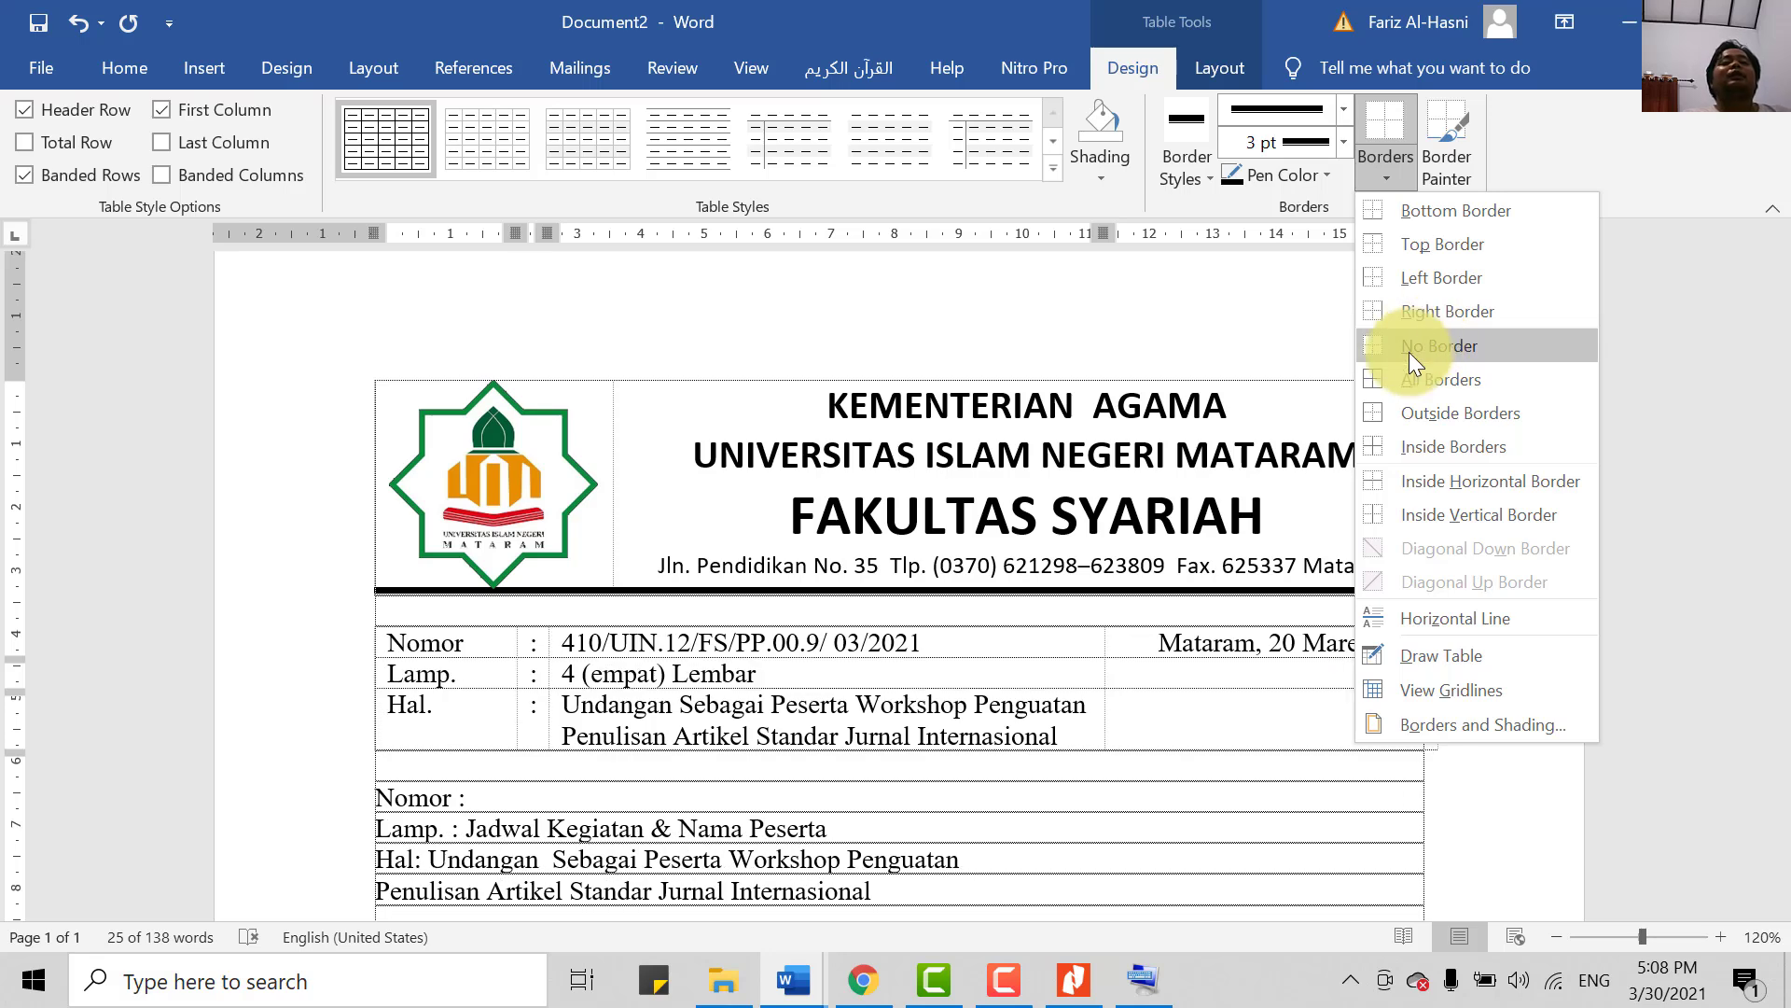
pyautogui.click(1409, 351)
pyautogui.click(1199, 872)
pyautogui.scroll(-2, 1209, 852)
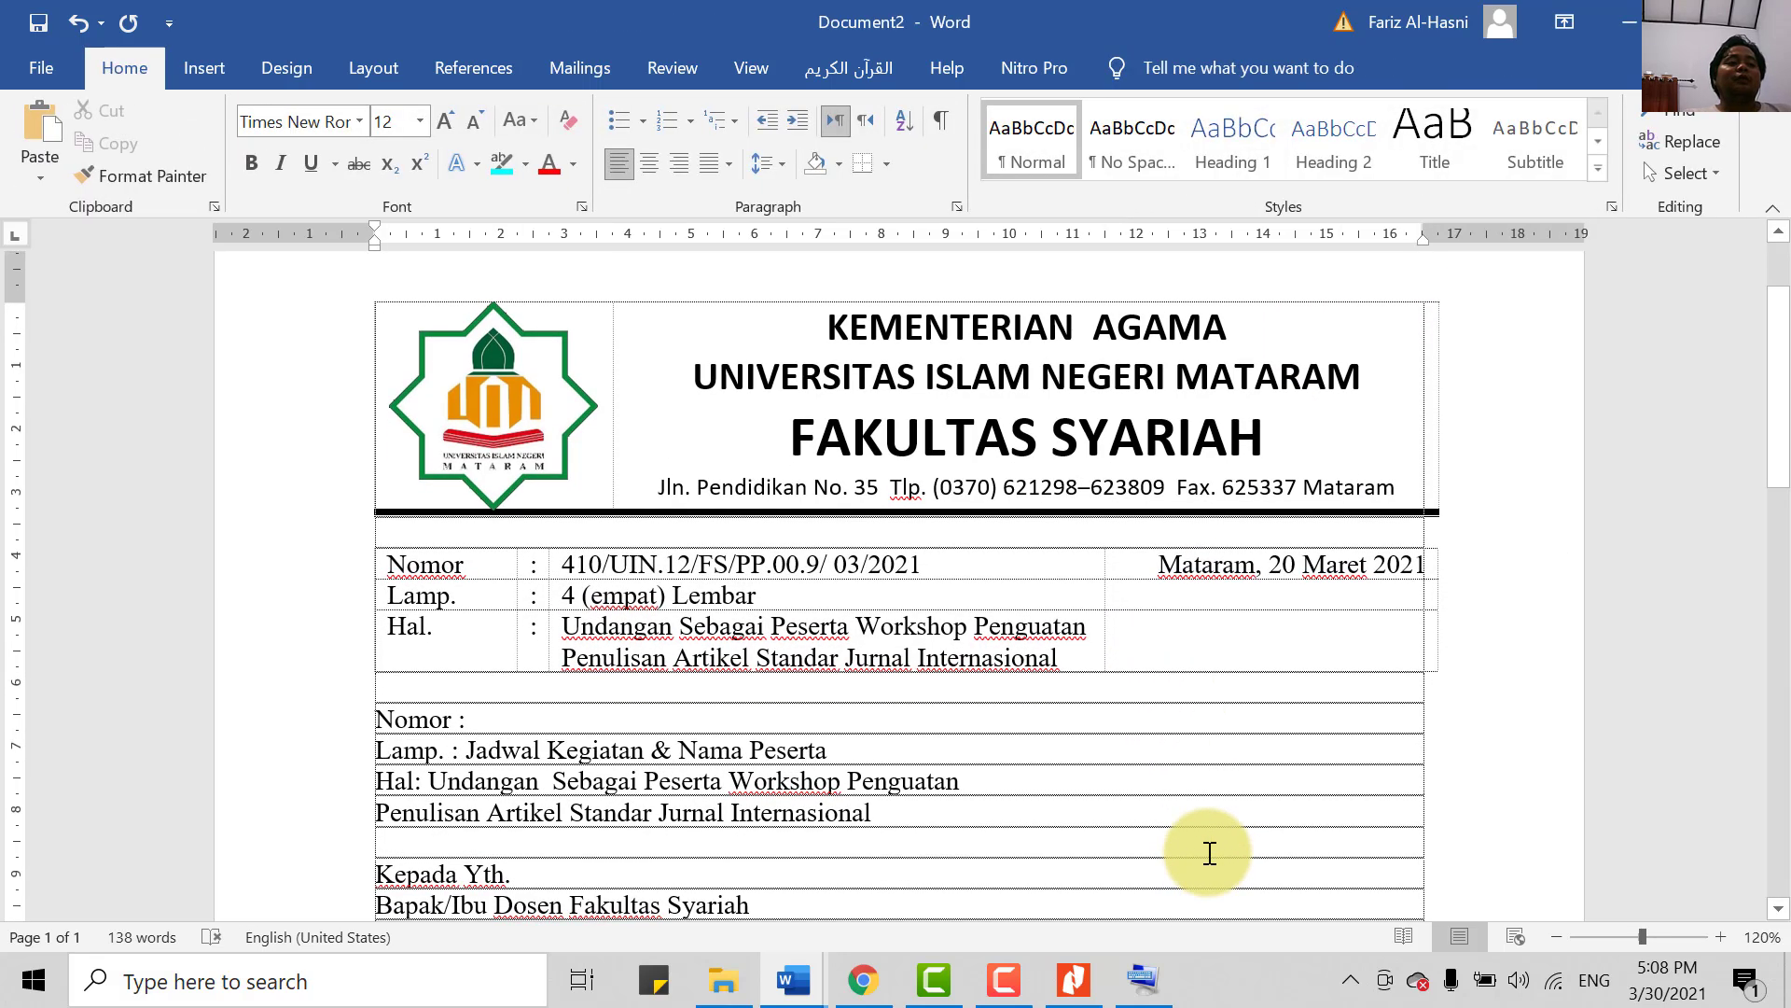
pyautogui.hotkey('ctrl', 'p')
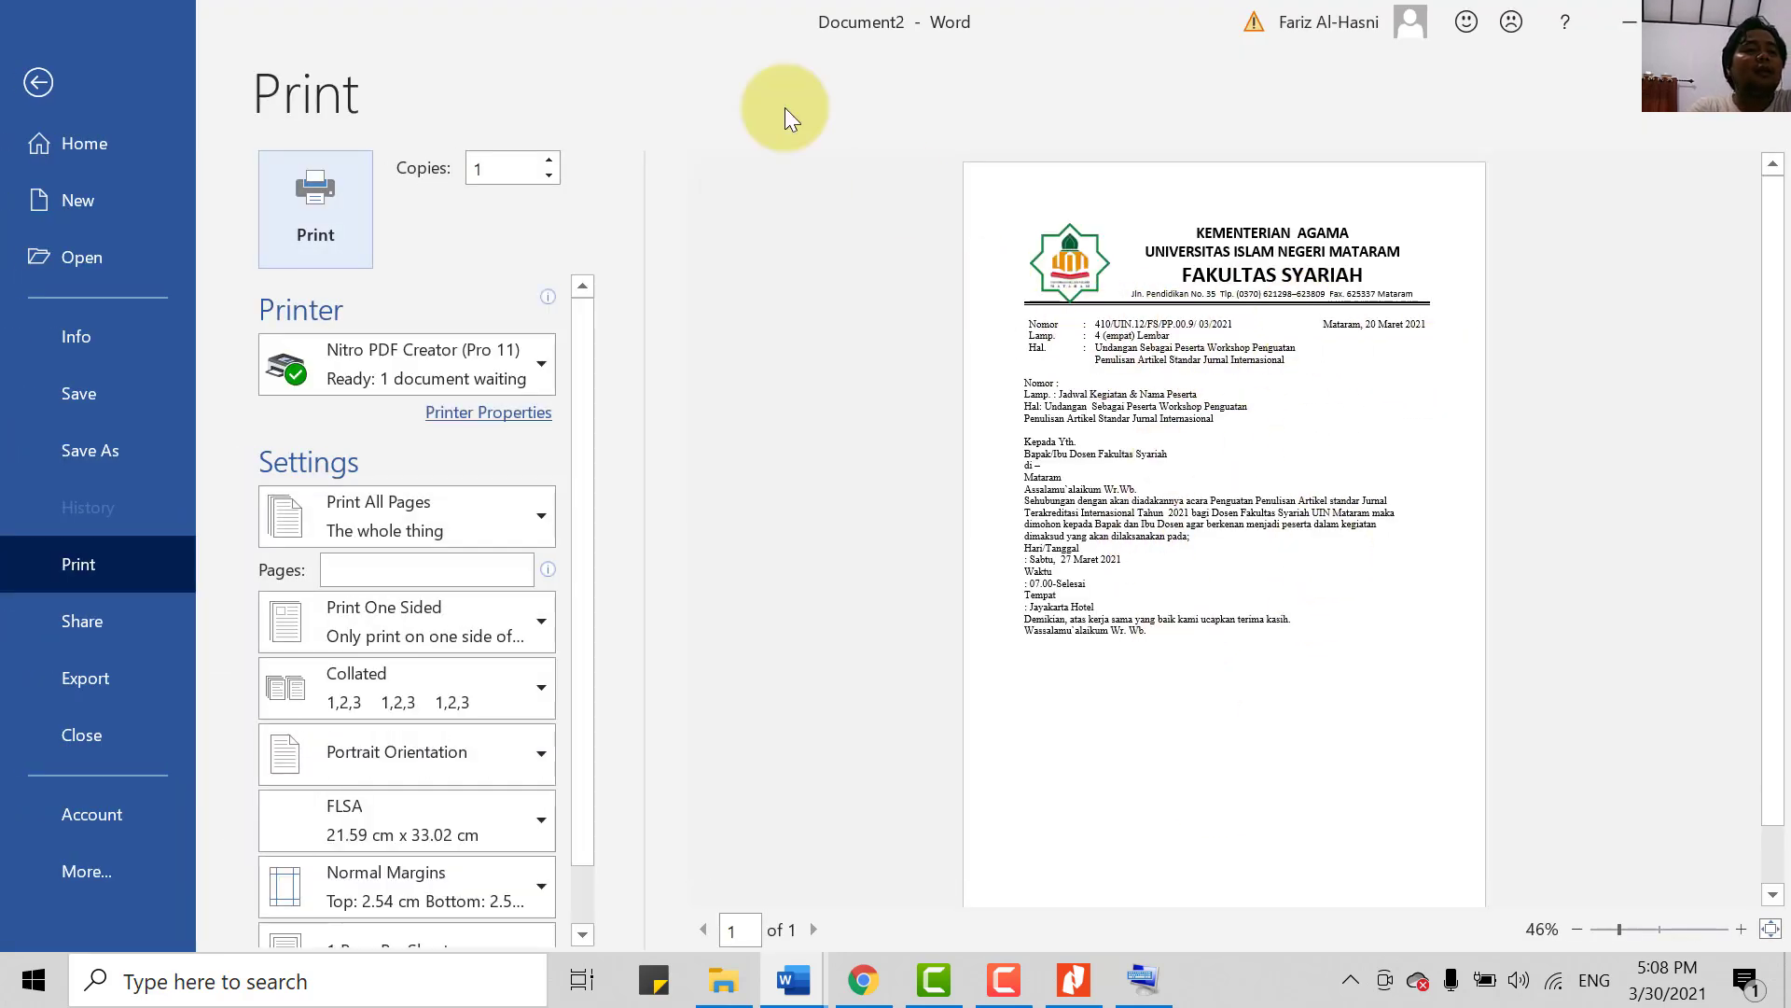
pyautogui.click(44, 81)
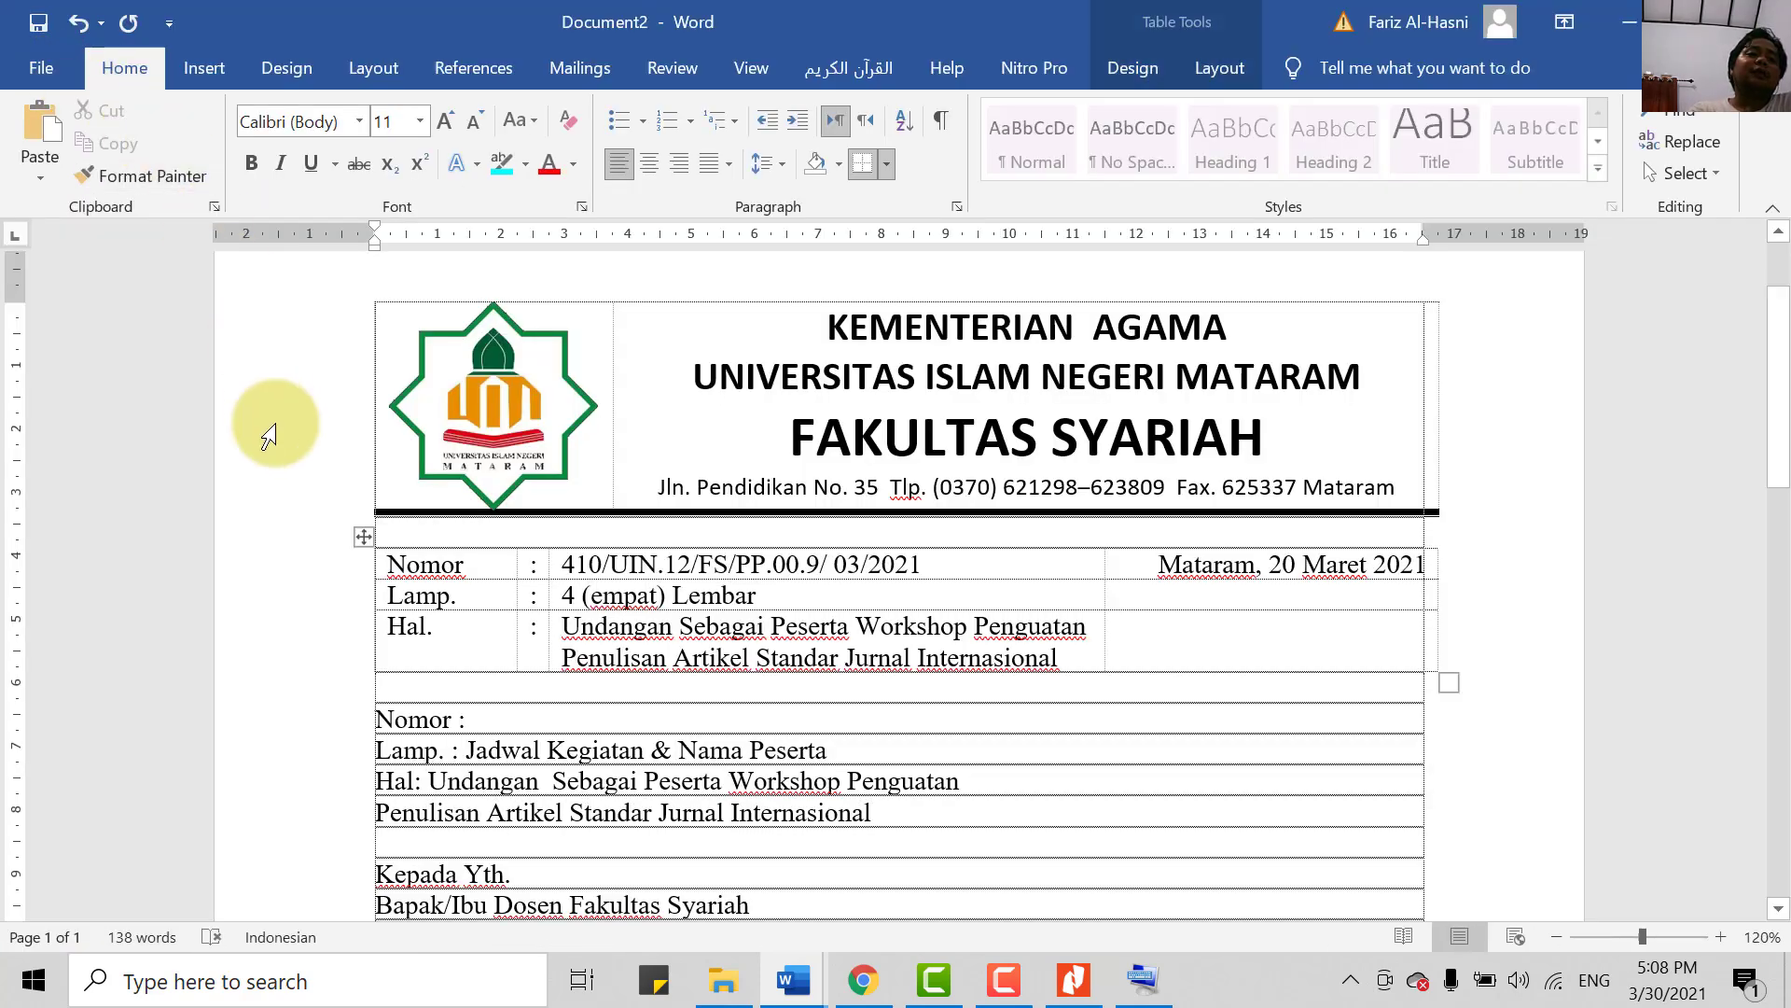
pyautogui.scroll(-1, 451, 672)
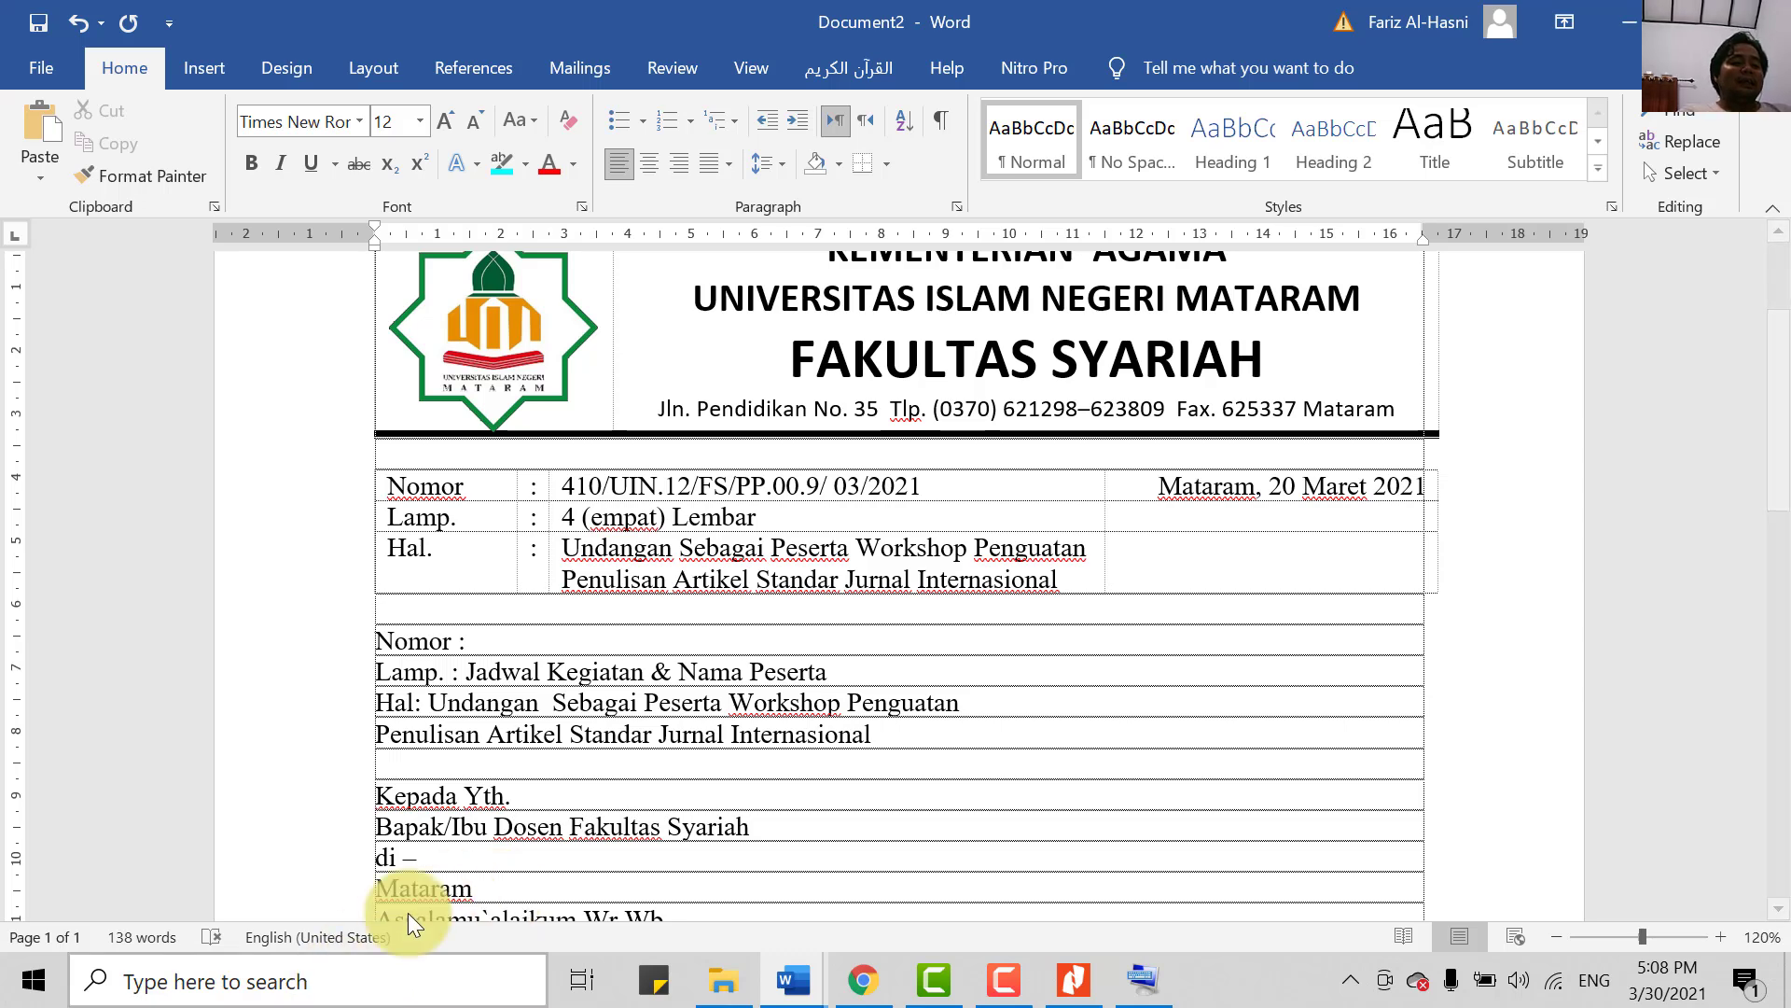
# - Delete the duplicate Nomor, Lamp. and Hal. lines, undoing once to restore the blank line after Mataram
pyautogui.scroll(-1, 648, 703)
pyautogui.moveTo(378, 562); pyautogui.dragTo(911, 671)
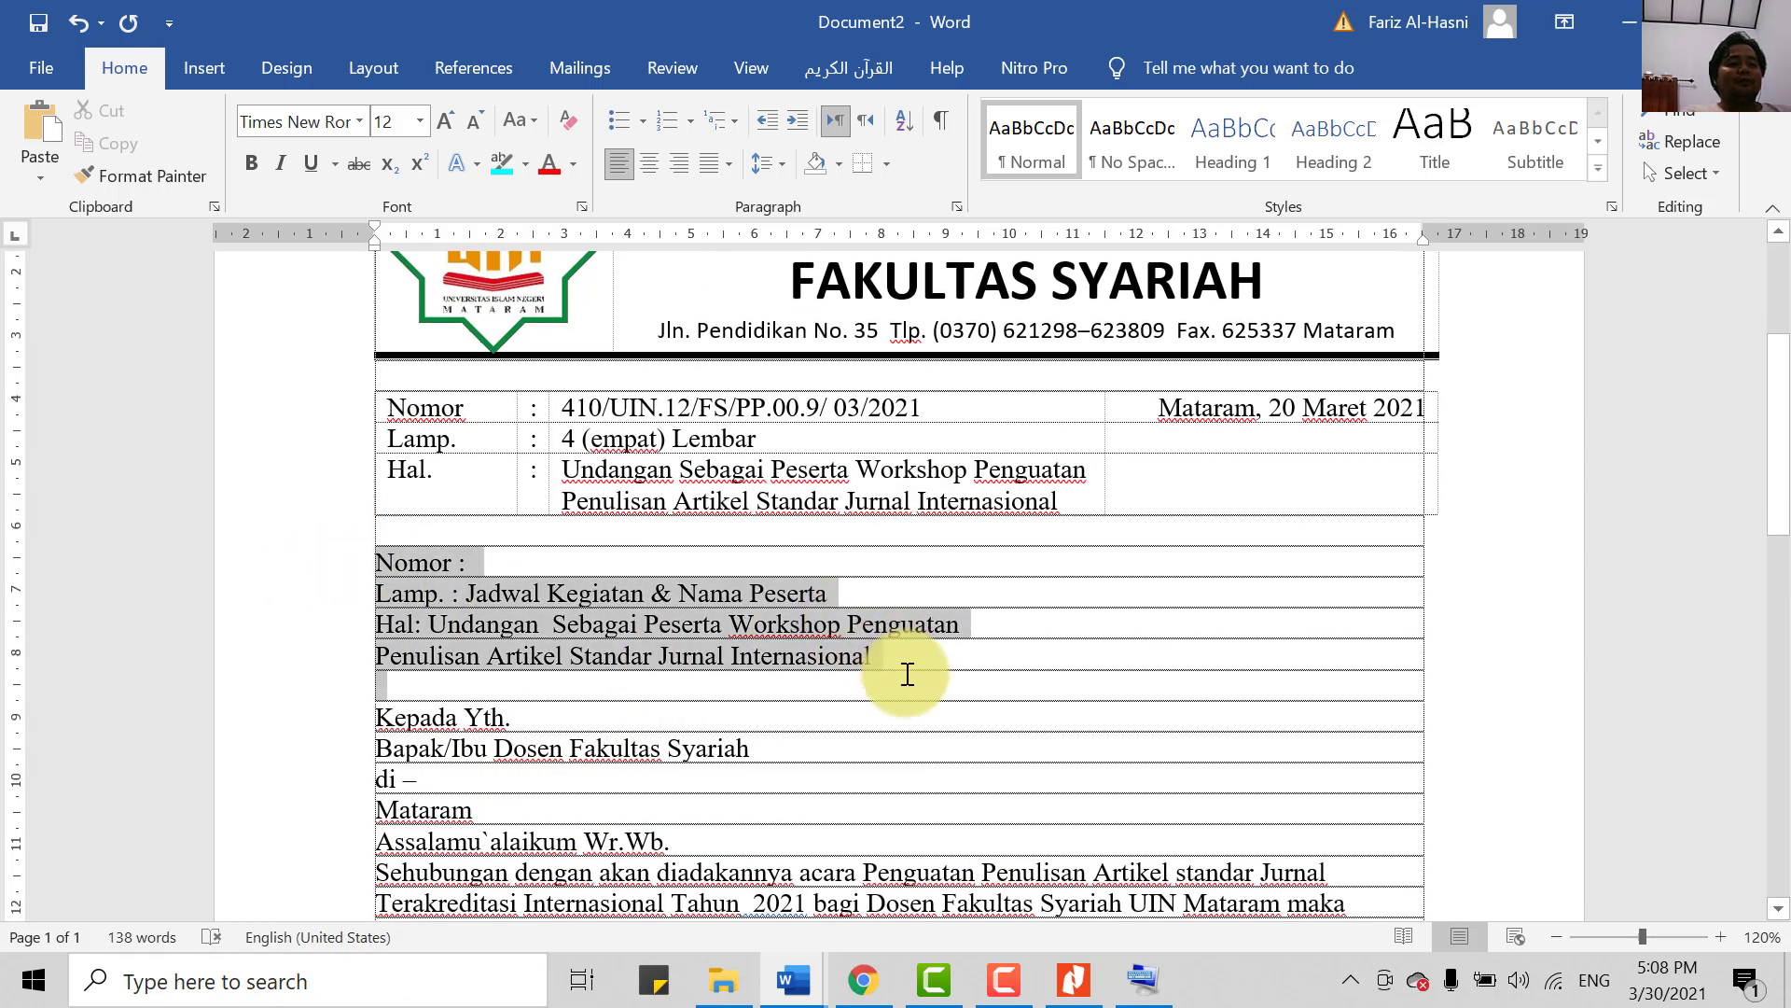
pyautogui.press('Delete')
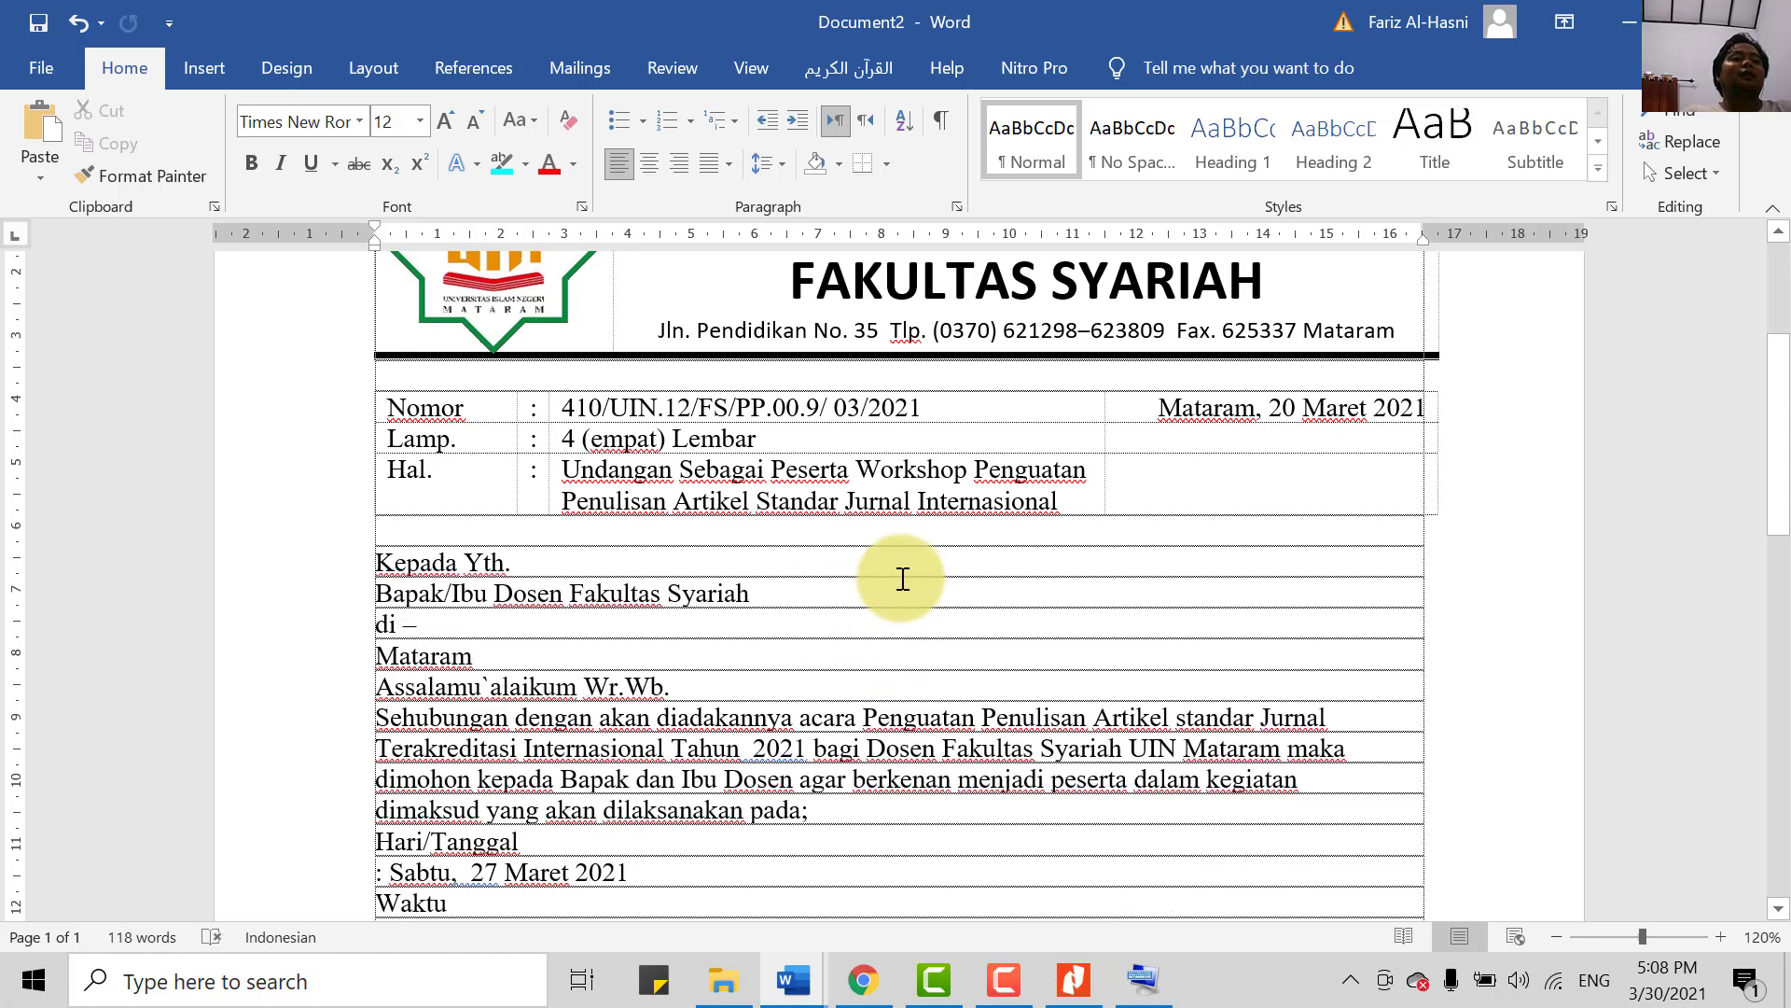
pyautogui.scroll(2, 1035, 556)
pyautogui.scroll(-2, 569, 555)
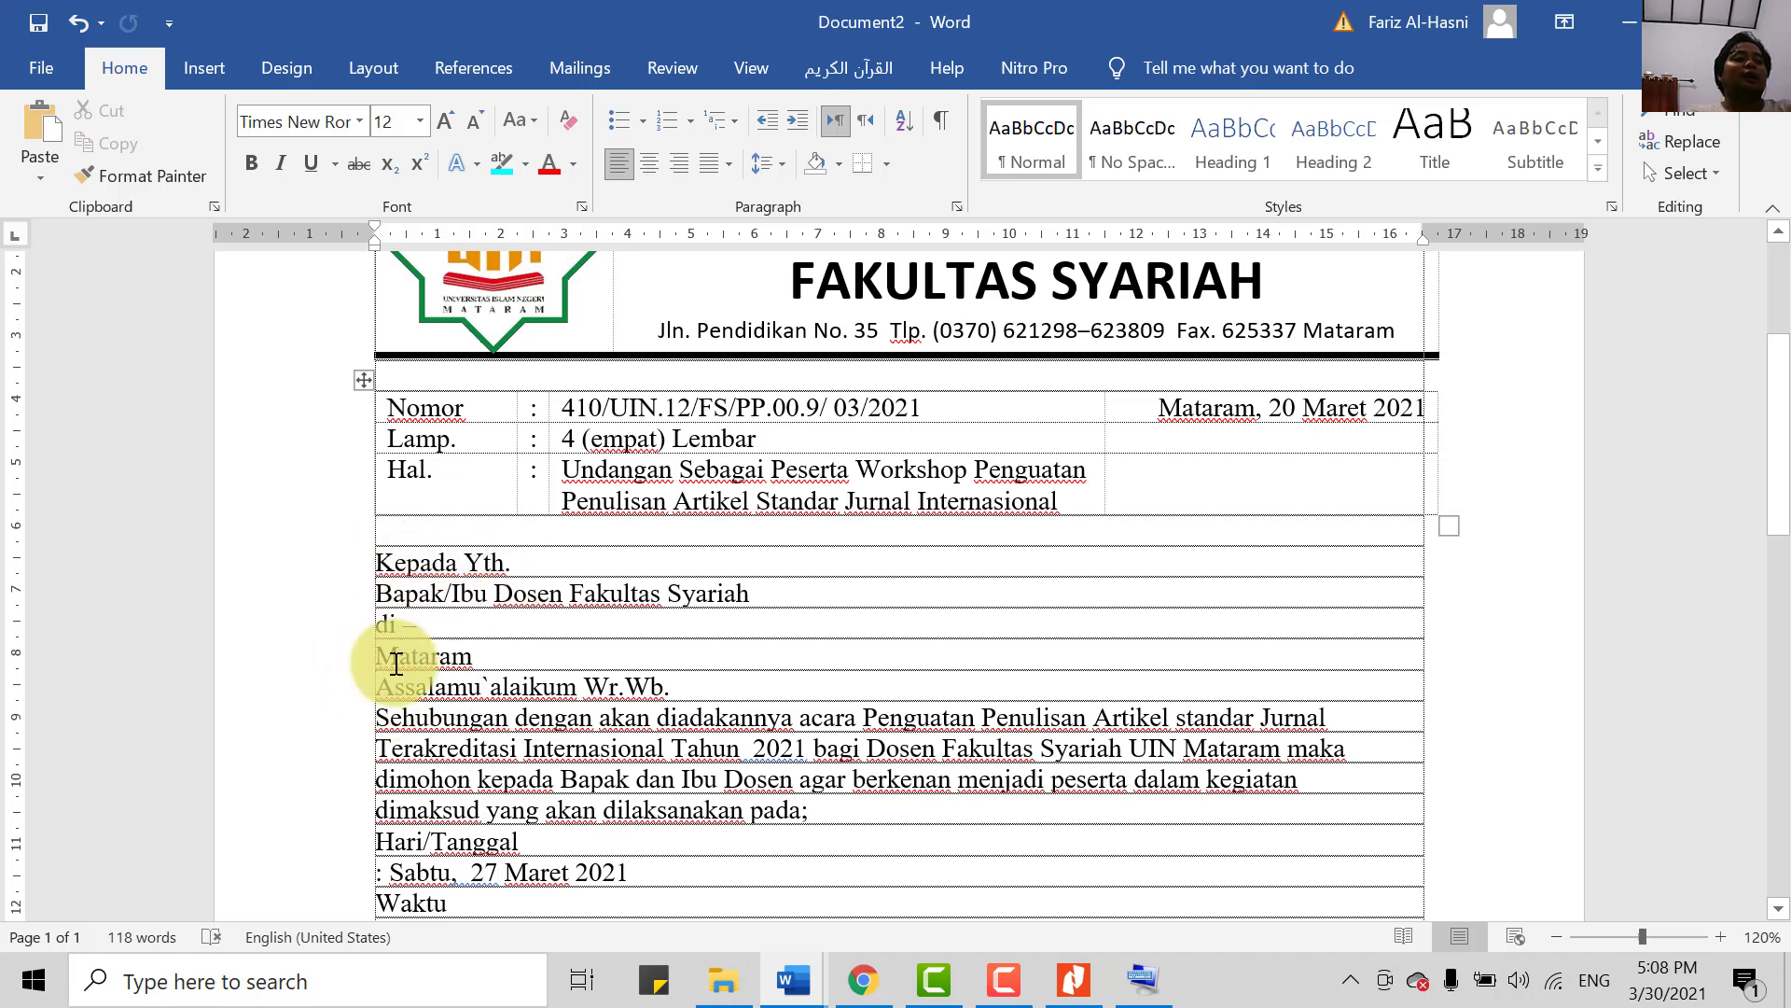
pyautogui.hotkey('ctrl', 'z')
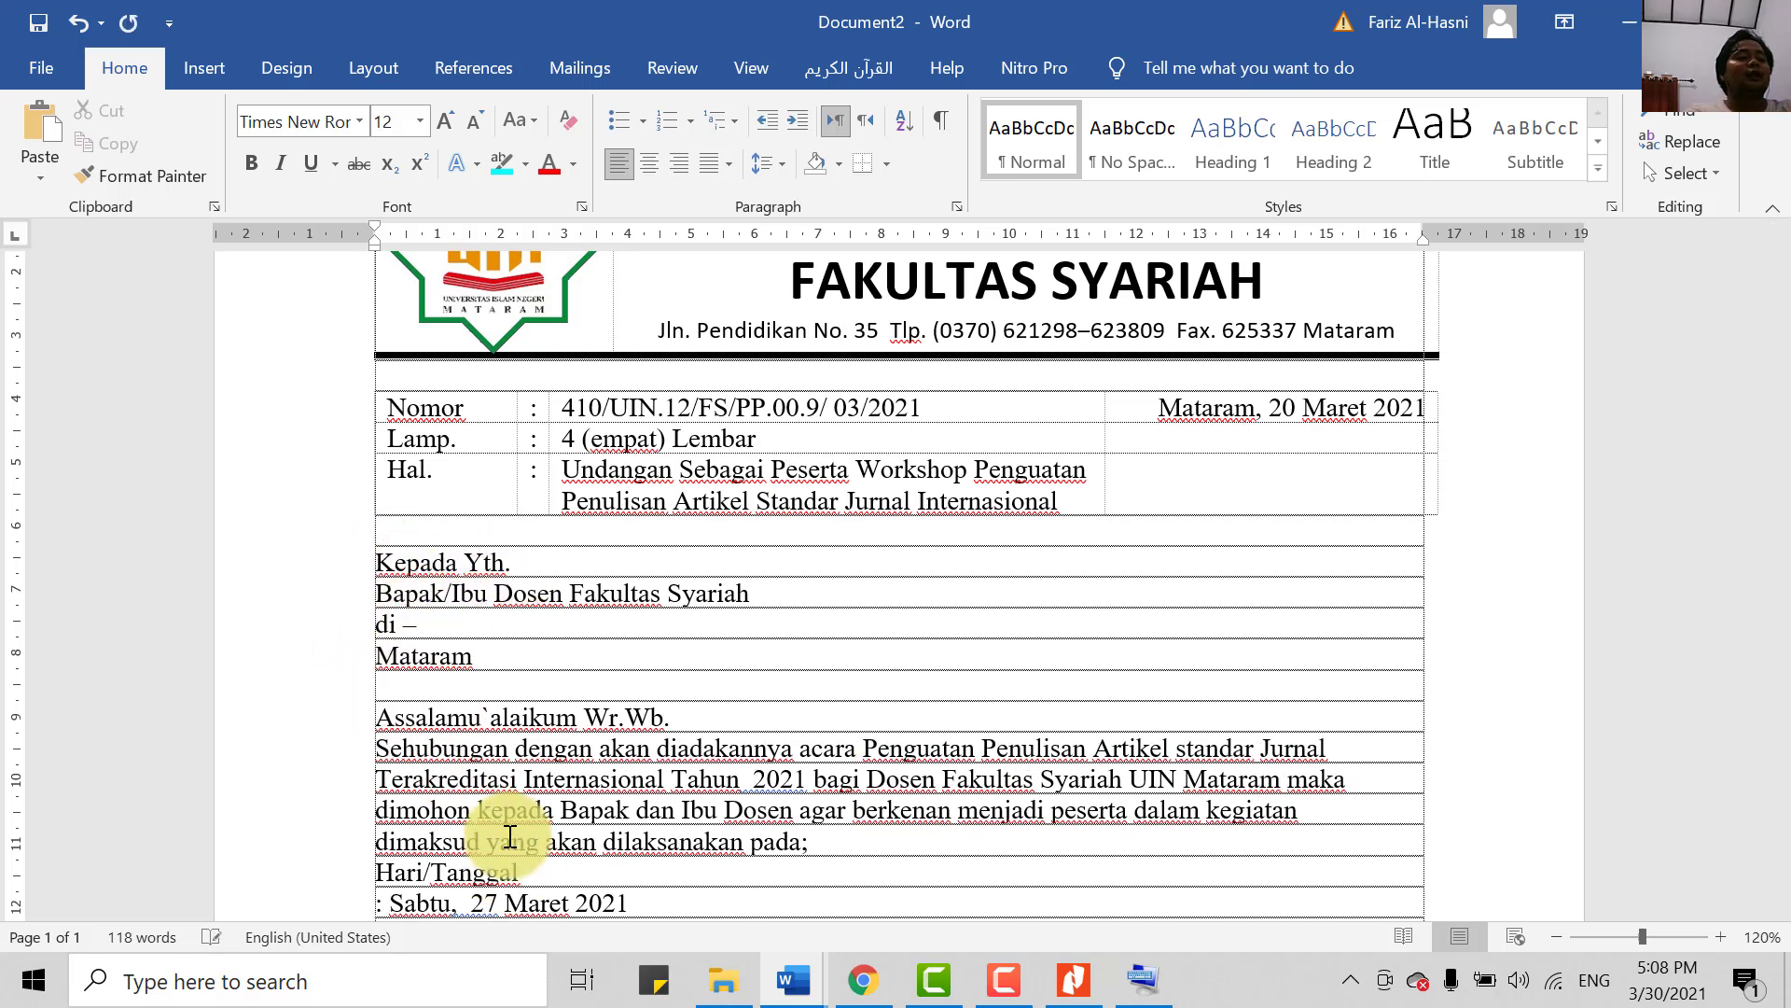
pyautogui.moveTo(378, 664); pyautogui.dragTo(401, 624)
pyautogui.click(420, 667)
pyautogui.click(414, 627)
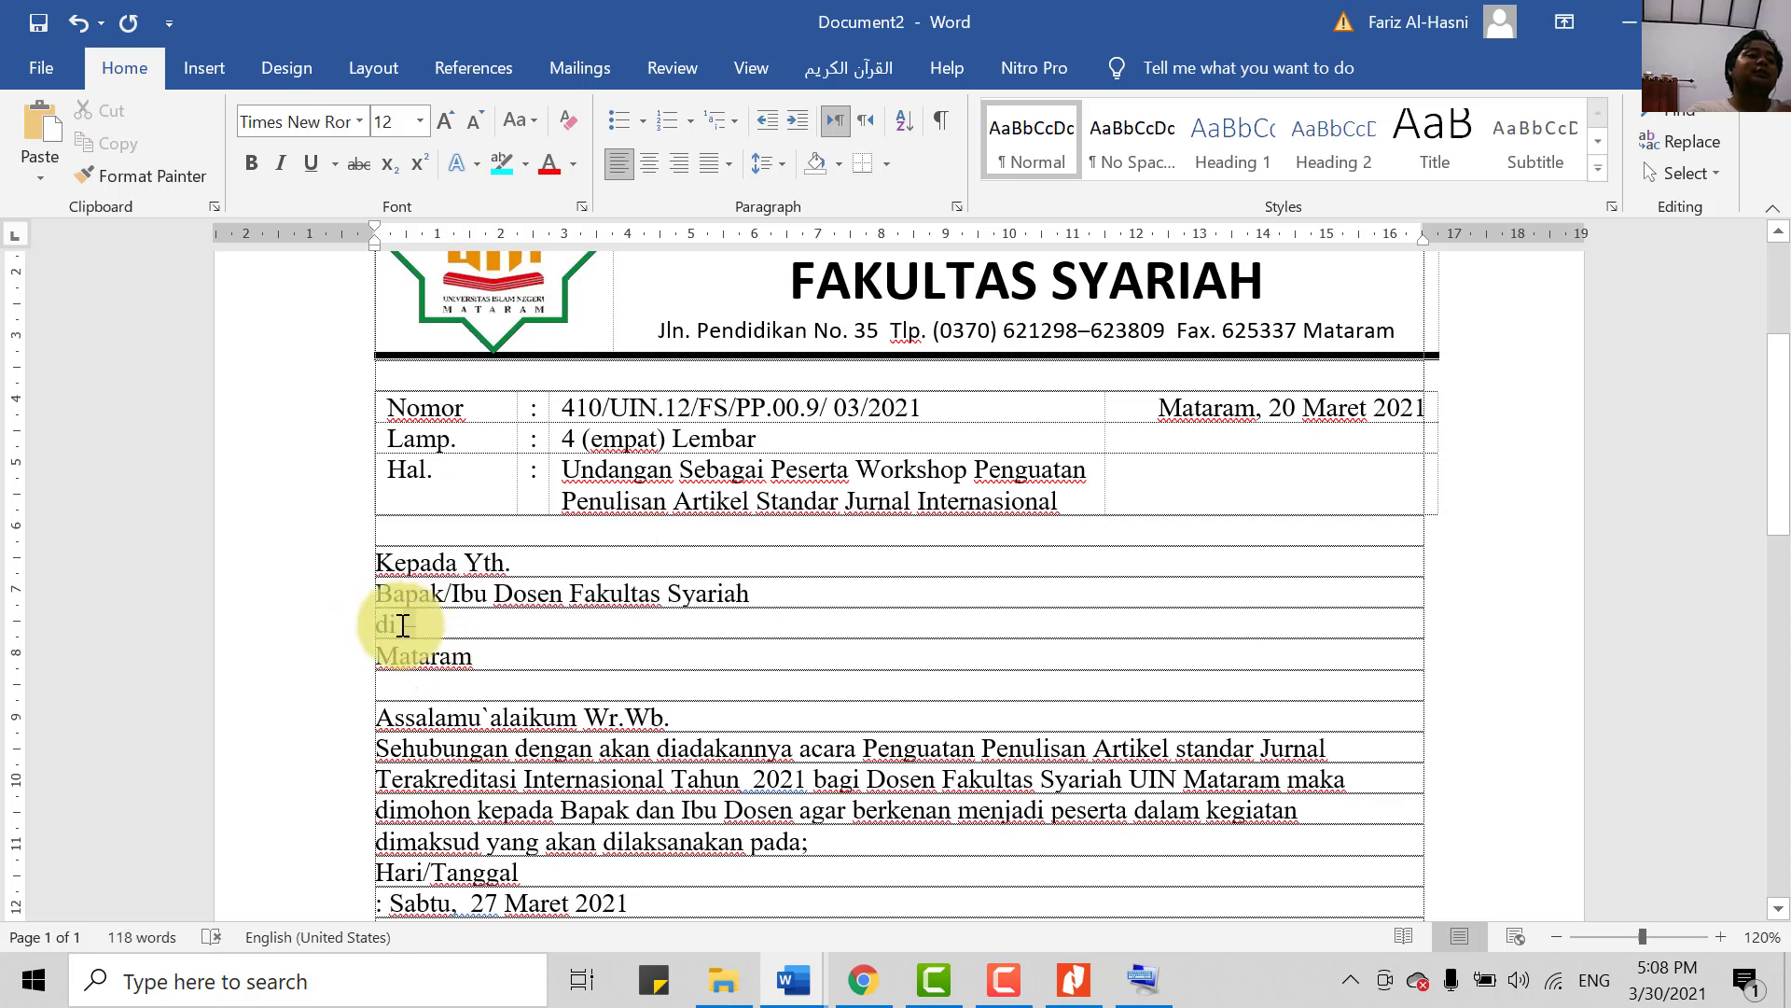
pyautogui.click(448, 666)
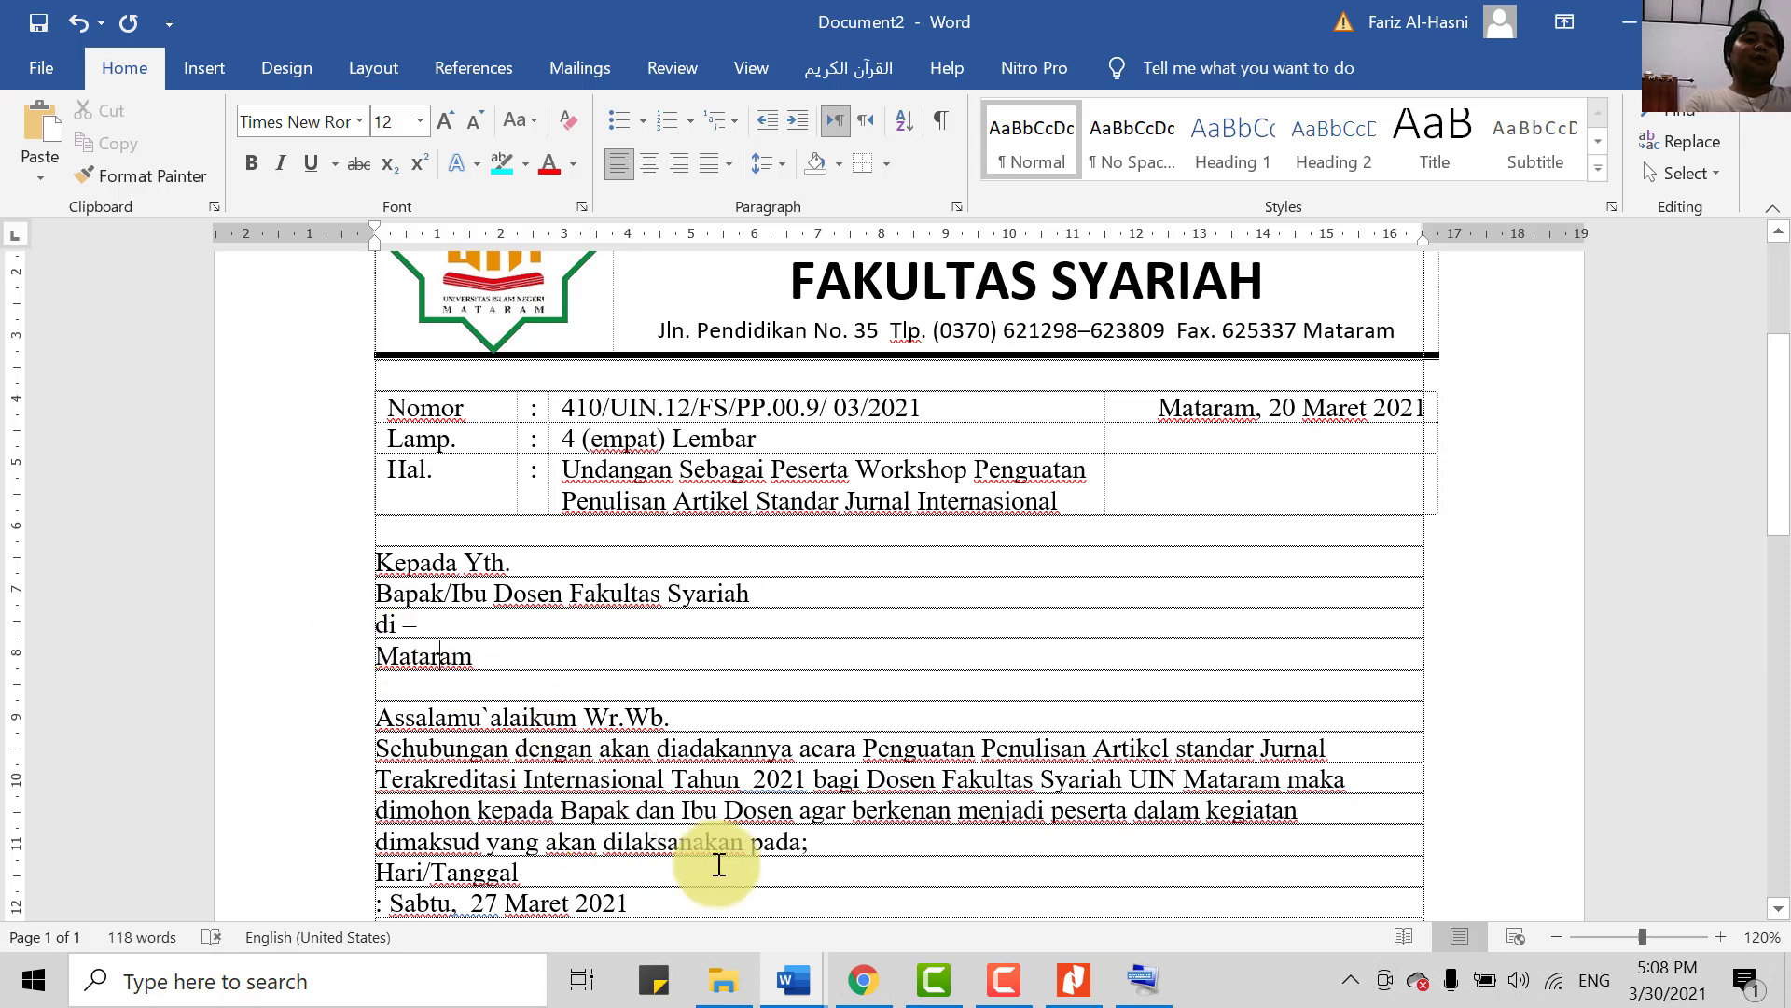
pyautogui.click(1145, 978)
pyautogui.press('shift')
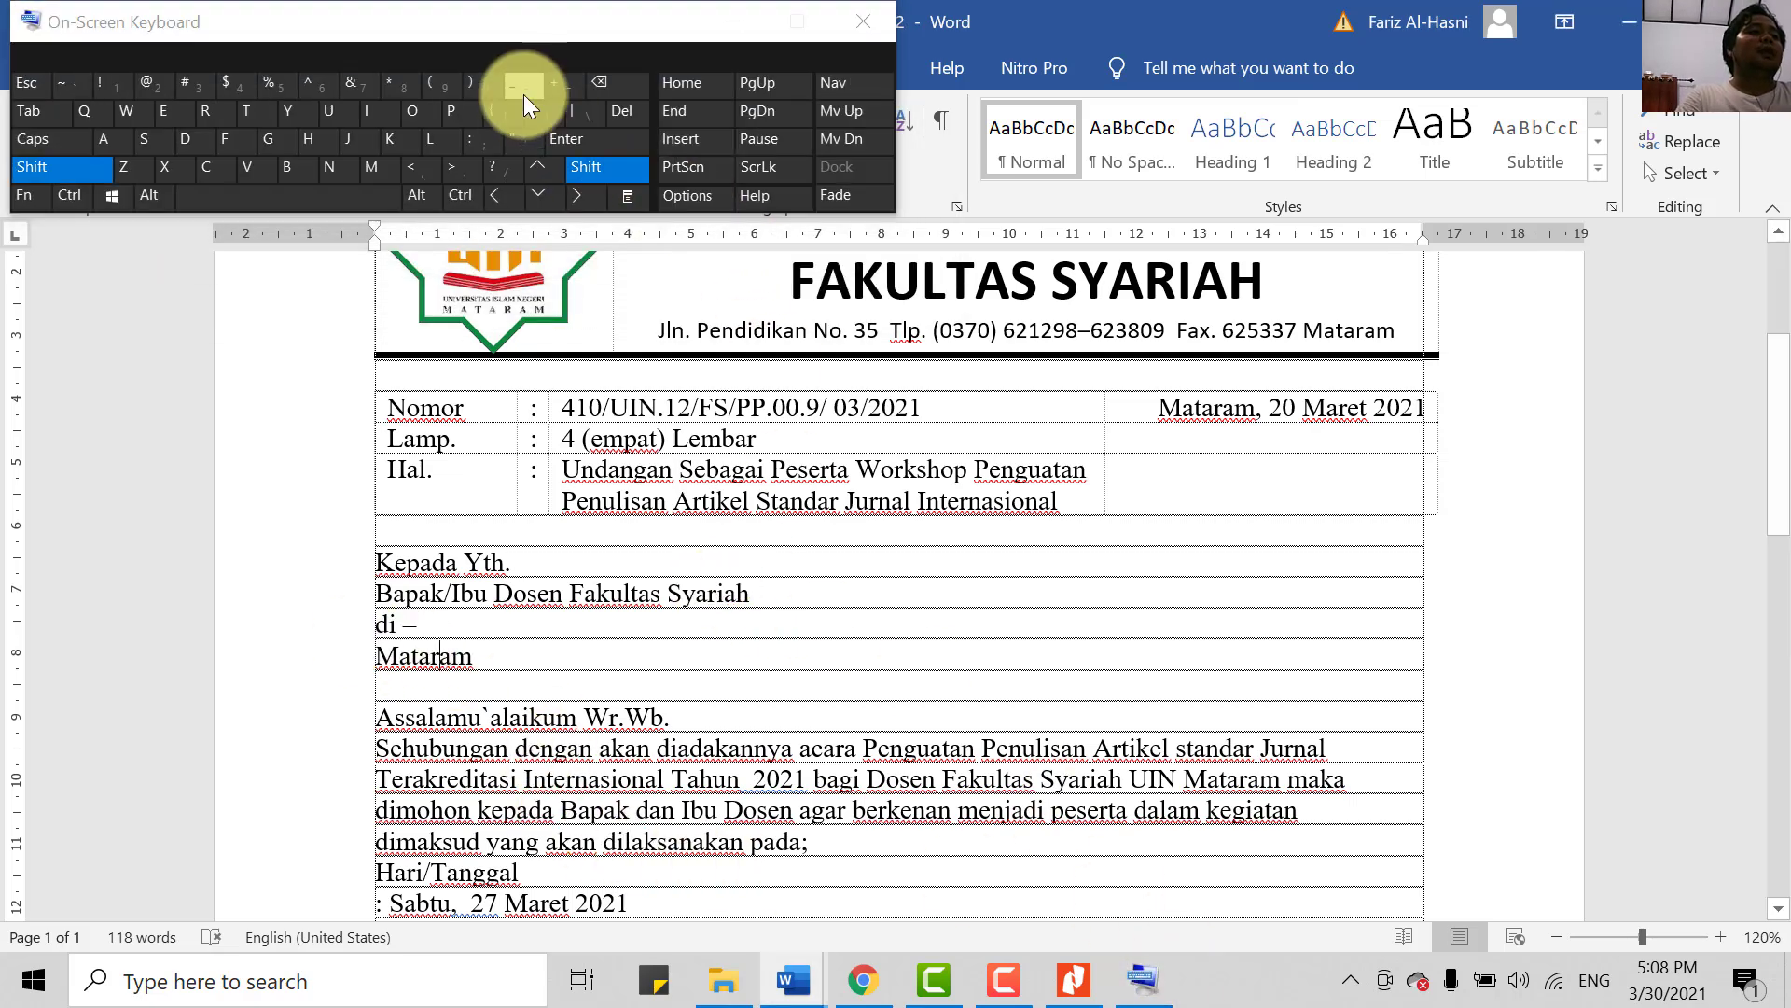
pyautogui.press('shift')
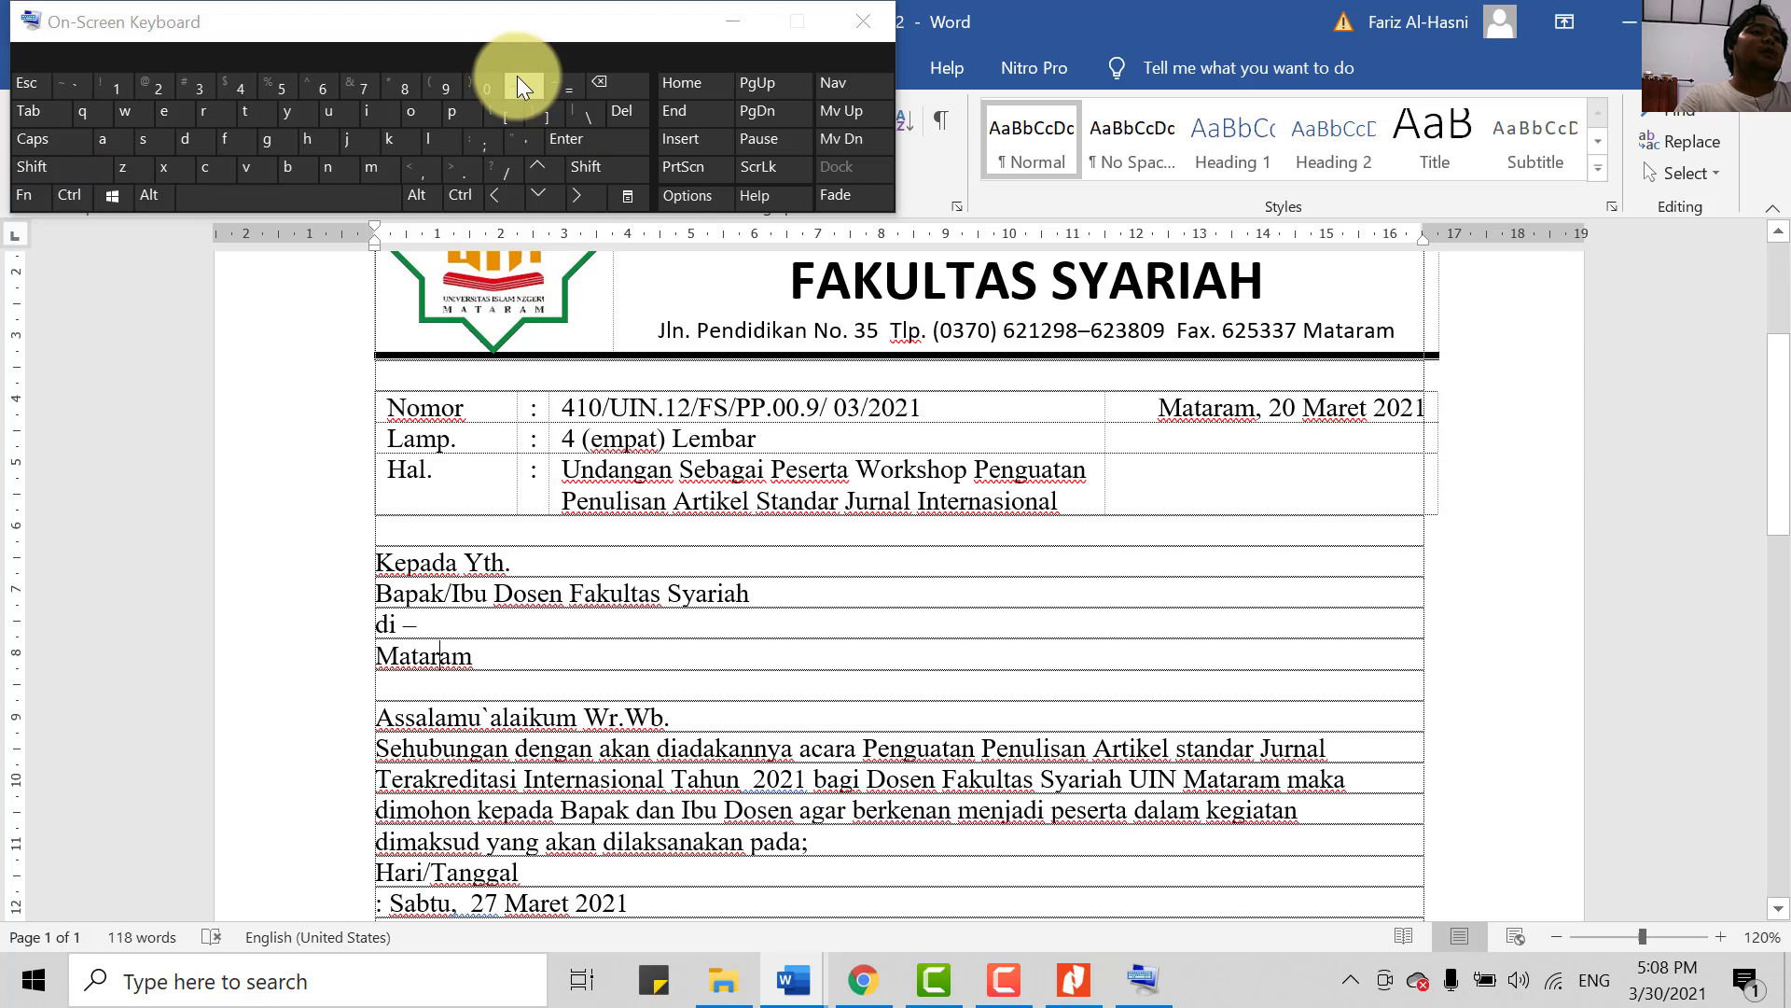
pyautogui.click(517, 81)
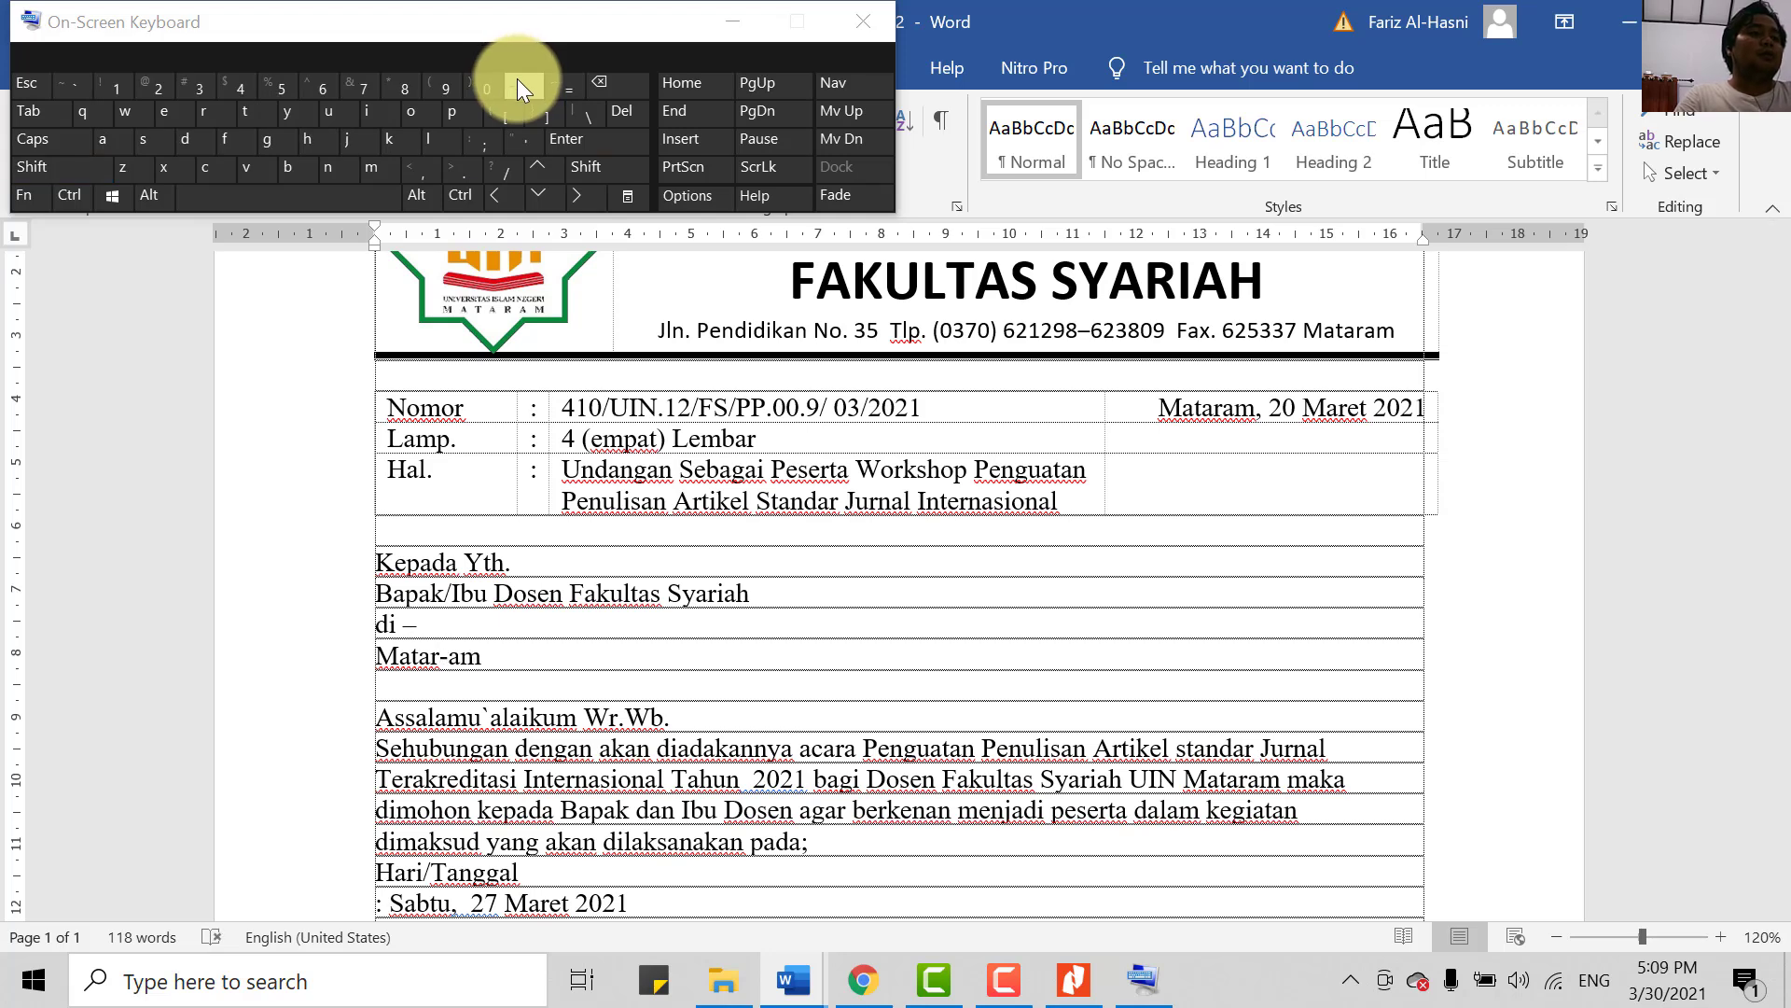
pyautogui.hotkey('ctrl', 'z')
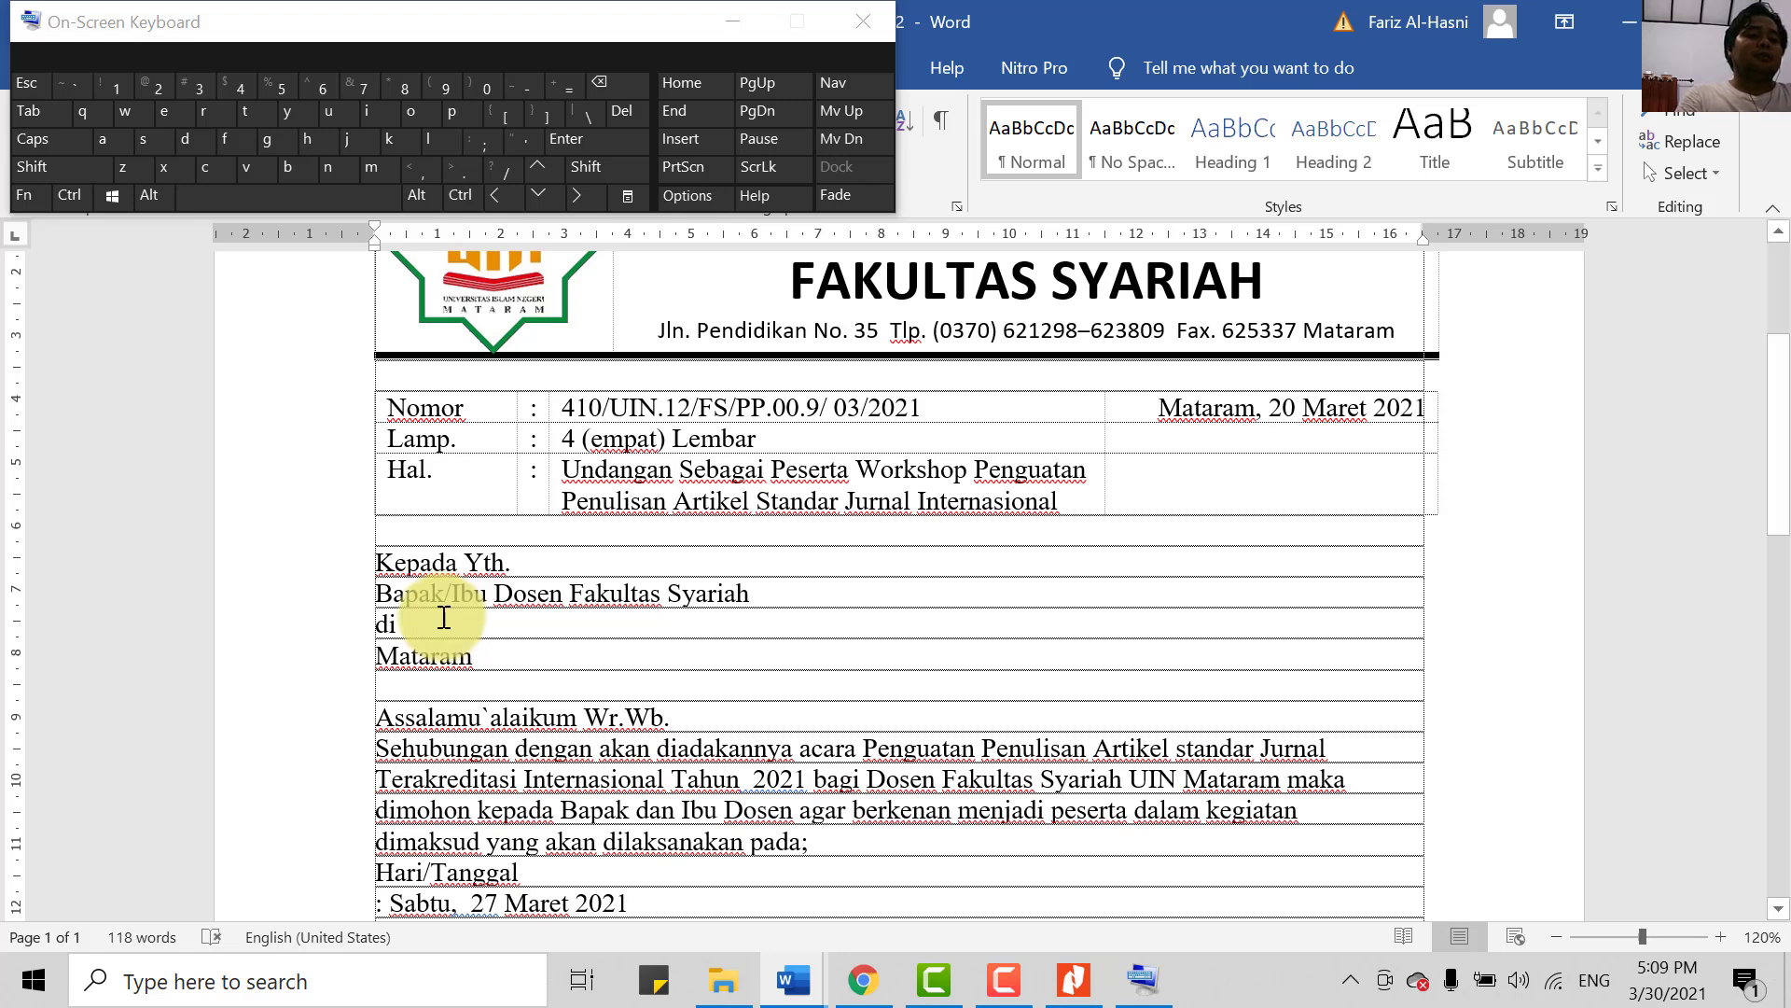
pyautogui.click(526, 88)
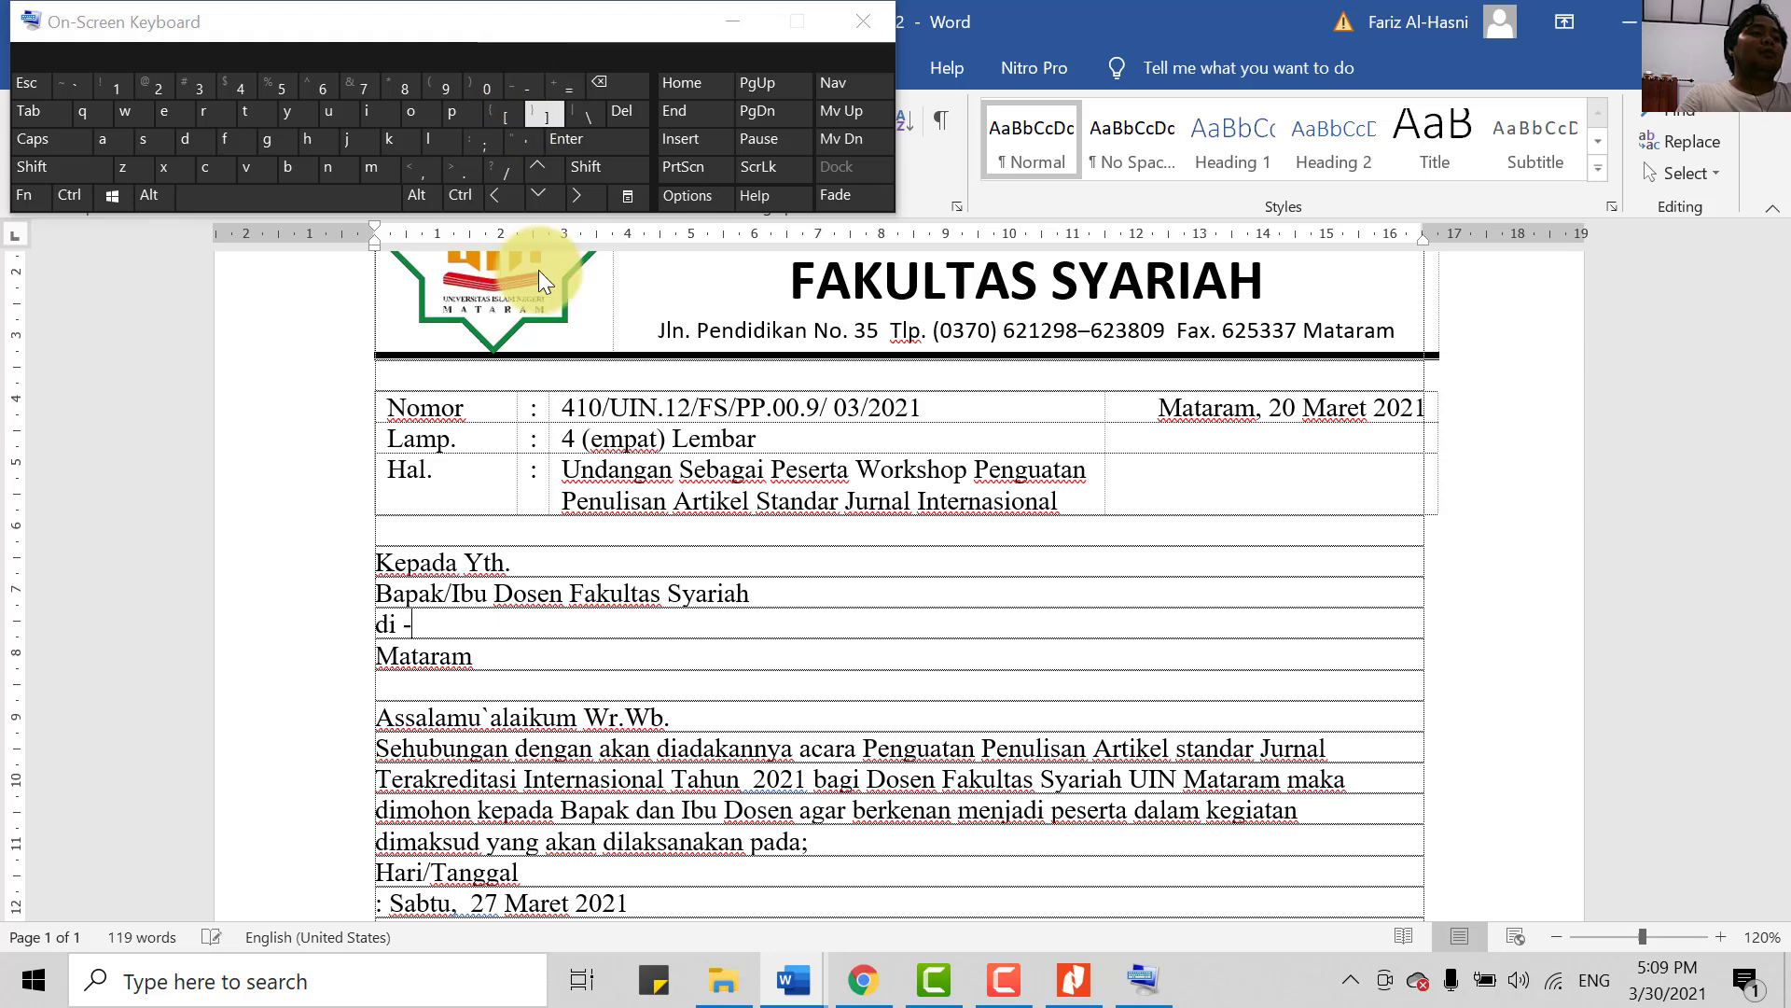
pyautogui.hotkey('ctrl', 'z')
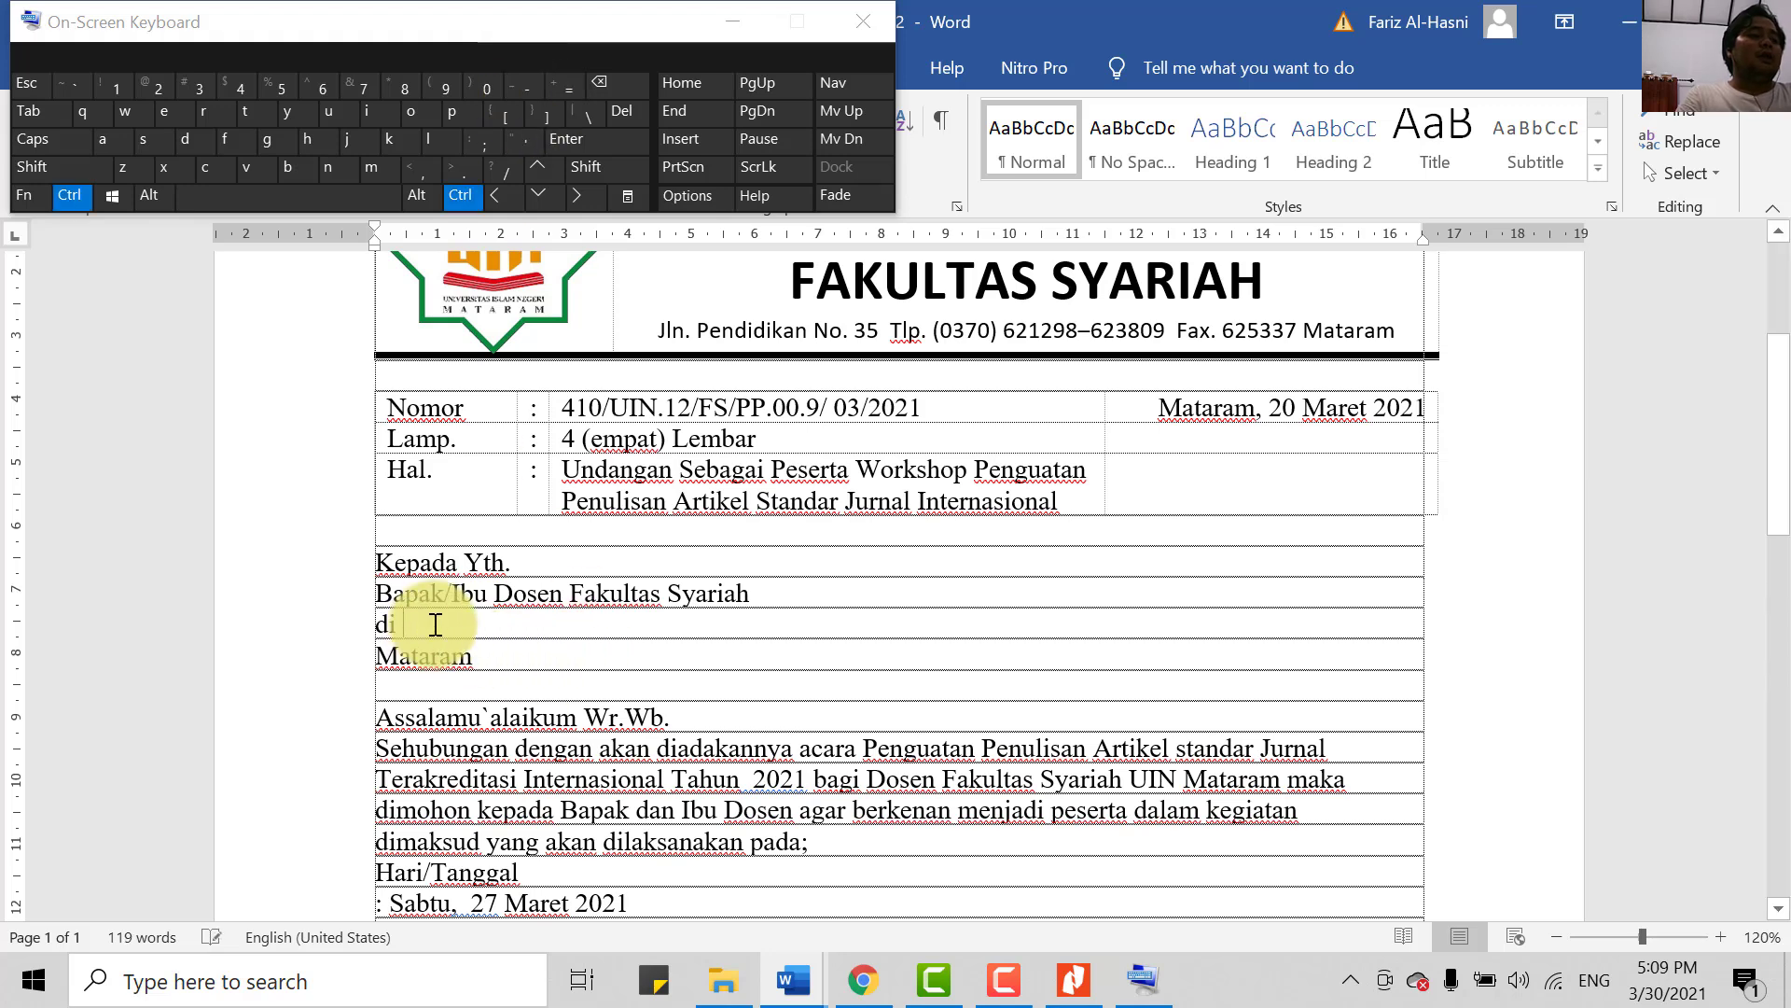
pyautogui.hotkey('ctrl', 'z')
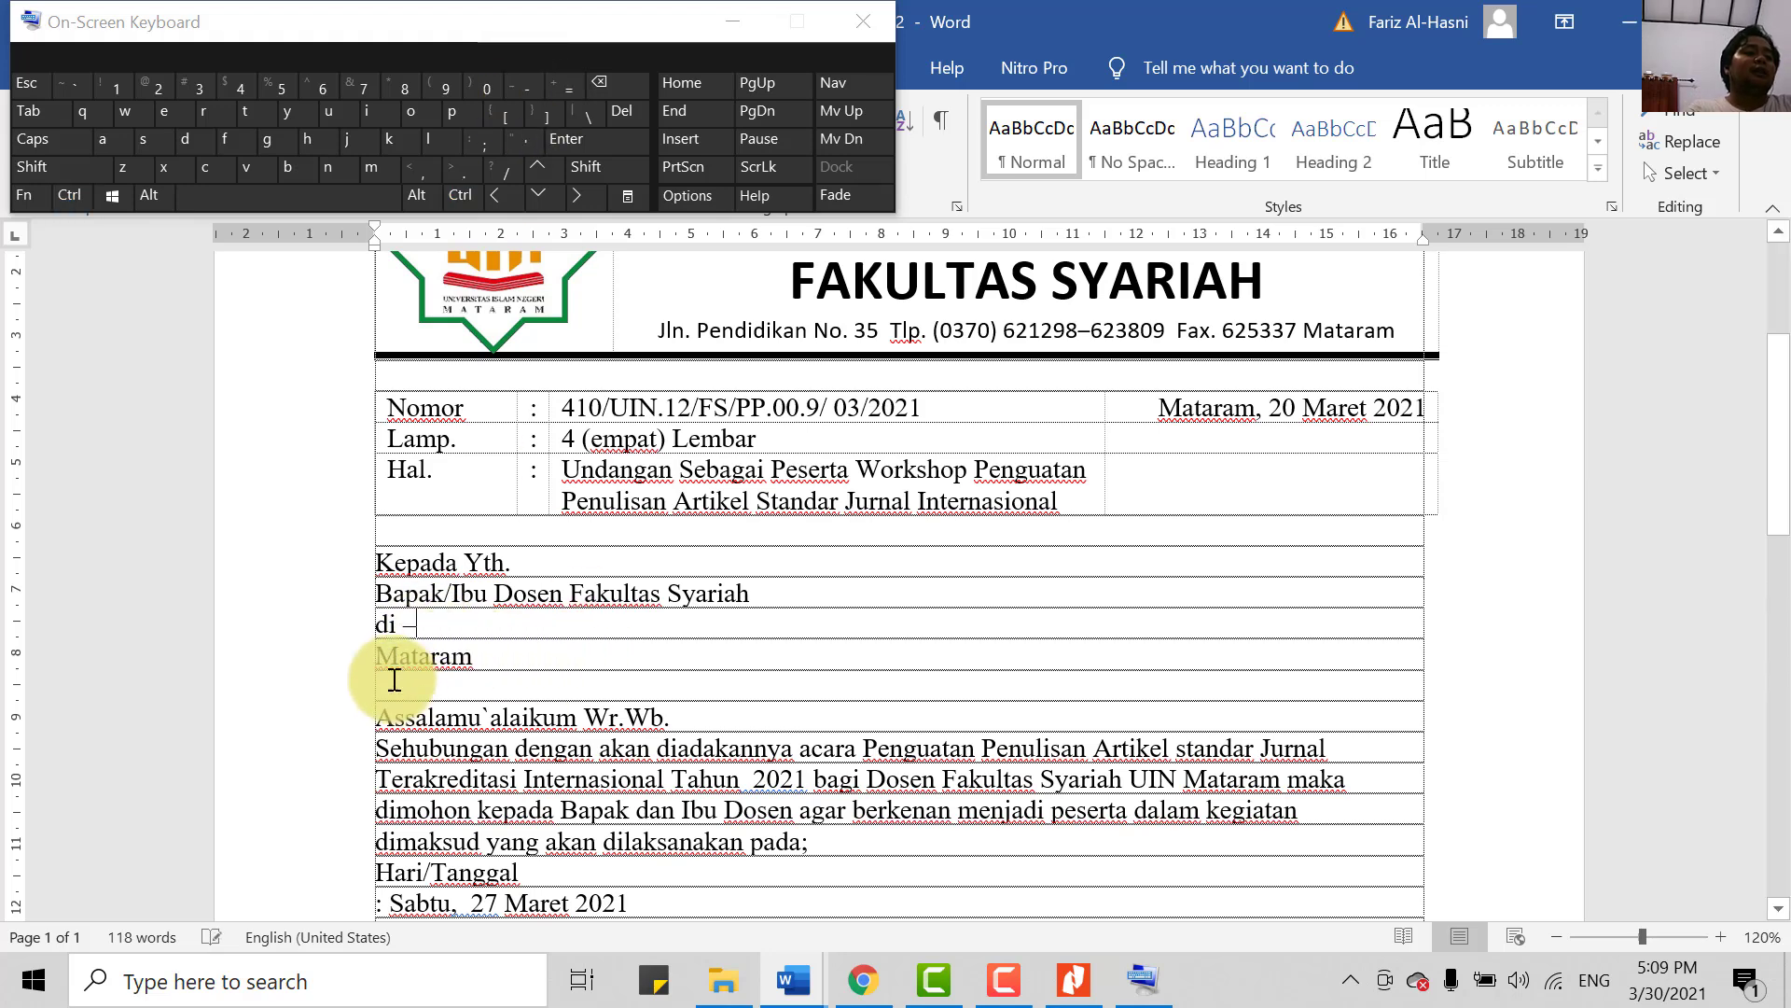
pyautogui.click(733, 21)
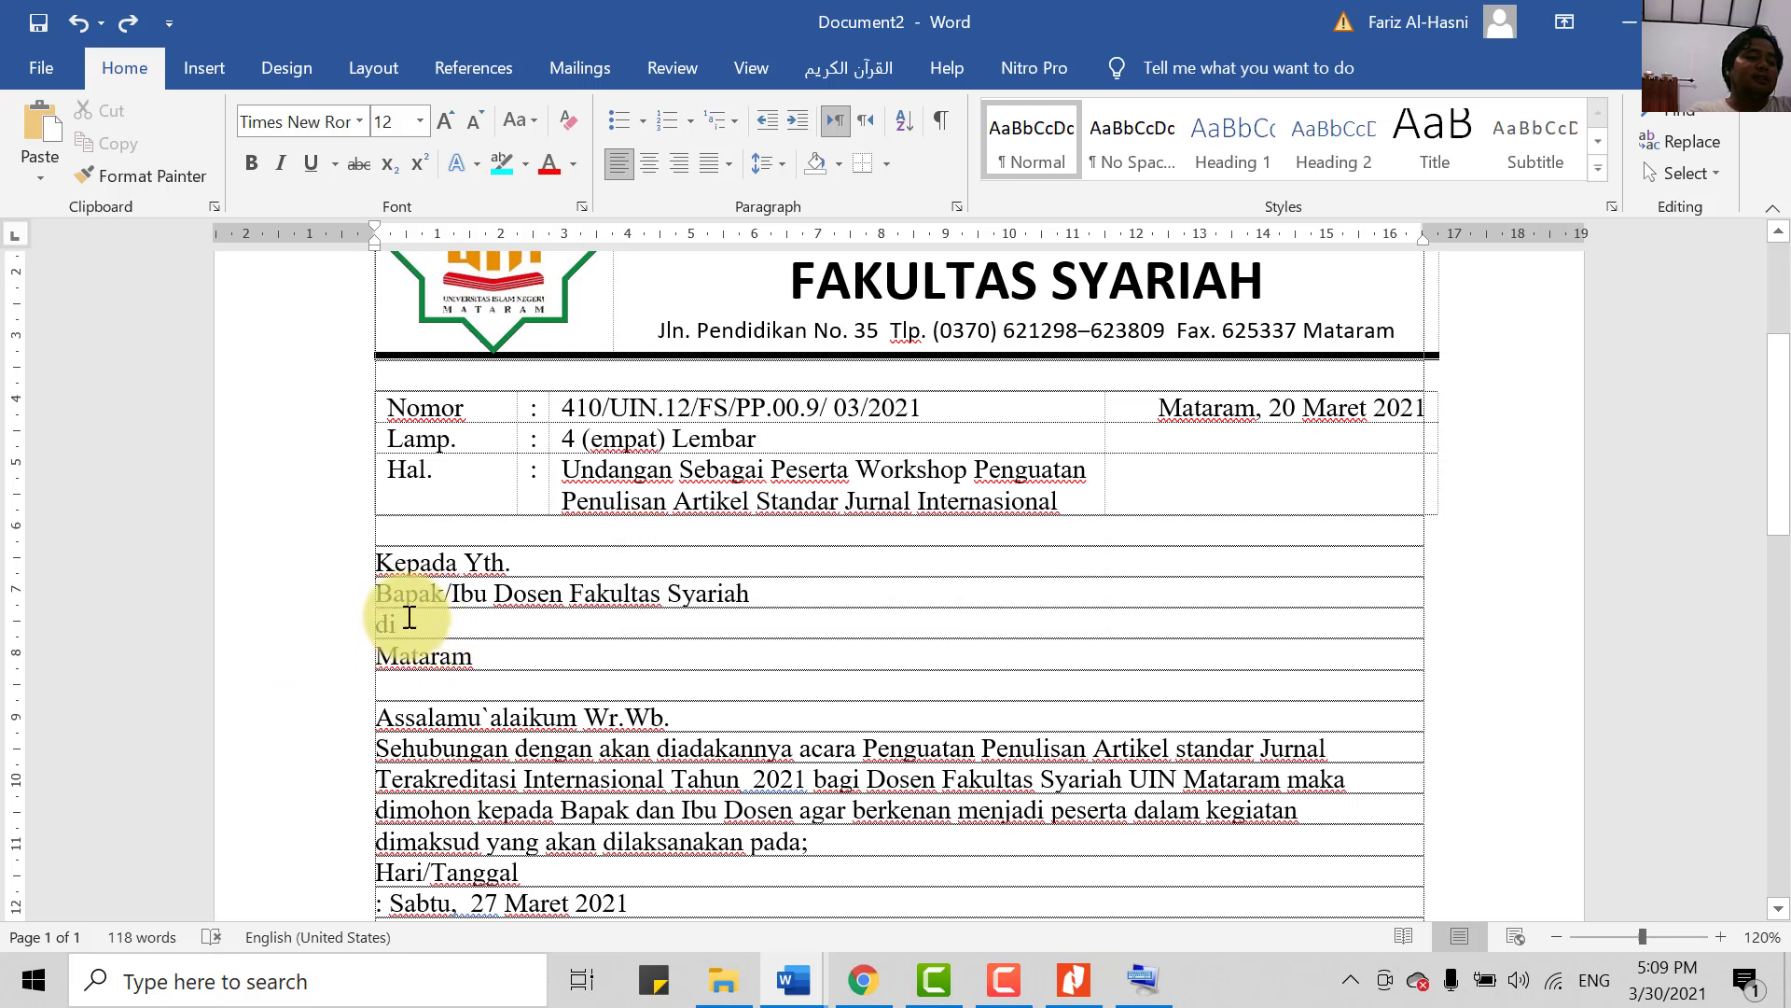
# - Indent the Mataram line beneath 'di –' with the ruler's Left Indent marker
pyautogui.doubleClick(377, 655)
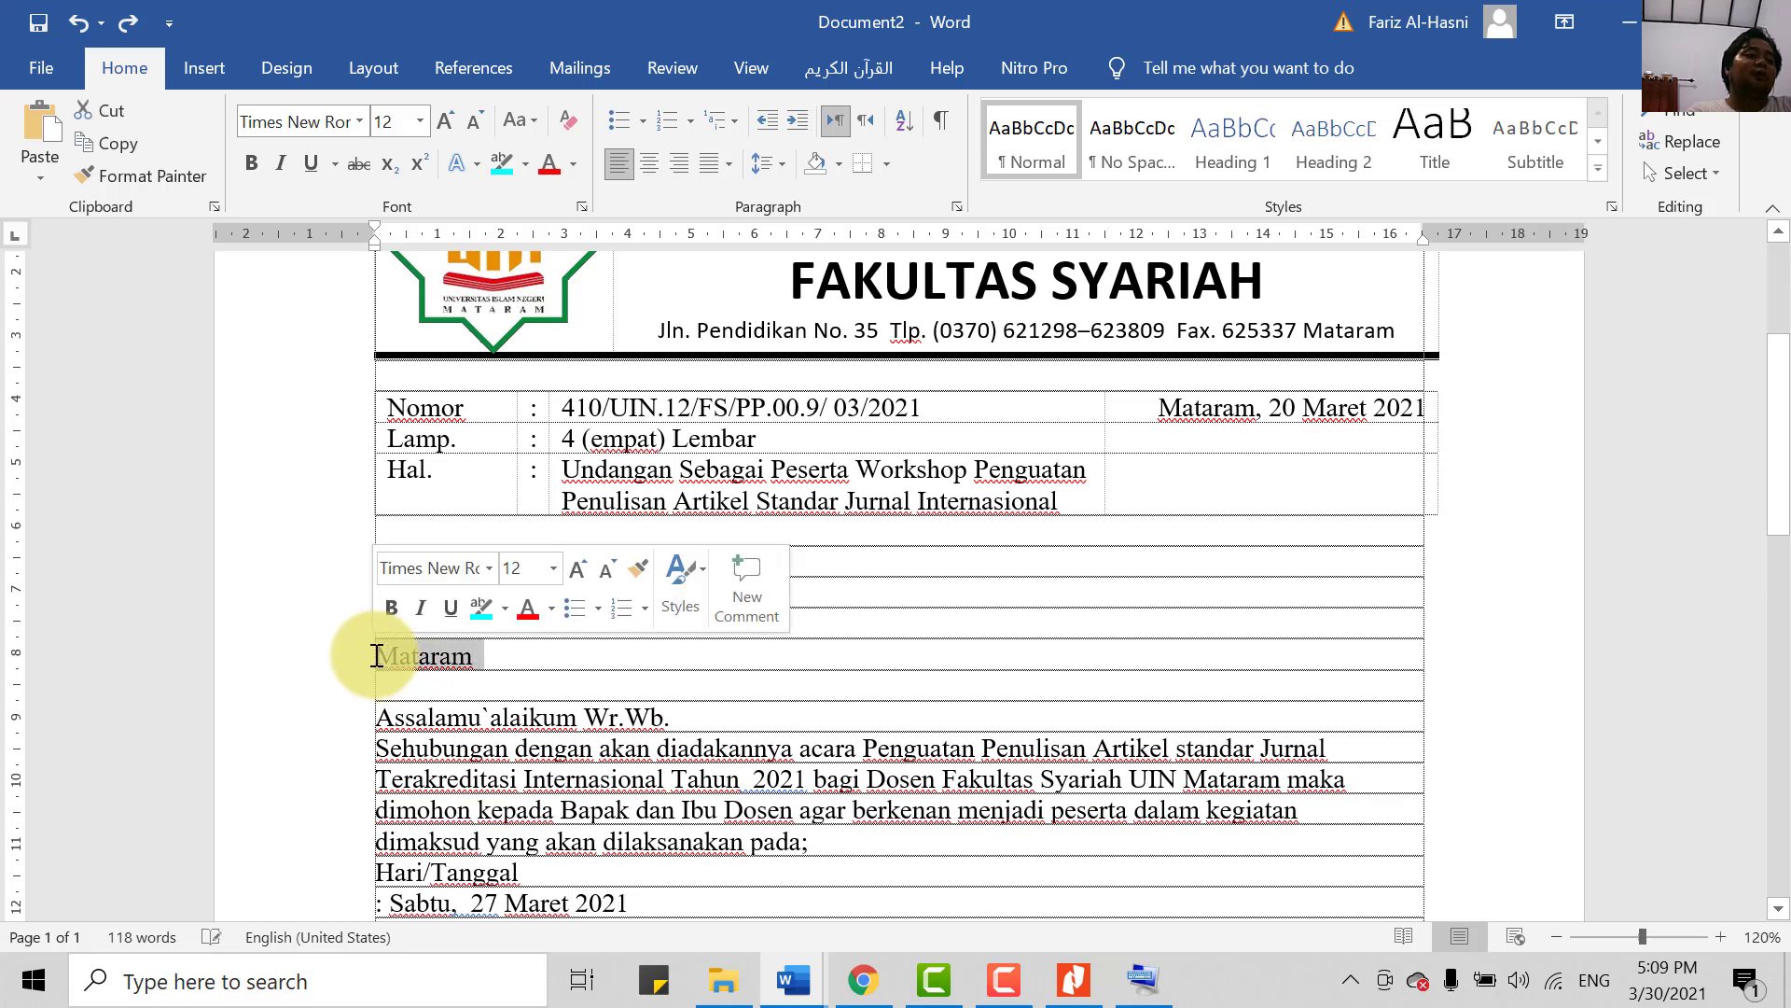
pyautogui.click(377, 653)
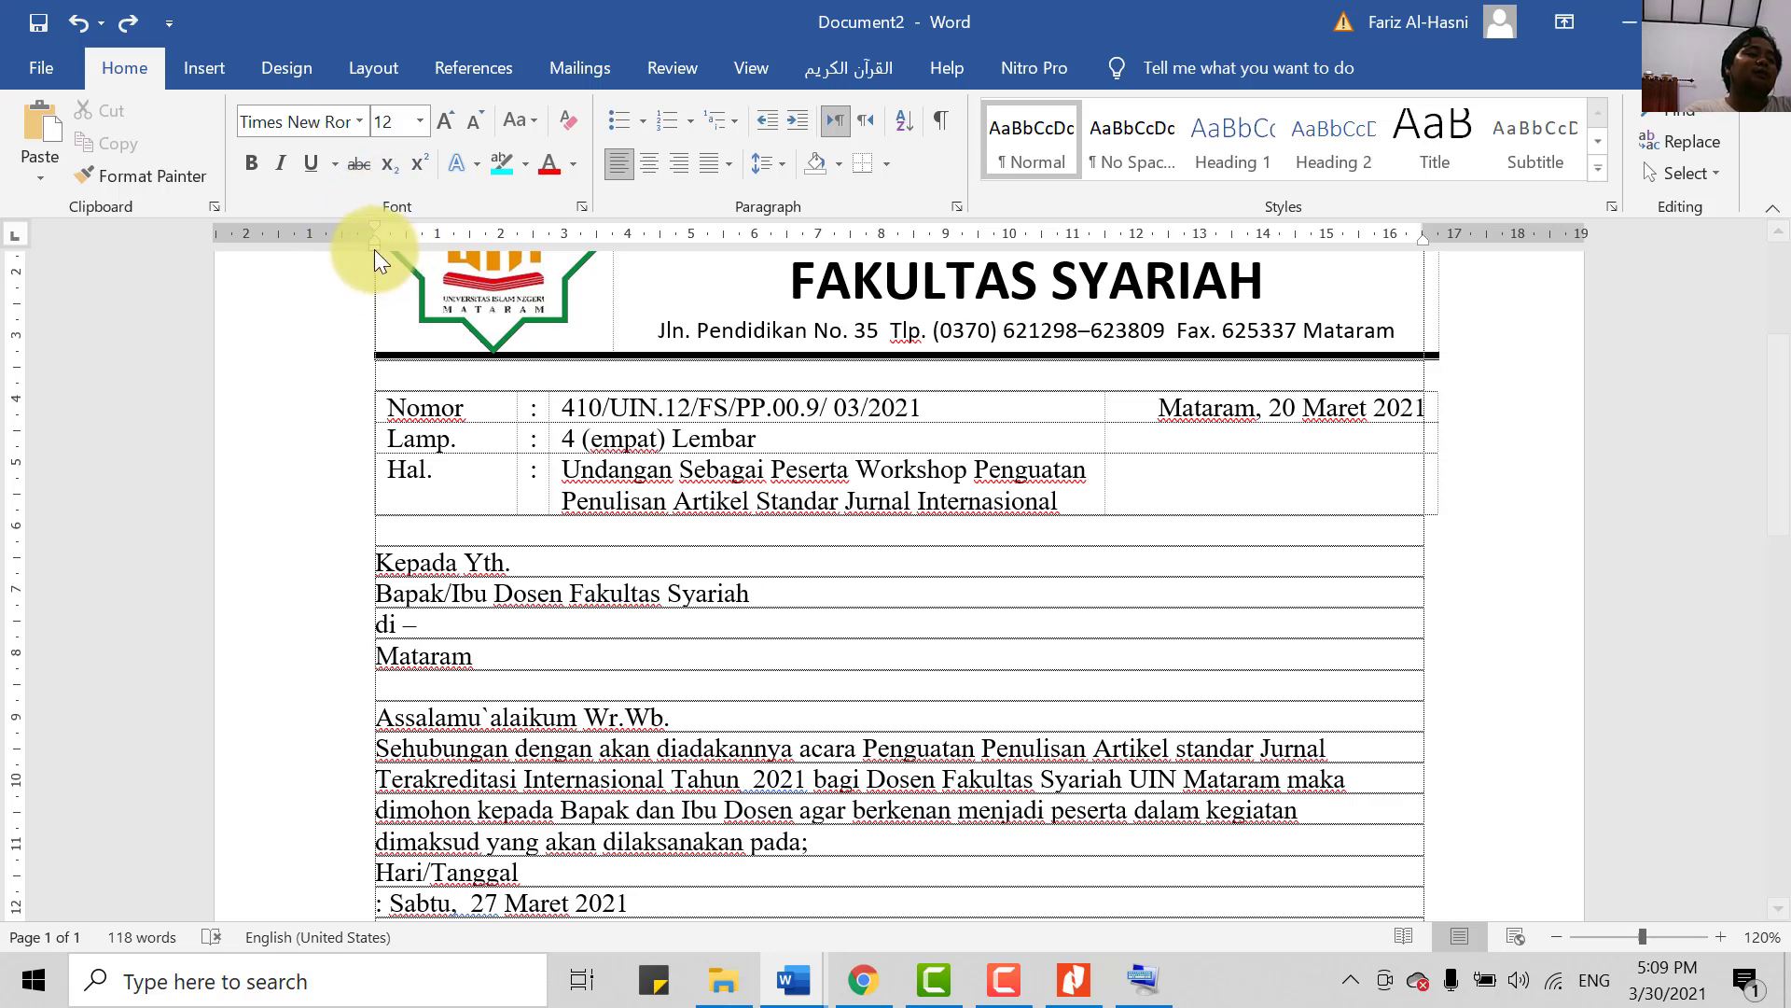
pyautogui.moveTo(376, 248); pyautogui.dragTo(424, 277)
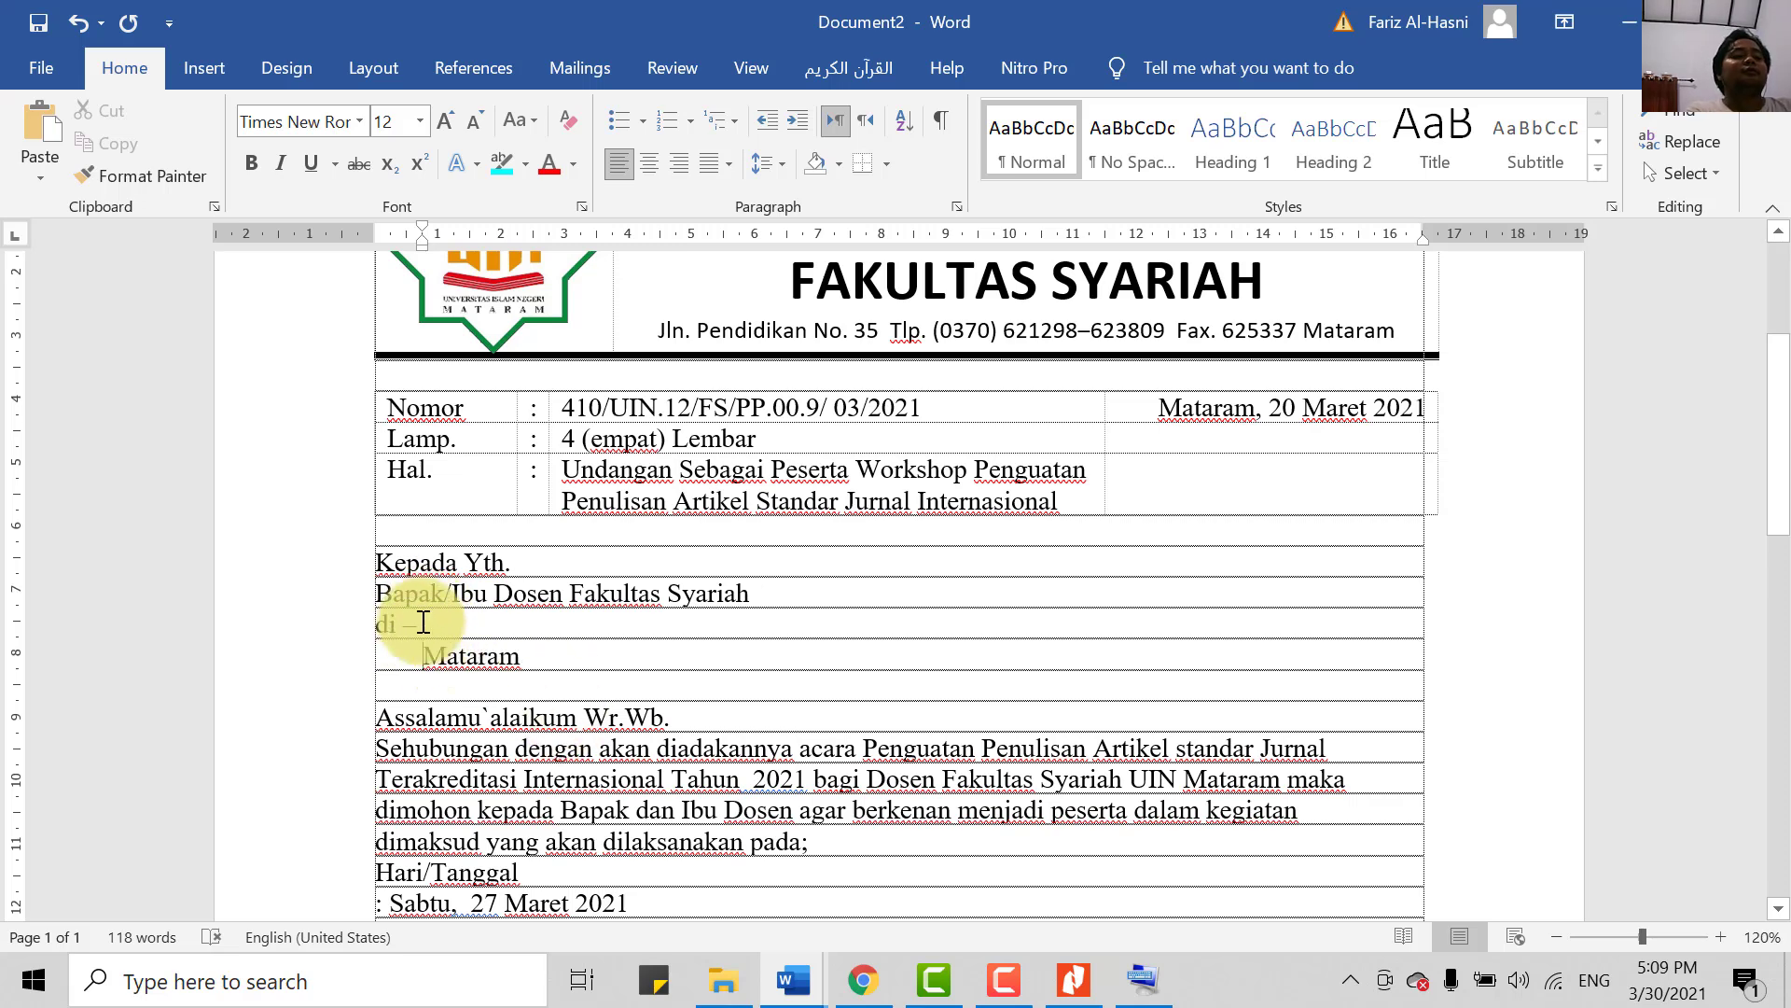
pyautogui.hotkey('ctrl', 'z')
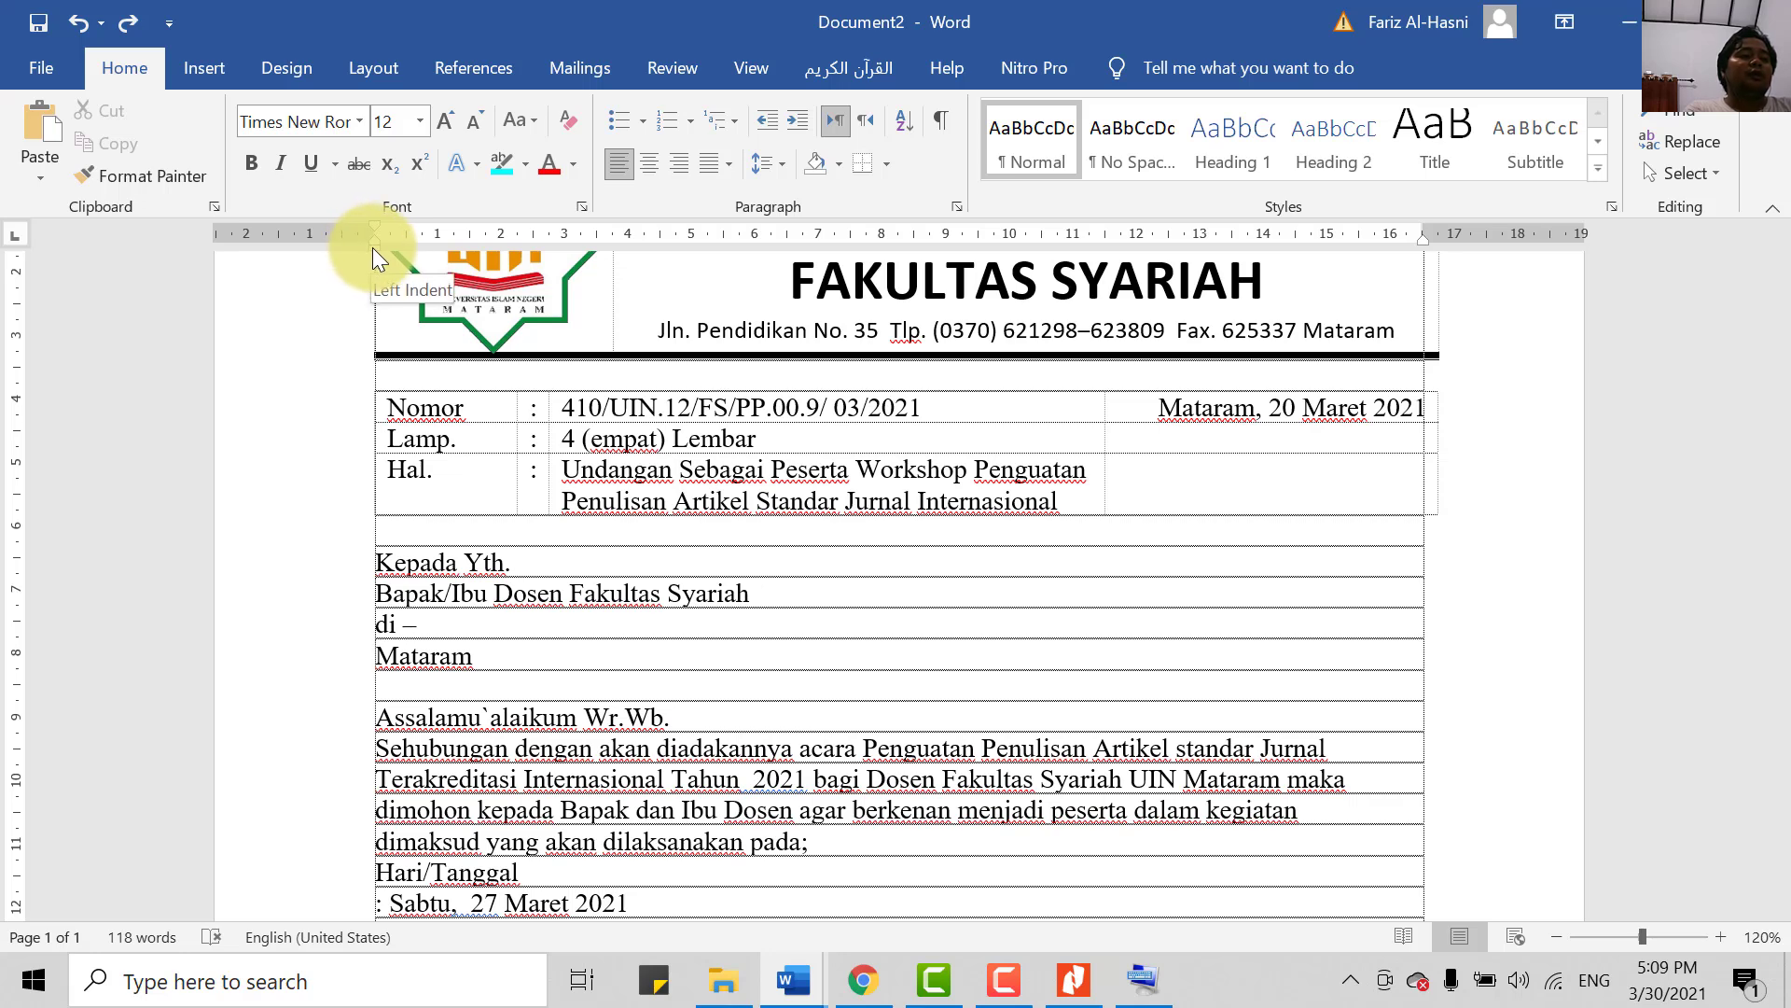
pyautogui.moveTo(373, 248); pyautogui.dragTo(423, 272)
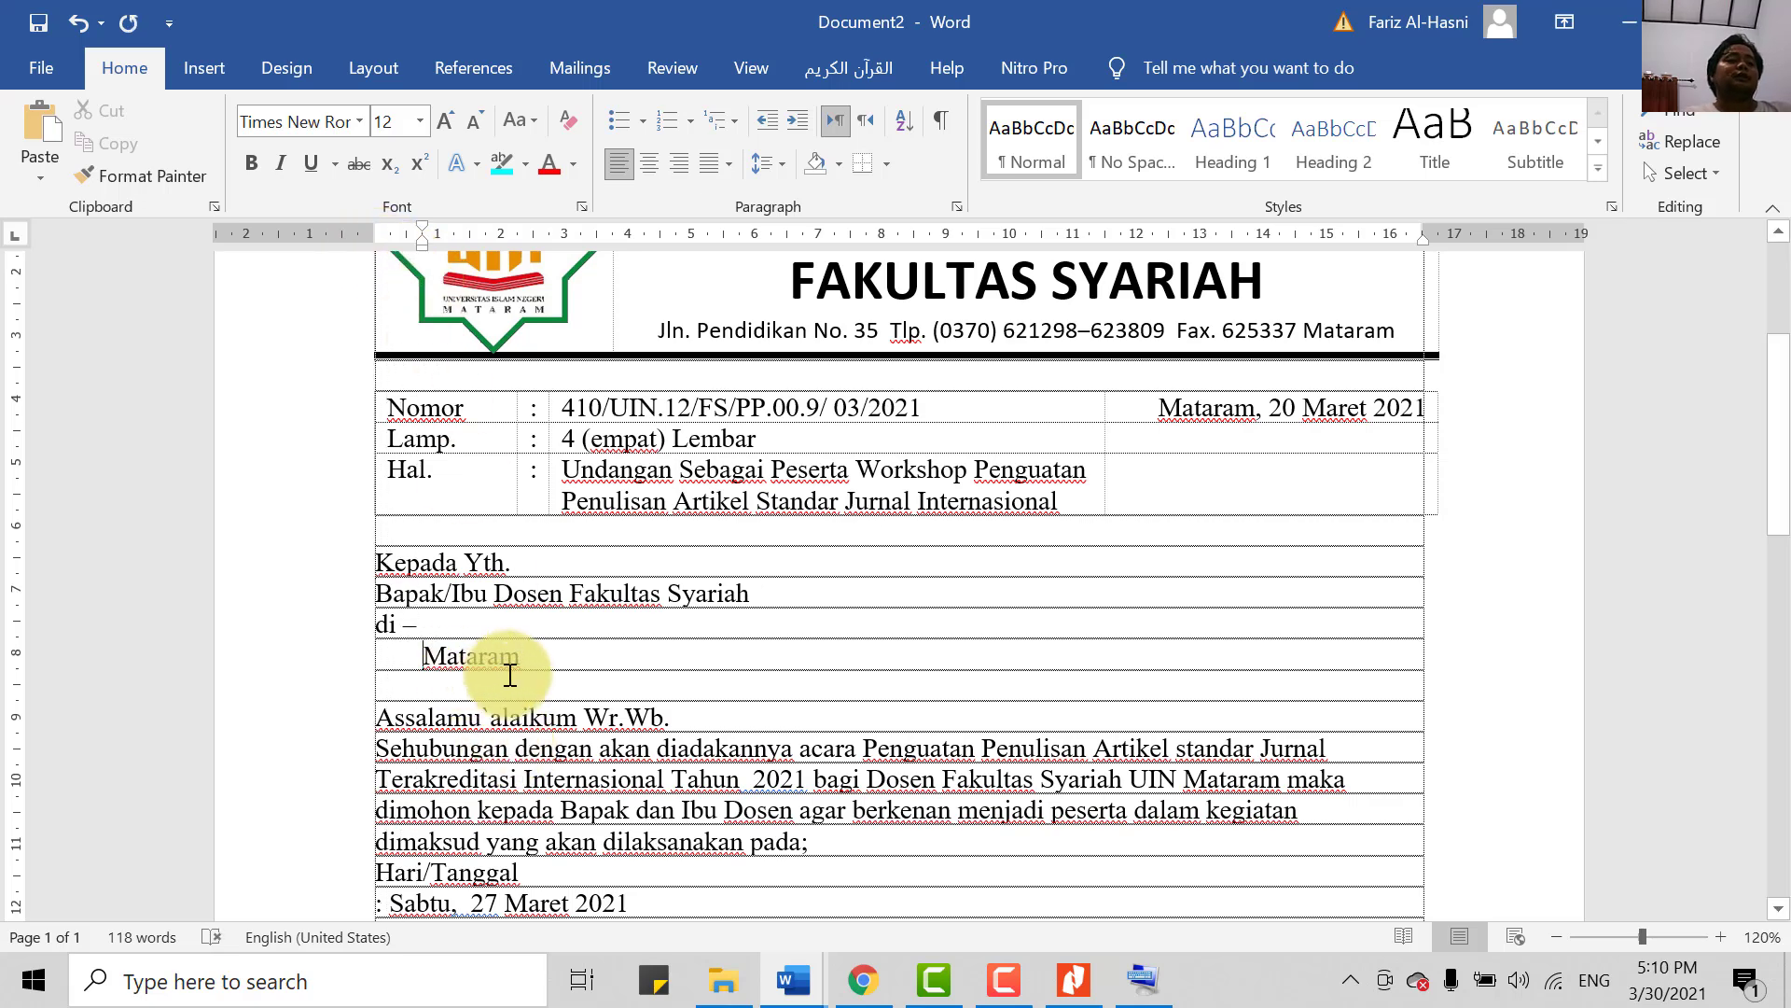
pyautogui.scroll(-3, 640, 632)
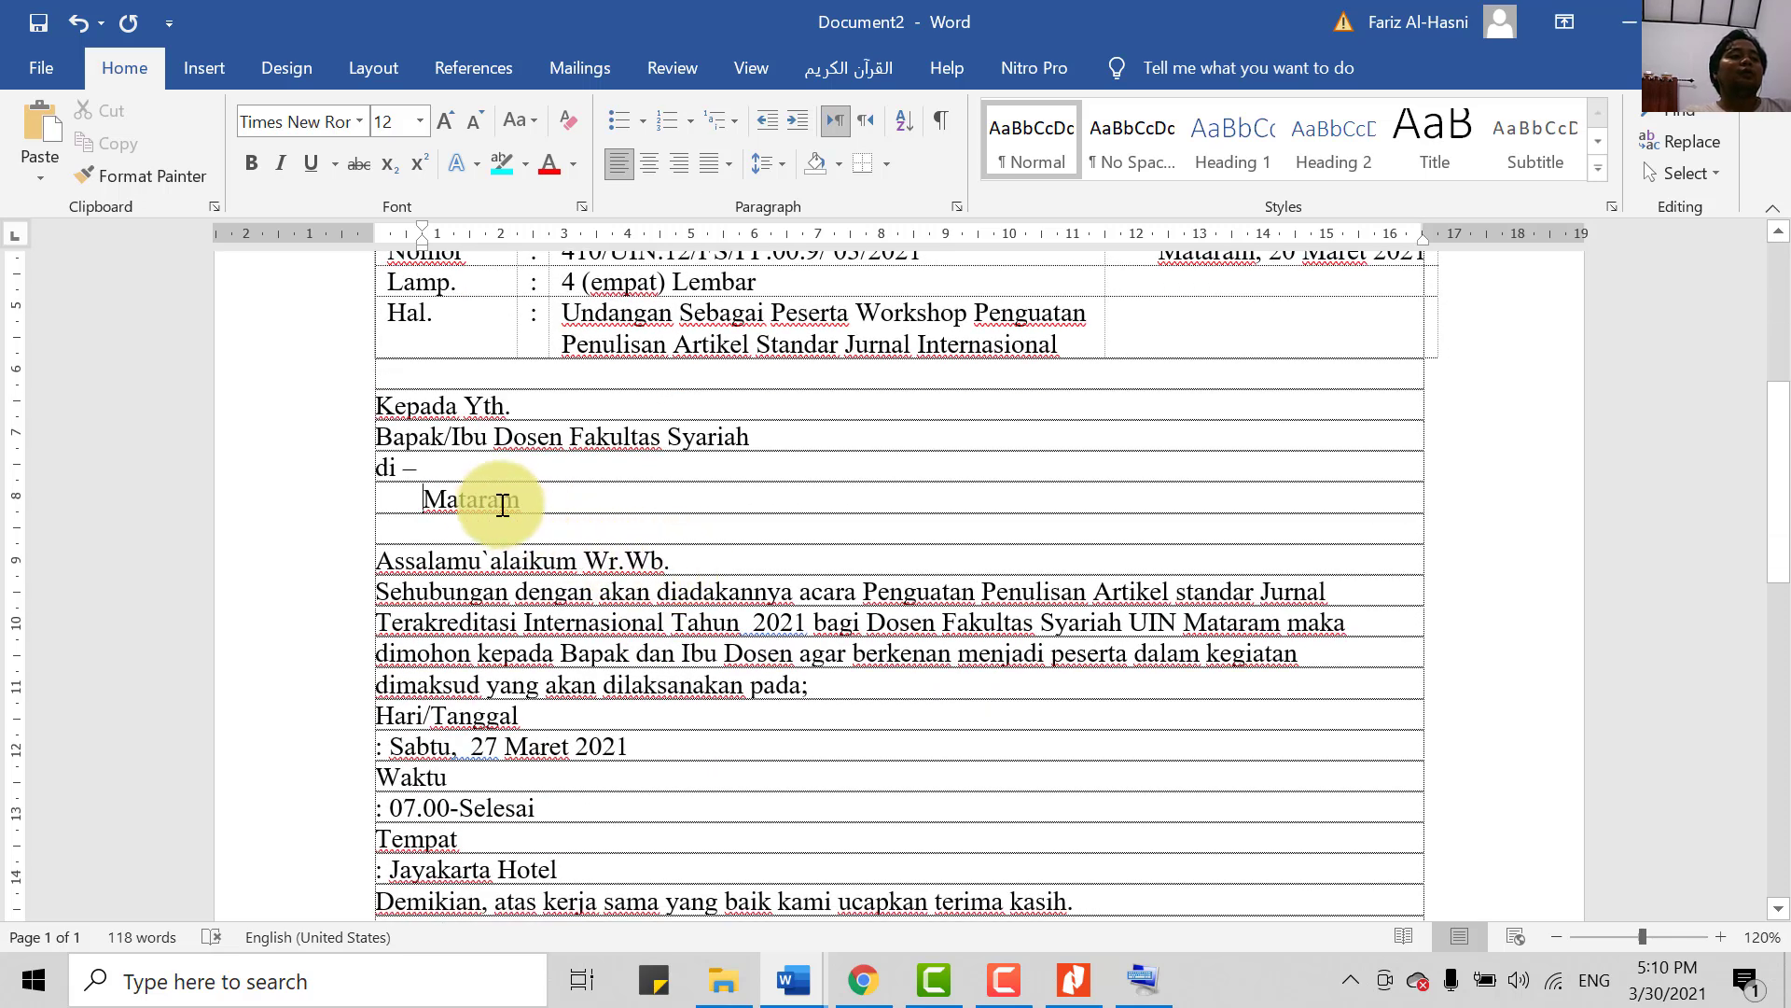
pyautogui.scroll(-2, 631, 560)
# - Select the Assalamu`alaikum Wr.Wb. greeting line
pyautogui.moveTo(679, 482); pyautogui.dragTo(383, 469)
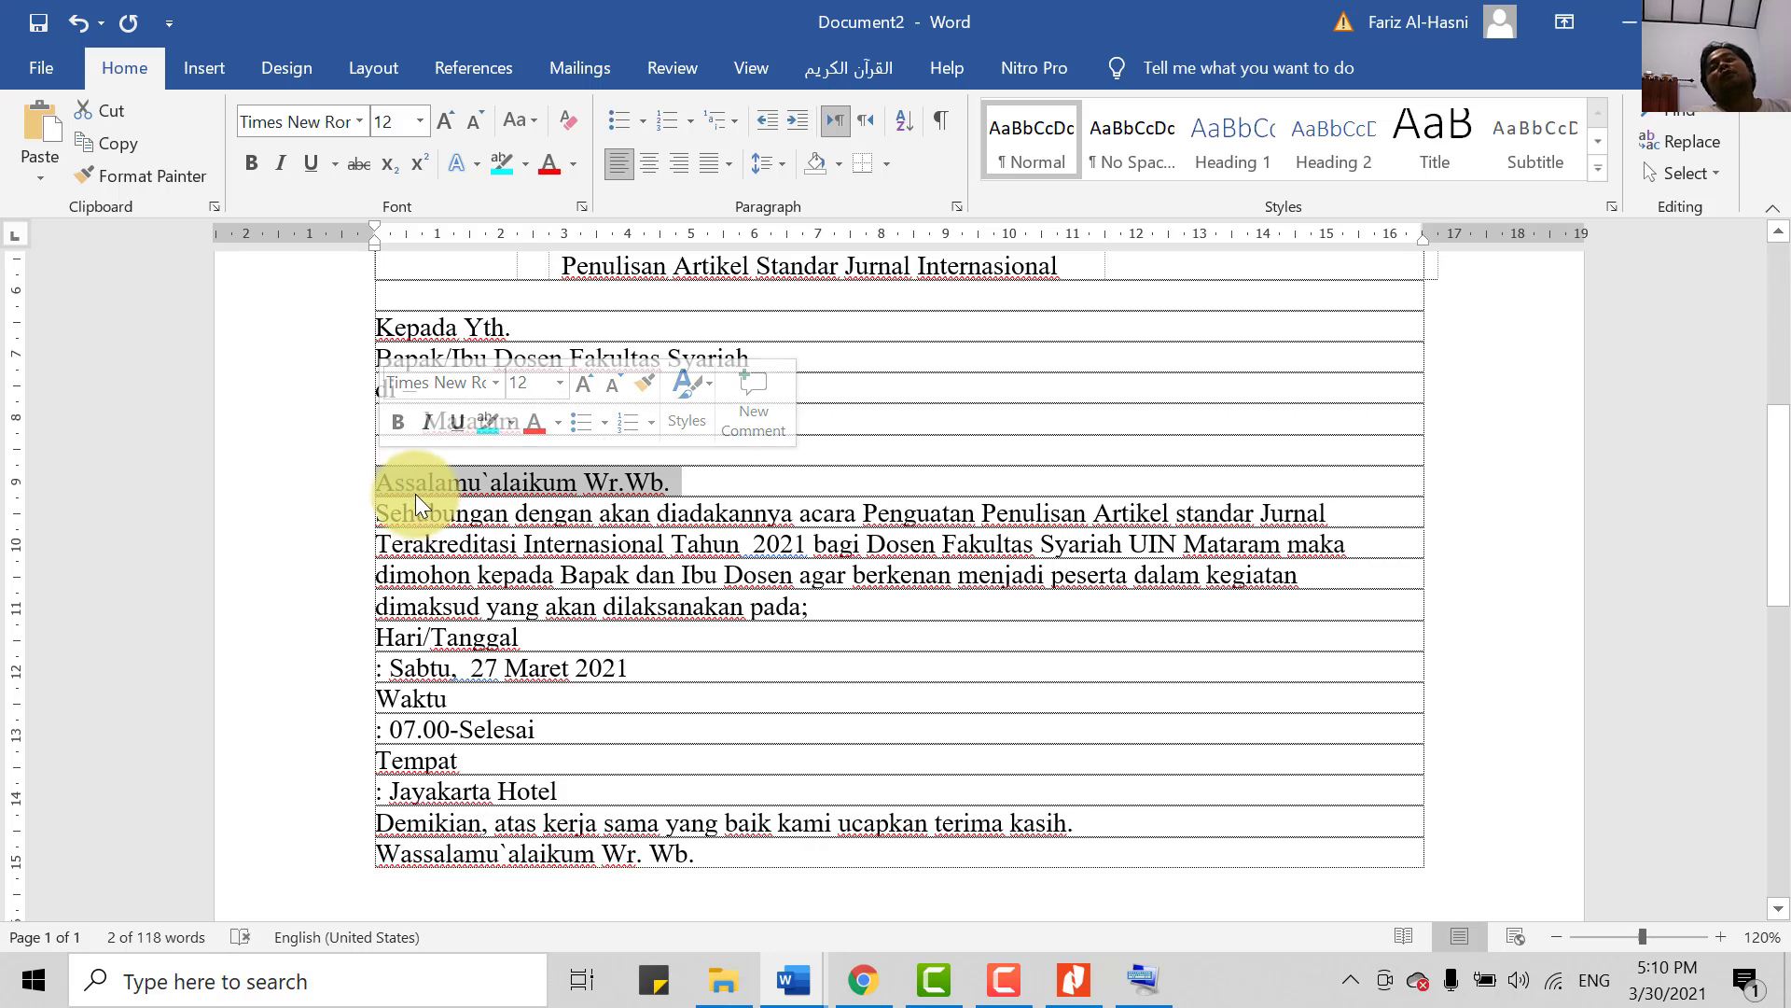
pyautogui.click(513, 514)
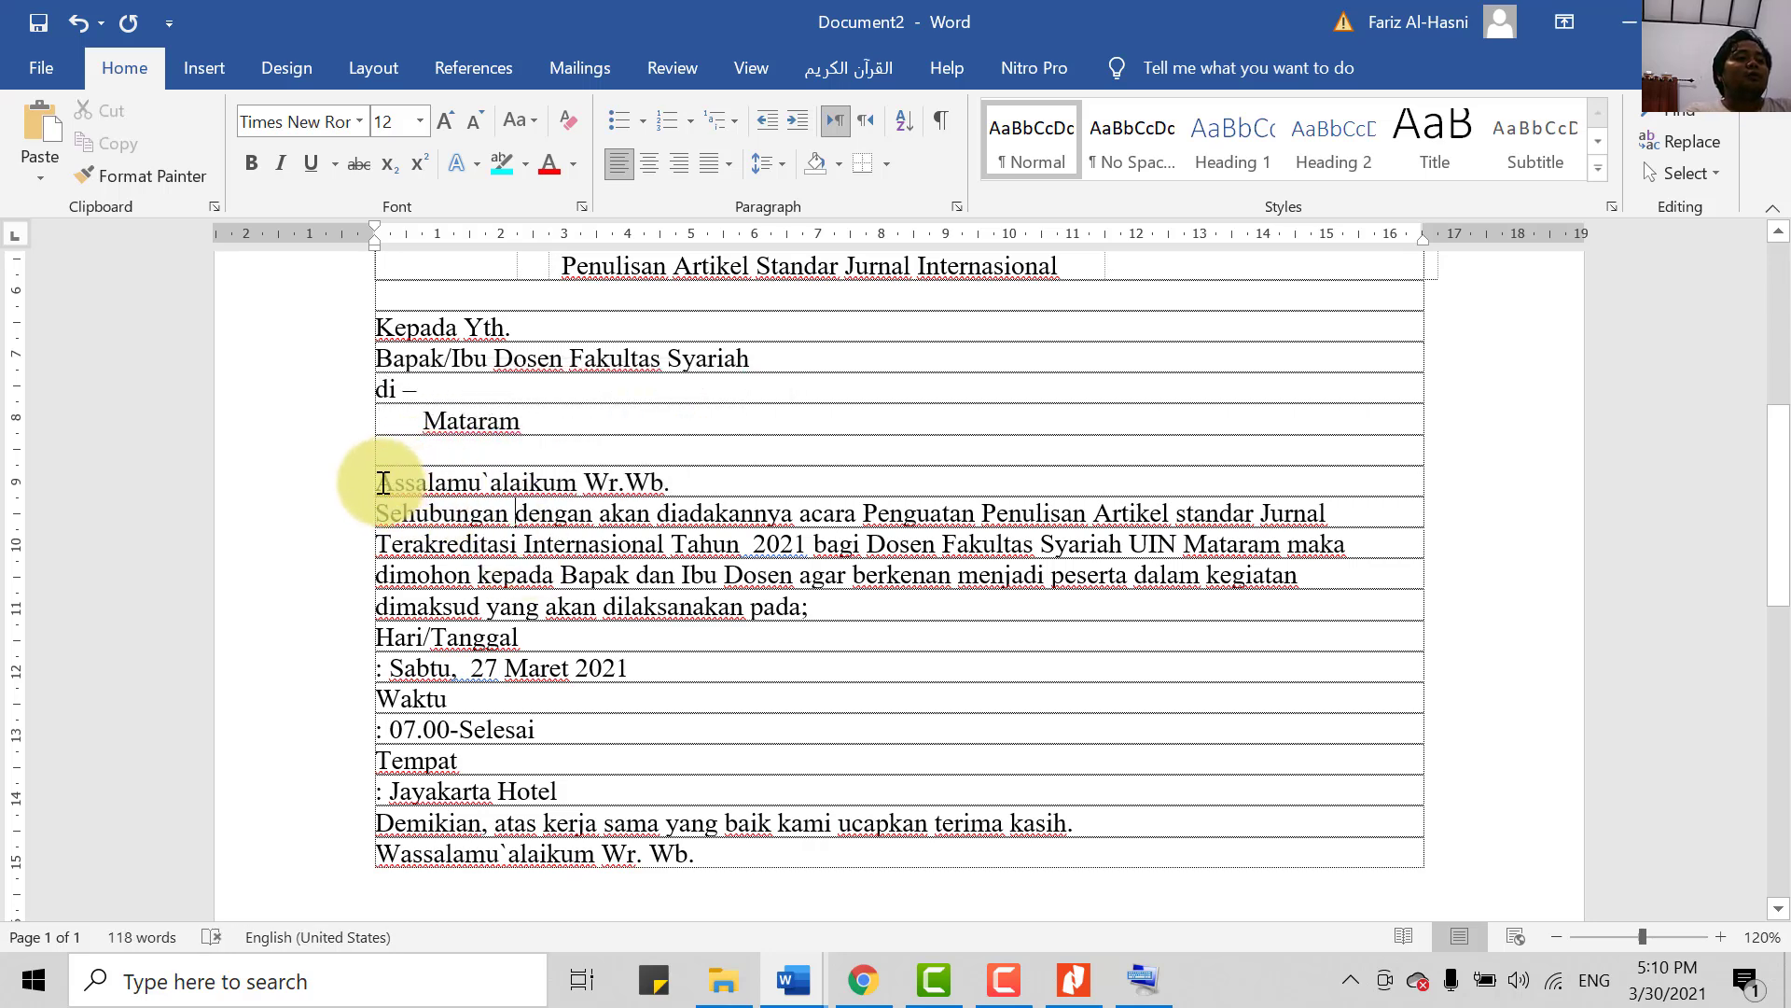
pyautogui.moveTo(378, 483); pyautogui.dragTo(669, 479)
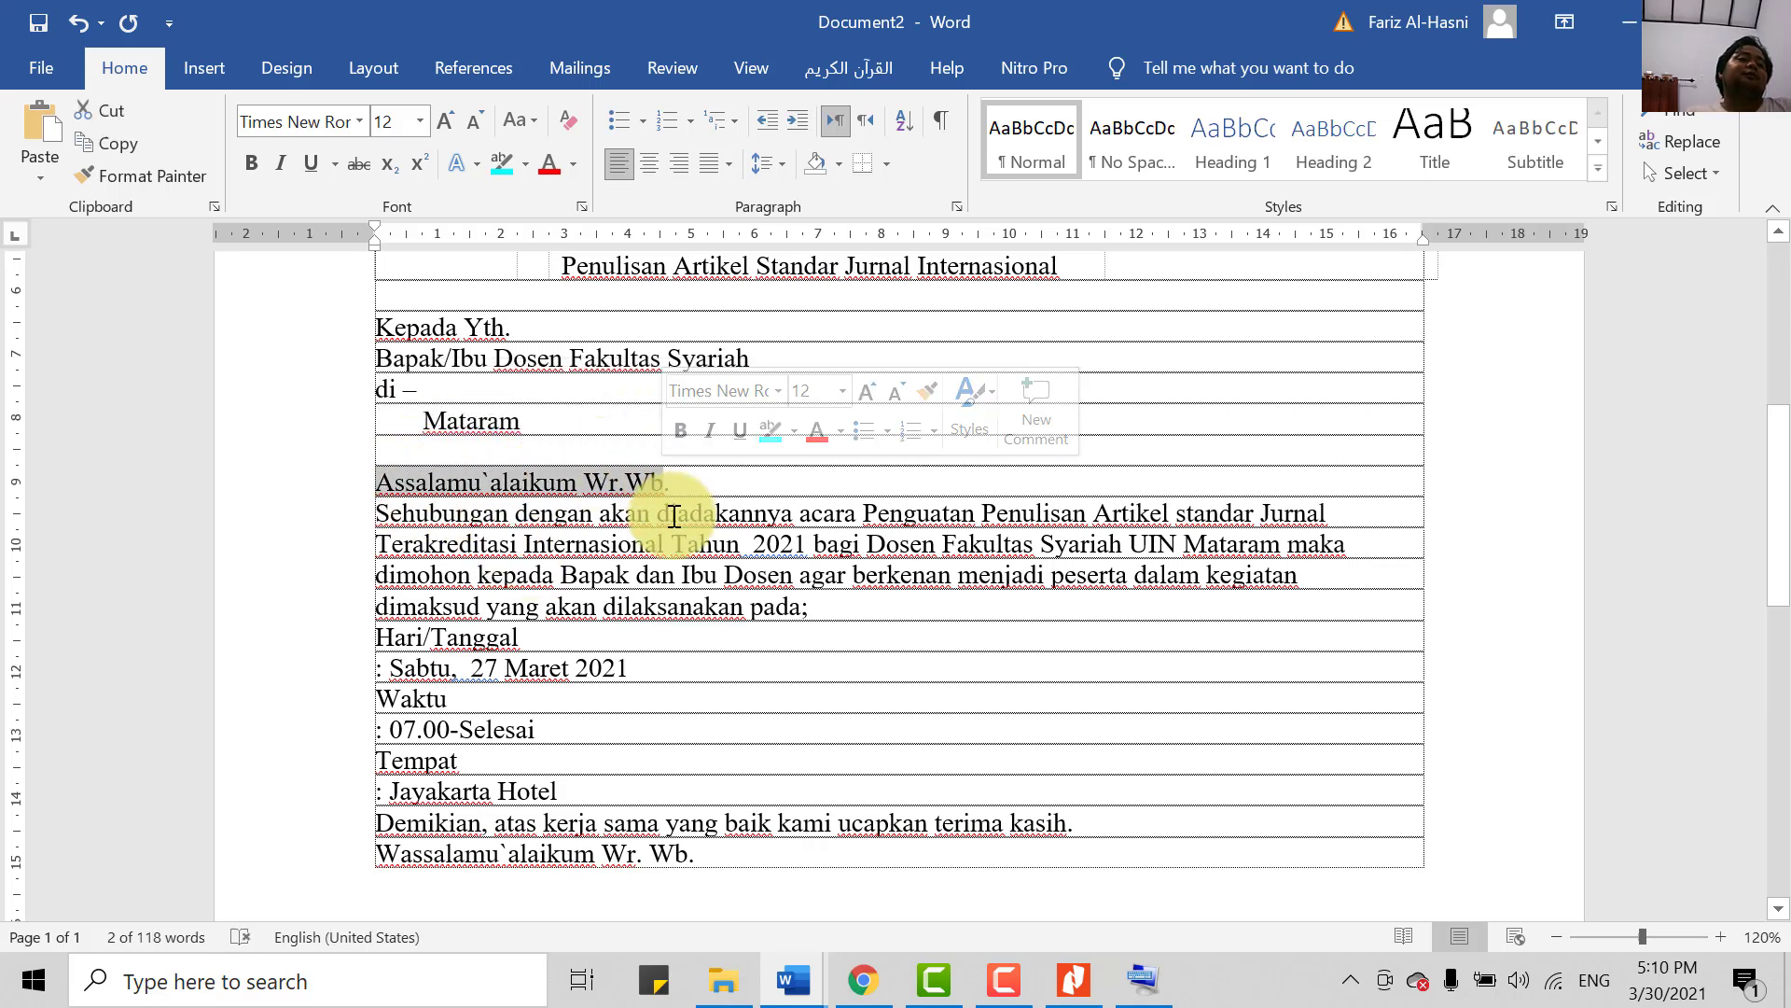
# - Make the Assalamu`alaikum Wr.Wb. greeting bold and italic
pyautogui.click(248, 163)
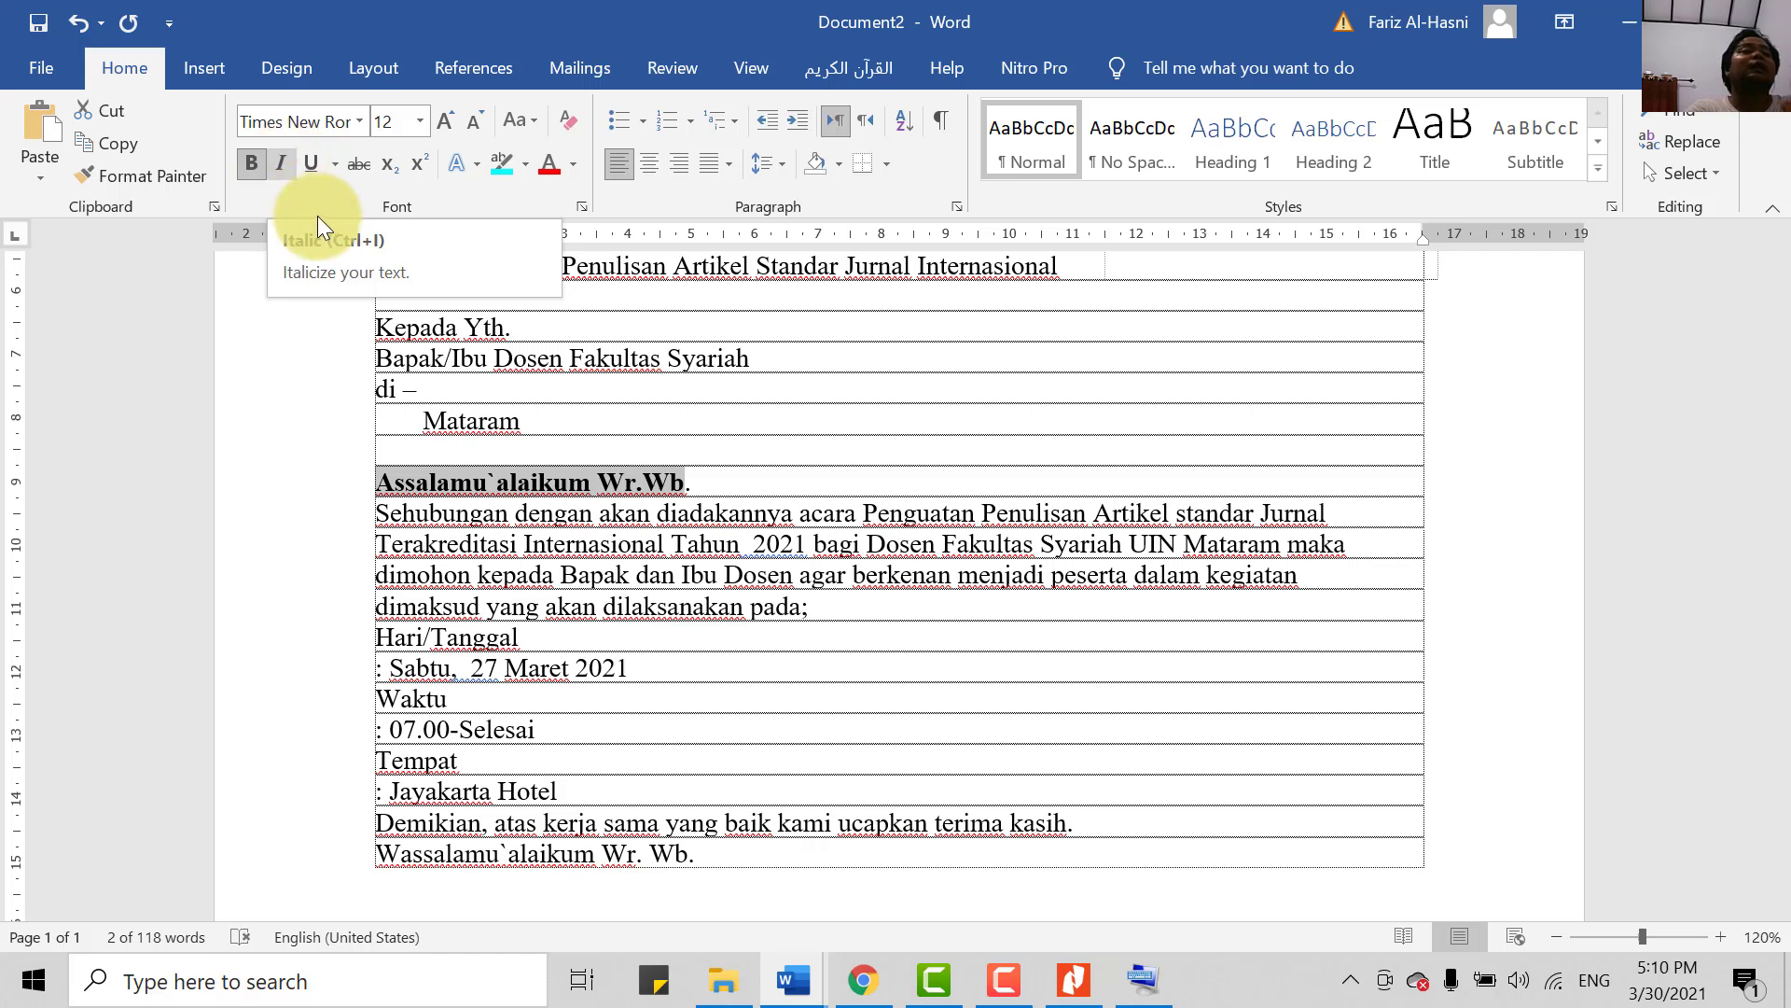
pyautogui.click(281, 165)
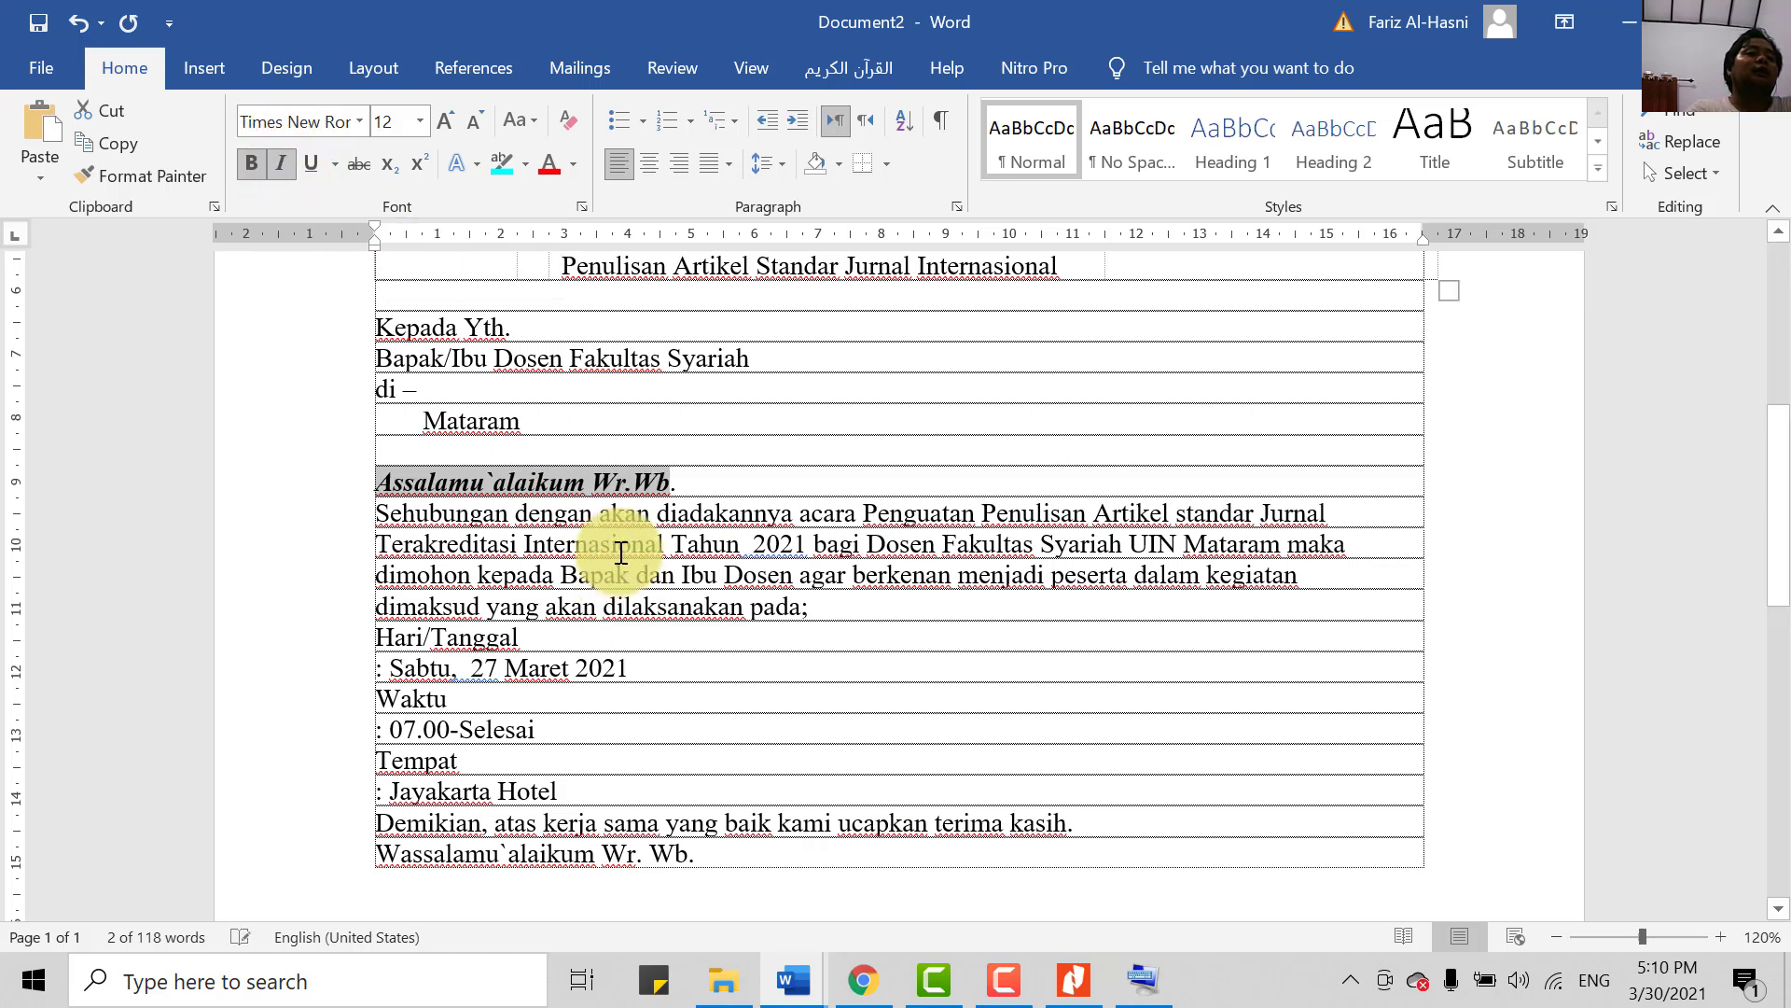
pyautogui.click(624, 515)
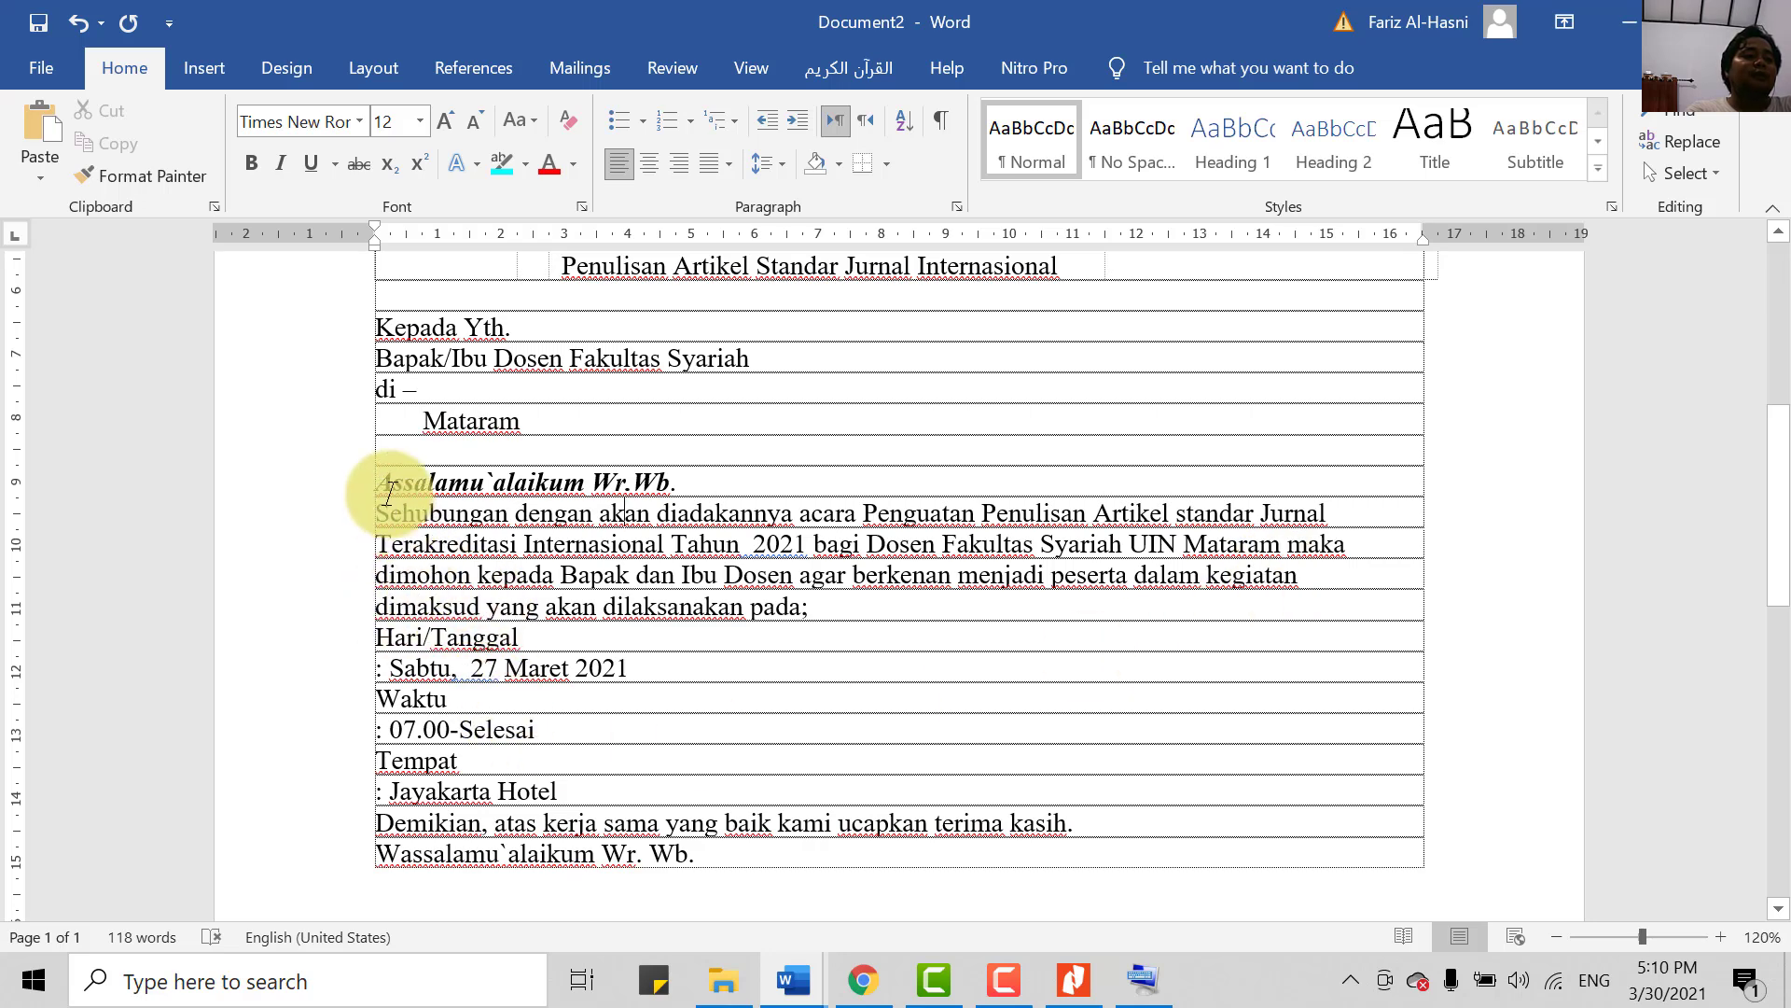
# - Justify the selected Sehubungan paragraph
pyautogui.moveTo(376, 513); pyautogui.dragTo(821, 612)
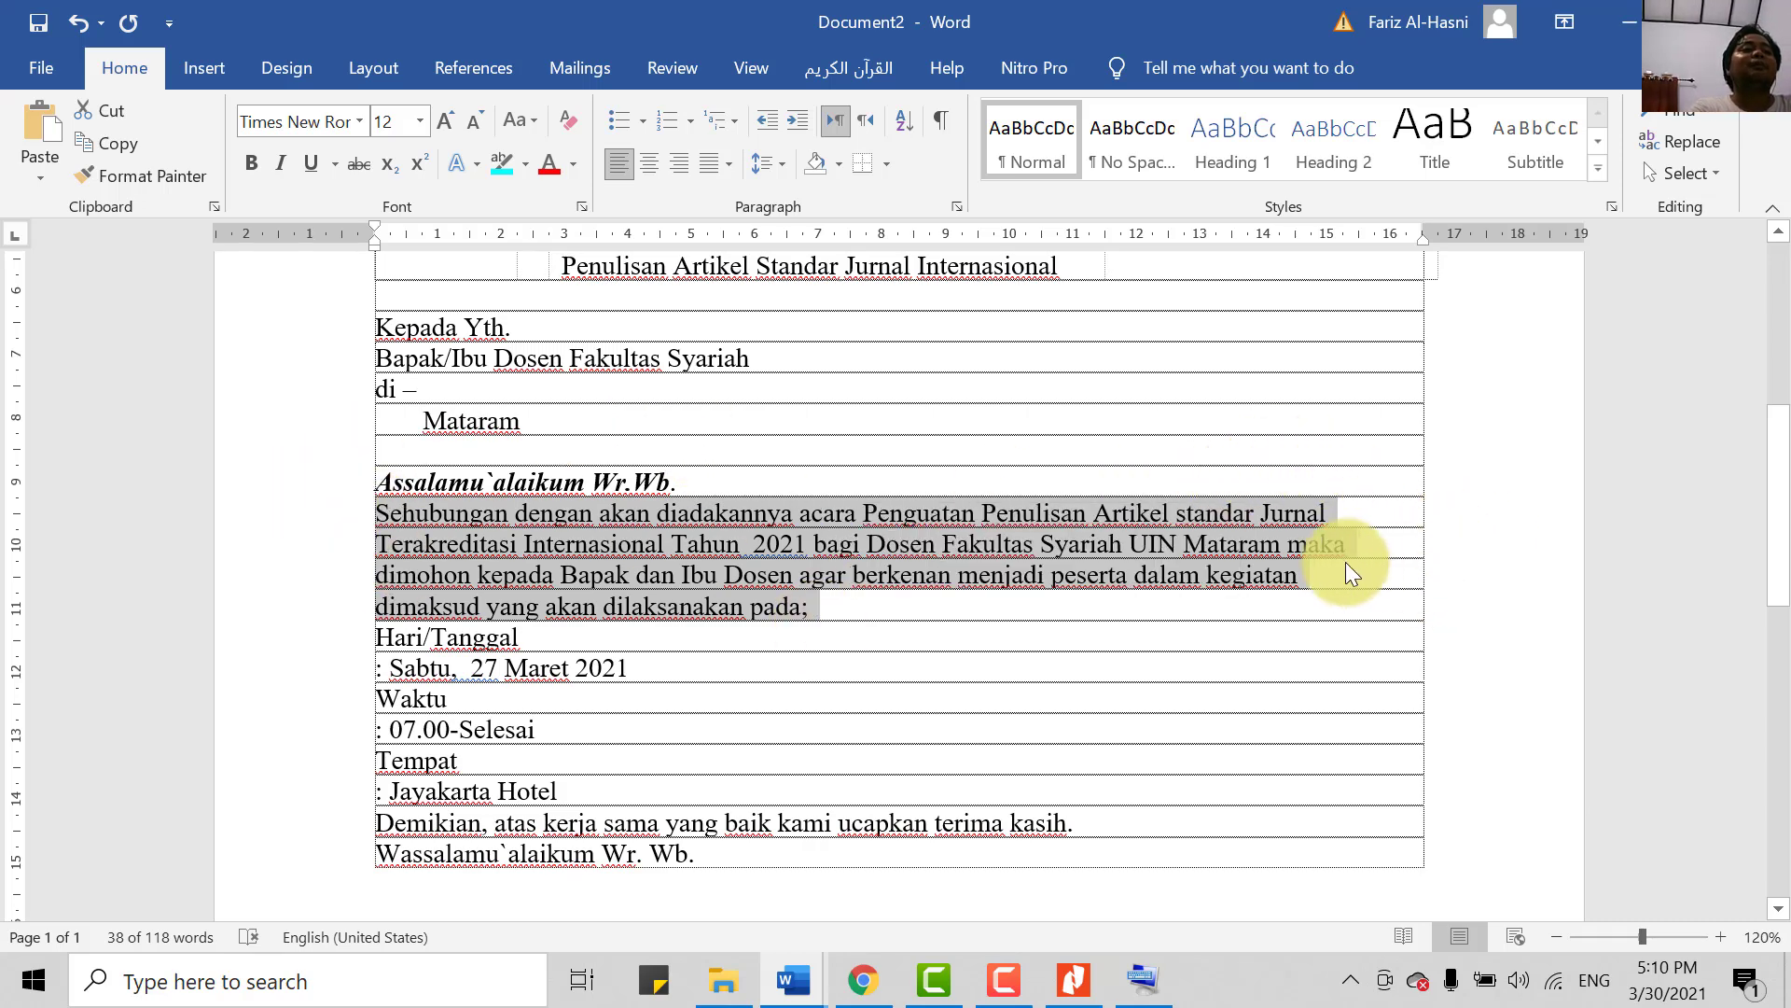
pyautogui.click(711, 169)
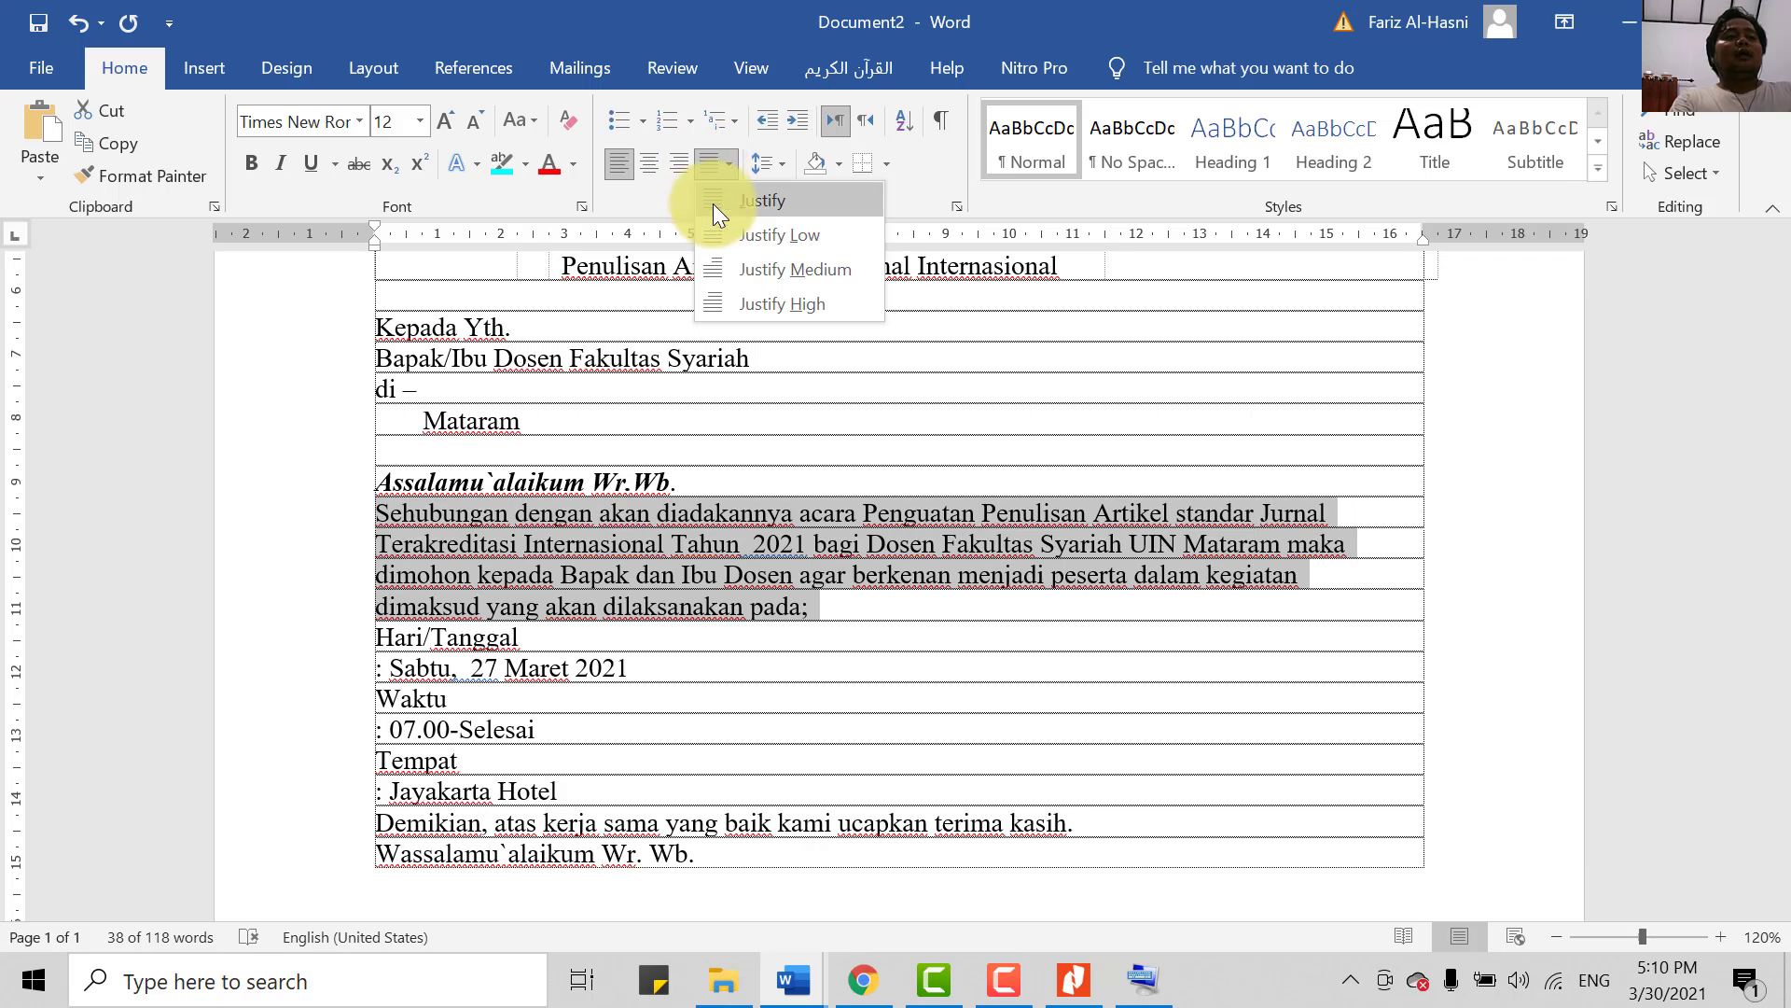
pyautogui.click(712, 203)
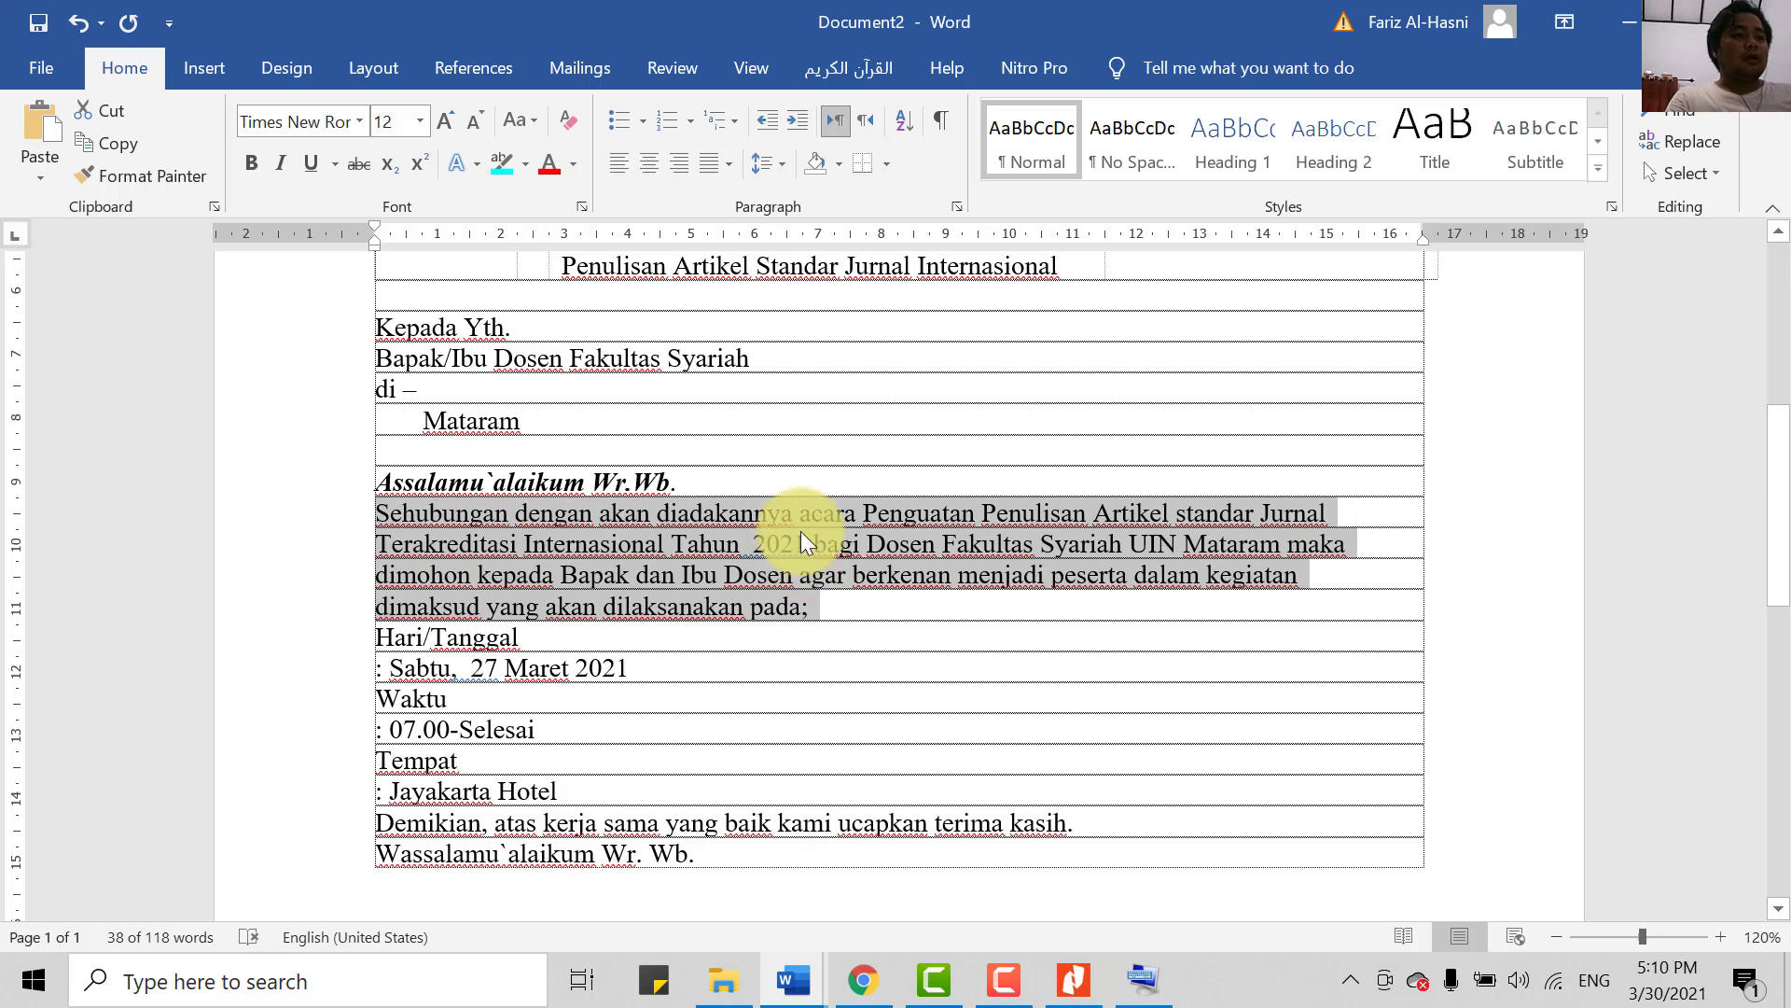
pyautogui.click(1139, 508)
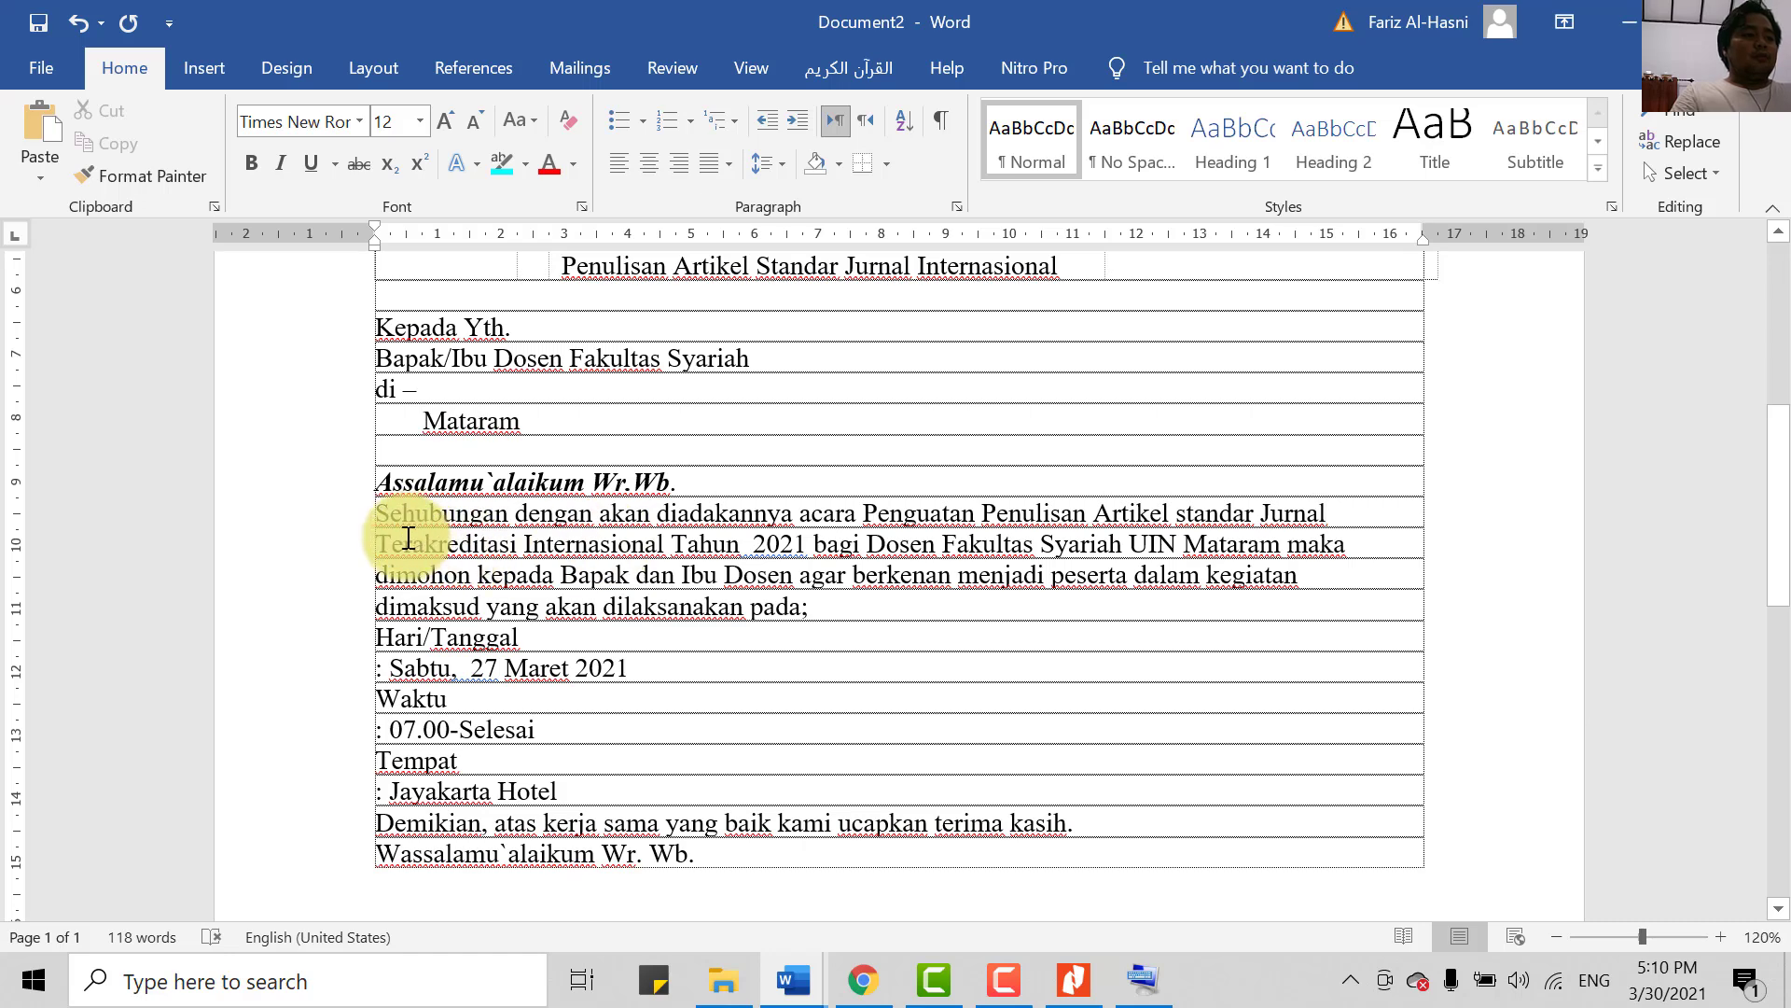
# - Remove the line breaks before Terakreditasi, dimohon and dimaksud, then left-align the paragraph
pyautogui.press('BackSpace')
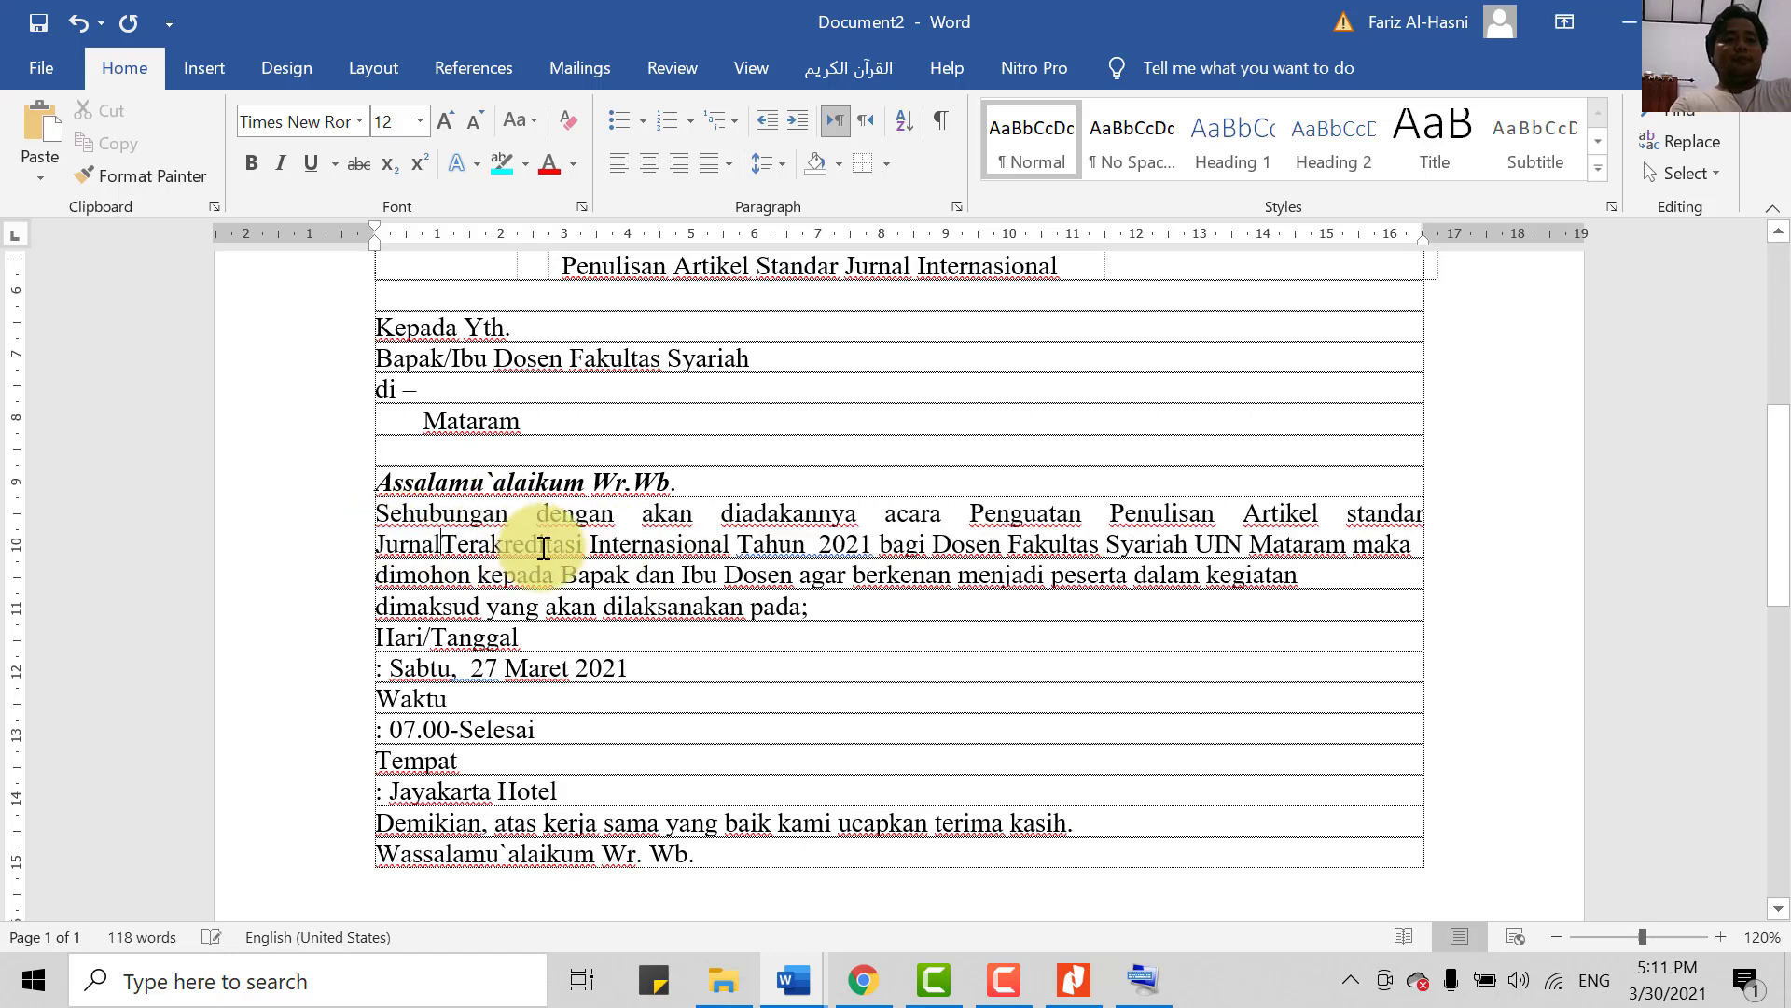
pyautogui.click(383, 571)
pyautogui.press('BackSpace')
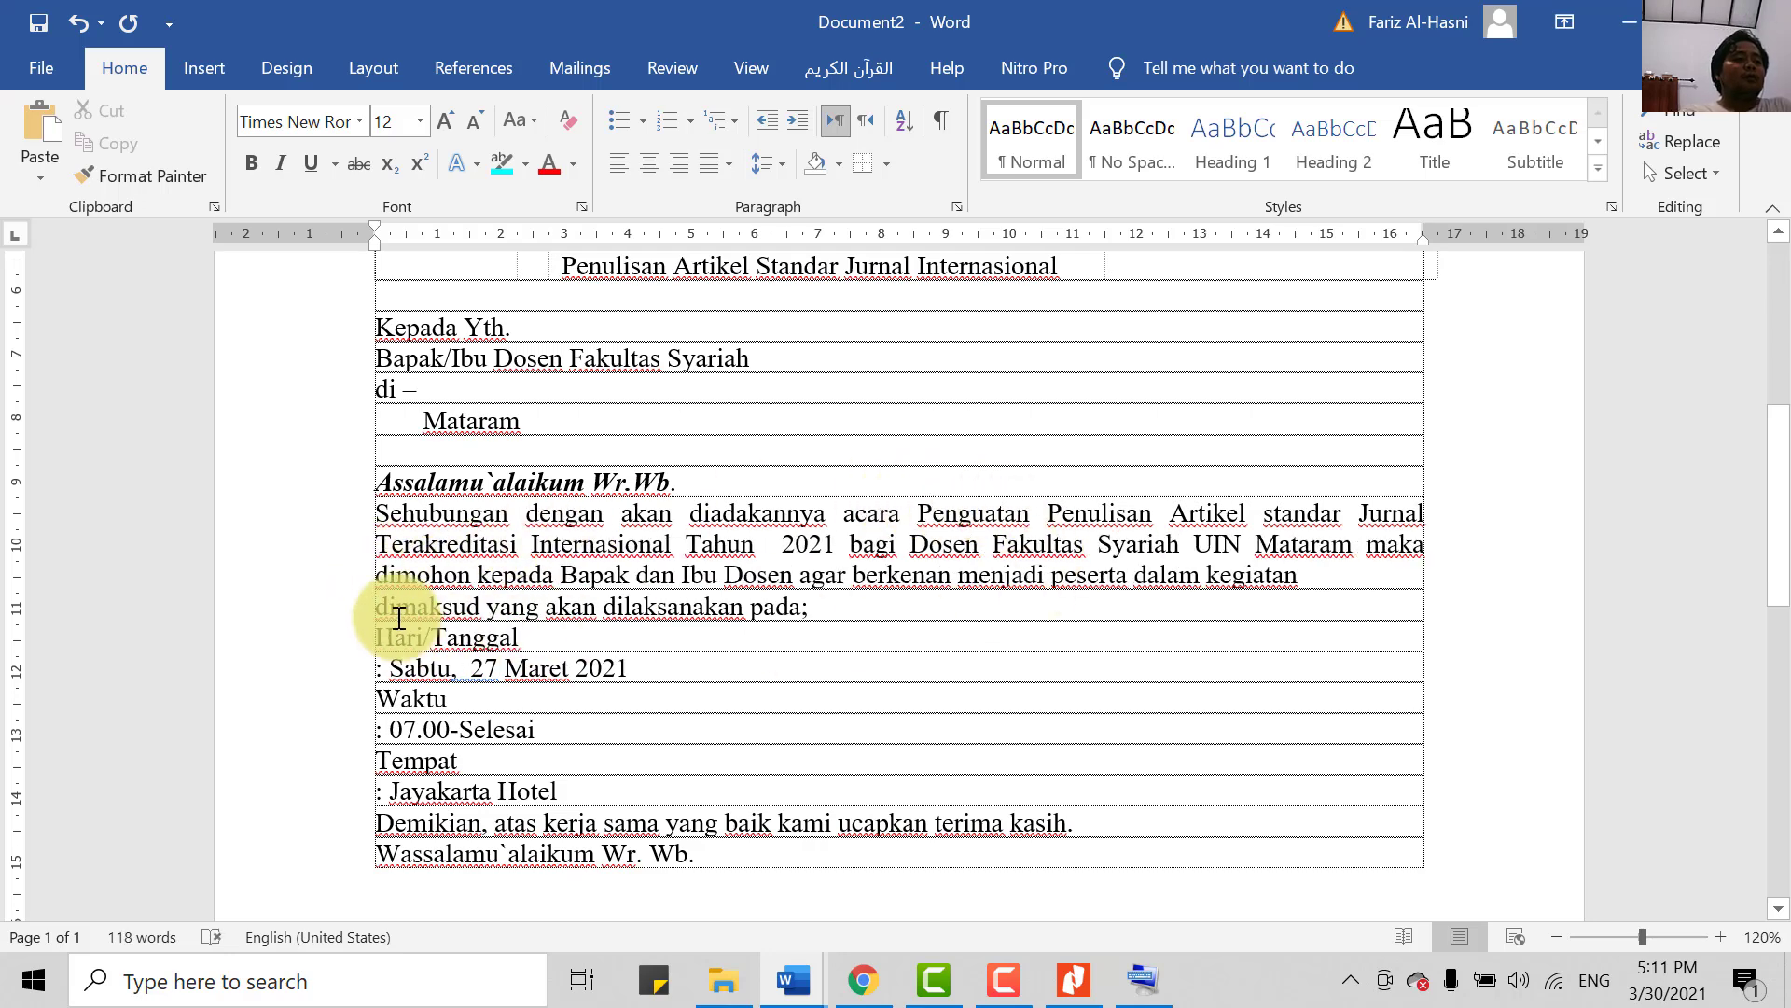
pyautogui.press('BackSpace')
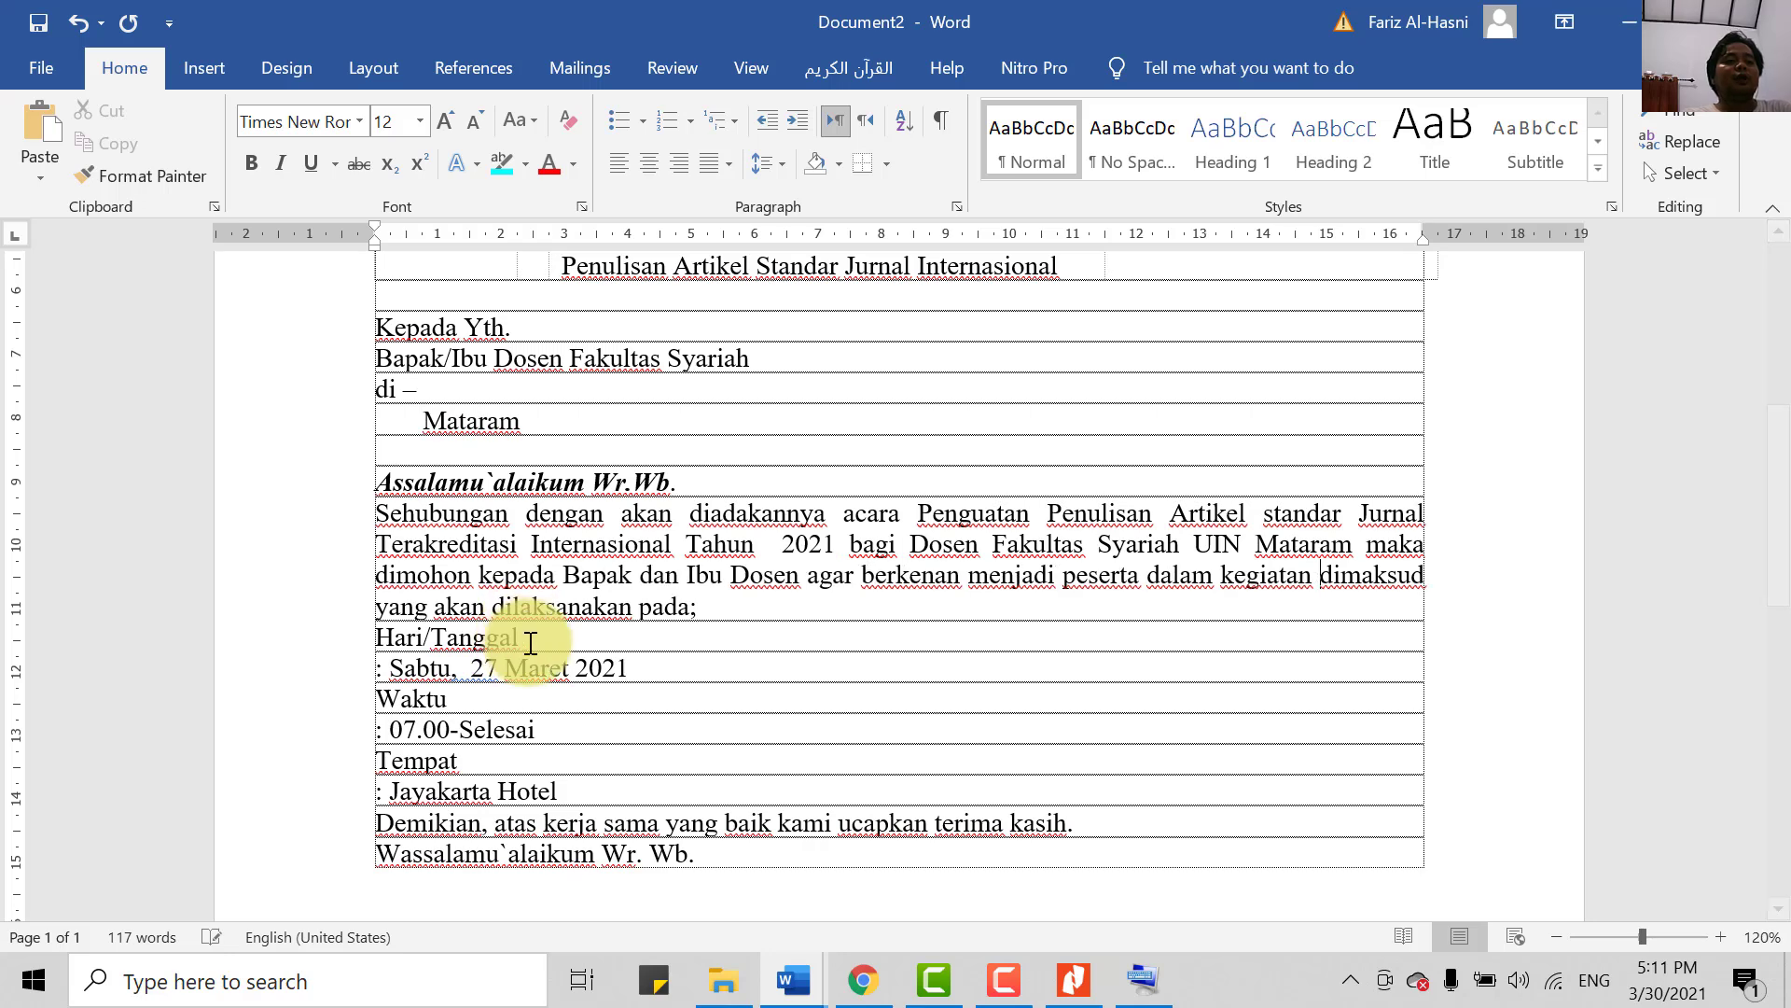
pyautogui.tripleClick(380, 516)
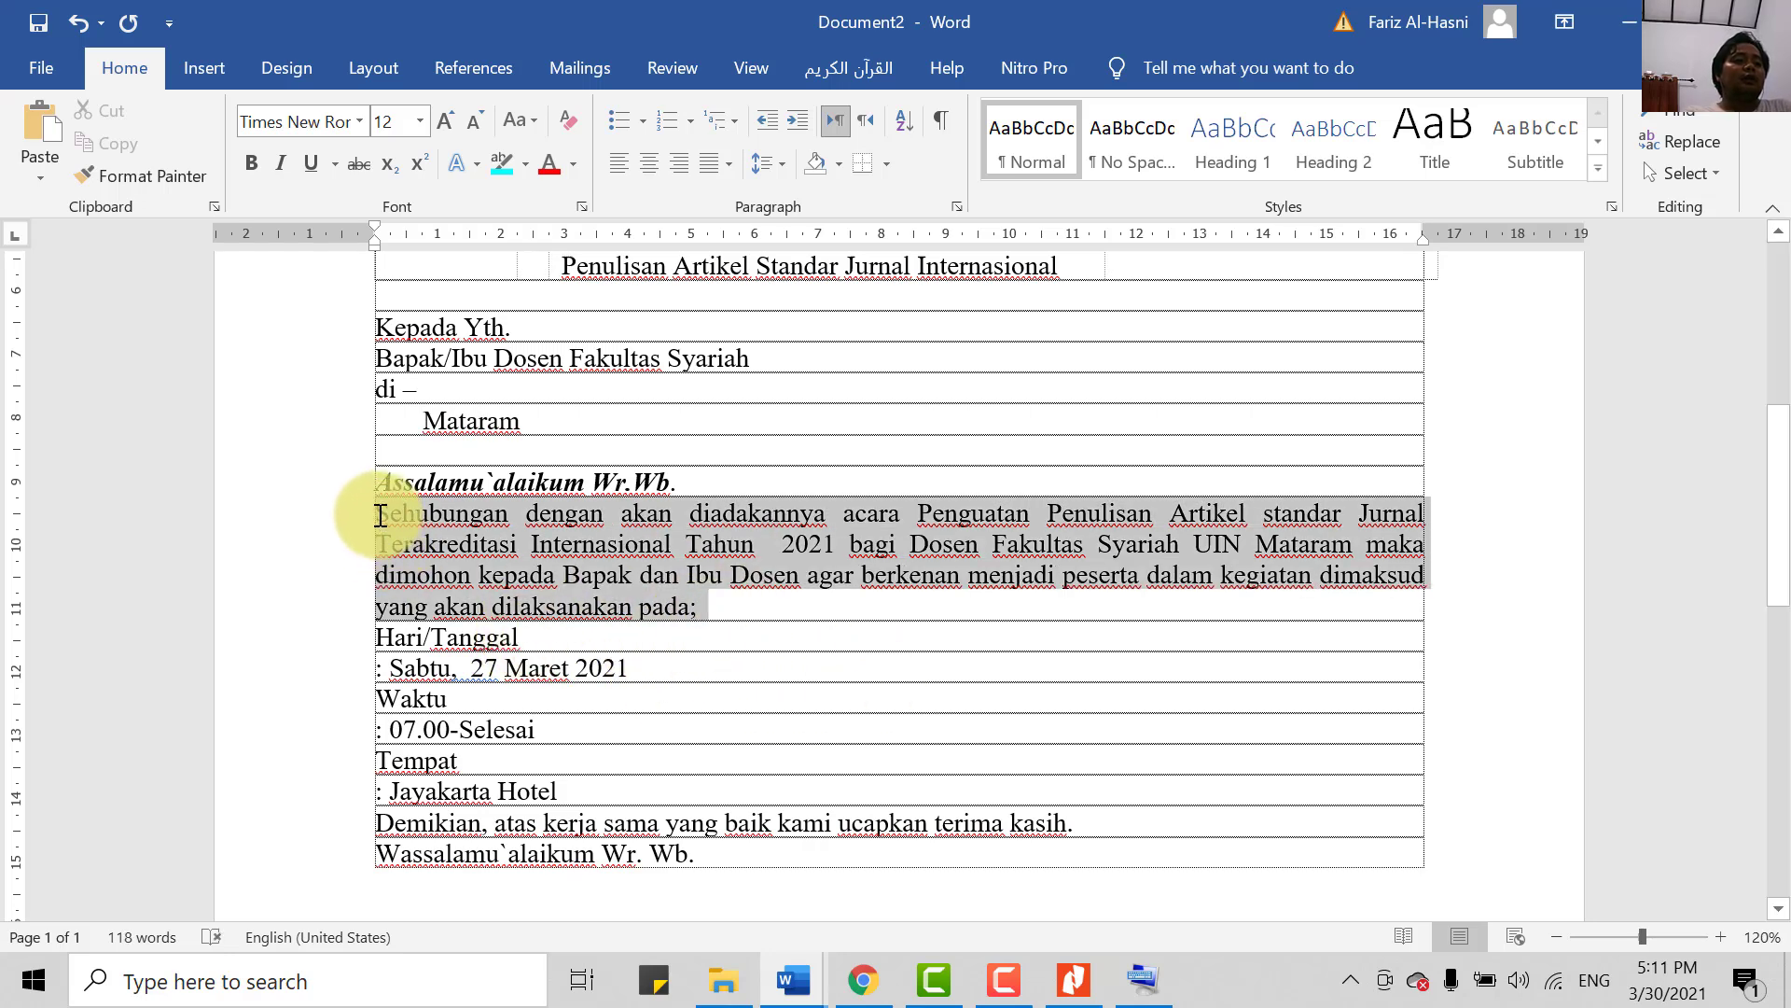
pyautogui.hotkey('ctrl', 'l')
pyautogui.click(851, 628)
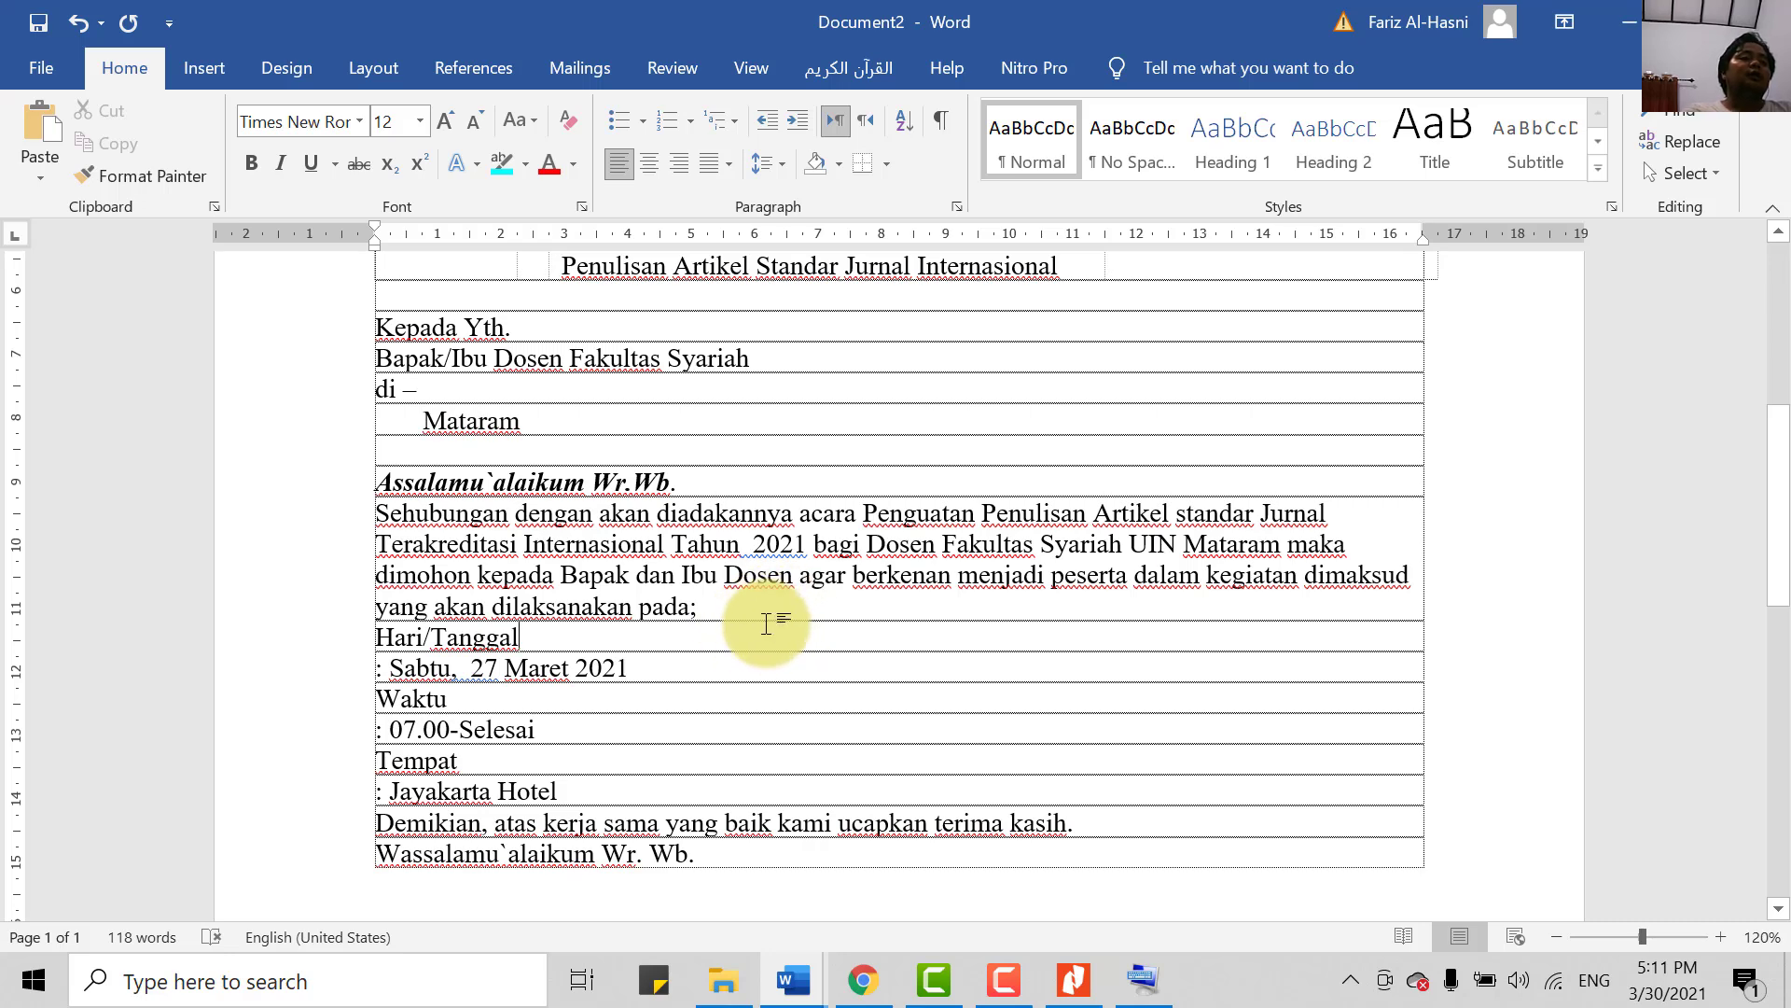
# - Set the Sehubungan paragraph to Justify alignment
pyautogui.moveTo(732, 617); pyautogui.dragTo(442, 507)
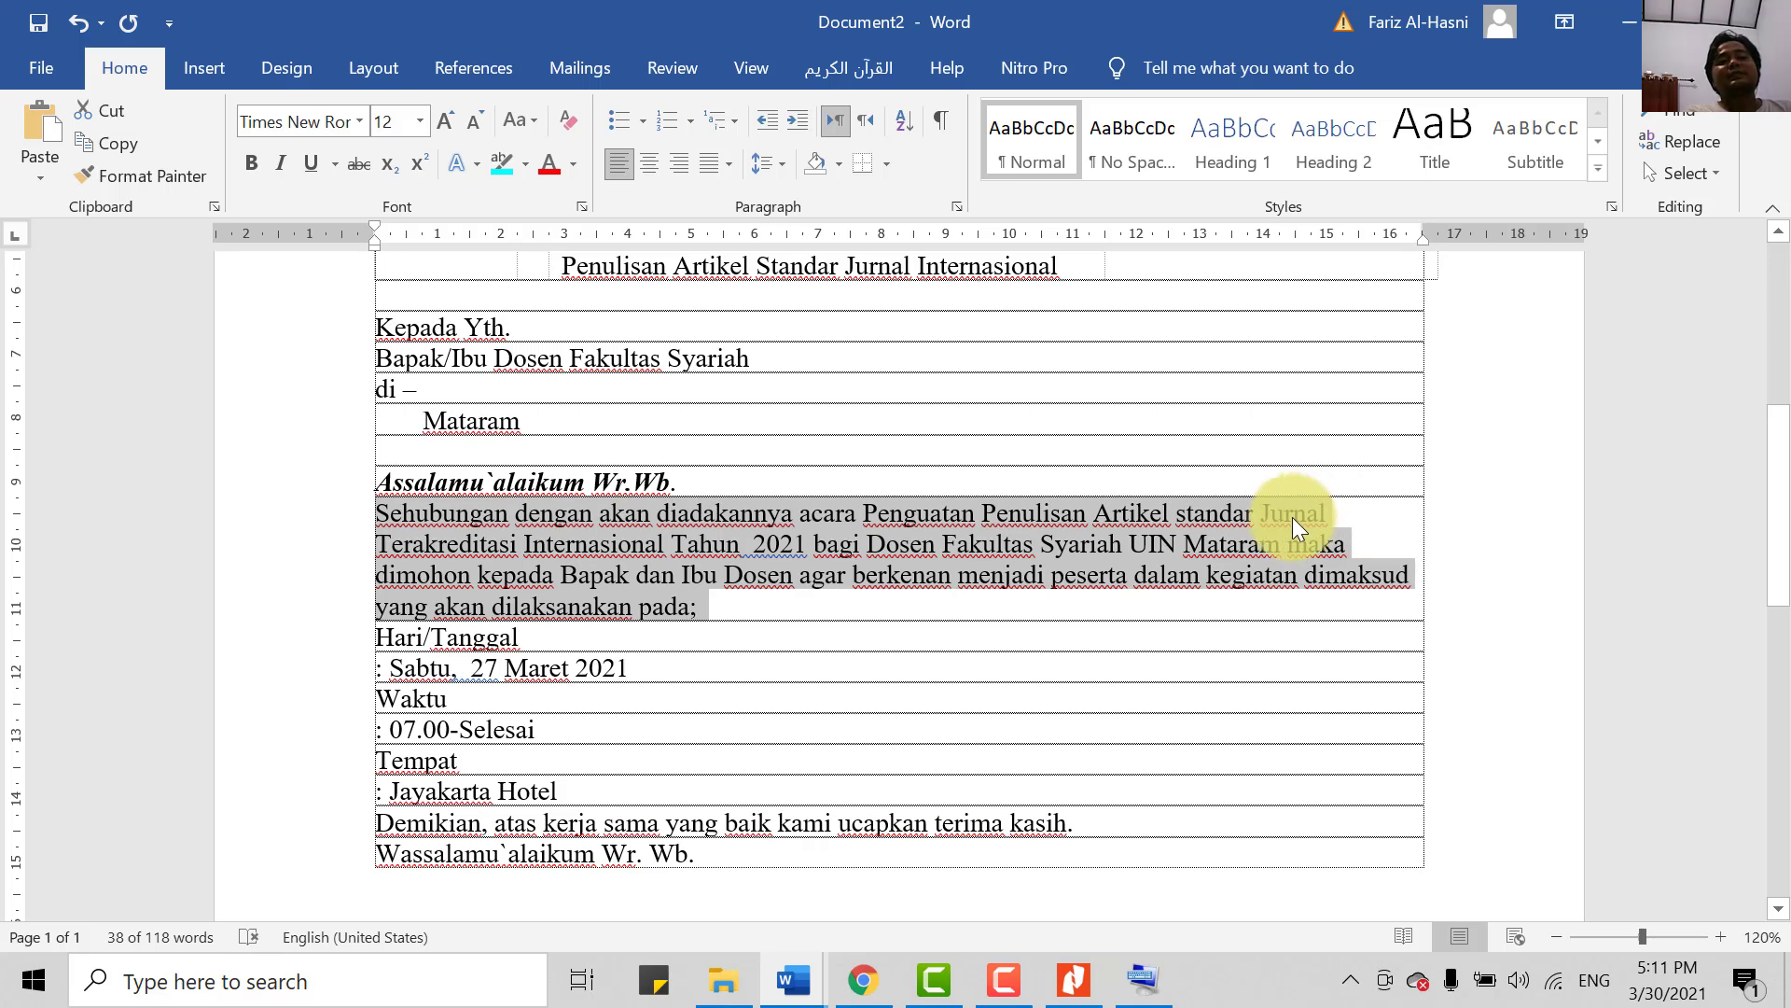
pyautogui.click(728, 165)
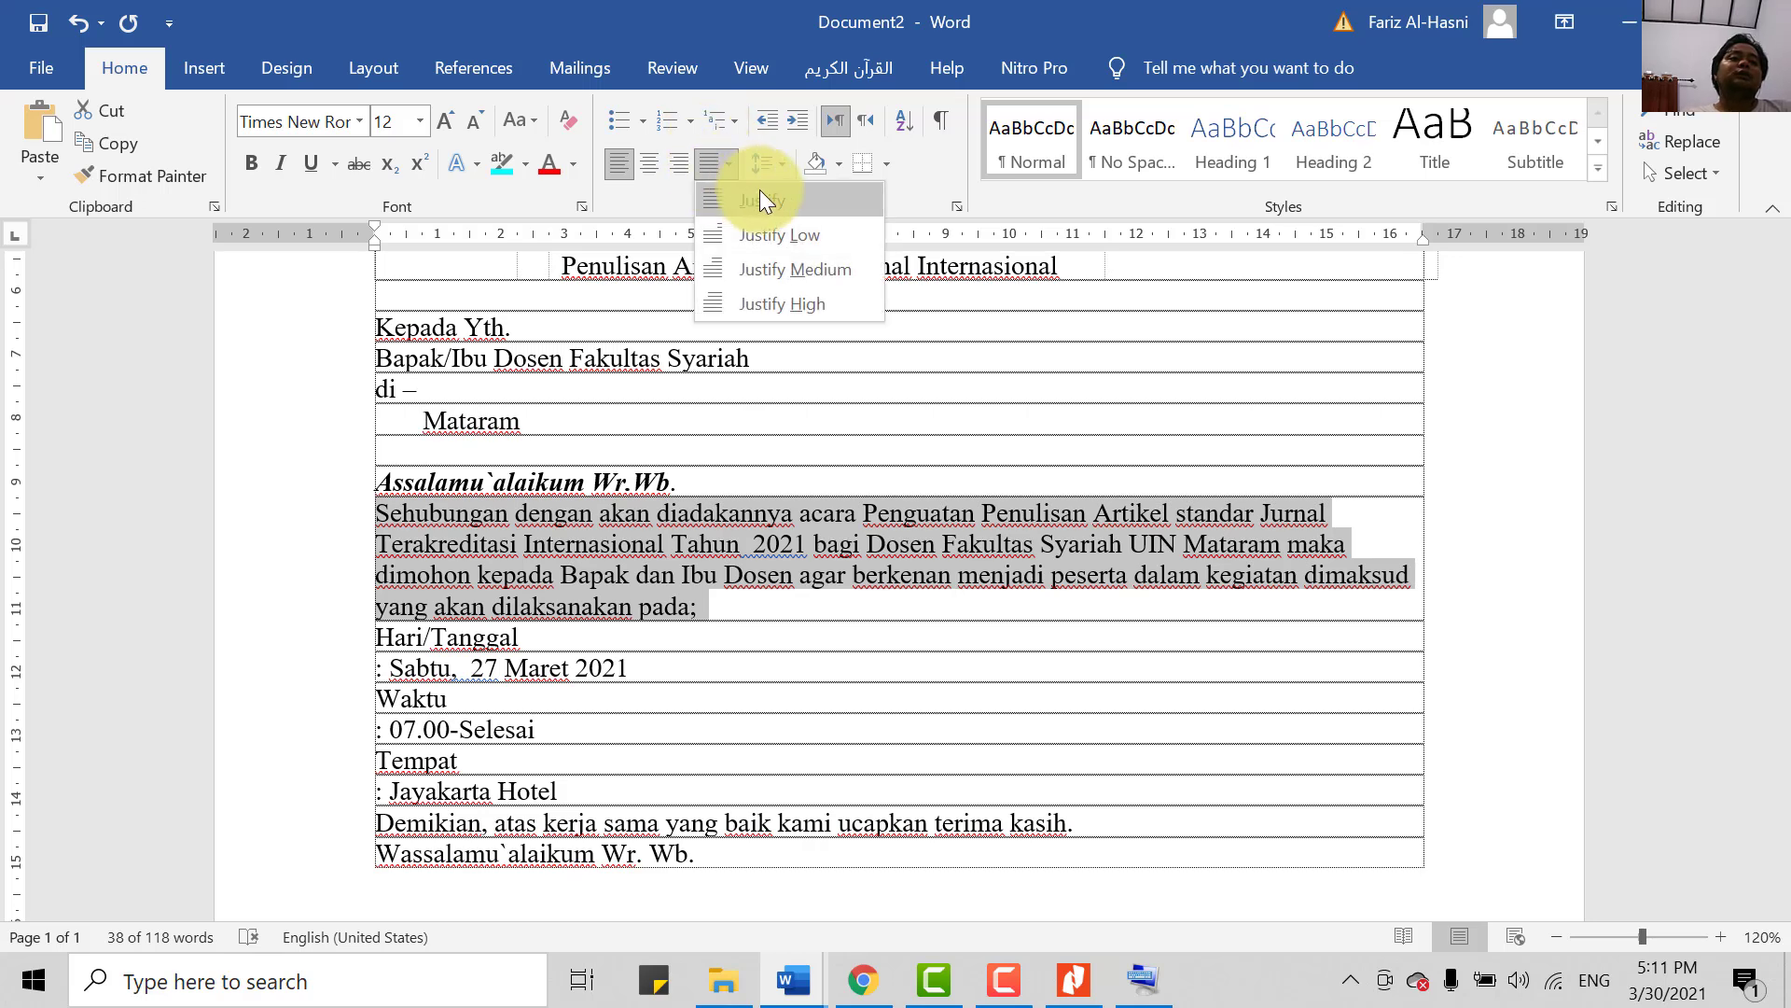
pyautogui.click(759, 189)
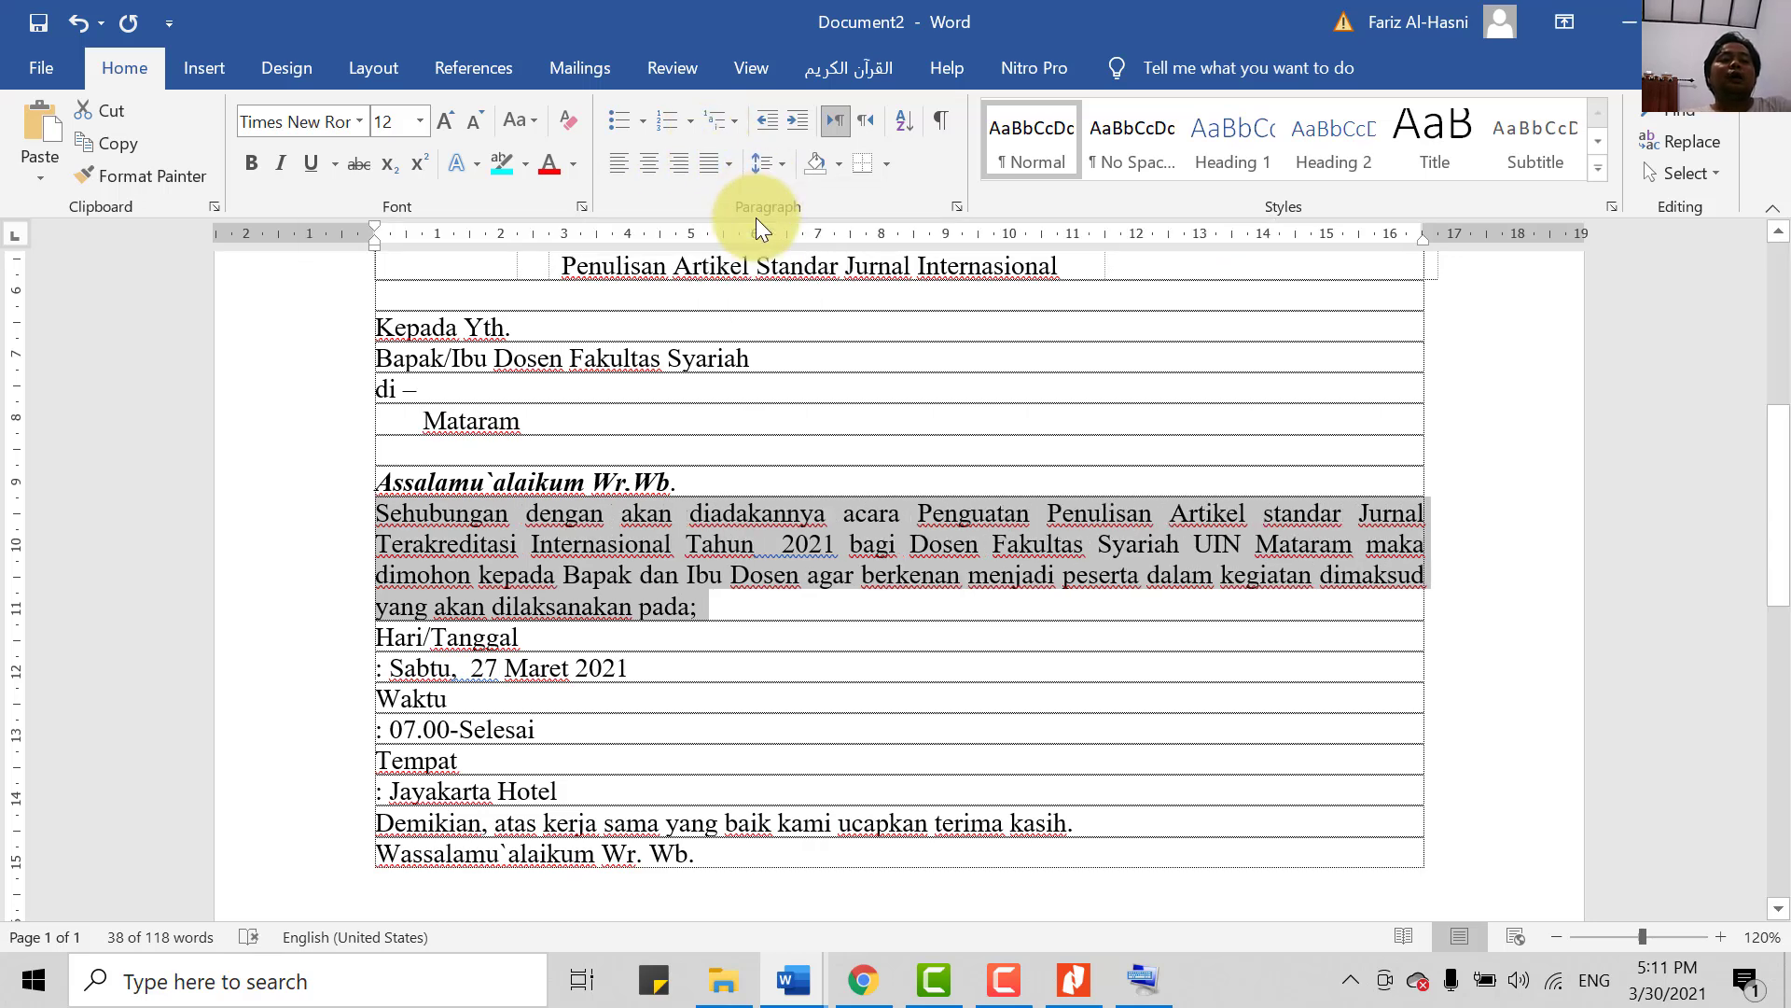
pyautogui.click(1146, 976)
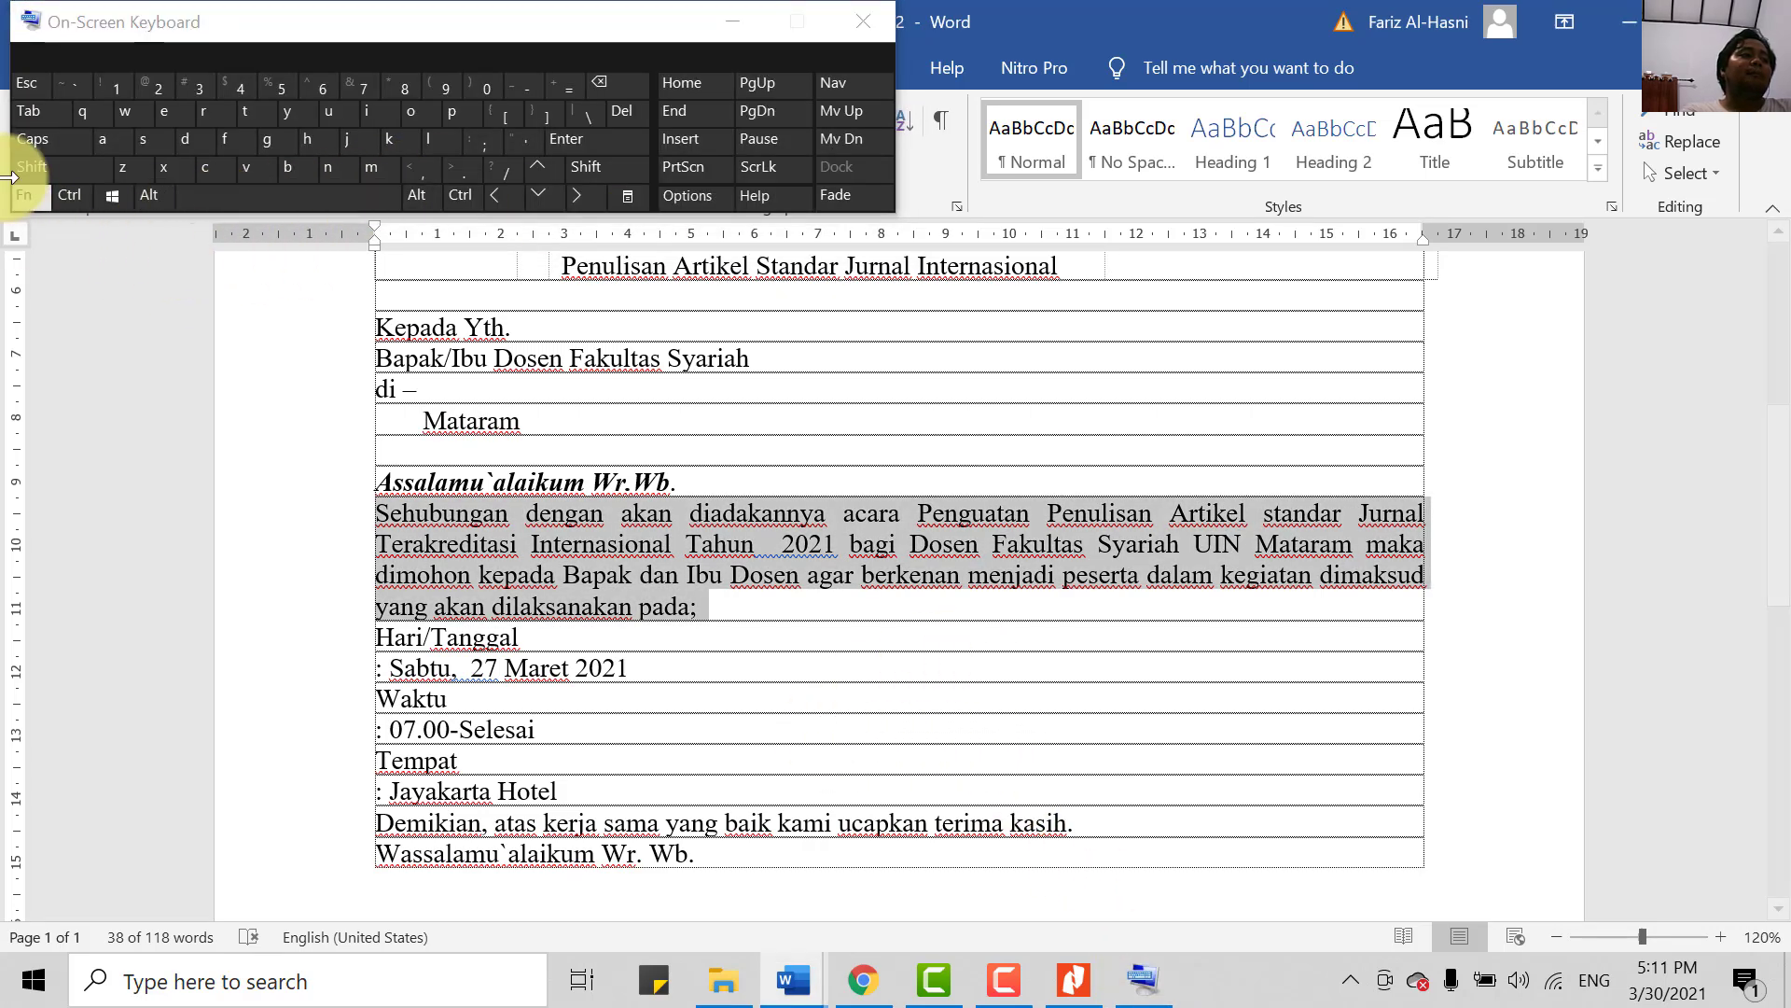
pyautogui.click(65, 200)
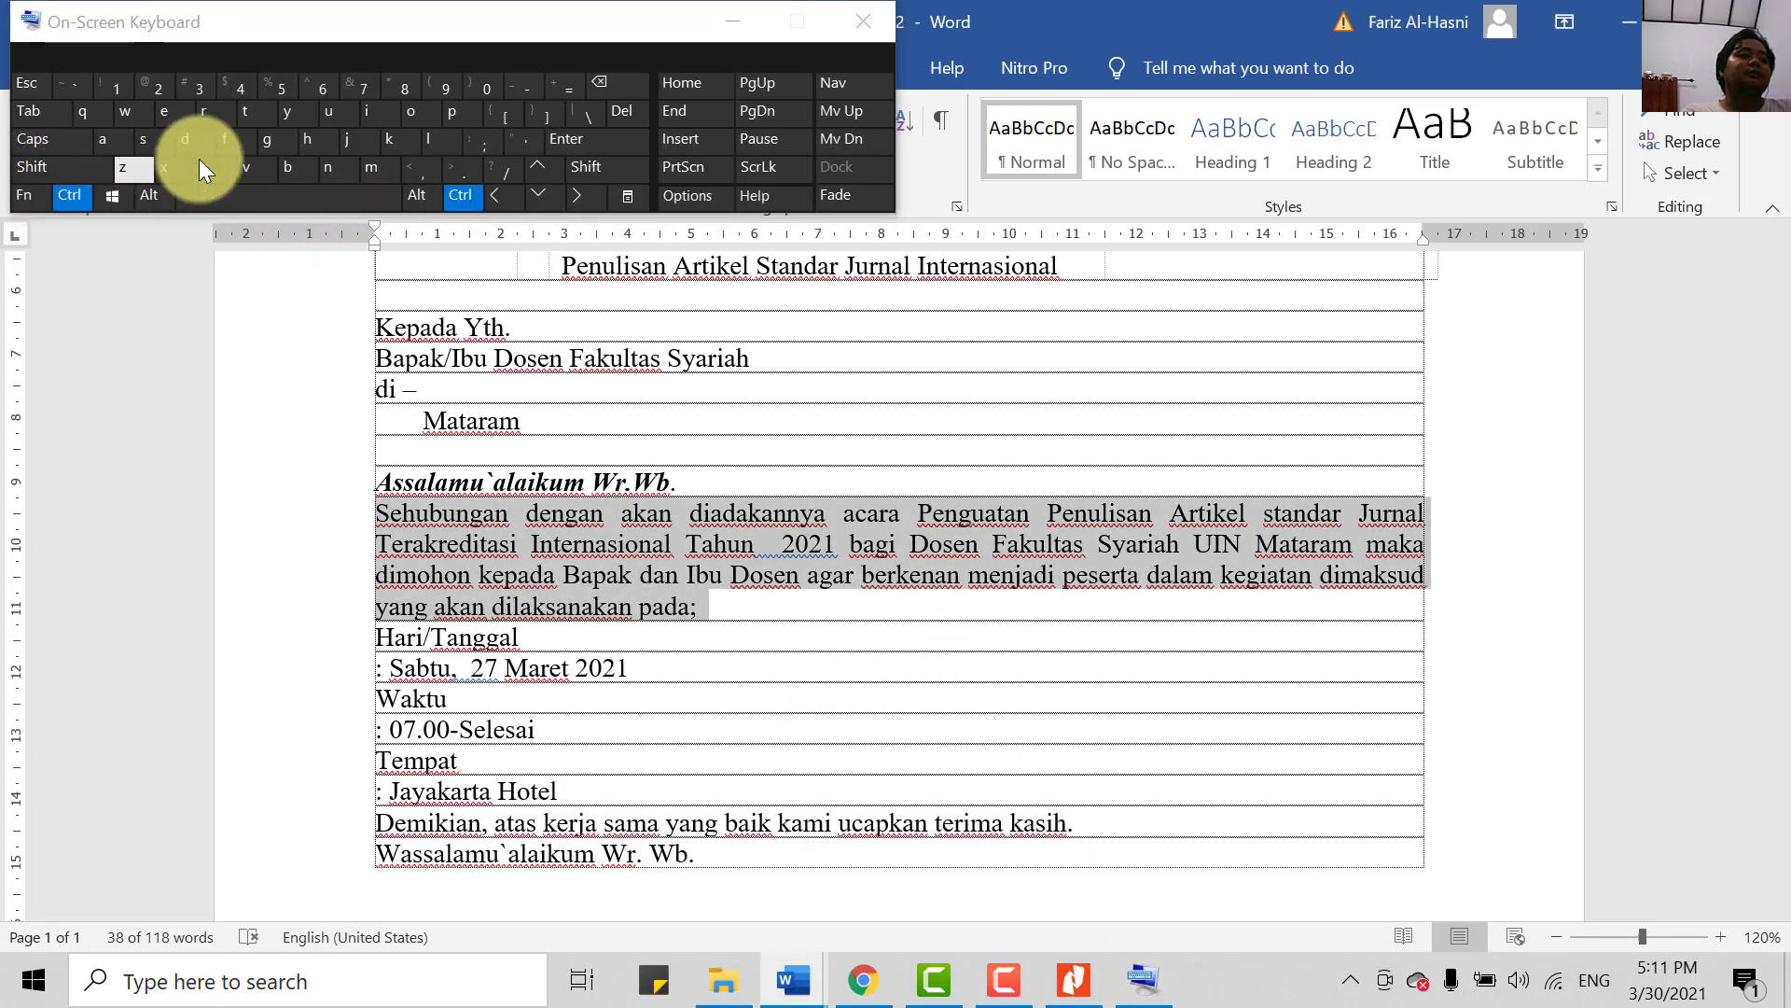
pyautogui.click(351, 140)
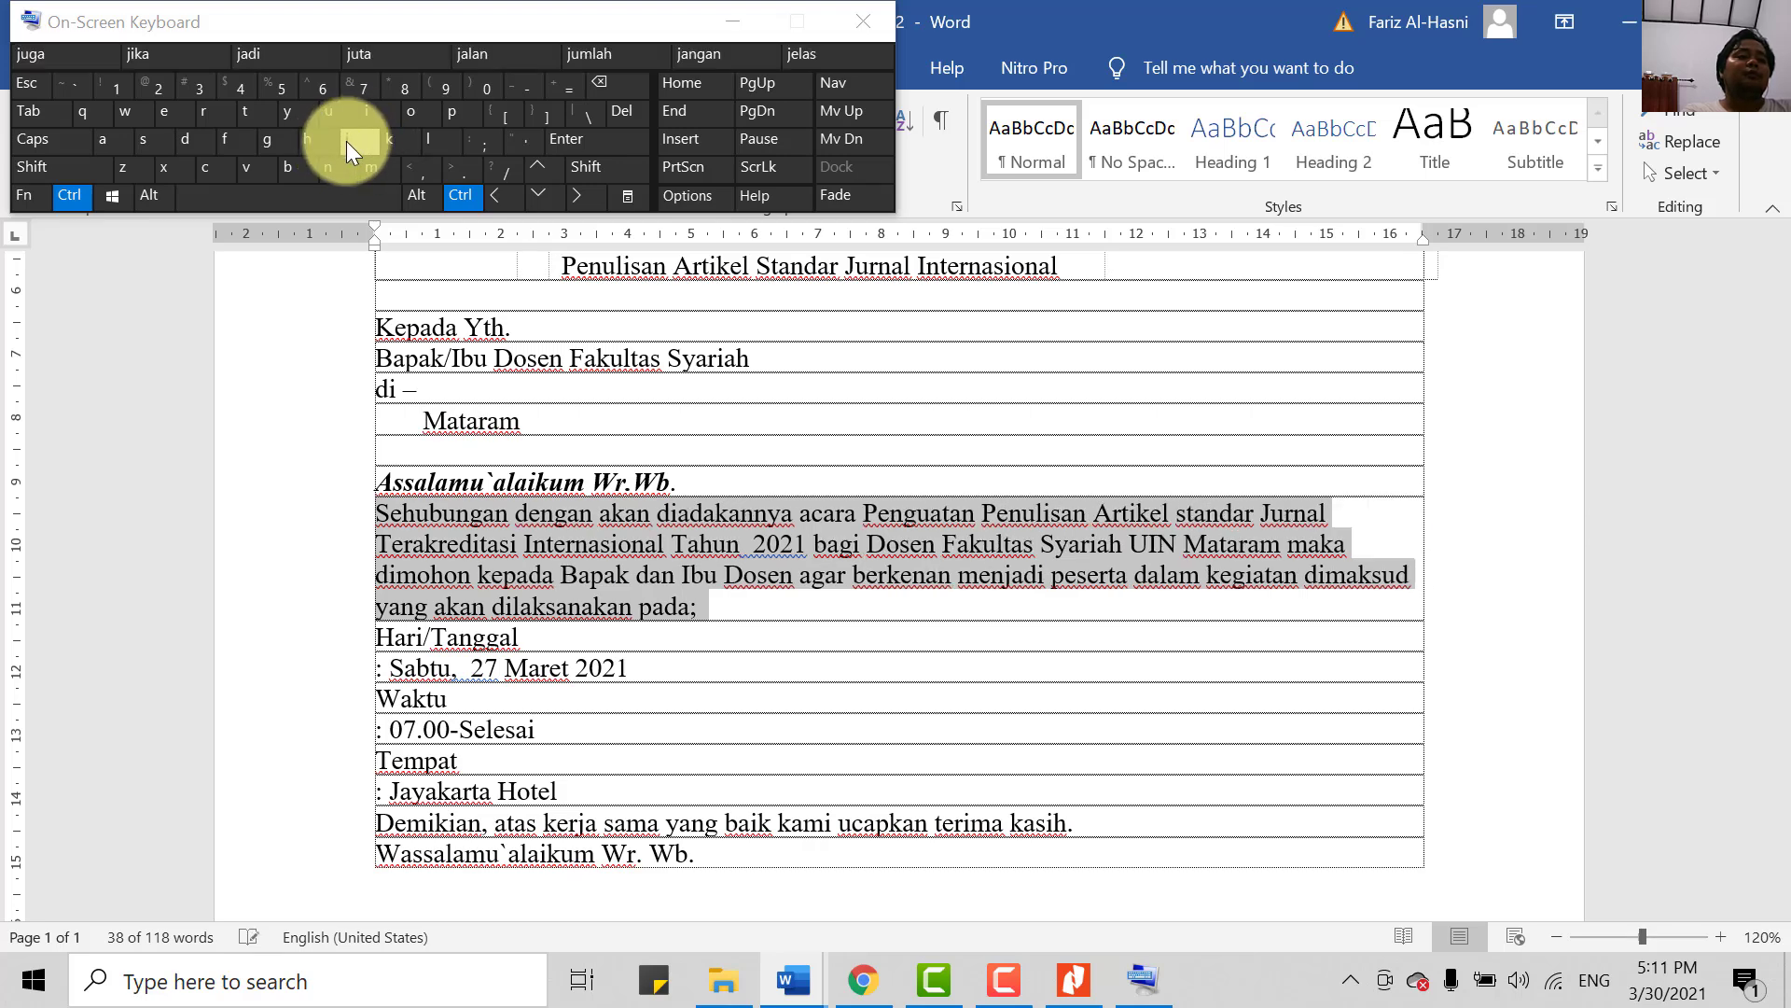
pyautogui.click(345, 141)
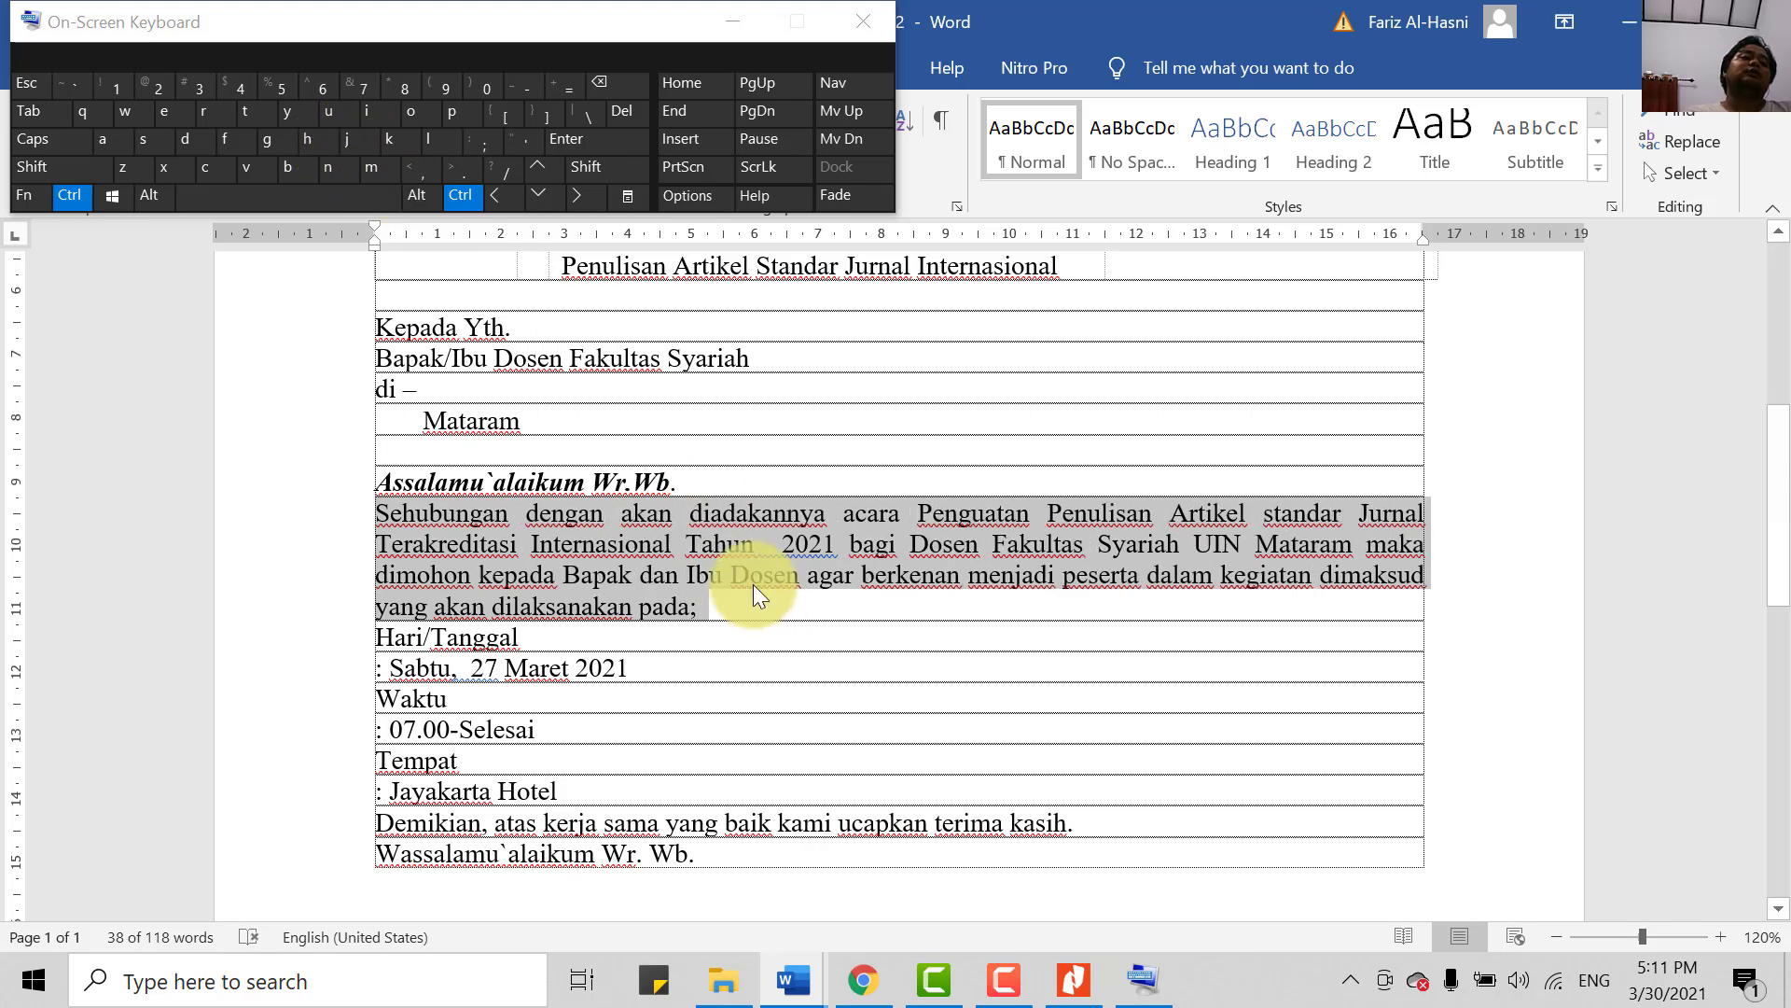
pyautogui.click(709, 617)
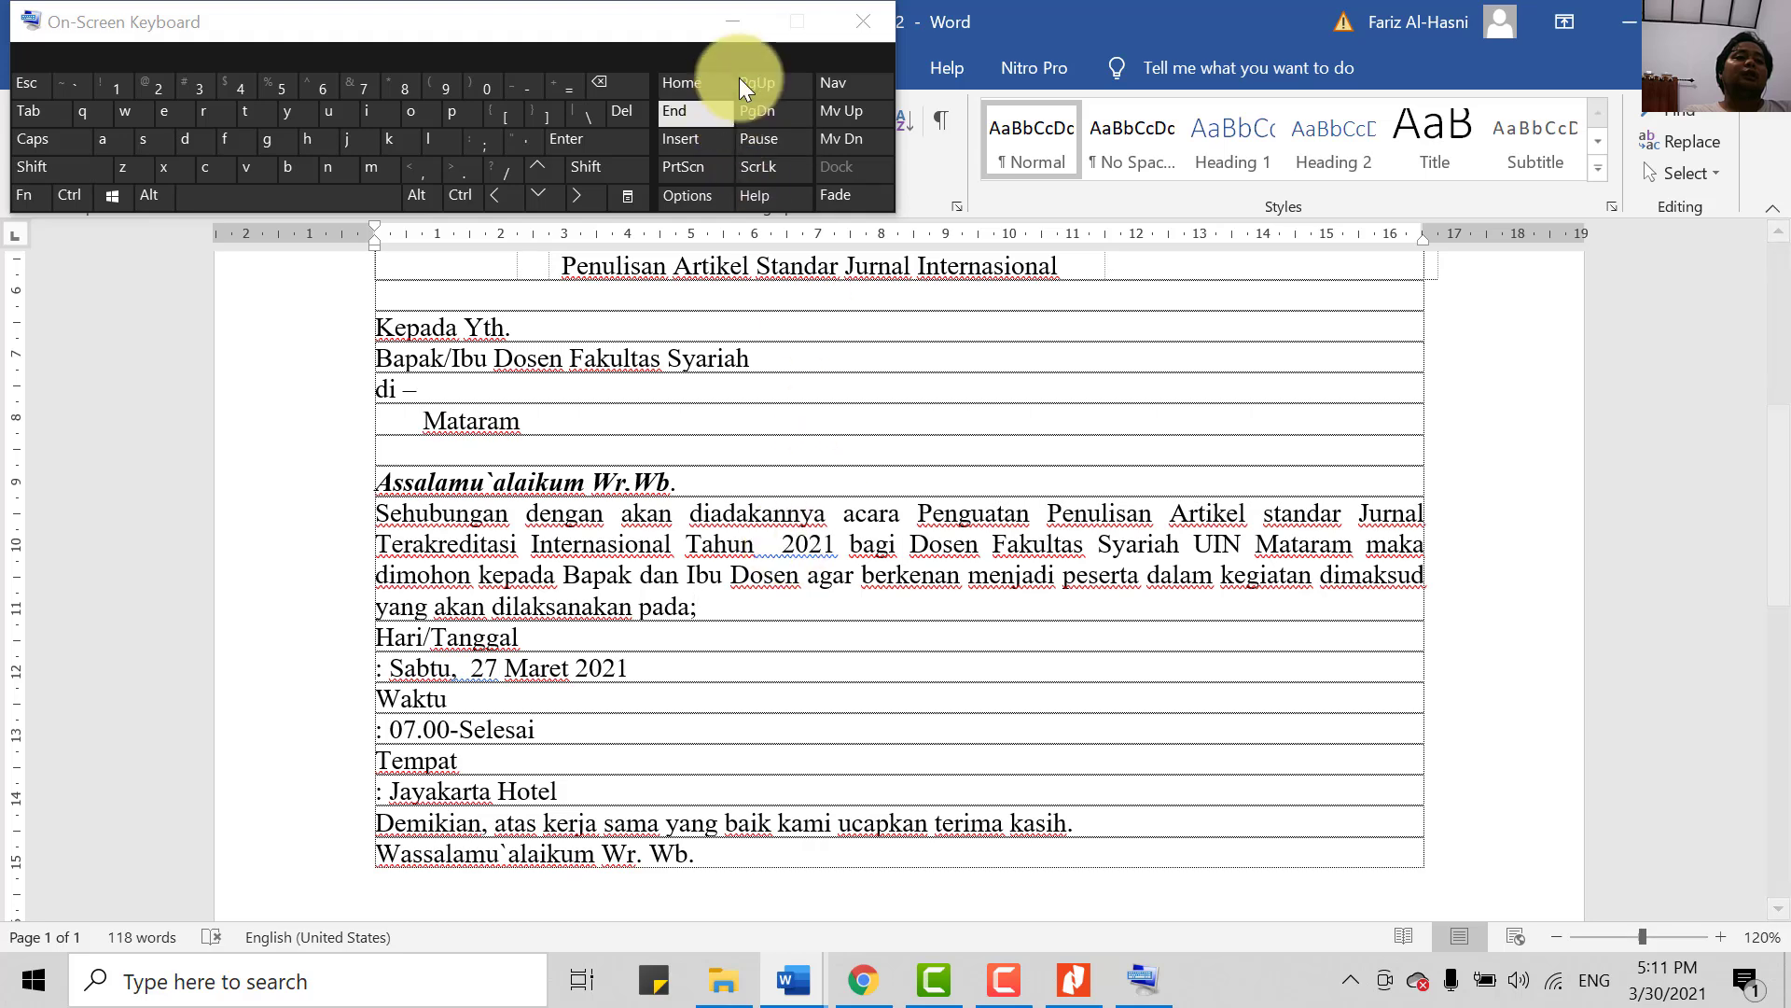
pyautogui.click(736, 22)
# - Delete the extra space before 2021 and remove the semicolon after 'pada'
pyautogui.click(782, 544)
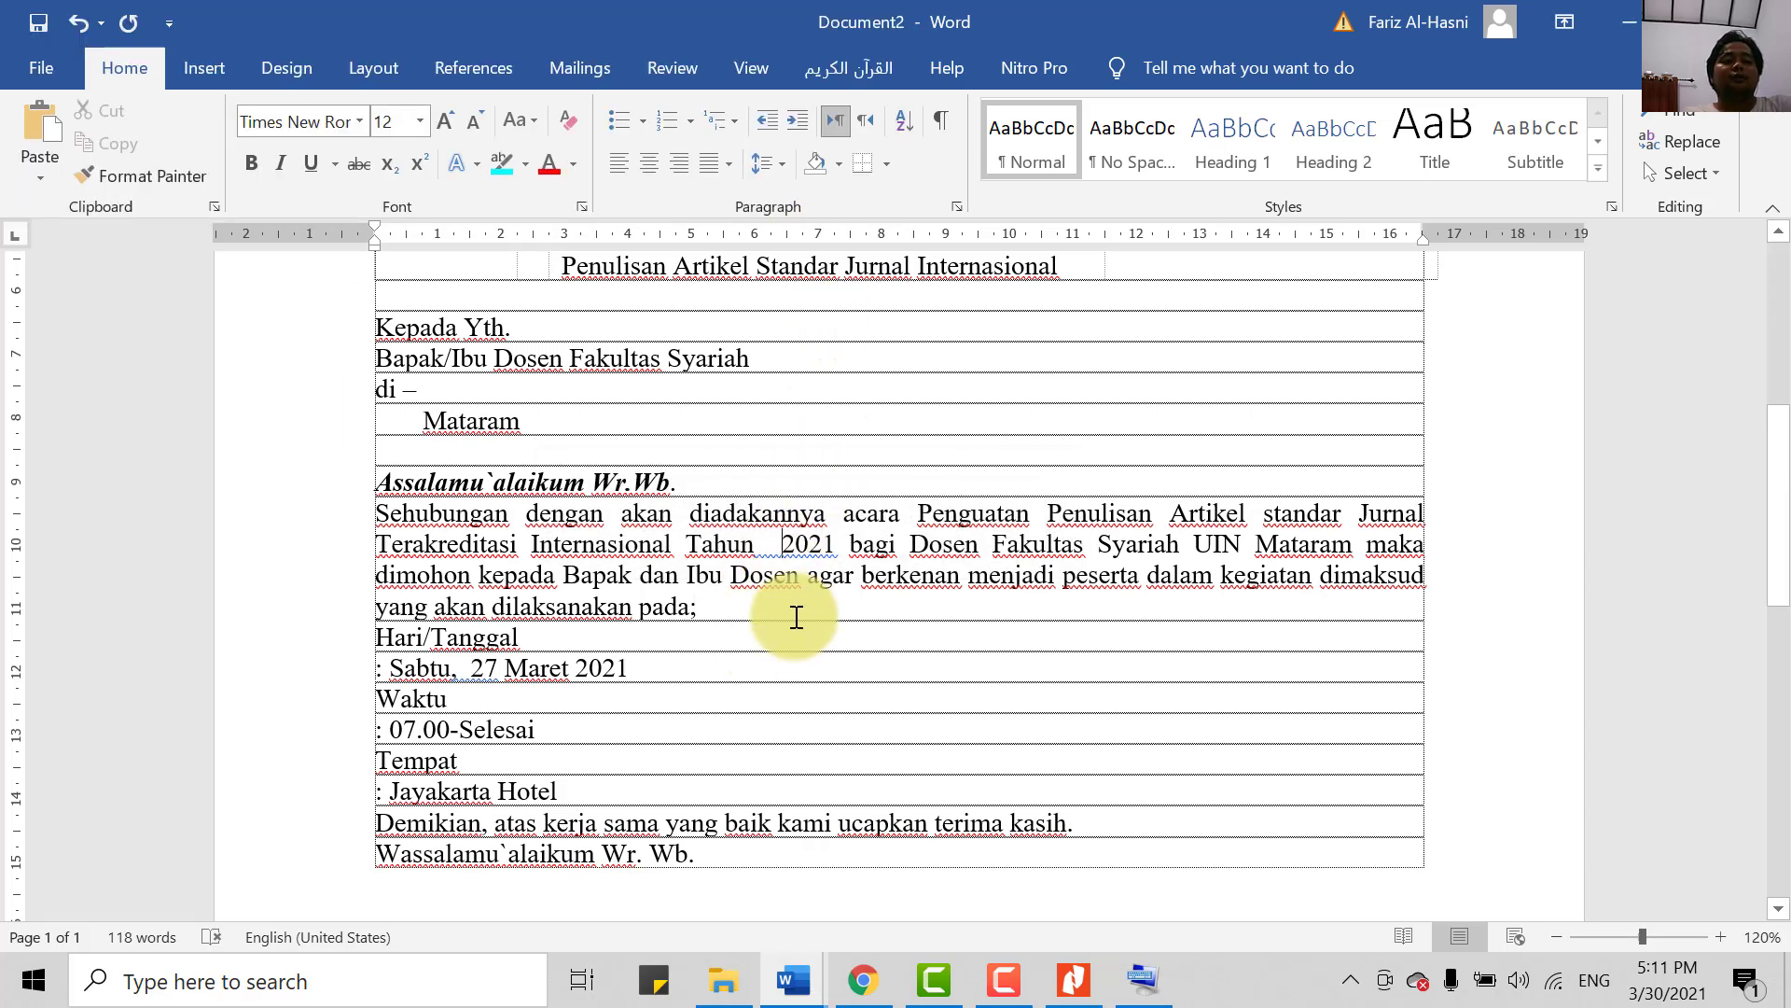
pyautogui.press('BackSpace')
pyautogui.click(841, 671)
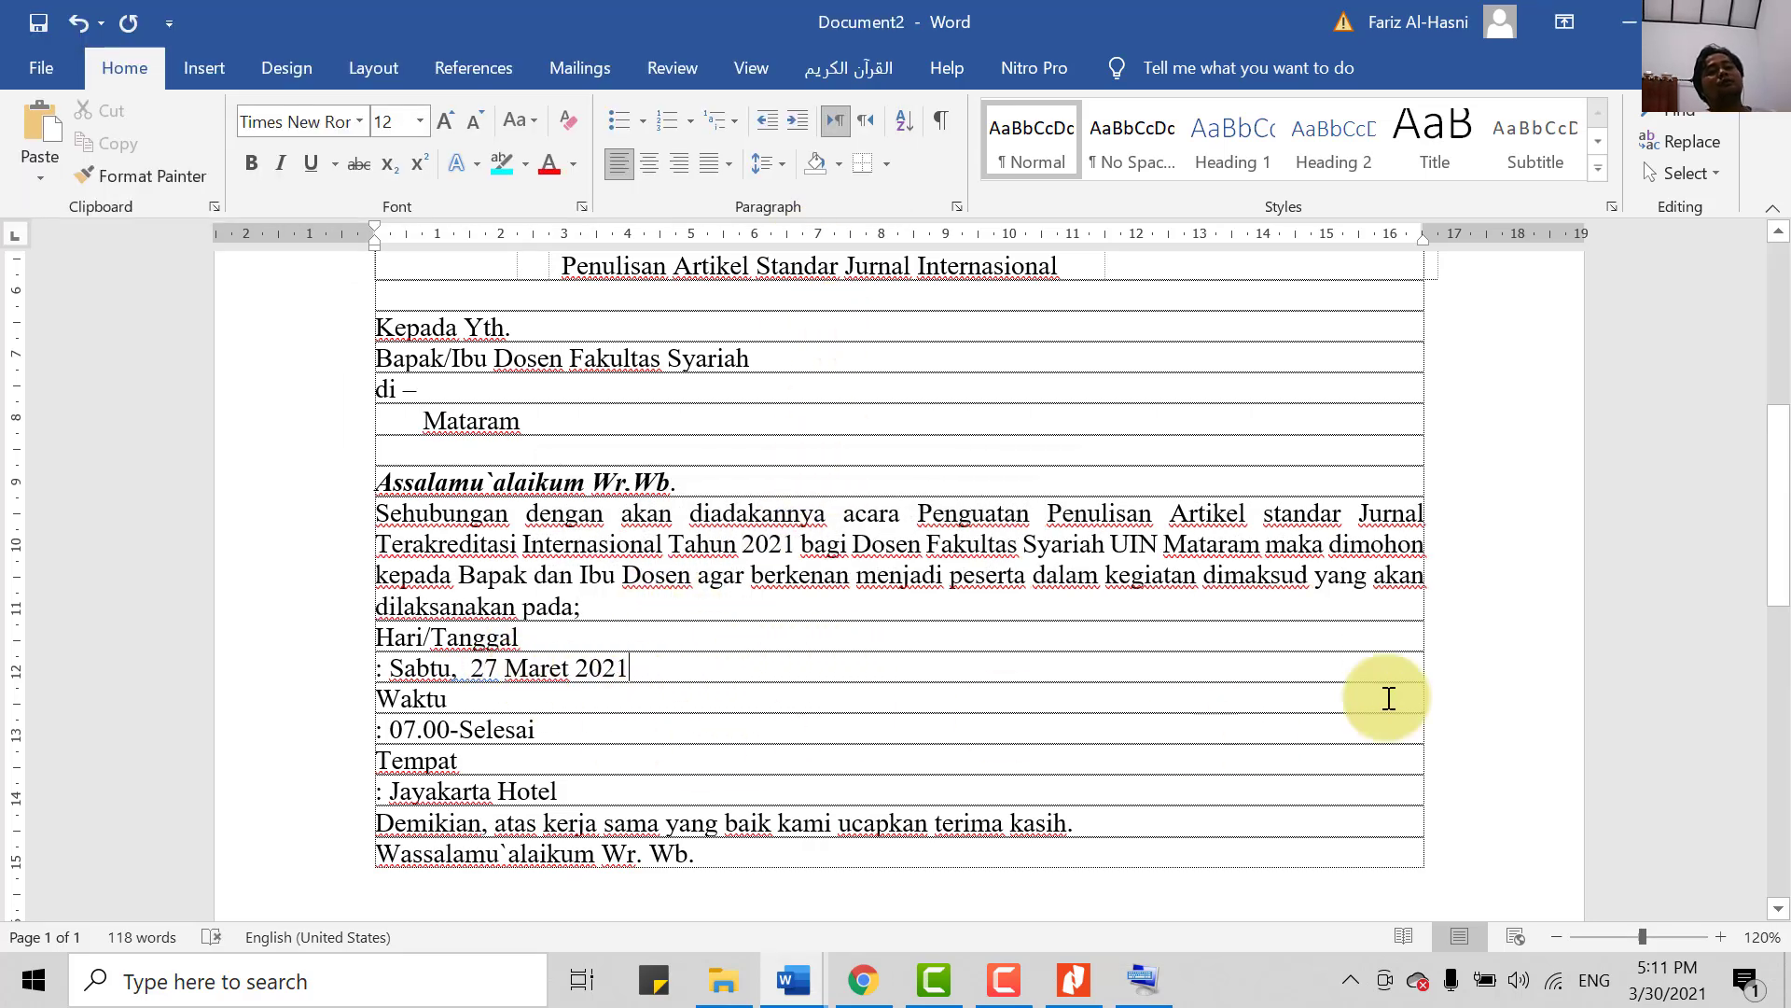
pyautogui.click(631, 607)
pyautogui.press('BackSpace')
# - End the paragraph with 'pada:' and add a blank line before the Hari/Tanggal line
pyautogui.write(':')
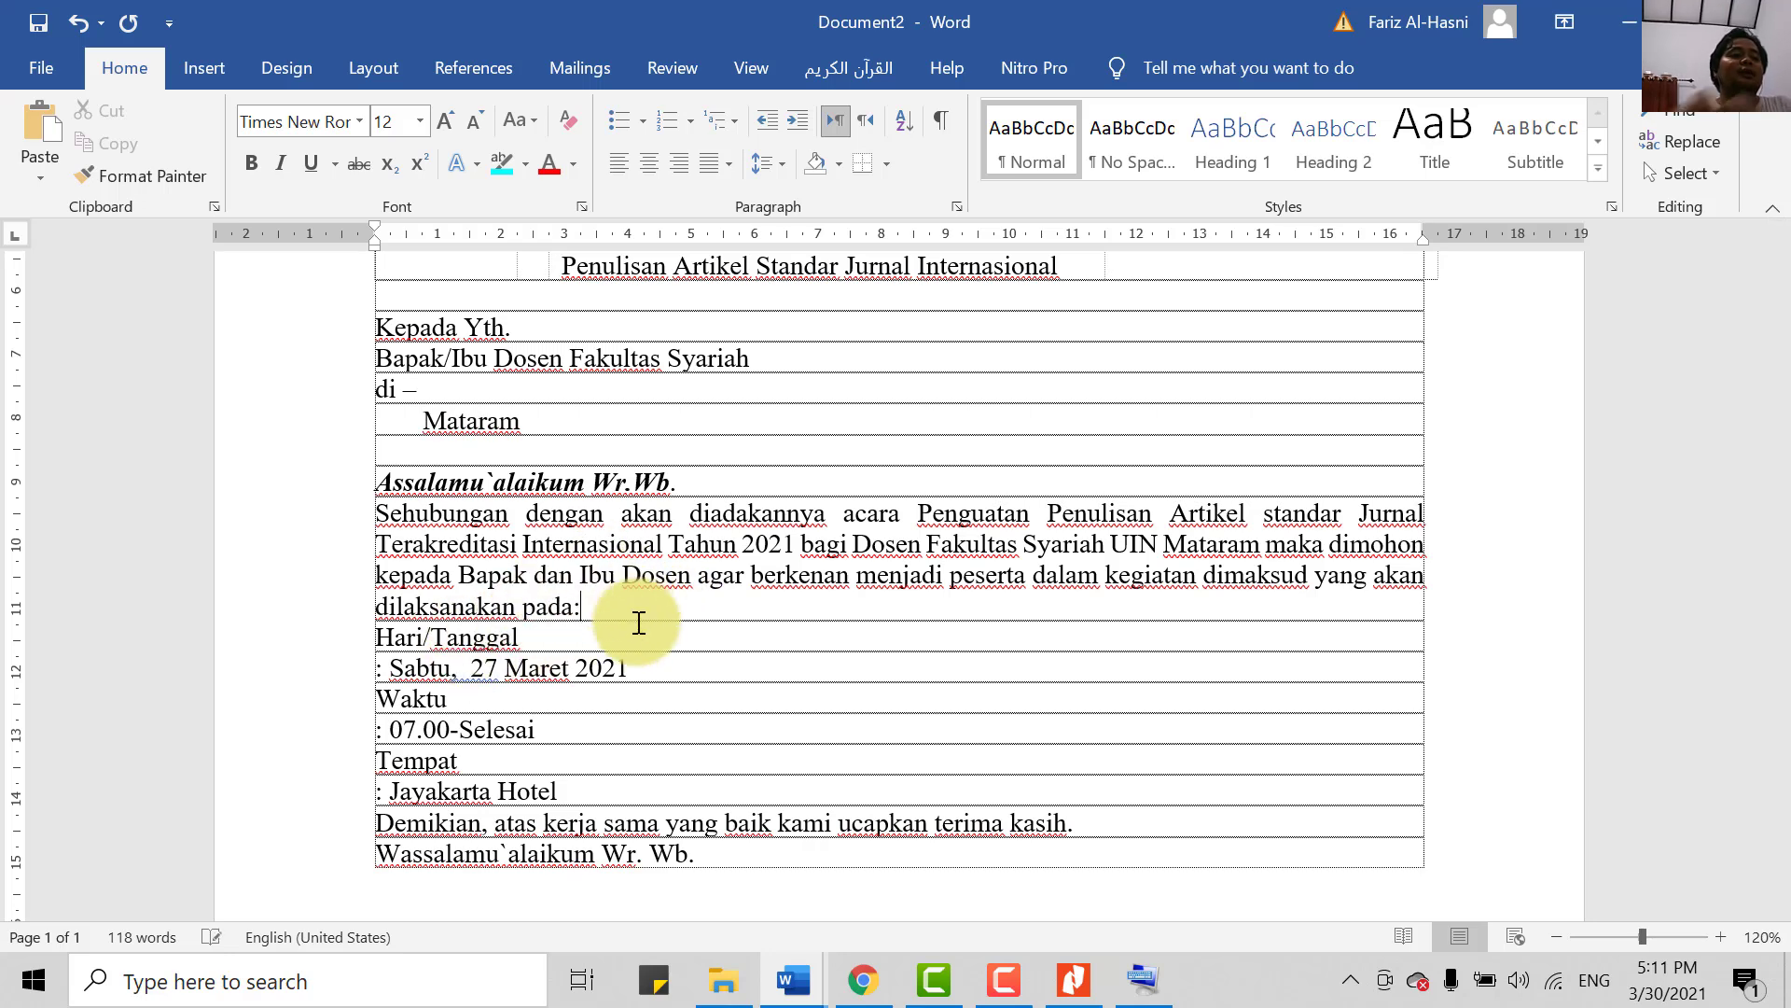
pyautogui.scroll(-2, 489, 786)
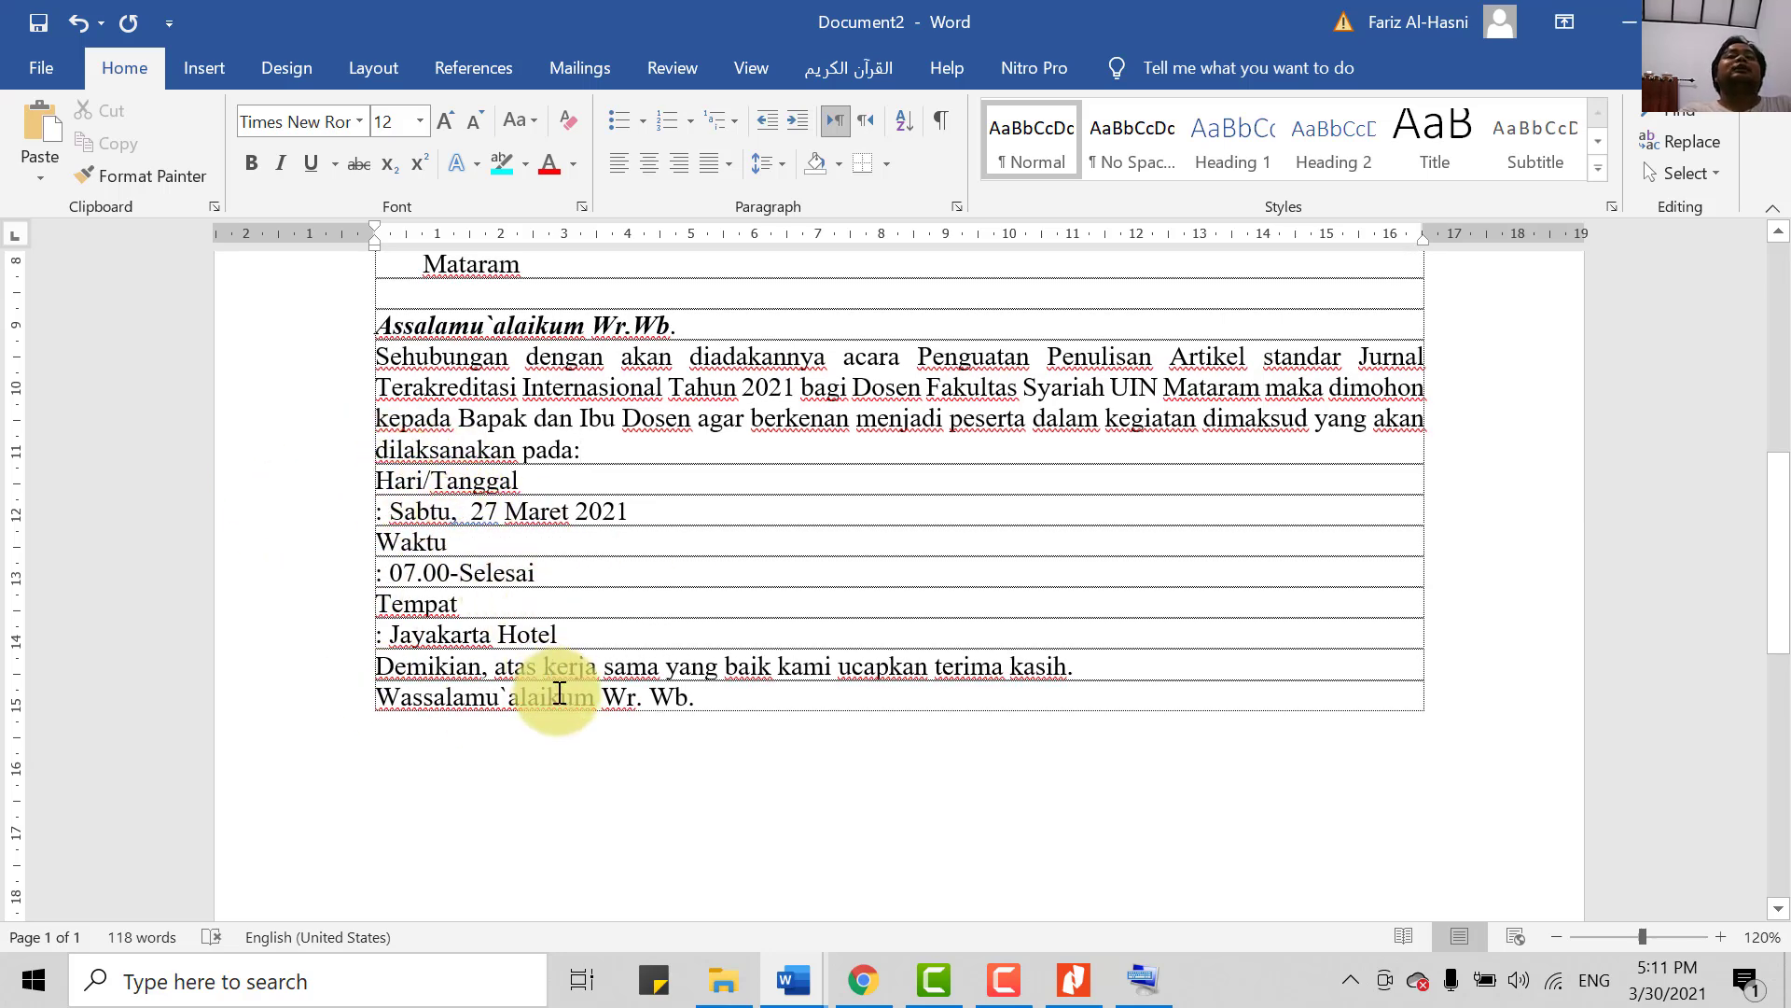
pyautogui.press('Return')
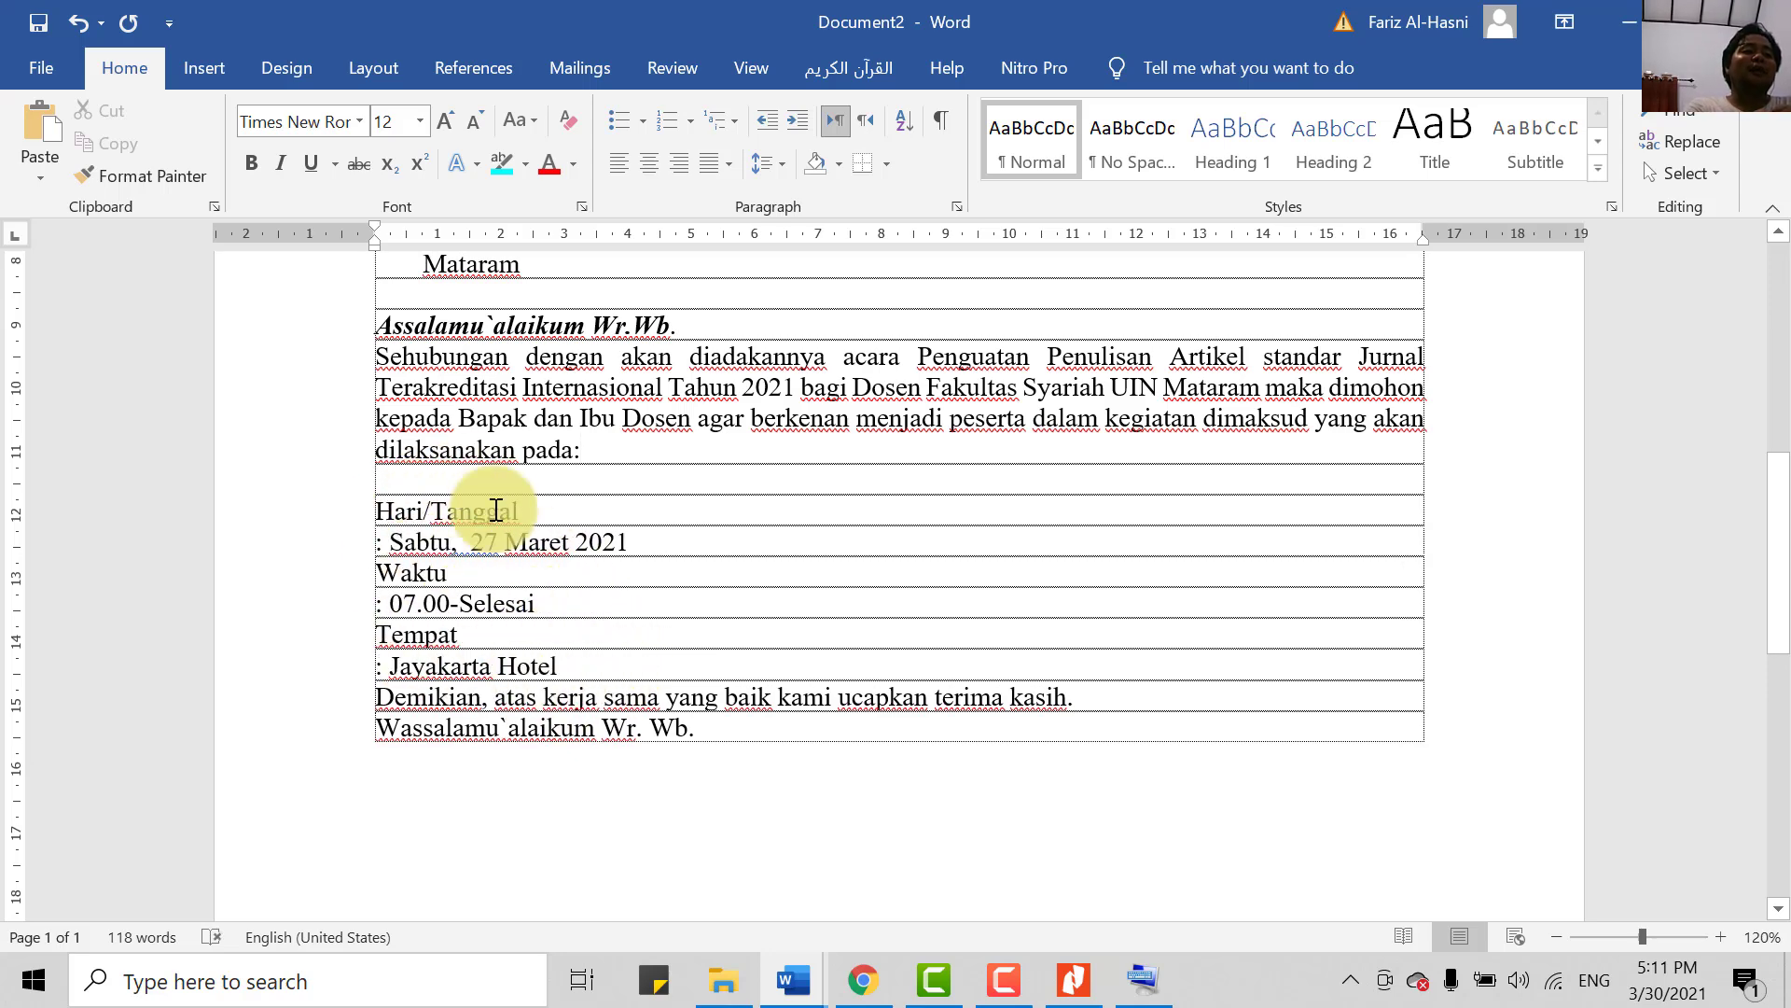
pyautogui.scroll(2, 486, 531)
pyautogui.scroll(-1, 499, 549)
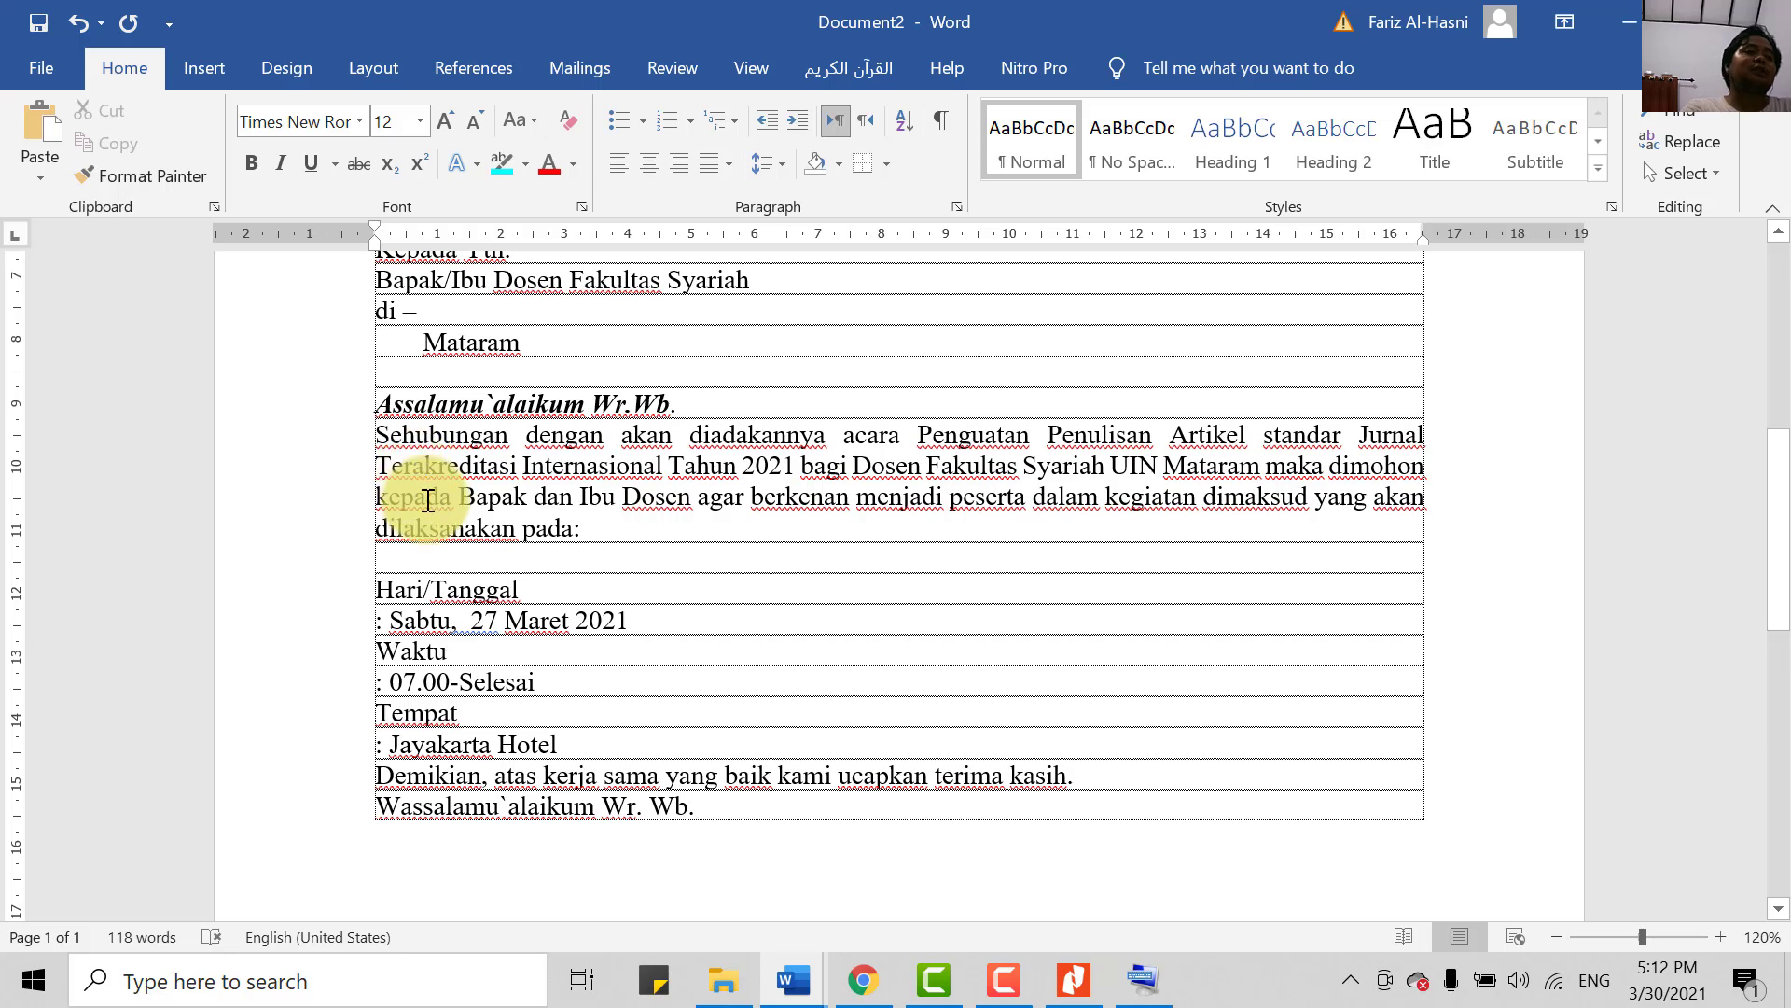
pyautogui.press('Tab')
pyautogui.press('BackSpace')
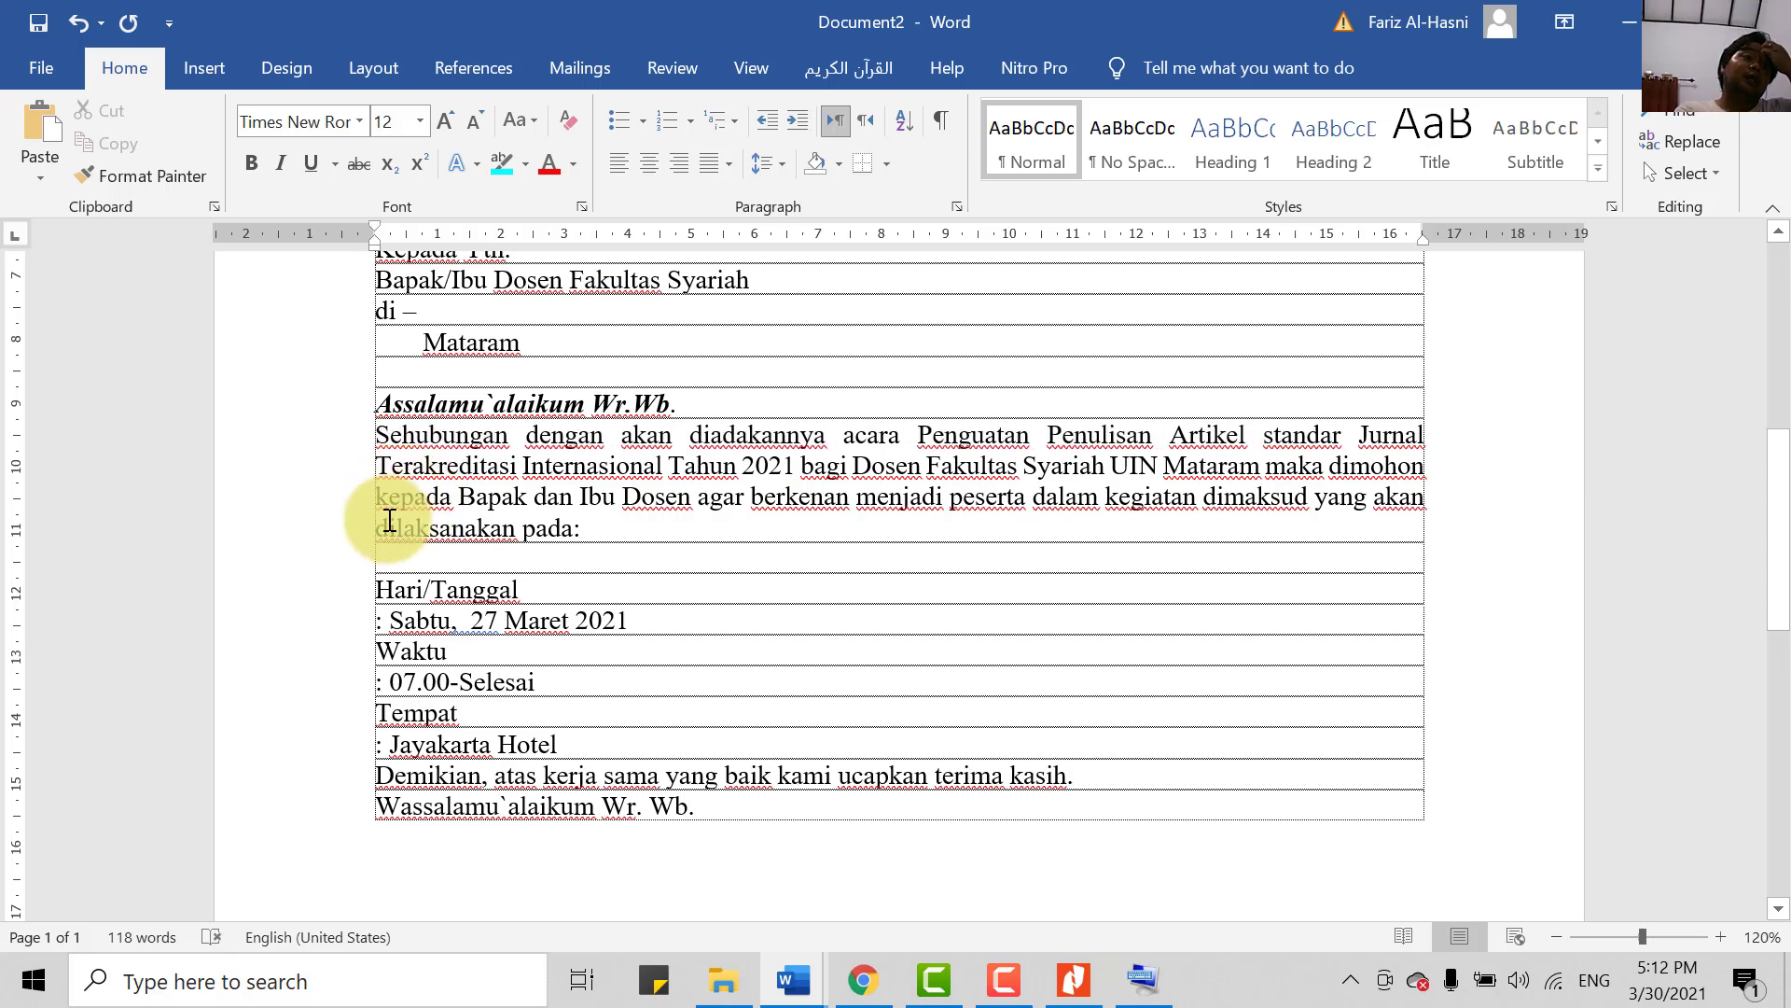
# - Set a First line special indent of 1.27 cm on the Sehubungan paragraph in the Paragraph dialog
pyautogui.click(954, 206)
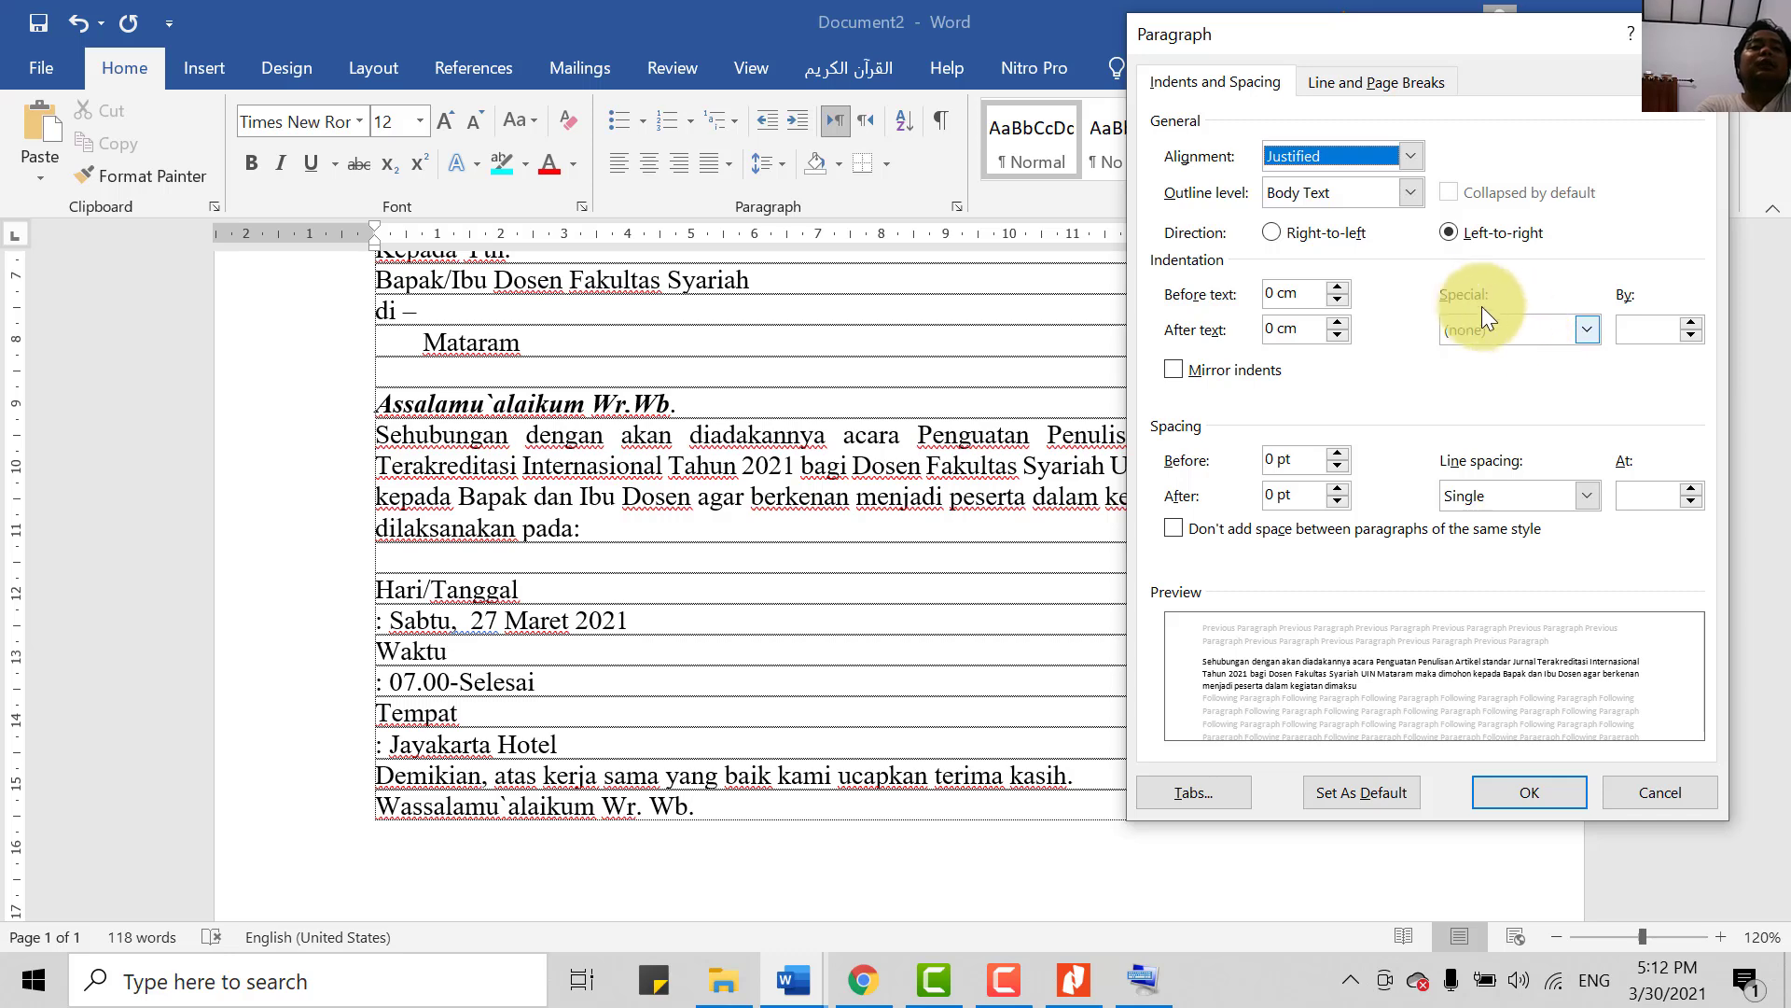
pyautogui.click(1475, 330)
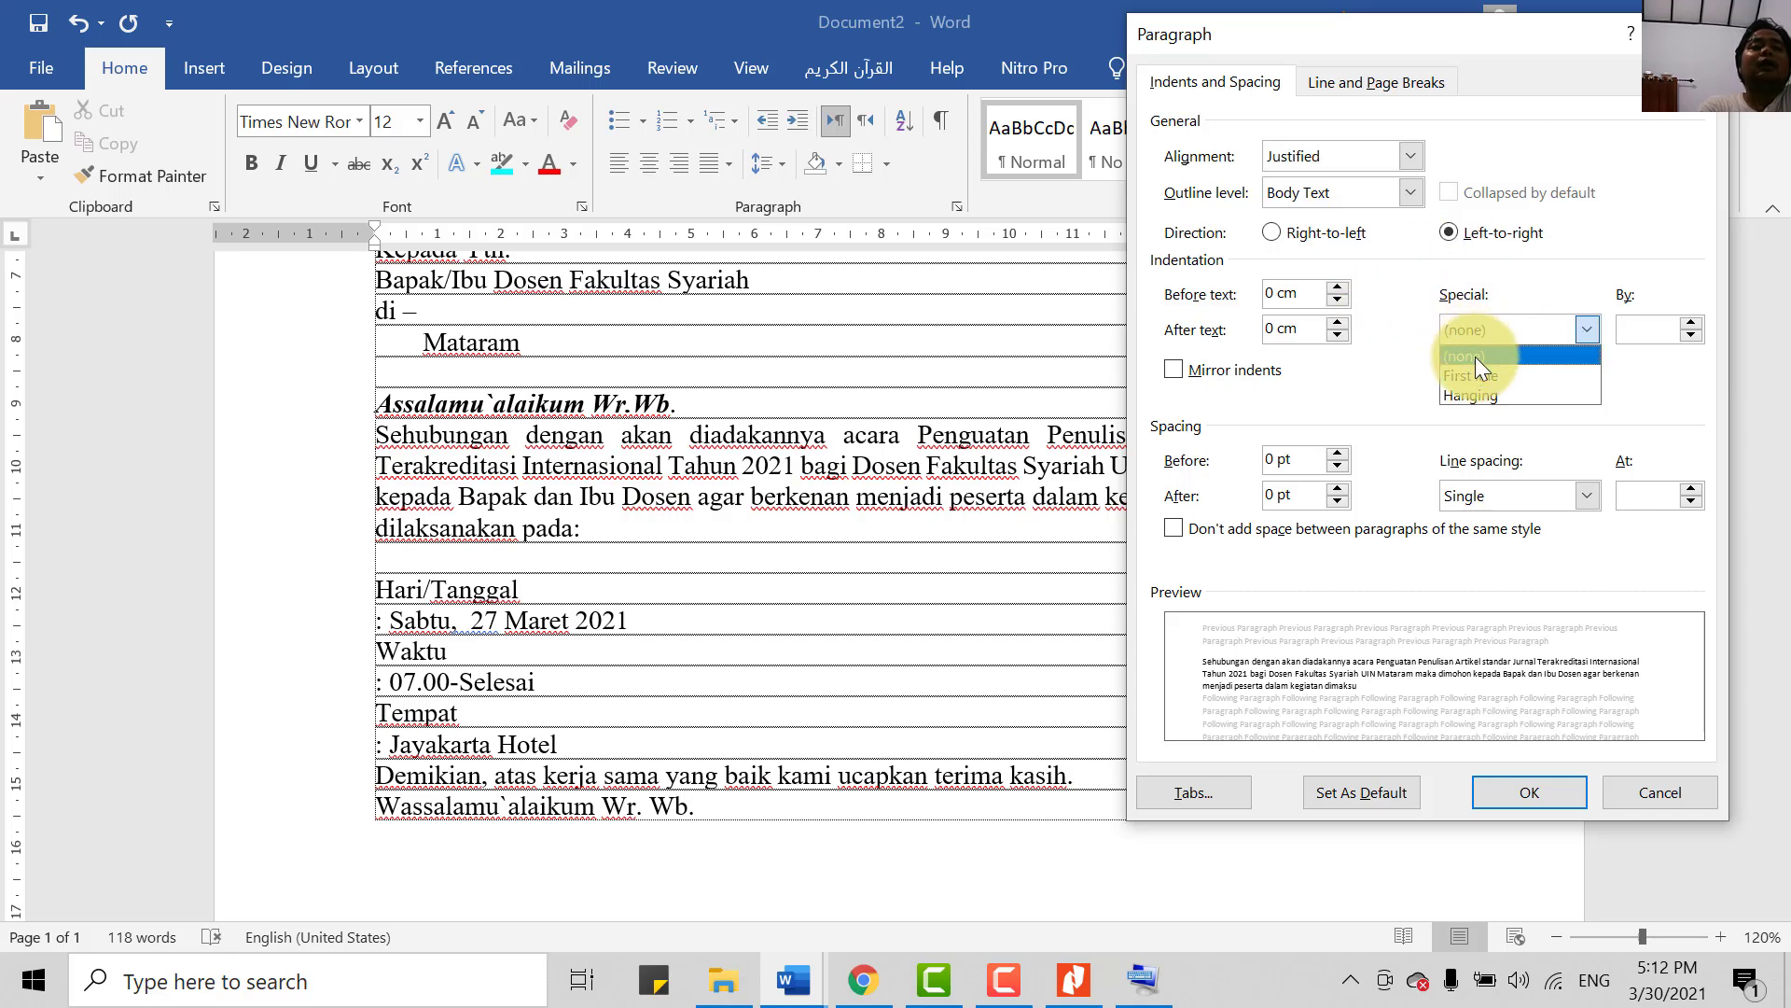
pyautogui.click(1474, 369)
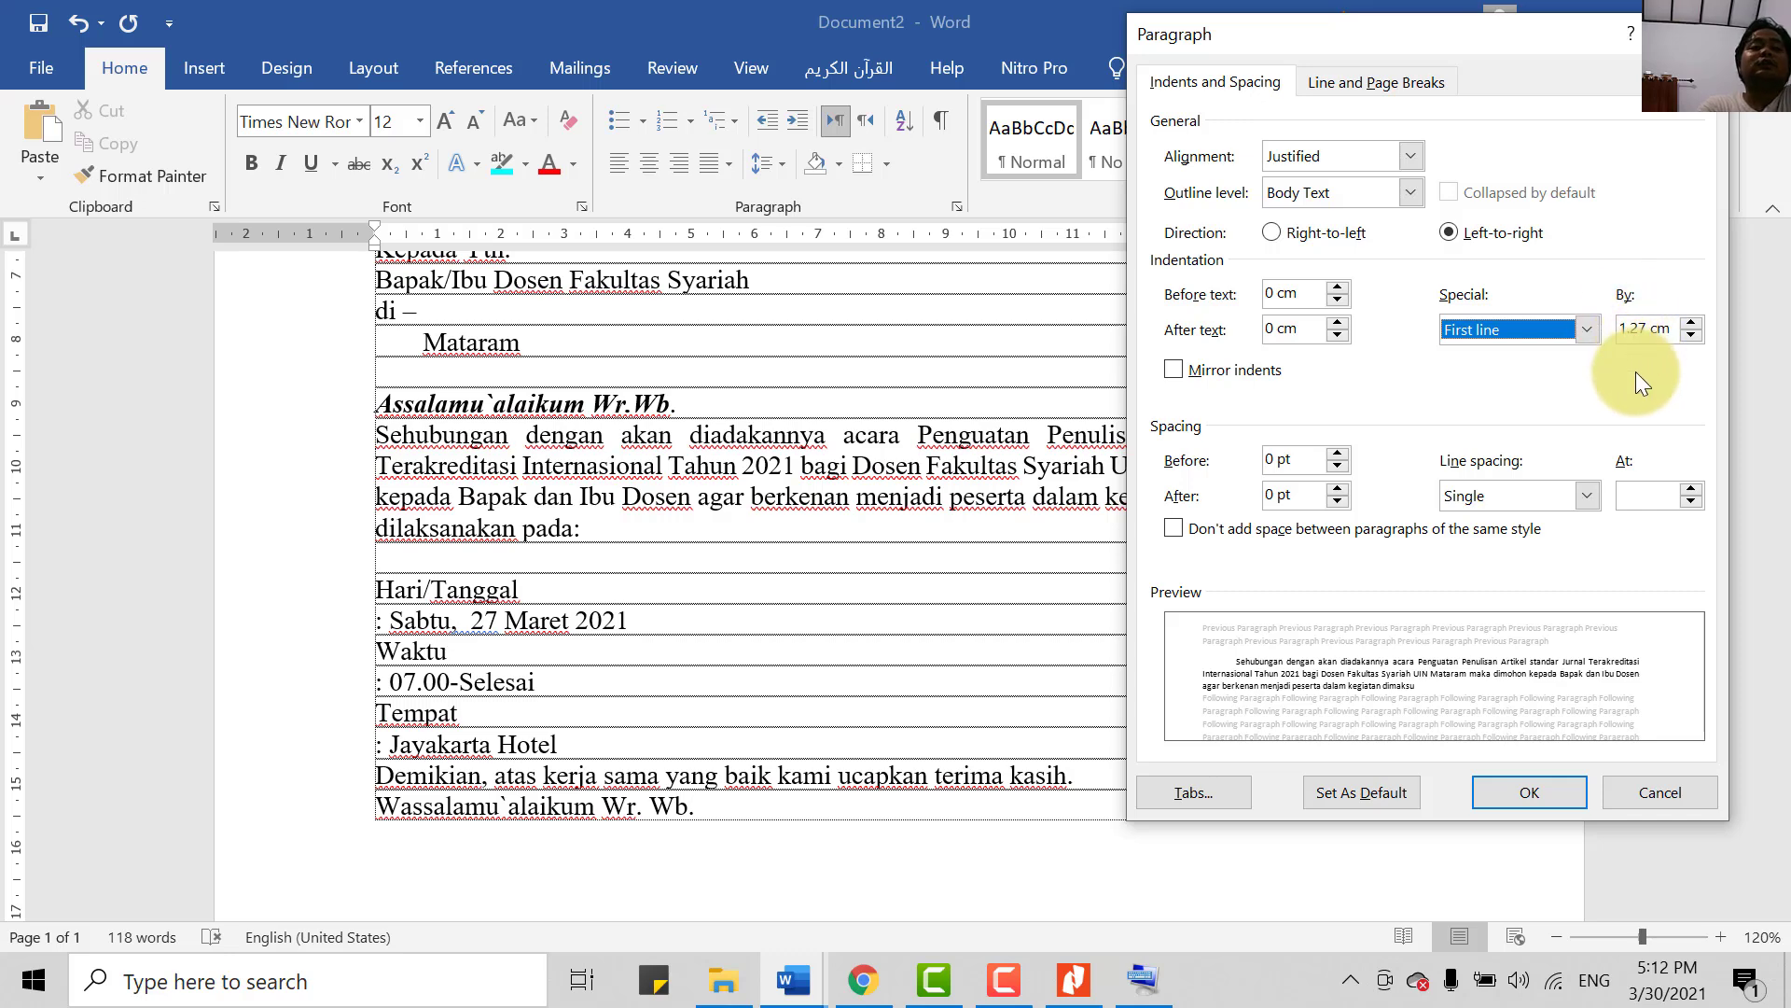
pyautogui.click(1503, 795)
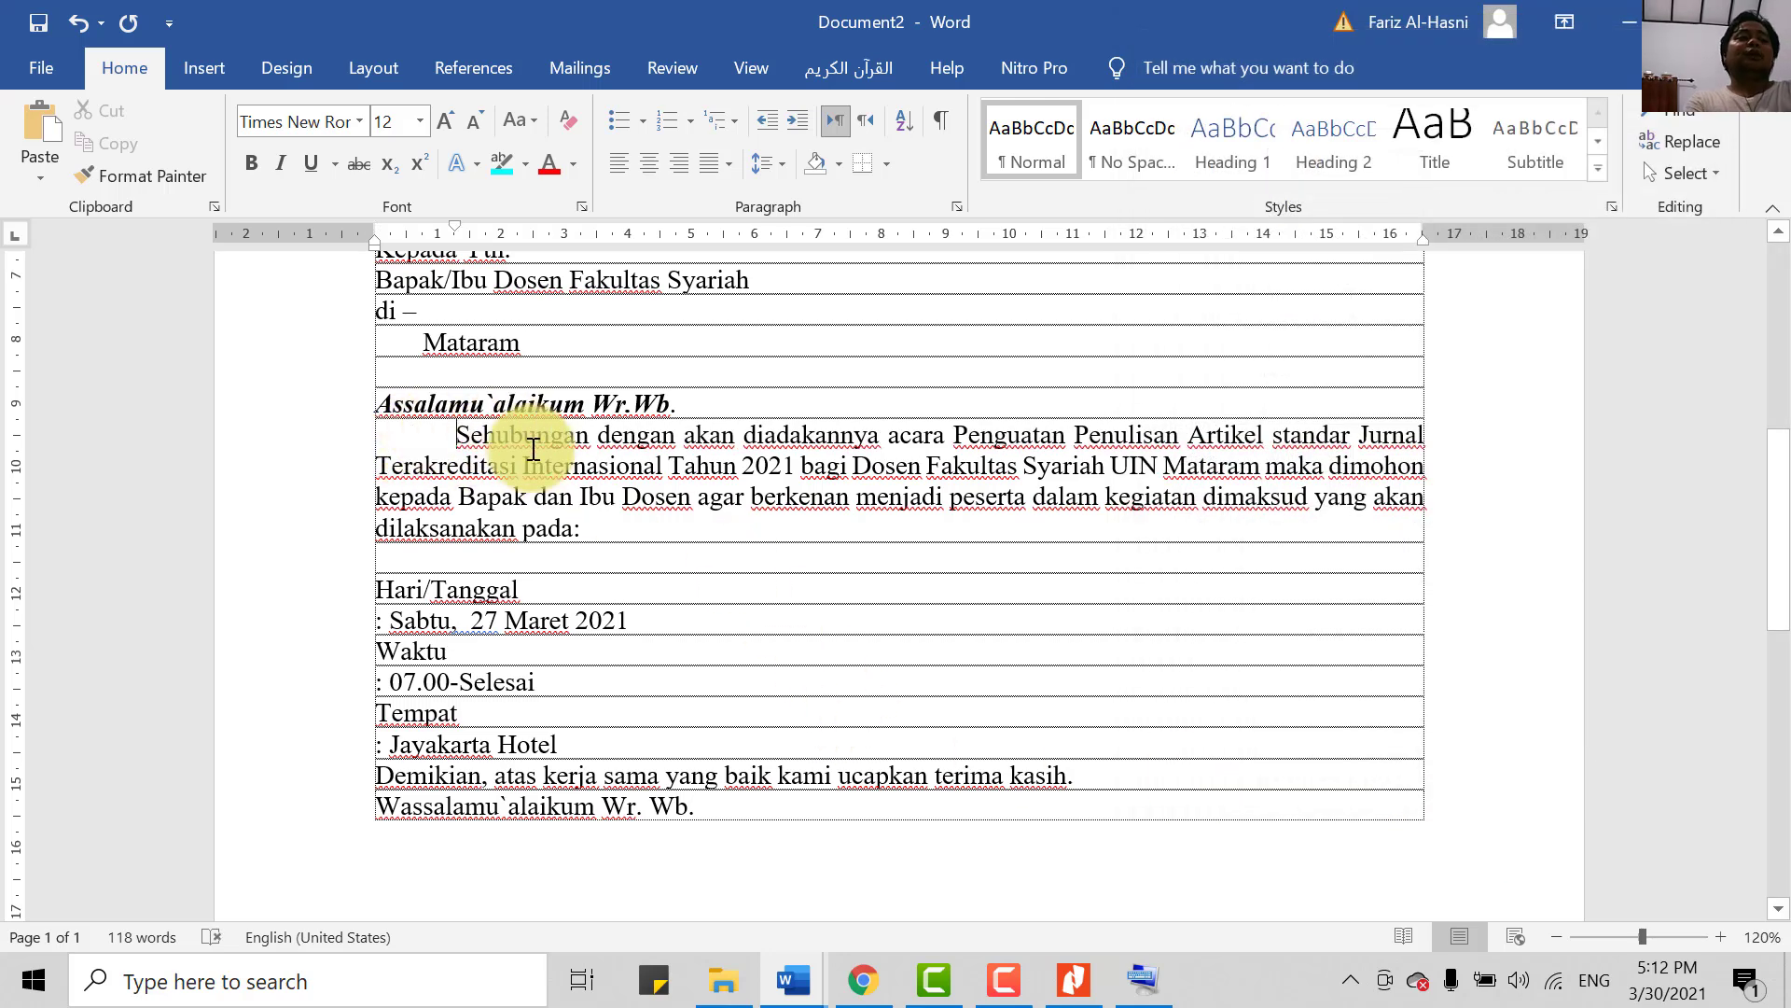
pyautogui.scroll(1, 564, 447)
pyautogui.scroll(-1, 564, 481)
pyautogui.scroll(-1, 565, 482)
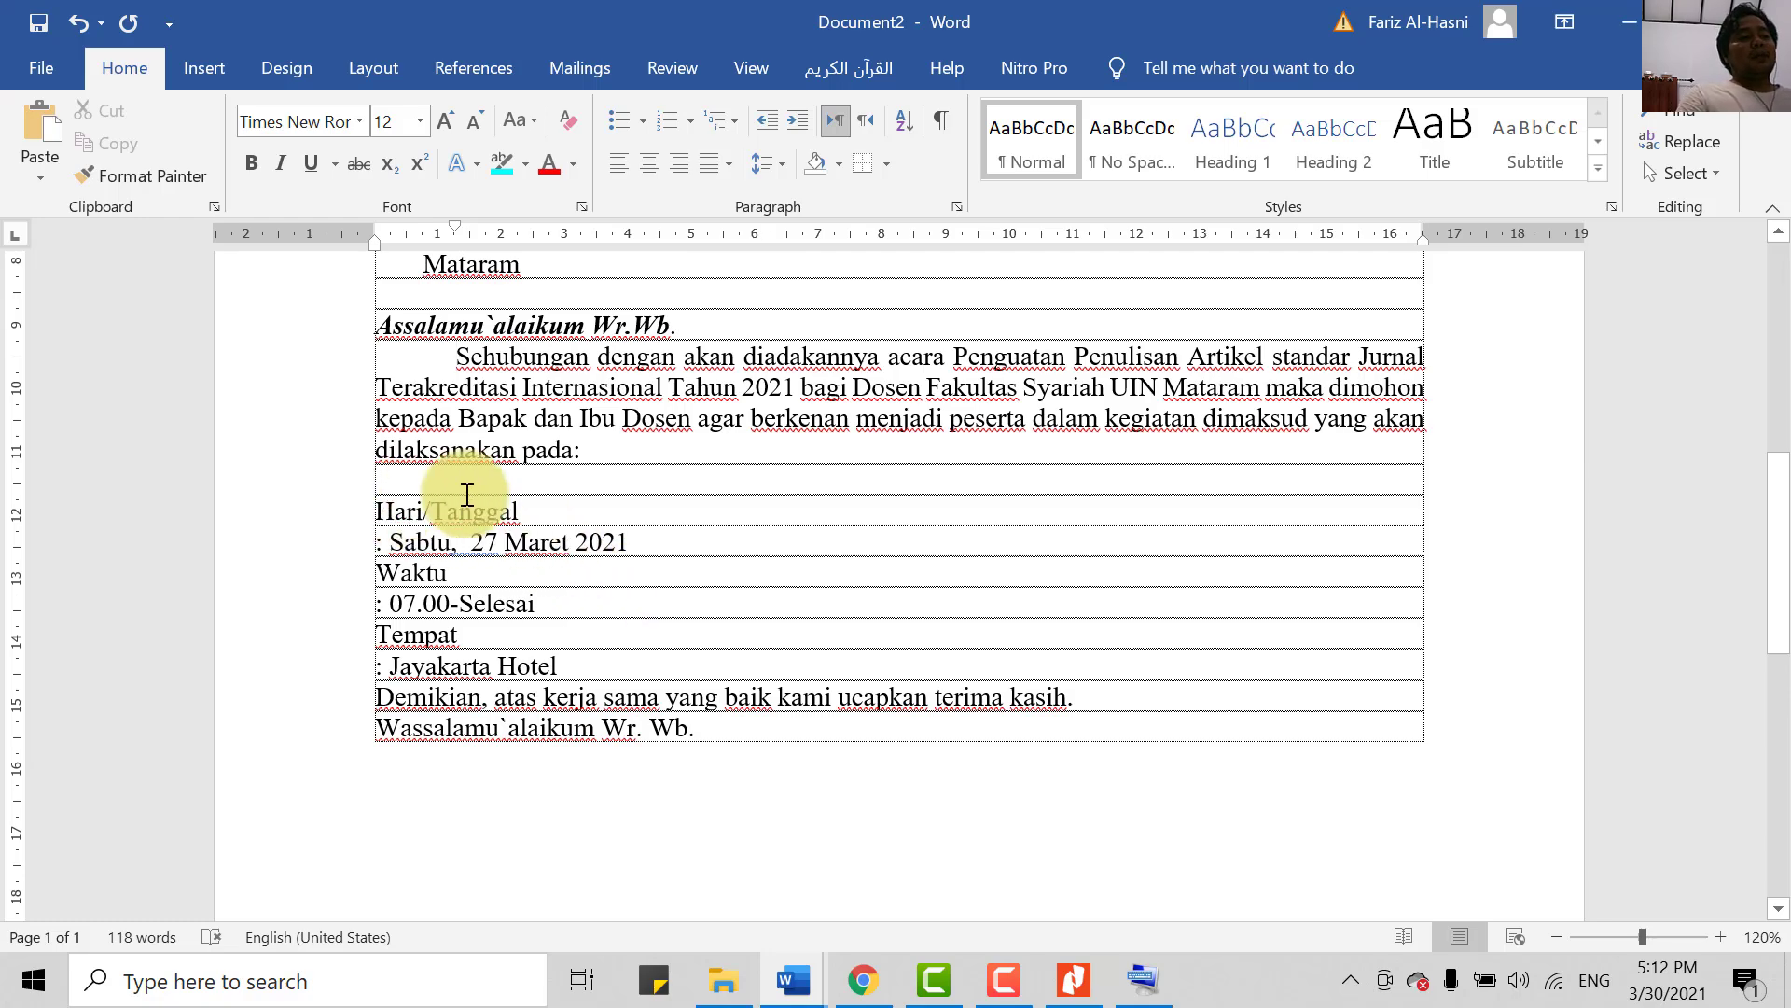
pyautogui.scroll(2, 634, 636)
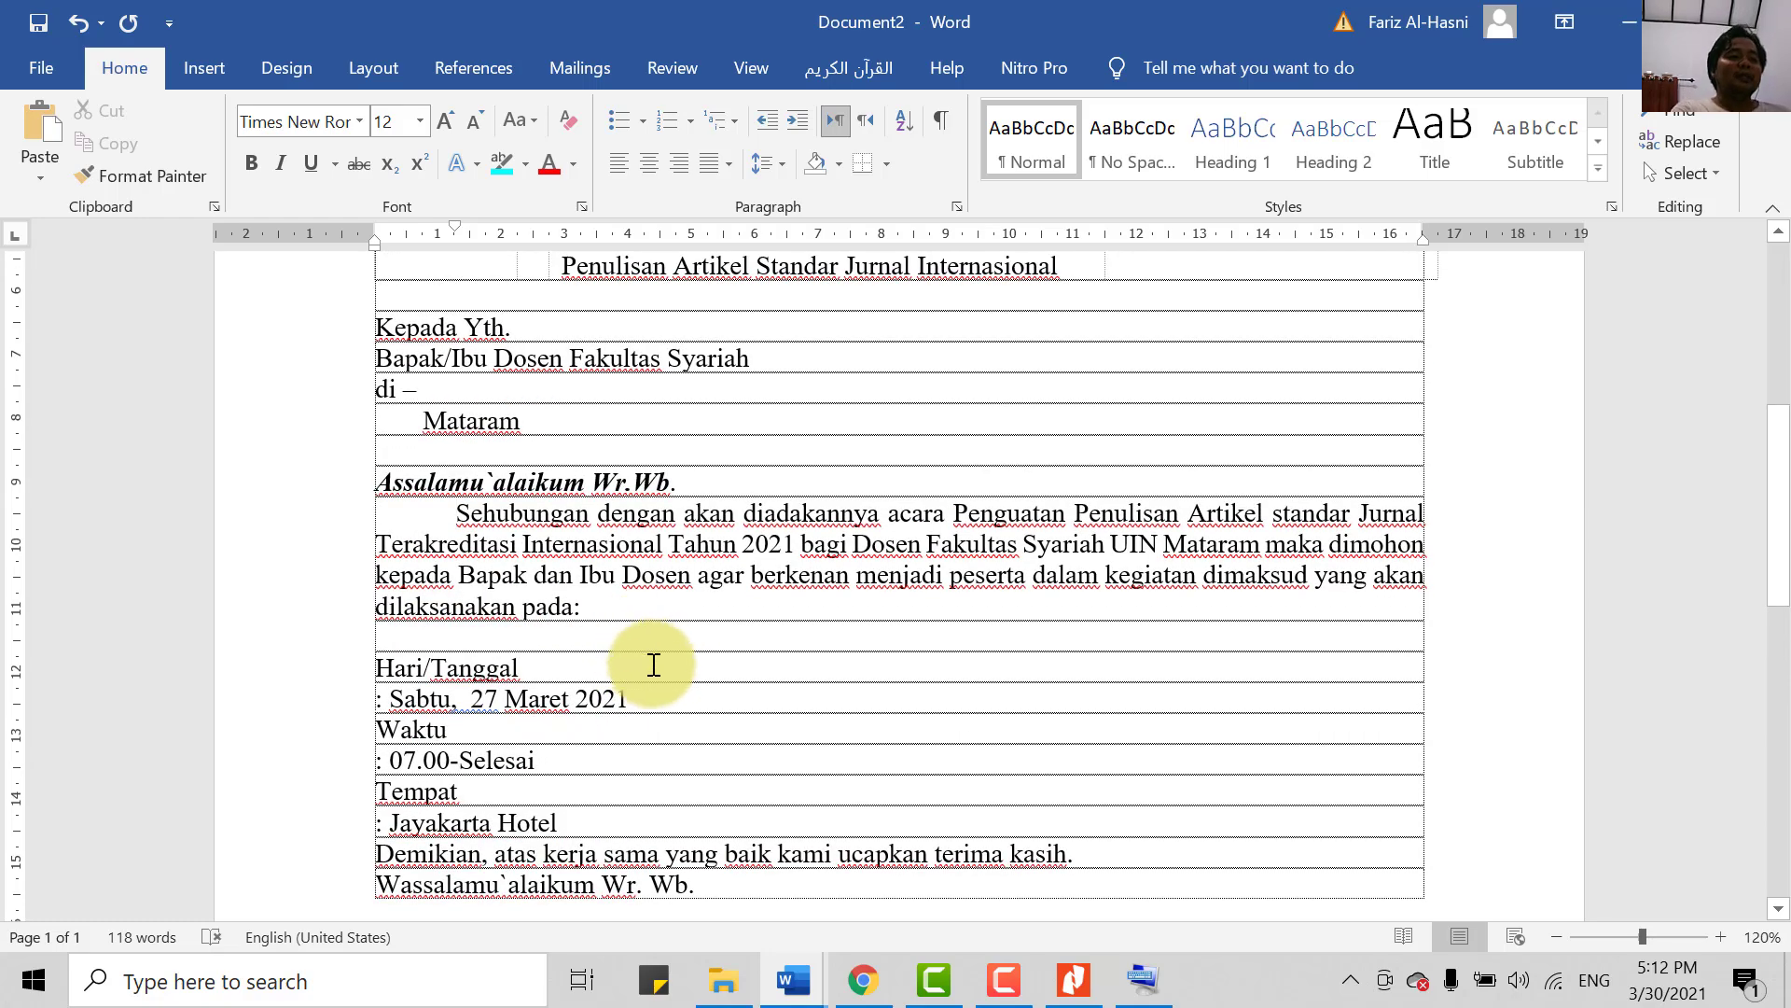
pyautogui.scroll(3, 635, 637)
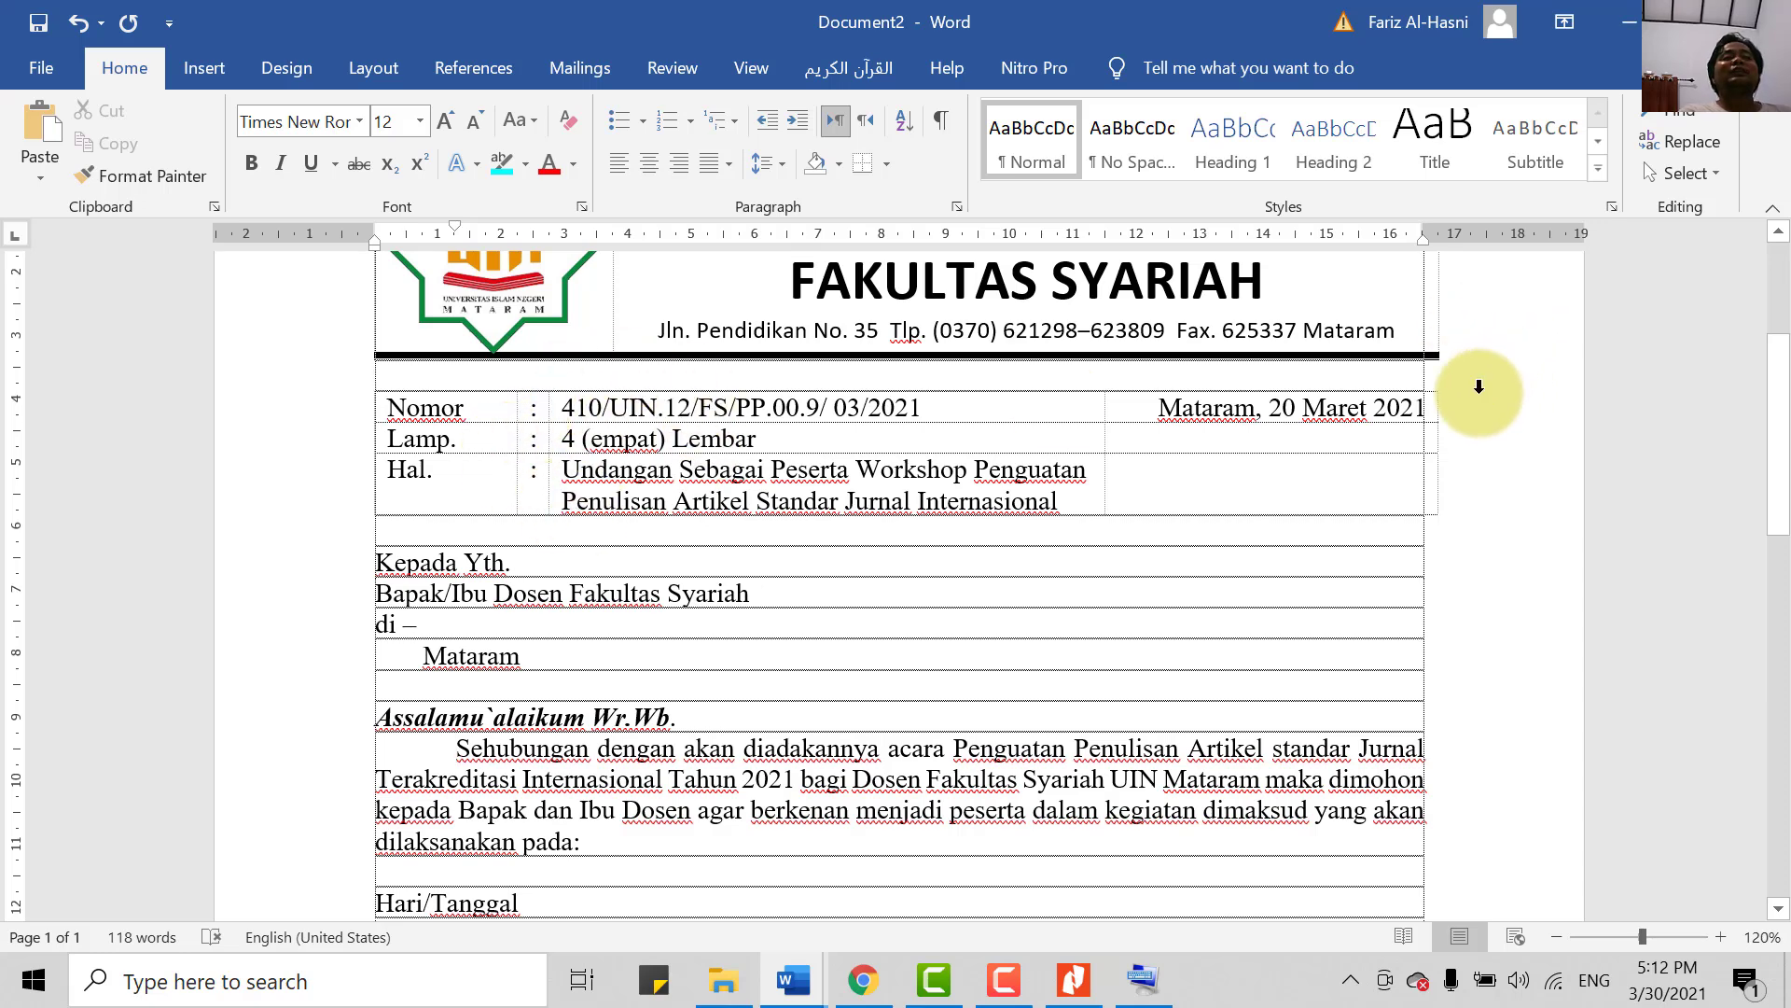
pyautogui.scroll(-1, 893, 495)
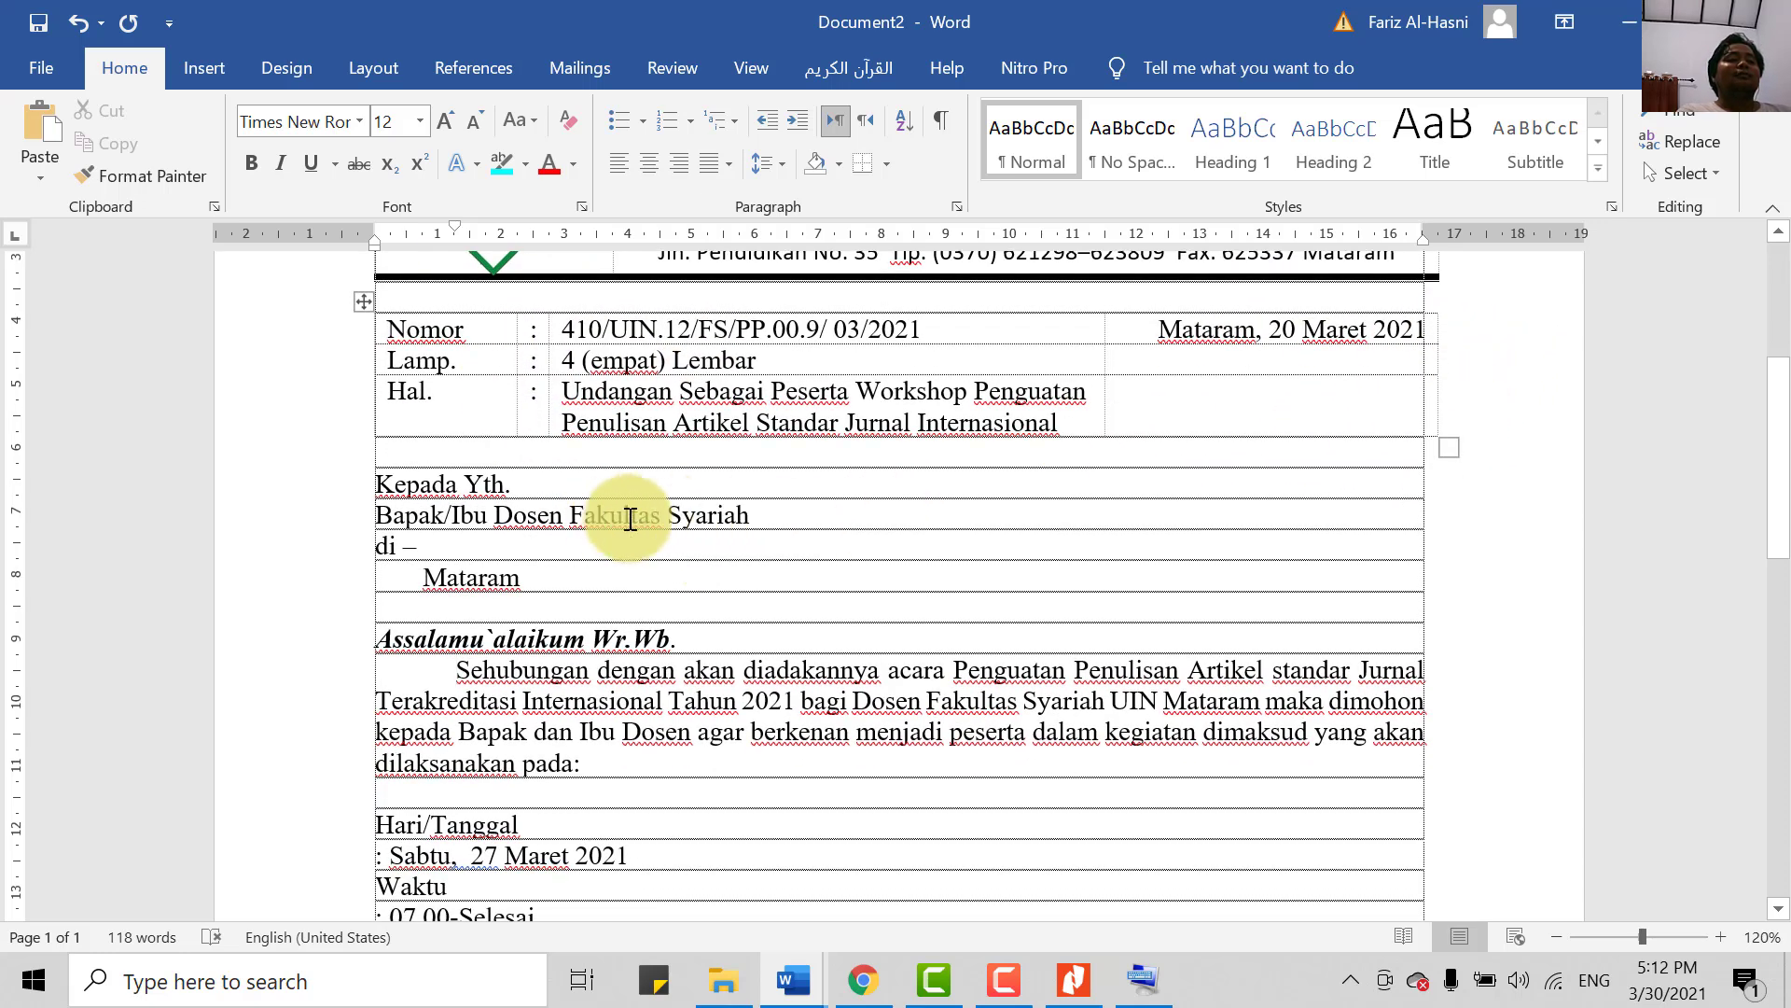
pyautogui.scroll(-2, 516, 640)
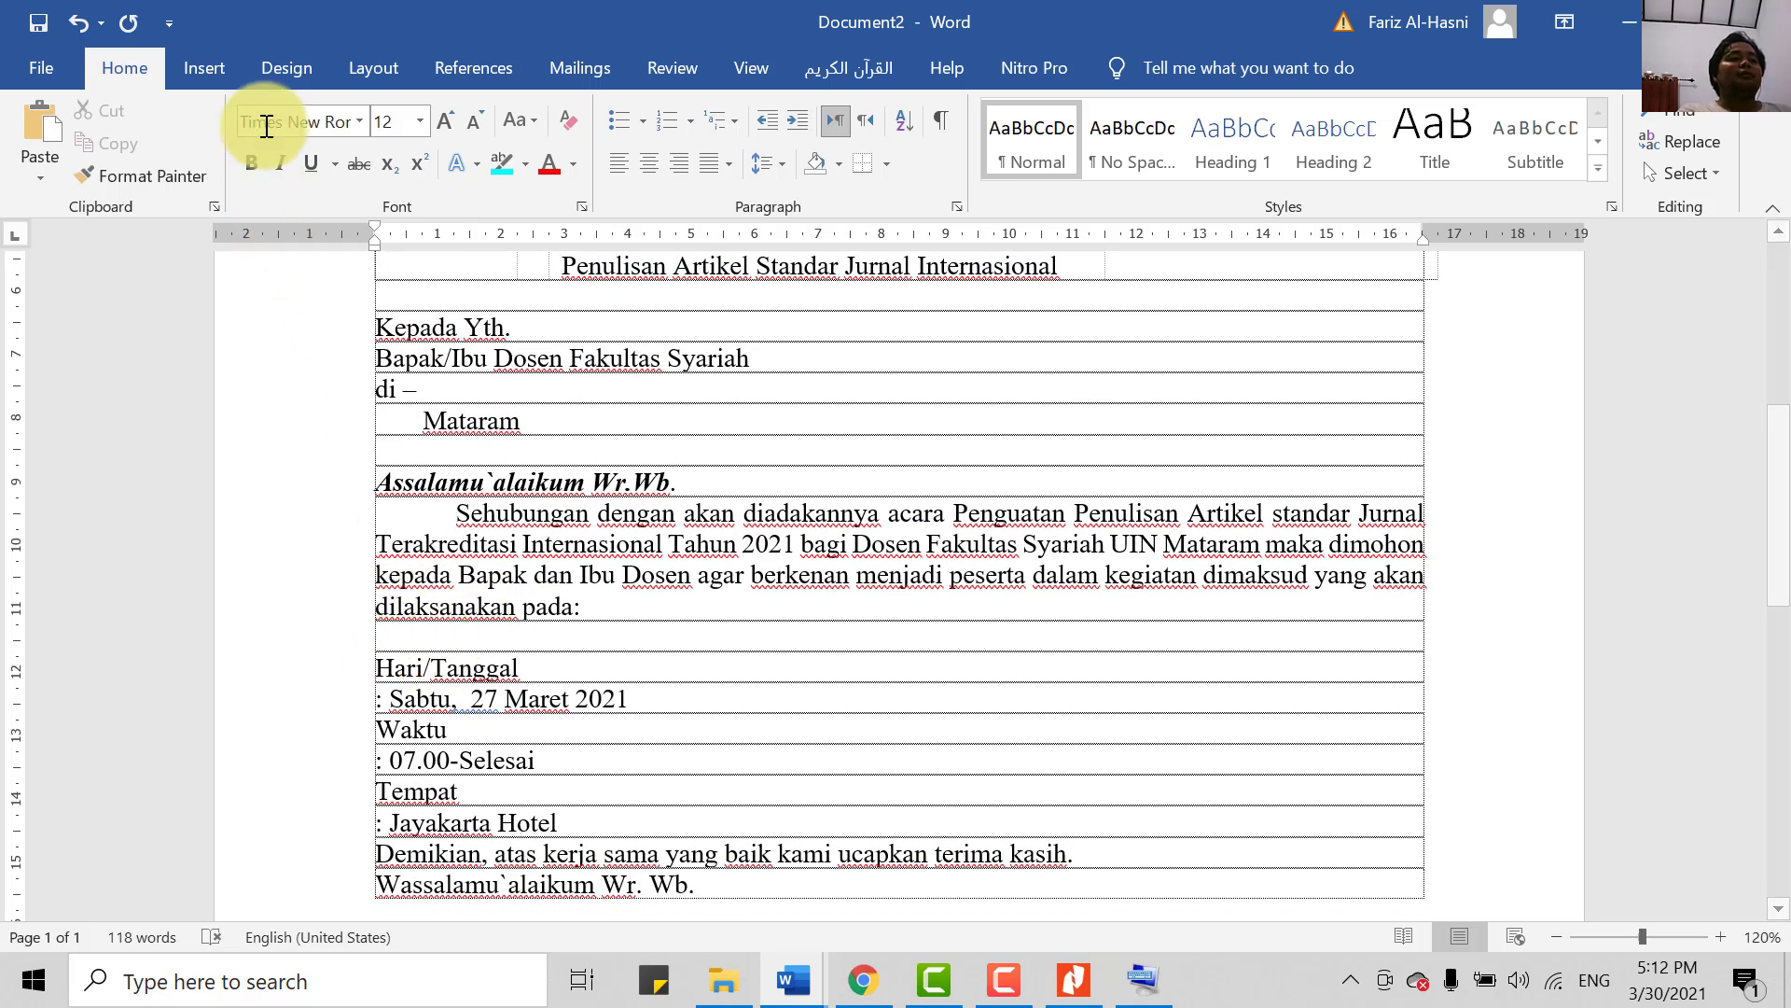
# - Insert a 3×3 table in the blank line after 'dilaksanakan pada:'
pyautogui.click(216, 75)
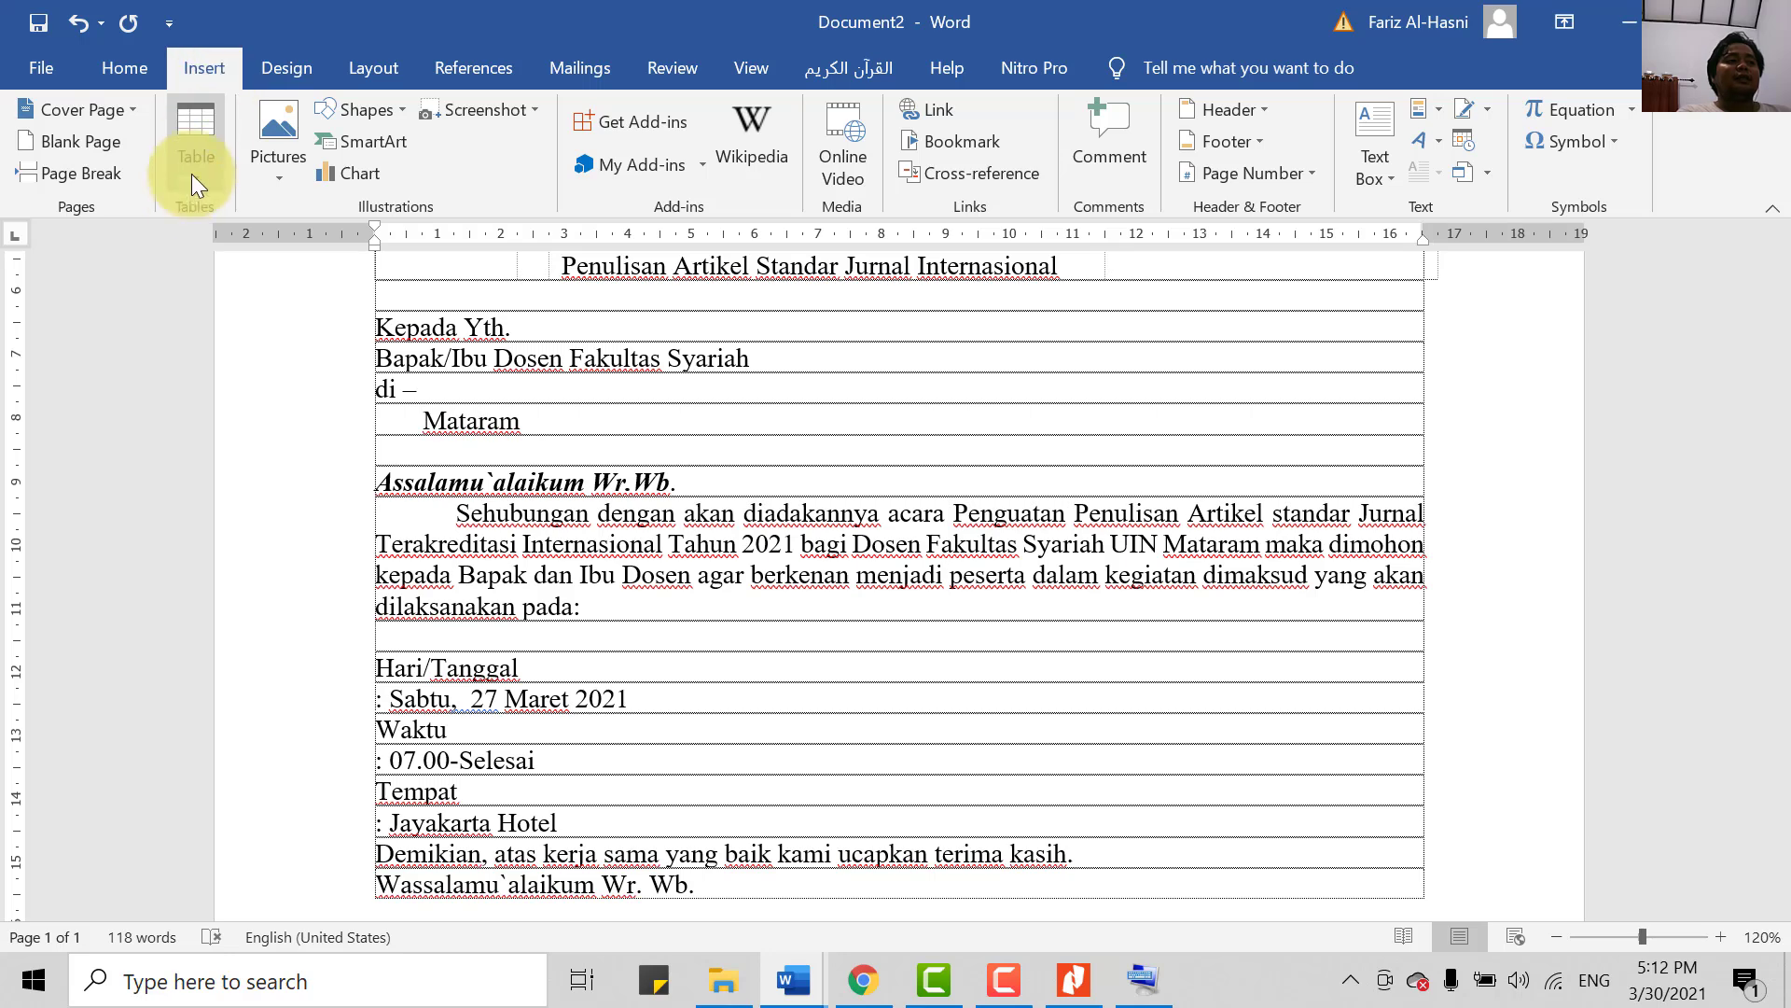
pyautogui.scroll(-1, 488, 691)
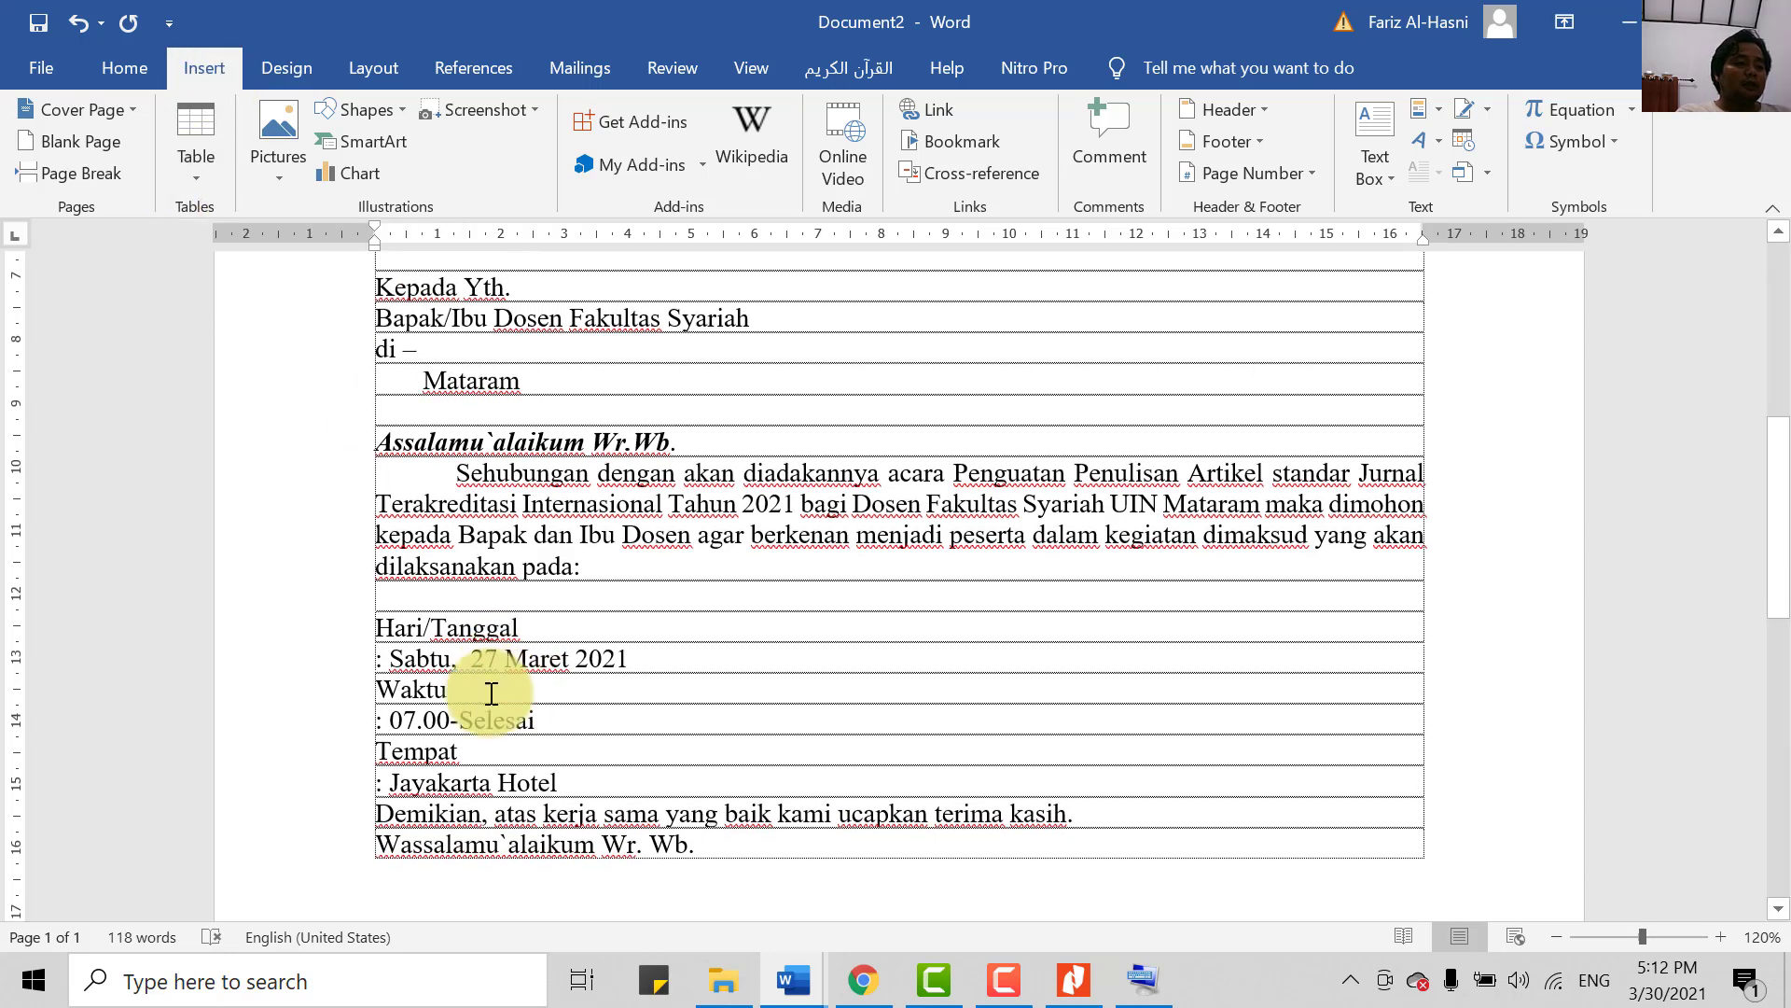
pyautogui.moveTo(372, 594); pyautogui.dragTo(512, 588)
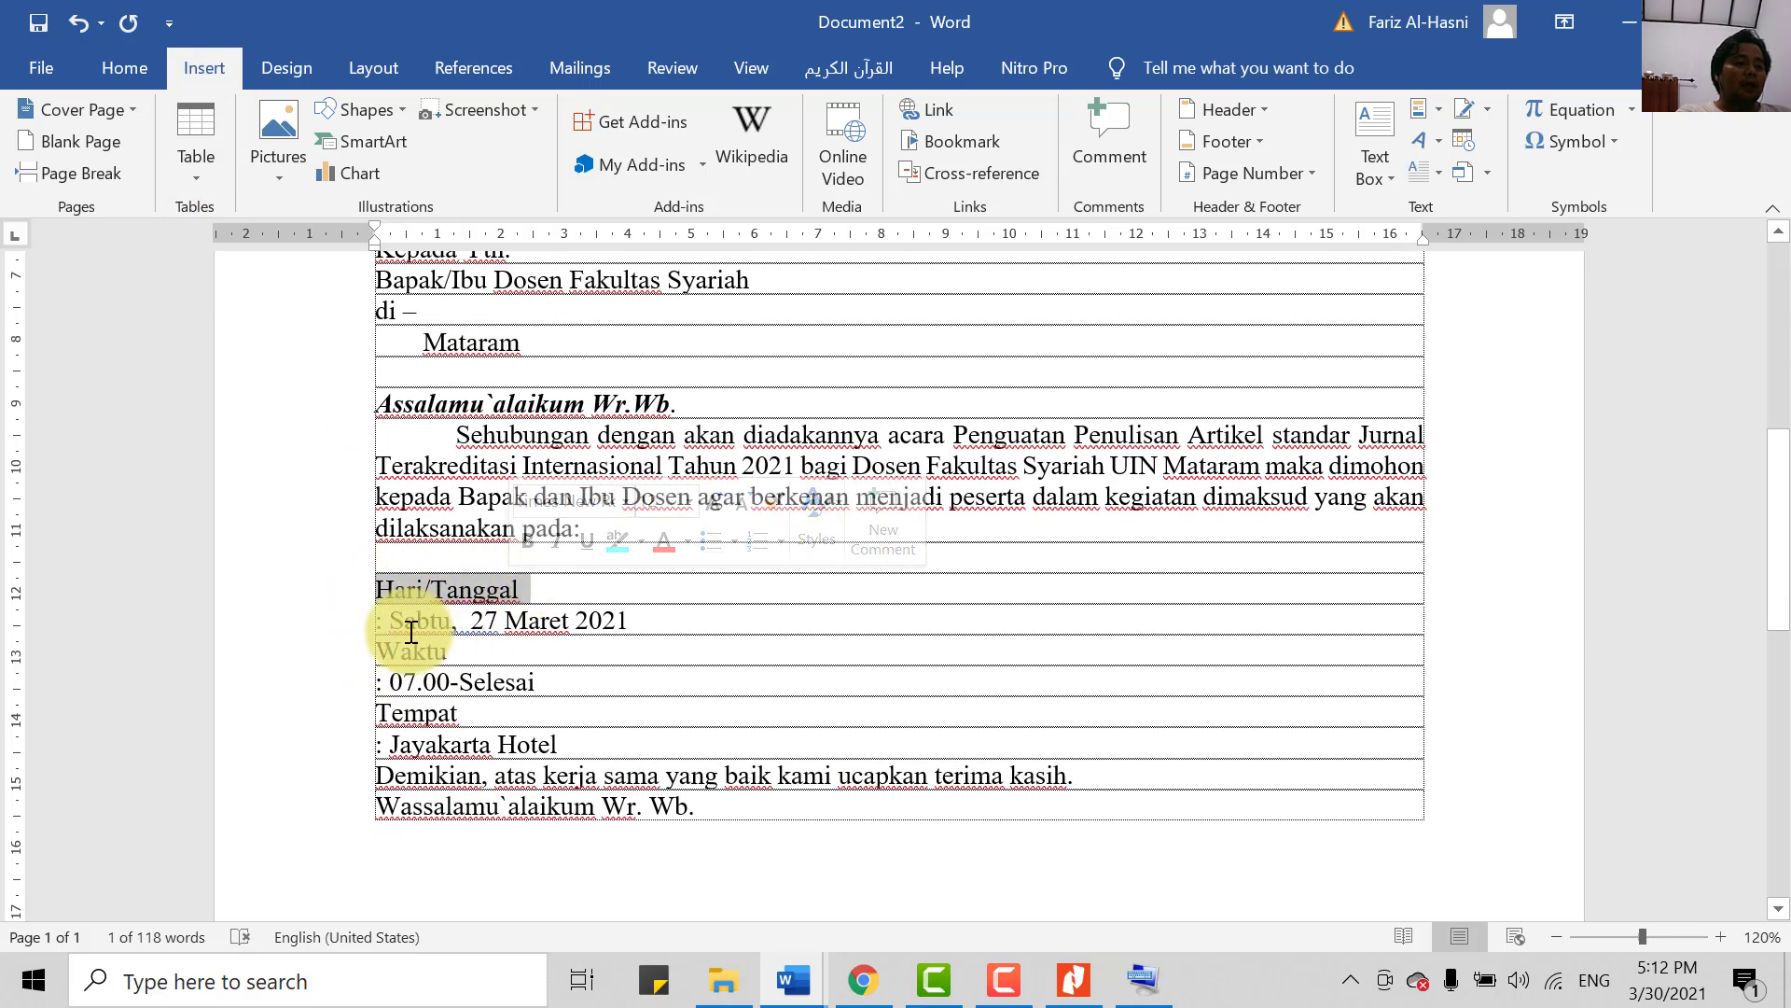
pyautogui.moveTo(378, 650); pyautogui.dragTo(488, 656)
pyautogui.moveTo(381, 720); pyautogui.dragTo(454, 709)
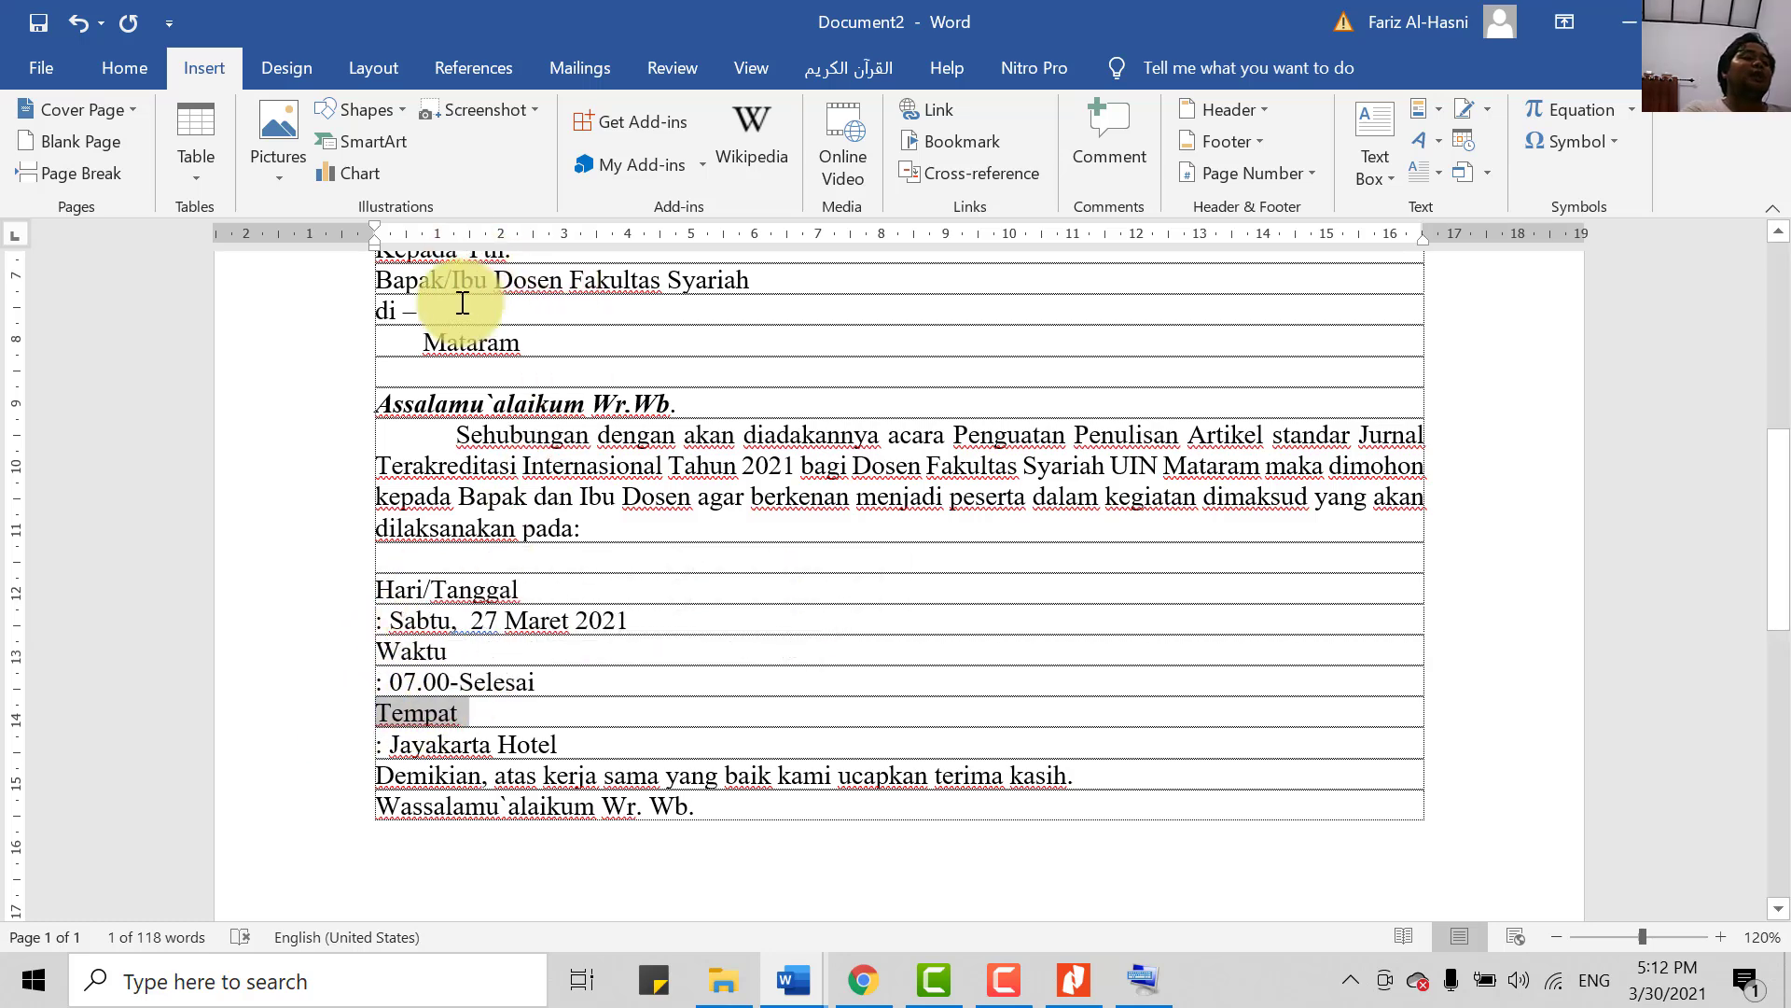
pyautogui.click(186, 155)
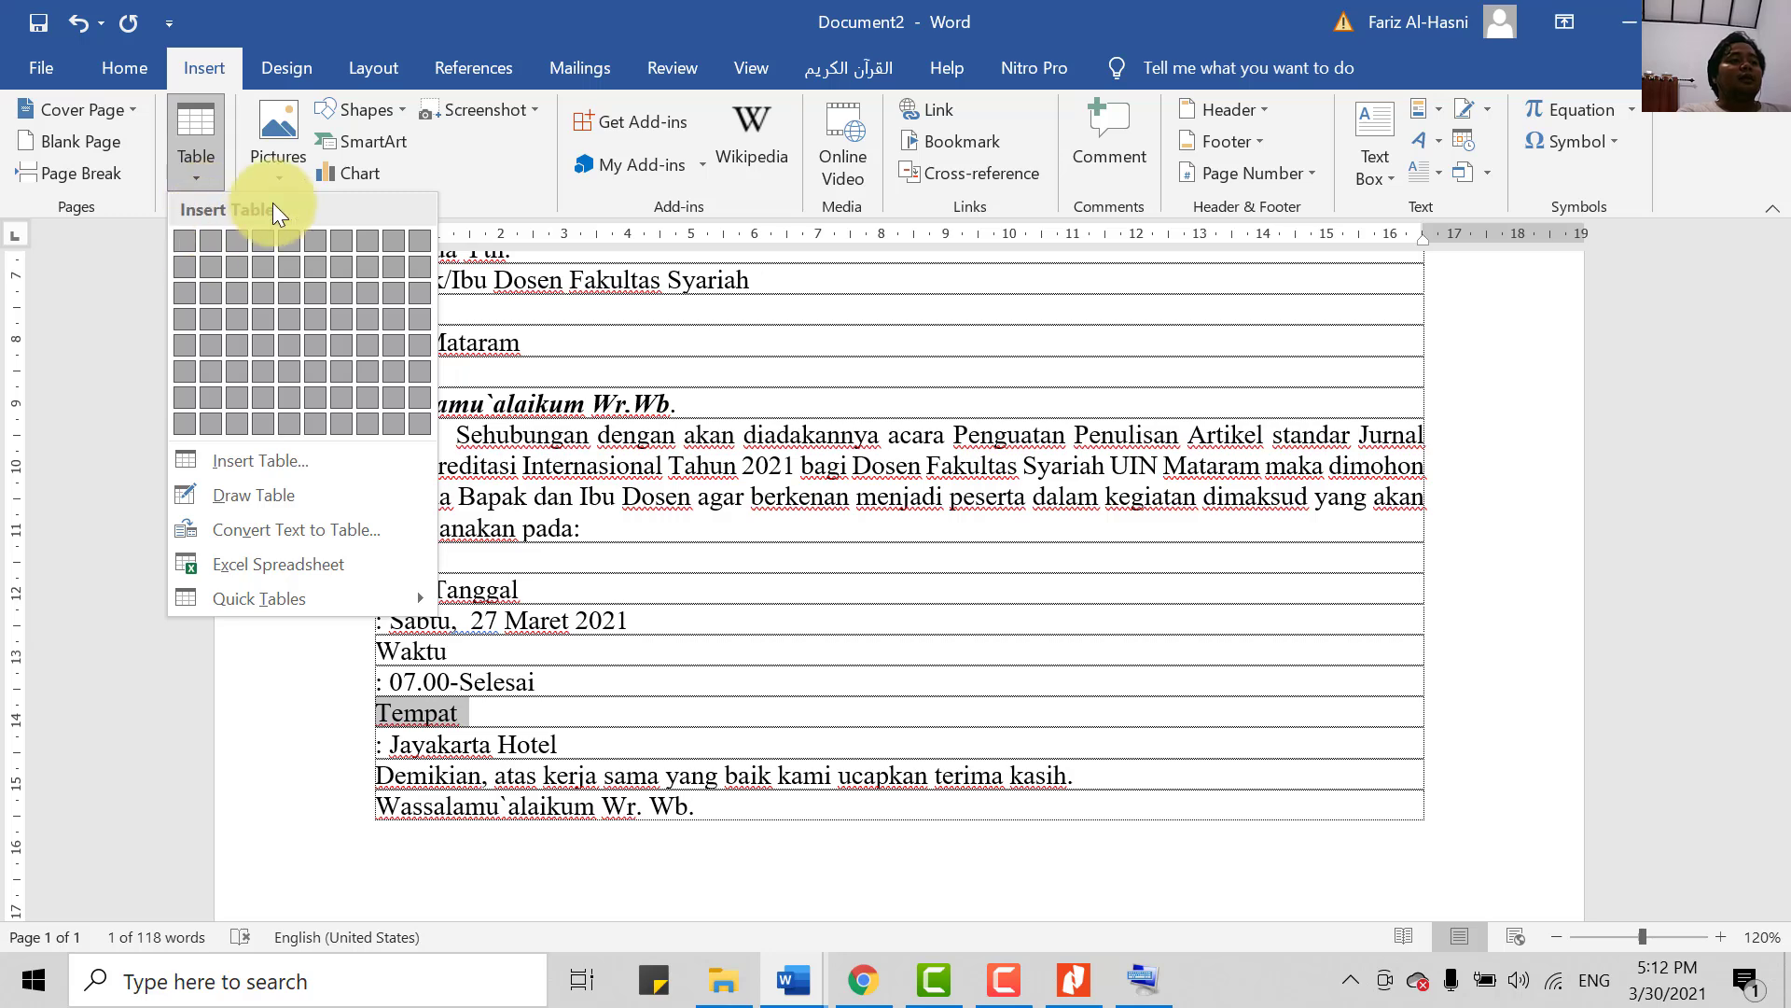
pyautogui.click(633, 686)
pyautogui.click(444, 567)
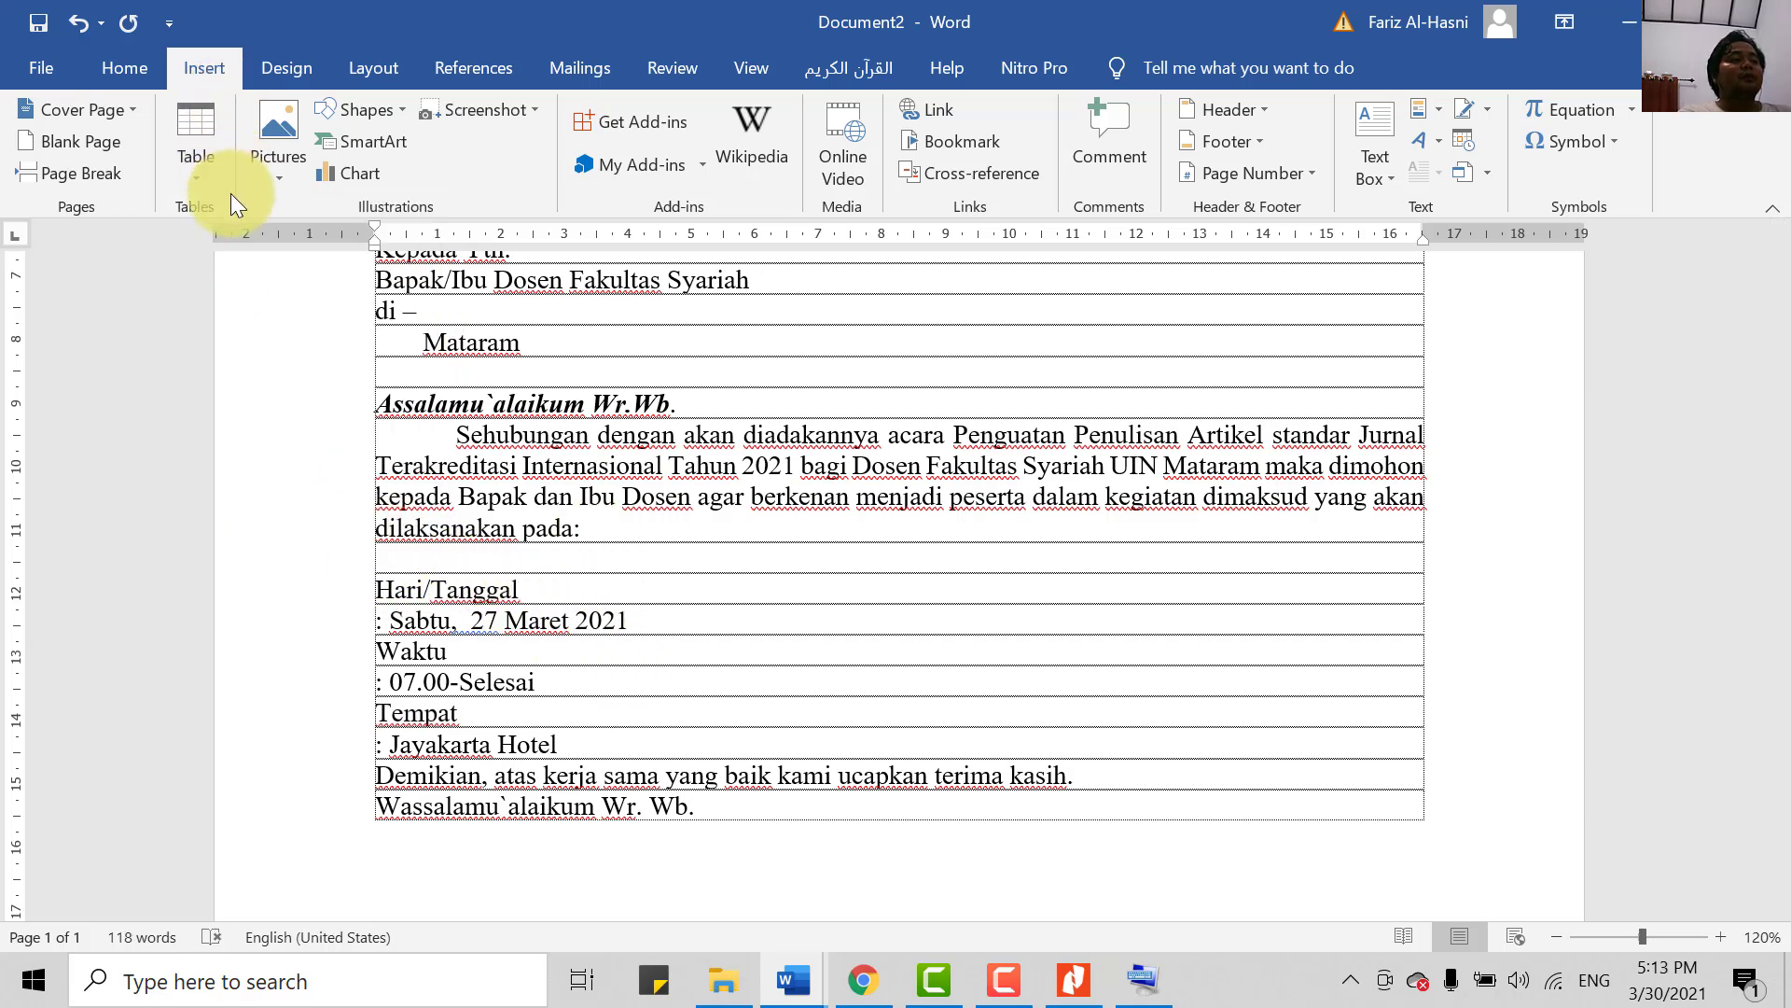
pyautogui.click(199, 176)
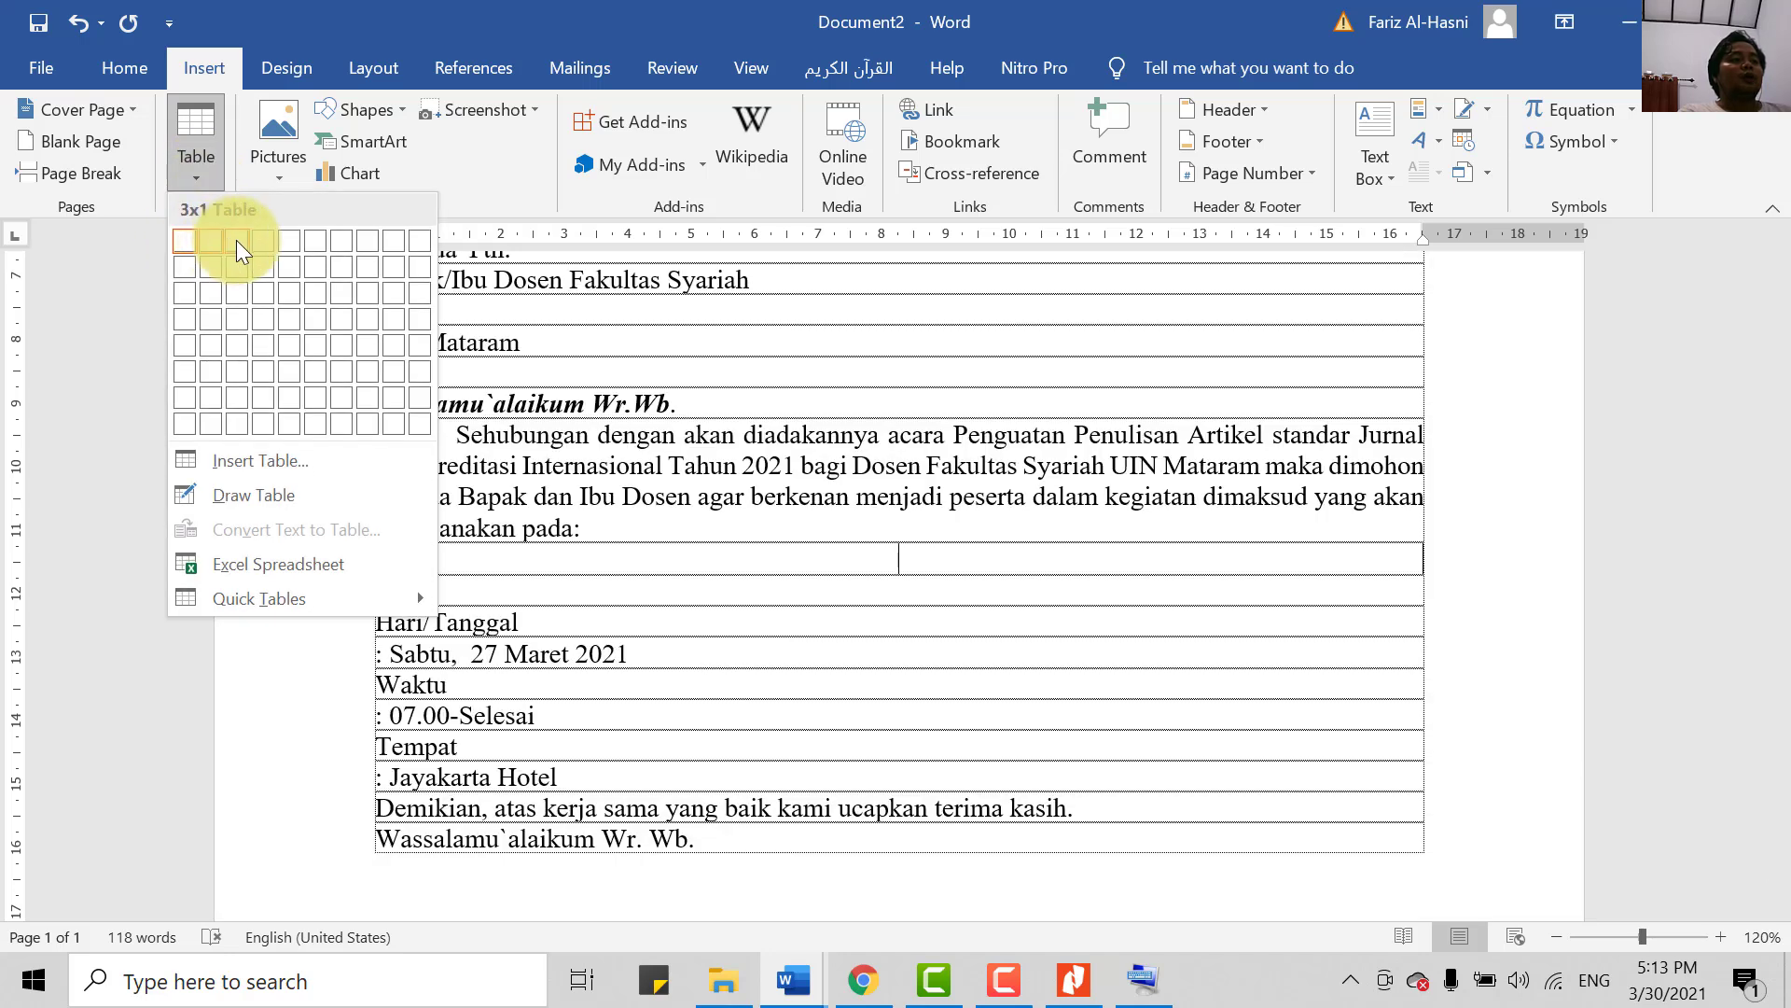
pyautogui.click(242, 294)
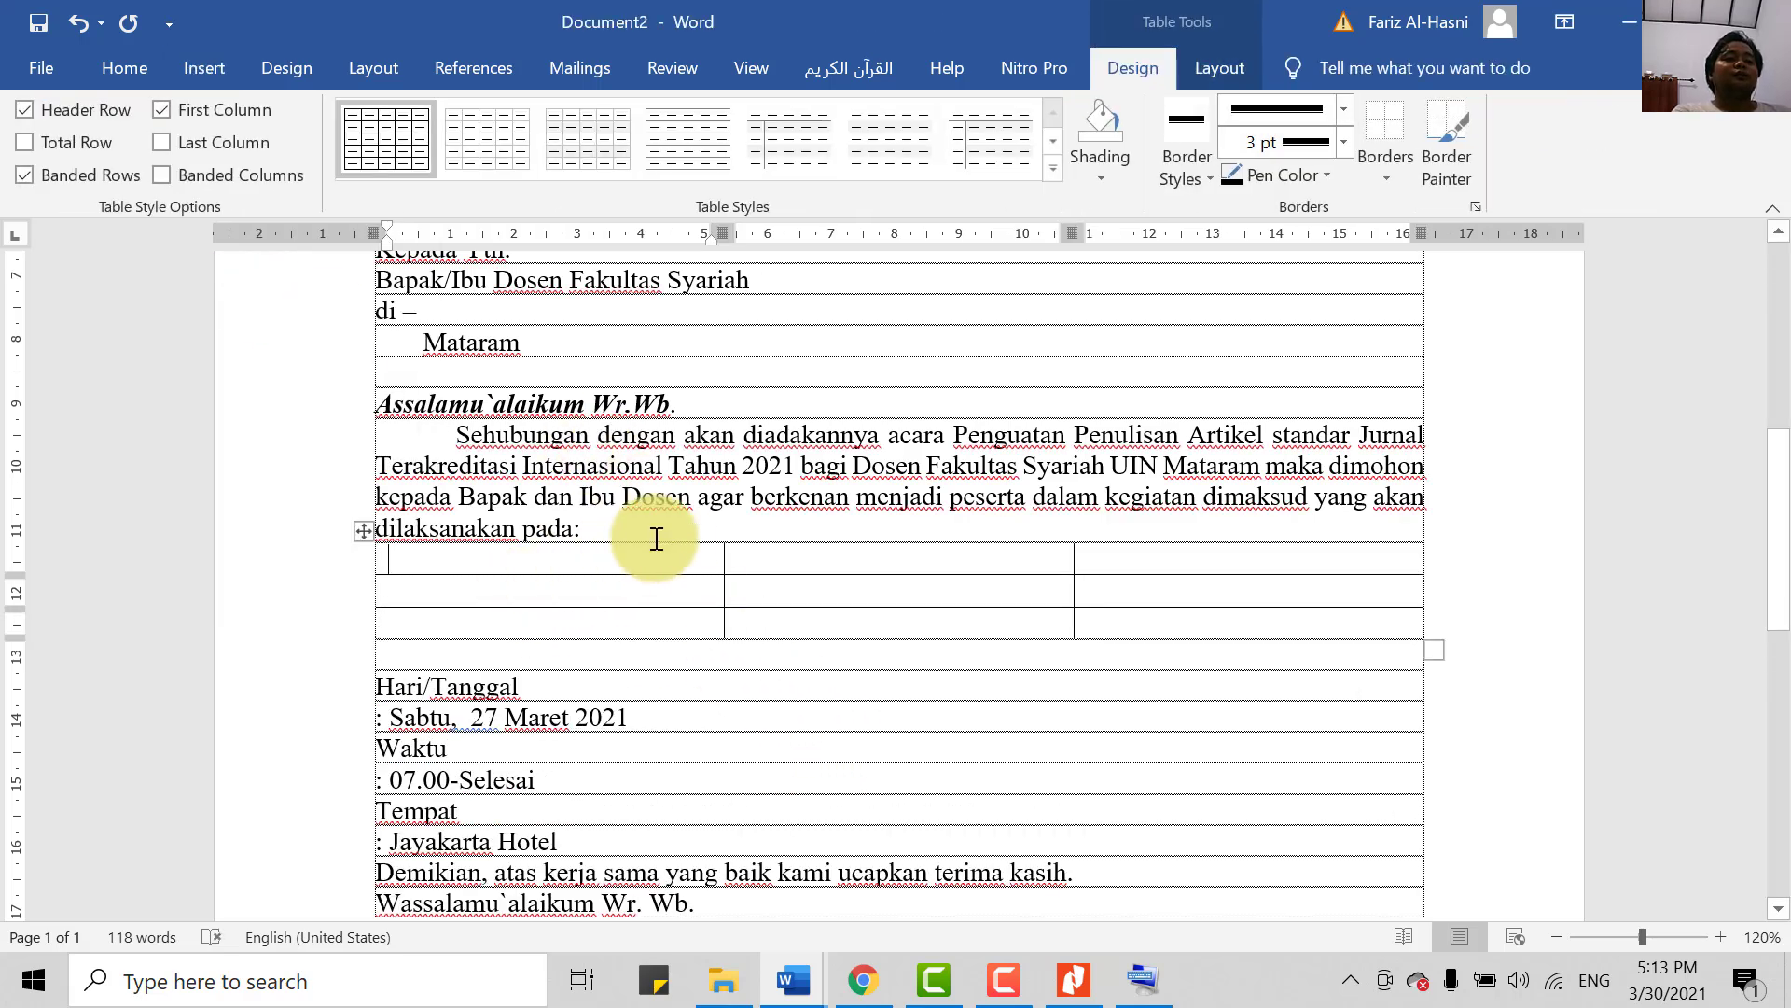
# - Enter the labels Hari/Tanggal, Waktu and Tempat in the table's first column
pyautogui.scroll(-2, 572, 680)
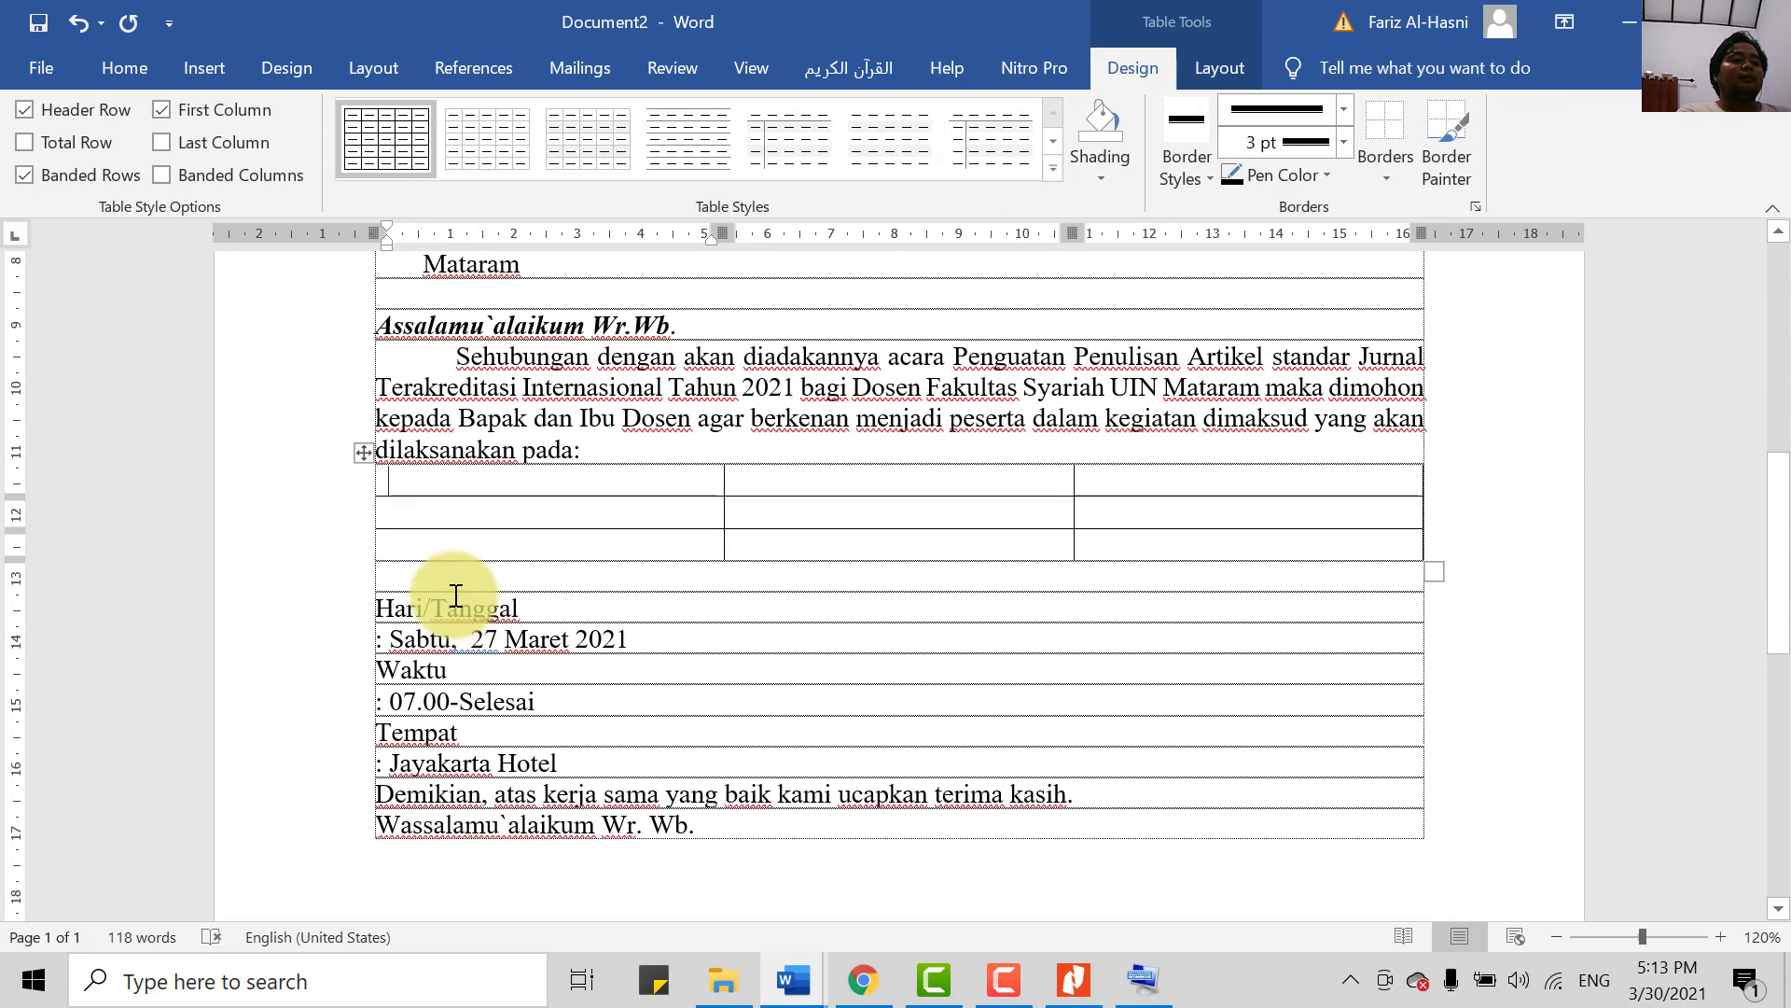
pyautogui.write('Hari/Tanggal')
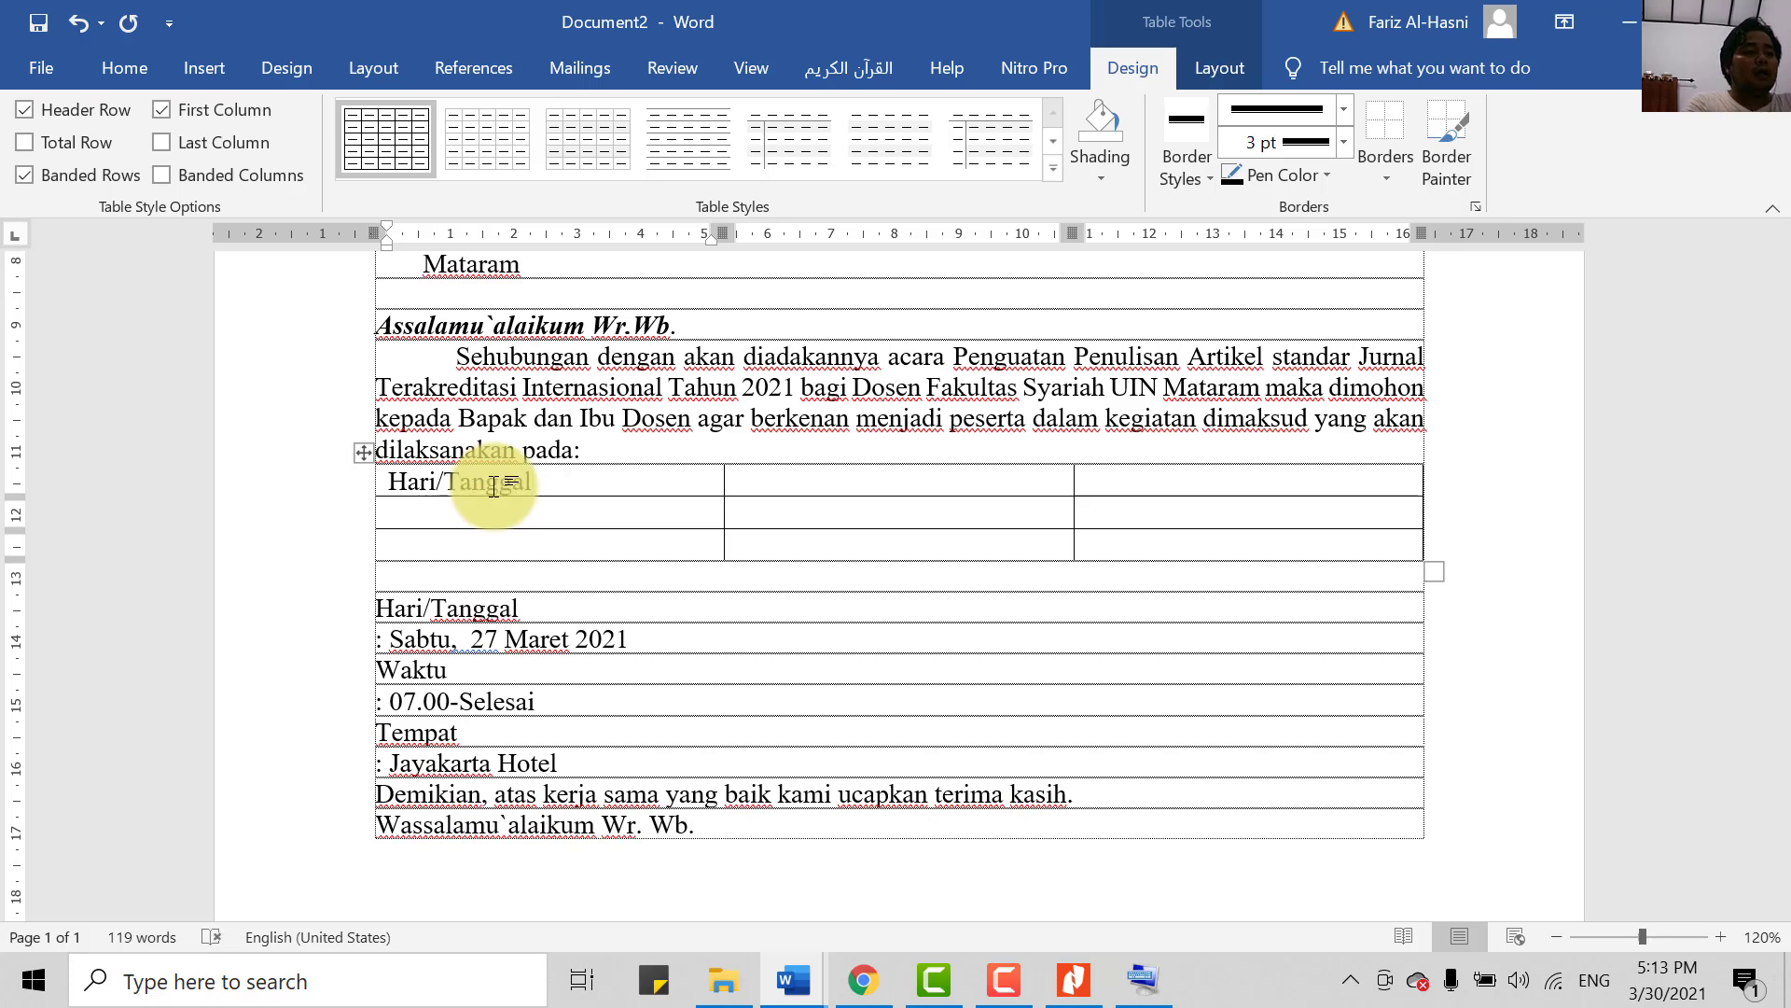
pyautogui.click(540, 524)
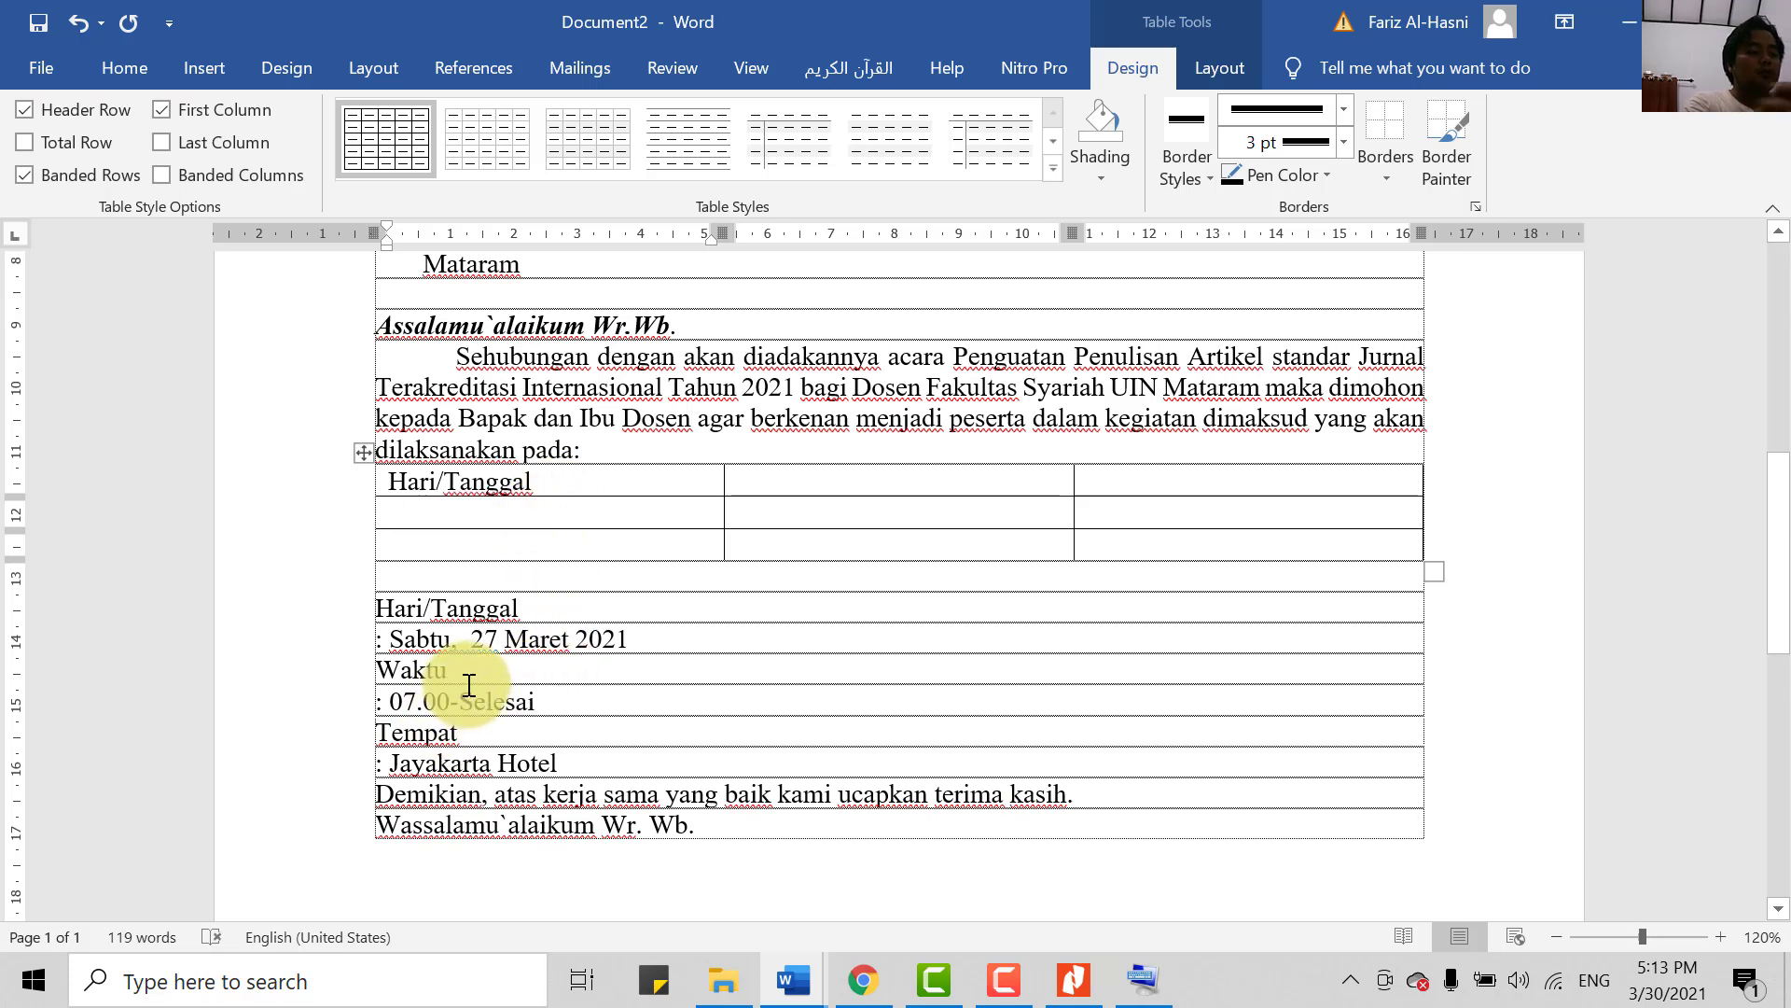
pyautogui.write('Waktu')
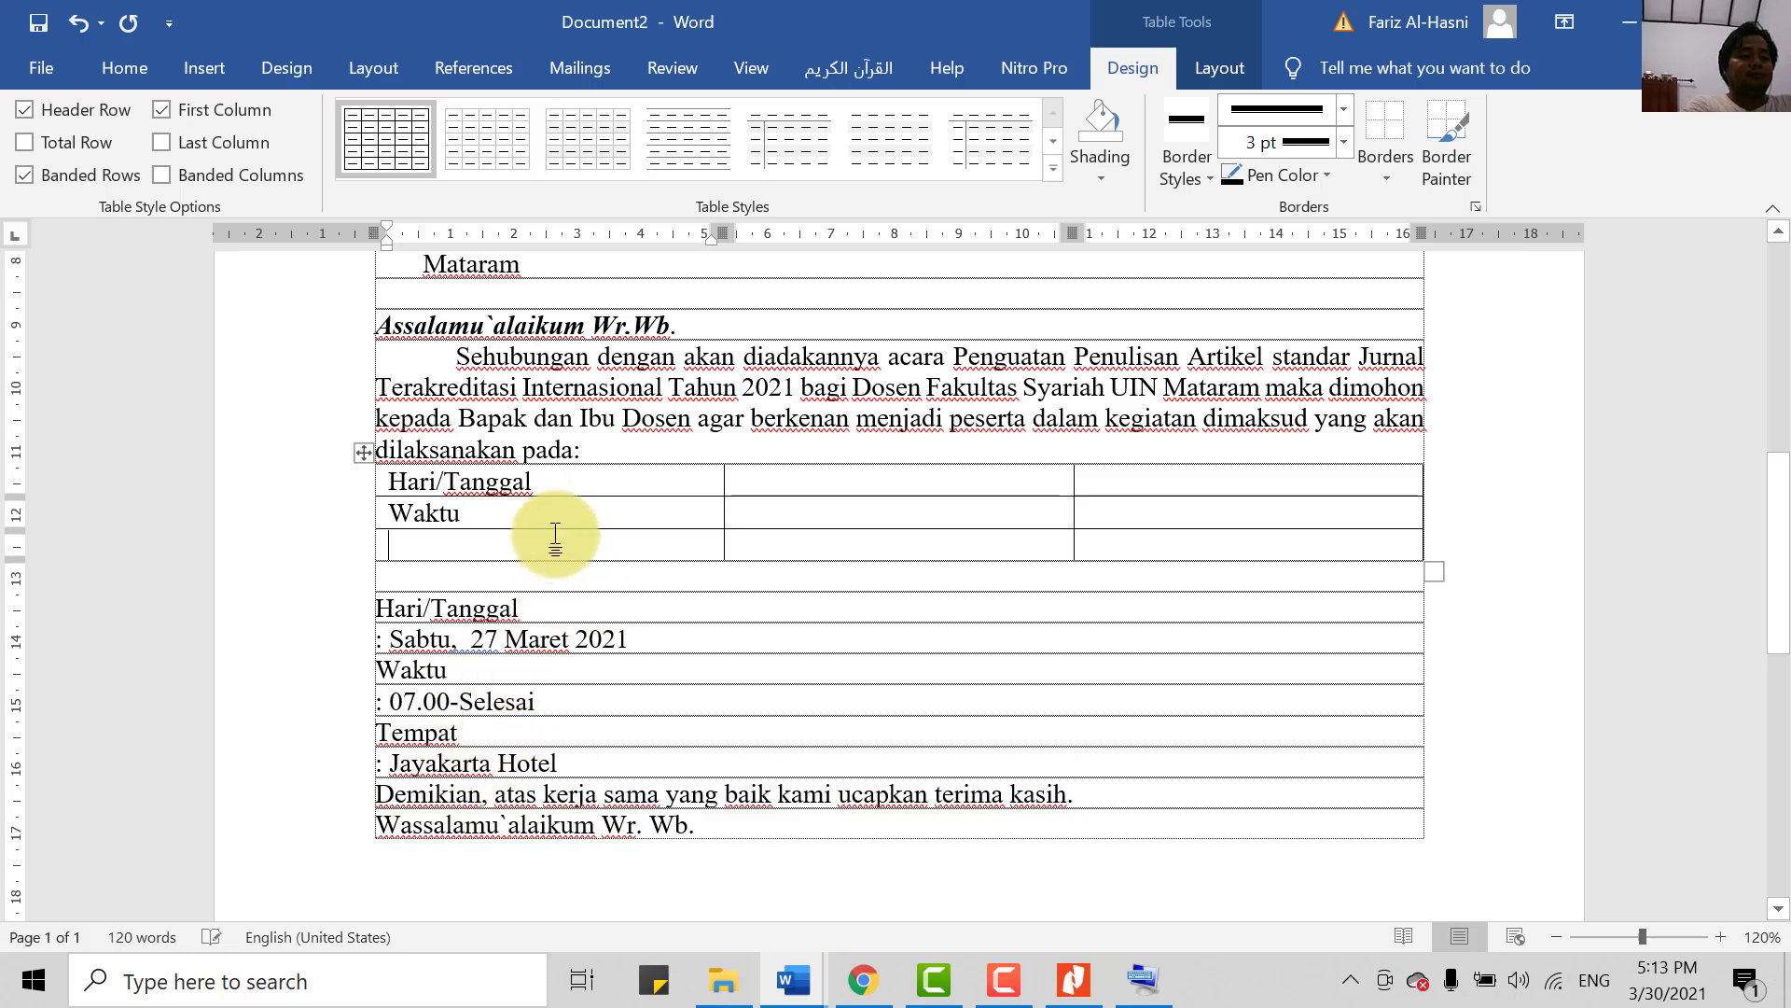
pyautogui.write('Tempat')
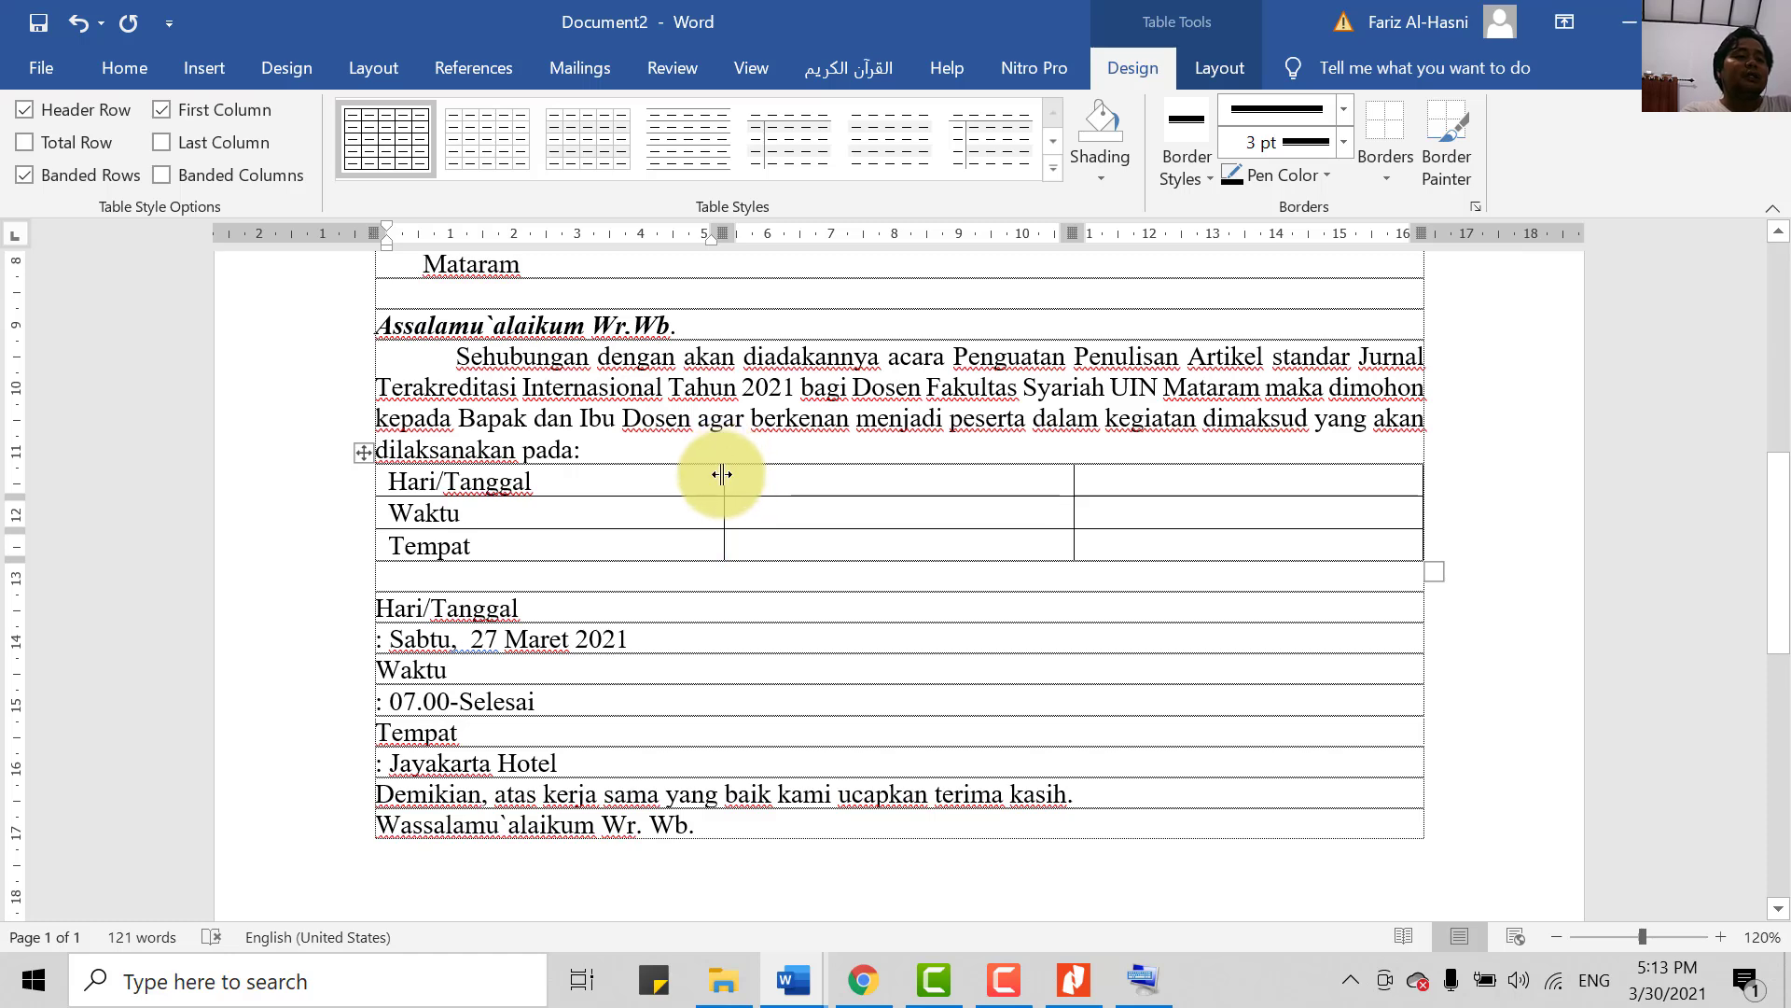
# - Narrow the first two columns, add colons in the middle cells, and select the old date Sabtu, 27 Maret 2021
pyautogui.moveTo(722, 474); pyautogui.dragTo(613, 484)
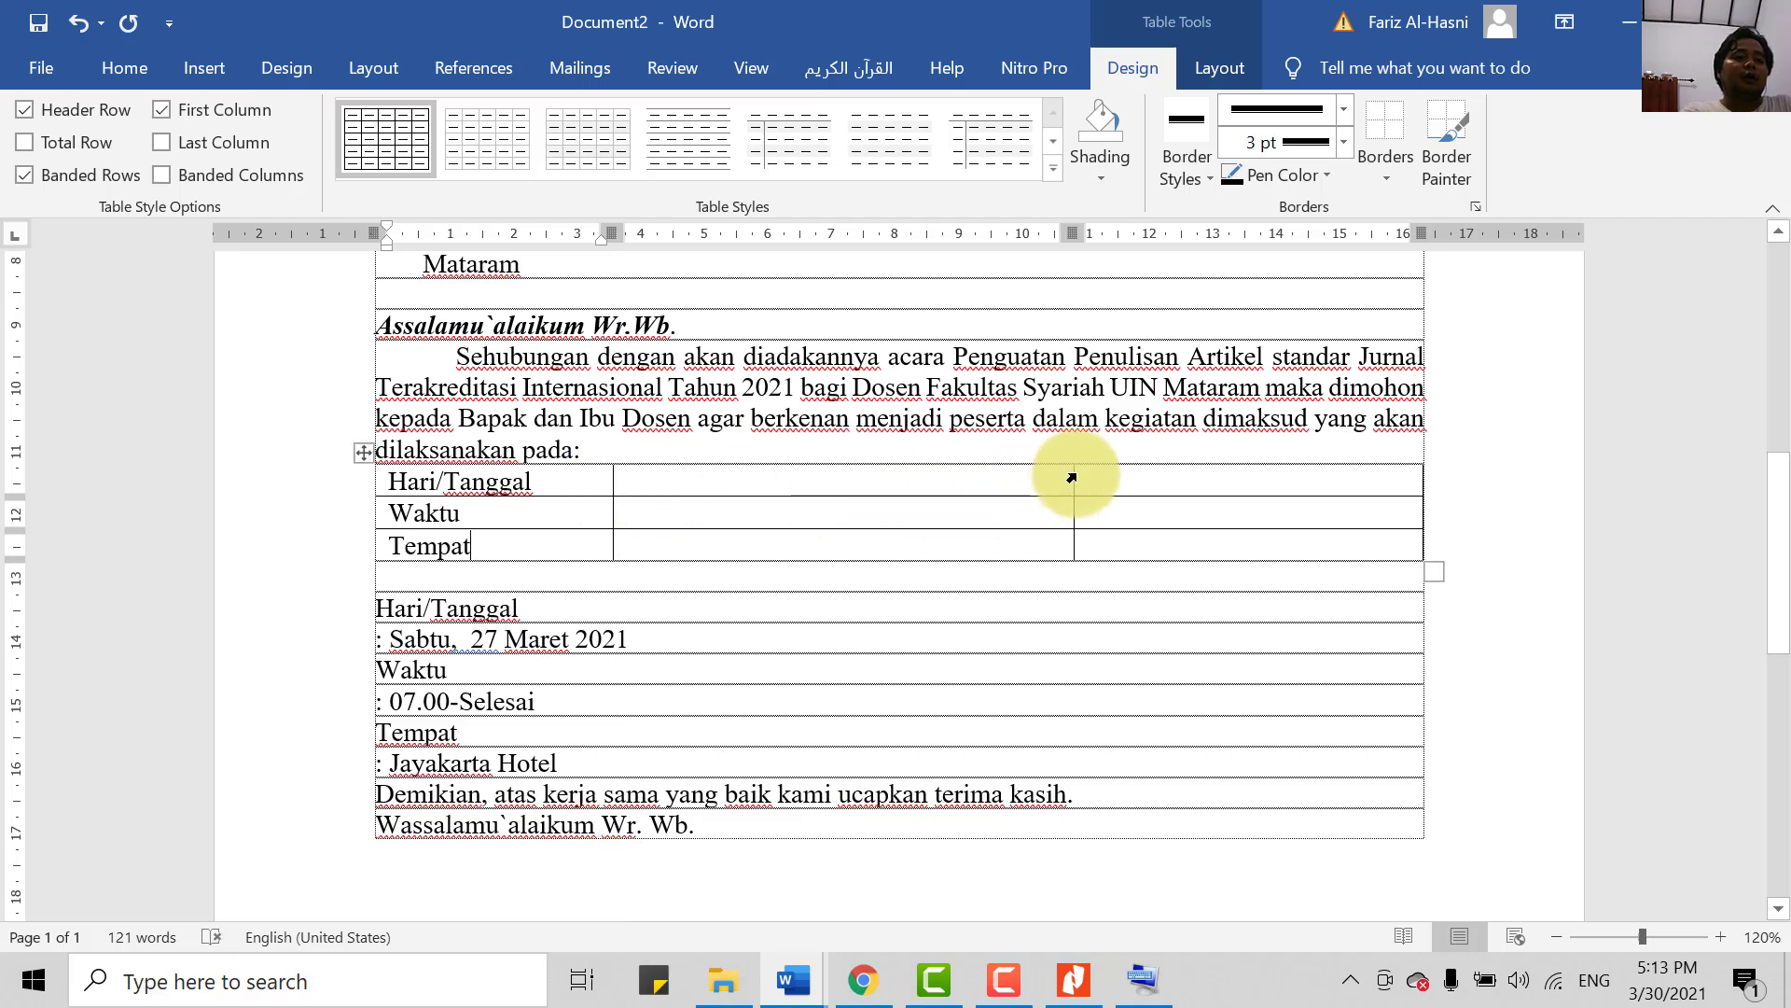
pyautogui.moveTo(1071, 474)
pyautogui.mouseDown()
pyautogui.moveTo(628, 472)
pyautogui.moveTo(644, 476)
pyautogui.mouseUp()
pyautogui.click(629, 485)
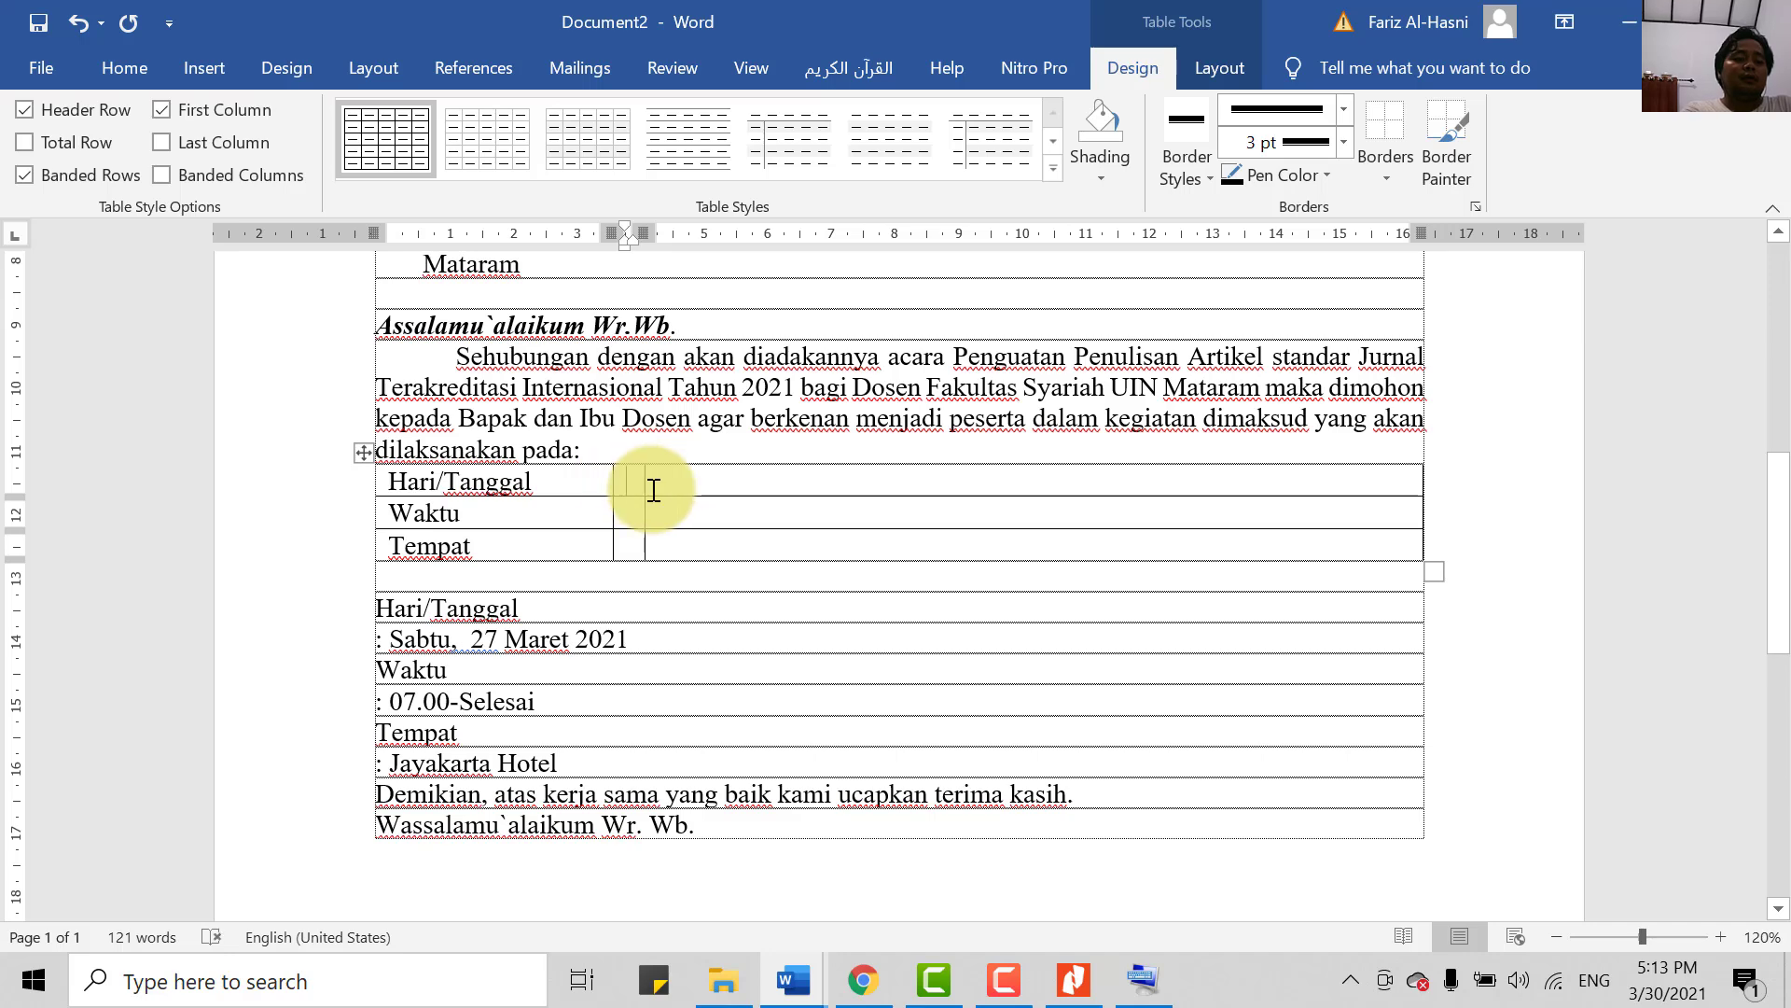
pyautogui.write(':')
pyautogui.press('Down')
pyautogui.write(':')
pyautogui.press('Down')
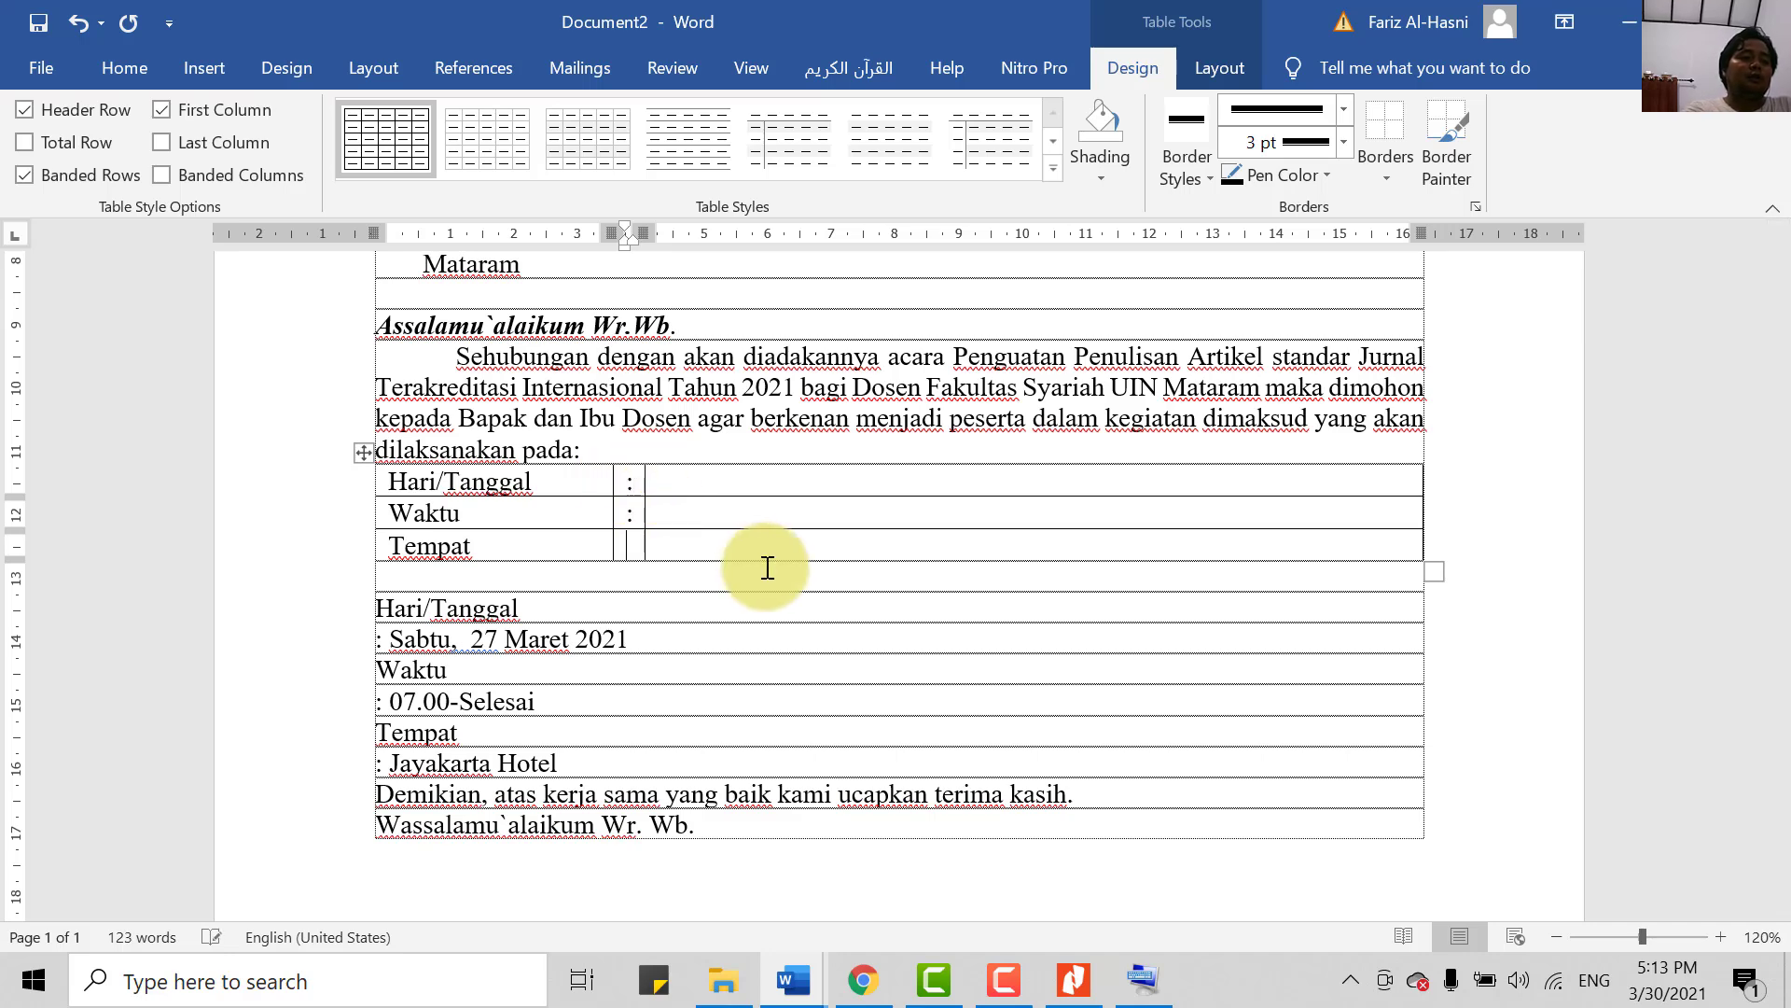
pyautogui.click(712, 484)
pyautogui.moveTo(650, 642); pyautogui.dragTo(389, 634)
# - Cut the date from the old list and paste it as plain text into the Hari/Tanggal cell
pyautogui.hotkey('ctrl', 'x')
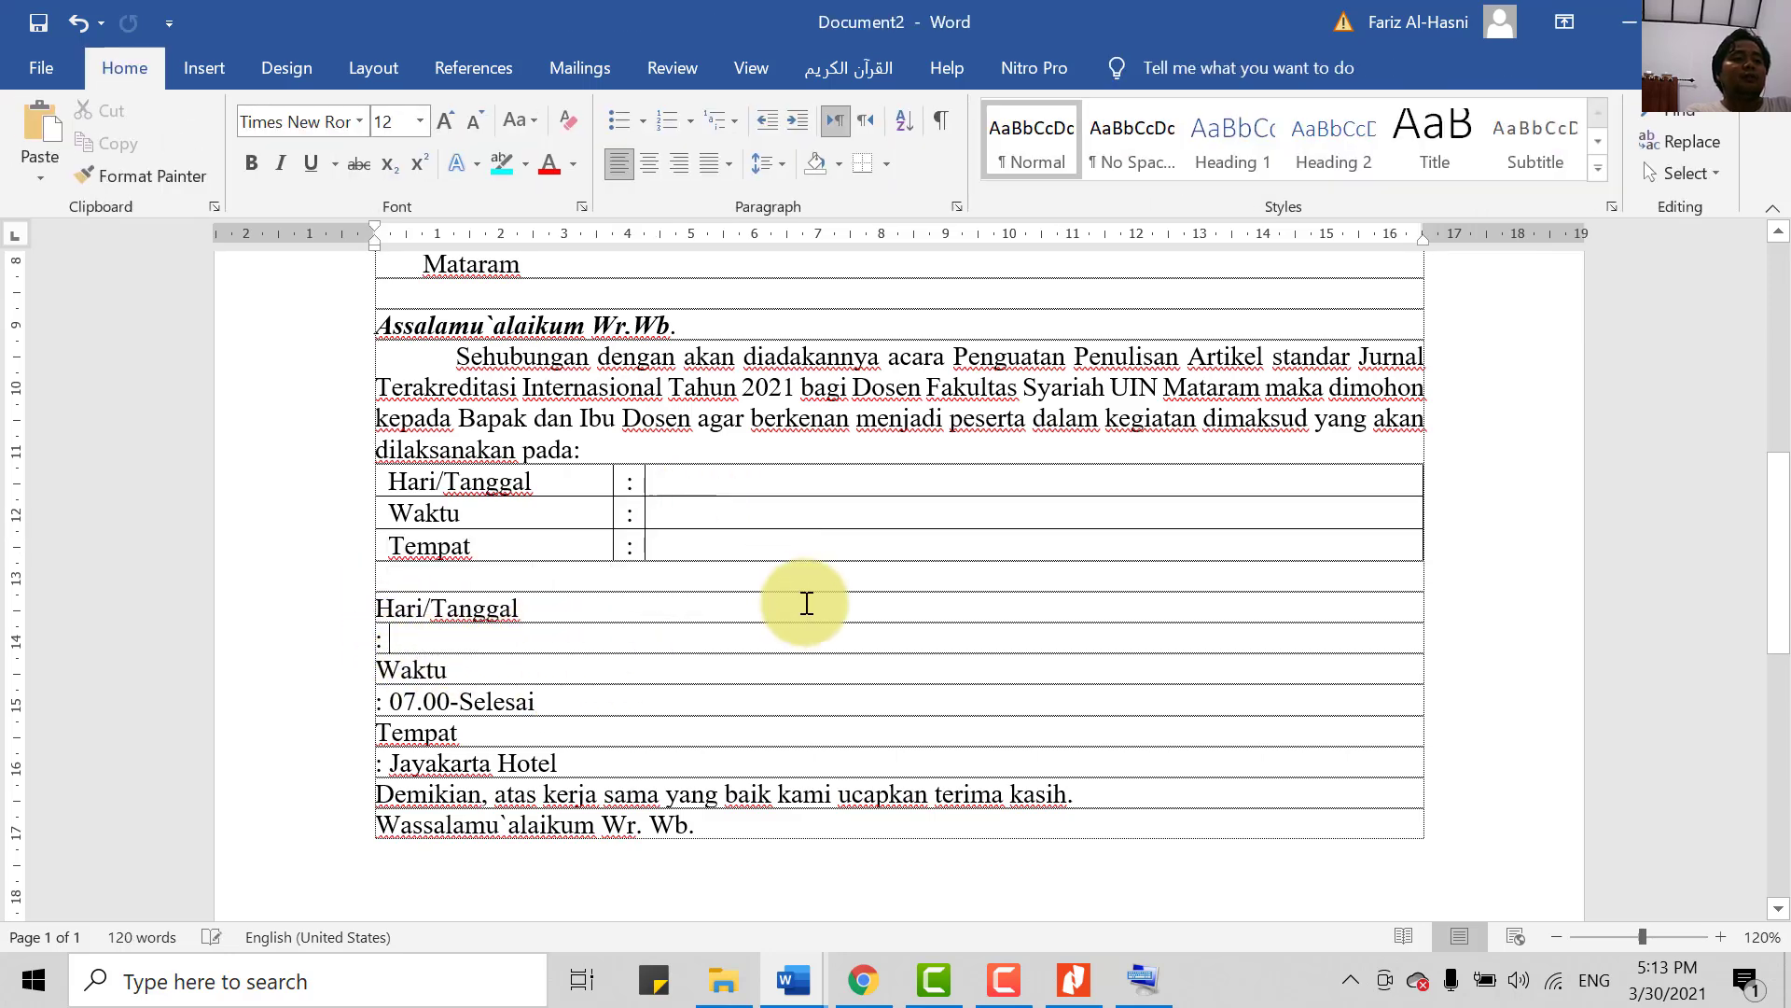
pyautogui.rightClick(731, 480)
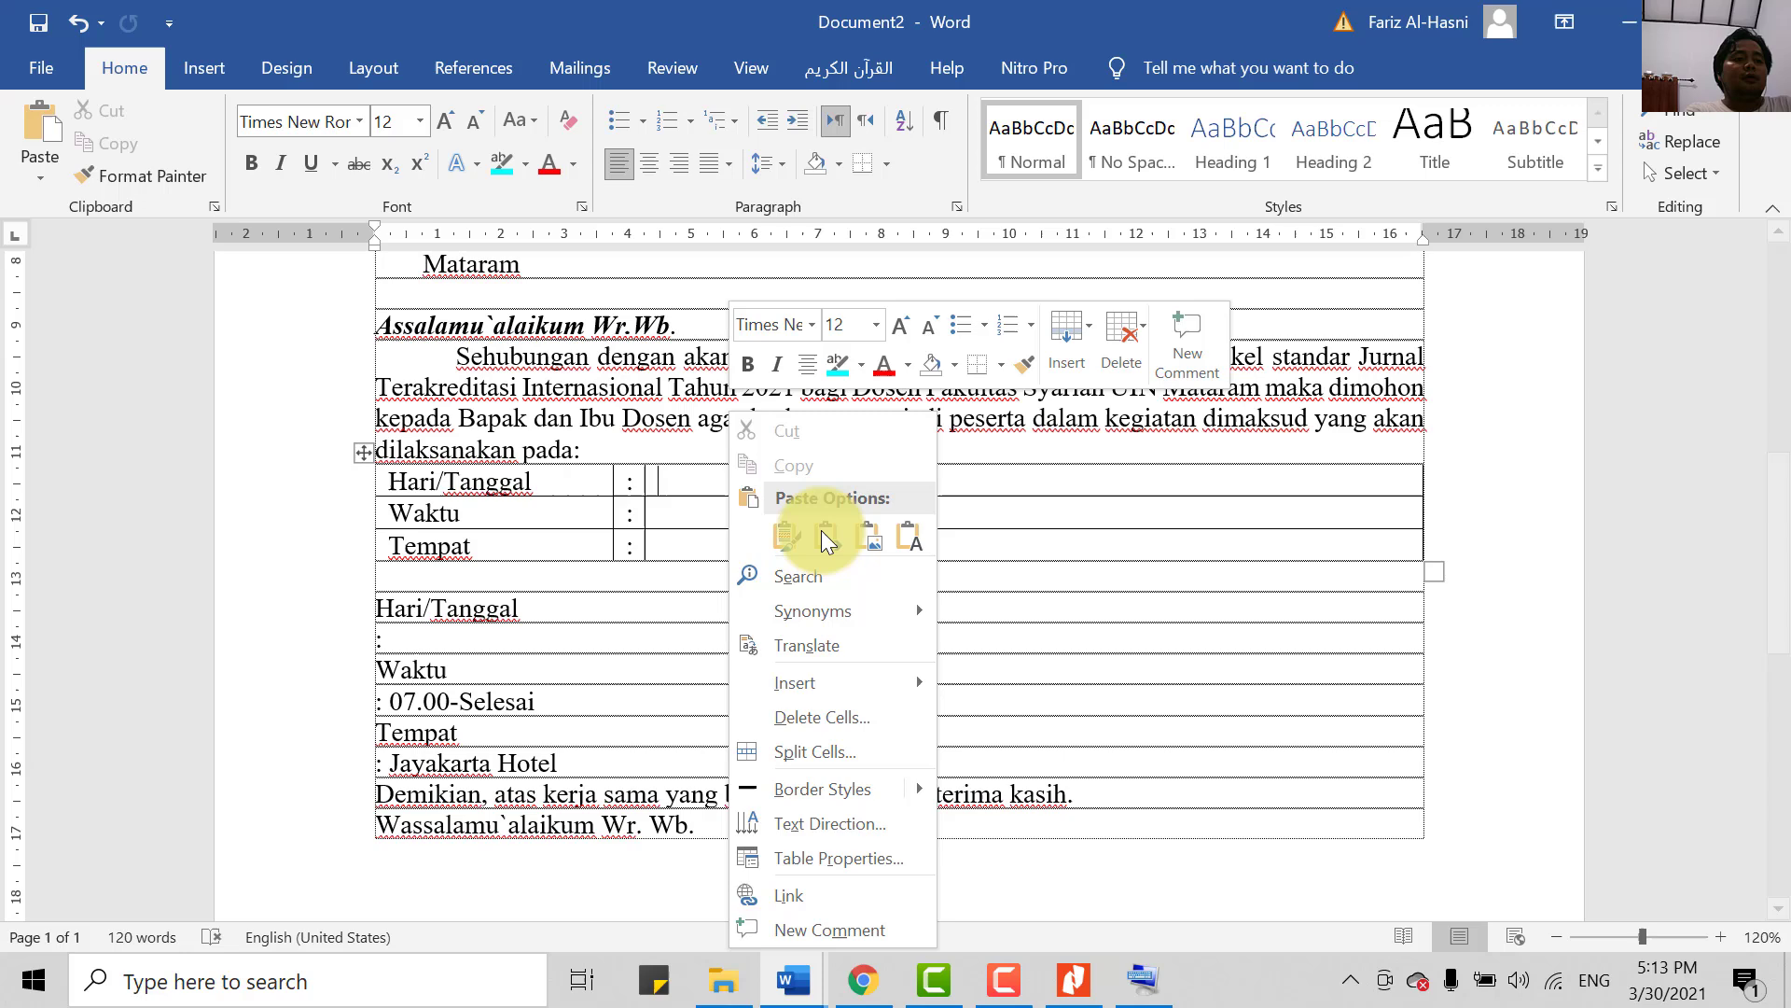
pyautogui.click(915, 553)
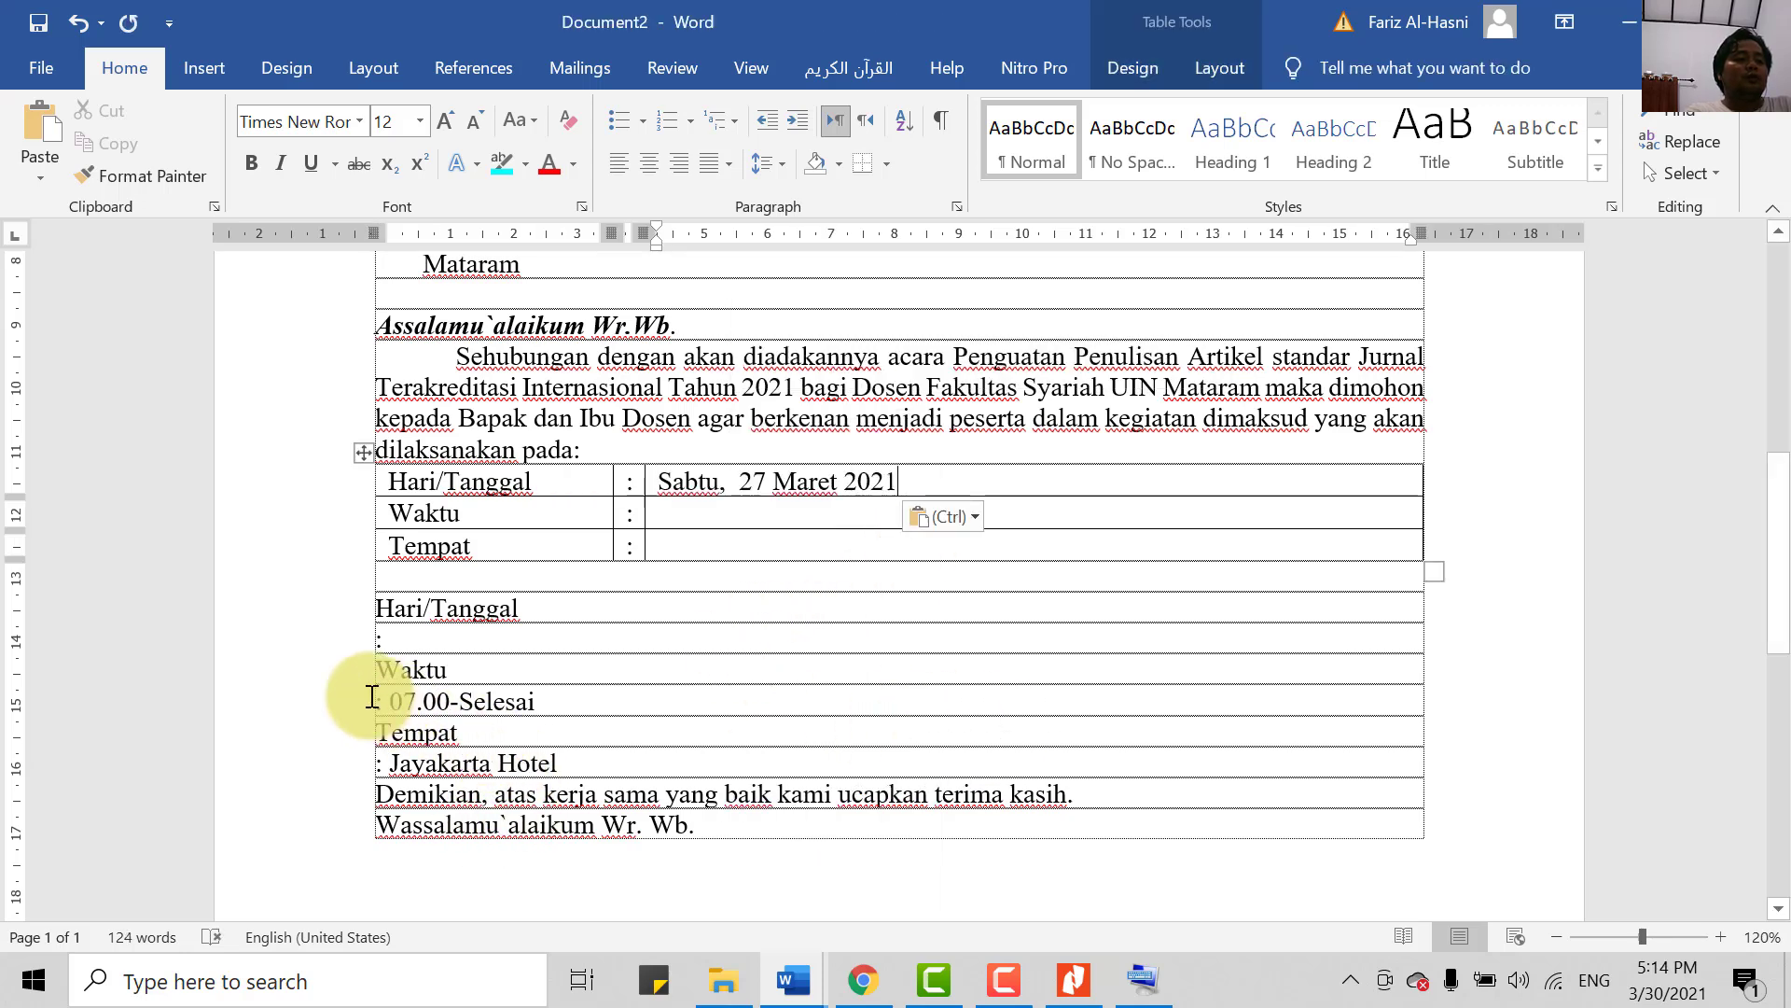
# - Enter 07.00 WITA-Selesai and Jayakarta Hotel Mataram, then delete the six old schedule lines
pyautogui.click(703, 515)
pyautogui.write('07.00 WITA-Selesai')
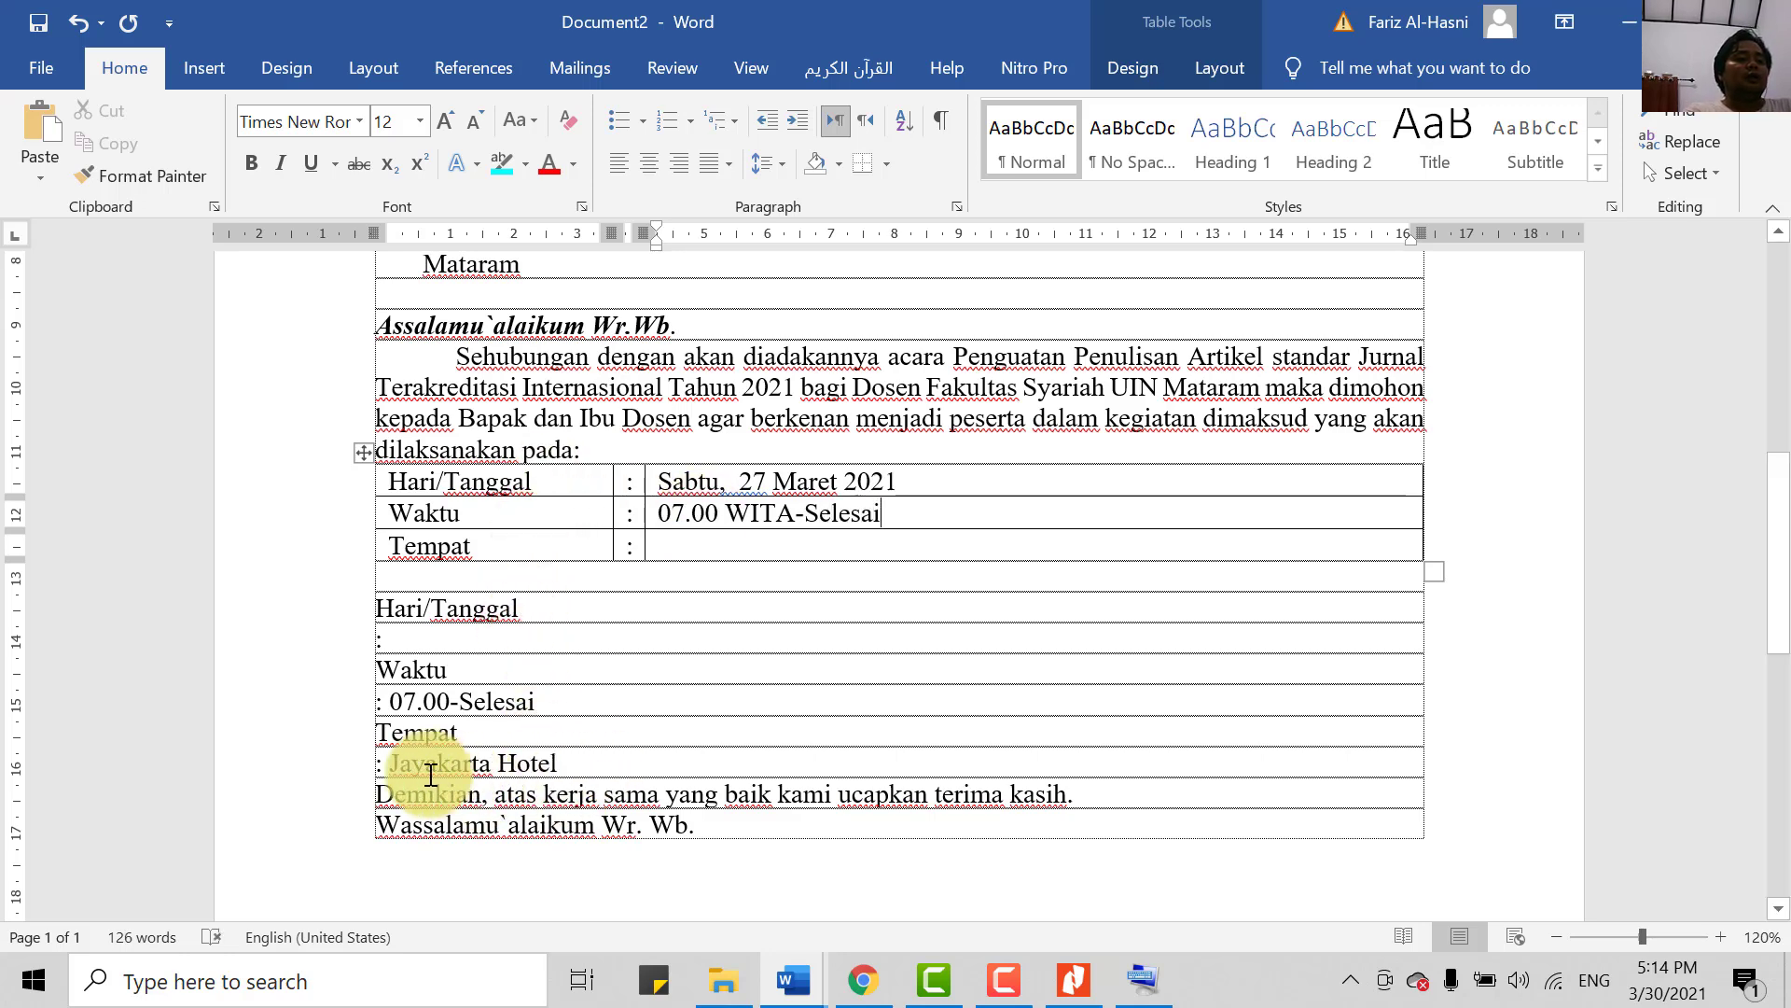
pyautogui.click(801, 542)
pyautogui.write('Jak')
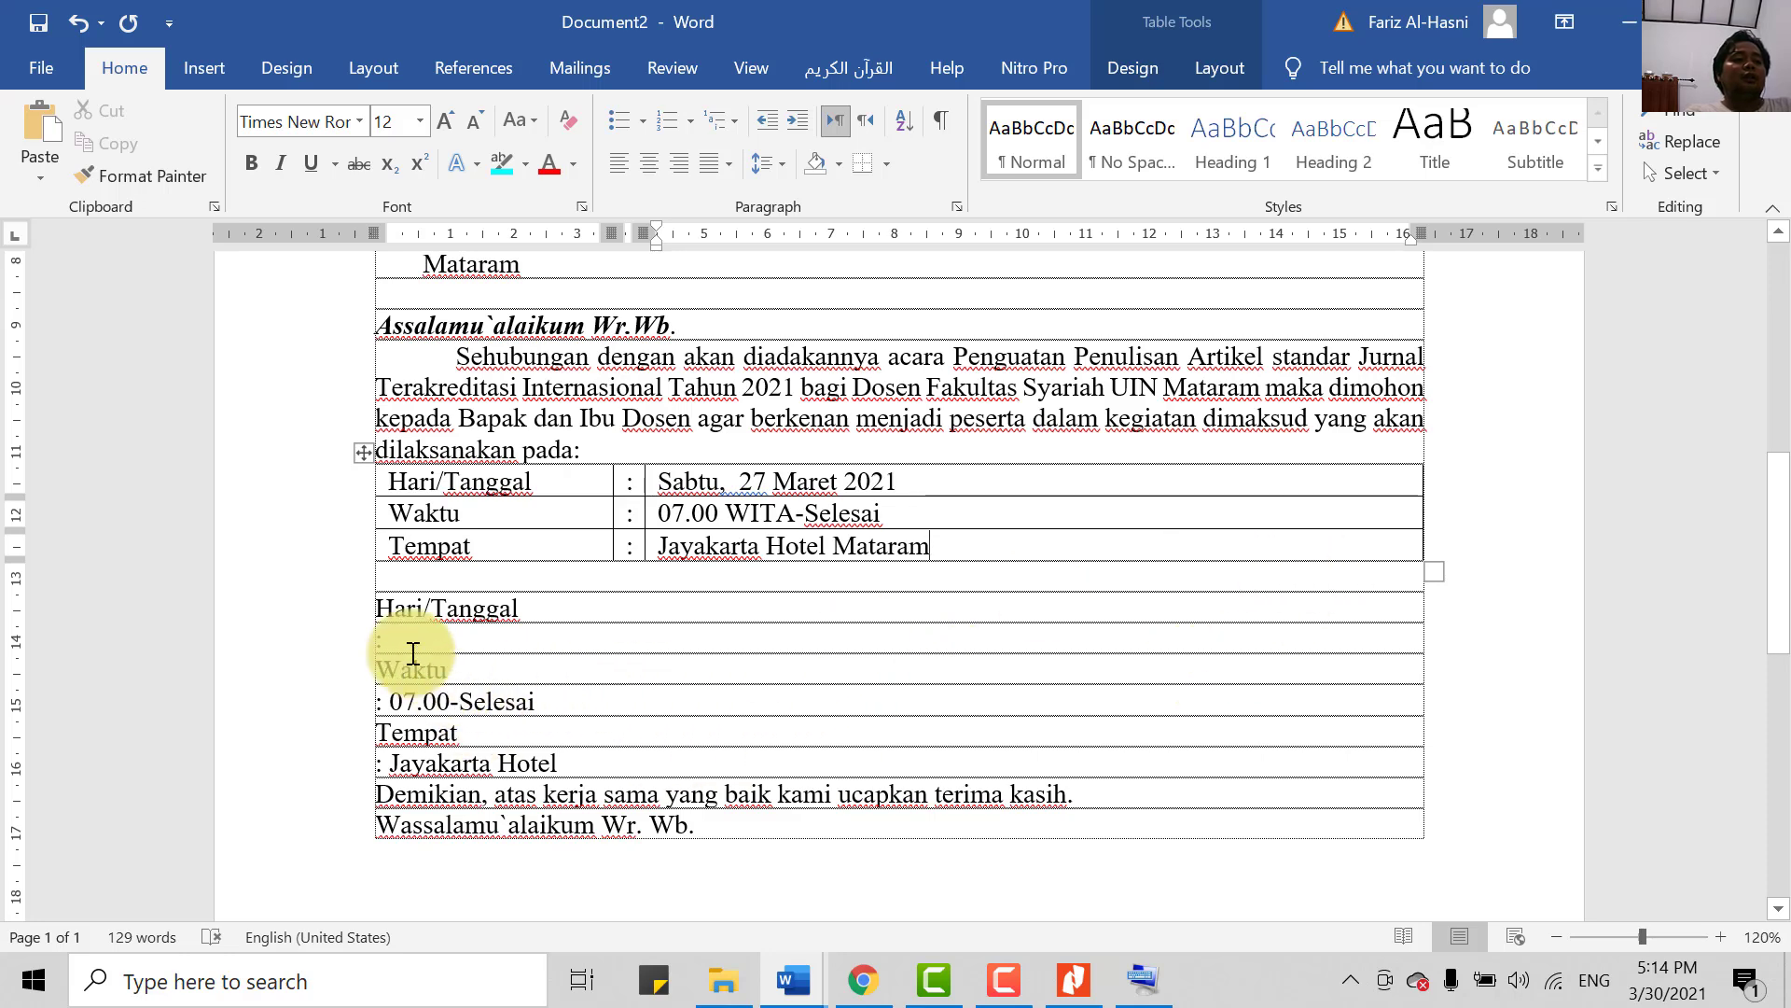
pyautogui.moveTo(378, 608); pyautogui.dragTo(579, 759)
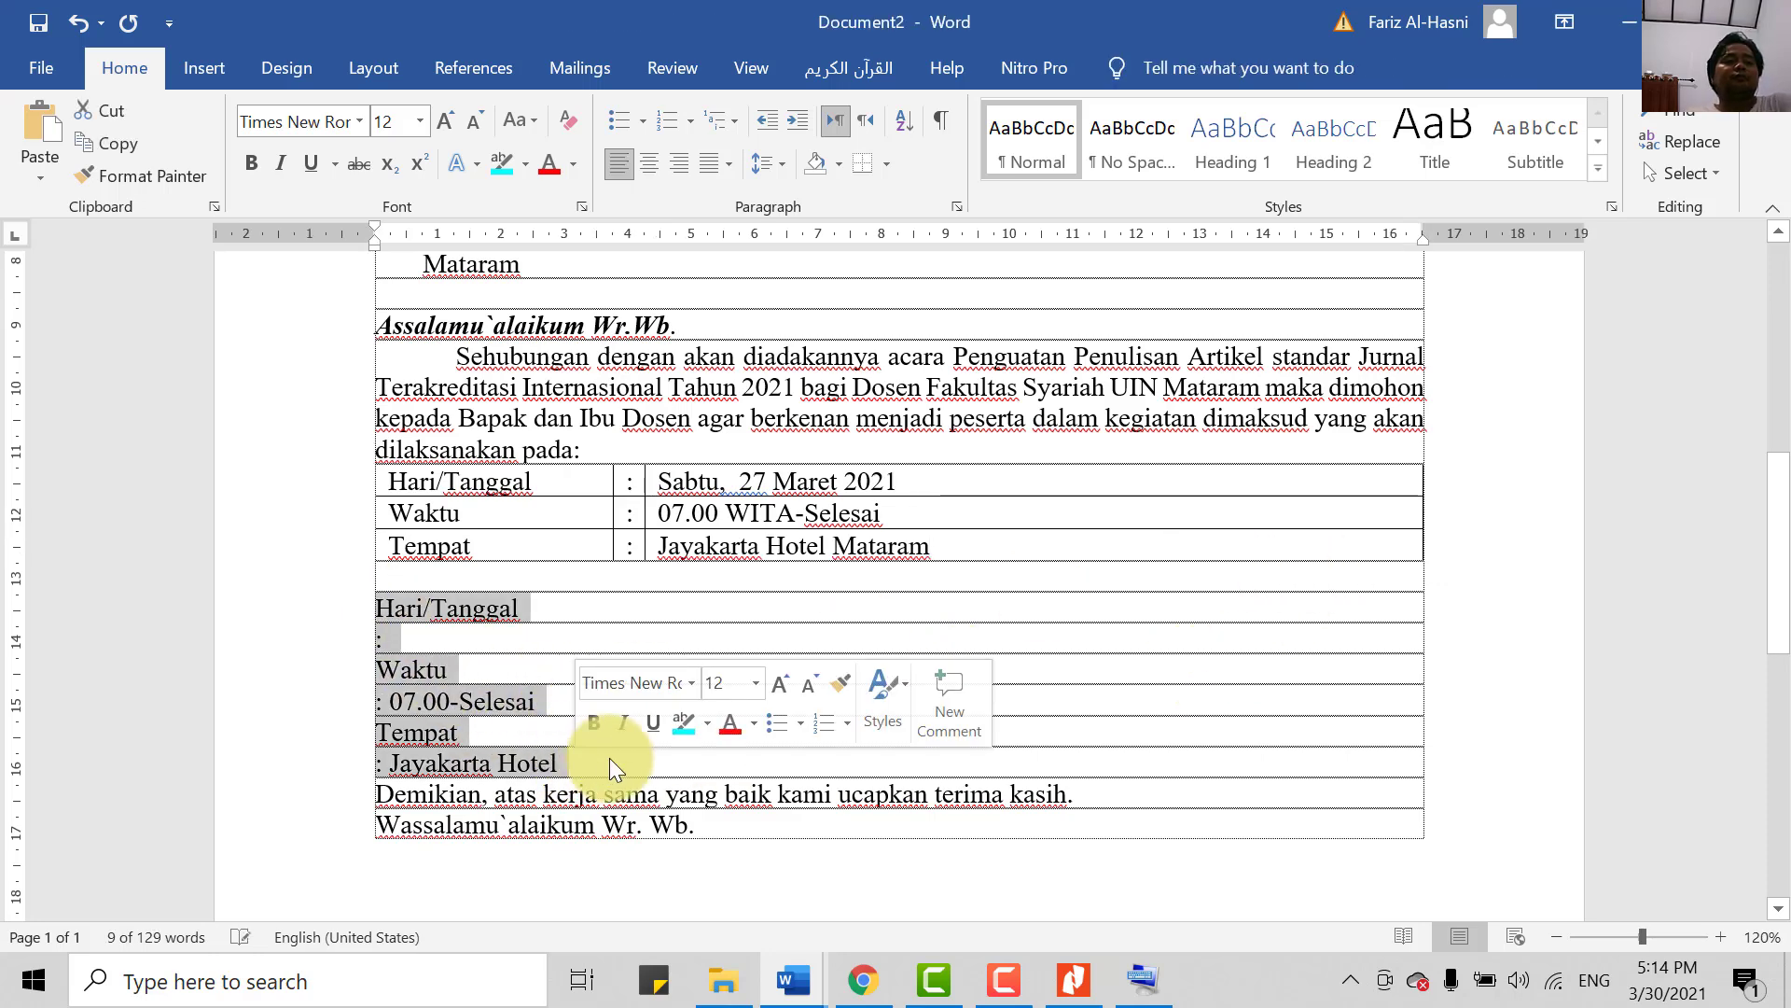
pyautogui.press('Delete')
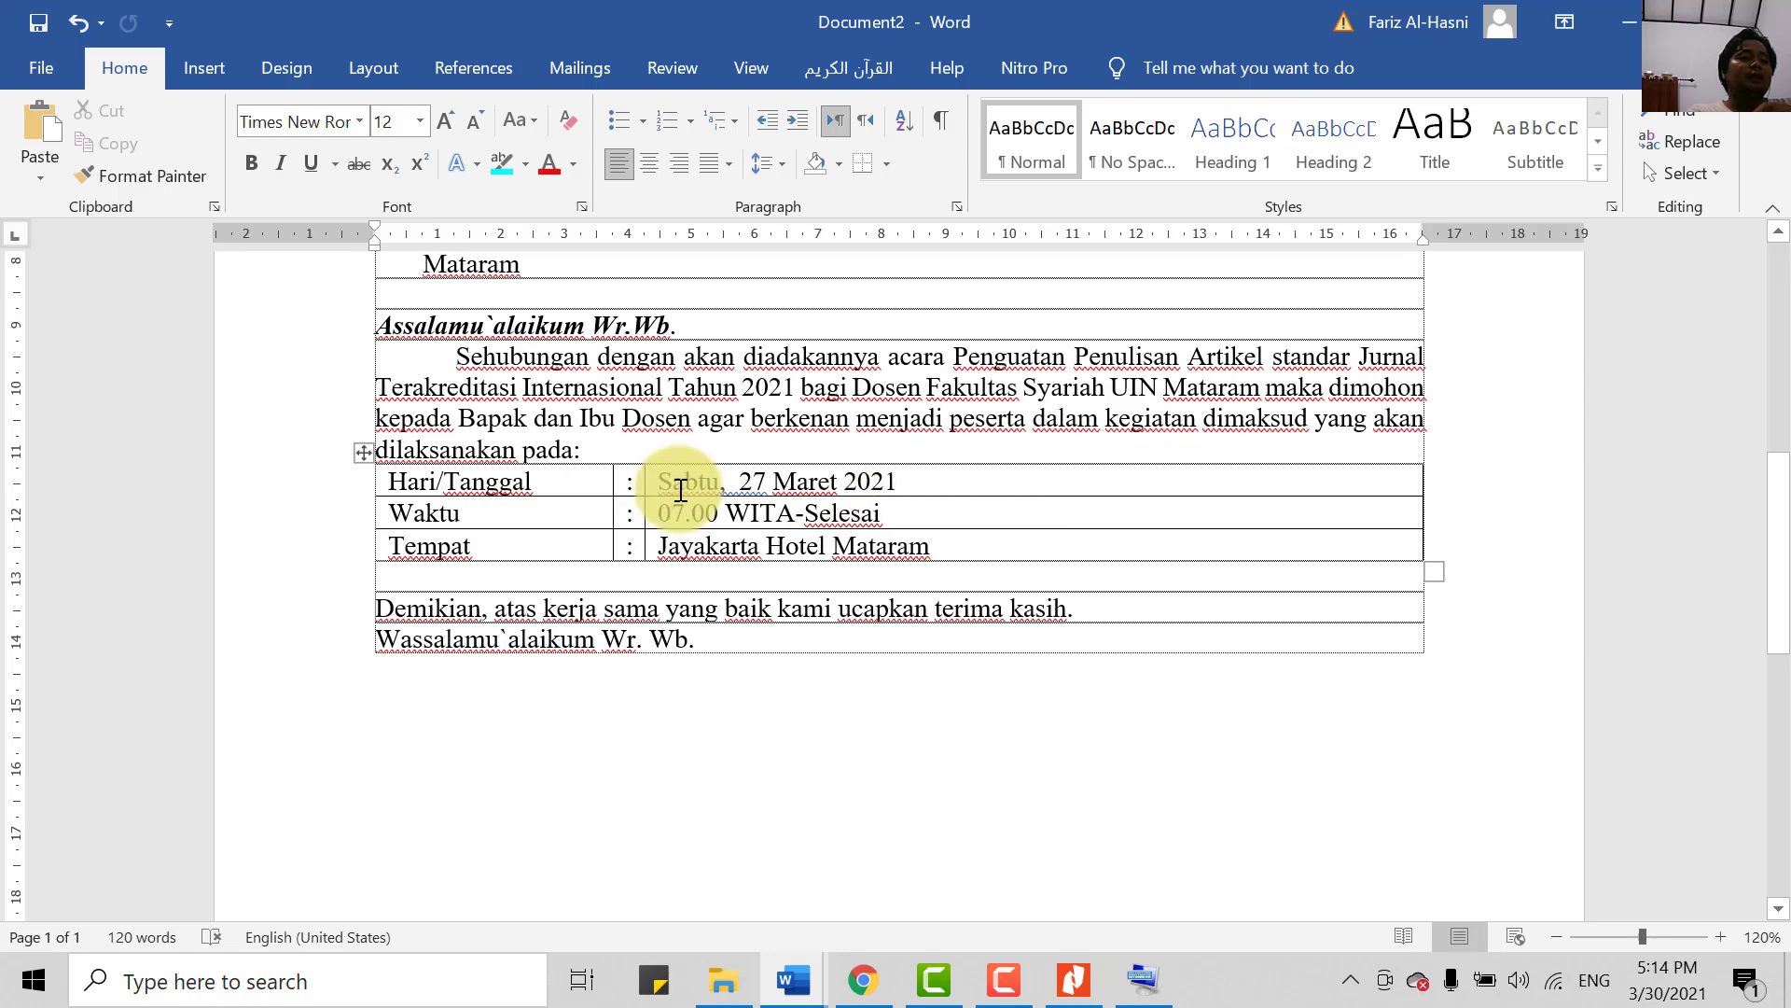
# - Apply No Border to the whole schedule table
pyautogui.click(364, 453)
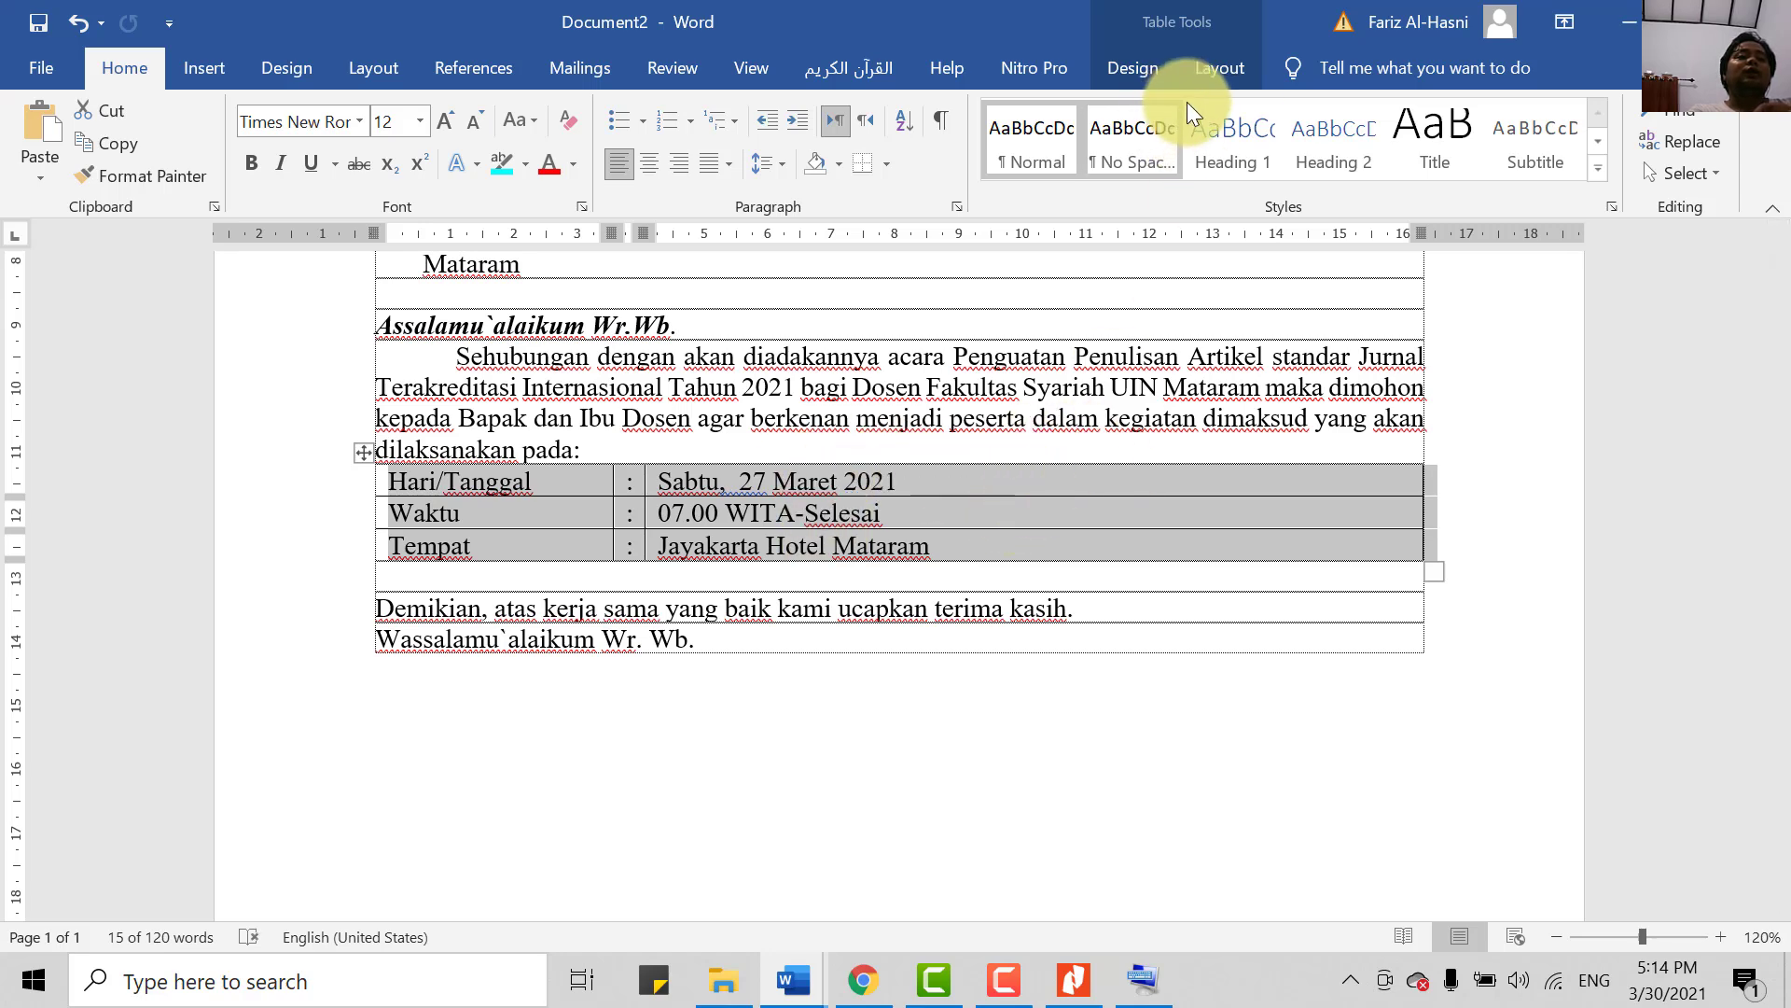
pyautogui.click(1148, 71)
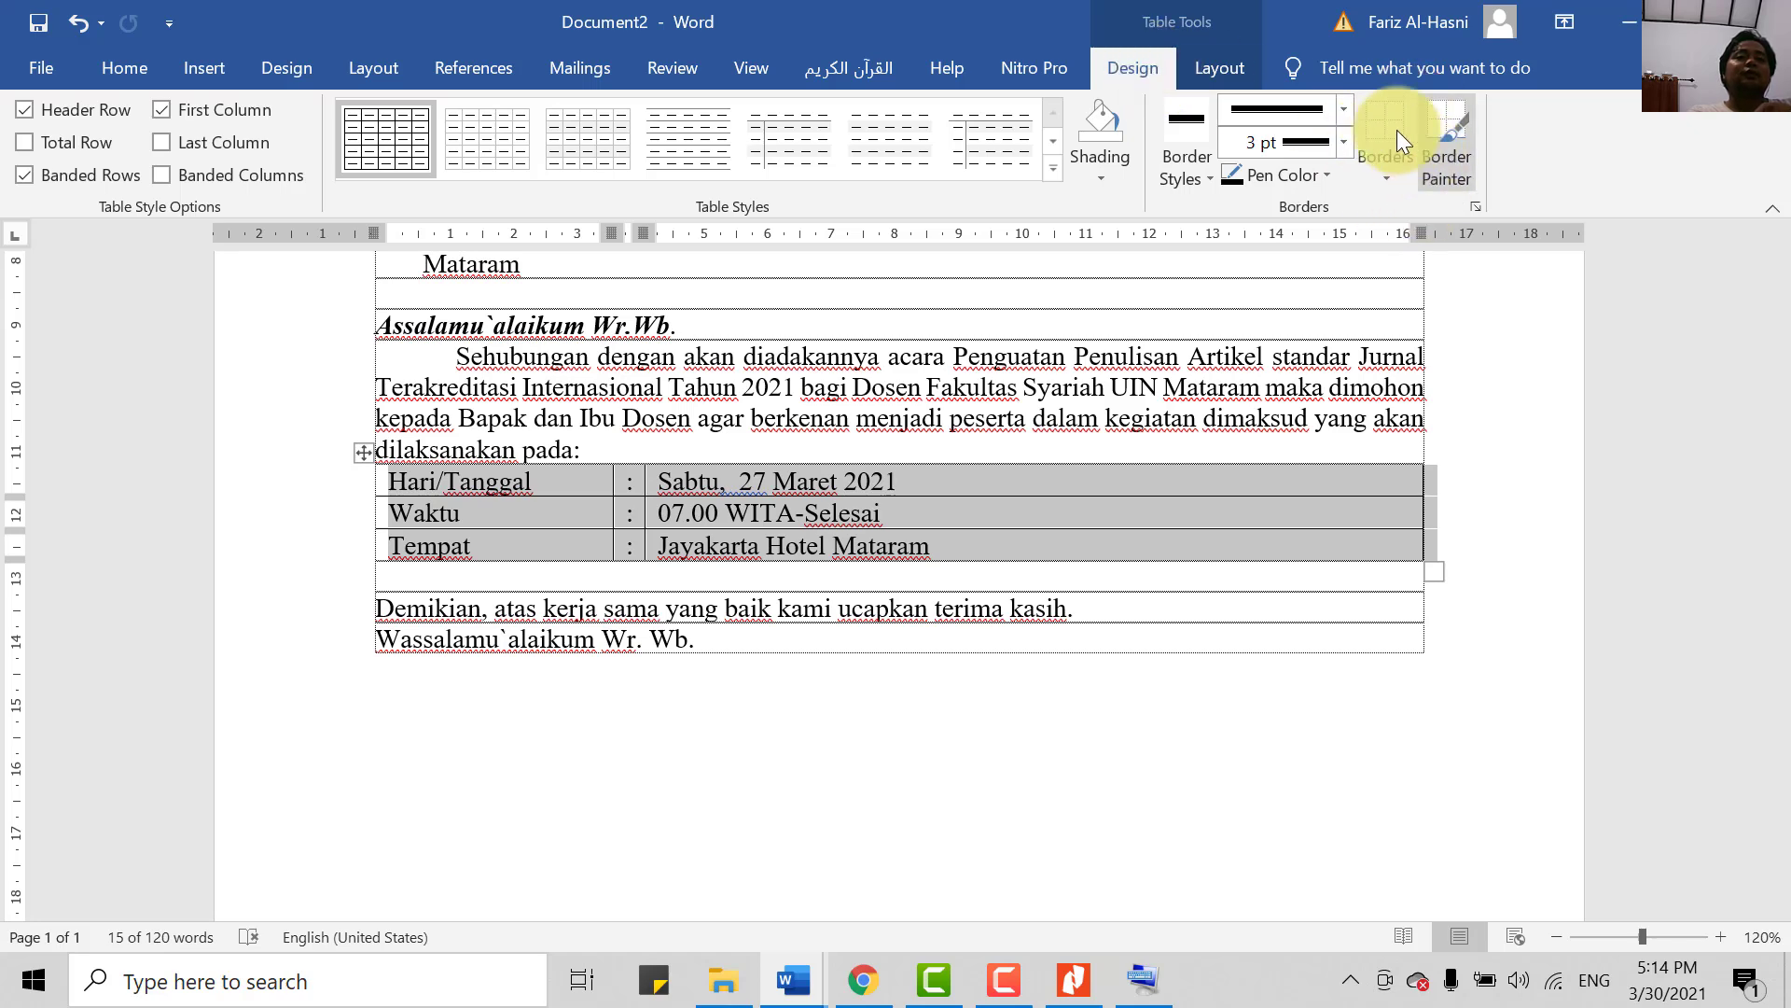
pyautogui.click(1375, 172)
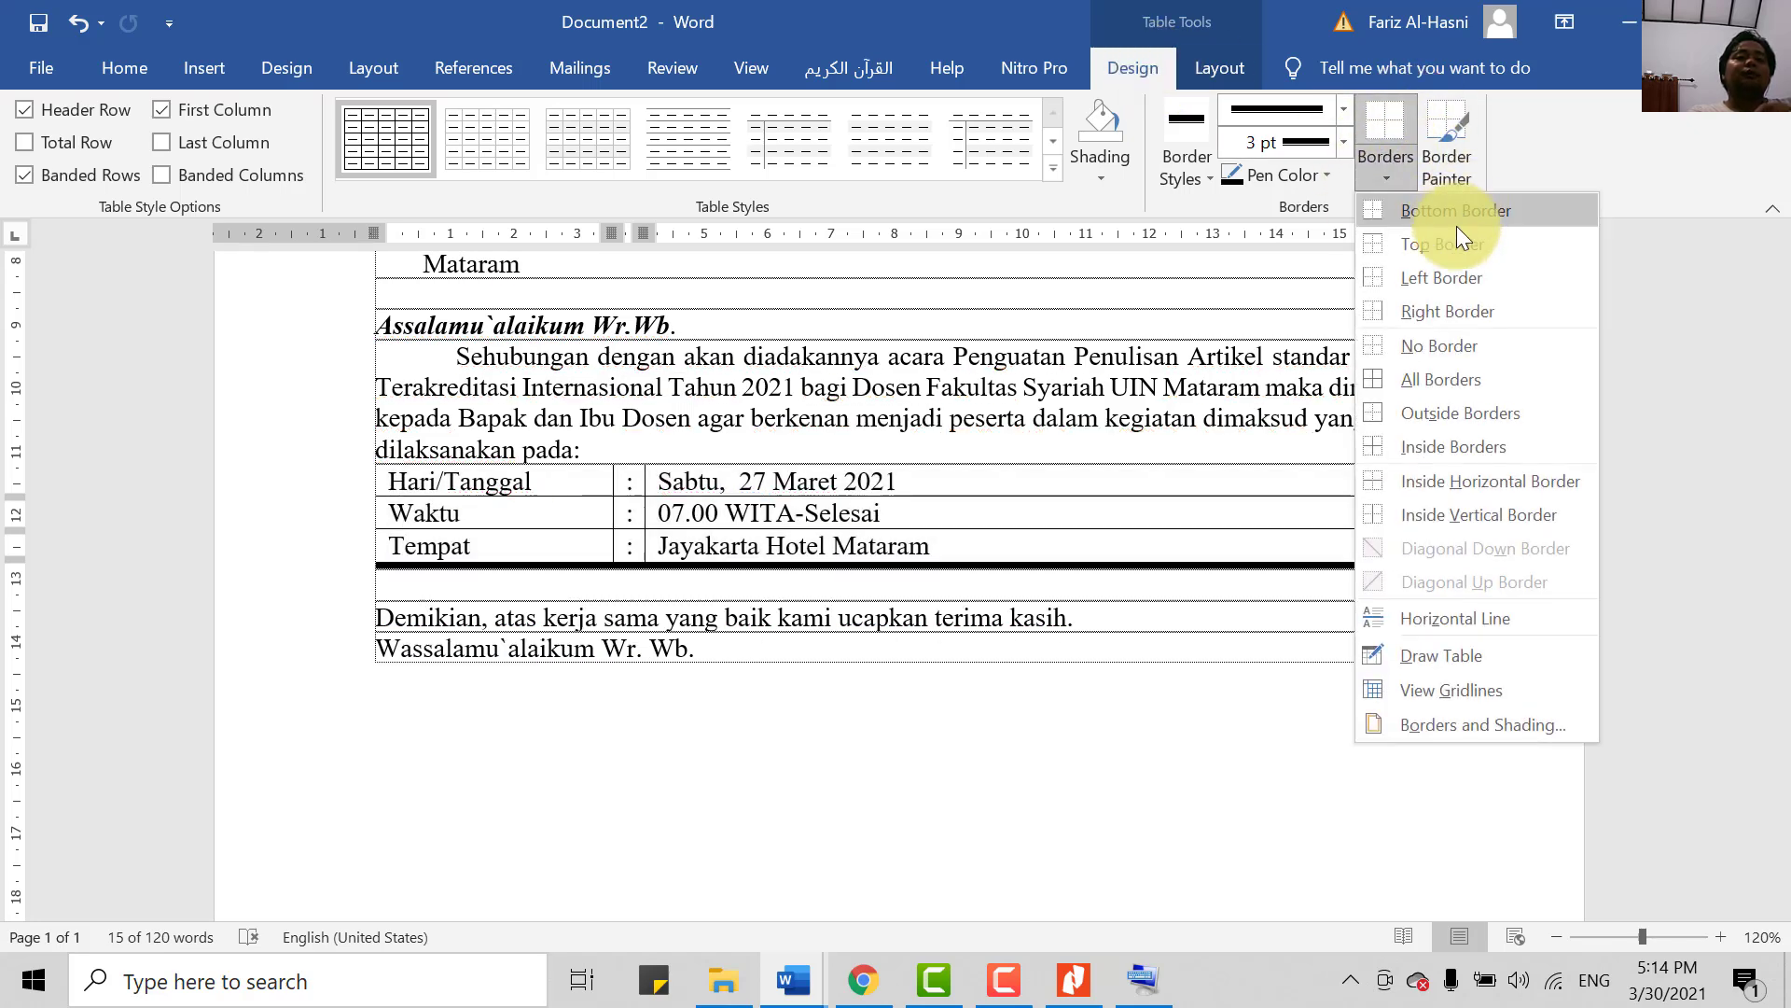
pyautogui.click(1405, 346)
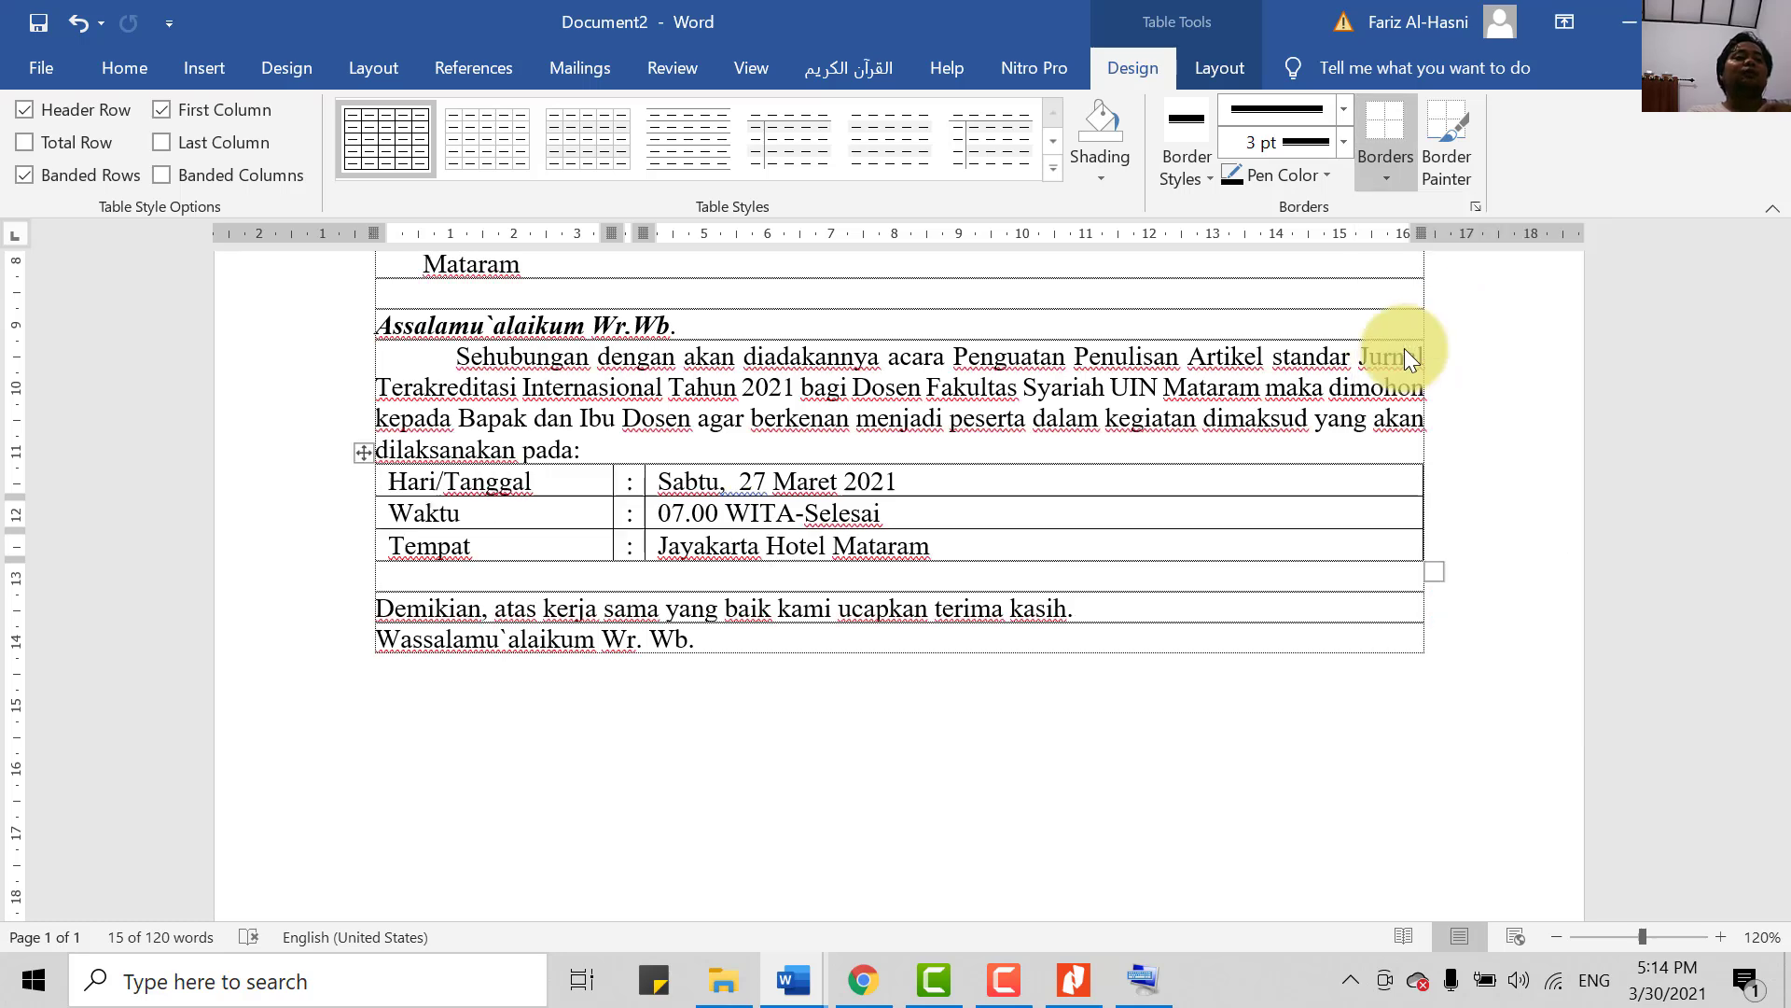
pyautogui.click(970, 513)
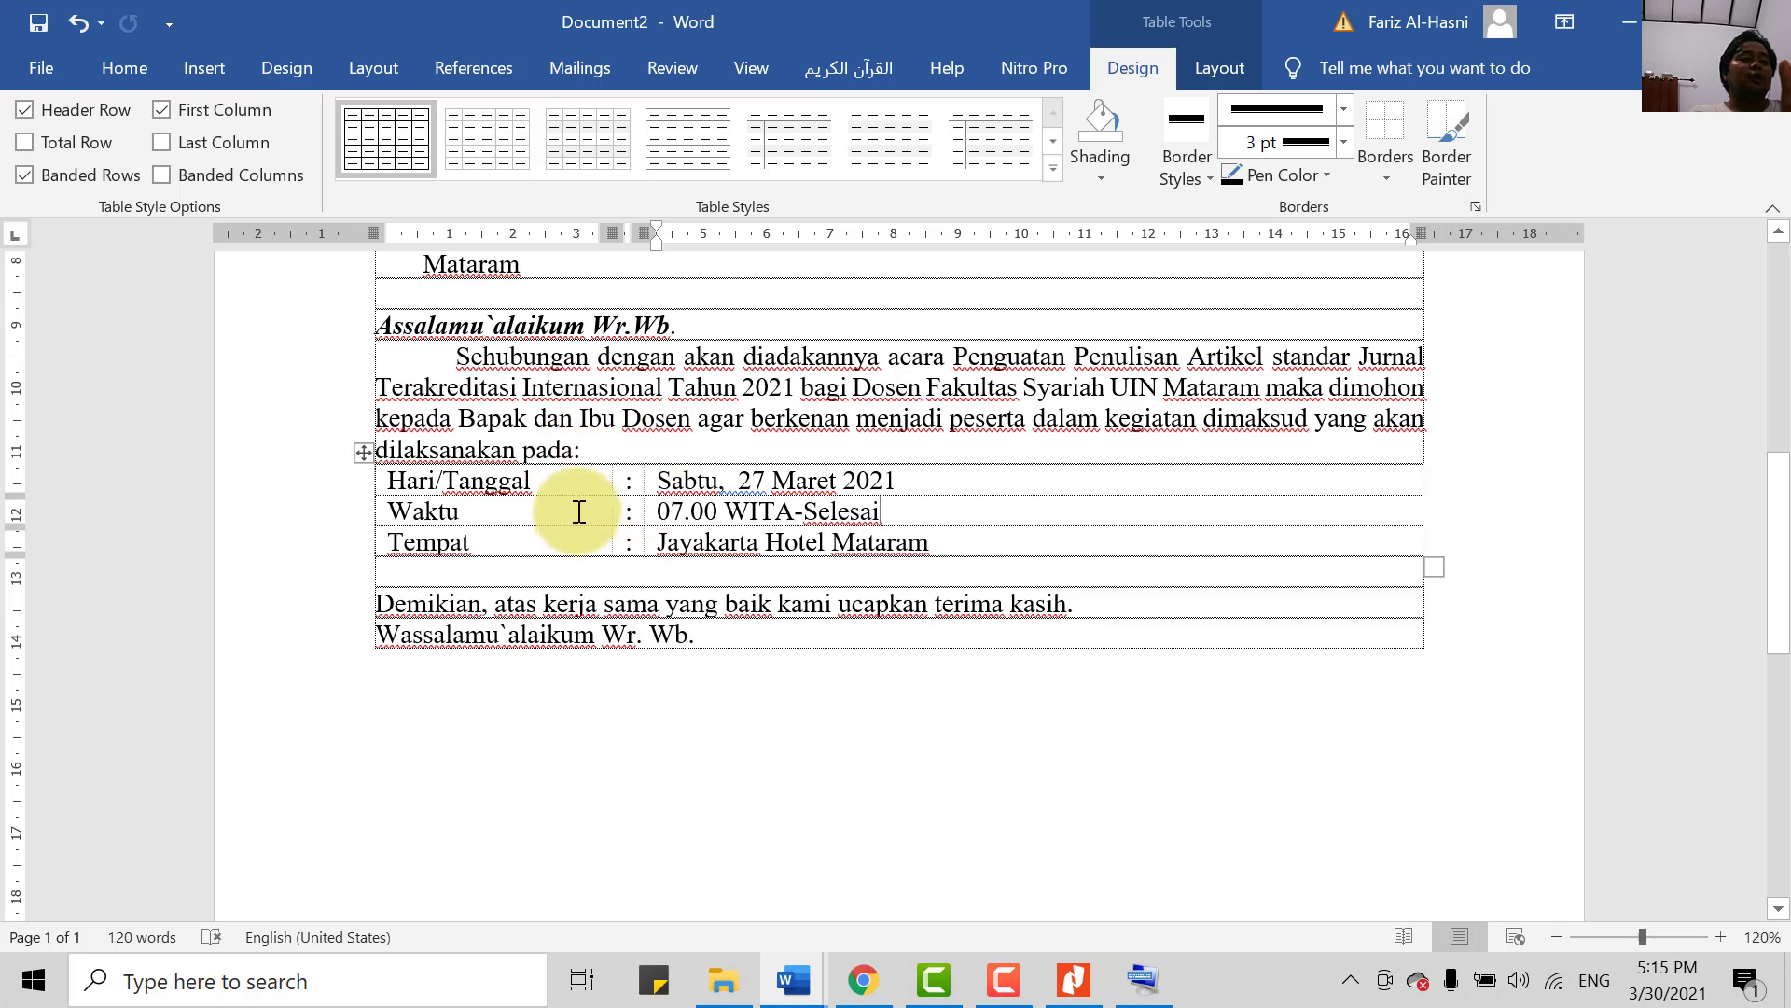
# - Undo the accidental narrow column and insert a blank line above the schedule table
pyautogui.scroll(-1, 691, 600)
pyautogui.scroll(1, 480, 520)
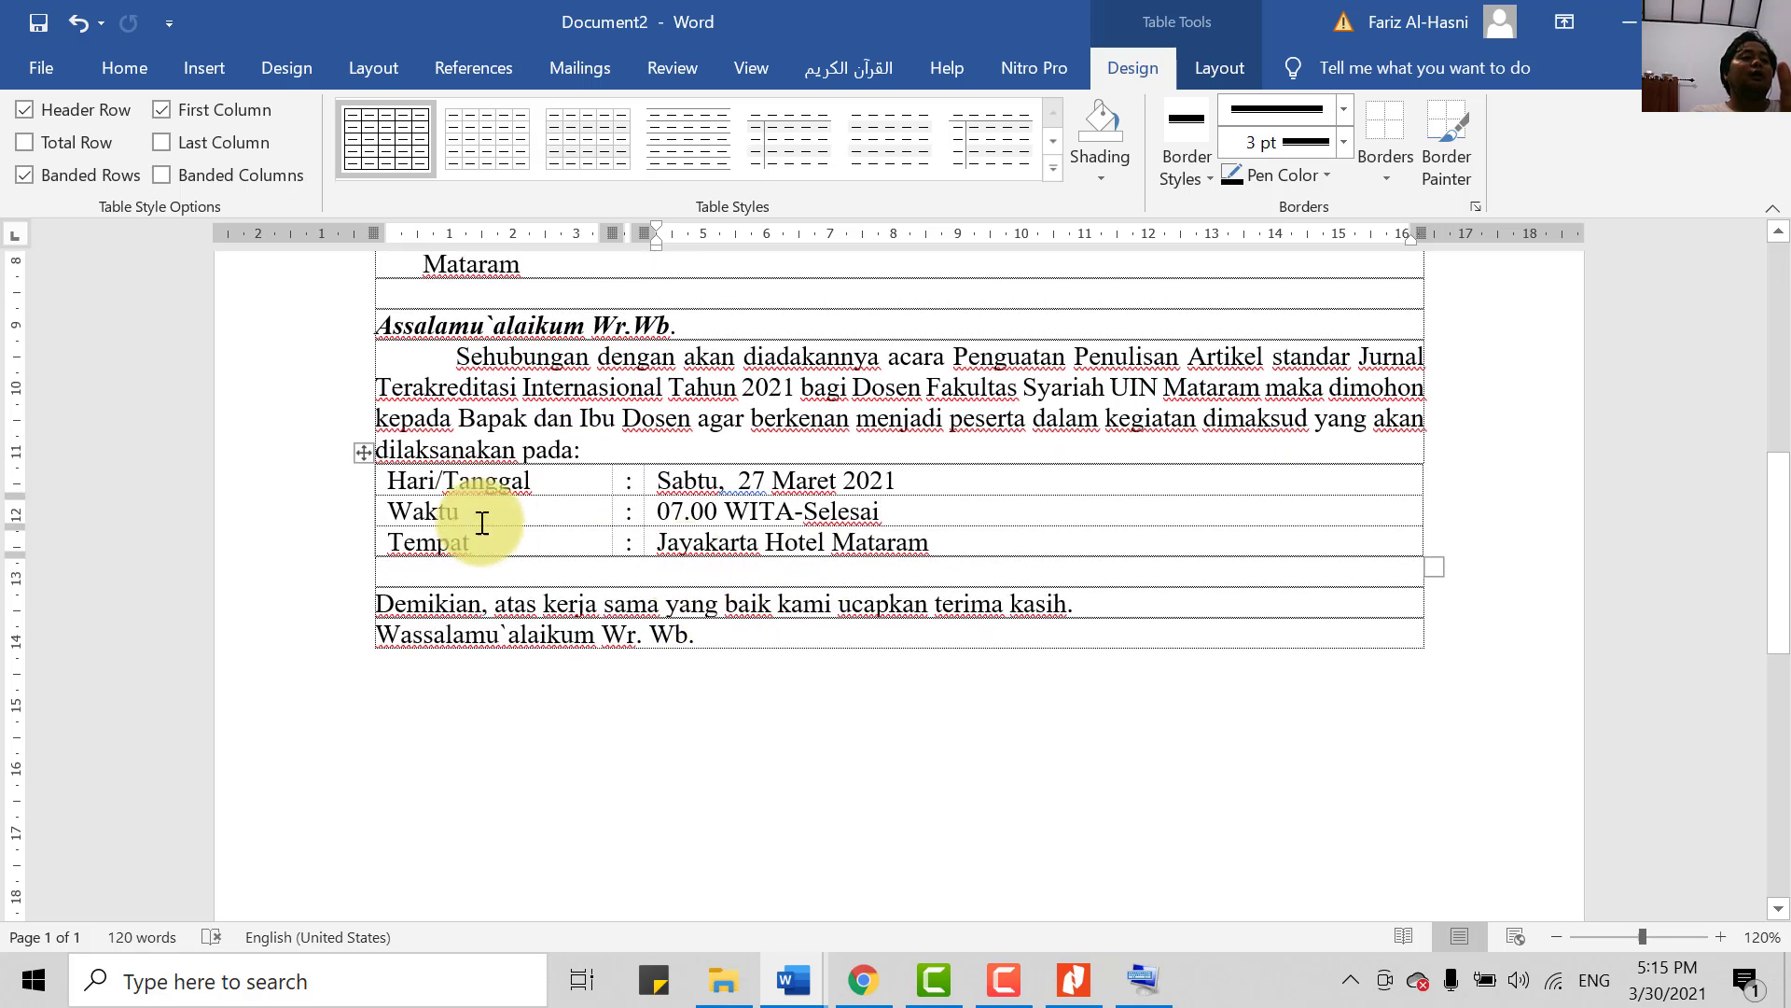
pyautogui.click(610, 452)
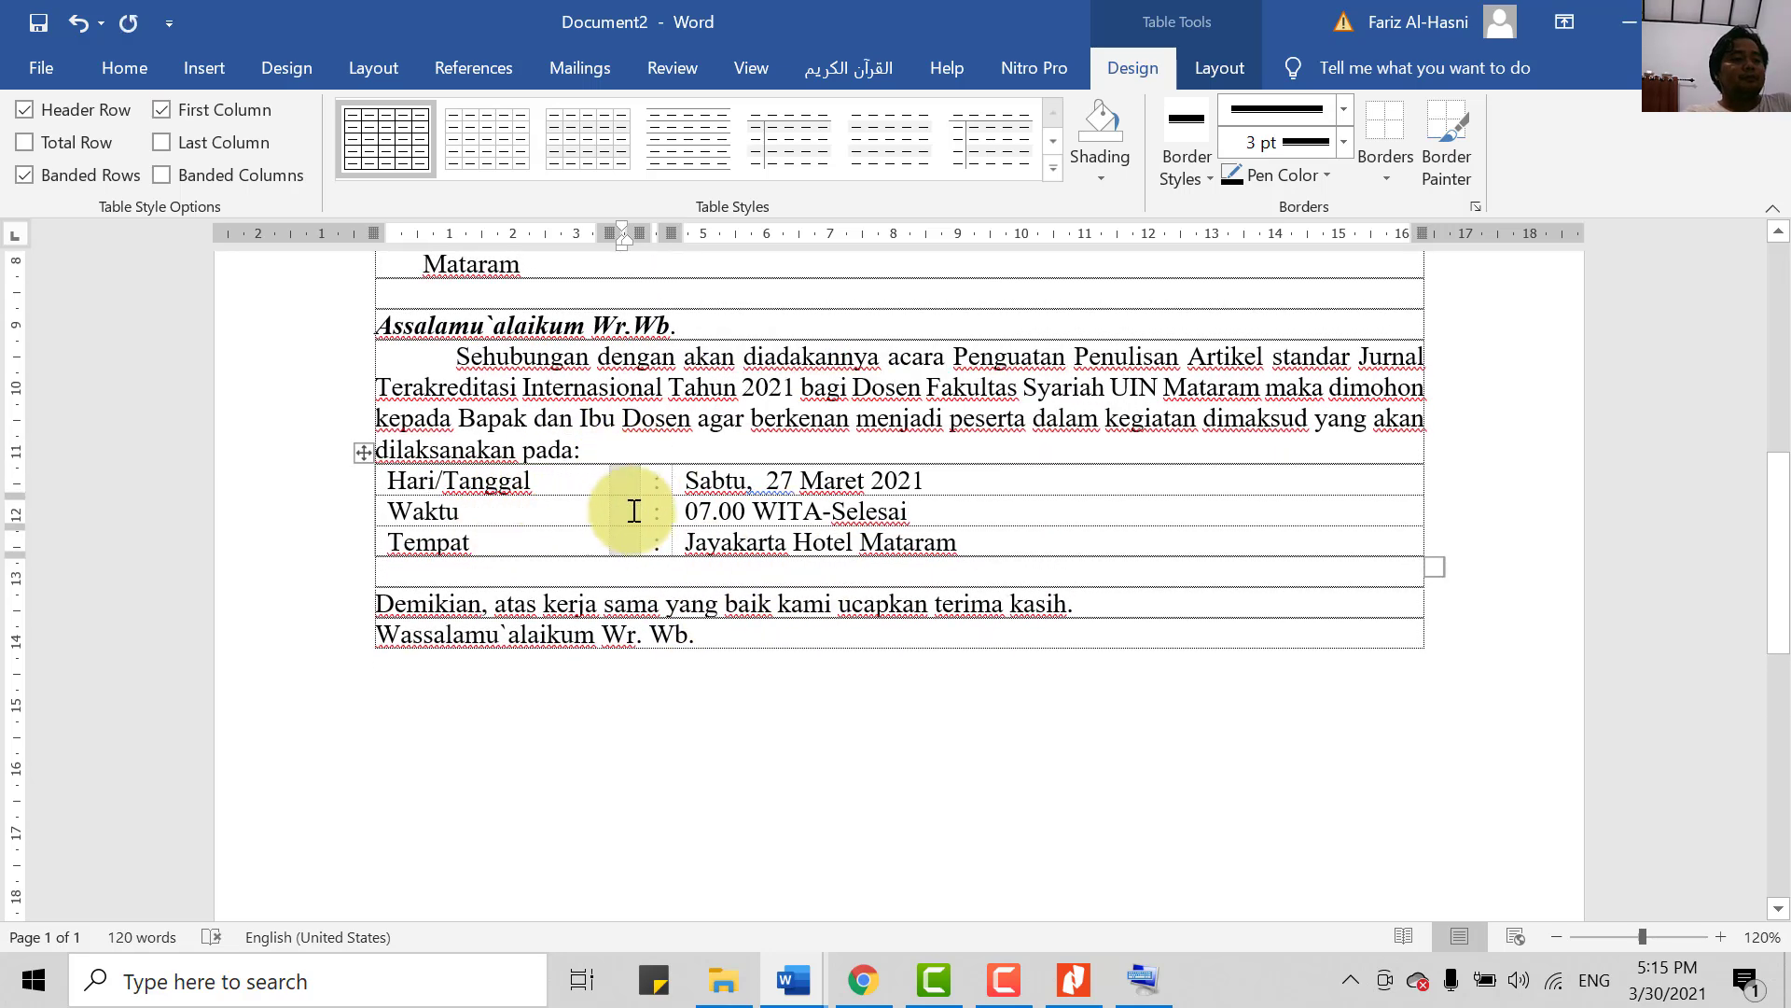
pyautogui.hotkey('ctrl', 'z')
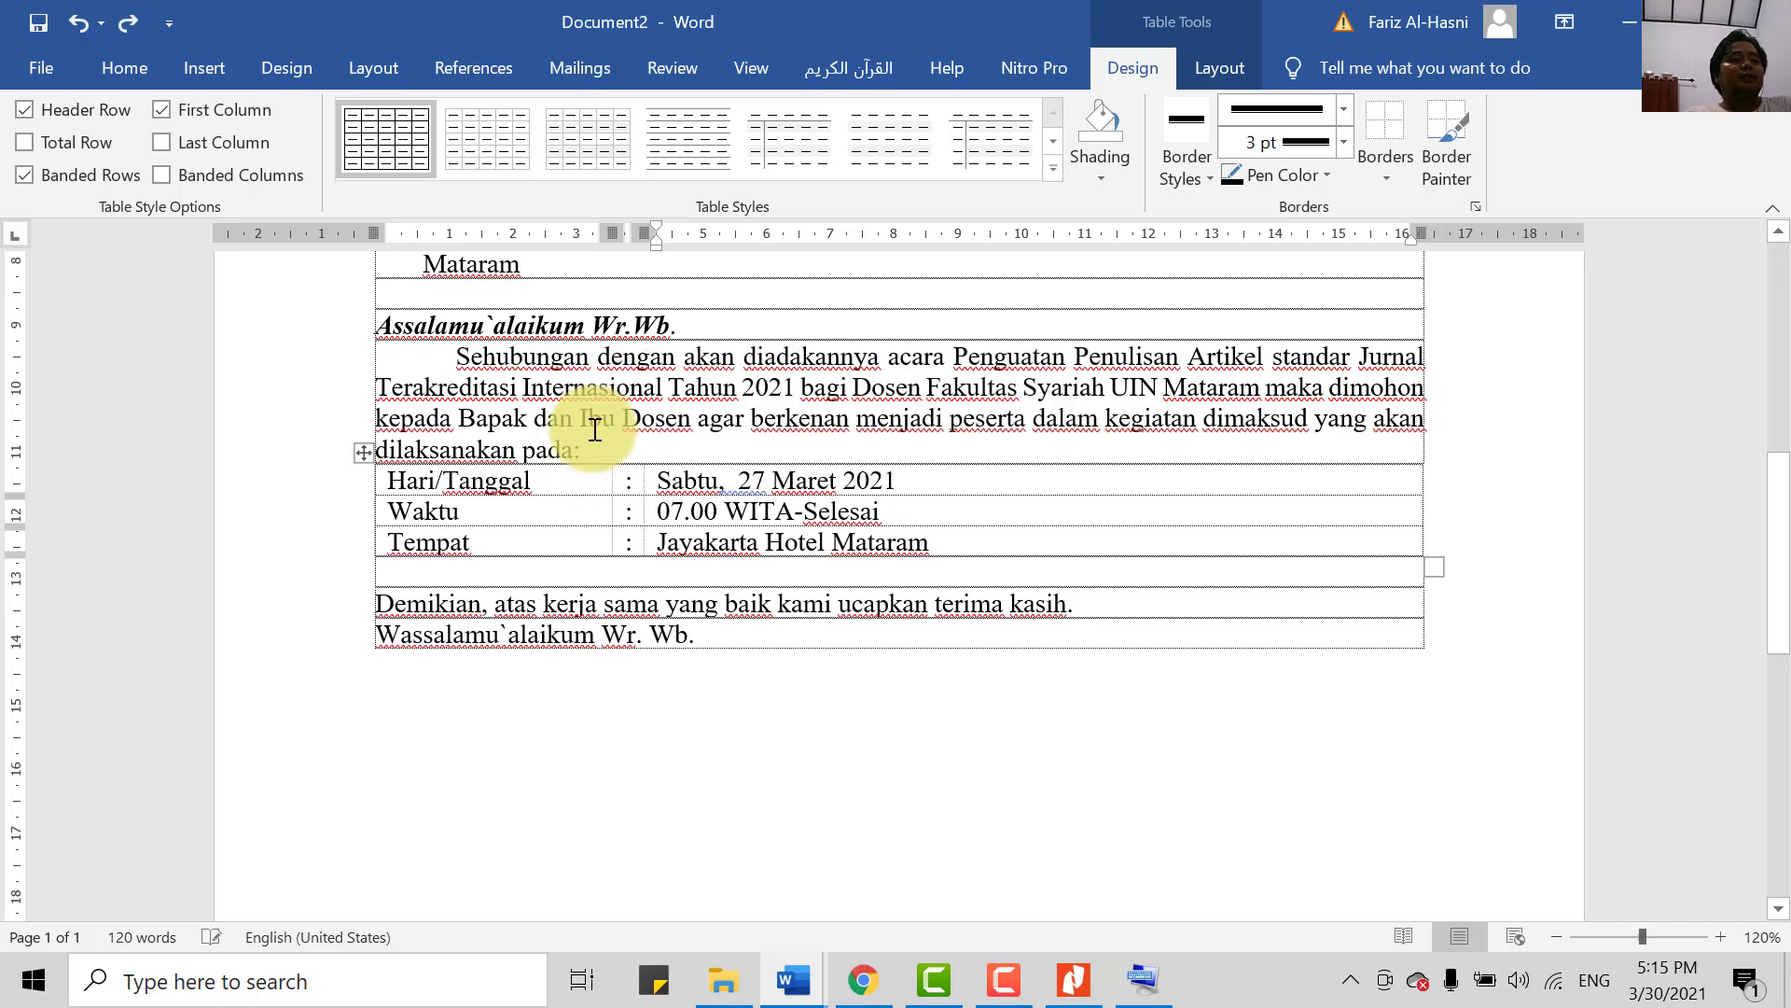
pyautogui.press('Return')
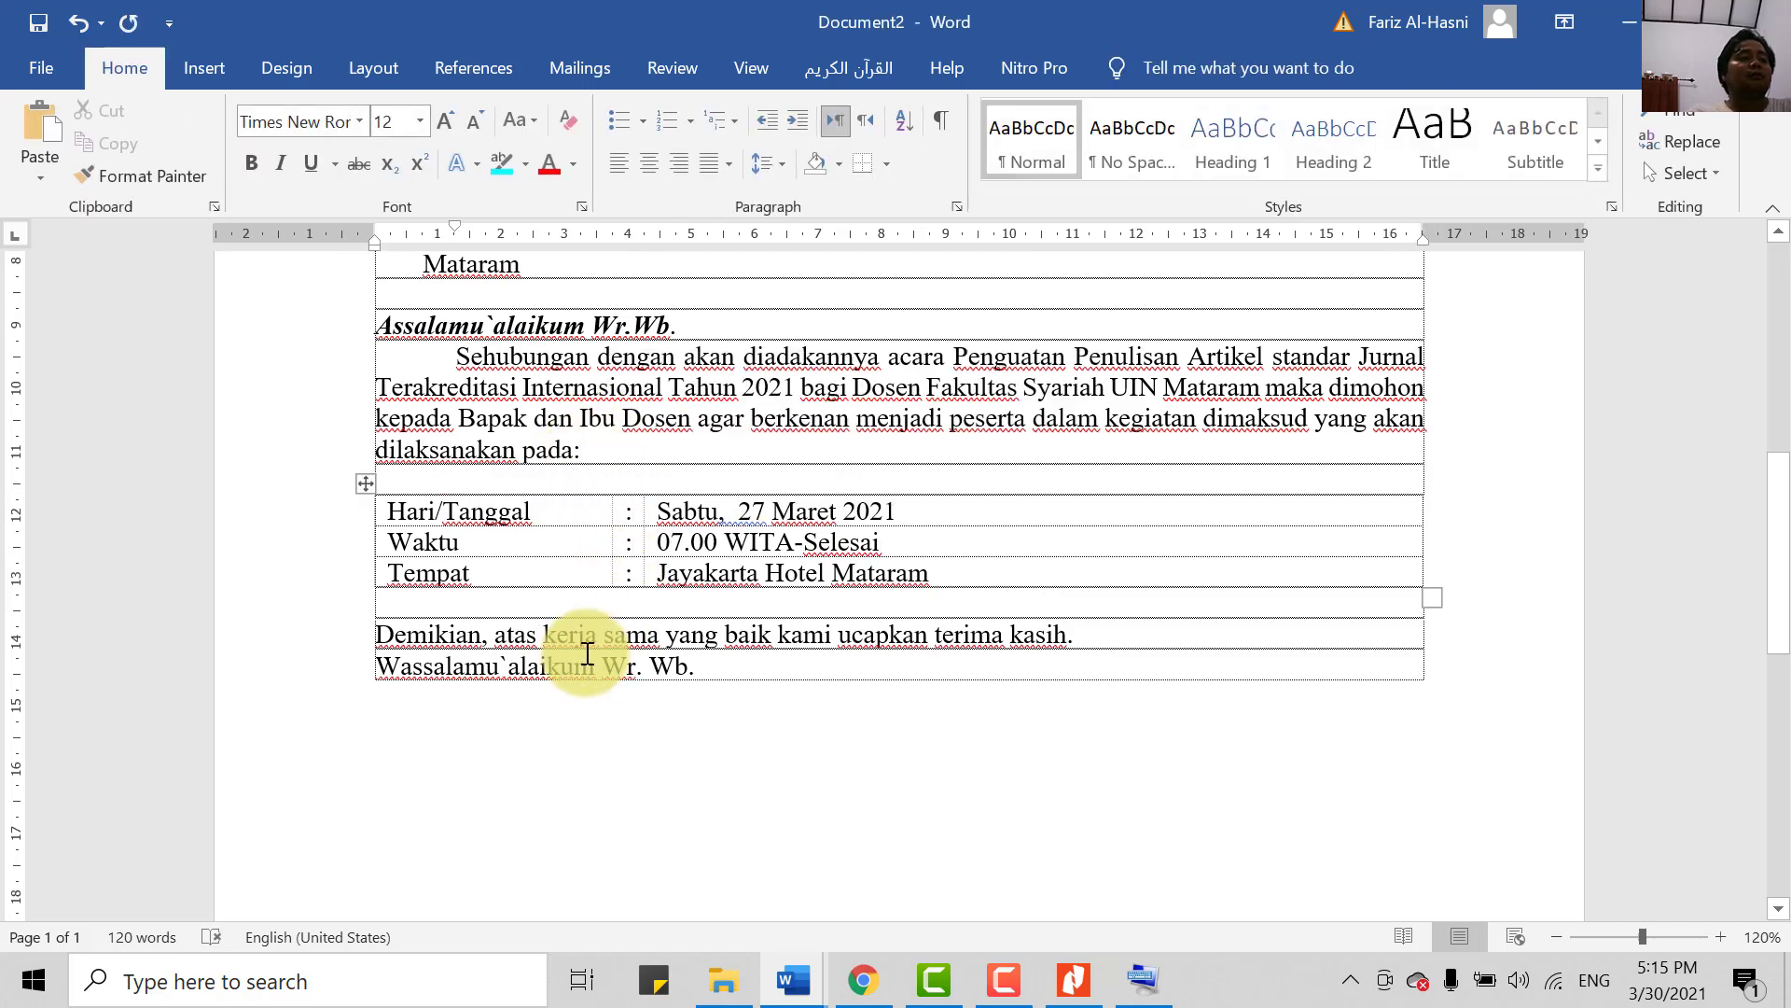
# - Give the Demikian paragraph a 1.27 cm first-line indent
pyautogui.click(372, 640)
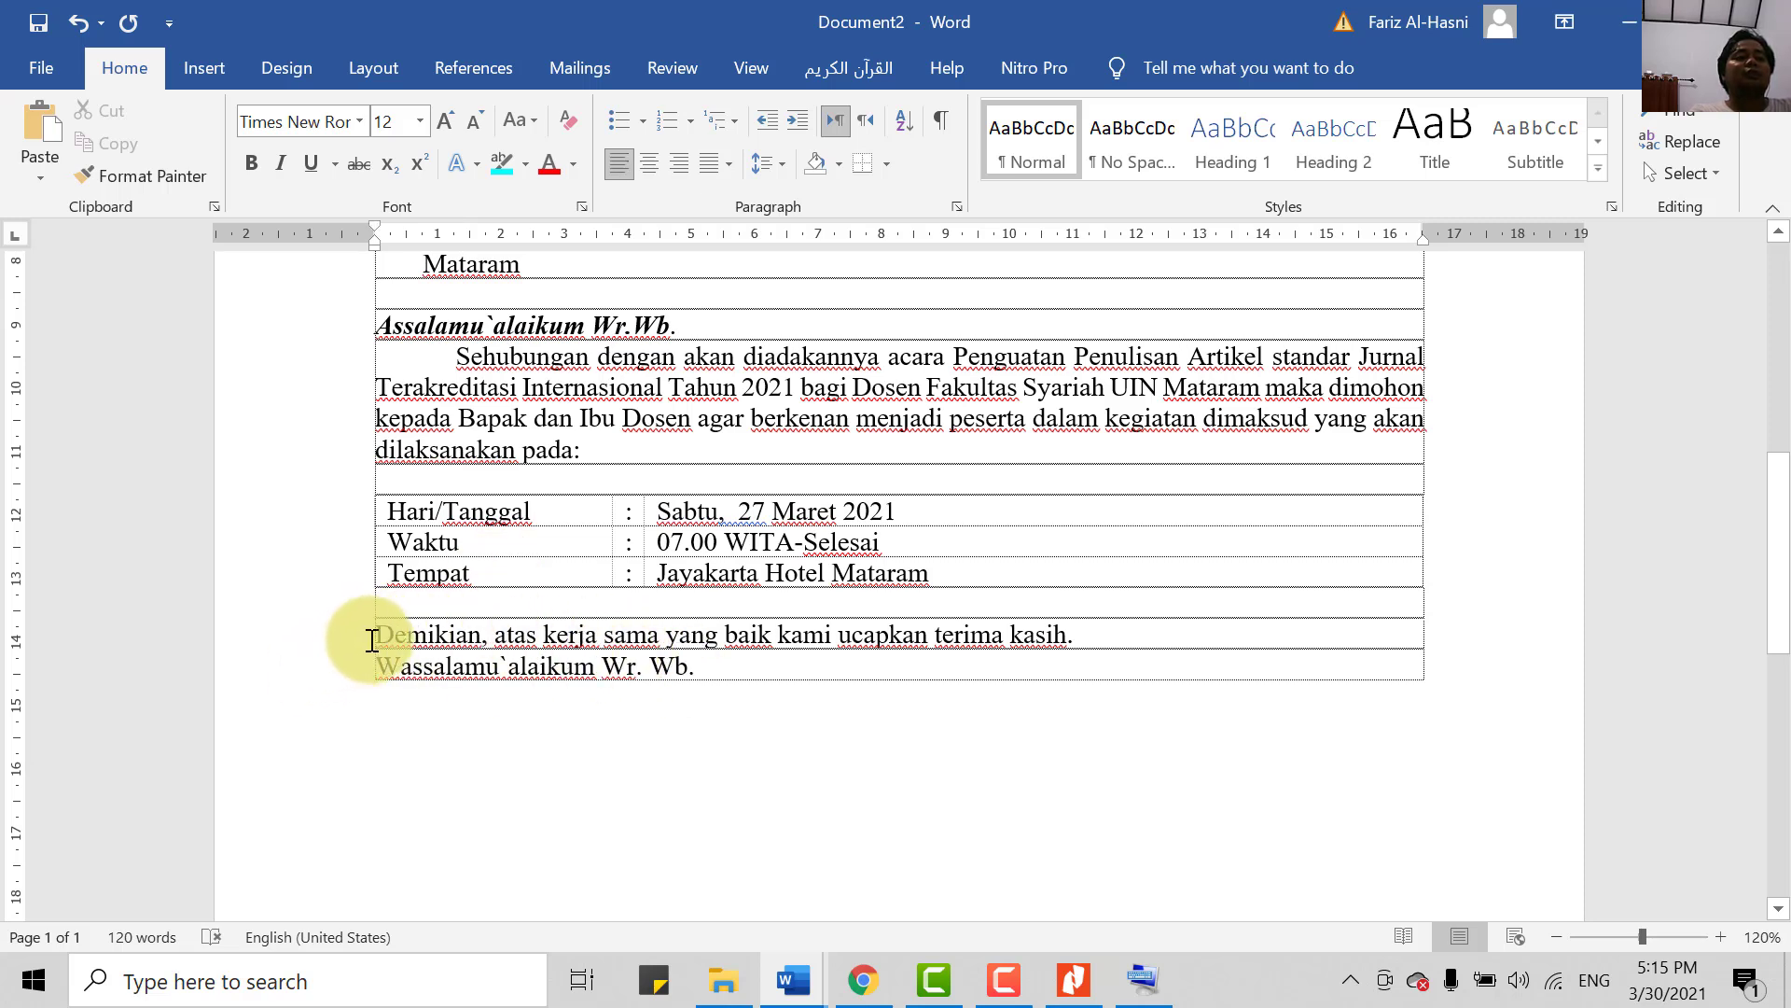
pyautogui.click(957, 206)
pyautogui.click(1526, 334)
pyautogui.click(1520, 364)
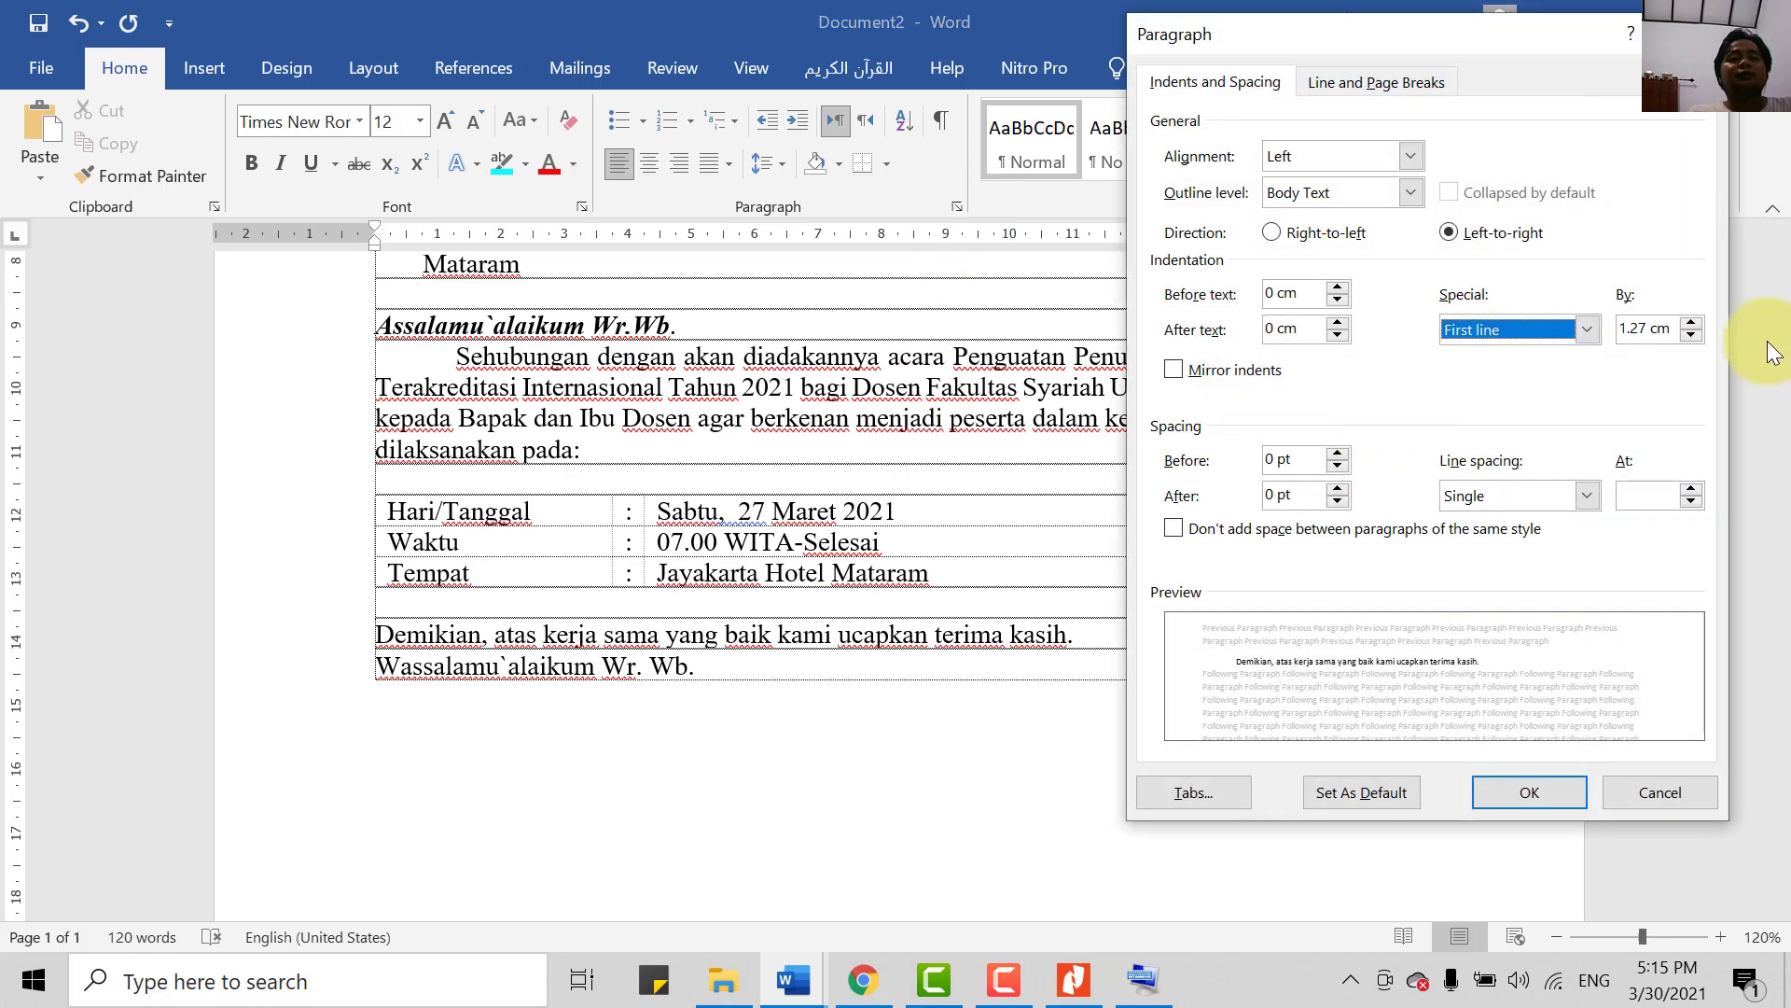
pyautogui.click(1530, 789)
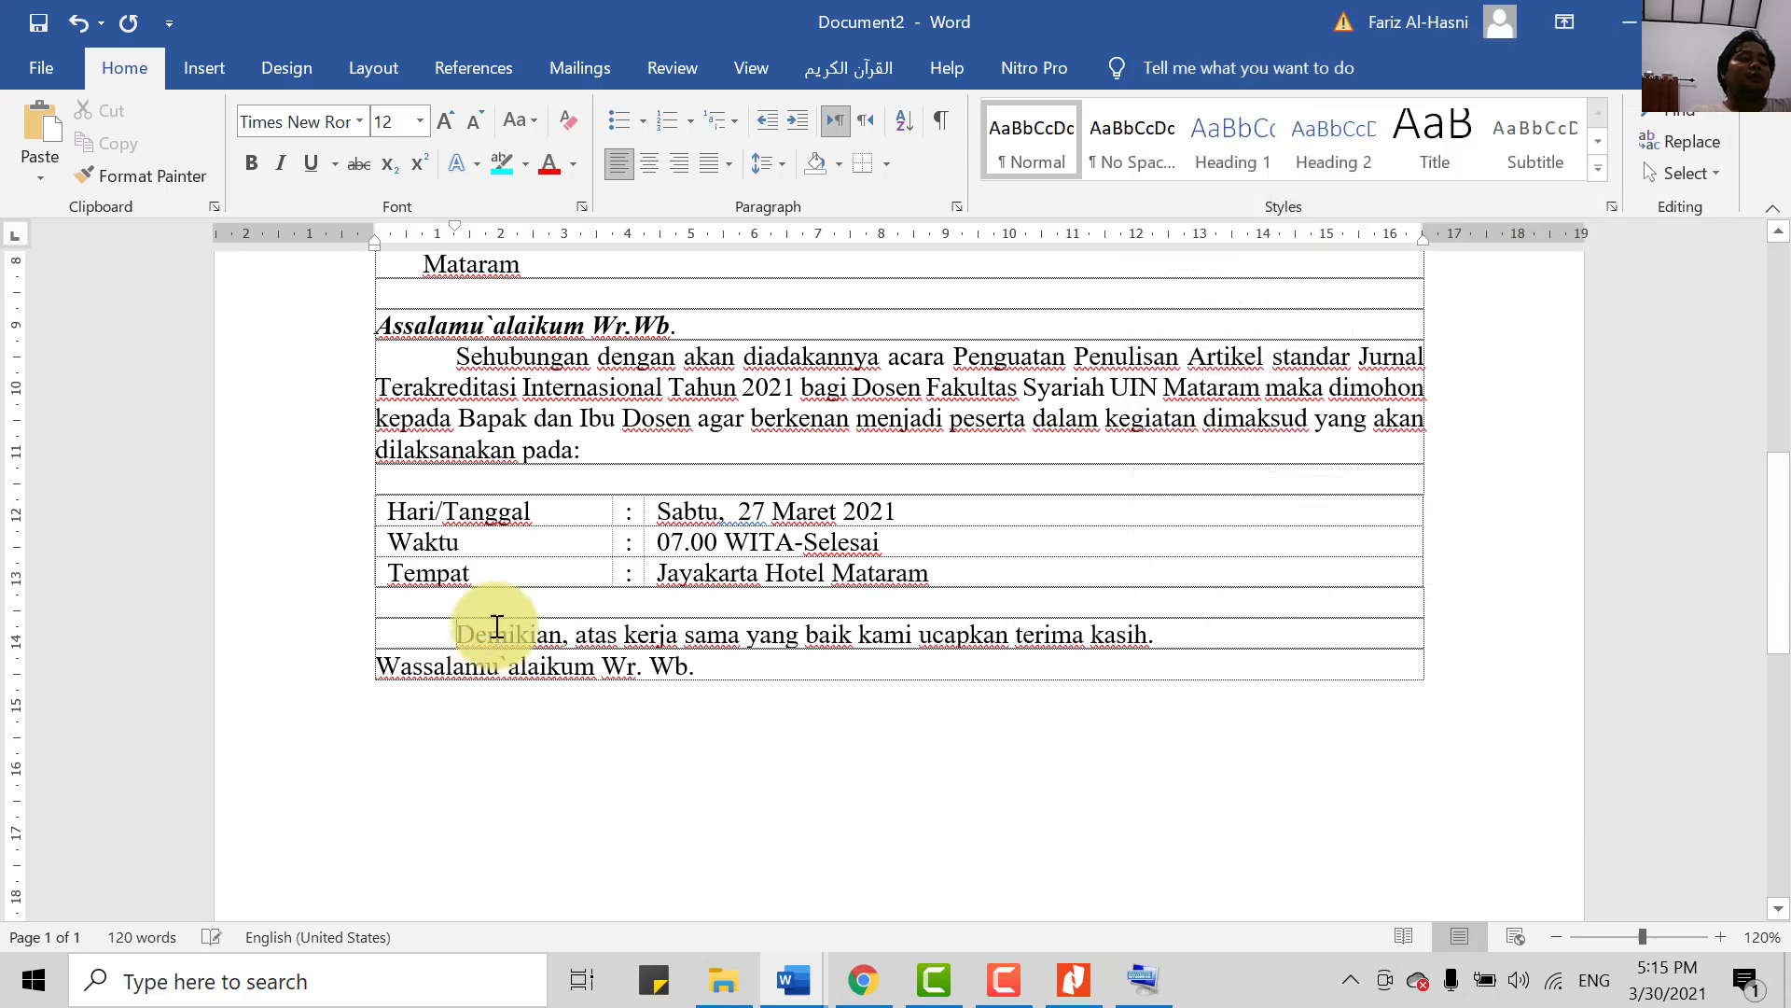
# - Make the Wassalamu`alaikum Wr. Wb. line bold italic and insert a blank line before it
pyautogui.moveTo(707, 666); pyautogui.dragTo(390, 675)
pyautogui.hotkey('ctrl', 'b')
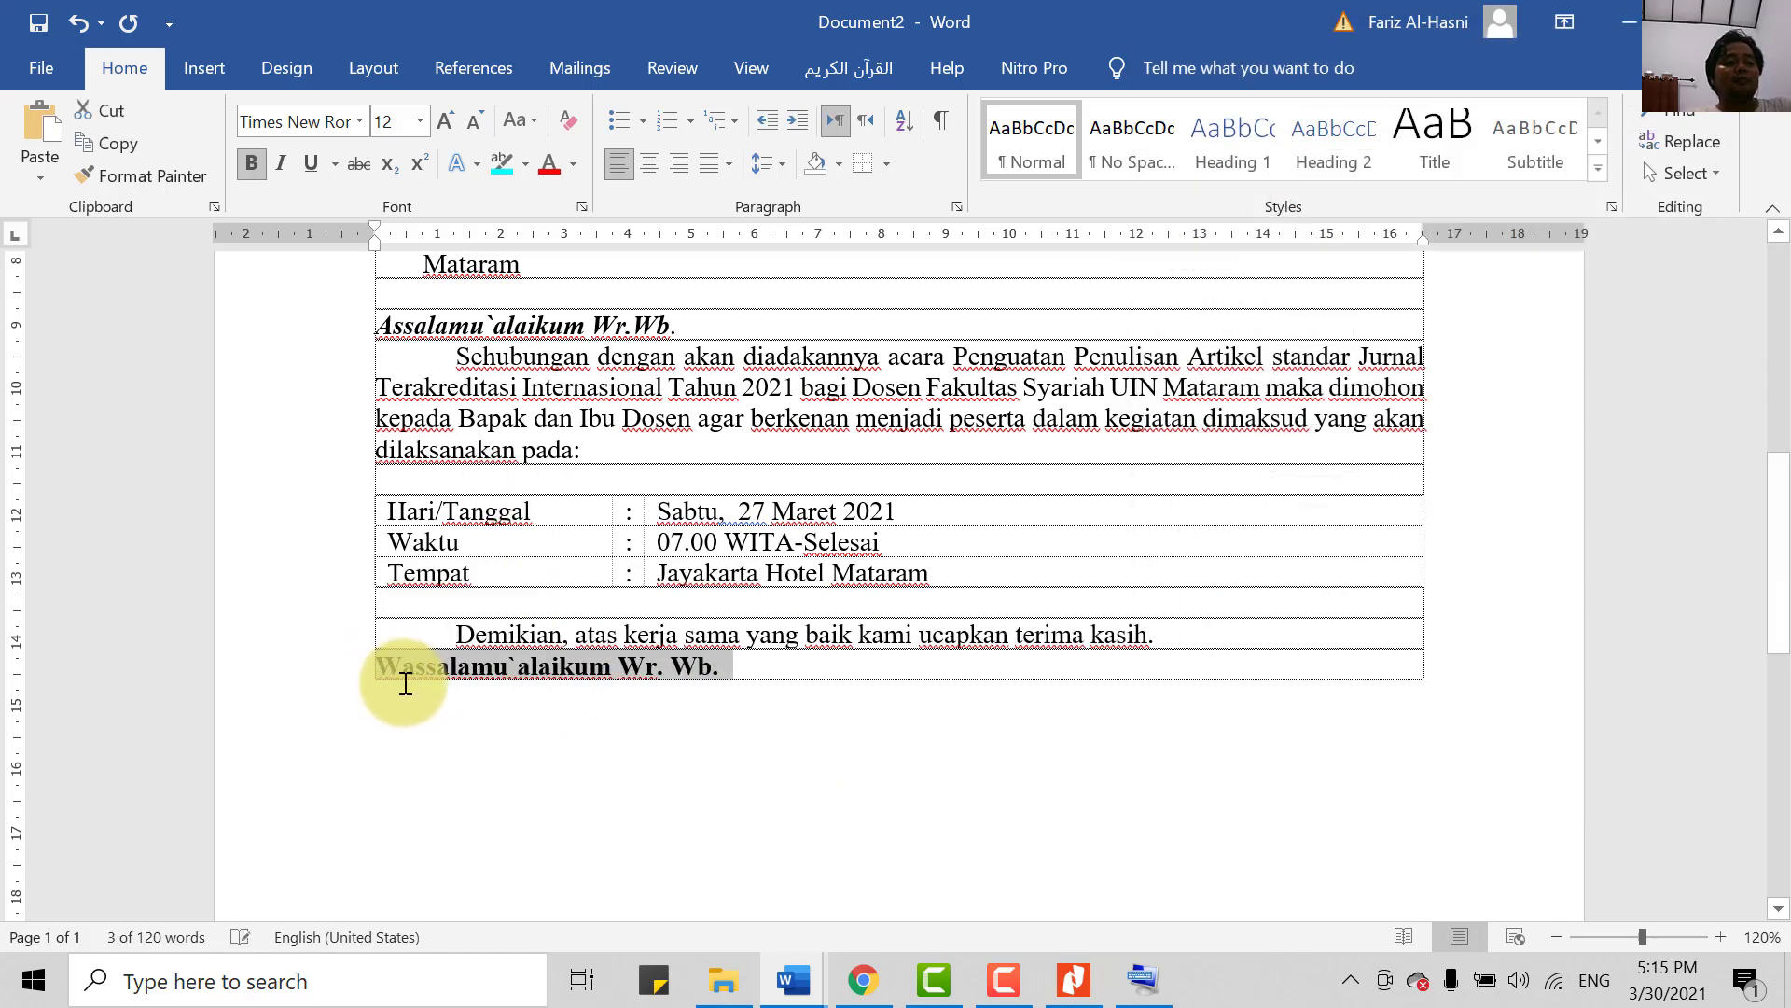
pyautogui.hotkey('ctrl', 'i')
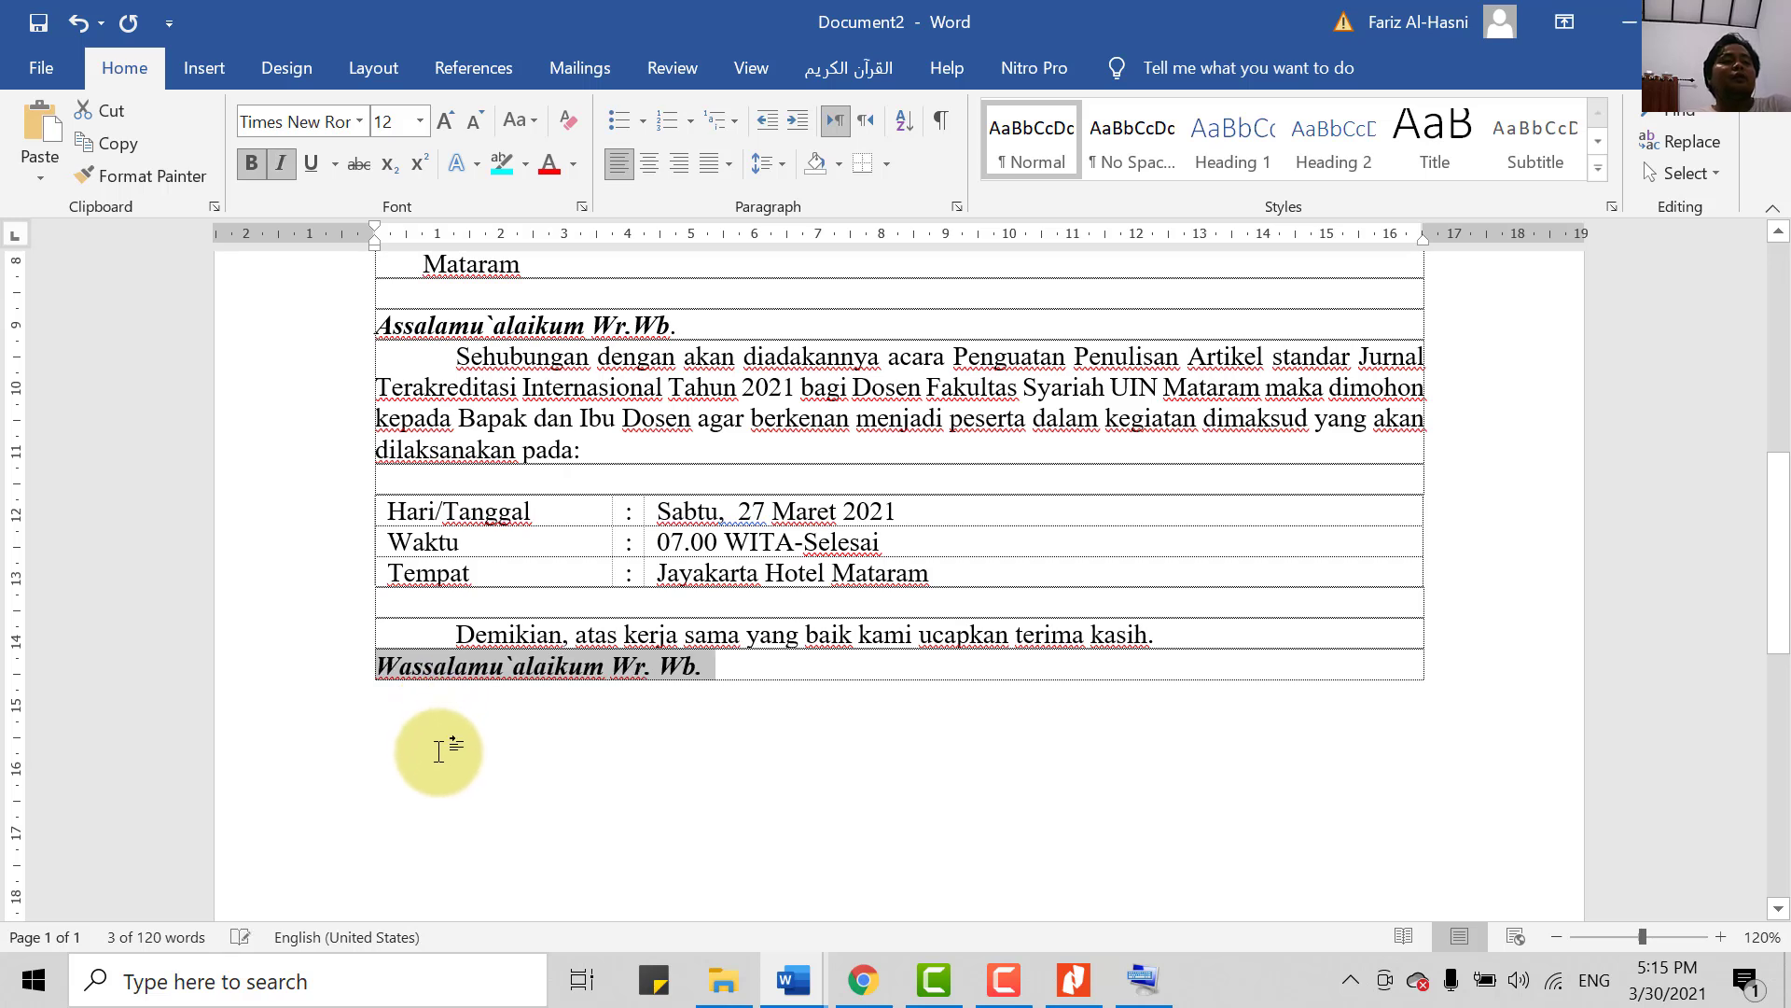
pyautogui.hotkey('ctrl', 'i')
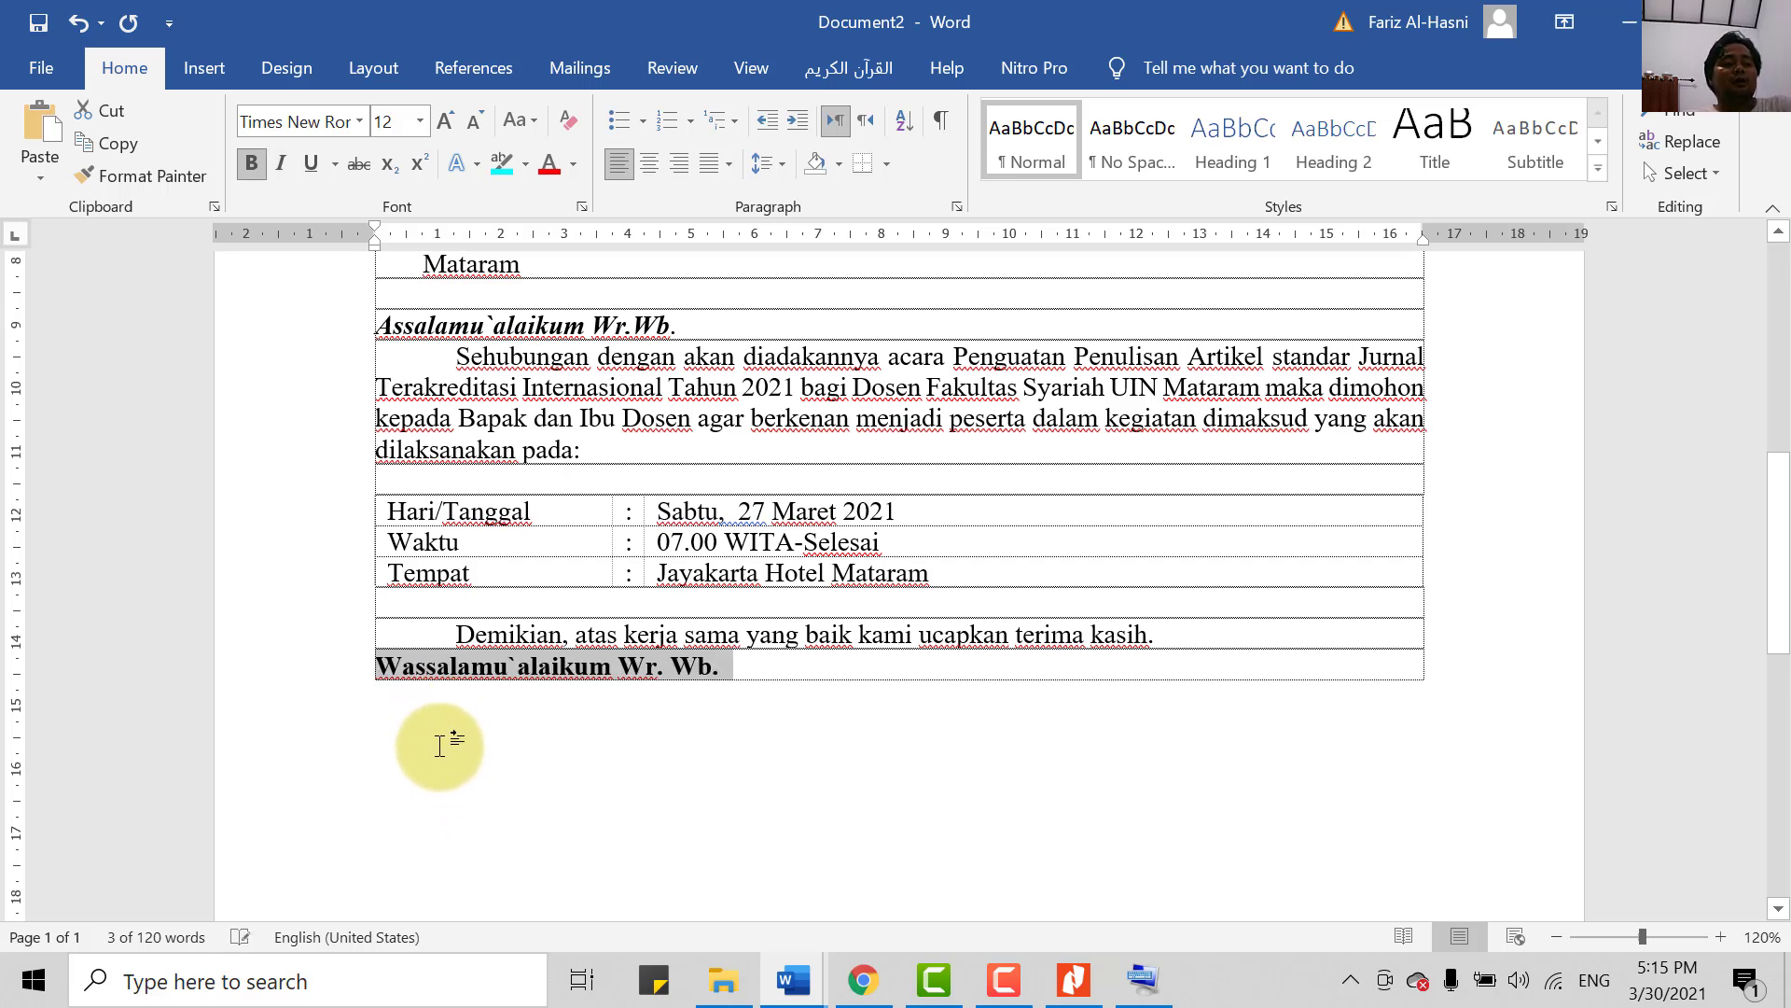
pyautogui.hotkey('ctrl', 'b')
pyautogui.hotkey('ctrl', 'b')
pyautogui.hotkey('ctrl', 'i')
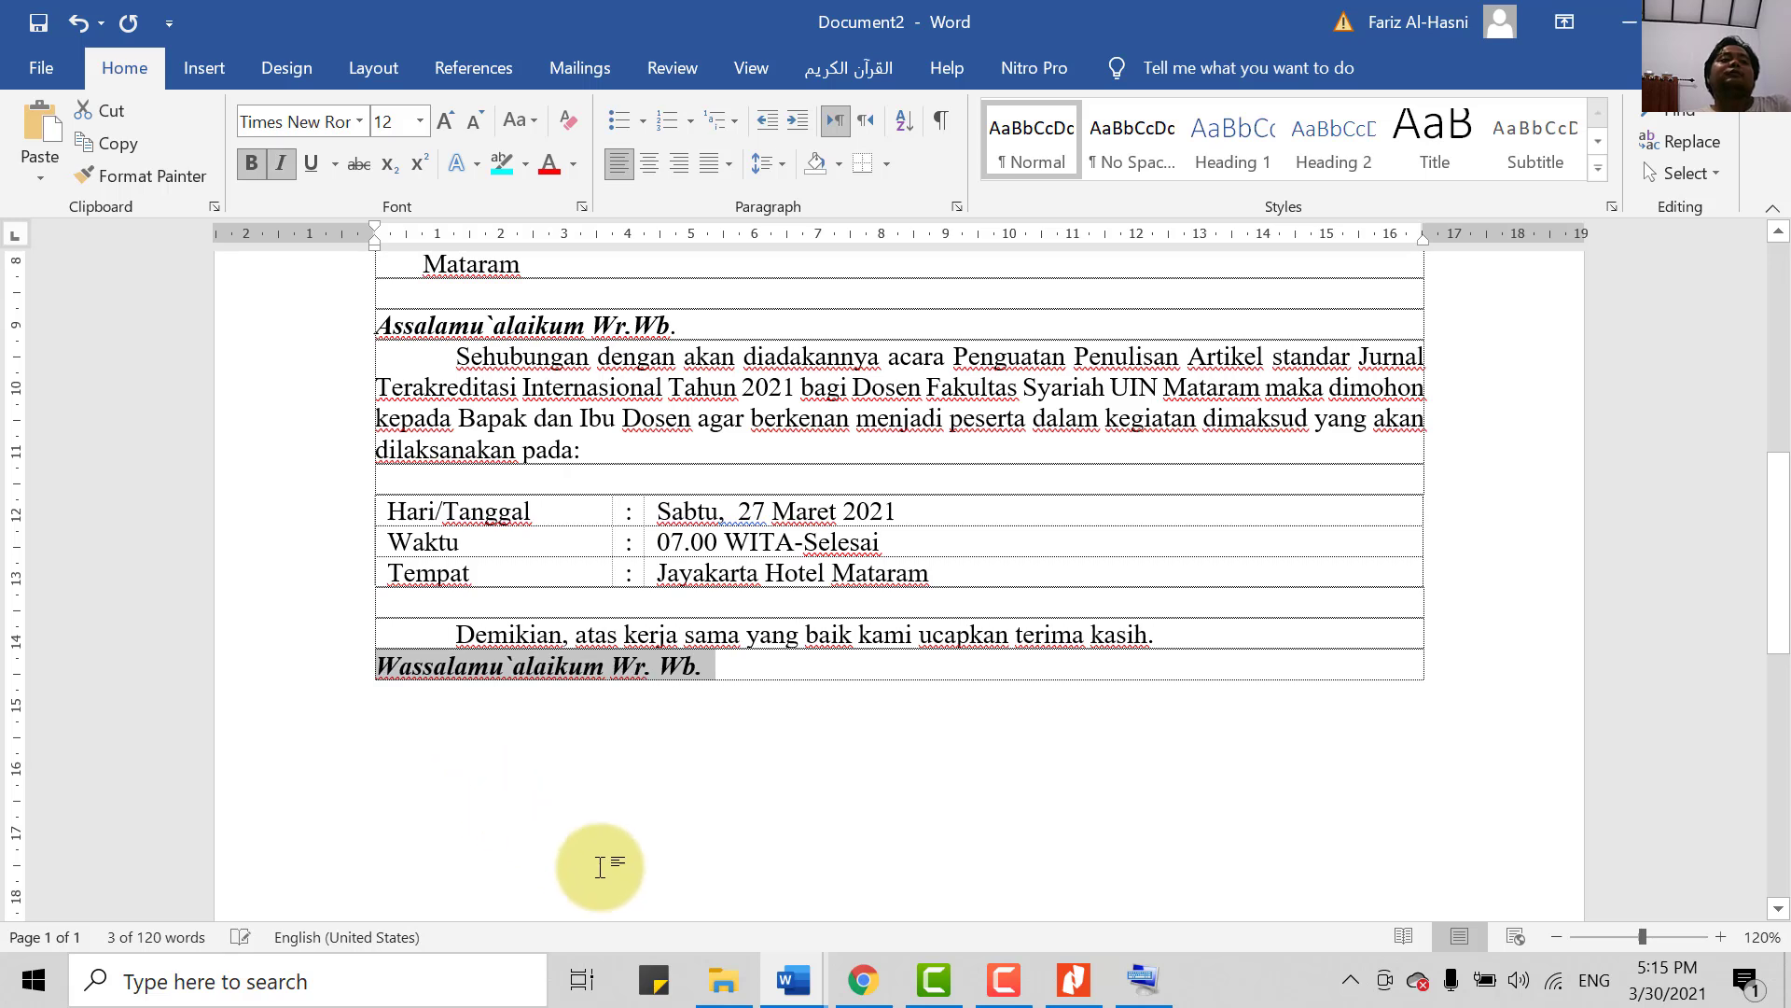
pyautogui.press('Right')
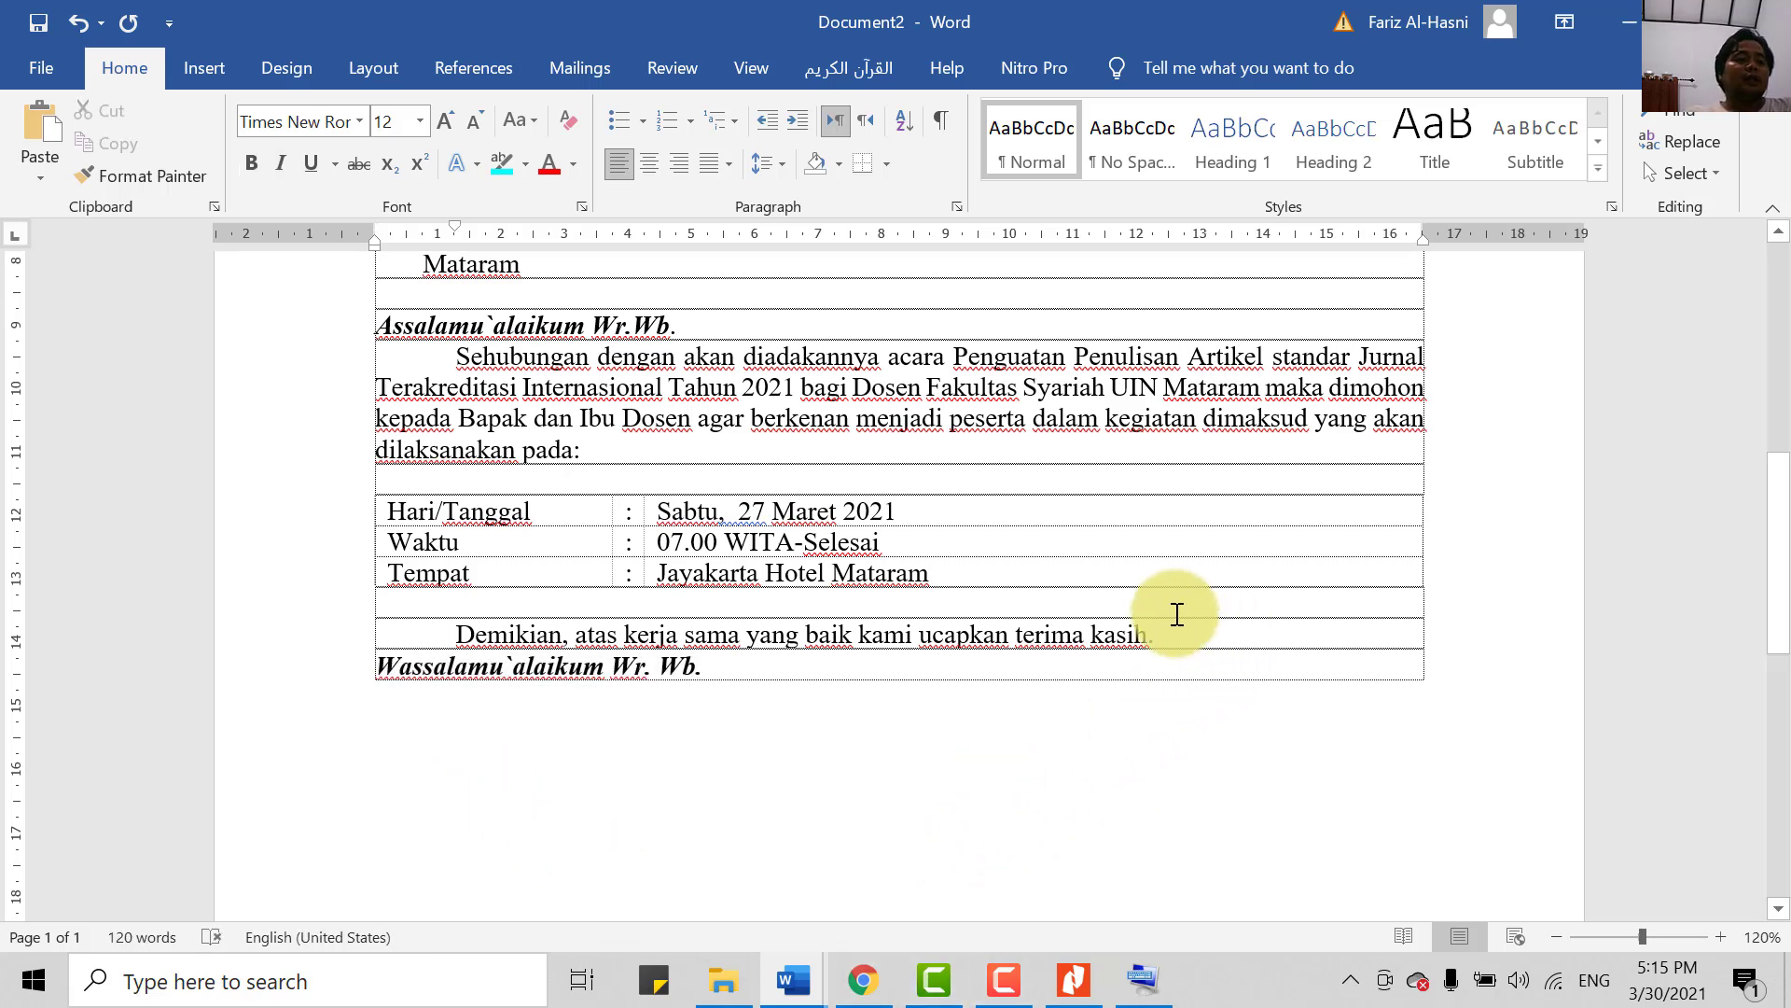
pyautogui.press('Return')
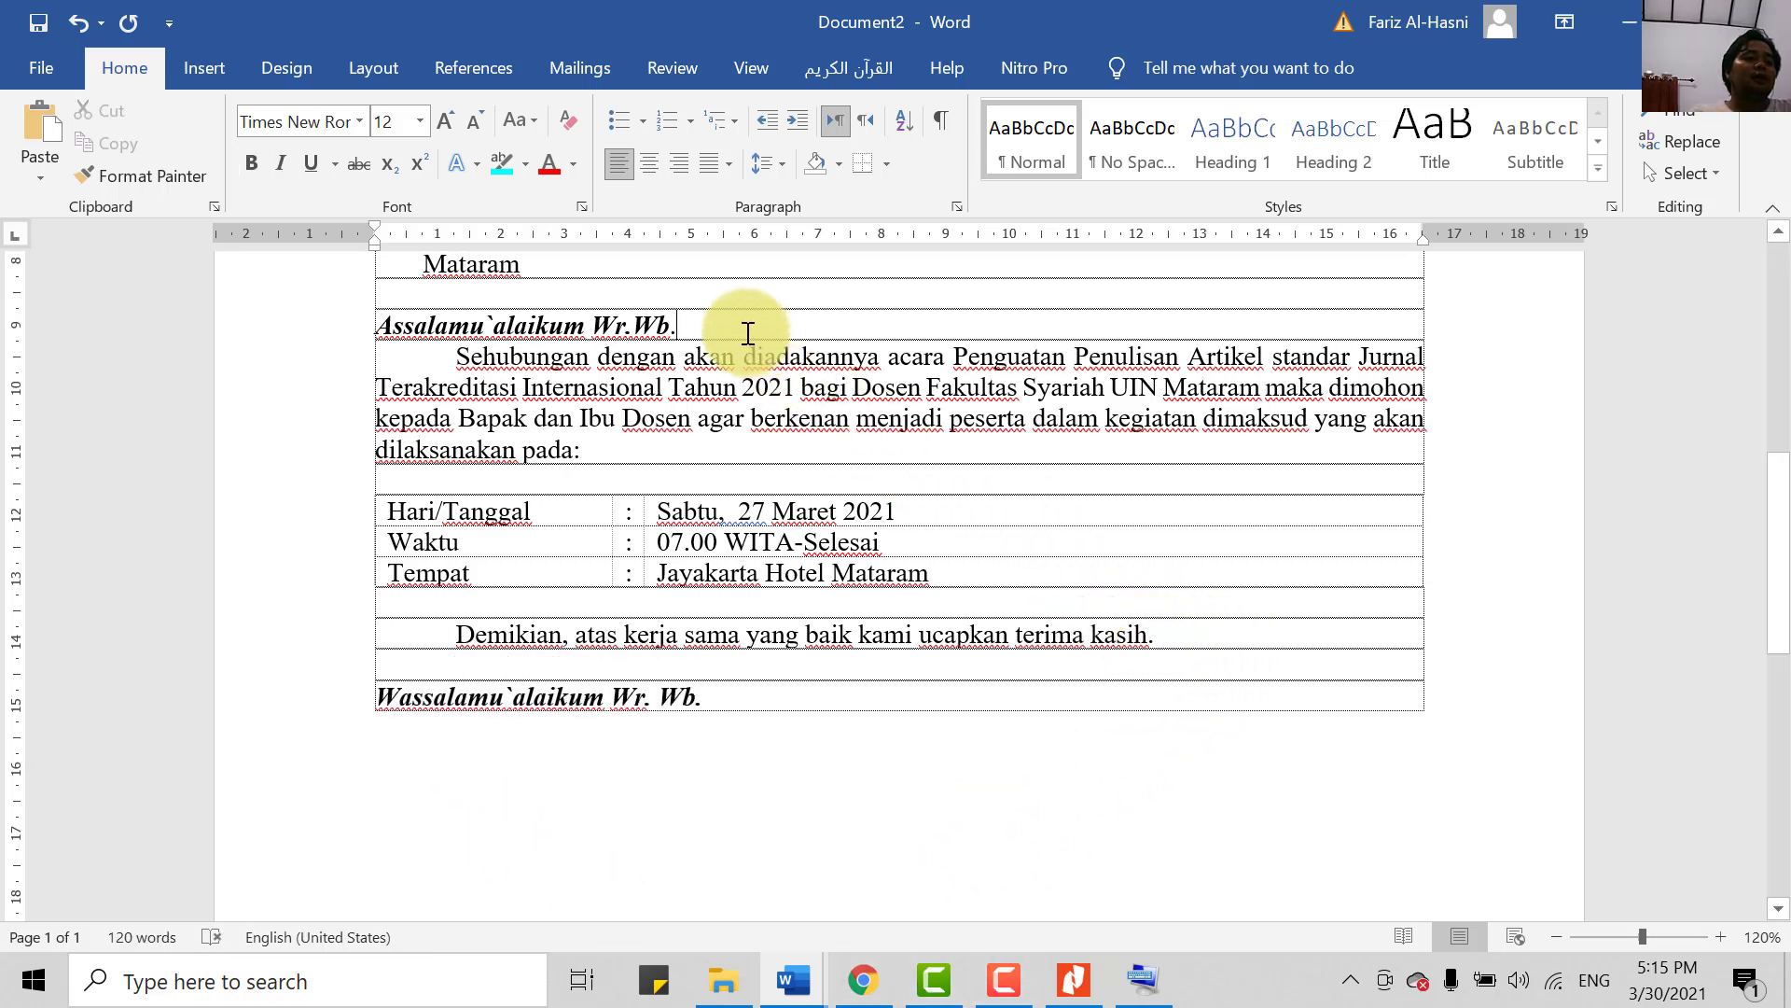
# - Bold the recipient line 'Bapak/Ibu Dosen Fakultas Syariah'
pyautogui.scroll(4, 923, 820)
pyautogui.scroll(-5, 933, 718)
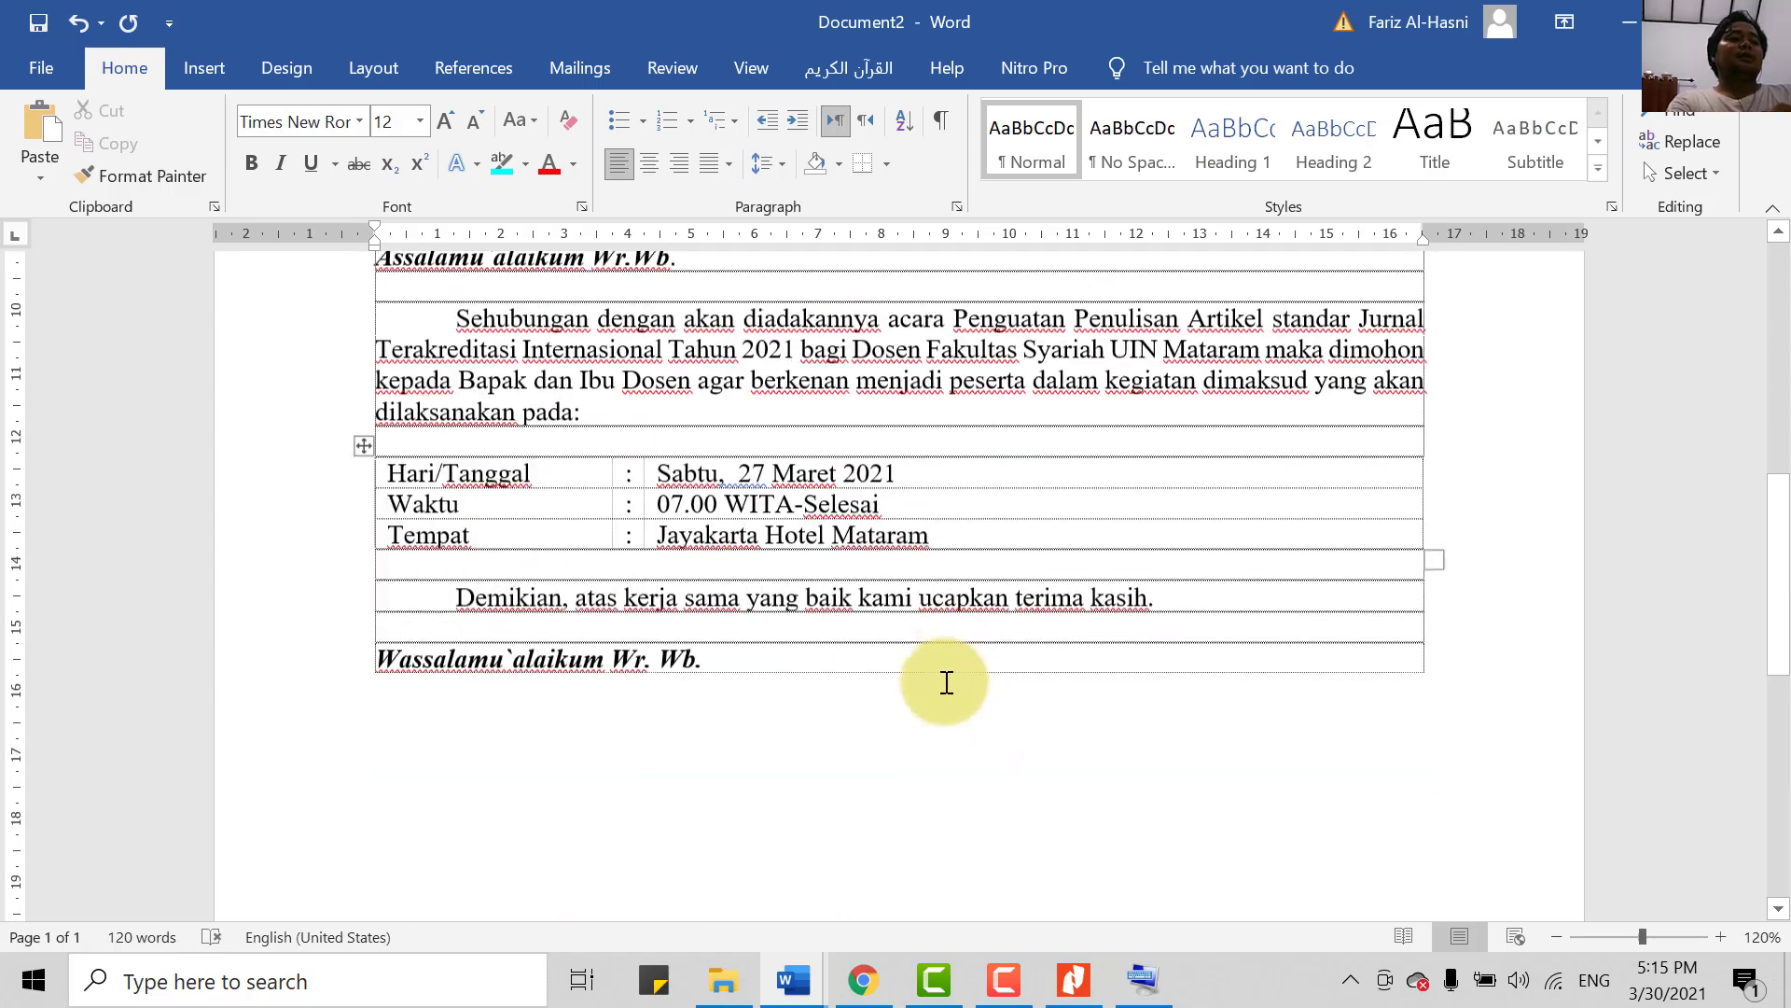
pyautogui.scroll(5, 933, 700)
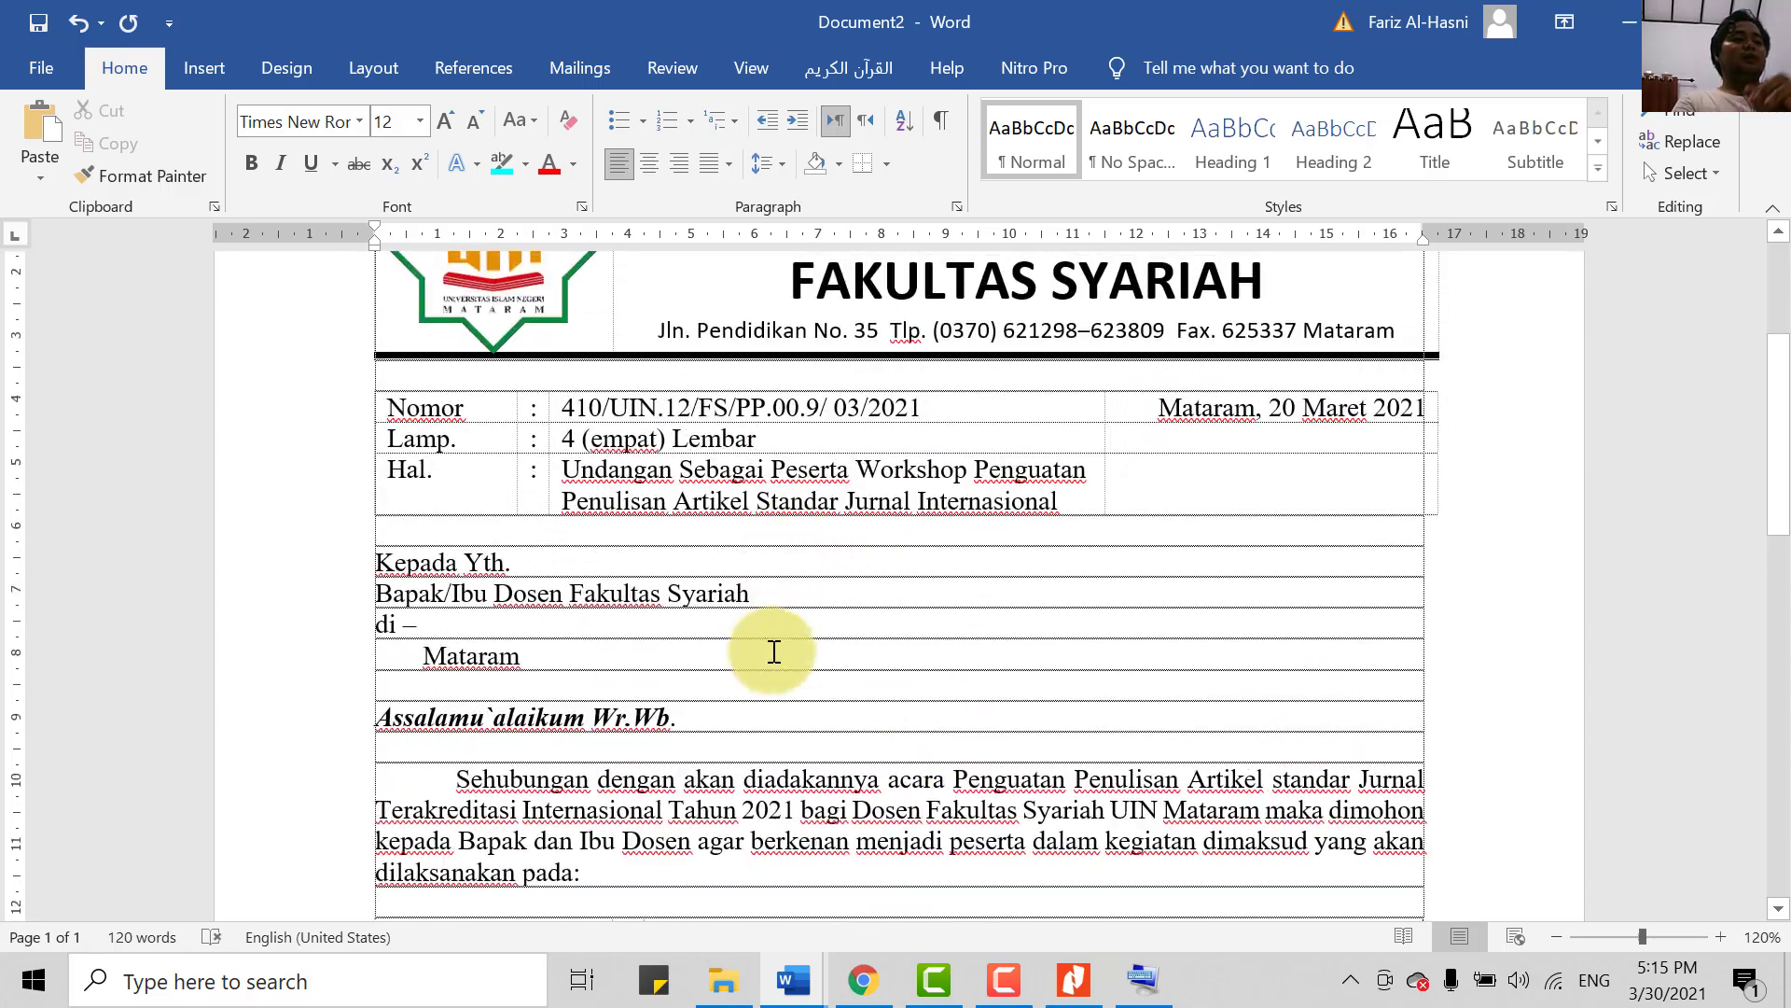
pyautogui.moveTo(382, 593); pyautogui.dragTo(761, 611)
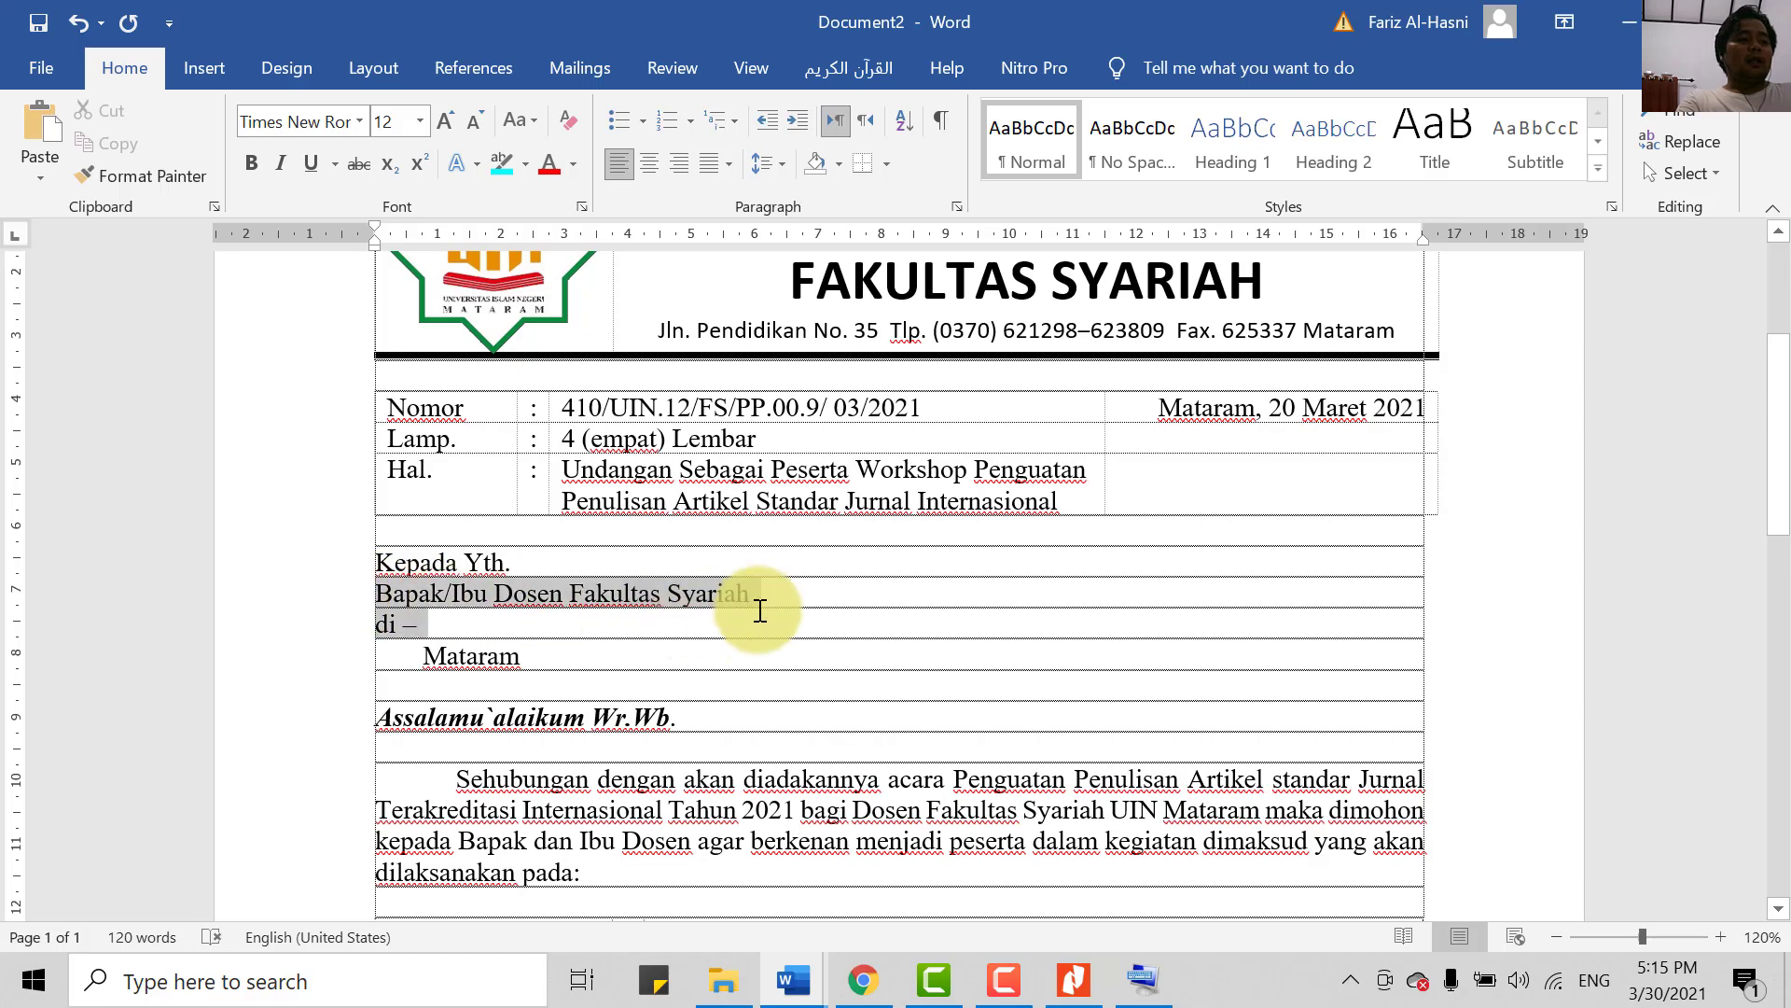
pyautogui.hotkey('ctrl', 'b')
# - Select the four letterhead text lines beside the logo
pyautogui.scroll(-3, 732, 643)
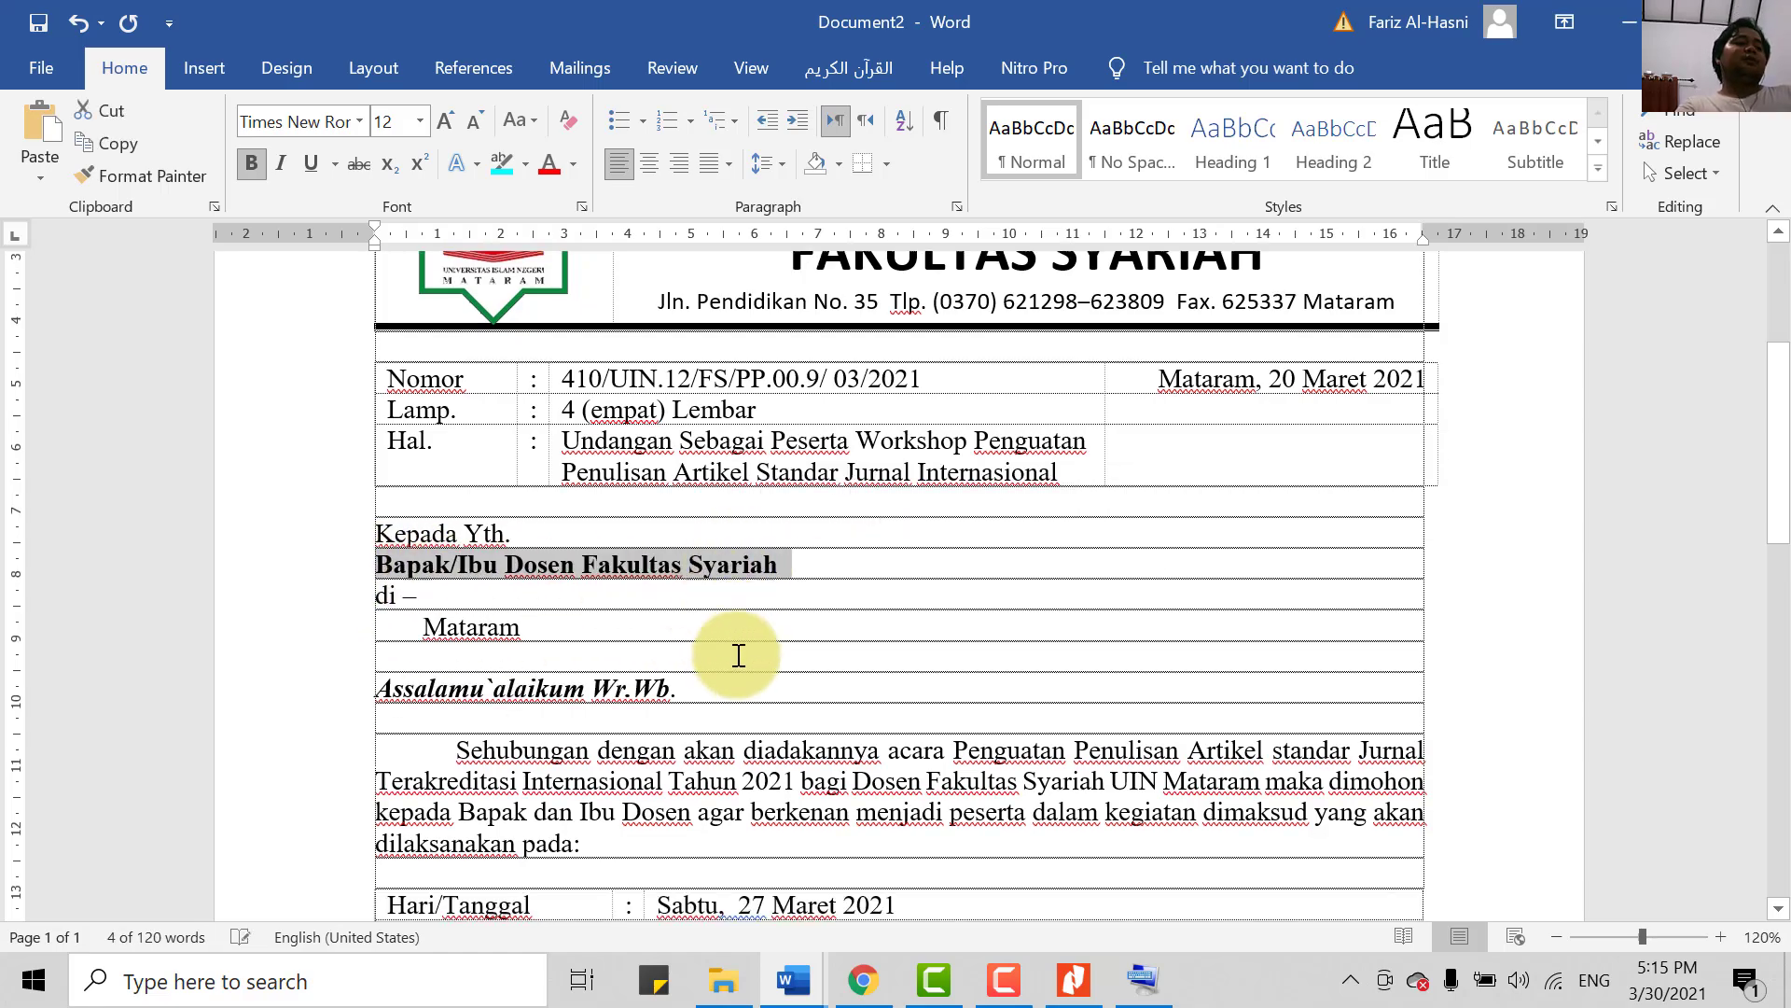
pyautogui.scroll(3, 709, 705)
pyautogui.scroll(-3, 687, 759)
pyautogui.scroll(5, 708, 772)
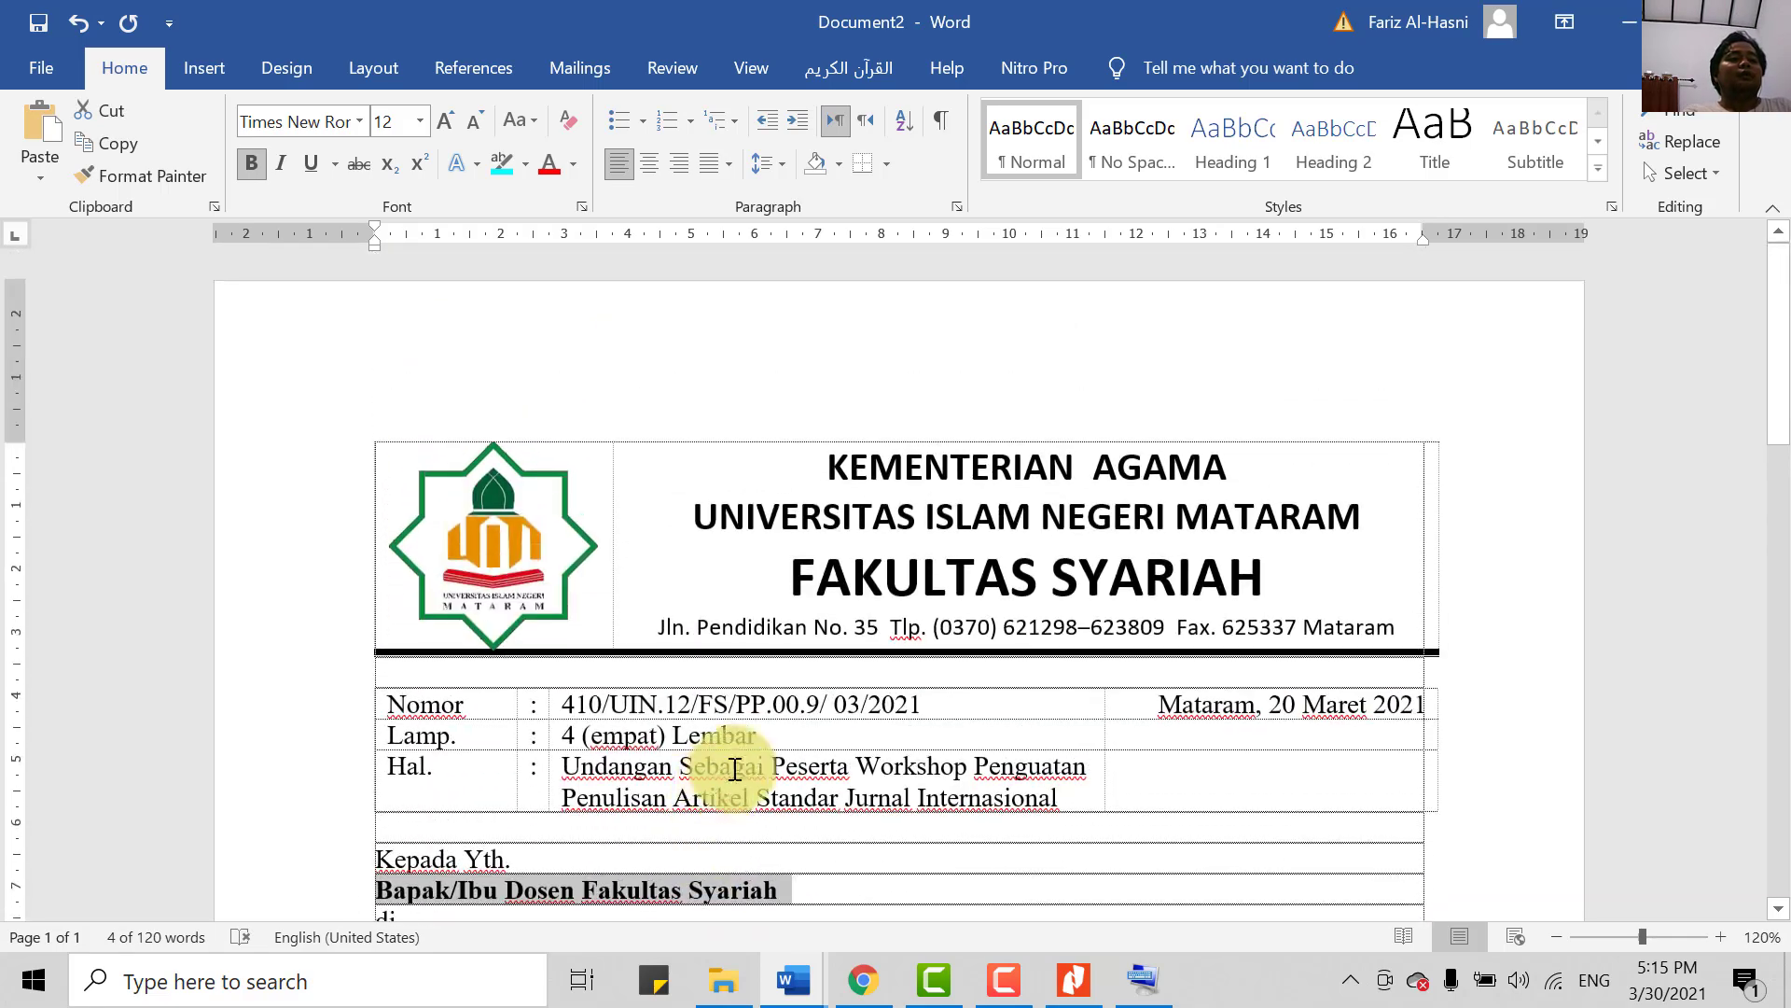
pyautogui.moveTo(830, 464); pyautogui.dragTo(1408, 628)
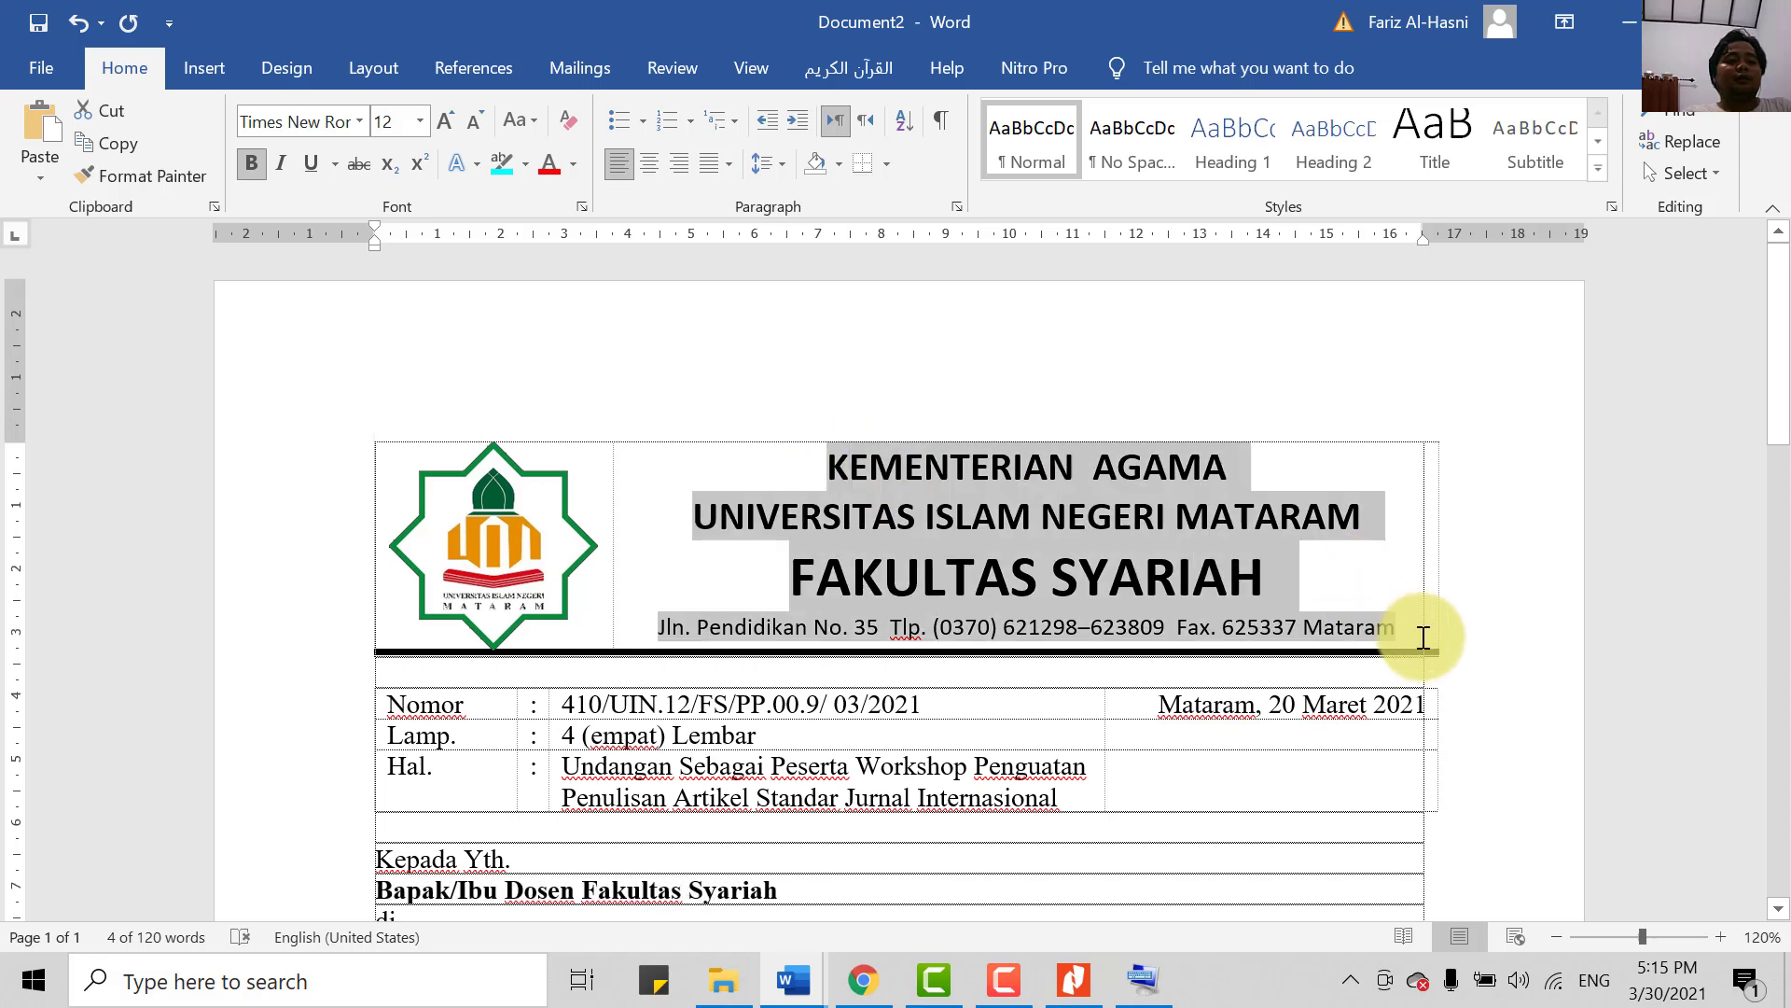
# - Set the letterhead text to Times New Roman and shrink it one point so the university name fits
pyautogui.click(359, 121)
pyautogui.click(345, 259)
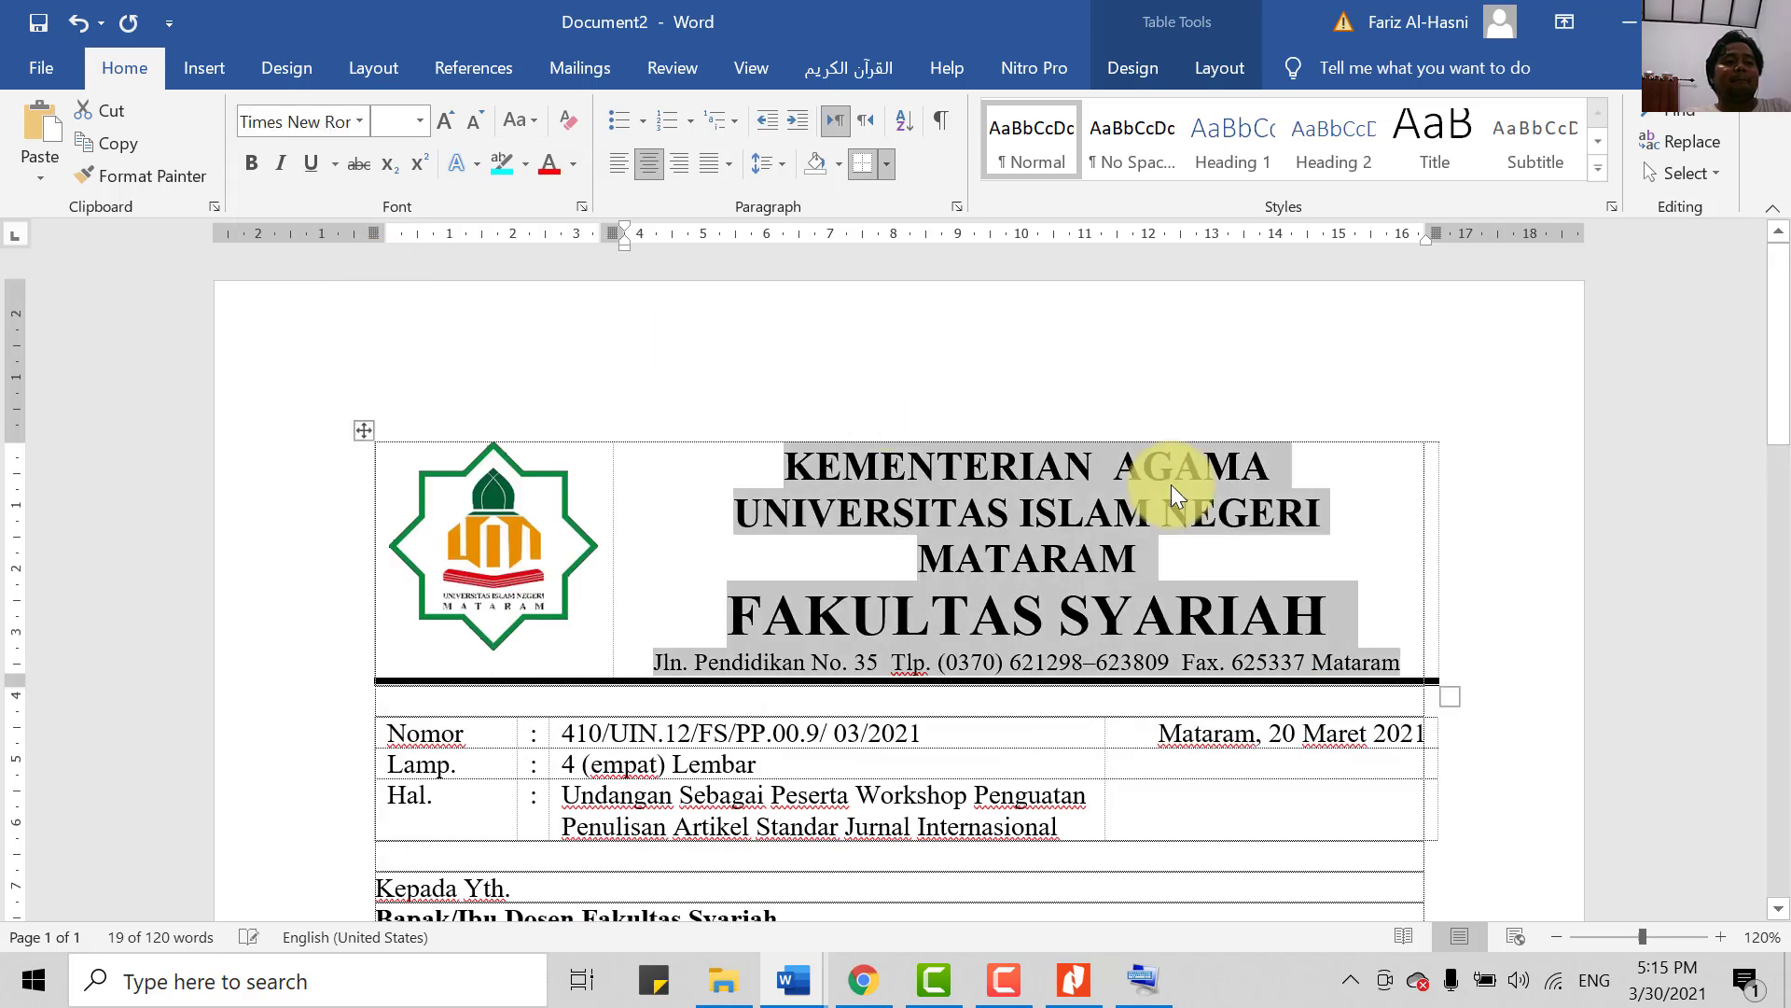
pyautogui.click(1222, 576)
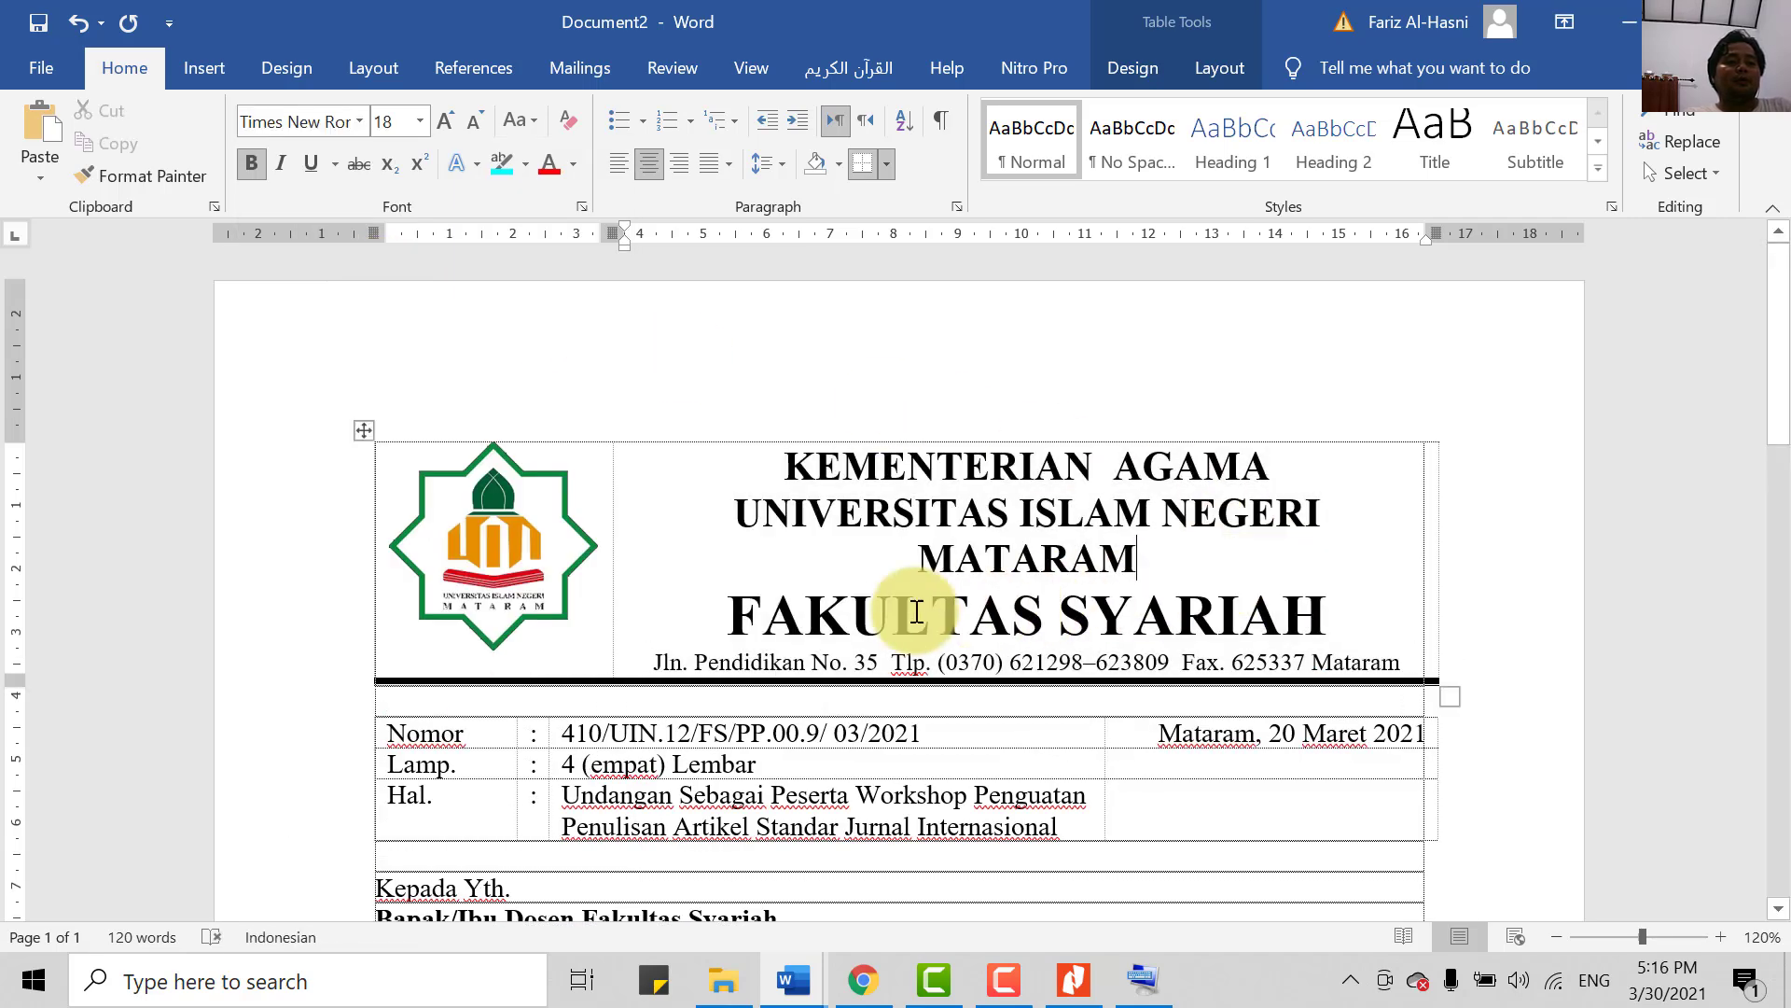
pyautogui.moveTo(735, 512); pyautogui.dragTo(1110, 554)
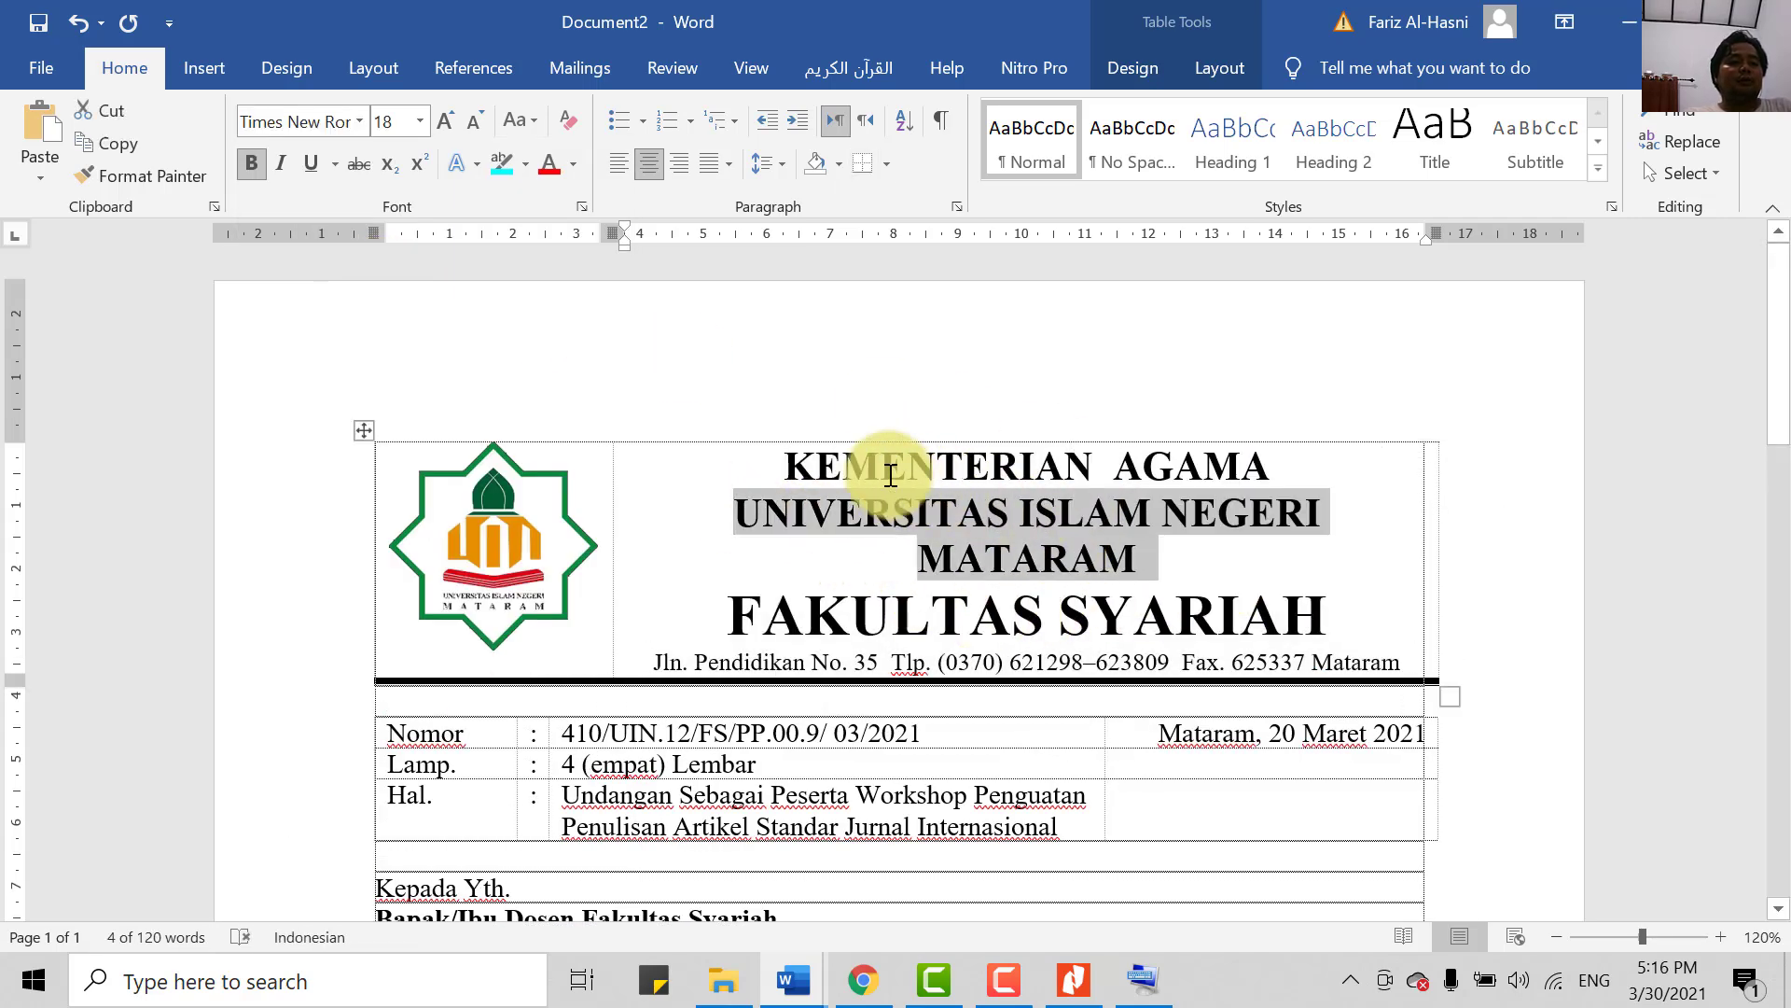
pyautogui.click(796, 456)
pyautogui.moveTo(785, 456); pyautogui.dragTo(1265, 585)
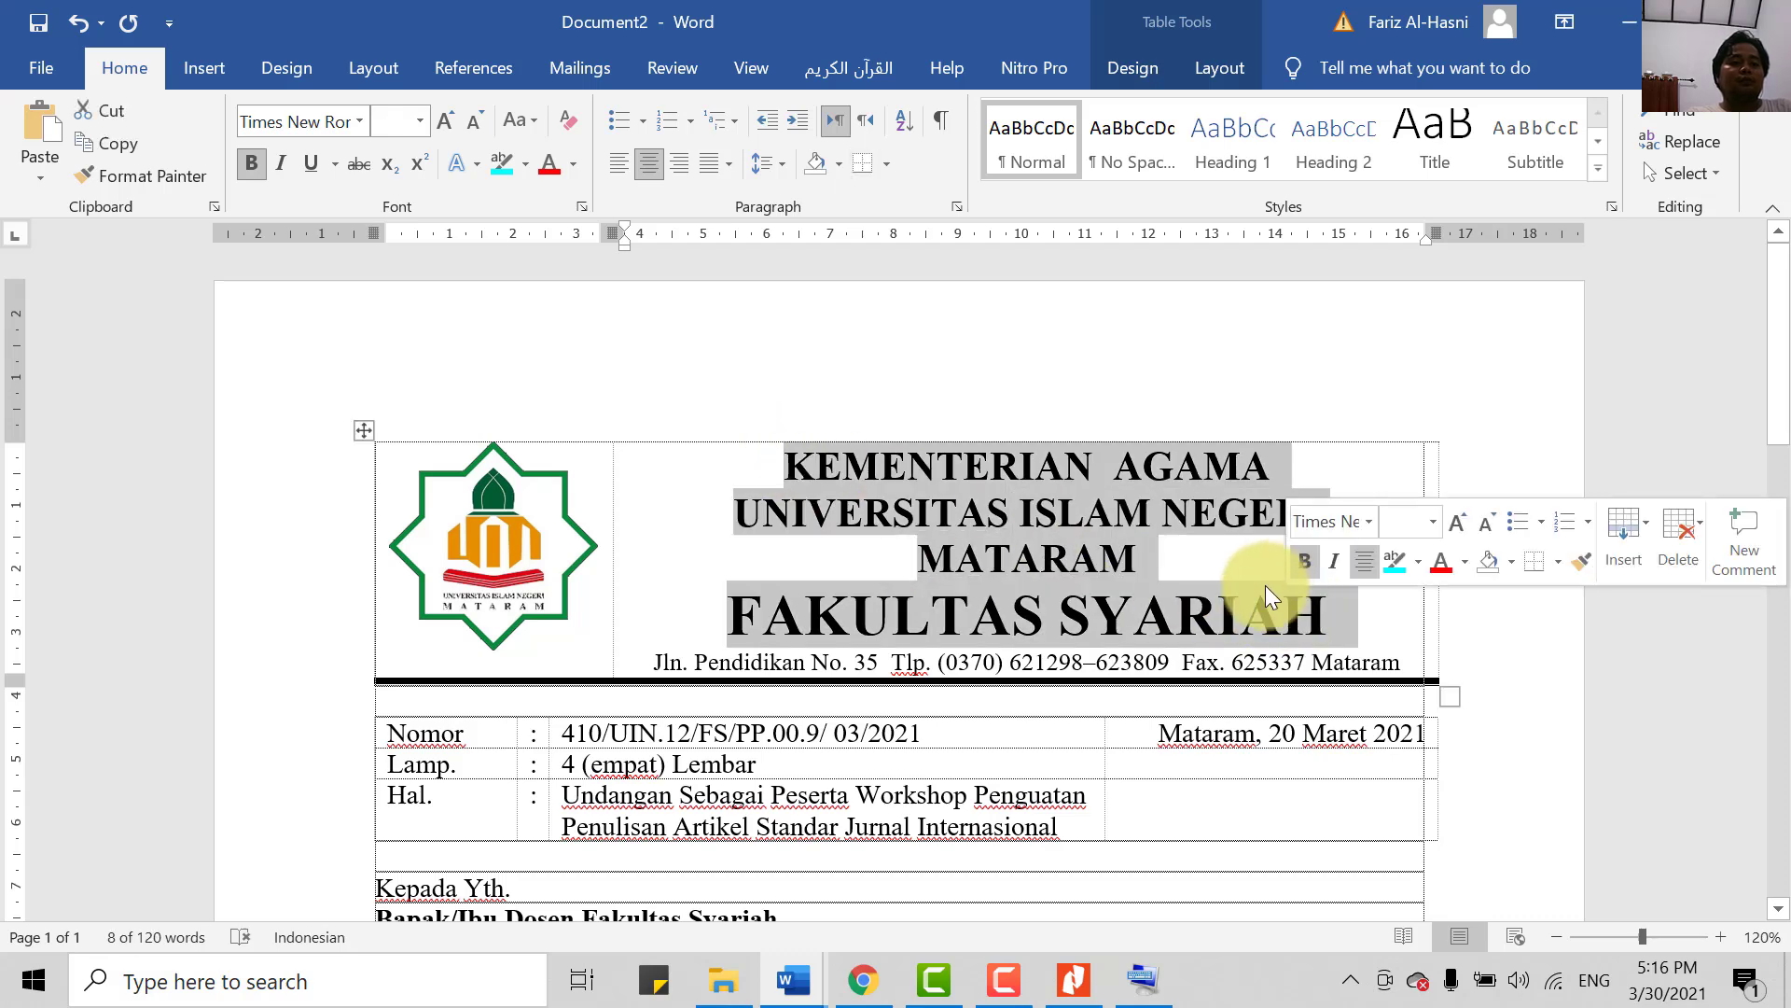
pyautogui.hotkey('ctrl', '[')
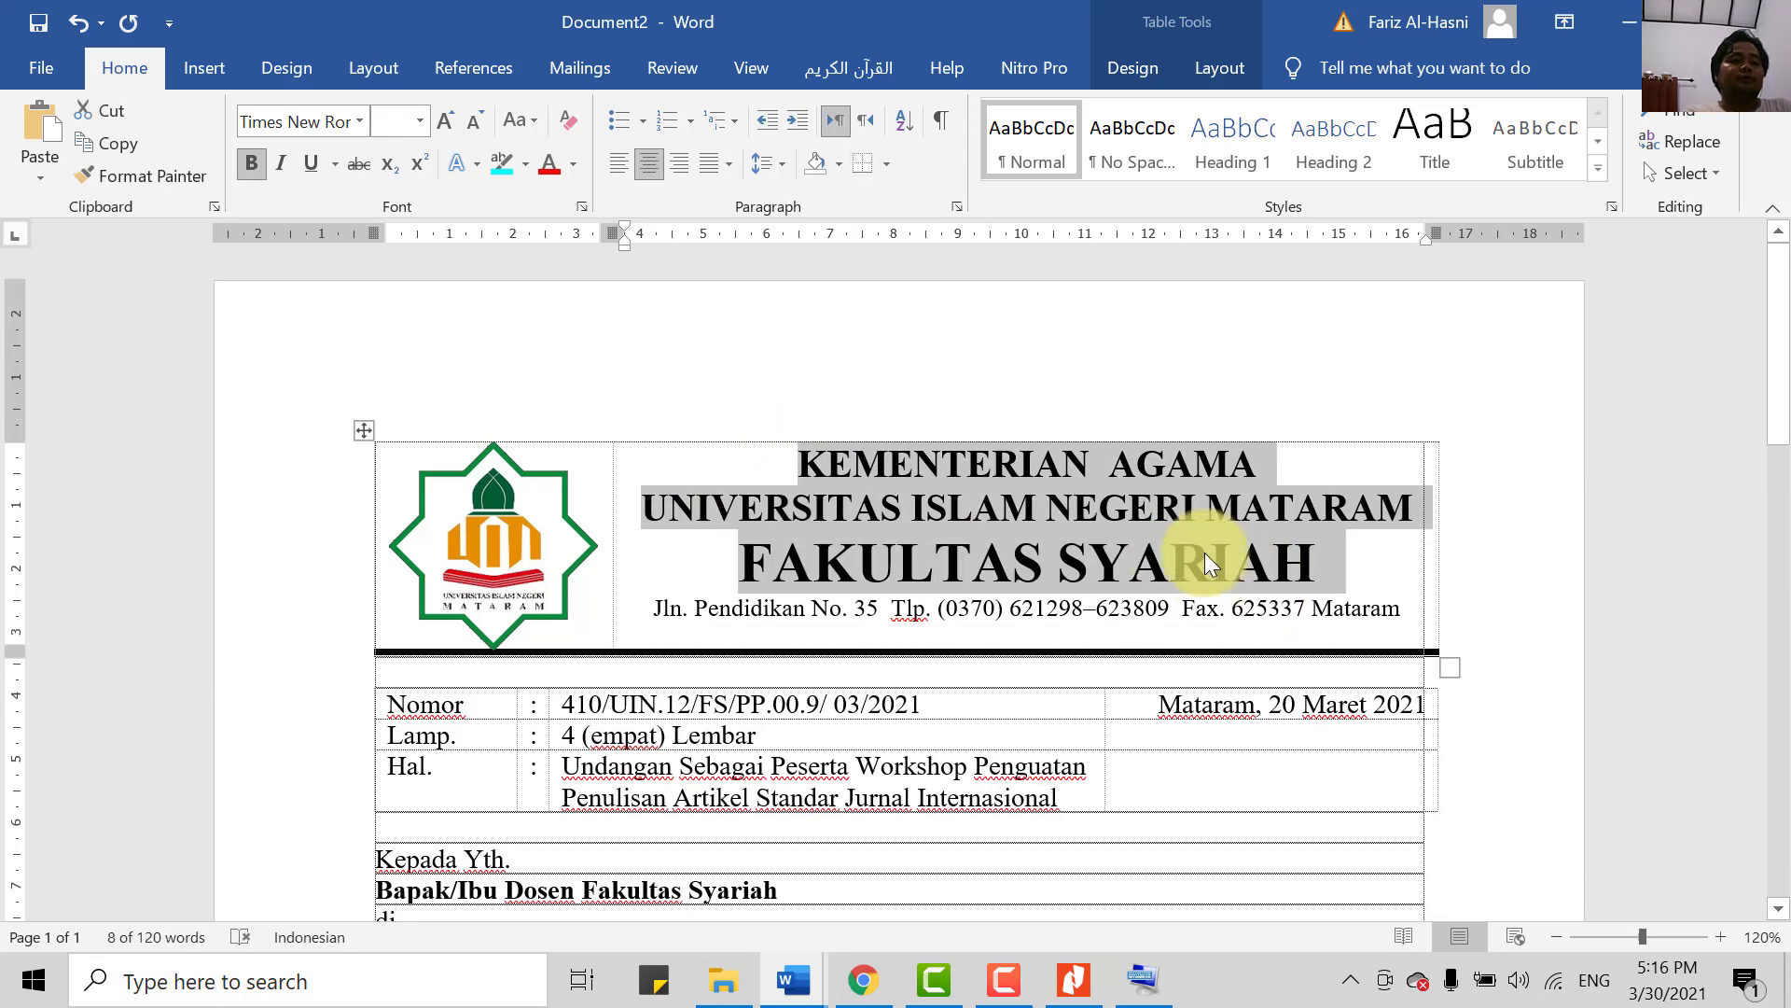
pyautogui.click(811, 608)
# - Scale the university logo down to a smaller size
pyautogui.click(542, 579)
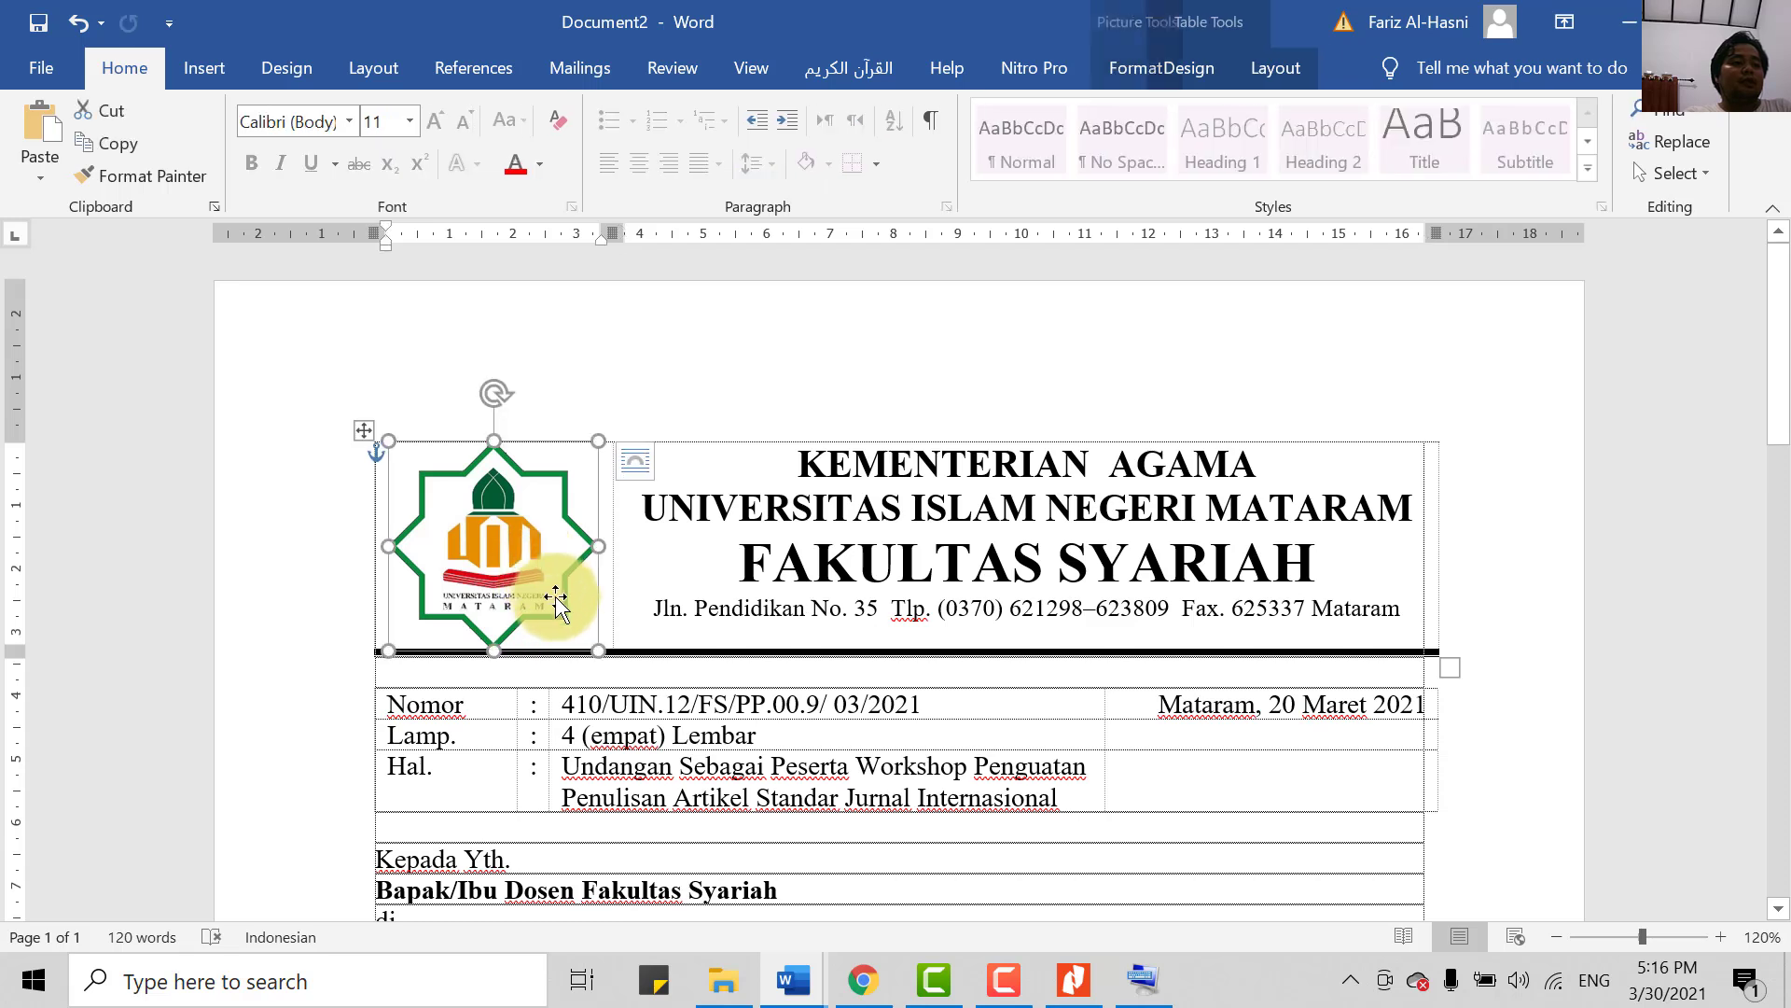
pyautogui.moveTo(591, 650)
pyautogui.mouseDown()
pyautogui.moveTo(556, 619)
pyautogui.moveTo(602, 632)
pyautogui.mouseUp()
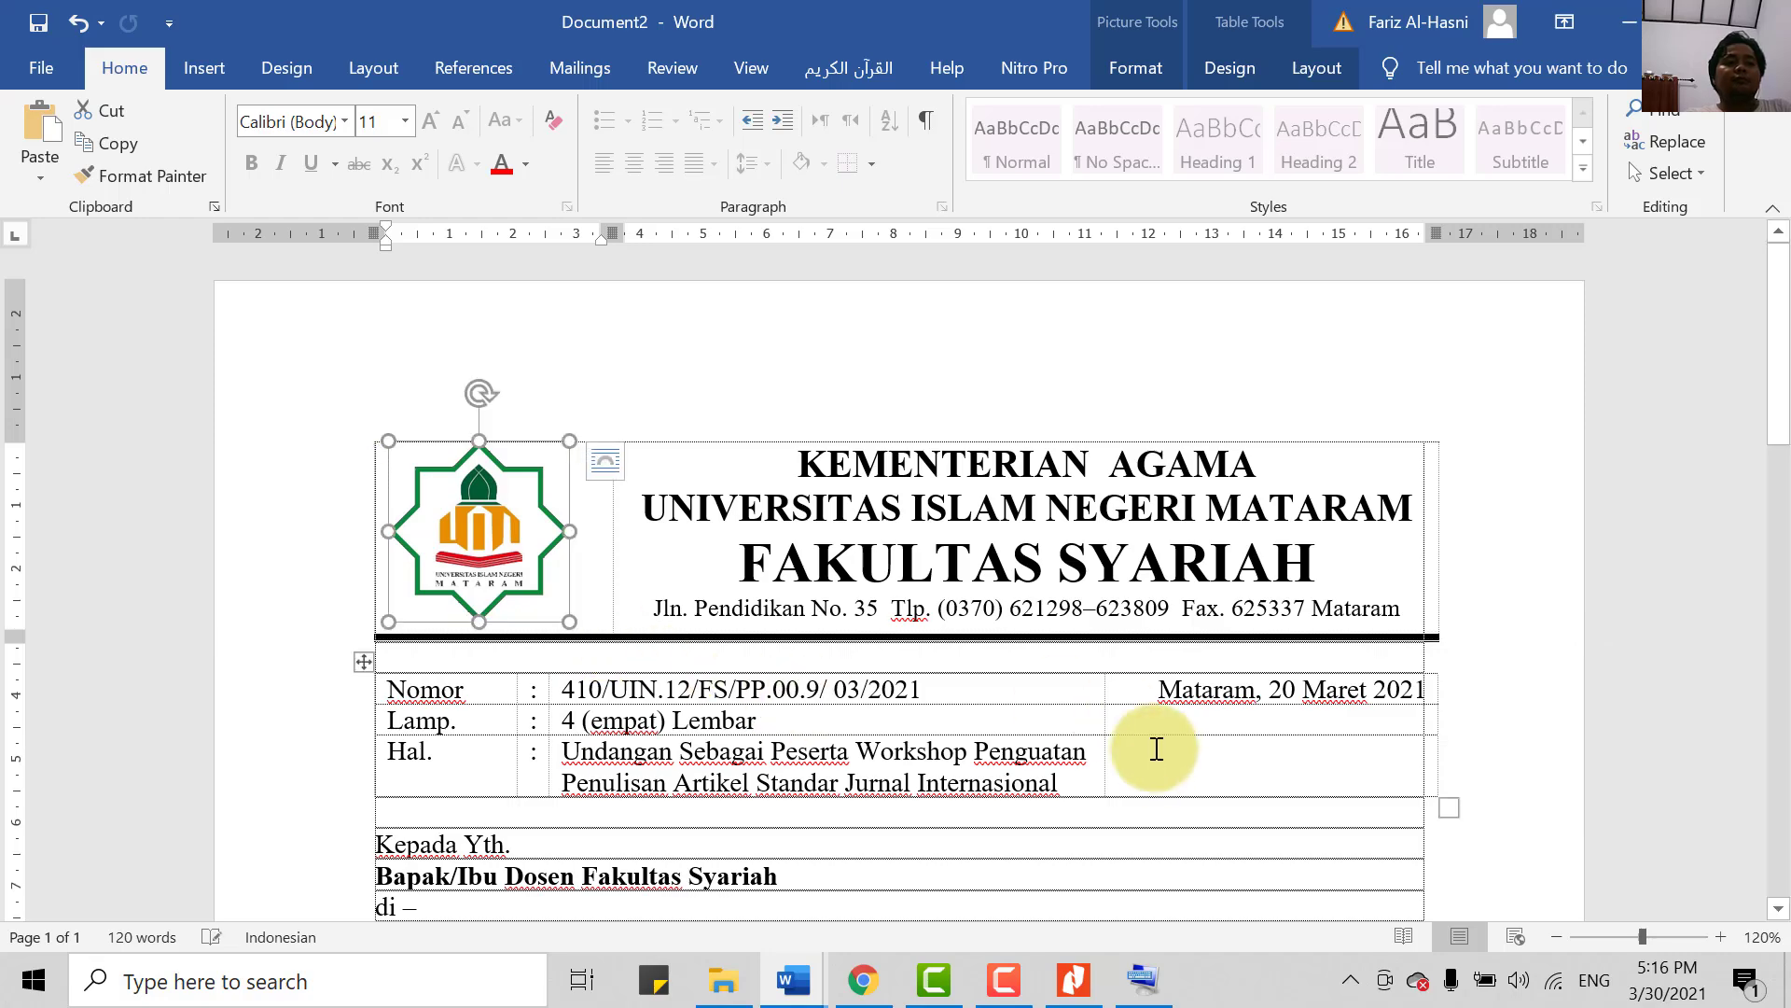
pyautogui.click(1132, 752)
# - Add blank lines below the Wassalamu`alaikum Wr. Wb. closing greeting
pyautogui.scroll(-1, 1105, 662)
pyautogui.scroll(-10, 1105, 662)
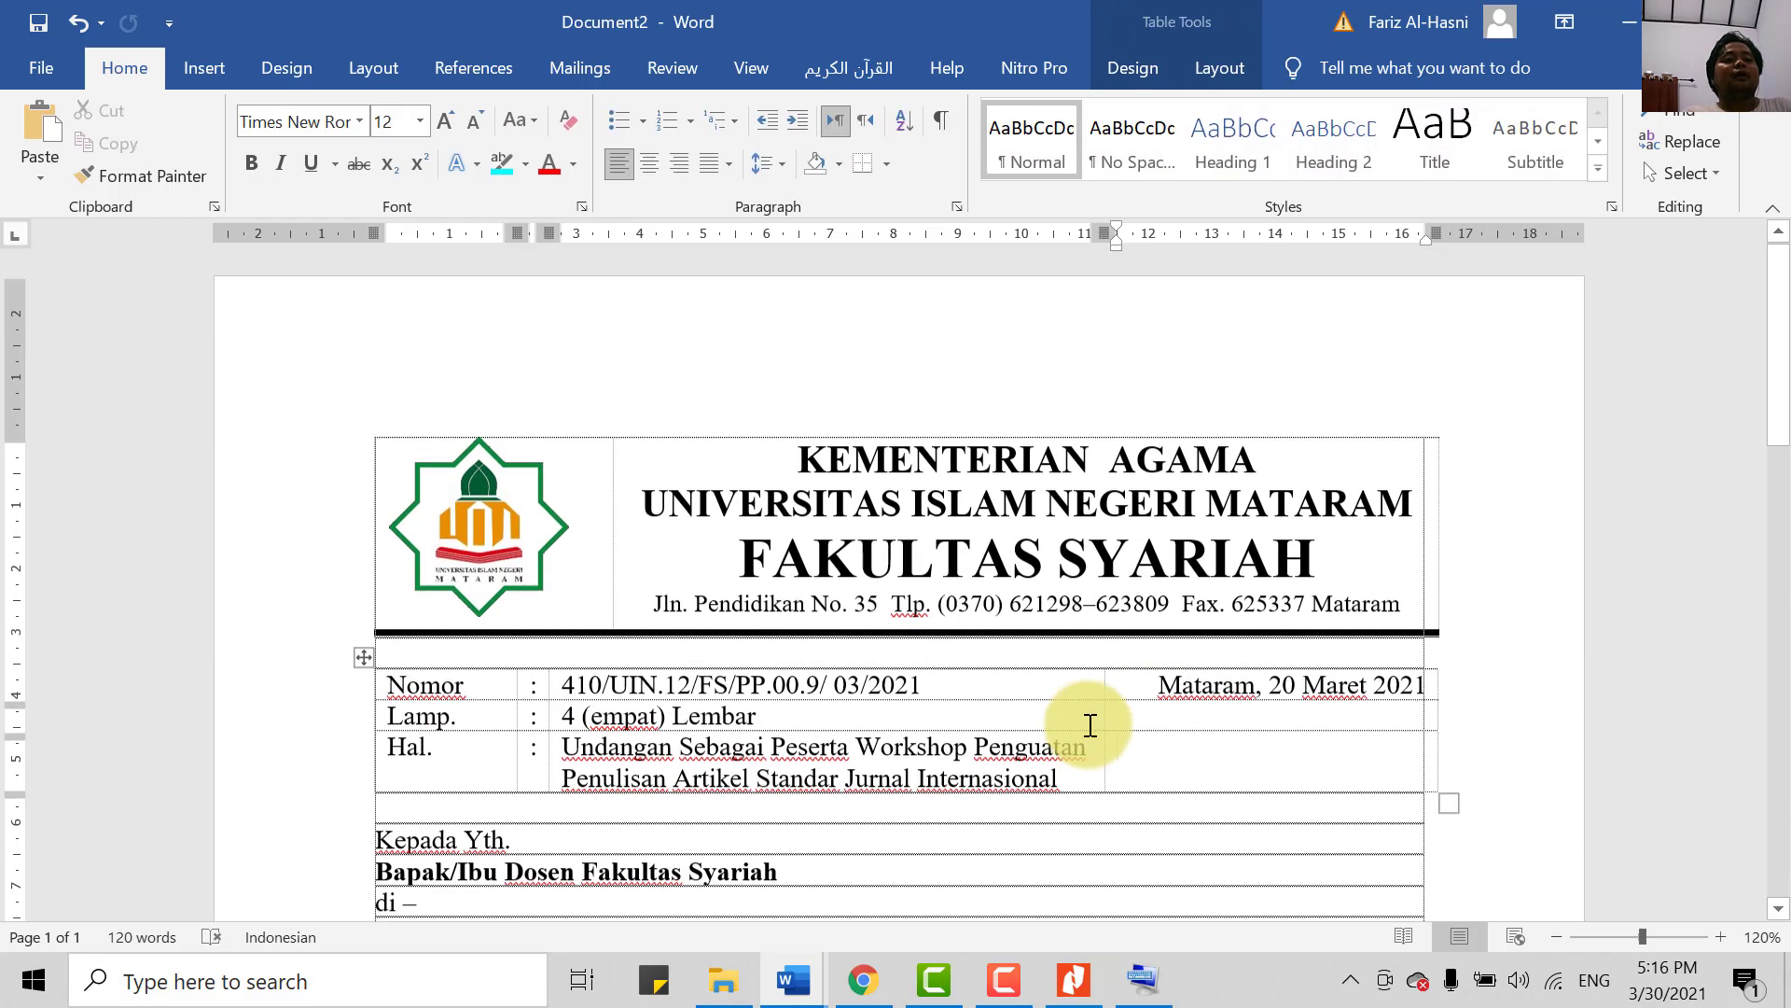
pyautogui.scroll(7, 580, 848)
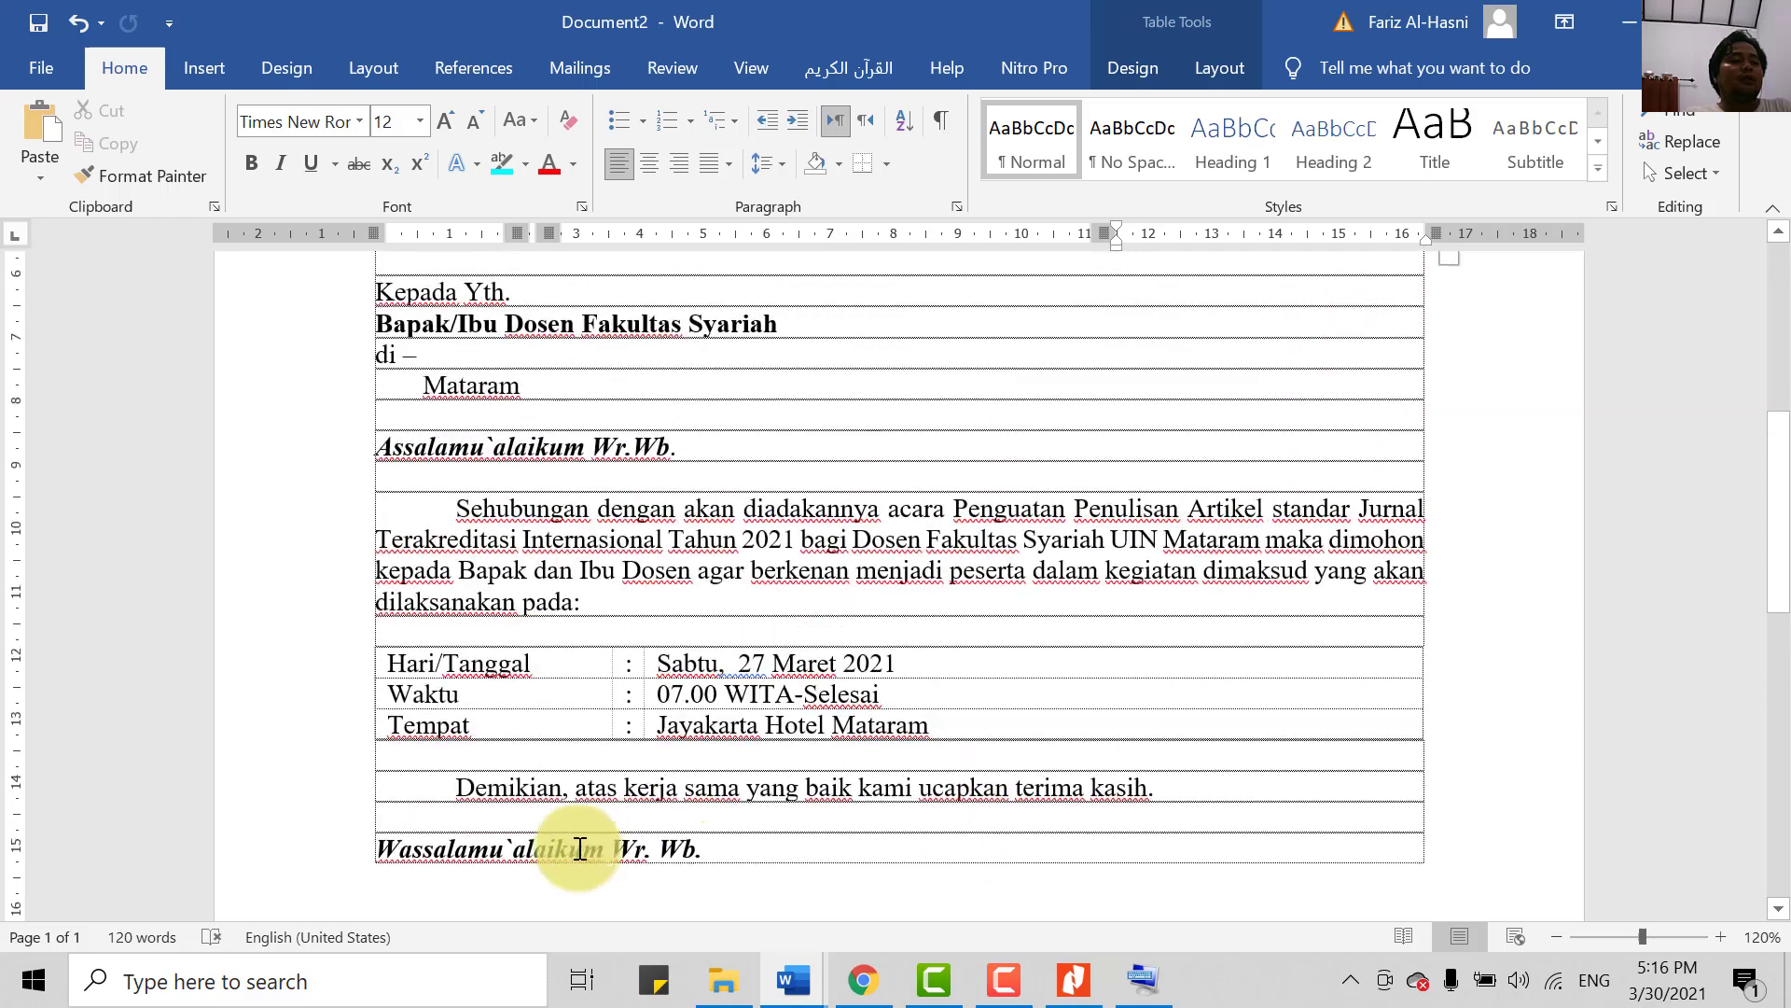
pyautogui.scroll(1, 790, 605)
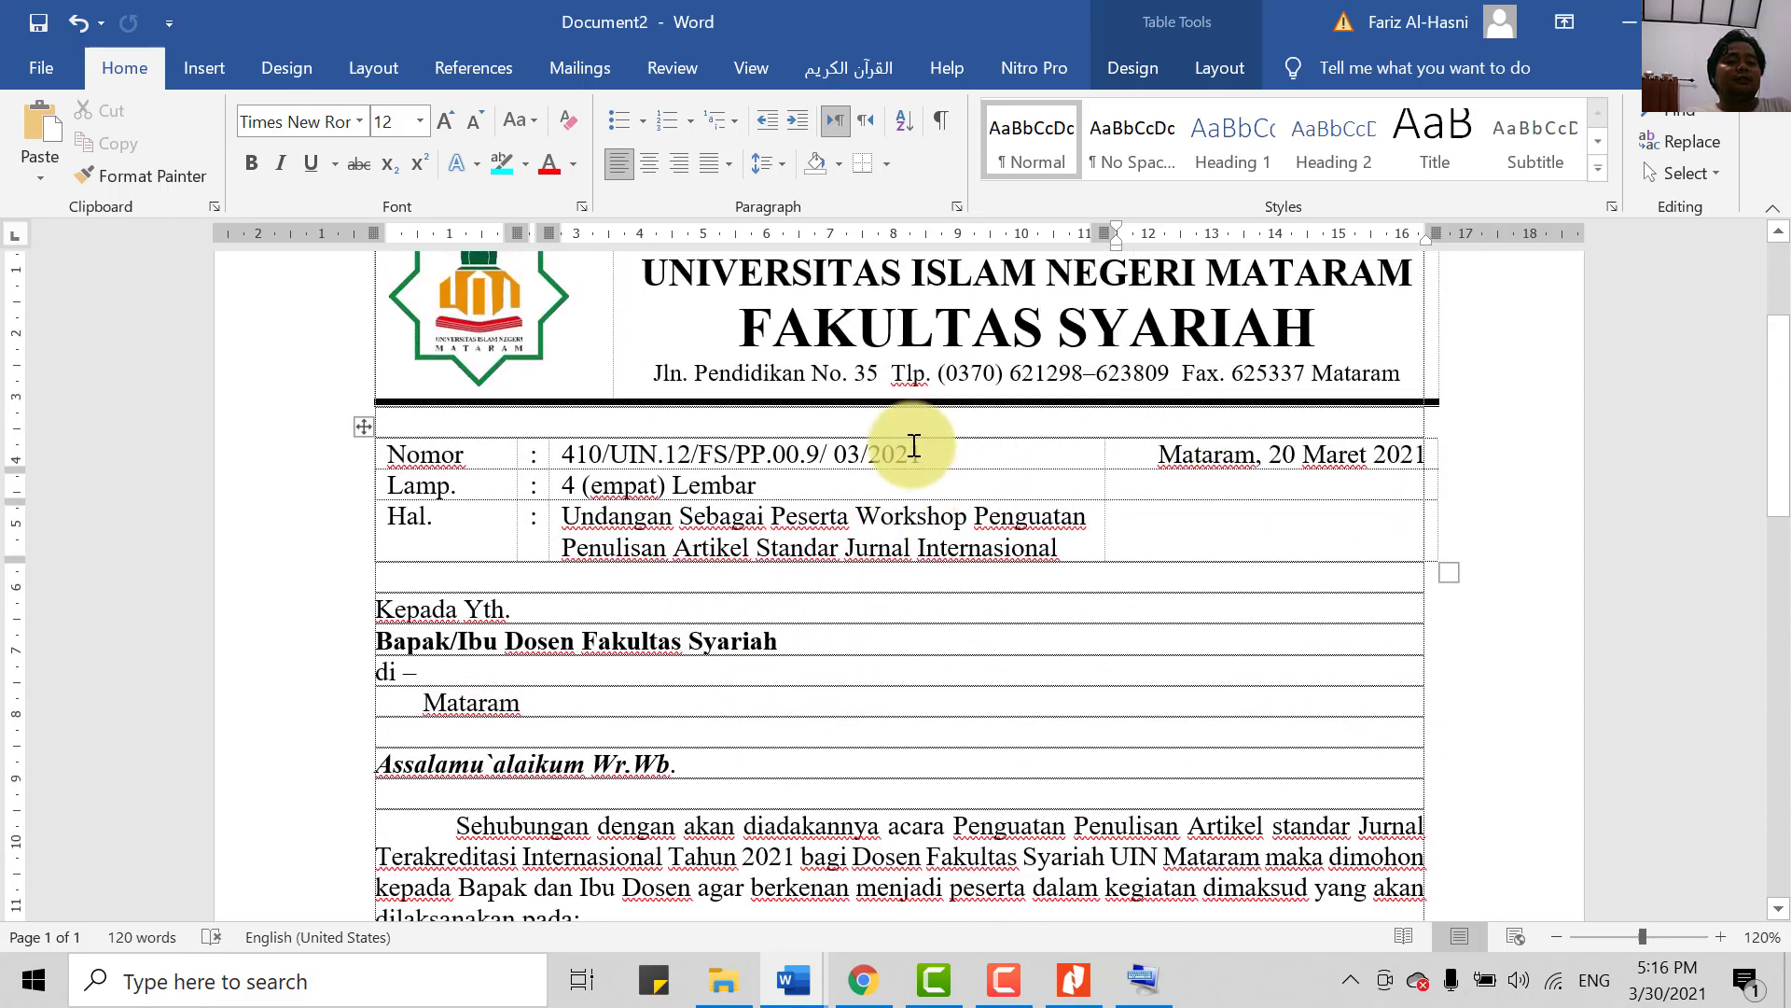
pyautogui.click(1201, 535)
pyautogui.scroll(2, 1190, 503)
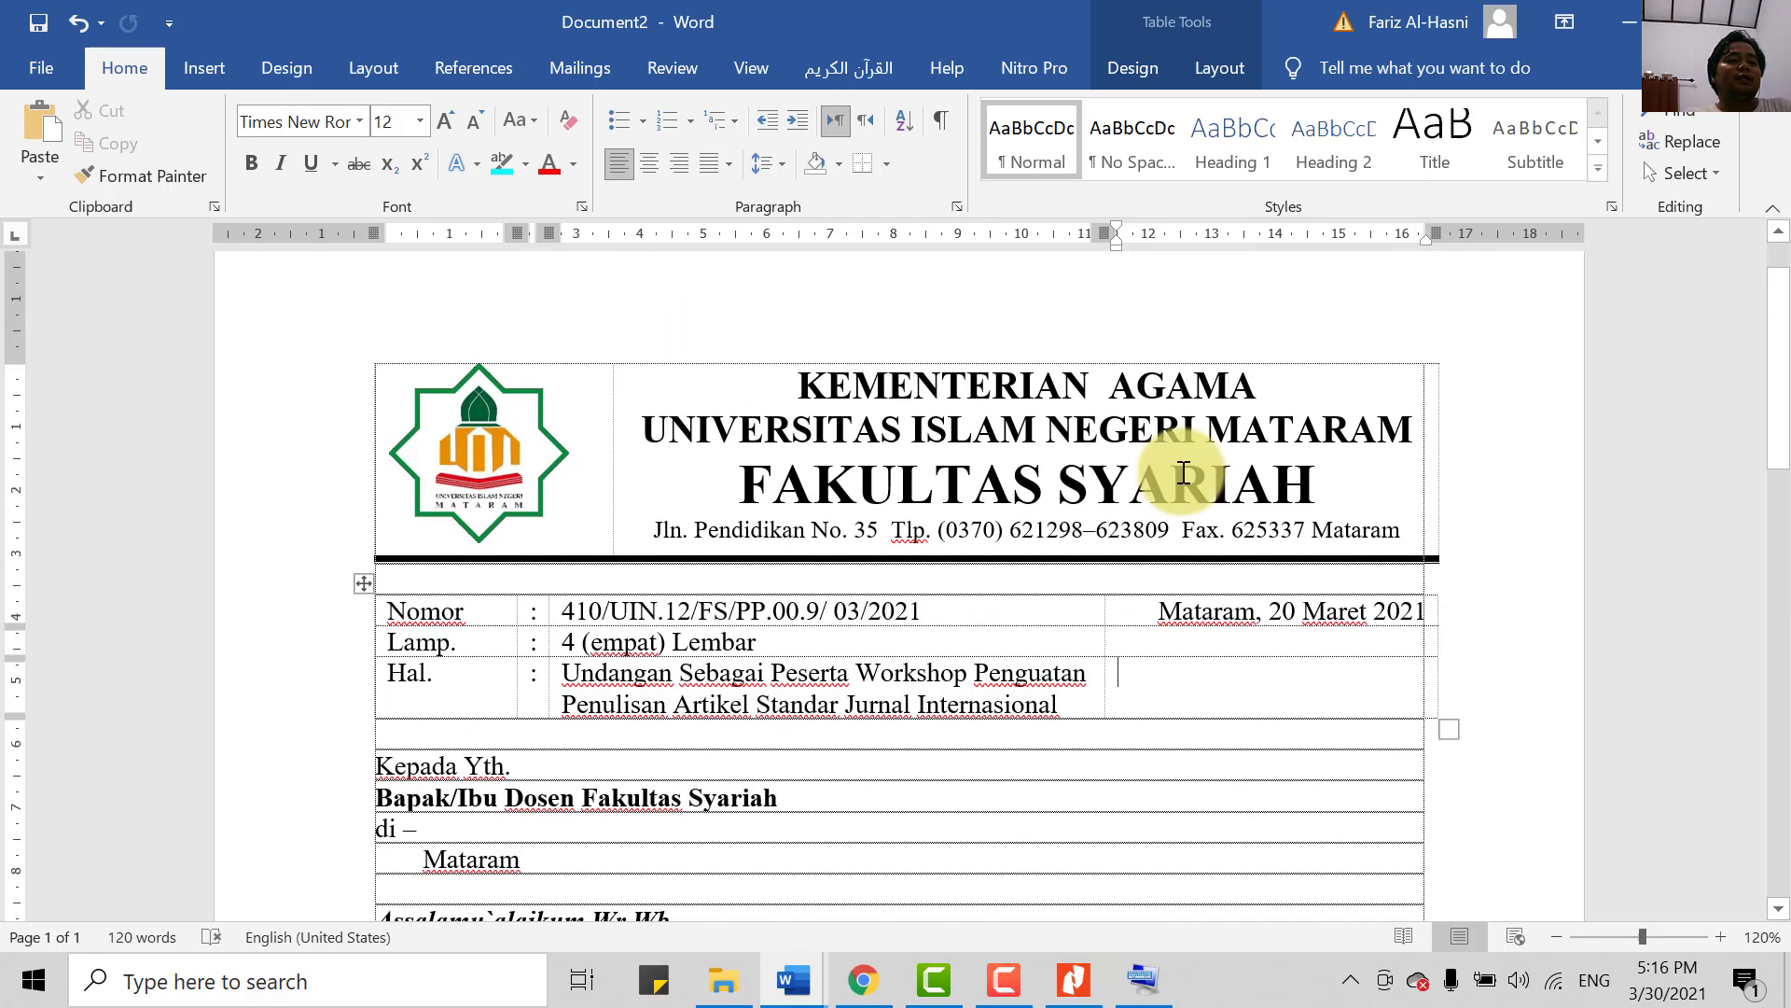
pyautogui.scroll(-4, 800, 680)
pyautogui.scroll(-4, 841, 719)
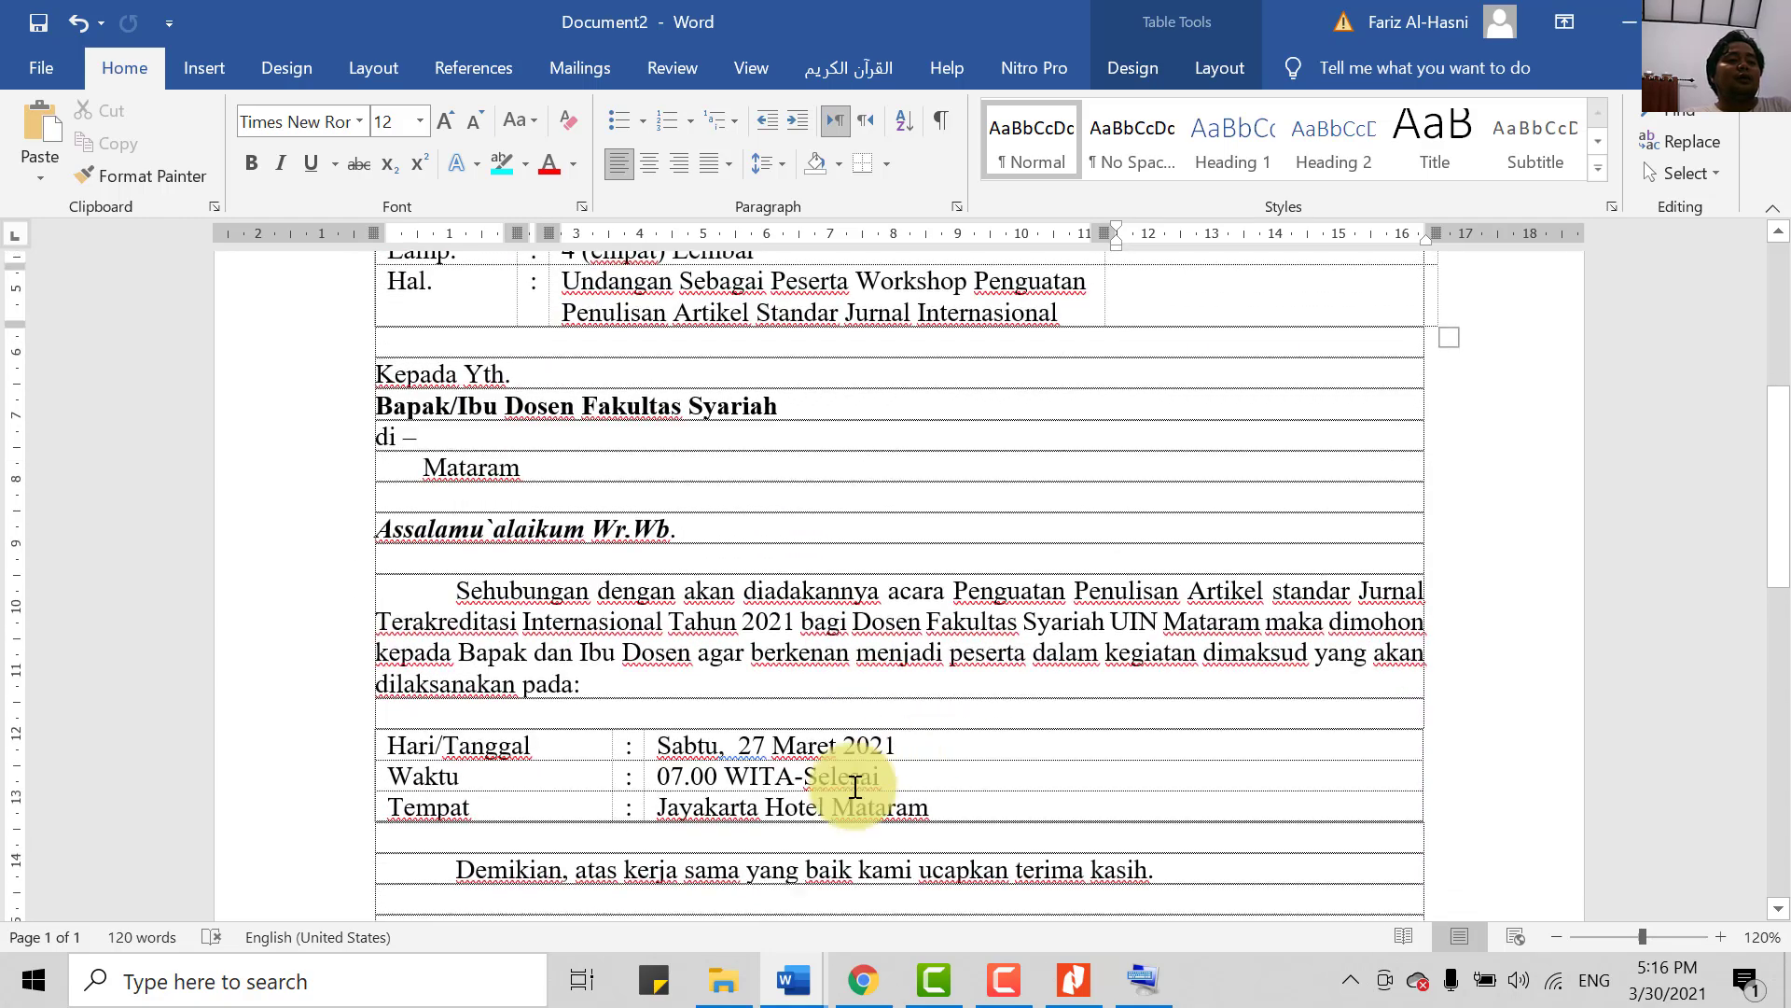
pyautogui.click(802, 776)
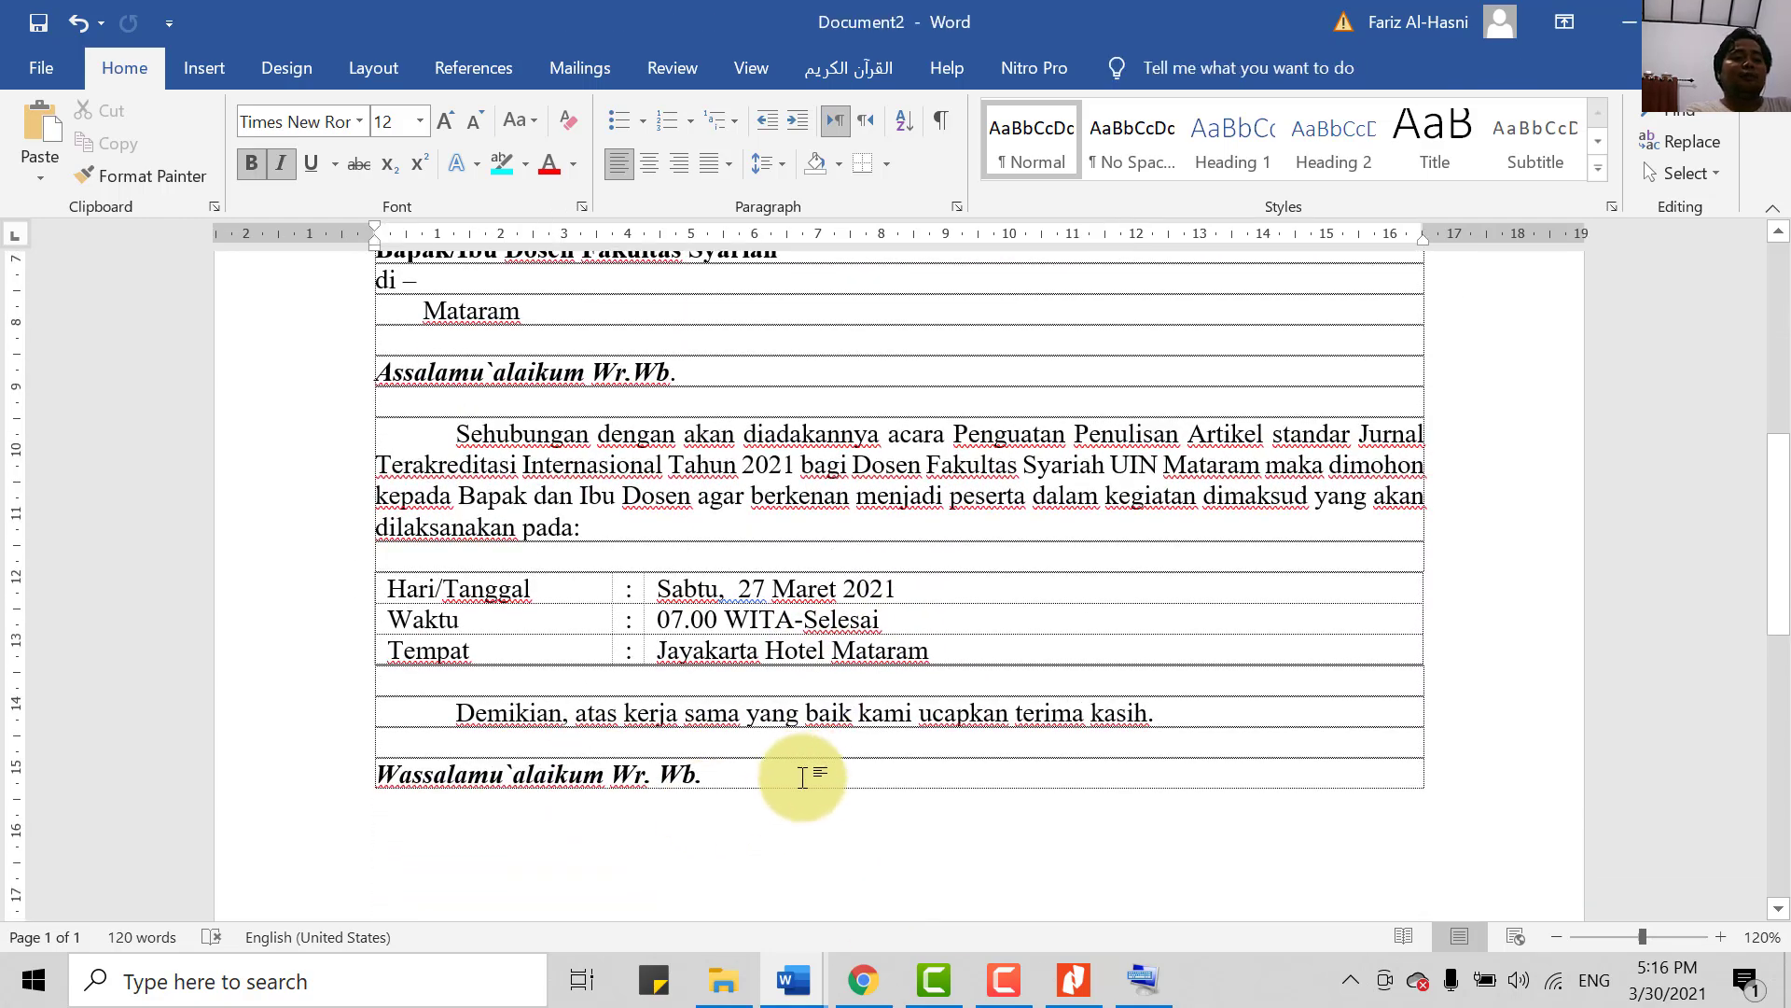
pyautogui.press('Return')
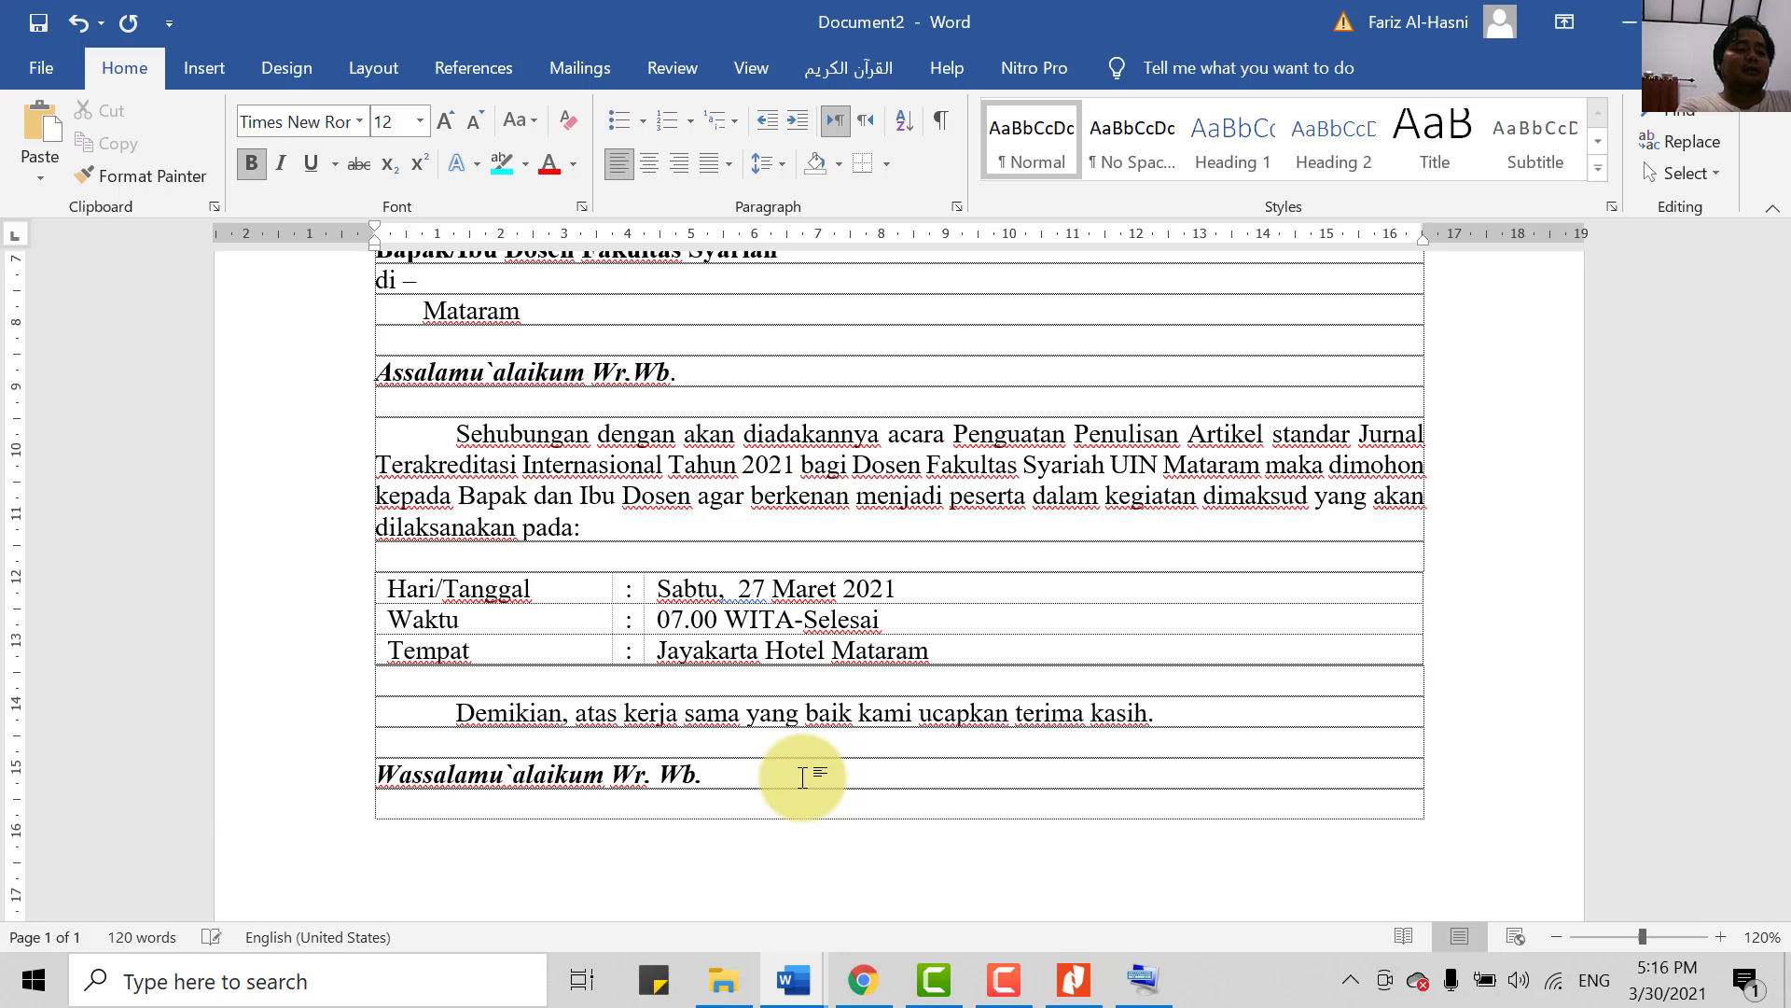
pyautogui.press('Return')
pyautogui.press('Return')
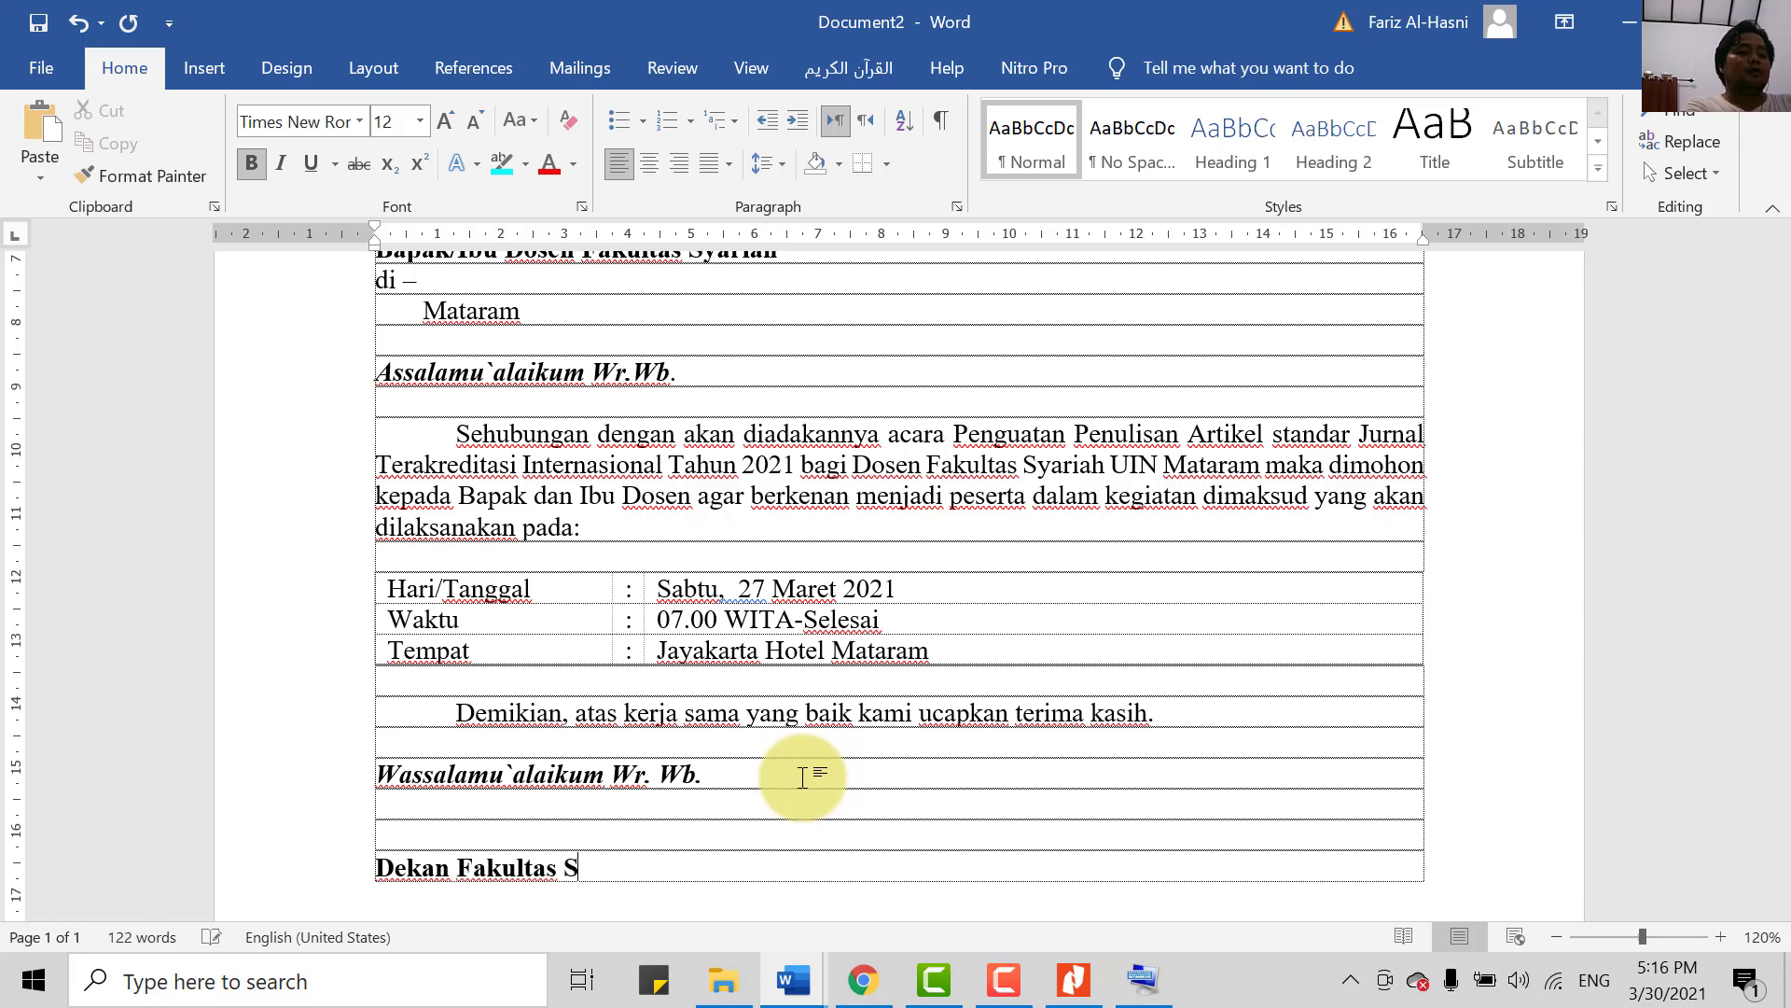
# - Add blank signing space below 'Dekan Fakultas Syariah' and select the dean's name line
pyautogui.press('Return')
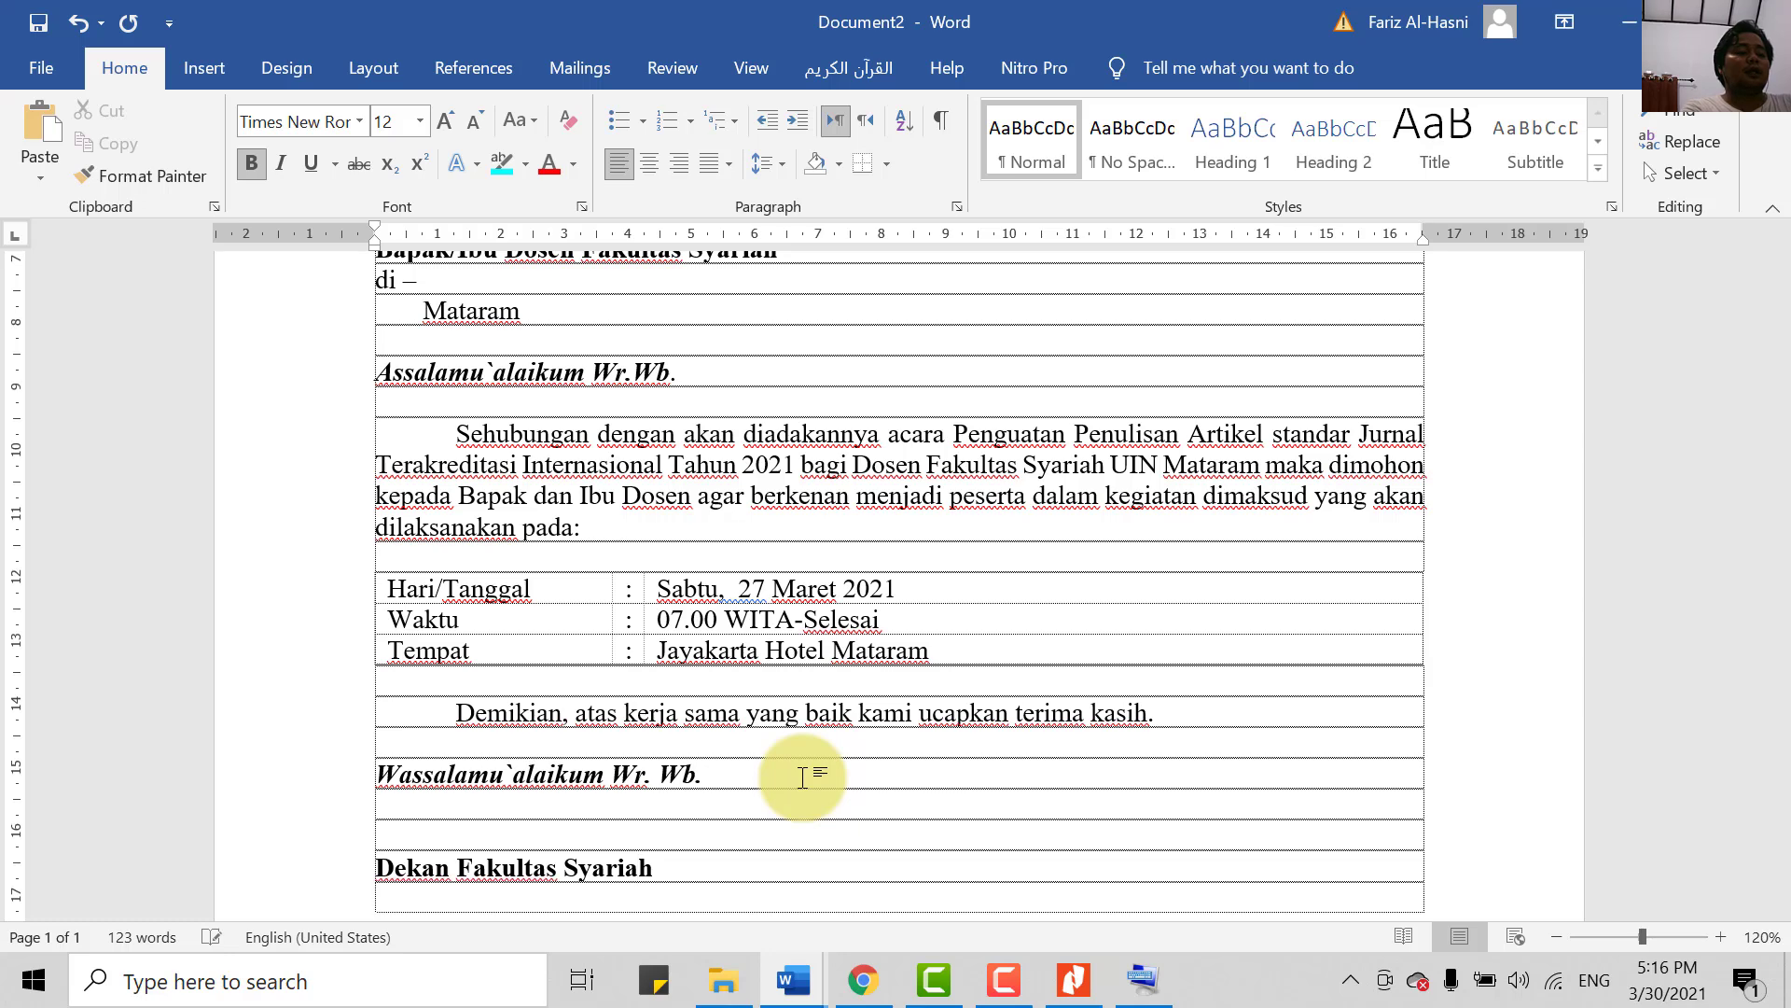
pyautogui.press('Return')
pyautogui.press('Return')
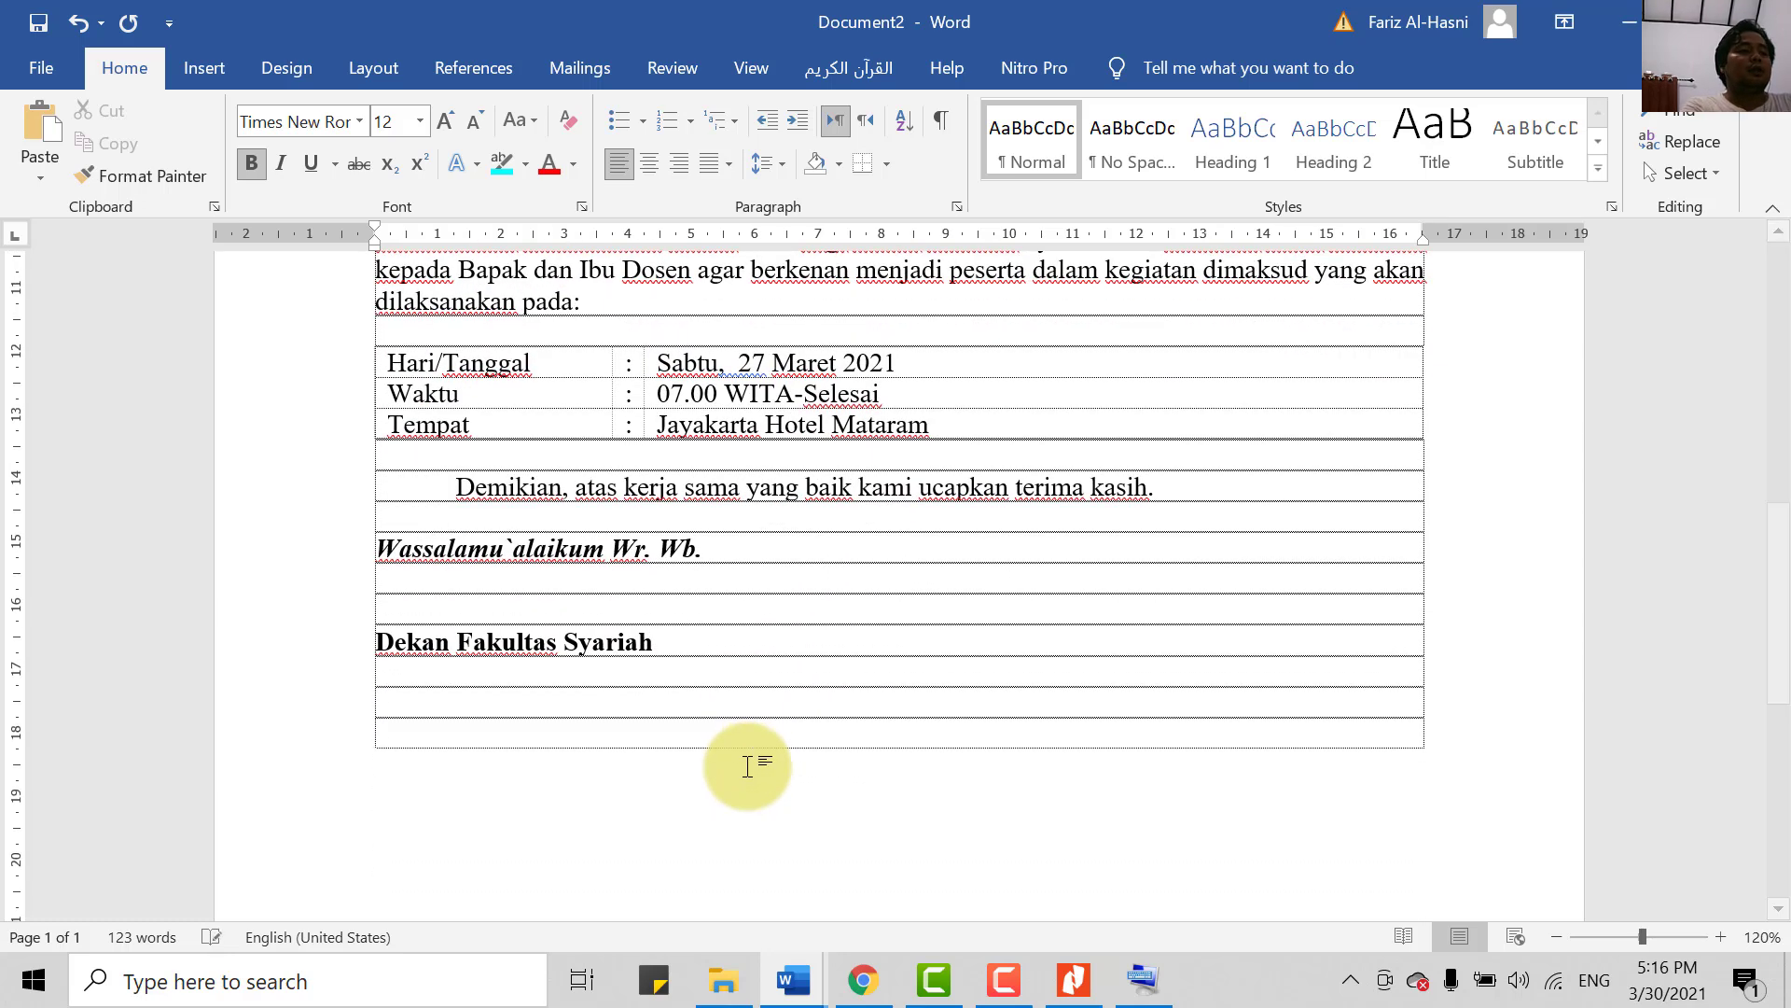
pyautogui.press('Return')
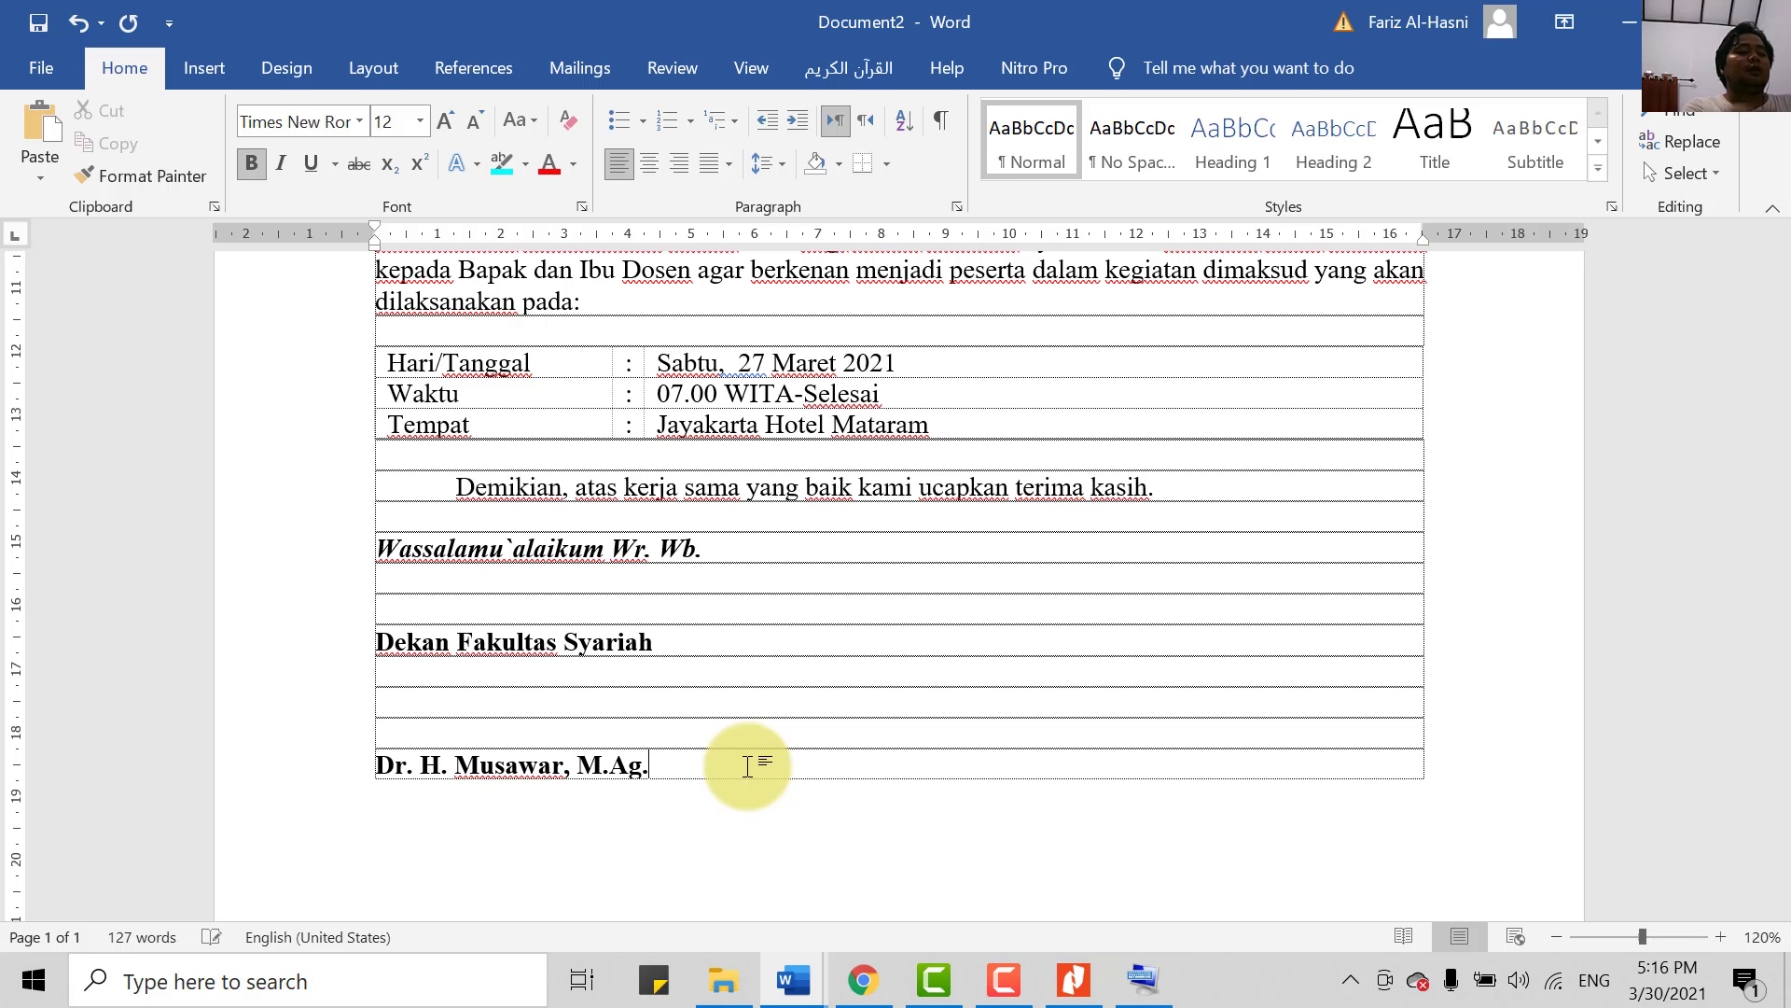
pyautogui.moveTo(370, 762); pyautogui.dragTo(632, 776)
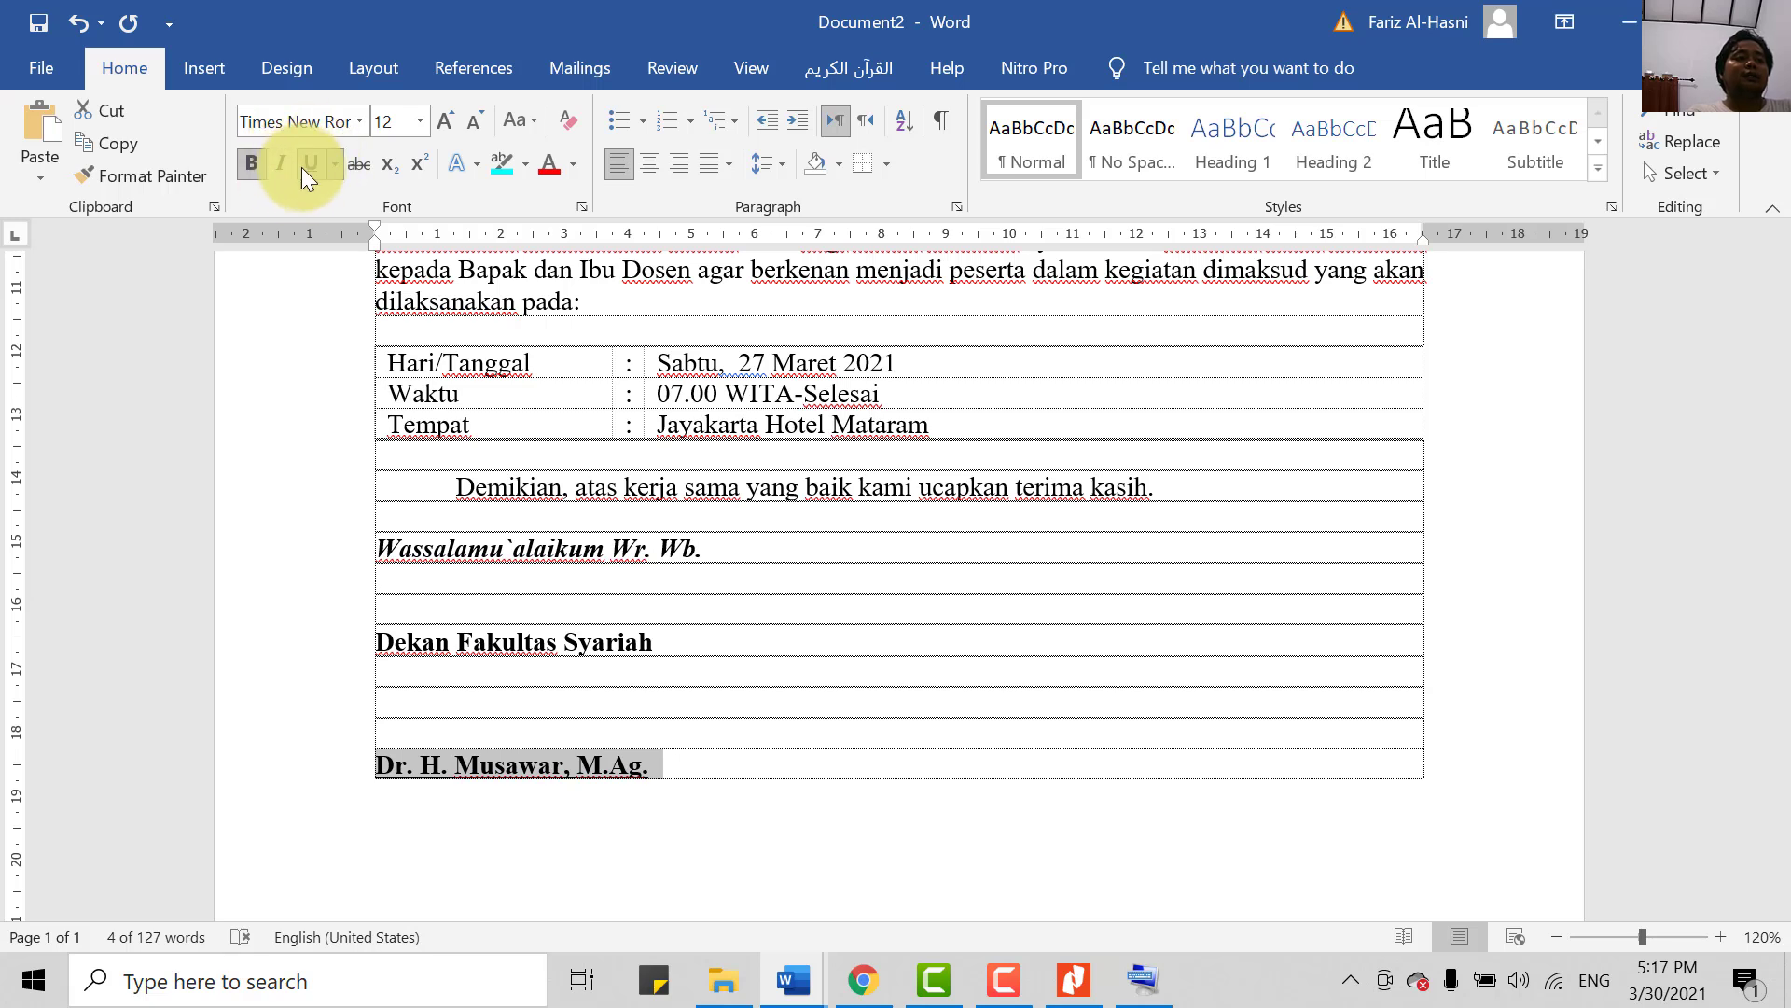
# - Add a line with the dean's NIP number below the name, without underline
pyautogui.click(731, 759)
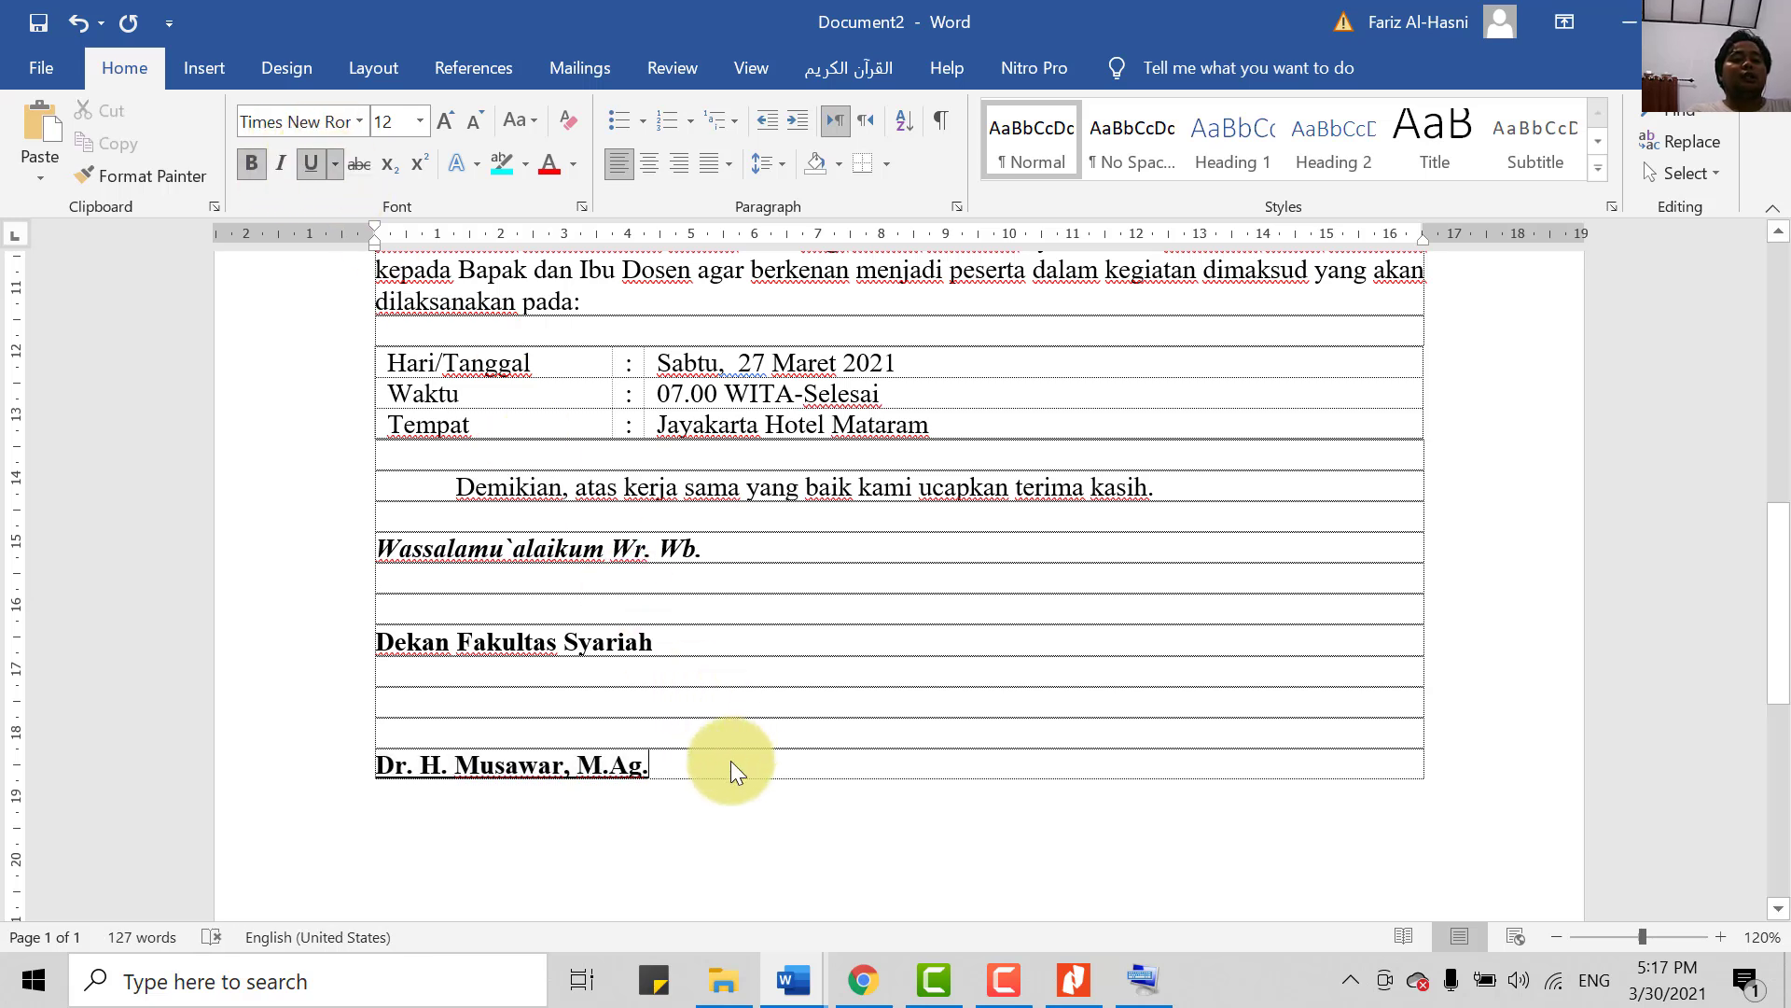
pyautogui.press('Return')
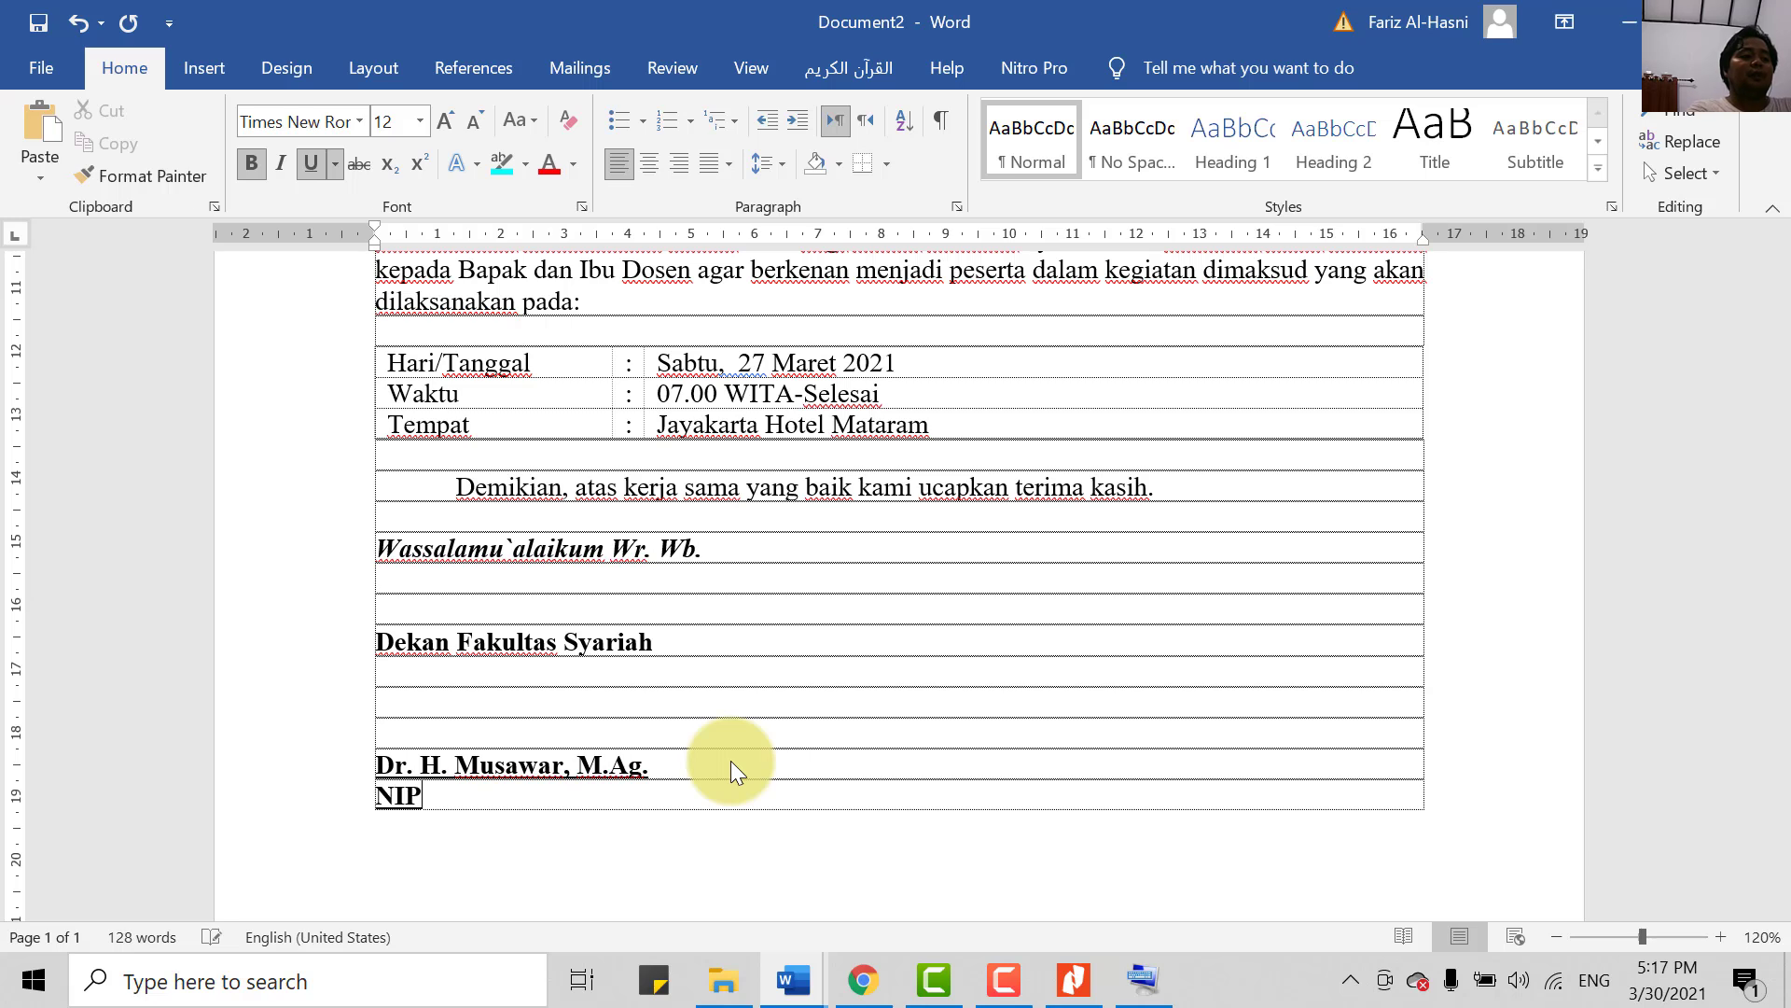
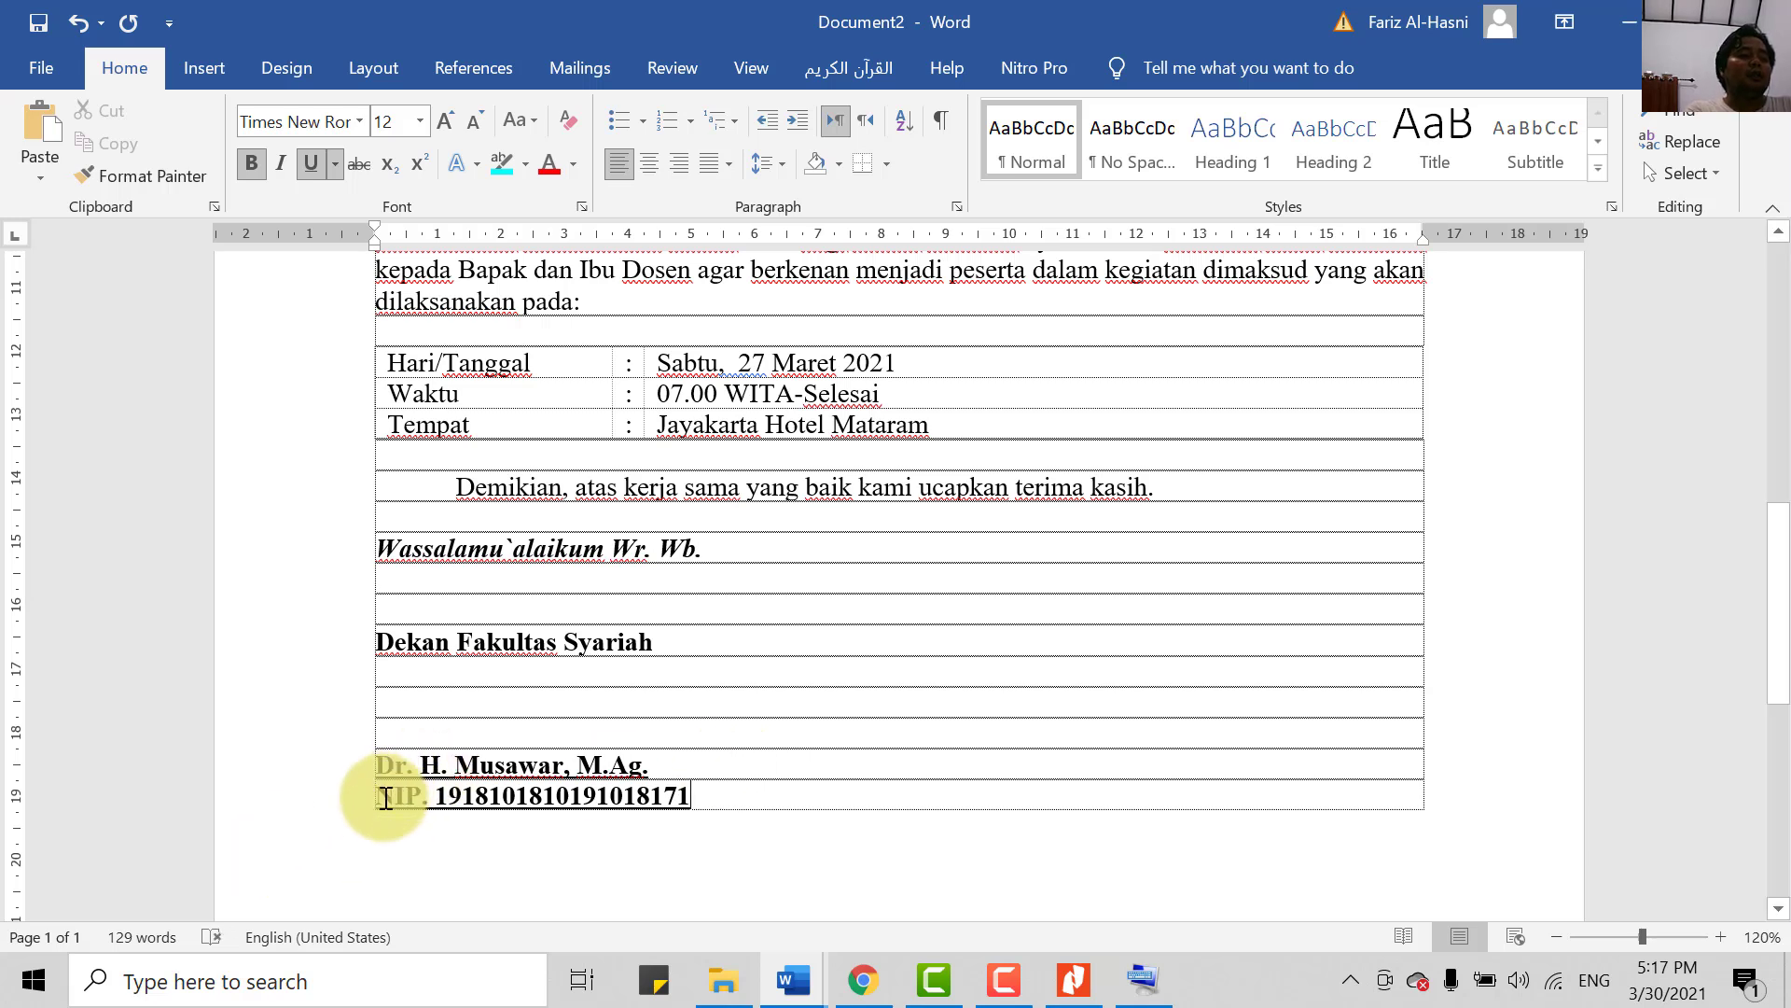
pyautogui.moveTo(384, 800); pyautogui.dragTo(652, 820)
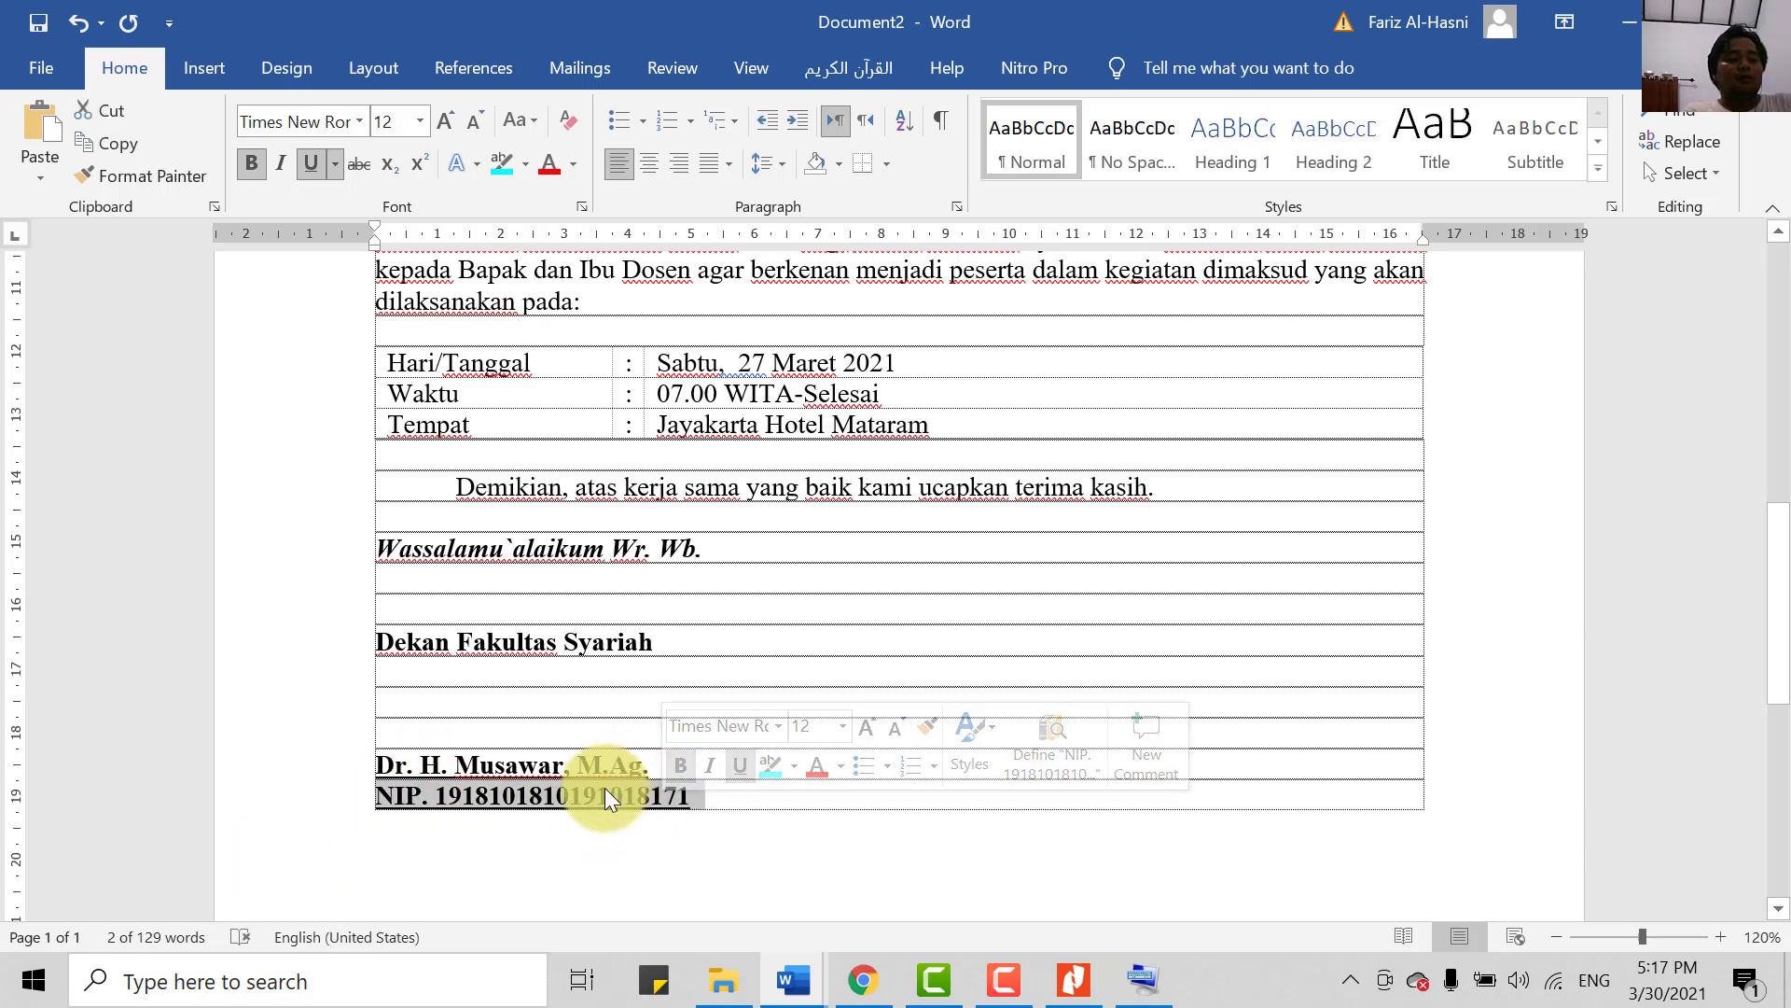
pyautogui.hotkey('ctrl', 'u')
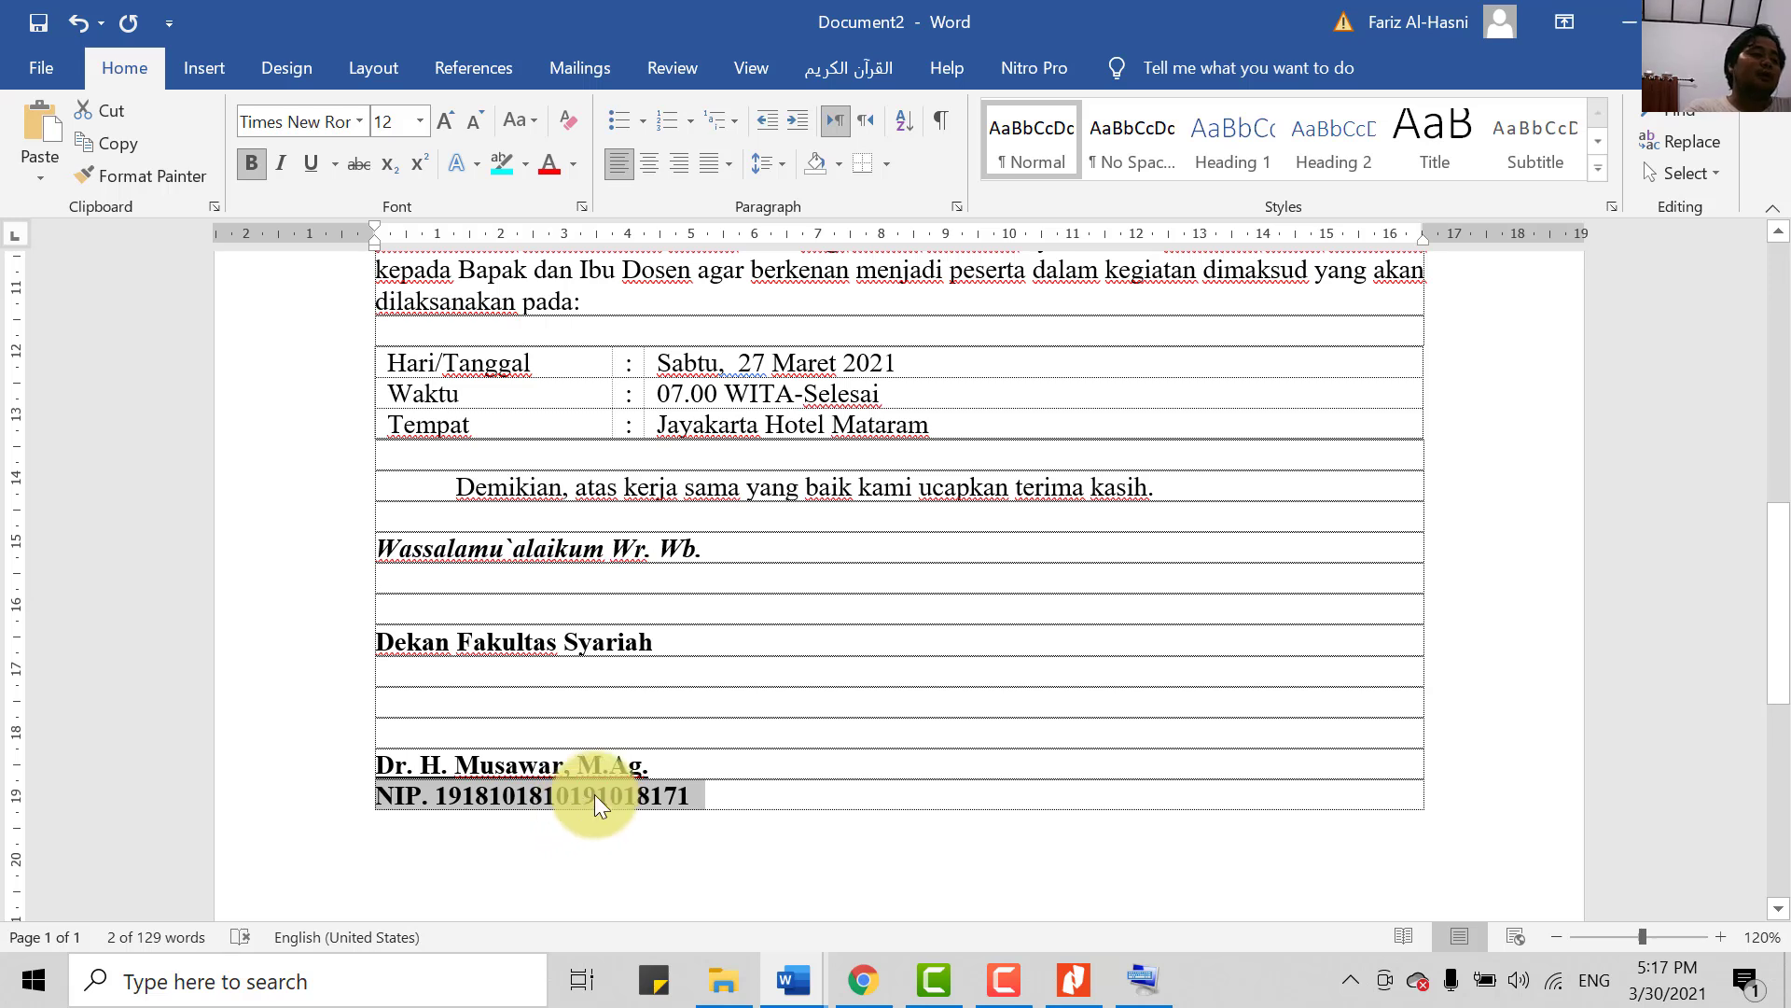
# - Insert one more blank signing line above the dean's name
pyautogui.click(737, 773)
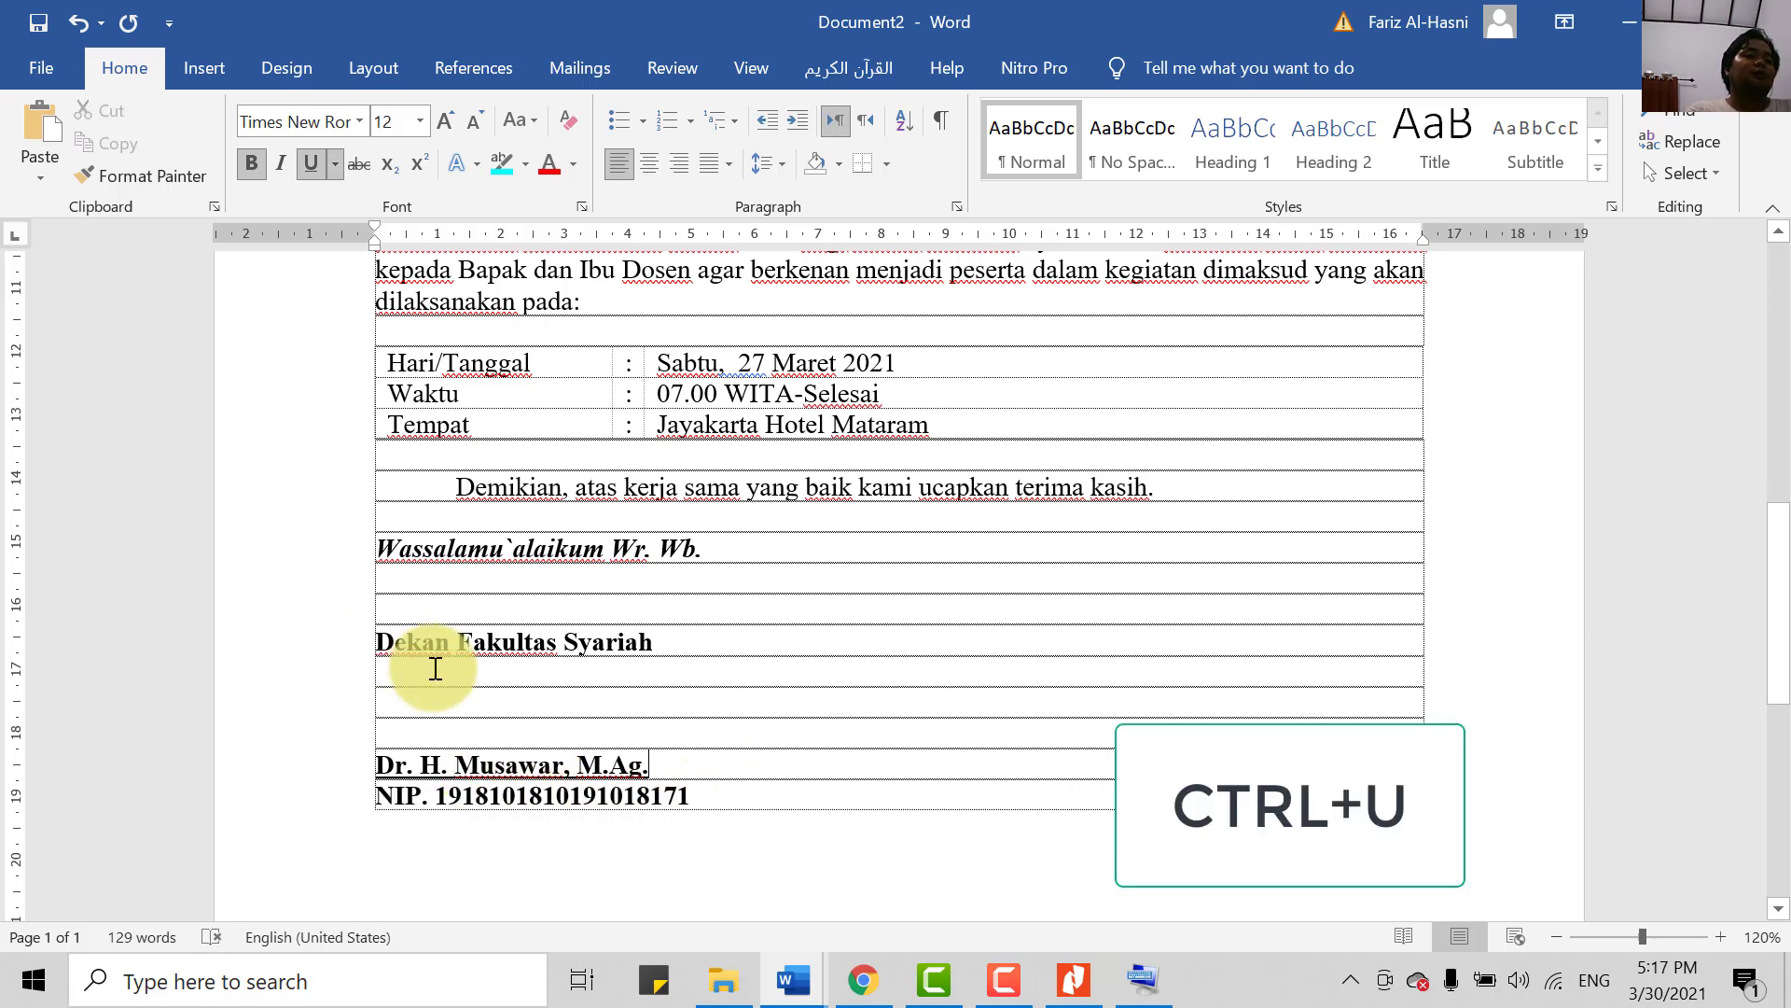
pyautogui.click(550, 739)
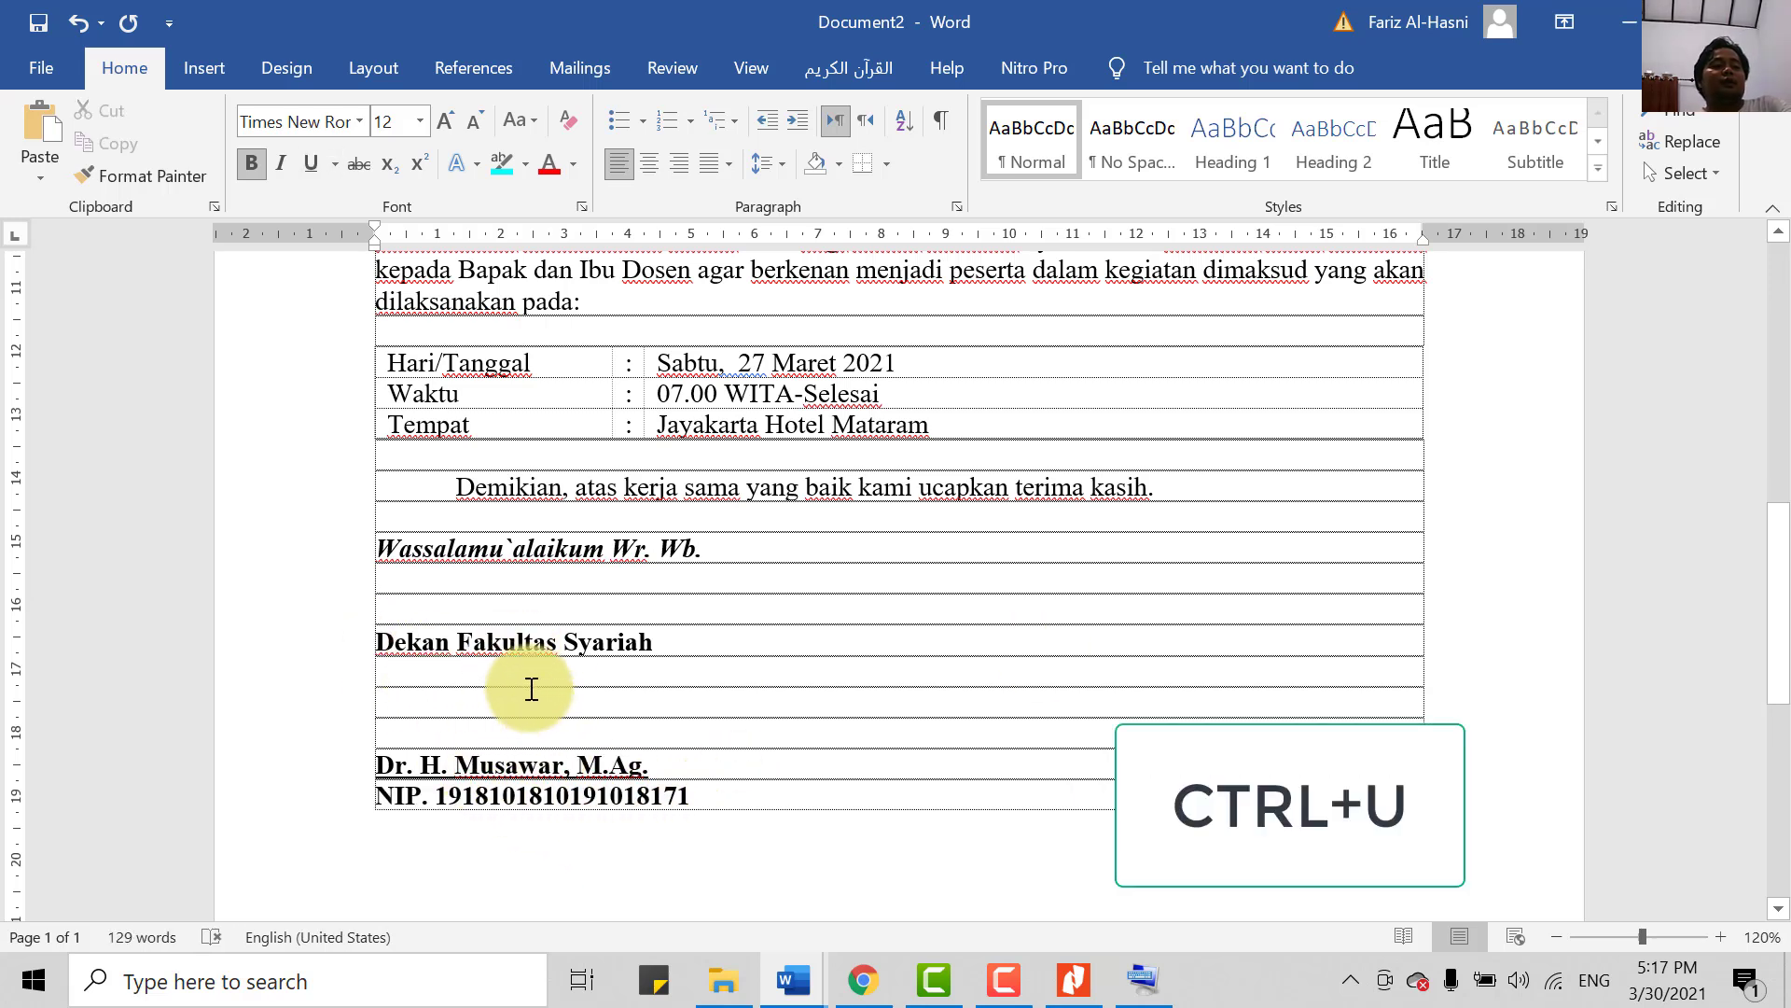
pyautogui.press('Return')
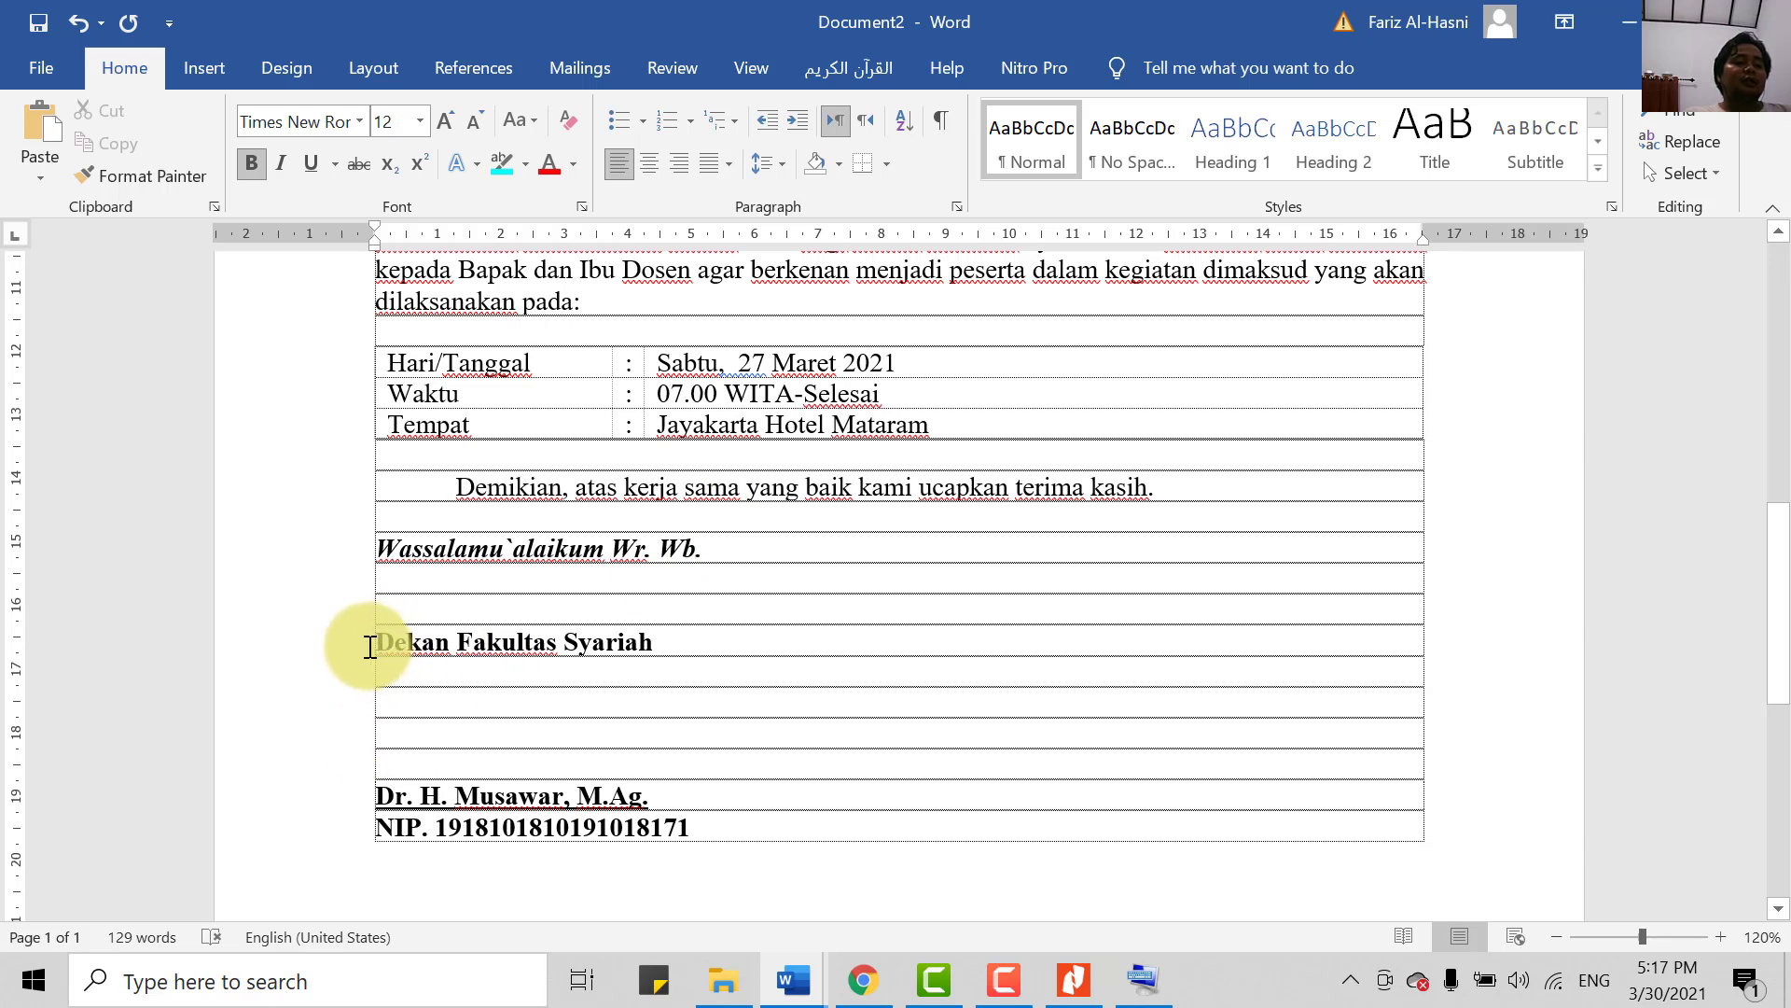
# - Drag the ruler's Left Indent marker right for the Dekan-to-NIP signature lines
pyautogui.moveTo(368, 639); pyautogui.dragTo(709, 825)
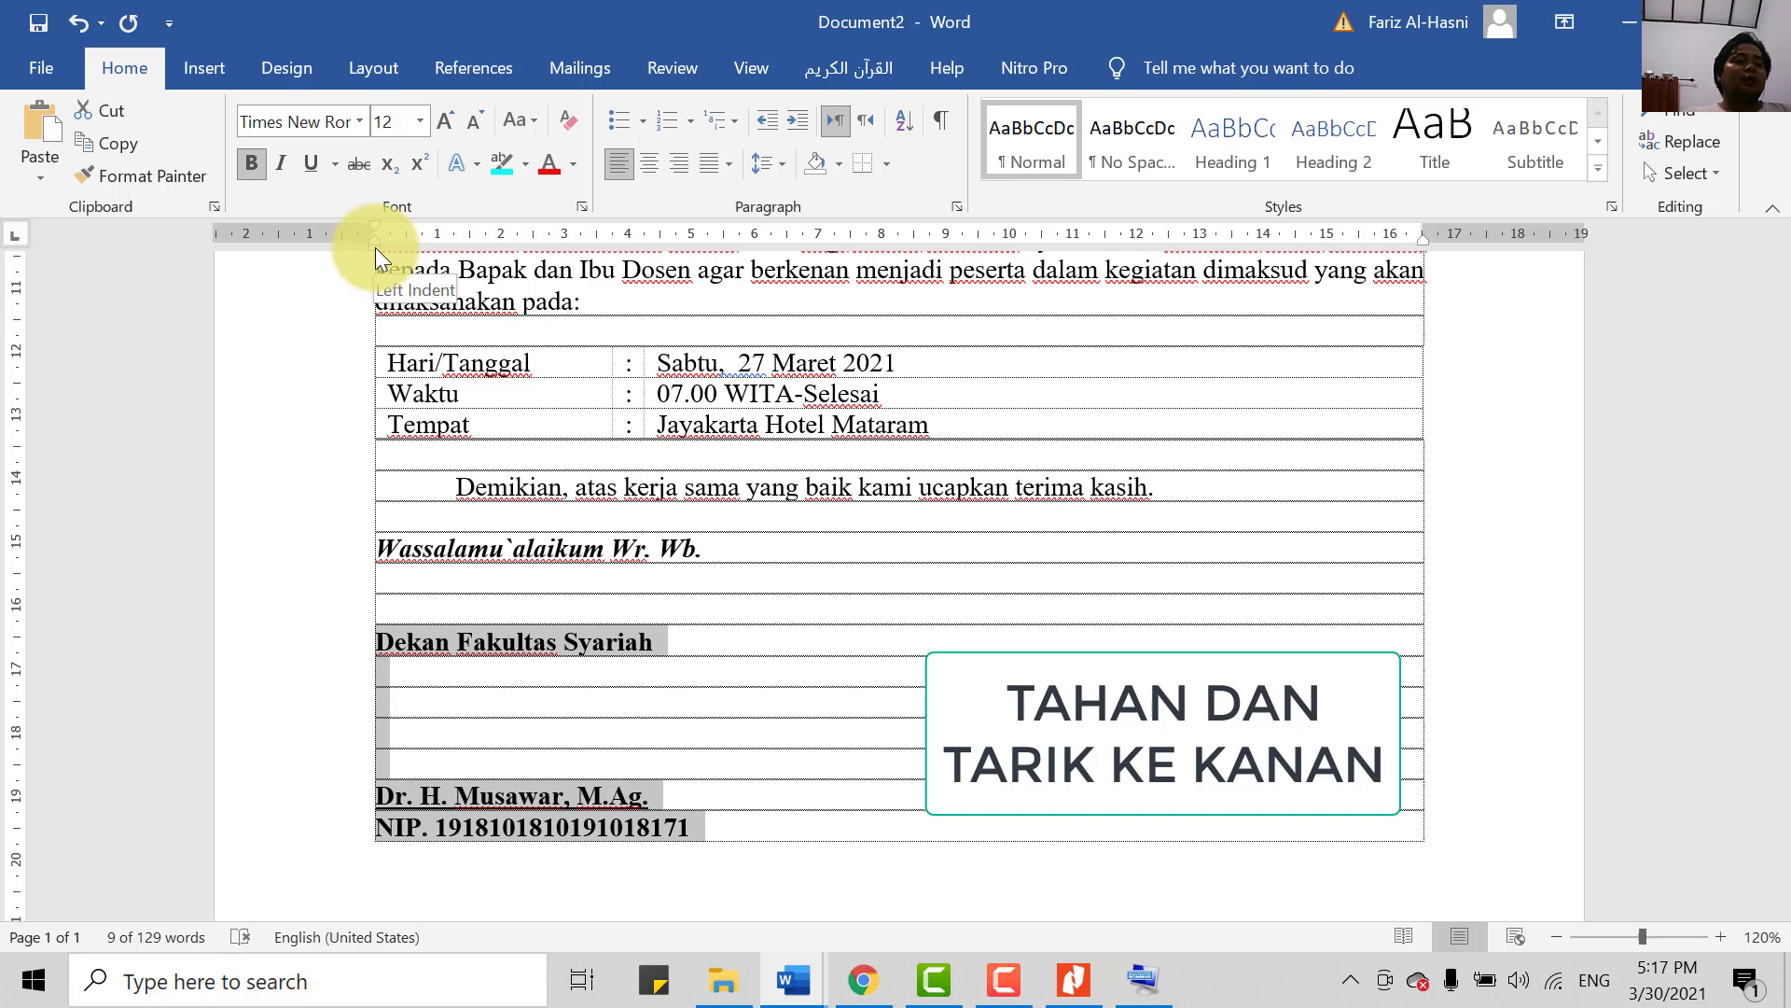
pyautogui.moveTo(375, 248)
pyautogui.mouseDown()
pyautogui.moveTo(752, 244)
pyautogui.moveTo(1082, 271)
pyautogui.moveTo(1047, 276)
pyautogui.mouseUp()
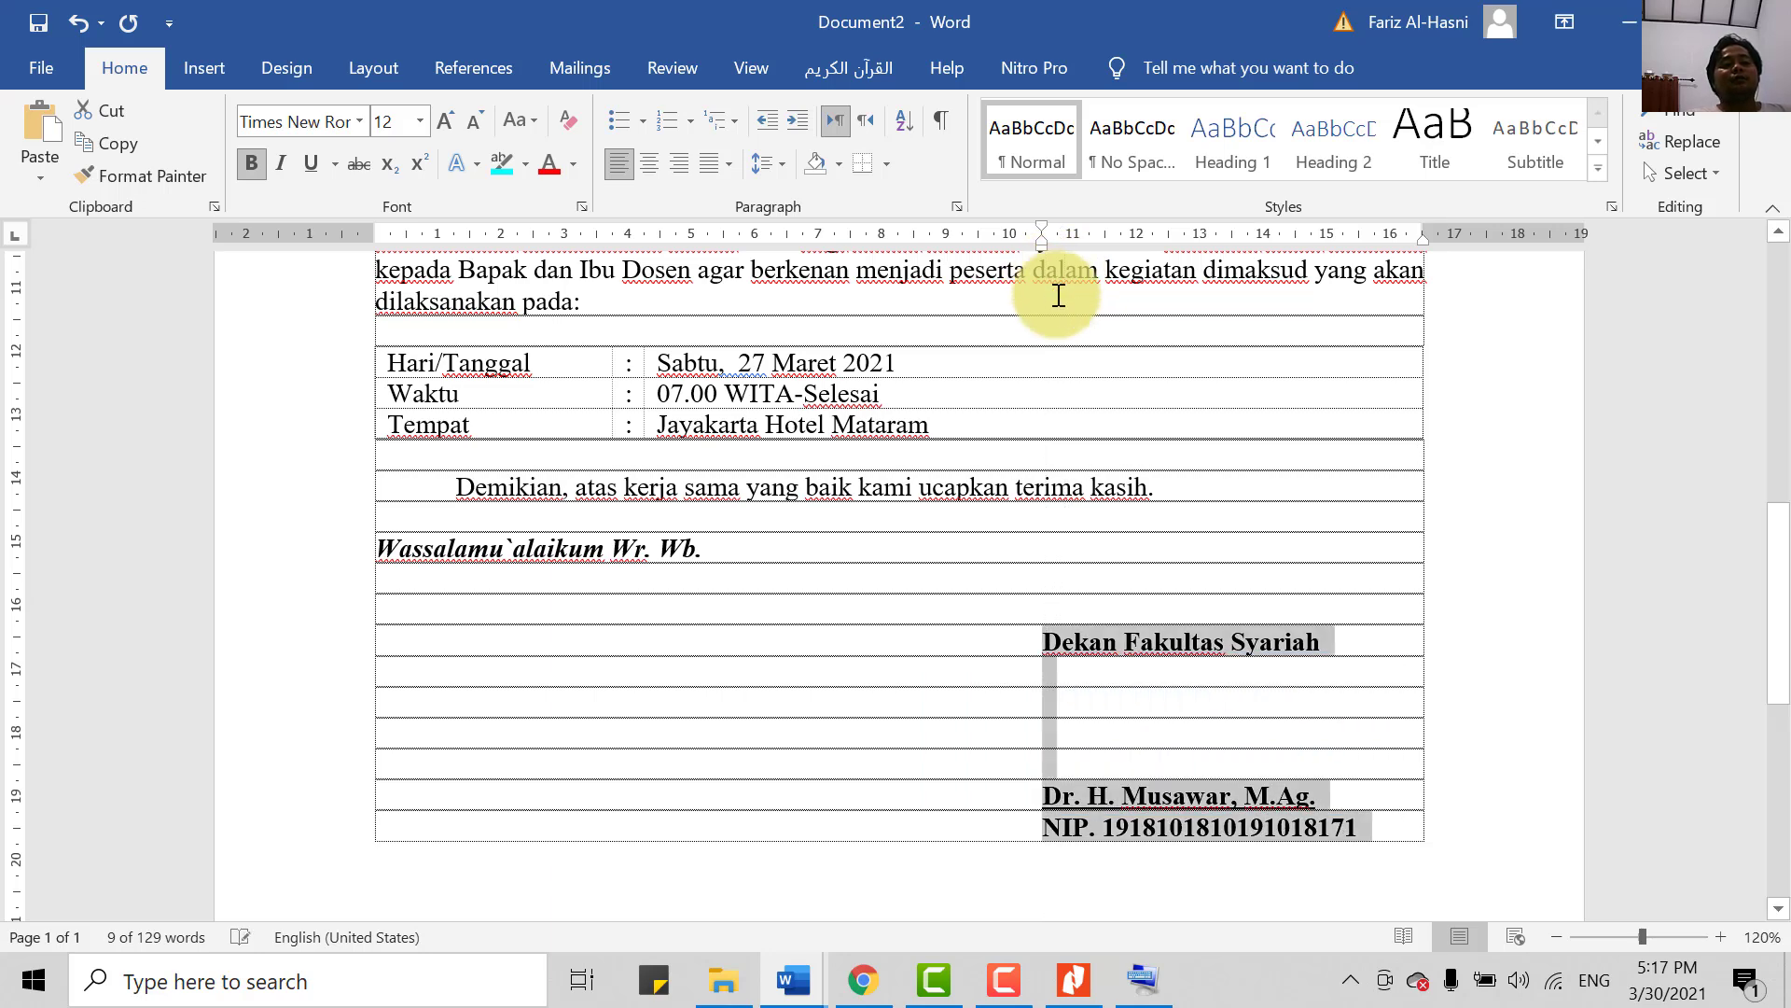
# - Add blank lines below the closing greeting to push the signature block lower
pyautogui.click(1164, 578)
pyautogui.scroll(-2, 1172, 702)
pyautogui.scroll(2, 717, 588)
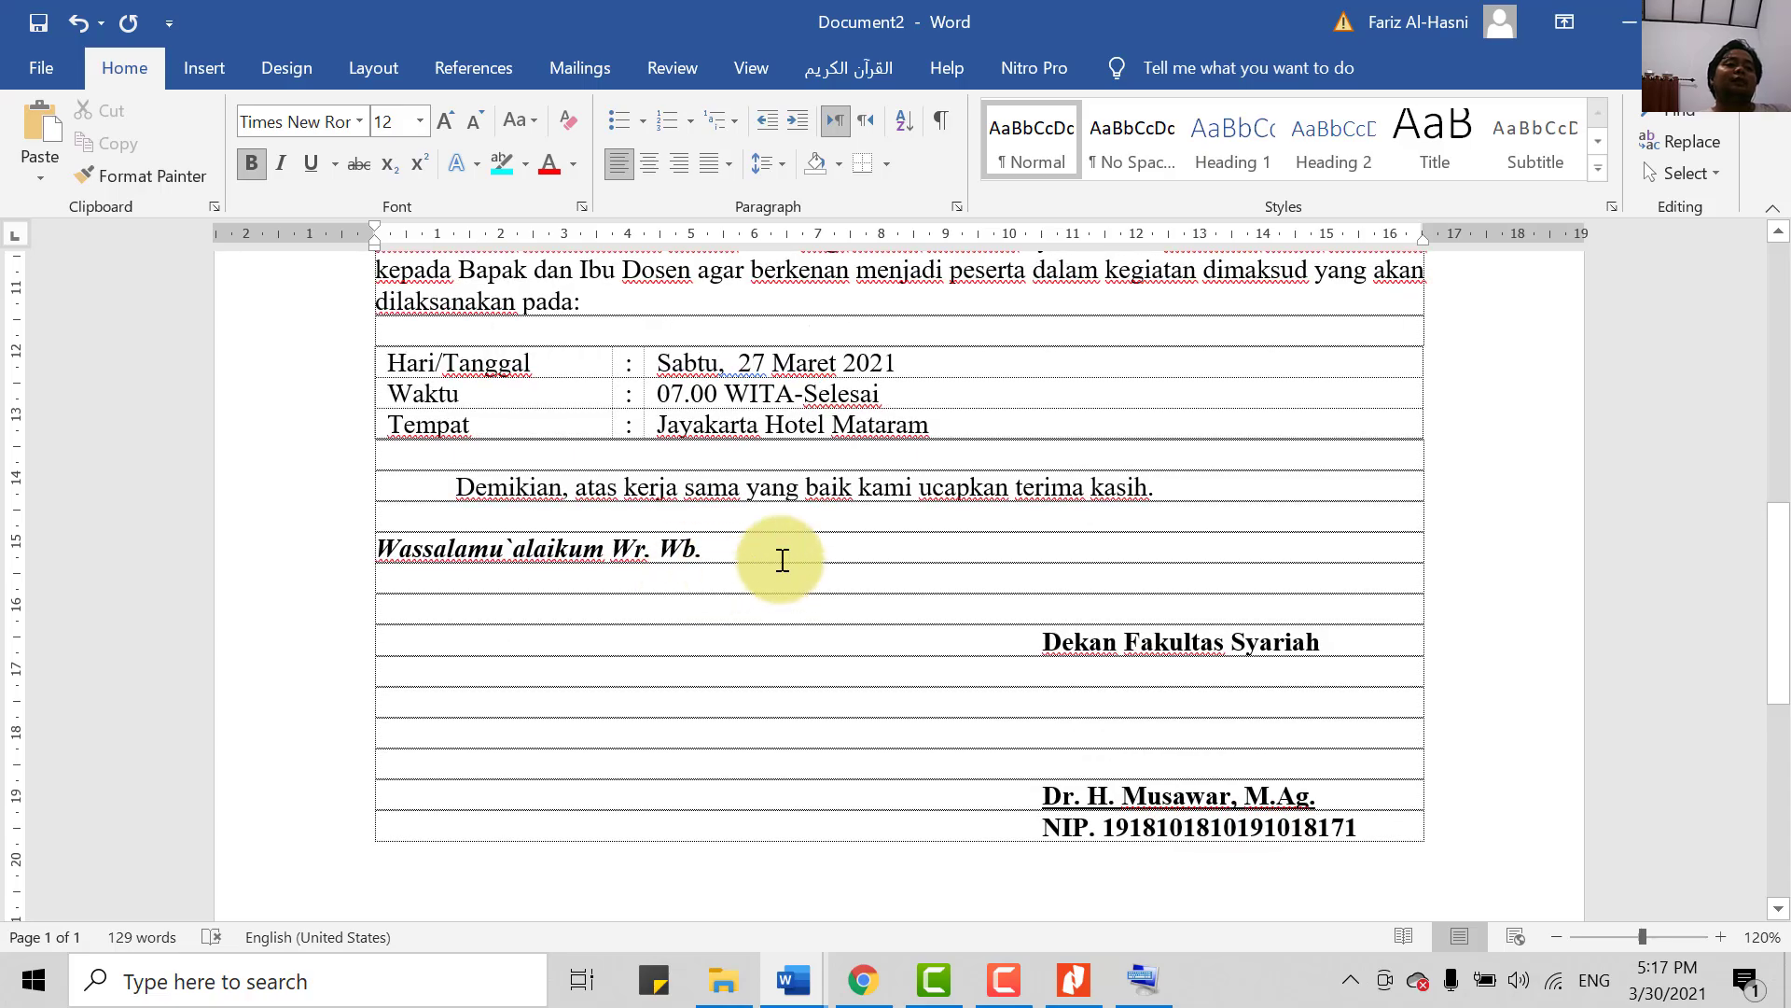
pyautogui.press('Return')
pyautogui.press('Return')
pyautogui.press('Return')
pyautogui.scroll(10, 896, 616)
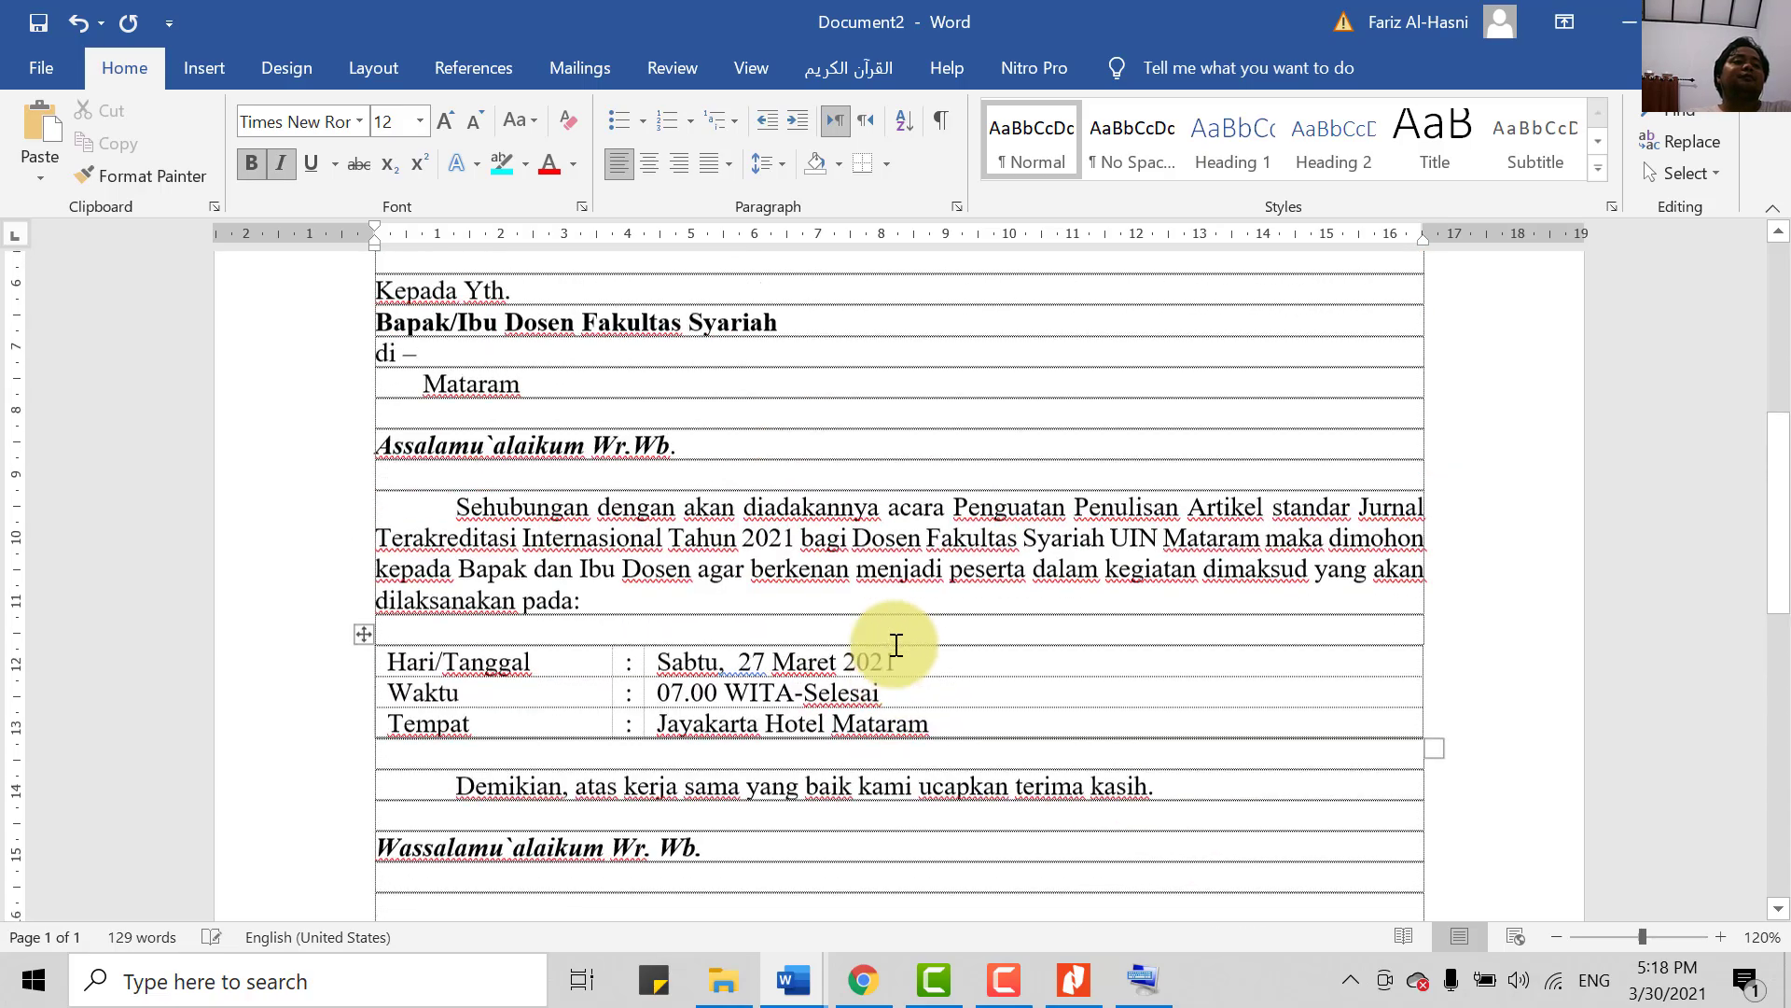
pyautogui.scroll(-2, 895, 623)
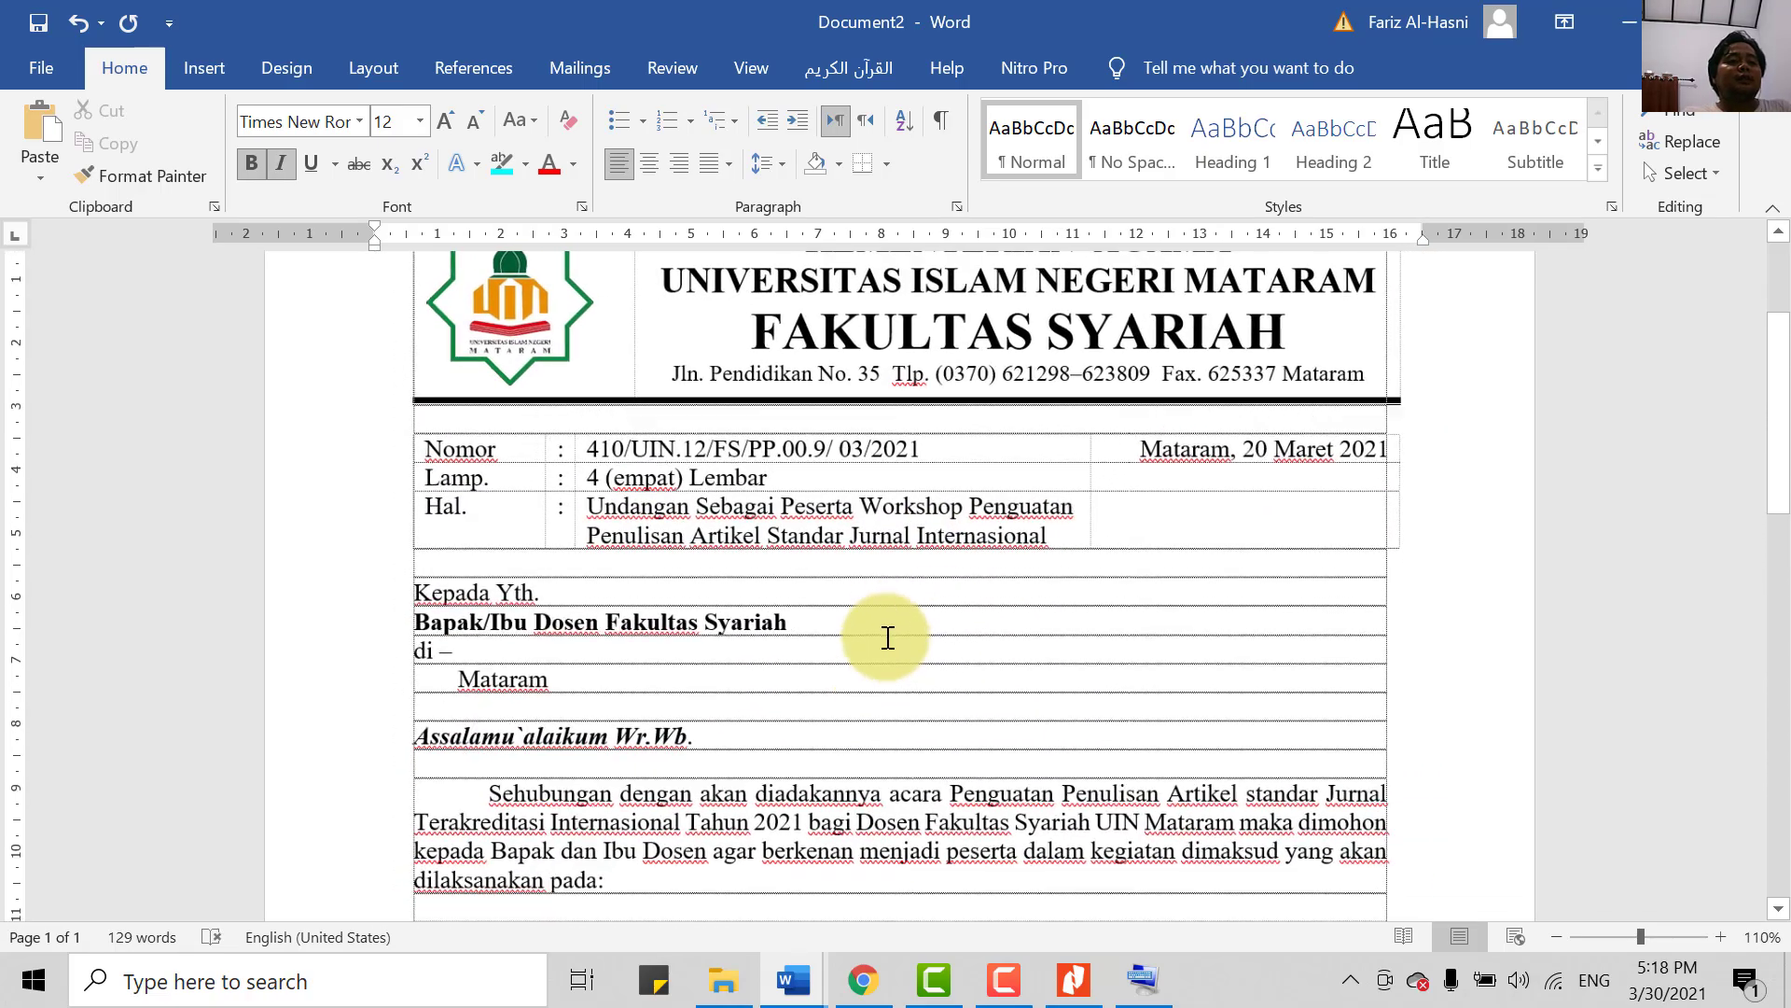
pyautogui.keyDown('ctrl'); pyautogui.scroll(-4, 863, 650); pyautogui.keyUp('ctrl')
pyautogui.keyDown('ctrl'); pyautogui.scroll(-2, 863, 650); pyautogui.keyUp('ctrl')
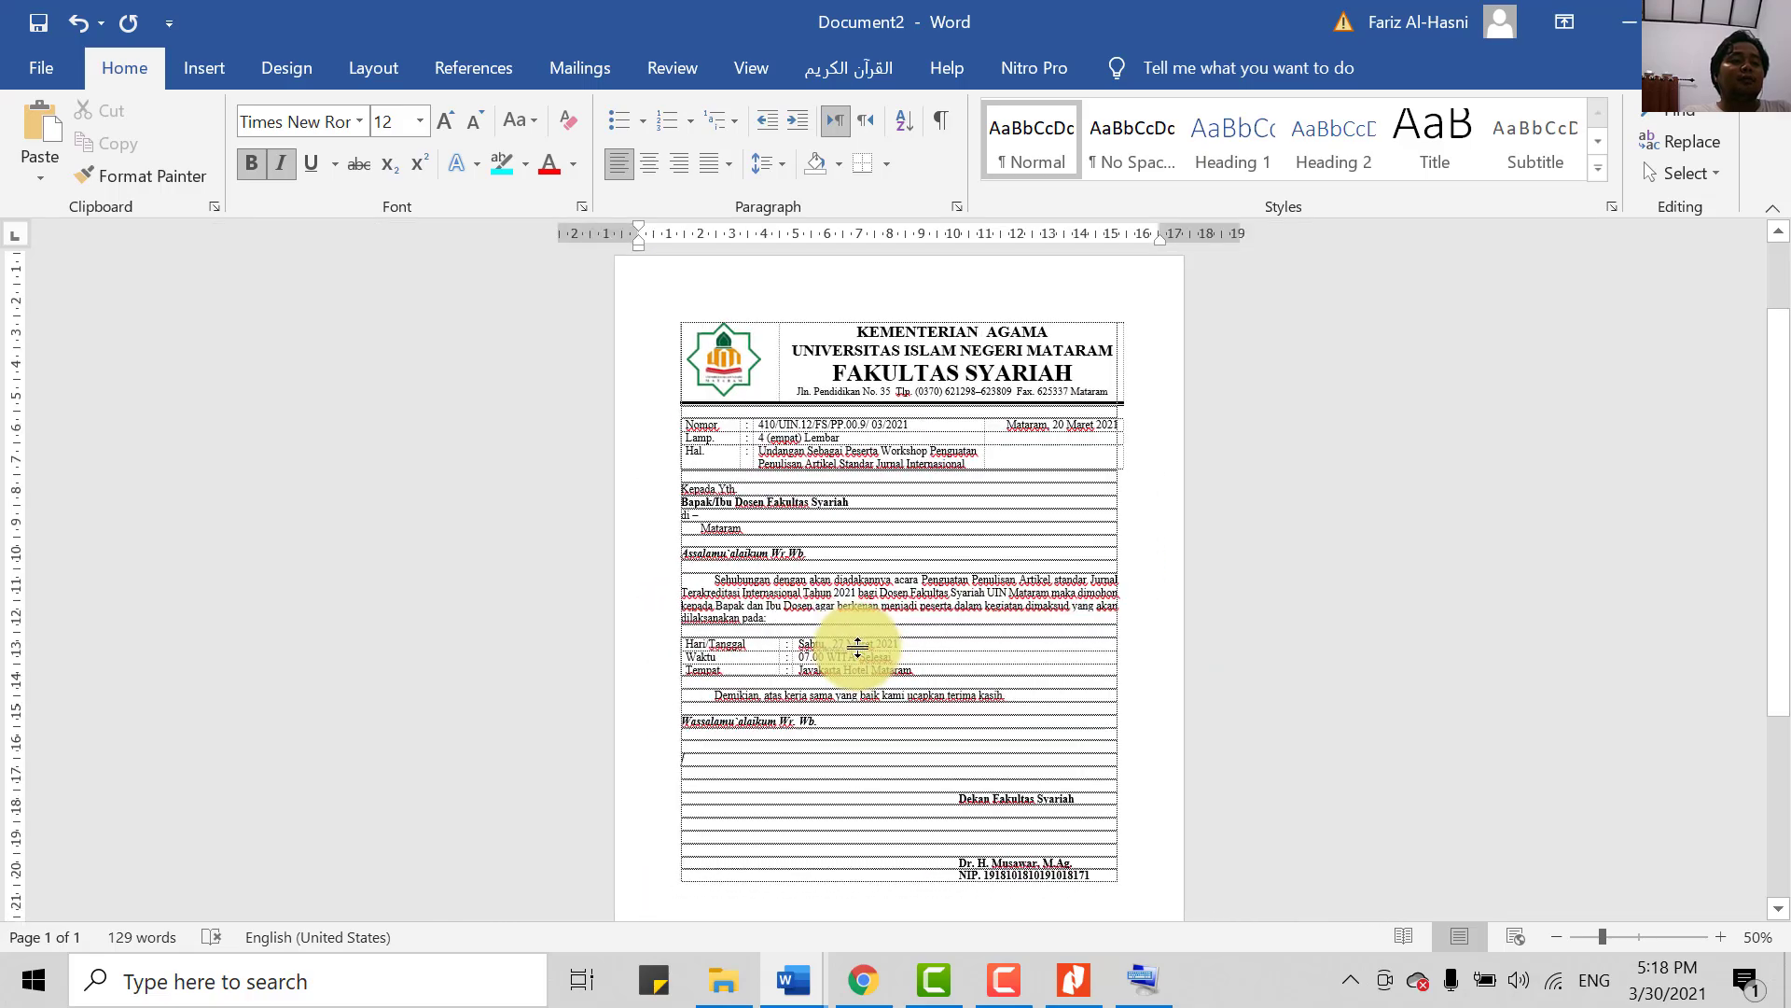
pyautogui.scroll(-2, 873, 597)
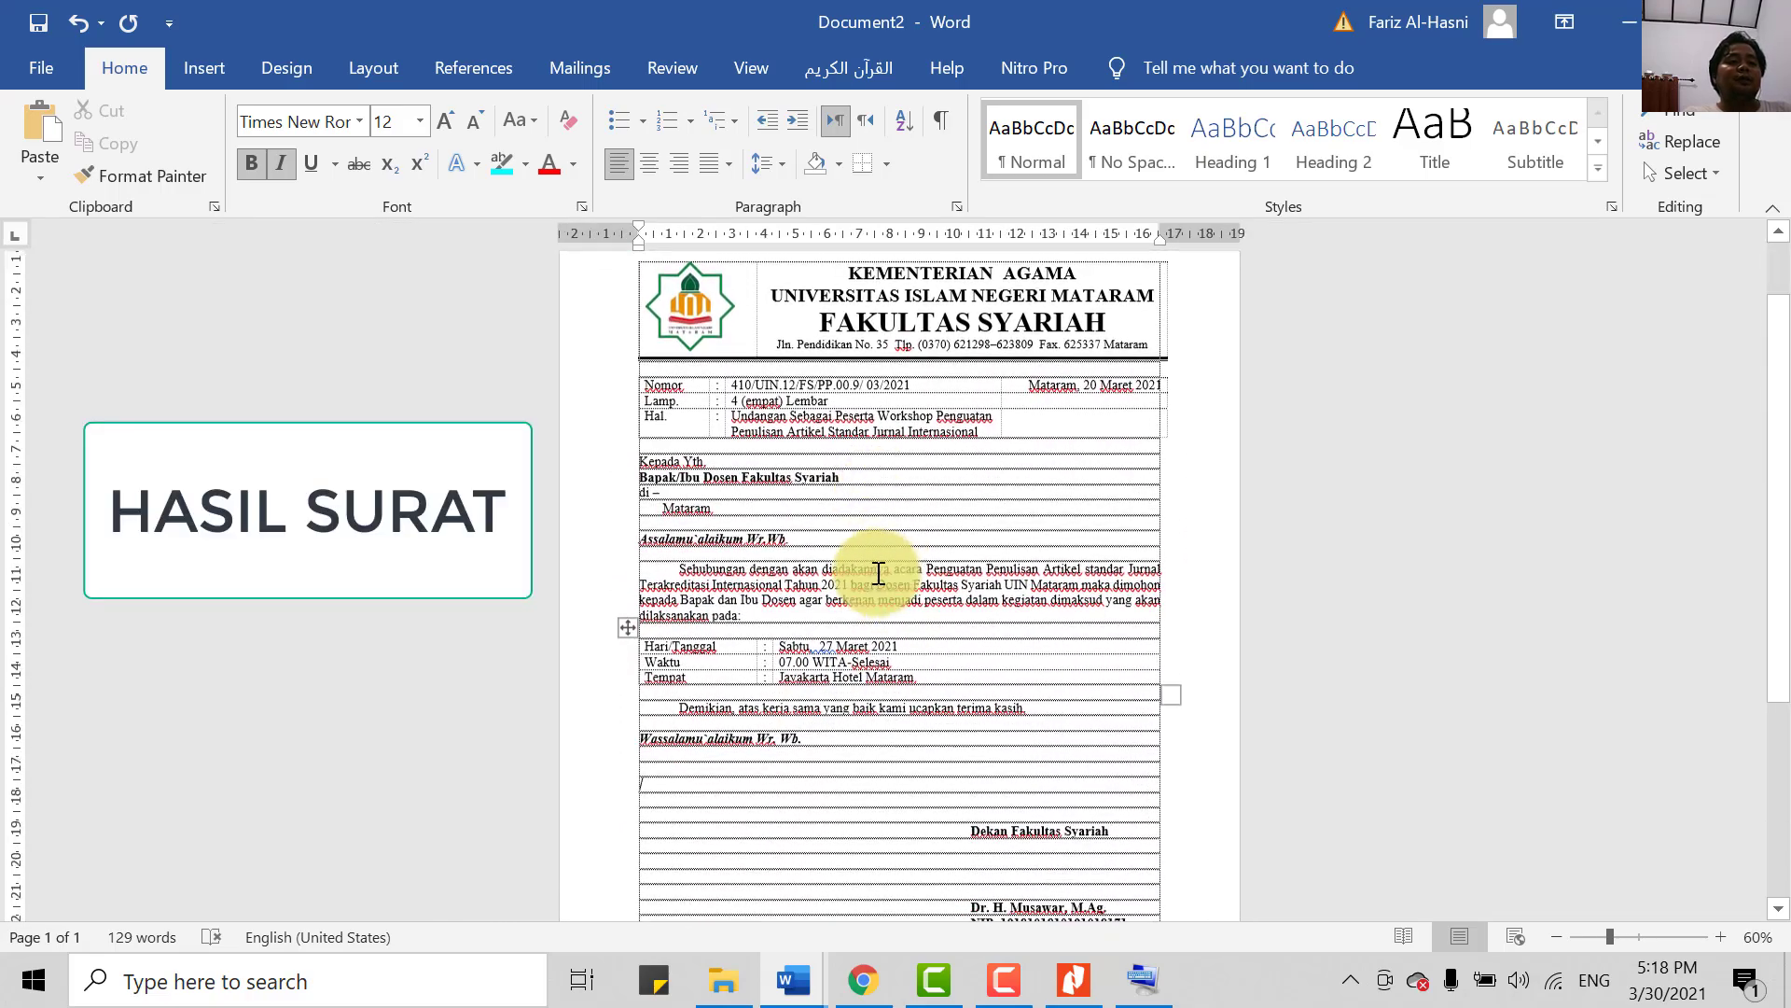
pyautogui.scroll(4, 875, 571)
pyautogui.scroll(-6, 888, 588)
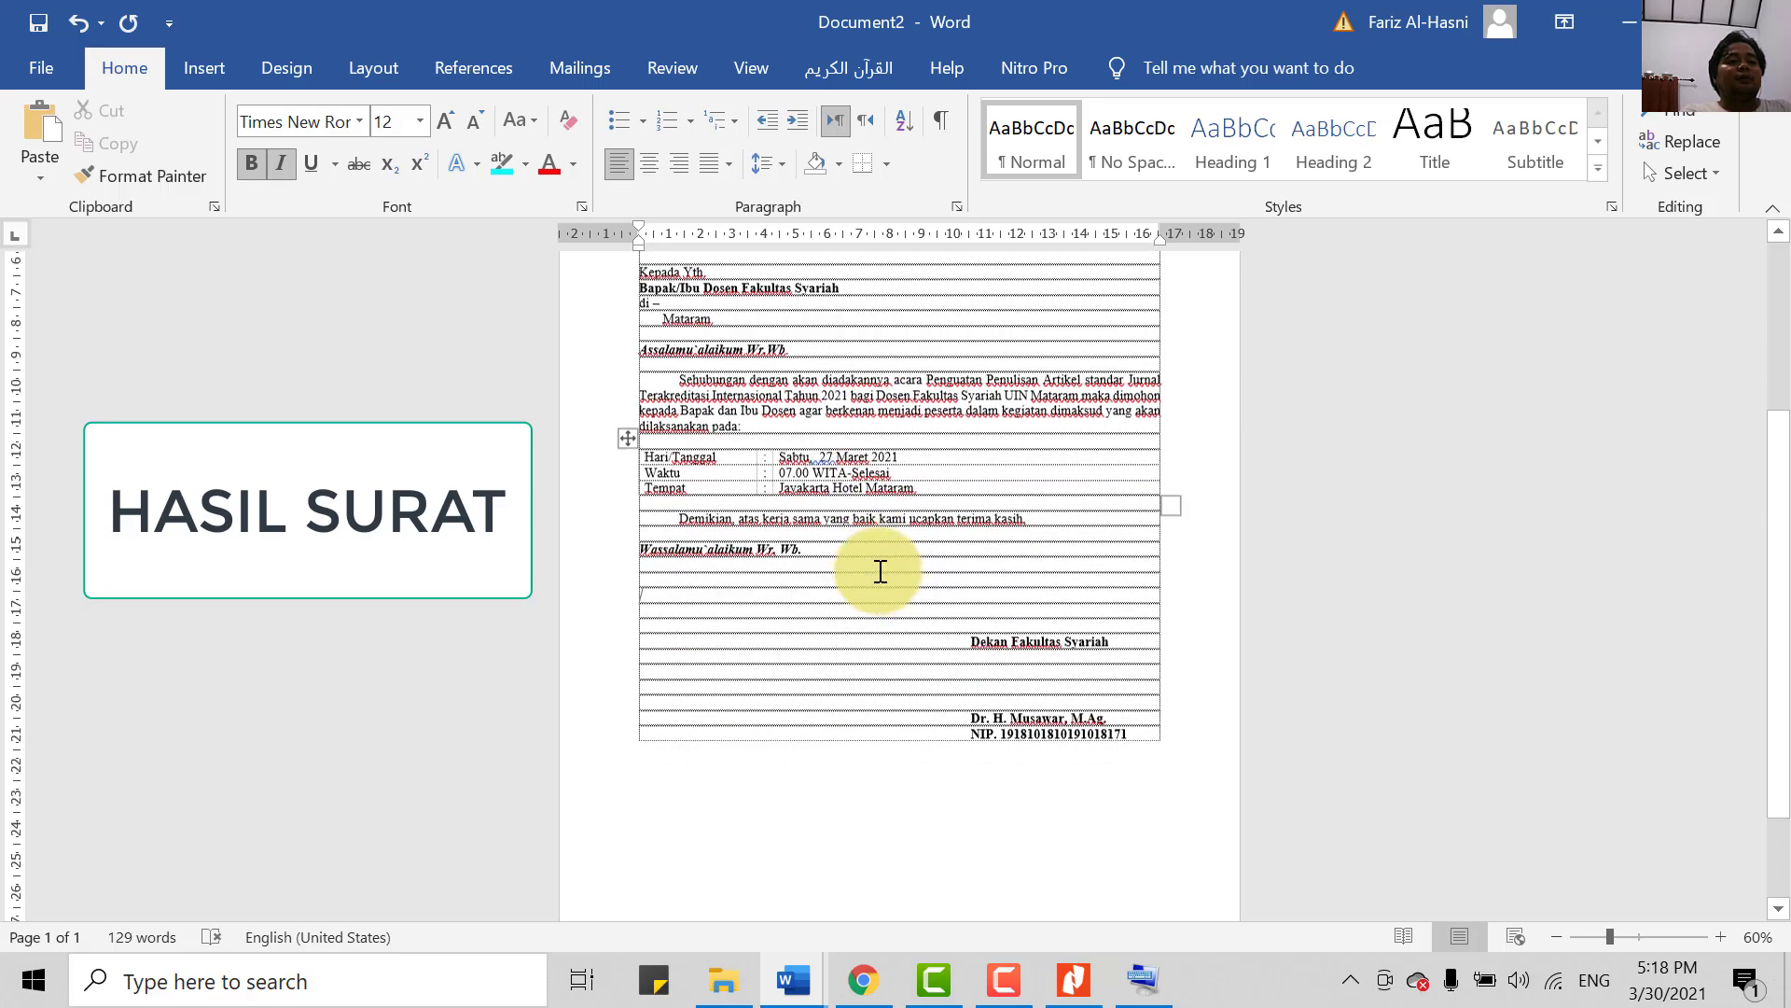
pyautogui.scroll(6, 880, 572)
pyautogui.scroll(2, 893, 627)
pyautogui.scroll(-4, 900, 660)
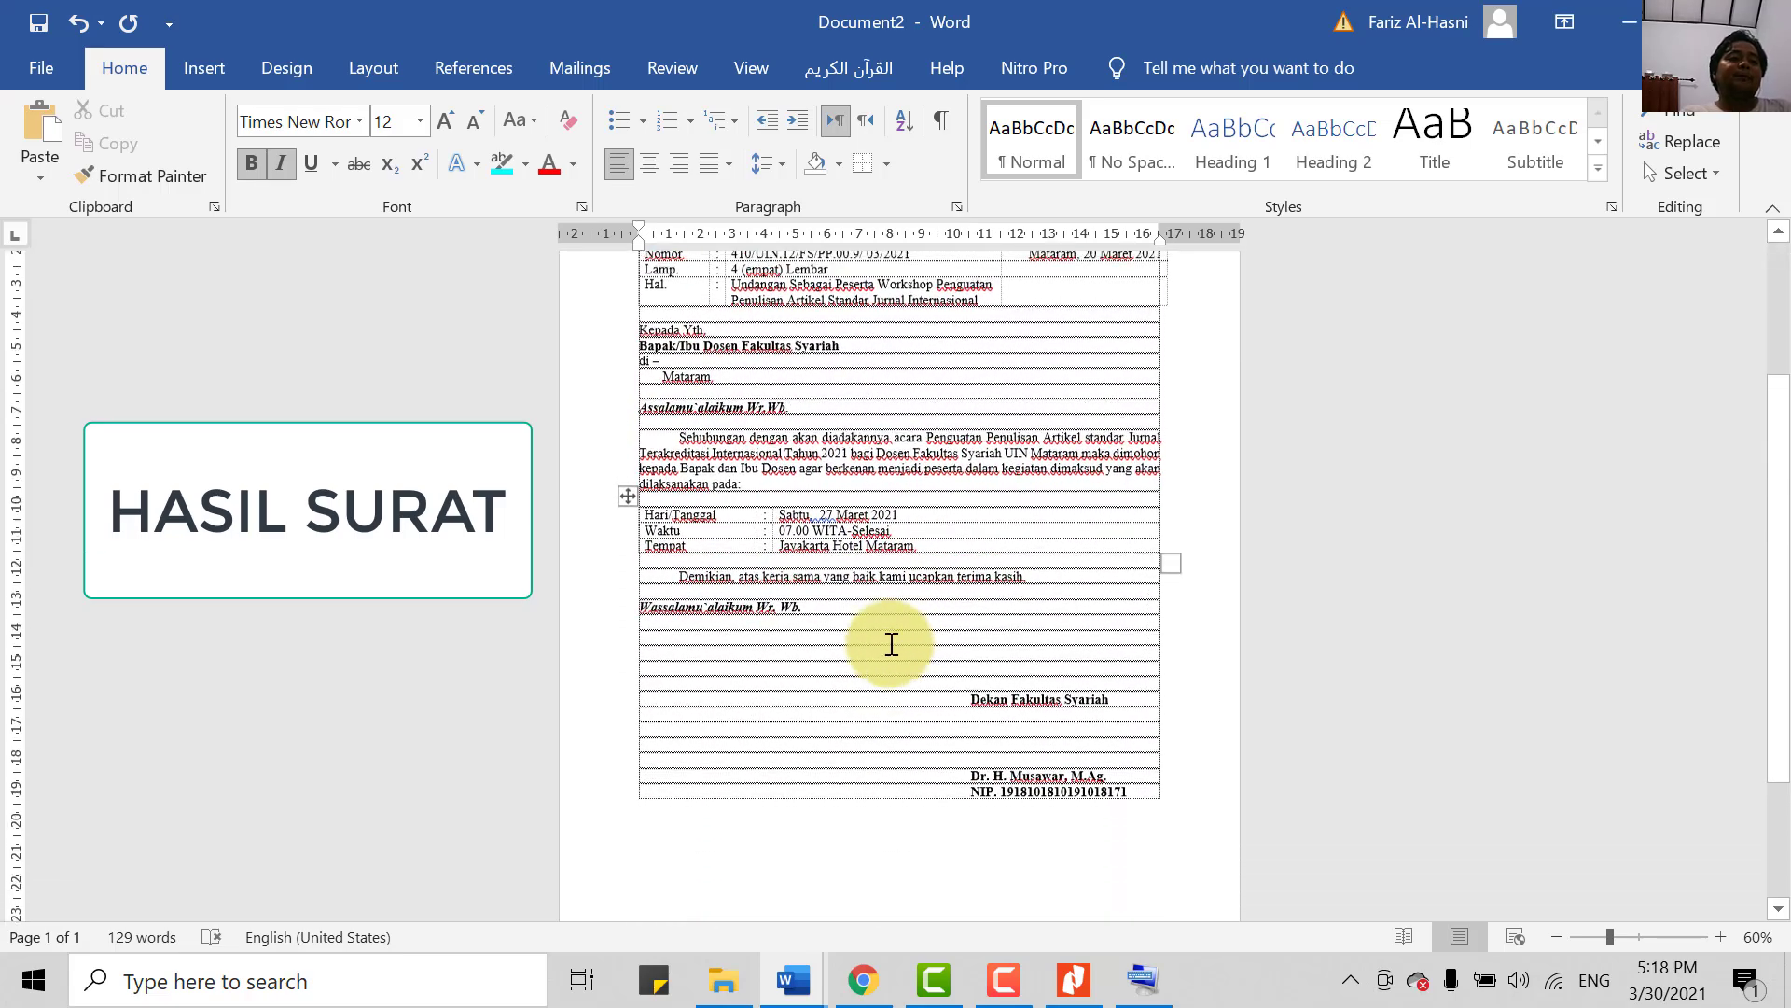
pyautogui.scroll(2, 887, 640)
pyautogui.scroll(1, 910, 611)
pyautogui.scroll(-4, 887, 612)
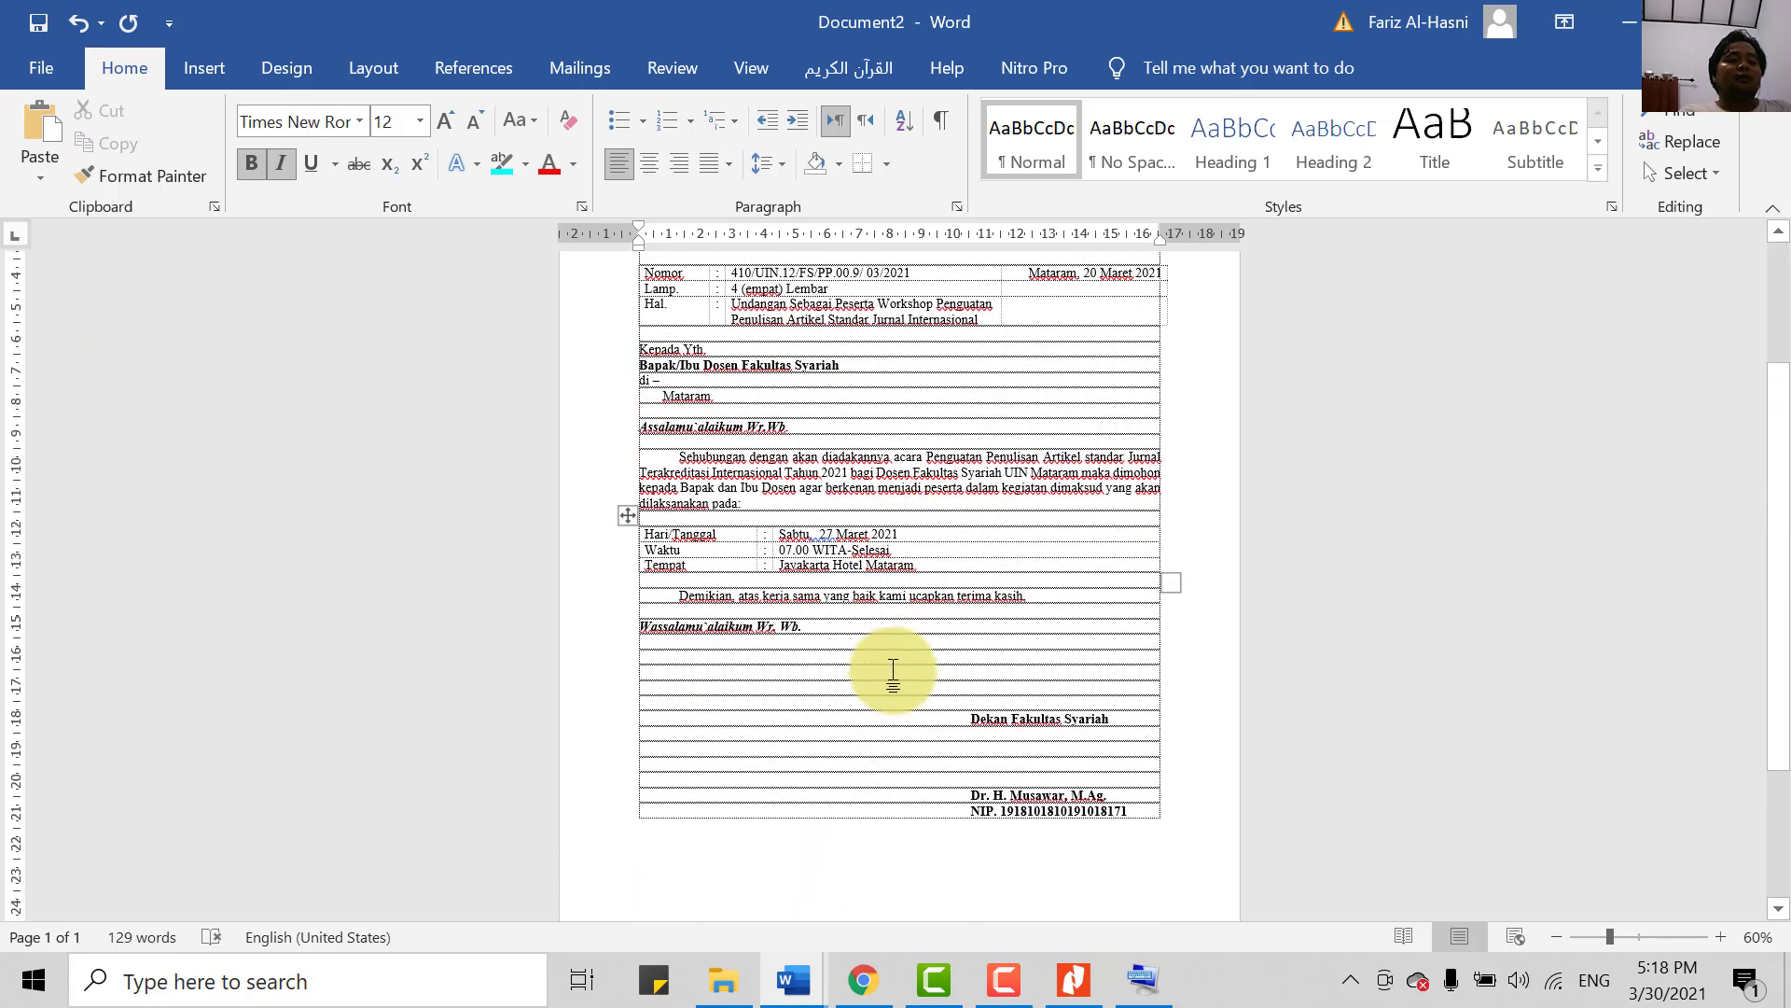
pyautogui.scroll(2, 891, 659)
pyautogui.scroll(1, 893, 659)
pyautogui.scroll(5, 896, 660)
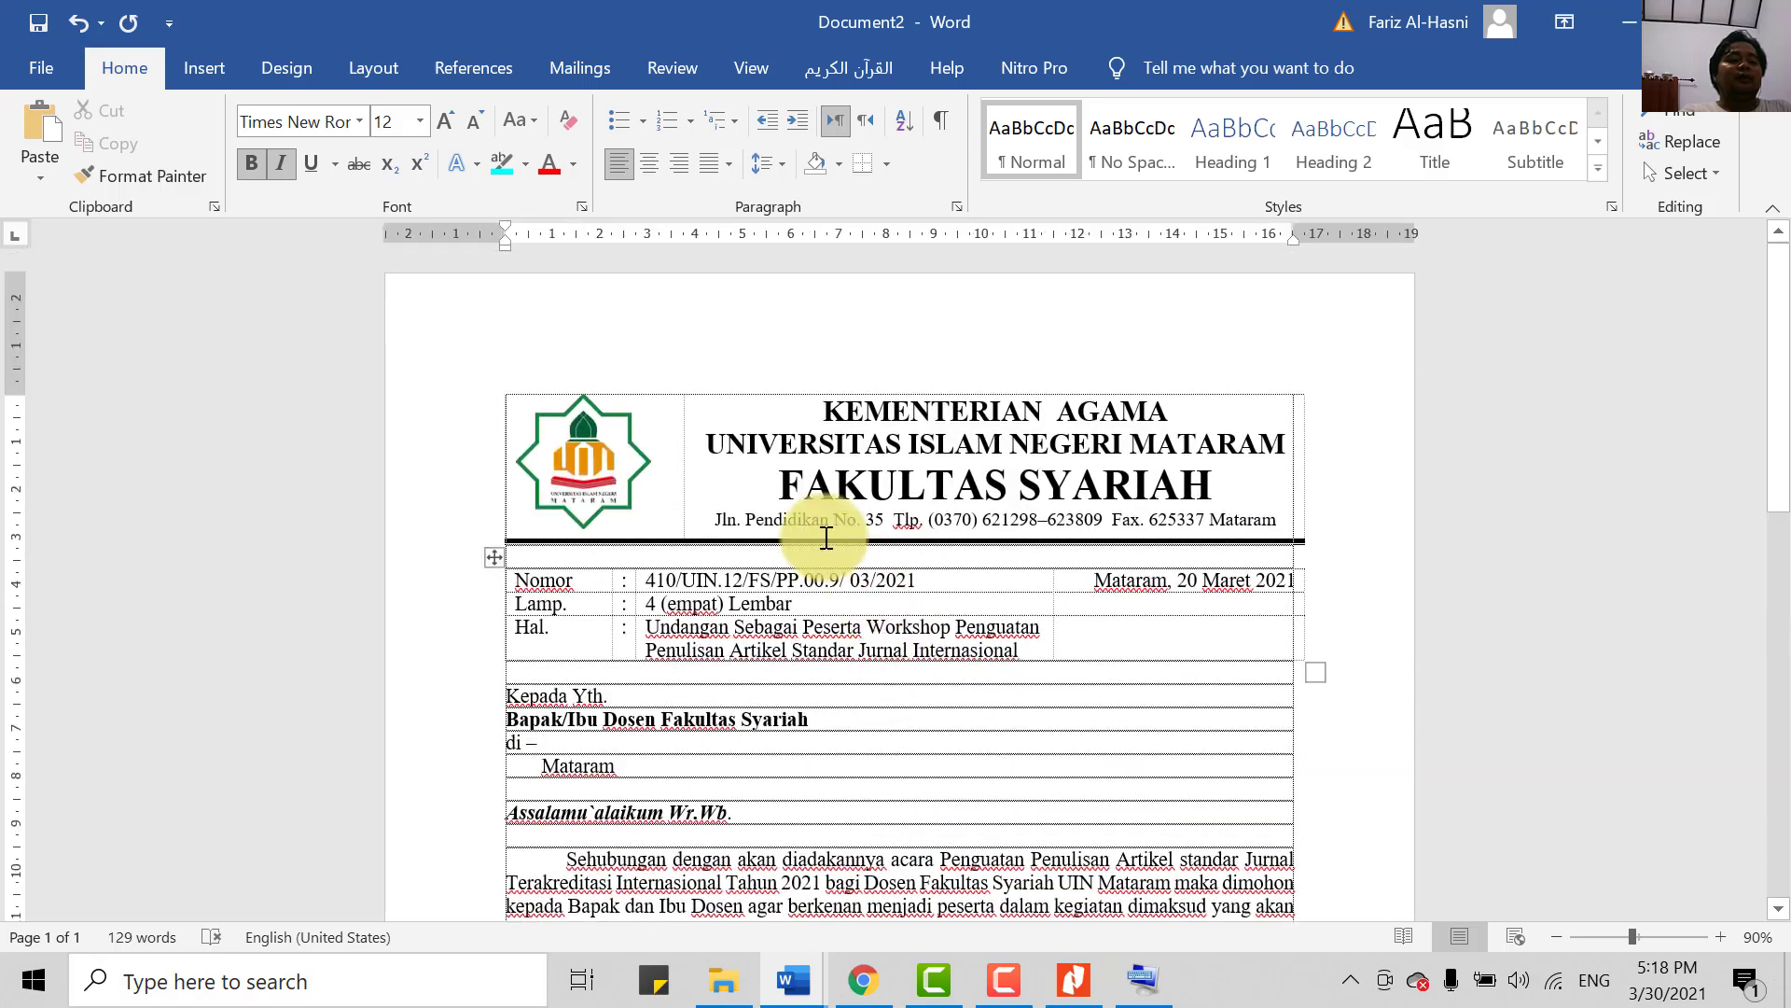
pyautogui.scroll(-10, 937, 708)
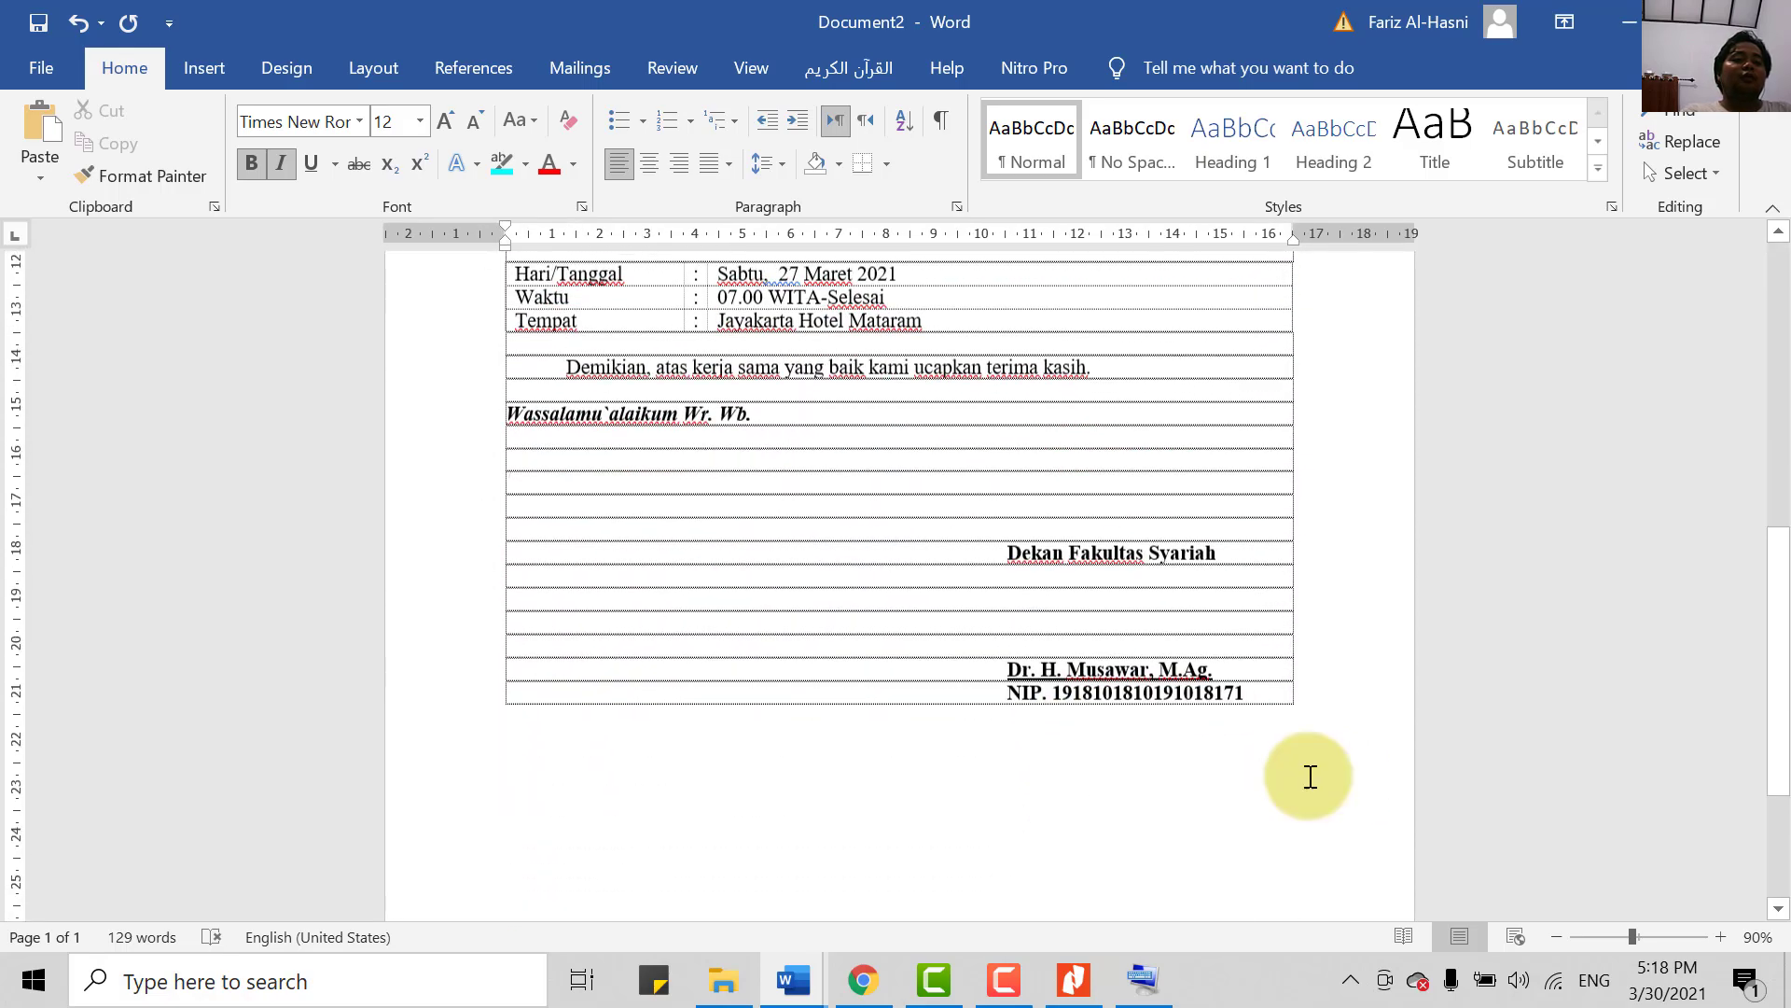
pyautogui.scroll(1, 1272, 695)
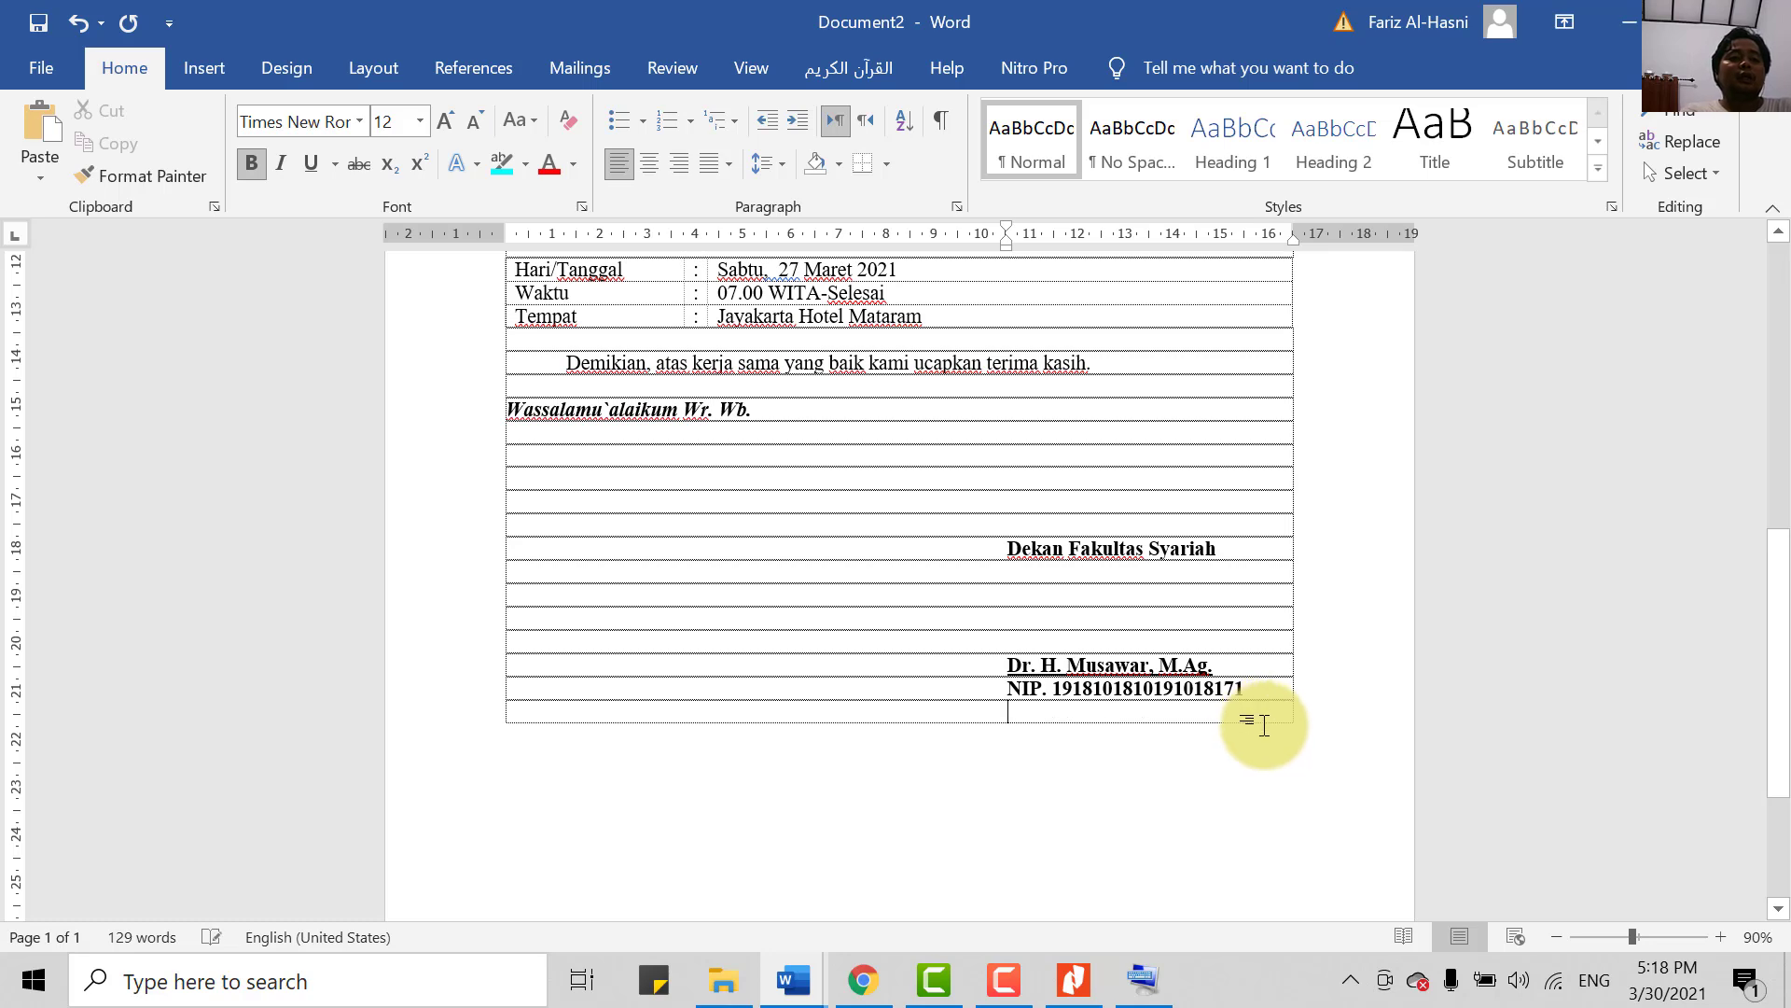
# - Add empty lines after the NIP line so the letter spills onto page 2
pyautogui.press('Return')
pyautogui.press('Return')
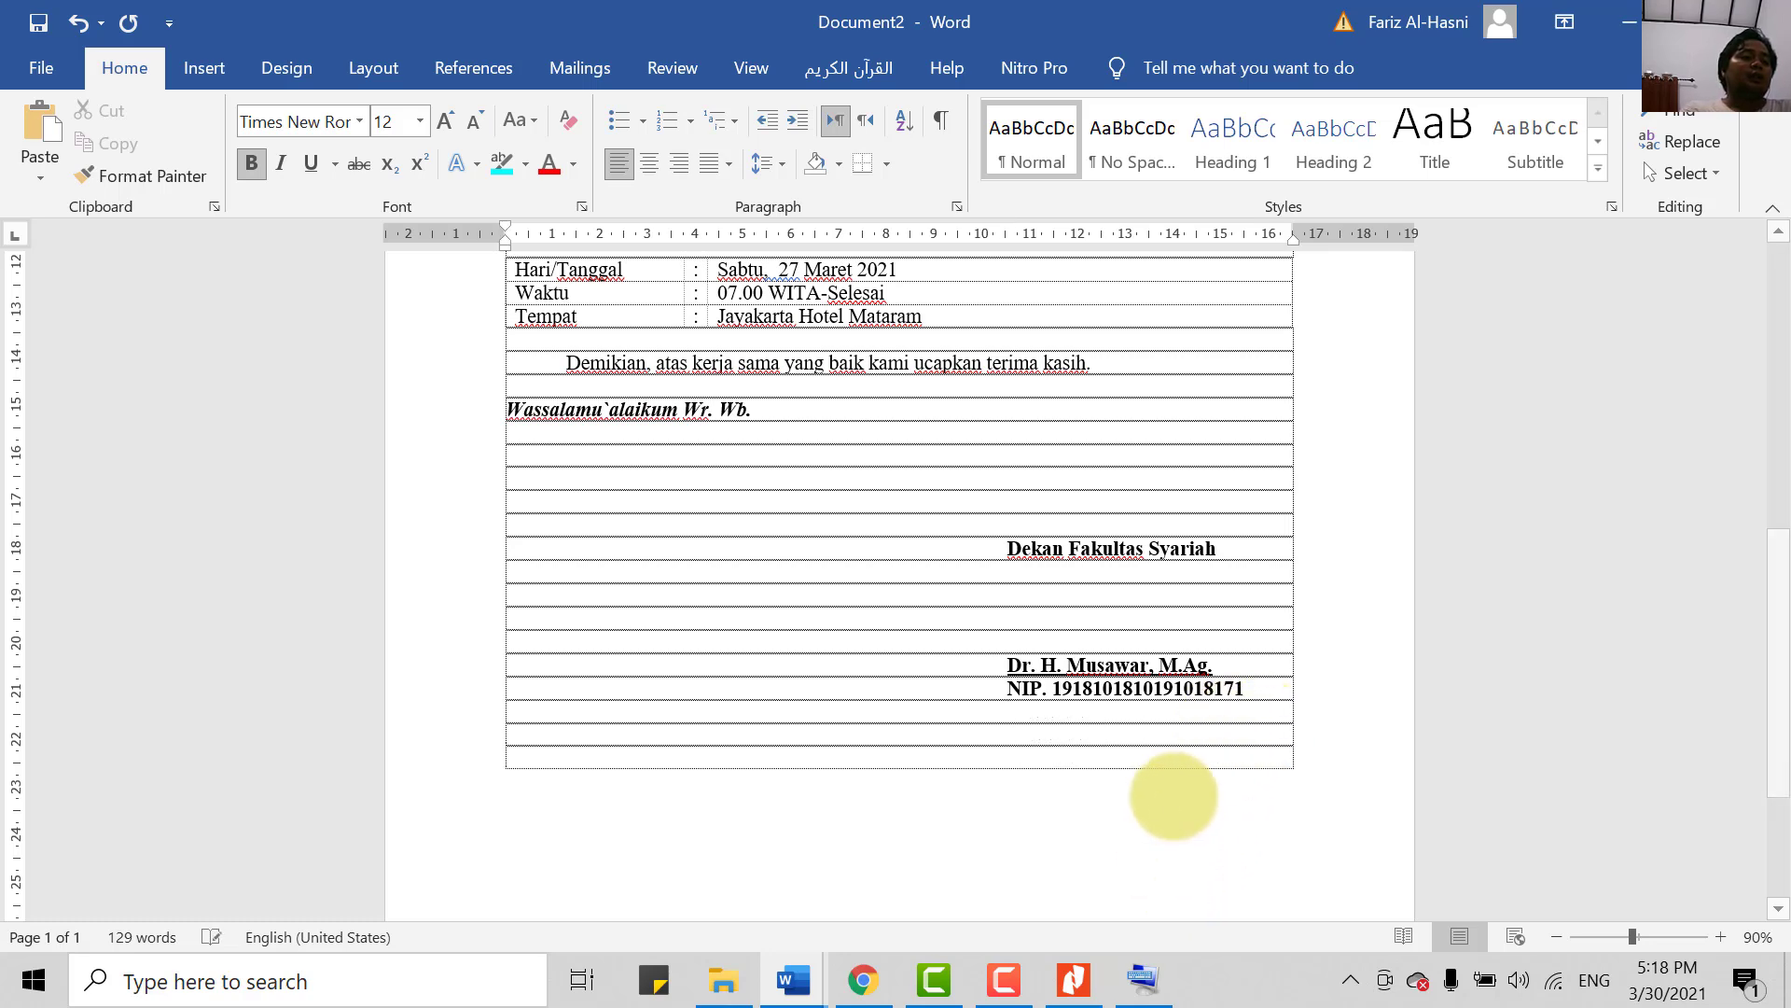
pyautogui.press('Return')
pyautogui.press('Return')
pyautogui.press('Return')
pyautogui.press('Return')
pyautogui.press('Return')
pyautogui.press('Return')
pyautogui.press('Return')
pyautogui.press('Return')
pyautogui.press('Return')
pyautogui.press('Return')
pyautogui.press('Return')
pyautogui.press('Return')
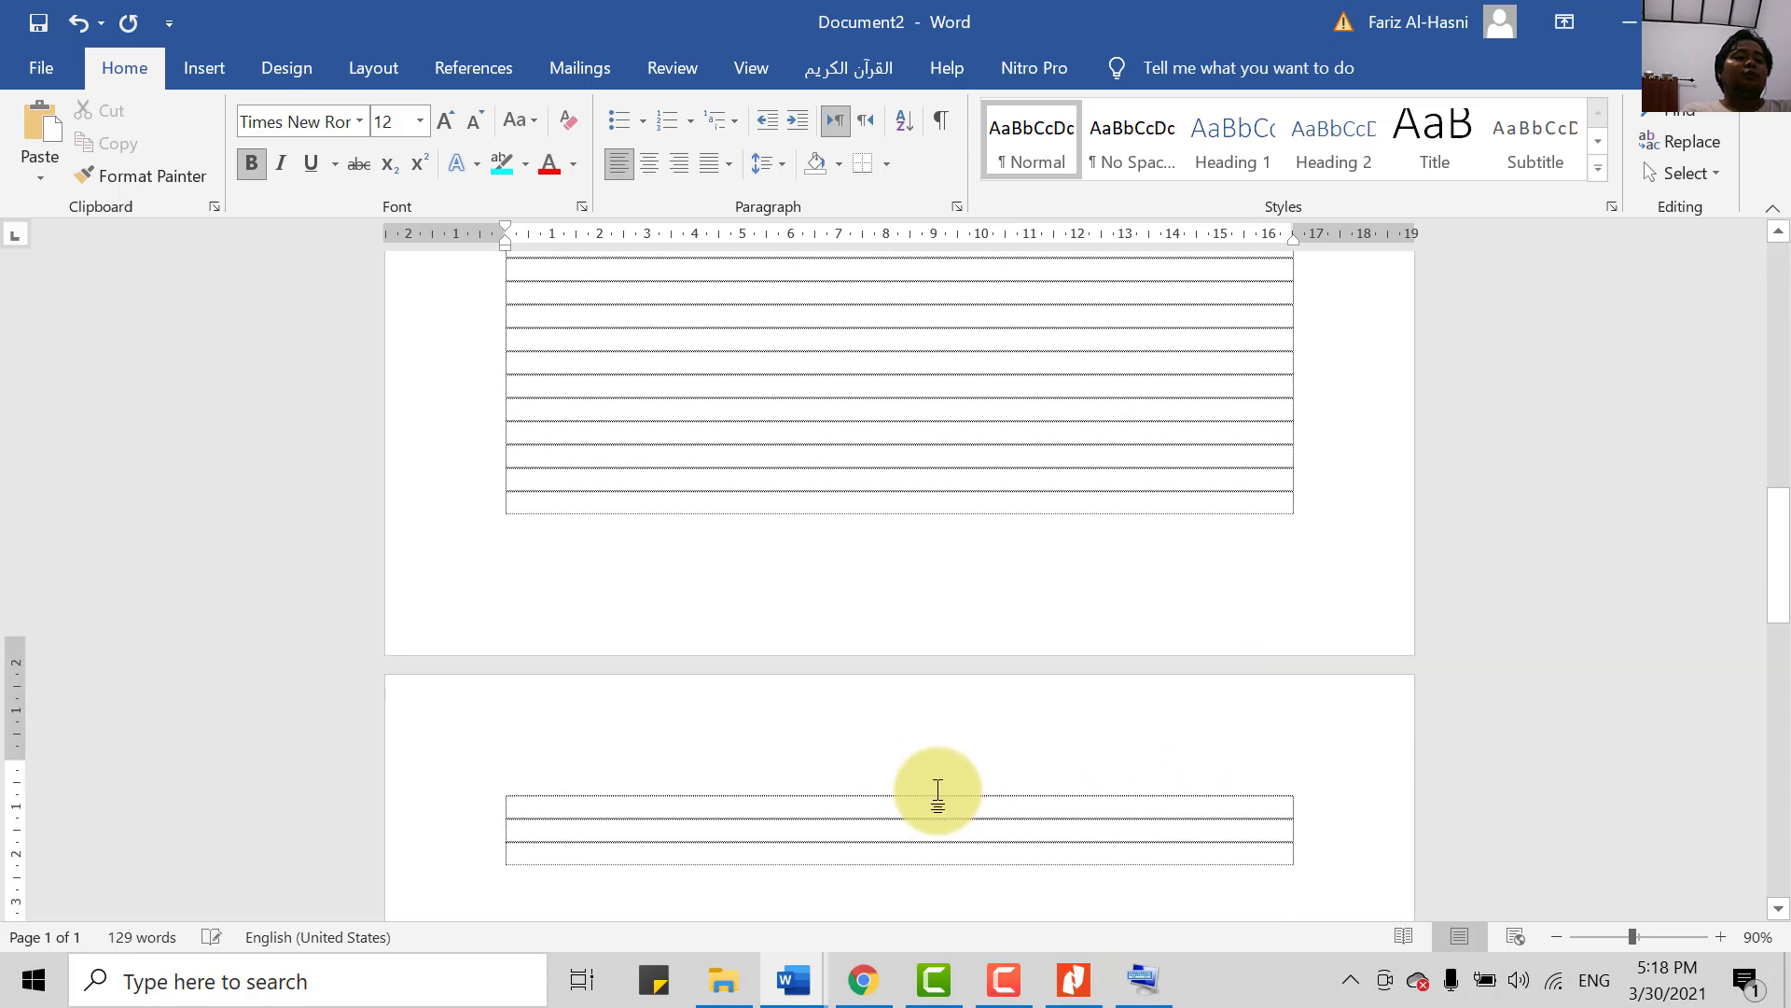
pyautogui.scroll(10, 836, 807)
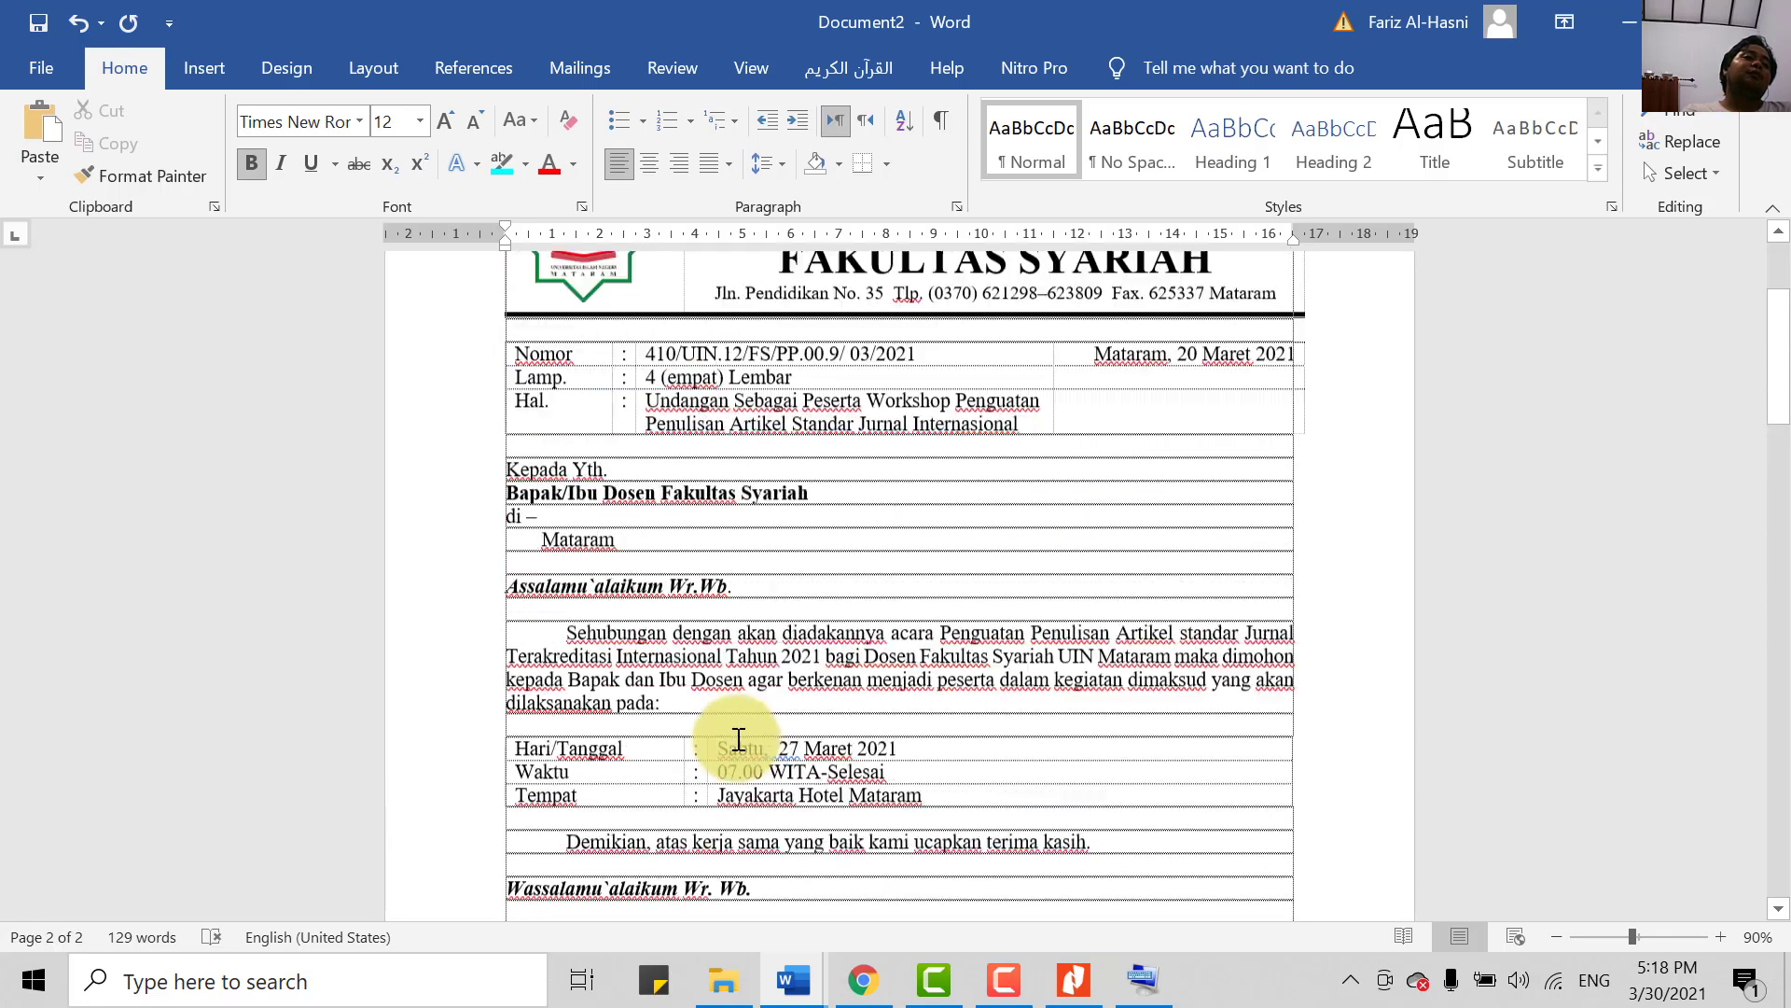
pyautogui.click(637, 457)
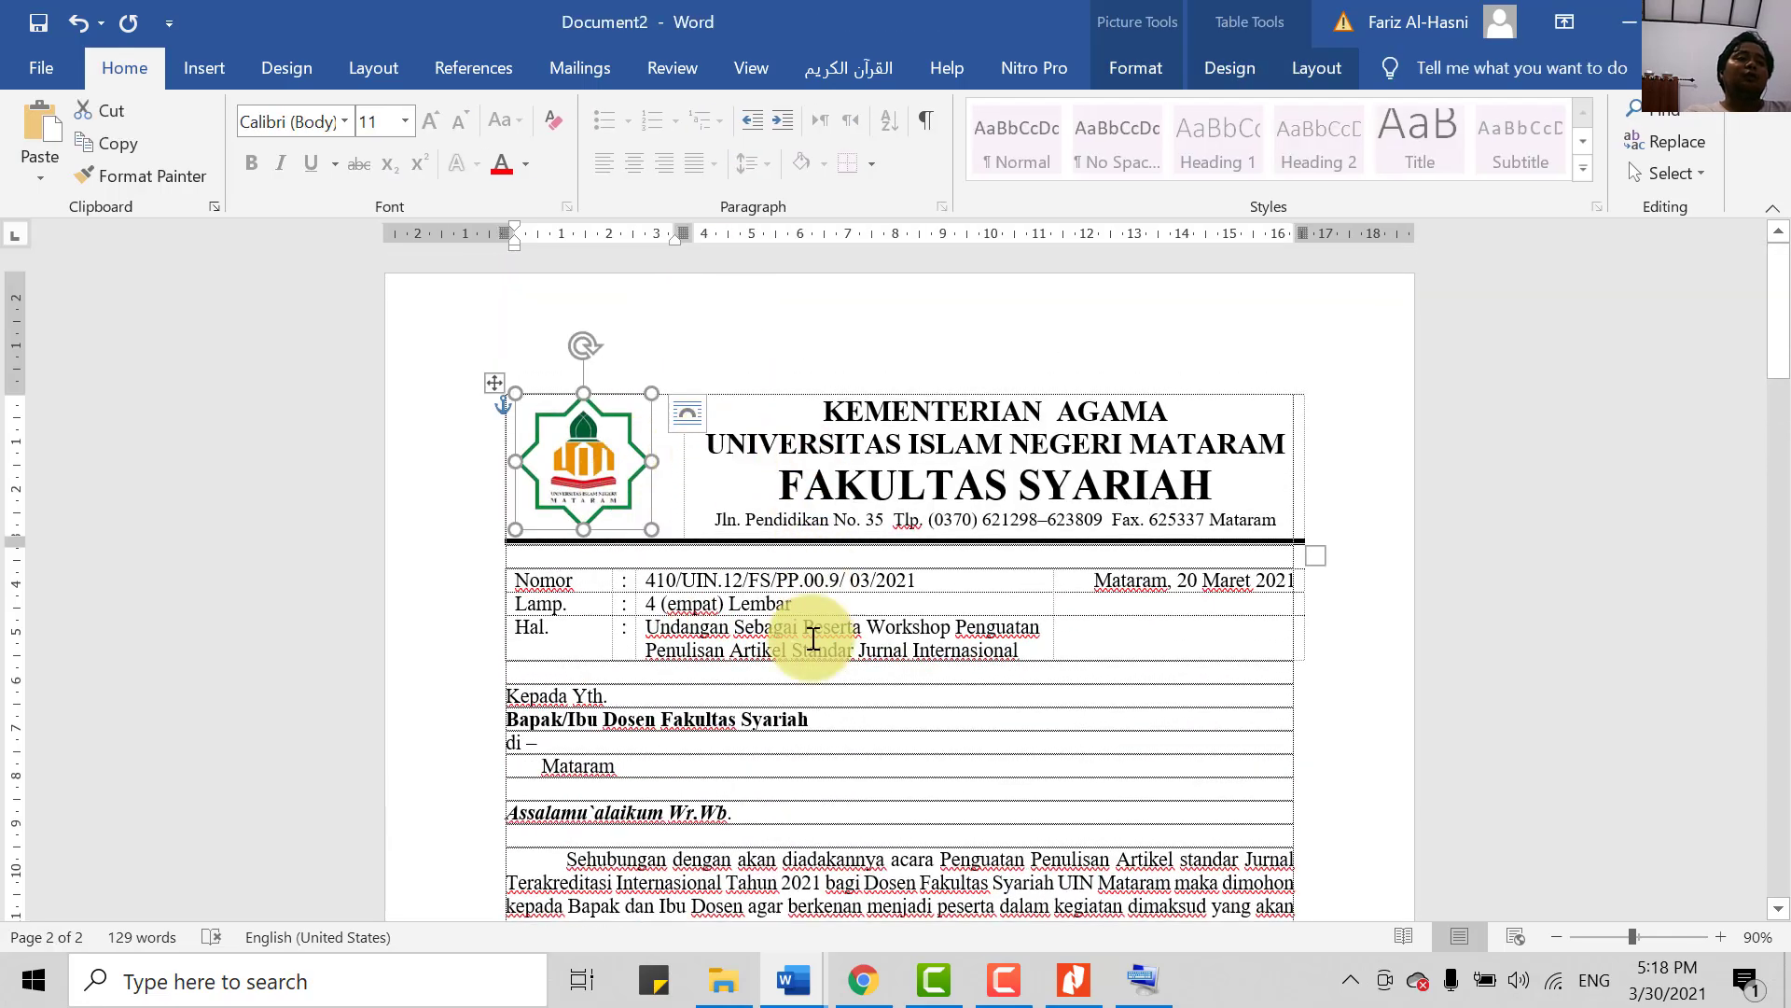
pyautogui.scroll(-5, 812, 632)
pyautogui.scroll(-10, 917, 791)
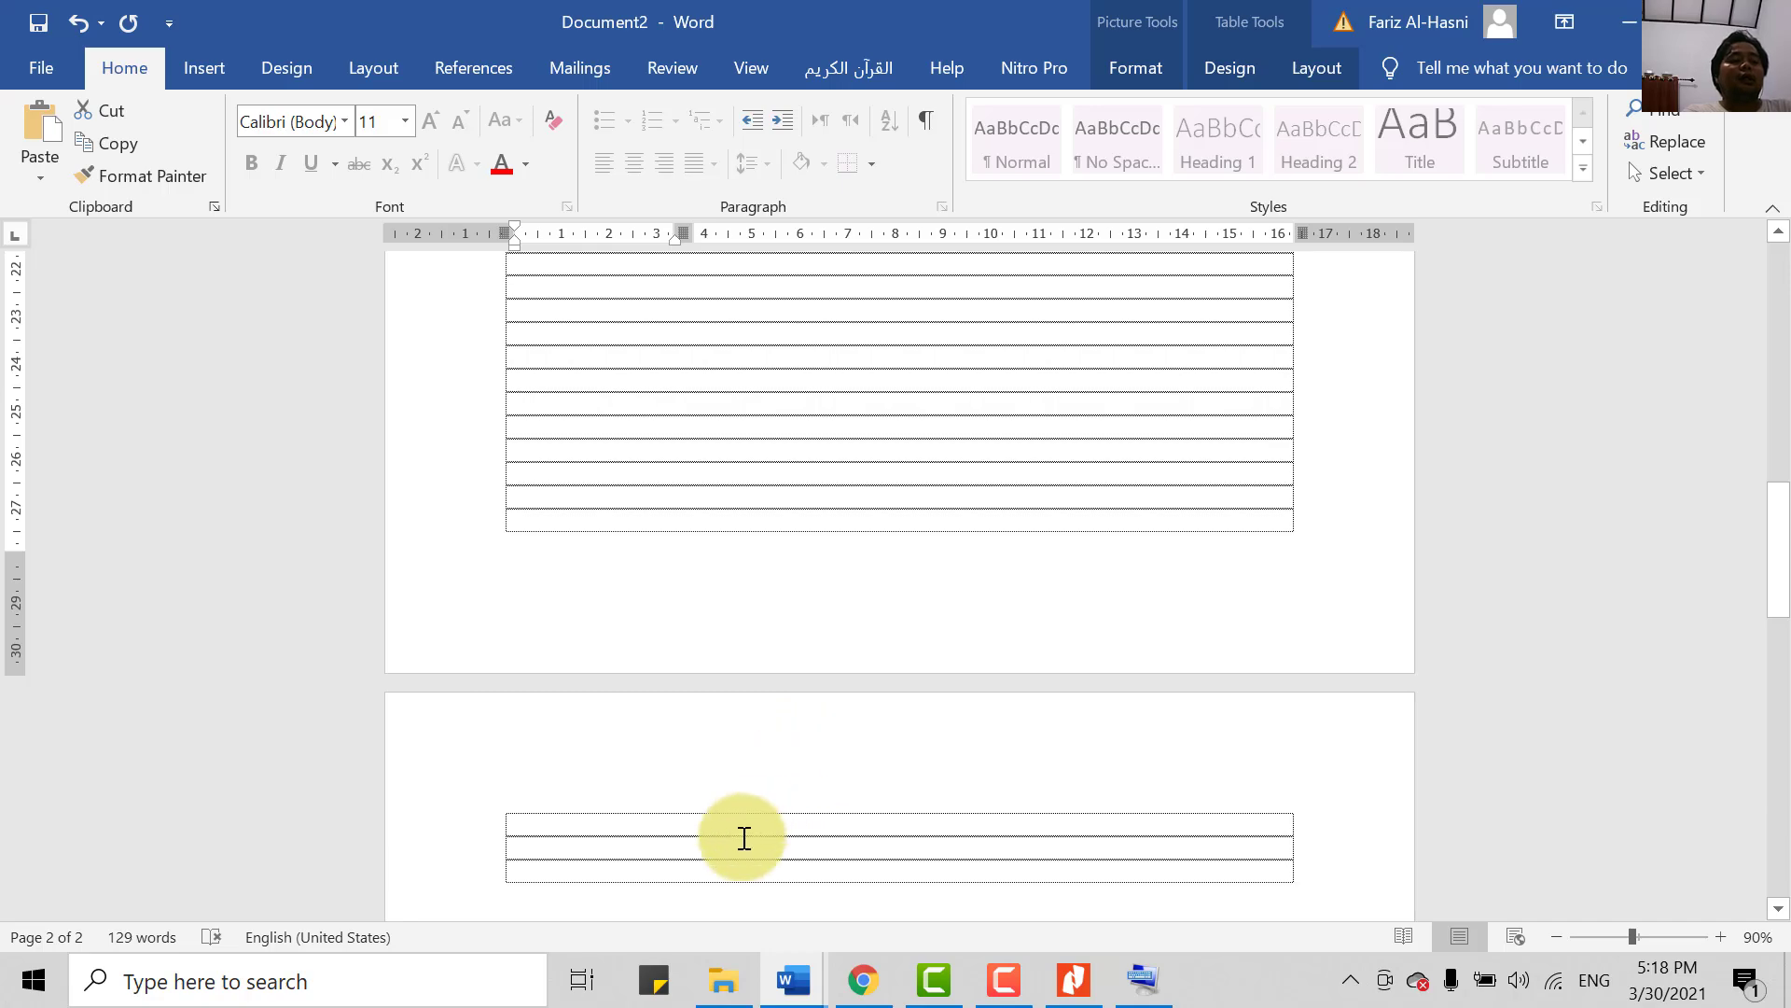
pyautogui.click(789, 832)
pyautogui.scroll(10, 800, 832)
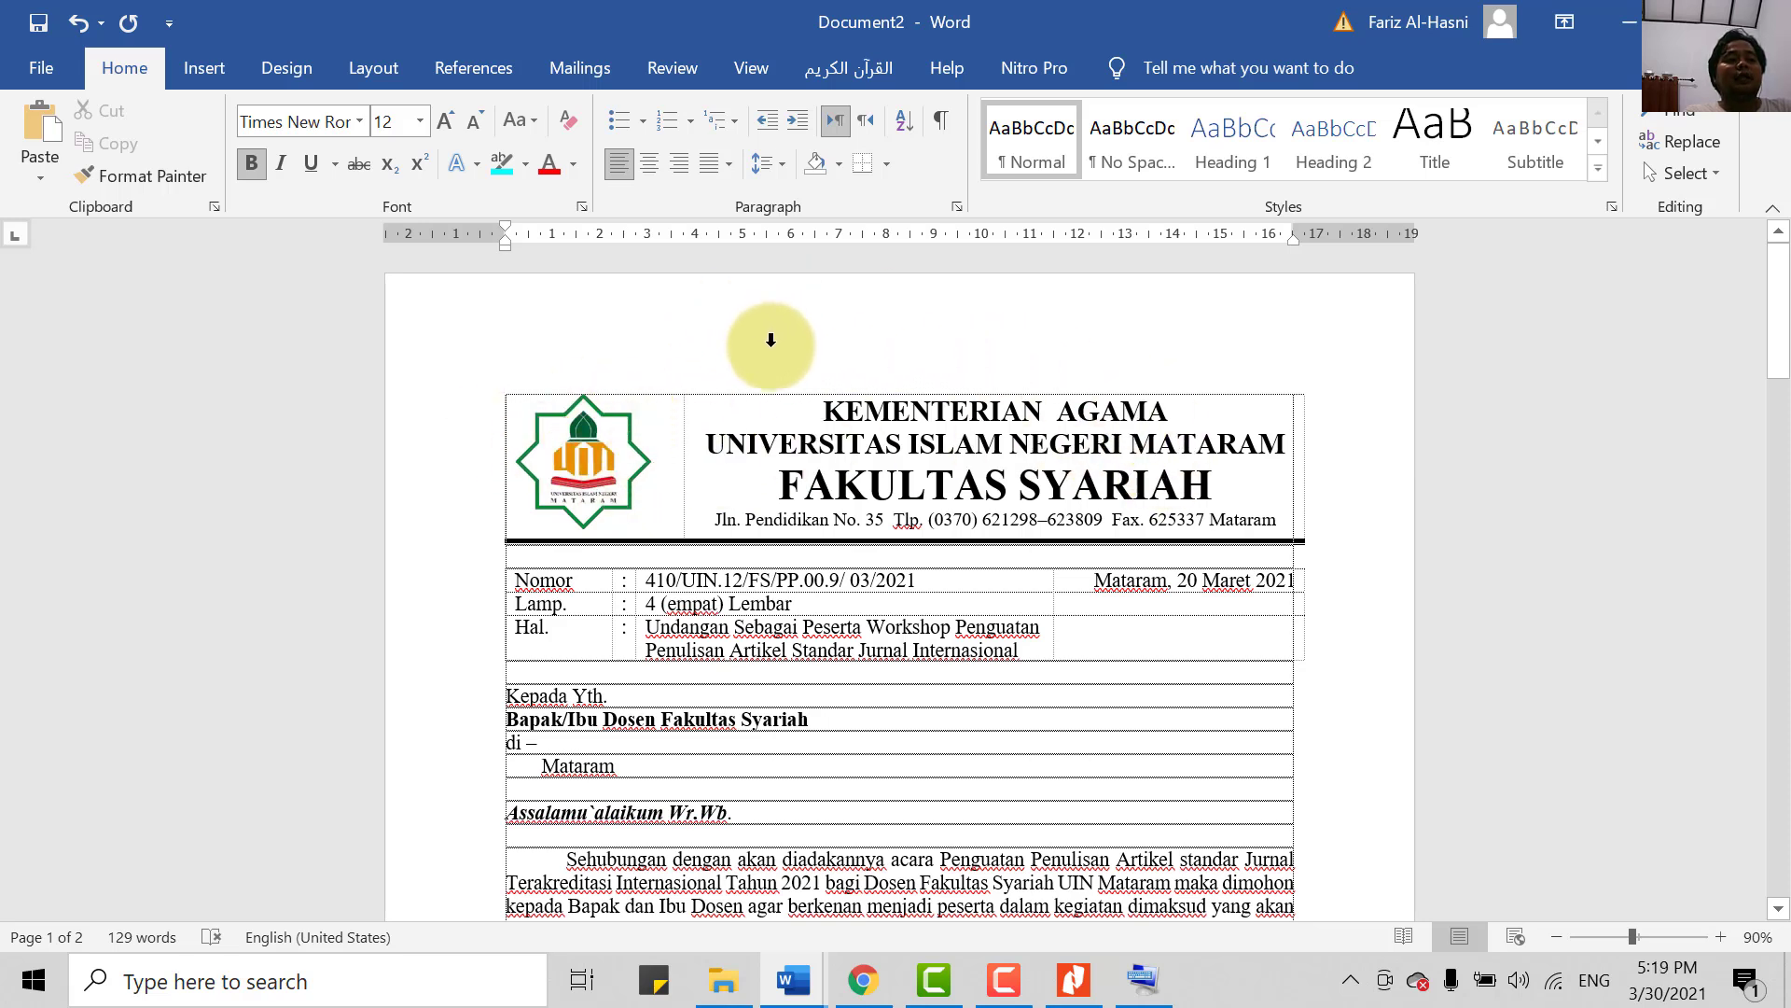
# - Cut the letterhead table from the top of the letter and open the empty page header
pyautogui.click(495, 384)
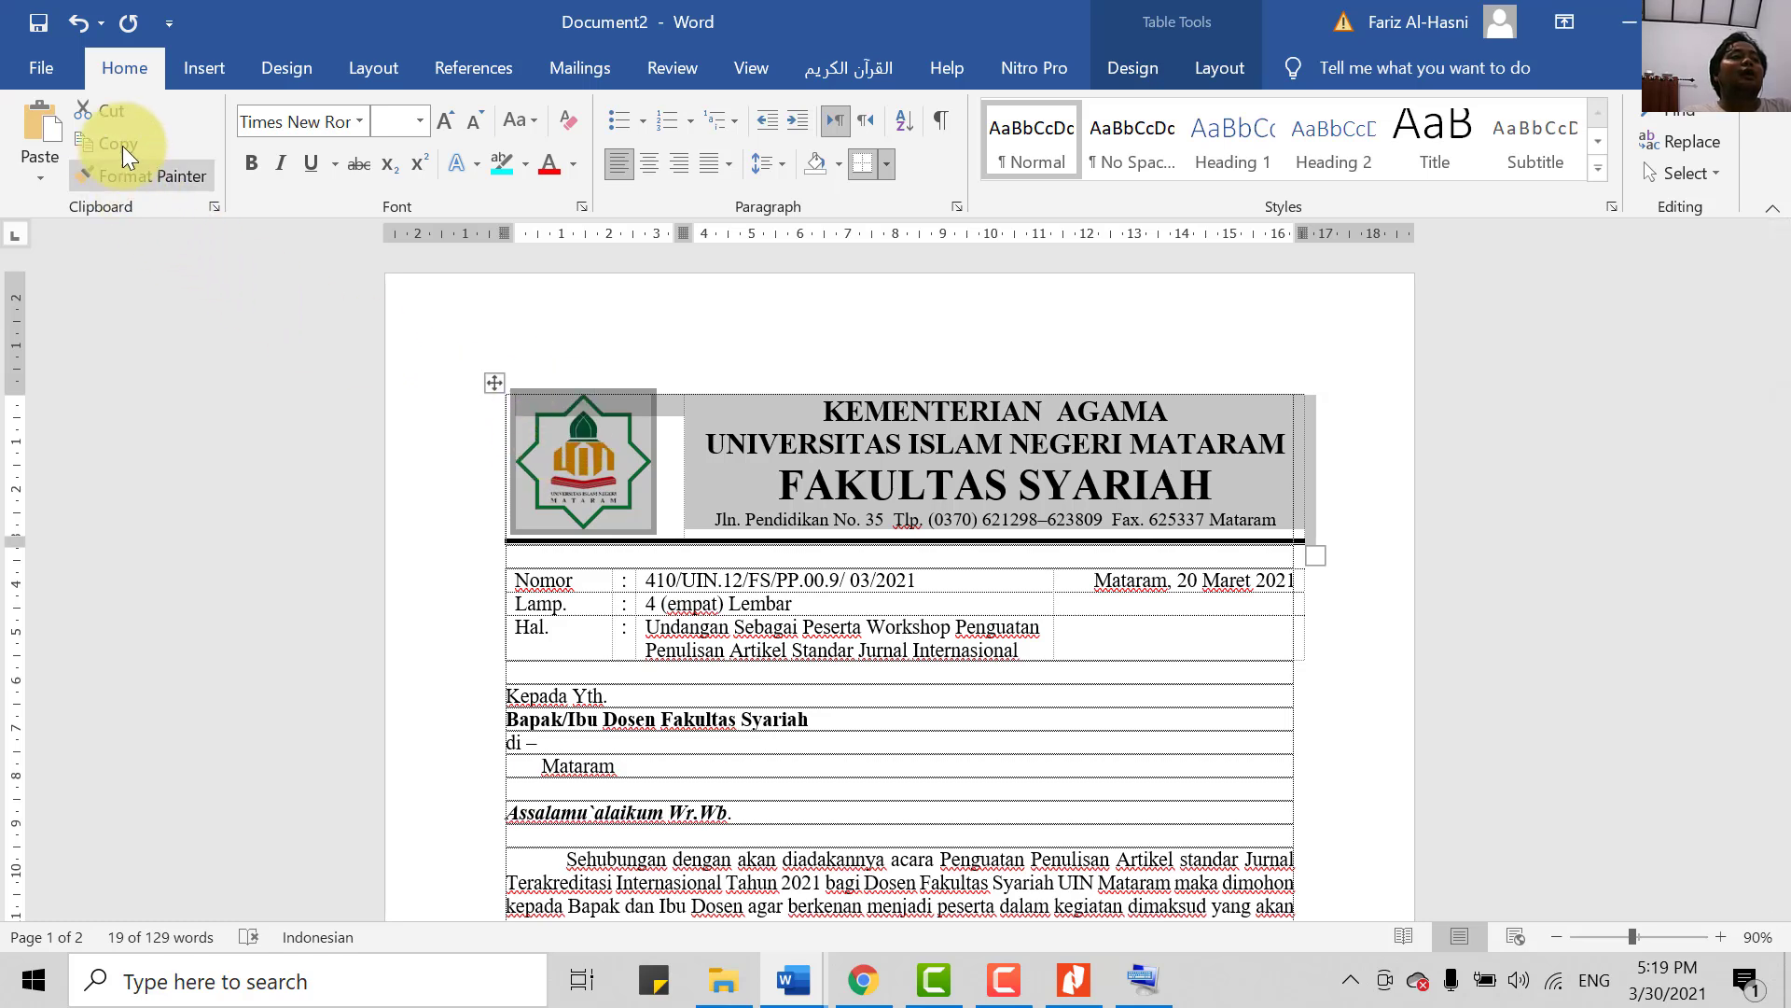
pyautogui.rightClick(873, 445)
pyautogui.click(927, 463)
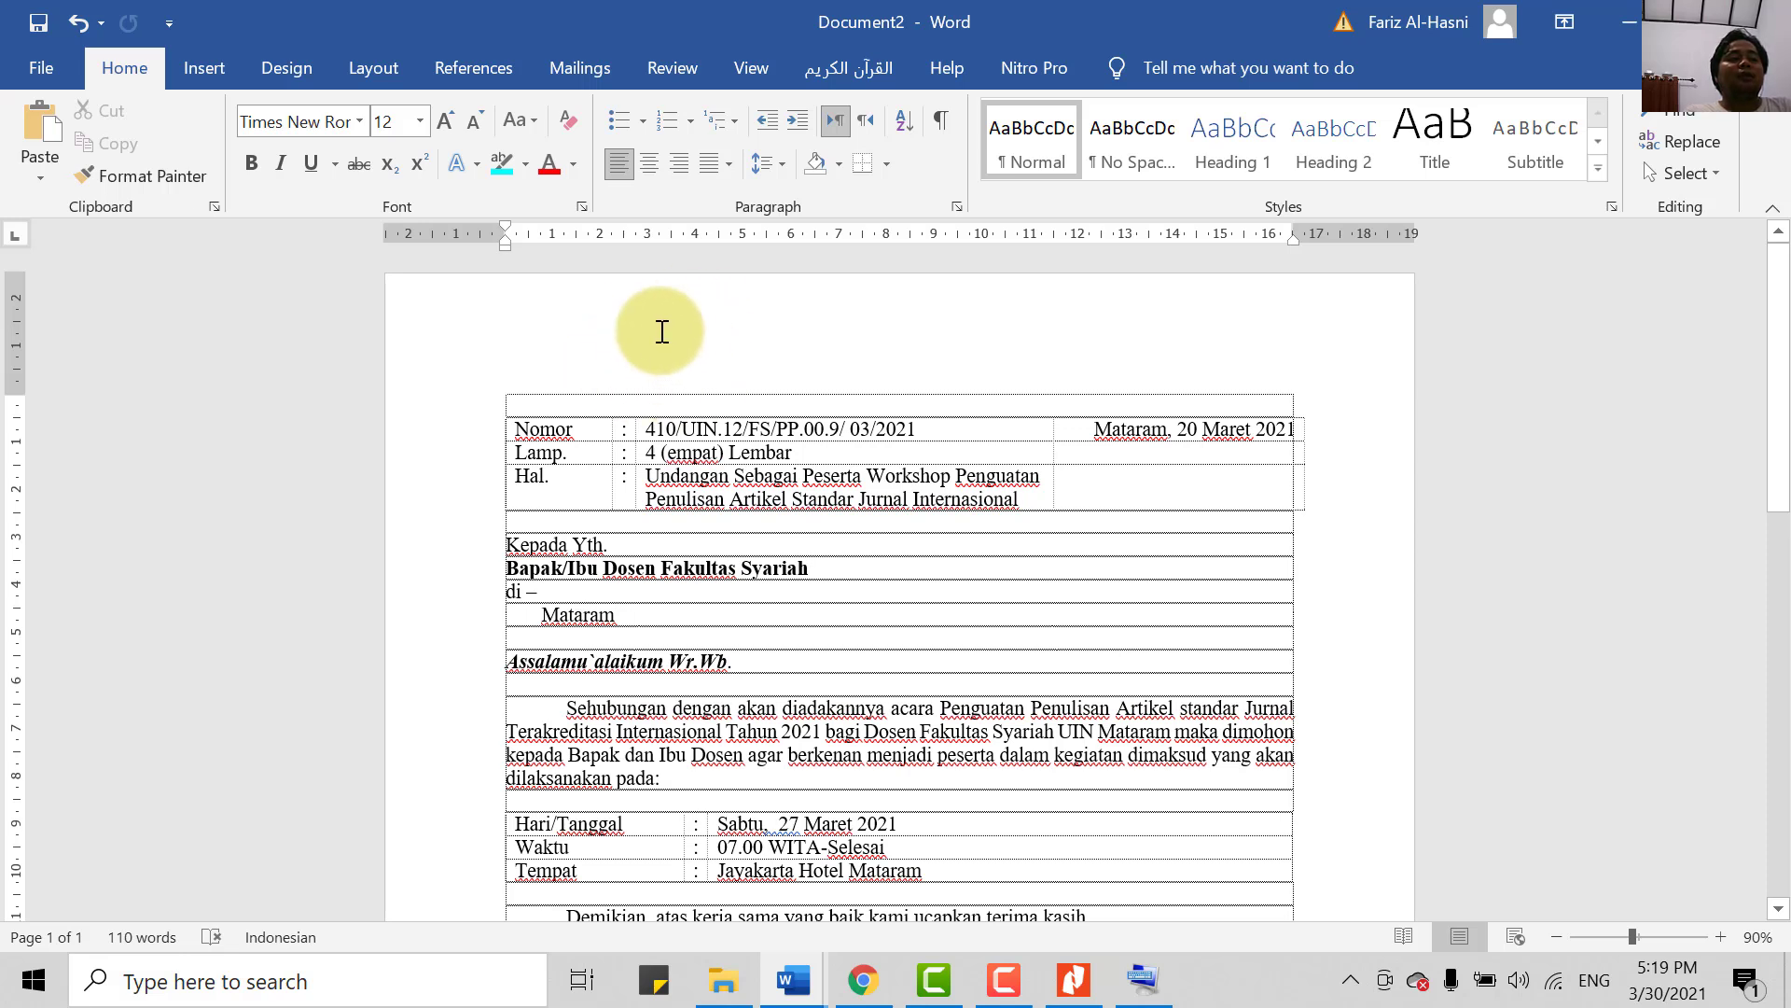
pyautogui.doubleClick(663, 331)
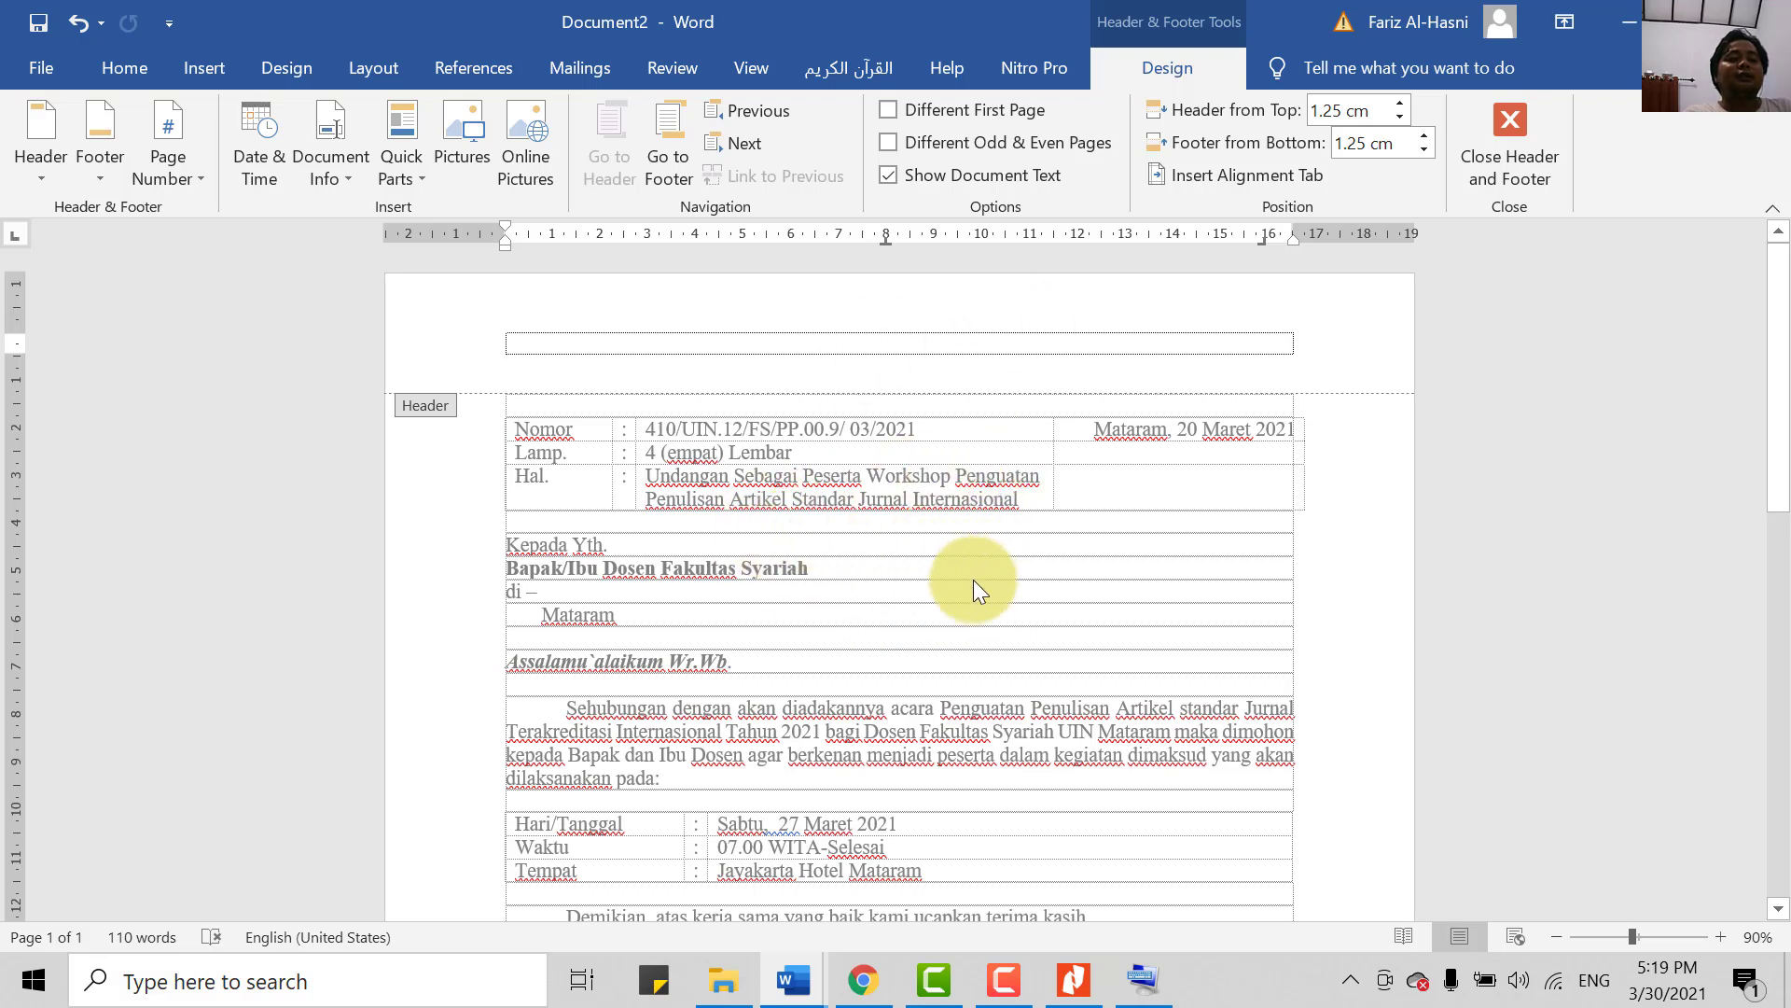
# - Paste the KEMENTERIAN AGAMA / FAKULTAS SYARIAH logo letterhead table into the page header
pyautogui.doubleClick(925, 619)
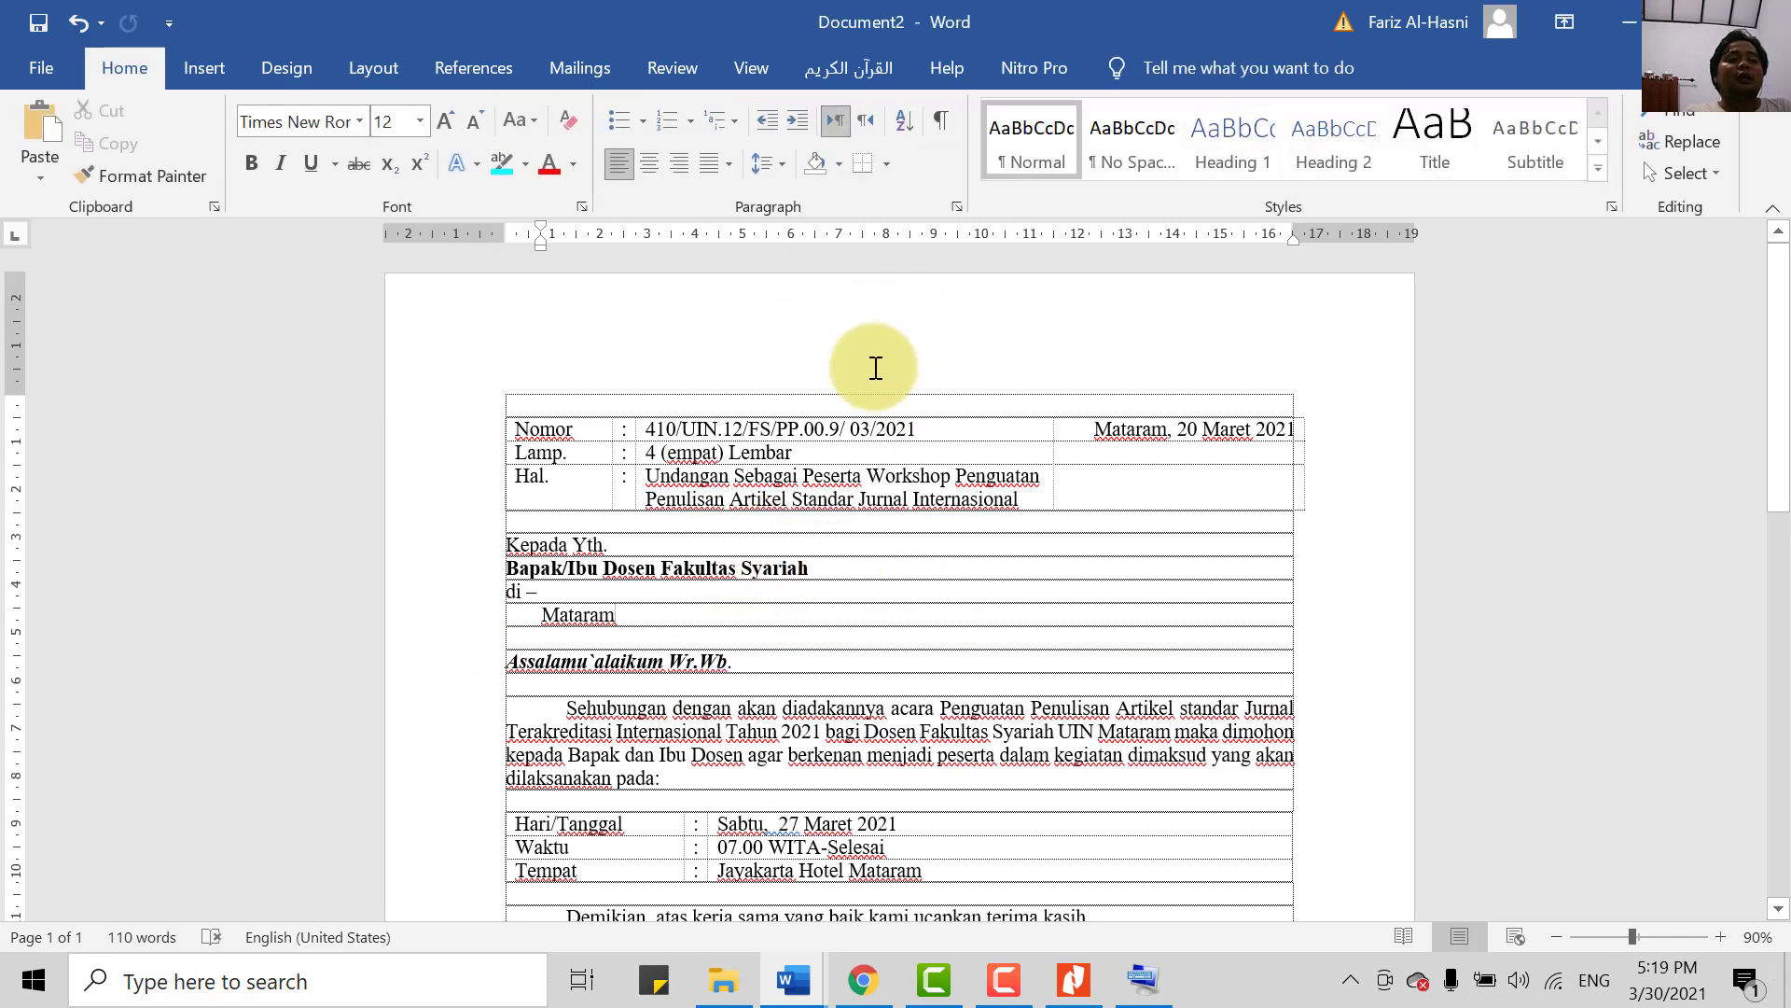
pyautogui.doubleClick(868, 327)
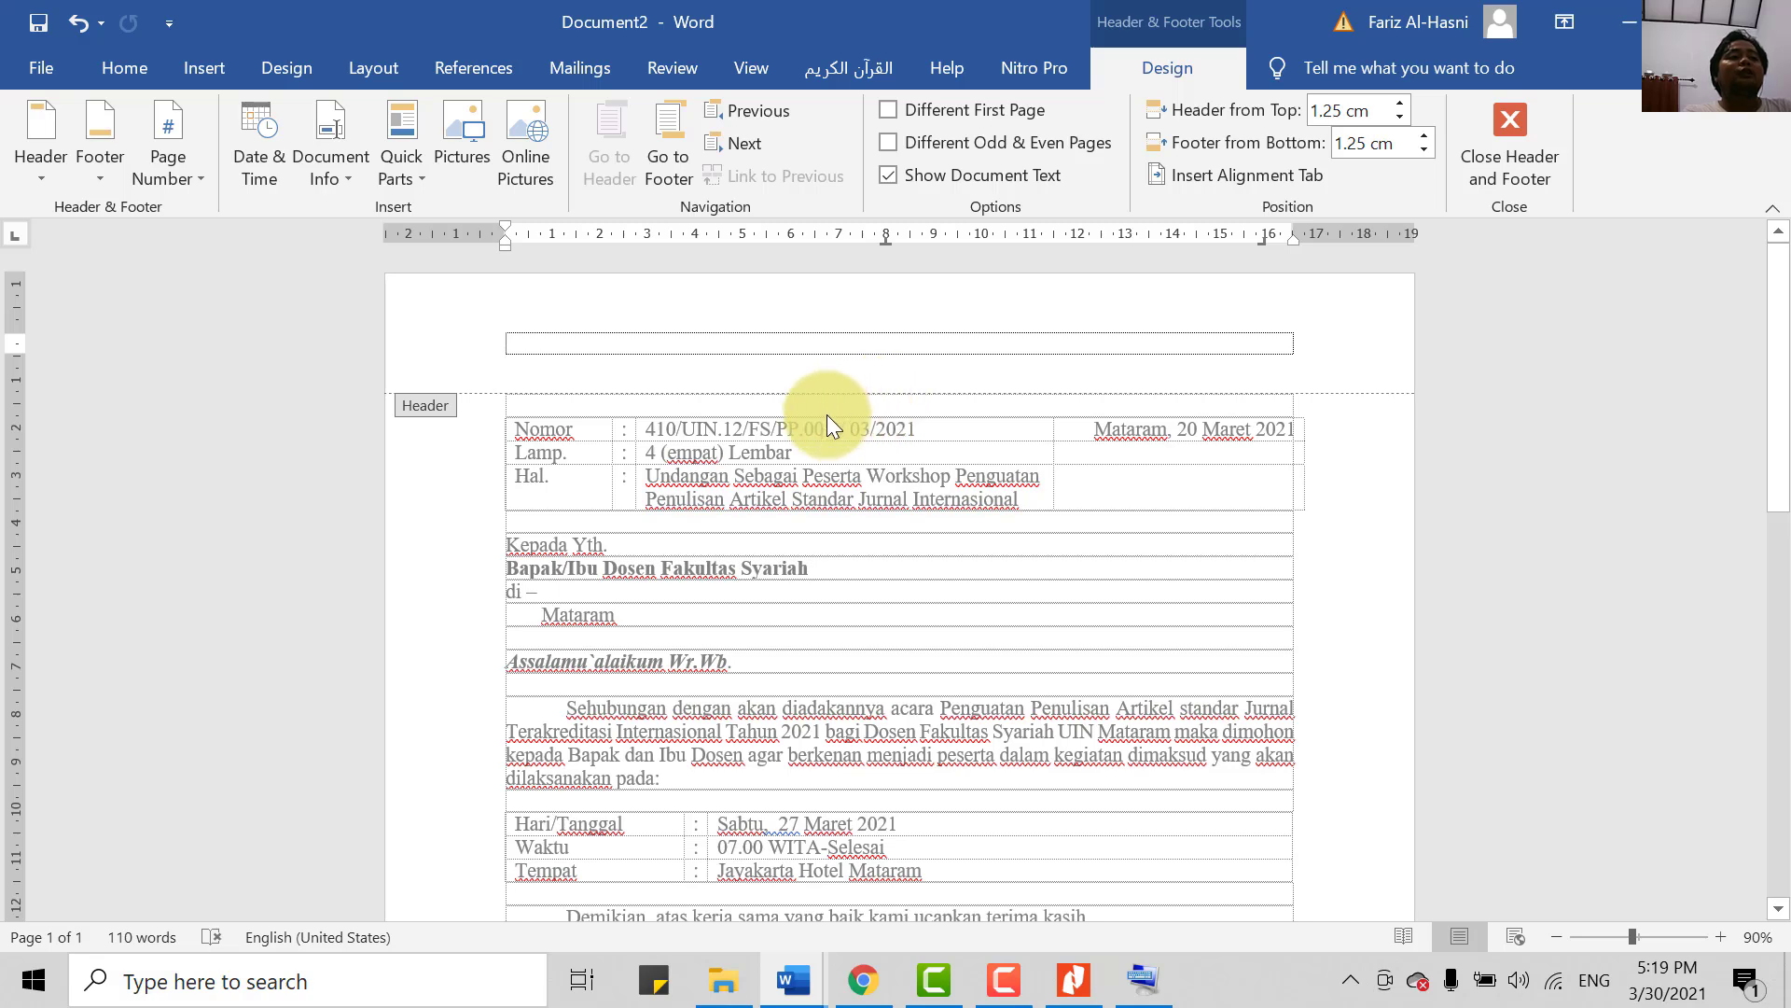
pyautogui.rightClick(746, 344)
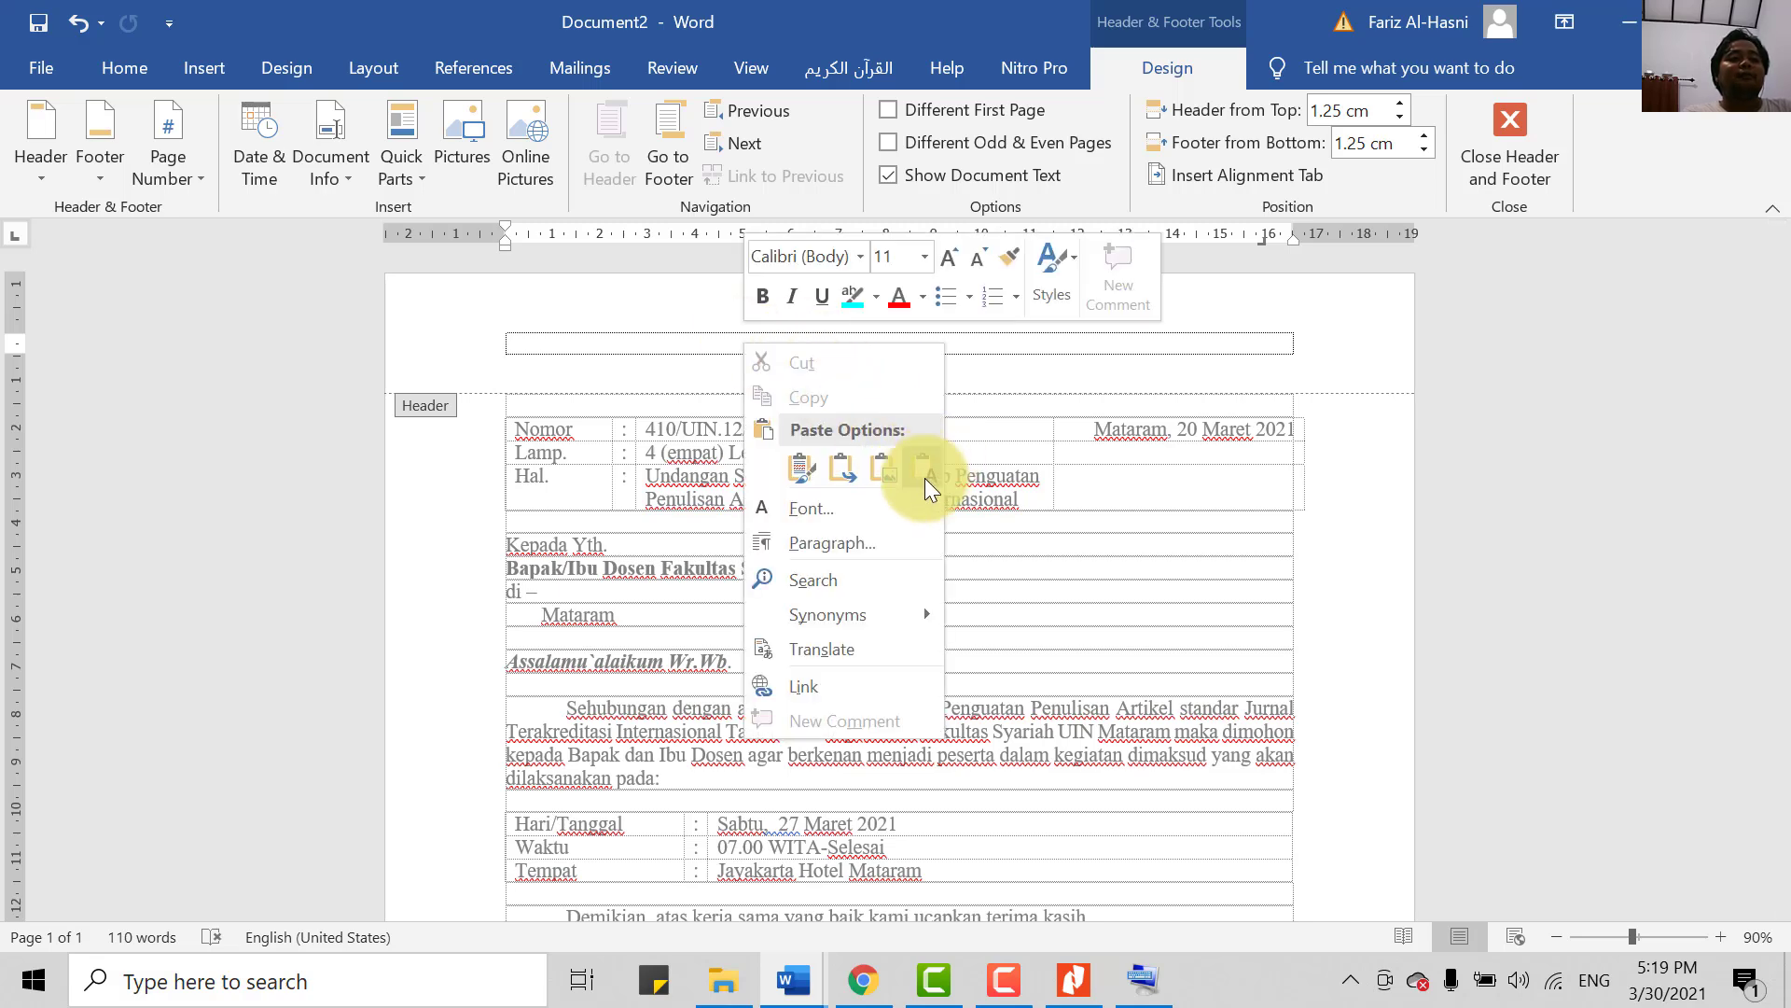
pyautogui.click(1054, 351)
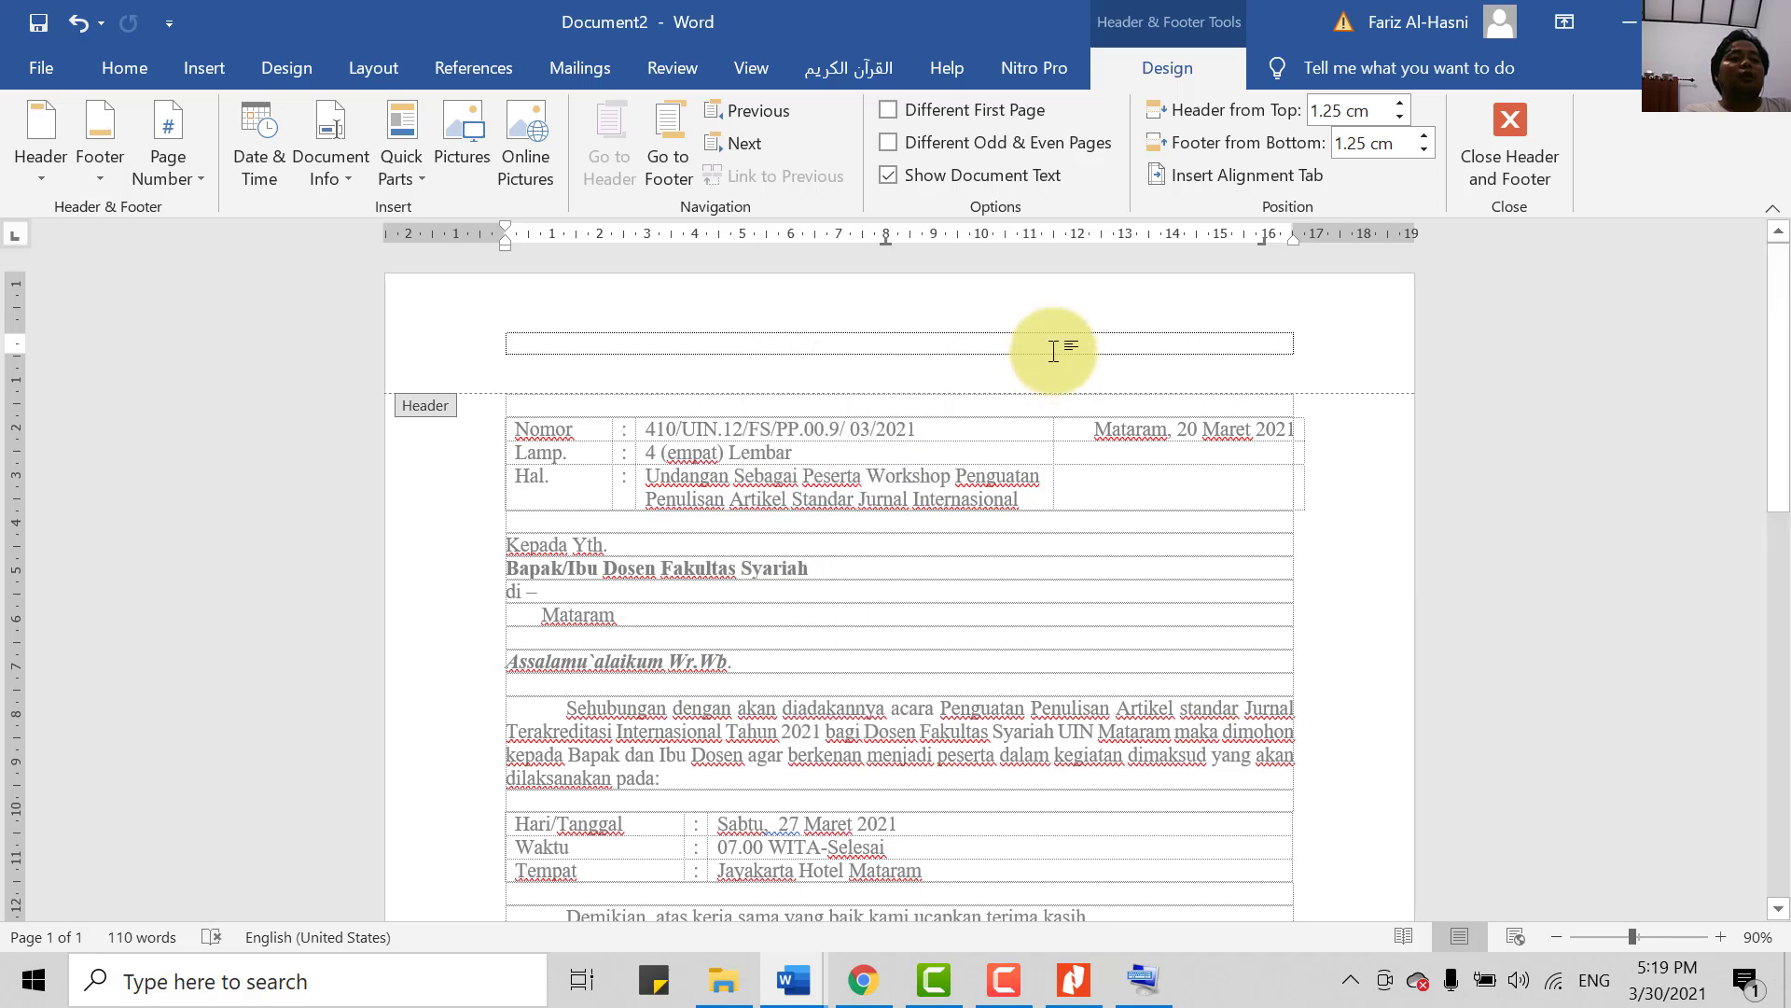
pyautogui.hotkey('ctrl', 'v')
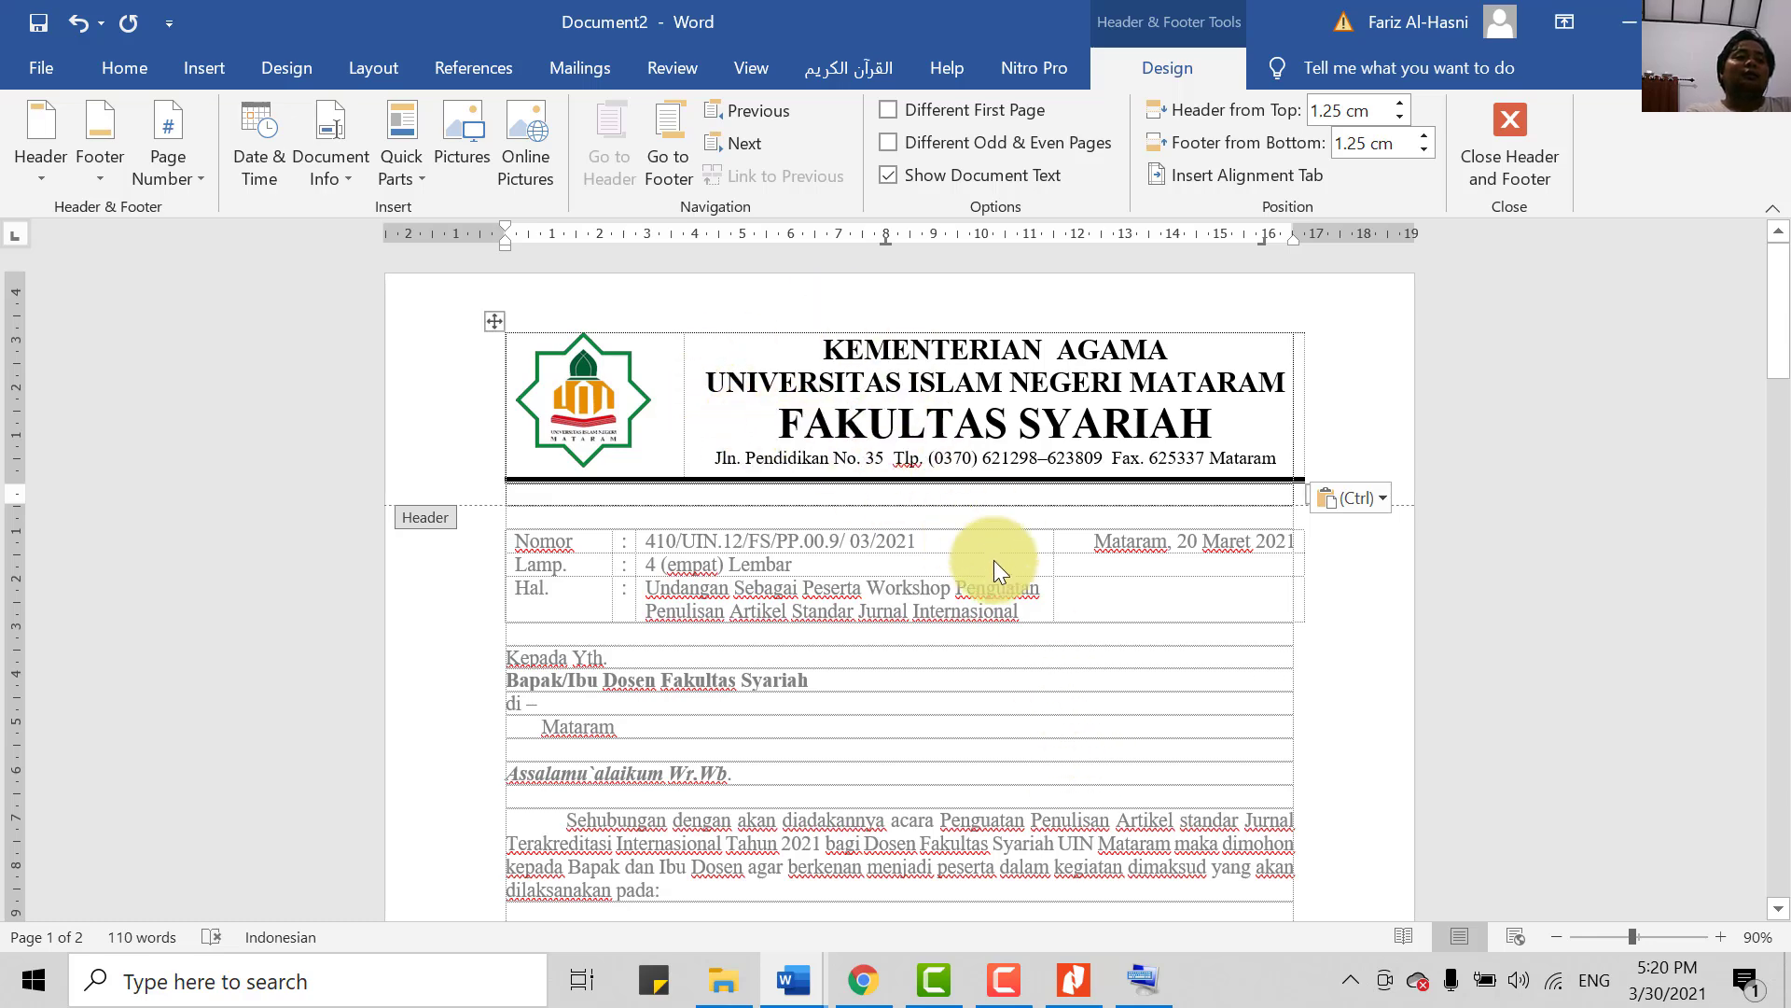
# - Close the header and check the print preview shows the letterhead atop page 1 of 2
pyautogui.scroll(-1, 1043, 691)
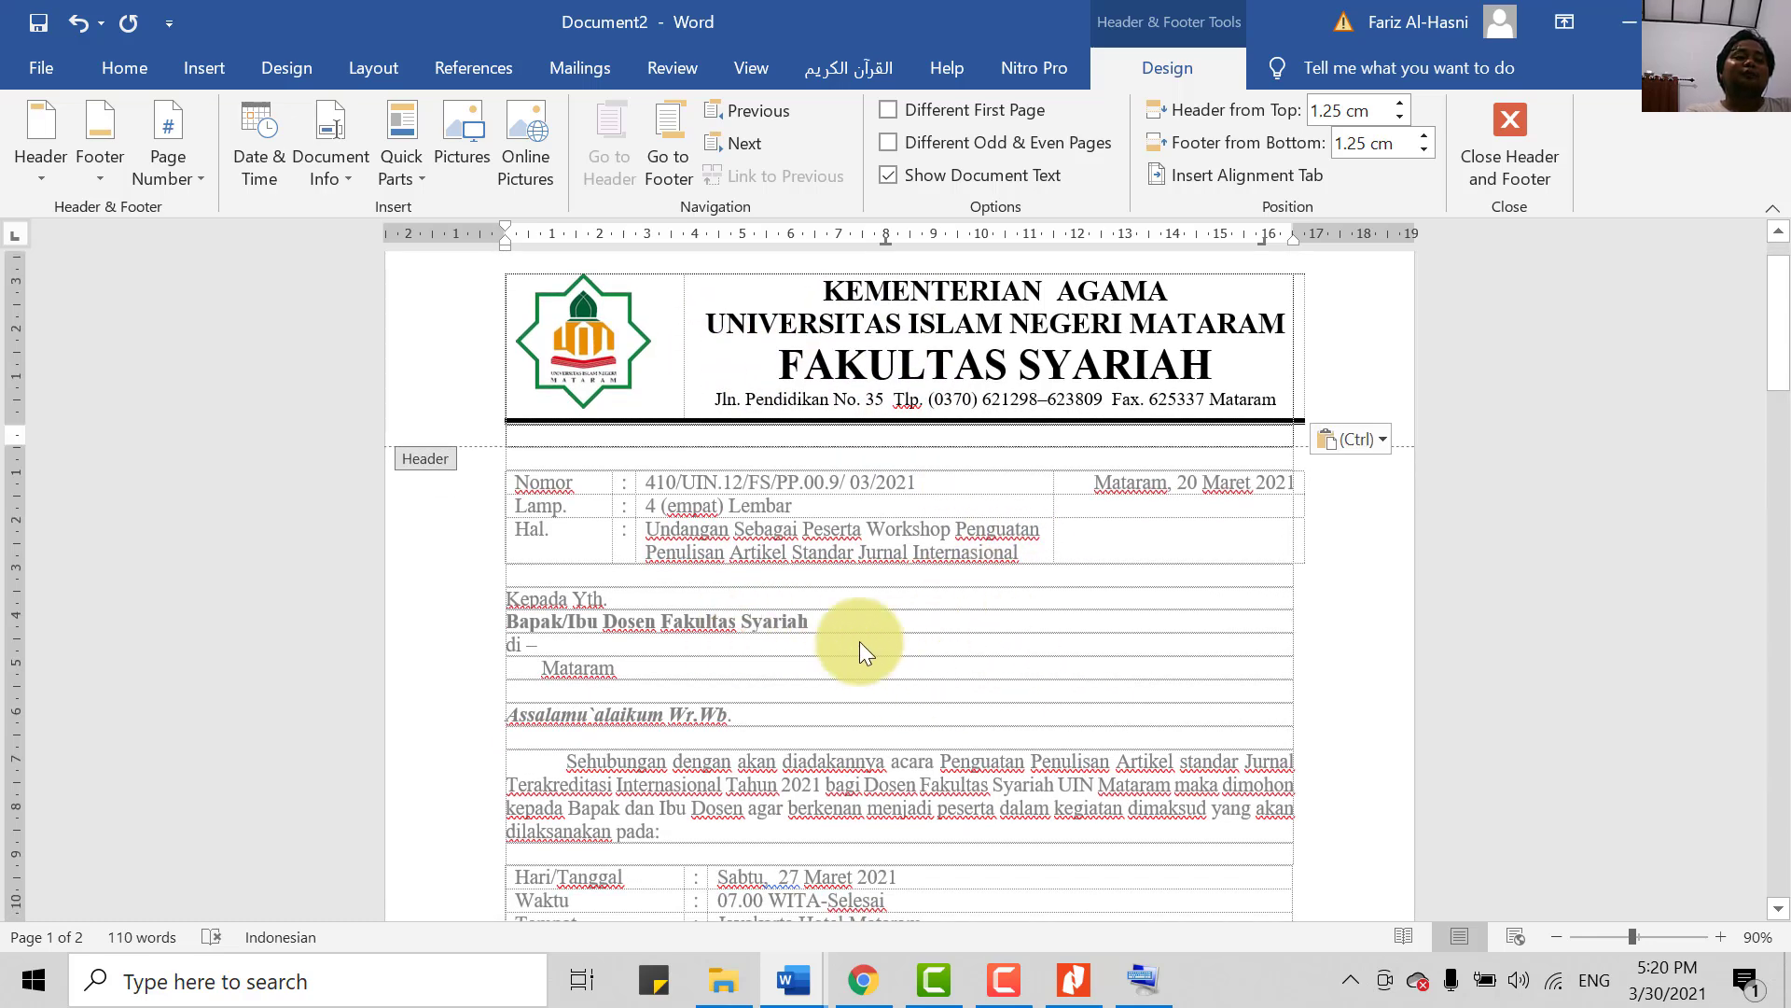
pyautogui.doubleClick(939, 657)
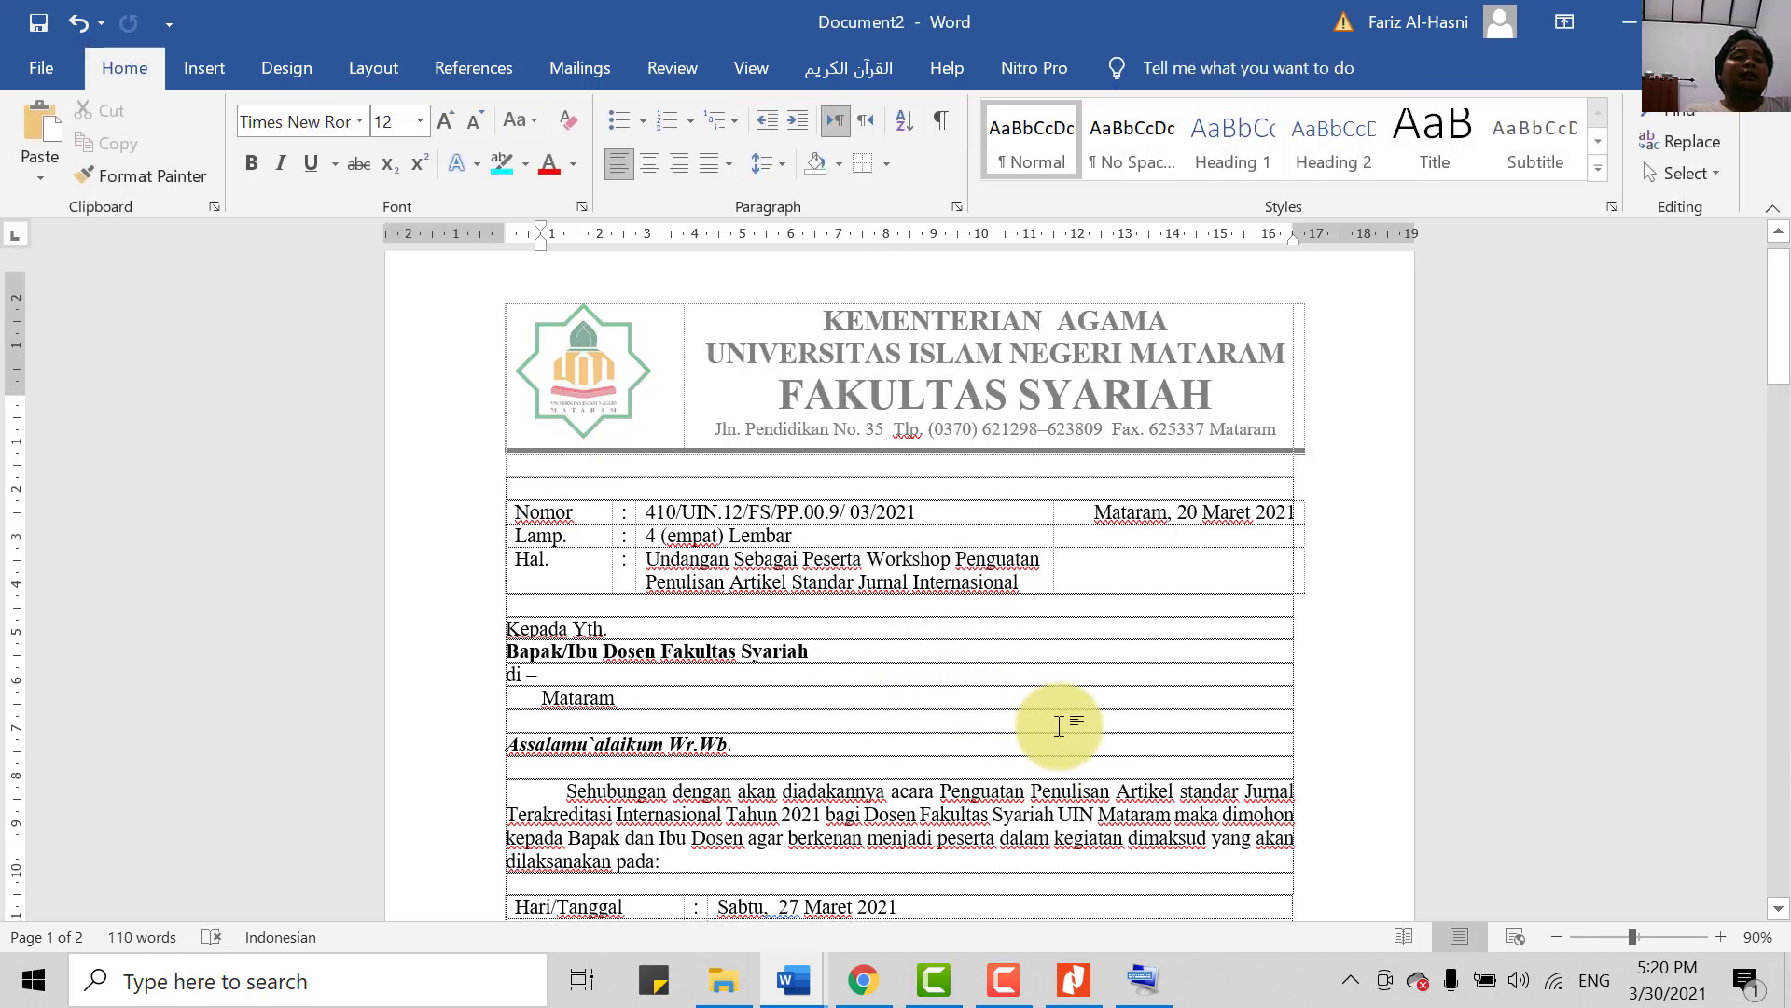
pyautogui.scroll(1, 1110, 634)
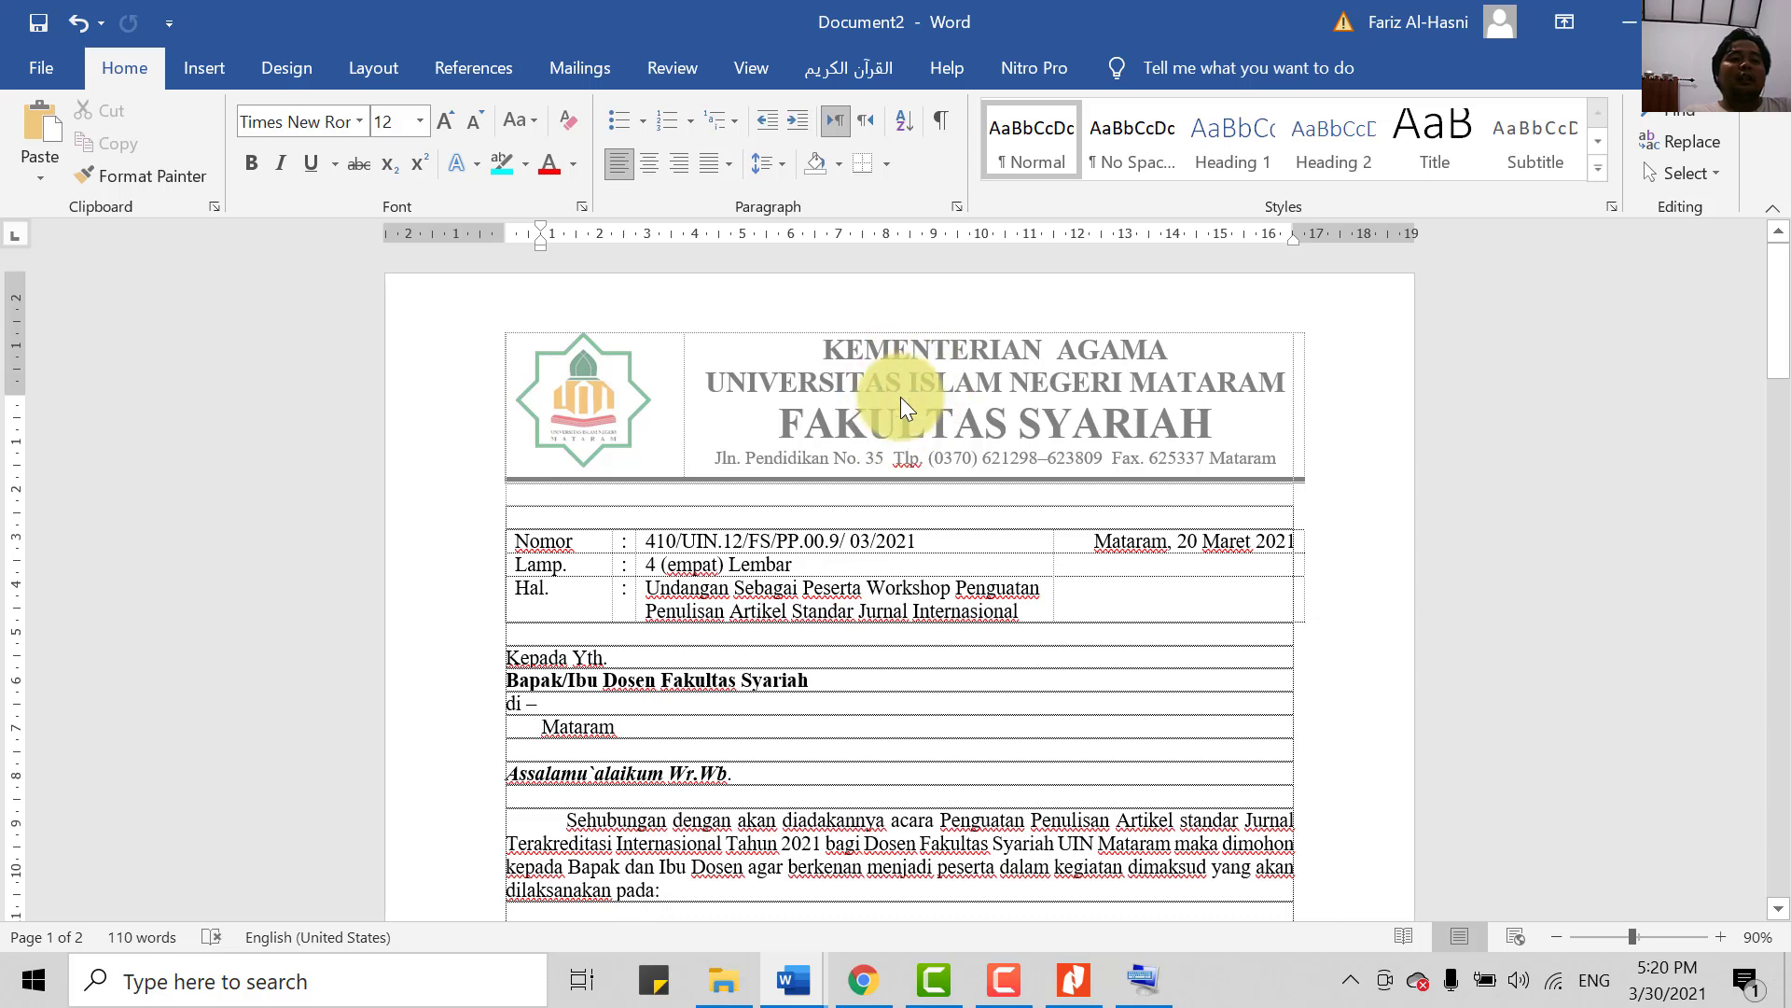
pyautogui.hotkey('ctrl', 'p')
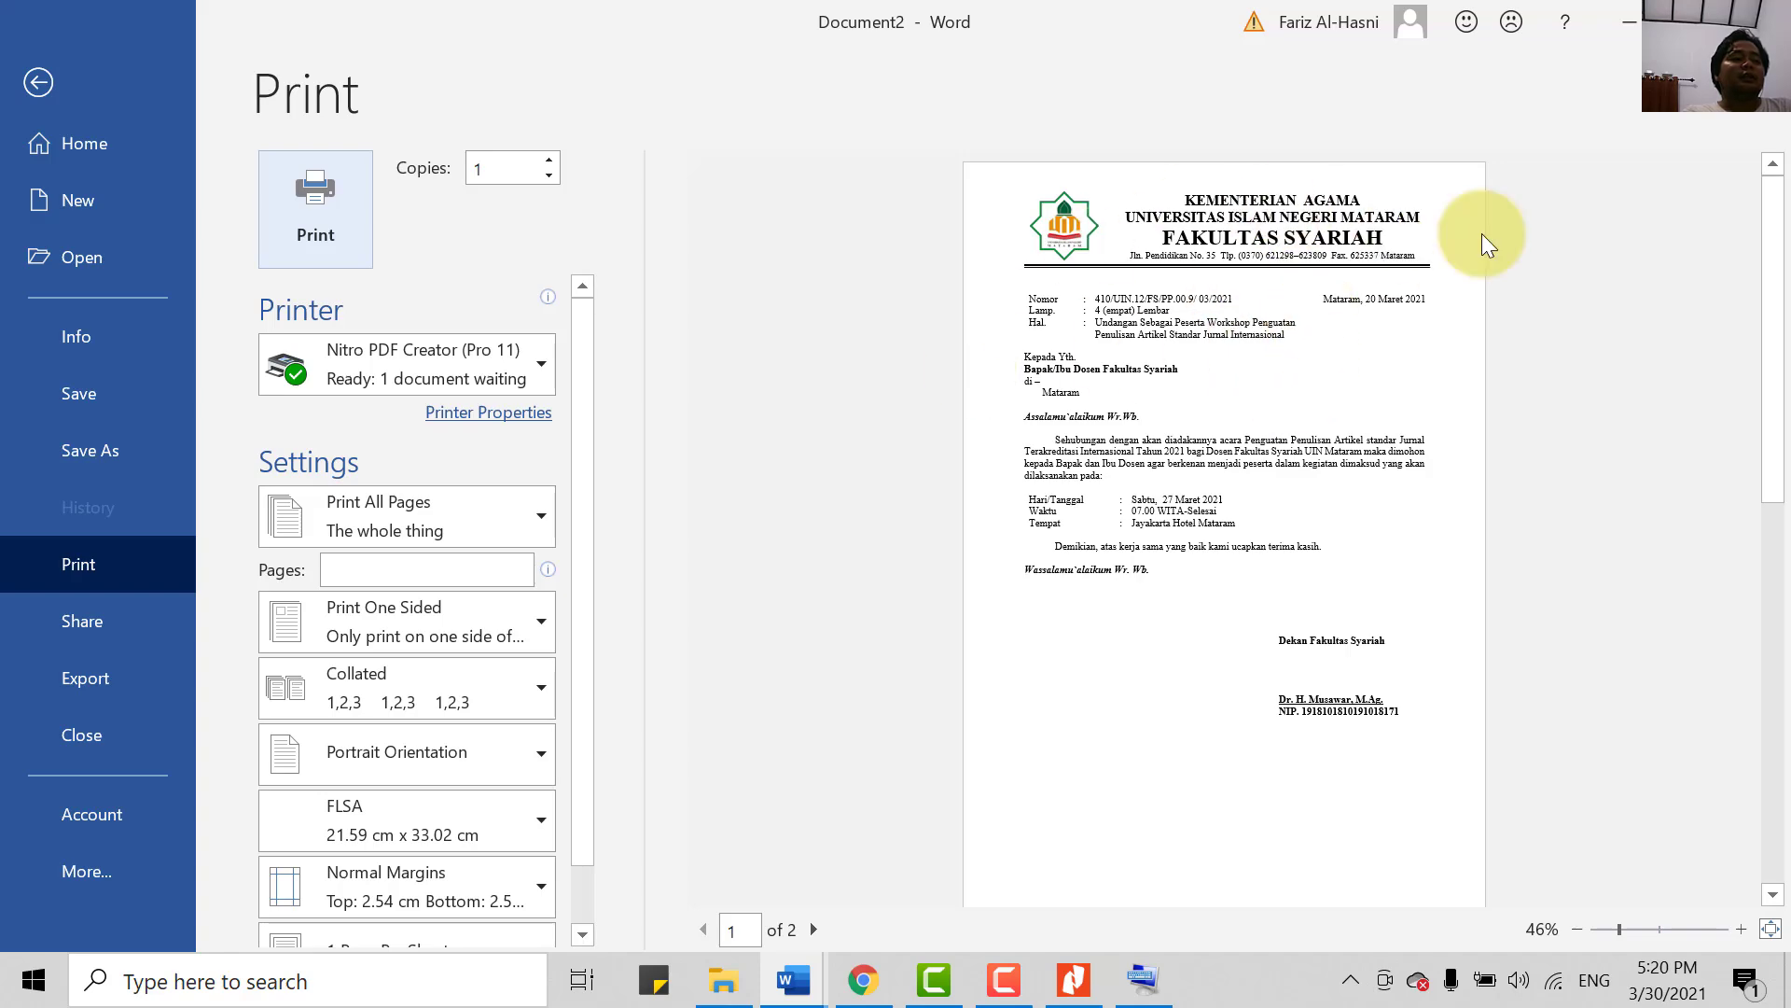
pyautogui.click(38, 83)
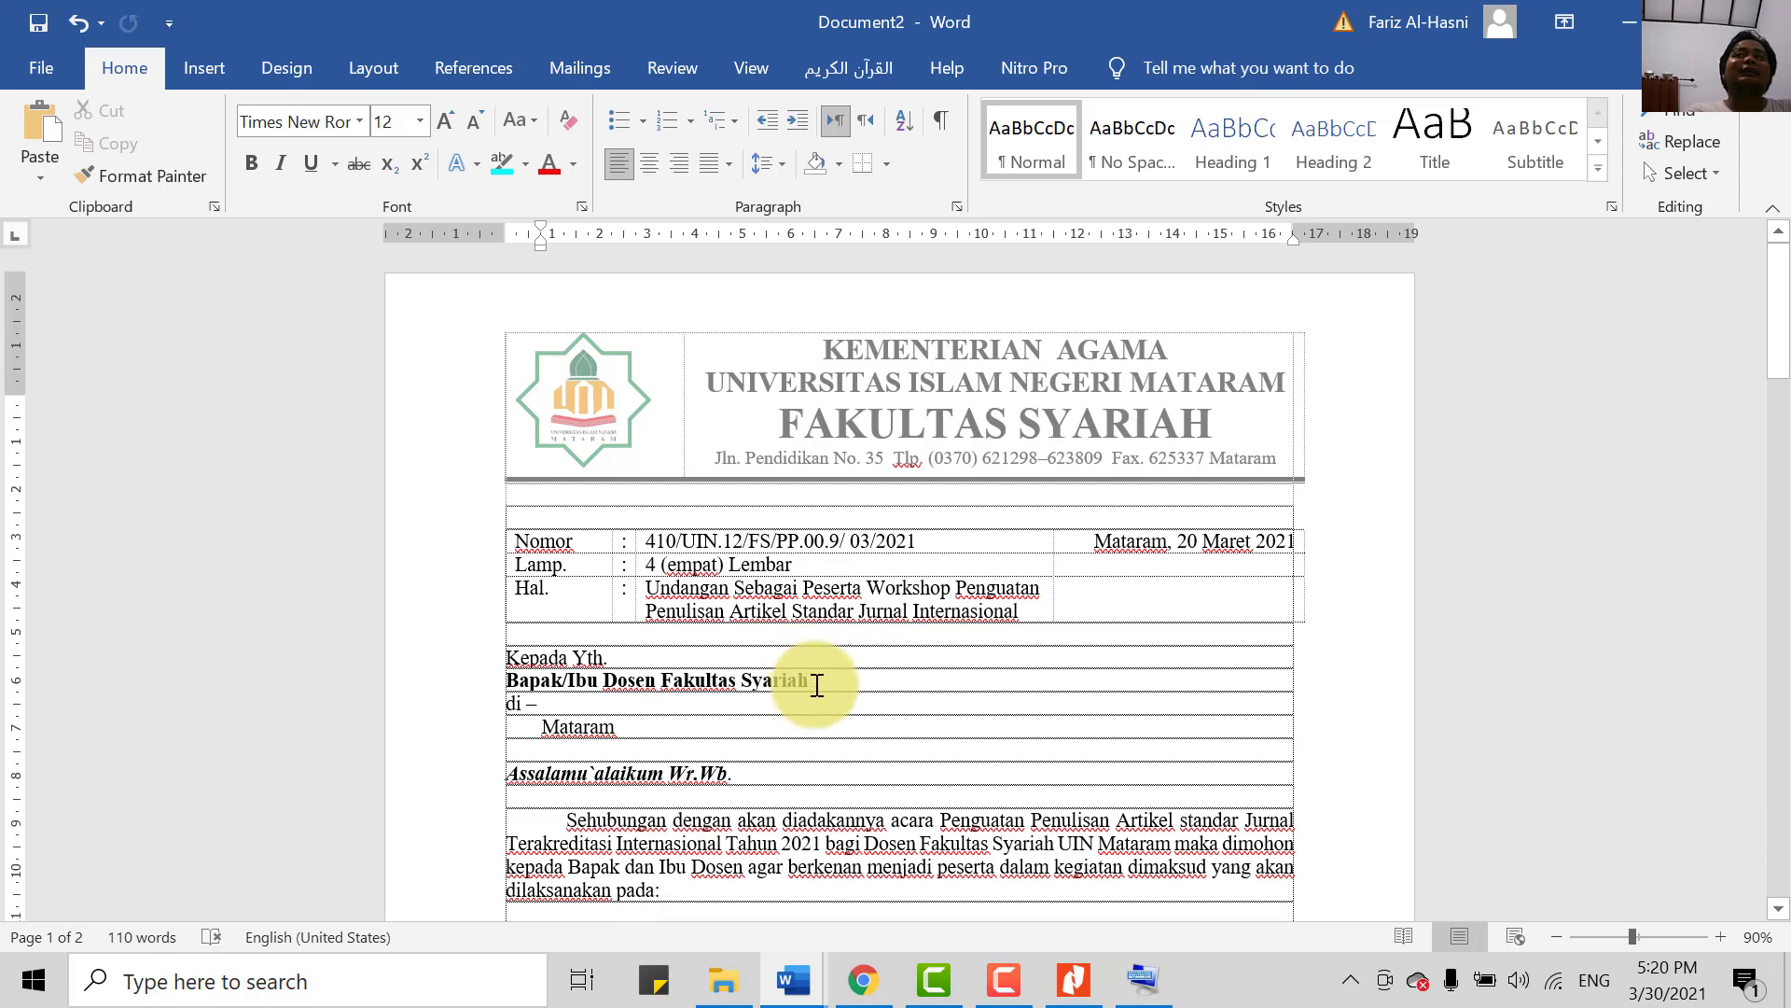
pyautogui.scroll(-4, 784, 668)
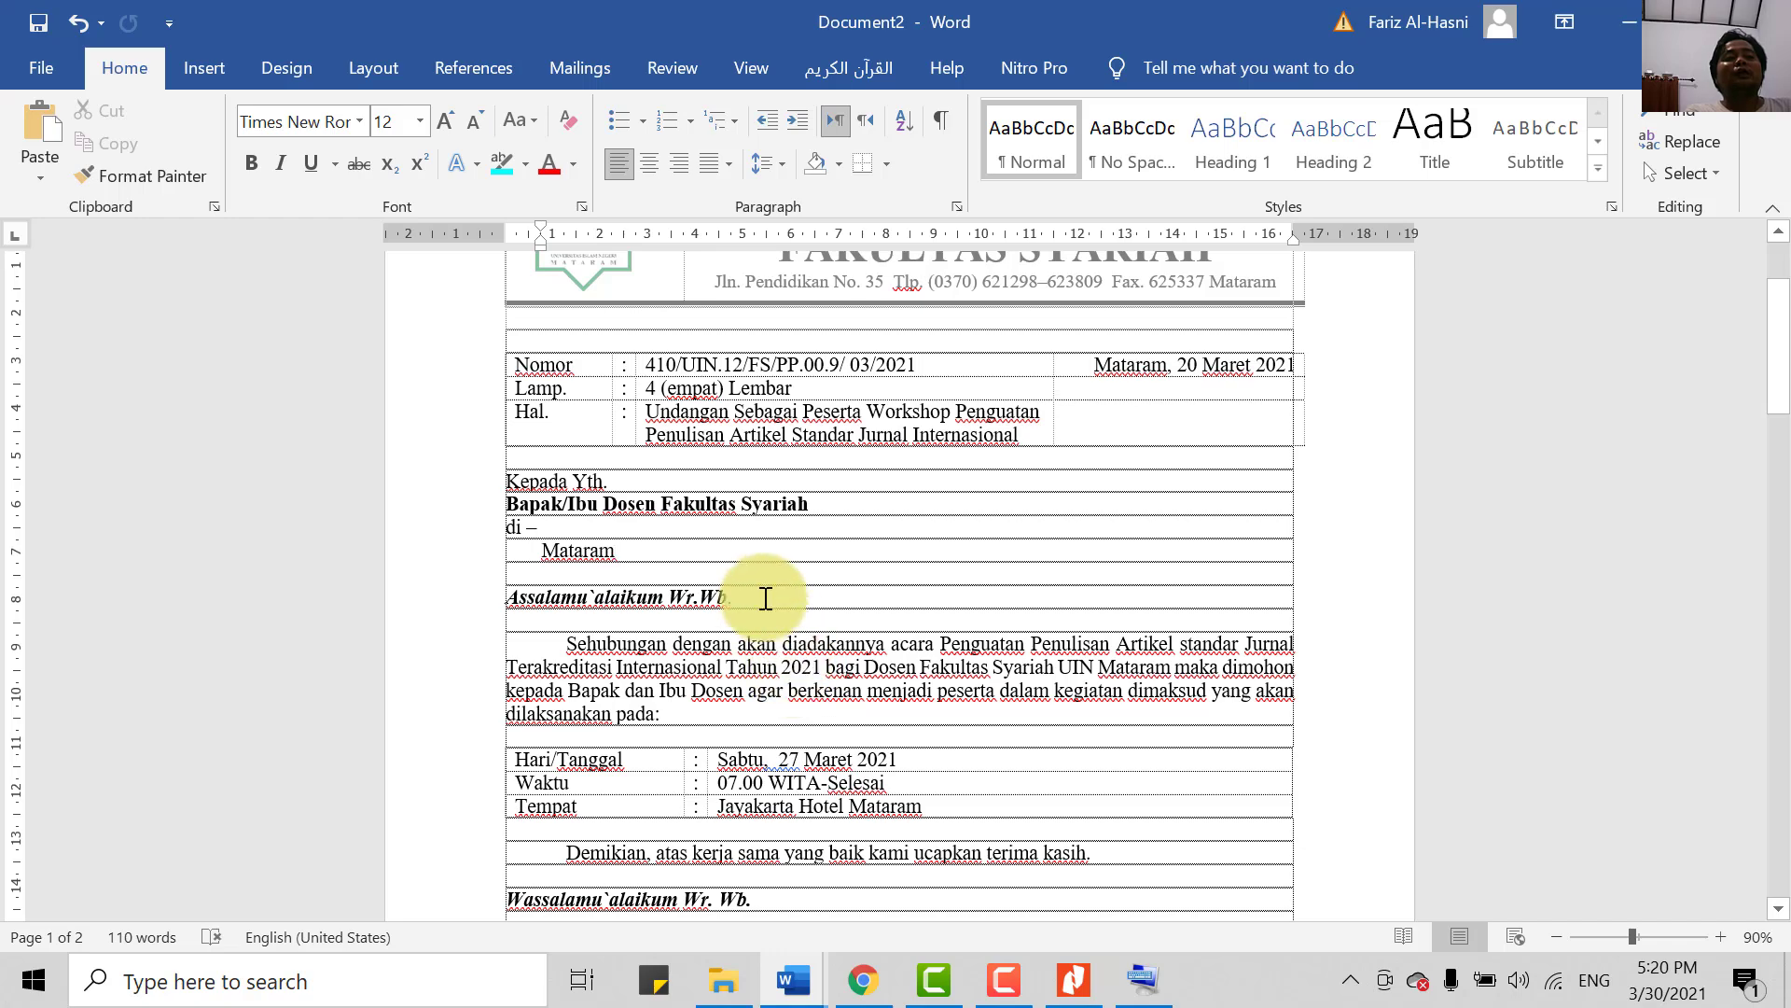
pyautogui.scroll(1, 801, 615)
pyautogui.scroll(-4, 820, 640)
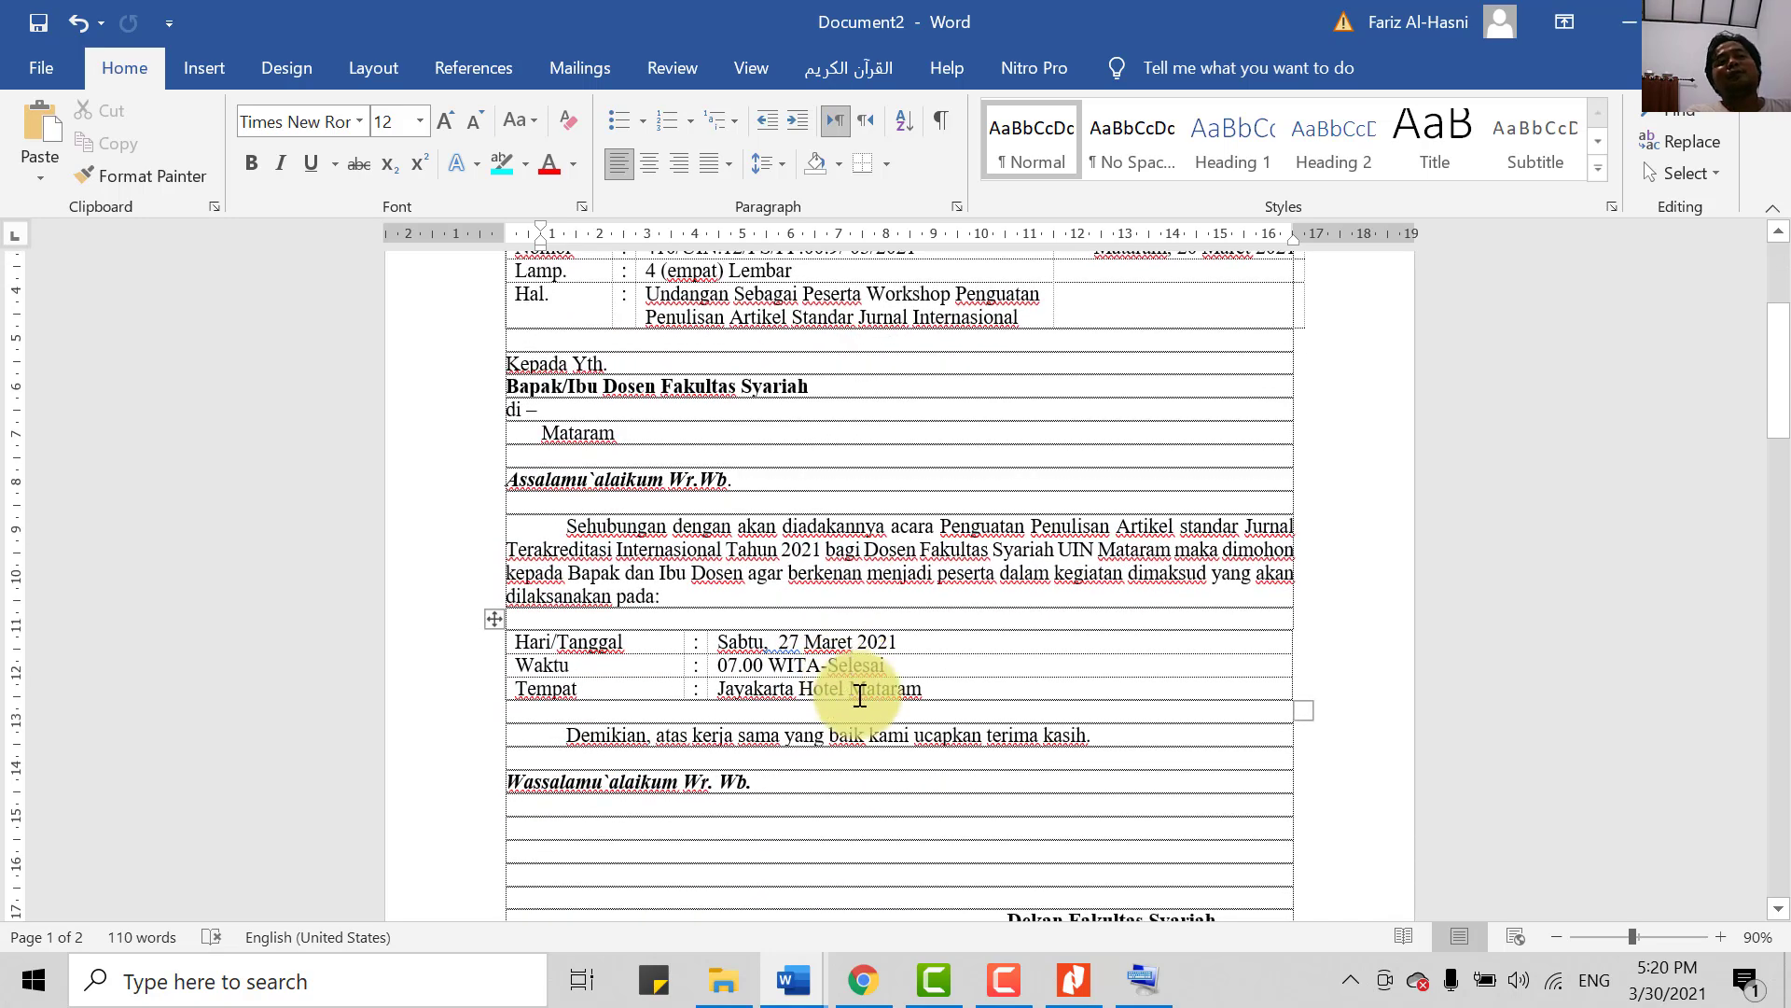
pyautogui.scroll(-10, 797, 737)
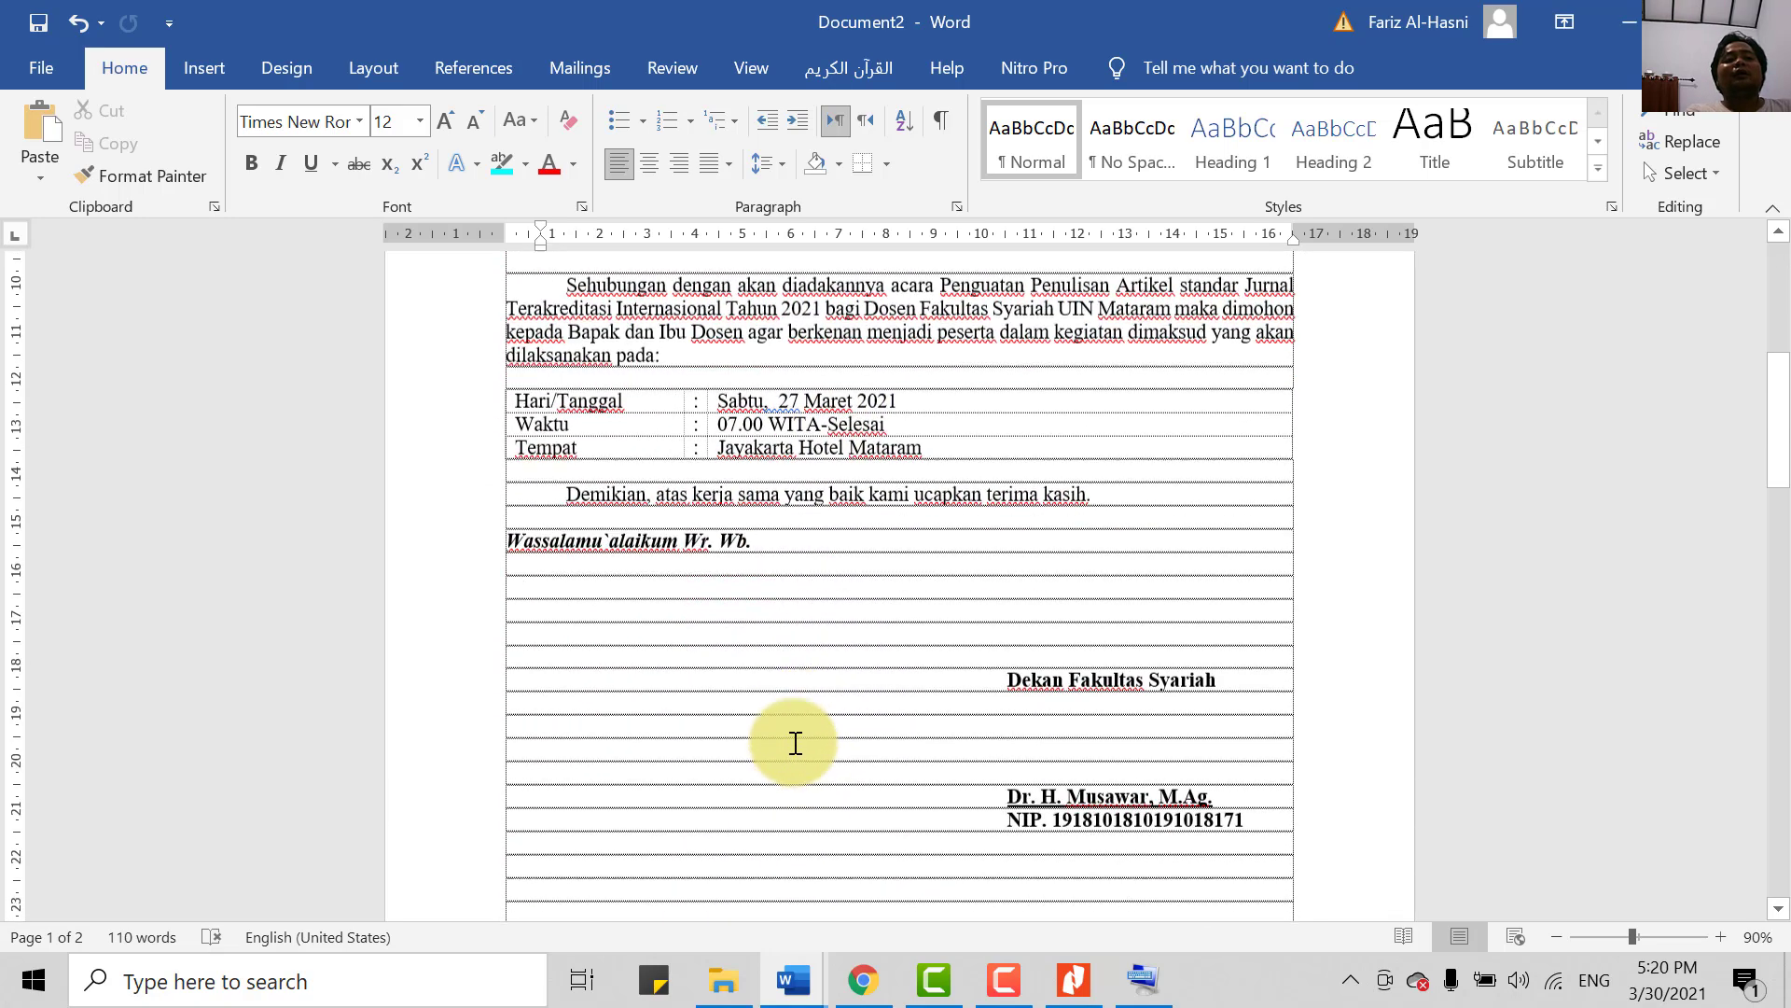
pyautogui.scroll(-12, 771, 799)
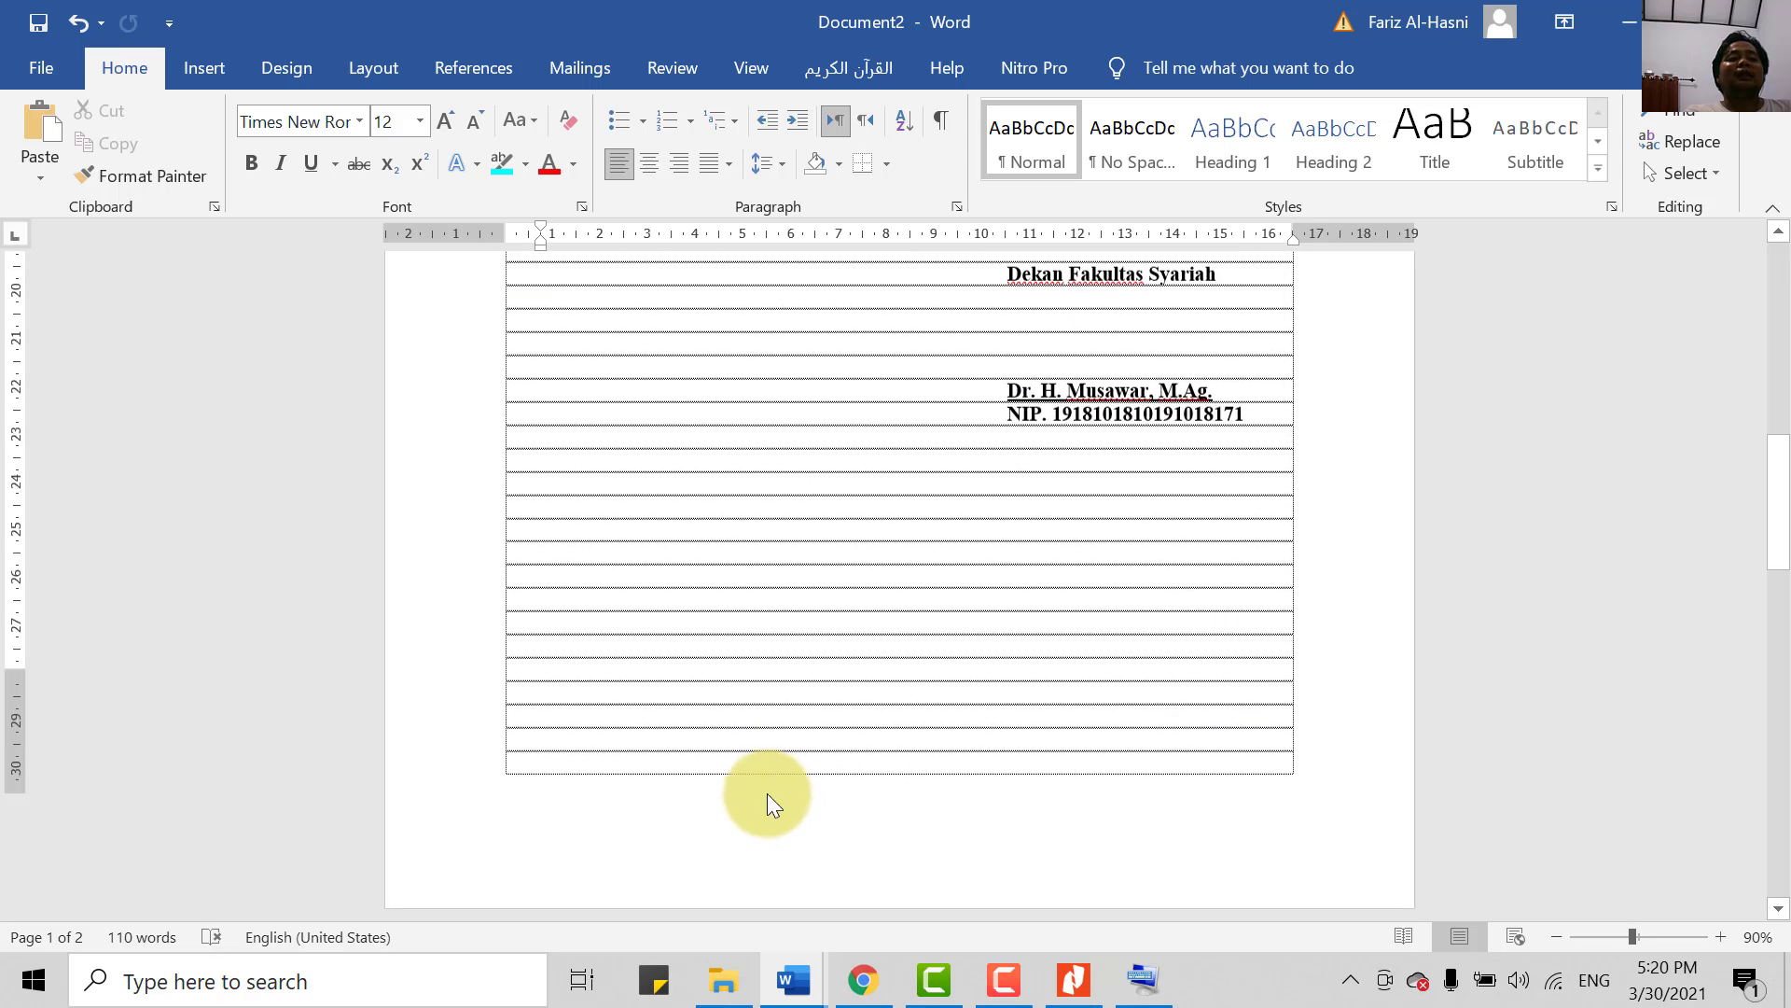
pyautogui.scroll(-3, 698, 736)
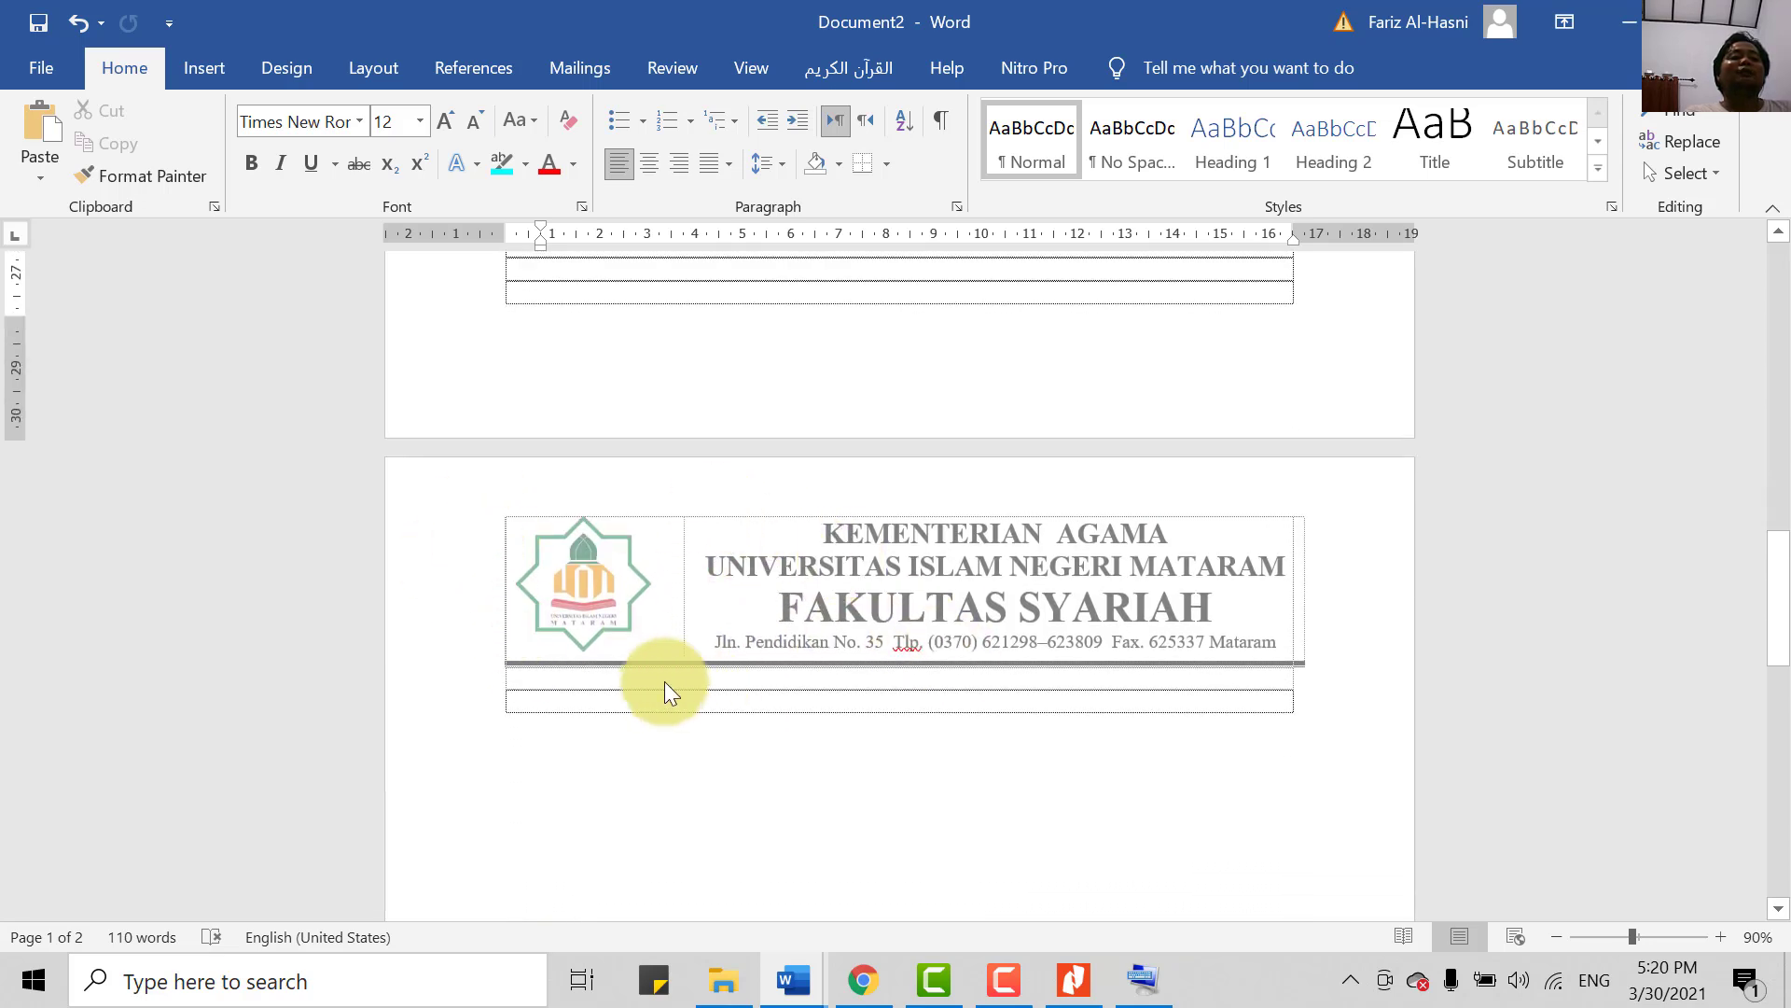
pyautogui.click(611, 701)
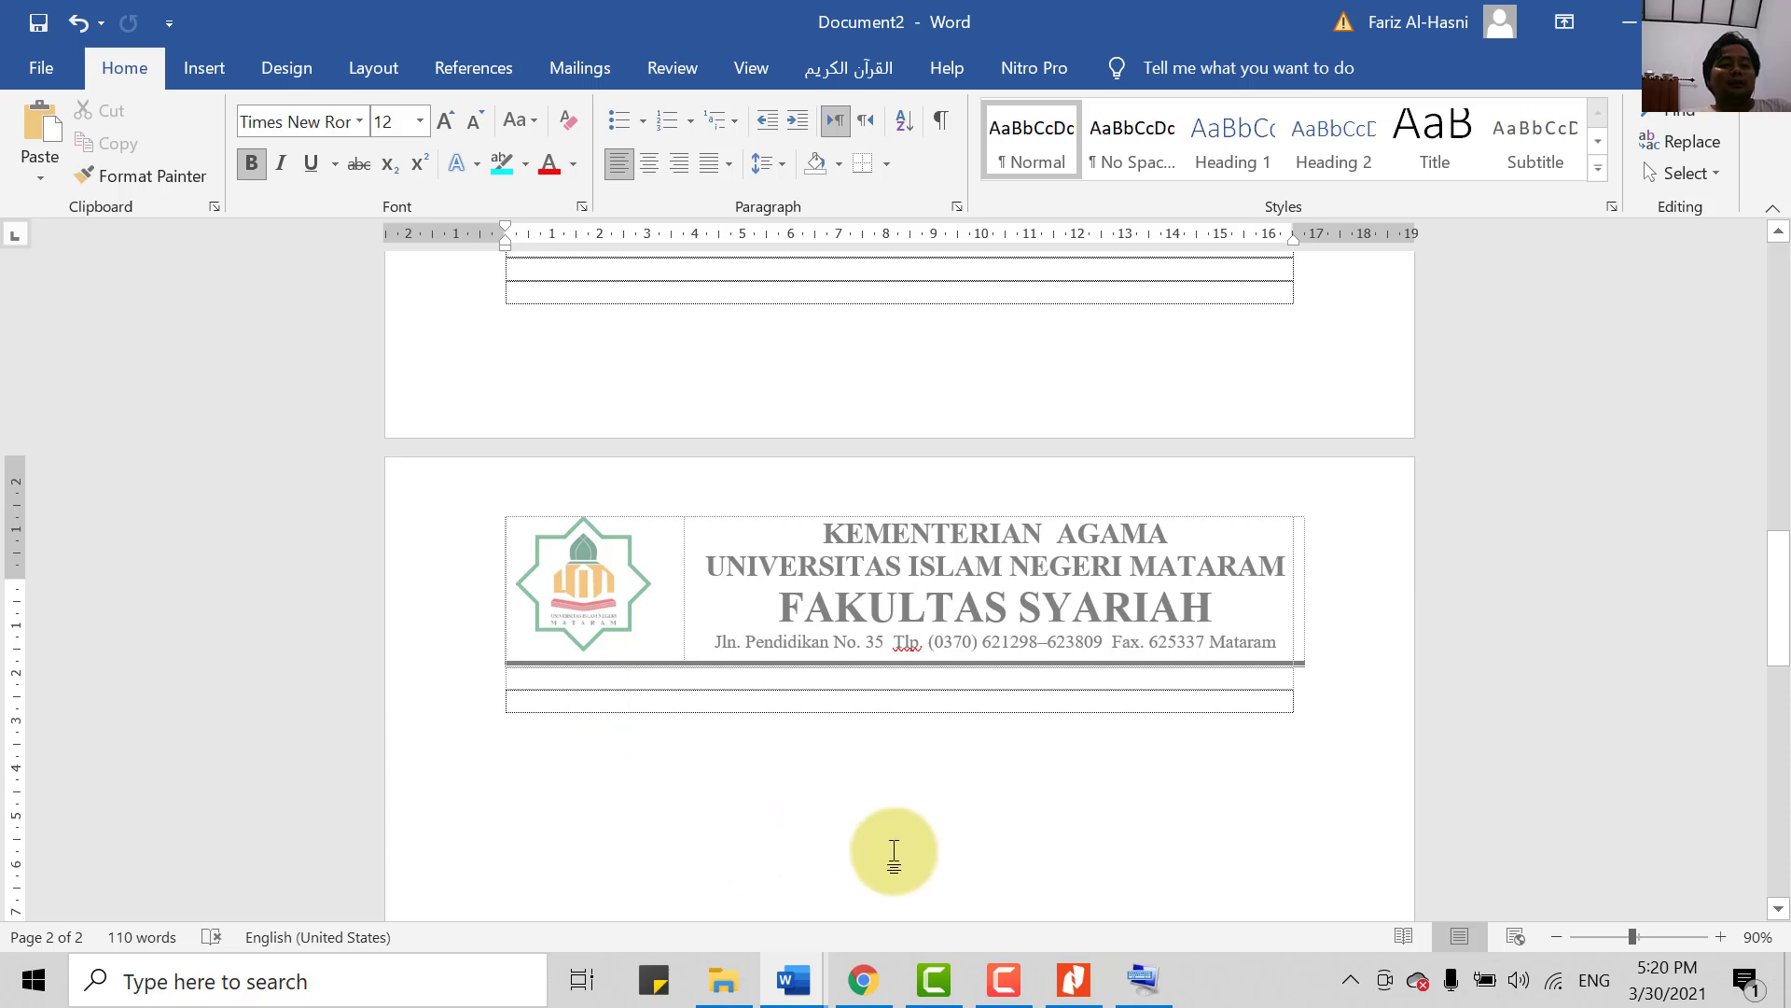
pyautogui.keyDown('ctrl'); pyautogui.scroll(-6, 875, 872); pyautogui.keyUp('ctrl')
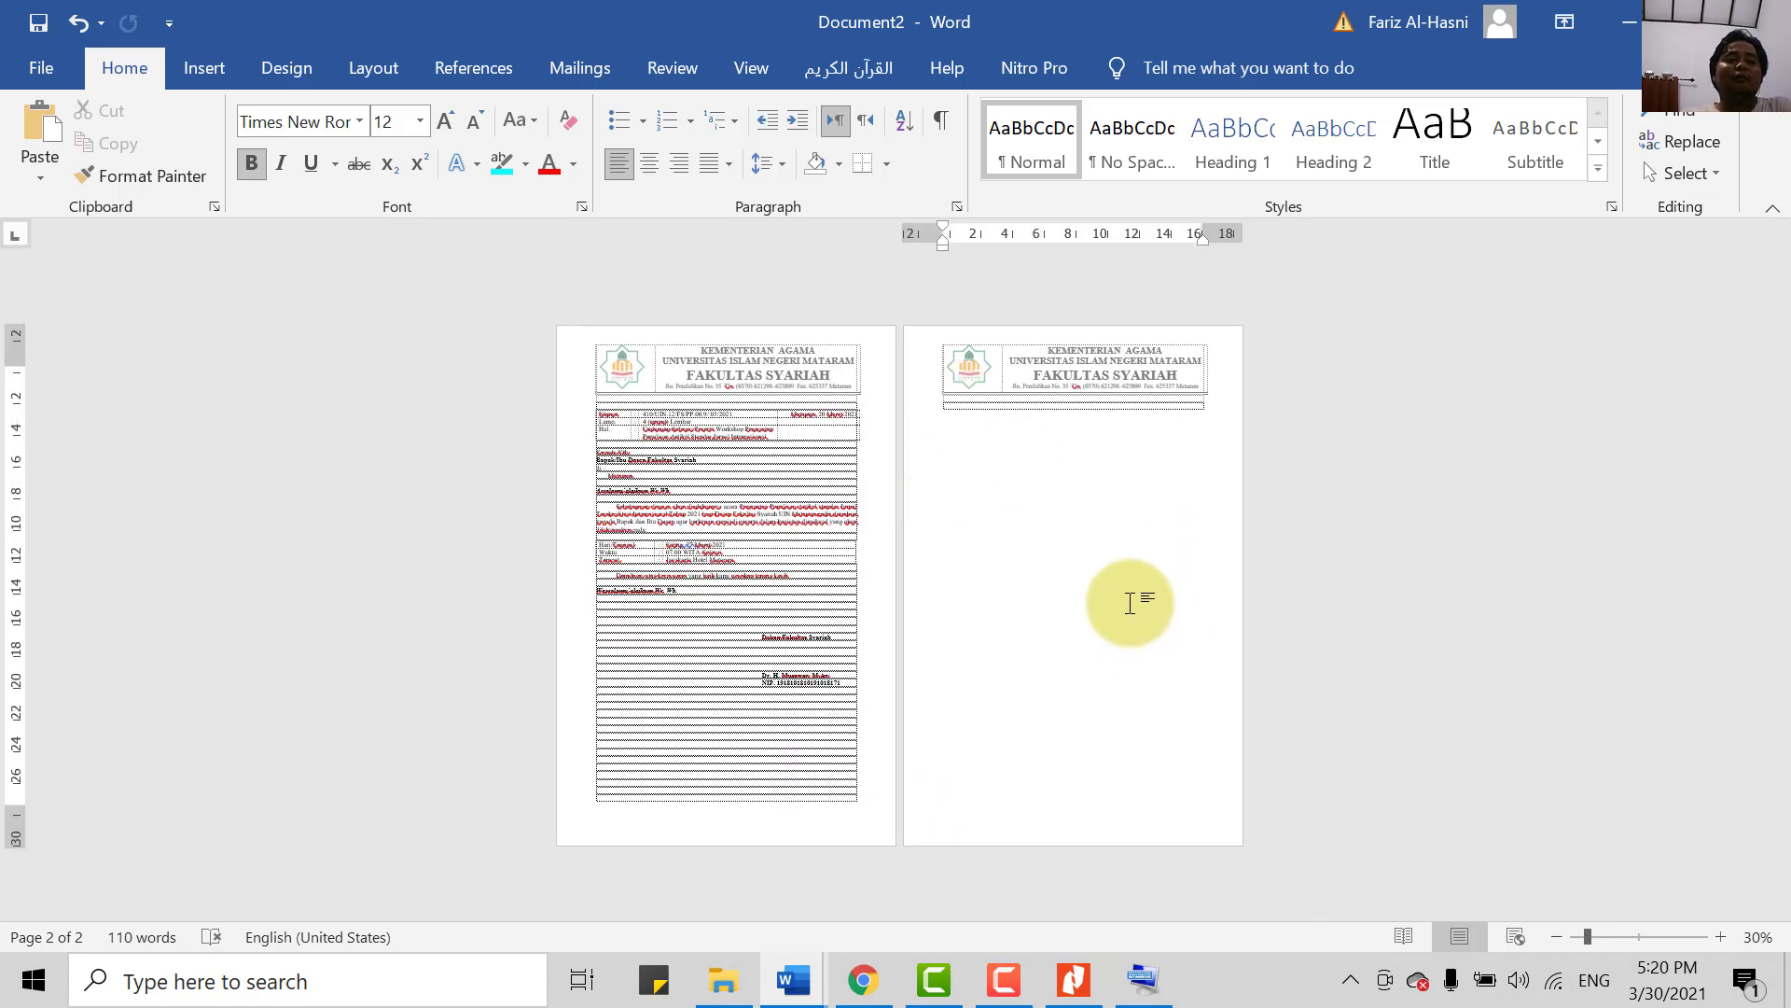
pyautogui.press('Return')
pyautogui.press('Return')
pyautogui.press('Return')
pyautogui.press('Return')
pyautogui.press('Return')
pyautogui.press('Return')
pyautogui.press('Return')
pyautogui.press('Return')
pyautogui.press('Return')
pyautogui.press('Return')
pyautogui.press('Return')
pyautogui.press('Return')
pyautogui.press('Return')
pyautogui.press('Return')
pyautogui.press('Return')
pyautogui.press('Return')
pyautogui.press('Return')
pyautogui.press('Return')
pyautogui.press('Return')
pyautogui.press('Return')
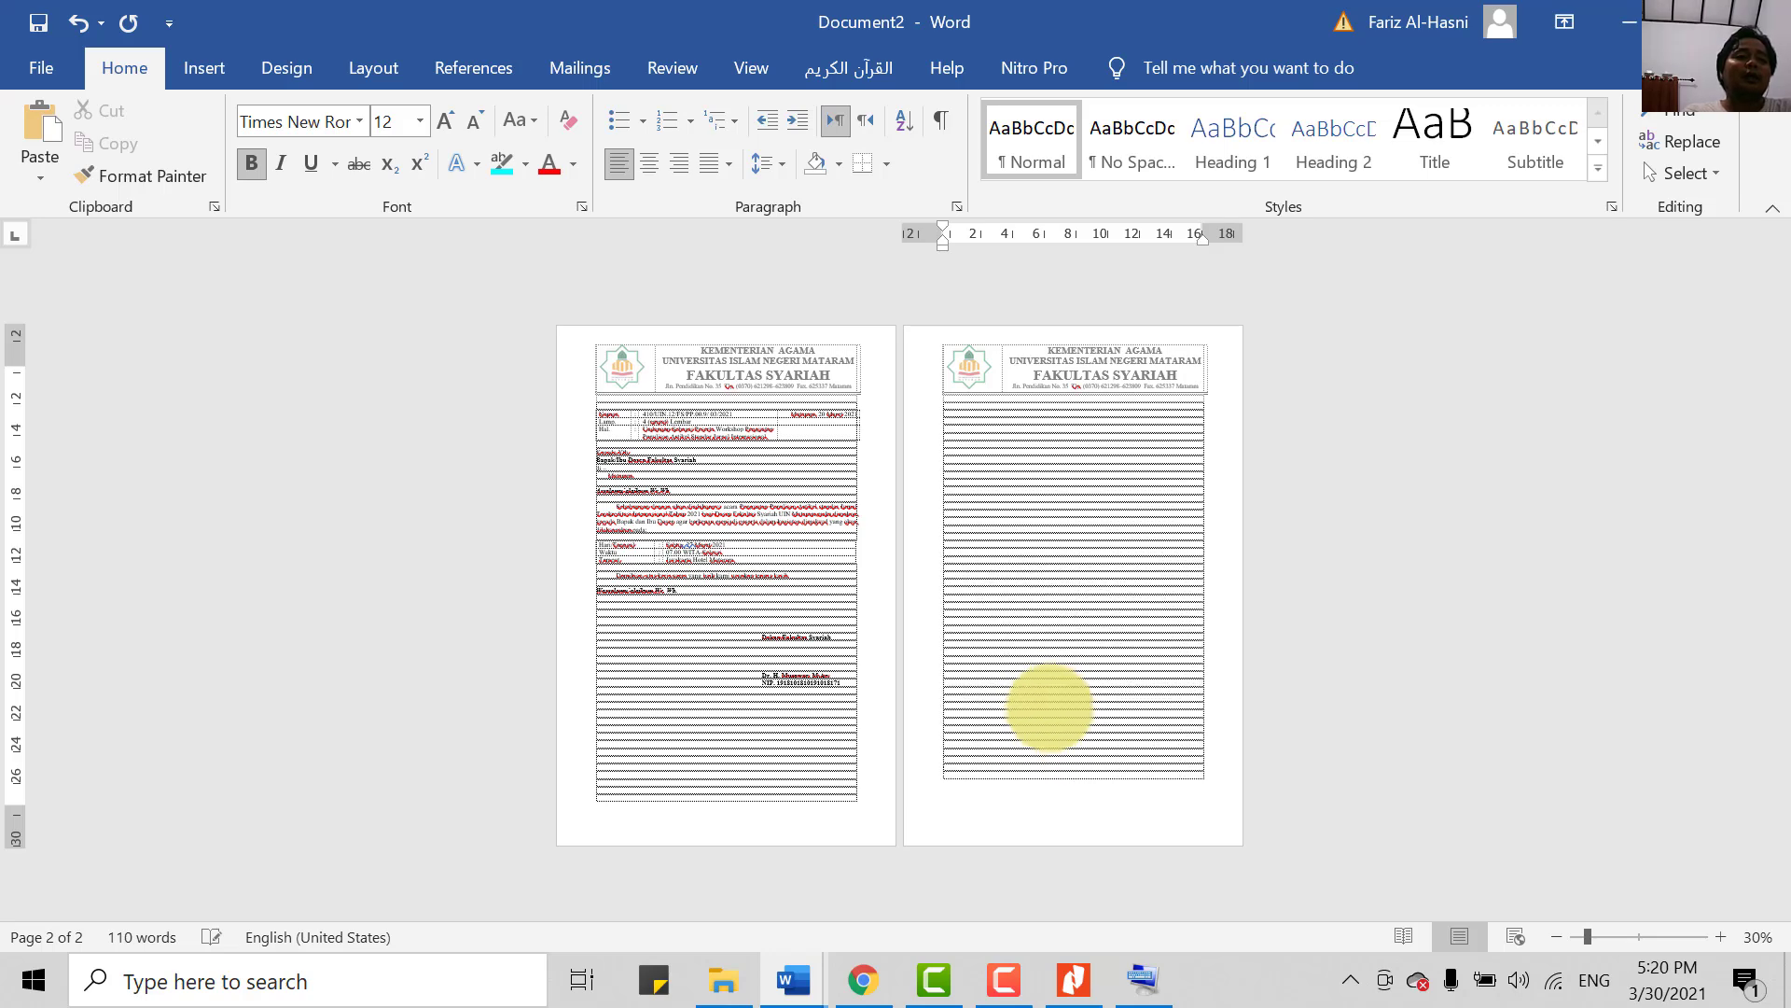
pyautogui.press('Return')
pyautogui.press('Return')
pyautogui.press('Return')
pyautogui.press('Return')
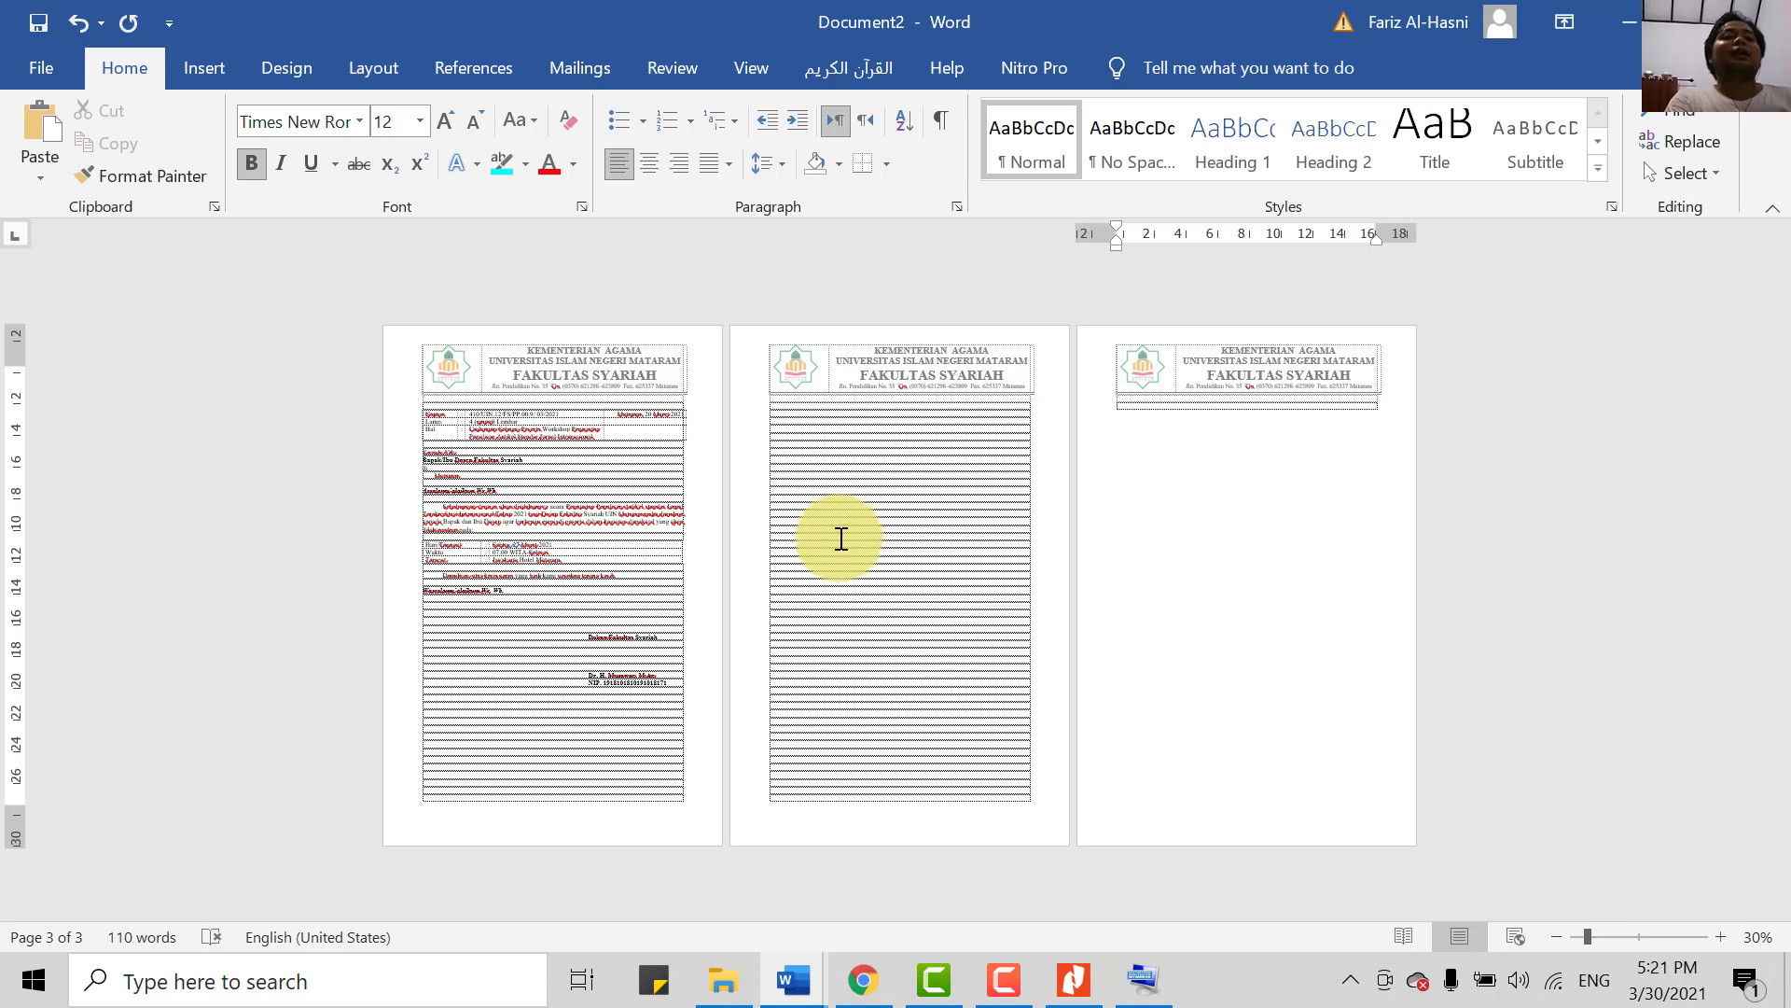
pyautogui.hotkey('ctrl', 'z')
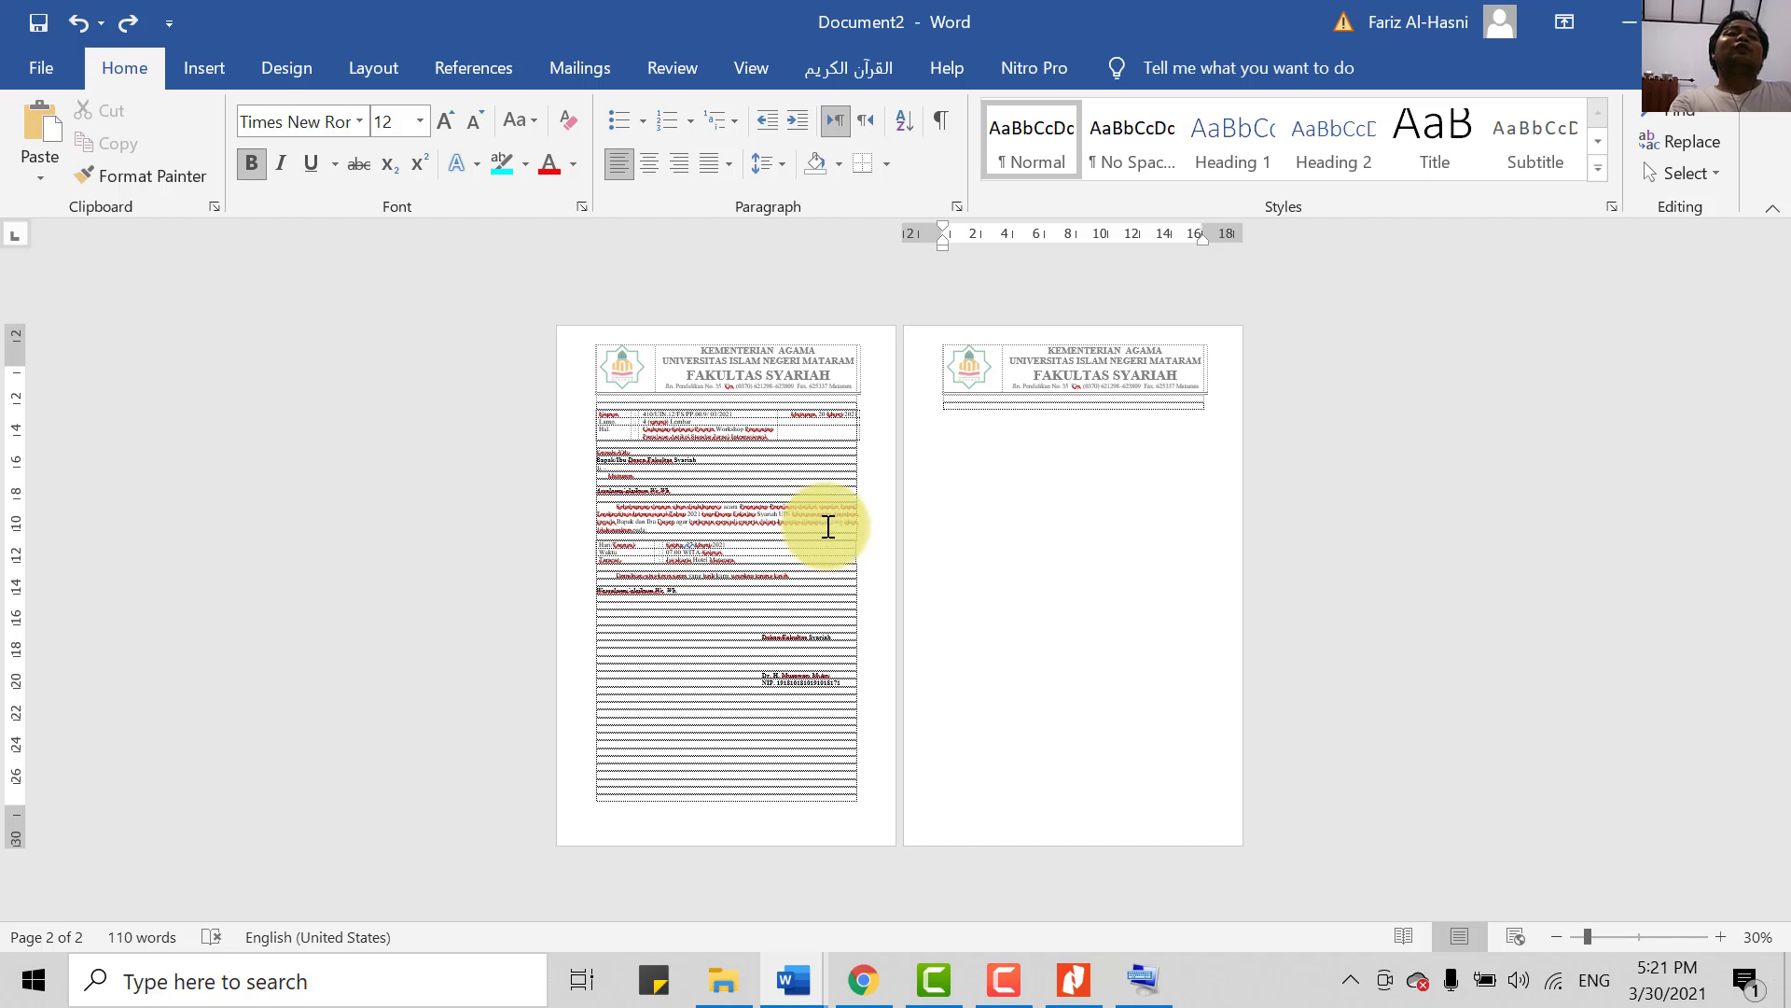
pyautogui.hotkey('ctrl', 'z')
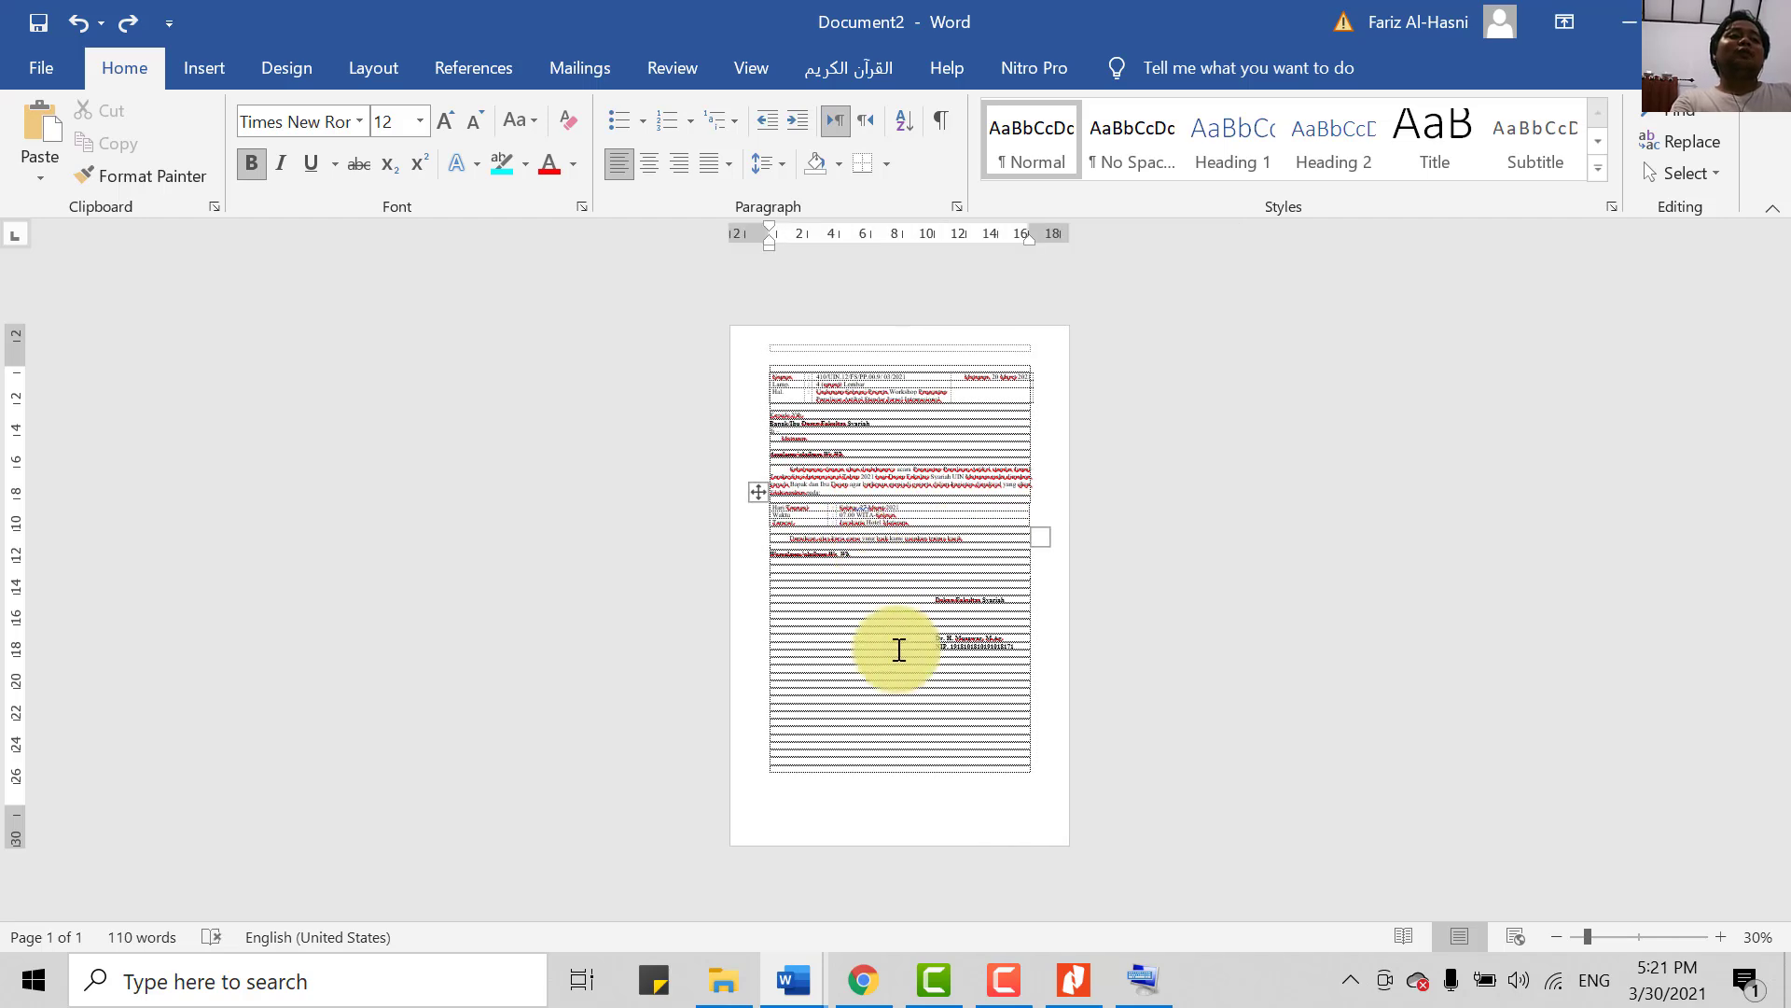
pyautogui.click(103, 20)
pyautogui.click(129, 21)
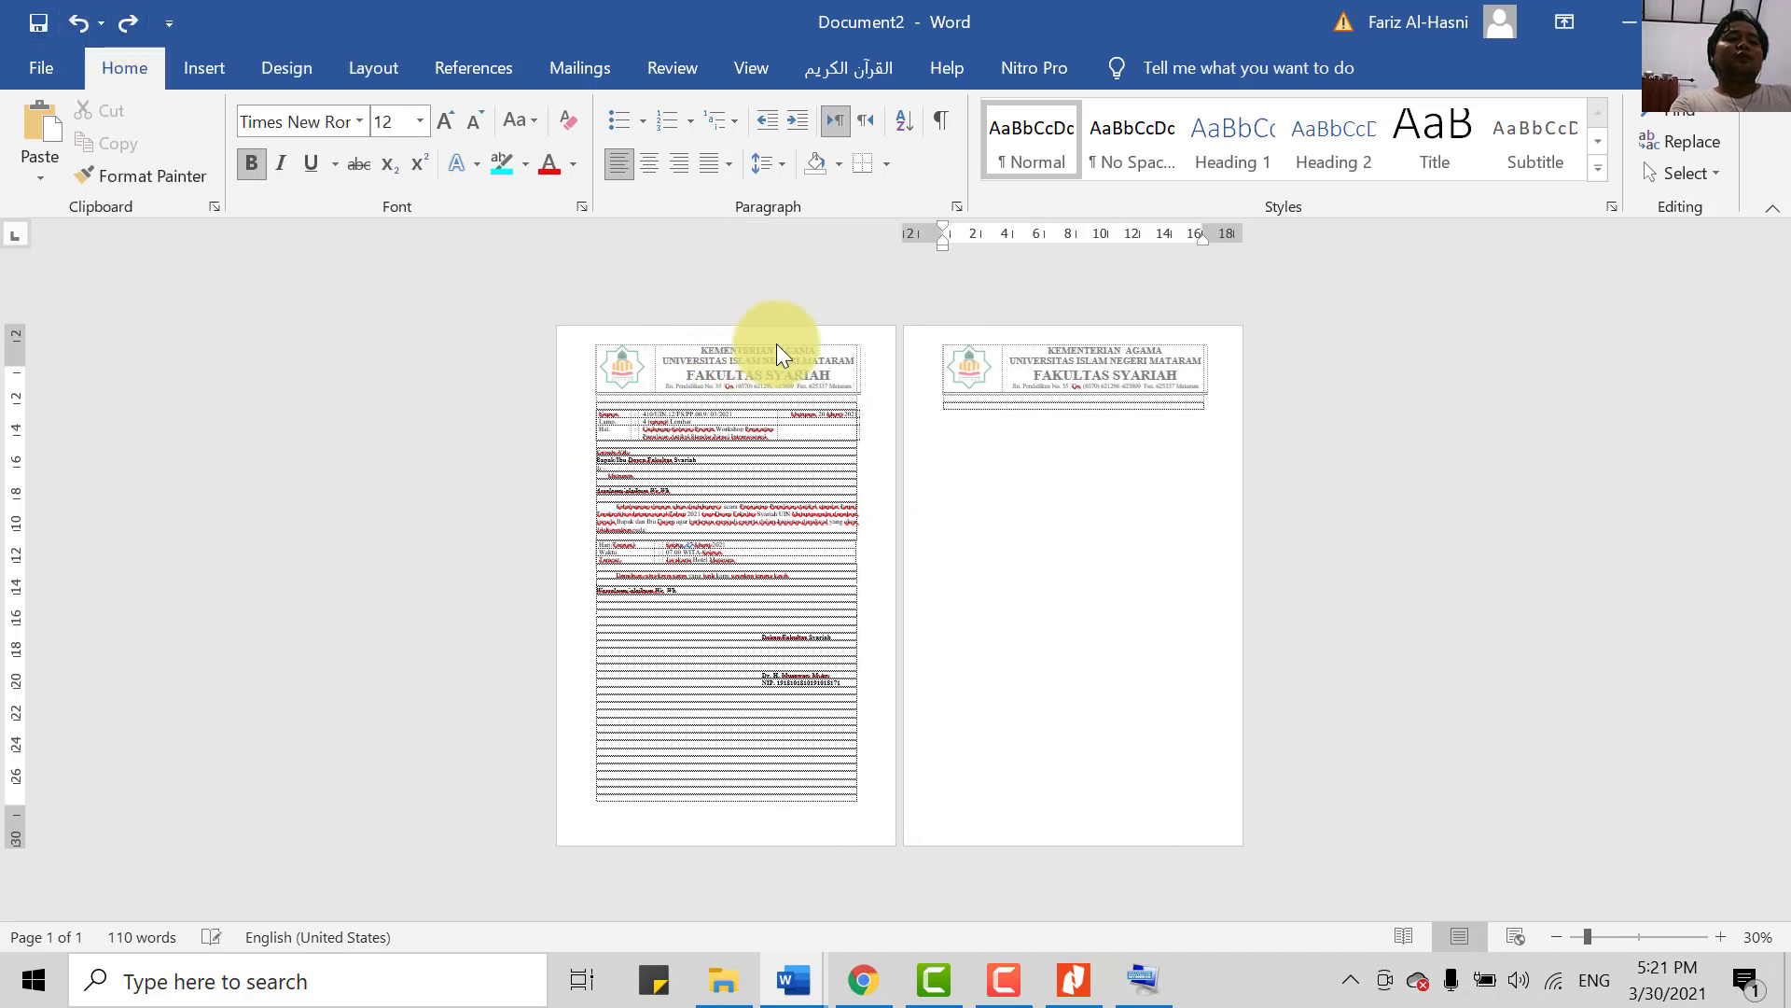
pyautogui.press('BackSpace')
pyautogui.press('BackSpace')
pyautogui.press('BackSpace')
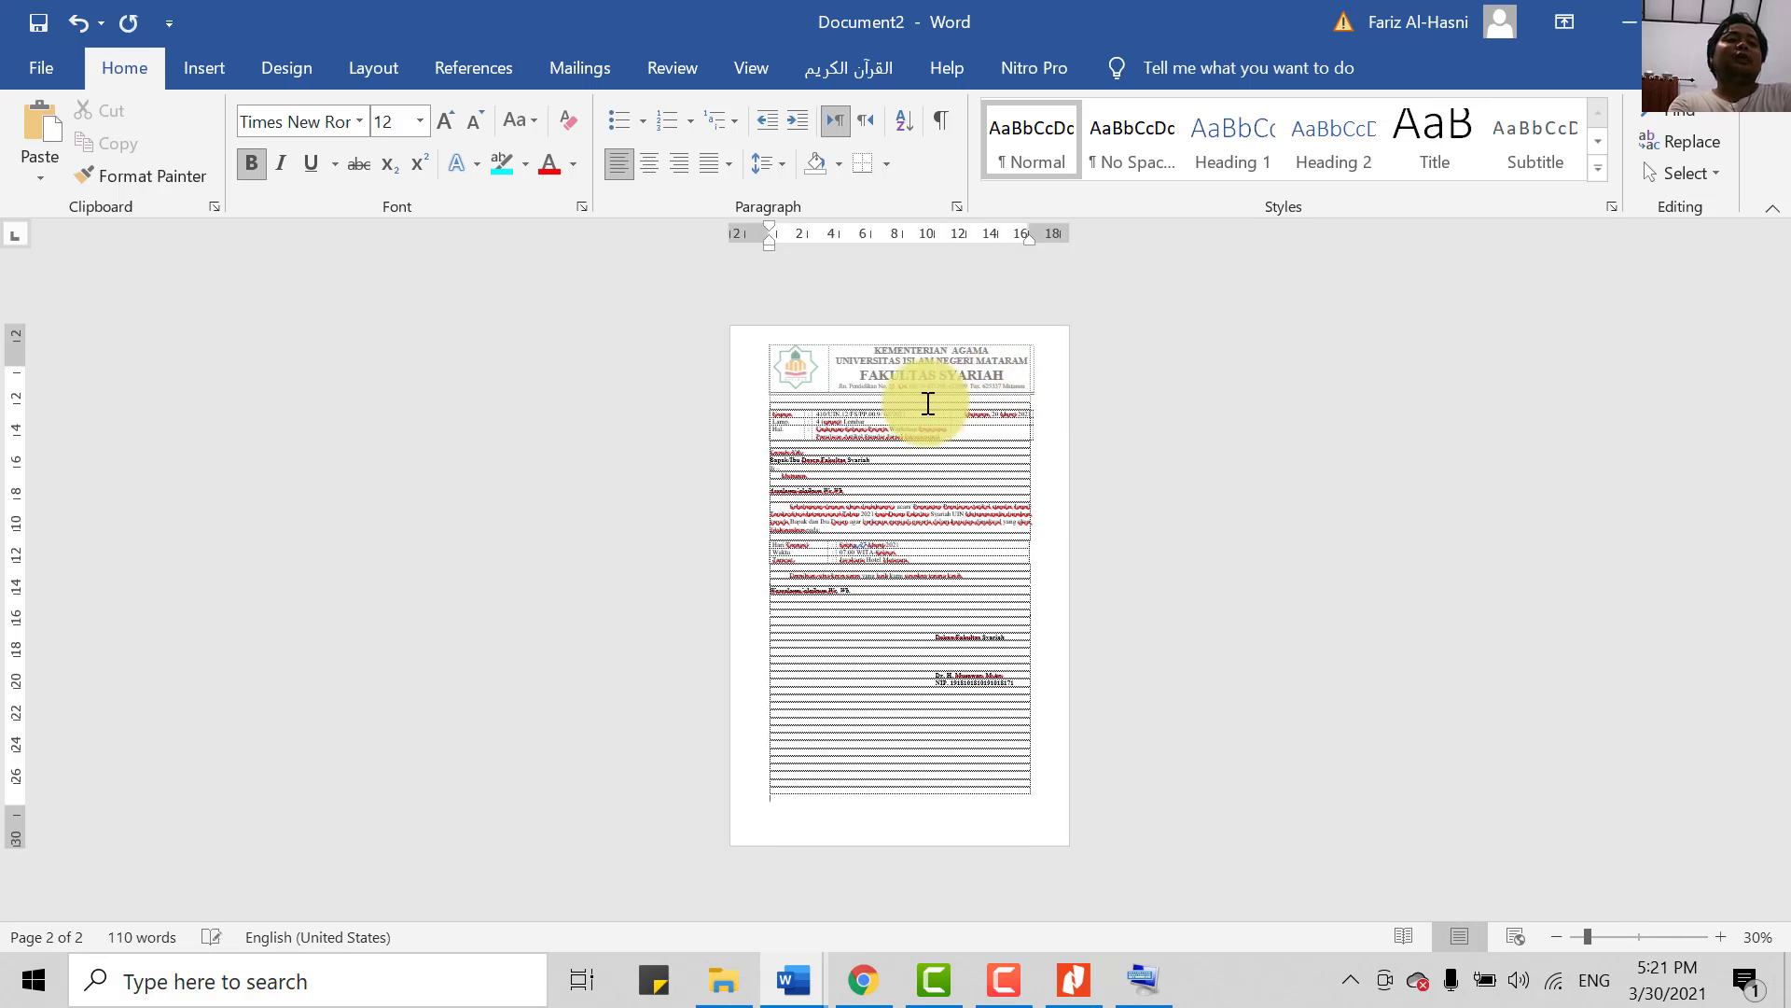
pyautogui.press('BackSpace')
pyautogui.press('Return')
pyautogui.press('Return')
pyautogui.press('Return')
pyautogui.press('Return')
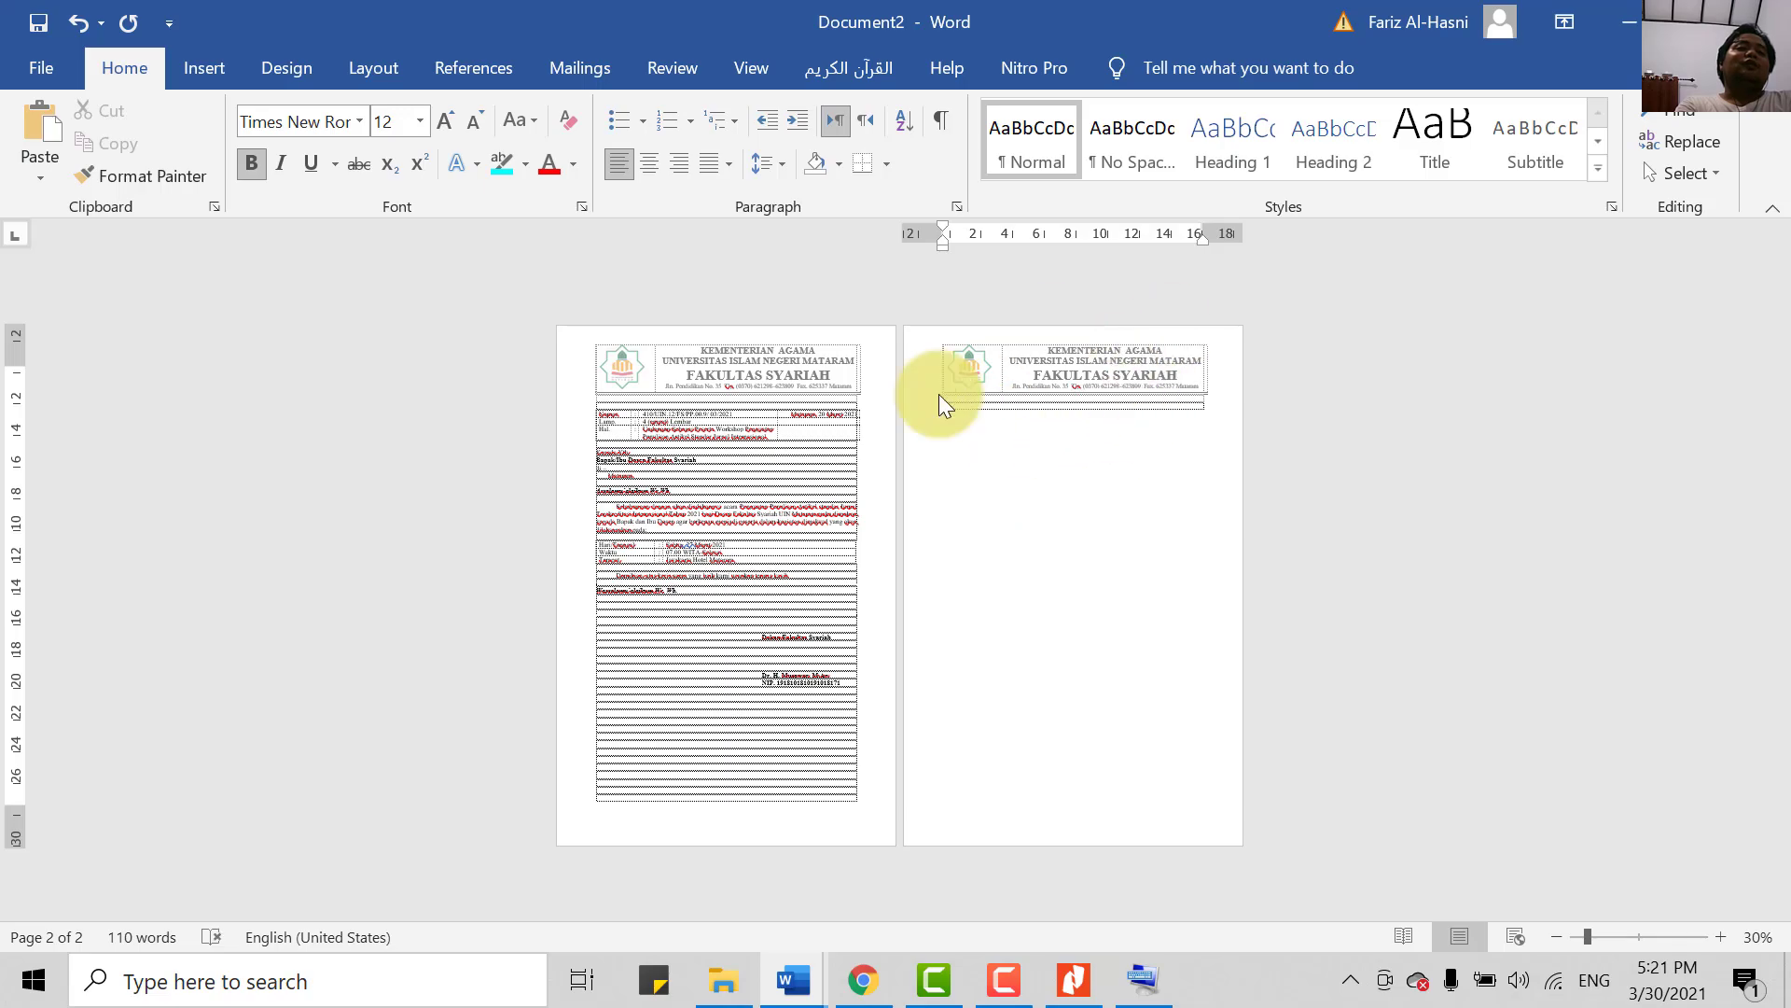
pyautogui.keyDown('ctrl'); pyautogui.scroll(5, 1400, 731); pyautogui.keyUp('ctrl')
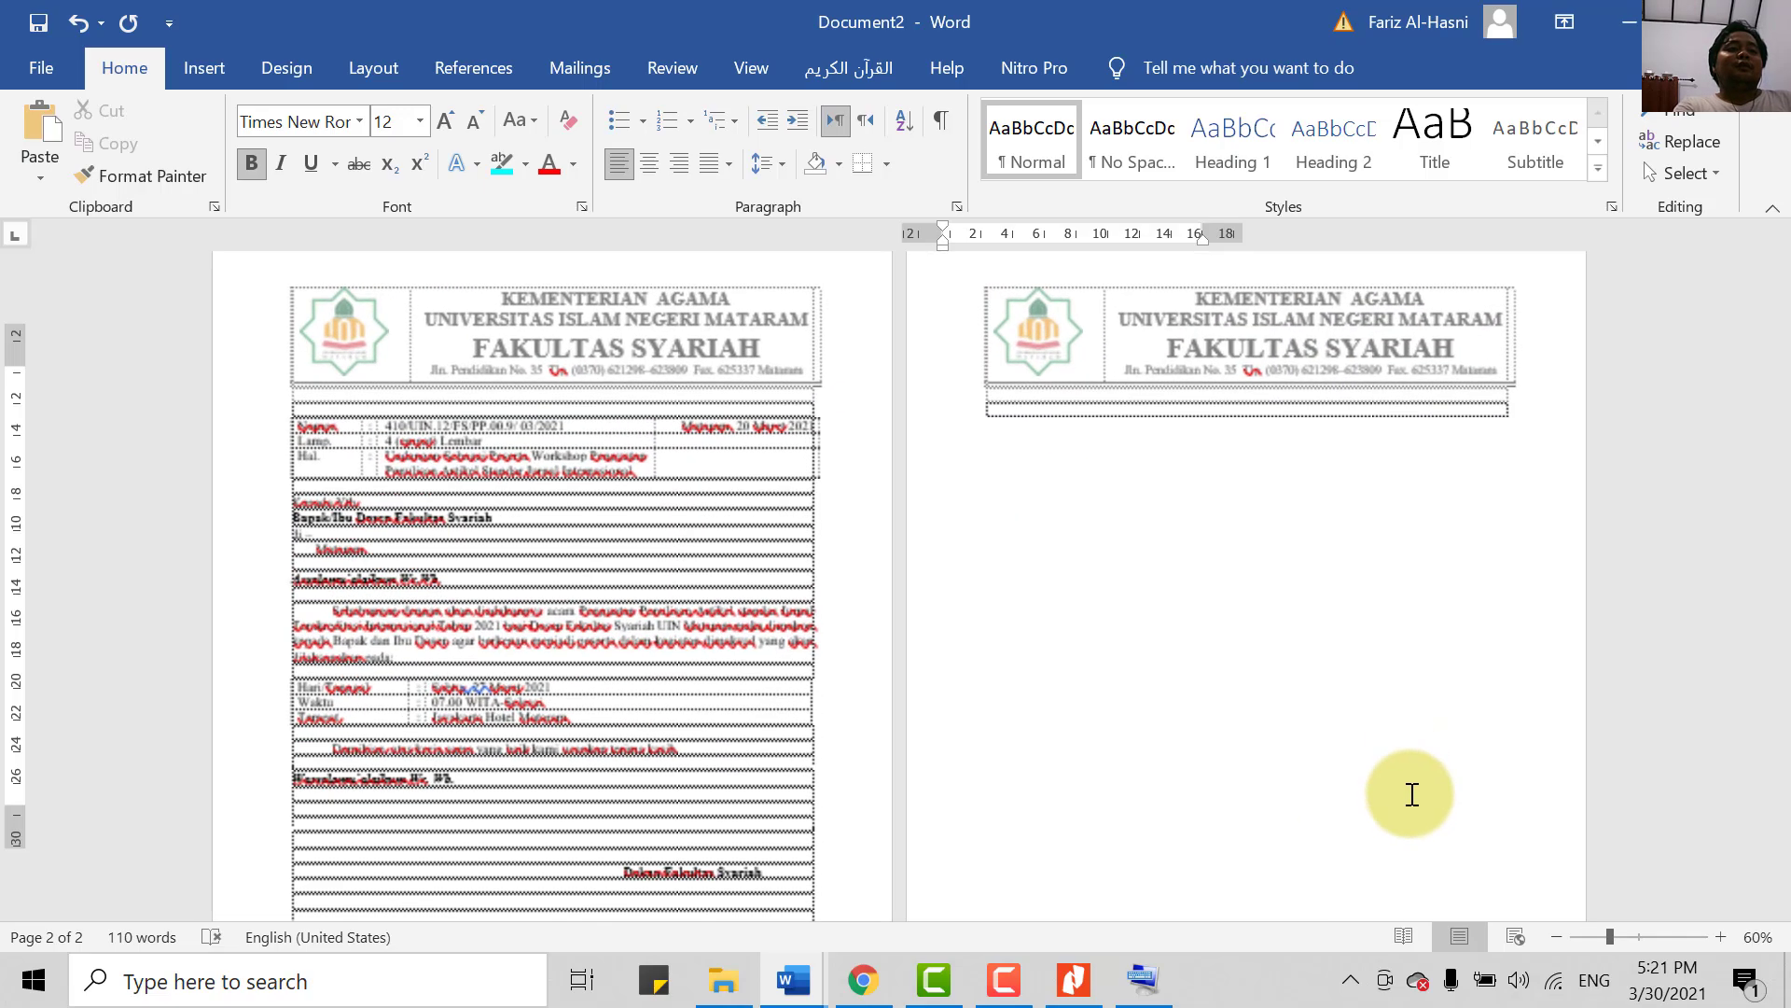
pyautogui.keyDown('ctrl'); pyautogui.scroll(-3, 1418, 807); pyautogui.keyUp('ctrl')
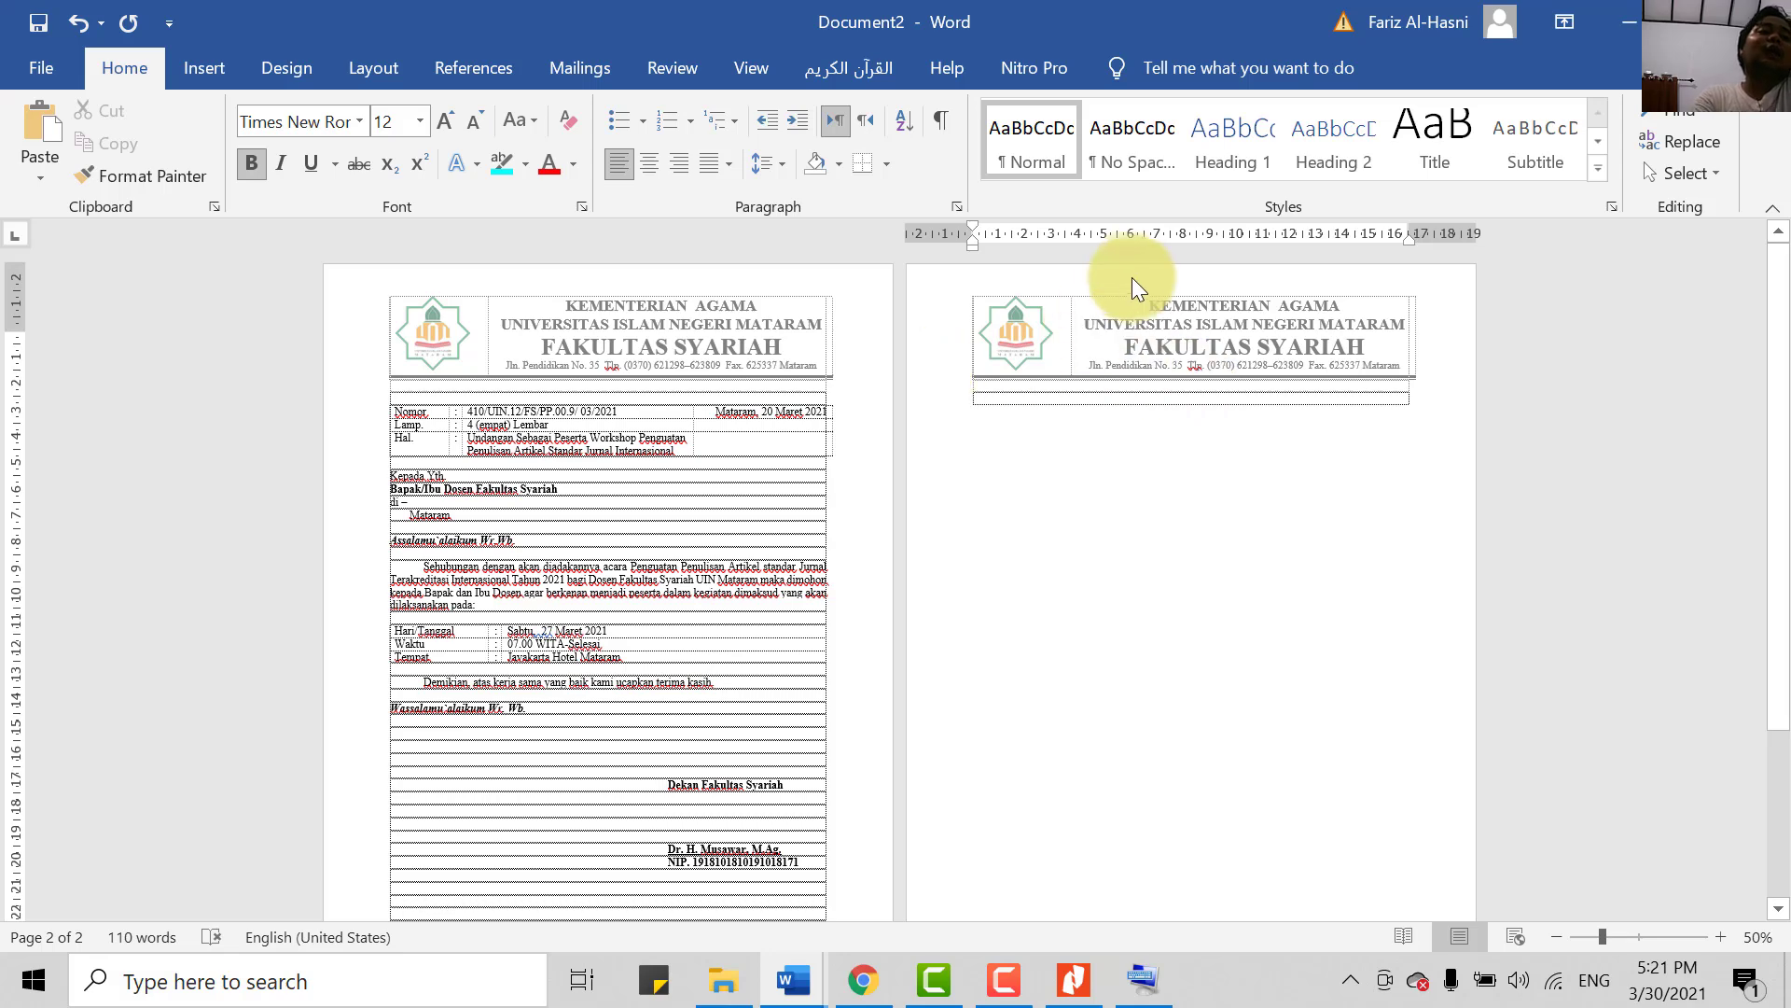
pyautogui.scroll(-1, 1190, 487)
pyautogui.scroll(1, 1020, 495)
pyautogui.scroll(-2, 764, 476)
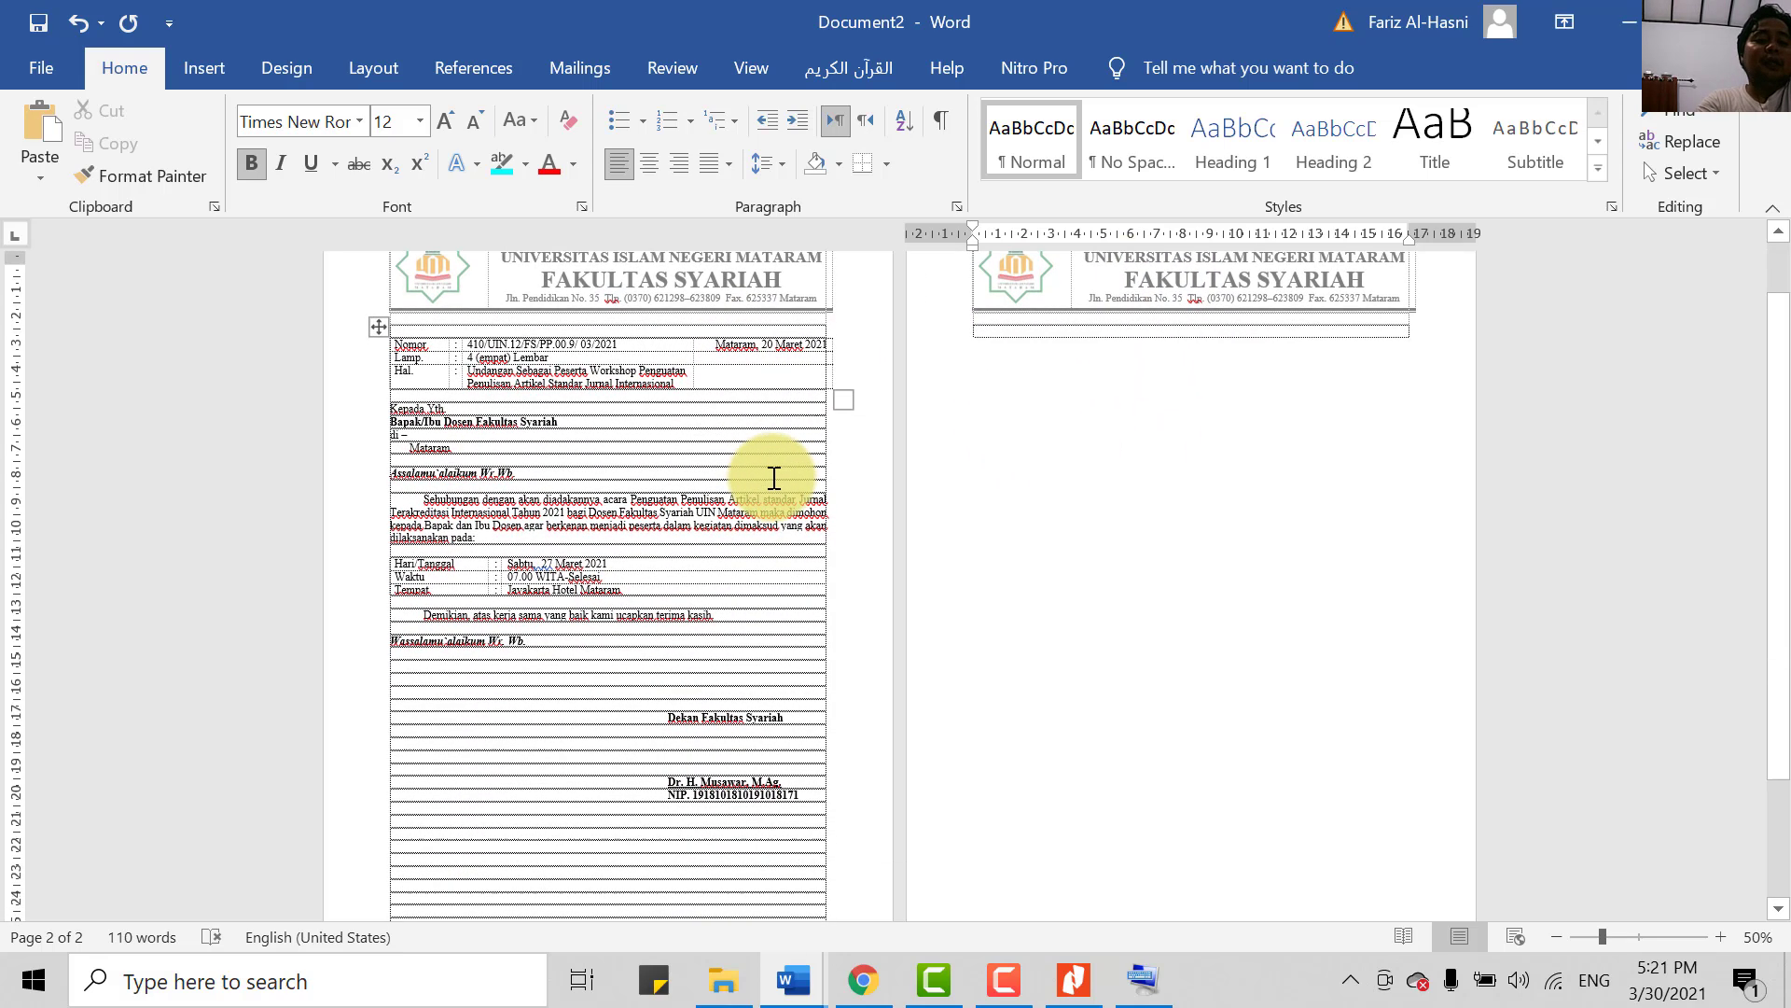
pyautogui.hotkey('ctrl', 'p')
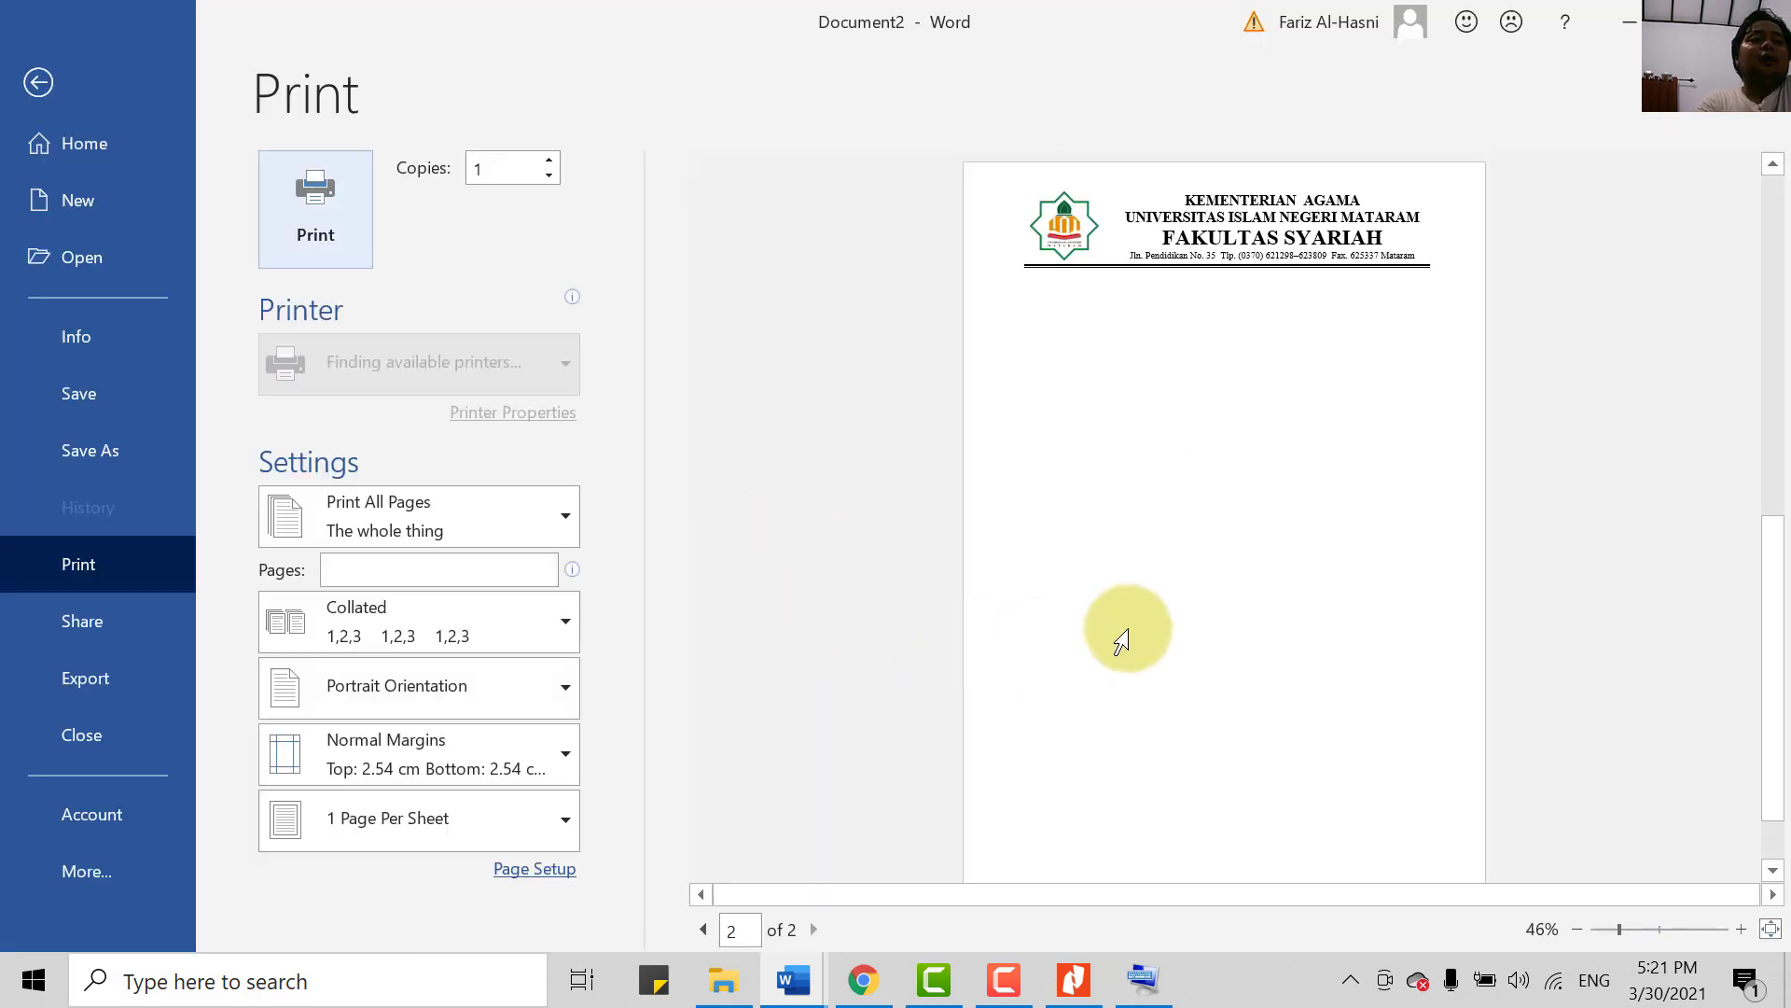
pyautogui.scroll(-1, 1332, 368)
pyautogui.scroll(-5, 1343, 559)
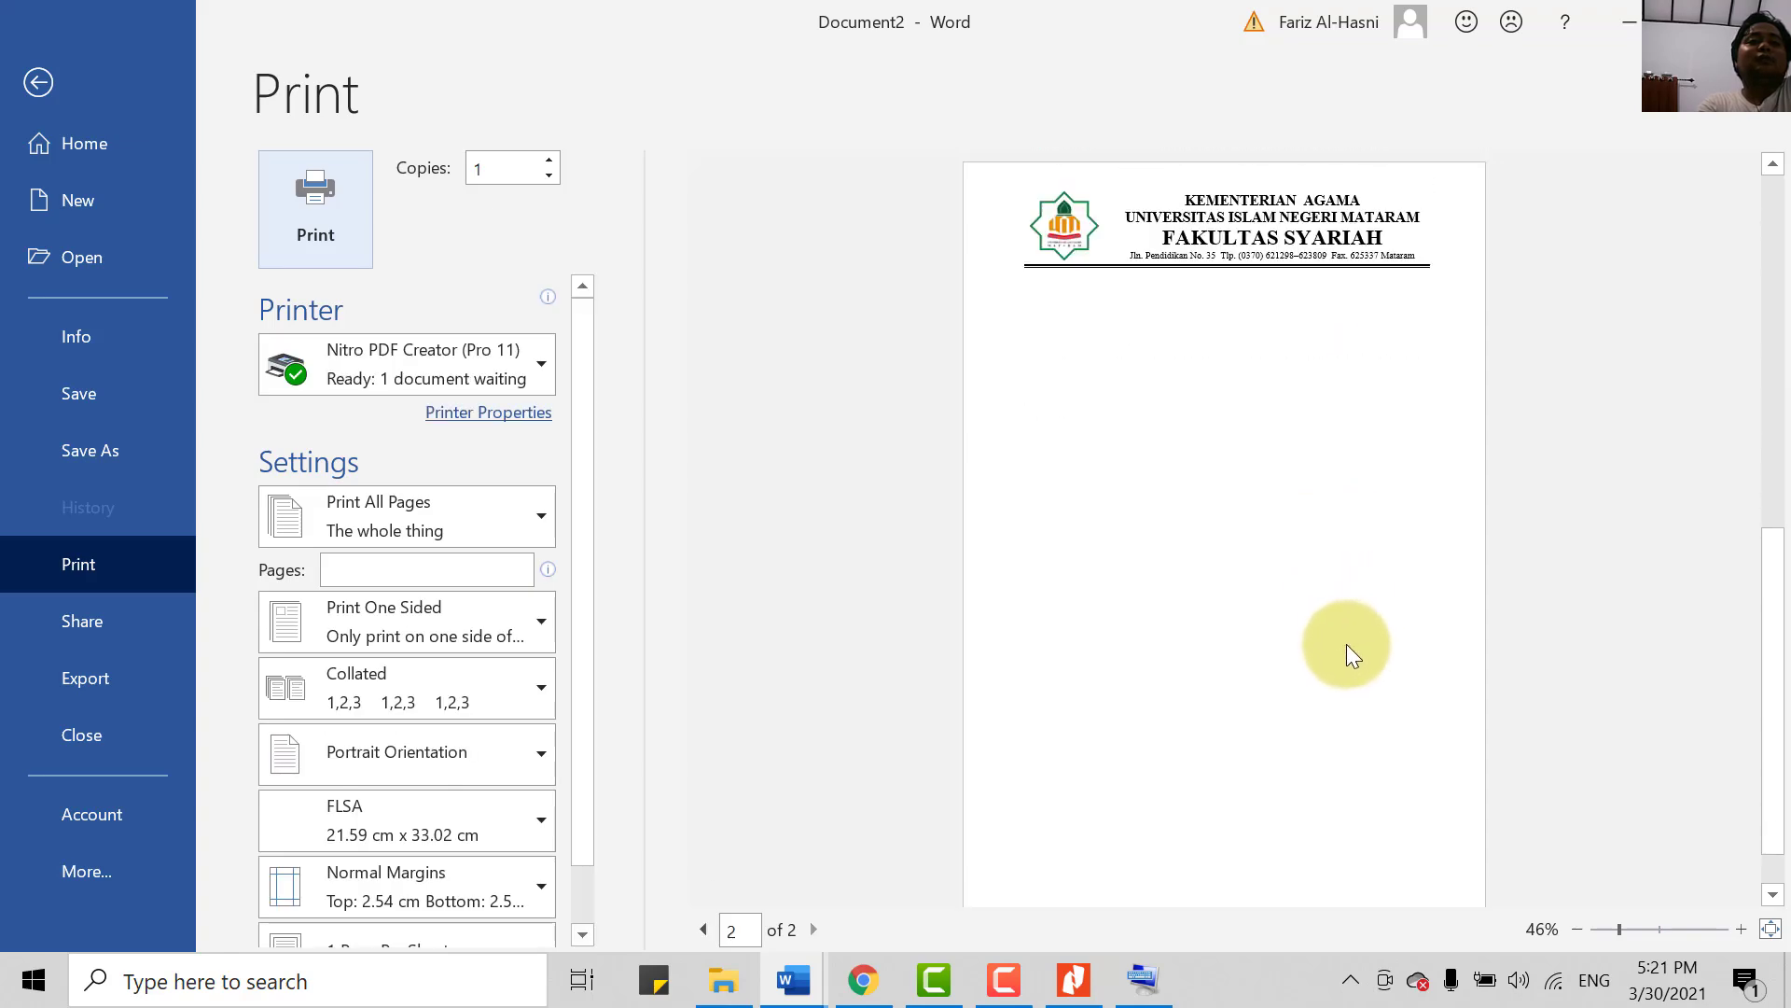
pyautogui.scroll(6, 1343, 560)
pyautogui.scroll(-5, 1275, 425)
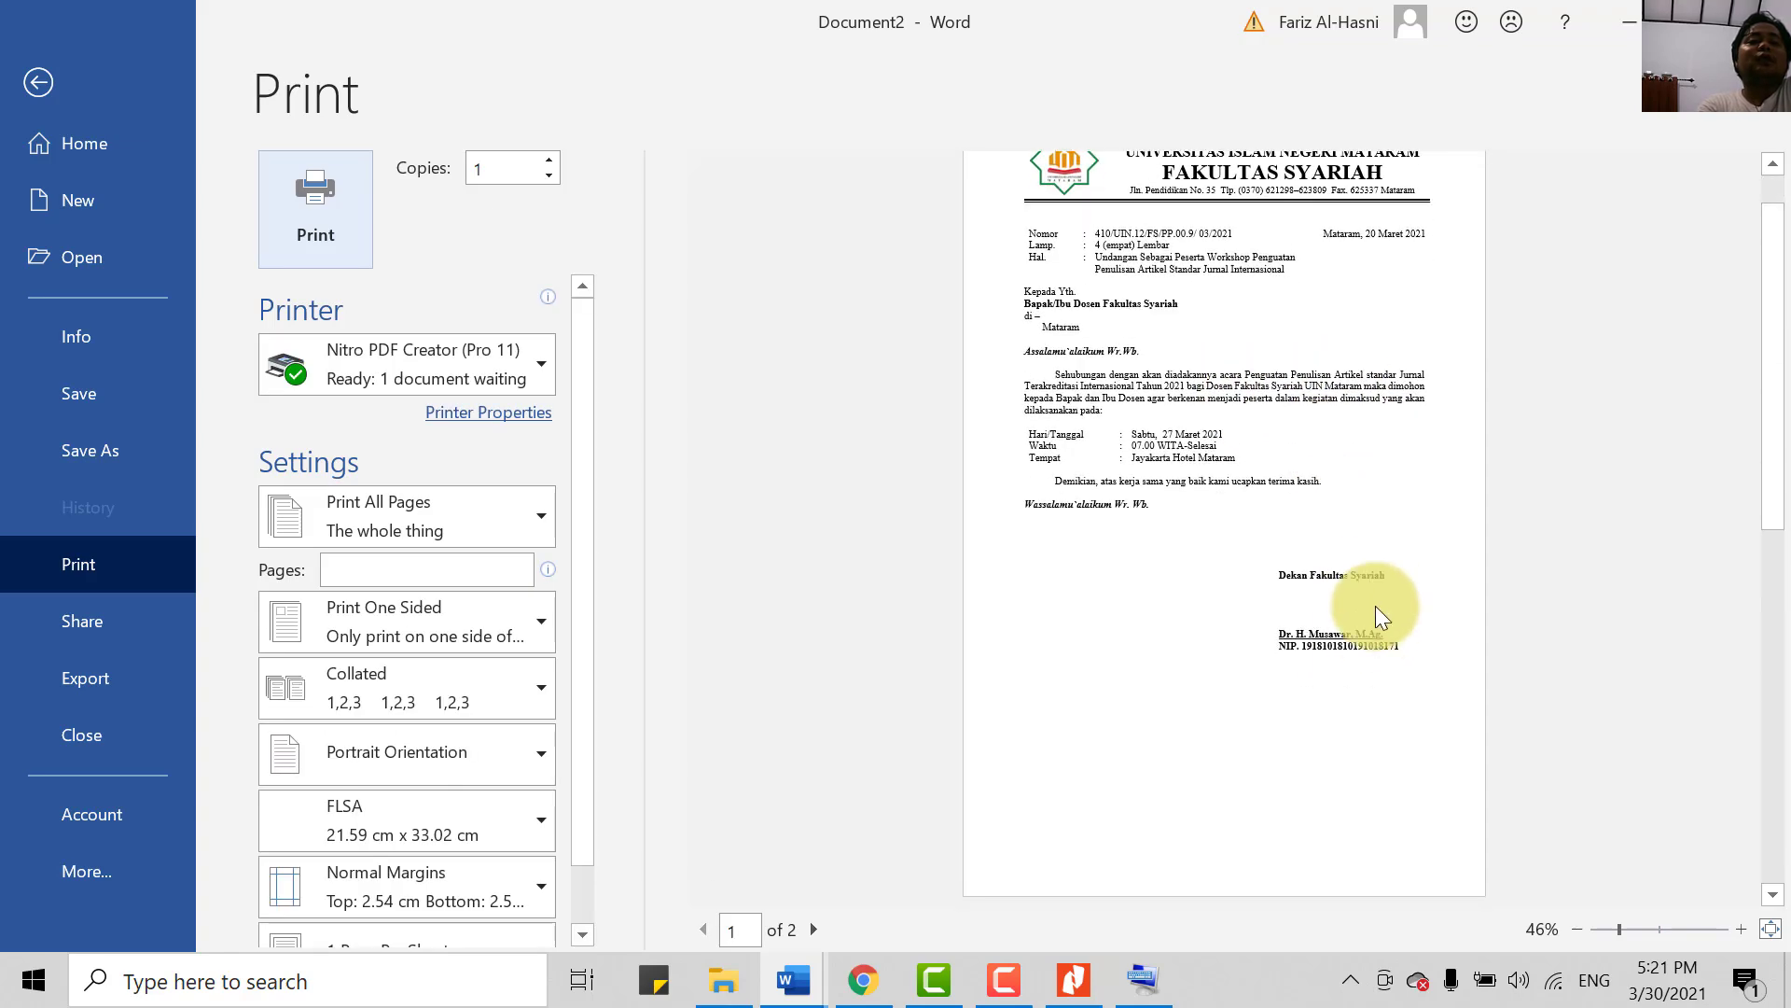
pyautogui.click(20, 70)
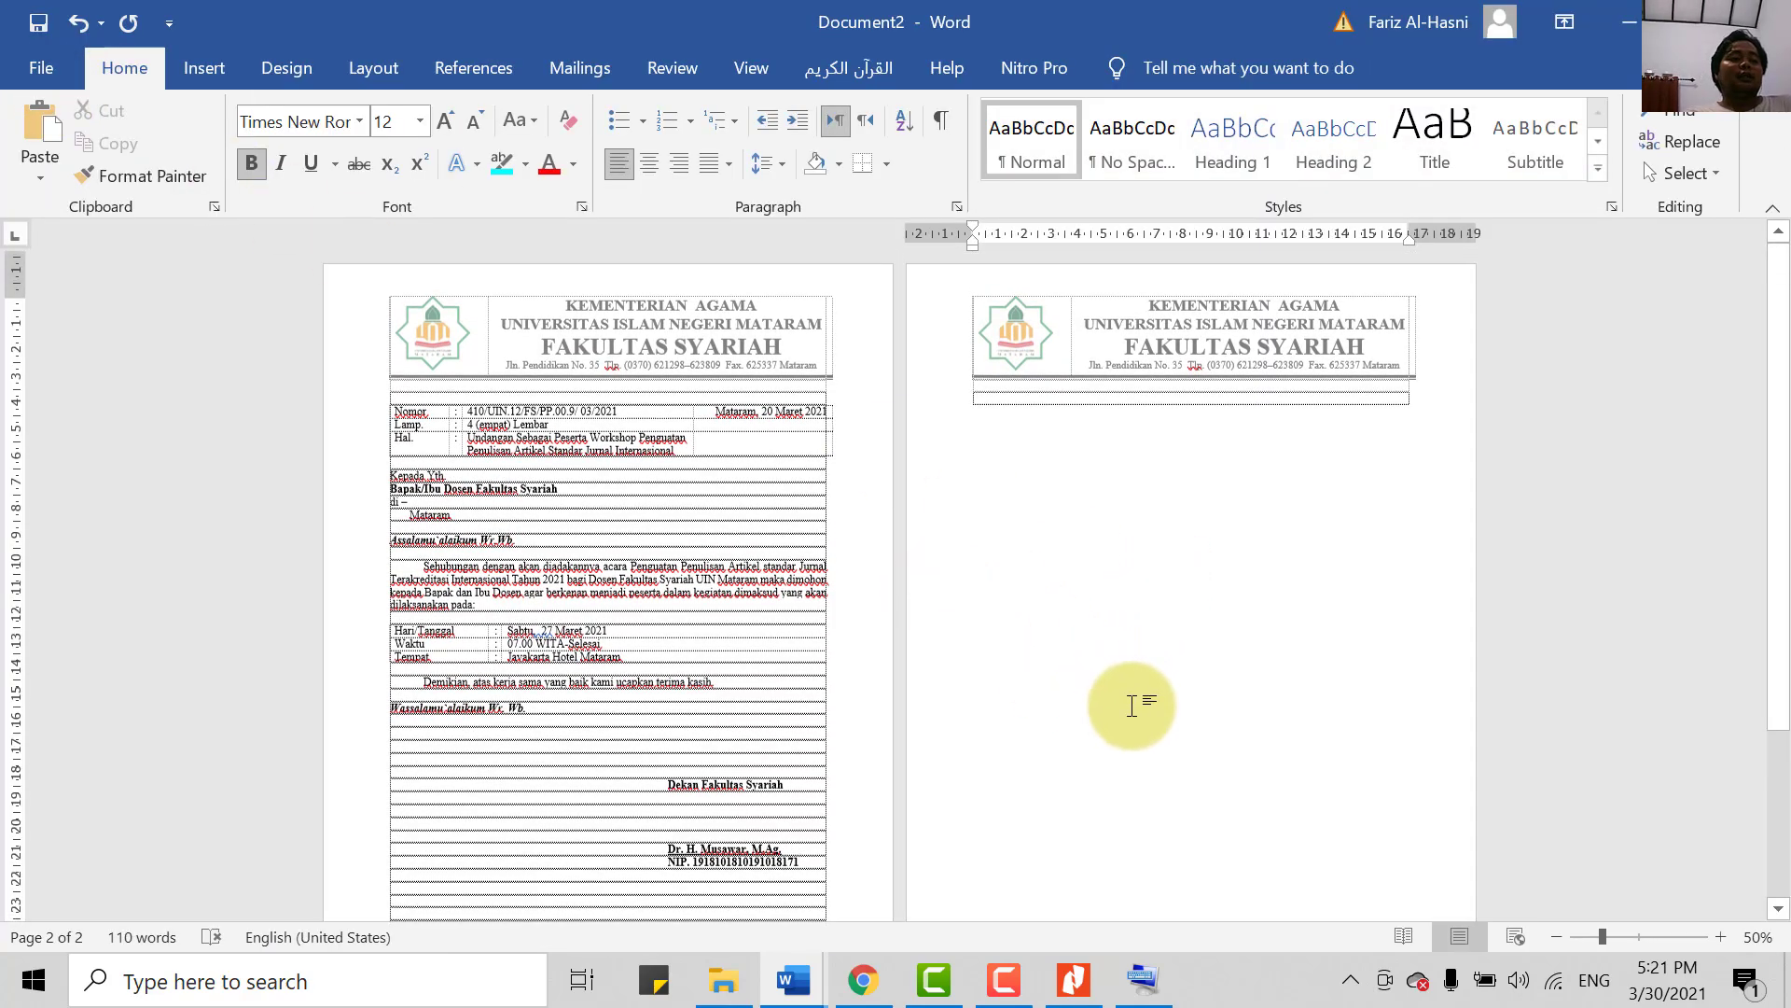
pyautogui.scroll(-1, 1129, 707)
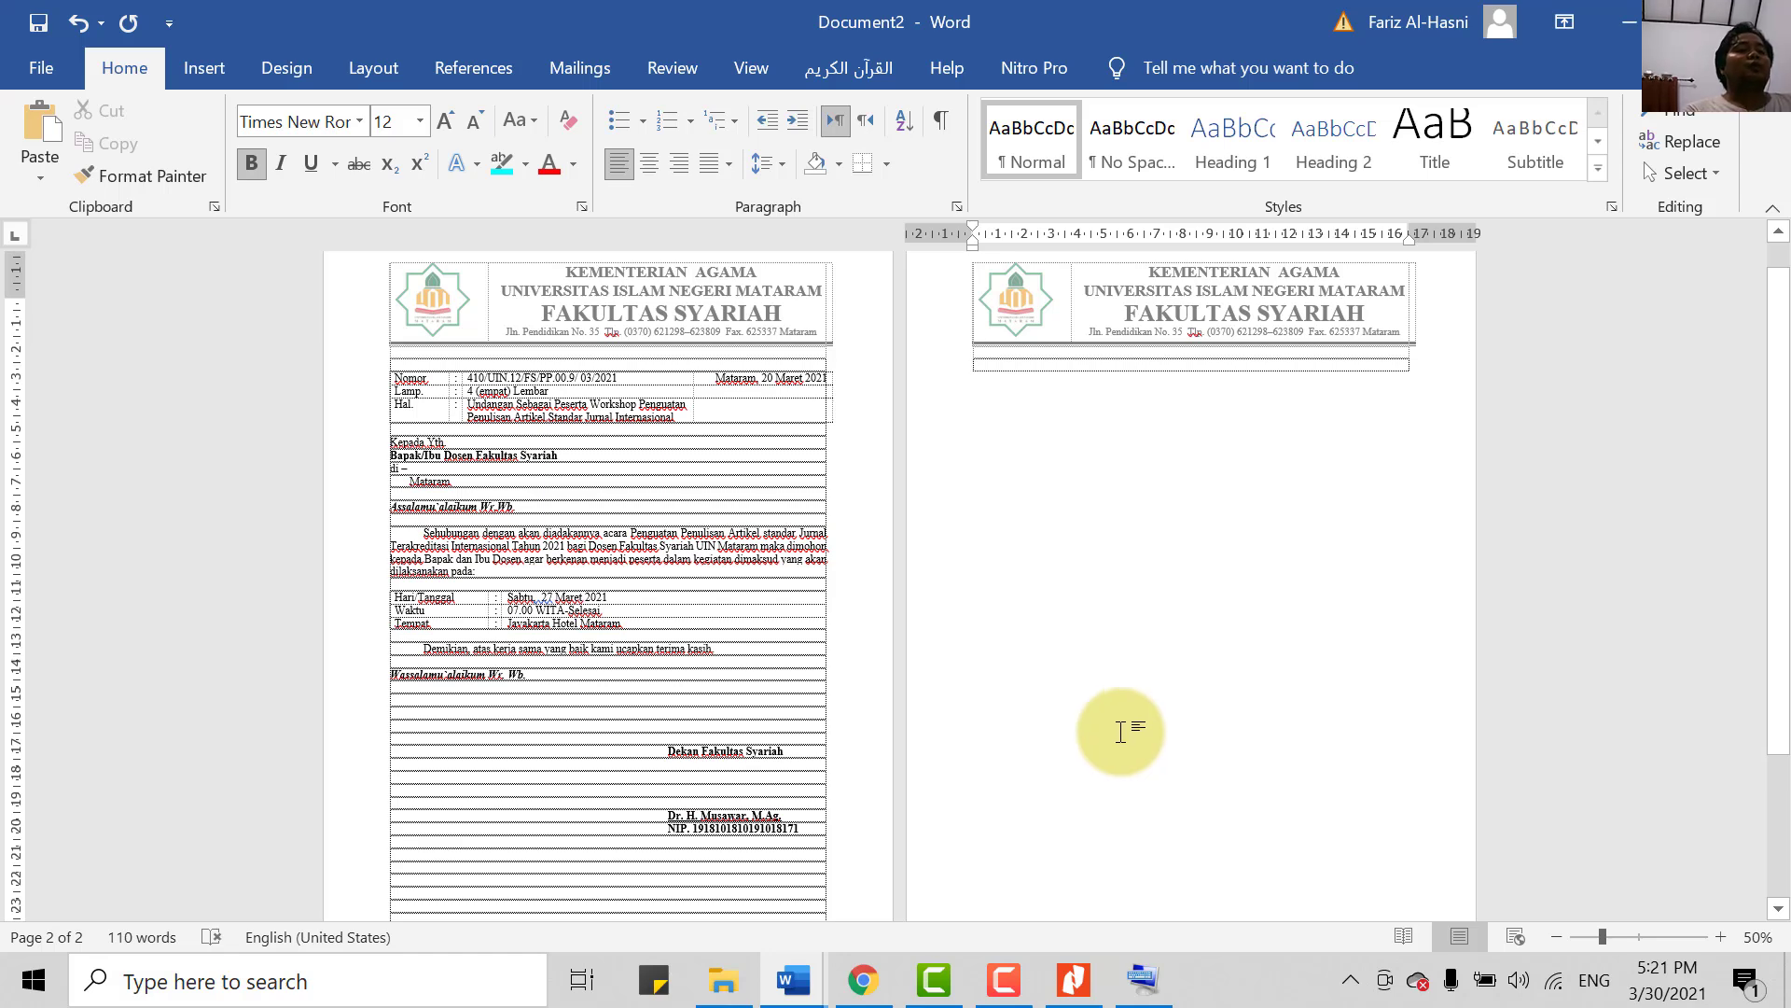